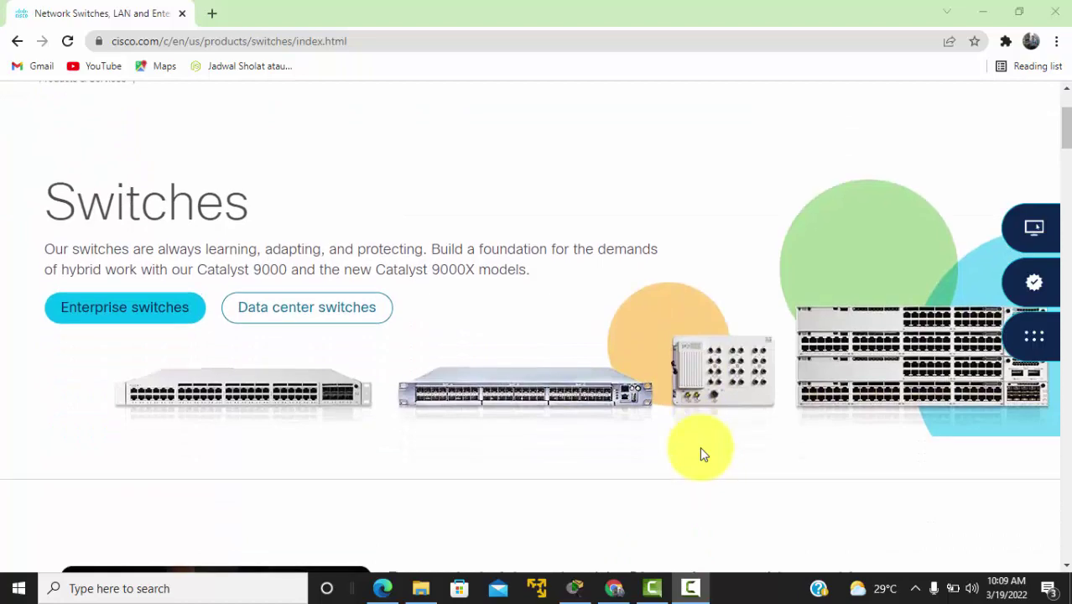
Step: Scroll the Cisco Switches page past Features and benefits to the LAN access and Data center listings
{"action": "scroll", "coordinate": [703, 454], "scroll_direction": "down", "scroll_amount": 1}
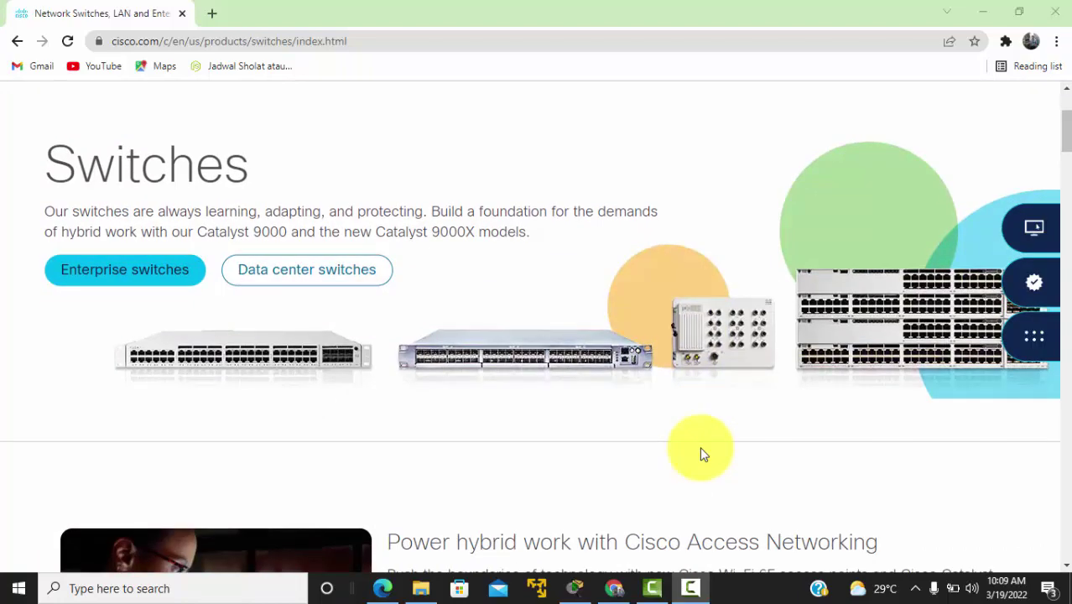
{"action": "scroll", "coordinate": [703, 454], "scroll_direction": "down", "scroll_amount": 2}
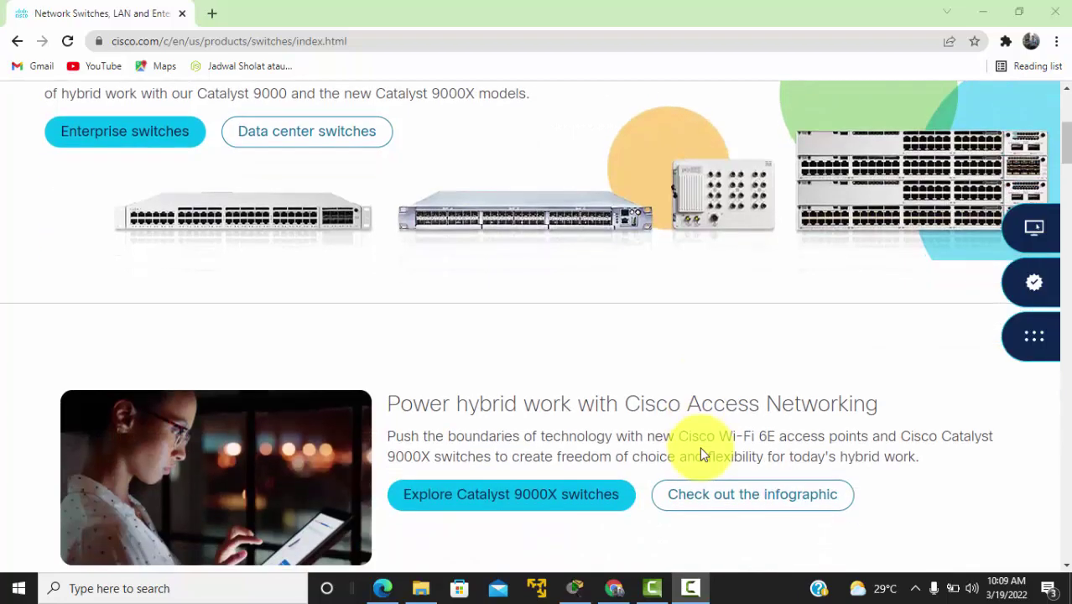
{"action": "scroll", "coordinate": [703, 454], "scroll_direction": "down", "scroll_amount": 1}
{"action": "scroll", "coordinate": [703, 454], "scroll_direction": "down", "scroll_amount": 2}
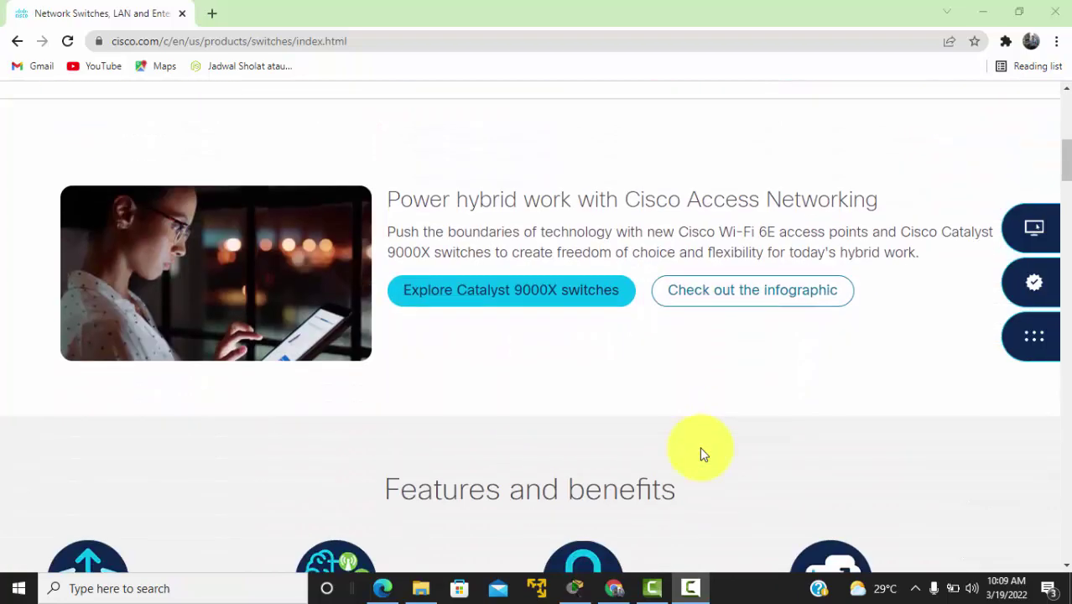
{"action": "scroll", "coordinate": [701, 452], "scroll_direction": "down", "scroll_amount": 1}
{"action": "scroll", "coordinate": [701, 453], "scroll_direction": "down", "scroll_amount": 5}
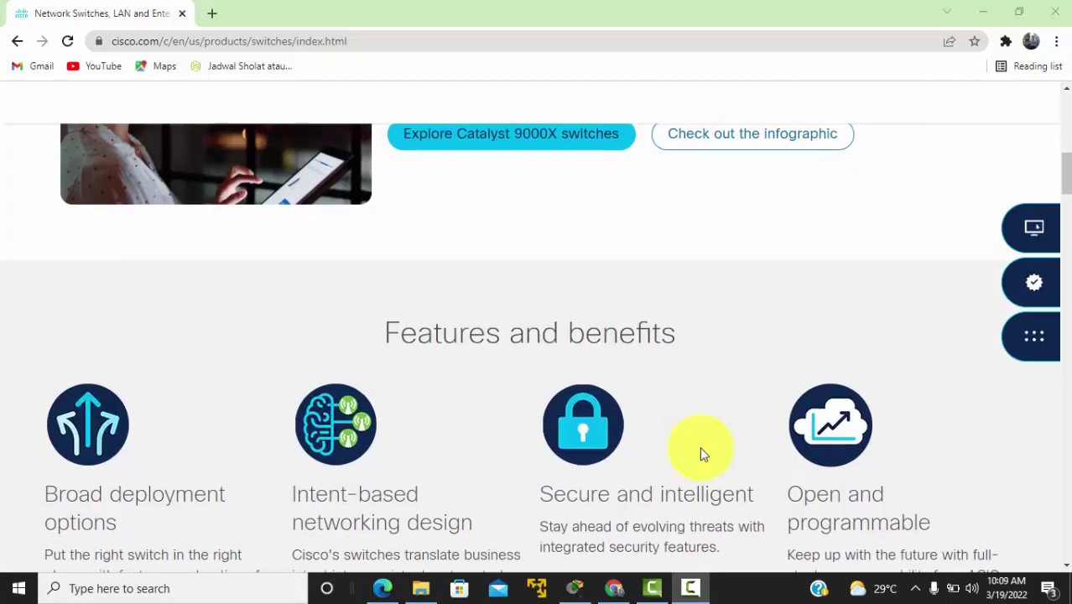
{"action": "scroll", "coordinate": [703, 453], "scroll_direction": "down", "scroll_amount": 5}
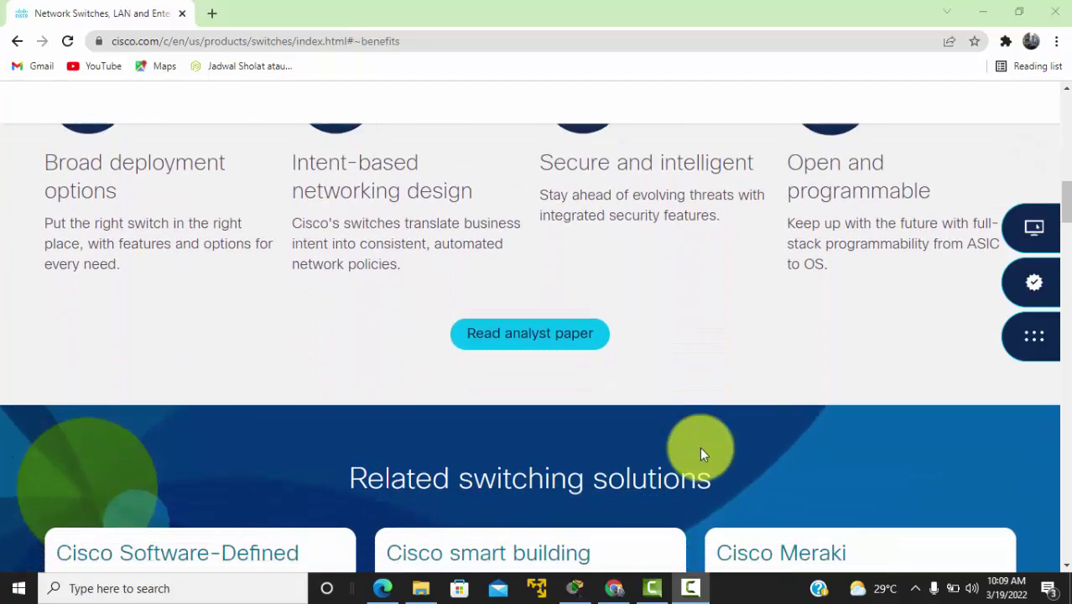
{"action": "scroll", "coordinate": [703, 453], "scroll_direction": "down", "scroll_amount": 7}
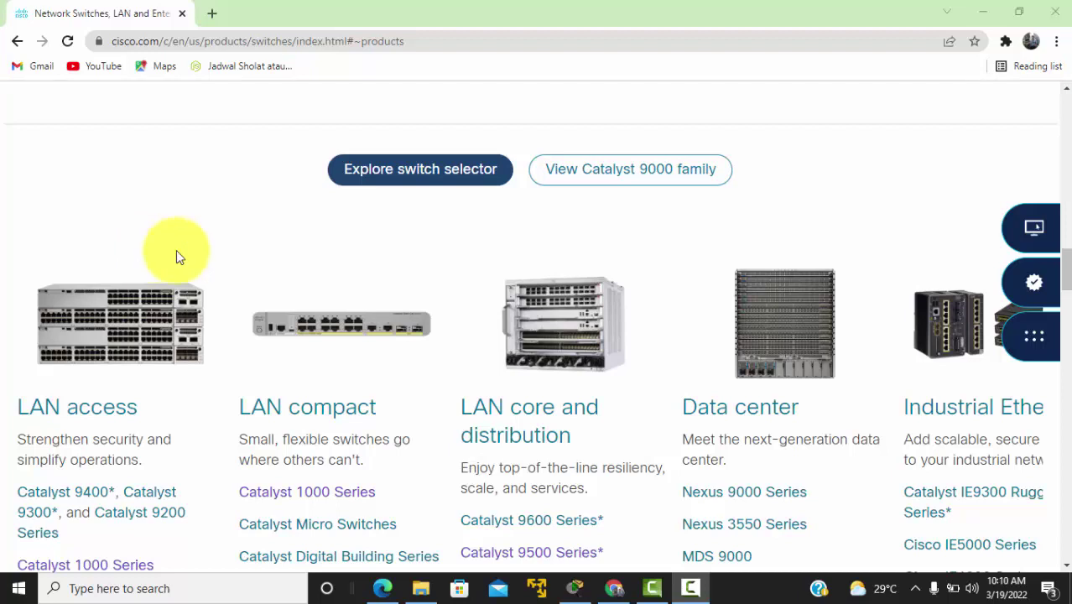
{"action": "left_click", "coordinate": [383, 591]}
Step: Check the topology diagram on page 3 of the UKK exam PDF, then return to Packet Tracer
{"action": "scroll", "coordinate": [465, 364], "scroll_direction": "up", "scroll_amount": 2}
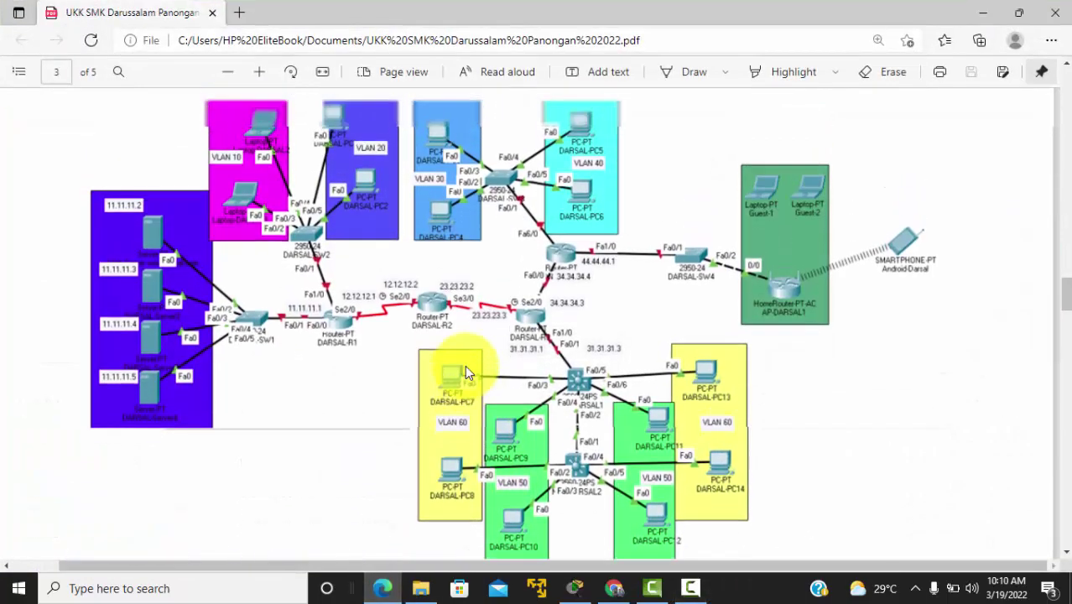
{"action": "scroll", "coordinate": [465, 365], "scroll_direction": "down", "scroll_amount": 1}
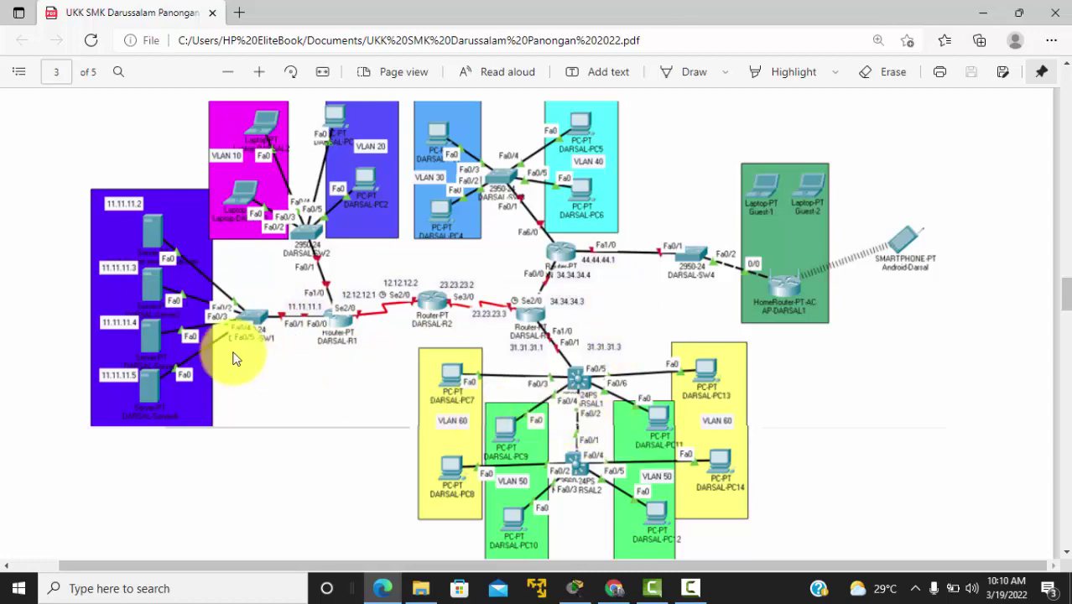
{"action": "left_click", "coordinate": [575, 593]}
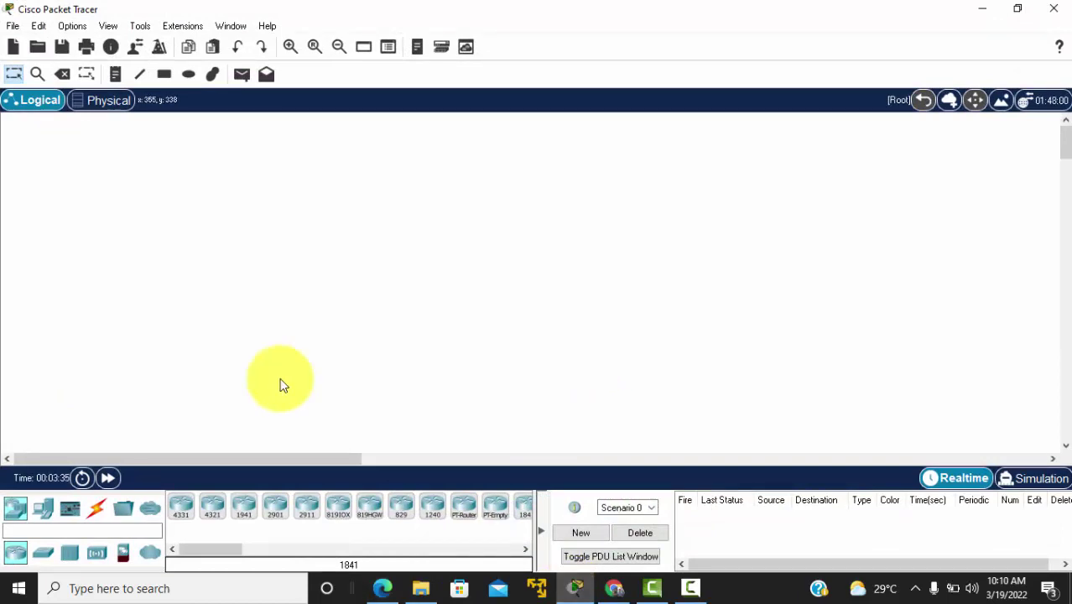
Step: Place four Server-PT devices in a neat vertical column on the workspace
{"action": "left_click", "coordinate": [47, 508]}
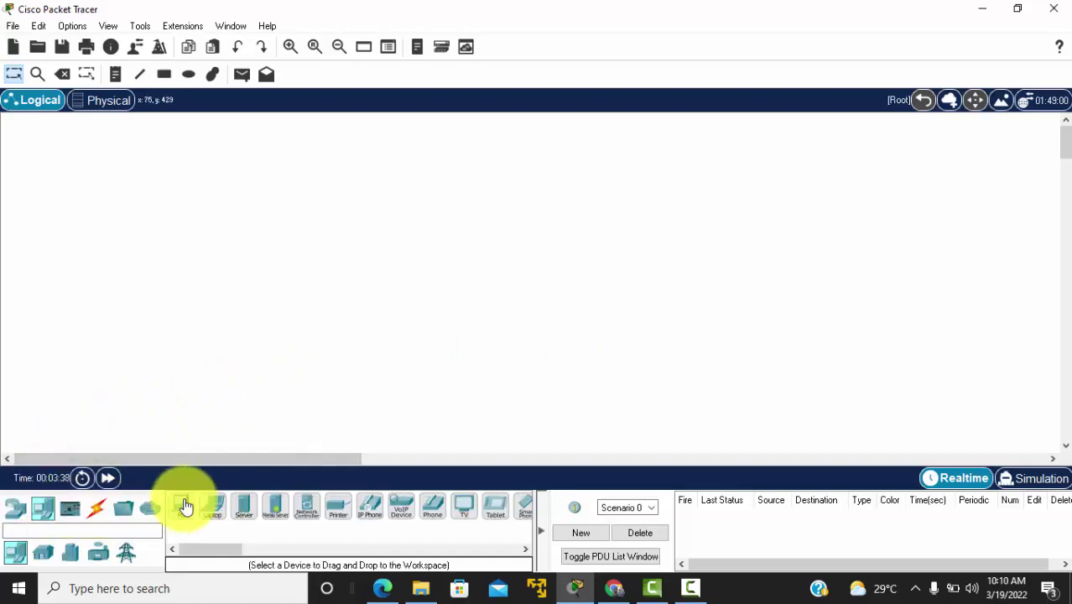
{"action": "left_click", "coordinate": [243, 508]}
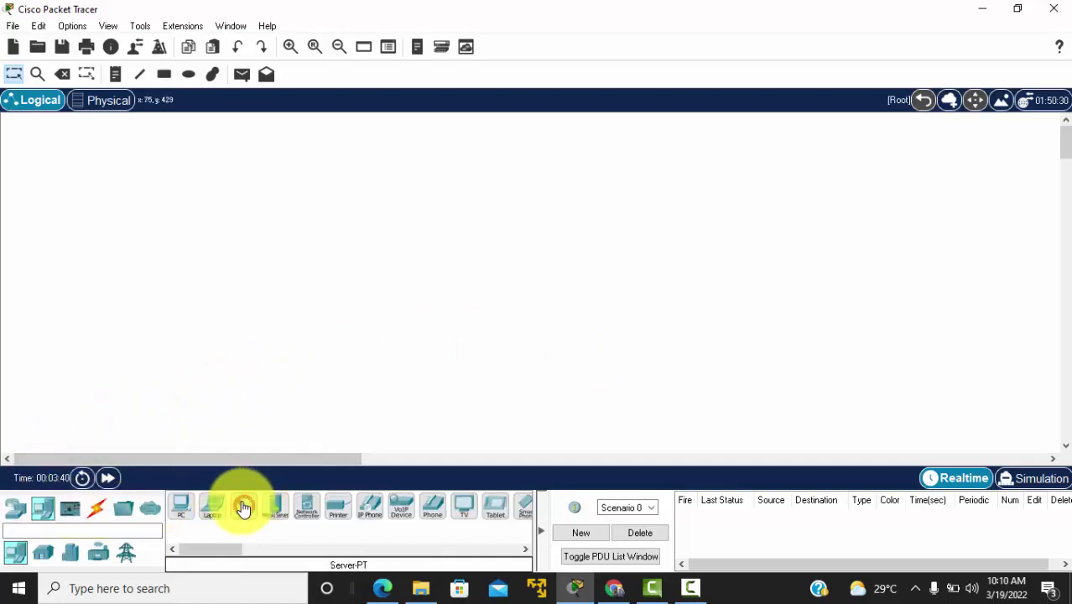
{"action": "left_click", "coordinate": [123, 181]}
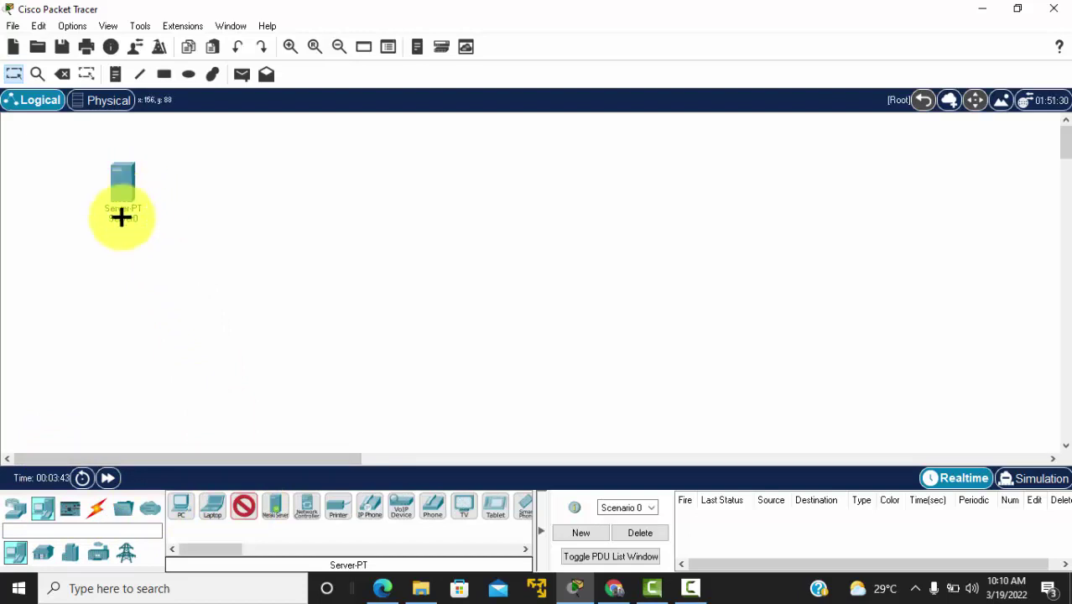
{"action": "left_click", "coordinate": [124, 266]}
{"action": "left_click", "coordinate": [117, 328]}
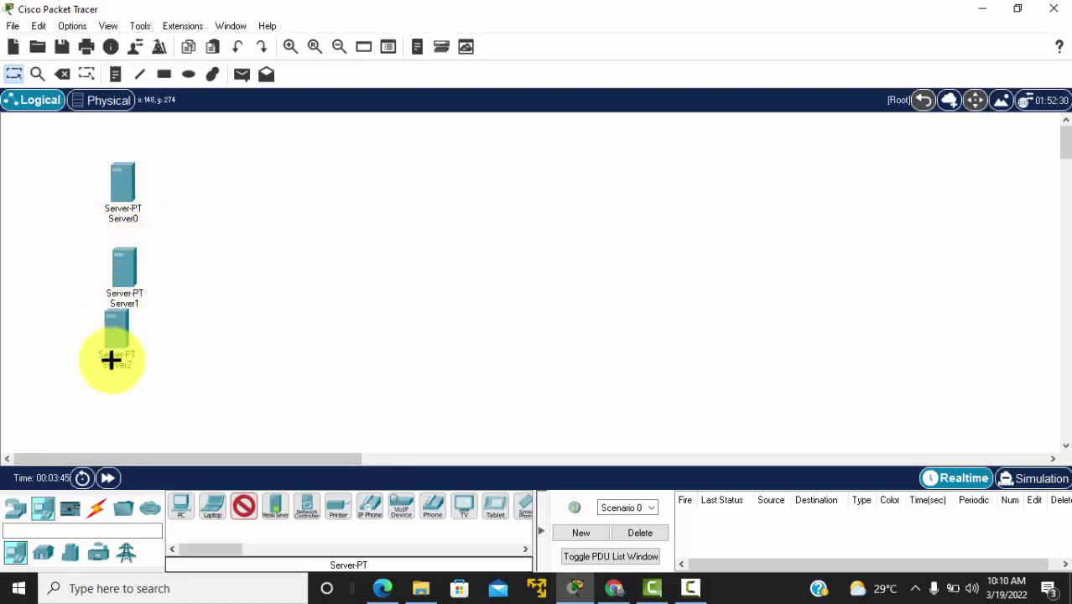
{"action": "left_click", "coordinate": [113, 408]}
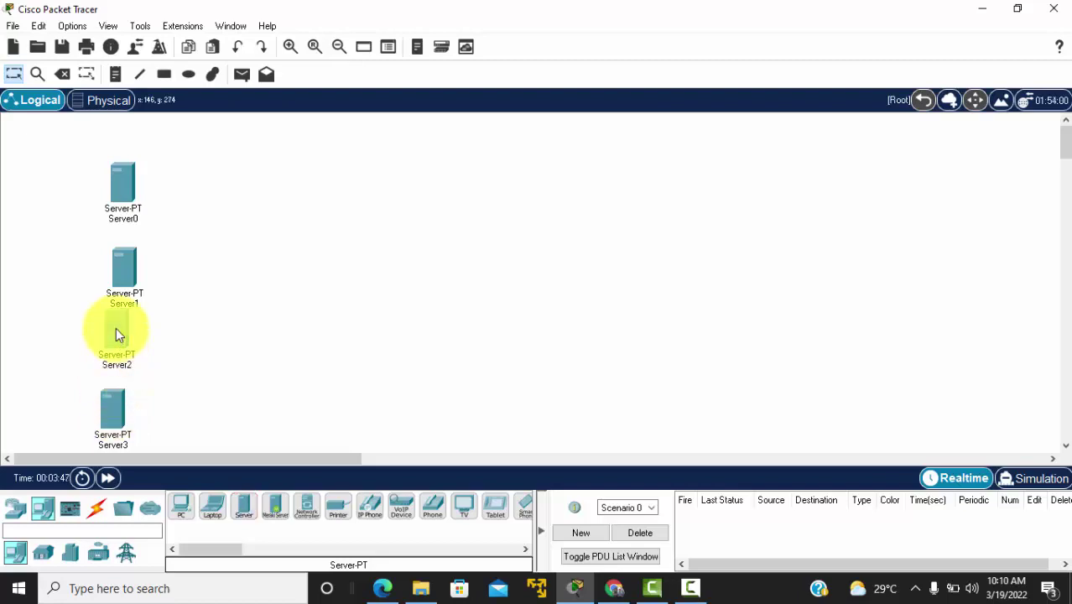
{"action": "left_click_drag", "start_coordinate": [117, 329], "coordinate": [121, 336]}
{"action": "left_click_drag", "start_coordinate": [113, 397], "coordinate": [116, 390]}
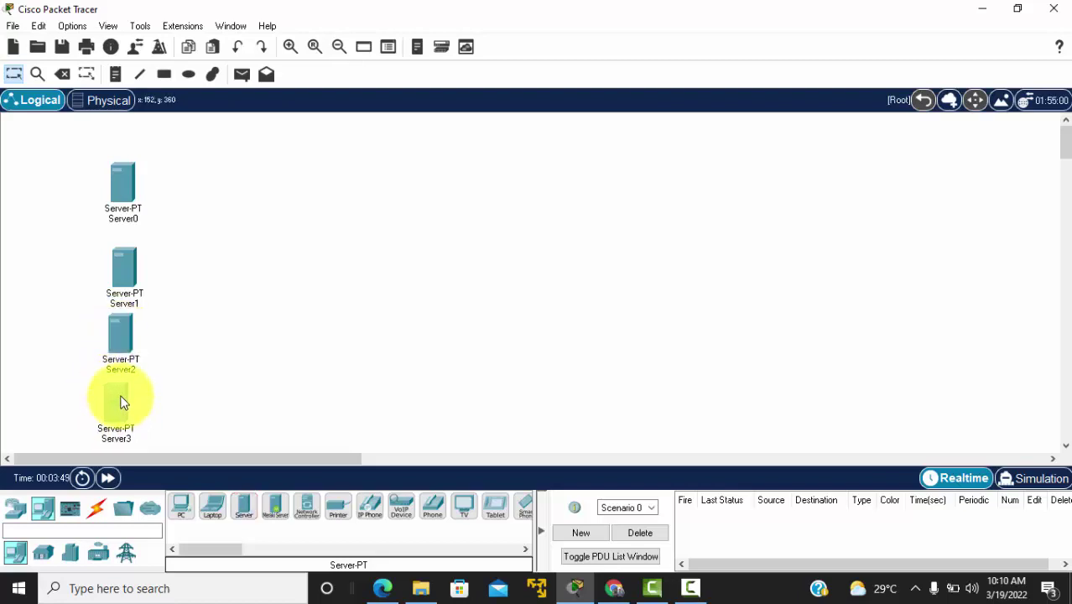
Step: Rename the top server, Server0, to web-server
{"action": "left_click", "coordinate": [122, 220]}
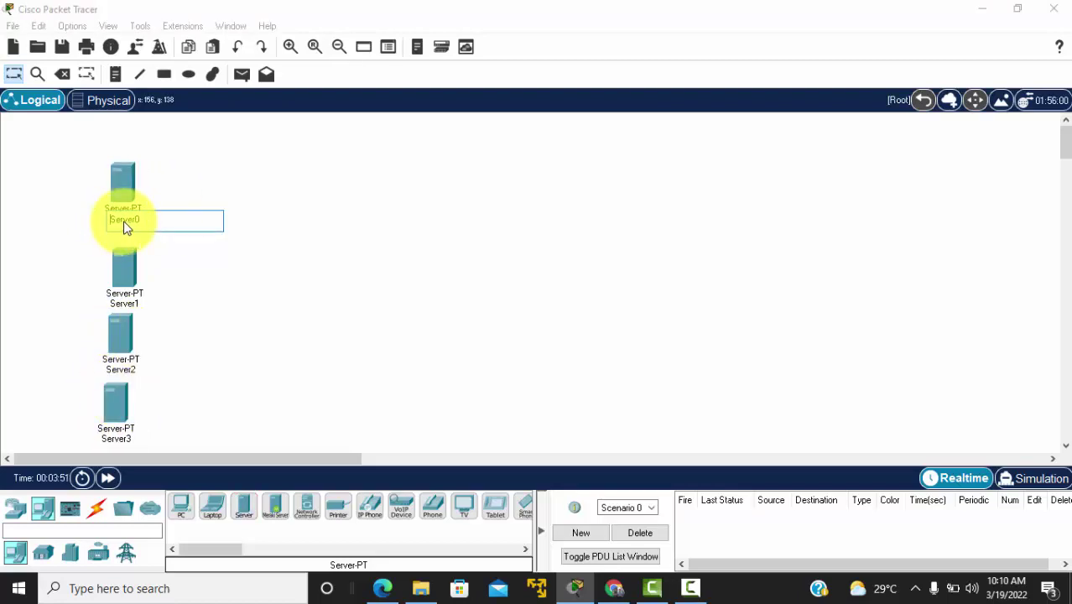
{"action": "type", "text": "web-s"}
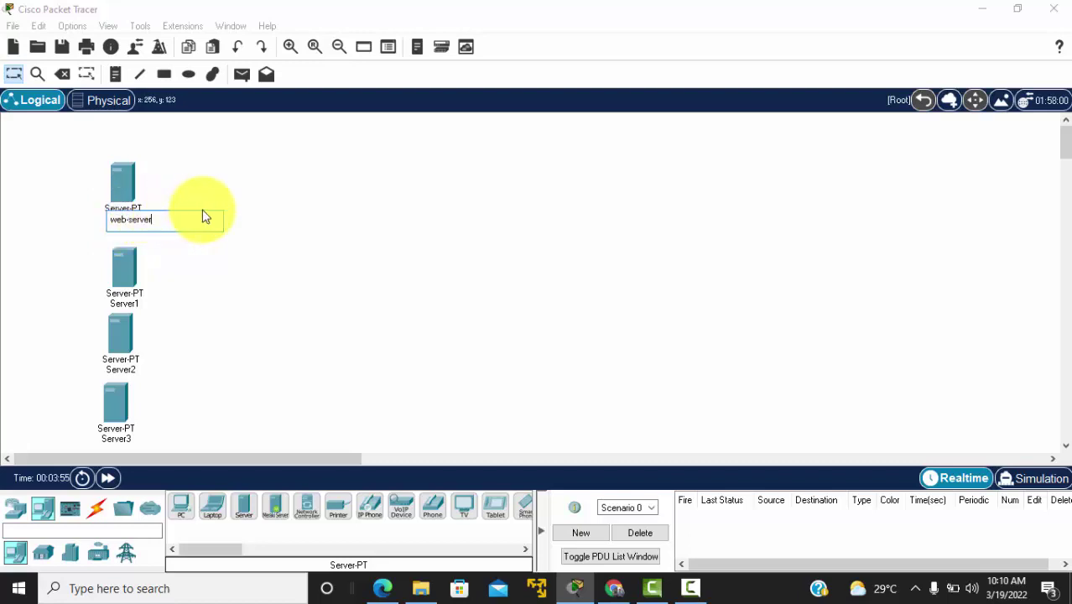
{"action": "left_click", "coordinate": [254, 185]}
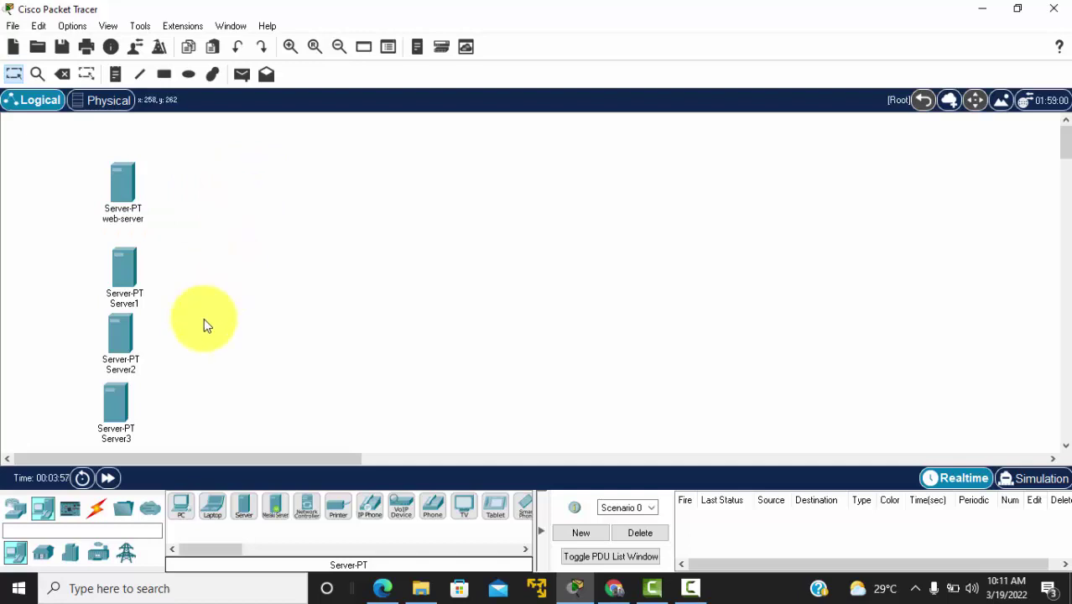
{"action": "left_click", "coordinate": [18, 511]}
Step: Place a 2960-24TT switch to the right of the servers
{"action": "left_click", "coordinate": [42, 552]}
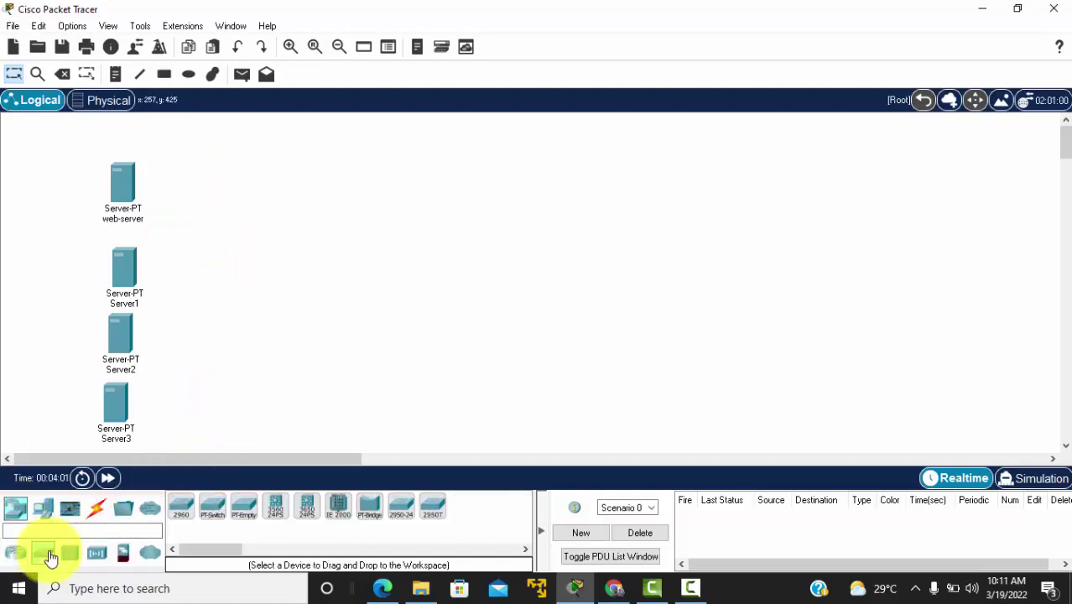
{"action": "left_click", "coordinate": [184, 504]}
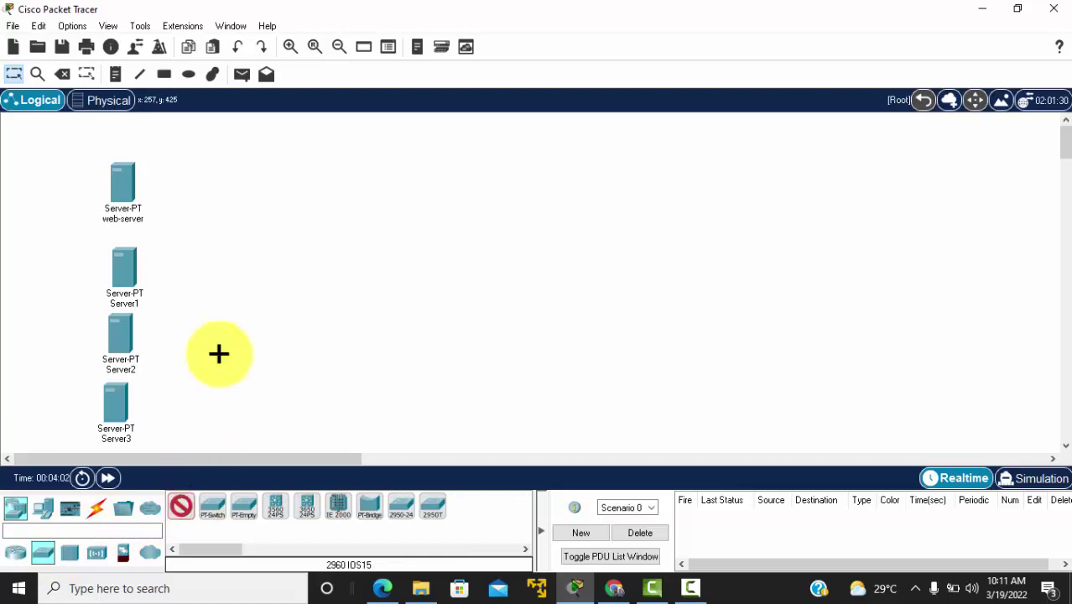
{"action": "left_click", "coordinate": [278, 303]}
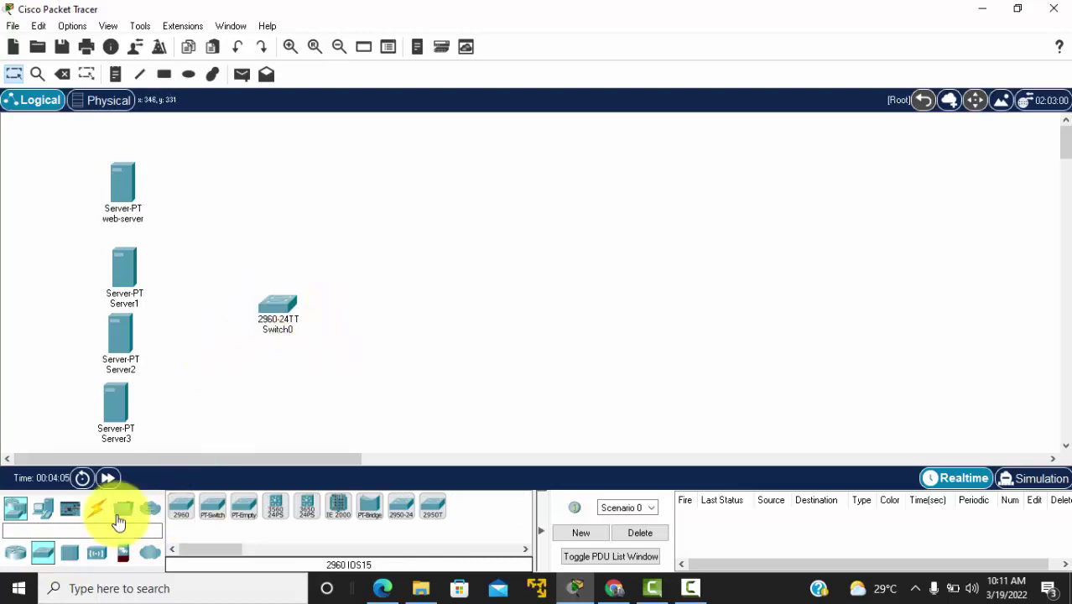
Step: Cable the switch to web-server and Server1 using automatic cable type
{"action": "left_click", "coordinate": [97, 513]}
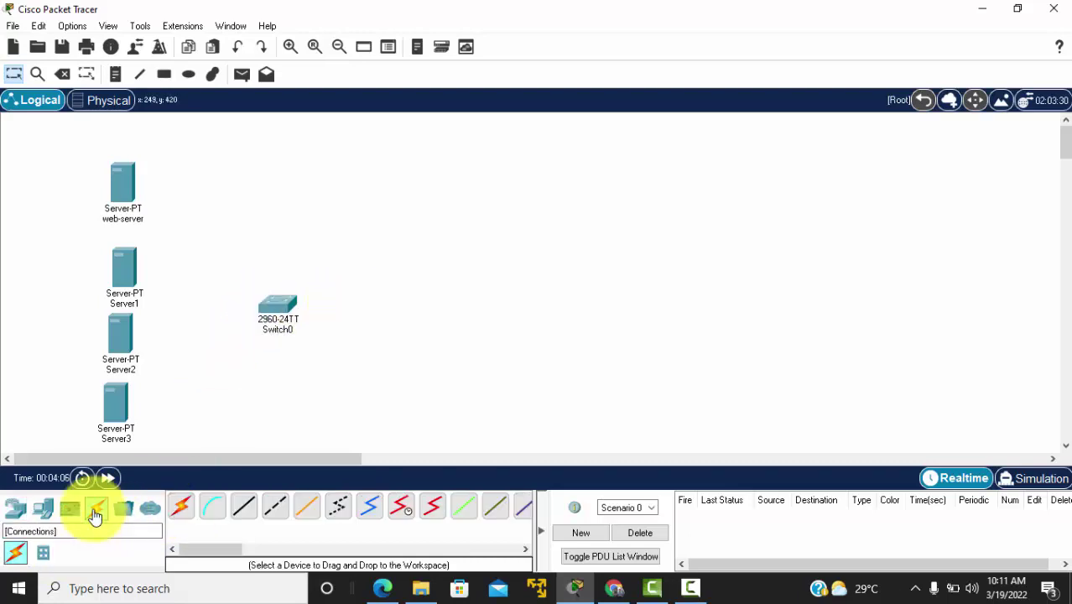
{"action": "left_click", "coordinate": [249, 511]}
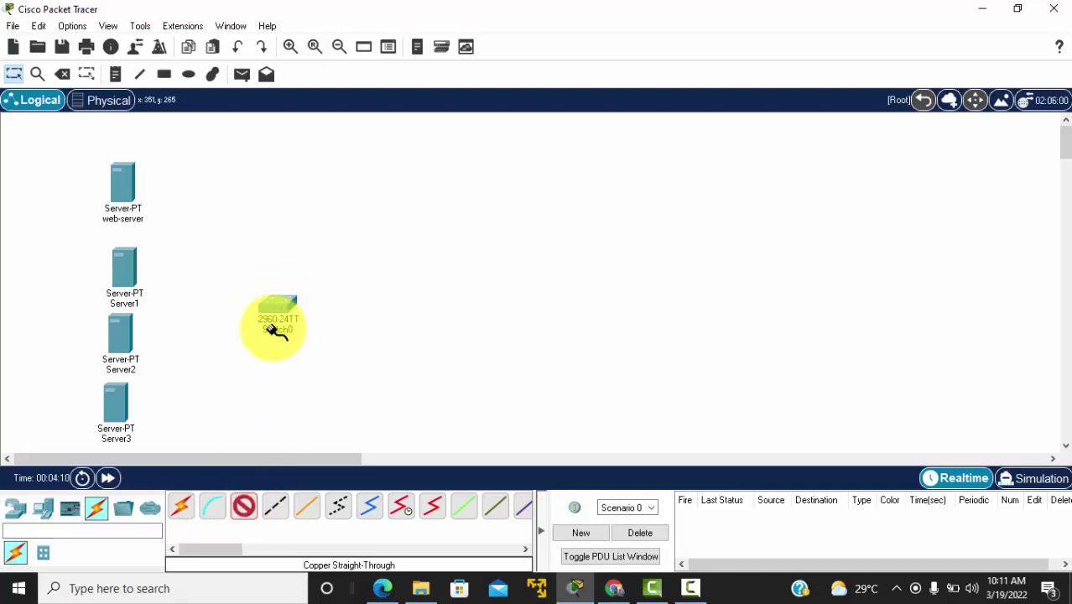
{"action": "left_click", "coordinate": [186, 512]}
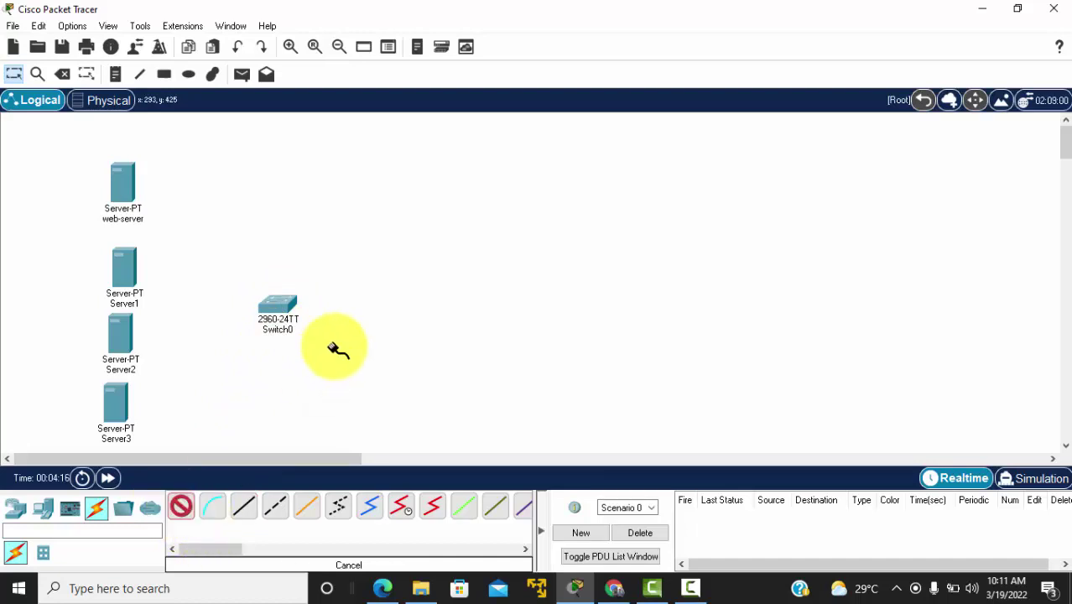
{"action": "left_click", "coordinate": [287, 306]}
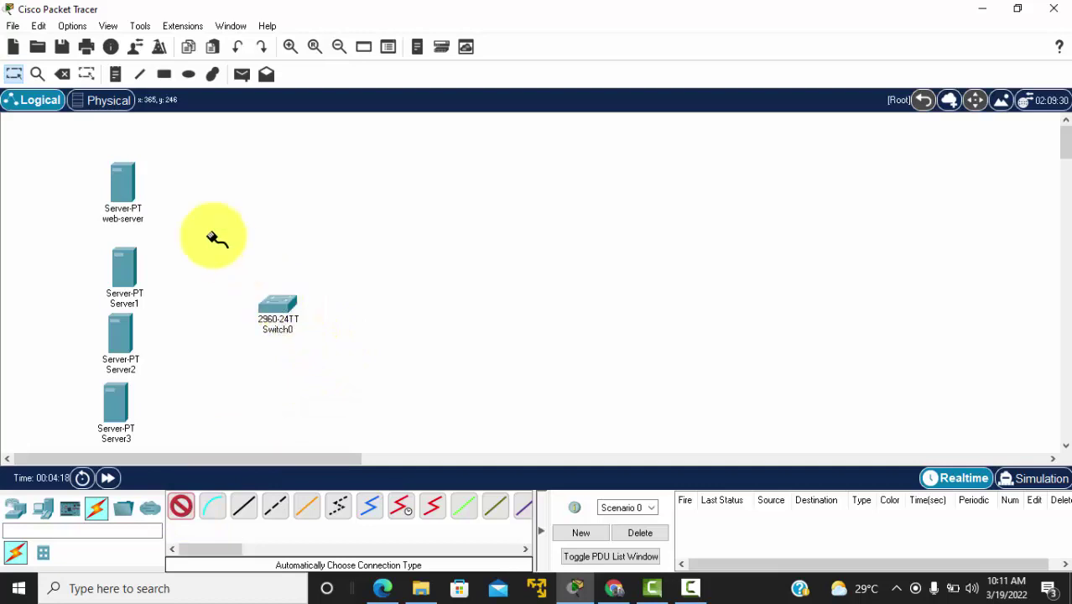
{"action": "left_click", "coordinate": [127, 186]}
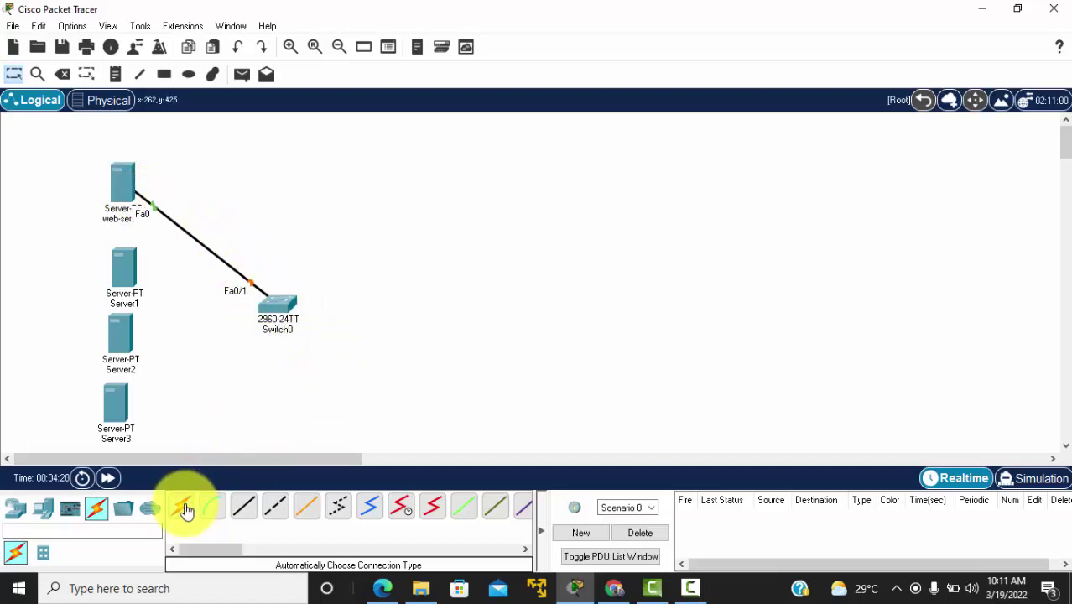
{"action": "left_click", "coordinate": [182, 505]}
{"action": "left_click", "coordinate": [284, 306]}
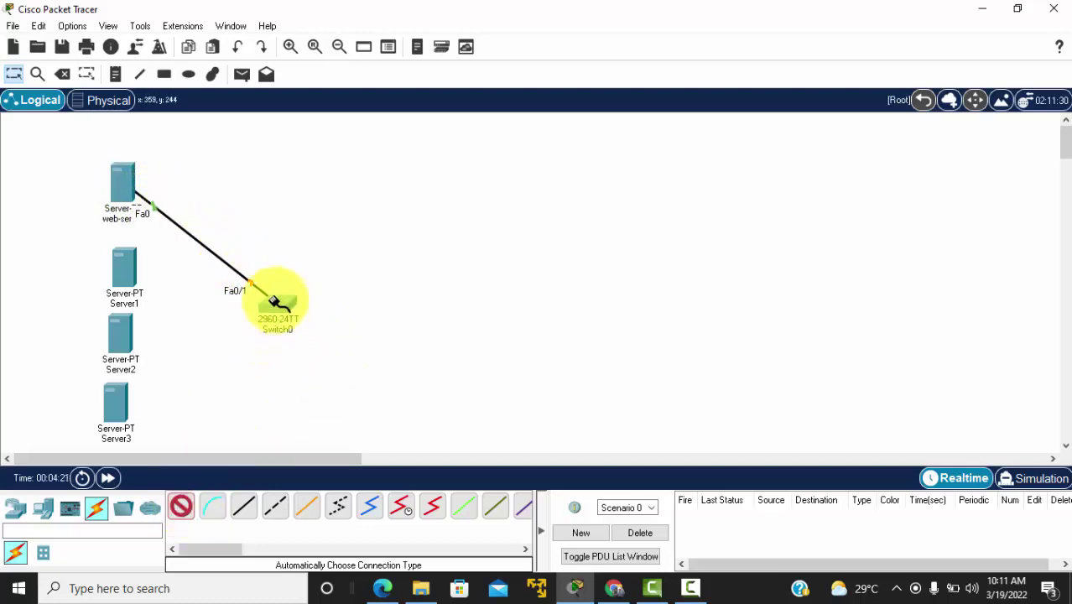
{"action": "left_click", "coordinate": [130, 270]}
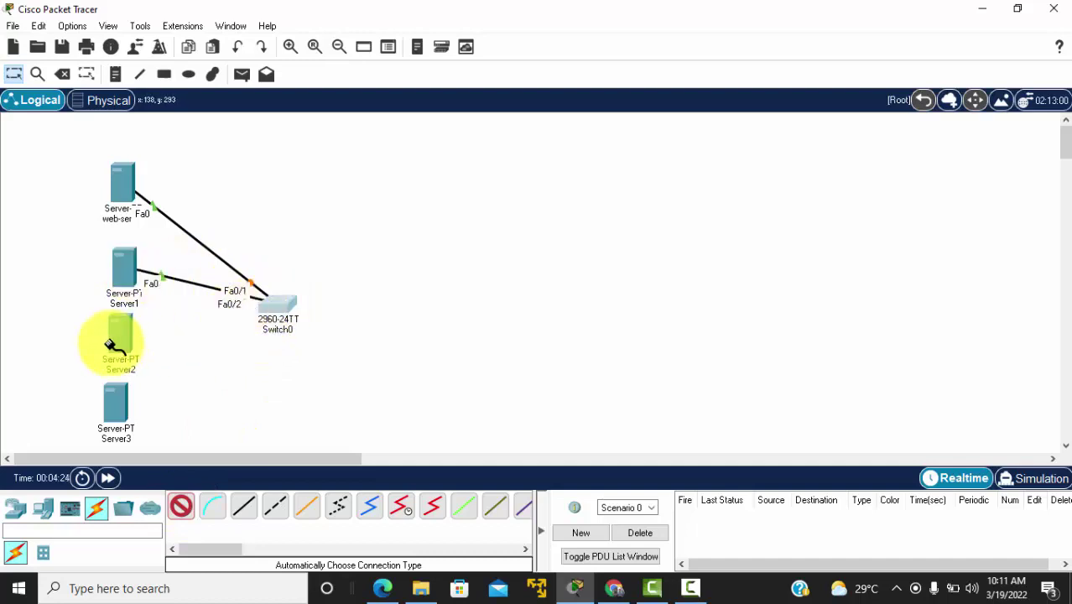
Step: Cable Server2 and Server3 to the switch, filling ports Fa0/3 and Fa0/4
{"action": "left_click", "coordinate": [117, 339]}
{"action": "left_click", "coordinate": [283, 306]}
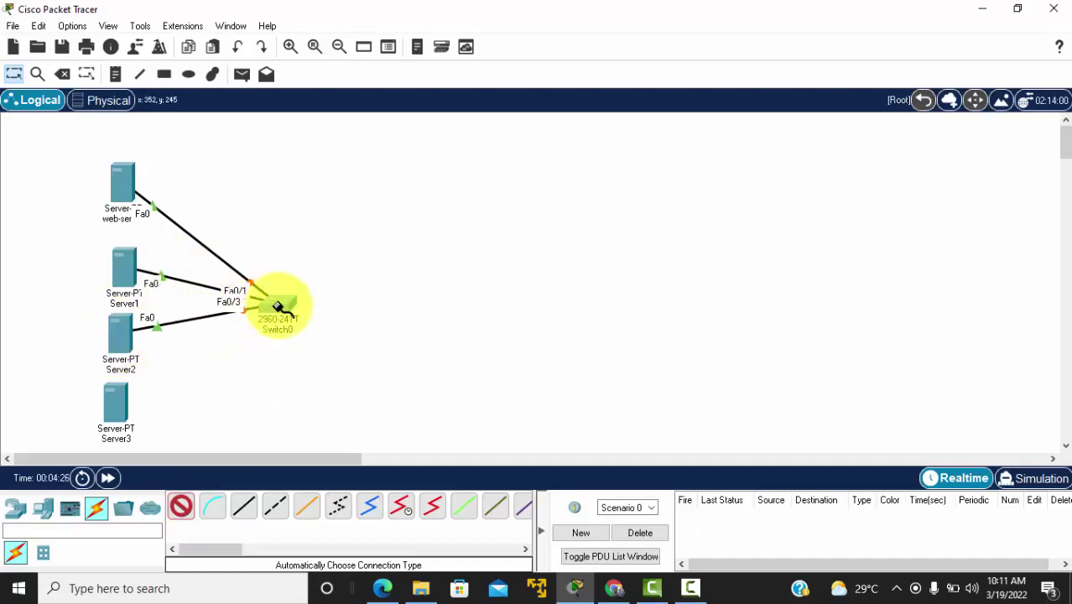
{"action": "left_click", "coordinate": [282, 306]}
{"action": "left_click", "coordinate": [131, 408]}
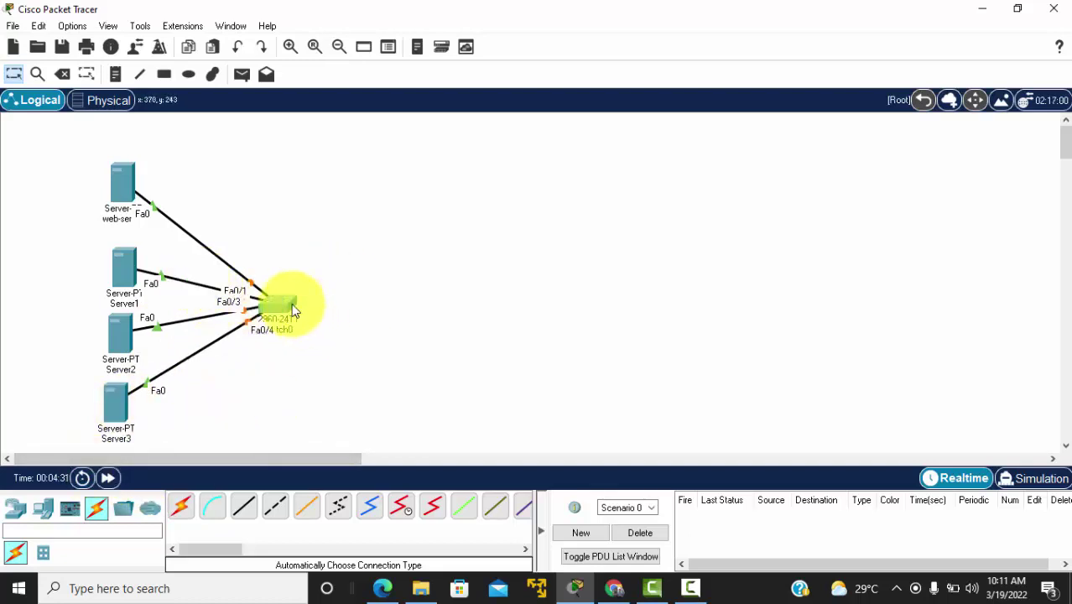
{"action": "left_click", "coordinate": [15, 508]}
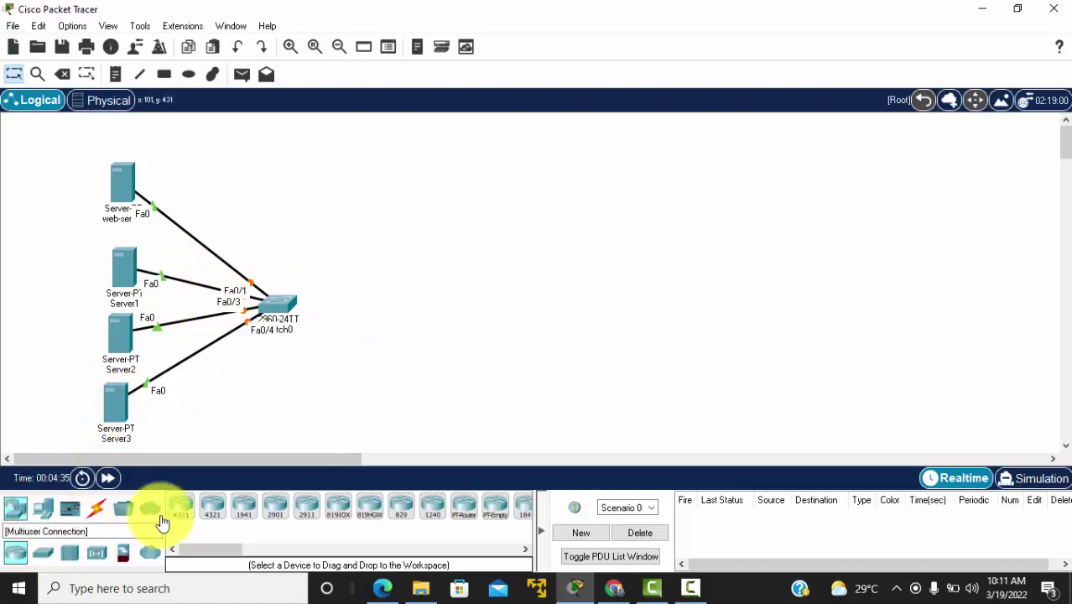
Step: Place a 2911 router beside the switch and link its Gig0/0 to switch Gig0/1 with straight-through copper
{"action": "left_click", "coordinate": [309, 513]}
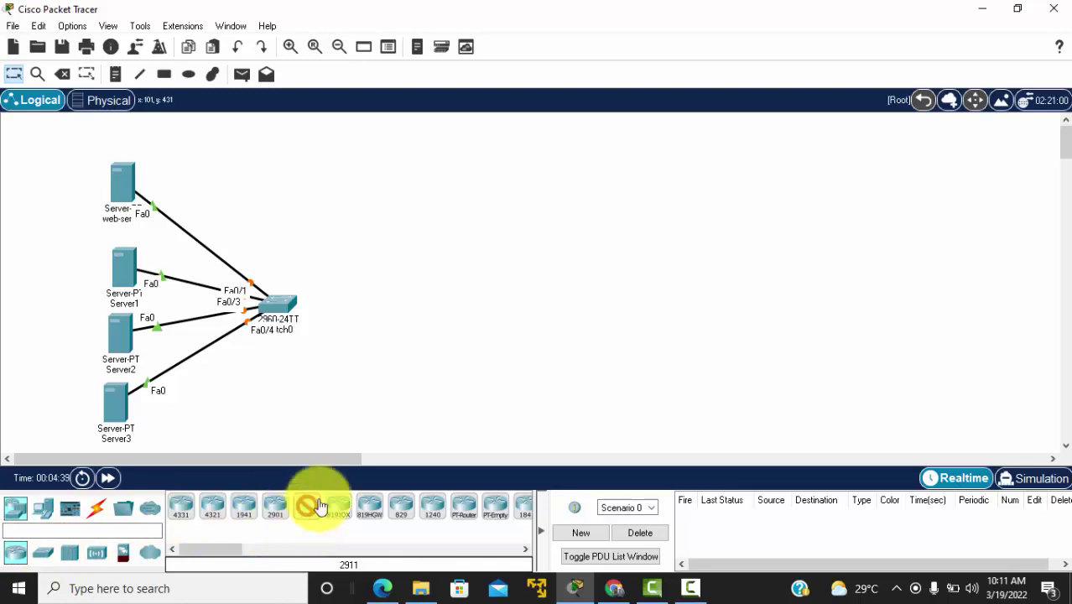
{"action": "left_click", "coordinate": [425, 306]}
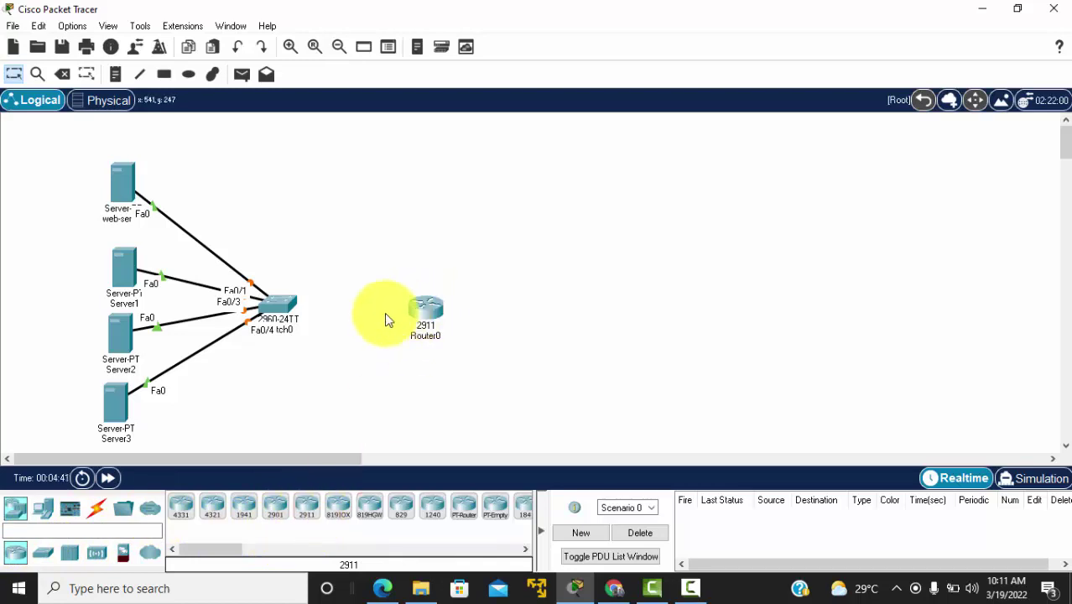
{"action": "left_click", "coordinate": [98, 510]}
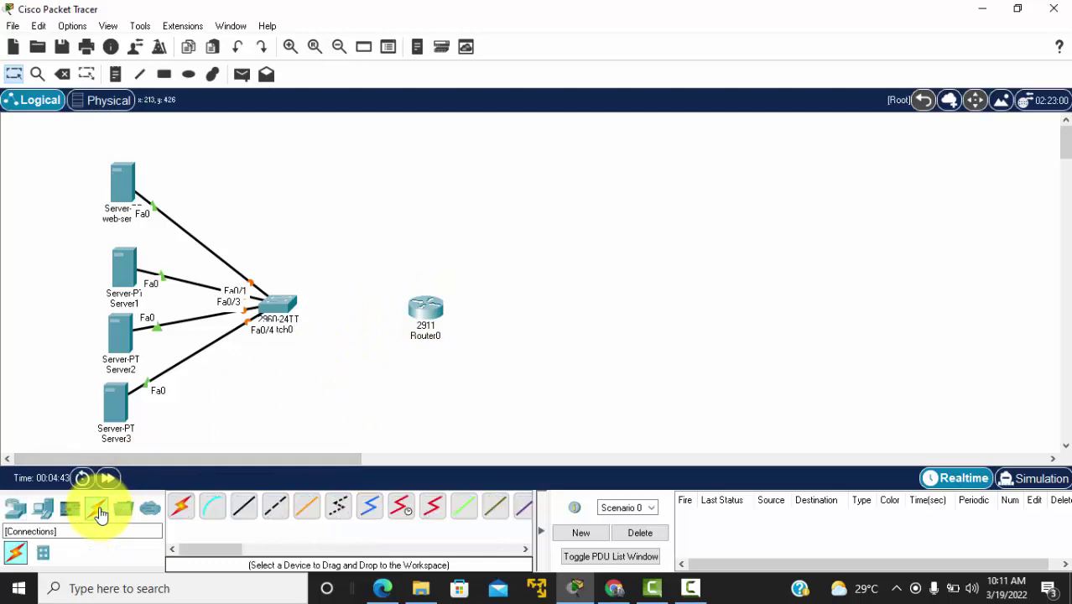
{"action": "left_click", "coordinate": [242, 508]}
{"action": "left_click", "coordinate": [433, 309]}
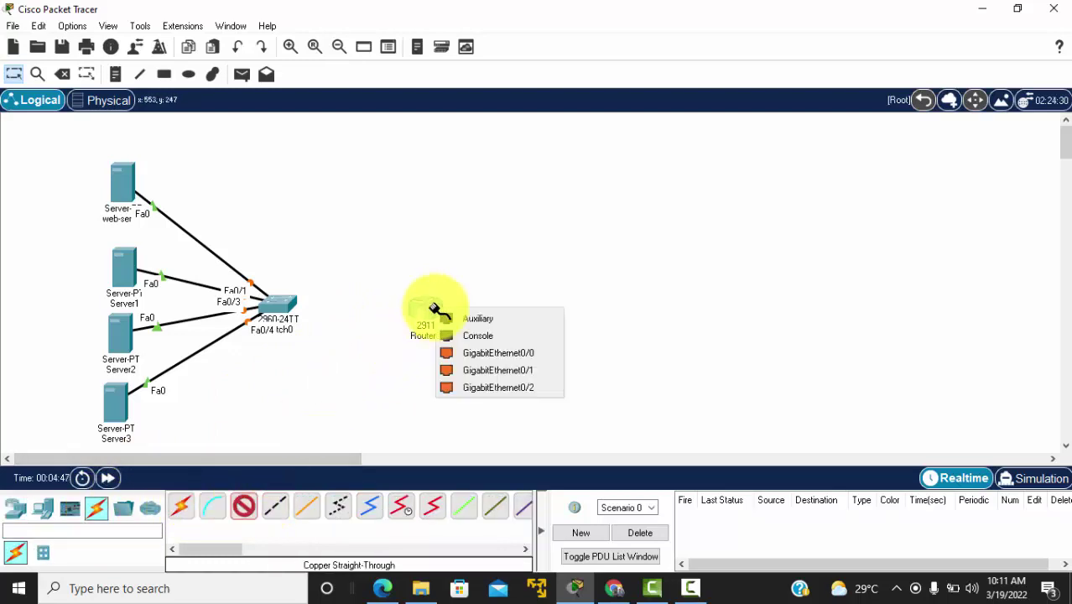
{"action": "left_click", "coordinate": [462, 350]}
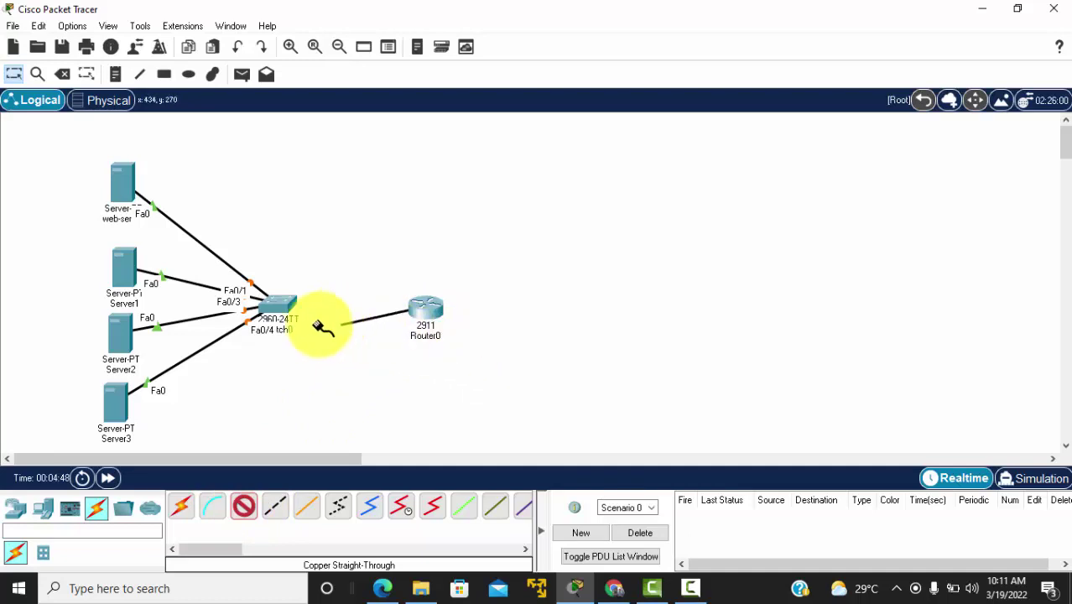
{"action": "left_click", "coordinate": [283, 307]}
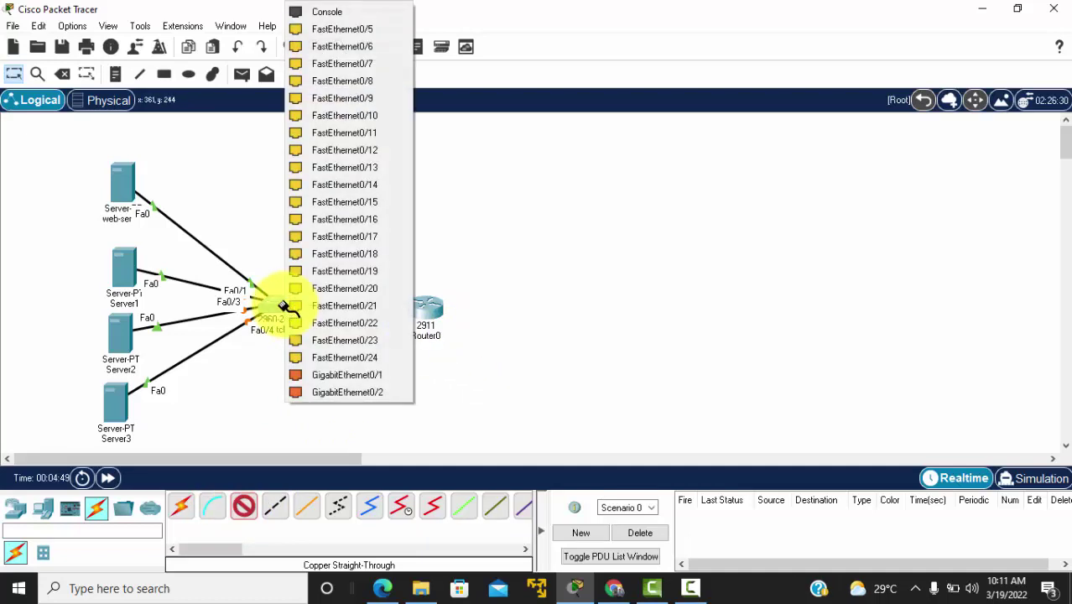
{"action": "left_click", "coordinate": [323, 374]}
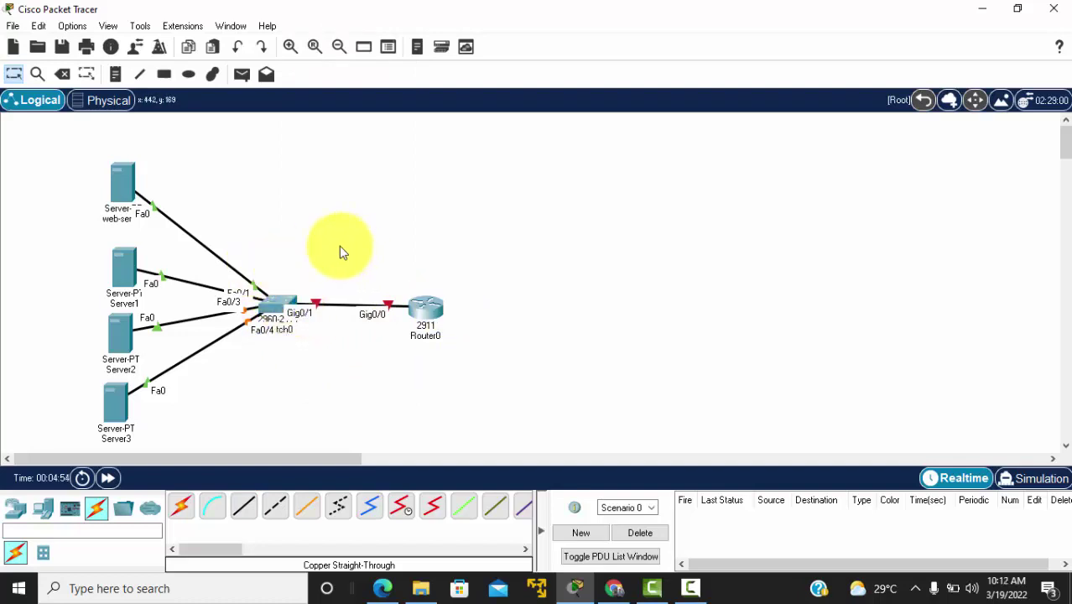
{"action": "left_click", "coordinate": [128, 189]}
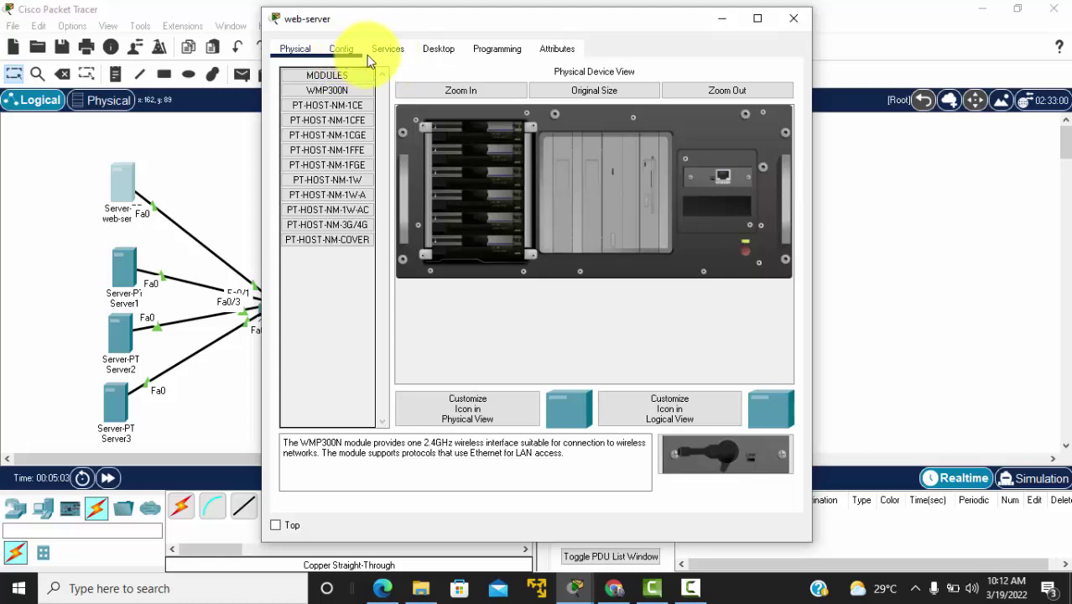
Step: Overwrite the web-server's HTTP index.html with 'Web Server=====>darsalschool.com' and save it
{"action": "left_click", "coordinate": [393, 50]}
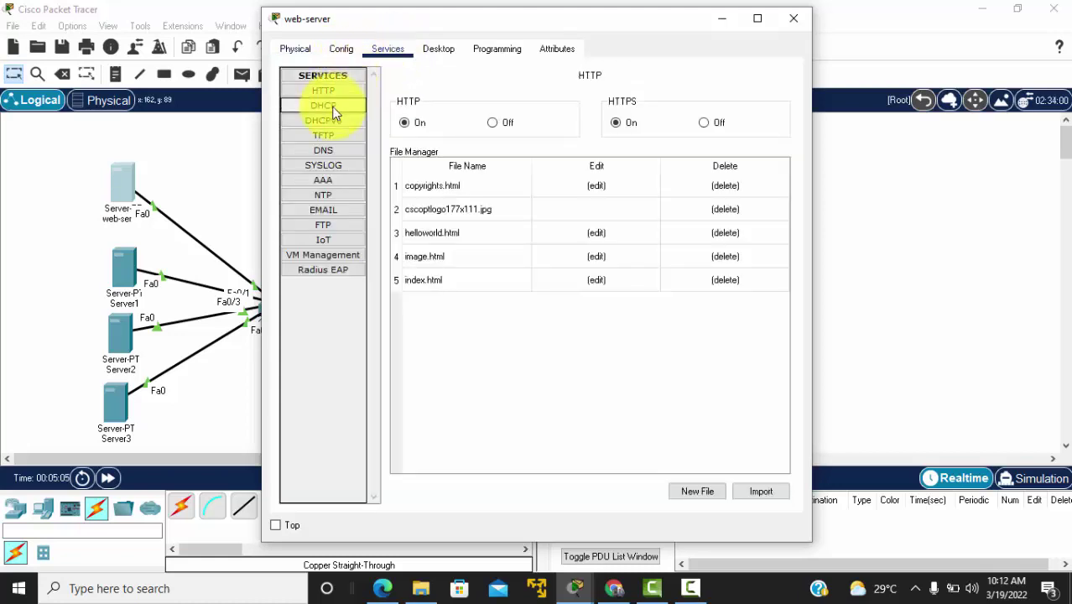
{"action": "left_click", "coordinate": [453, 279]}
{"action": "left_click", "coordinate": [592, 278]}
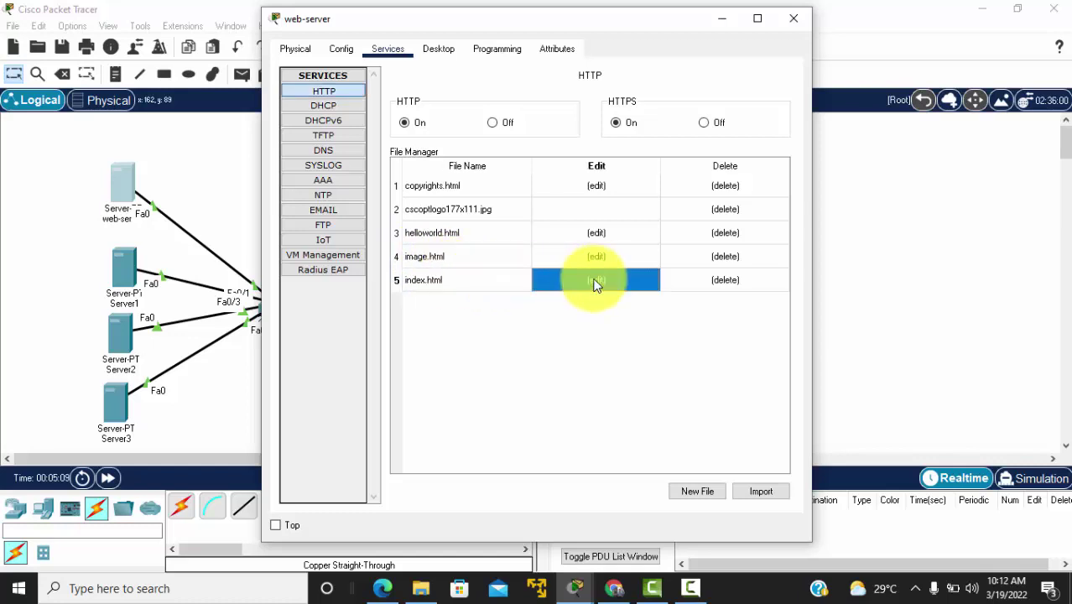
{"action": "key", "text": "ctrl+a"}
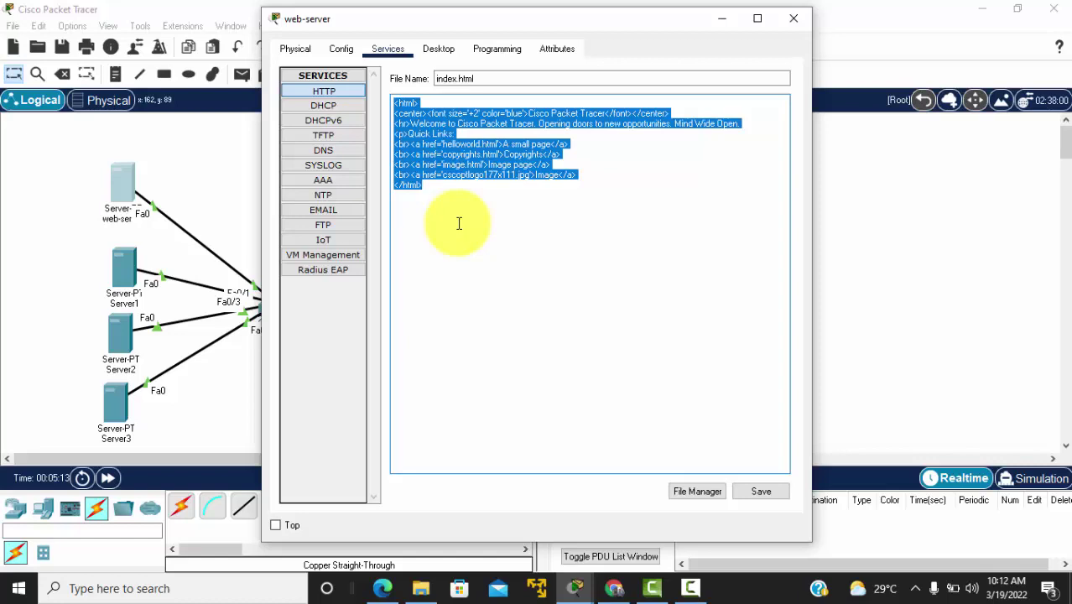
{"action": "key", "text": "Delete"}
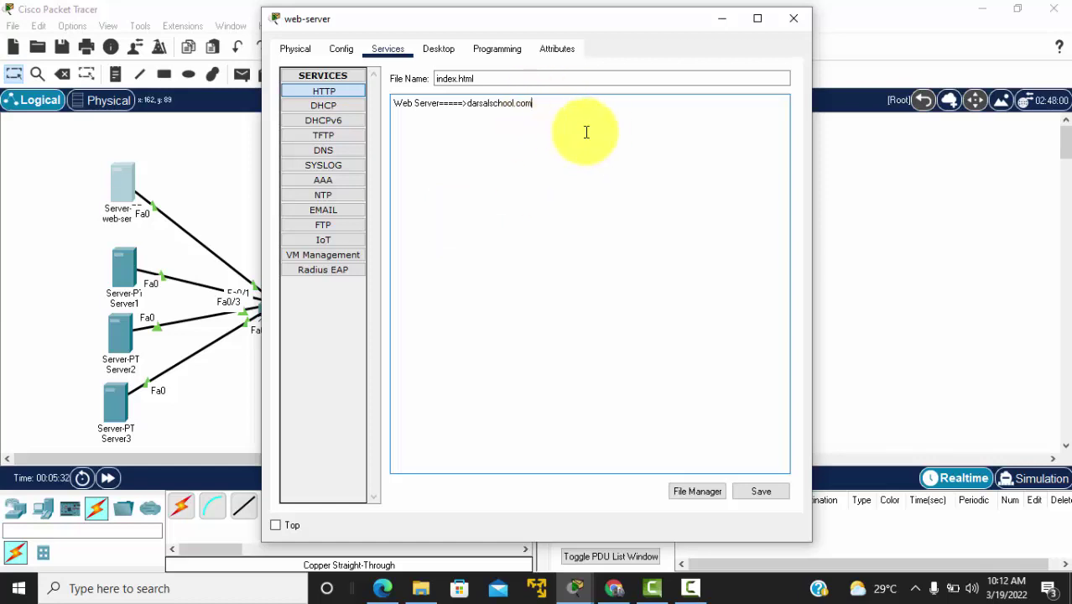
{"action": "left_click", "coordinate": [753, 495]}
{"action": "left_click", "coordinate": [560, 308]}
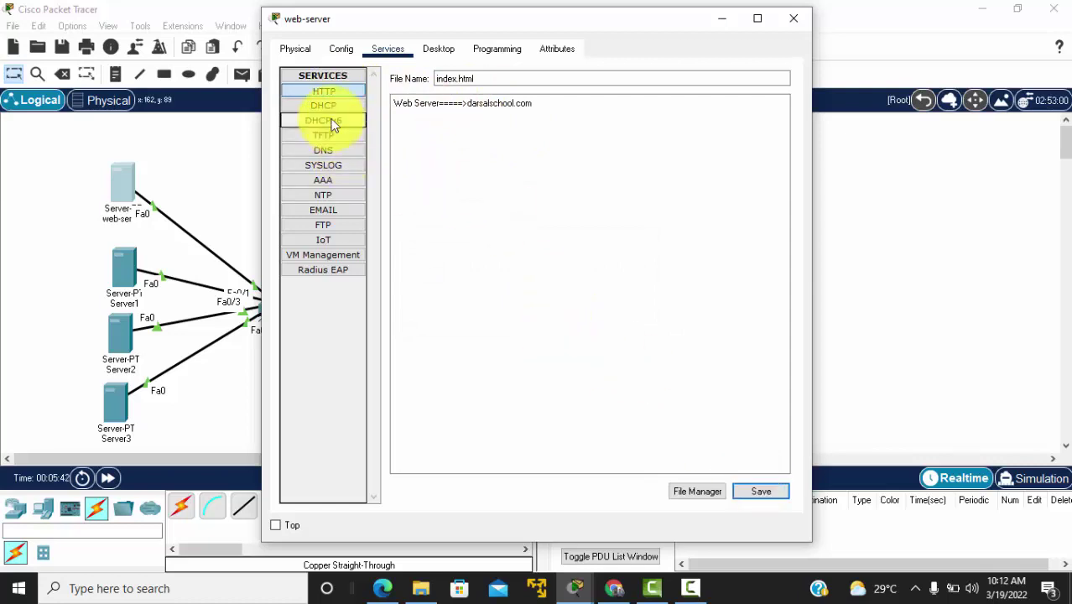
Step: Turn on the web-server's DNS service and save an A record darsal.com → 11.11.11.2
{"action": "left_click", "coordinate": [334, 151]}
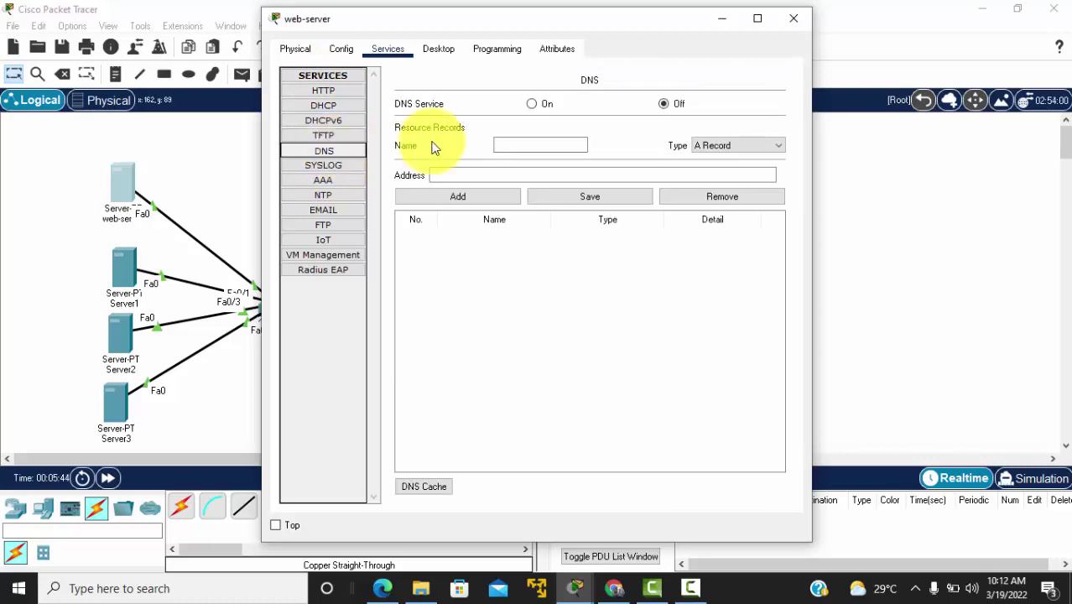
{"action": "left_click", "coordinate": [532, 104]}
{"action": "left_click", "coordinate": [511, 146]}
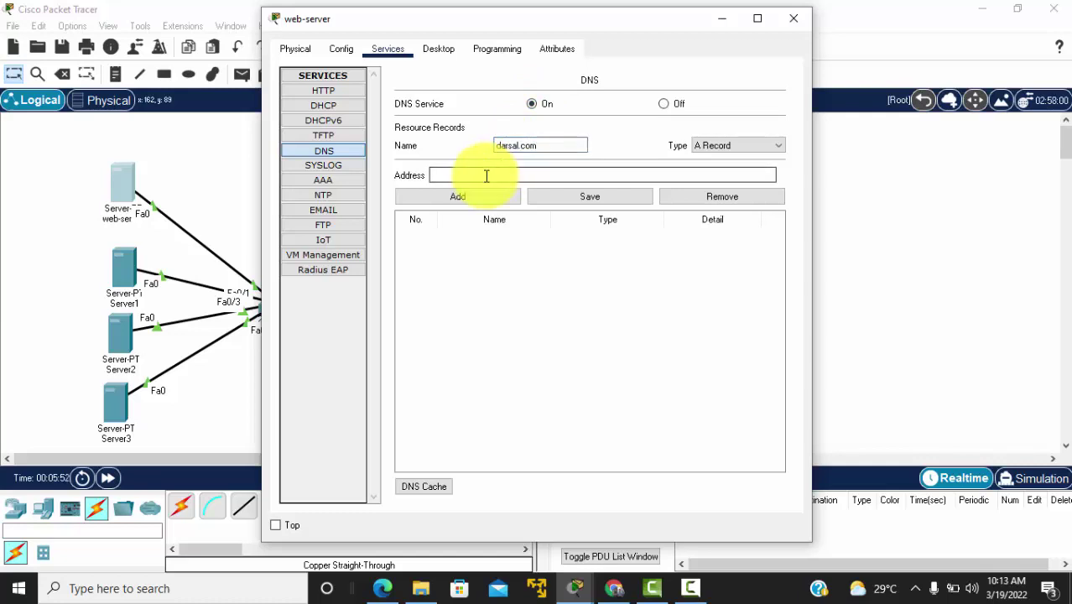
{"action": "key", "text": "alt+Tab"}
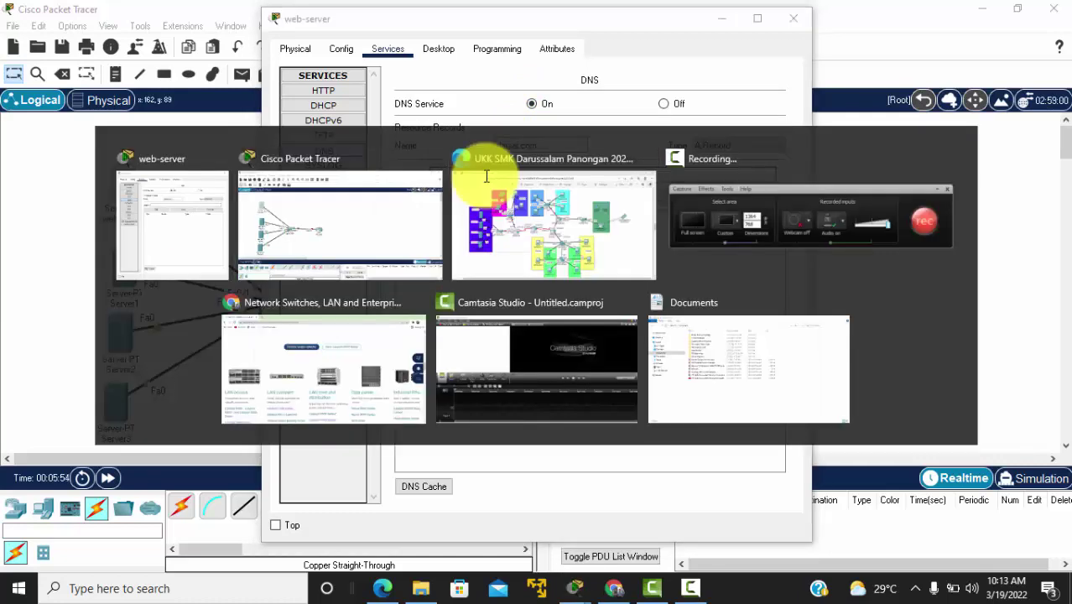
{"action": "left_click", "coordinate": [472, 159]}
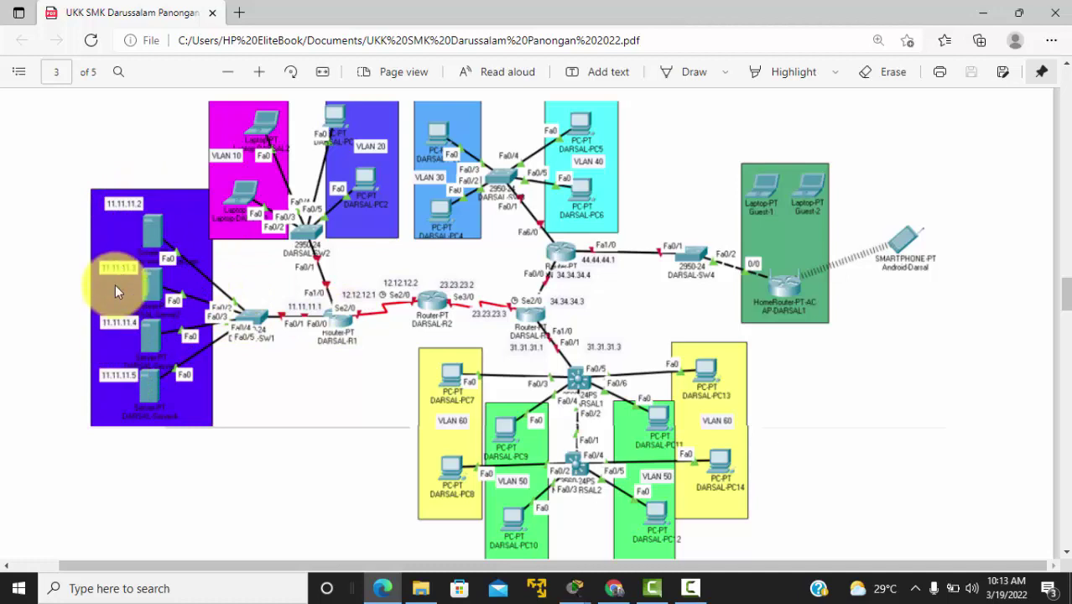
{"action": "key", "text": "alt+Tab"}
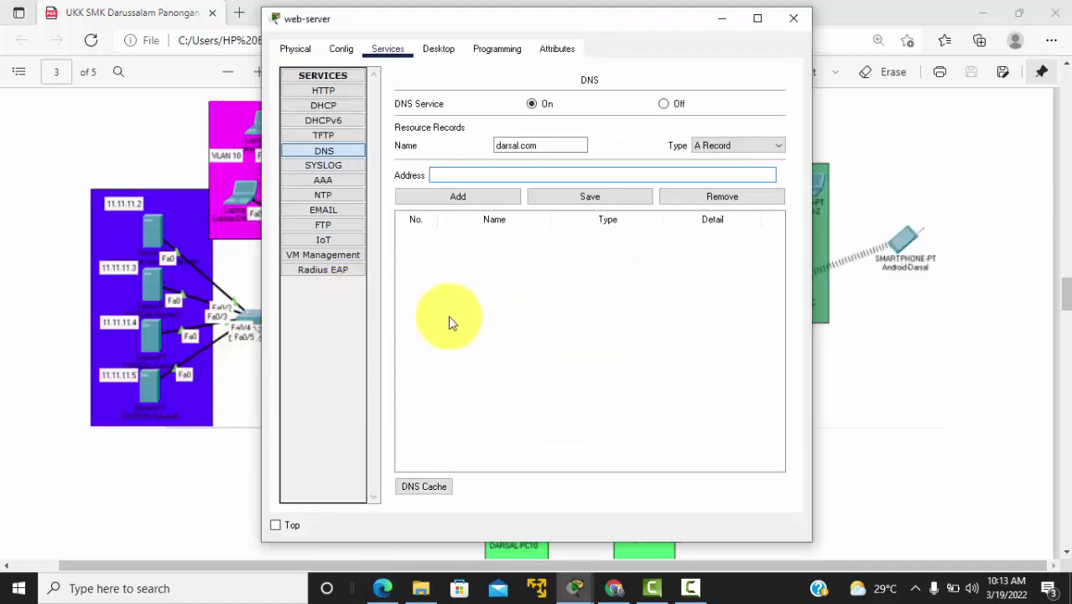
{"action": "type", "text": "11.11.11.2"}
{"action": "left_click", "coordinate": [480, 200]}
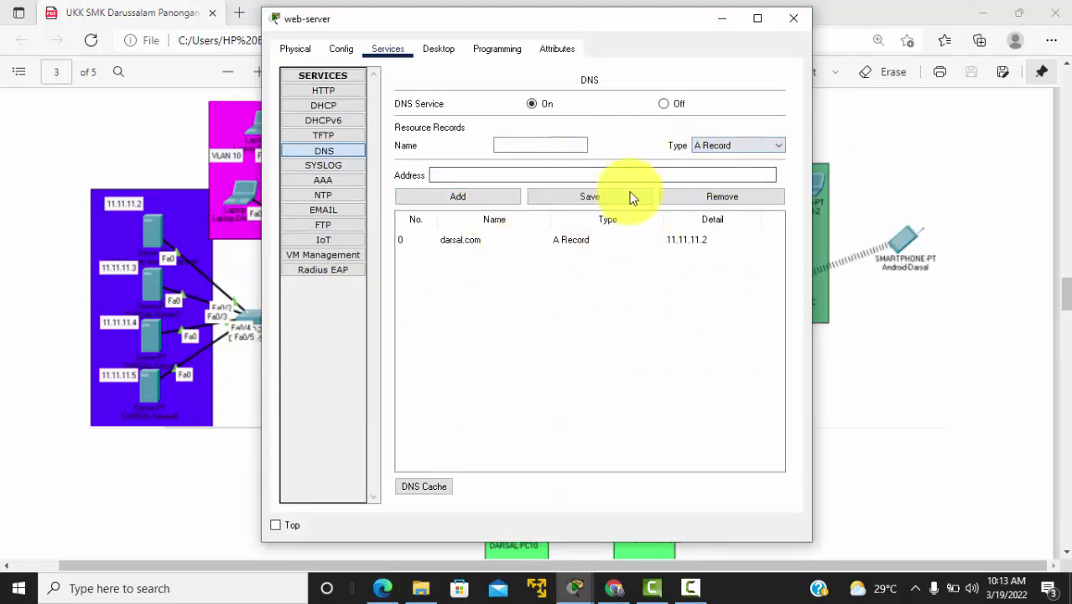
{"action": "left_click", "coordinate": [553, 197]}
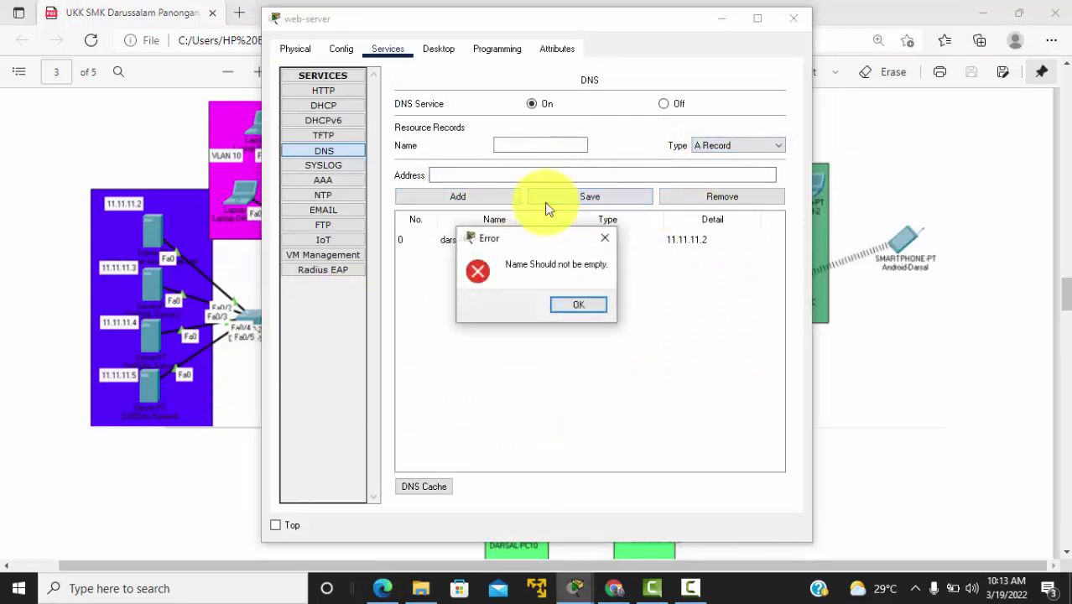
{"action": "left_click", "coordinate": [563, 301]}
{"action": "left_click", "coordinate": [466, 239]}
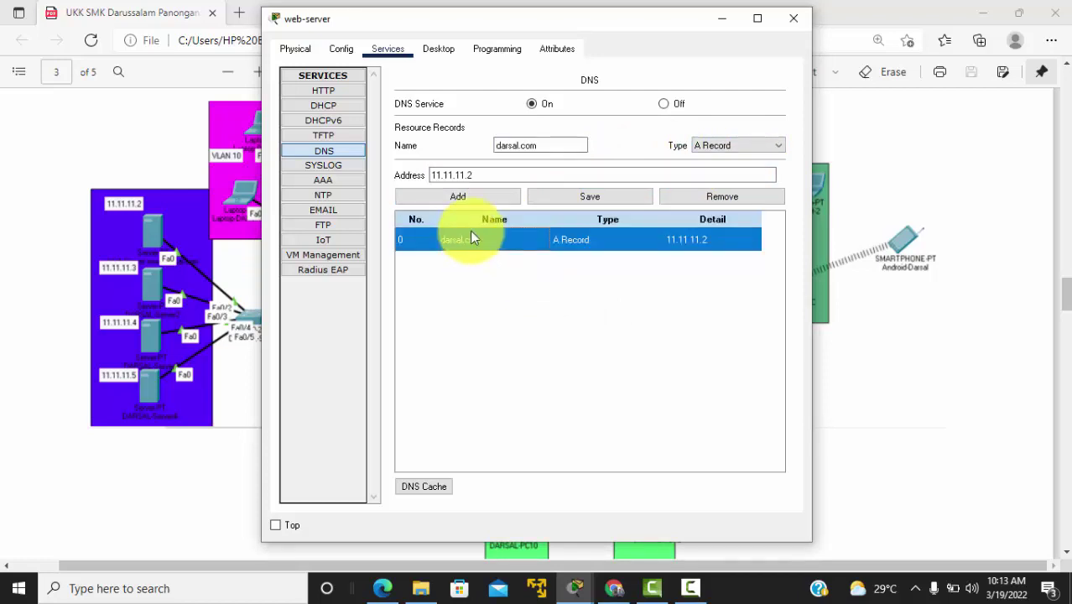
{"action": "left_click", "coordinate": [552, 199]}
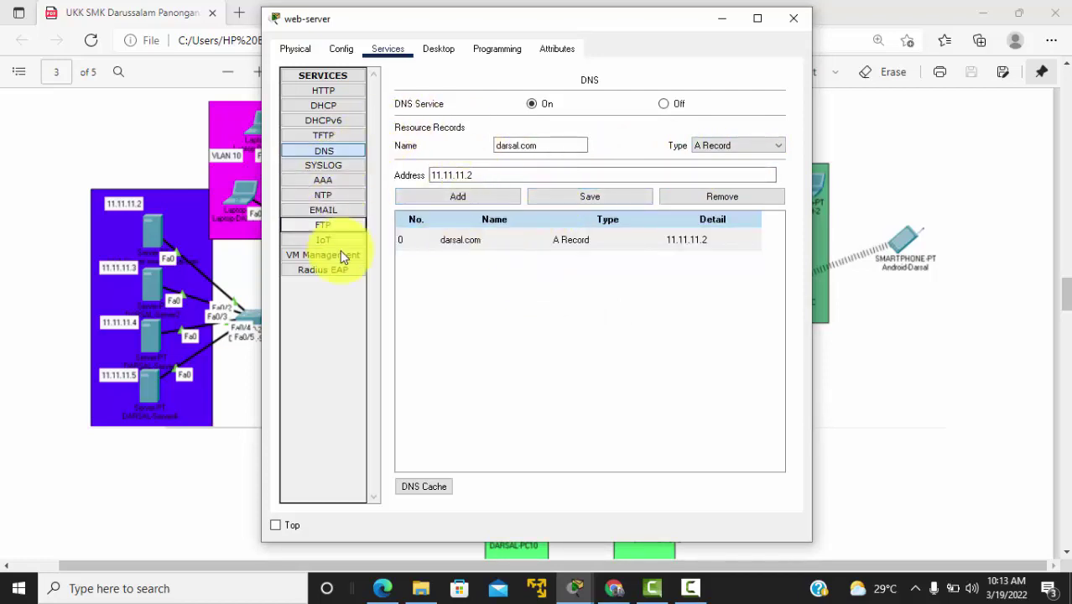
Step: Give the web-server static IP 11.11.11.2, mask 255.255.255.0 and gateway 11.11.11.1
{"action": "left_click", "coordinate": [442, 51]}
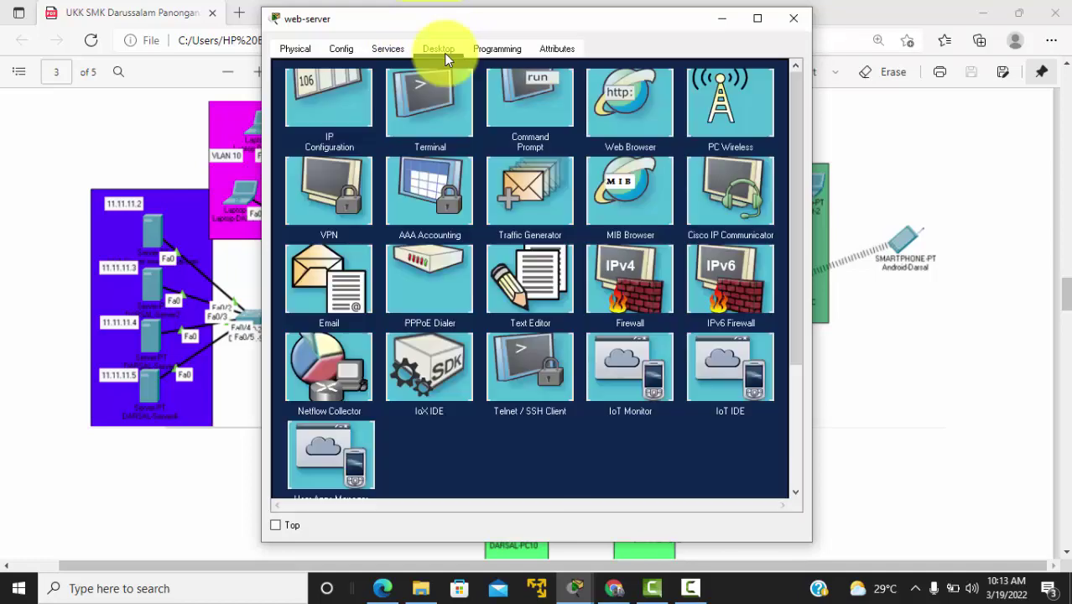
{"action": "left_click", "coordinate": [342, 119]}
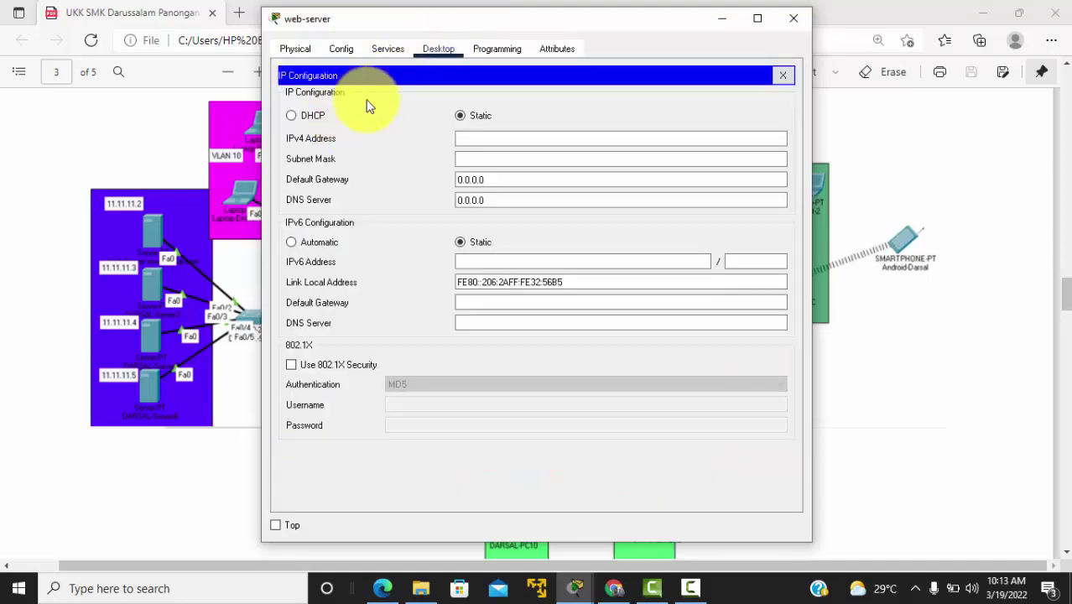
{"action": "left_click", "coordinate": [491, 139]}
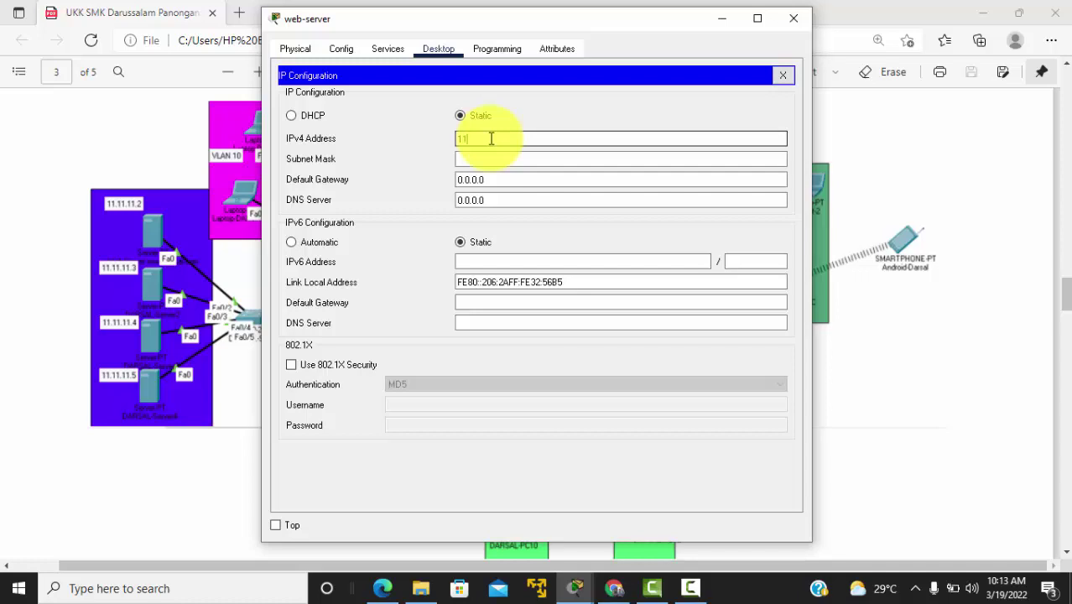
{"action": "type", "text": "11.11.11.2"}
{"action": "key", "text": "Tab"}
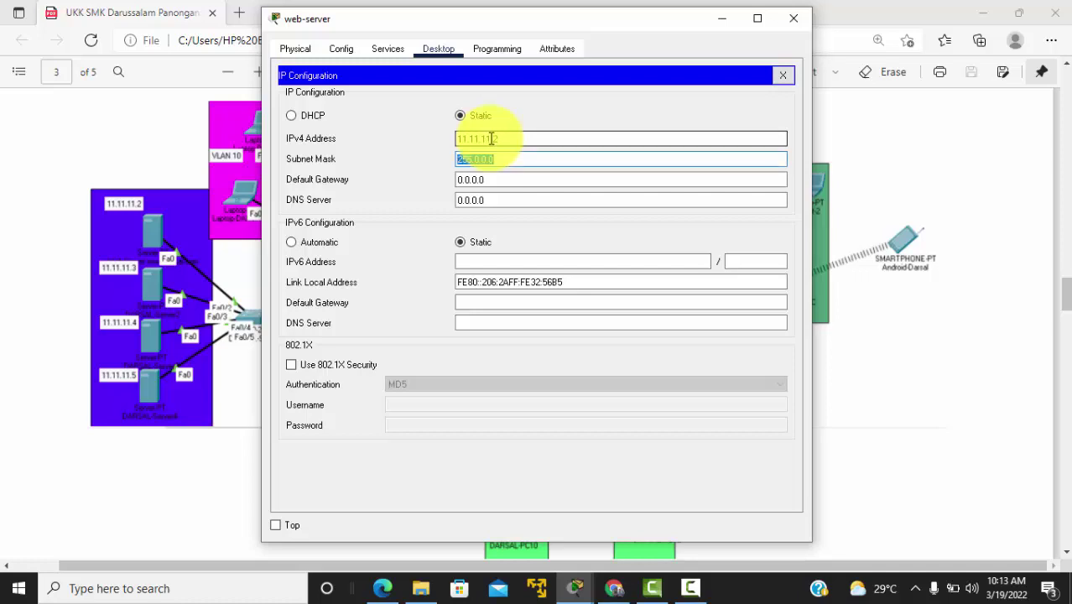
{"action": "type", "text": "255.255.25"}
{"action": "key", "text": "Tab"}
{"action": "key", "text": "alt+Tab"}
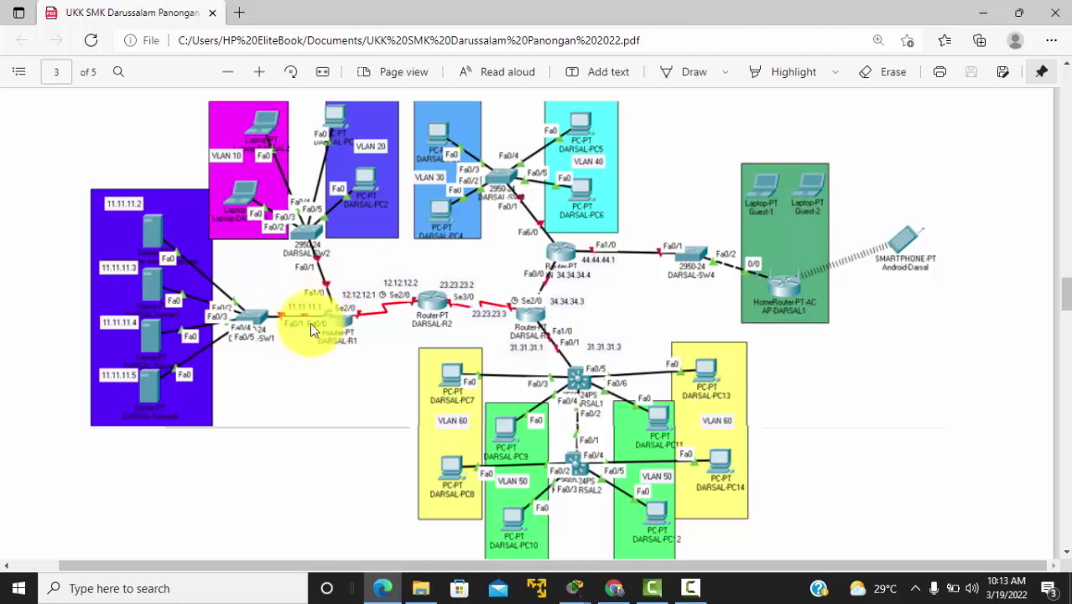
{"action": "key", "text": "alt+Tab"}
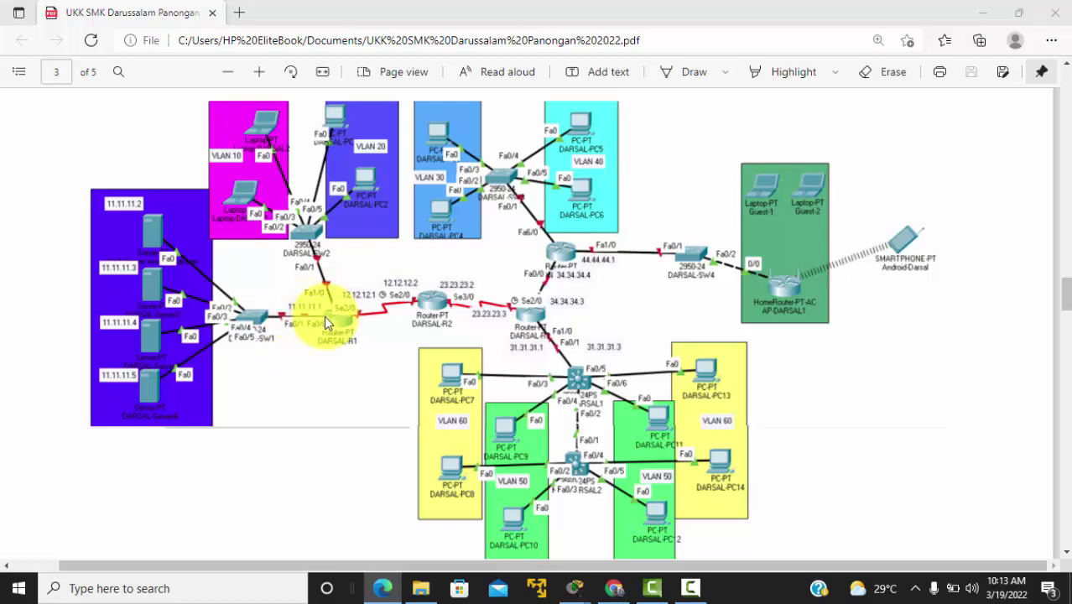
{"action": "type", "text": "11.11.11.1"}
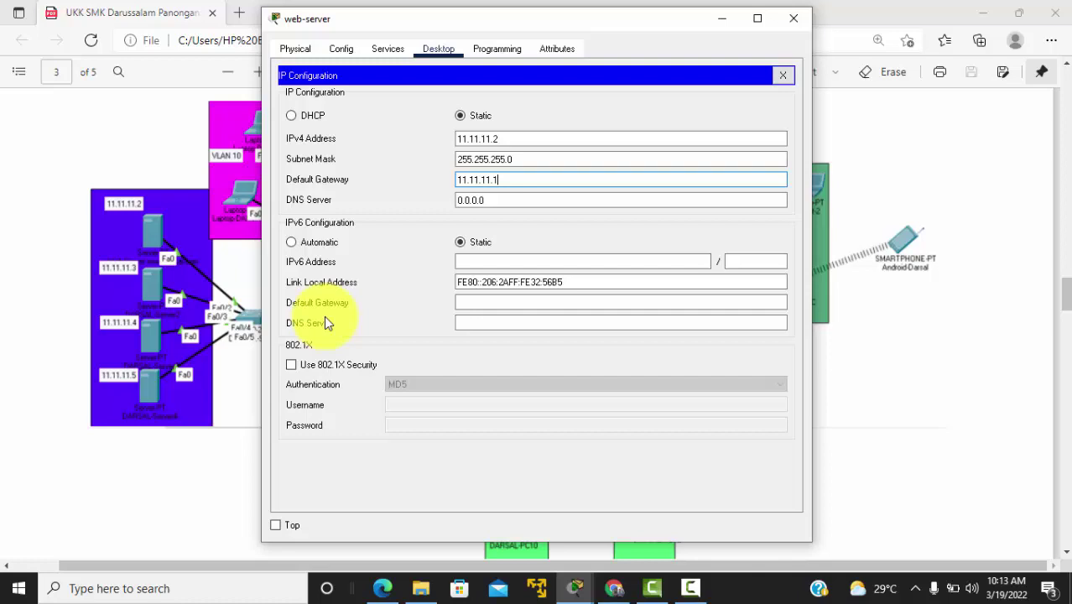
{"action": "double_click", "coordinate": [511, 178]}
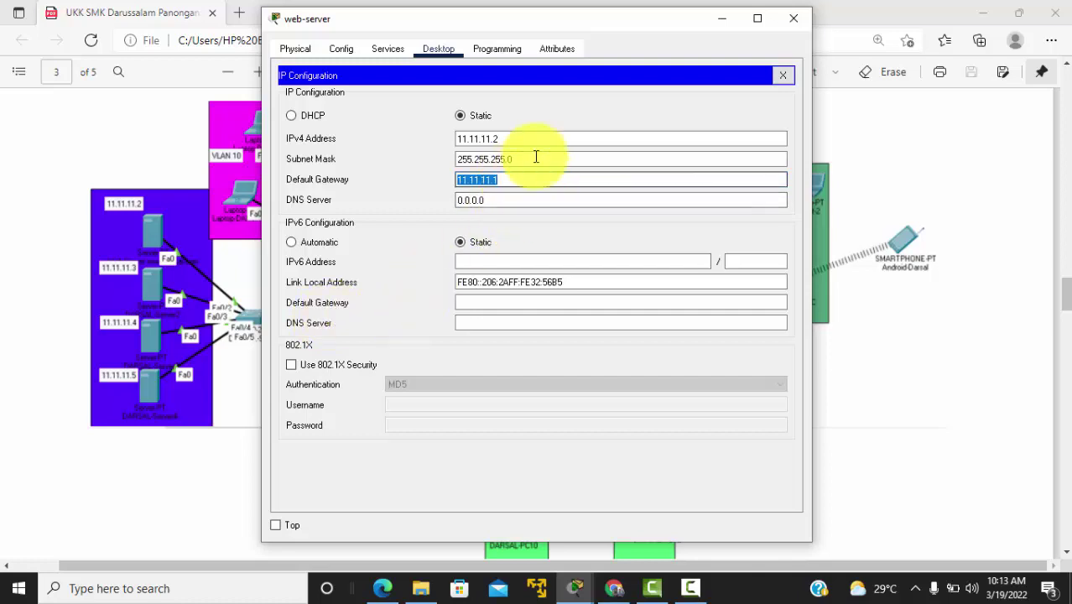
Step: Close the web-server's configuration window and return to the workspace
{"action": "left_click", "coordinate": [782, 76]}
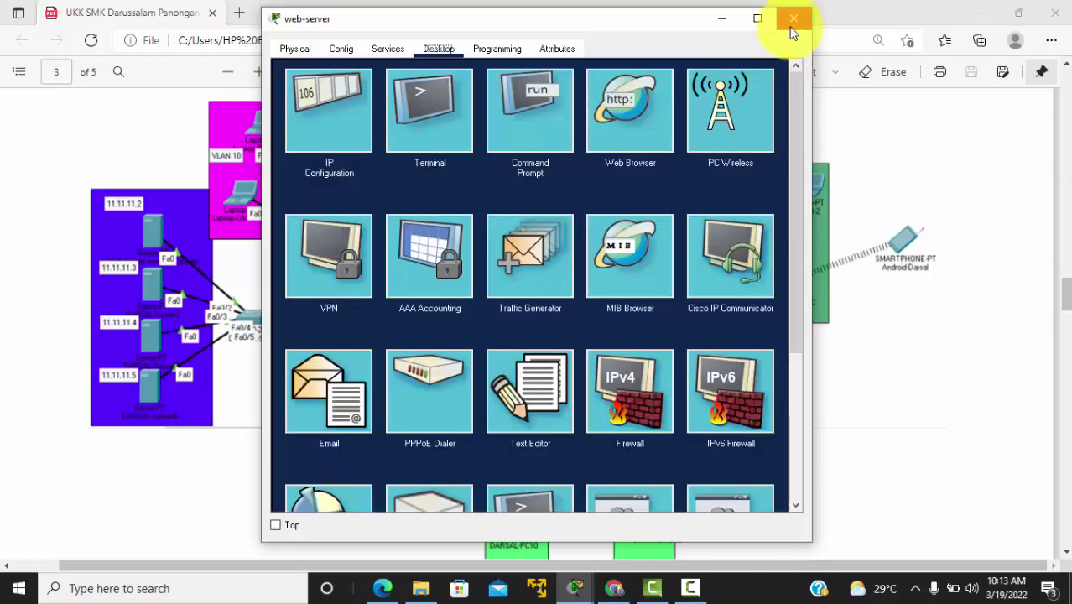
{"action": "left_click", "coordinate": [794, 17]}
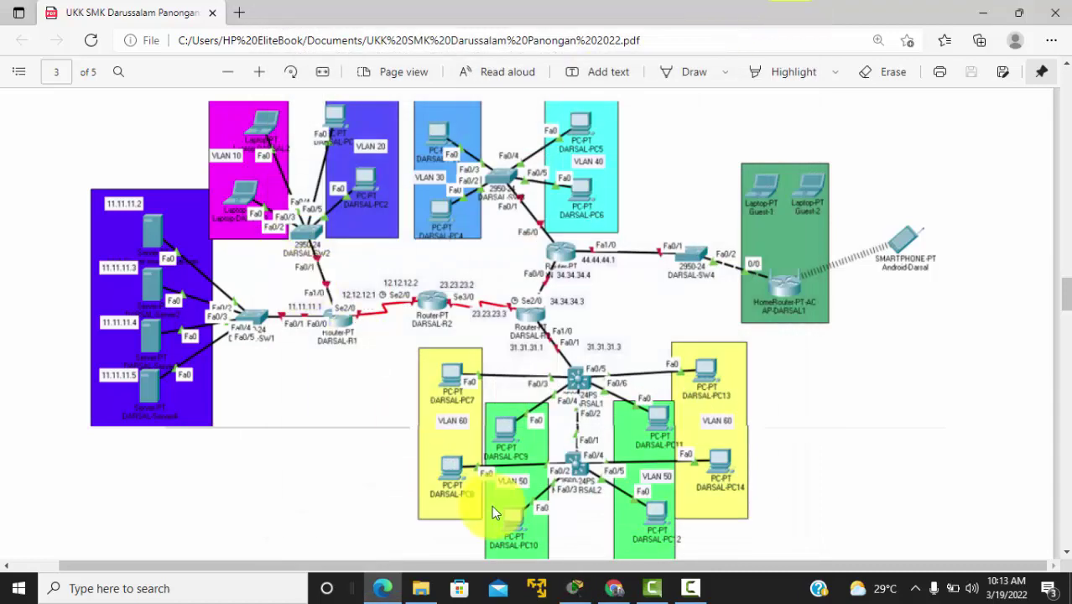
{"action": "left_click", "coordinate": [575, 588]}
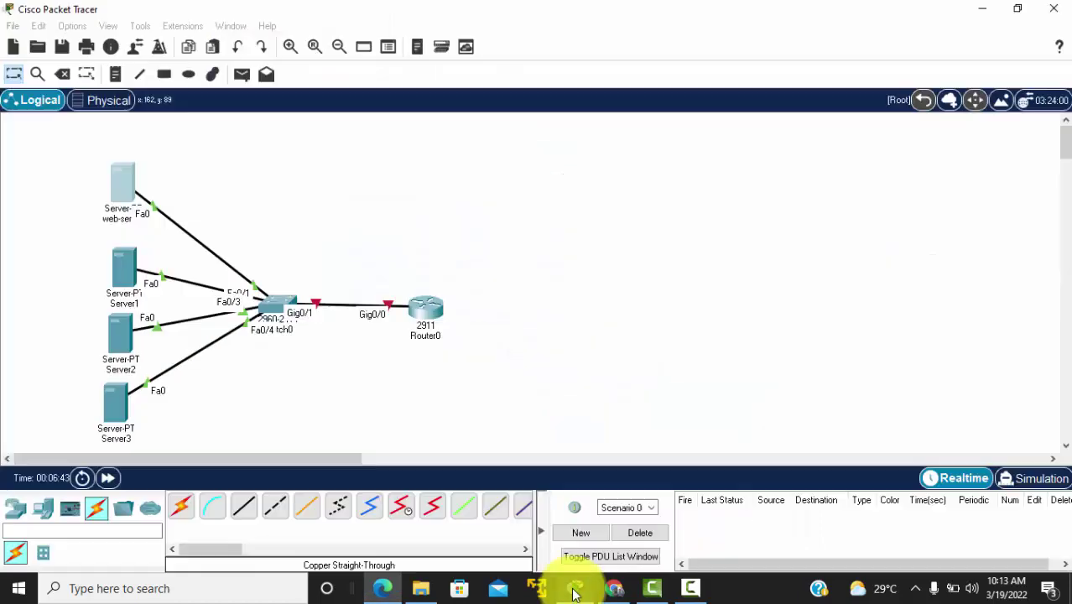
Step: Set Server1 to IP 11.11.11.3, mask 255.255.255.0, gateway 11.11.11.1, then close it
{"action": "left_click", "coordinate": [123, 268]}
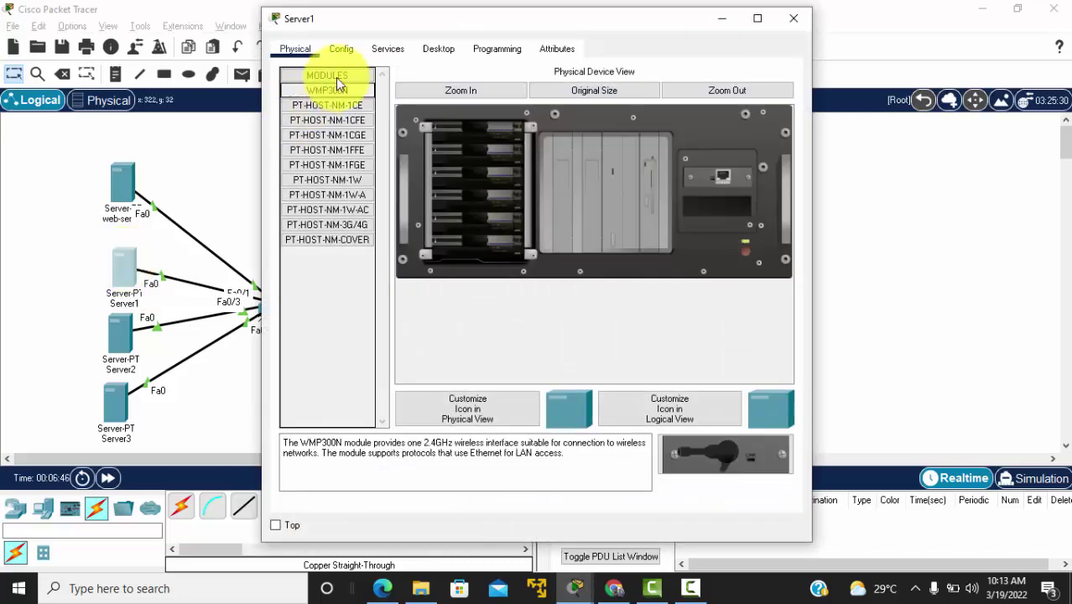
{"action": "left_click", "coordinate": [438, 49]}
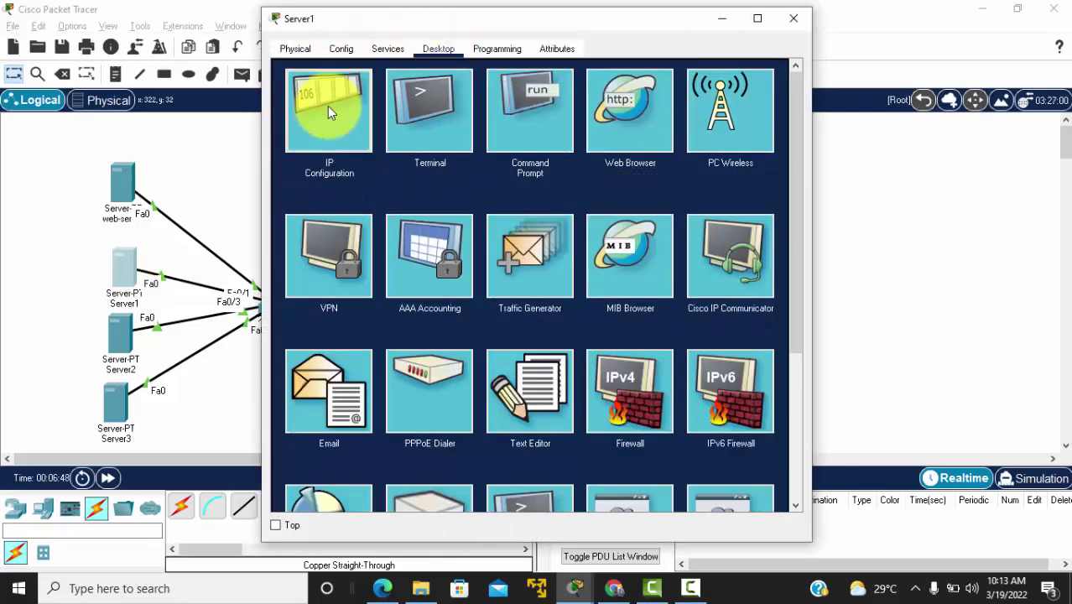
{"action": "left_click", "coordinate": [327, 104]}
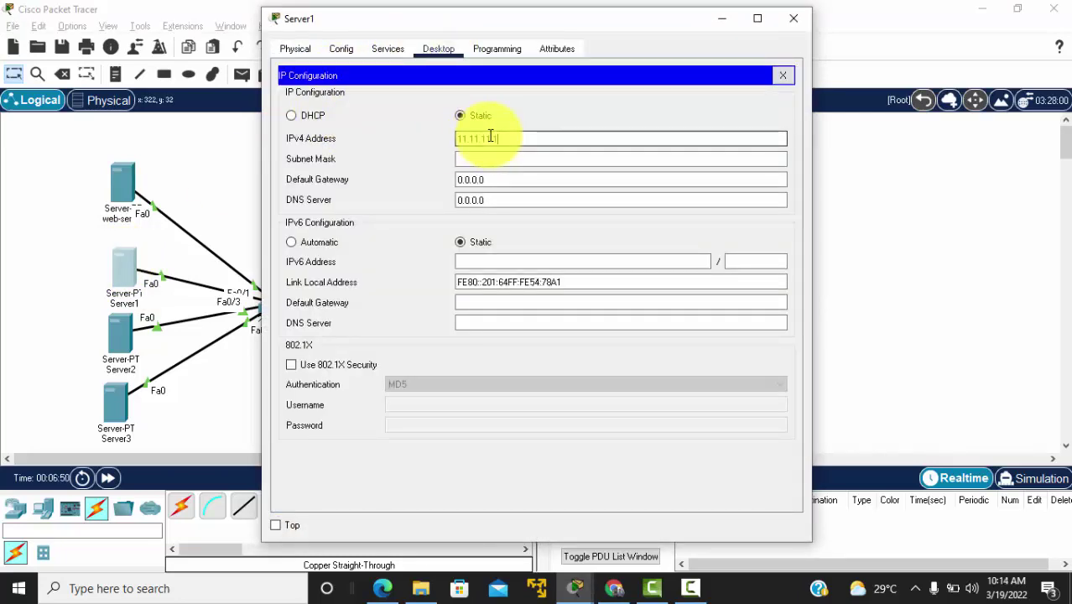
{"action": "type", "text": "3"}
{"action": "key", "text": "Tab"}
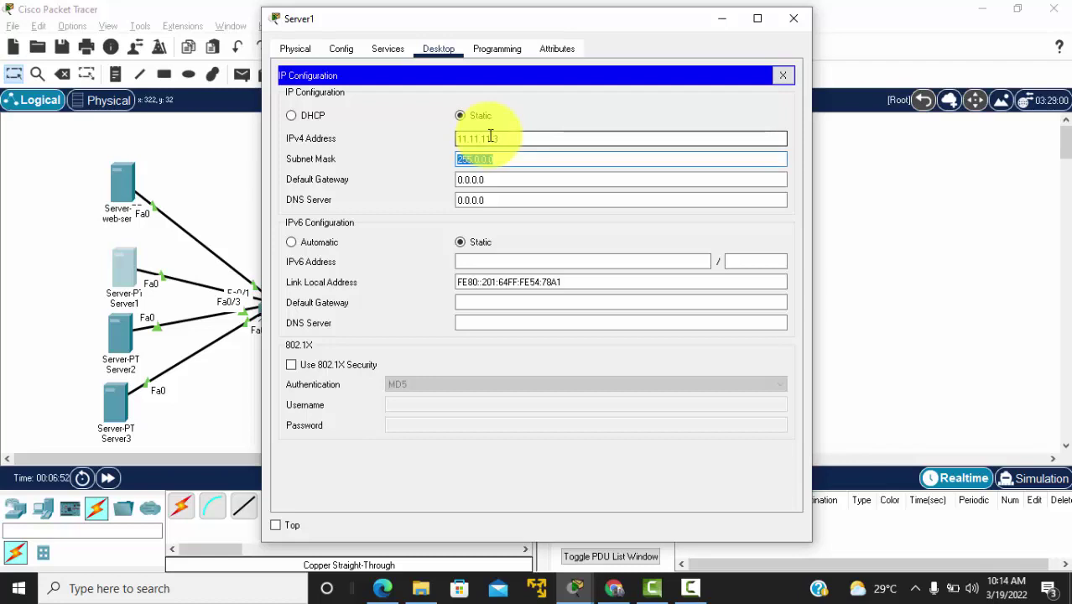
{"action": "type", "text": "255.255.255.0"}
{"action": "key", "text": "Tab"}
{"action": "type", "text": "11.11.11.1"}
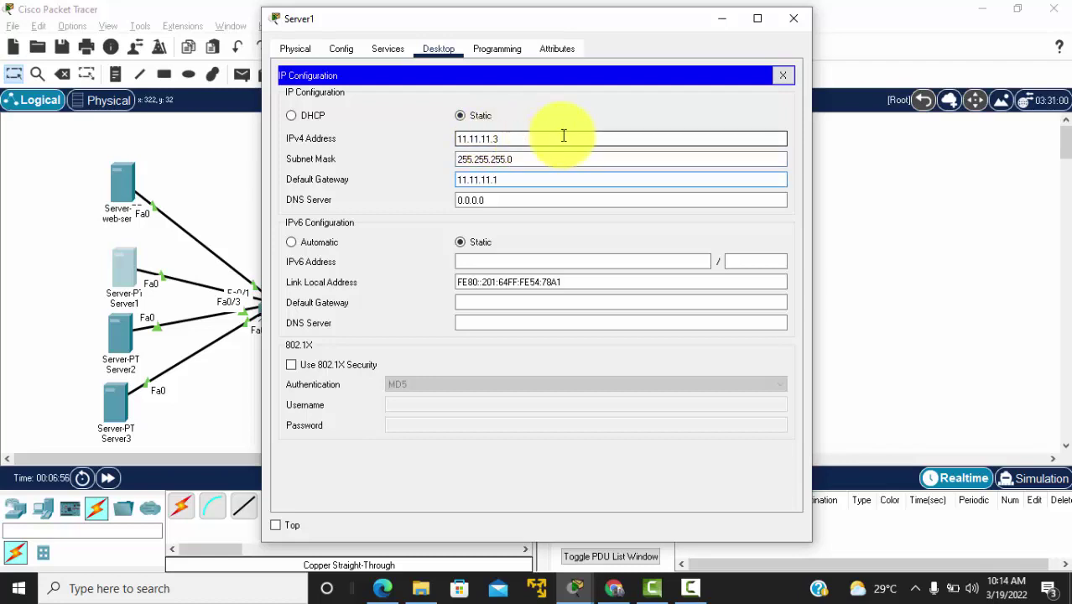
{"action": "left_click", "coordinate": [775, 79]}
{"action": "left_click", "coordinate": [793, 18]}
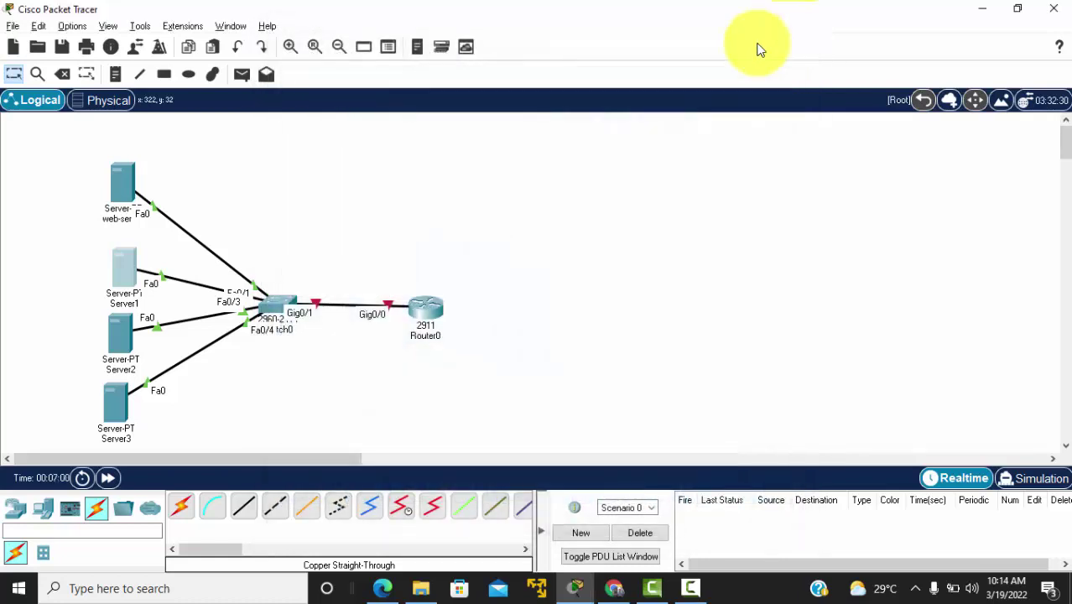
Step: Set Server2 to IP 11.11.11.4, mask 255.255.255.0, gateway 11.11.11.1, then close it
{"action": "left_click", "coordinate": [116, 329]}
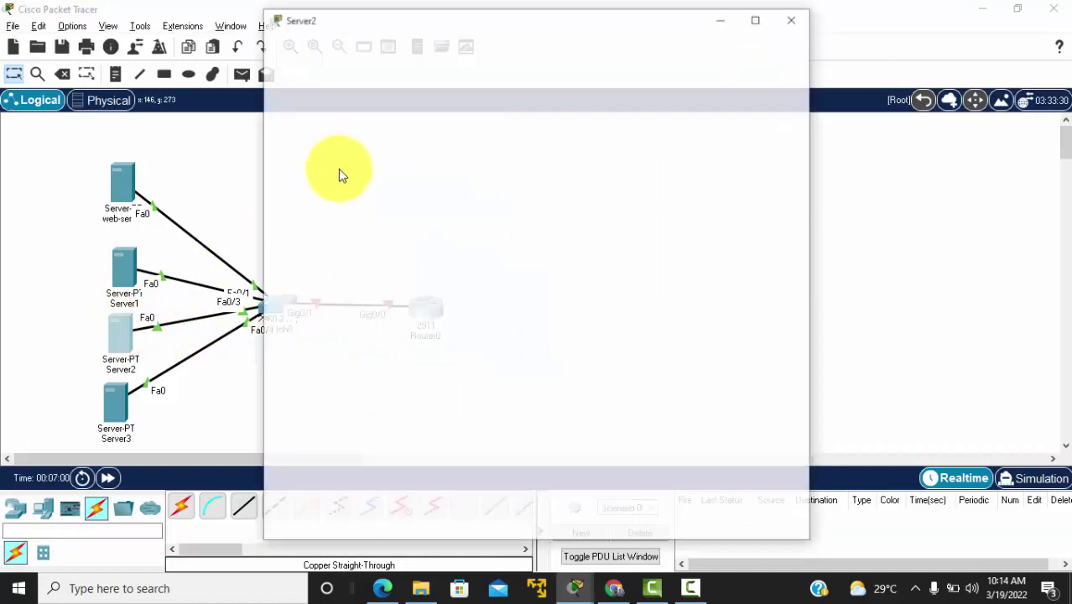
{"action": "left_click", "coordinate": [437, 49]}
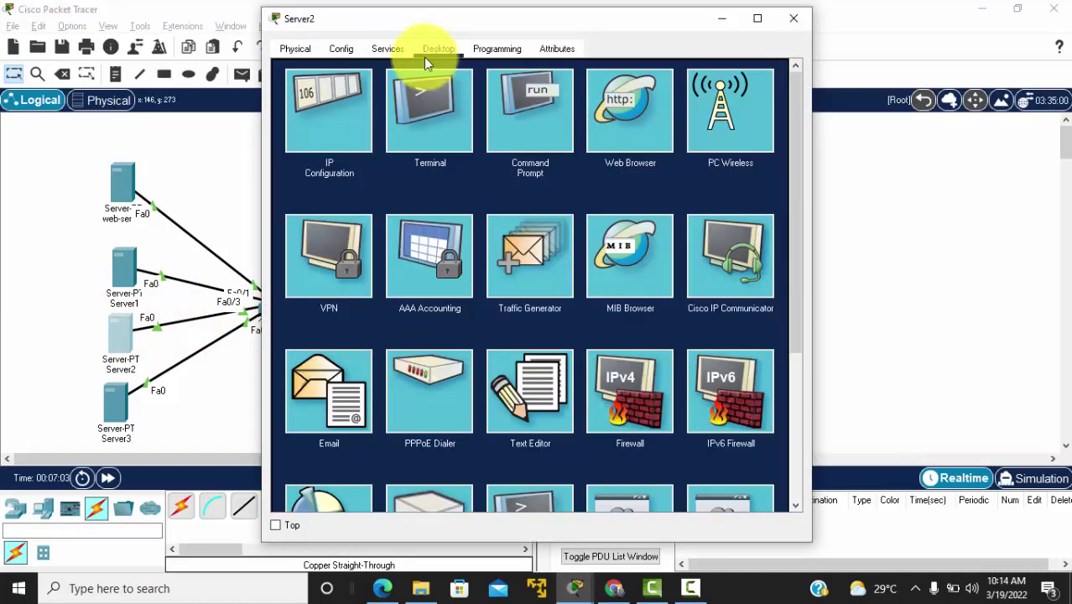
{"action": "left_click", "coordinate": [357, 111]}
{"action": "left_click", "coordinate": [471, 138]}
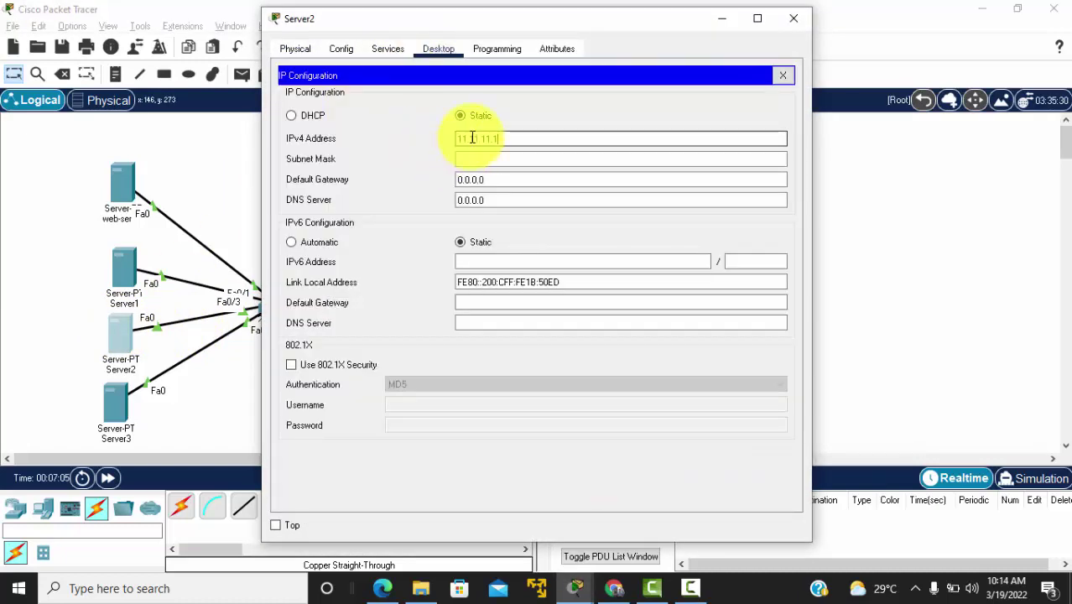
{"action": "left_click", "coordinate": [491, 158]}
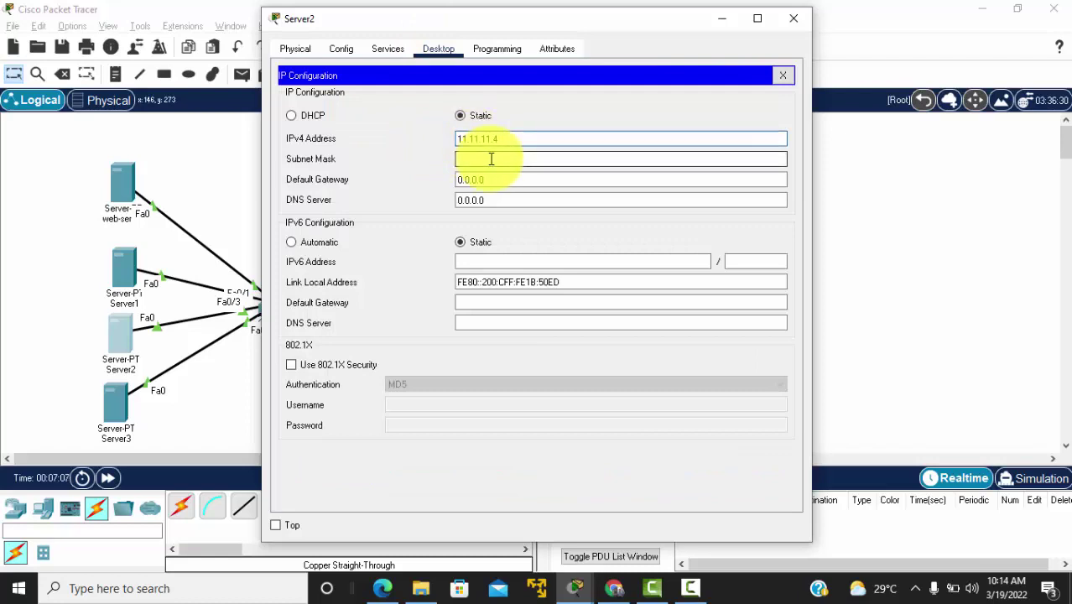
{"action": "key", "text": "BackSpace"}
{"action": "key", "text": "BackSpace"}
{"action": "key", "text": "BackSpace"}
{"action": "key", "text": "BackSpace"}
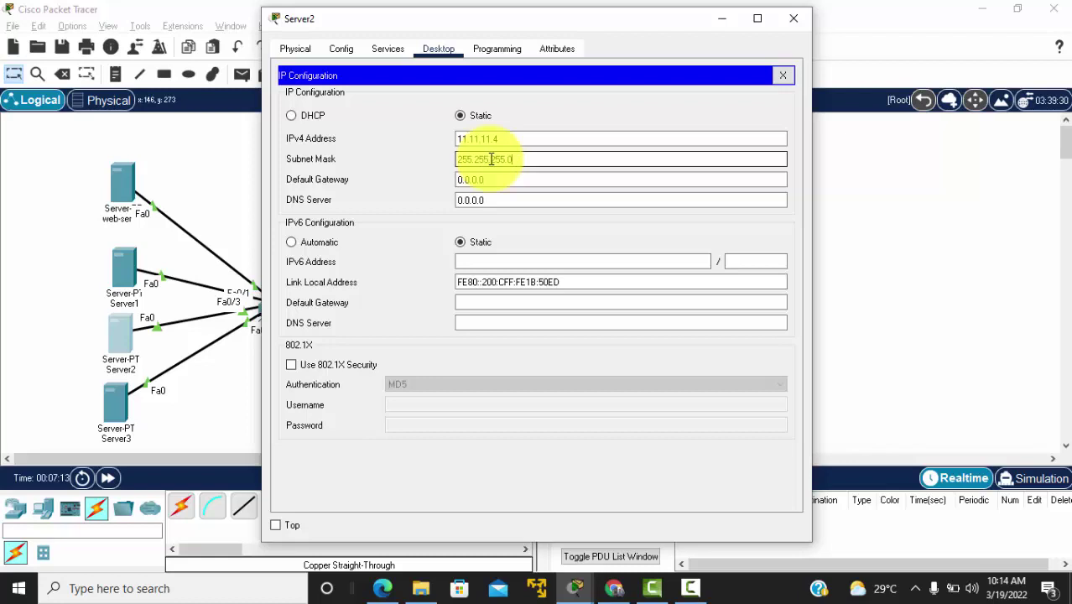
{"action": "left_click", "coordinate": [510, 173]}
{"action": "type", "text": "1"}
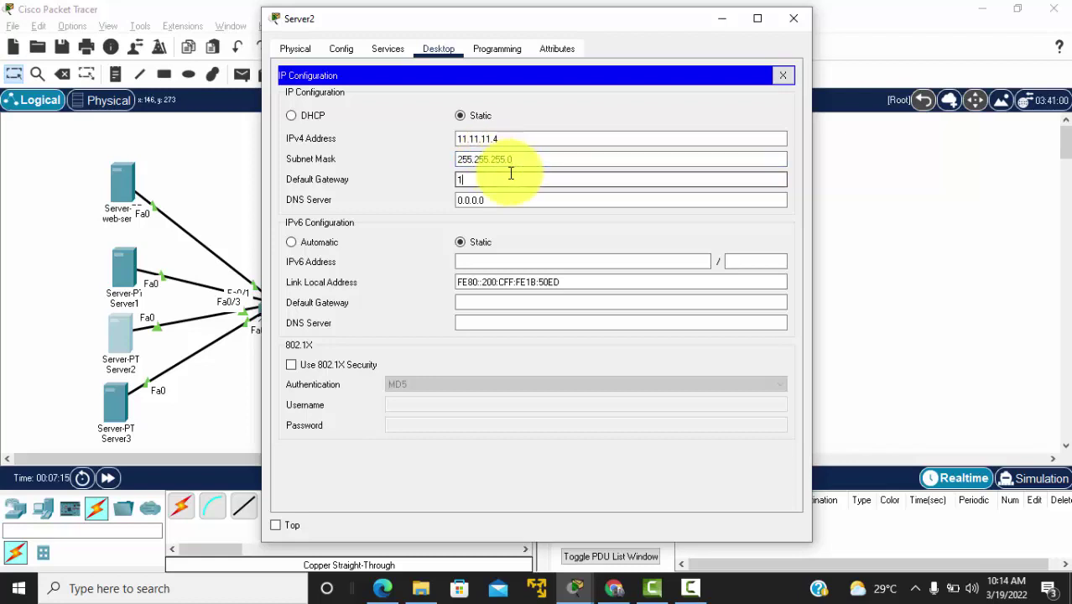
{"action": "type", "text": "1.11.11.1"}
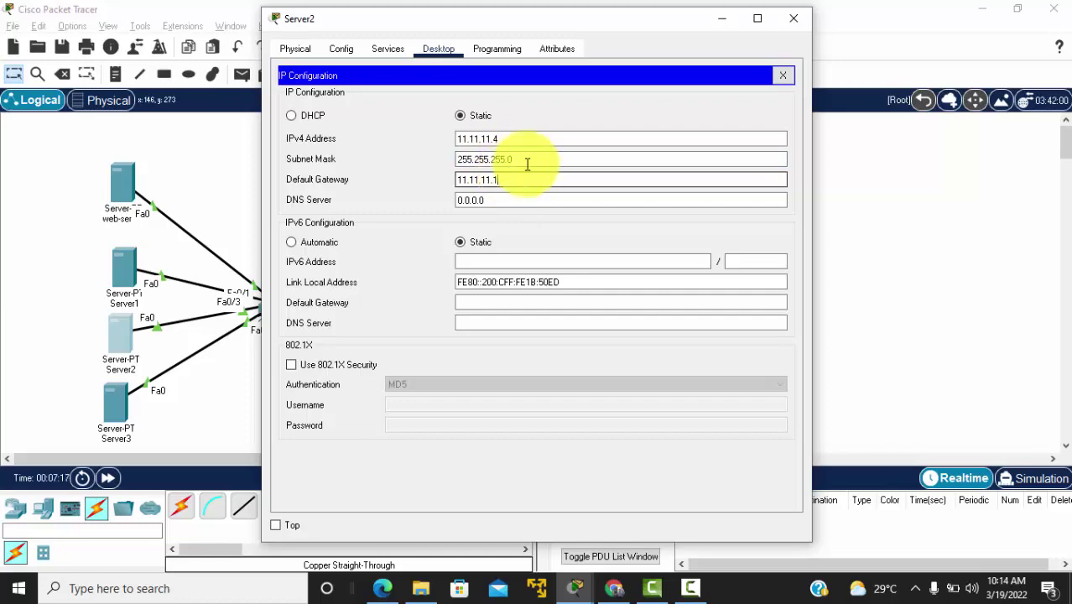
{"action": "left_click", "coordinate": [794, 19]}
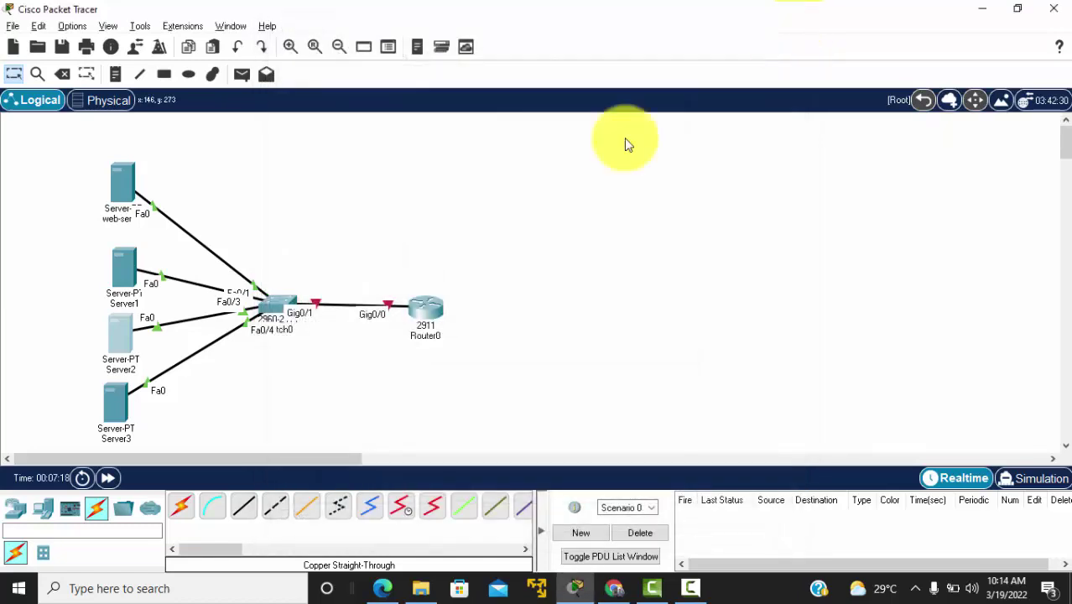
Step: Give Server3 IP 11.11.11.5, mask 255.255.255.0 and gateway 11.11.11.1, then close its window
{"action": "left_click", "coordinate": [108, 406]}
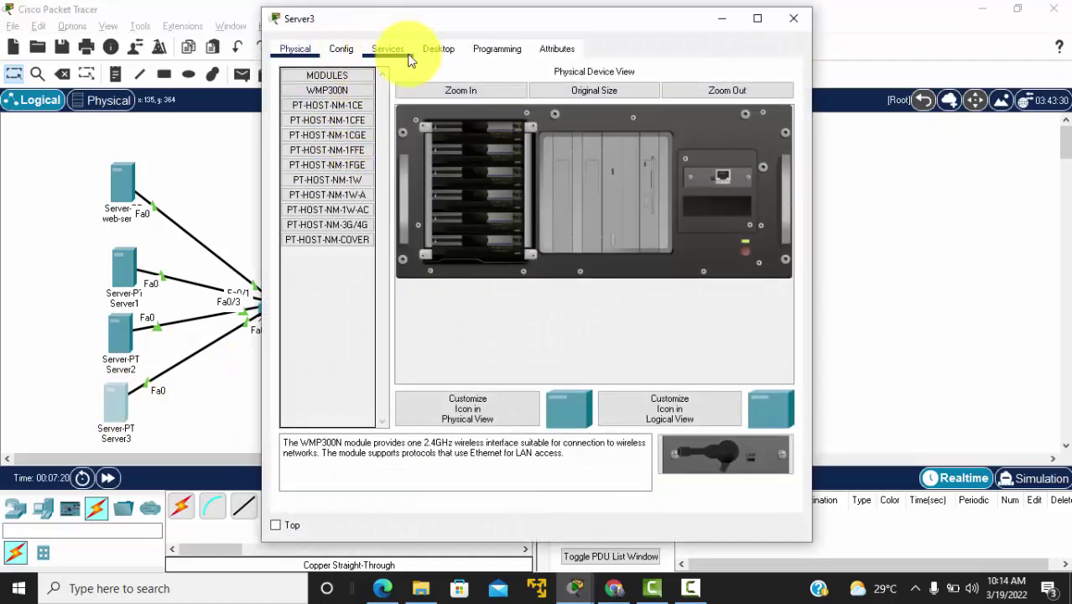
{"action": "left_click", "coordinate": [433, 50]}
{"action": "left_click", "coordinate": [352, 105]}
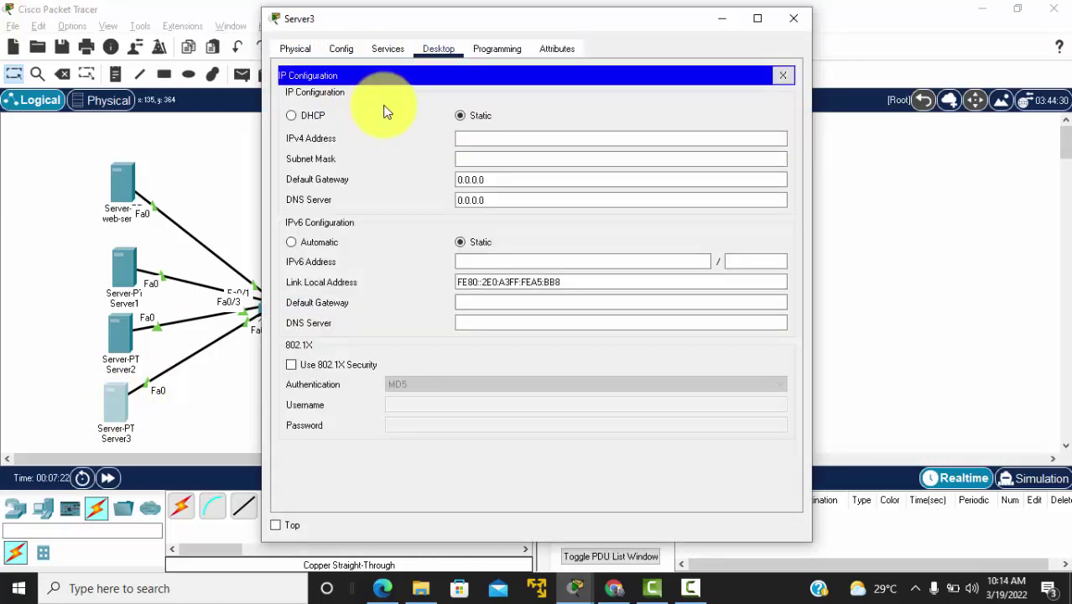
{"action": "left_click", "coordinate": [483, 136]}
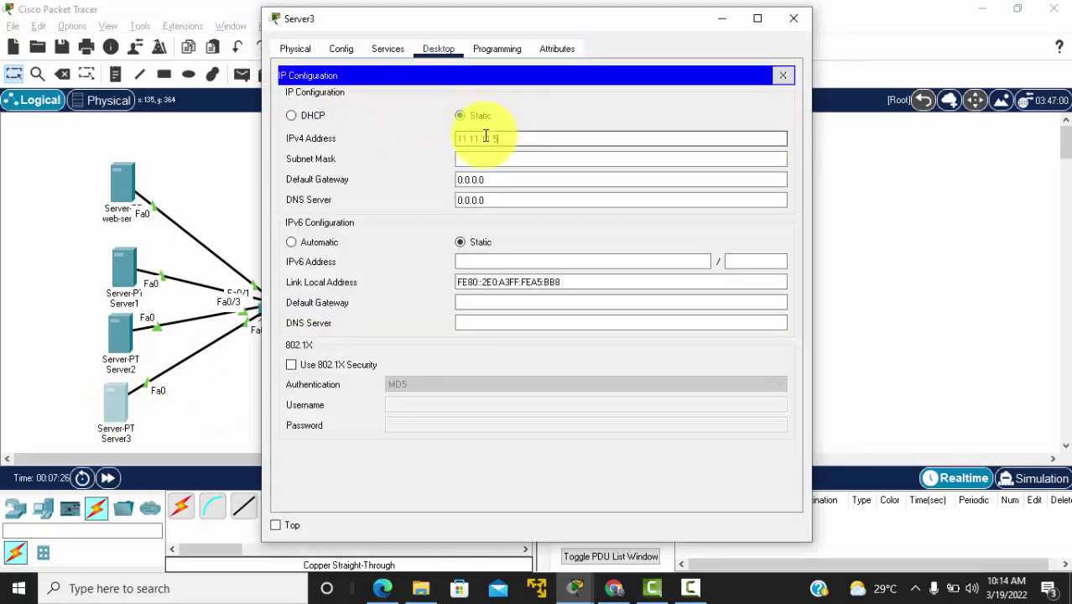
{"action": "key", "text": "Tab"}
{"action": "type", "text": "25"}
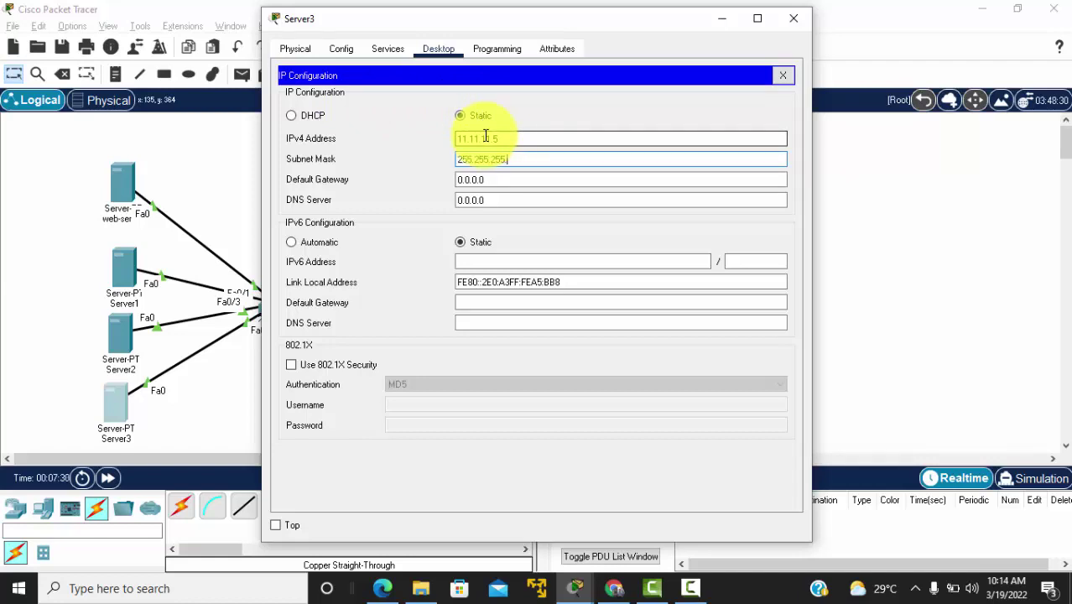
{"action": "key", "text": "Tab"}
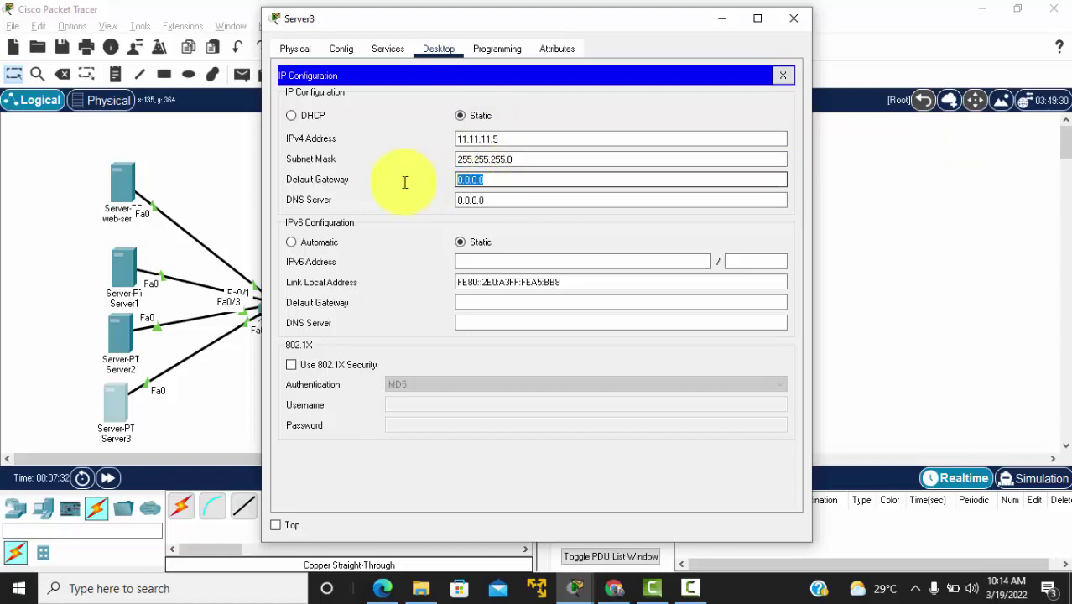
{"action": "type", "text": "11.11.11.1"}
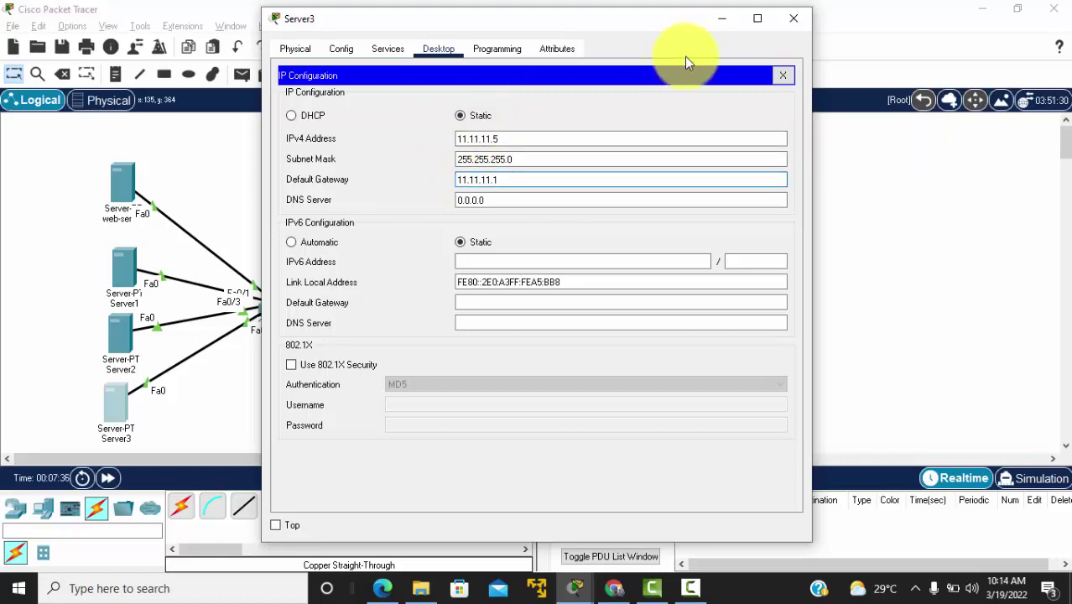
{"action": "left_click", "coordinate": [795, 18]}
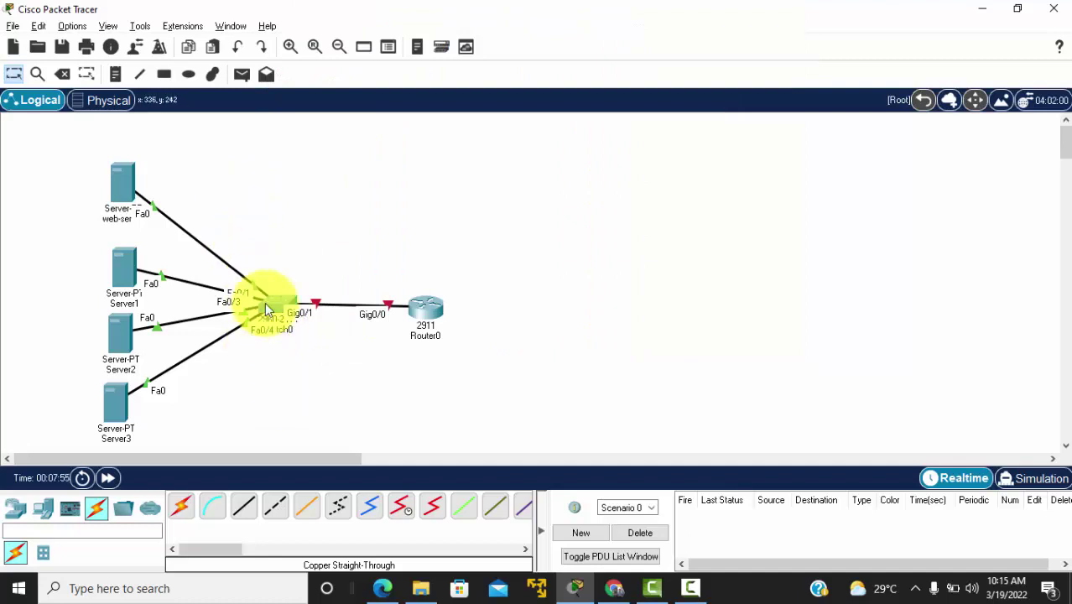
Step: Add a laptop, Laptop0, below the switch
{"action": "left_click", "coordinate": [45, 510]}
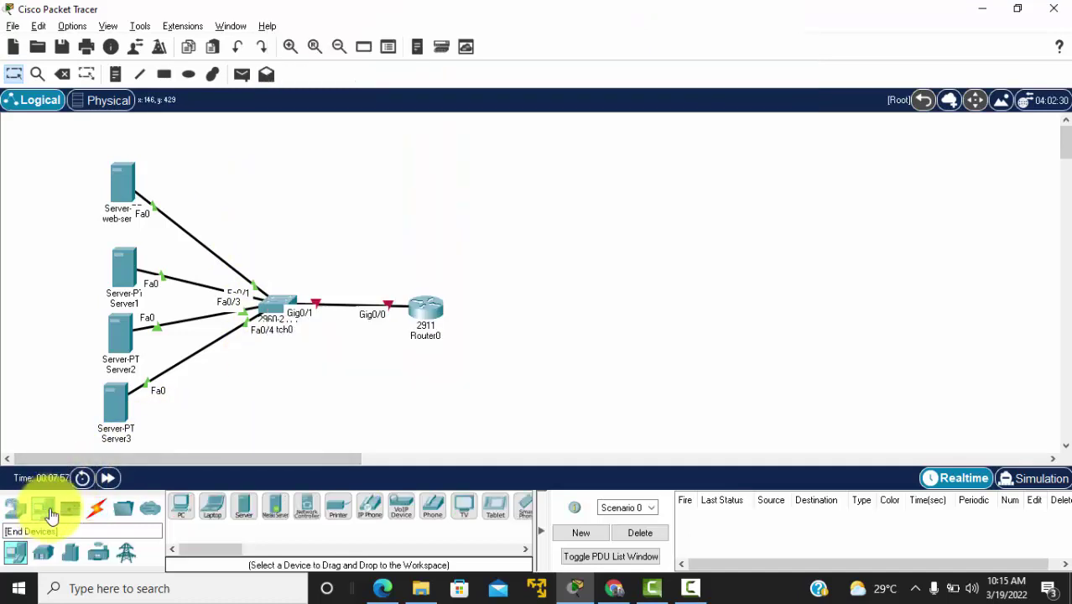
{"action": "left_click", "coordinate": [213, 509]}
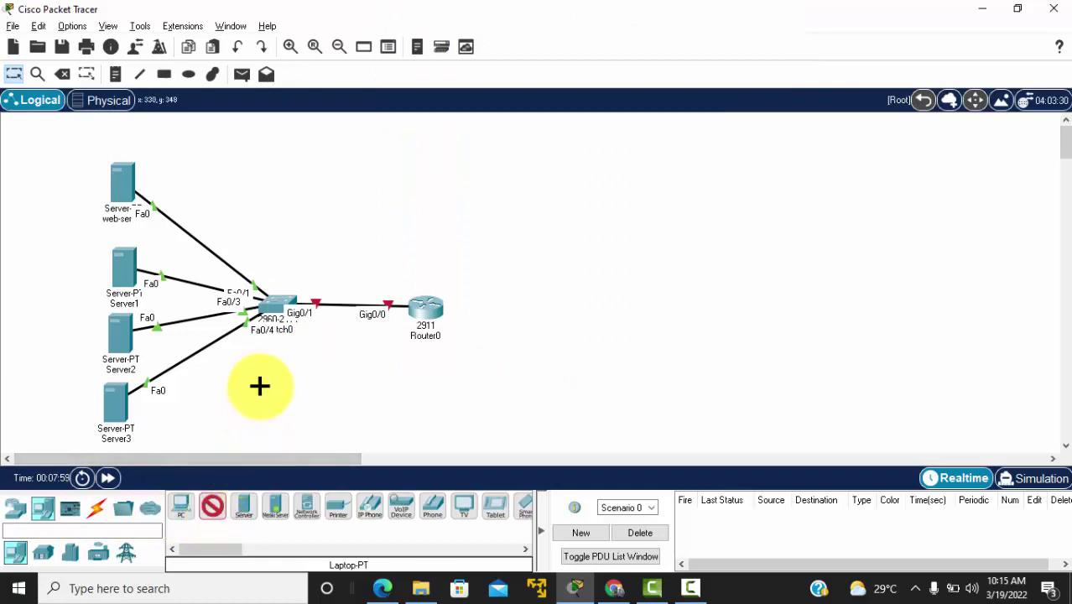
{"action": "left_click", "coordinate": [258, 385]}
Step: Run a console cable from Laptop0's RS 232 port to Switch0
{"action": "left_click", "coordinate": [101, 513]}
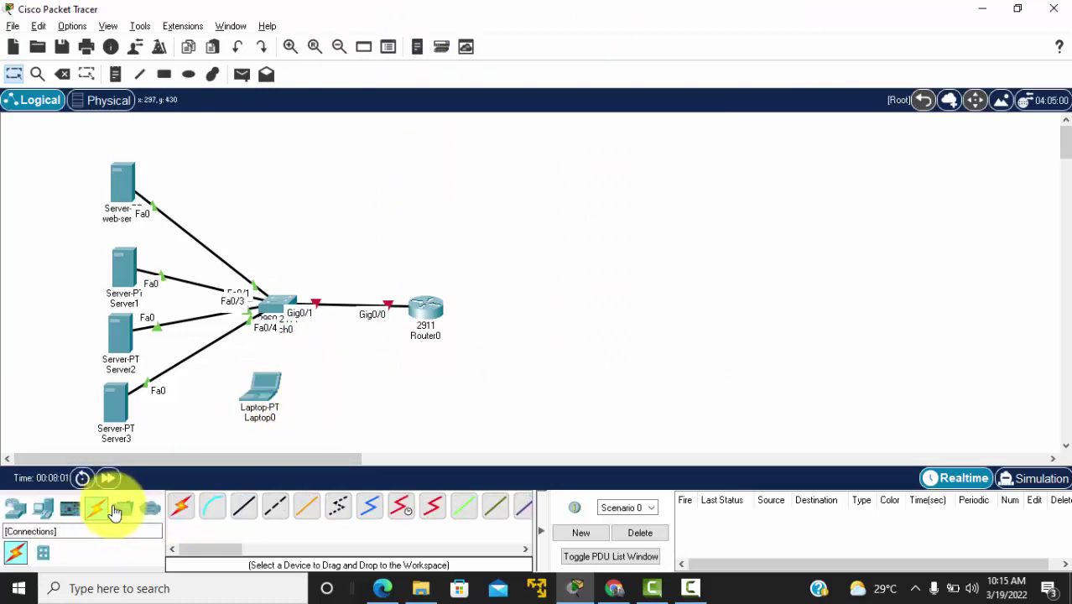
{"action": "left_click", "coordinate": [211, 507]}
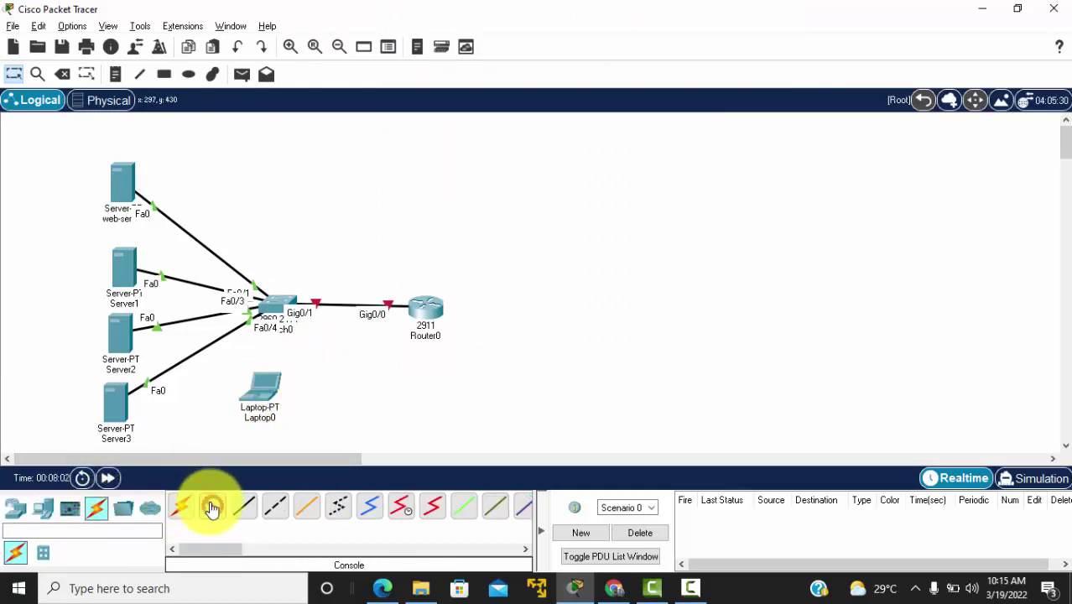
{"action": "left_click", "coordinate": [277, 387]}
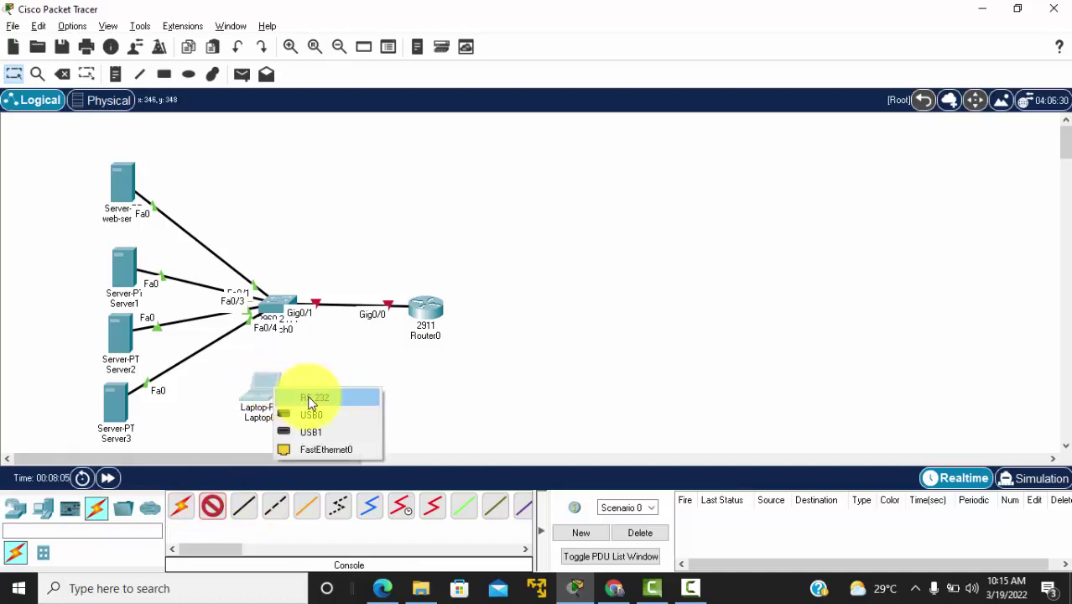
{"action": "left_click", "coordinate": [307, 395]}
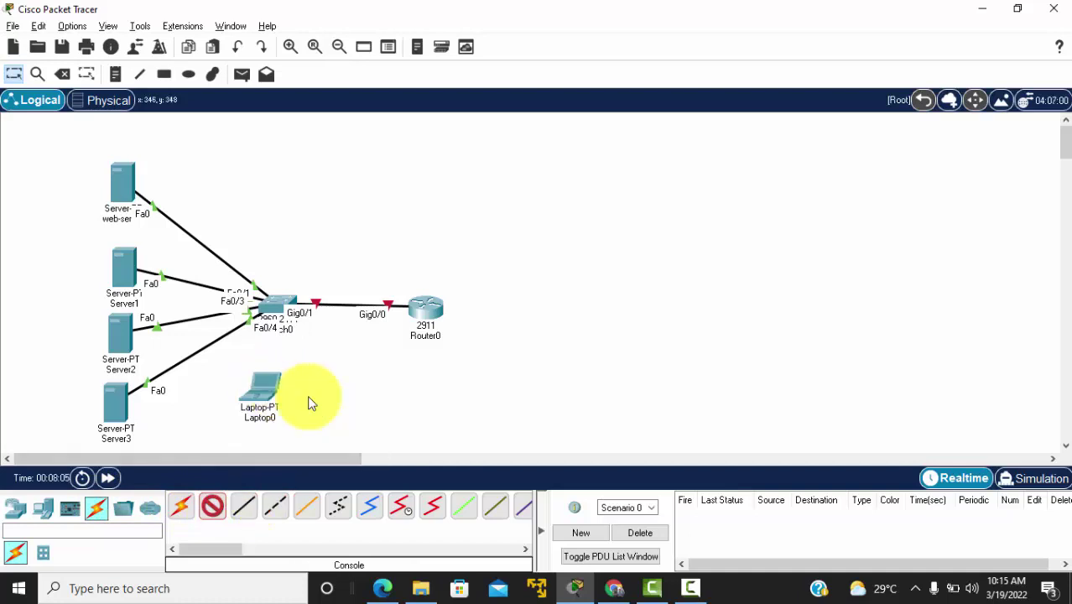
{"action": "left_click", "coordinate": [272, 309]}
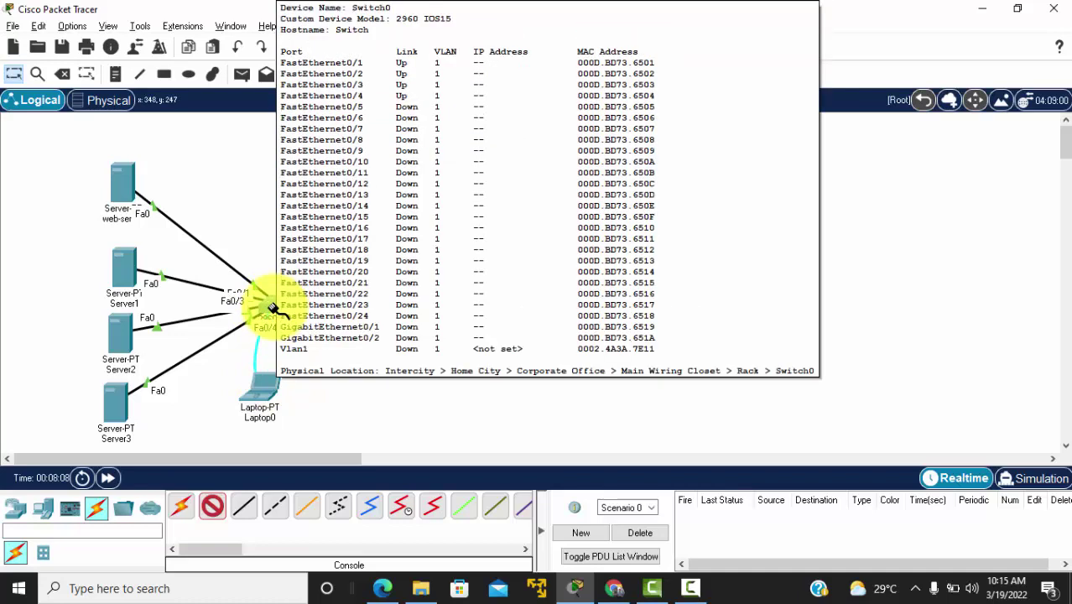
Step: Attach the pending router cable to Switch0's GigabitEthernet0/1 port
{"action": "mouse_move", "coordinate": [281, 308]}
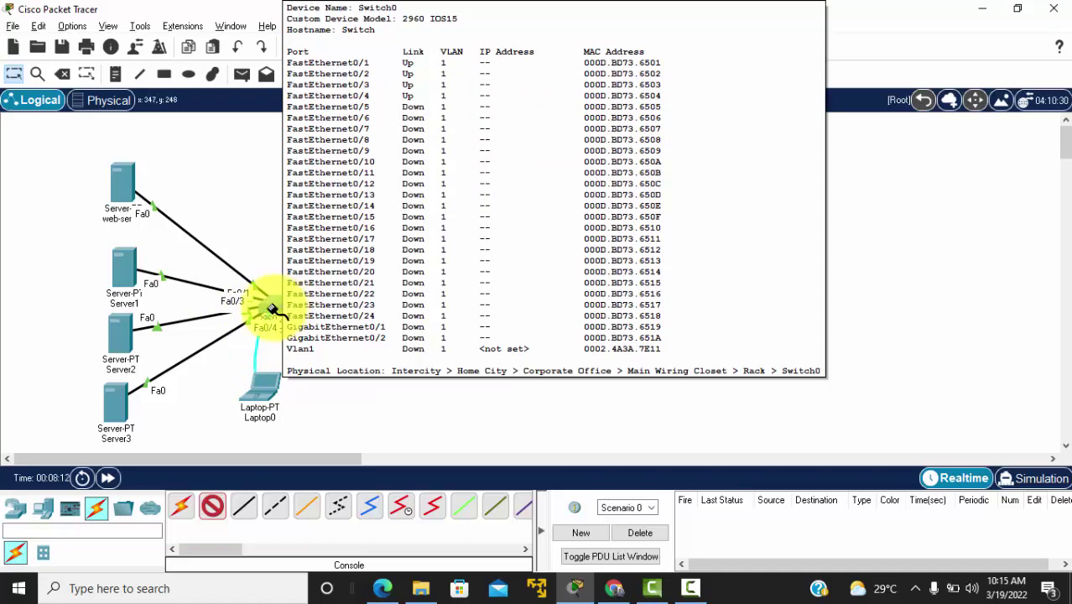
{"action": "left_click", "coordinate": [275, 309]}
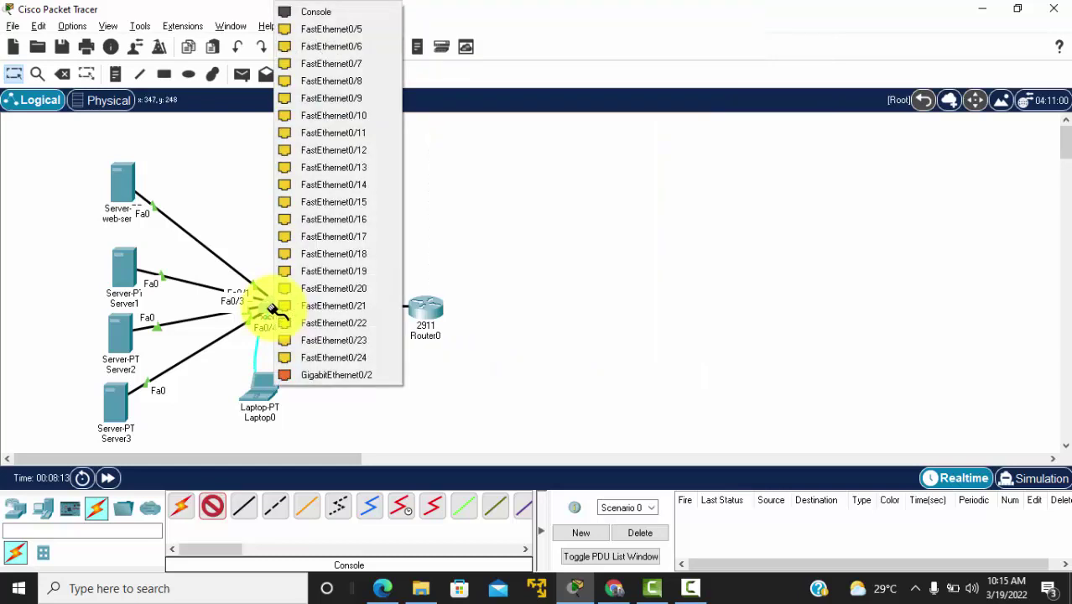
{"action": "left_click", "coordinate": [317, 14]}
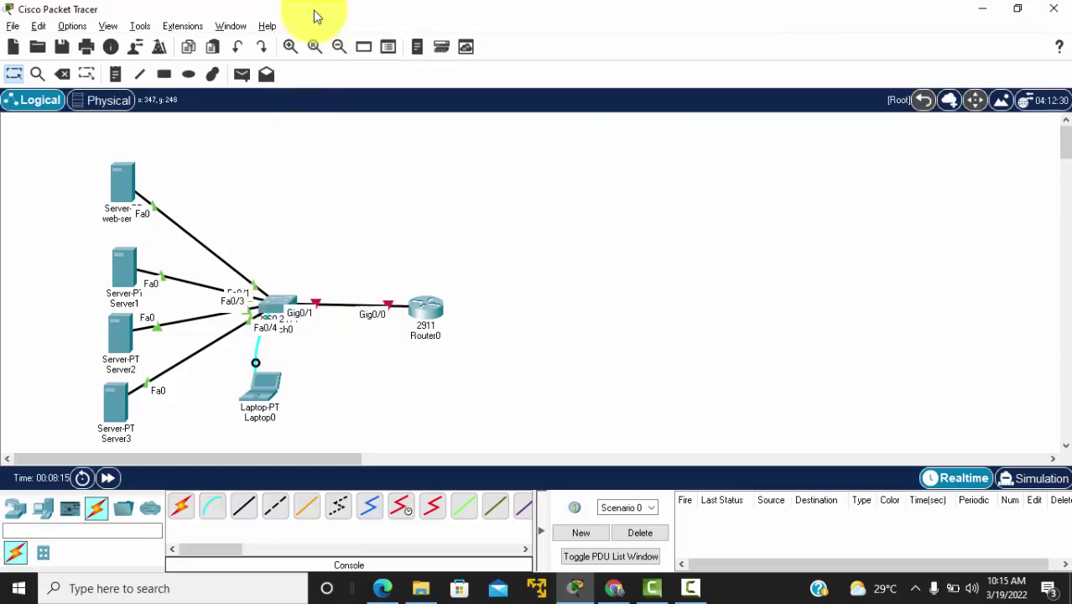
Step: Open Laptop0's Terminal with default port settings and get the switch console prompt
{"action": "left_click", "coordinate": [274, 397]}
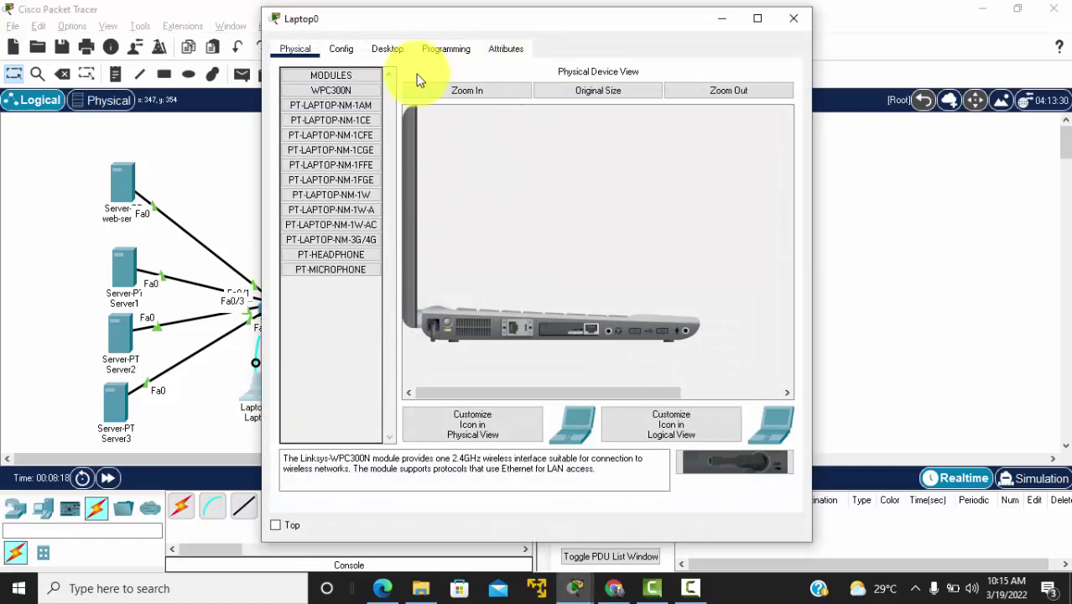
{"action": "left_click", "coordinate": [375, 57]}
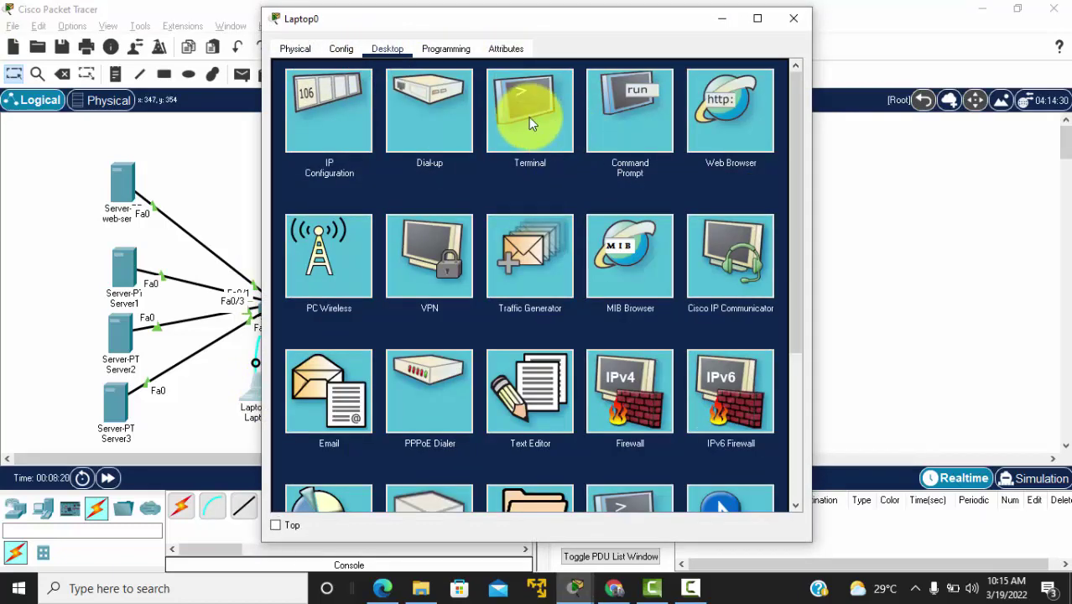
{"action": "left_click", "coordinate": [529, 124]}
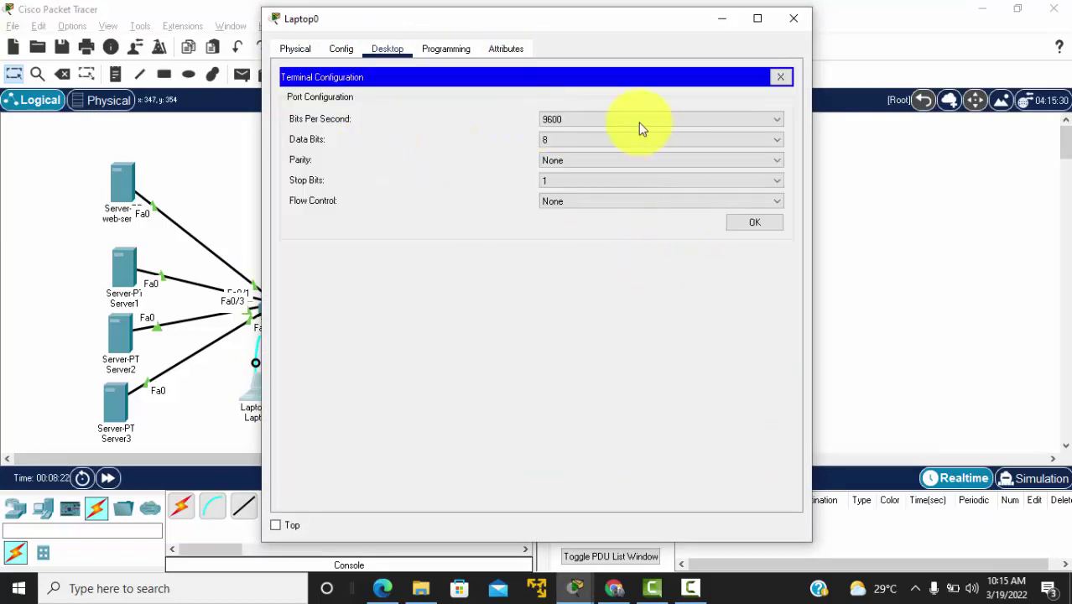
{"action": "left_click", "coordinate": [749, 222]}
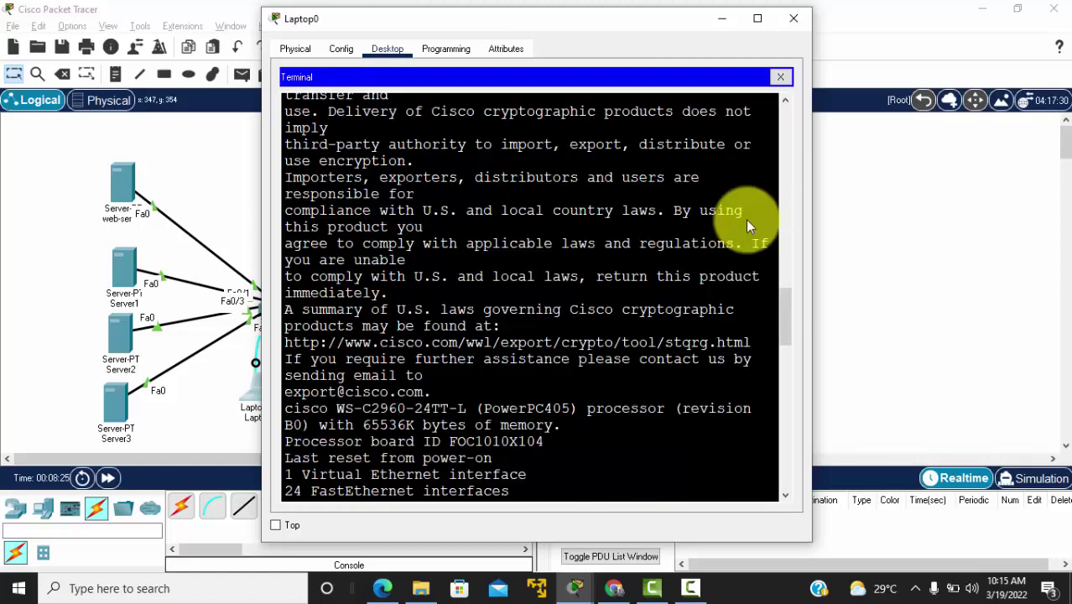
{"action": "key", "text": "Return"}
{"action": "key", "text": "Return"}
{"action": "key", "text": "Return"}
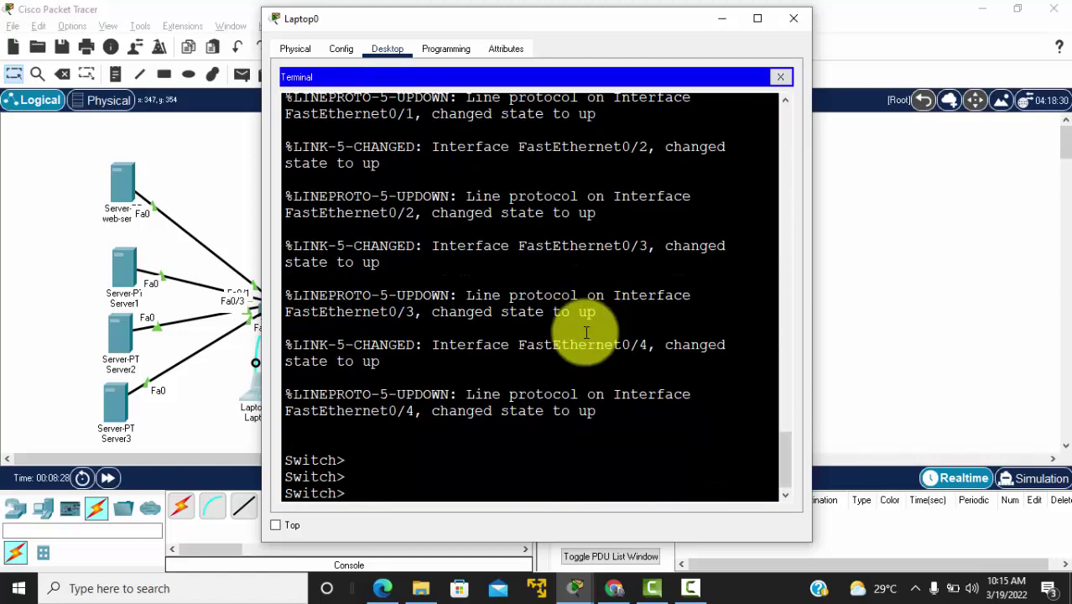
{"action": "left_click_drag", "start_coordinate": [354, 24], "coordinate": [480, 32]}
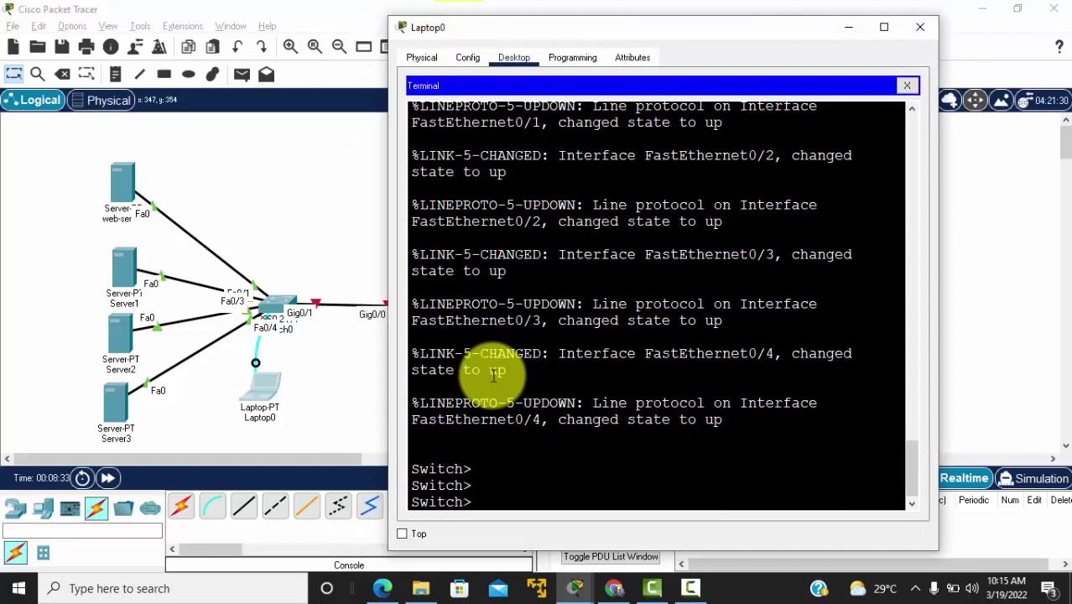
Step: Enter enable and conf t, then set the switch hostname to SW1-Darsal
{"action": "type", "text": "enab"}
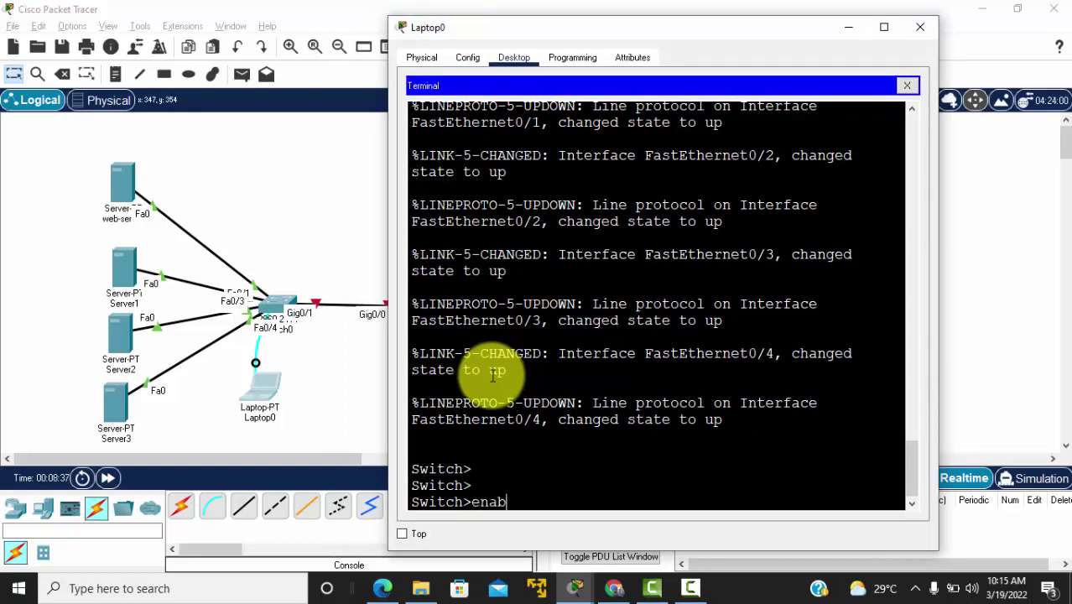
{"action": "key", "text": "BackSpace"}
{"action": "key", "text": "BackSpace"}
{"action": "key", "text": "BackSpace"}
{"action": "key", "text": "BackSpace"}
{"action": "key", "text": "Return"}
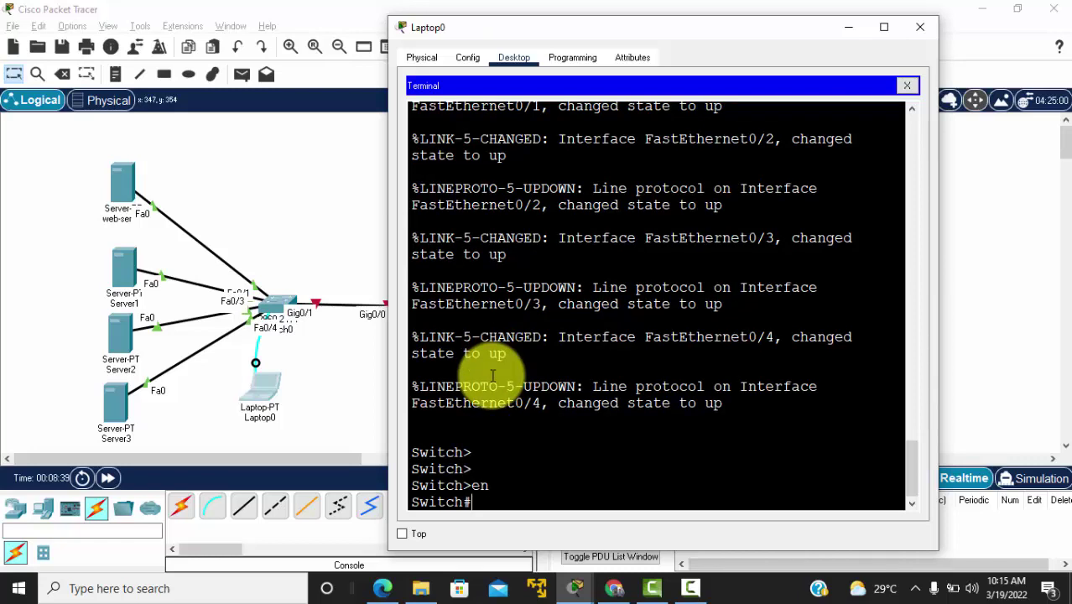
{"action": "type", "text": "conf t"}
{"action": "key", "text": "Return"}
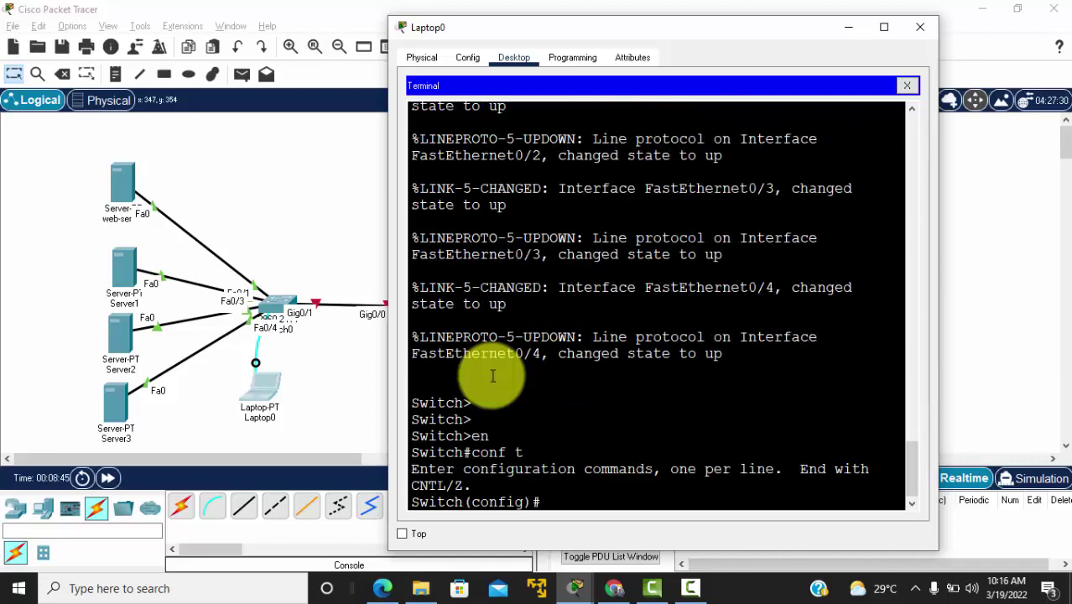
{"action": "type", "text": "hostname SW1"}
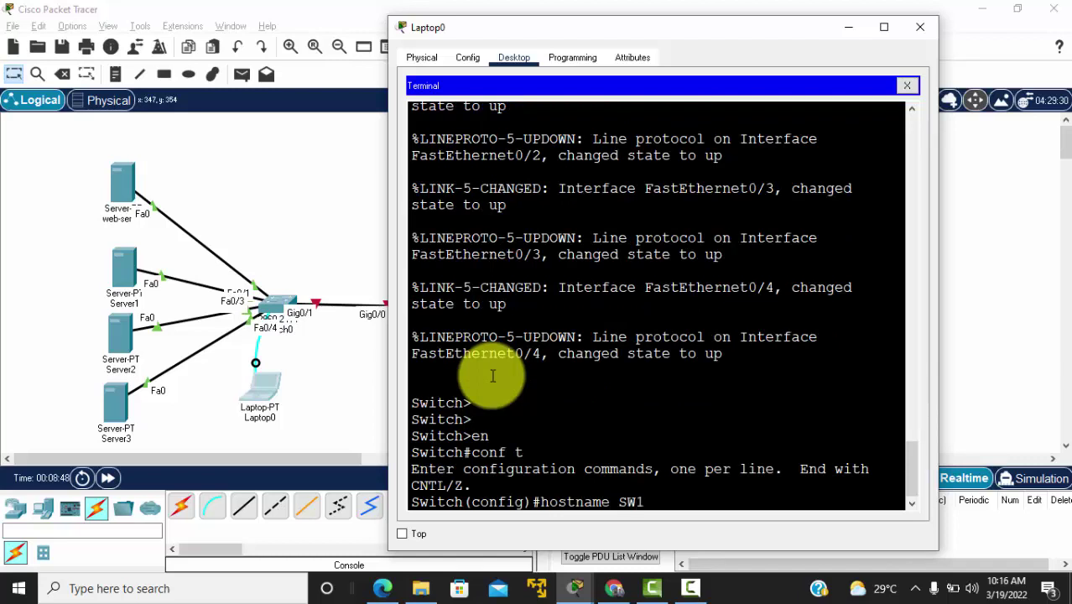
{"action": "type", "text": "-Darsal"}
{"action": "key", "text": "Return"}
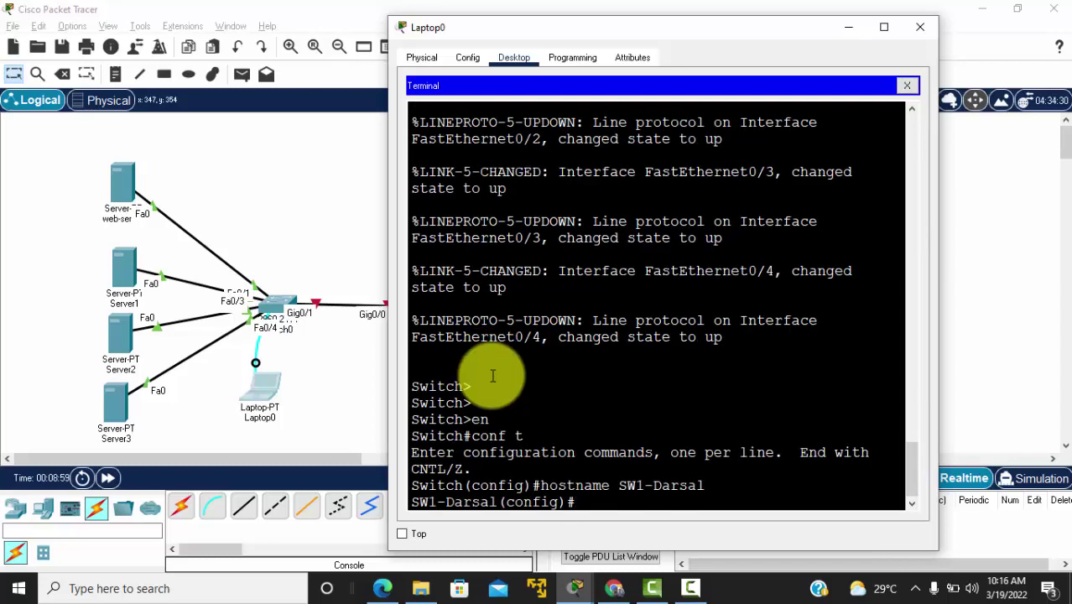
{"action": "key", "text": "alt+Tab"}
{"action": "key", "text": "Tab"}
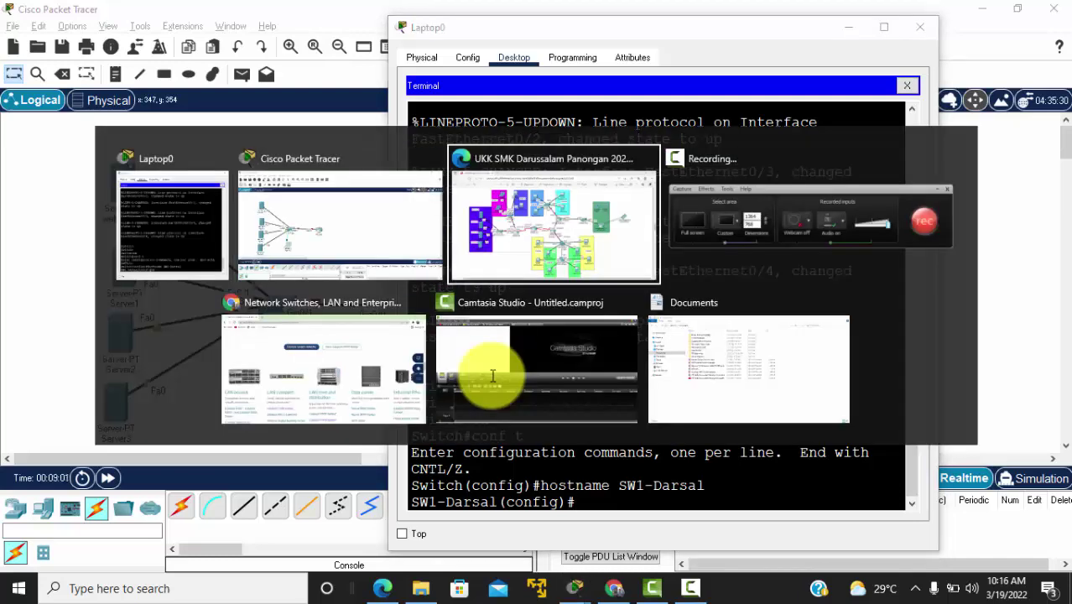
Step: Set an enable secret password on SW1-Darsal and exit configuration mode
{"action": "key", "text": "alt+Tab"}
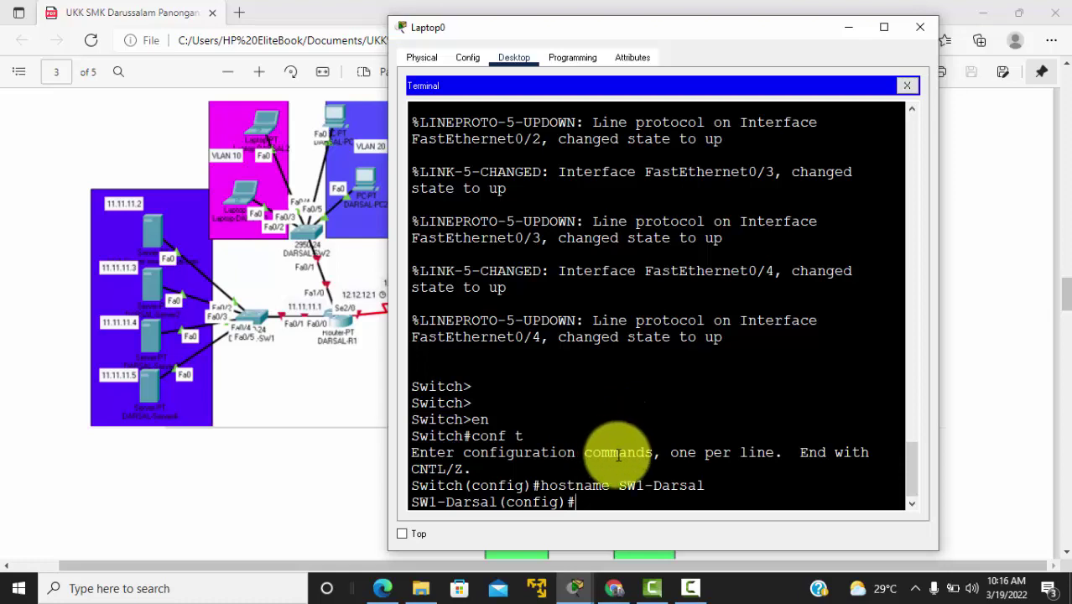
{"action": "type", "text": "enable secre"}
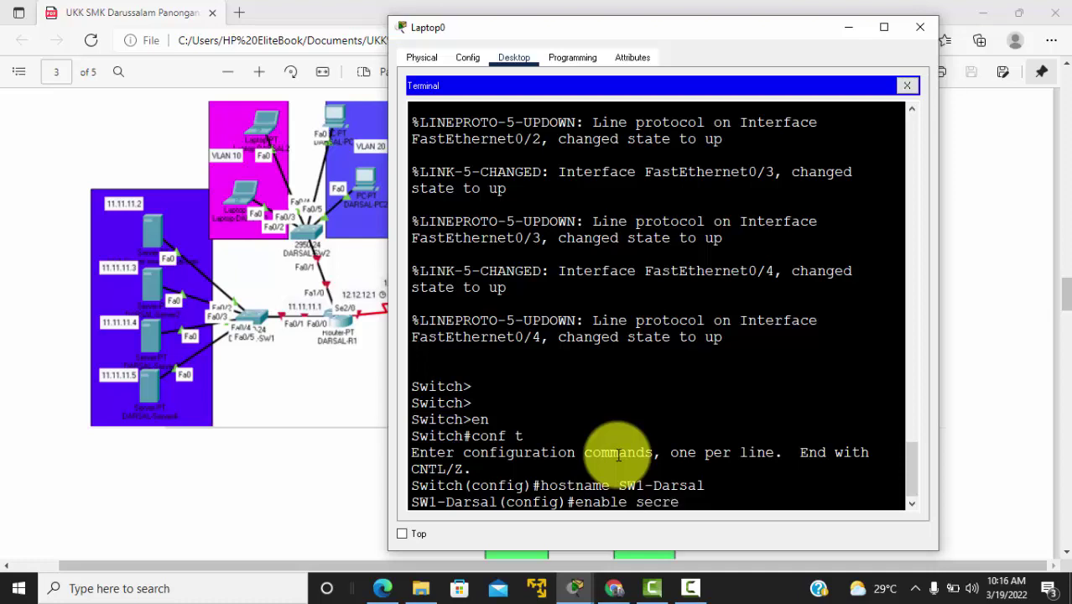
{"action": "type", "text": "t admin"}
{"action": "key", "text": "Return"}
{"action": "key", "text": "Return"}
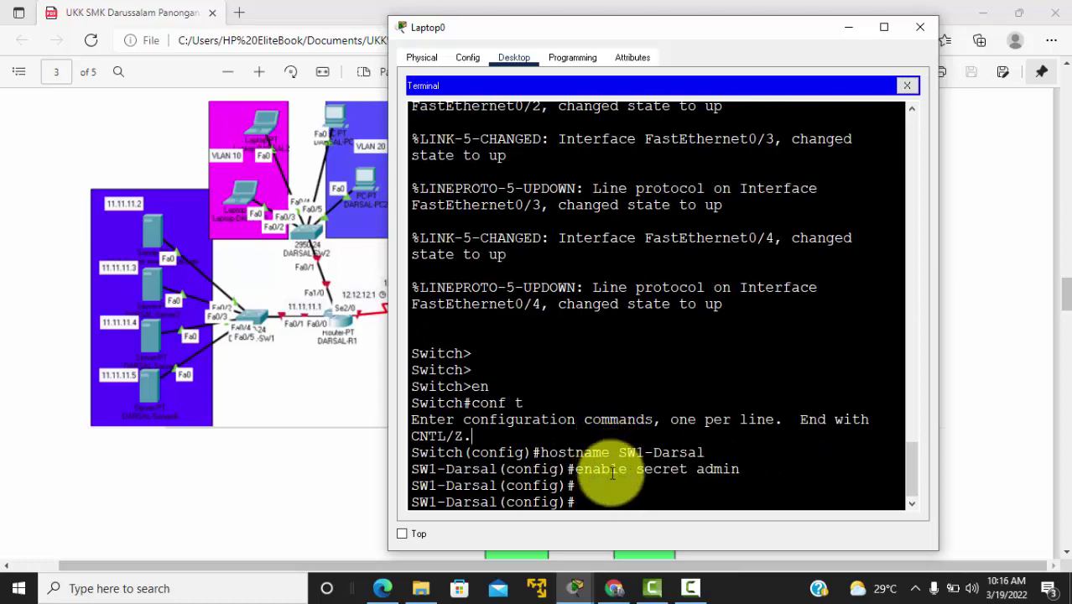
{"action": "type", "text": "exit"}
{"action": "key", "text": "Return"}
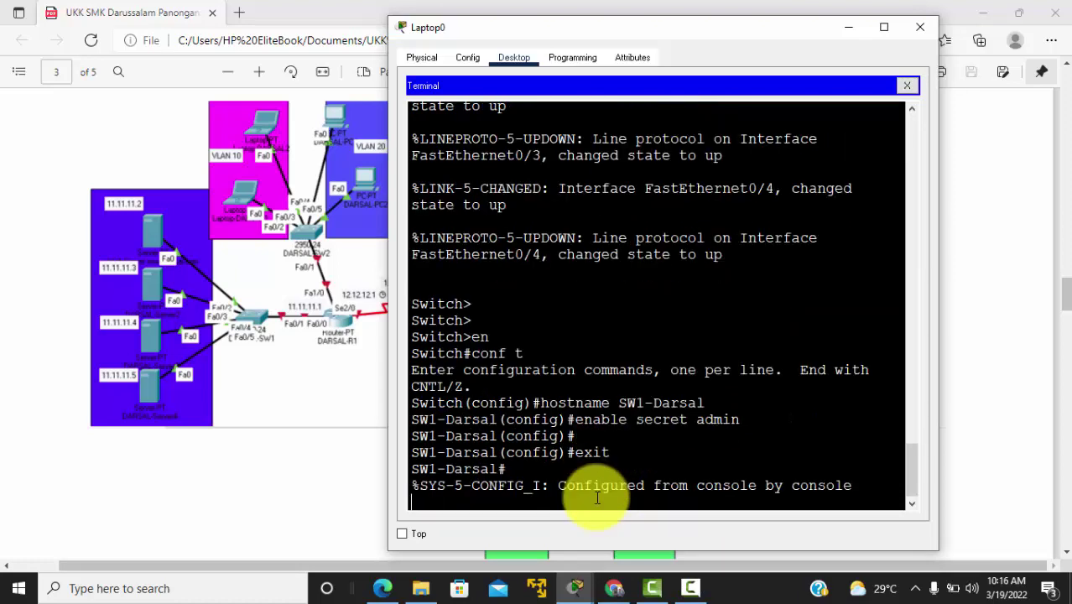
Step: Save the running configuration with copy running-config startup-config, accepting the default filename
{"action": "type", "text": "co"}
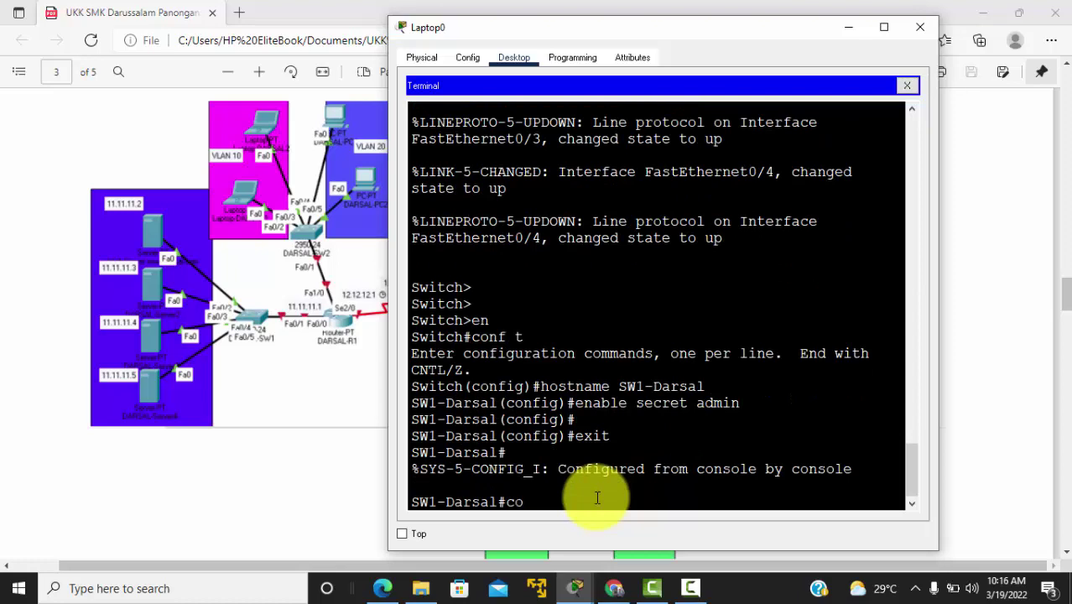
{"action": "type", "text": "py run"}
{"action": "key", "text": "Tab"}
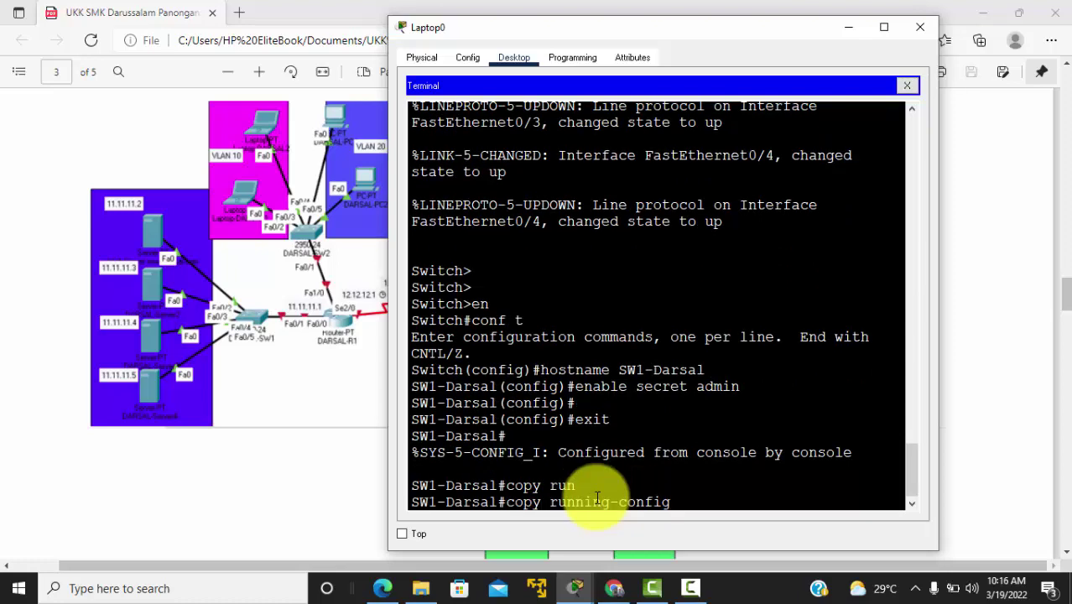
{"action": "type", "text": "st"}
{"action": "key", "text": "Tab"}
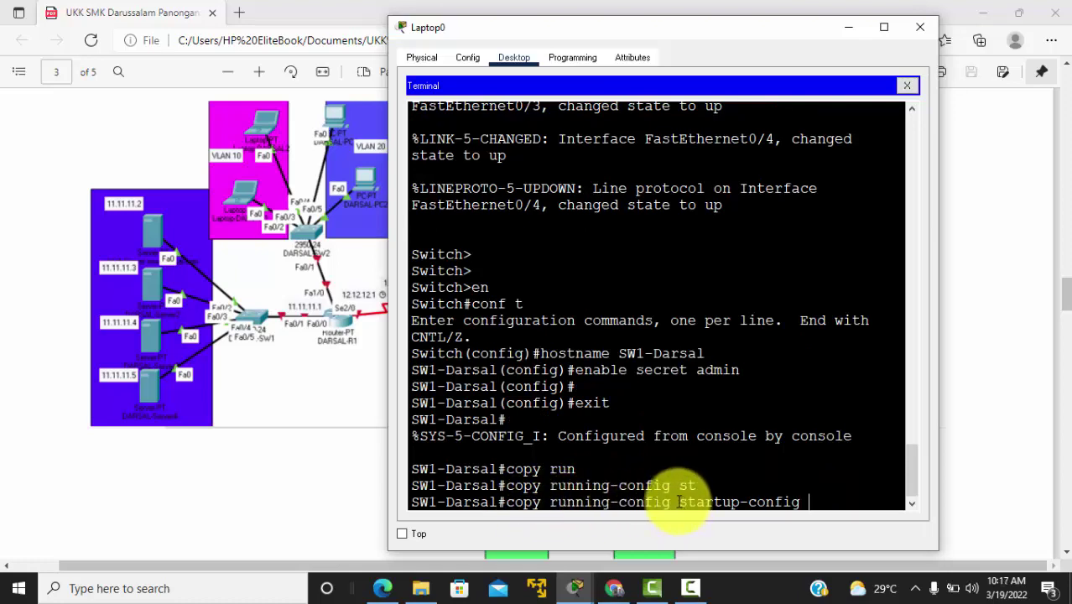
{"action": "left_click_drag", "start_coordinate": [679, 502], "coordinate": [804, 501]}
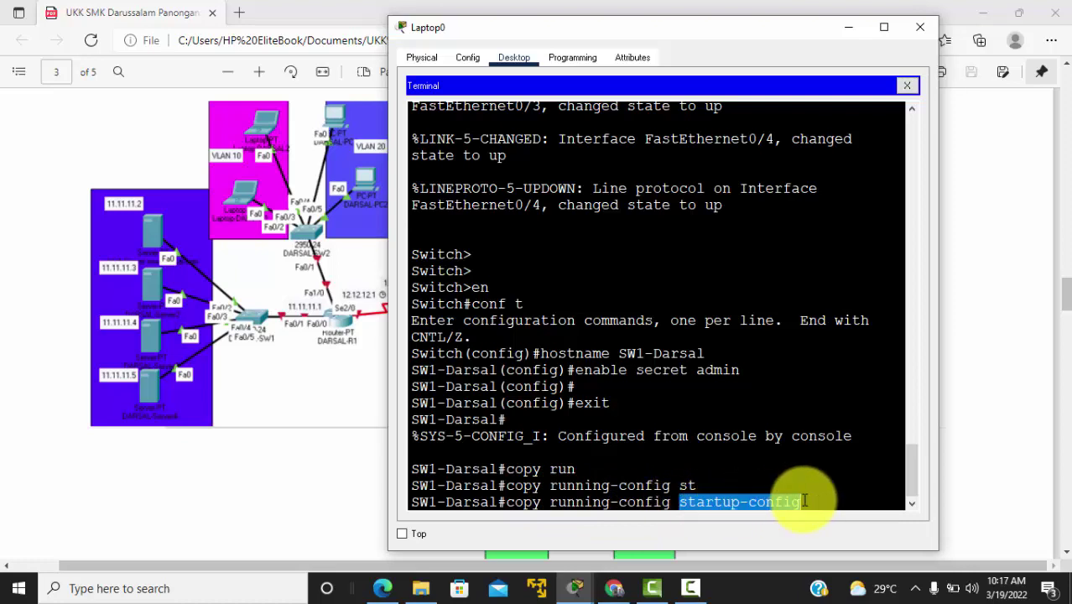
{"action": "key", "text": "Return"}
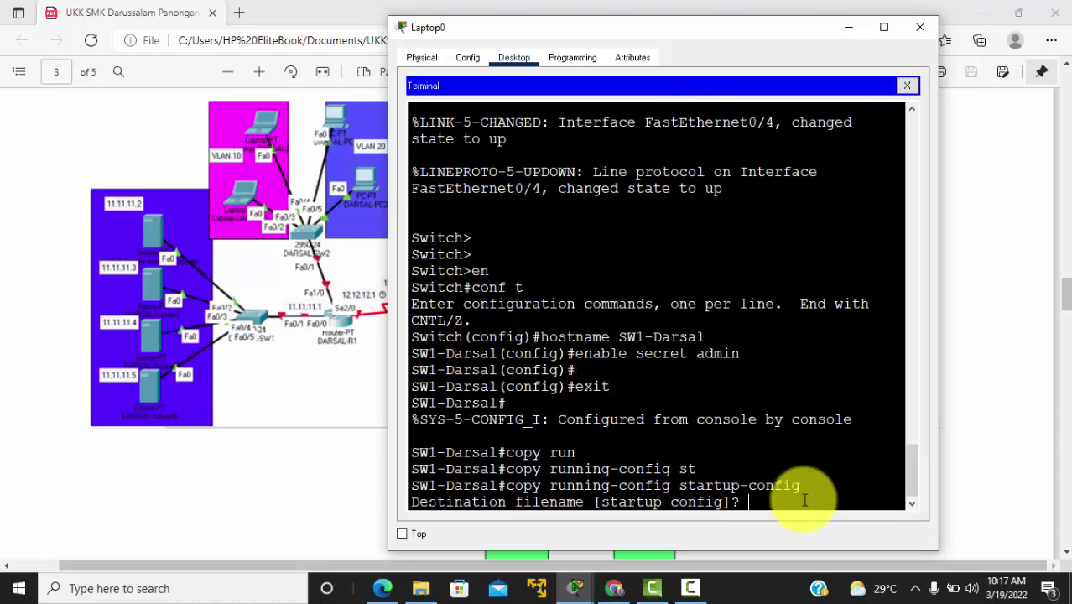
{"action": "key", "text": "Return"}
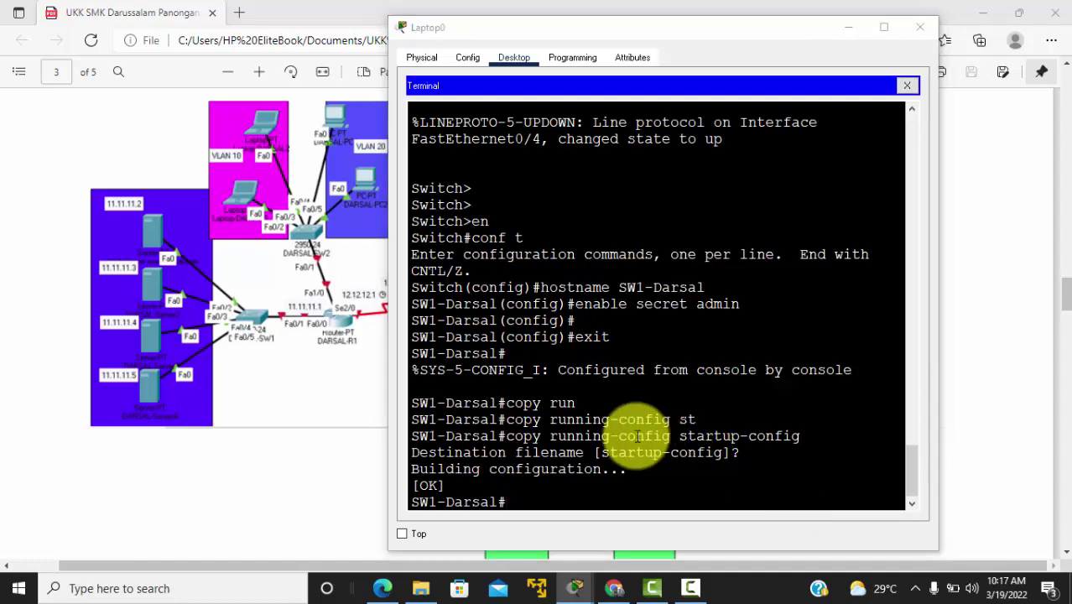
{"action": "key", "text": "alt+Tab"}
{"action": "key", "text": "alt+Tab"}
{"action": "key", "text": "alt+Tab"}
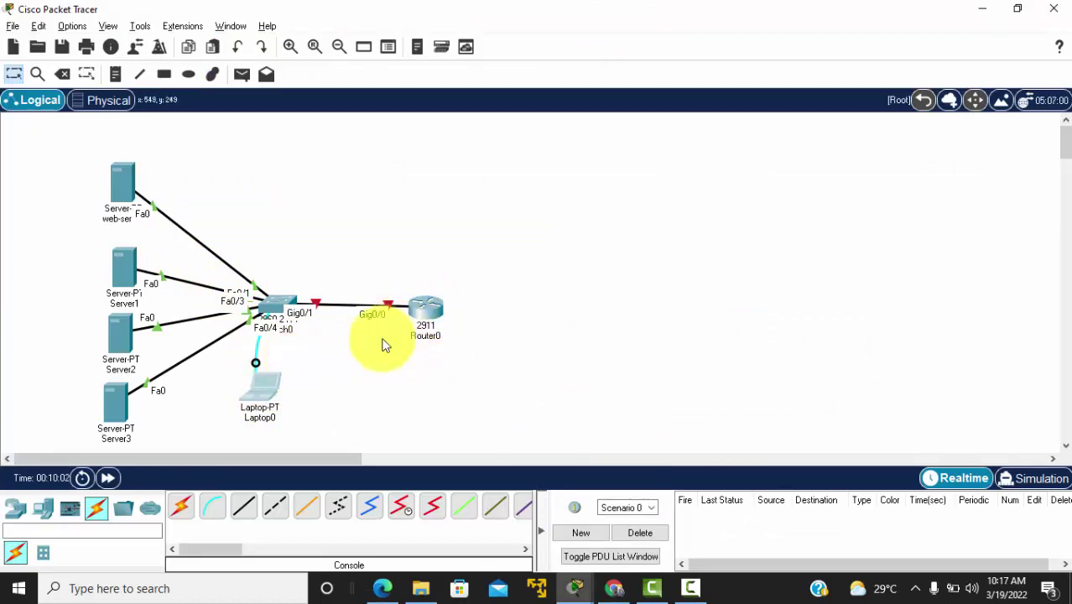
Step: In Router0's CLI, decline the initial setup dialog and enter global configuration mode
{"action": "left_click", "coordinate": [429, 315]}
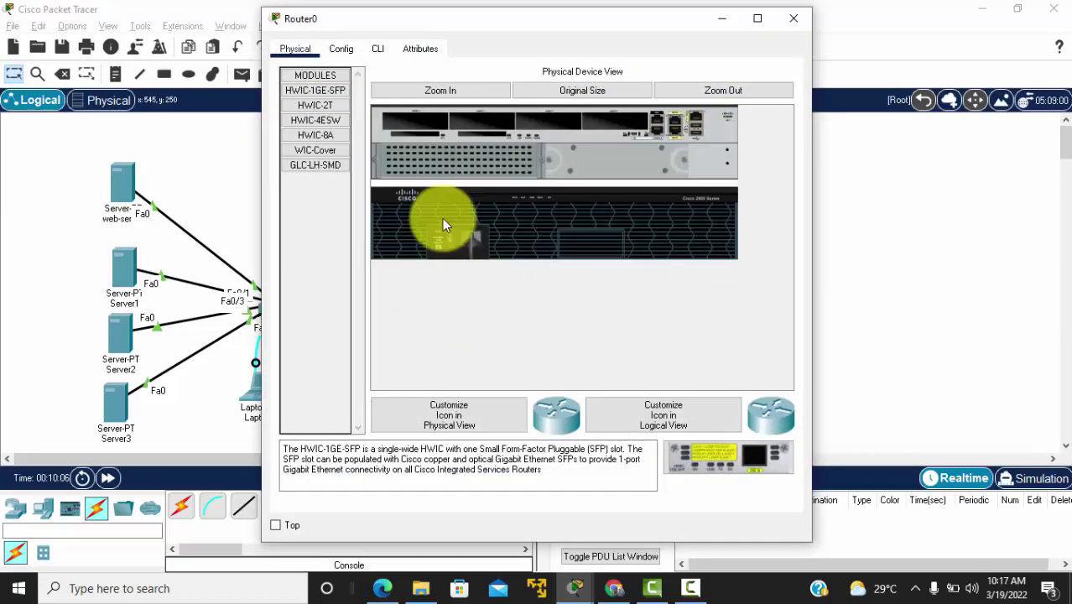
{"action": "left_click", "coordinate": [378, 48]}
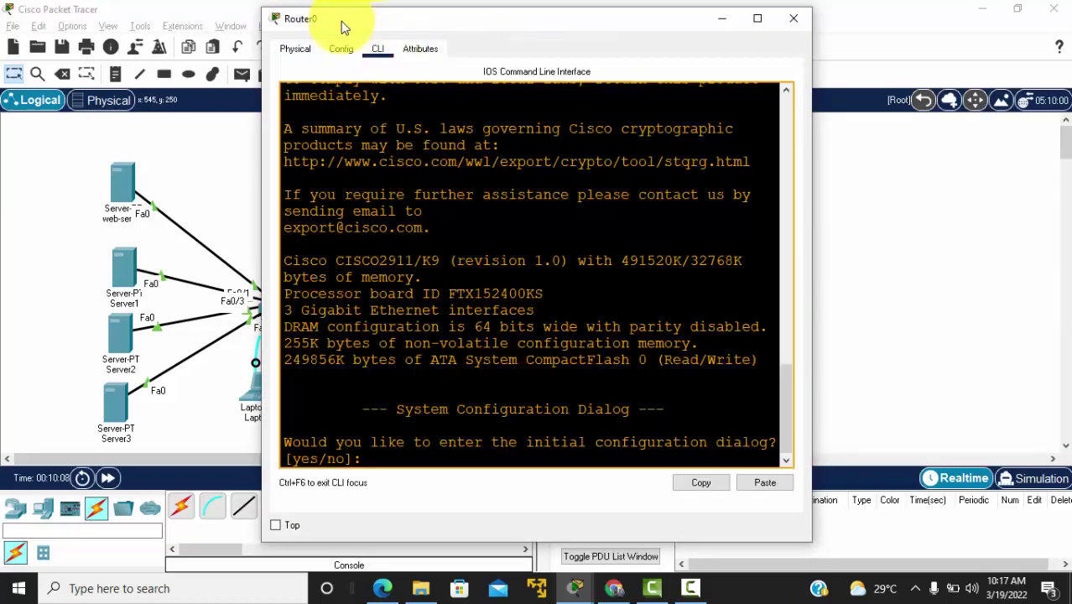
{"action": "left_click_drag", "start_coordinate": [346, 25], "coordinate": [582, 34]}
{"action": "left_click", "coordinate": [602, 192]}
{"action": "key", "text": "Return"}
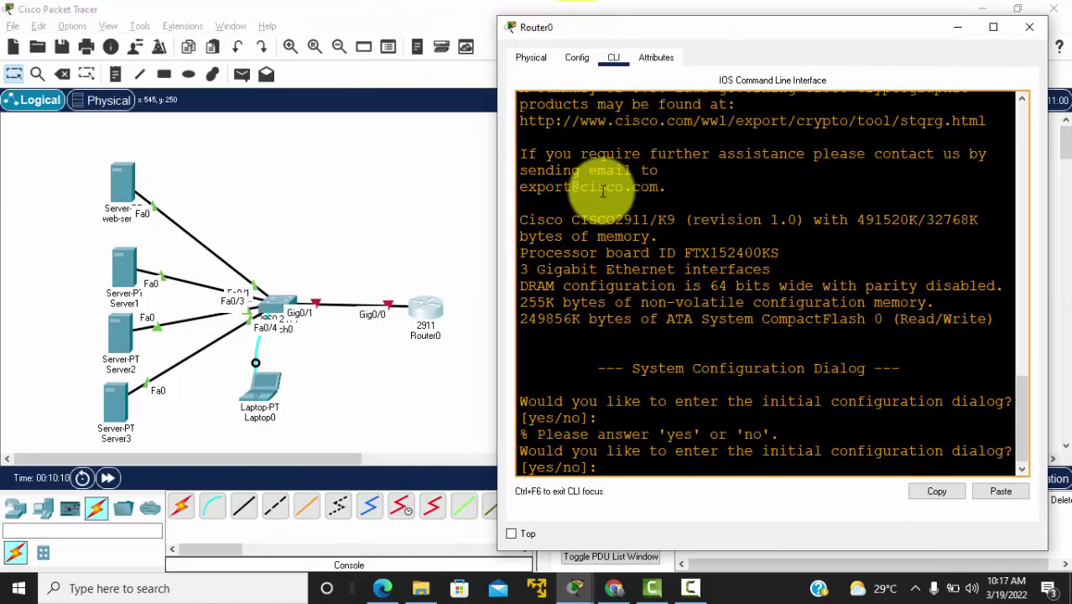
{"action": "type", "text": "no"}
{"action": "key", "text": "Return"}
{"action": "key", "text": "Return"}
{"action": "key", "text": "Return"}
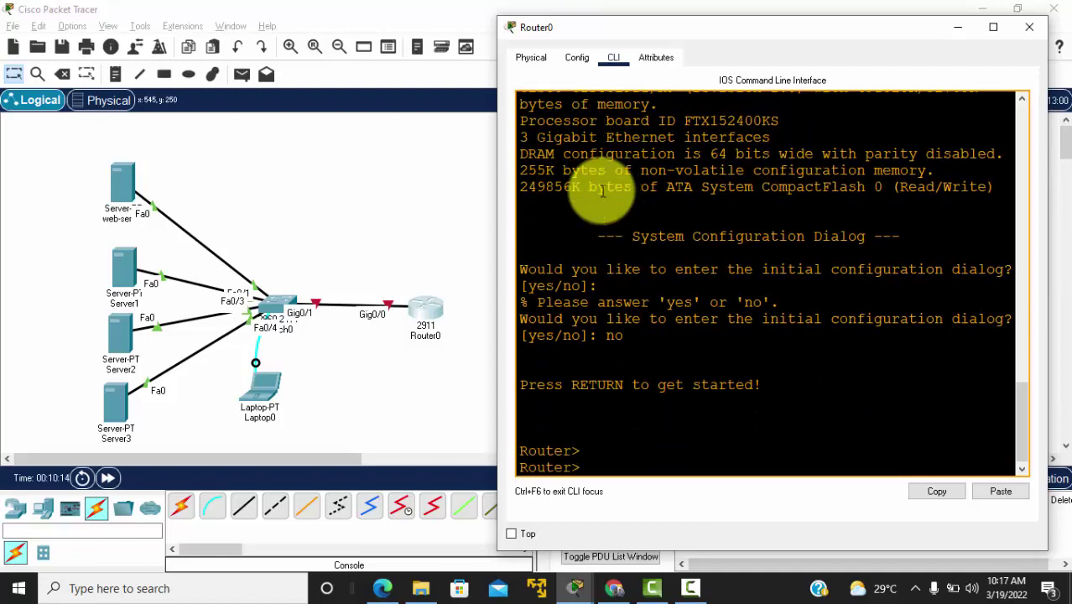
{"action": "type", "text": "en"}
{"action": "key", "text": "Return"}
{"action": "type", "text": "conf t"}
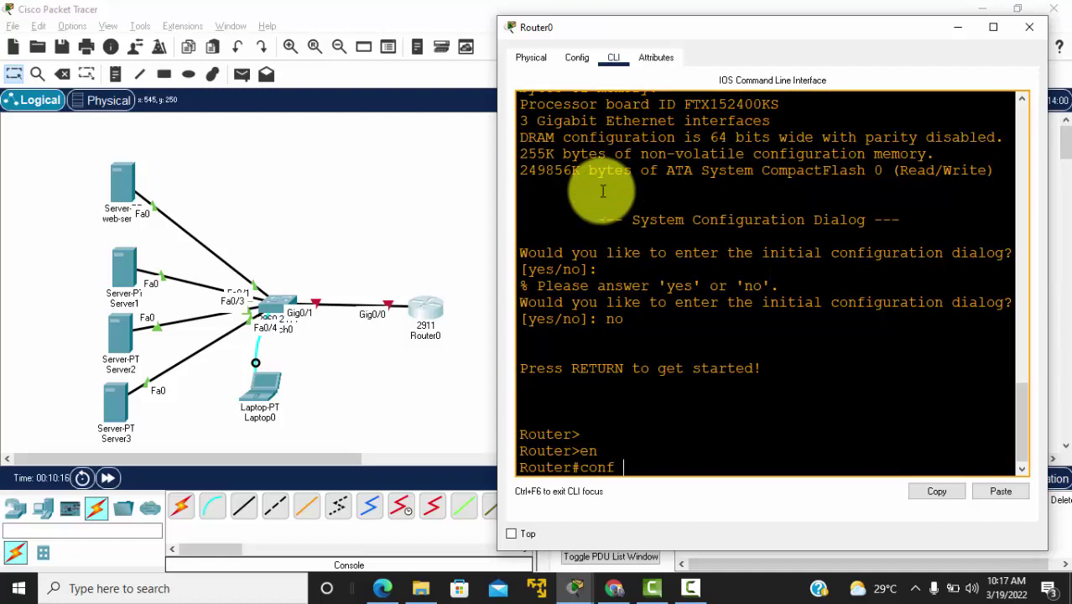
{"action": "key", "text": "Return"}
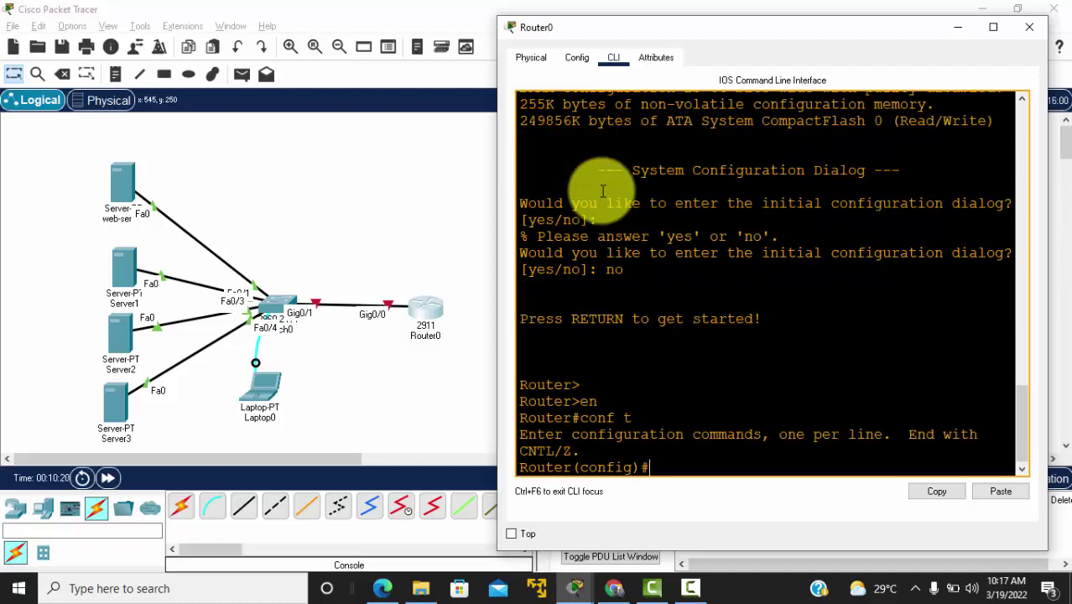
Step: Set the router hostname to Darsal-R1
{"action": "type", "text": "hostanme"}
{"action": "key", "text": "BackSpace"}
{"action": "key", "text": "BackSpace"}
{"action": "key", "text": "BackSpace"}
{"action": "key", "text": "BackSpace"}
{"action": "type", "text": "name"}
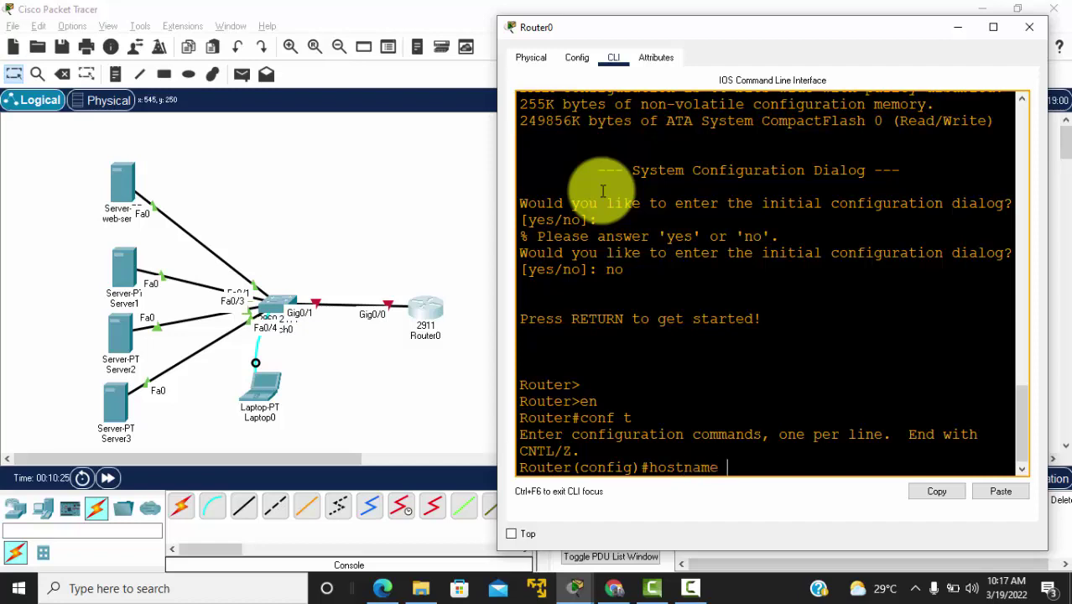
{"action": "type", "text": " R1-"}
{"action": "key", "text": "alt+Tab"}
{"action": "key", "text": "alt+Tab"}
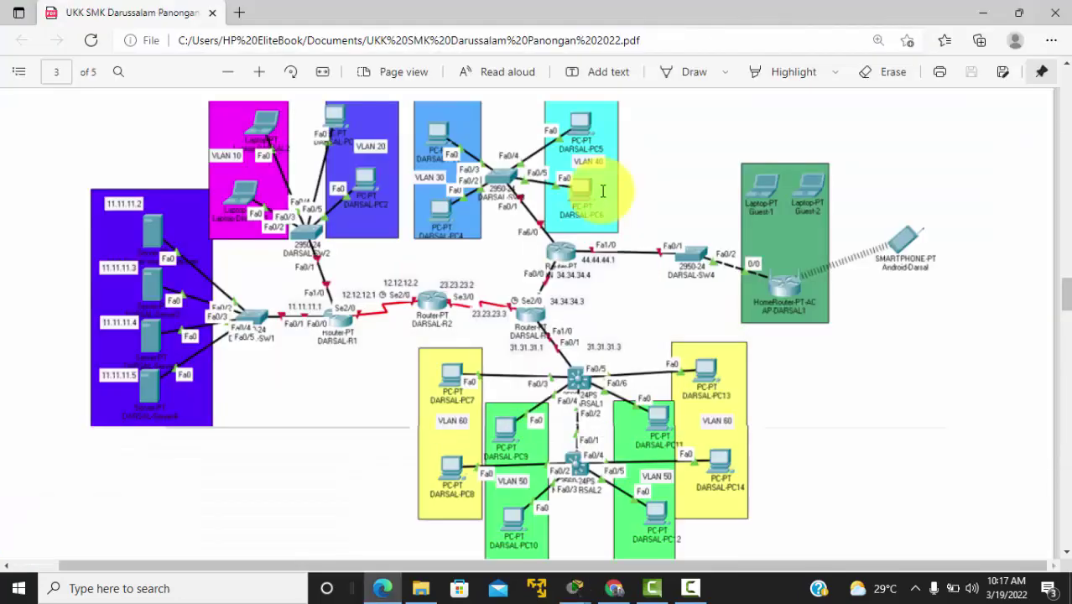
{"action": "key", "text": "alt+Tab"}
{"action": "key", "text": "BackSpace"}
{"action": "key", "text": "BackSpace"}
{"action": "key", "text": "BackSpace"}
{"action": "key", "text": "BackSpace"}
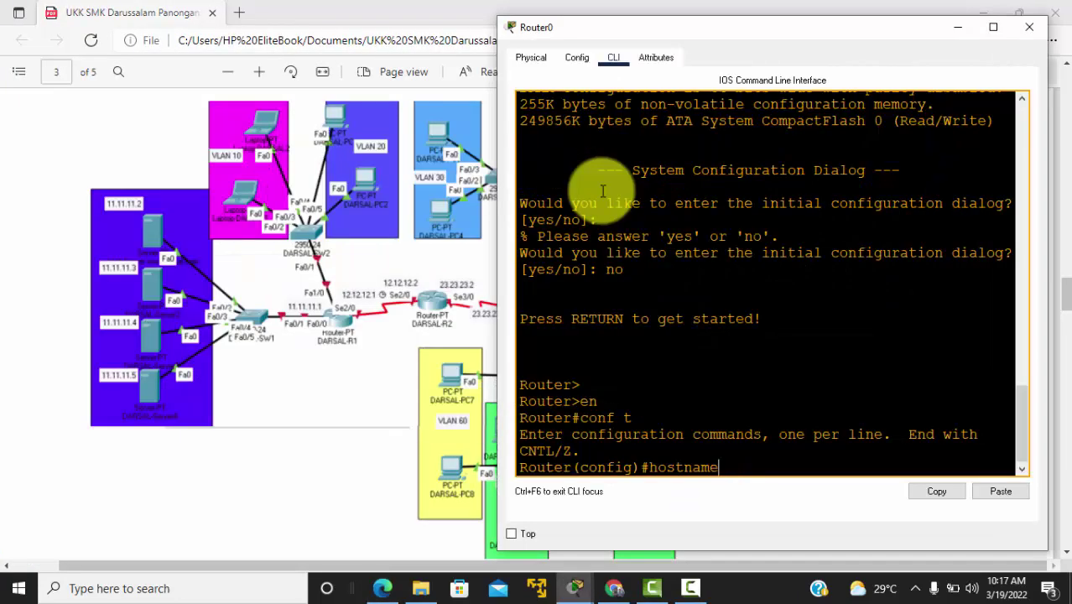
{"action": "type", "text": "Darsal-R1"}
{"action": "key", "text": "Return"}
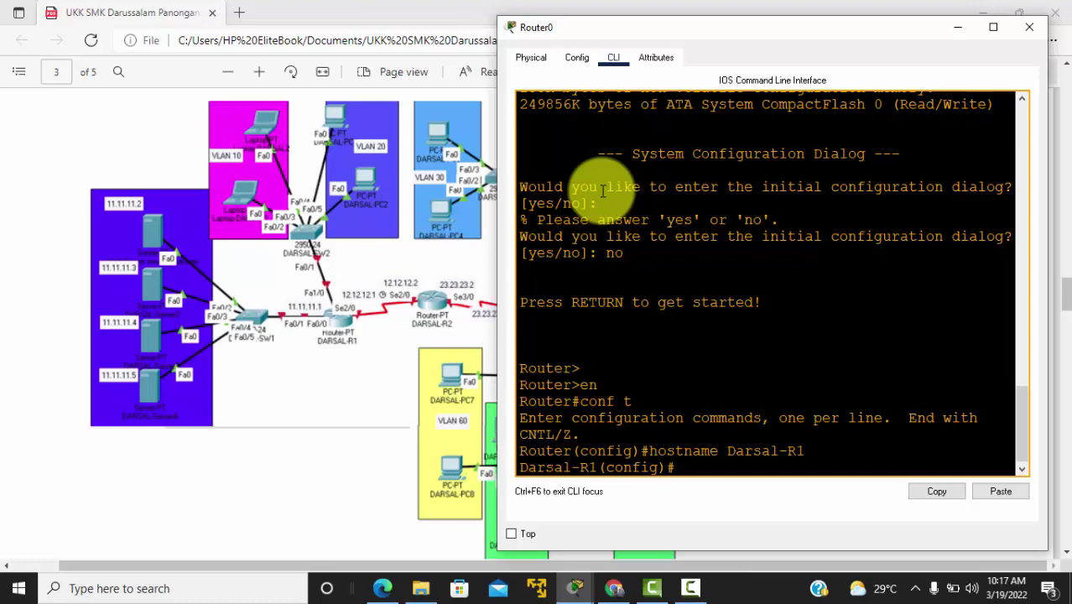
Step: Set an enable secret password and turn on service password-encryption
{"action": "type", "text": "enable se"}
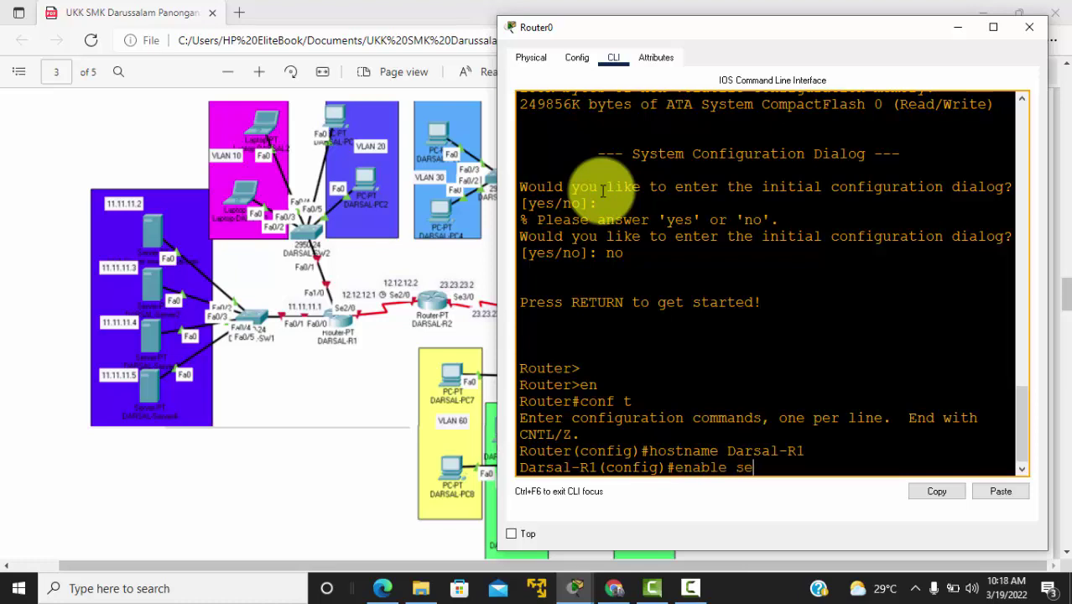
{"action": "type", "text": "cret admin"}
{"action": "key", "text": "Return"}
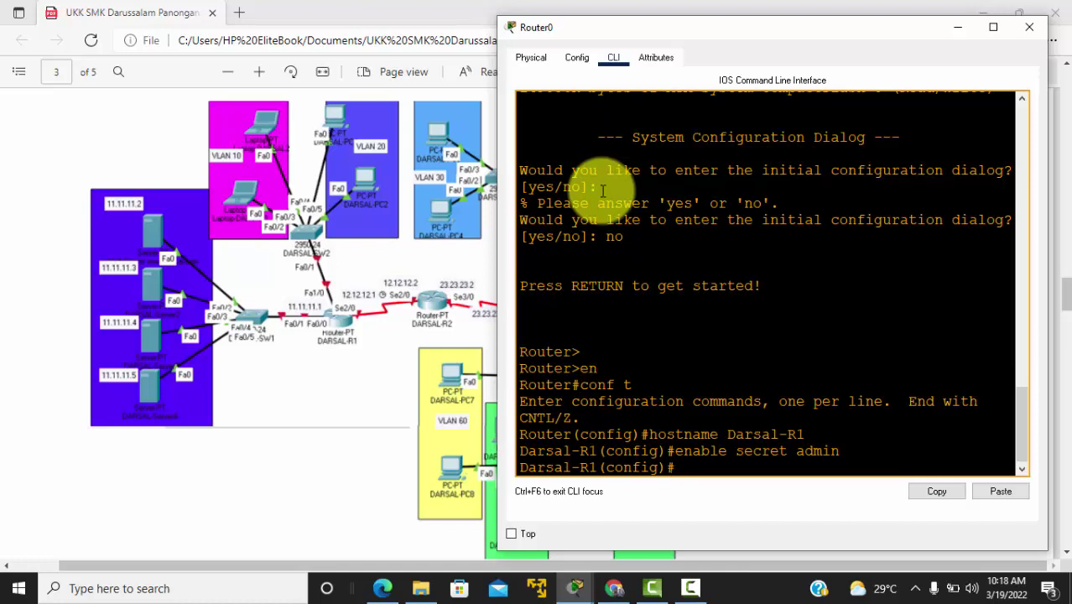
{"action": "type", "text": "serv"}
{"action": "key", "text": "Tab"}
{"action": "type", "text": "pas"}
{"action": "key", "text": "Tab"}
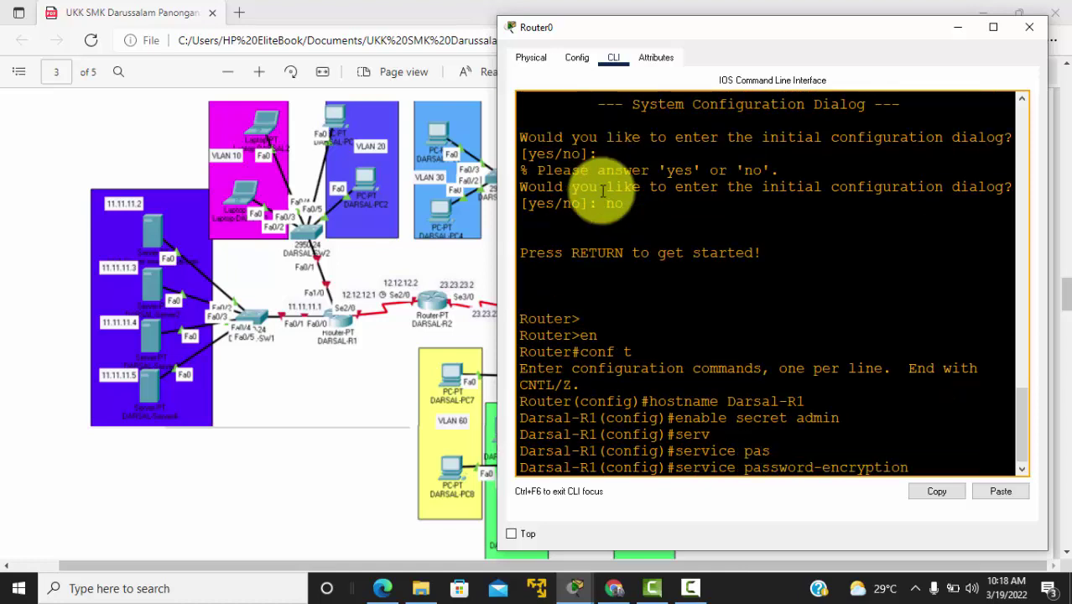
{"action": "key", "text": "Return"}
{"action": "key", "text": "Return"}
{"action": "key", "text": "Return"}
{"action": "key", "text": "Return"}
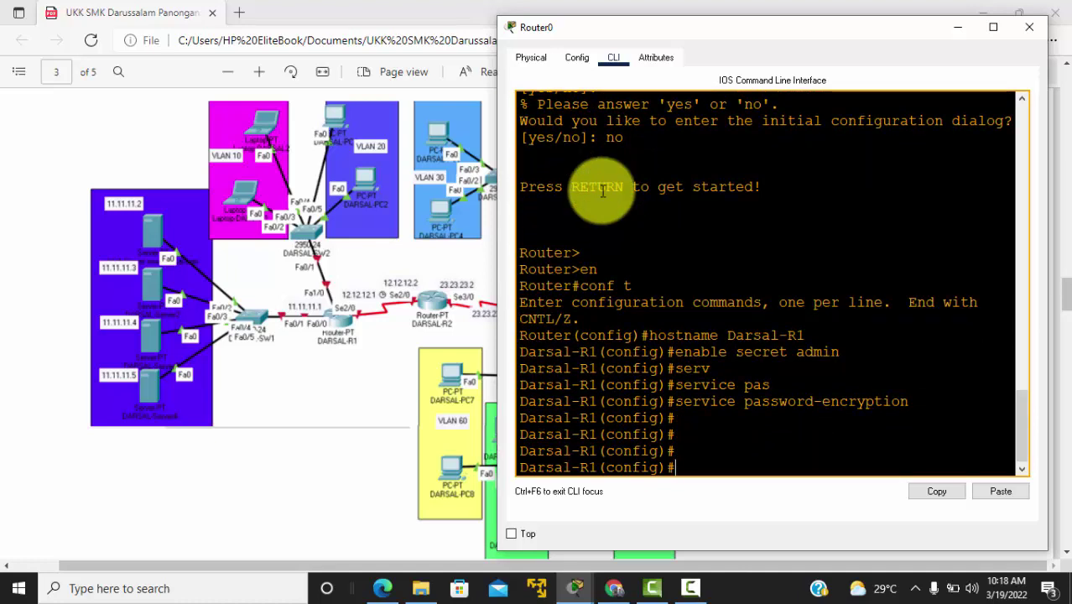
Step: On line console 0, set a password and require login, then exit to privileged mode
{"action": "type", "text": "line console"}
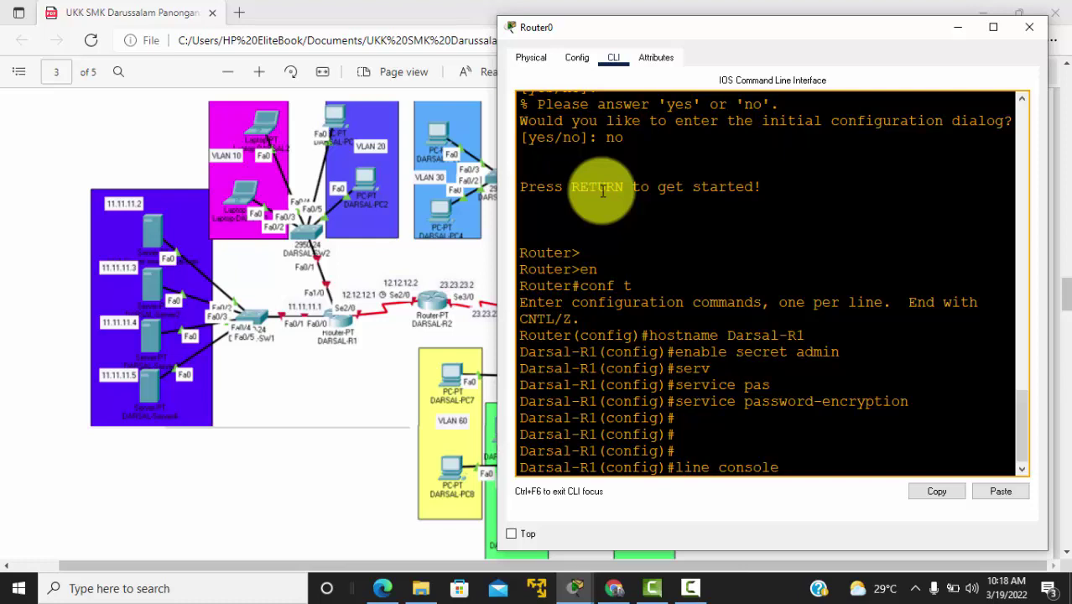
{"action": "type", "text": "0"}
{"action": "key", "text": "Return"}
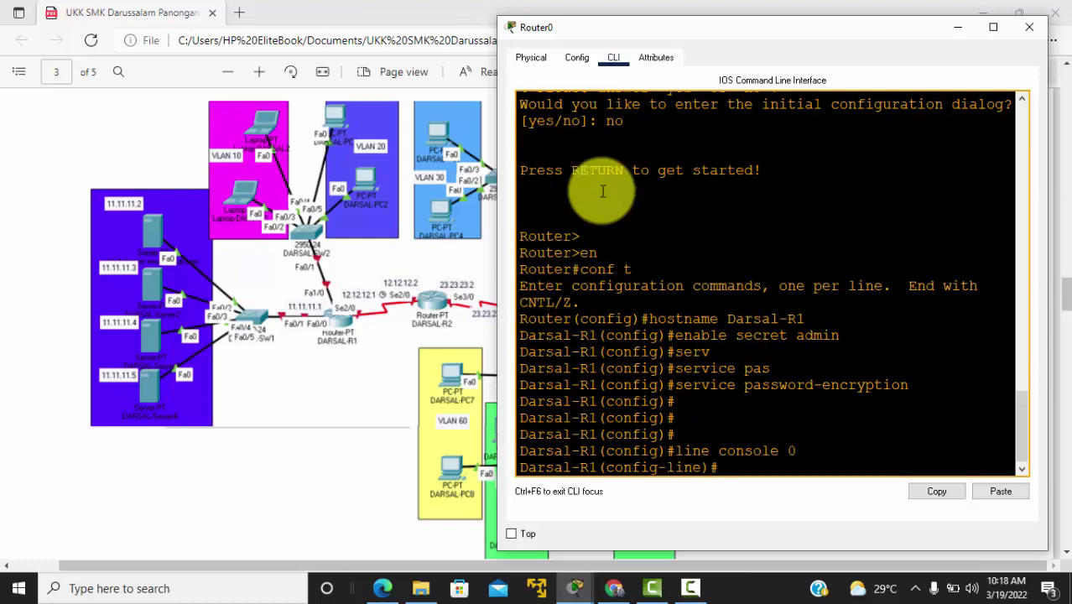
{"action": "type", "text": "pass word adm"}
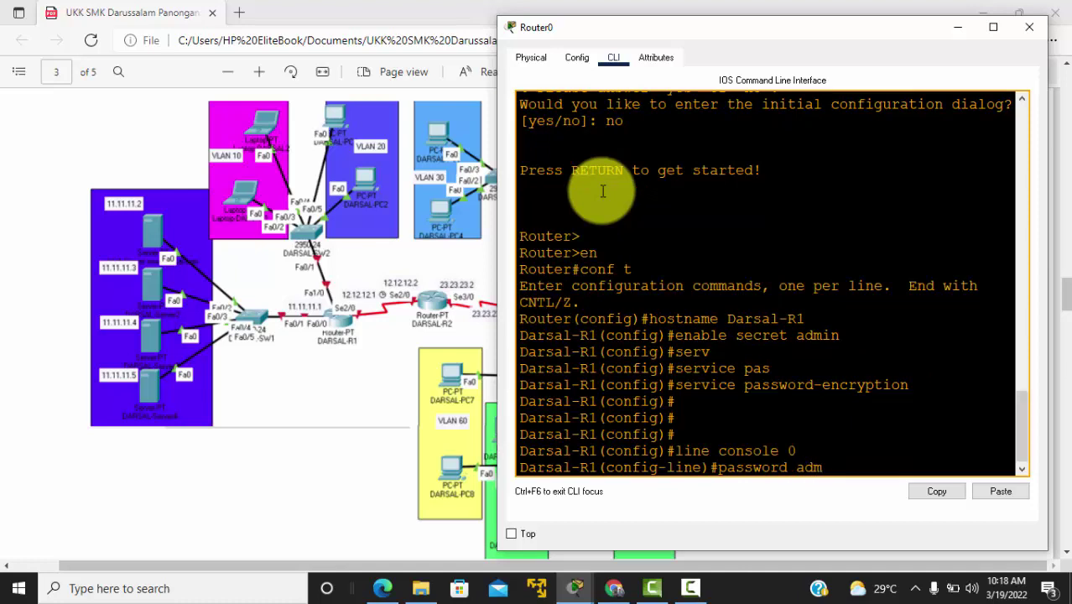
{"action": "type", "text": "in"}
{"action": "key", "text": "Return"}
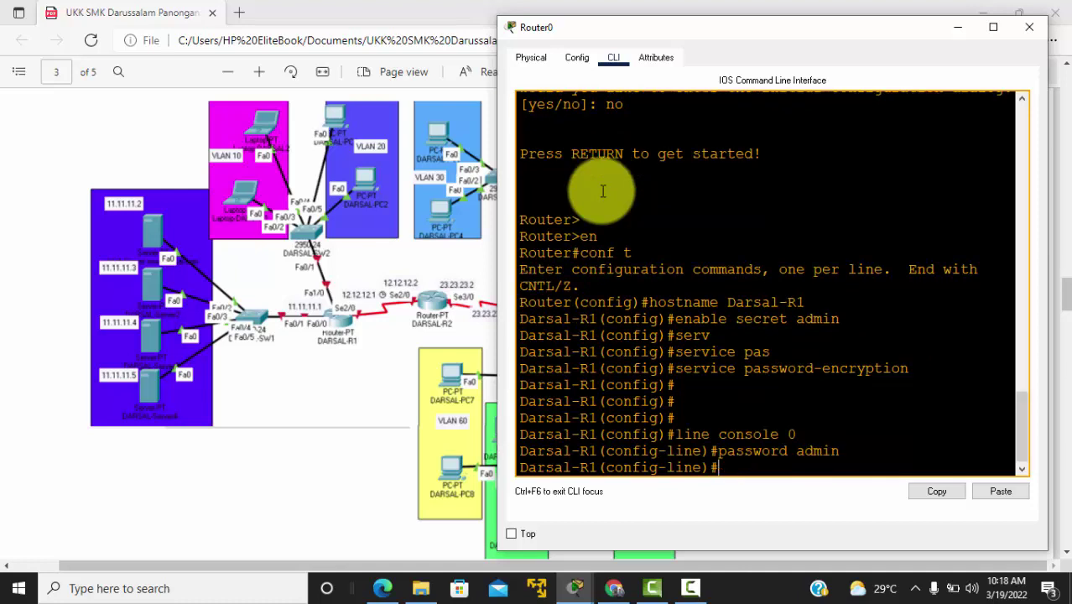
{"action": "type", "text": "logig"}
{"action": "key", "text": "Return"}
{"action": "key", "text": "Up"}
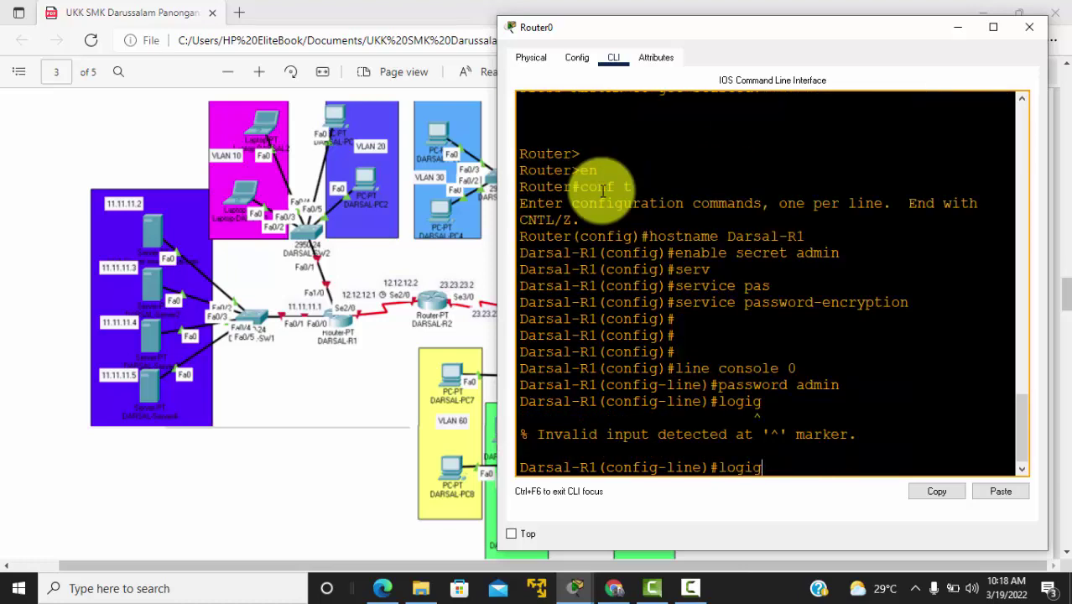
{"action": "key", "text": "BackSpace"}
{"action": "type", "text": "n"}
{"action": "key", "text": "Return"}
{"action": "key", "text": "Return"}
{"action": "key", "text": "Return"}
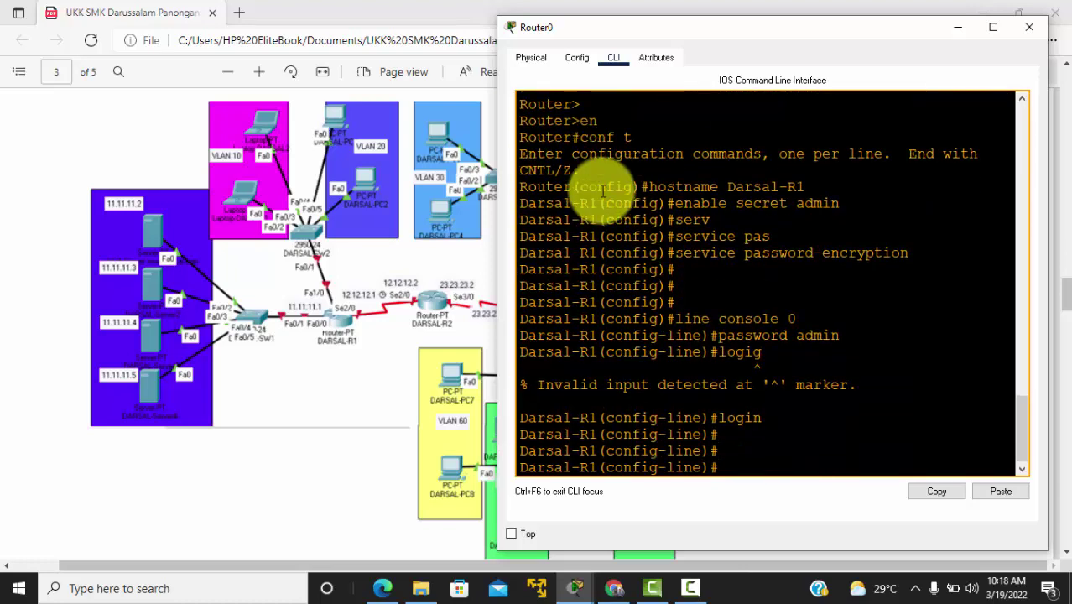
{"action": "type", "text": "exit"}
{"action": "key", "text": "Return"}
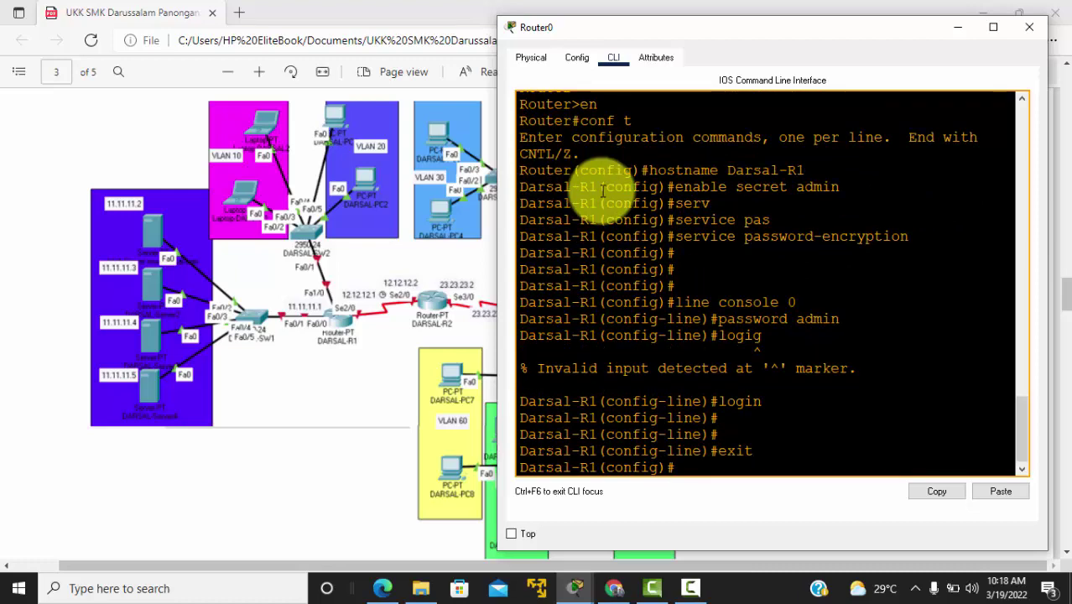
{"action": "key", "text": "Return"}
{"action": "key", "text": "Return"}
{"action": "type", "text": "exit"}
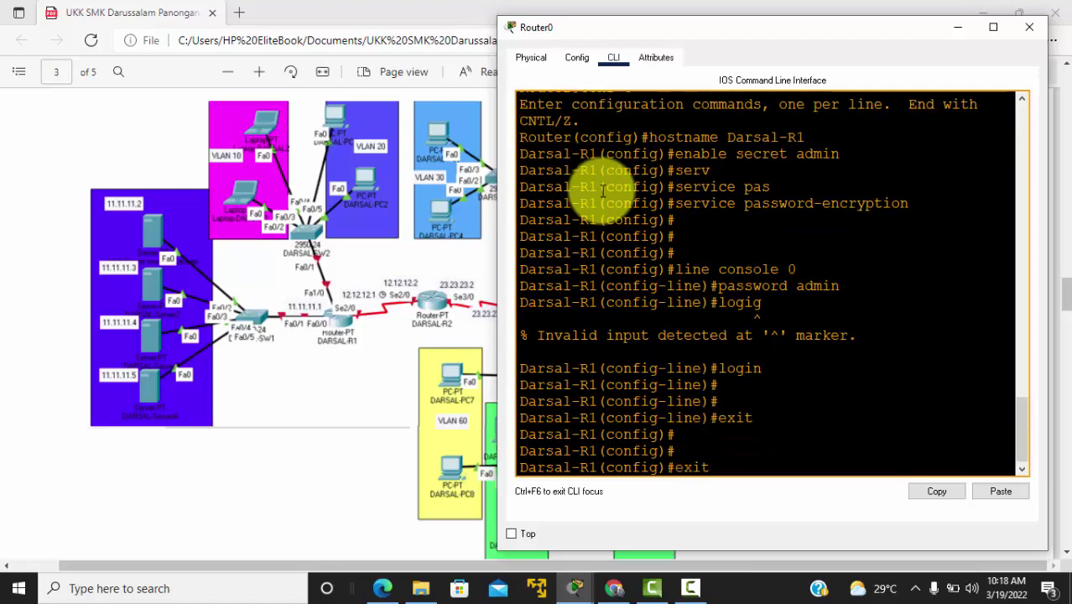
{"action": "key", "text": "Return"}
{"action": "key", "text": "Return"}
{"action": "key", "text": "Return"}
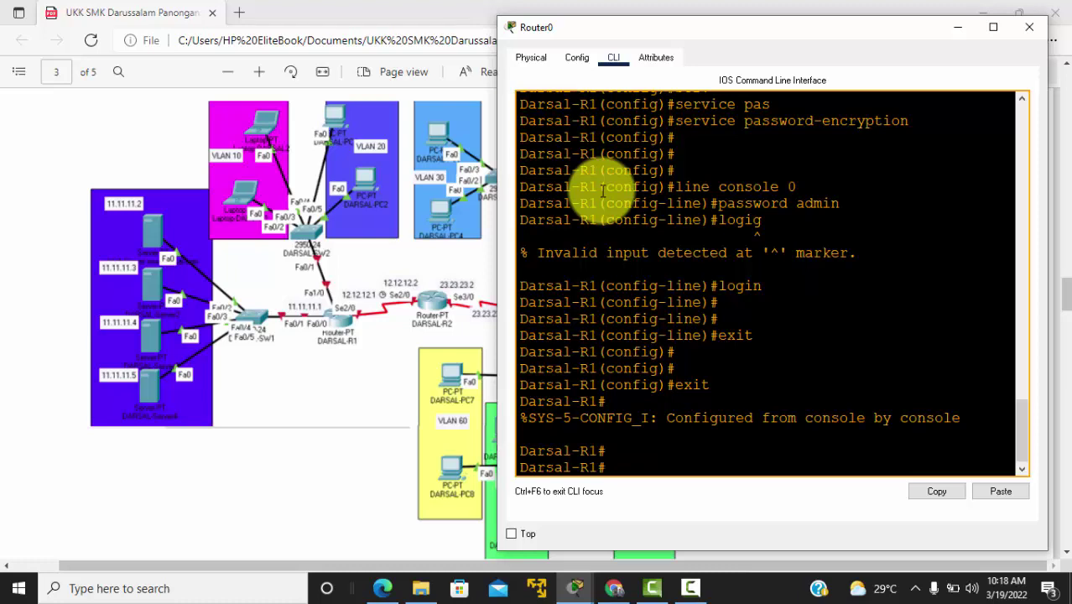
Step: Set Darsal-R1's clock to 10:19:00 19 Mar 2022, checking show clock before and after
{"action": "type", "text": "show clock"}
{"action": "key", "text": "Return"}
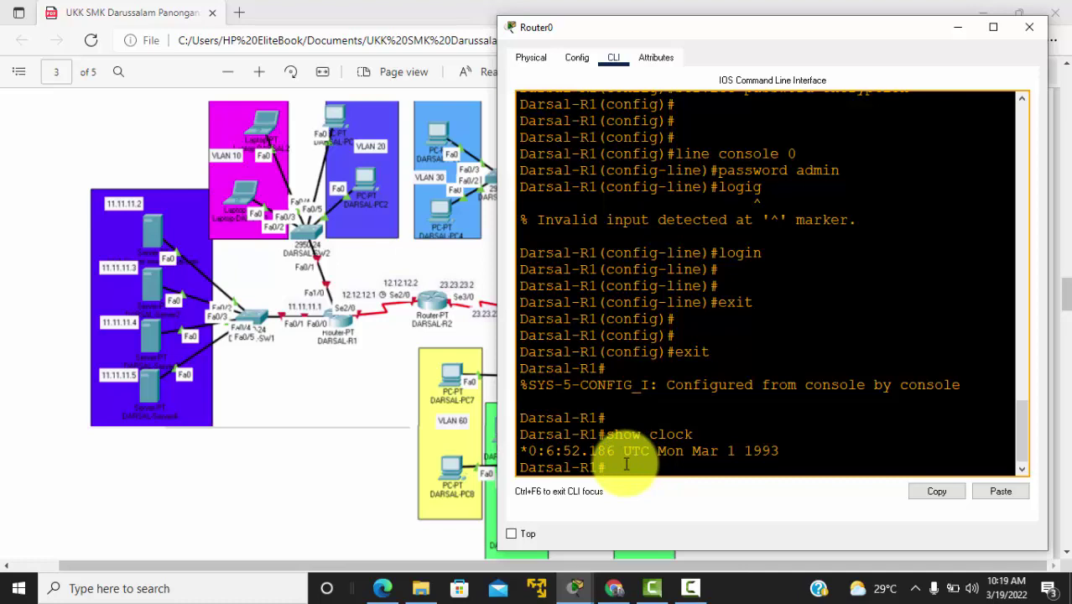
{"action": "type", "text": "clo"}
{"action": "key", "text": "Tab"}
{"action": "type", "text": "set"}
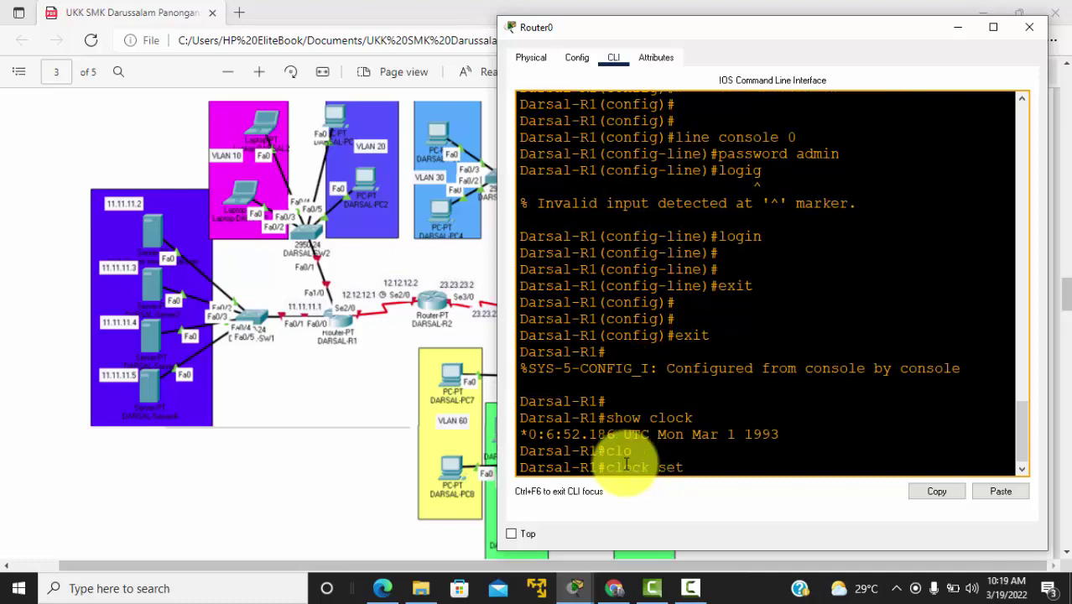
{"action": "key", "text": "Tab"}
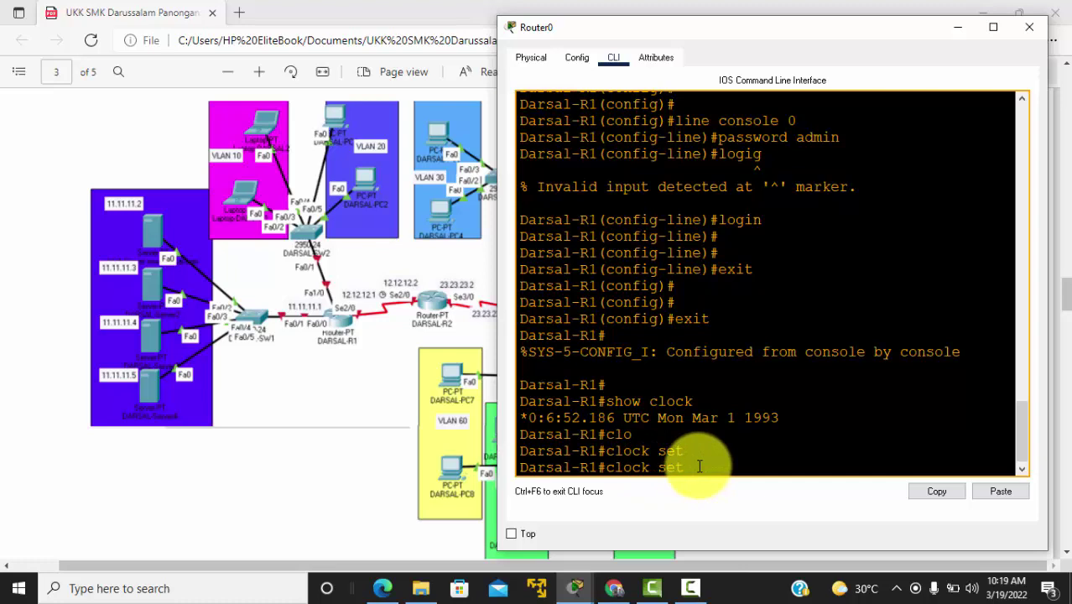
{"action": "type", "text": "10:19"}
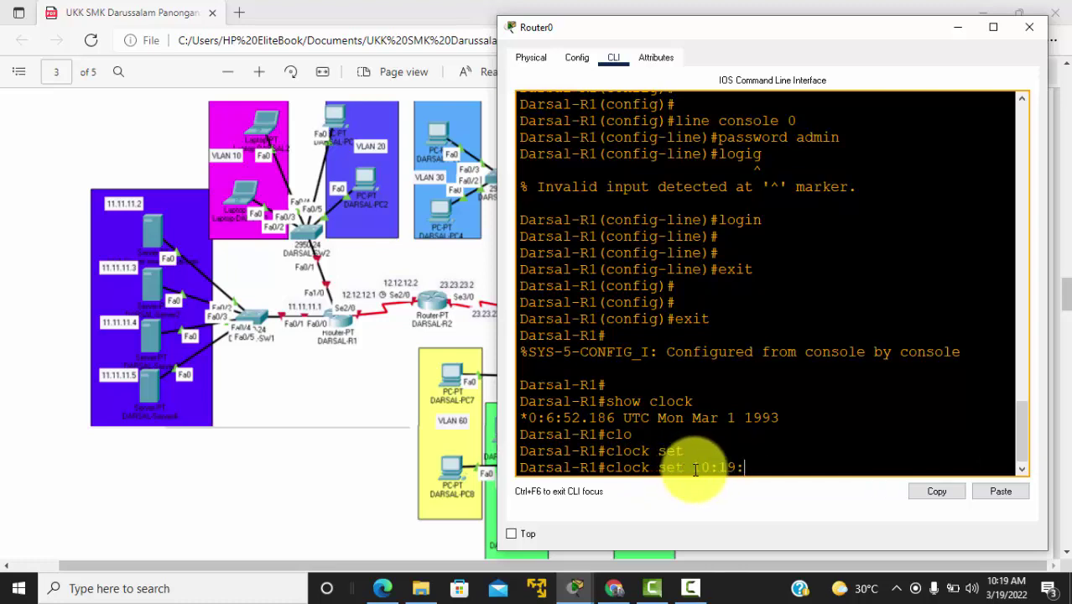
{"action": "type", "text": ":00"}
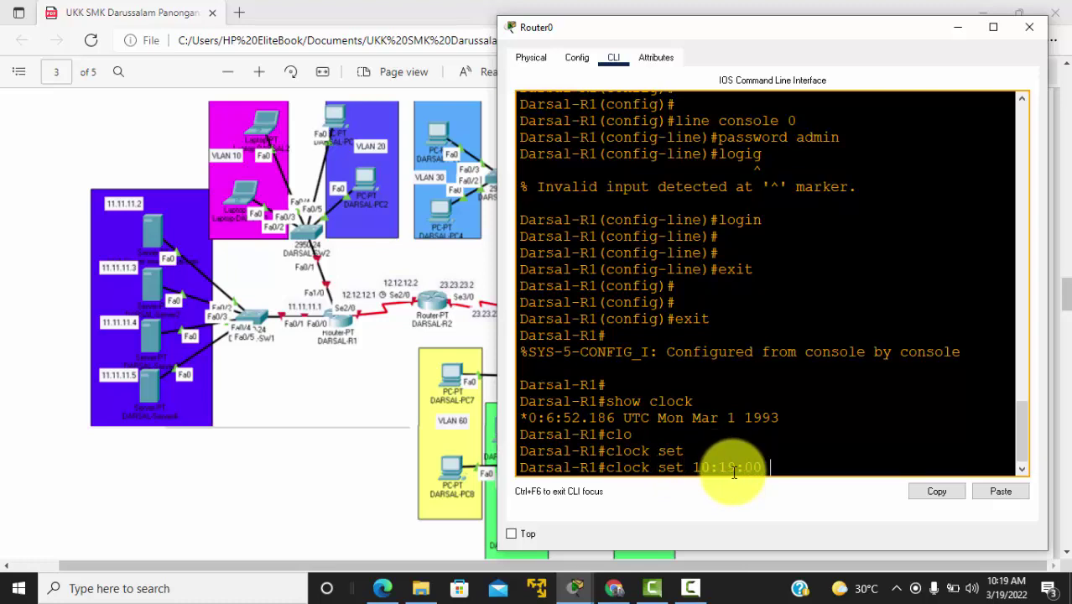
{"action": "type", "text": " 19 mar 2022"}
{"action": "key", "text": "Return"}
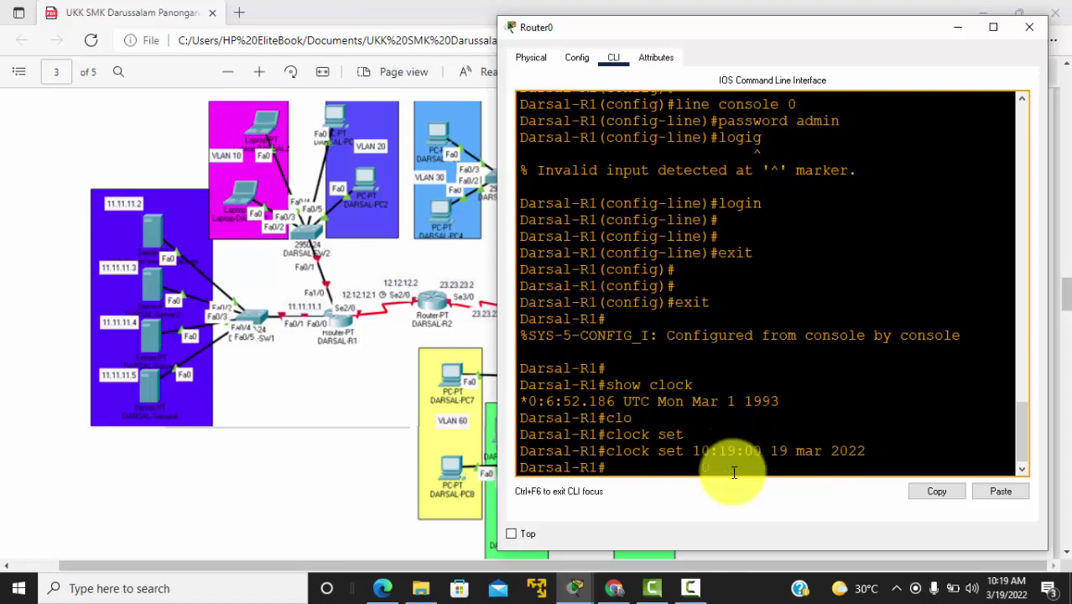
{"action": "type", "text": "show clock"}
{"action": "key", "text": "Return"}
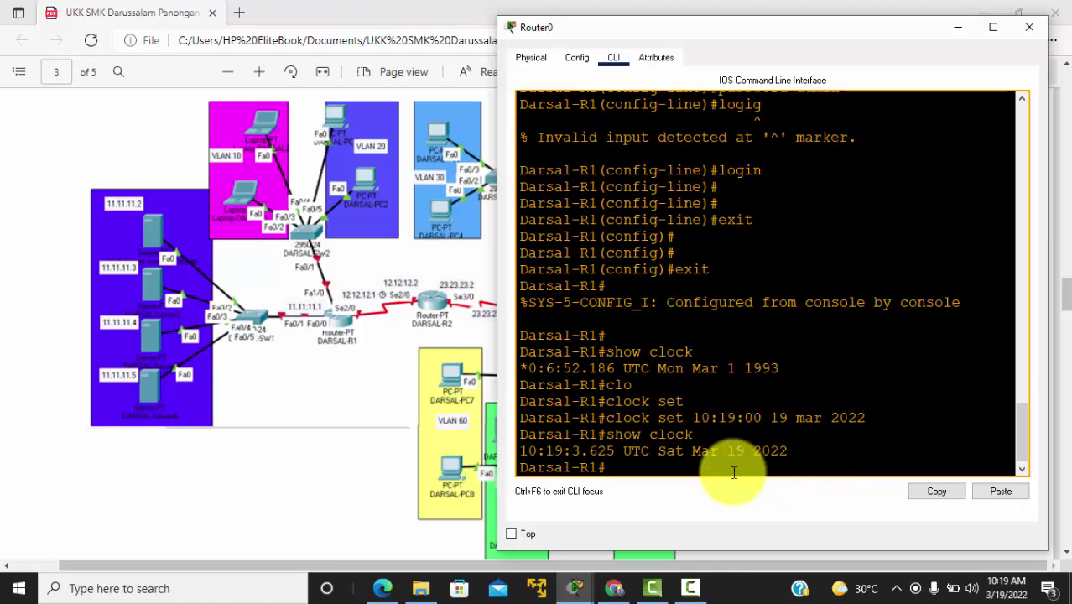
{"action": "key", "text": "Return"}
{"action": "key", "text": "Return"}
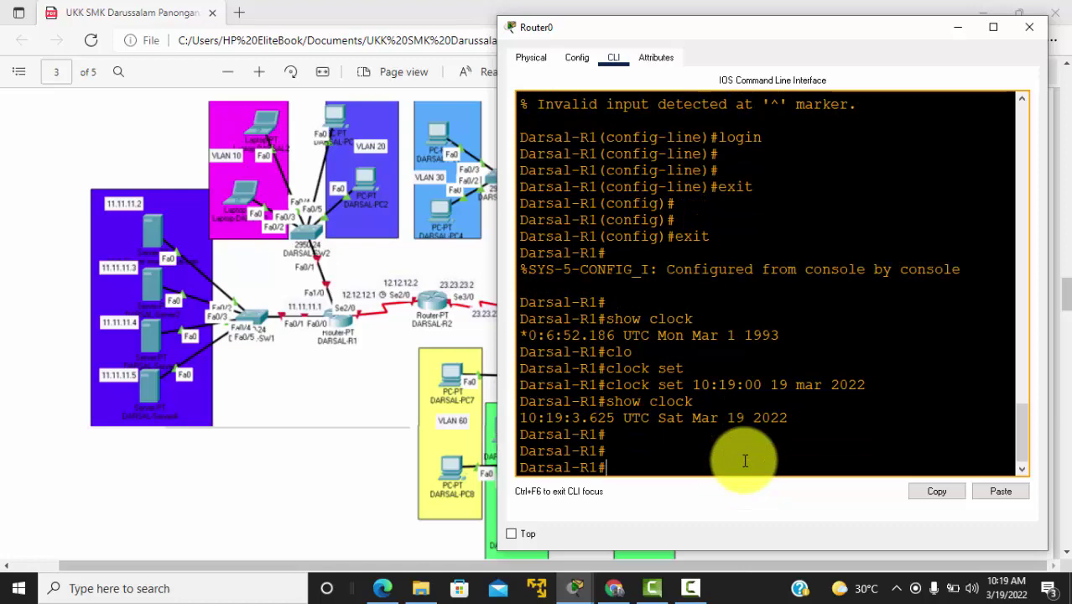
{"action": "key", "text": "alt+Tab"}
{"action": "key", "text": "alt+Tab"}
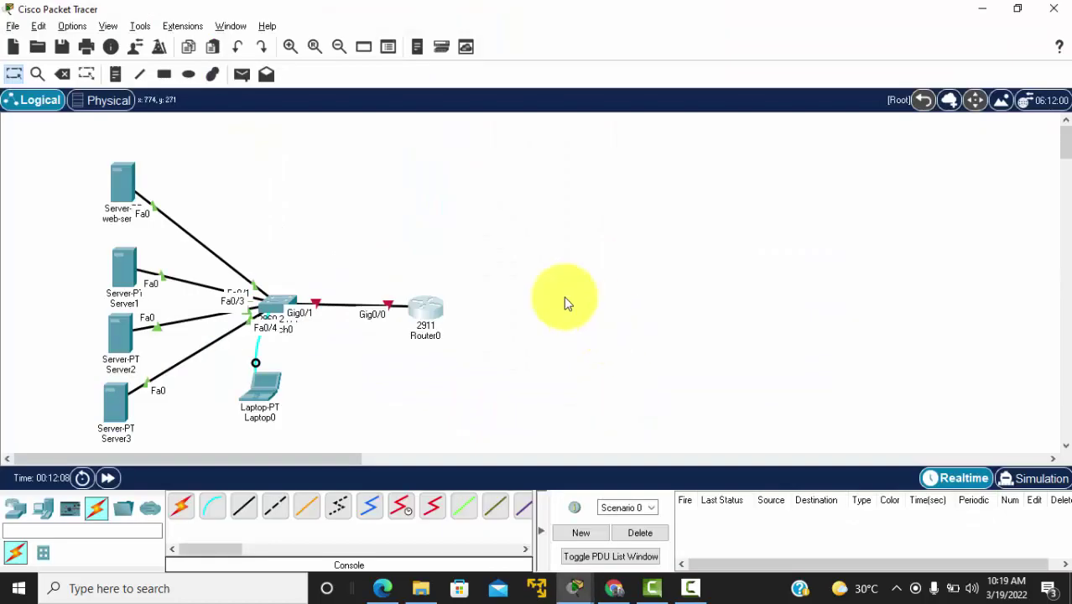
Step: Enter interface g0/0 in global configuration and enable it with no shut
{"action": "key", "text": "alt+Tab"}
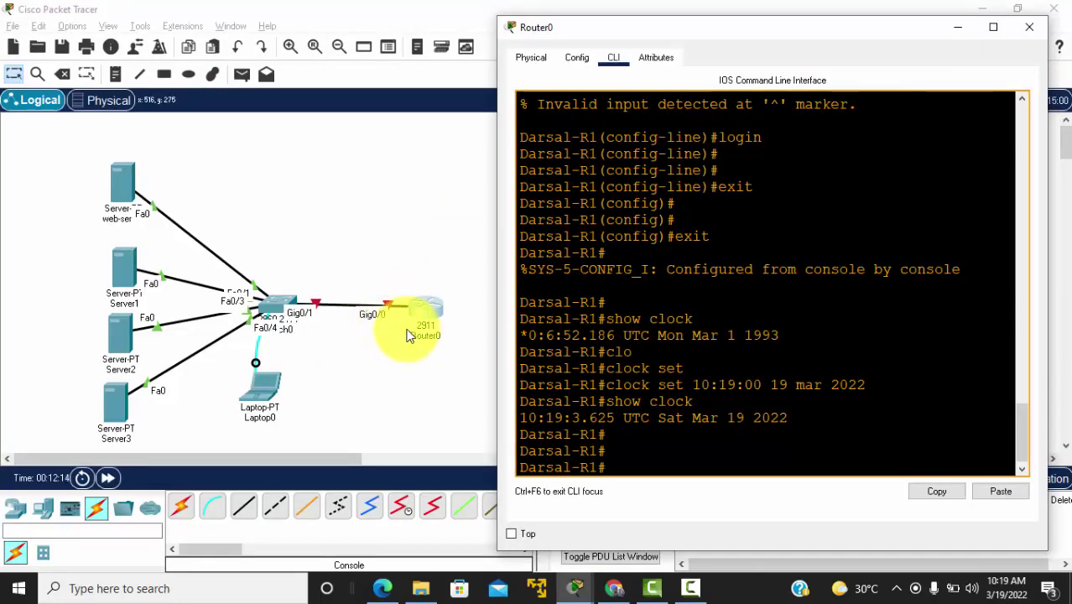
{"action": "type", "text": "conf"}
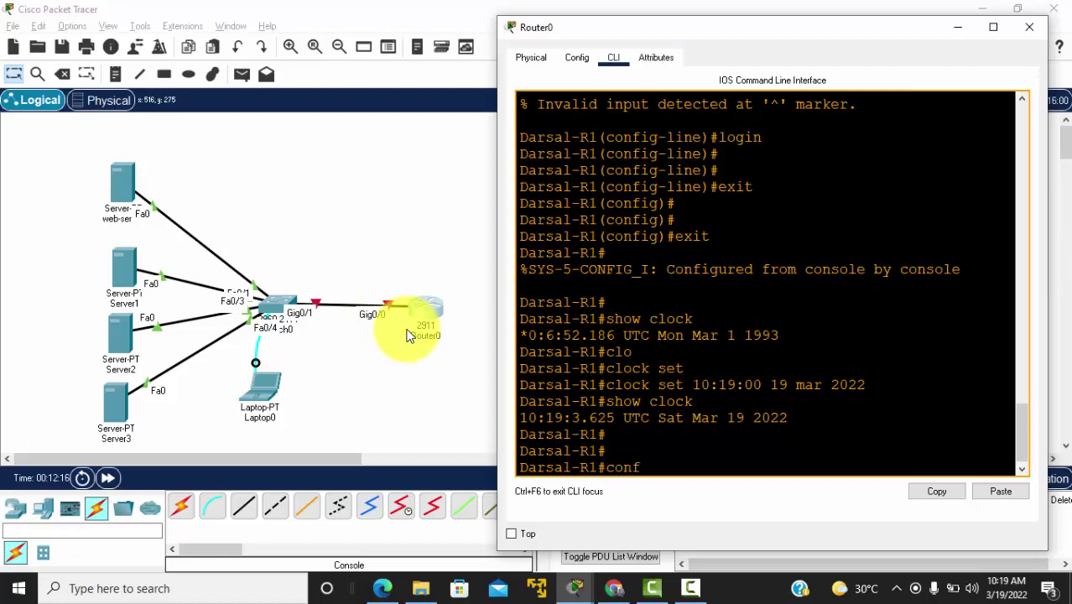
{"action": "type", "text": "t"}
{"action": "type", "text": "t"}
{"action": "key", "text": "Return"}
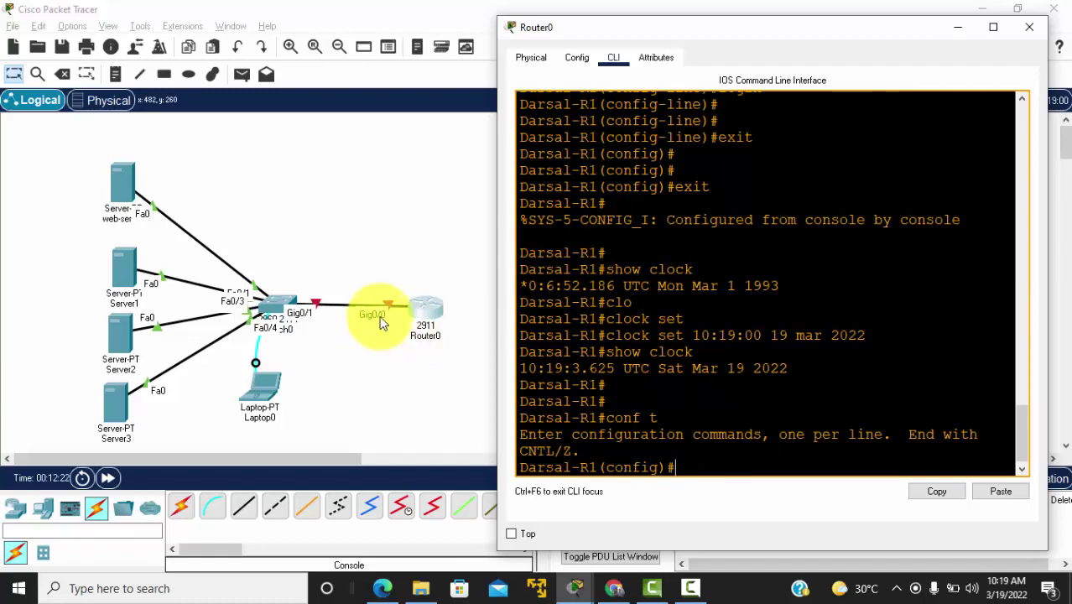
{"action": "type", "text": "int"}
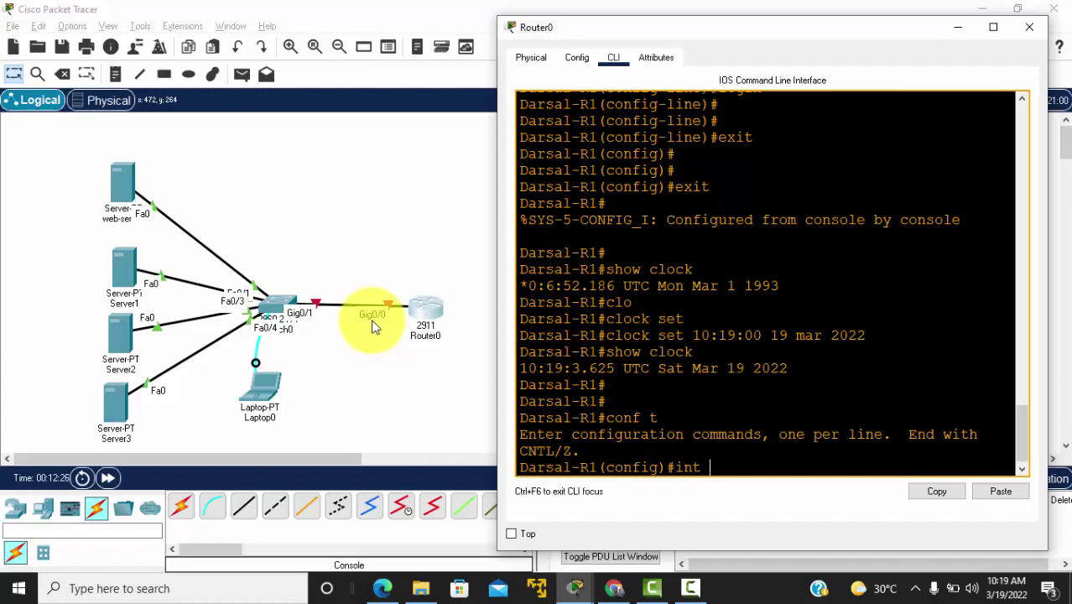
{"action": "type", "text": " g0/0"}
{"action": "key", "text": "Return"}
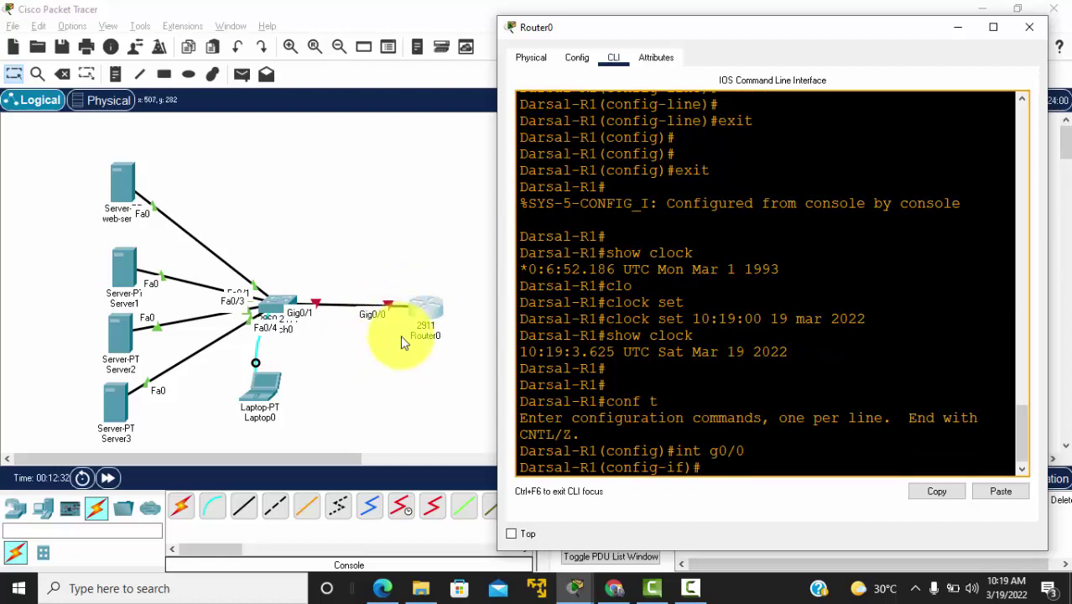
{"action": "type", "text": "no sh"}
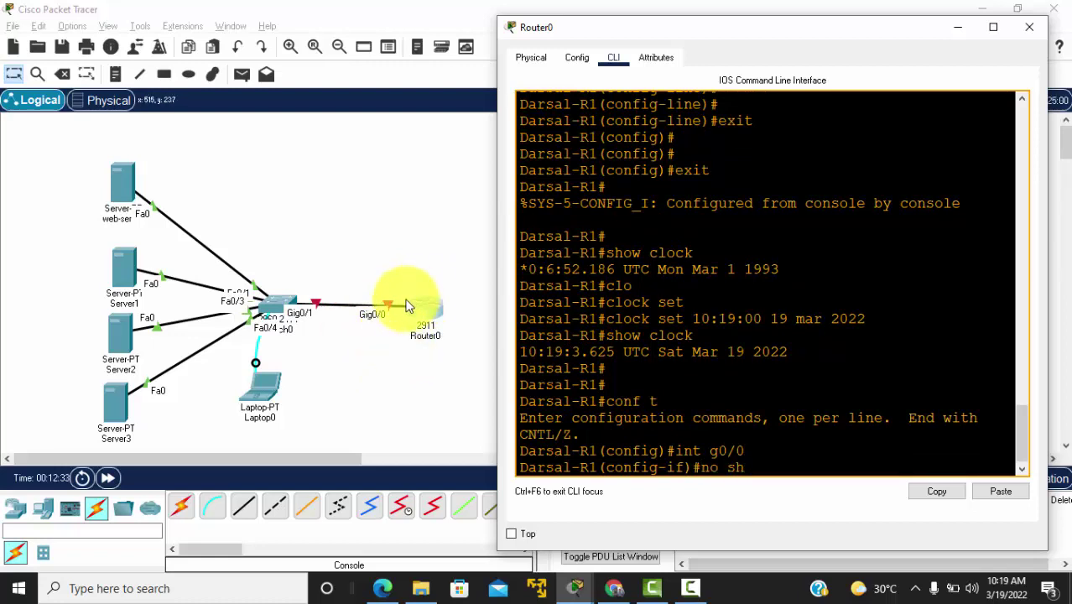
{"action": "type", "text": "ut"}
{"action": "key", "text": "Return"}
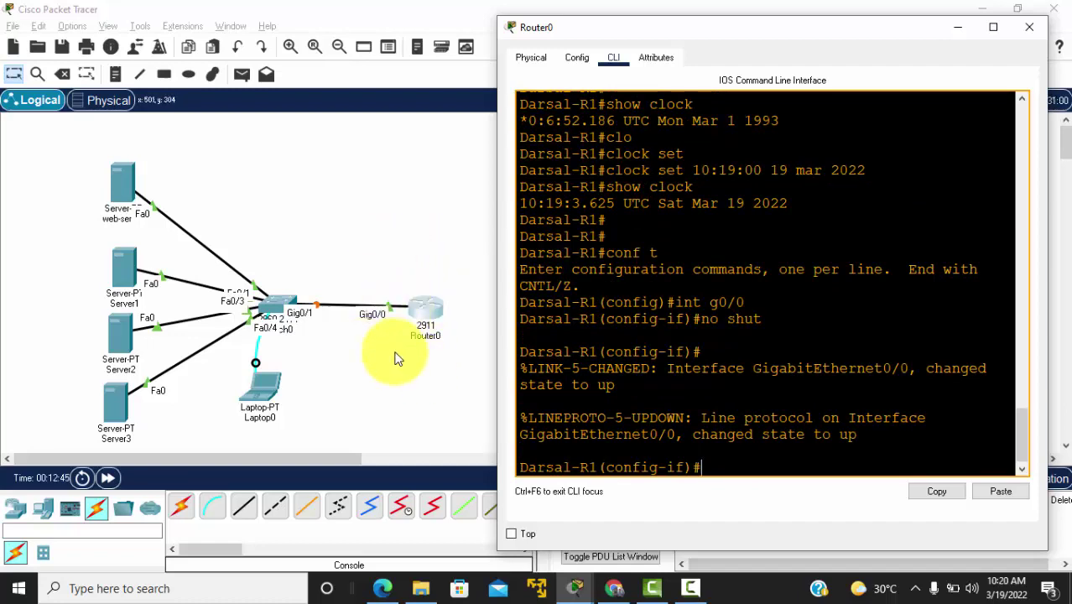
Step: Address g0/0 as 11.11.11.1 255.255.255.0, then exit back to privileged mode
{"action": "type", "text": "ip add "}
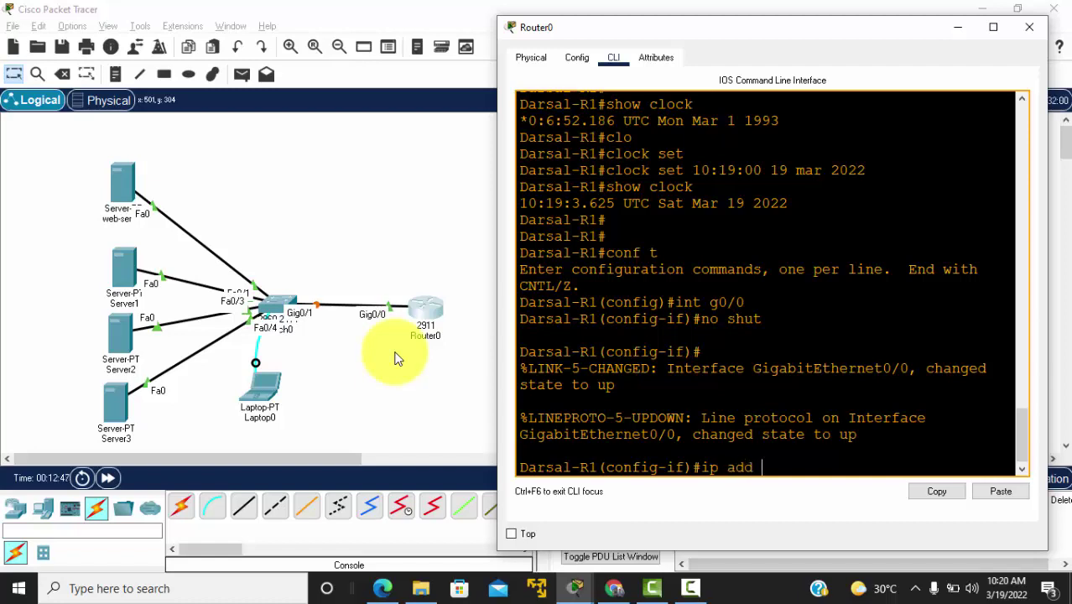
{"action": "type", "text": "11.11.11.1 255.255.255."}
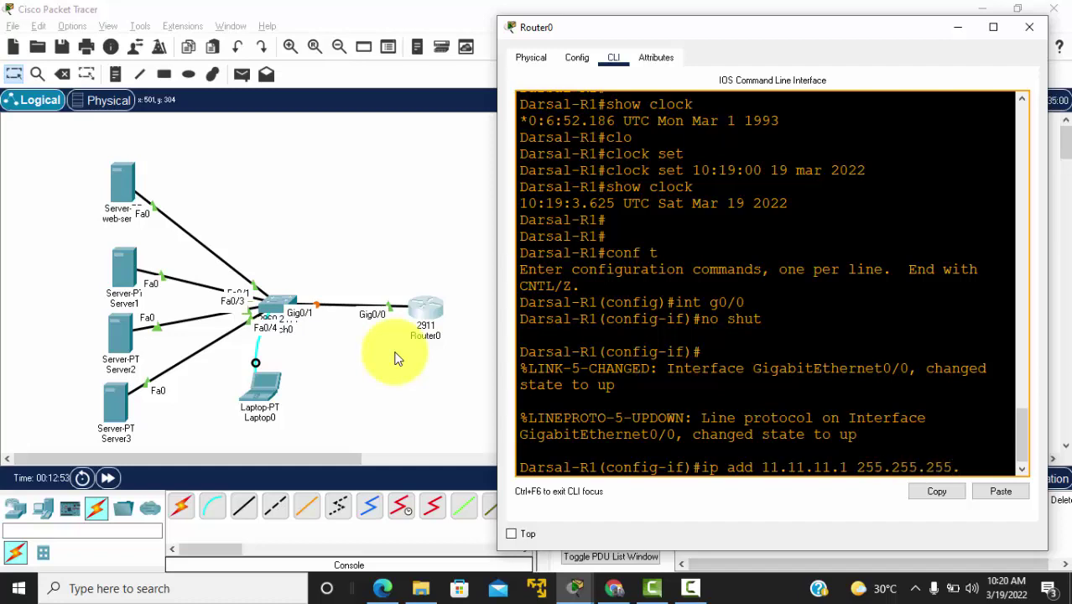
{"action": "type", "text": "0"}
{"action": "key", "text": "Return"}
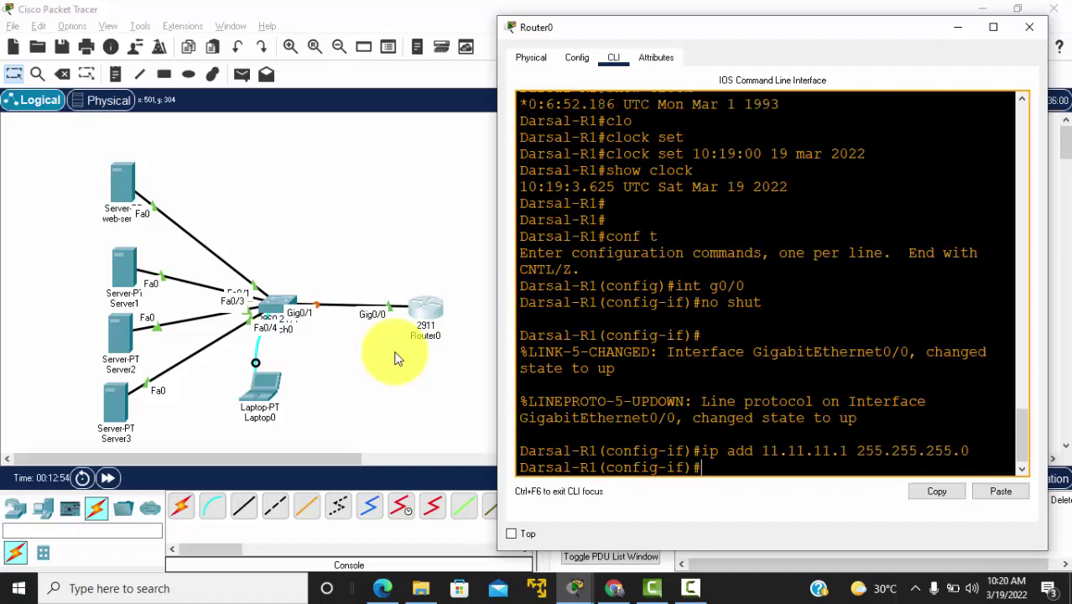
{"action": "key", "text": "Return"}
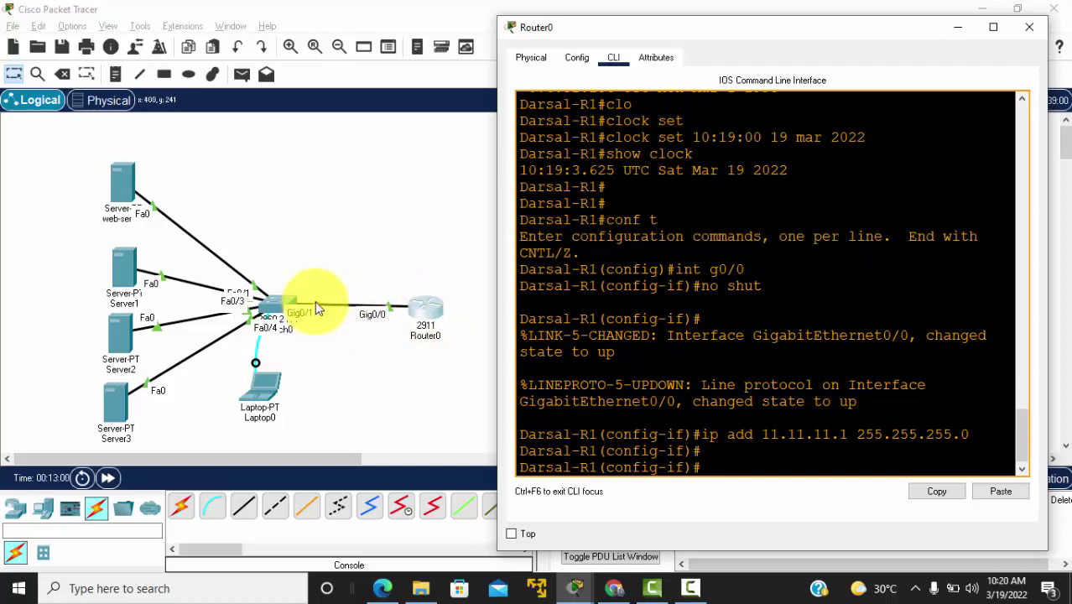
{"action": "type", "text": "exit"}
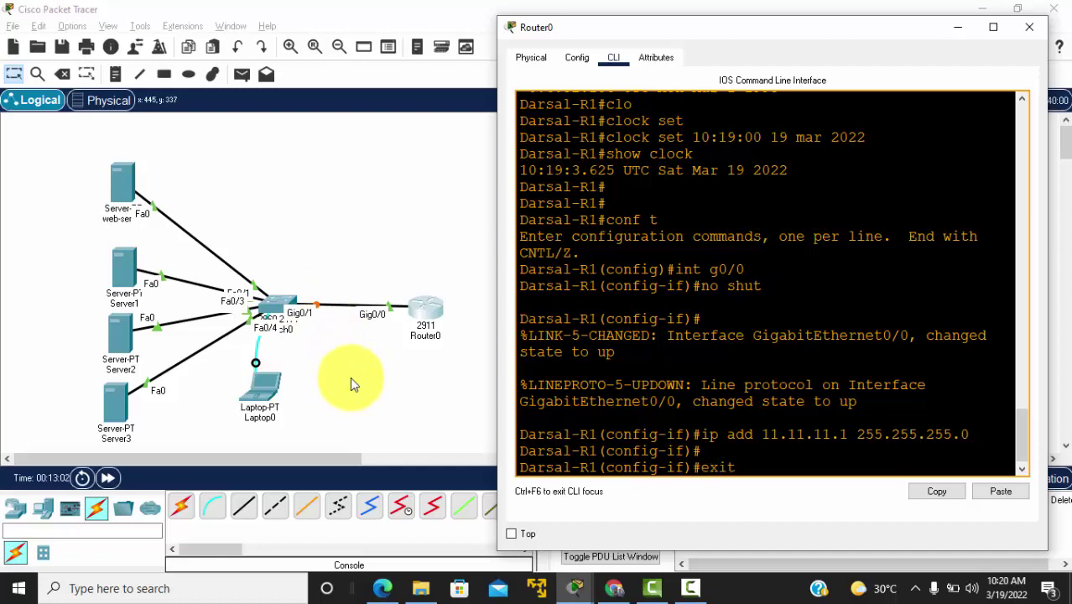
{"action": "key", "text": "Return"}
{"action": "key", "text": "Return"}
{"action": "type", "text": "exi"}
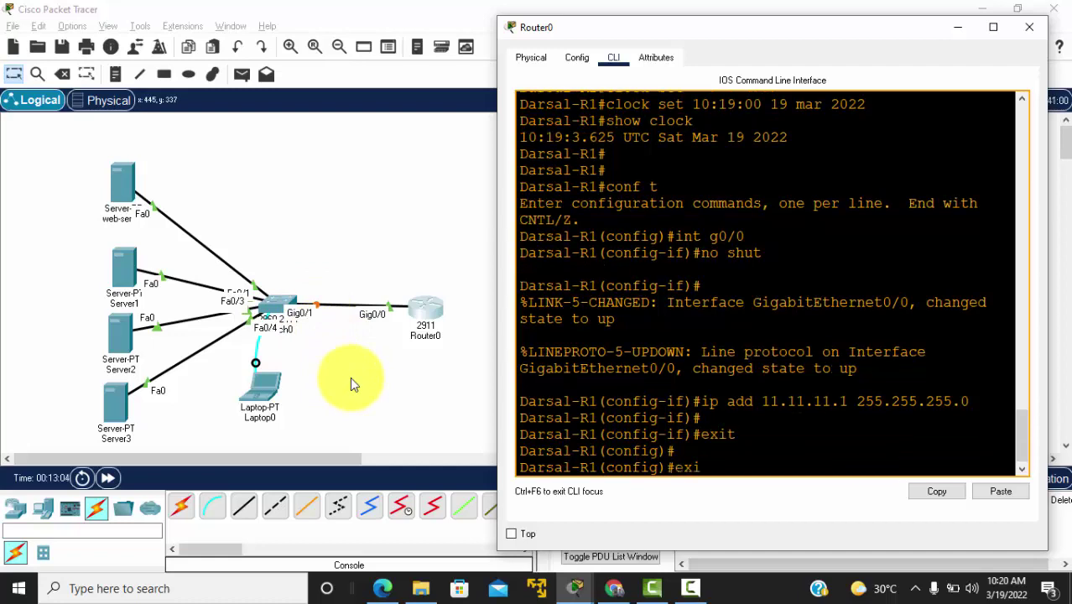
{"action": "type", "text": "t"}
{"action": "key", "text": "Return"}
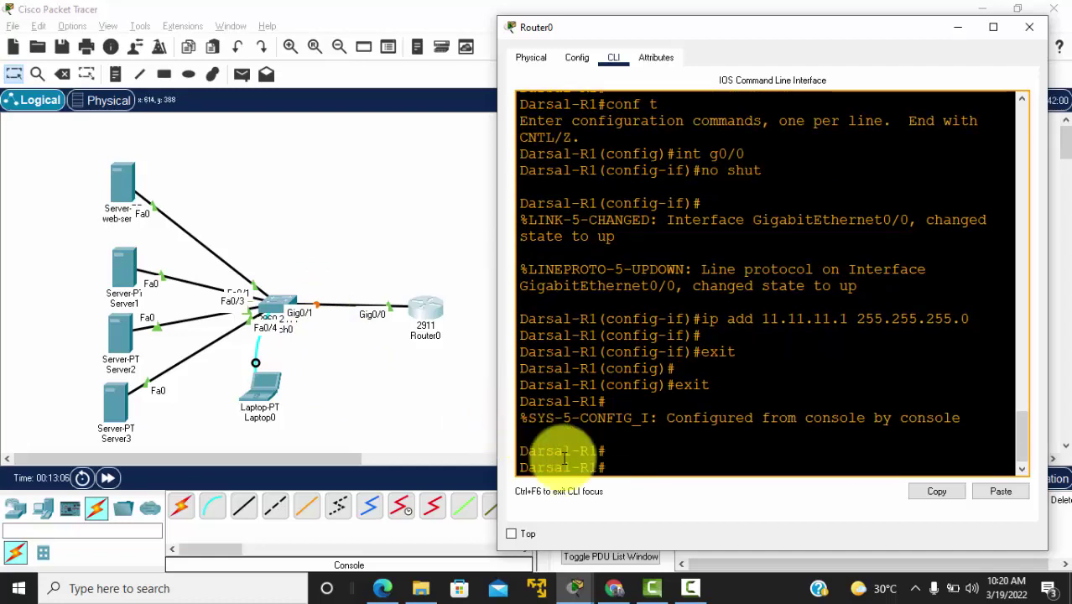
{"action": "key", "text": "Return"}
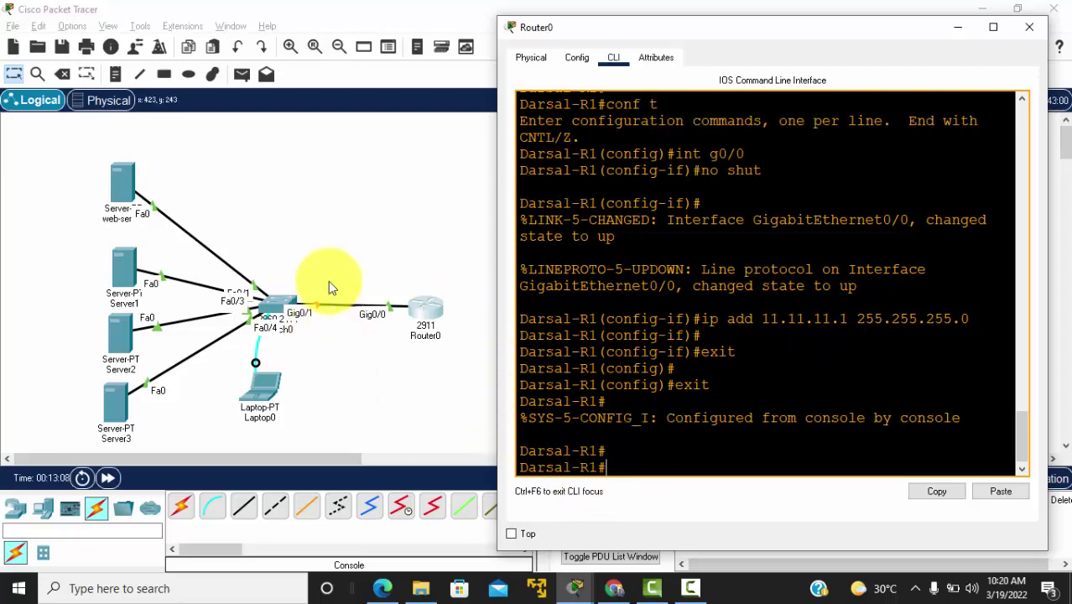
Step: Review the topology diagram in the UKK PDF, then return to Packet Tracer
{"action": "key", "text": "alt+Tab"}
{"action": "key", "text": "alt+Tab"}
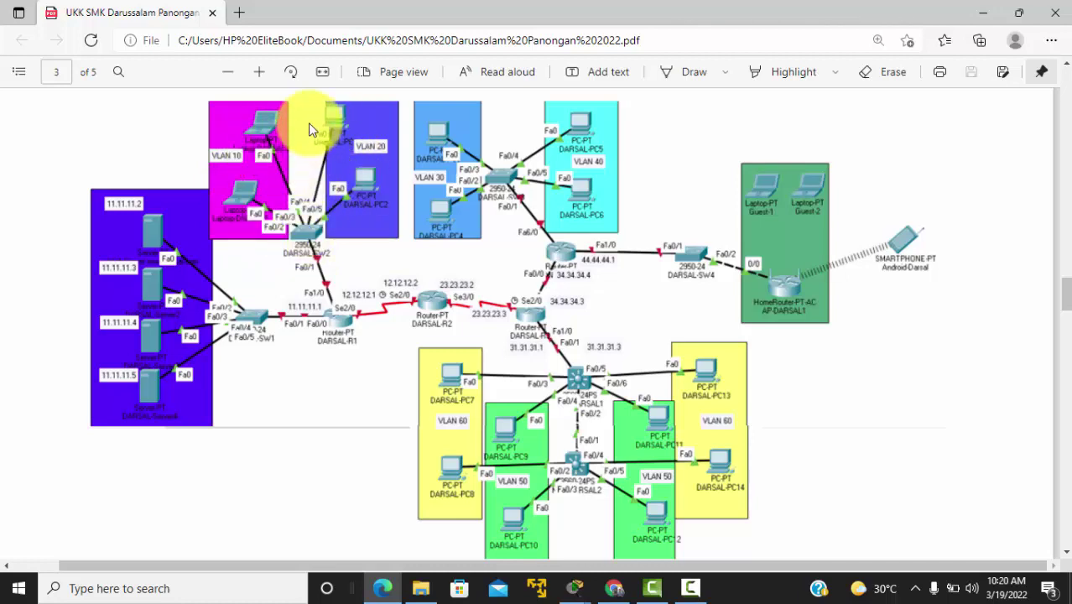
{"action": "left_click", "coordinate": [239, 160]}
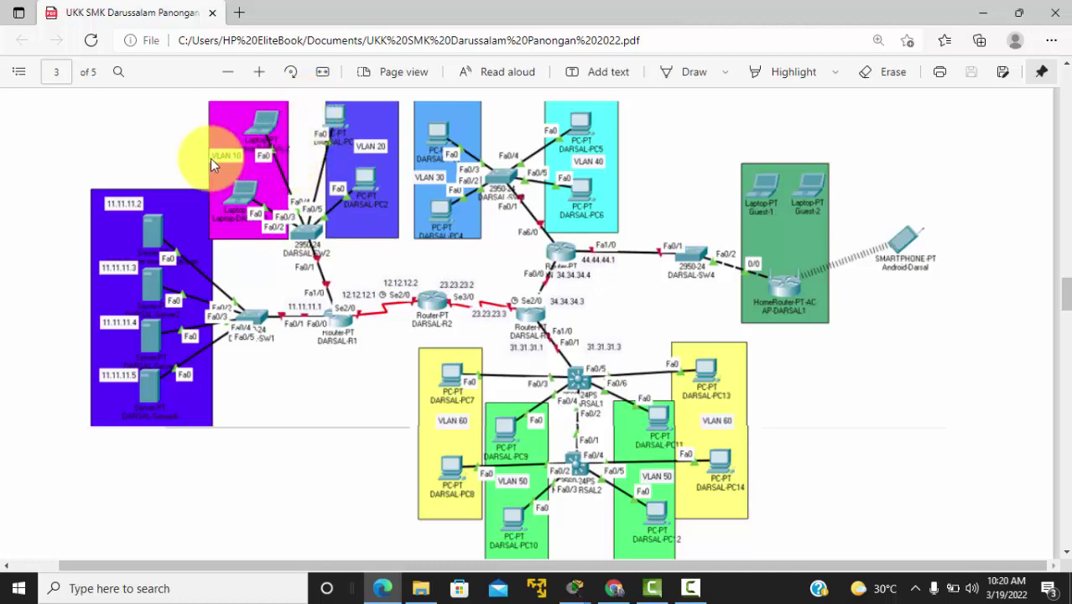
{"action": "key", "text": "alt+Tab"}
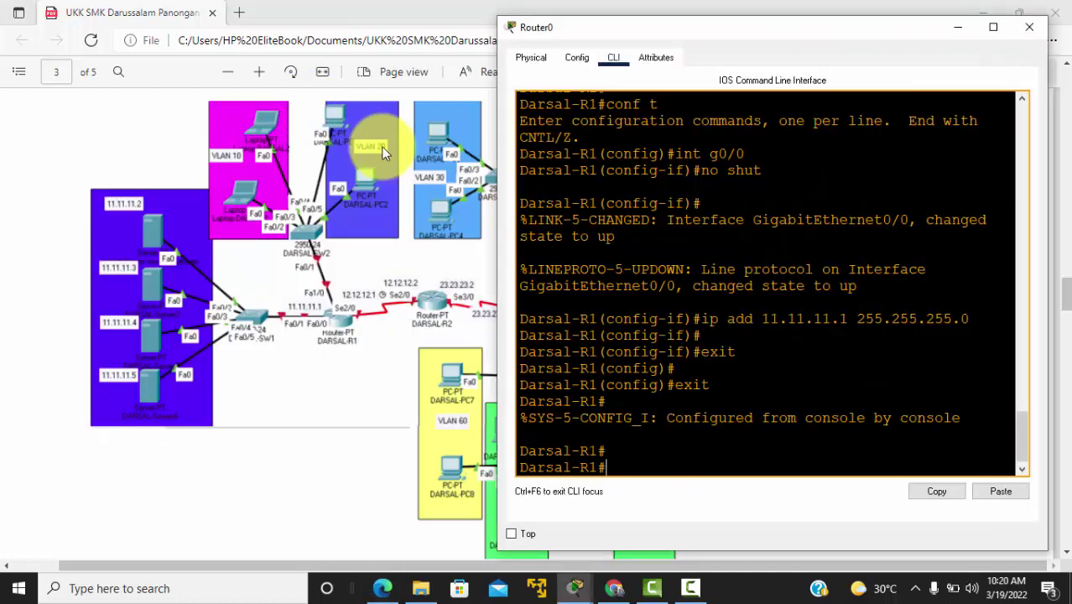
{"action": "key", "text": "alt+Tab"}
{"action": "key", "text": "alt+Tab"}
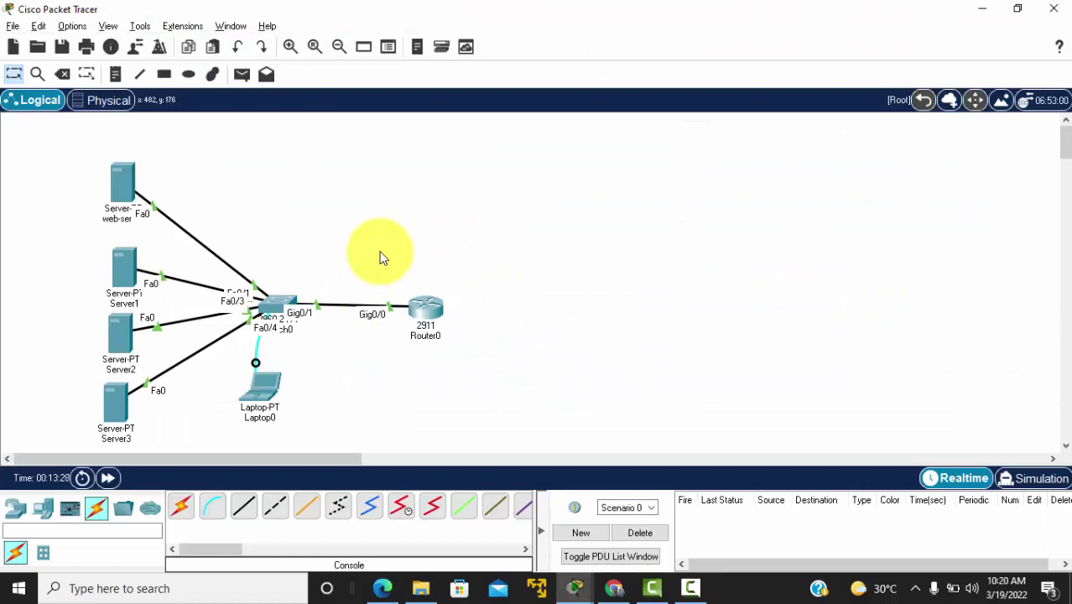
Step: Place a second 2960 switch, Switch1, above Router0
{"action": "left_click", "coordinate": [43, 507]}
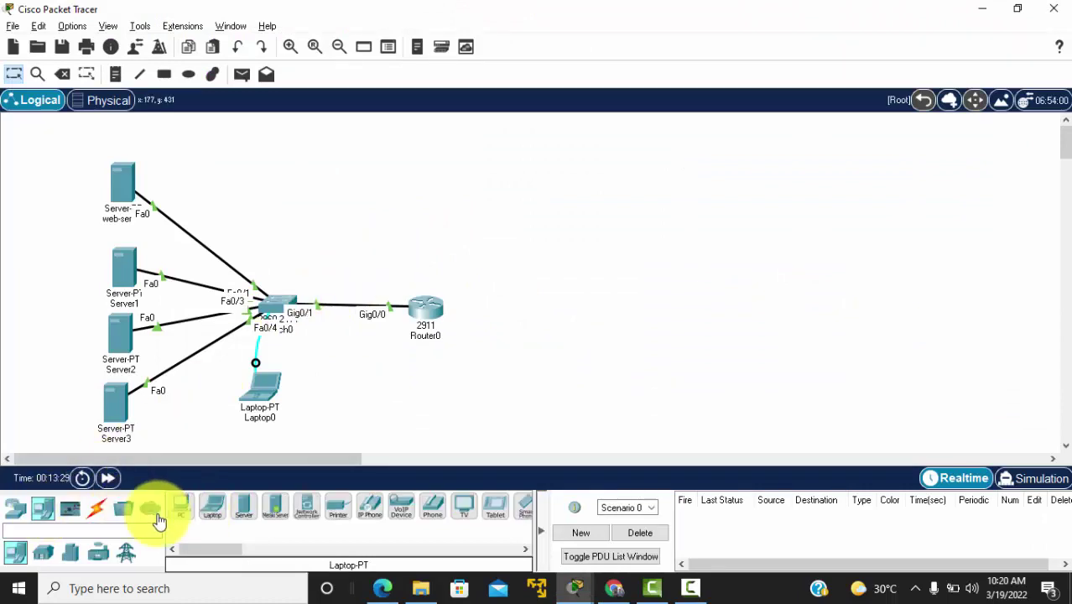
{"action": "left_click", "coordinate": [15, 507]}
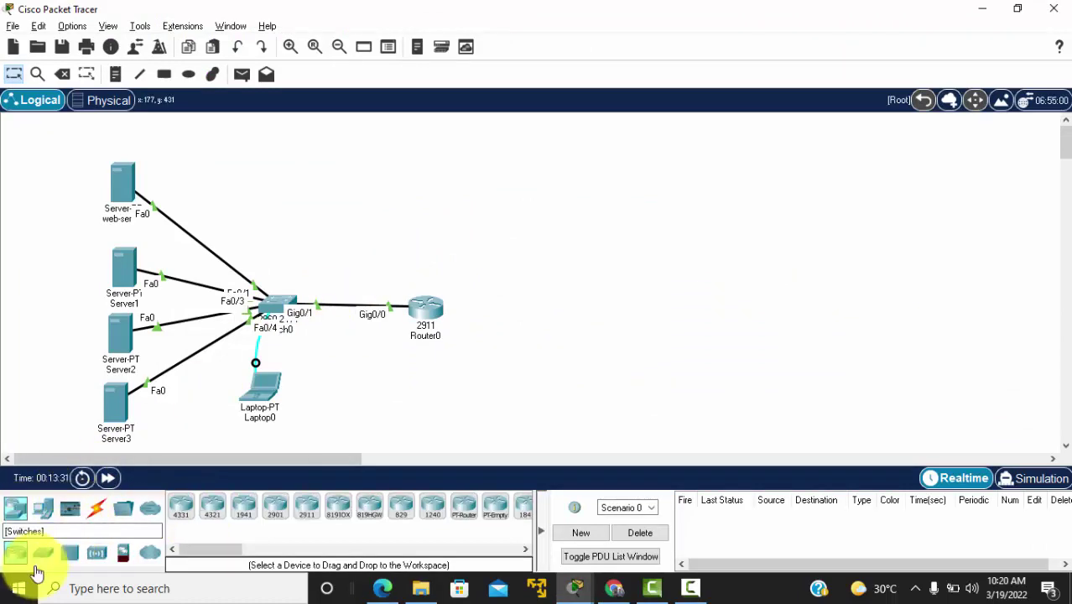
{"action": "left_click", "coordinate": [42, 553]}
{"action": "left_click", "coordinate": [185, 507]}
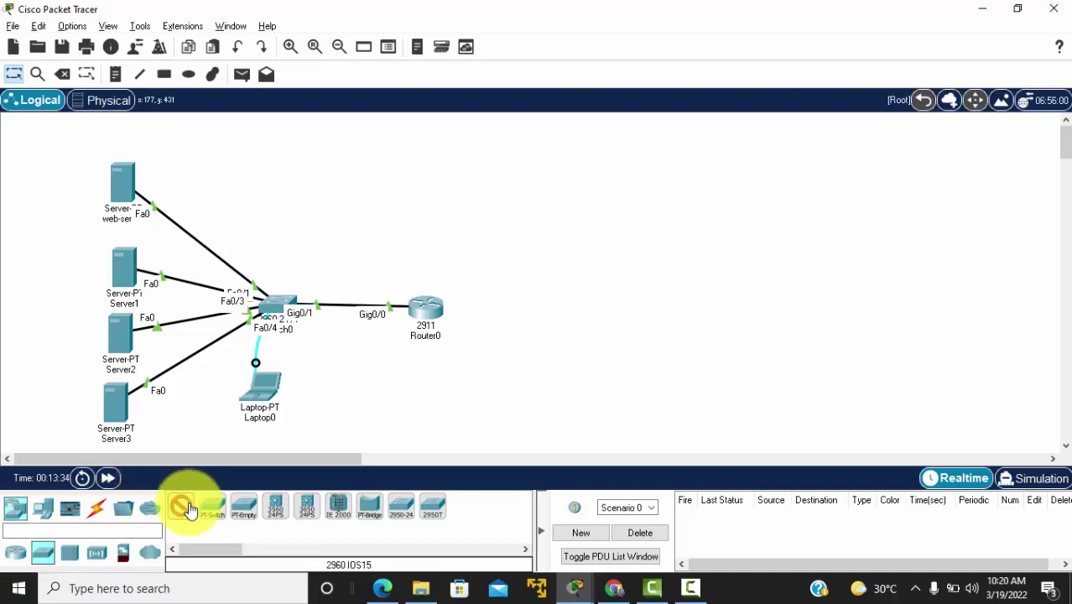
{"action": "left_click", "coordinate": [417, 216]}
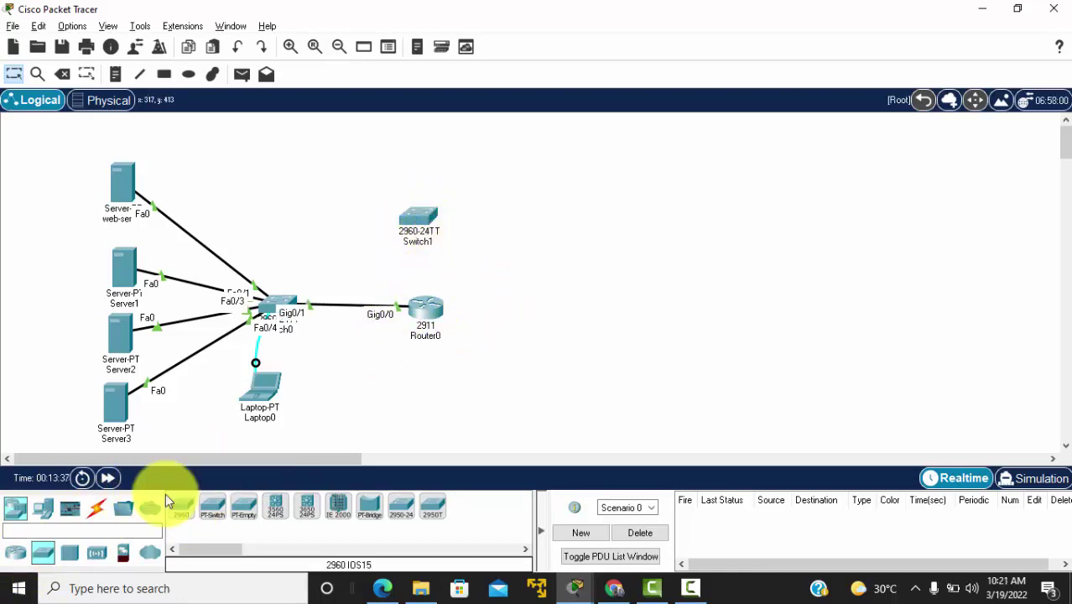
Step: Add Laptop1 and Laptop2 on the left and PC0 and PC1 on the right of the canvas
{"action": "left_click", "coordinate": [43, 507]}
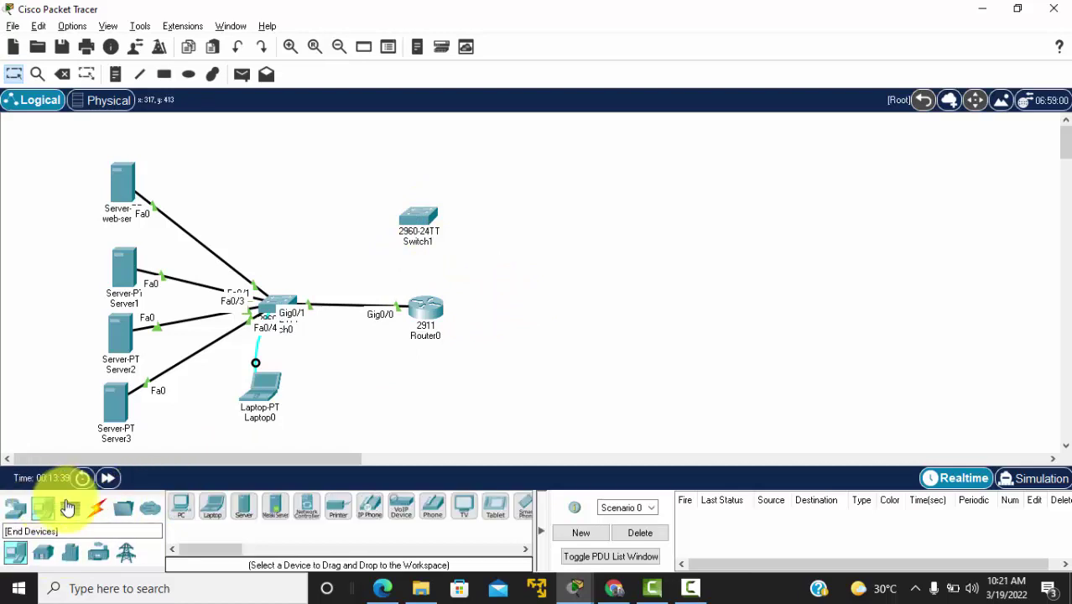
{"action": "left_click", "coordinate": [211, 508]}
{"action": "left_click", "coordinate": [317, 140]}
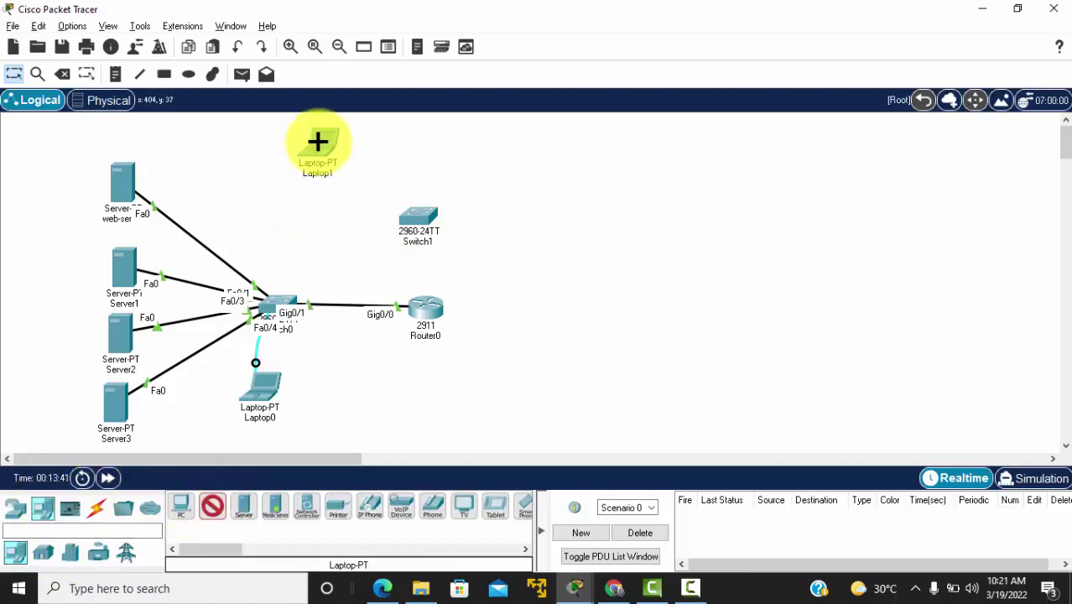
{"action": "left_click", "coordinate": [319, 207]}
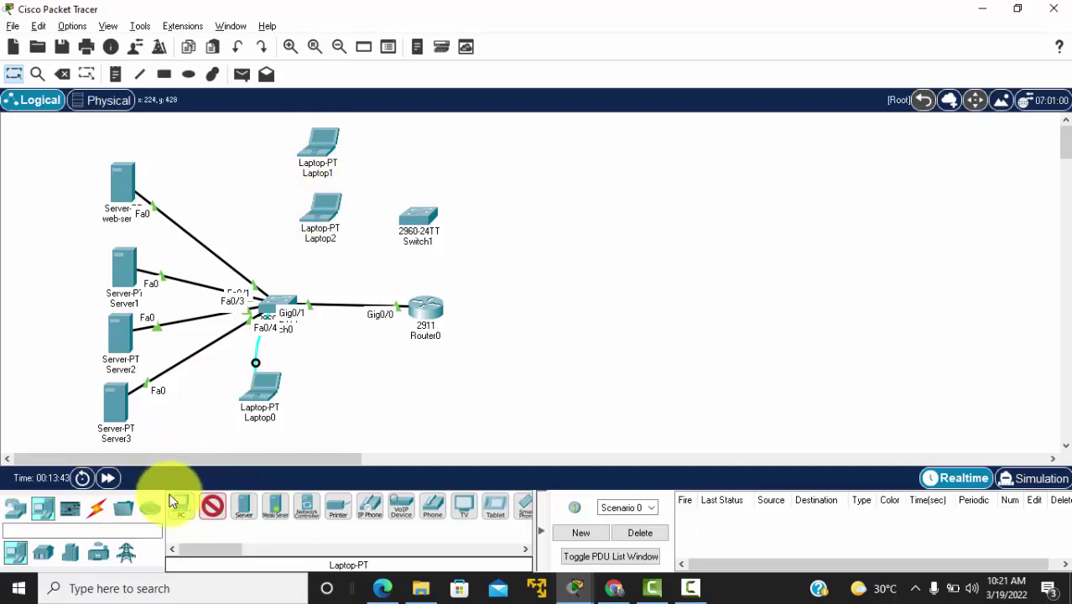
{"action": "left_click", "coordinate": [183, 511]}
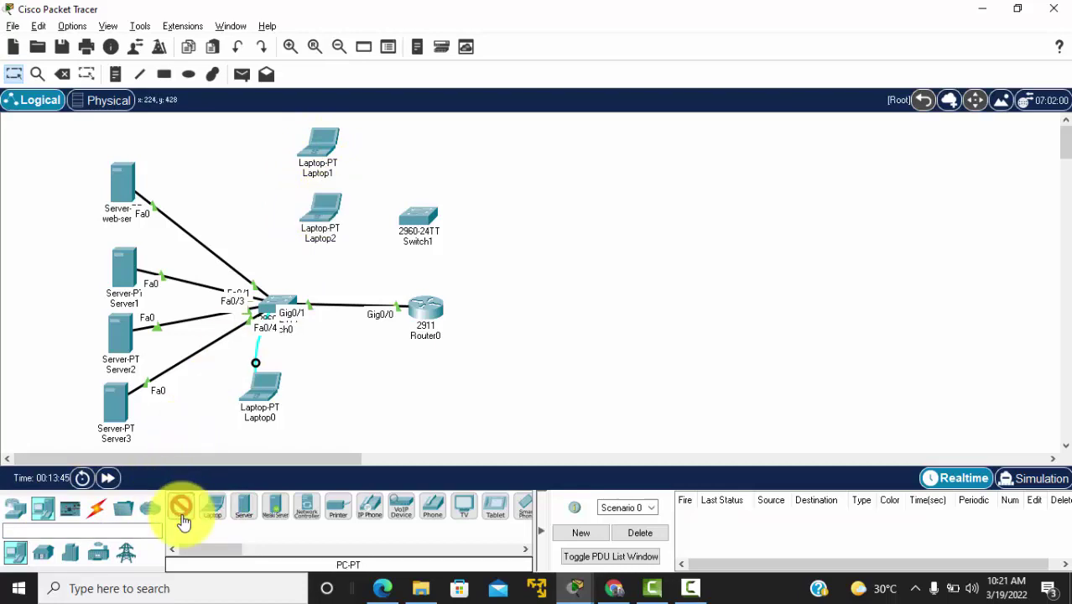
{"action": "left_click", "coordinate": [503, 136]}
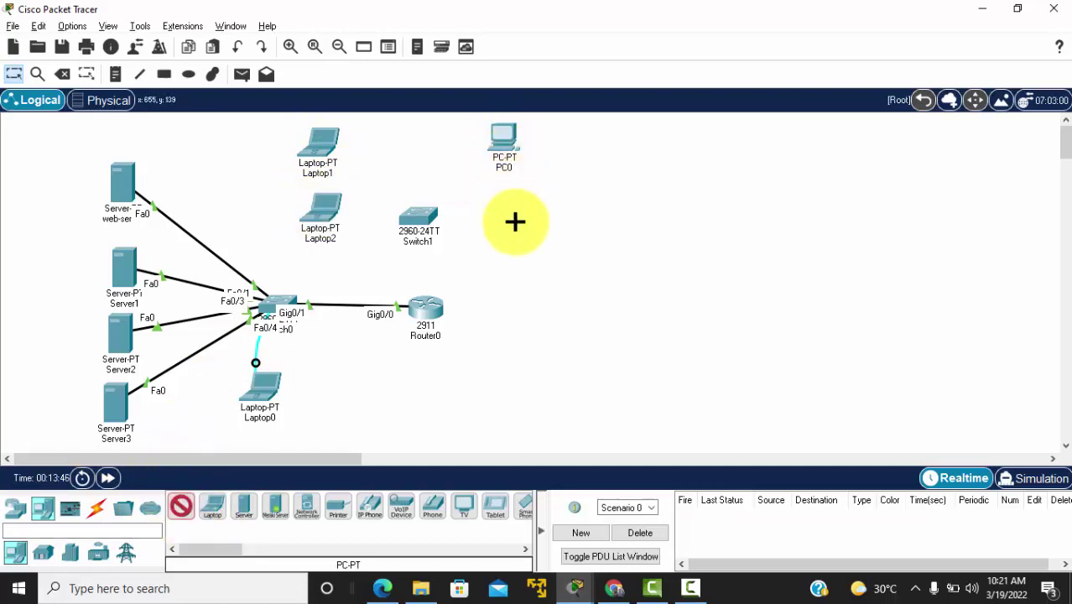
{"action": "left_click", "coordinate": [514, 195]}
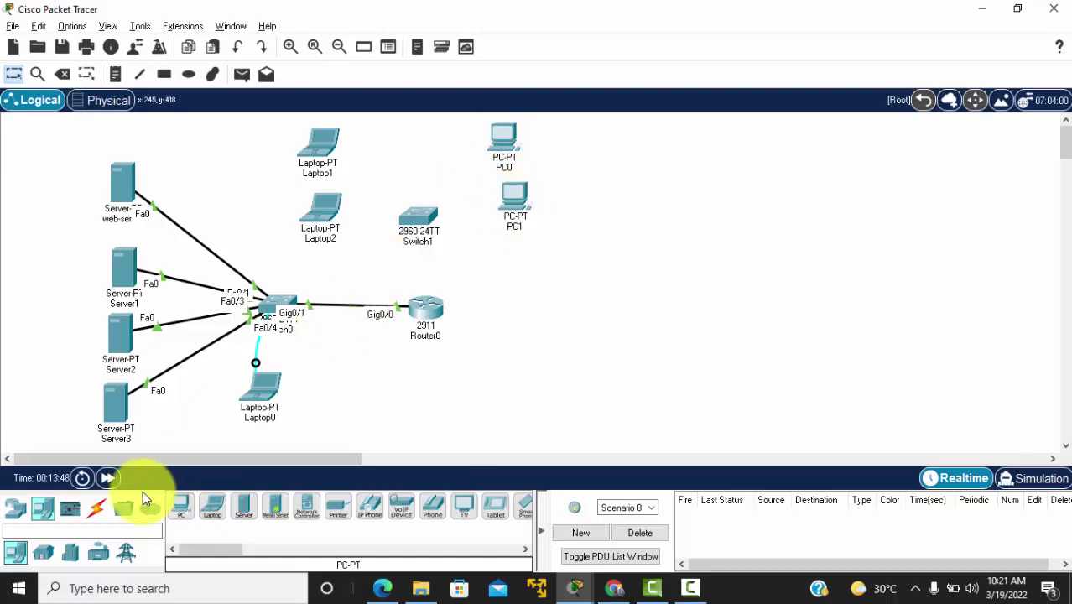
{"action": "left_click", "coordinate": [96, 509]}
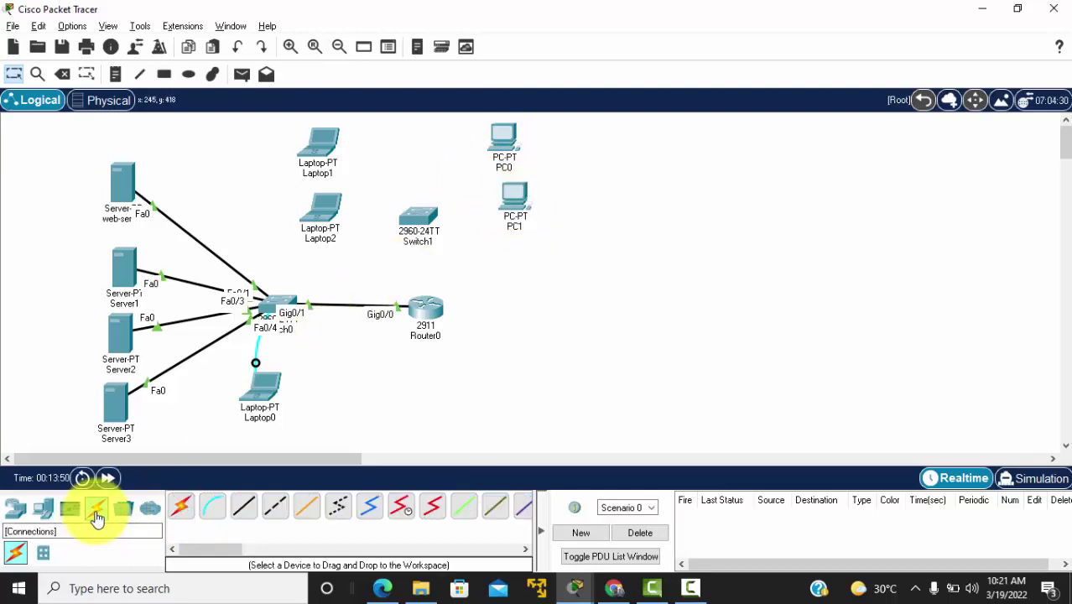
Step: Link Switch1's GigabitEthernet0/1 to Router0's GigabitEthernet0/1 with a copper straight-through cable
{"action": "left_click", "coordinate": [243, 505]}
{"action": "left_click", "coordinate": [426, 220]}
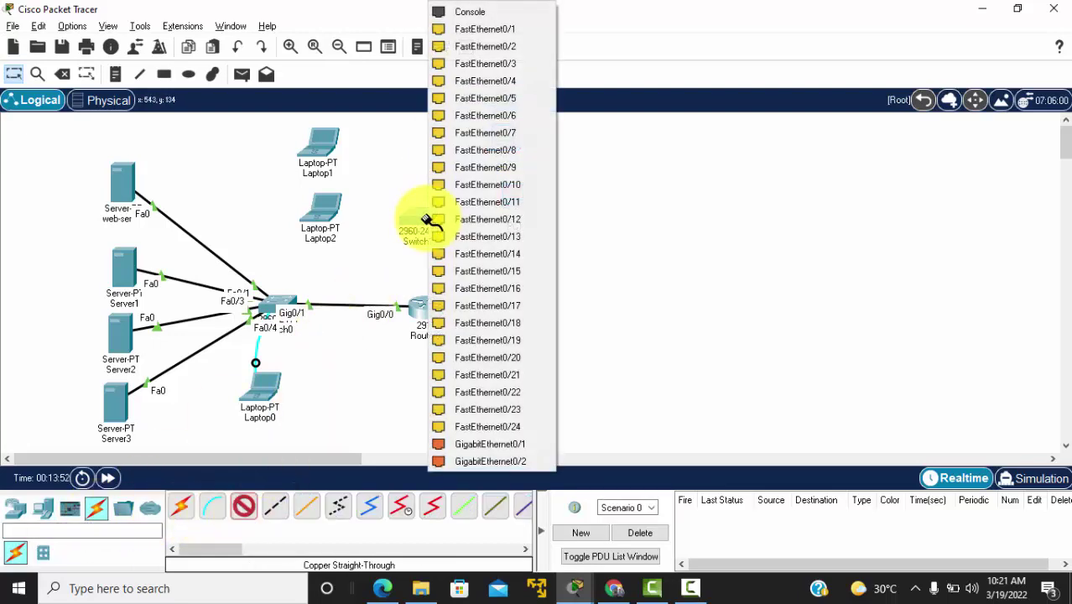
{"action": "left_click", "coordinate": [466, 443]}
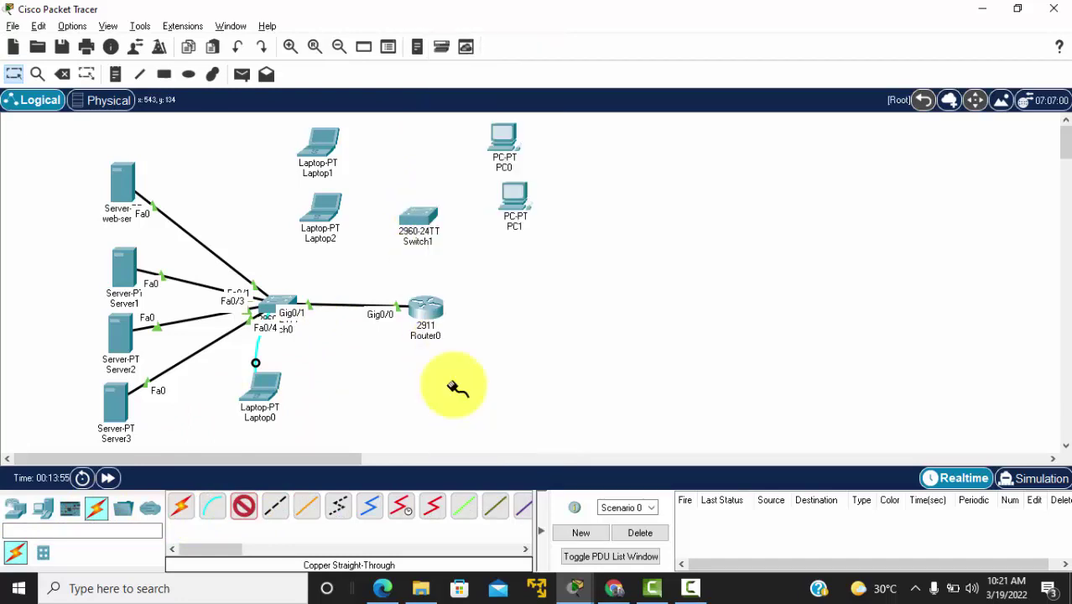
{"action": "left_click", "coordinate": [430, 310]}
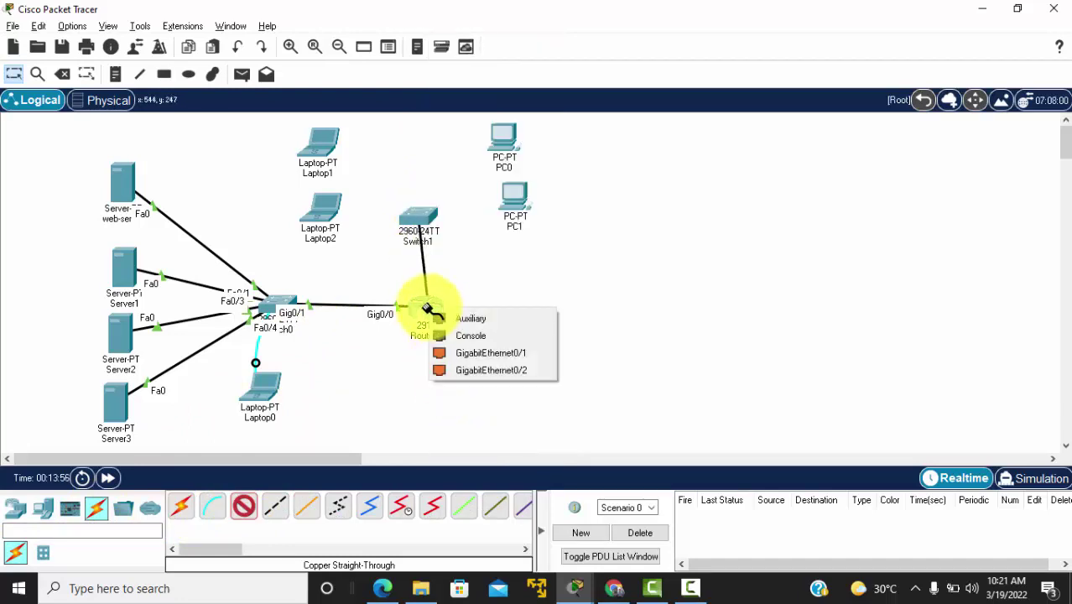
{"action": "left_click", "coordinate": [445, 353]}
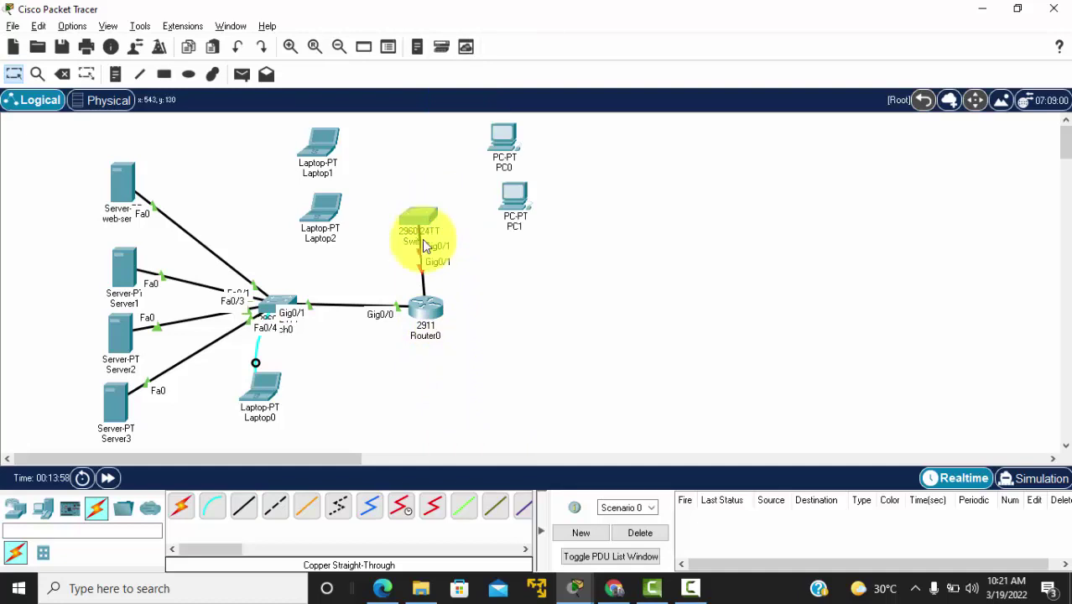
Step: Auto-cable Laptop2, Laptop1, PC0 and PC1 to Switch1 on Fa0/1–Fa0/4
{"action": "left_click", "coordinate": [188, 509]}
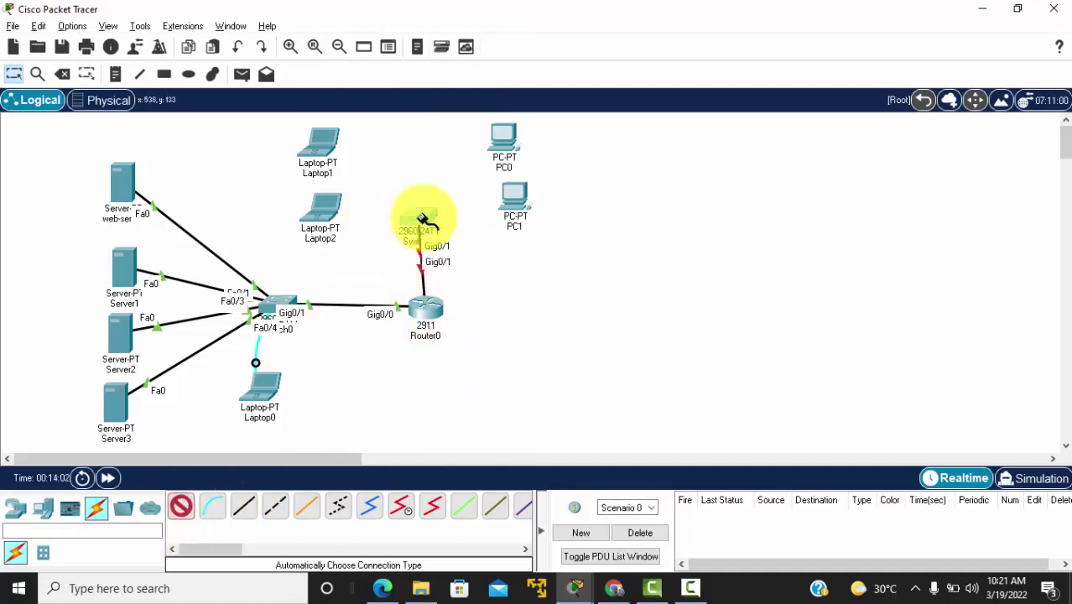
{"action": "left_click", "coordinate": [329, 210]}
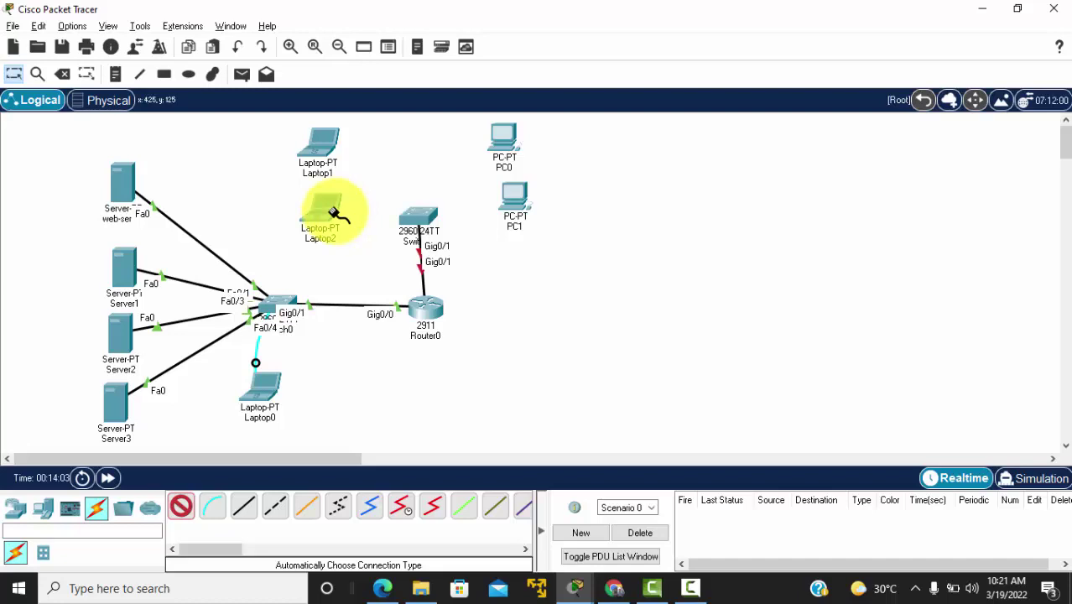
{"action": "left_click", "coordinate": [417, 218]}
{"action": "left_click", "coordinate": [424, 217]}
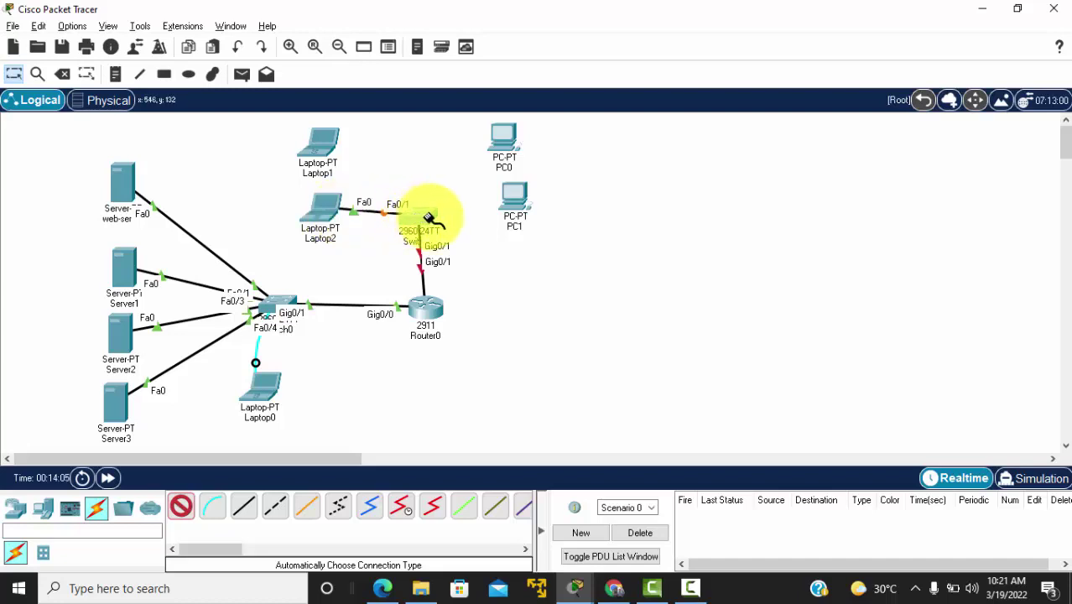
{"action": "left_click", "coordinate": [328, 138]}
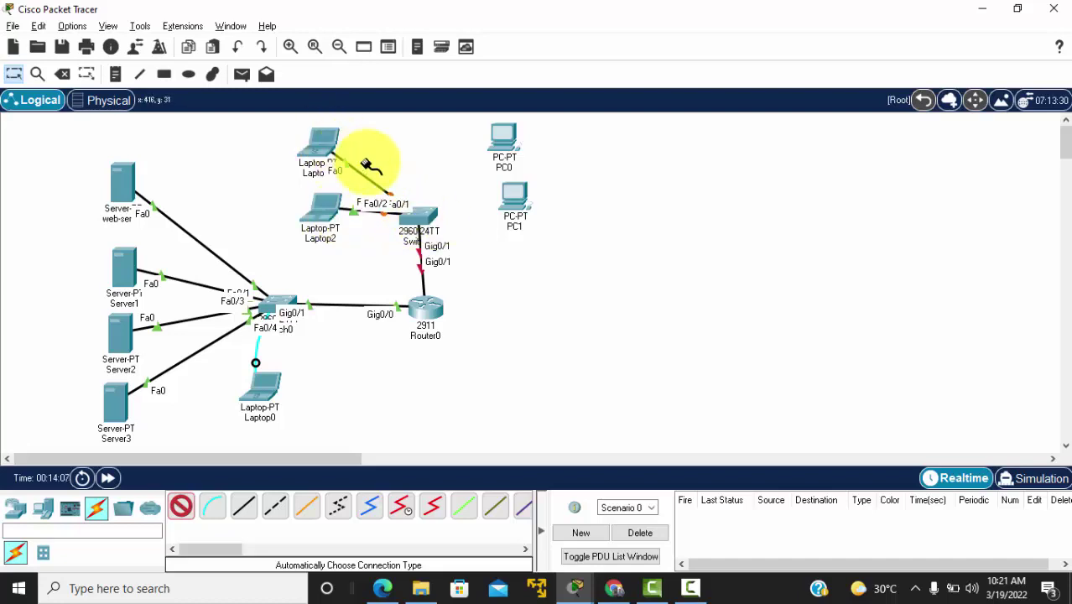
{"action": "left_click", "coordinate": [428, 220]}
{"action": "left_click", "coordinate": [510, 145]}
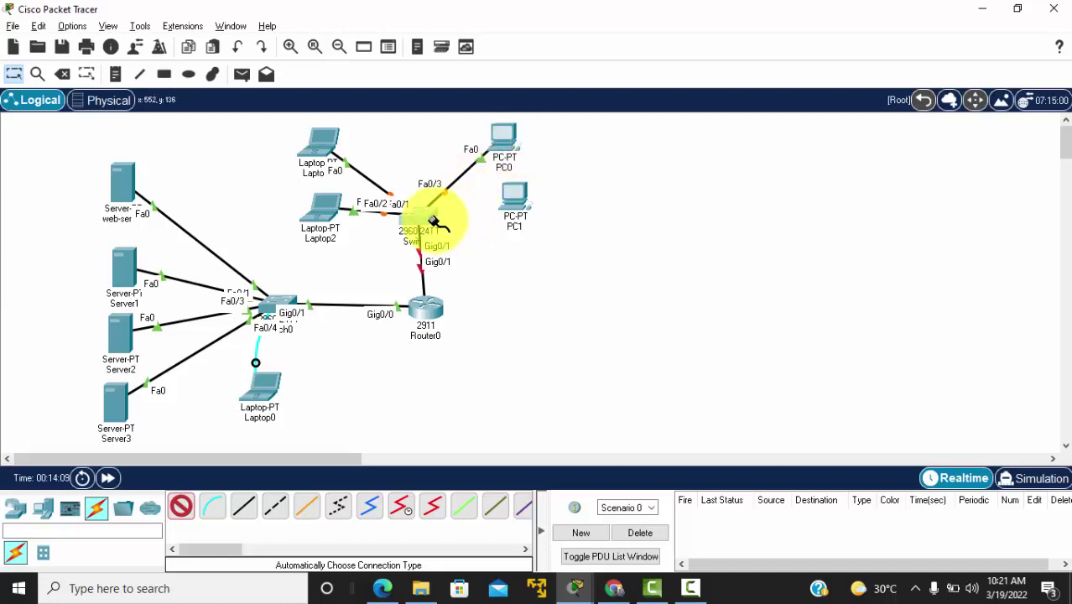
{"action": "left_click", "coordinate": [510, 205]}
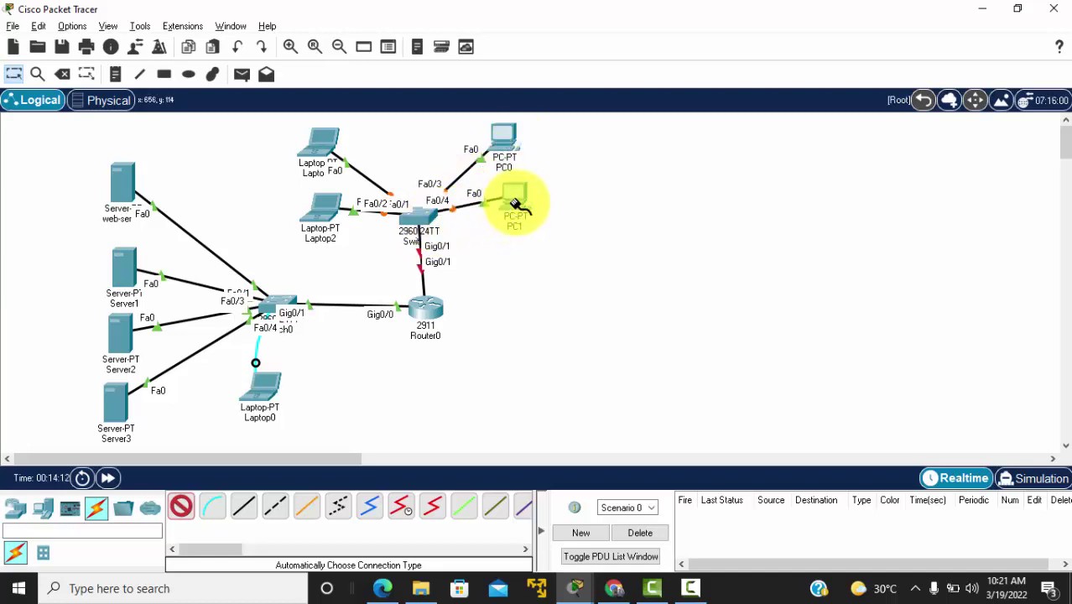
{"action": "left_click", "coordinate": [424, 225]}
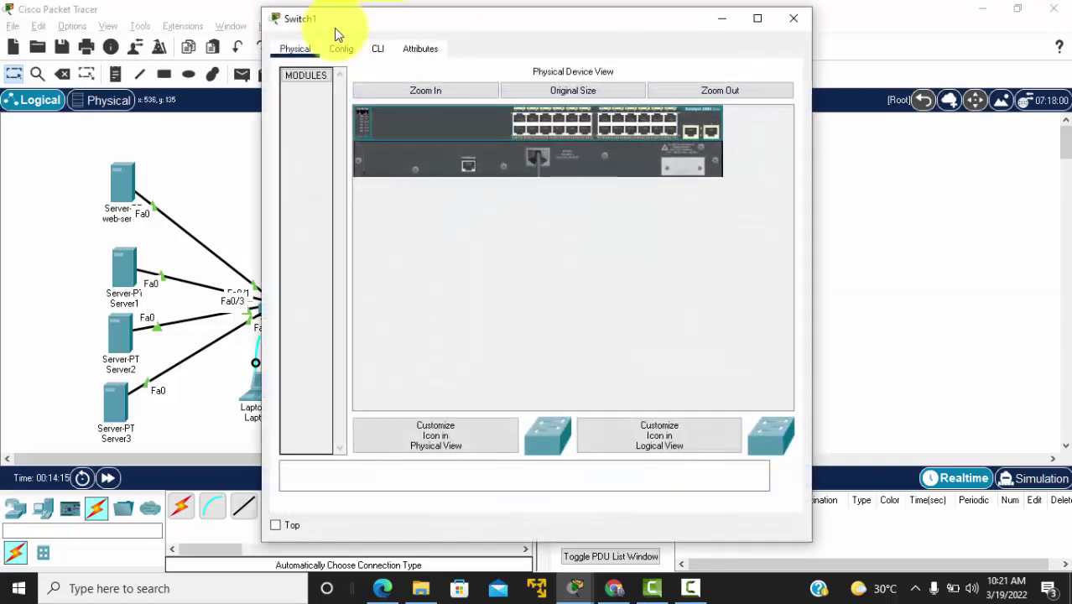
Step: In Switch1's CLI, enter global configuration and set the hostname to Darsal-SW2
{"action": "left_click_drag", "start_coordinate": [334, 34], "coordinate": [618, 61]}
{"action": "left_click", "coordinate": [661, 75]}
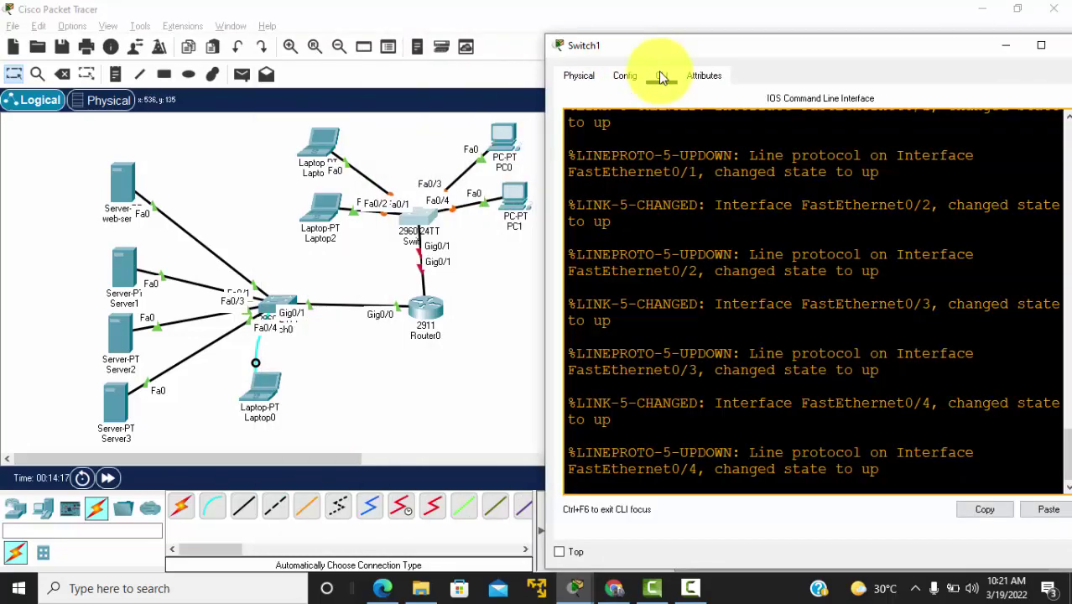
{"action": "key", "text": "Return"}
{"action": "key", "text": "Return"}
{"action": "key", "text": "Return"}
{"action": "key", "text": "Return"}
{"action": "type", "text": "e"}
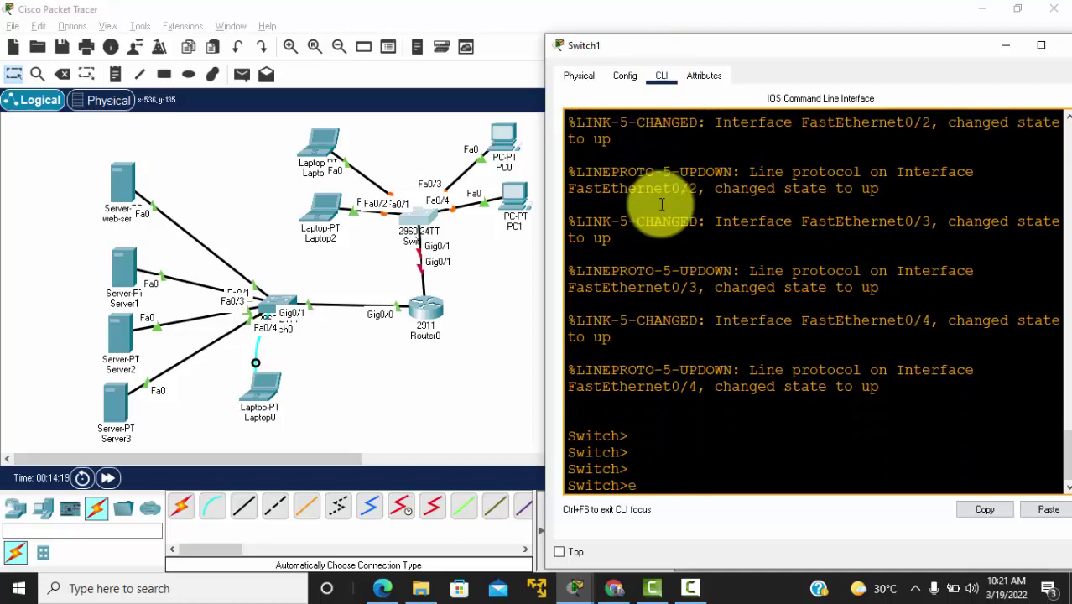
{"action": "type", "text": "n"}
{"action": "key", "text": "Return"}
{"action": "type", "text": "conf t"}
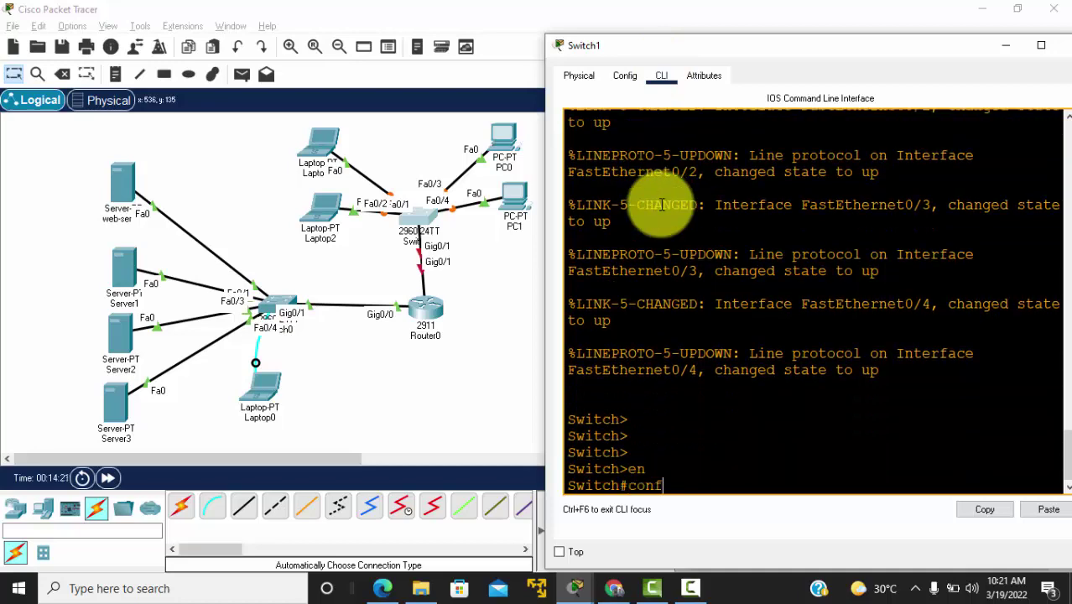
{"action": "key", "text": "Return"}
{"action": "type", "text": "hostname"}
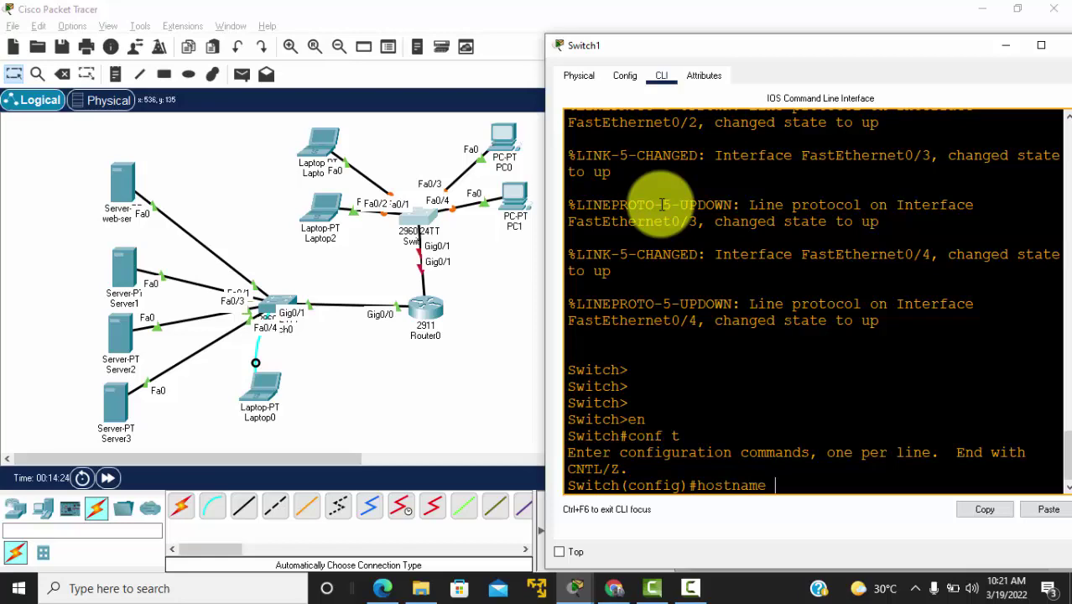
{"action": "key", "text": "alt+Tab"}
{"action": "left_click", "coordinate": [653, 210]}
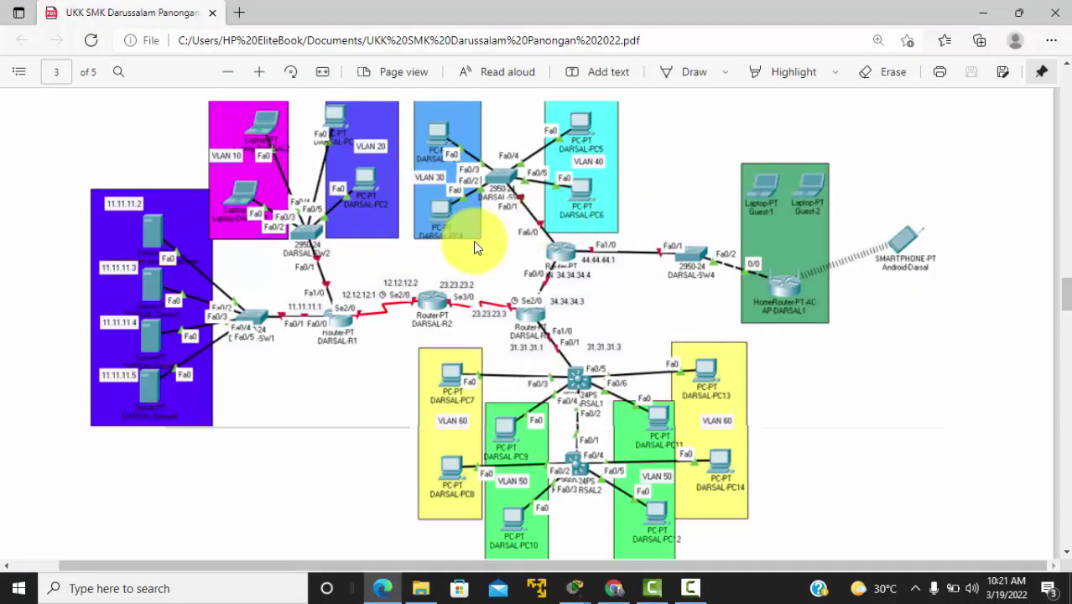
{"action": "key", "text": "alt+Tab"}
{"action": "type", "text": "D"}
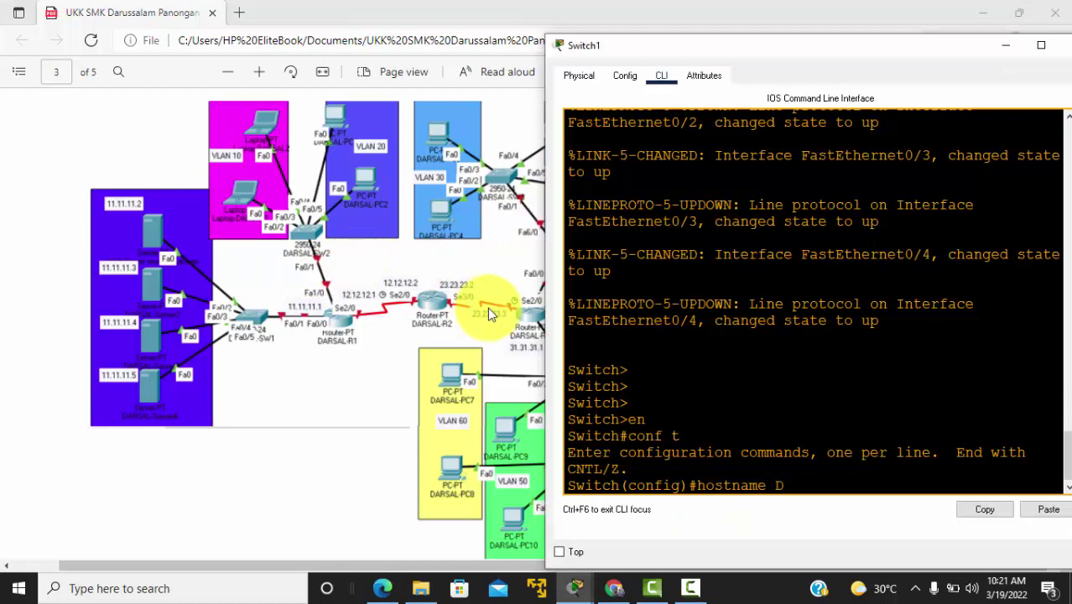
{"action": "type", "text": "arsal-SW2"}
{"action": "key", "text": "Return"}
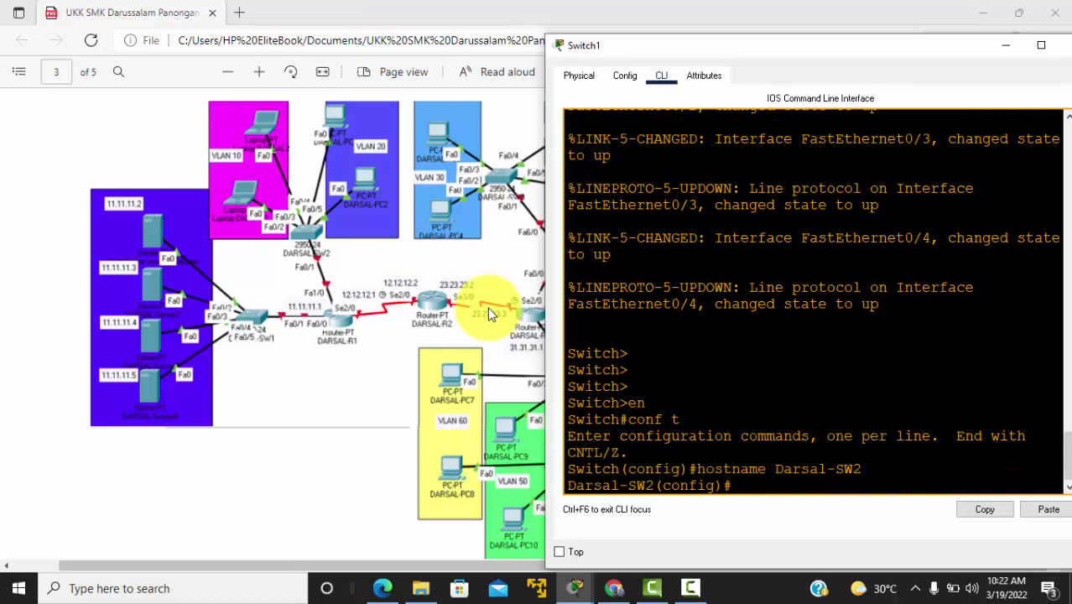
Step: Set an enable secret and turn on service password-encryption
{"action": "type", "text": "neb"}
{"action": "key", "text": "BackSpace"}
{"action": "key", "text": "BackSpace"}
{"action": "type", "text": "enable secret admin"}
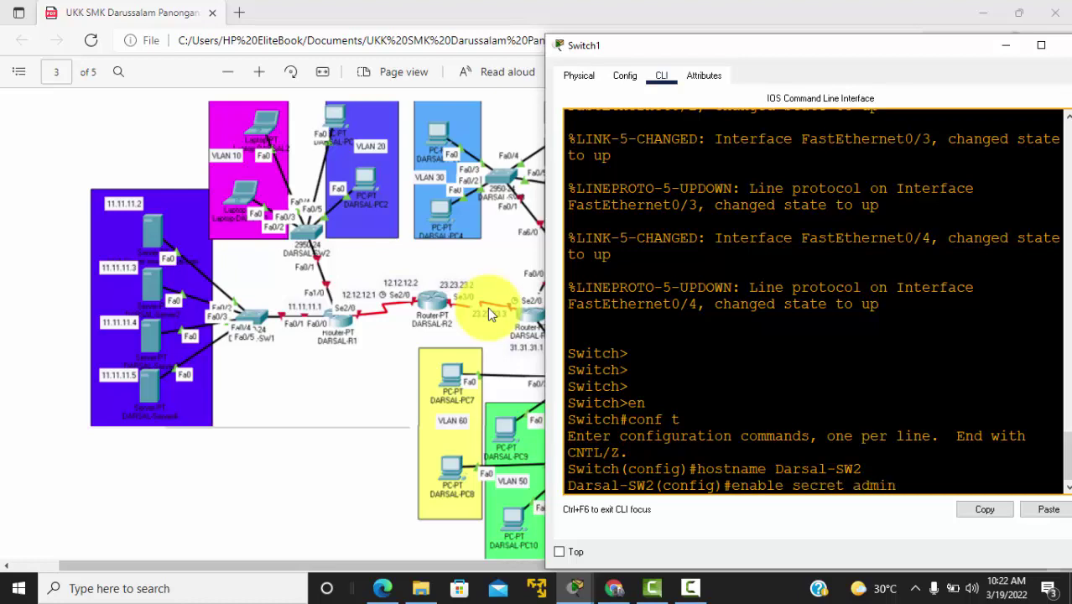
{"action": "key", "text": "Return"}
{"action": "type", "text": "serv"}
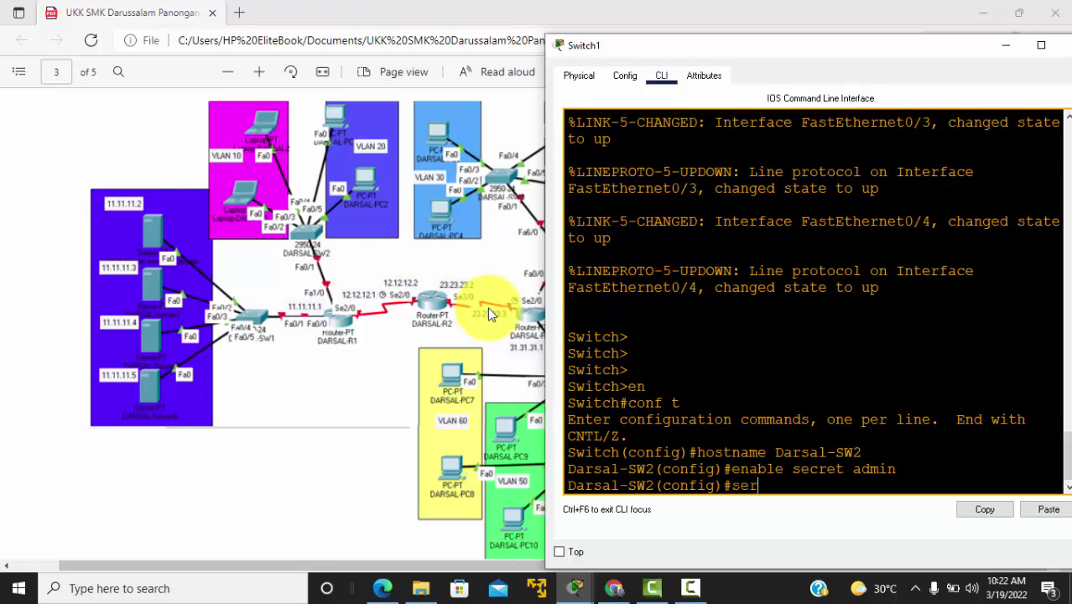
{"action": "key", "text": "Tab"}
{"action": "type", "text": "pas"}
{"action": "key", "text": "Tab"}
{"action": "key", "text": "Return"}
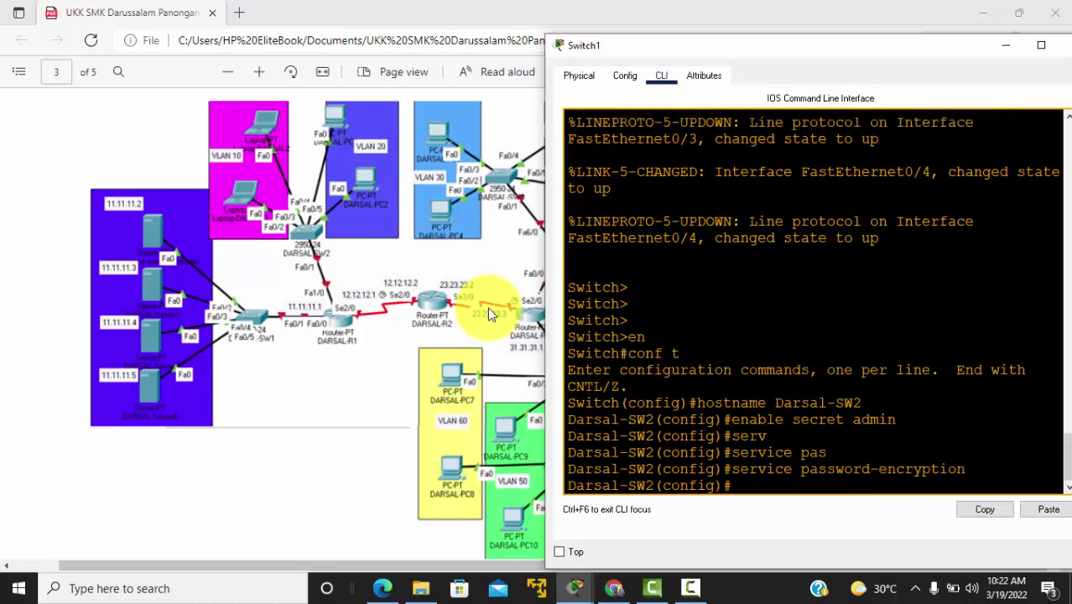
Step: Protect line console 0 with a password and require login, then exit the line
{"action": "type", "text": "line console 0"}
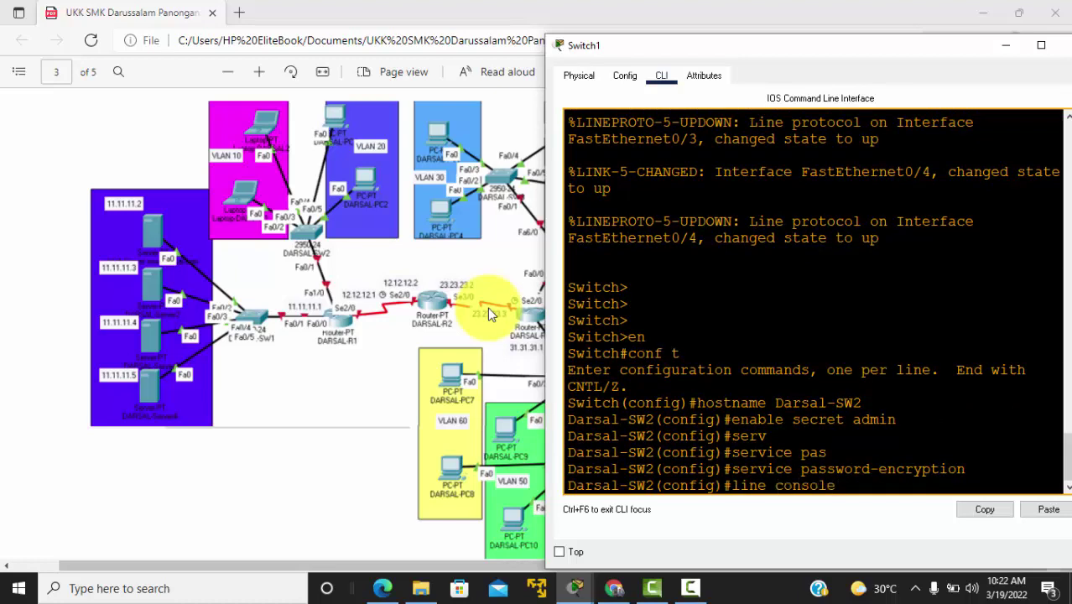
{"action": "key", "text": "Return"}
{"action": "type", "text": "pass"}
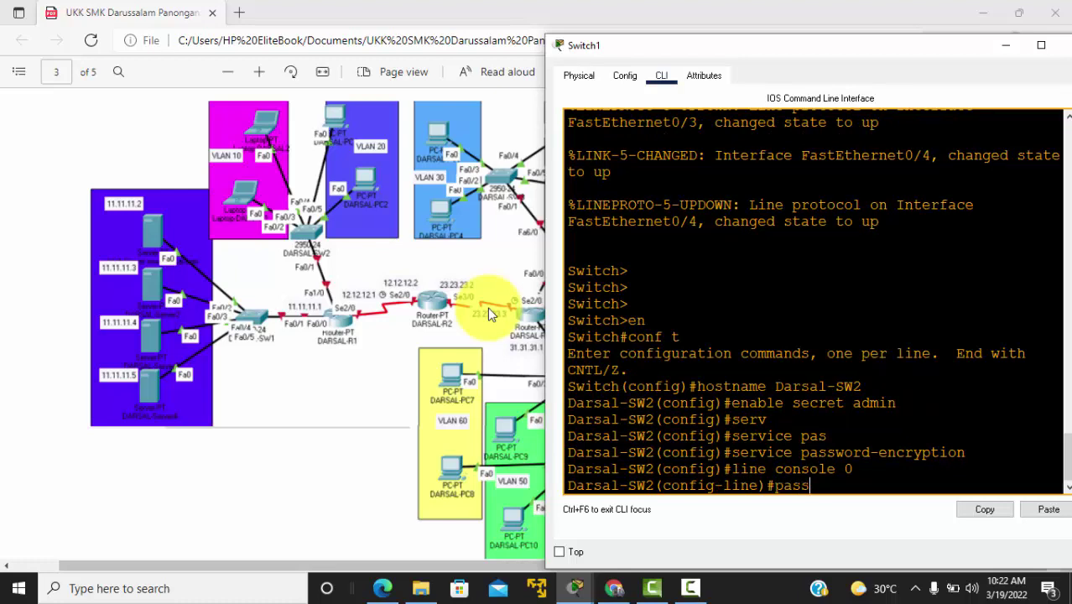
{"action": "type", "text": " admin"}
{"action": "key", "text": "Return"}
{"action": "type", "text": "login"}
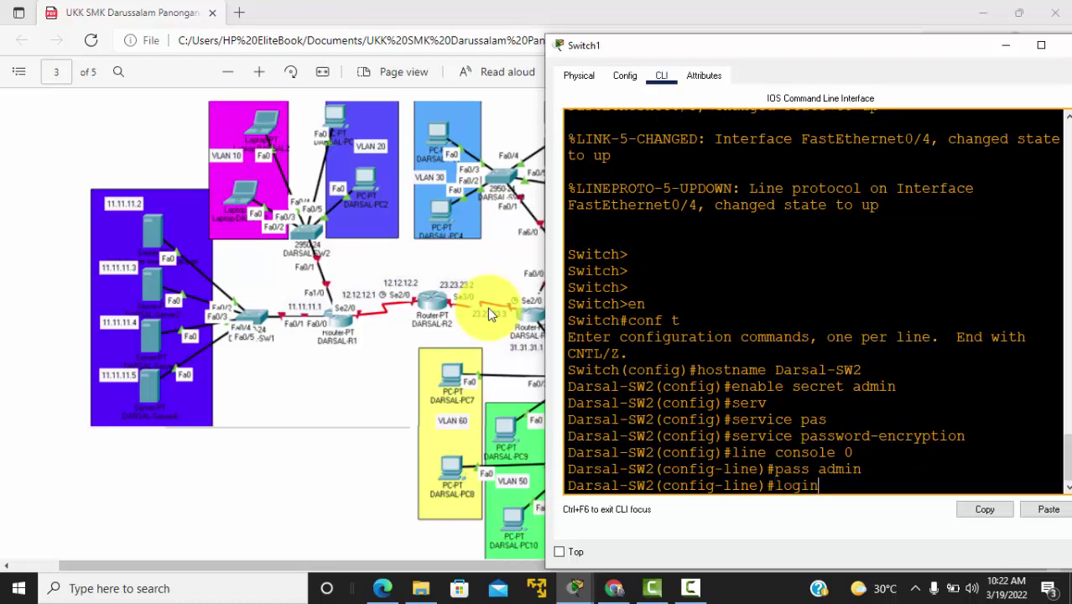
{"action": "key", "text": "Return"}
{"action": "key", "text": "Return"}
{"action": "key", "text": "Return"}
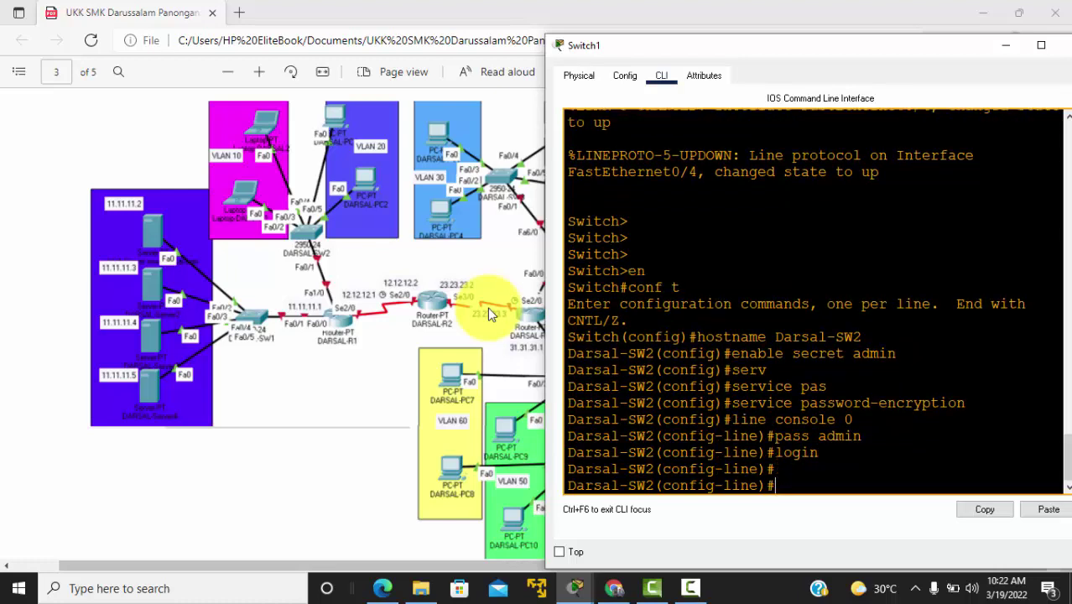
{"action": "type", "text": "ex"}
{"action": "key", "text": "Return"}
{"action": "key", "text": "Return"}
{"action": "type", "text": "exit"}
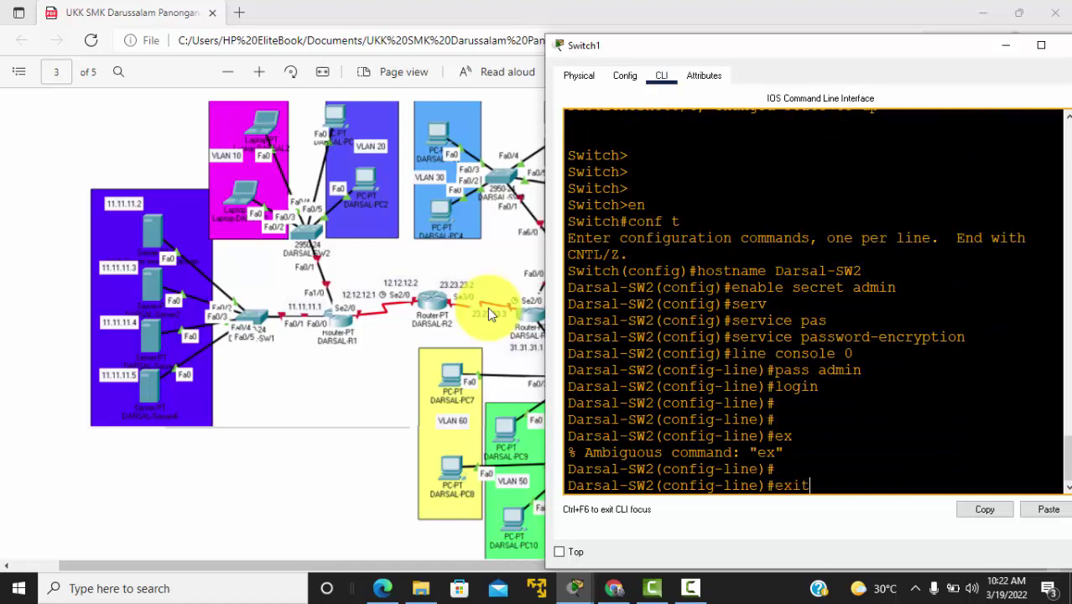
{"action": "key", "text": "Return"}
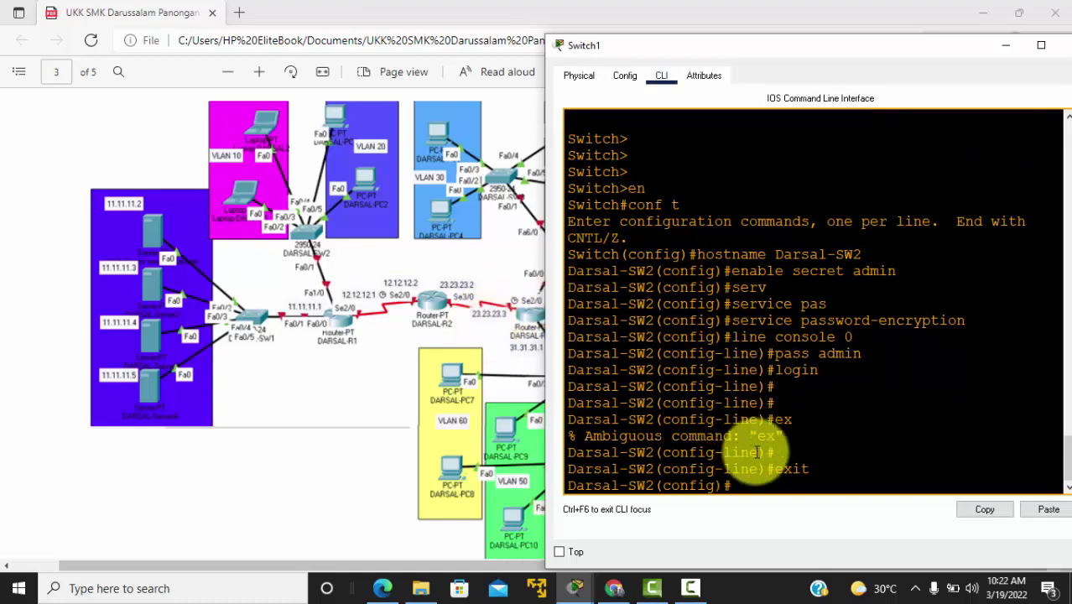
Step: Set Darsal-SW2's clock to 10:22:00 19 Mar 2022
{"action": "type", "text": "exit"}
{"action": "key", "text": "Return"}
{"action": "key", "text": "Return"}
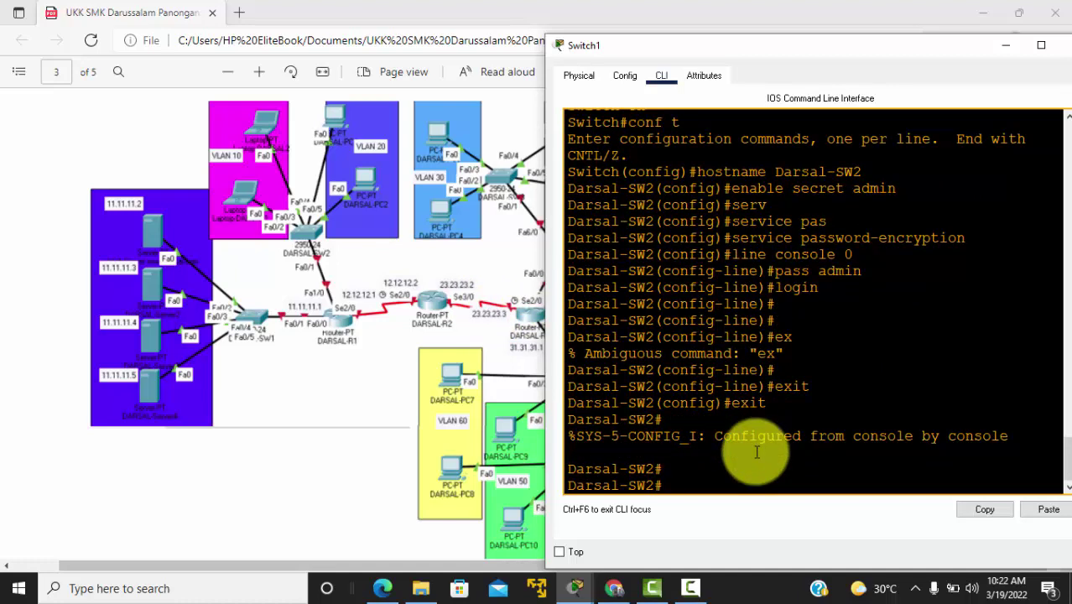
{"action": "type", "text": "clo"}
{"action": "key", "text": "Tab"}
{"action": "type", "text": "s"}
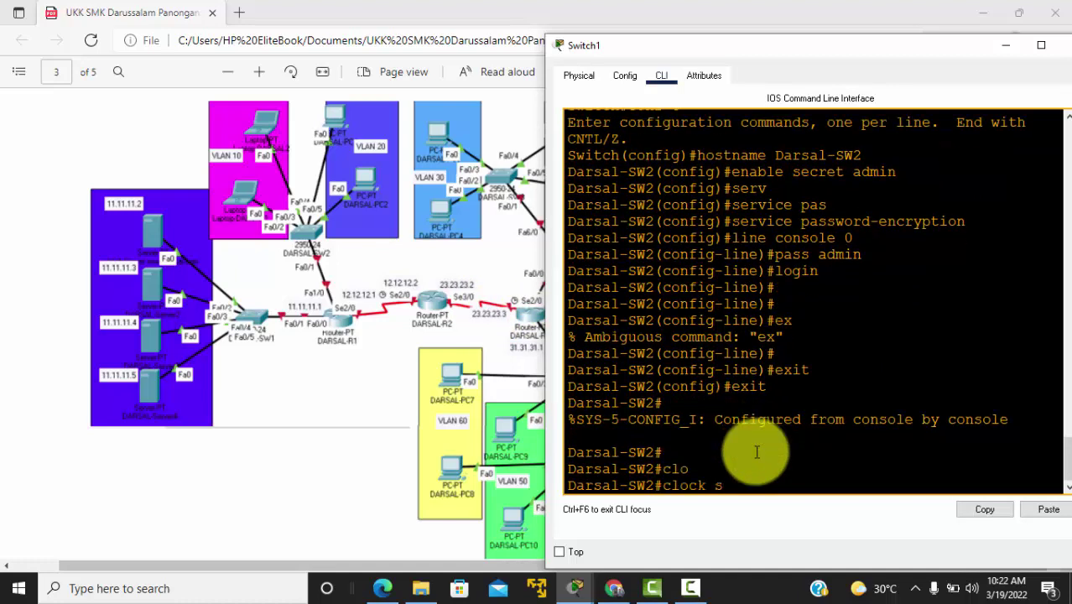
{"action": "type", "text": "et 10:22:00 19 Mar 2022"}
{"action": "key", "text": "Return"}
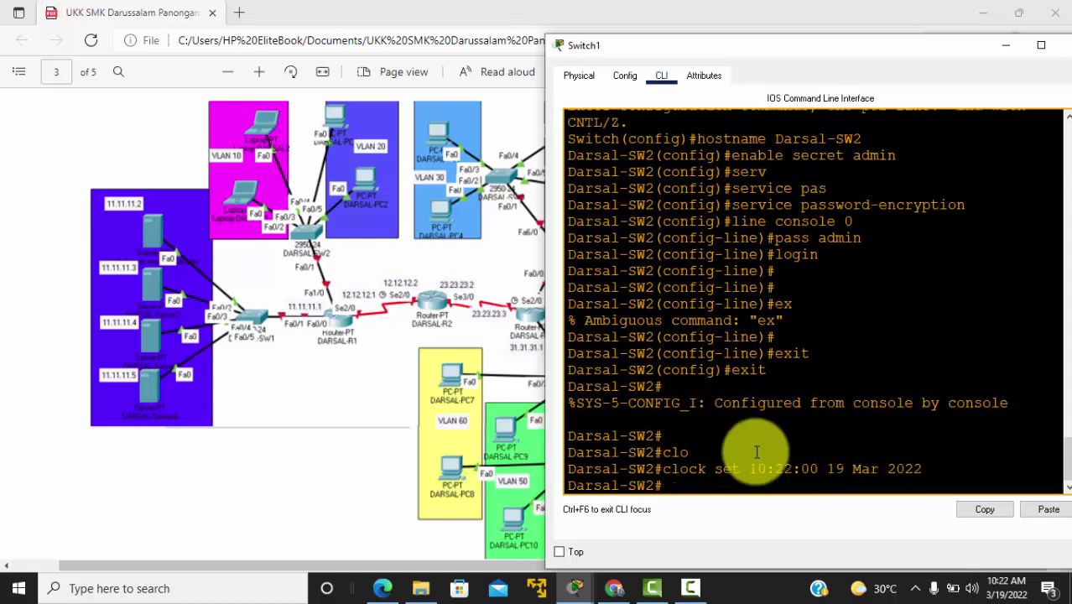
Step: Save the switch's running configuration with write
{"action": "type", "text": "wir"}
{"action": "key", "text": "BackSpace"}
{"action": "key", "text": "BackSpace"}
{"action": "key", "text": "Return"}
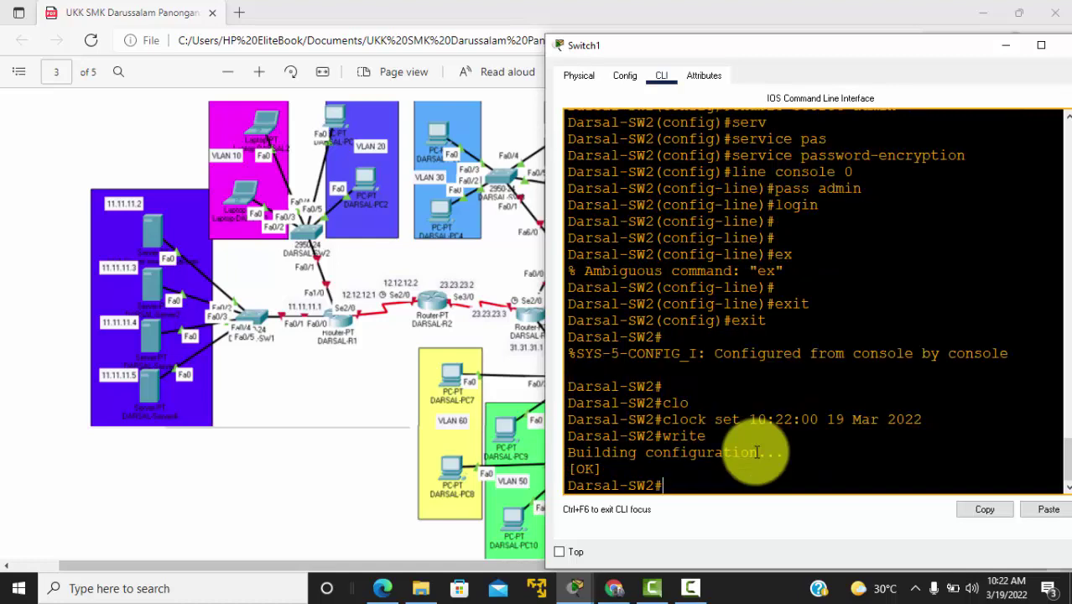
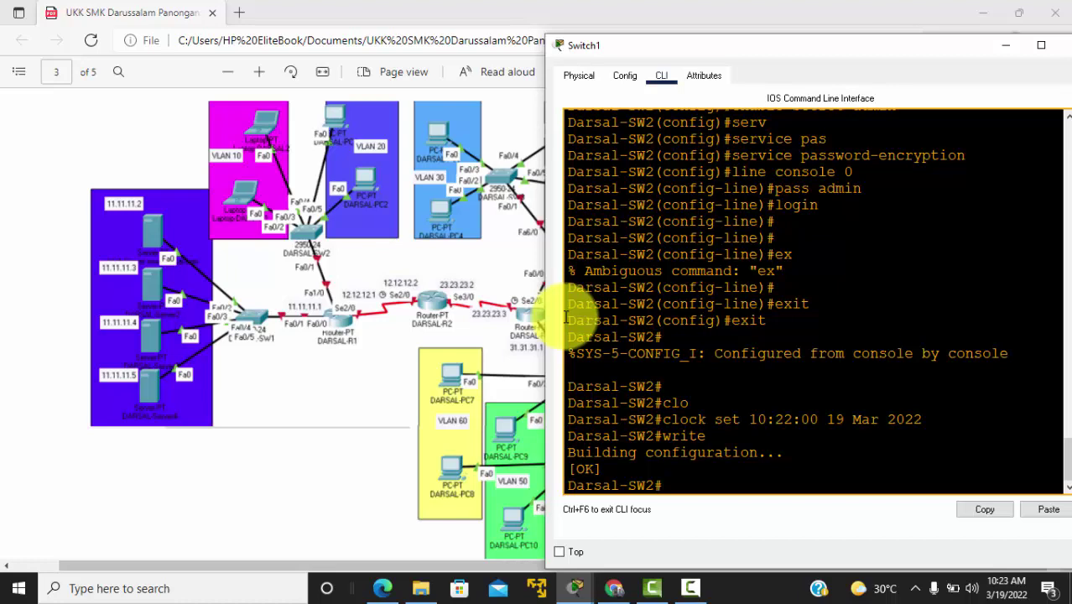
Step: Enter global configuration and create VLAN 10 named VLAN10 on Darsal-SW2
{"action": "type", "text": "conf t"}
{"action": "key", "text": "Return"}
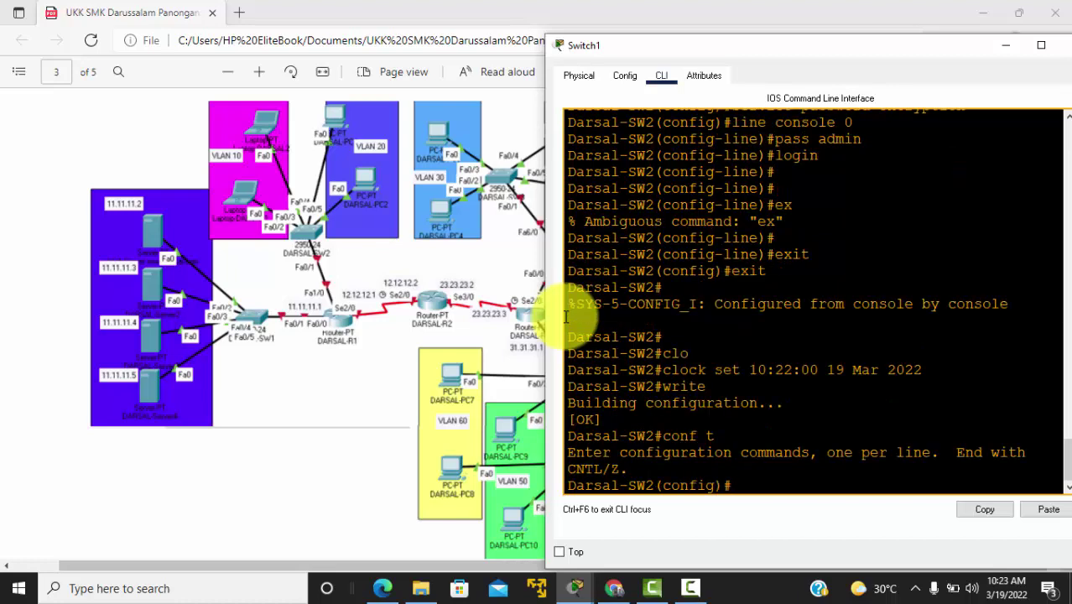
{"action": "type", "text": "vlan 10"}
{"action": "key", "text": "Return"}
{"action": "type", "text": "name VLAN10"}
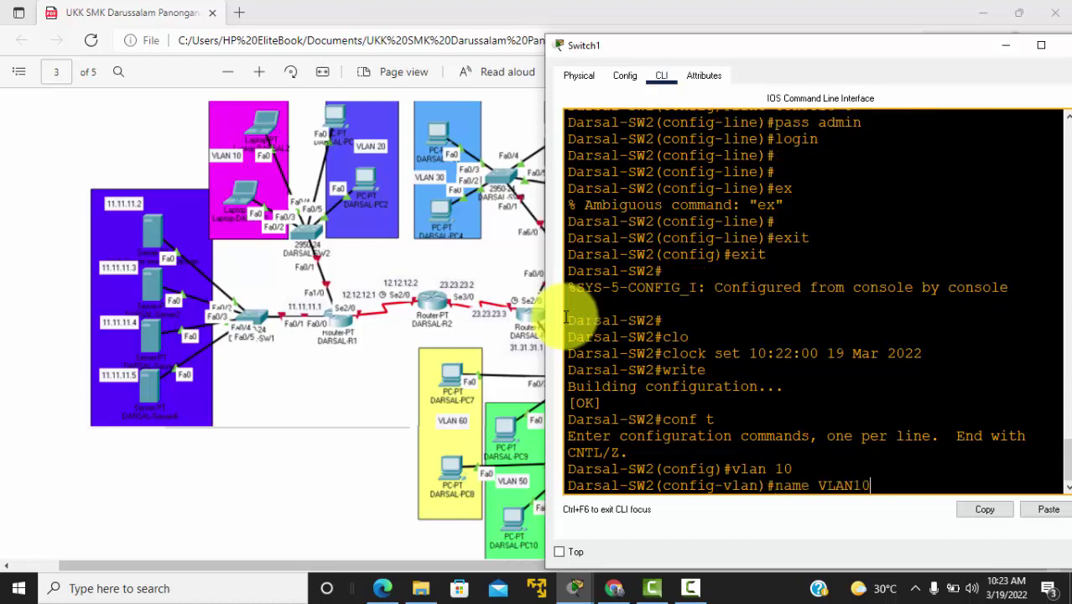
{"action": "key", "text": "Return"}
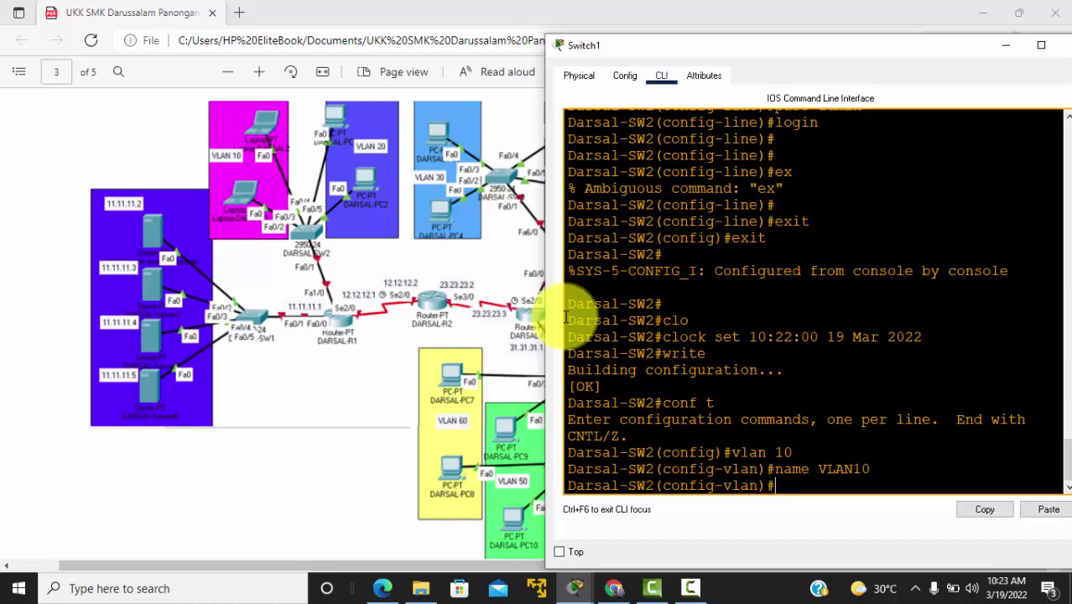
{"action": "key", "text": "Return"}
Step: Create VLAN 20 named VLAN20 on the switch
{"action": "type", "text": "vlan "}
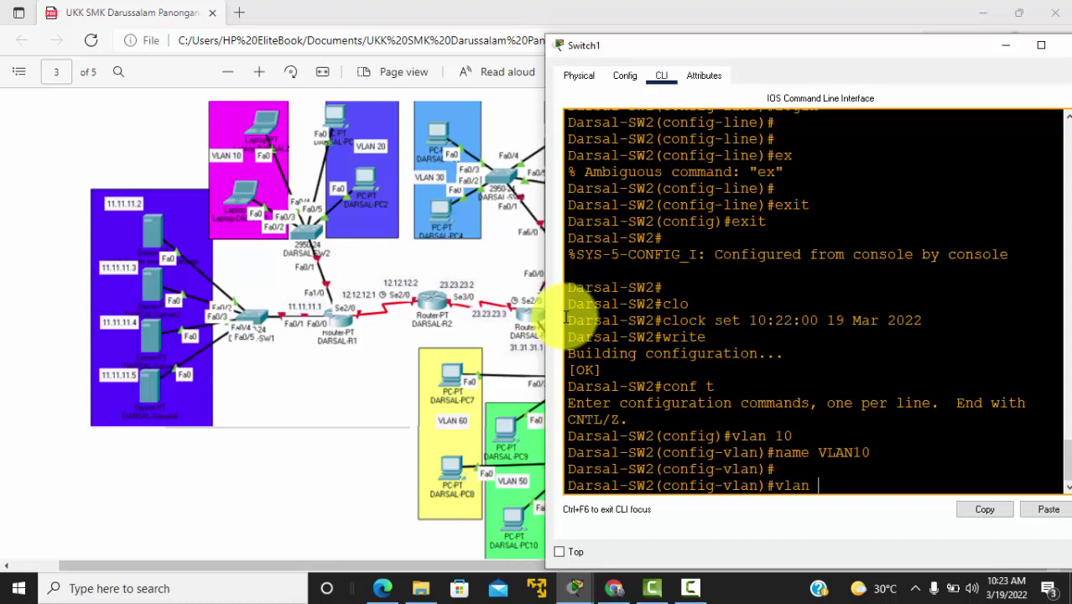
{"action": "type", "text": "20"}
{"action": "key", "text": "Return"}
{"action": "type", "text": "name"}
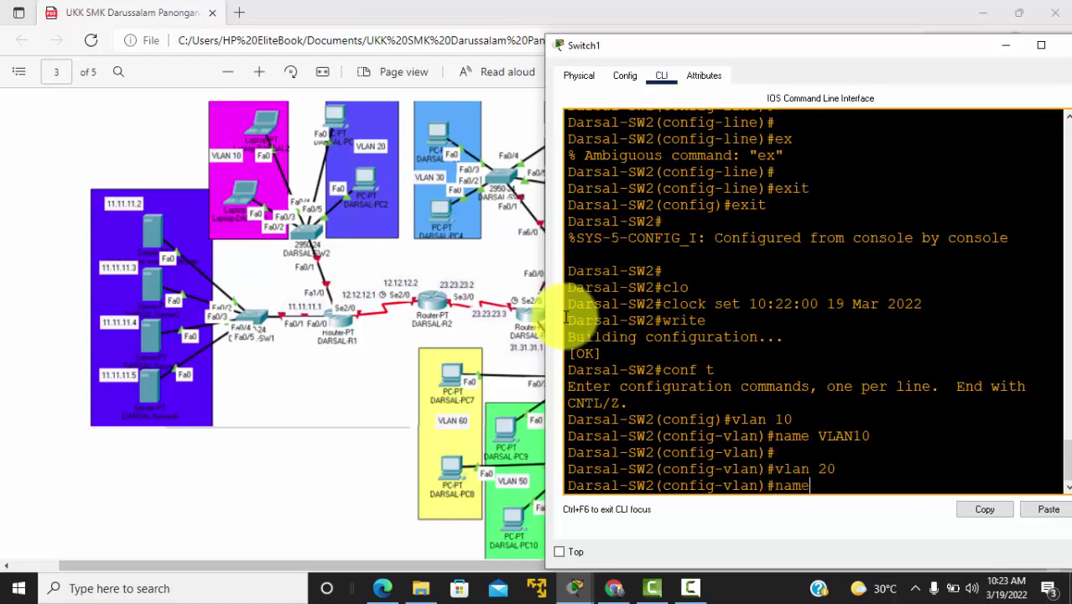
{"action": "type", "text": " VLAN20"}
{"action": "key", "text": "Return"}
{"action": "key", "text": "Return"}
{"action": "key", "text": "alt+Tab"}
{"action": "key", "text": "Tab"}
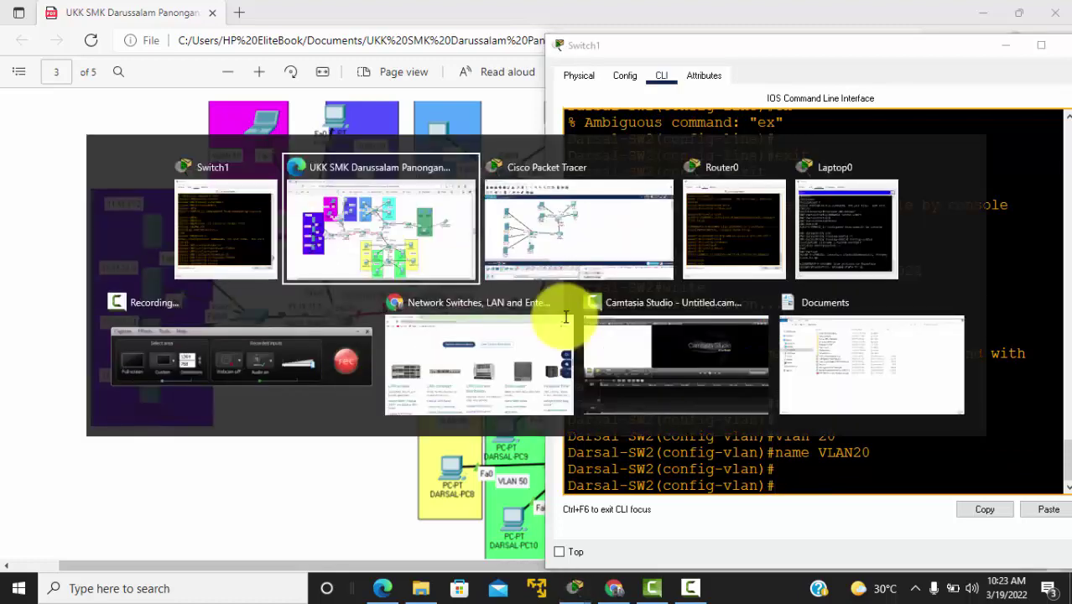
{"action": "key", "text": "alt+Tab"}
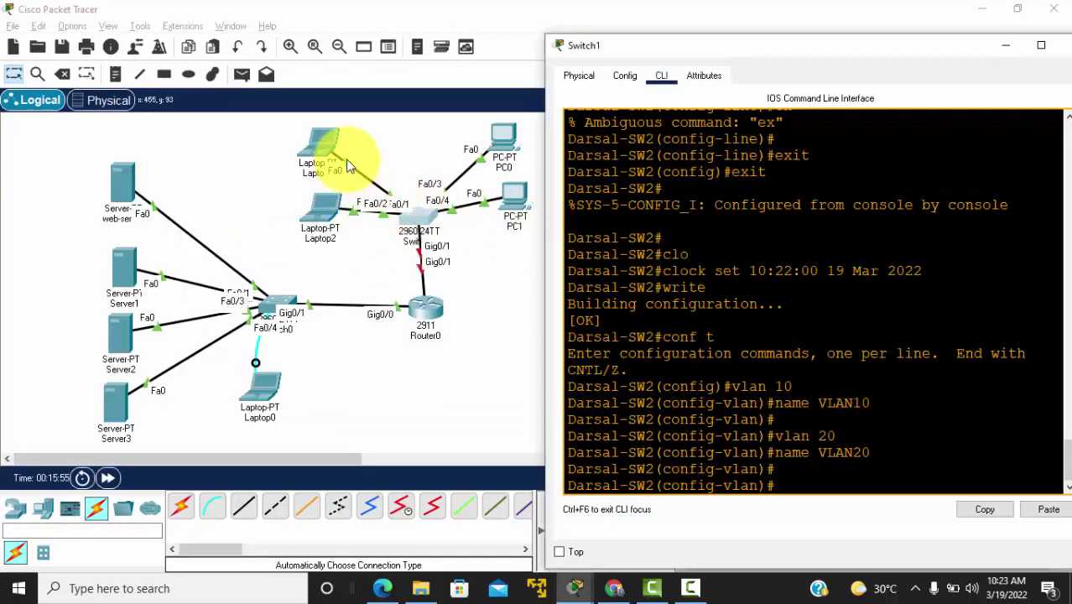
Step: Drag the laptops so Laptop2 sits lower, just left of the 2960 switch, then return to the switch CLI
{"action": "left_click", "coordinate": [311, 156]}
{"action": "left_click_drag", "start_coordinate": [350, 141], "coordinate": [346, 151]}
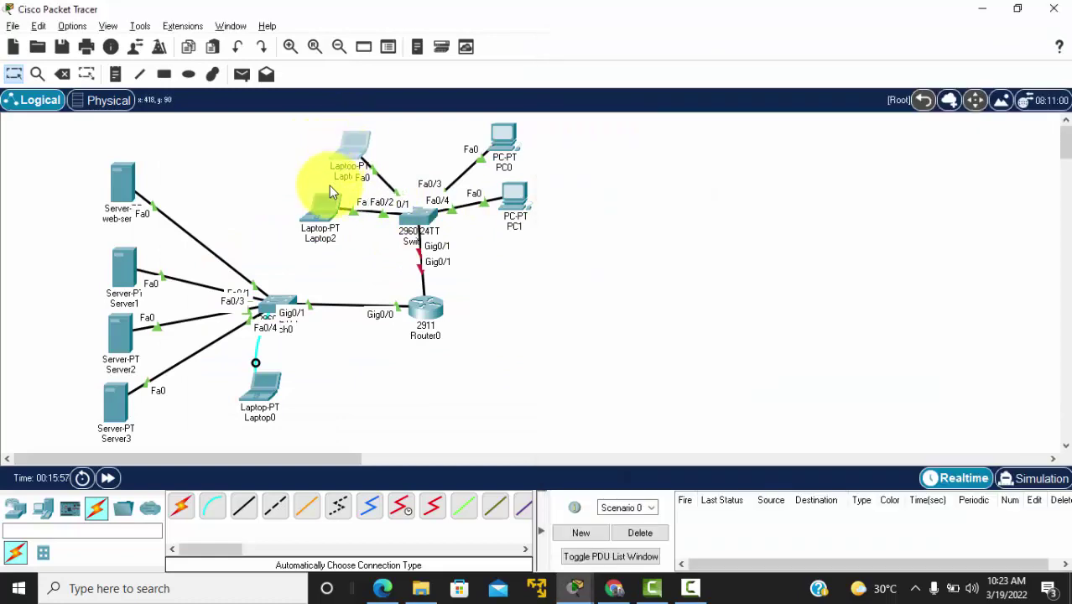
{"action": "left_click_drag", "start_coordinate": [326, 212], "coordinate": [320, 250]}
{"action": "left_click", "coordinate": [402, 231]}
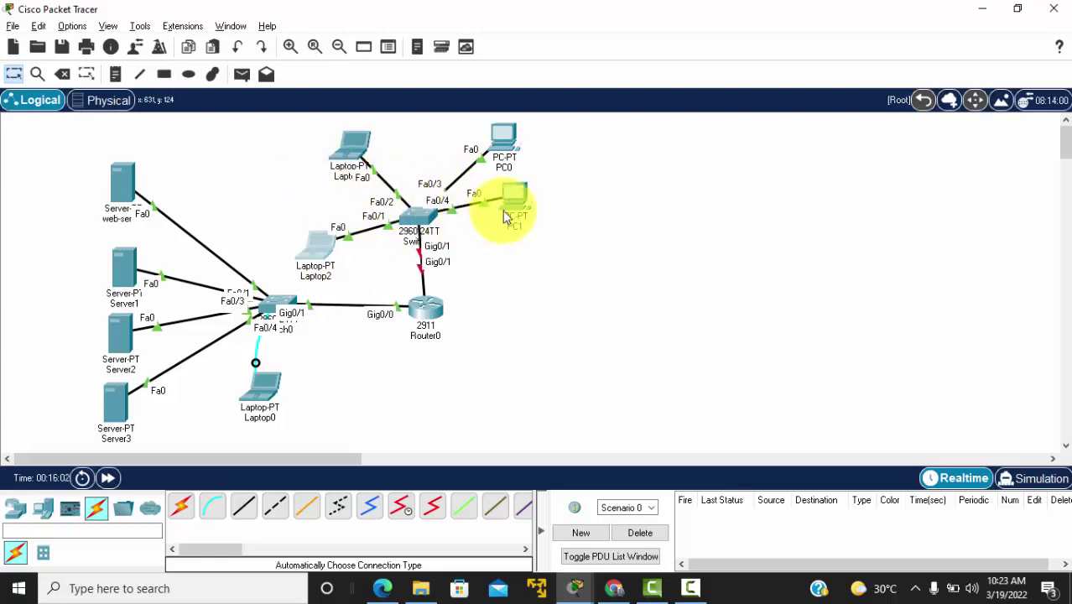
{"action": "key", "text": "alt+Tab"}
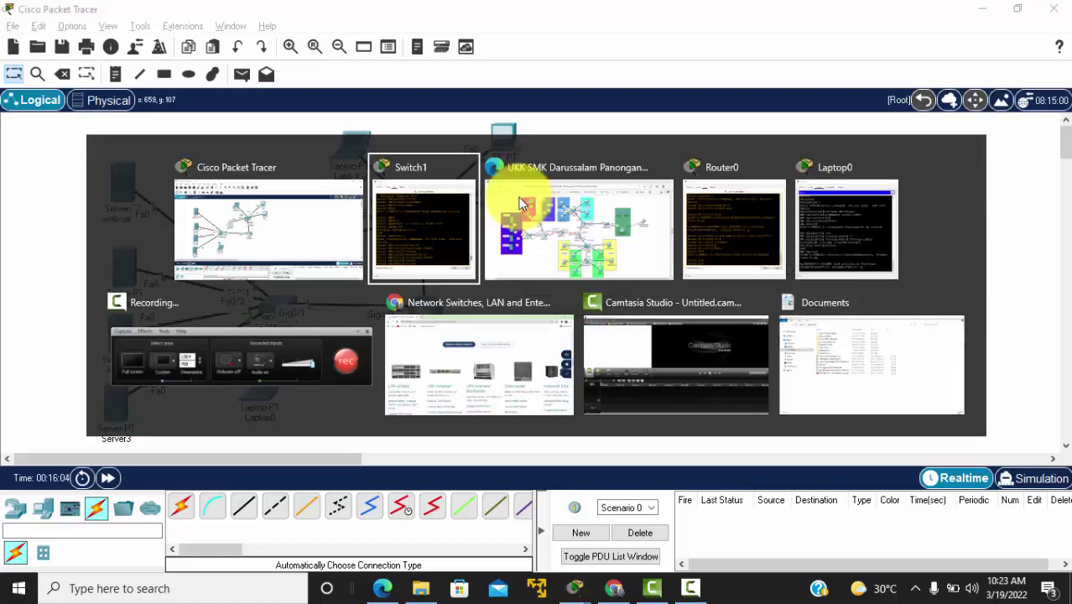
{"action": "key", "text": "Return"}
{"action": "key", "text": "Return"}
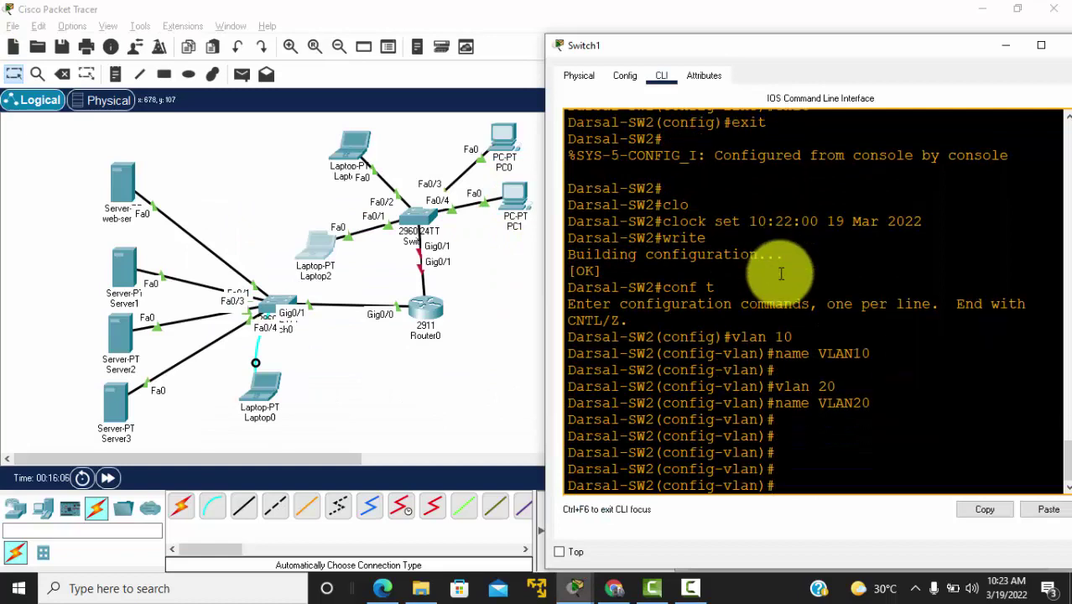
Step: Make ports Fa0/1-2 access ports in VLAN 10
{"action": "type", "text": "exit"}
{"action": "key", "text": "Return"}
{"action": "key", "text": "Return"}
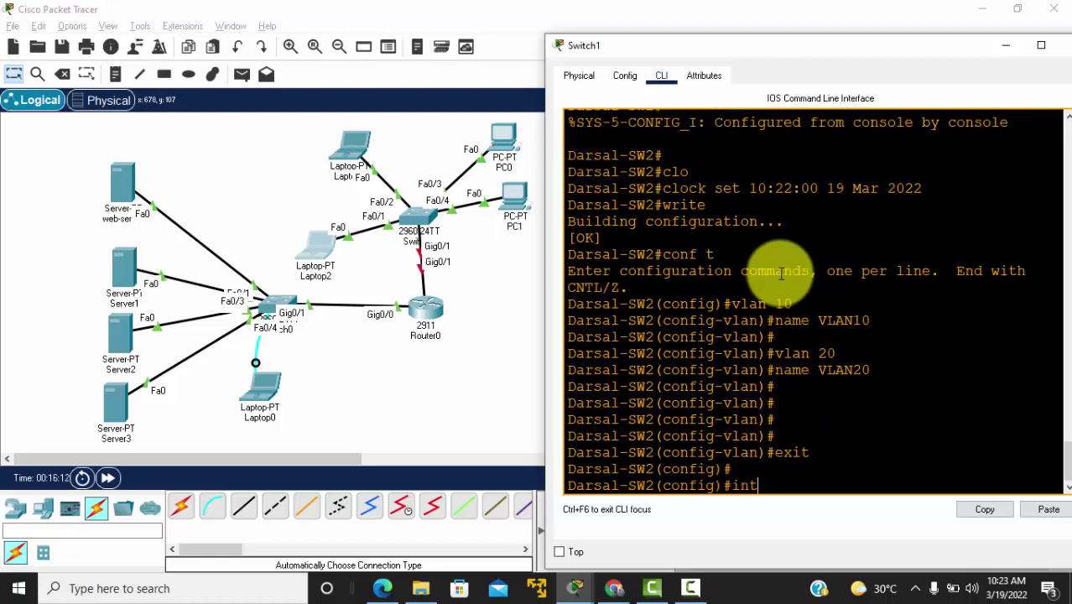
{"action": "type", "text": "int range "}
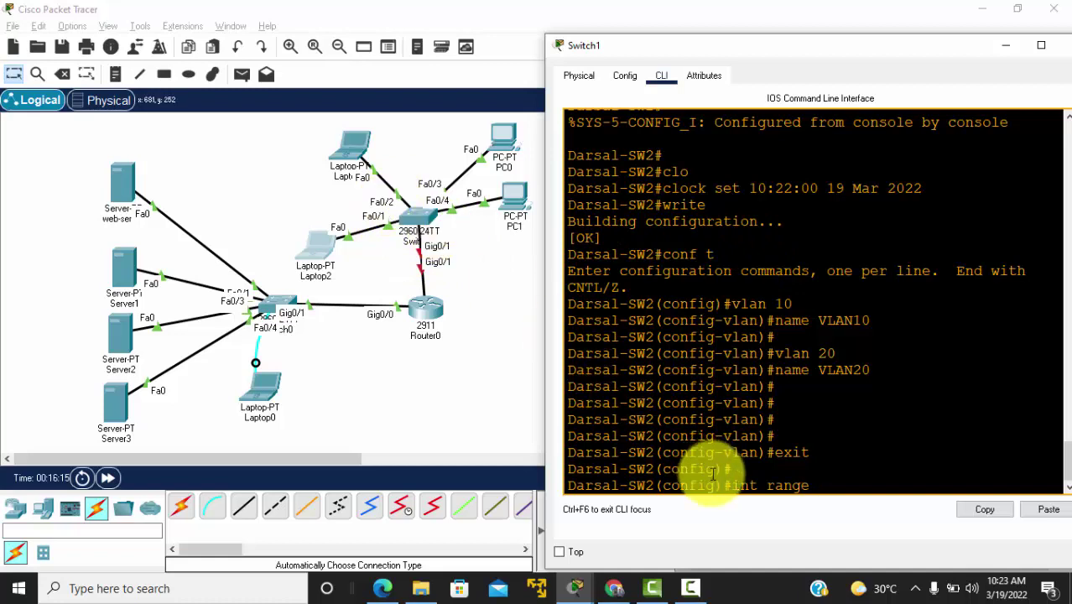
{"action": "type", "text": "fa0/1"}
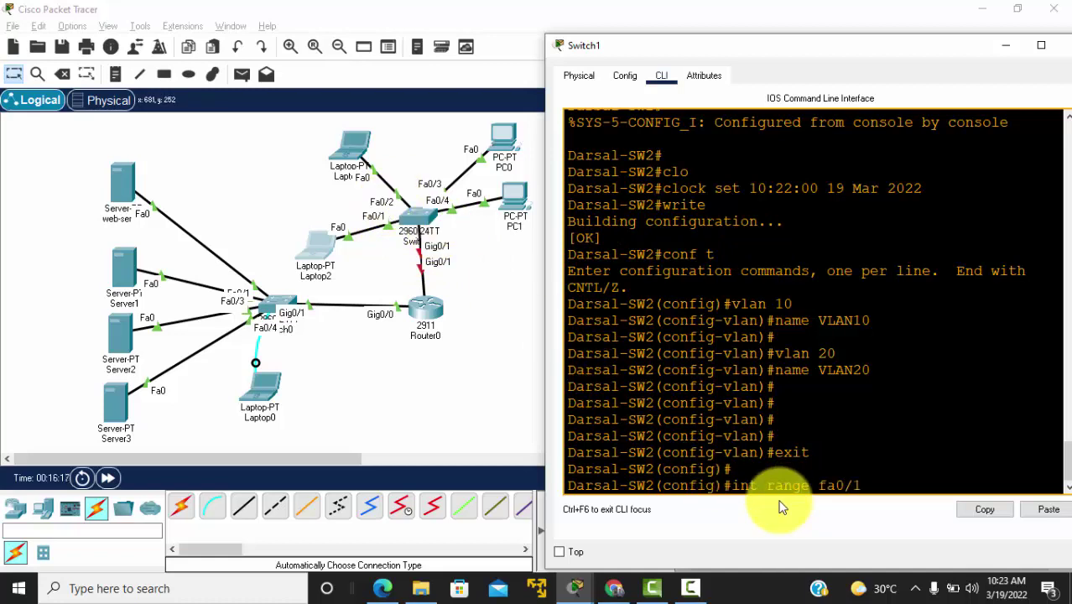
{"action": "type", "text": "-2"}
{"action": "key", "text": "Return"}
{"action": "type", "text": "sal-SW2(config-if-range)#s"}
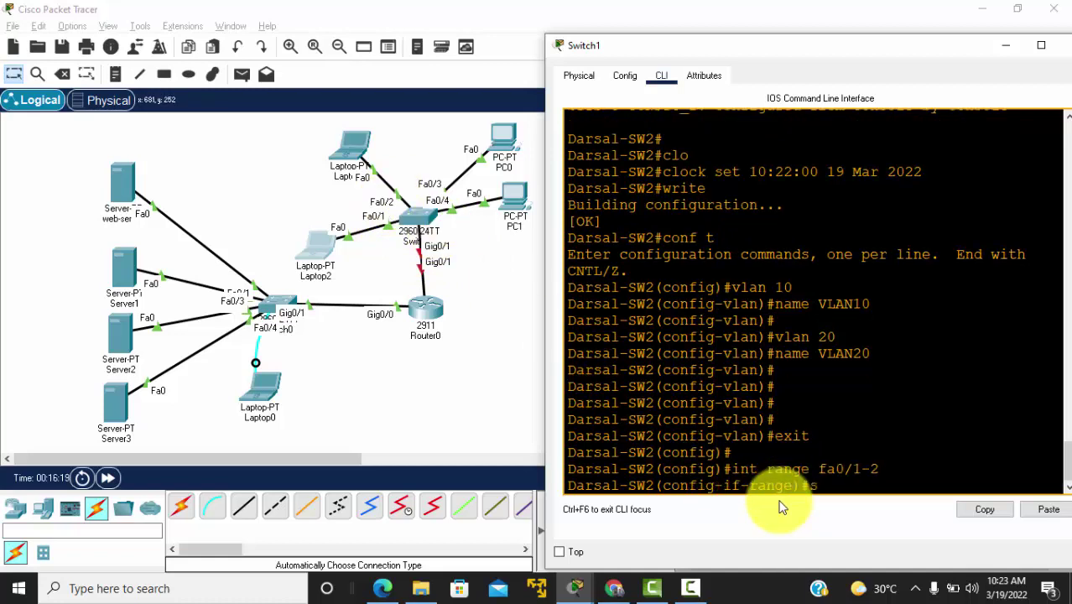
{"action": "type", "text": "w mod acc"}
{"action": "key", "text": "Return"}
{"action": "type", "text": "sw"}
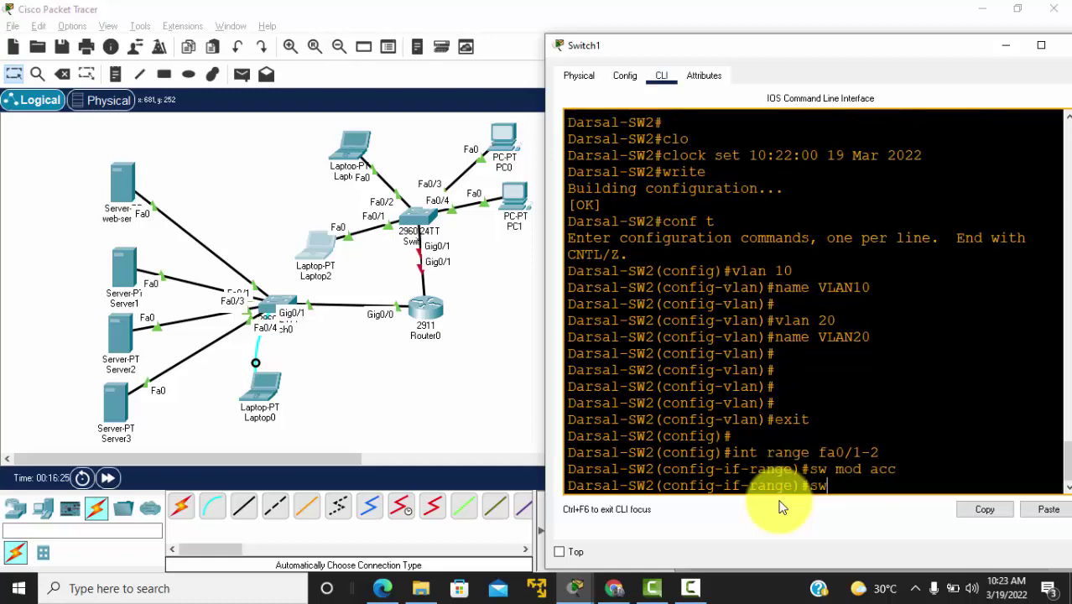
{"action": "type", "text": " acc vlan"}
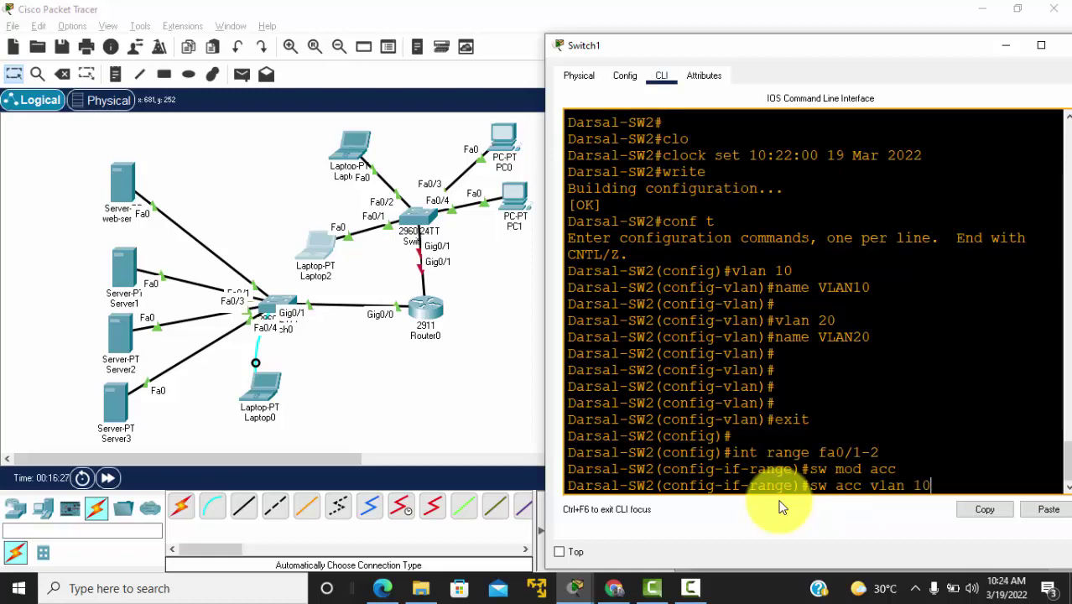
{"action": "type", "text": " 10"}
{"action": "key", "text": "Return"}
{"action": "key", "text": "Return"}
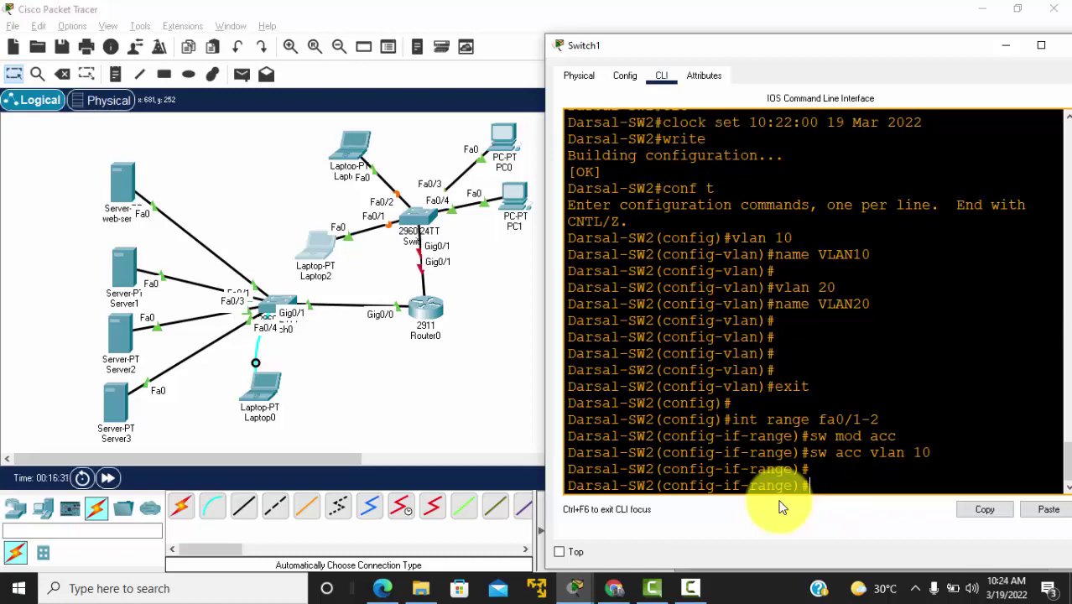
{"action": "type", "text": "exit"}
{"action": "key", "text": "Return"}
{"action": "key", "text": "Return"}
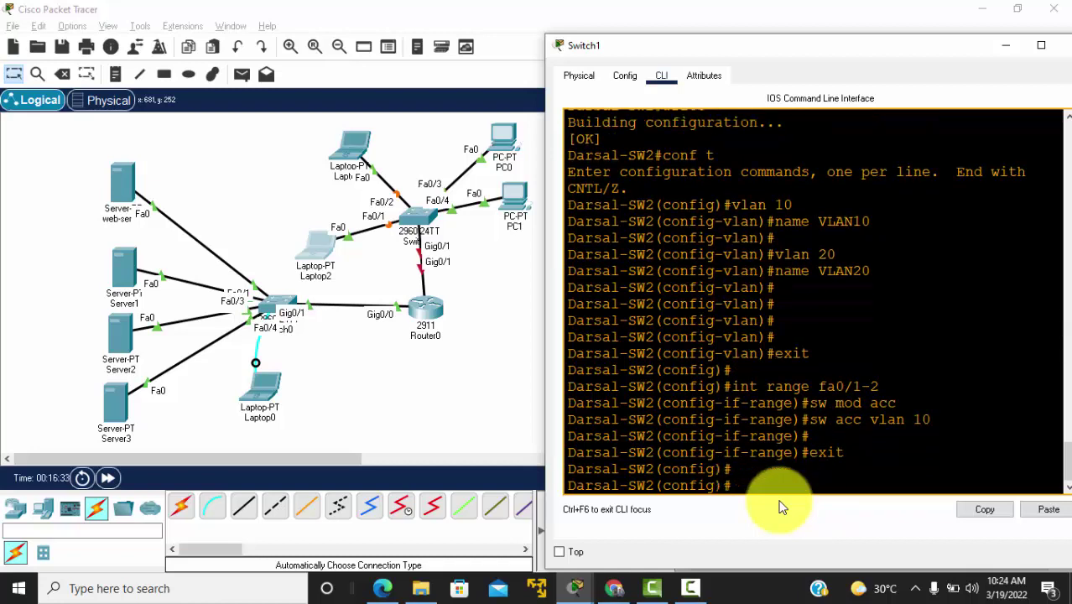
Step: Make ports Fa0/3-4 access ports in VLAN 20
{"action": "type", "text": "int"}
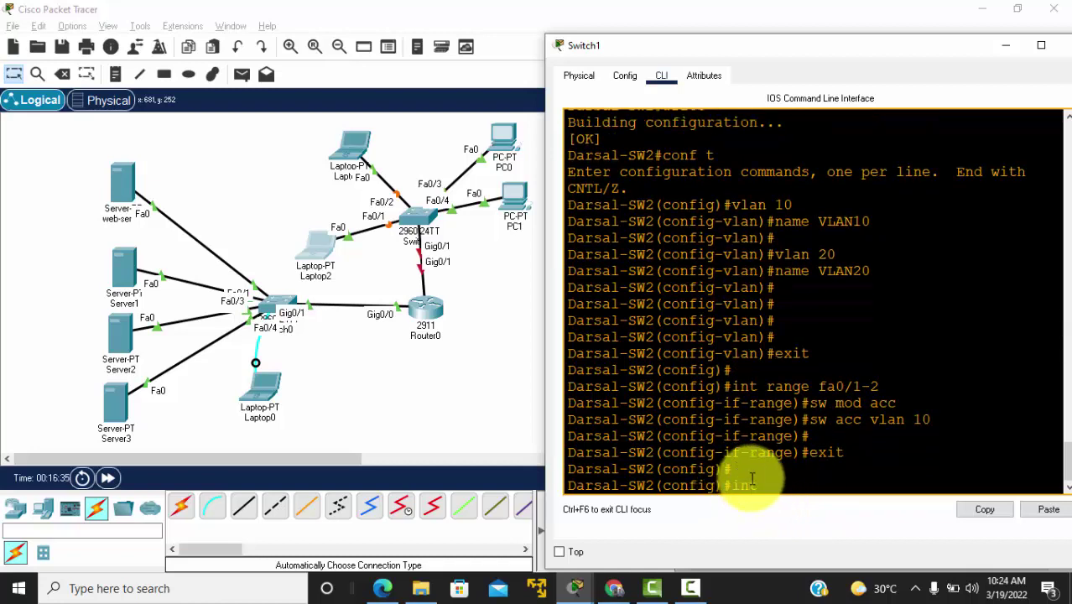
{"action": "type", "text": " range fa0/"}
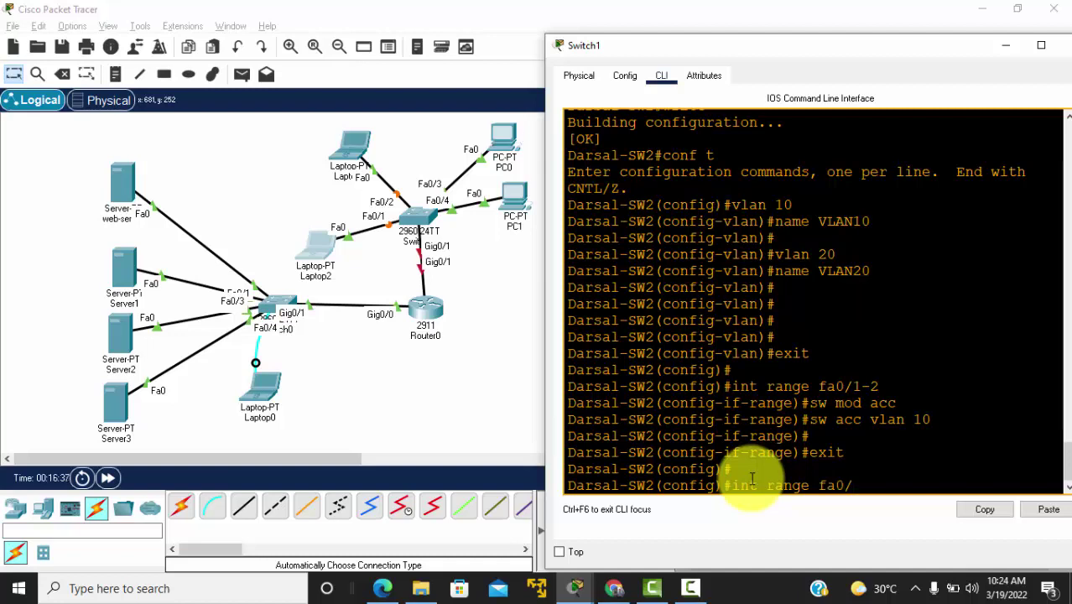
{"action": "type", "text": "3-4"}
{"action": "key", "text": "Return"}
{"action": "type", "text": "sw"}
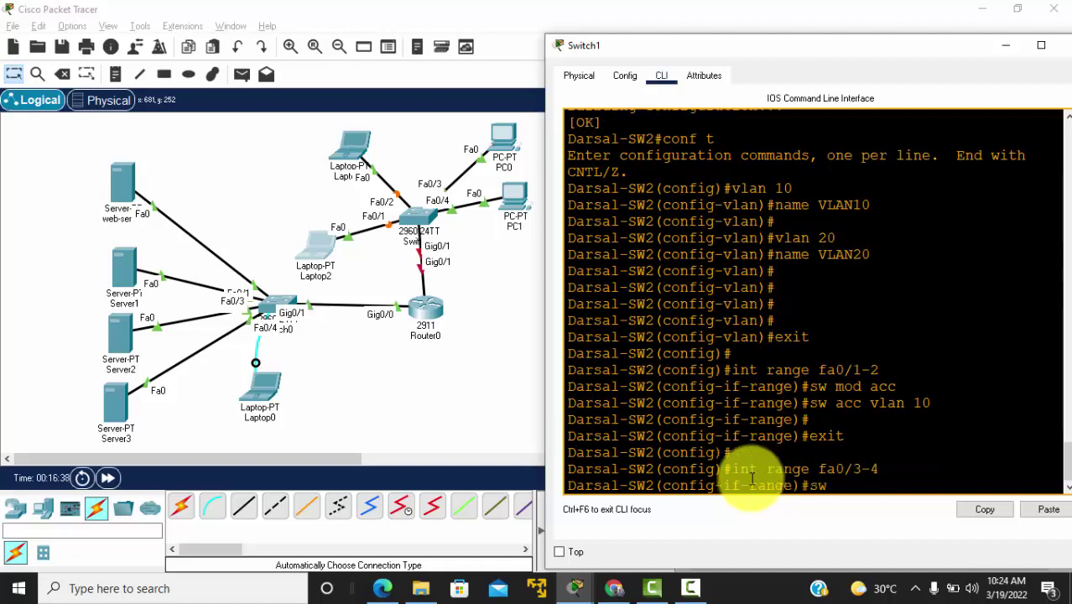
{"action": "type", "text": " mod acc"}
{"action": "key", "text": "Return"}
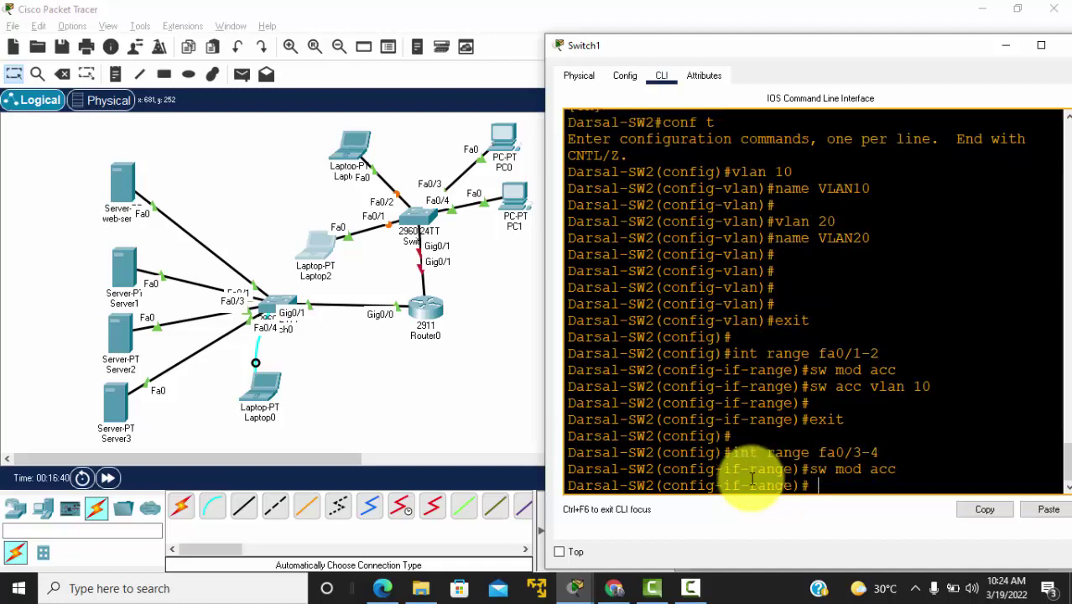
{"action": "type", "text": "sw acc vlan 20"}
{"action": "key", "text": "Return"}
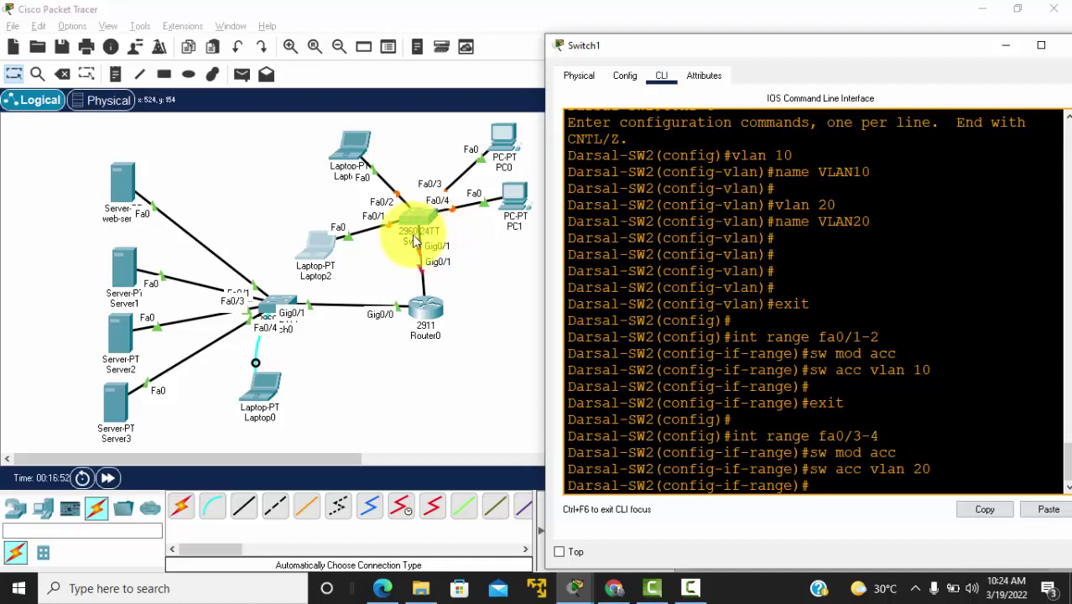
{"action": "key", "text": "Return"}
{"action": "key", "text": "Return"}
{"action": "type", "text": "ex"}
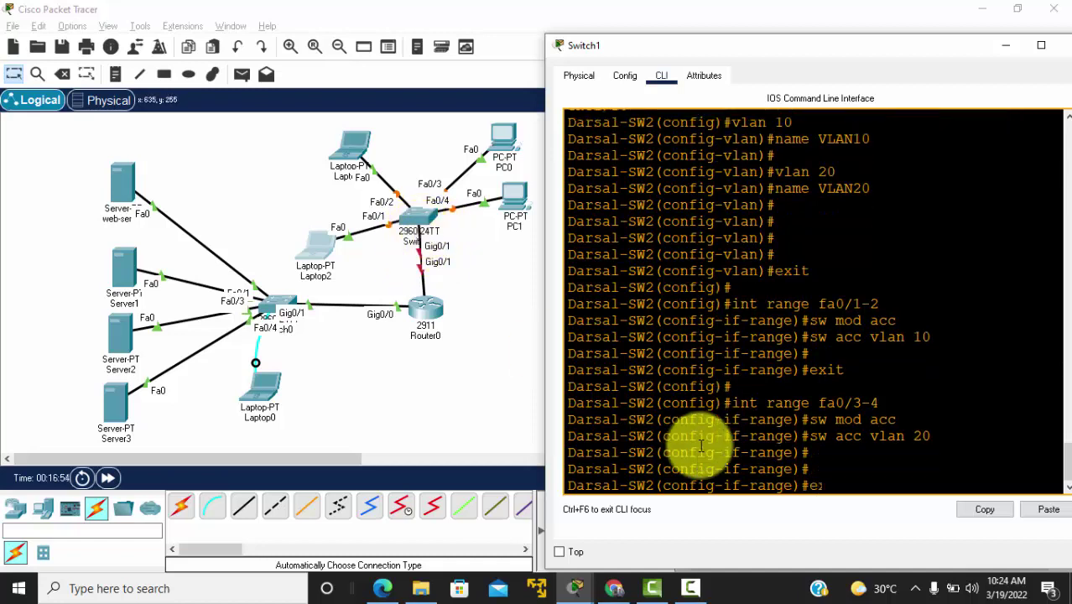
{"action": "type", "text": "it"}
{"action": "key", "text": "Return"}
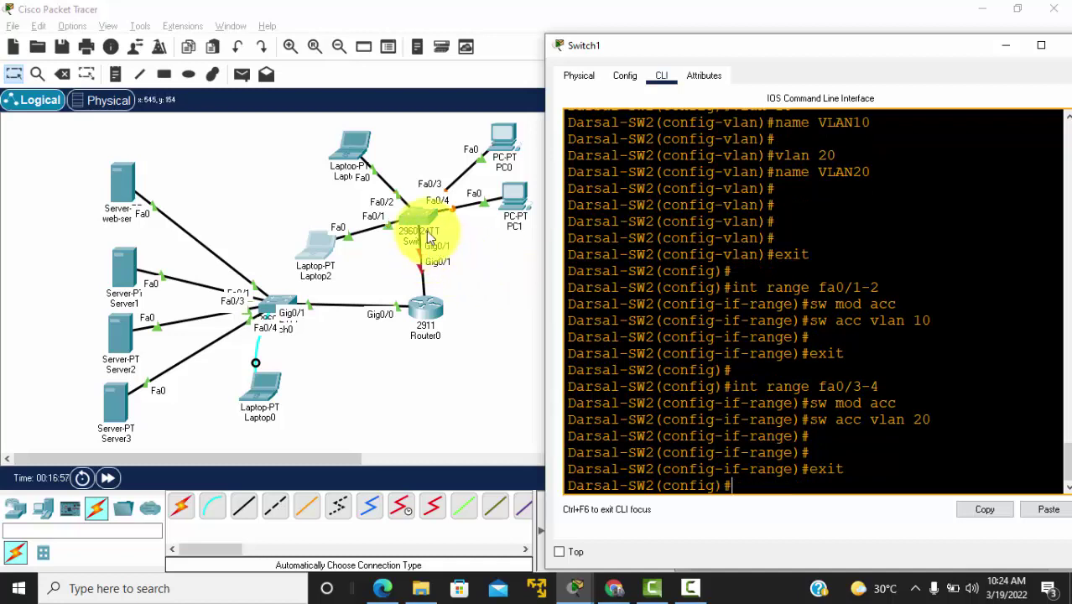
Step: Set Gig0/1 to trunk mode and exit configuration mode
{"action": "type", "text": "i"}
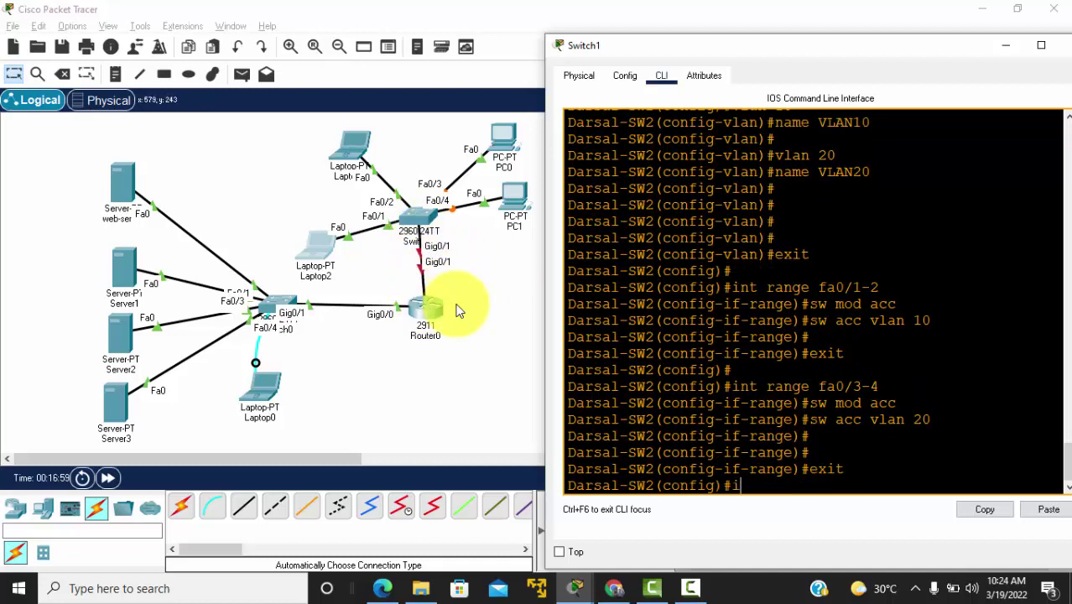
{"action": "type", "text": "nt g0/1"}
{"action": "key", "text": "Return"}
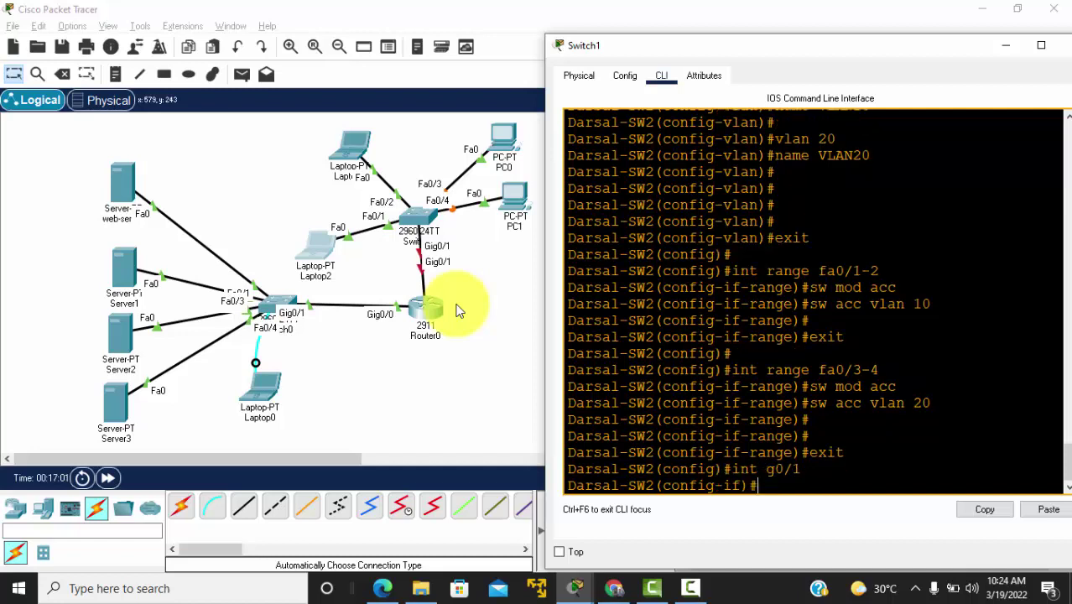
{"action": "type", "text": "sw mod tr"}
{"action": "key", "text": "Return"}
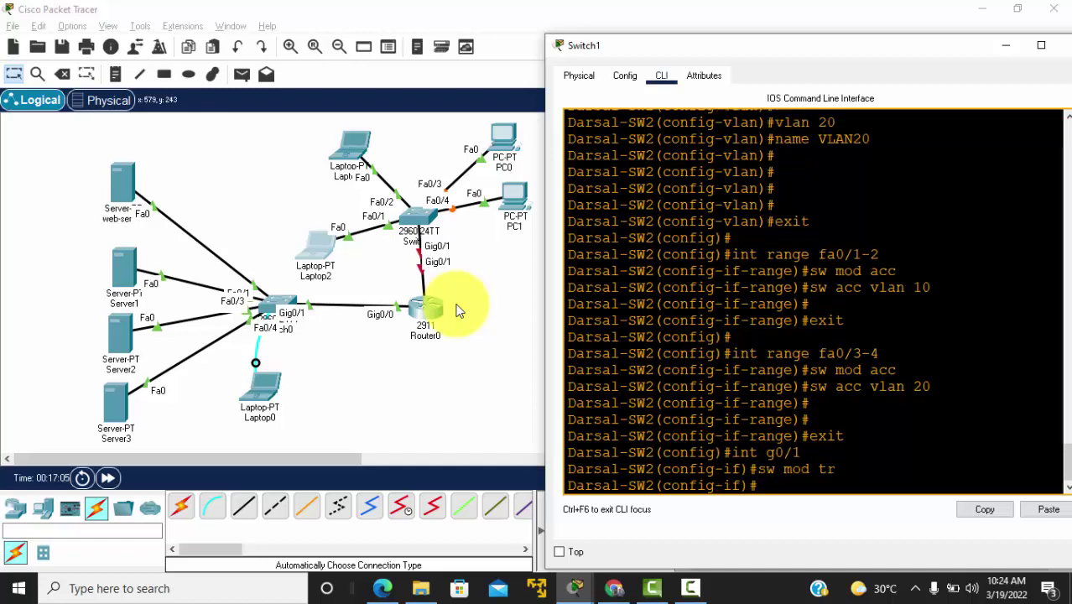
{"action": "key", "text": "Return"}
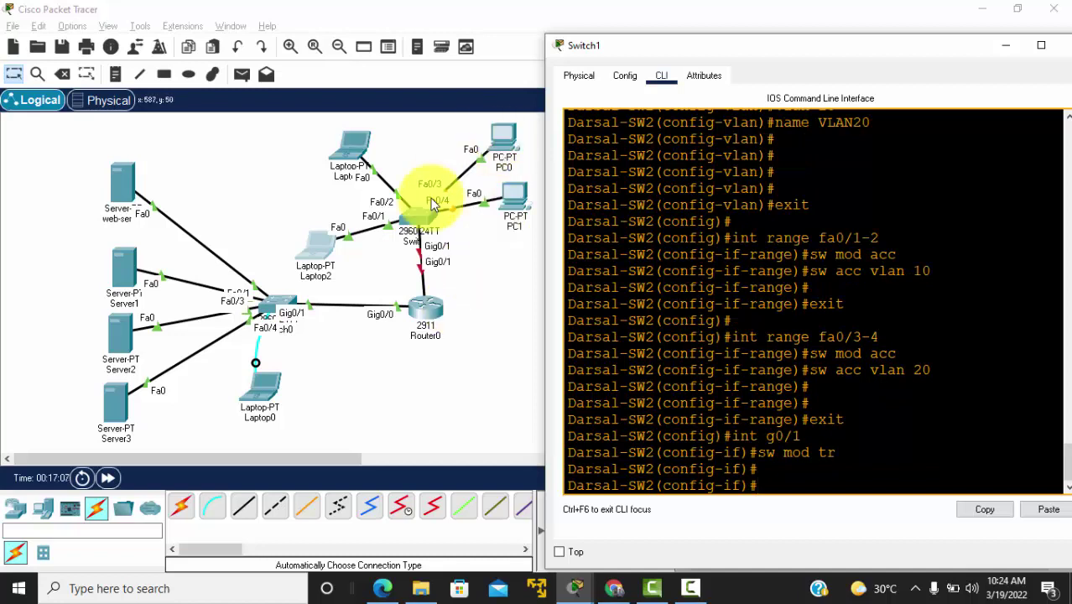
{"action": "type", "text": "exi"}
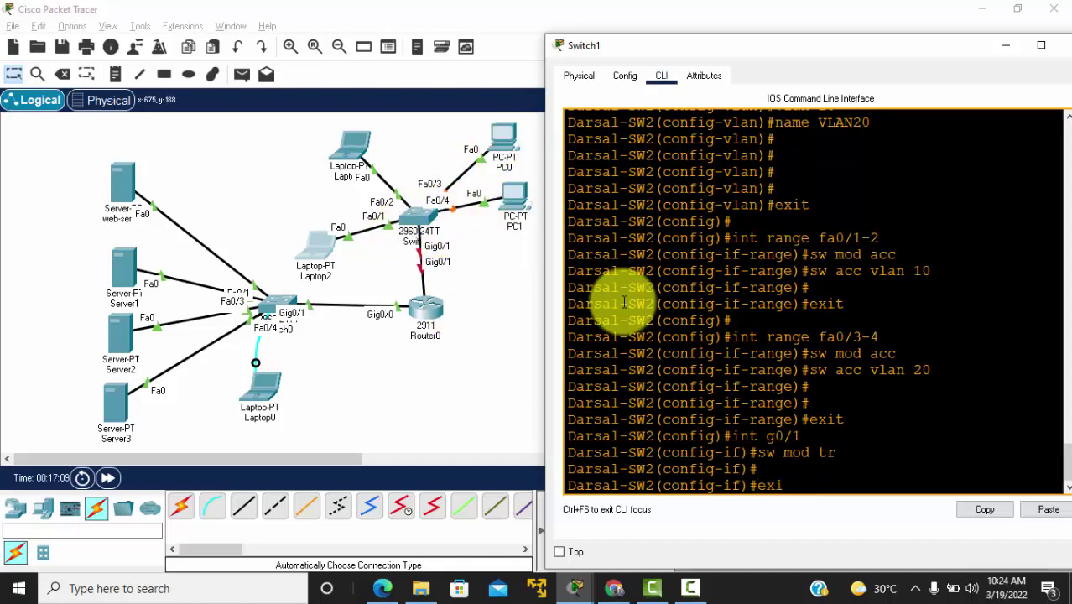
{"action": "type", "text": "t"}
{"action": "key", "text": "Return"}
{"action": "key", "text": "Return"}
{"action": "key", "text": "Return"}
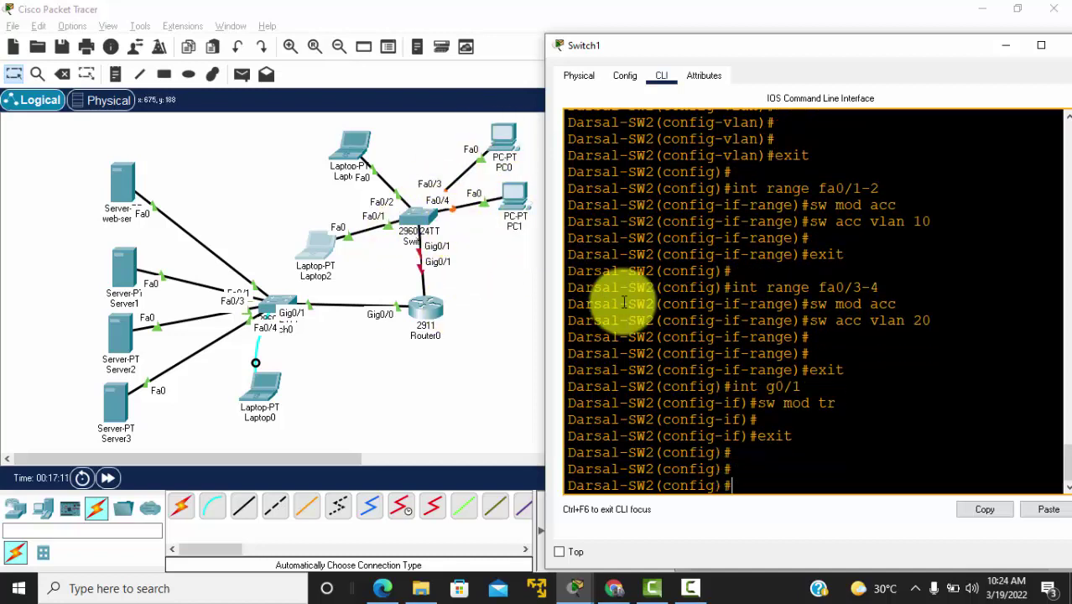
{"action": "type", "text": "exit"}
{"action": "key", "text": "Return"}
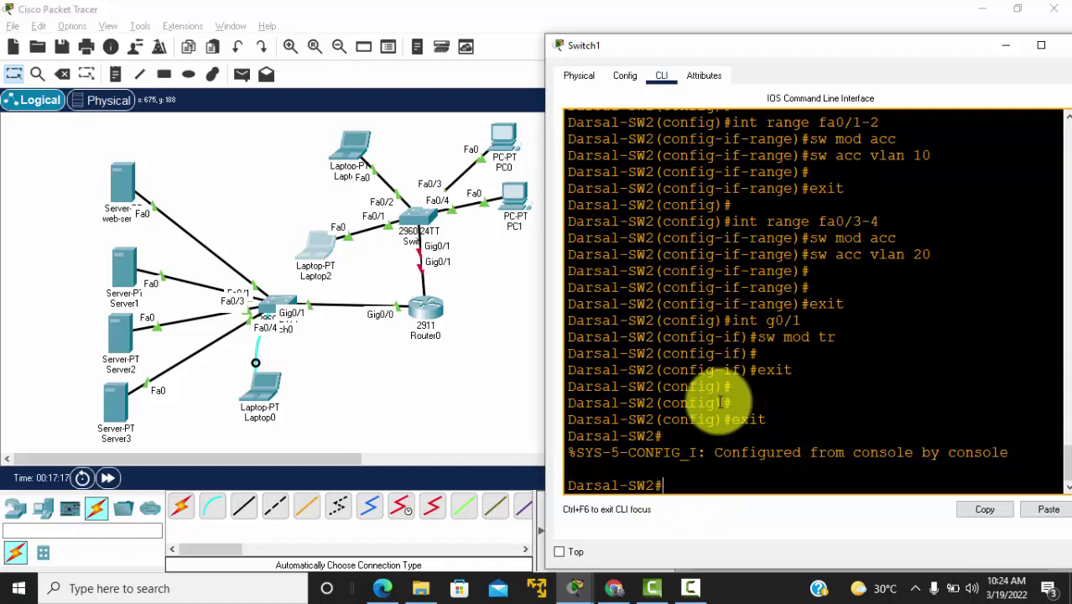
Step: Run show vlan to verify Fa0/1-2 in VLAN10 and Fa0/3-4 in VLAN20, then return to the topology
{"action": "left_click_drag", "start_coordinate": [731, 403], "coordinate": [638, 403]}
{"action": "left_click", "coordinate": [766, 402]}
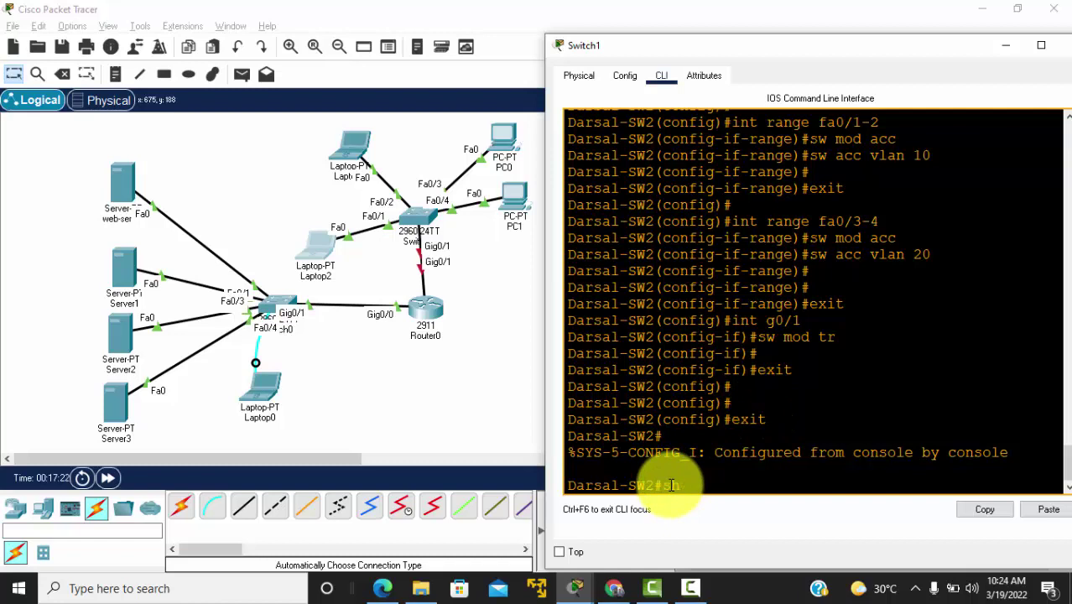
{"action": "type", "text": "show vlan"}
{"action": "key", "text": "Return"}
{"action": "scroll", "coordinate": [761, 311], "scroll_direction": "up", "scroll_amount": 1}
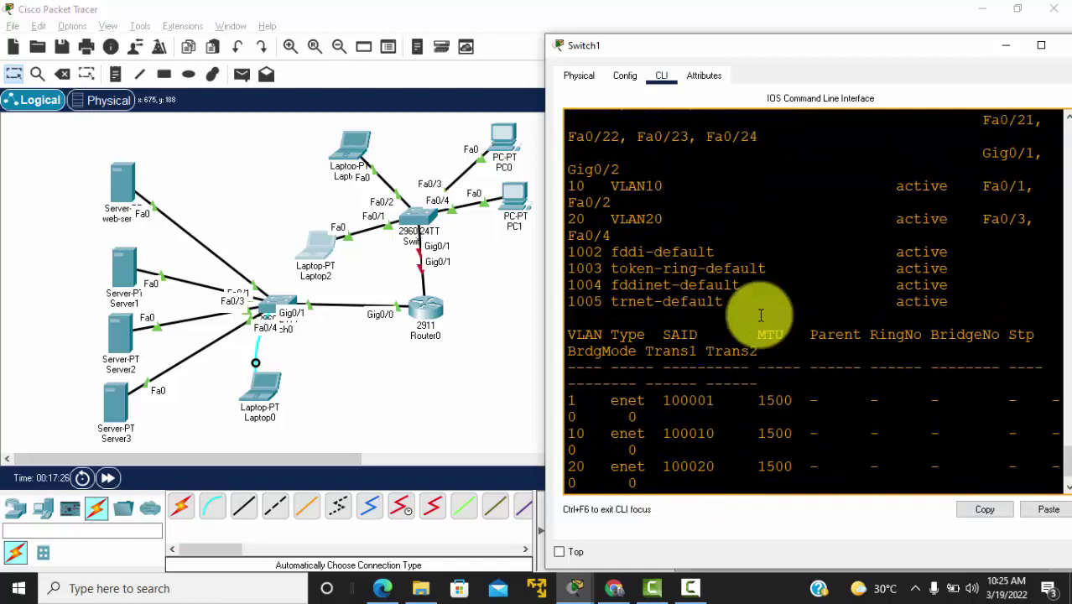
{"action": "left_click_drag", "start_coordinate": [545, 269], "coordinate": [463, 252]}
{"action": "left_click_drag", "start_coordinate": [489, 164], "coordinate": [829, 220]}
{"action": "key", "text": "ctrl+c"}
{"action": "key", "text": "Return"}
{"action": "key", "text": "Return"}
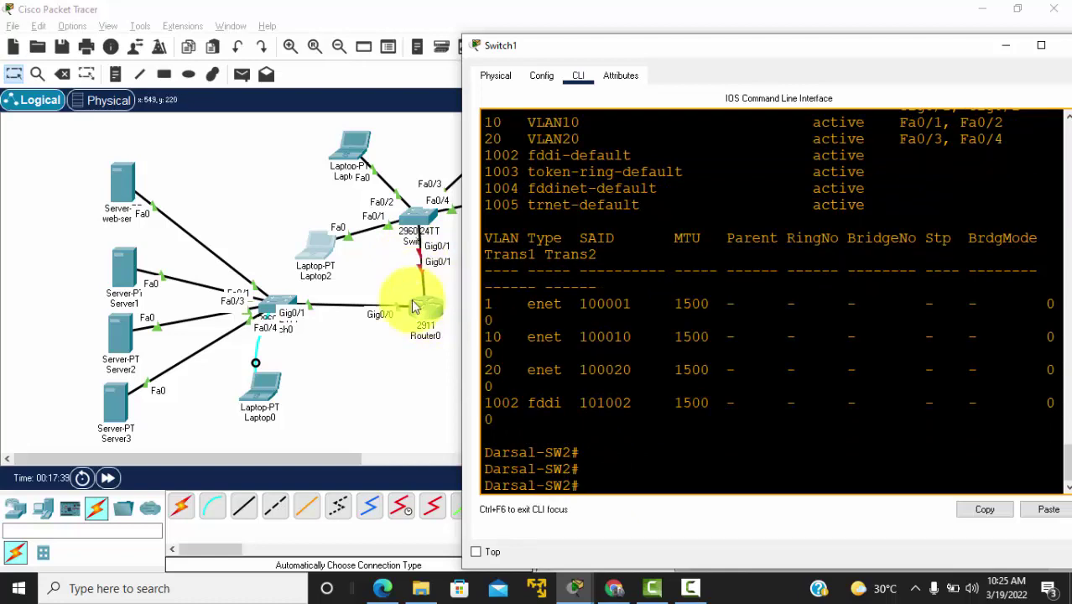
{"action": "left_click_drag", "start_coordinate": [491, 43], "coordinate": [615, 47]}
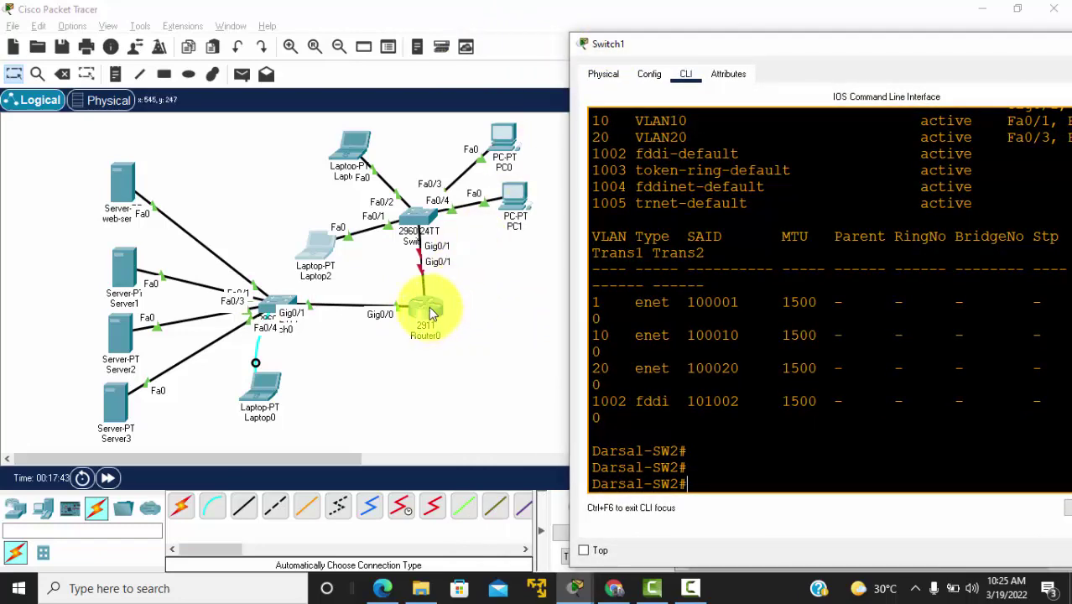
{"action": "left_click", "coordinate": [524, 263]}
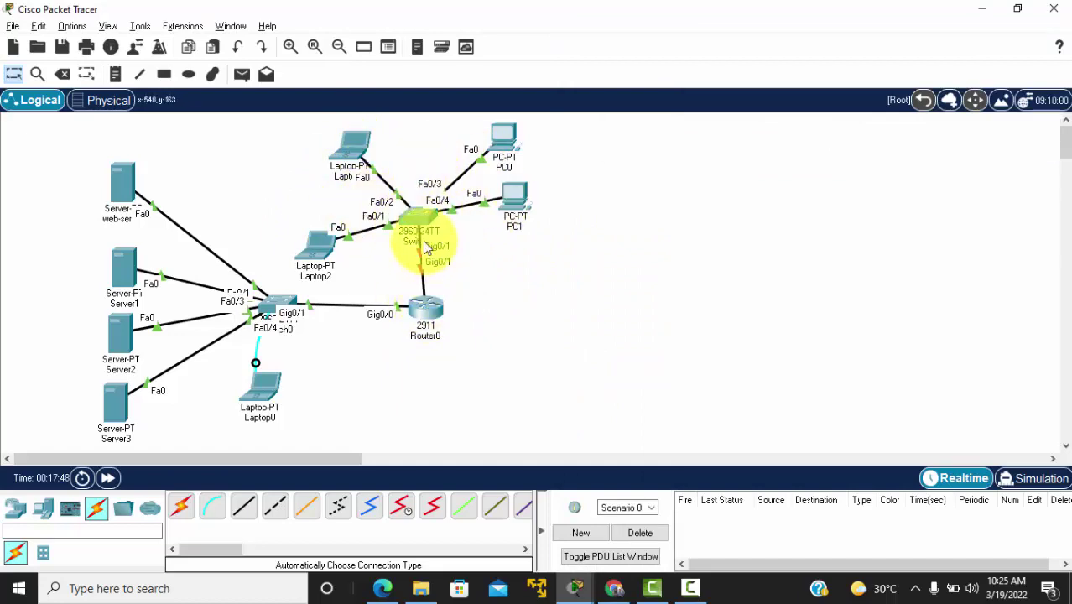
Step: On Router0, bring up interface Gig0/1 with no shutdown
{"action": "left_click", "coordinate": [429, 308]}
{"action": "key", "text": "Return"}
{"action": "key", "text": "Return"}
{"action": "key", "text": "Return"}
{"action": "key", "text": "Return"}
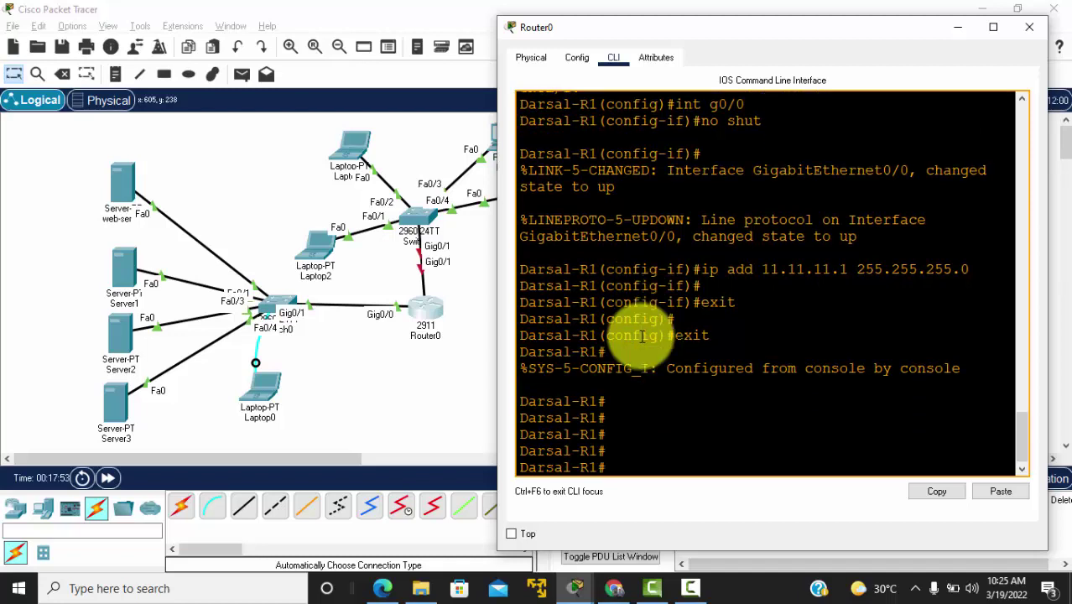
{"action": "type", "text": "conf t"}
{"action": "key", "text": "Return"}
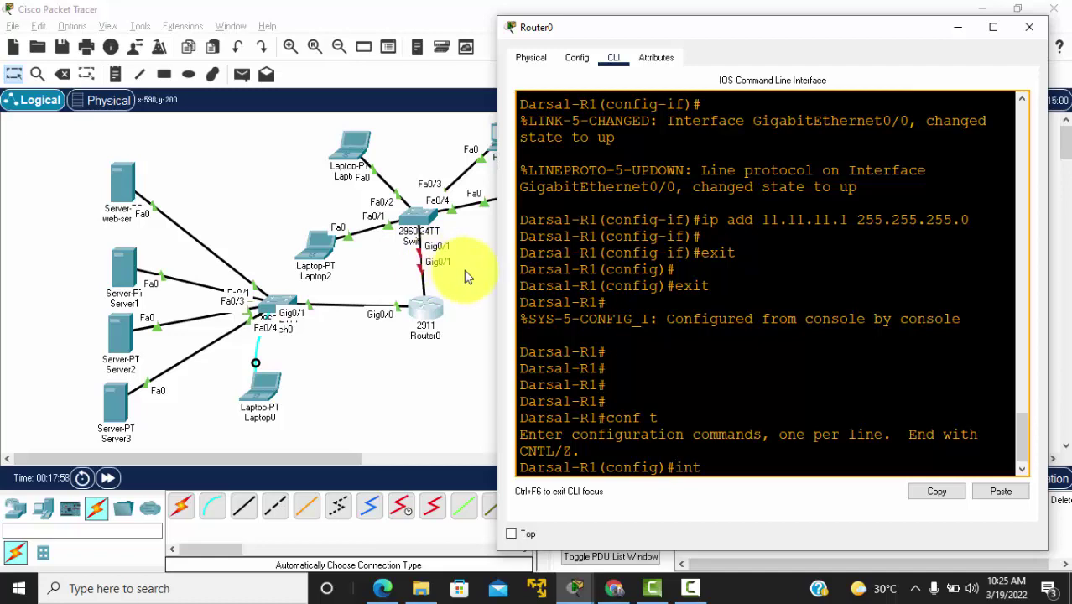
{"action": "type", "text": "int g0/1"}
{"action": "key", "text": "Return"}
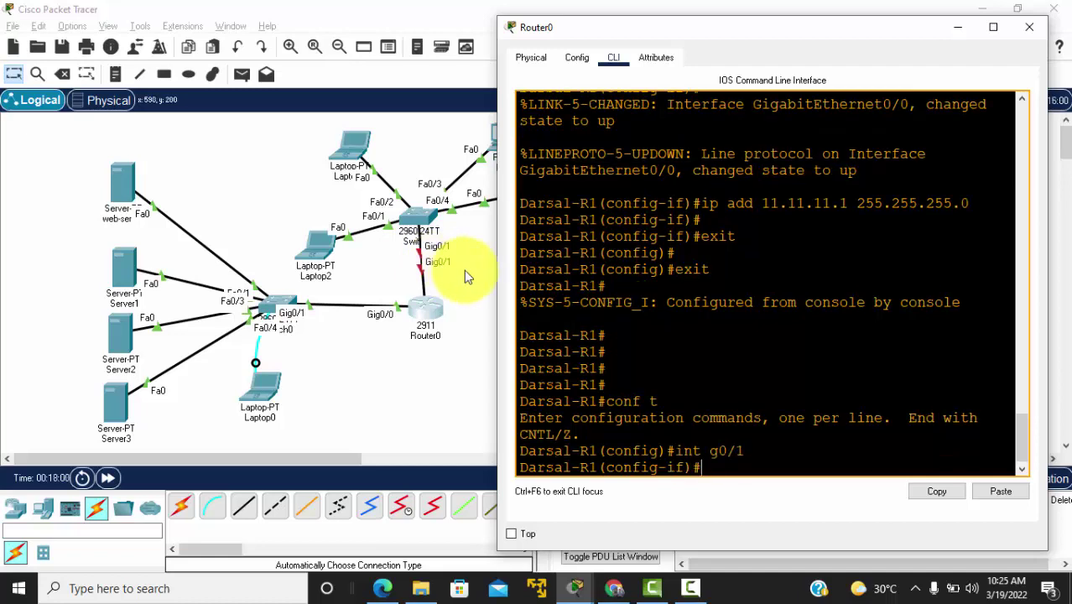
{"action": "type", "text": "no shut"}
{"action": "key", "text": "Return"}
{"action": "key", "text": "Return"}
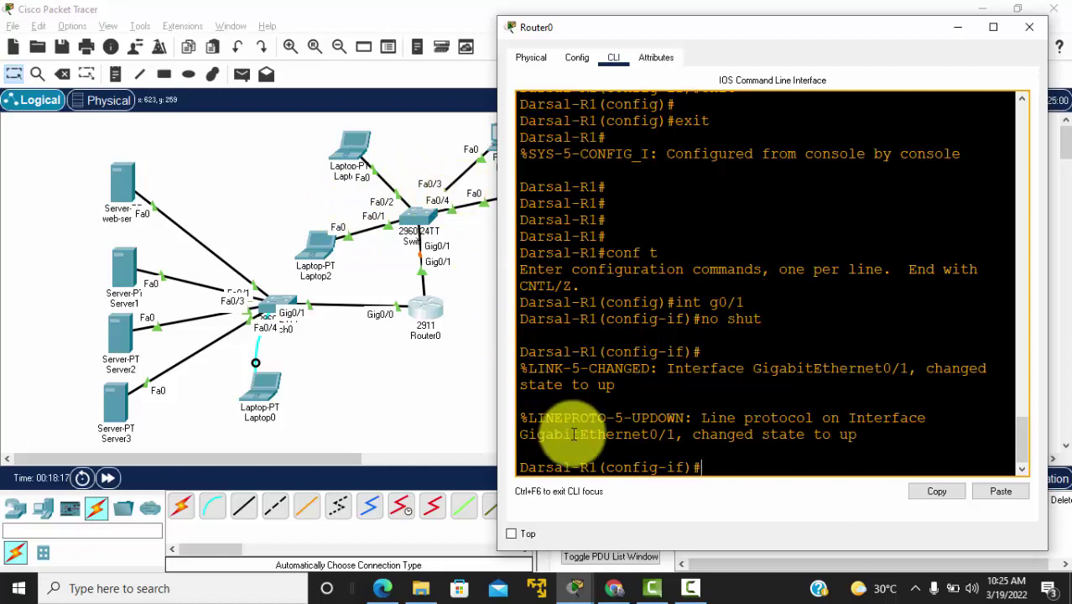
{"action": "key", "text": "Return"}
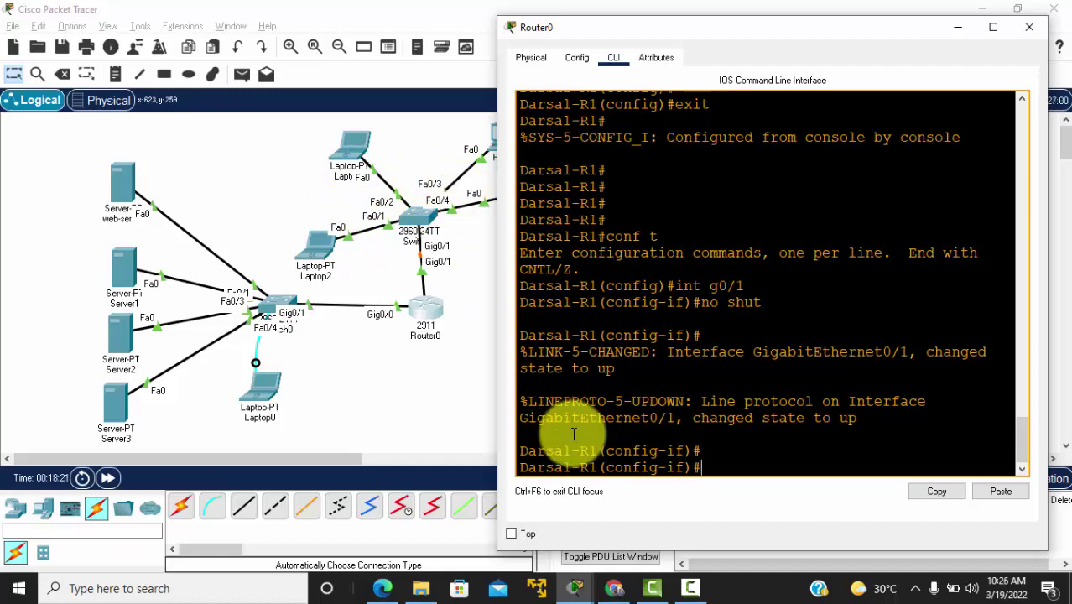
Step: Create subinterface Gig0/1.10 with dot1q 10 encapsulation and address 10.10.10.1 255.255.255.0
{"action": "type", "text": "int g0/"}
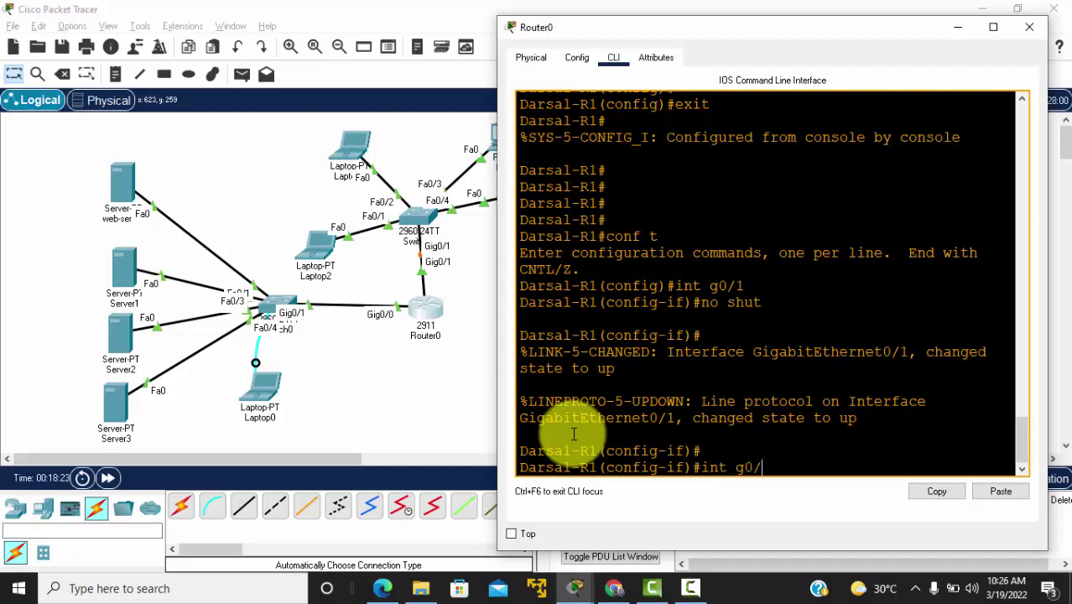
{"action": "type", "text": "1.10"}
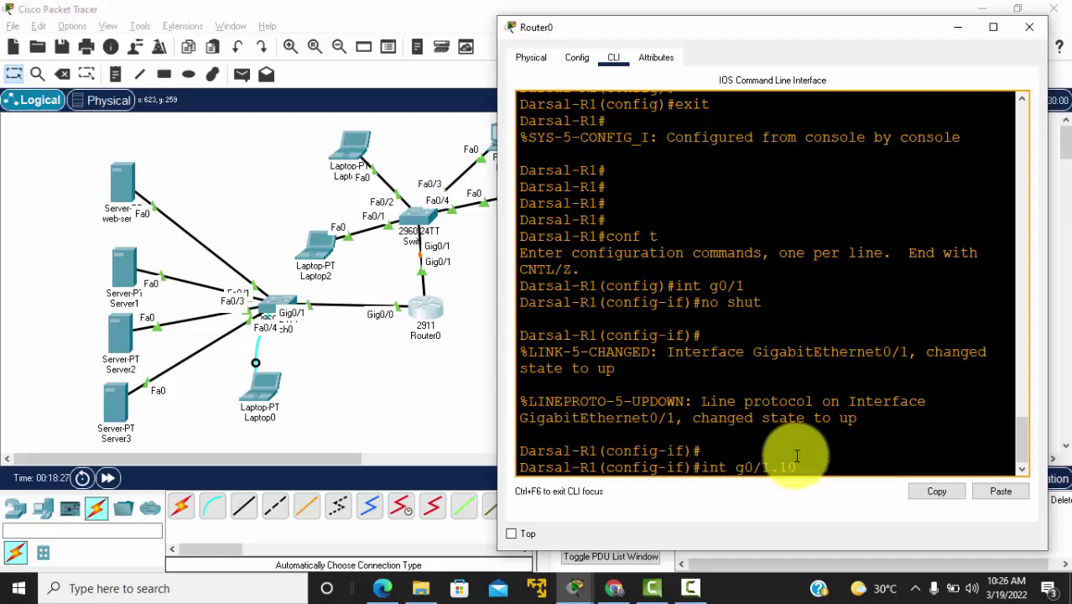
{"action": "left_click_drag", "start_coordinate": [802, 467], "coordinate": [699, 469]}
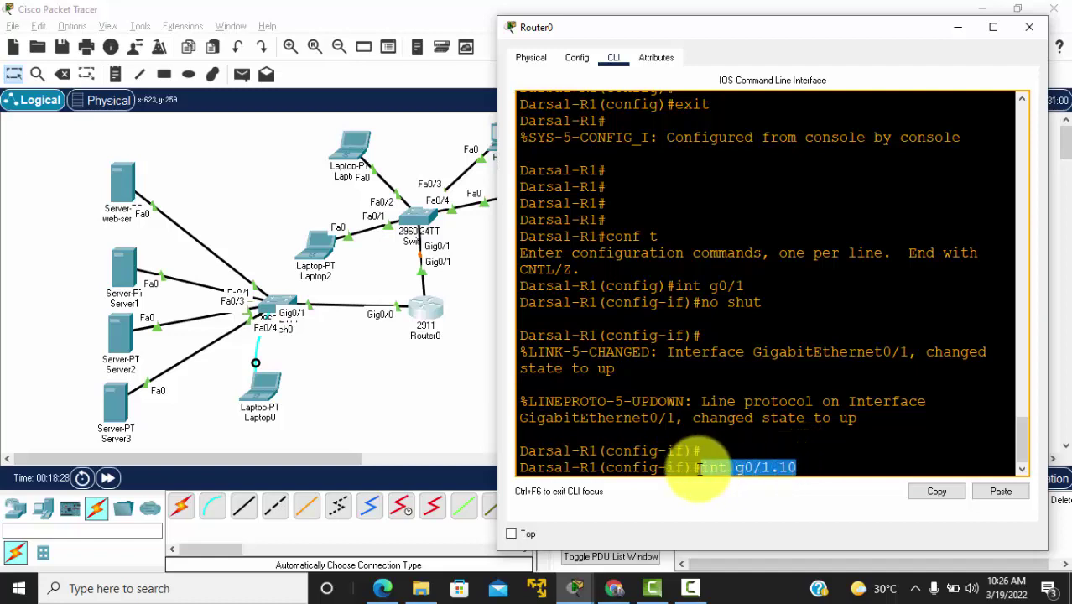
{"action": "key", "text": "Return"}
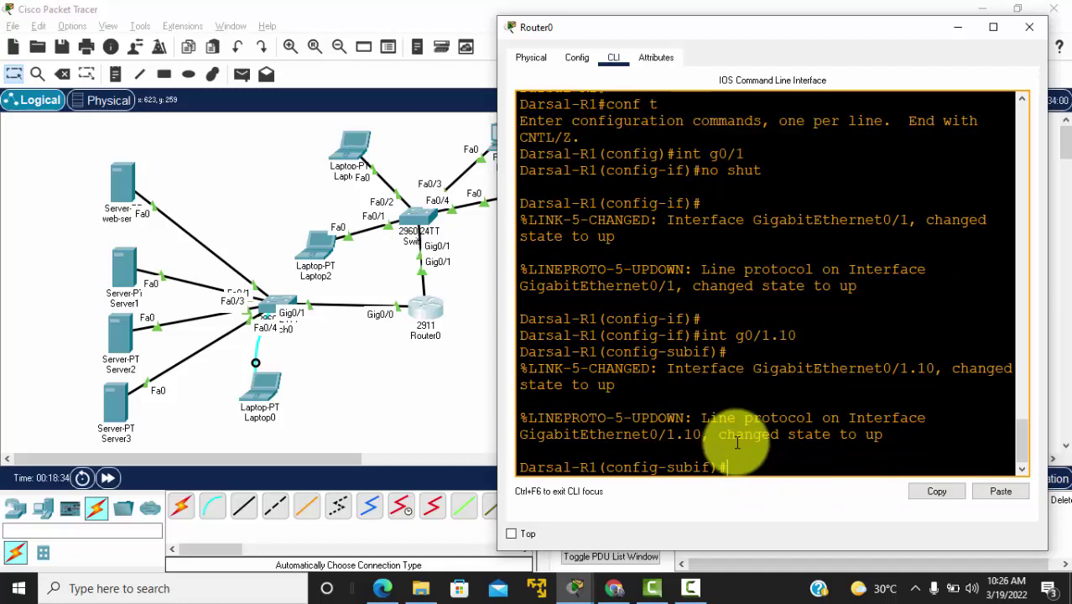
{"action": "type", "text": "encap dot1"}
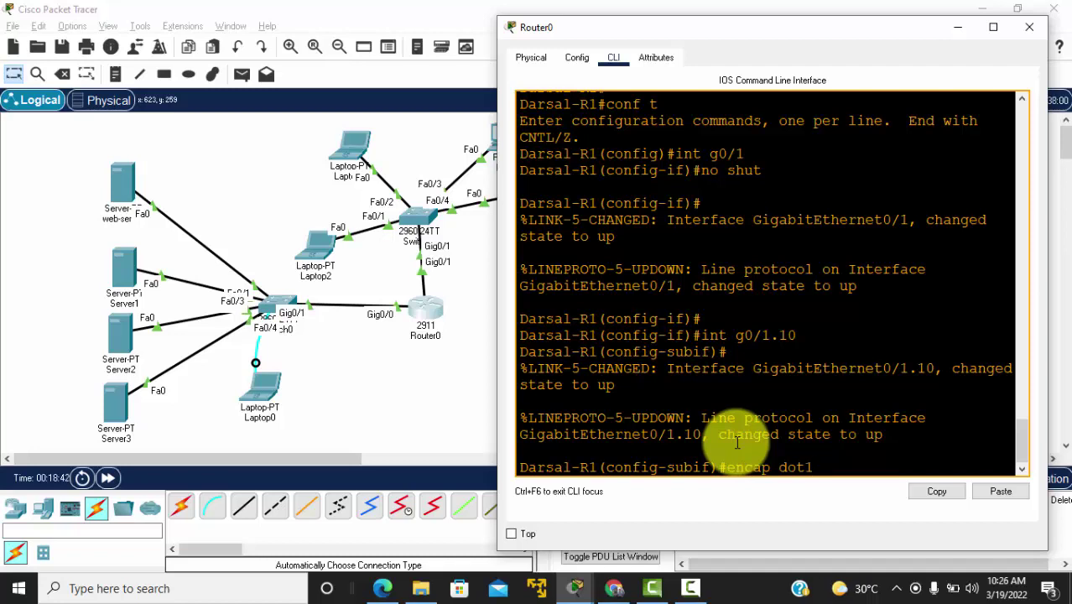
{"action": "type", "text": "q 10"}
{"action": "key", "text": "Return"}
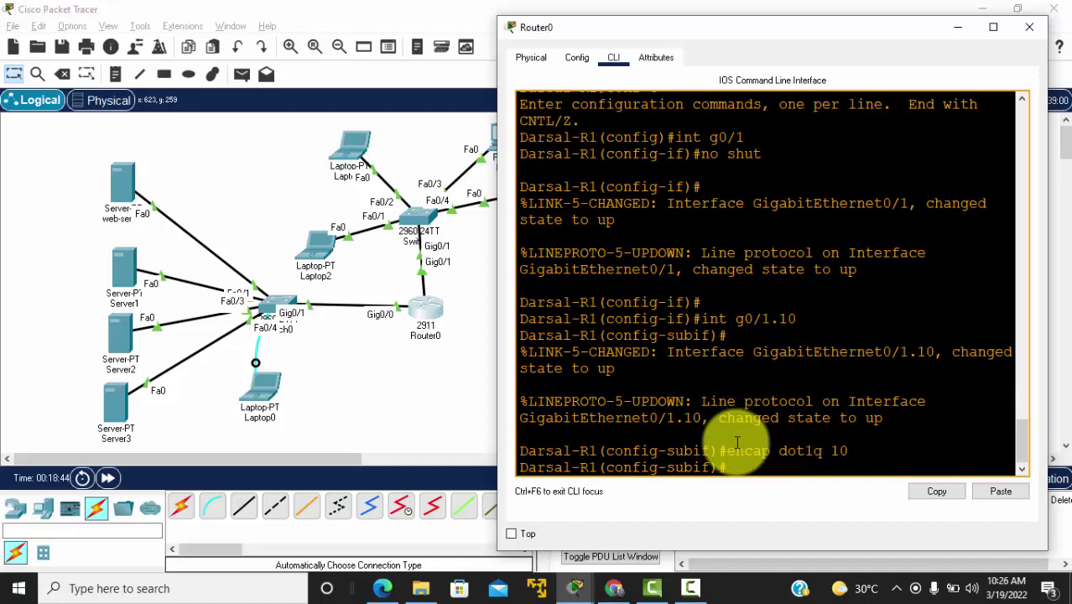
{"action": "type", "text": "ip add "}
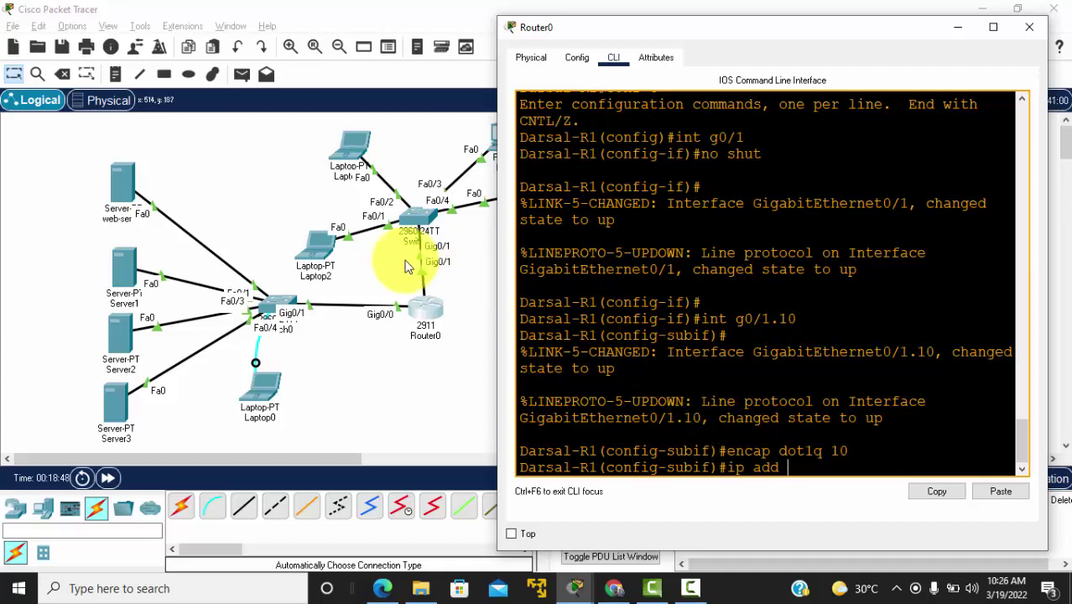
{"action": "type", "text": "10.1"}
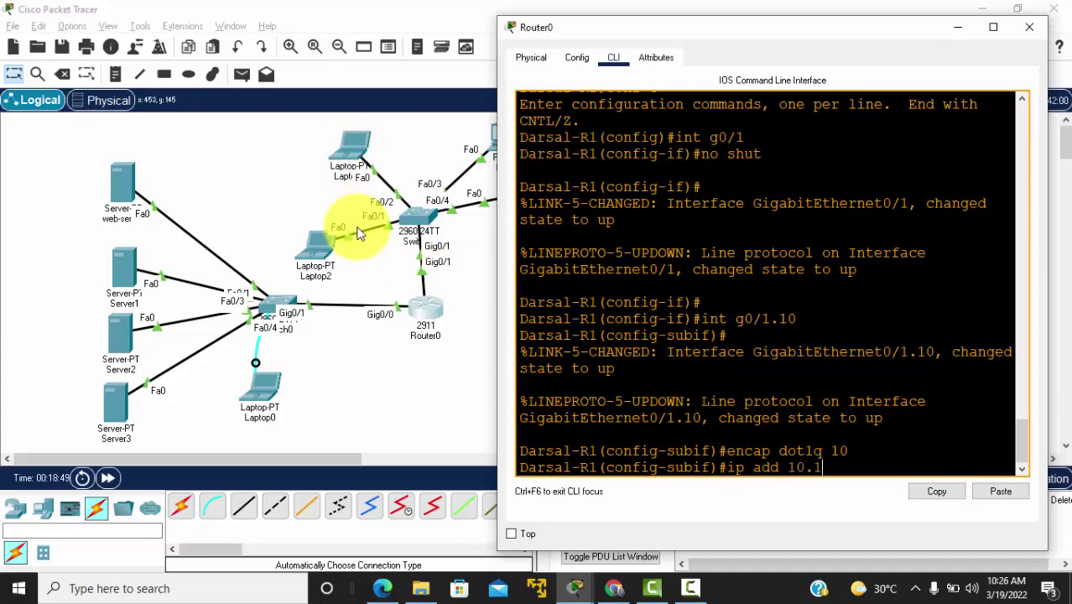
{"action": "type", "text": "0.10.1 255.255.255"}
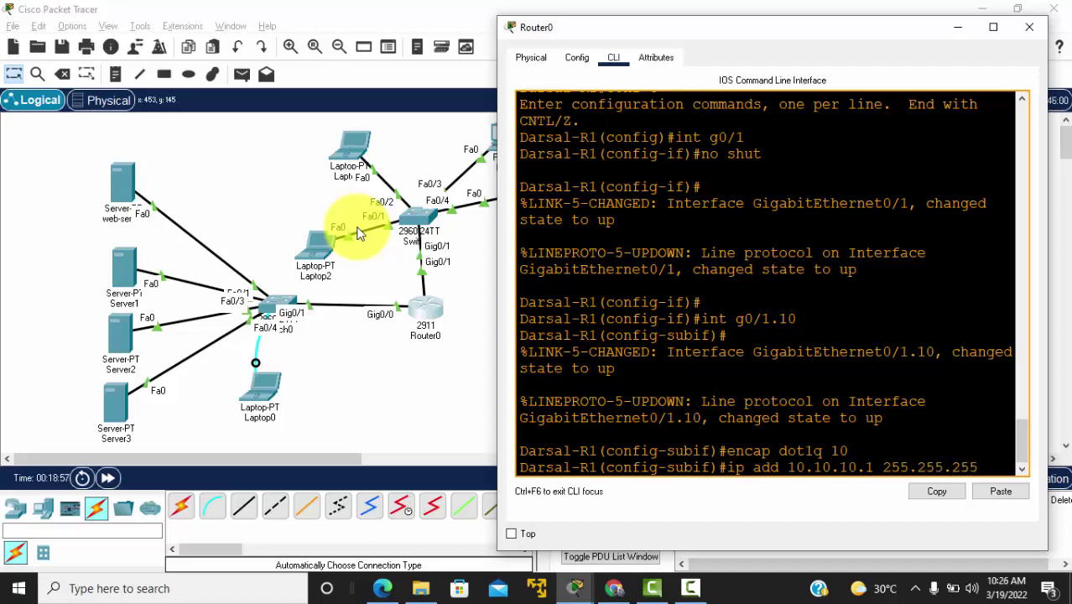
{"action": "type", "text": ".0"}
{"action": "key", "text": "Return"}
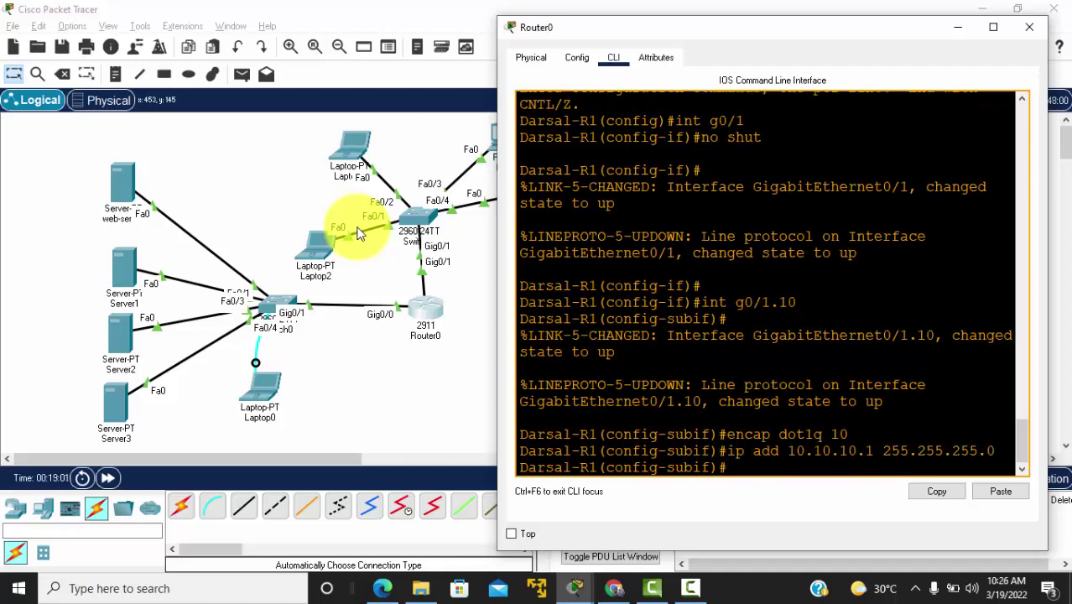
{"action": "key", "text": "Return"}
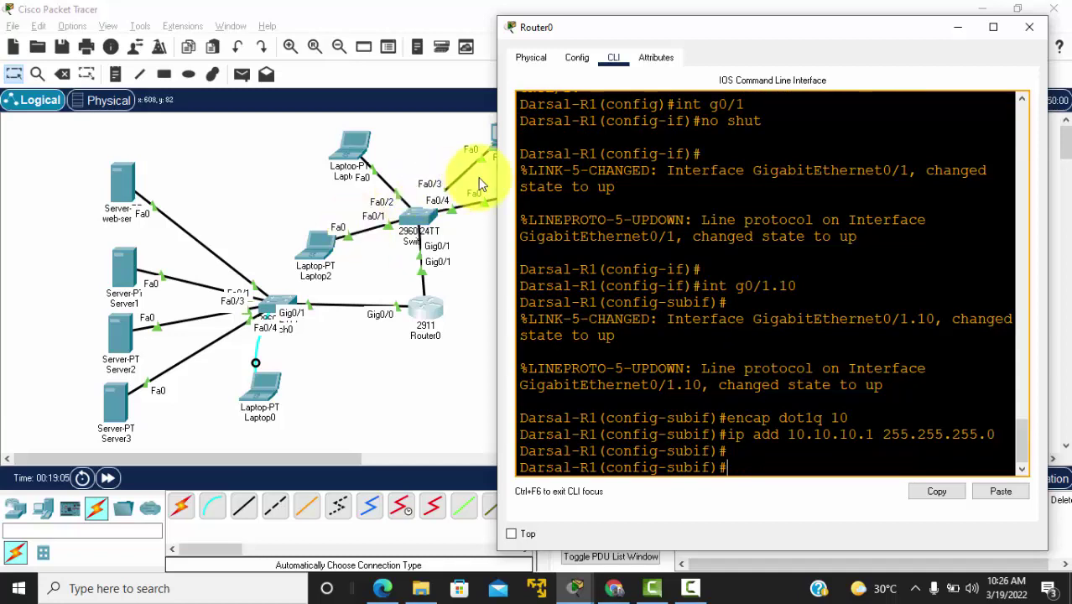
{"action": "type", "text": "exit"}
{"action": "key", "text": "Return"}
{"action": "key", "text": "Return"}
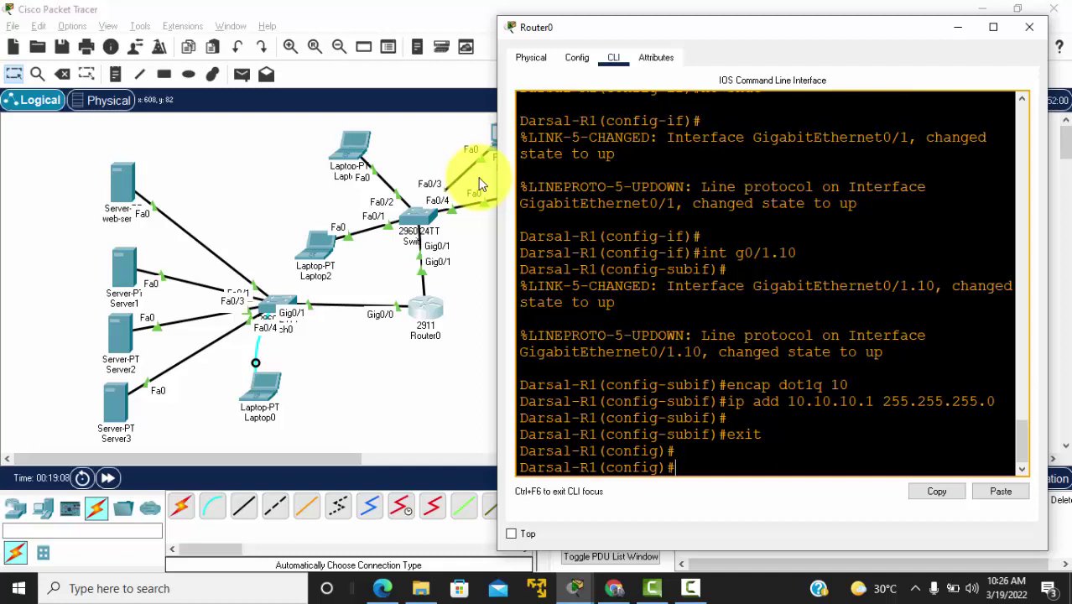
{"action": "type", "text": "int g0/1"}
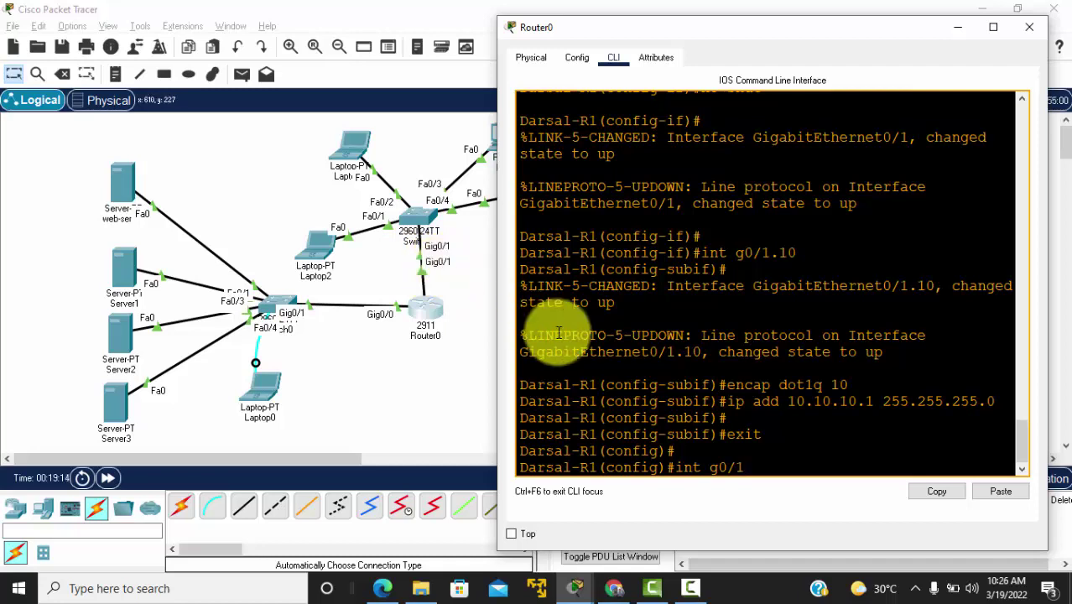
{"action": "type", "text": ".20"}
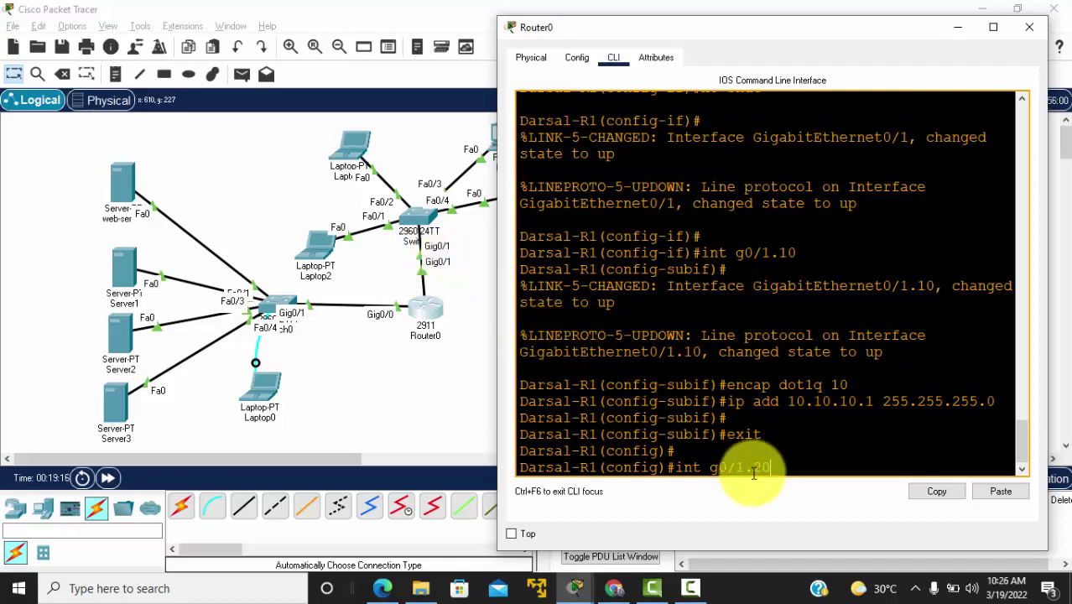
Step: Tag subinterface Gig0/1.20 with dot1q 20 and address it 20.20.20.1 255.255.255.0
{"action": "key", "text": "Return"}
{"action": "key", "text": "Return"}
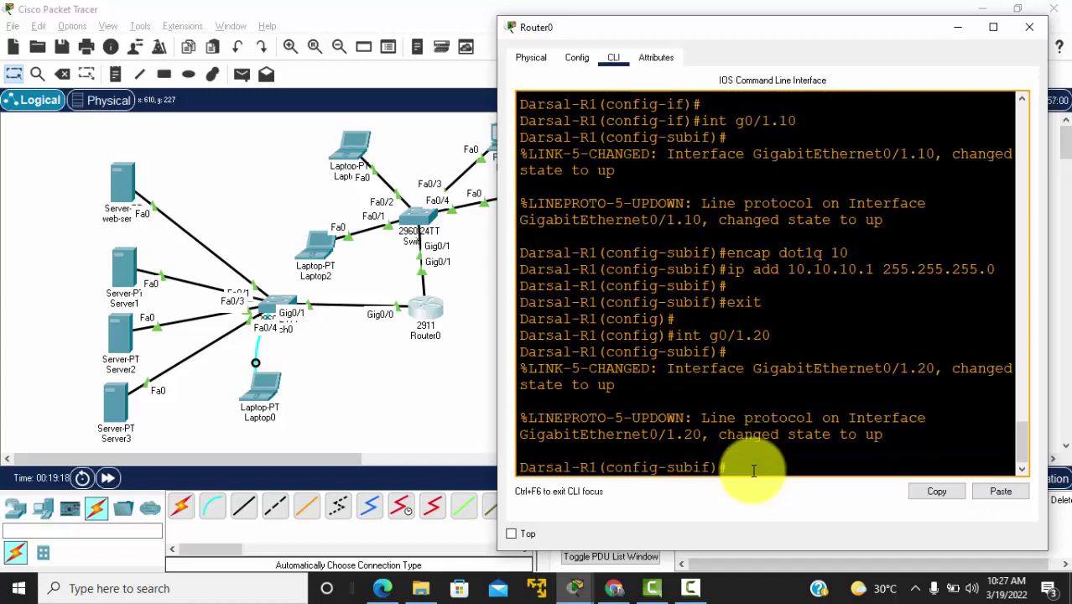
{"action": "type", "text": "encap dot1q 20"}
{"action": "key", "text": "Return"}
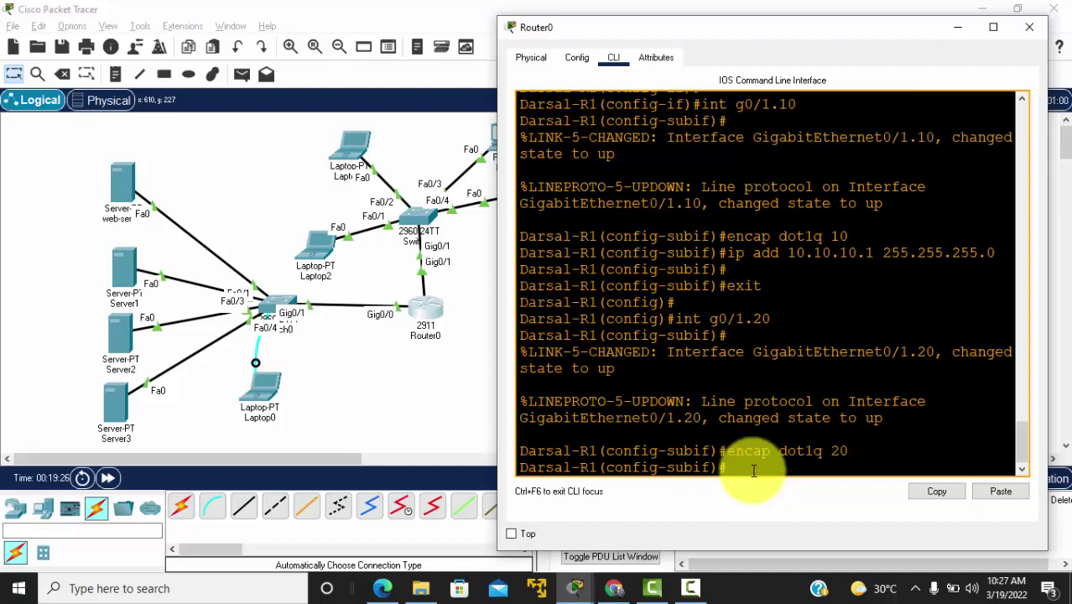
{"action": "type", "text": "ip add 20.20.20.1 255.255.255"}
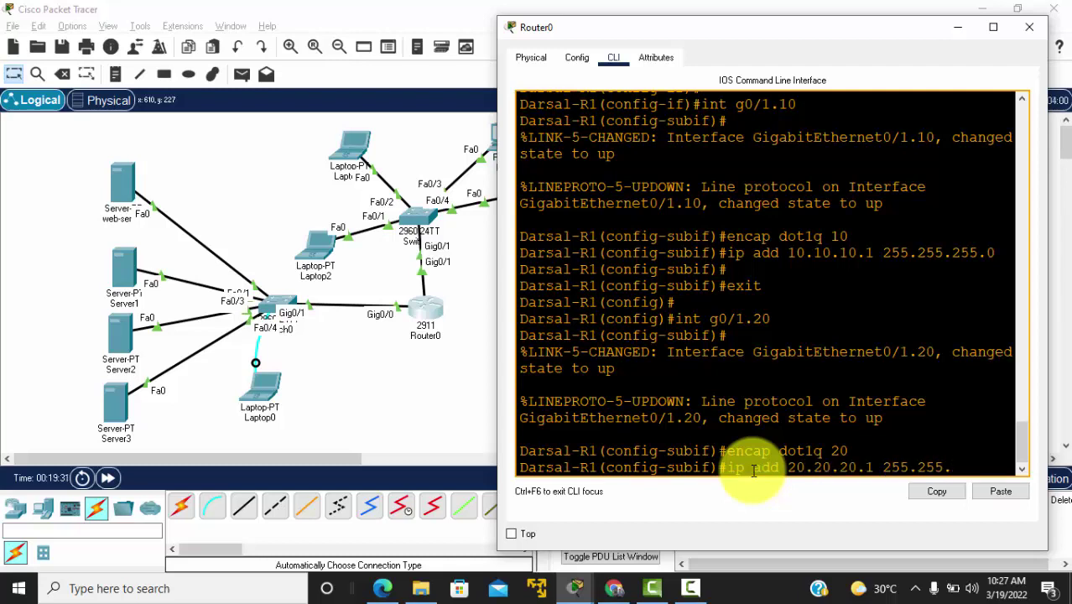
{"action": "type", "text": ".0"}
{"action": "key", "text": "Return"}
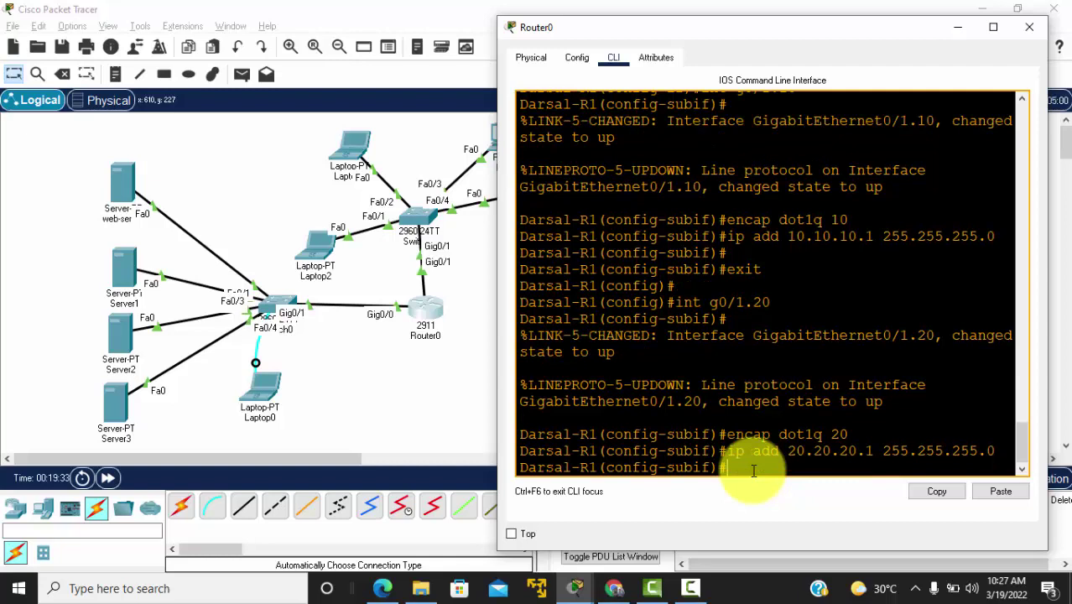
{"action": "key", "text": "Return"}
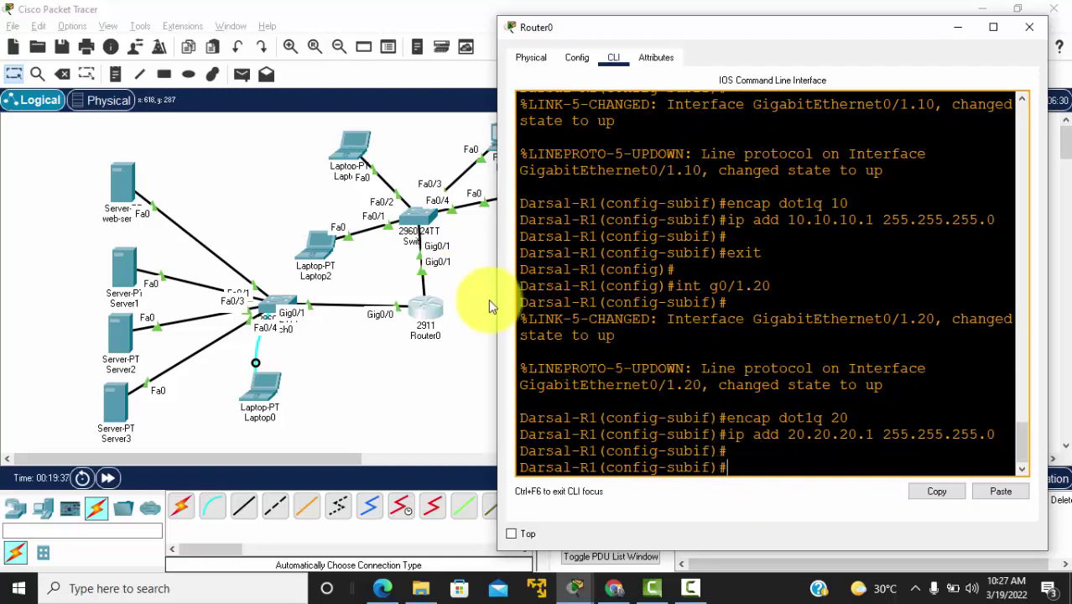
Step: Review Laptop2's IP Configuration settings, then close its window
{"action": "left_click", "coordinate": [305, 171]}
{"action": "left_click", "coordinate": [312, 250]}
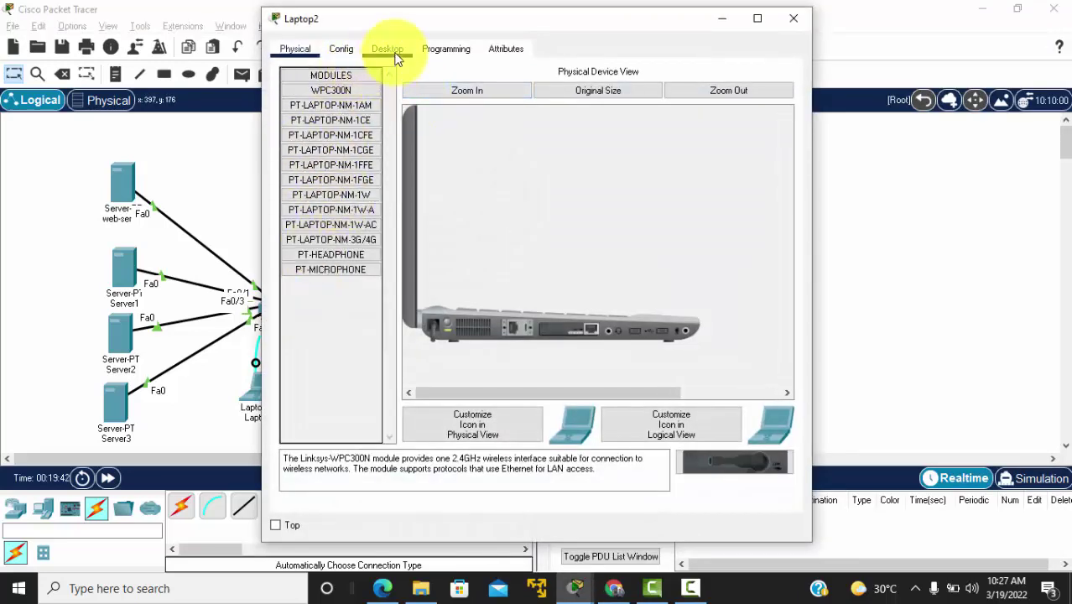
{"action": "left_click", "coordinate": [386, 49]}
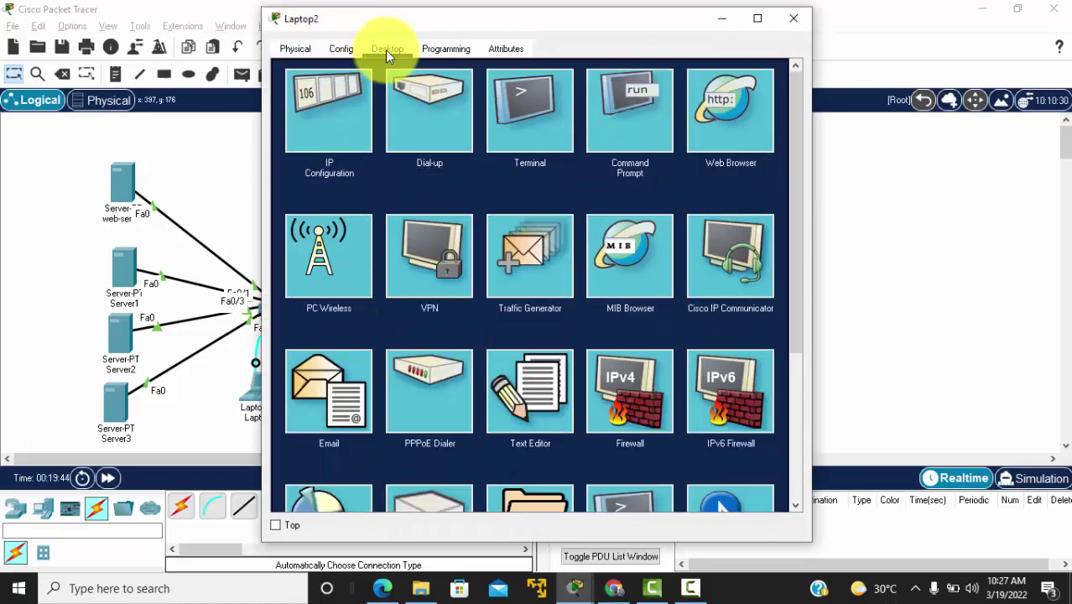
{"action": "left_click", "coordinate": [338, 109]}
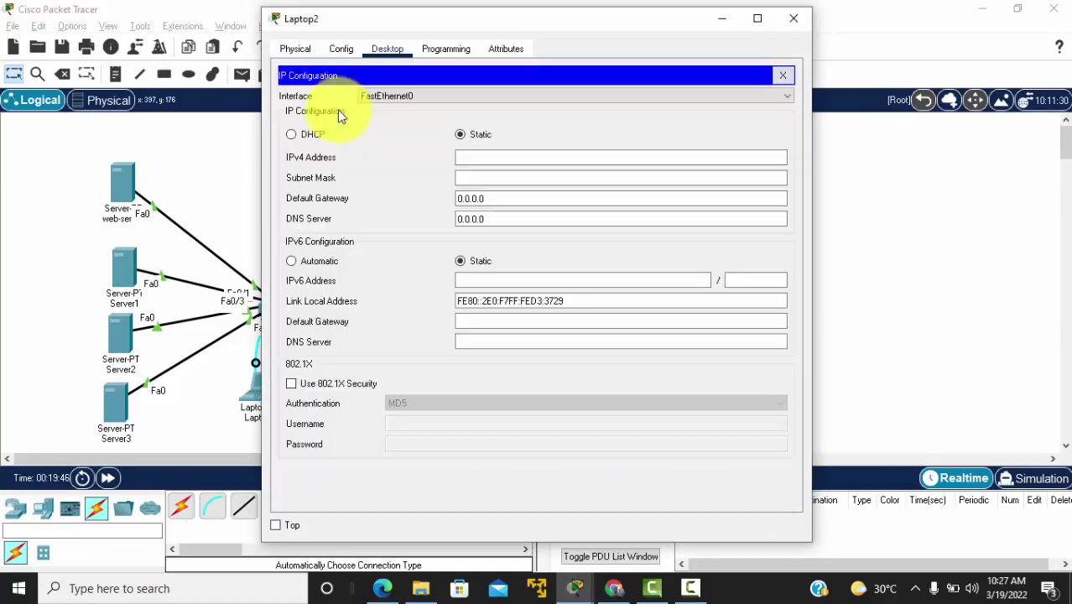
{"action": "left_click", "coordinate": [496, 158]}
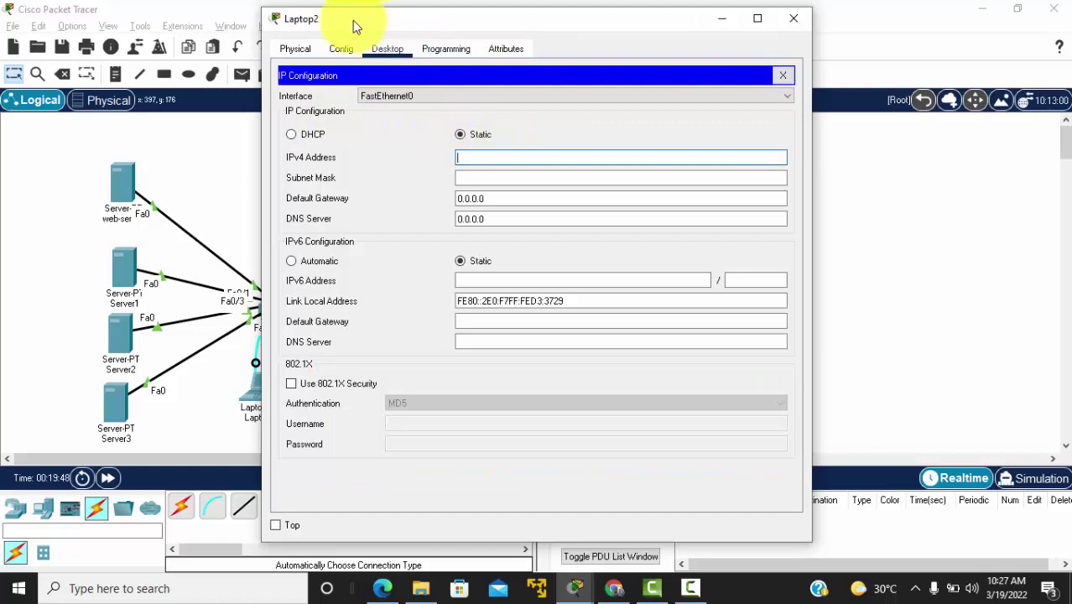
{"action": "left_click_drag", "start_coordinate": [354, 23], "coordinate": [575, 42]}
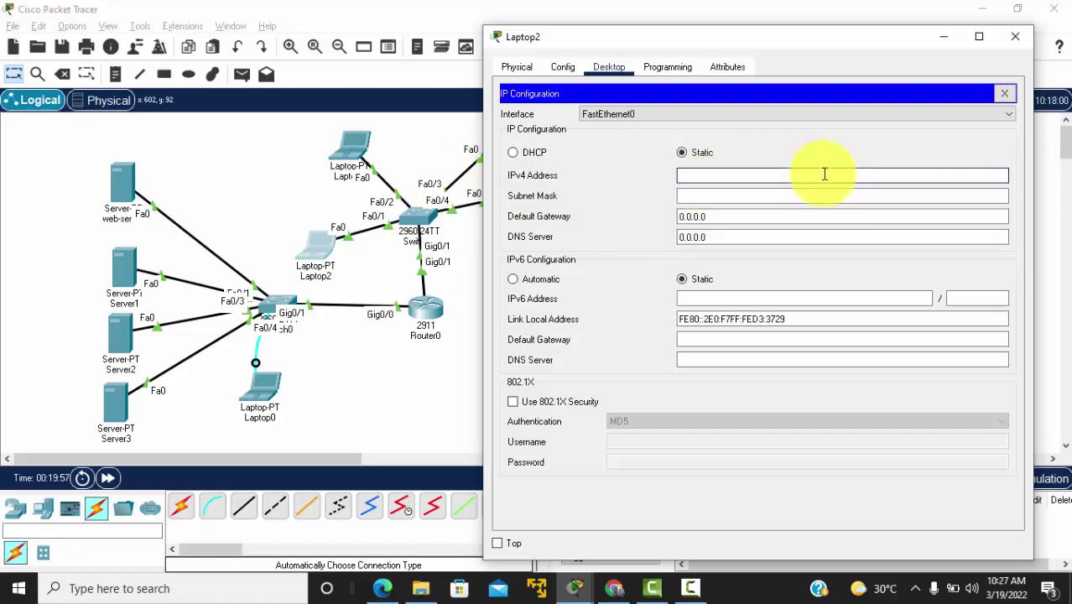
{"action": "left_click", "coordinate": [1014, 37]}
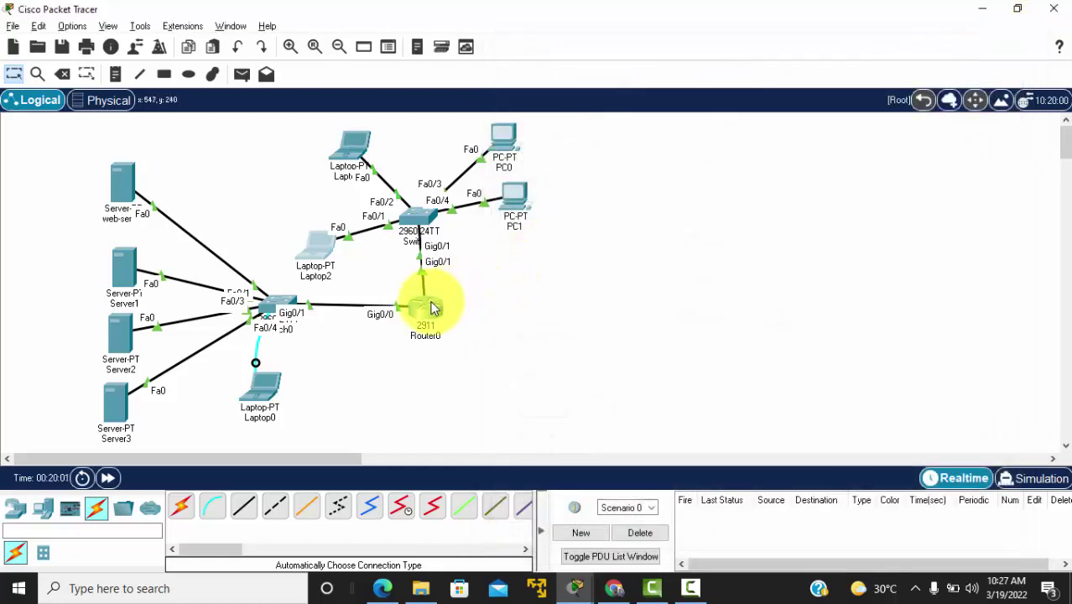
Step: Create DHCP pool VLAN10 with network 10.10.10.0 255.255.255.0 and default router 10.10.10.1
{"action": "left_click", "coordinate": [433, 308]}
{"action": "key", "text": "Return"}
{"action": "key", "text": "Return"}
{"action": "key", "text": "Return"}
{"action": "key", "text": "Return"}
{"action": "type", "text": "e"}
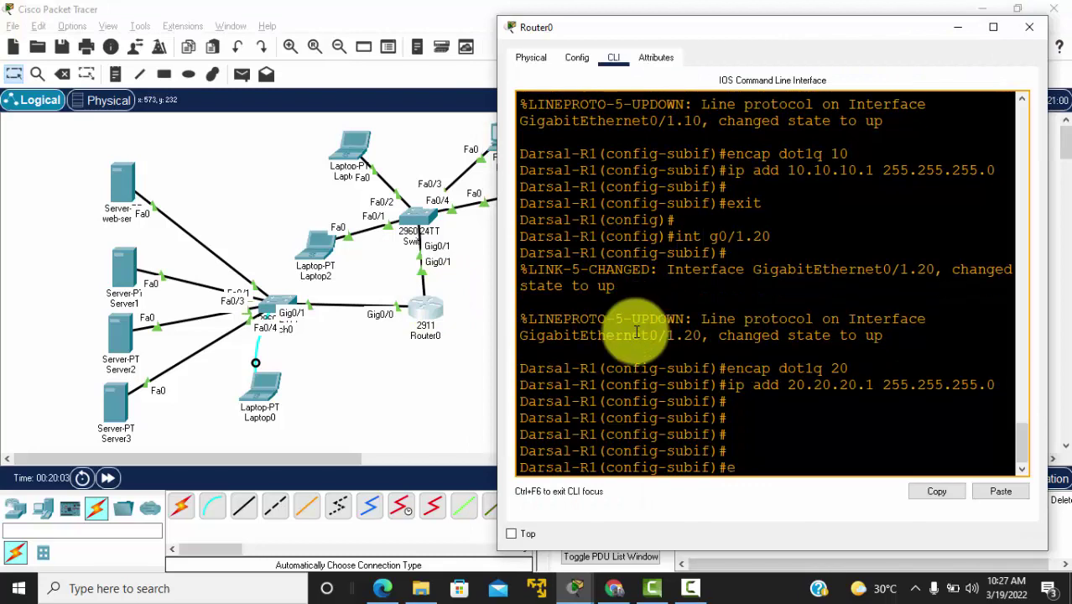
{"action": "type", "text": "xit"}
{"action": "key", "text": "Return"}
{"action": "key", "text": "Return"}
{"action": "key", "text": "Return"}
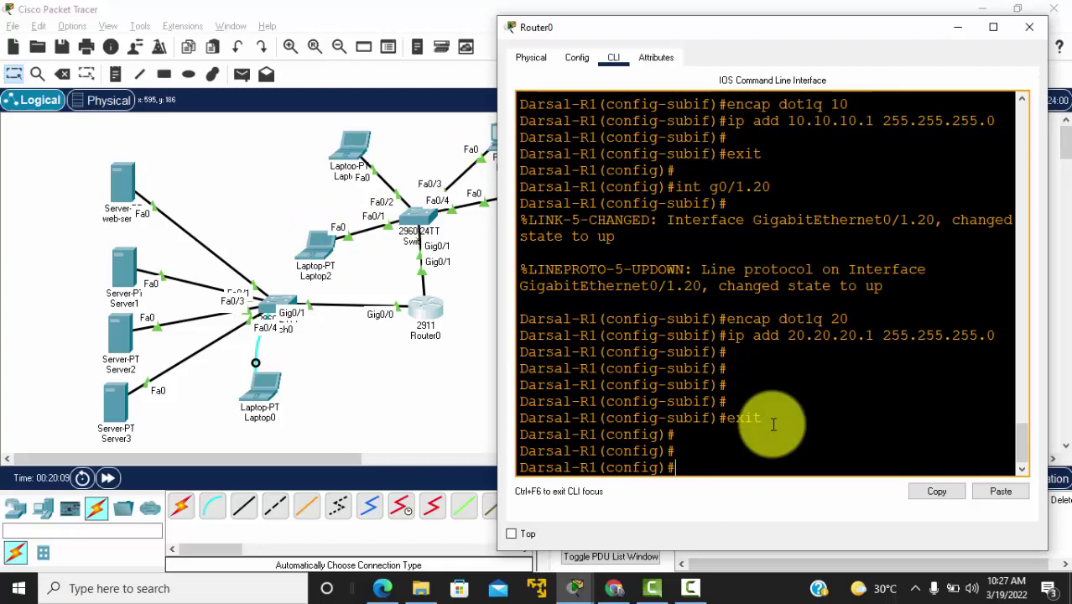
{"action": "type", "text": "ip dhcp po"}
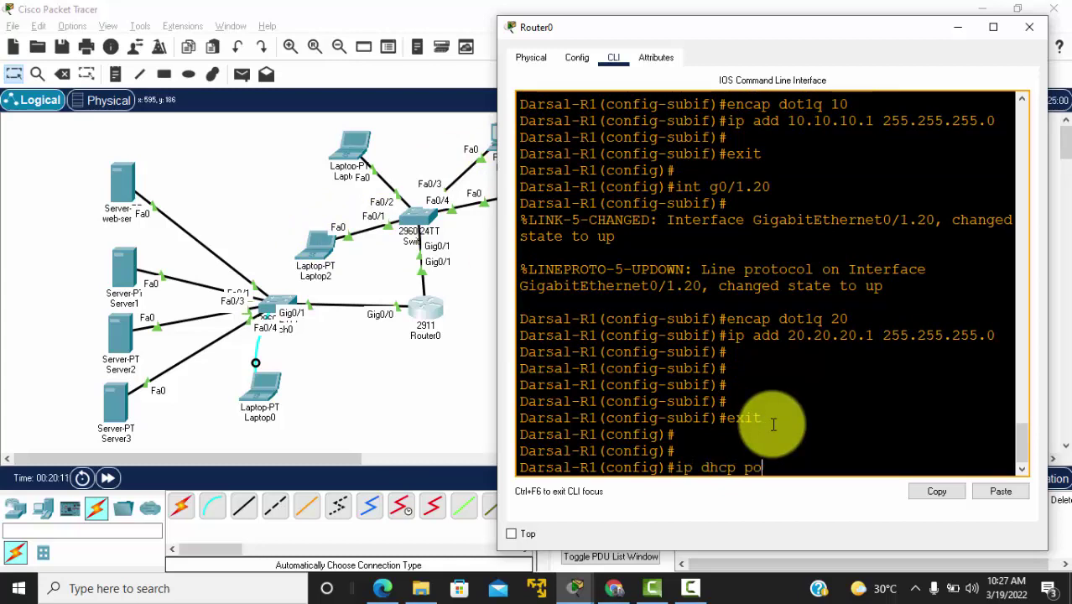
{"action": "type", "text": "ol VLAN10"}
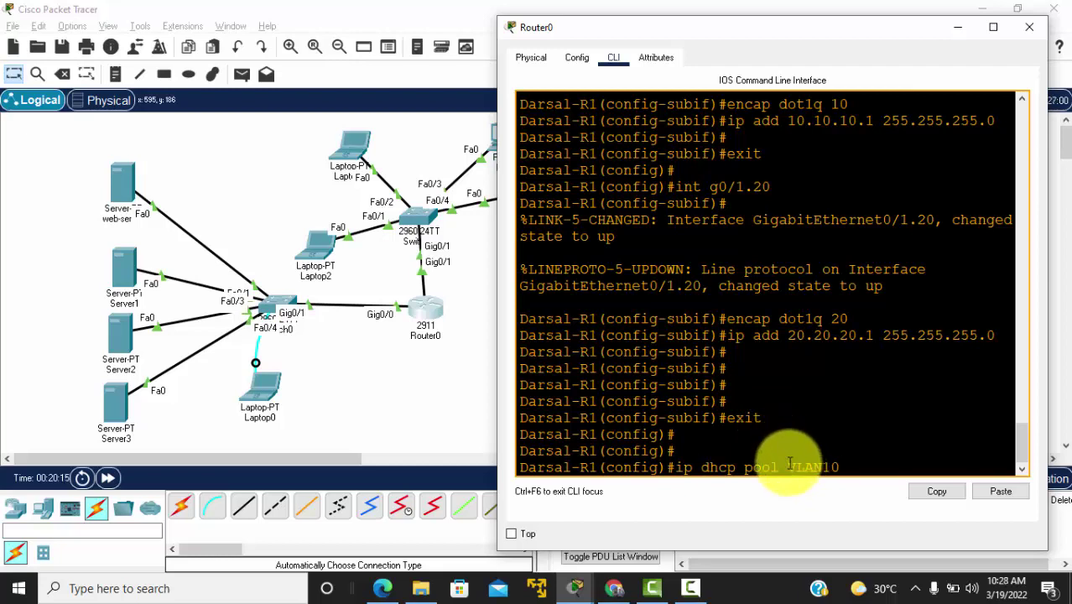
{"action": "left_click_drag", "start_coordinate": [788, 467], "coordinate": [844, 470]}
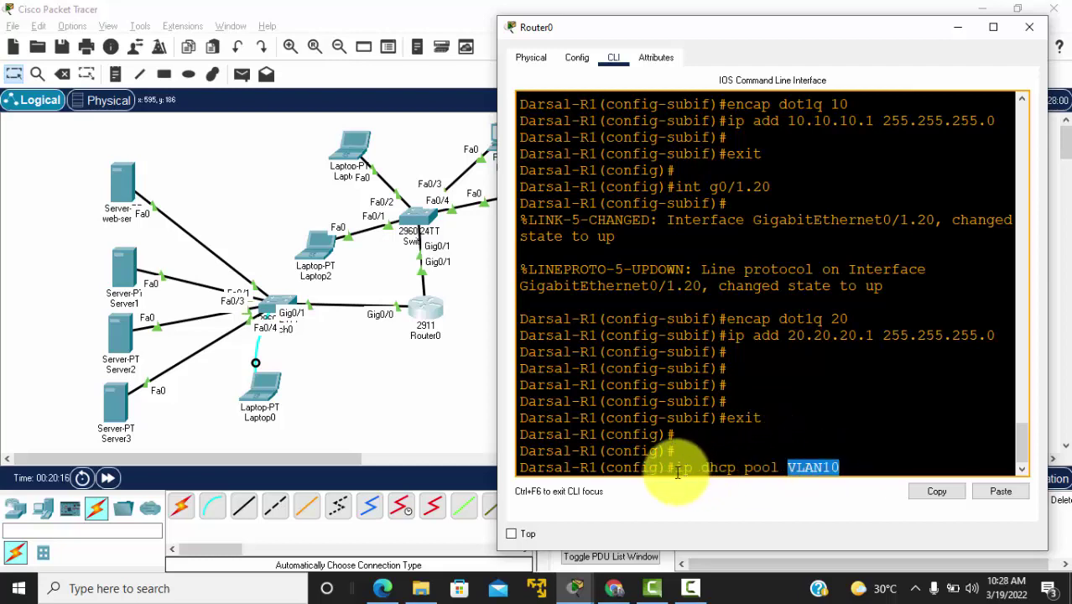
{"action": "left_click", "coordinate": [851, 468]}
{"action": "key", "text": "Return"}
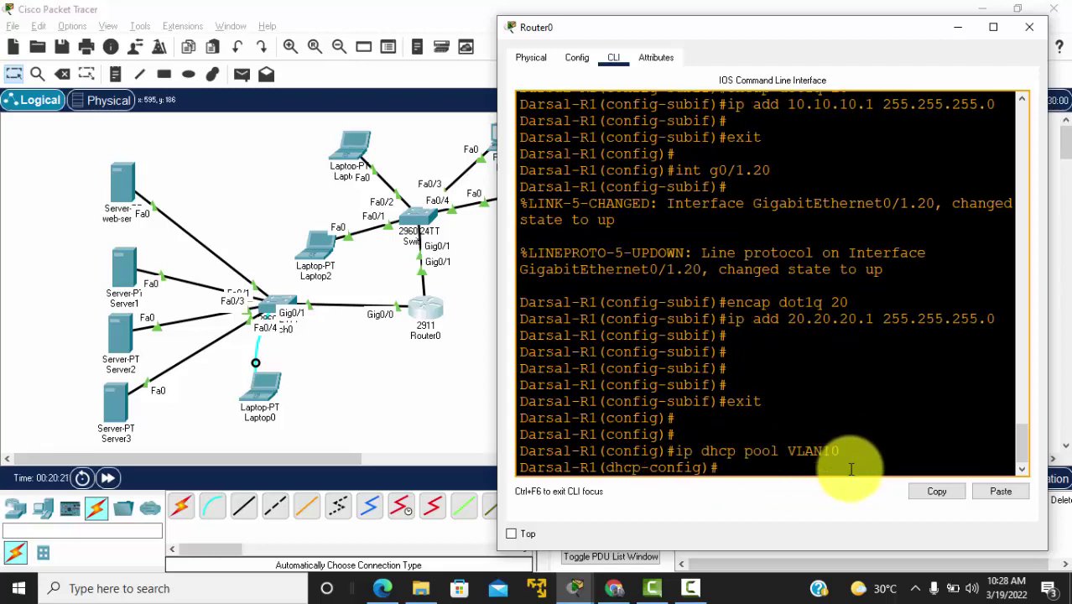
{"action": "type", "text": "net 10.10.10.0"}
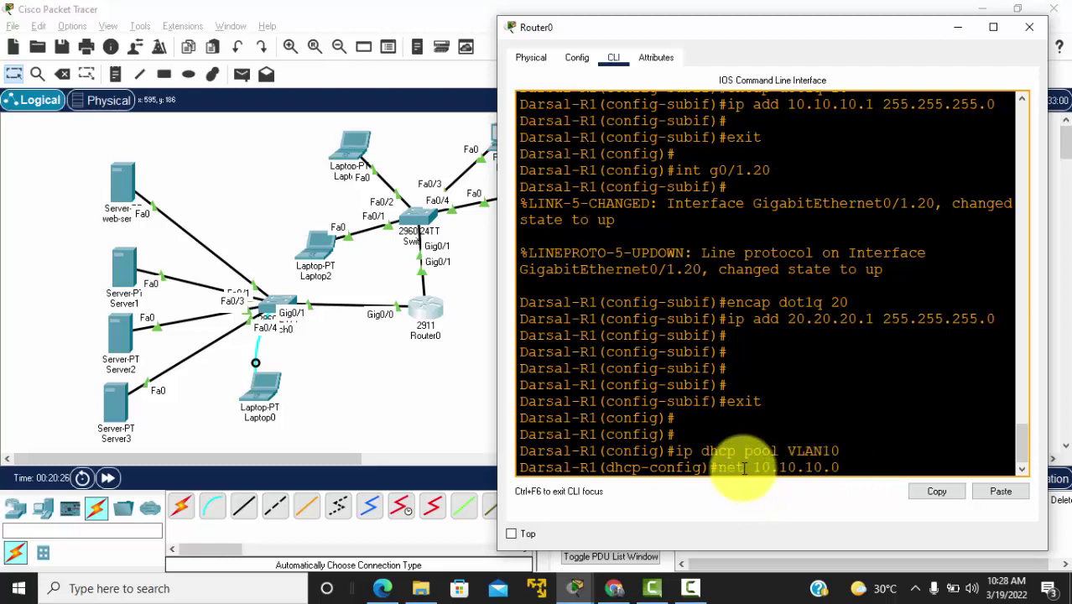
{"action": "type", "text": " 255.255.255.0"}
{"action": "key", "text": "Return"}
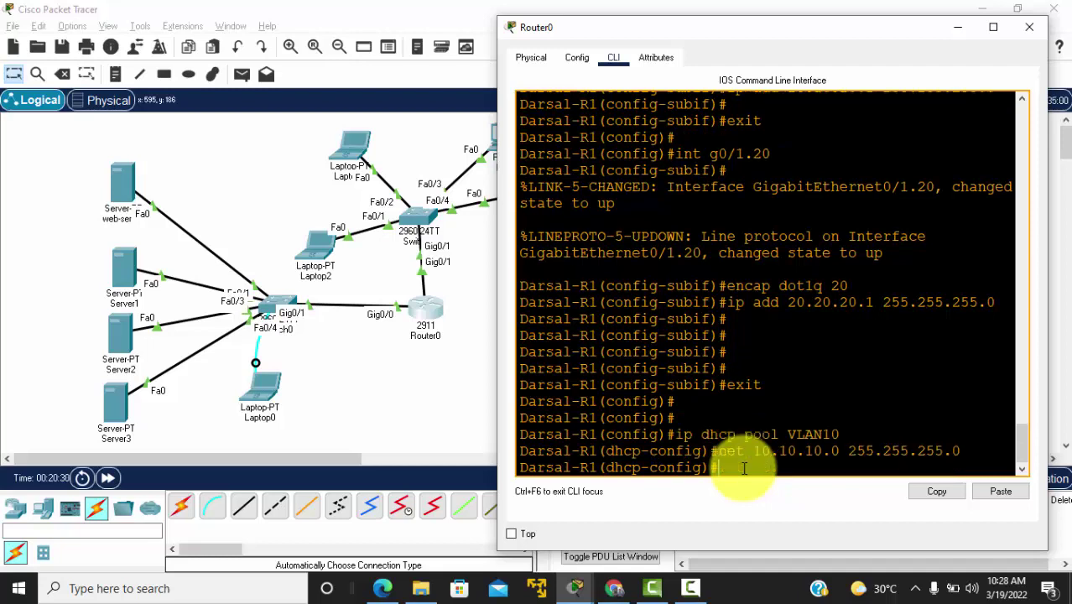
{"action": "type", "text": "def 10.10.10.1"}
{"action": "key", "text": "Return"}
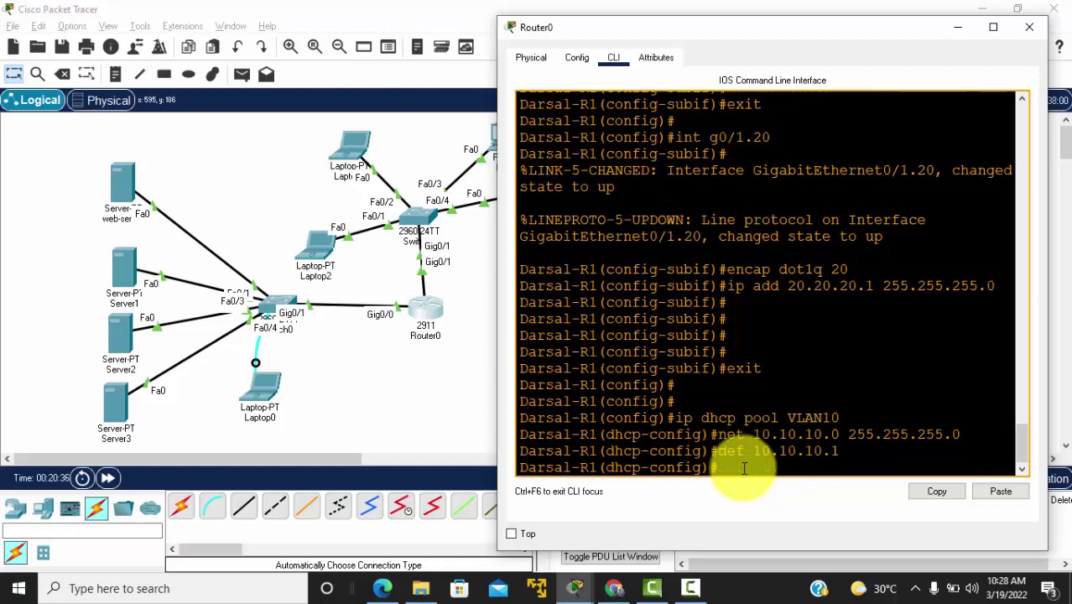
{"action": "key", "text": "Return"}
{"action": "type", "text": "exit"}
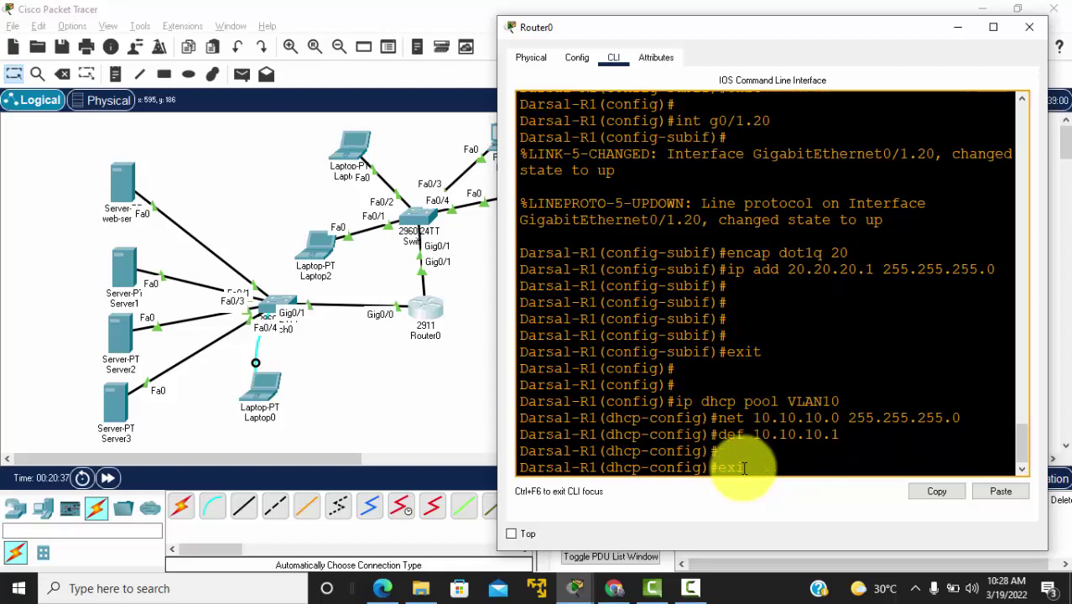
{"action": "key", "text": "Return"}
Step: Create DHCP pool VLAN20 with network 20.20.20.0 255.255.255.0 and default router 20.20.20.1
{"action": "type", "text": "ip"}
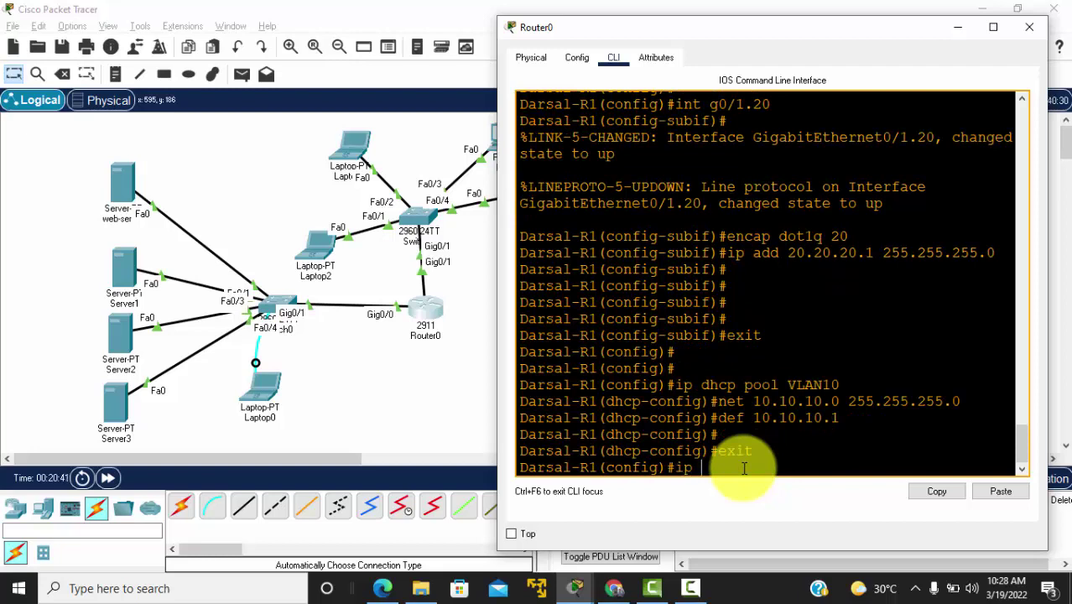
{"action": "type", "text": " dhcp pool VLAN20"}
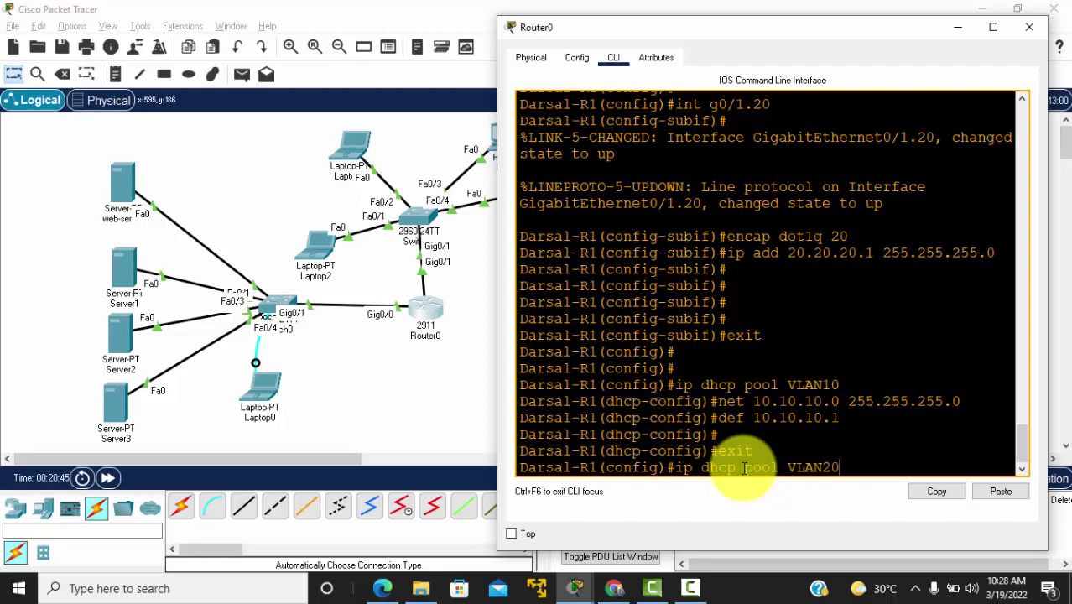
{"action": "key", "text": "Return"}
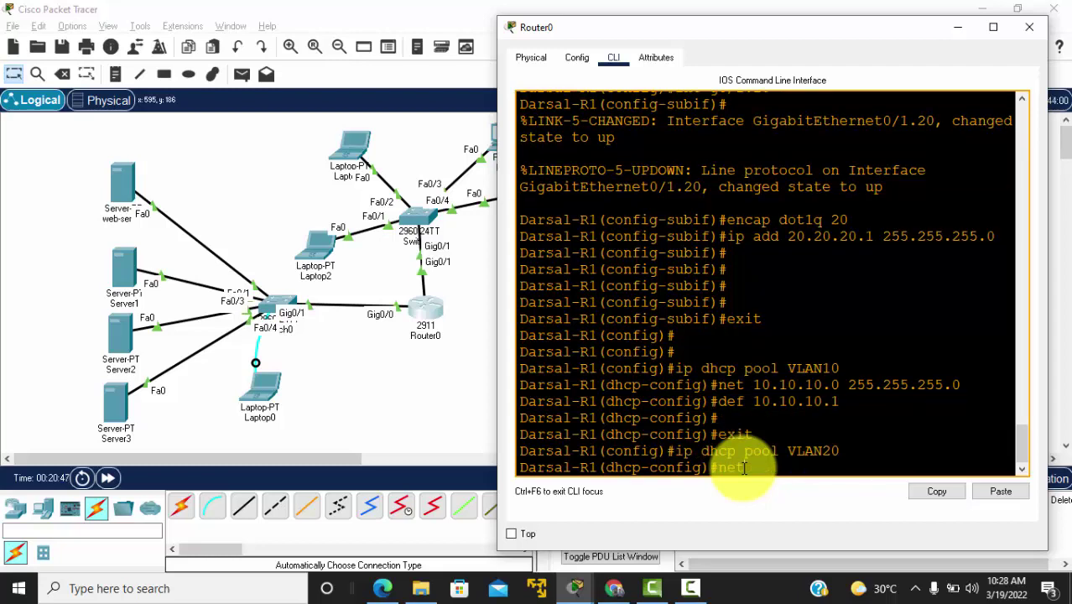
{"action": "type", "text": "net 20.20.20.0 255.25"}
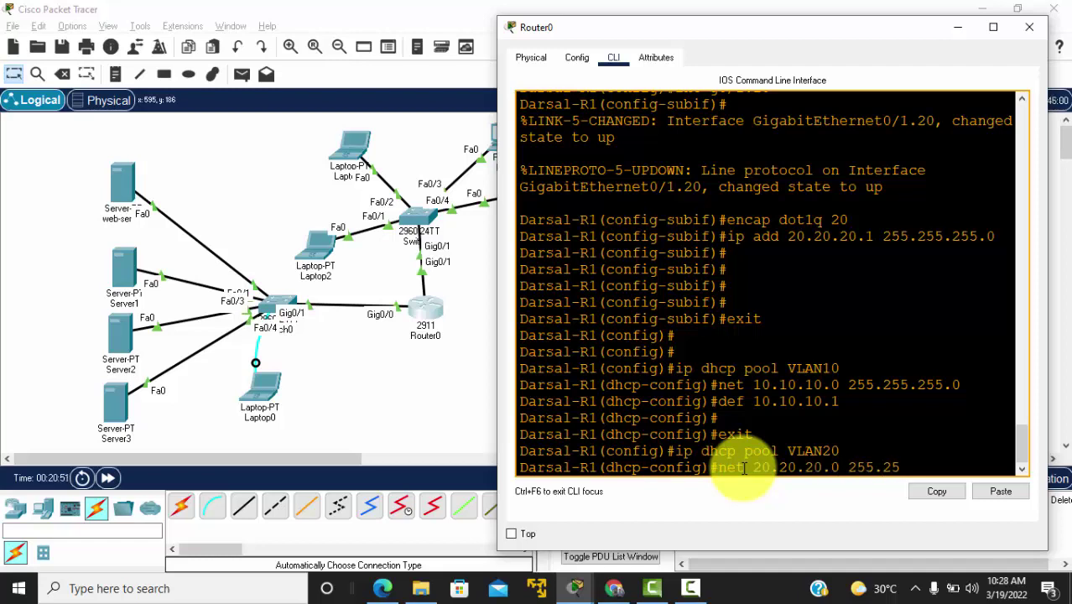
{"action": "type", "text": "5.255.0"}
{"action": "key", "text": "Return"}
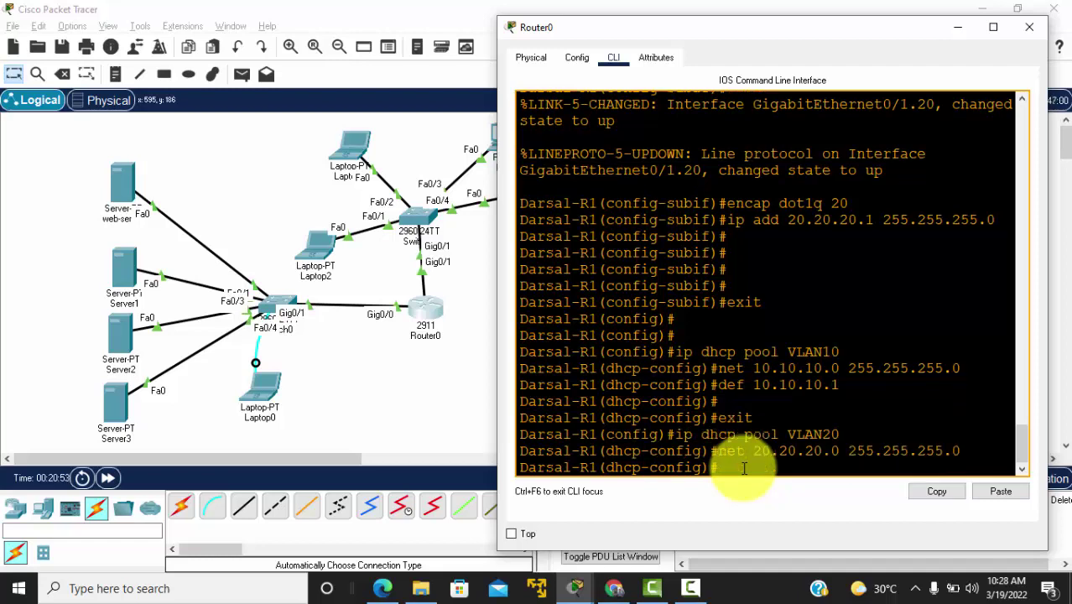
{"action": "type", "text": "def 20.20.20.1"}
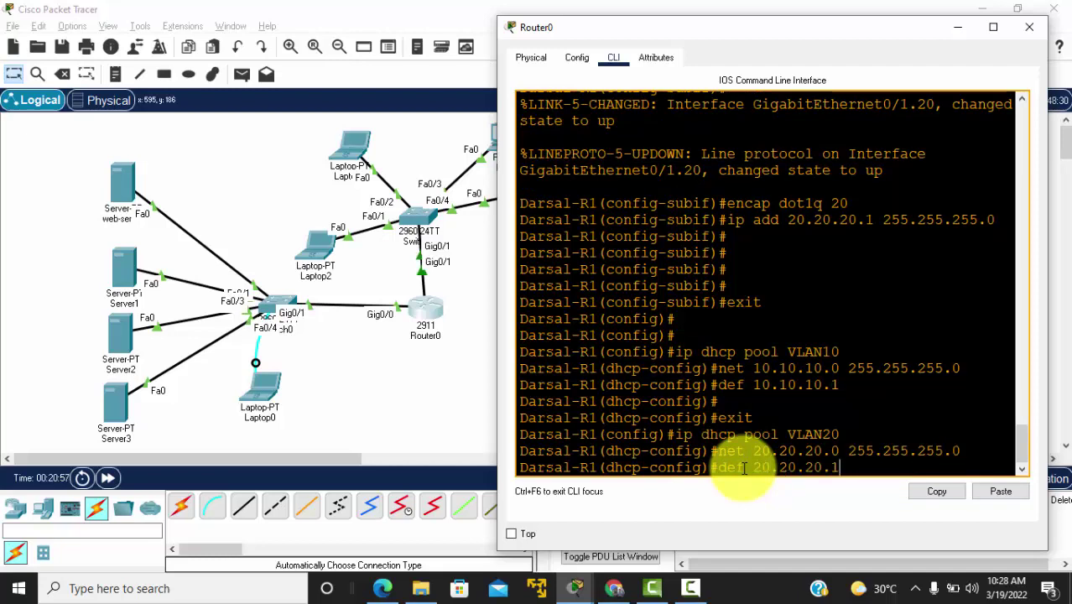
{"action": "key", "text": "Return"}
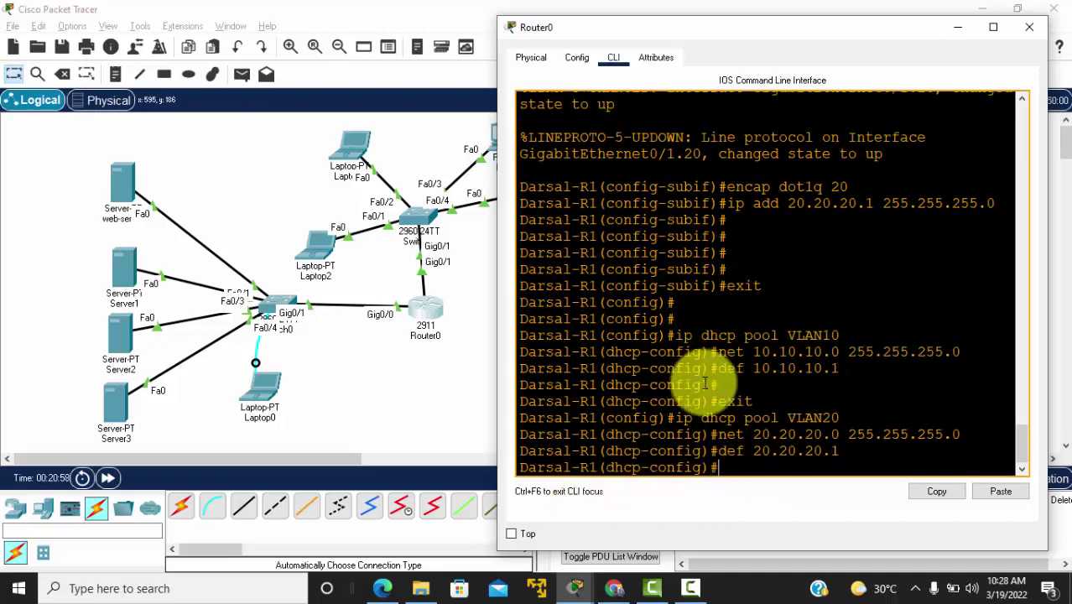
{"action": "left_click", "coordinate": [466, 388]}
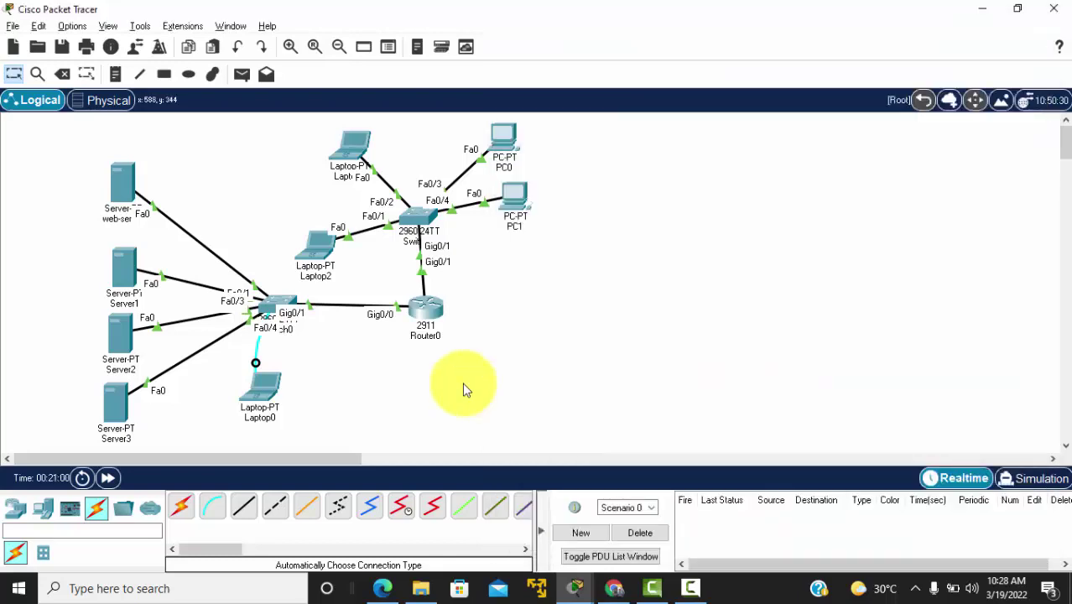
Step: Switch Laptop2 and Laptop1 to DHCP in their IP Configuration
{"action": "left_click", "coordinate": [321, 245]}
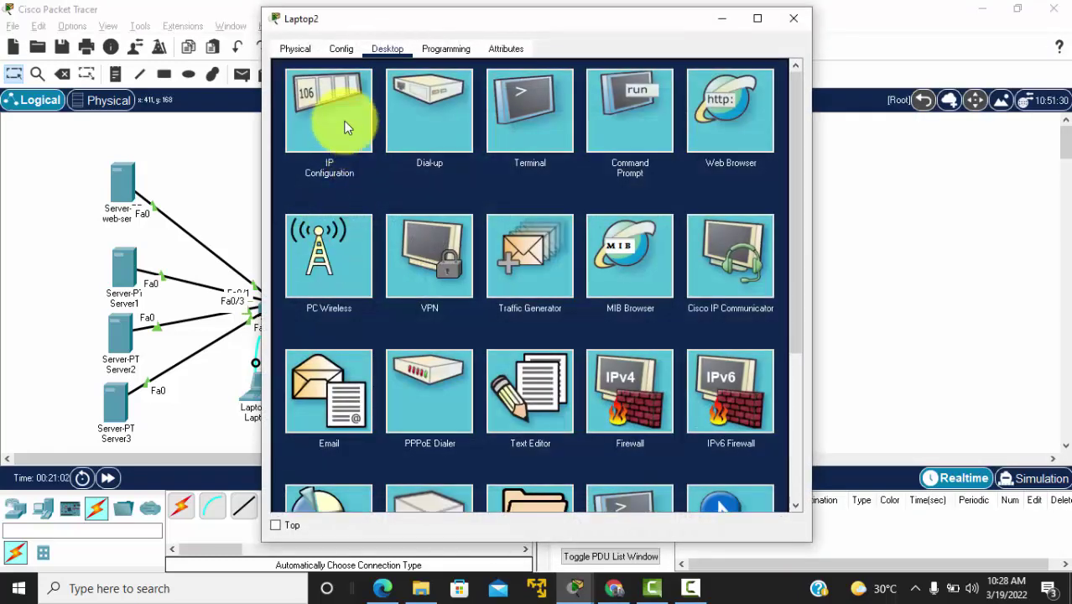
{"action": "left_click", "coordinate": [344, 126]}
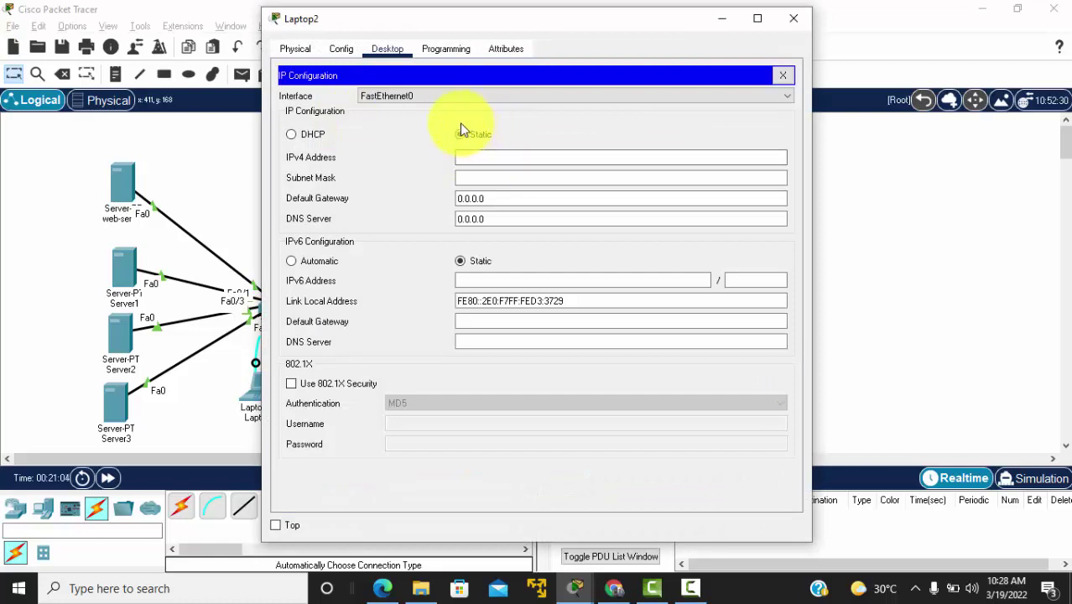
{"action": "left_click", "coordinate": [291, 136]}
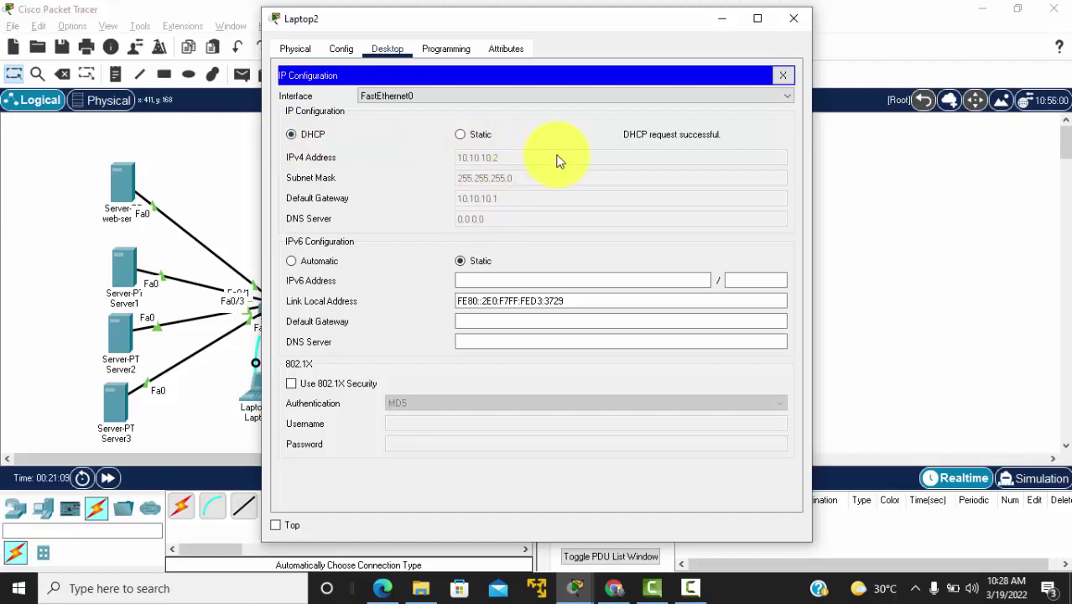
{"action": "left_click", "coordinate": [789, 29]}
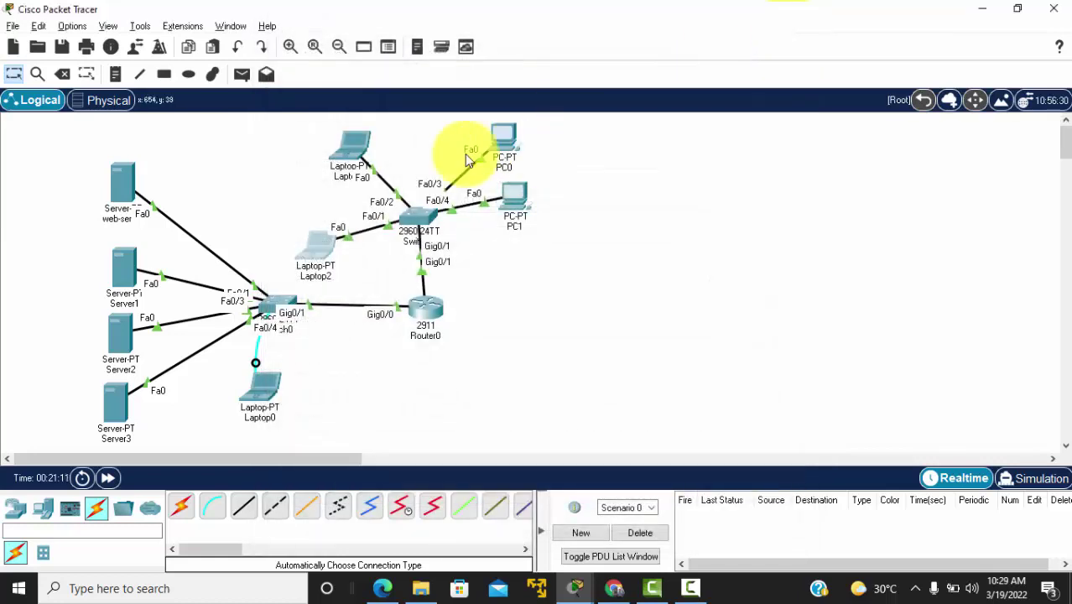
{"action": "left_click", "coordinate": [350, 150]}
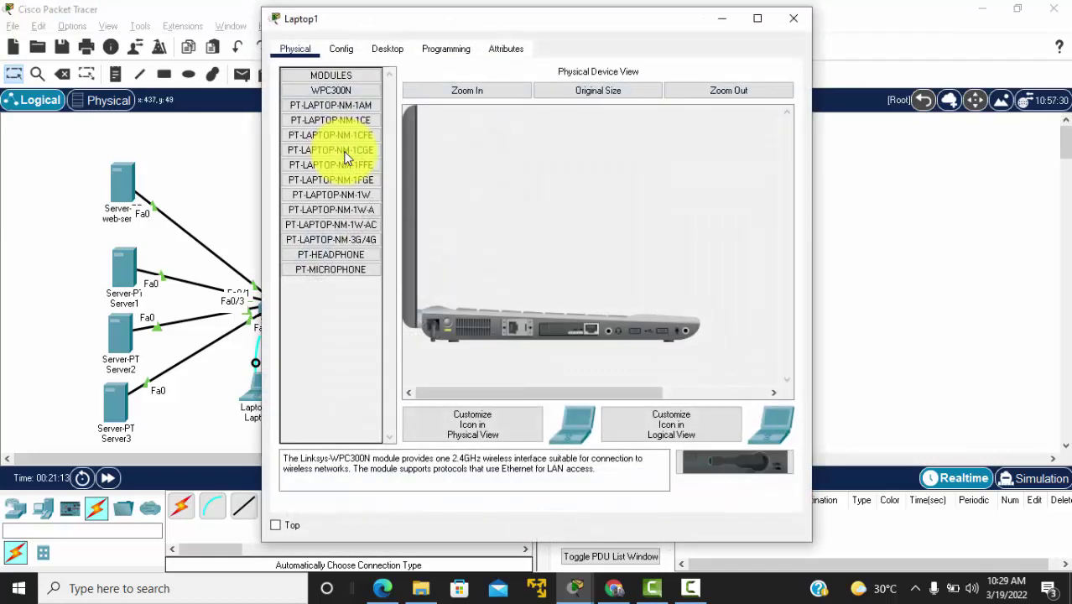
{"action": "left_click", "coordinate": [391, 51]}
{"action": "left_click", "coordinate": [348, 82]}
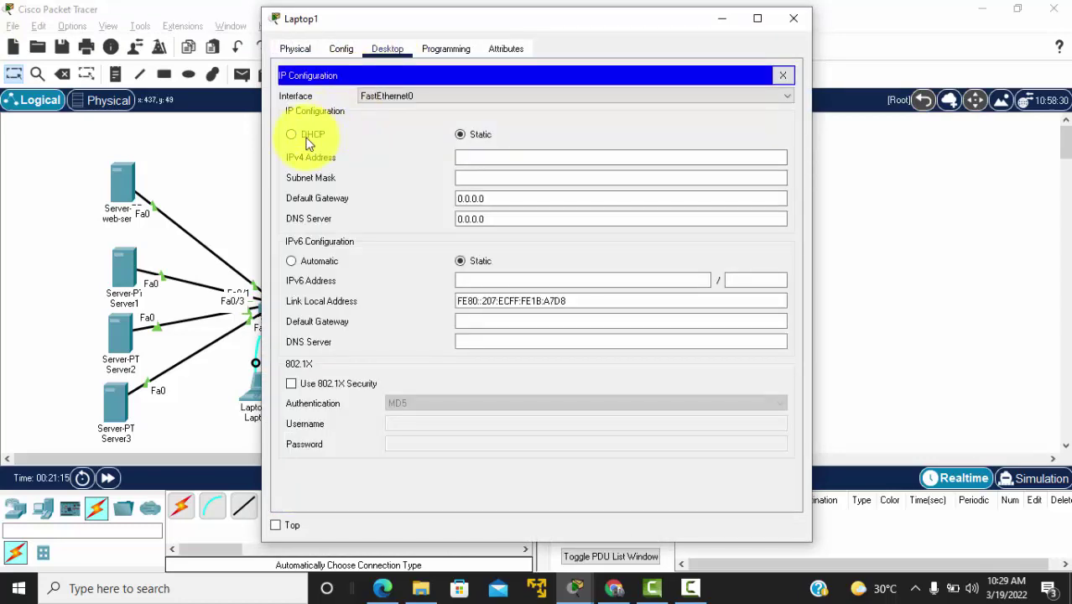
{"action": "left_click", "coordinate": [304, 135]}
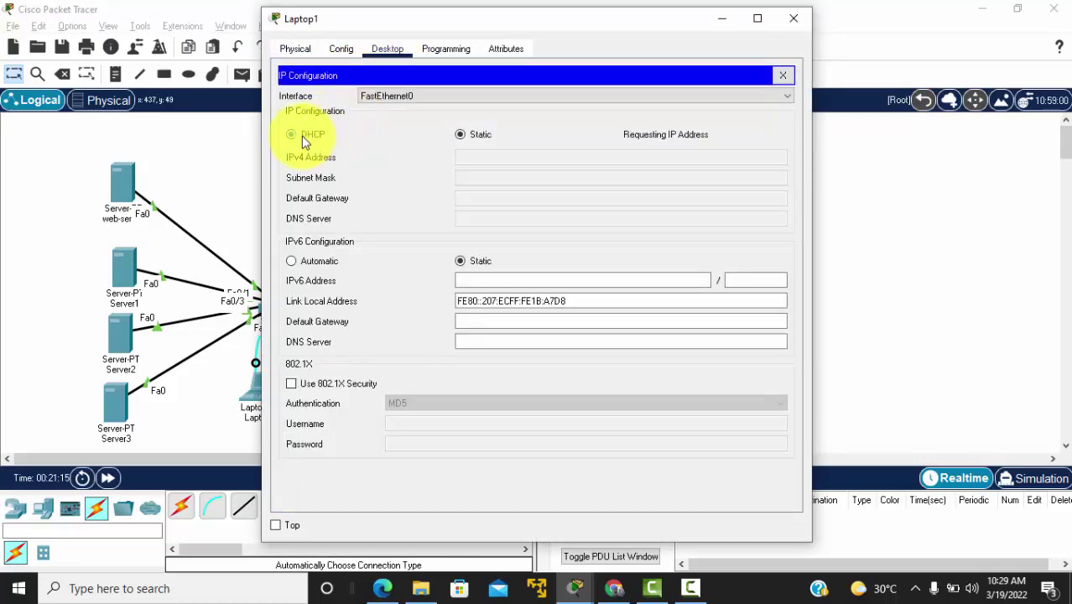
{"action": "left_click", "coordinate": [795, 21]}
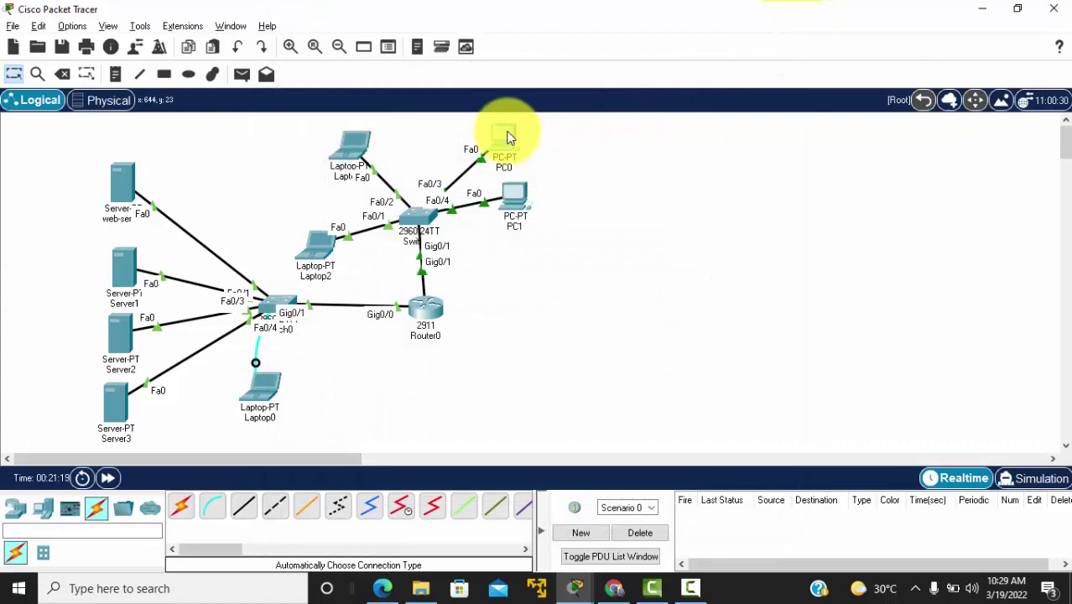
Step: Set PC0 and PC1 to DHCP, getting 20.20.20.2 and 20.20.20.3 with gateway 20.20.20.1
{"action": "left_click", "coordinate": [507, 137]}
{"action": "left_click", "coordinate": [387, 49]}
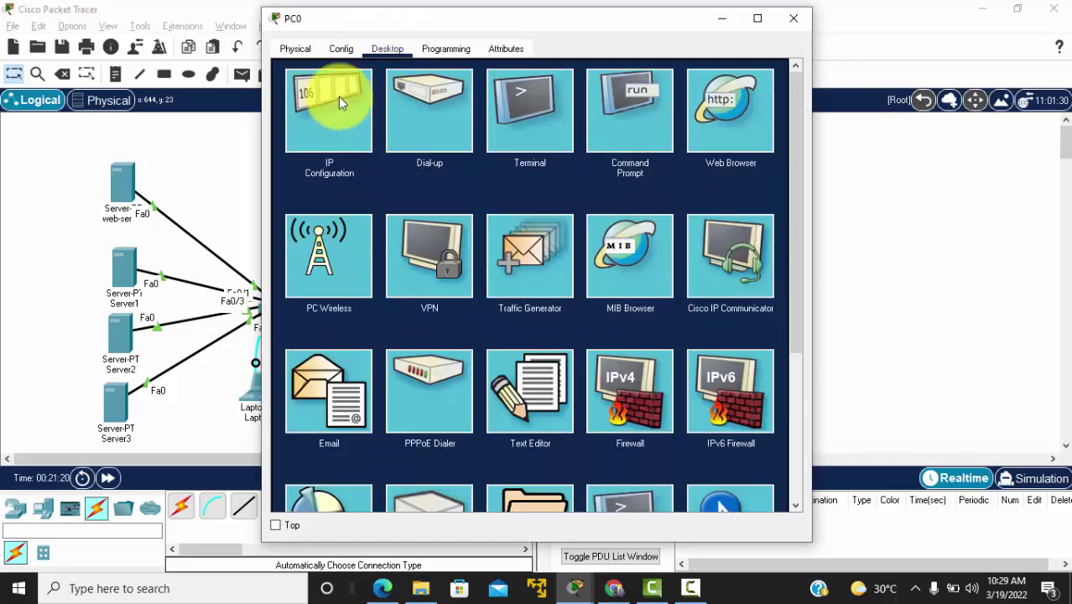
{"action": "left_click", "coordinate": [338, 98]}
{"action": "left_click", "coordinate": [301, 134]}
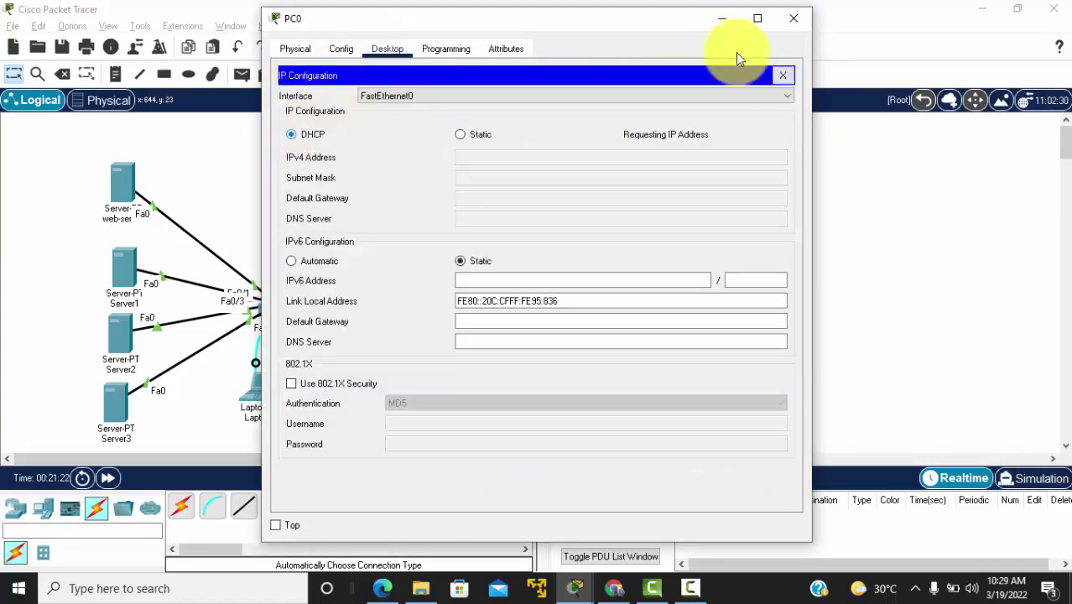
{"action": "left_click", "coordinate": [801, 22]}
{"action": "left_click", "coordinate": [516, 193]}
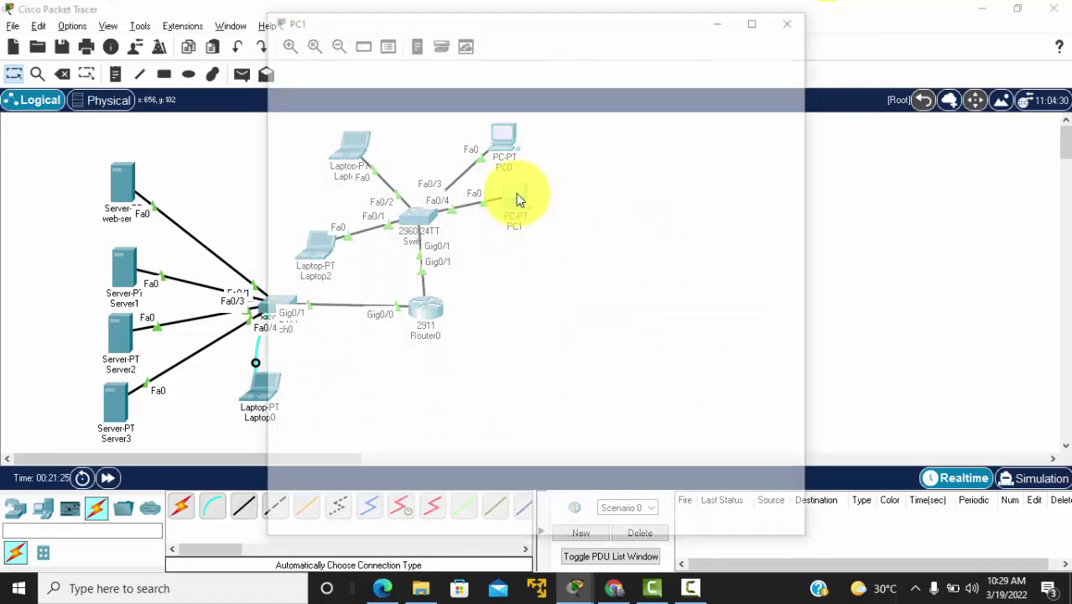
{"action": "left_click", "coordinate": [388, 49]}
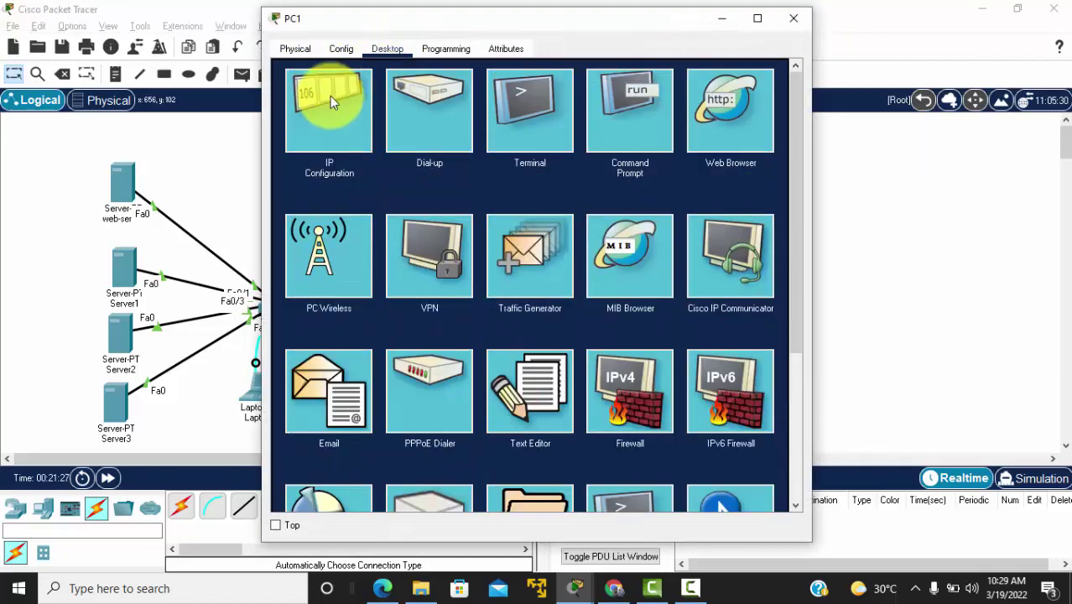
{"action": "left_click", "coordinate": [329, 96]}
{"action": "left_click", "coordinate": [291, 135]}
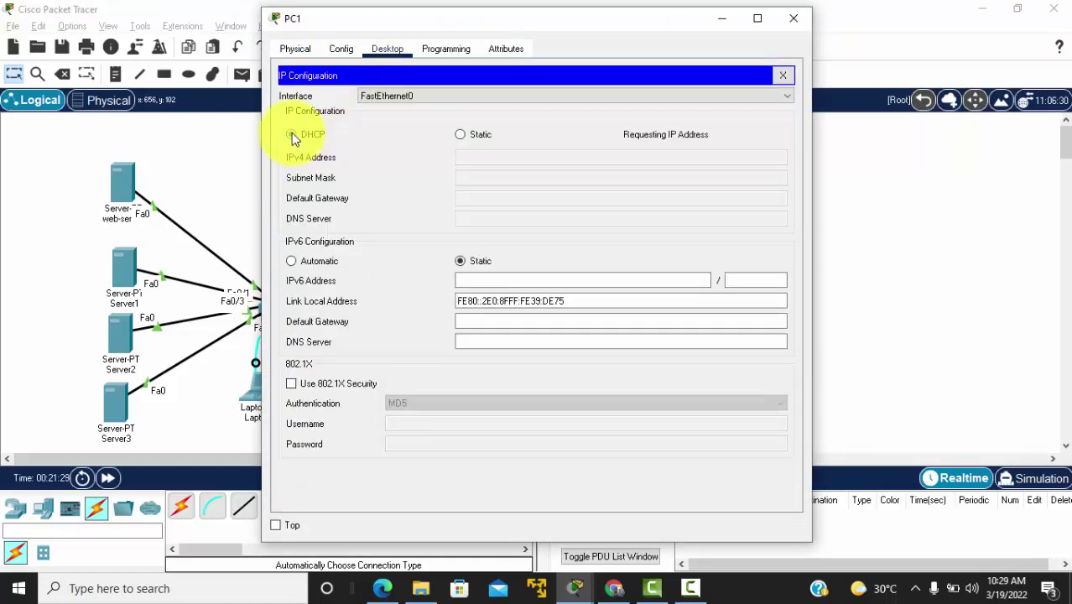
{"action": "left_click", "coordinate": [783, 76]}
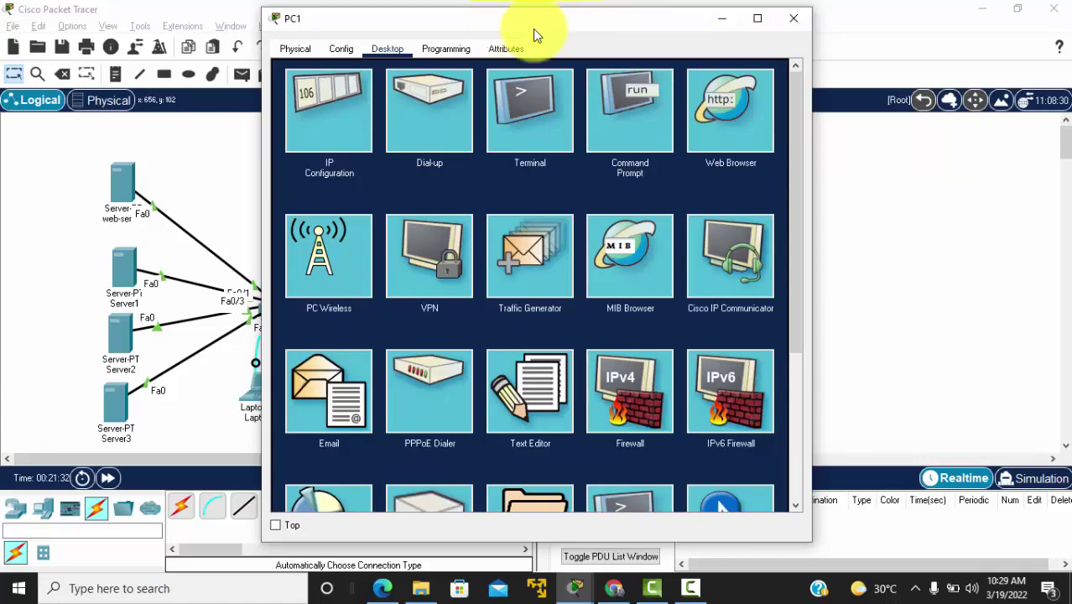
{"action": "left_click_drag", "start_coordinate": [538, 28], "coordinate": [777, 46]}
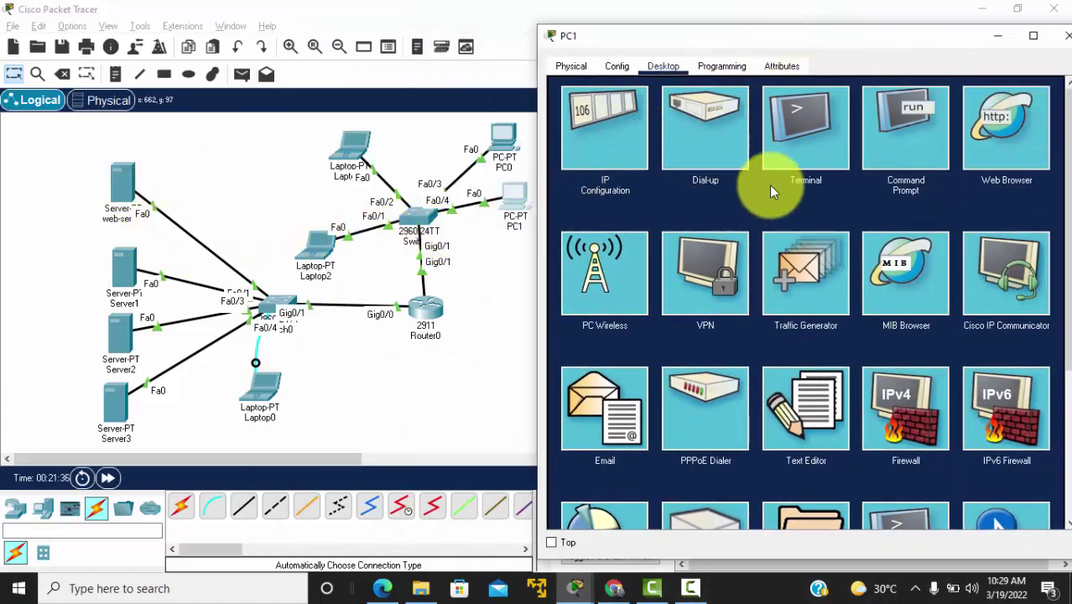
Step: Ping 11.11.11.2 from PC1's Command Prompt and check the replies
{"action": "left_click", "coordinate": [918, 135]}
{"action": "type", "text": "pi"}
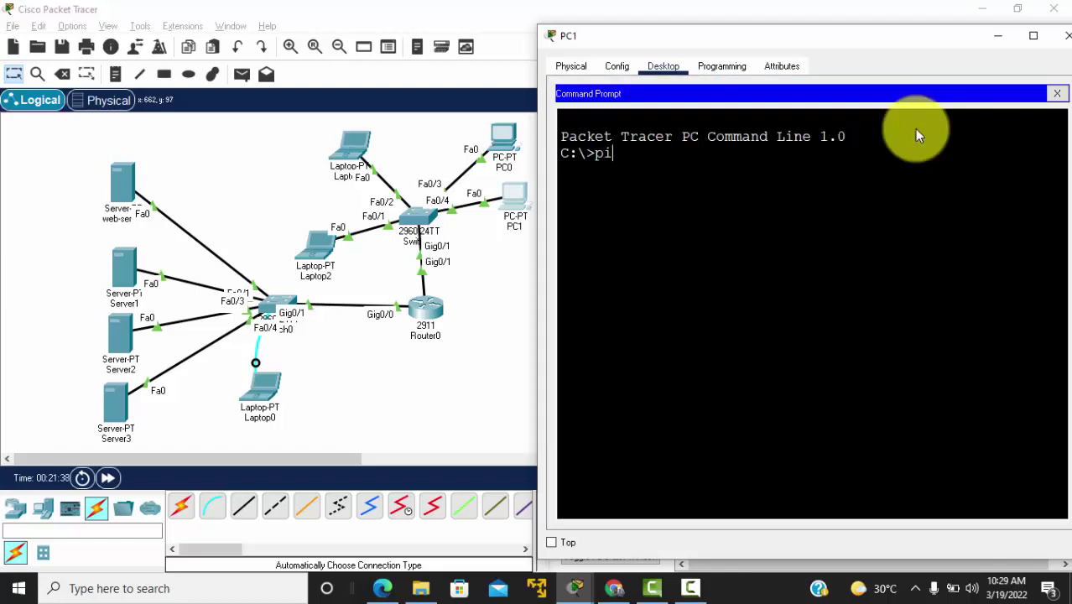
{"action": "type", "text": "ng 11.11.11.2"}
{"action": "key", "text": "Return"}
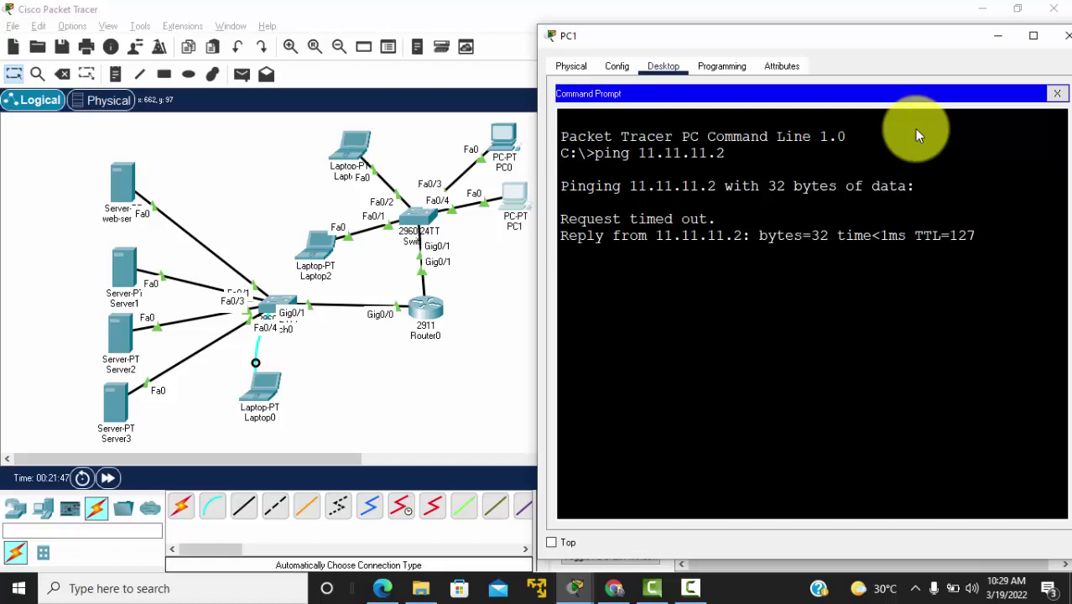
{"action": "left_click_drag", "start_coordinate": [561, 220], "coordinate": [597, 386]}
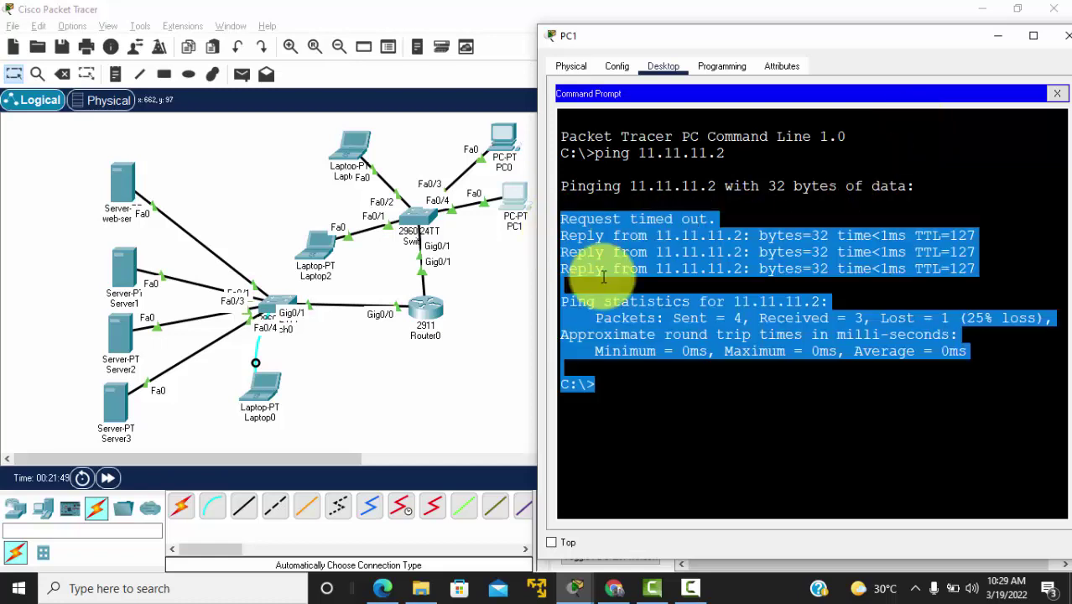
{"action": "left_click", "coordinate": [606, 273]}
{"action": "left_click_drag", "start_coordinate": [1000, 256], "coordinate": [570, 237]}
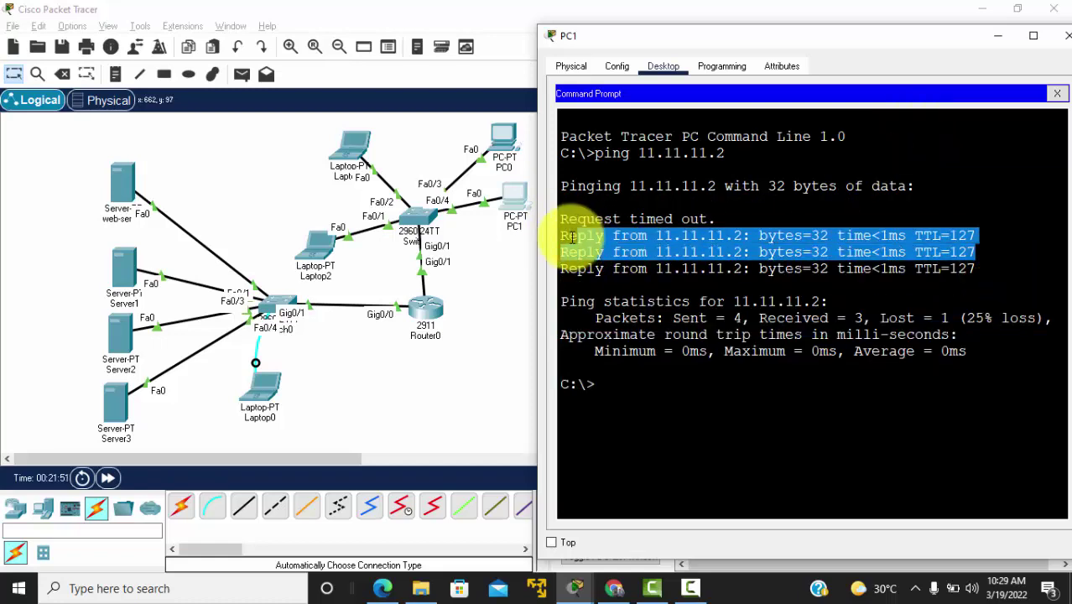
{"action": "left_click", "coordinate": [1060, 94]}
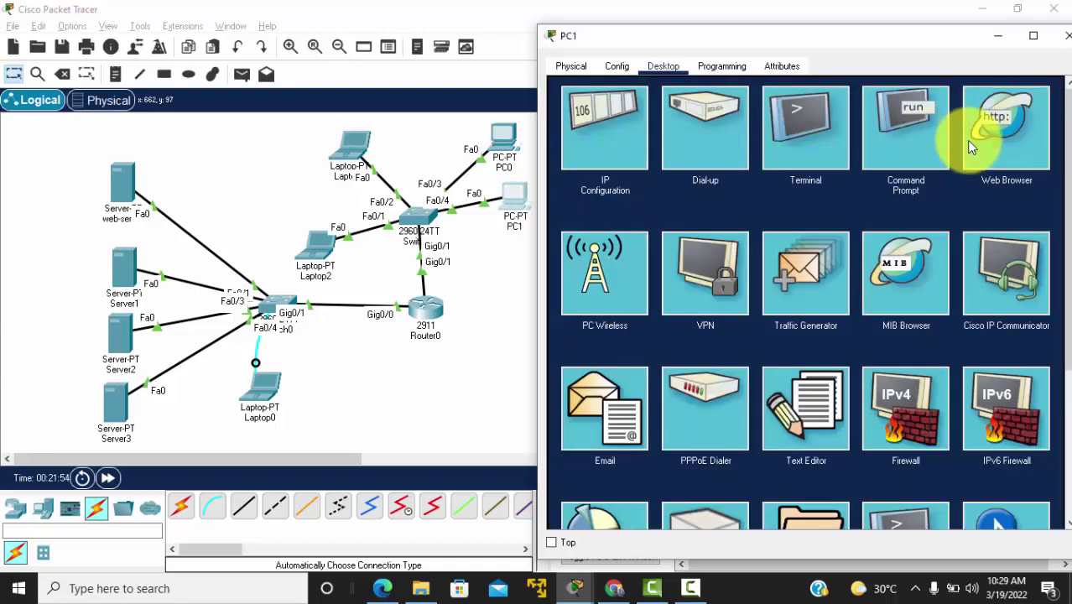
Step: Browse to 11.11.11.2 in PC1's web browser to show the darsalschool.com page, then close PC1
{"action": "left_click", "coordinate": [993, 132]}
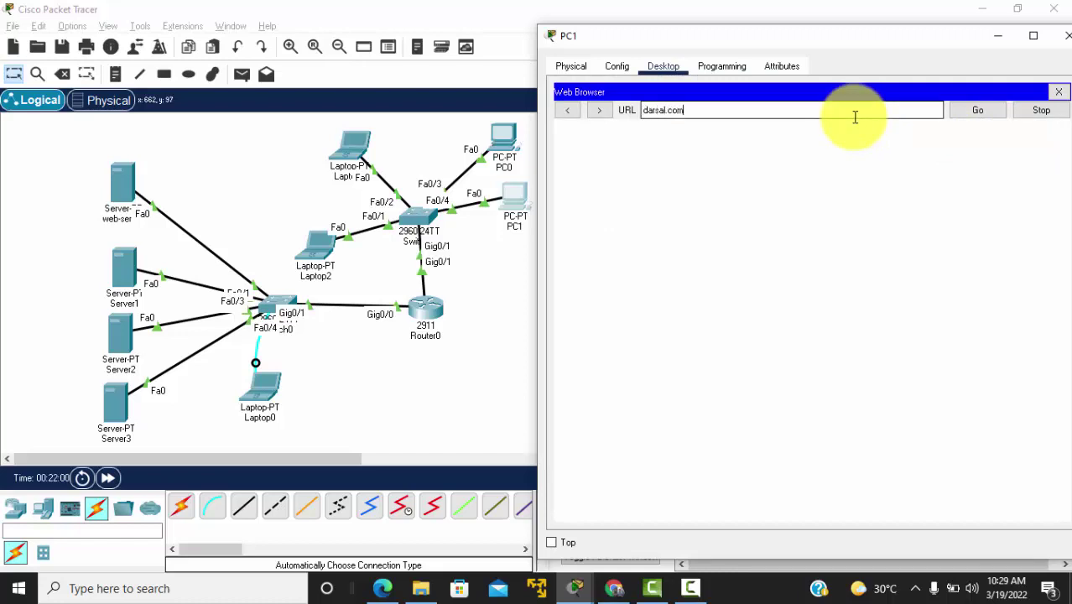
{"action": "key", "text": "Return"}
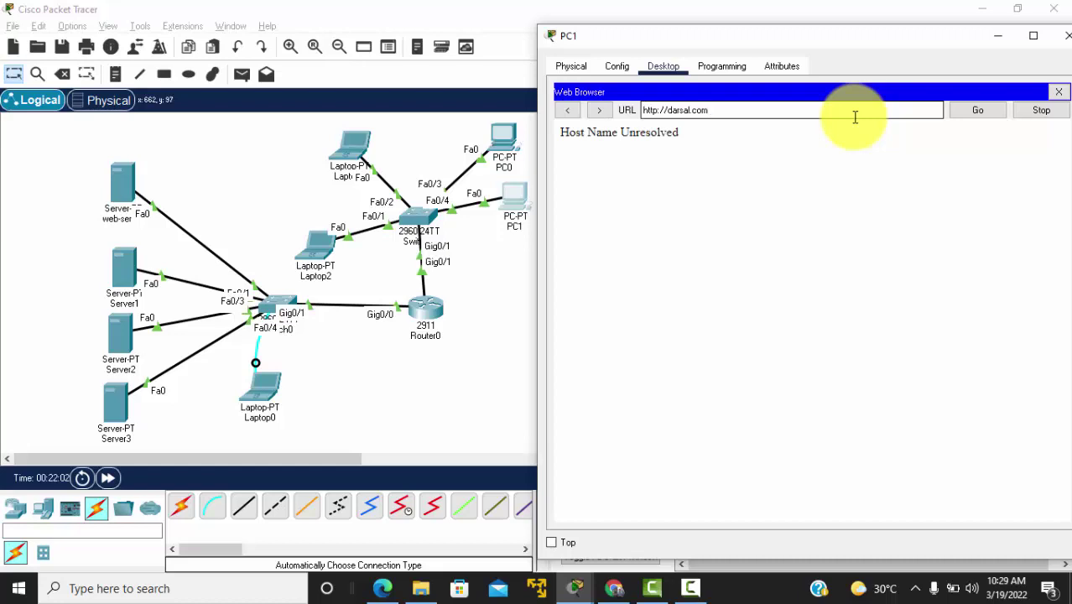
{"action": "triple_click", "coordinate": [854, 117]}
{"action": "type", "text": "1"}
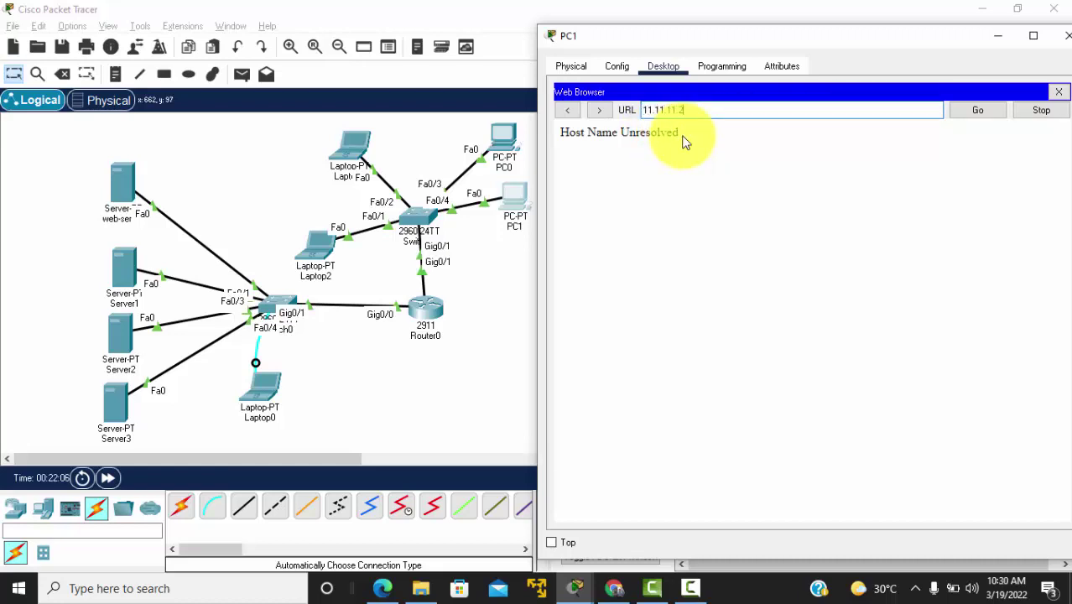
{"action": "type", "text": "1.11.11.2"}
{"action": "key", "text": "Return"}
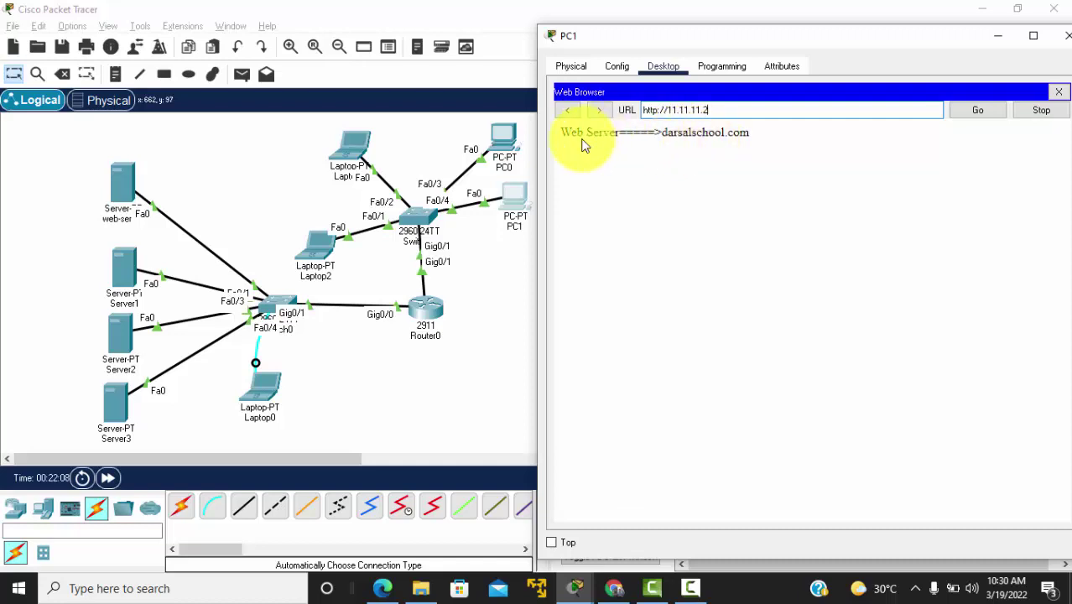
{"action": "left_click_drag", "start_coordinate": [749, 132], "coordinate": [561, 132]}
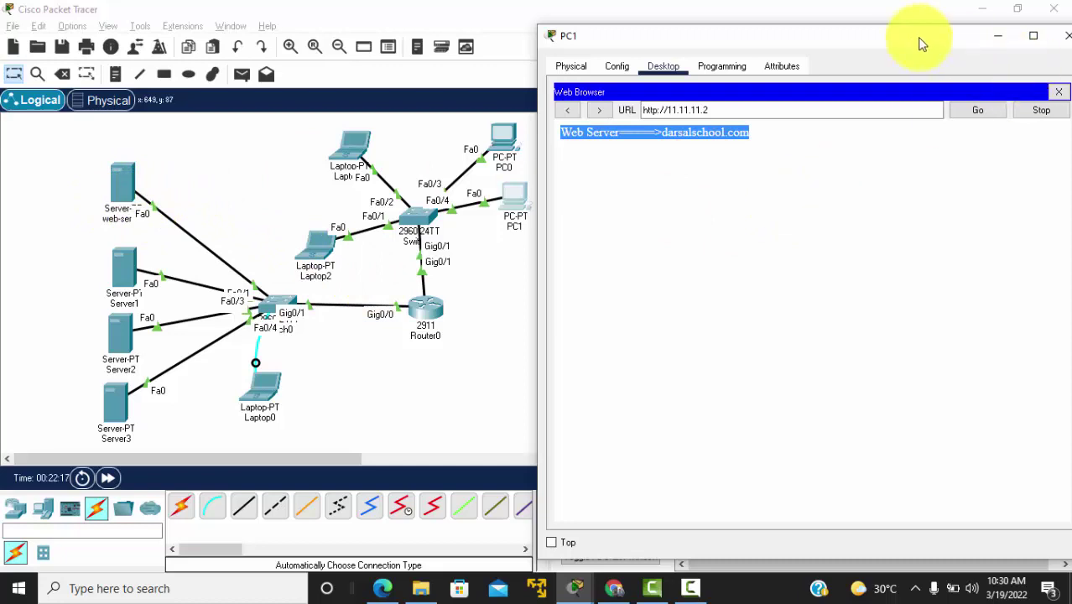
{"action": "left_click_drag", "start_coordinate": [850, 43], "coordinate": [809, 62]}
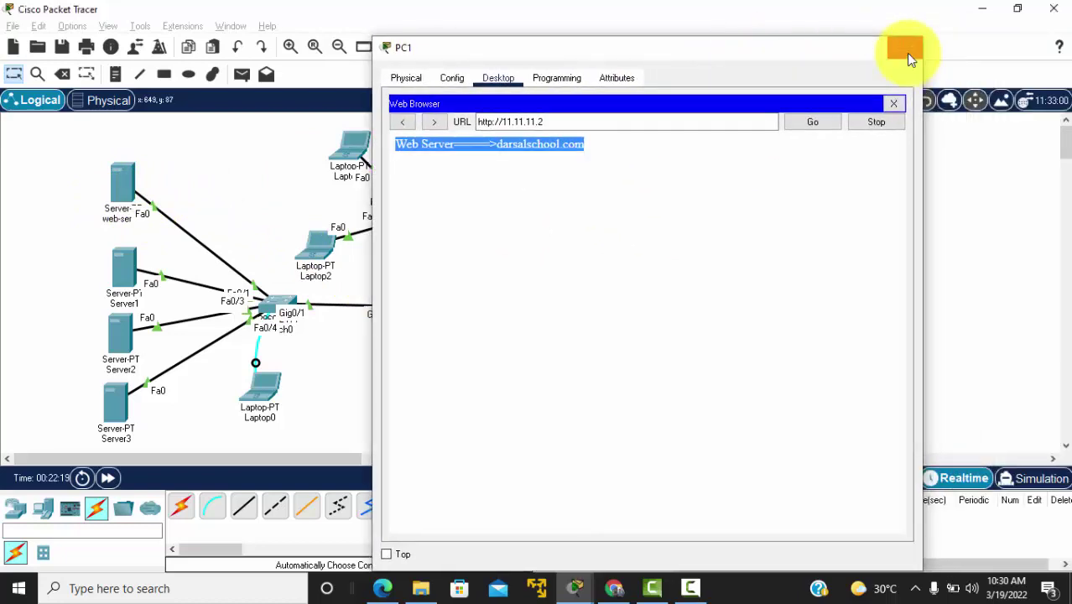
{"action": "left_click", "coordinate": [905, 50]}
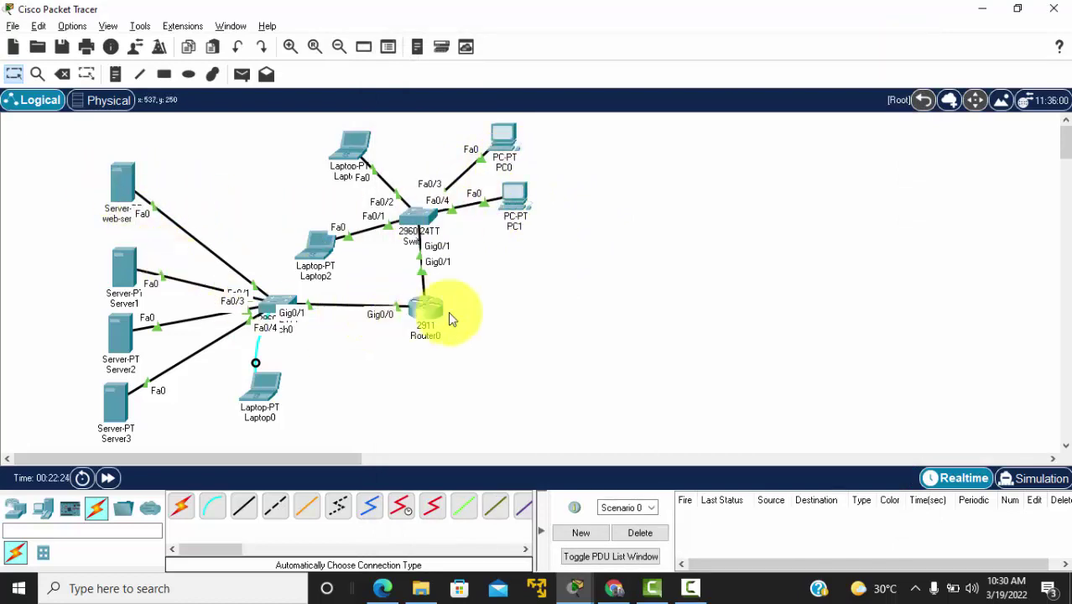
{"action": "key", "text": "alt+Tab"}
{"action": "key", "text": "alt+Tab"}
{"action": "key", "text": "alt+Tab"}
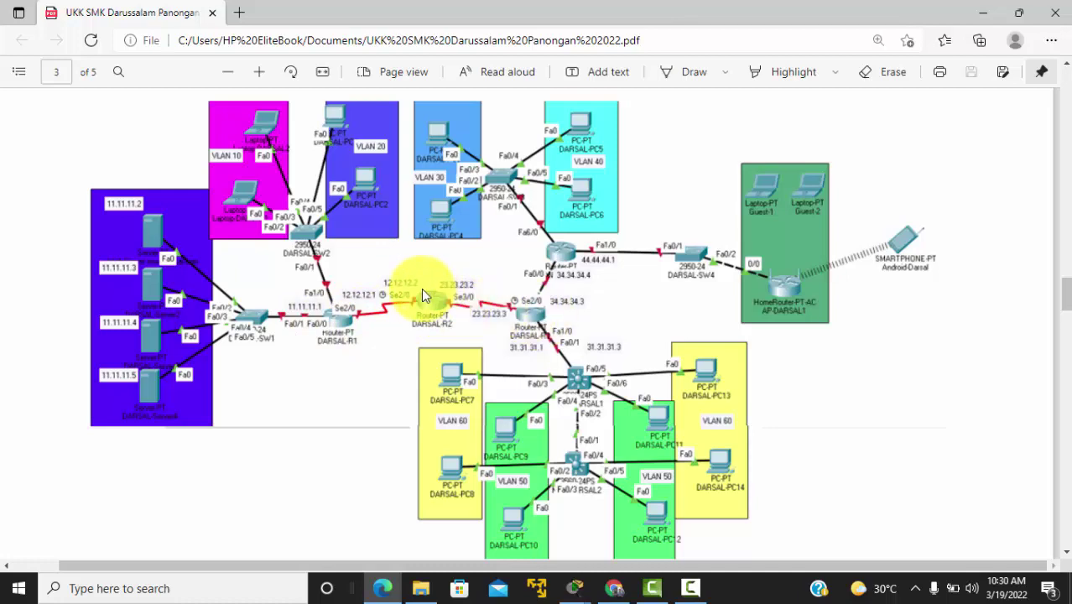
{"action": "key", "text": "alt+Tab"}
{"action": "key", "text": "alt+Tab"}
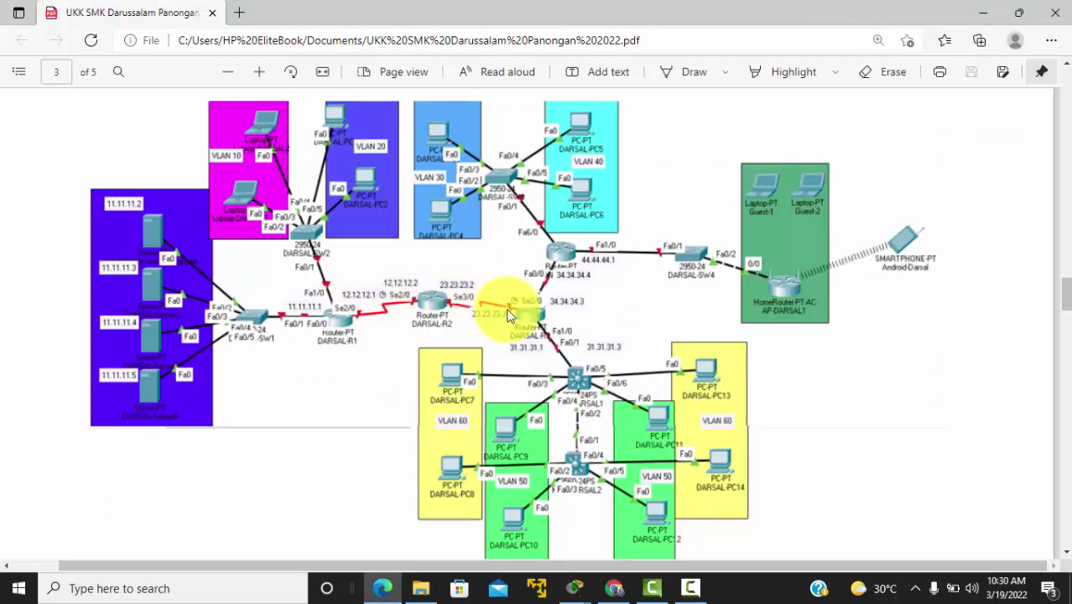
{"action": "key", "text": "alt+Tab"}
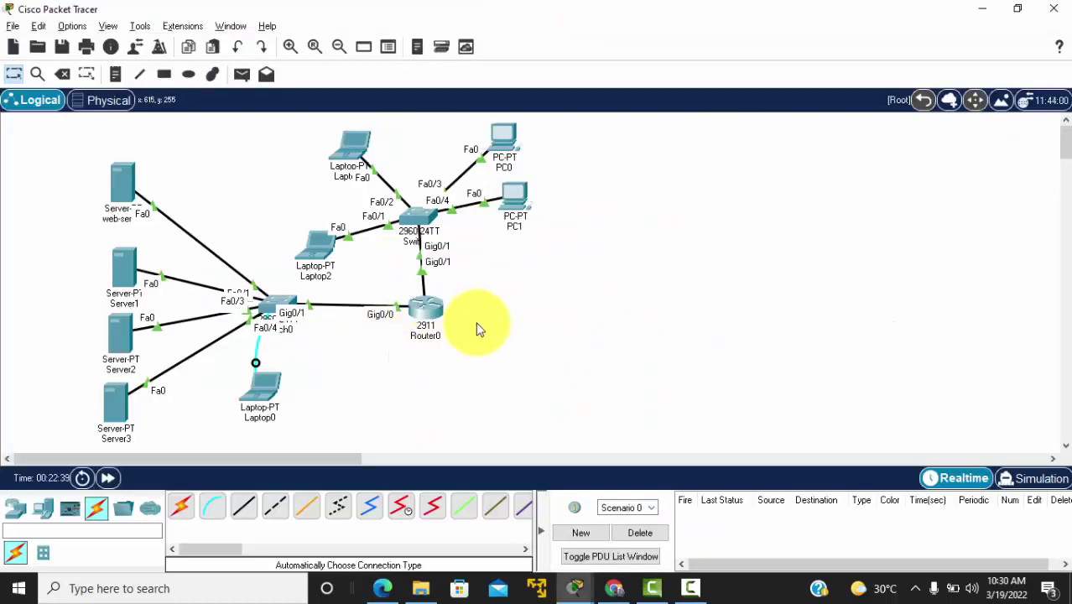
Step: Place two 2911 routers, Router1 and Router2, to the right of Router0
{"action": "left_click", "coordinate": [39, 509]}
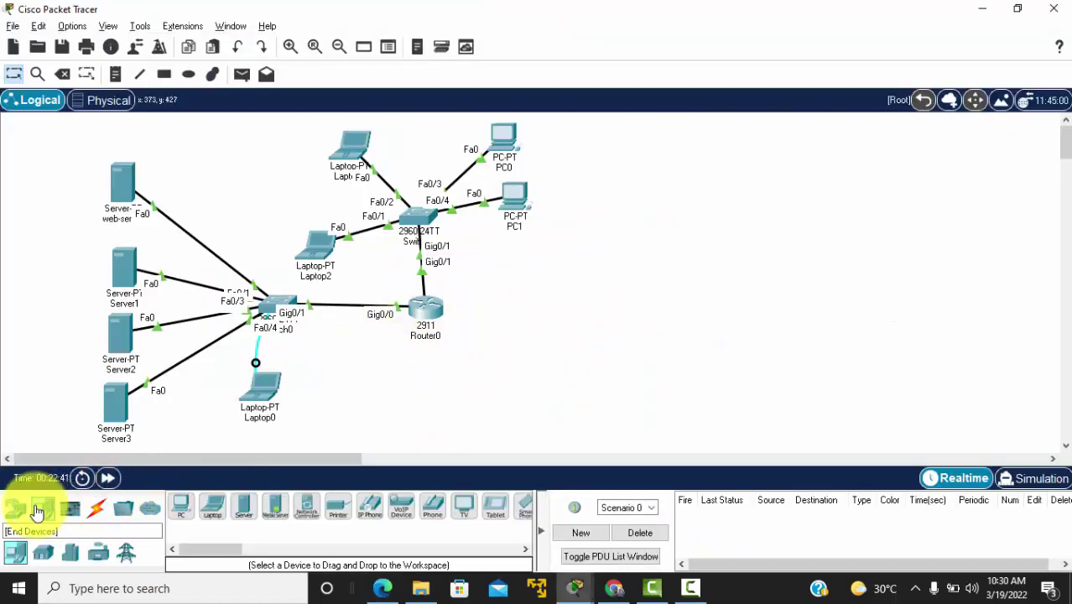
{"action": "left_click", "coordinate": [16, 508]}
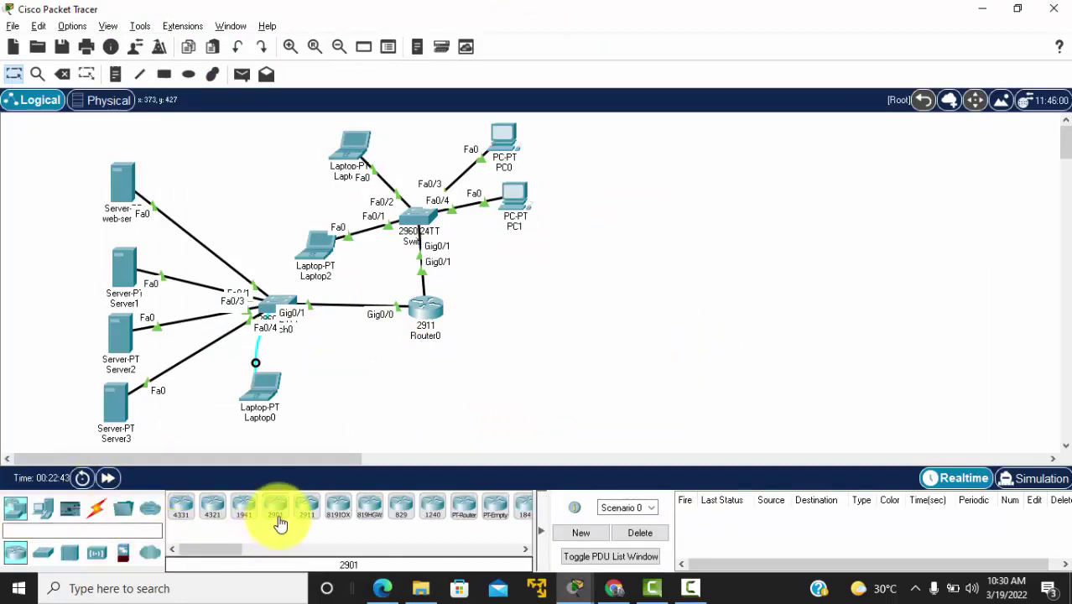
{"action": "left_click_drag", "start_coordinate": [280, 524], "coordinate": [306, 514]}
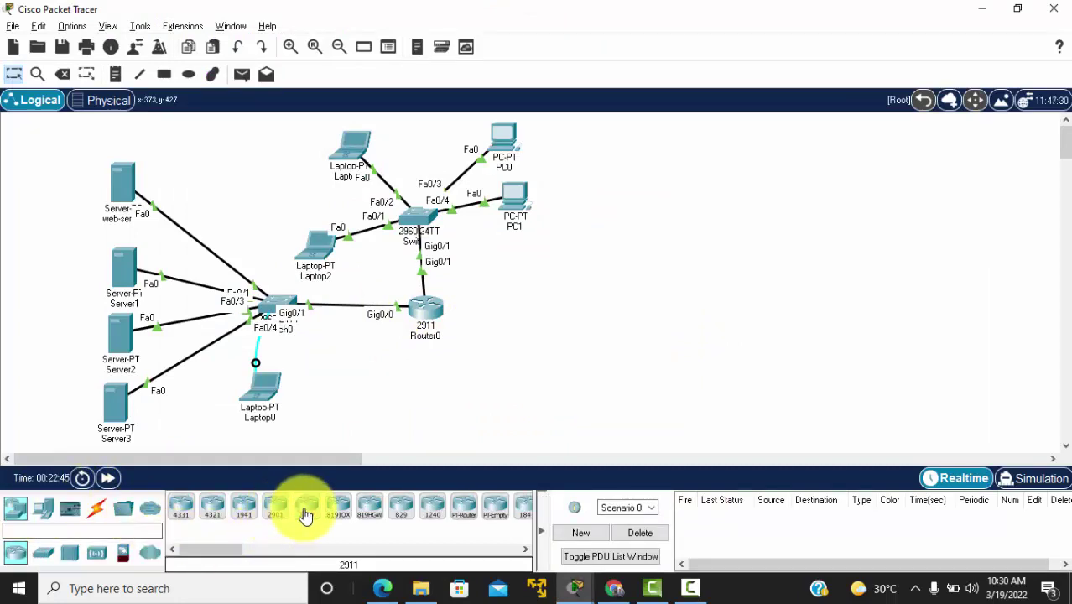
{"action": "left_click", "coordinate": [306, 510]}
{"action": "left_click", "coordinate": [586, 312]}
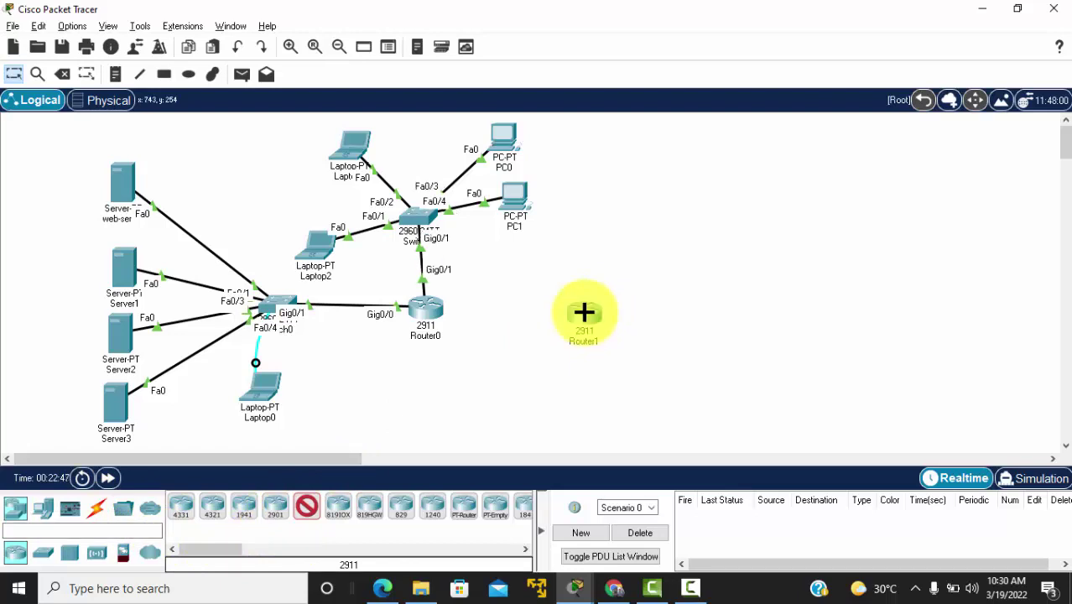
{"action": "left_click", "coordinate": [701, 312]}
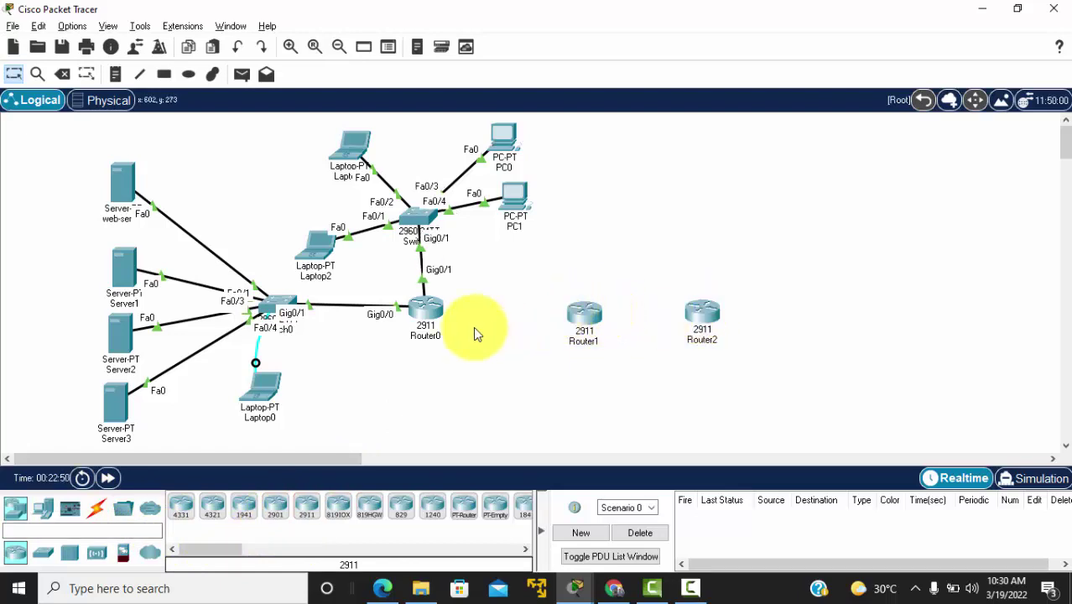
Step: Cable Router0 to Router1 and Router1 to Router2 using automatic cable selection
{"action": "left_click", "coordinate": [96, 509]}
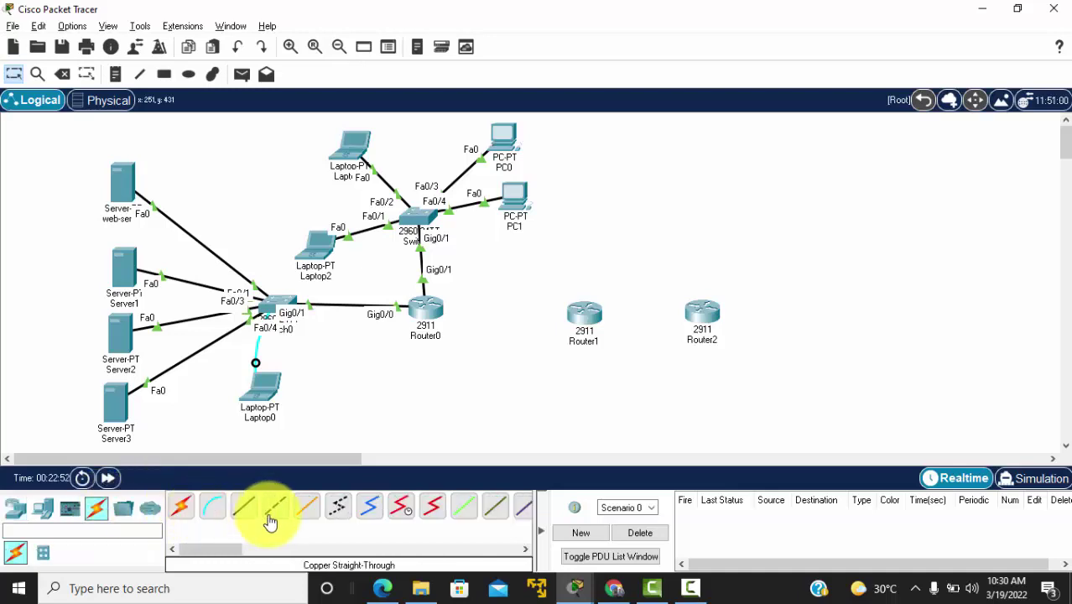
{"action": "left_click", "coordinate": [181, 507]}
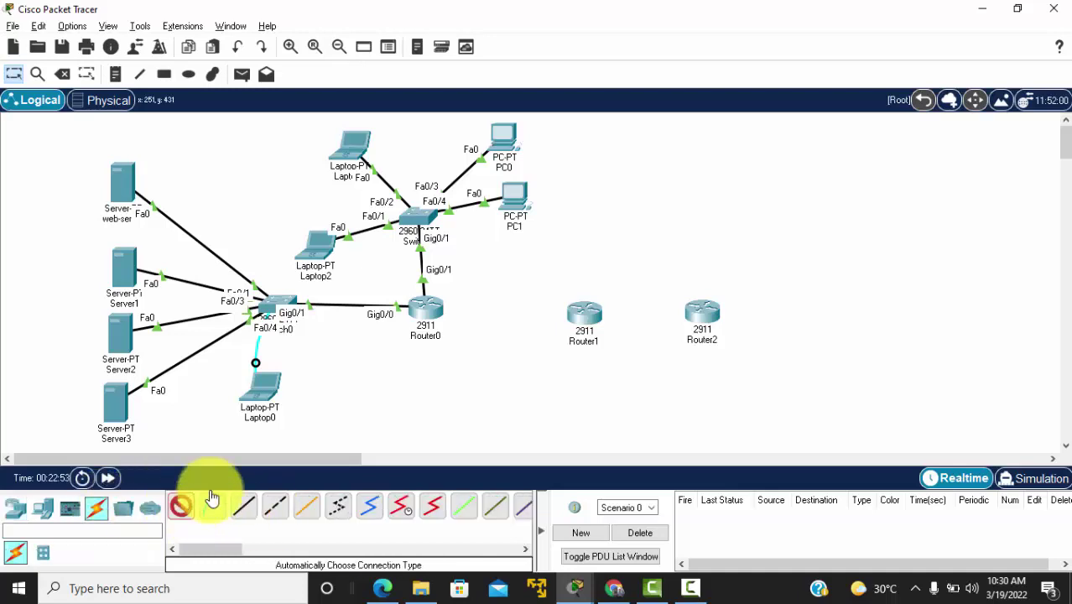
{"action": "left_click", "coordinate": [430, 314]}
{"action": "left_click", "coordinate": [589, 312]}
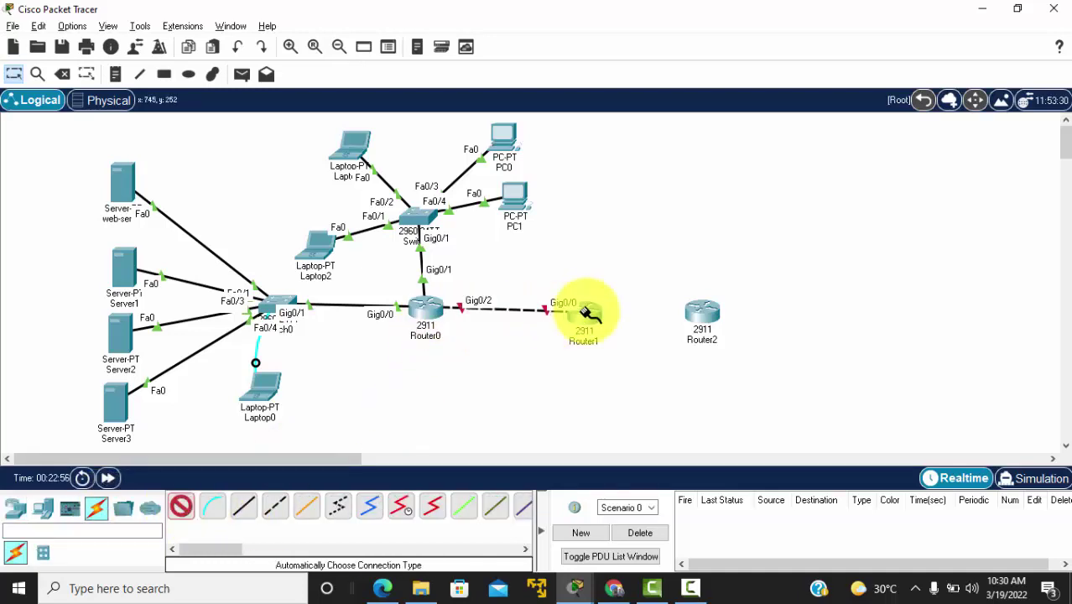
{"action": "left_click", "coordinate": [593, 316]}
{"action": "left_click", "coordinate": [700, 312]}
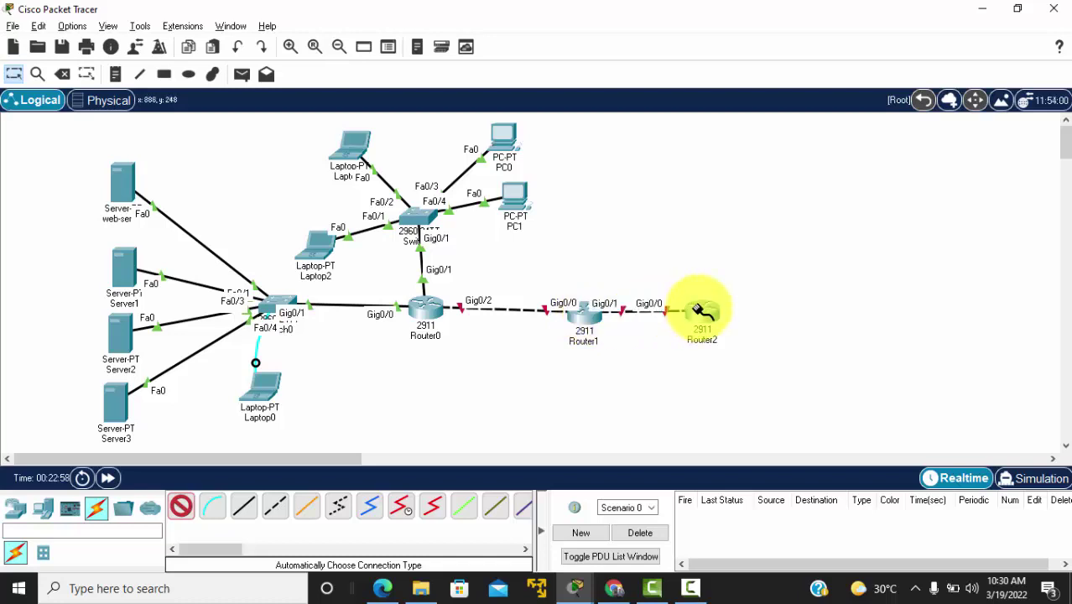
{"action": "left_click_drag", "start_coordinate": [700, 312], "coordinate": [732, 308]}
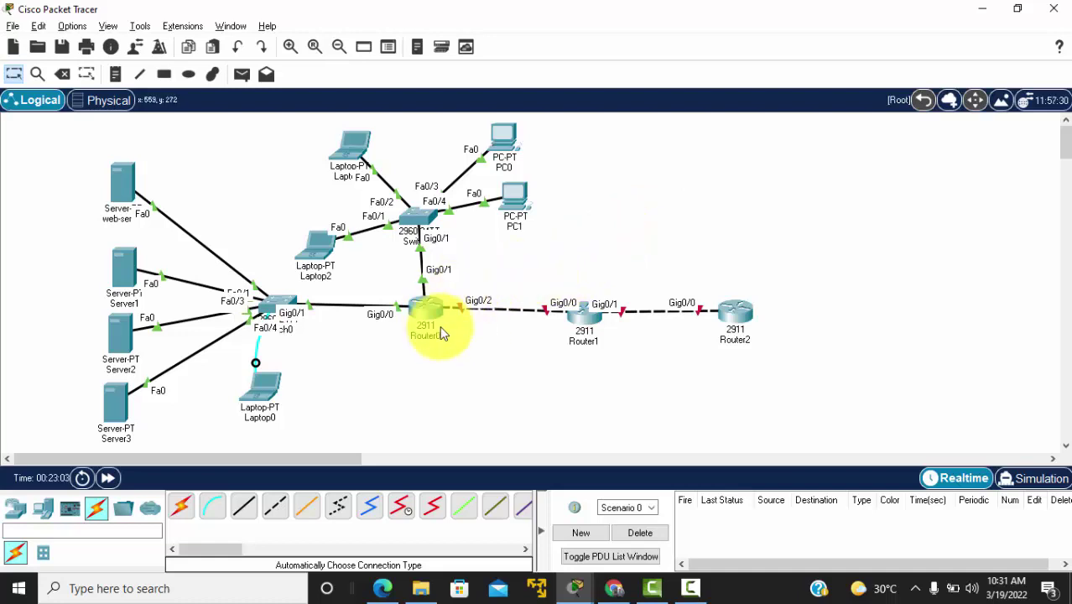
{"action": "left_click", "coordinate": [689, 588]}
Step: In Router0's CLI, leave the DHCP pool config and enable interface Gig0/2 with no shut
{"action": "left_click", "coordinate": [1000, 531]}
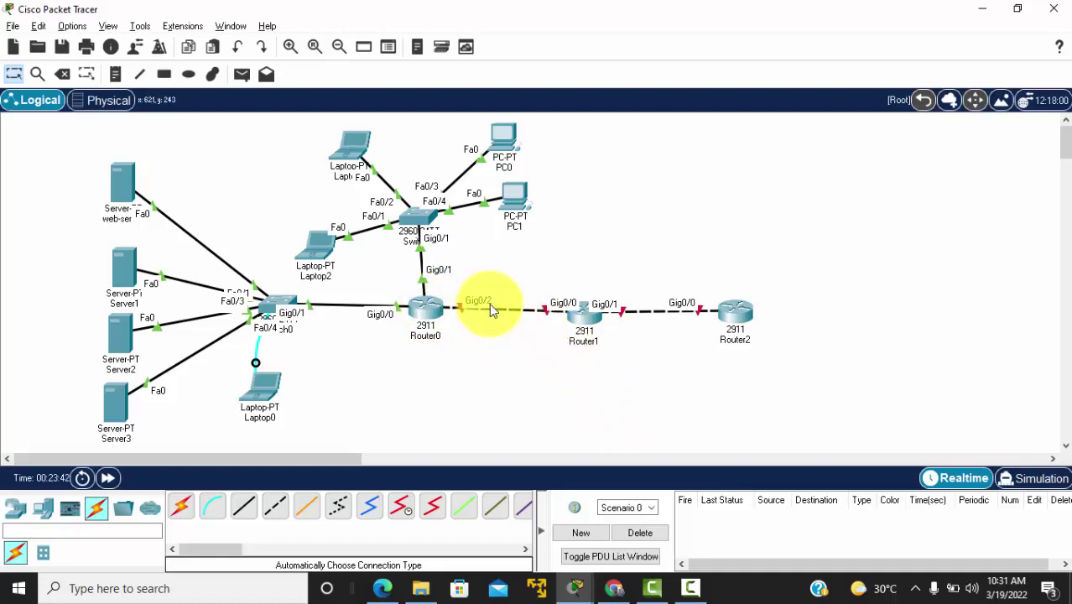
{"action": "left_click", "coordinate": [414, 314]}
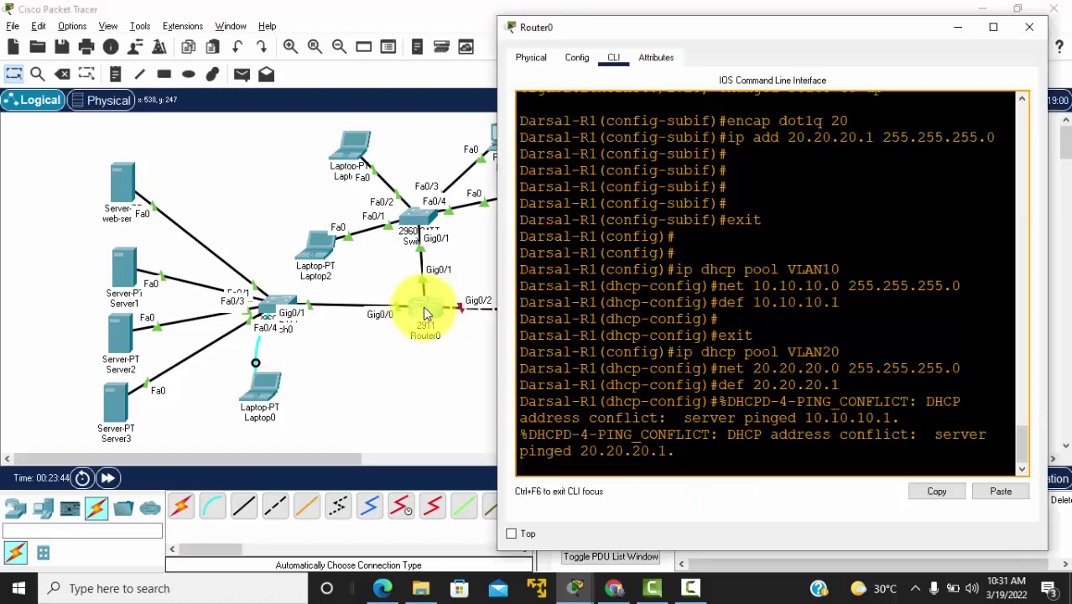
{"action": "key", "text": "Return"}
{"action": "key", "text": "Return"}
{"action": "key", "text": "Return"}
{"action": "key", "text": "Return"}
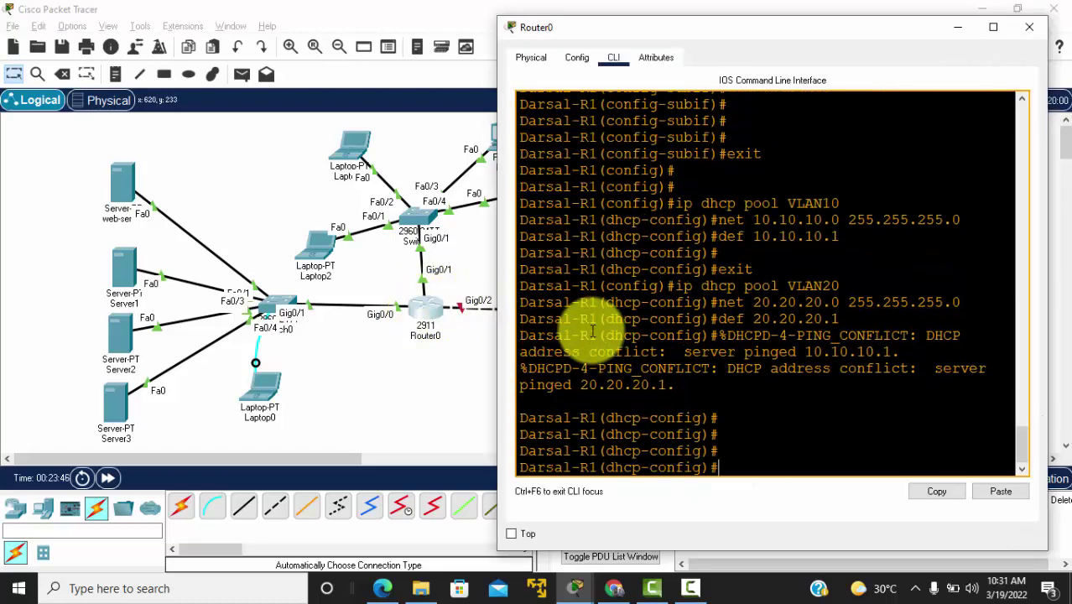
{"action": "type", "text": "exit"}
{"action": "key", "text": "Return"}
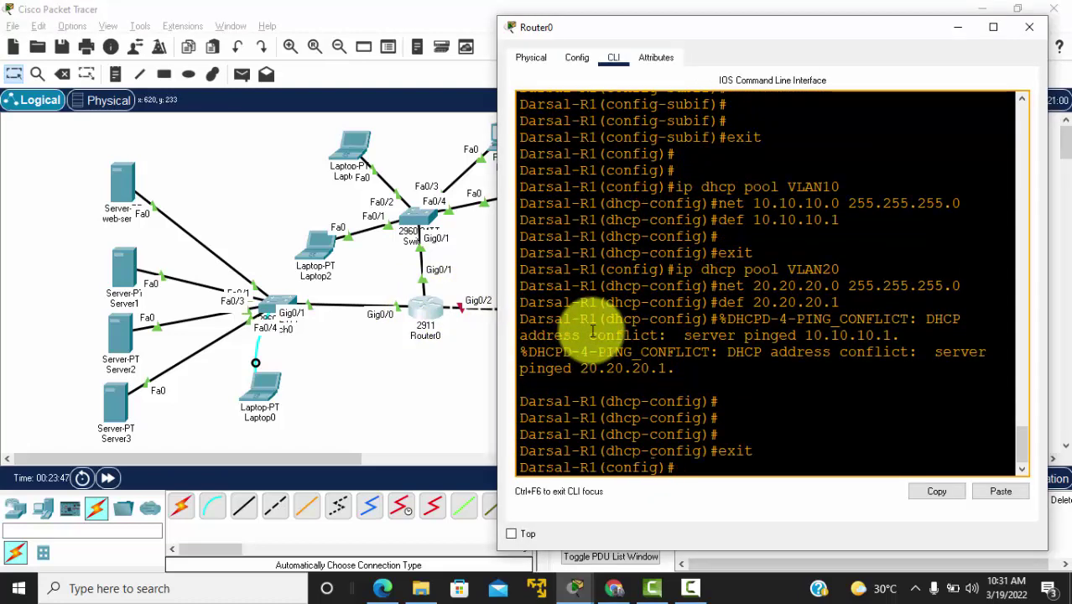
{"action": "key", "text": "Return"}
{"action": "key", "text": "Return"}
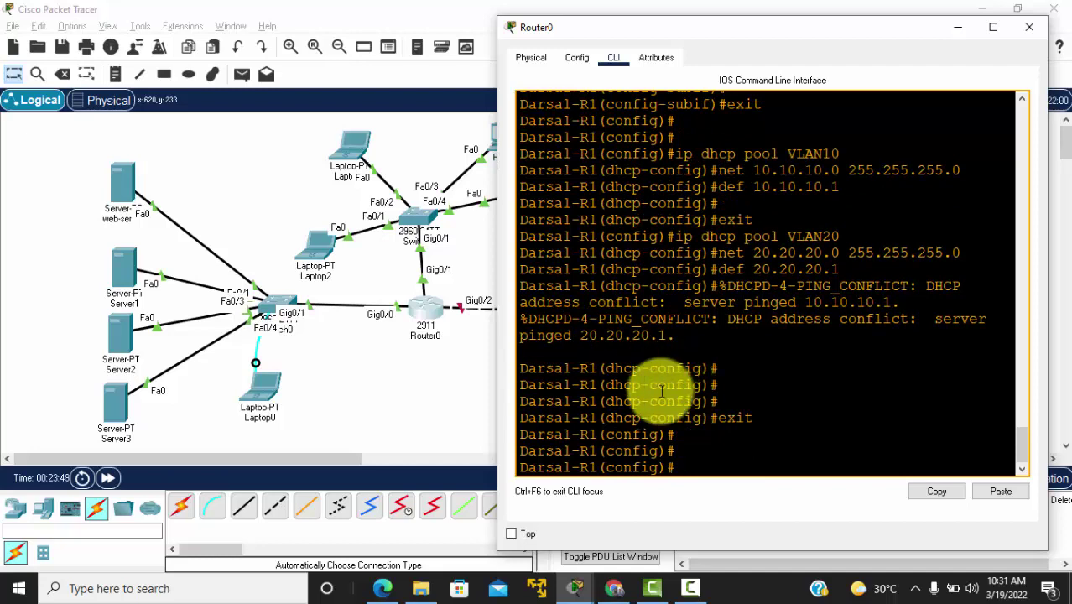
{"action": "type", "text": "int g0/2"}
{"action": "key", "text": "Return"}
{"action": "type", "text": "no s"}
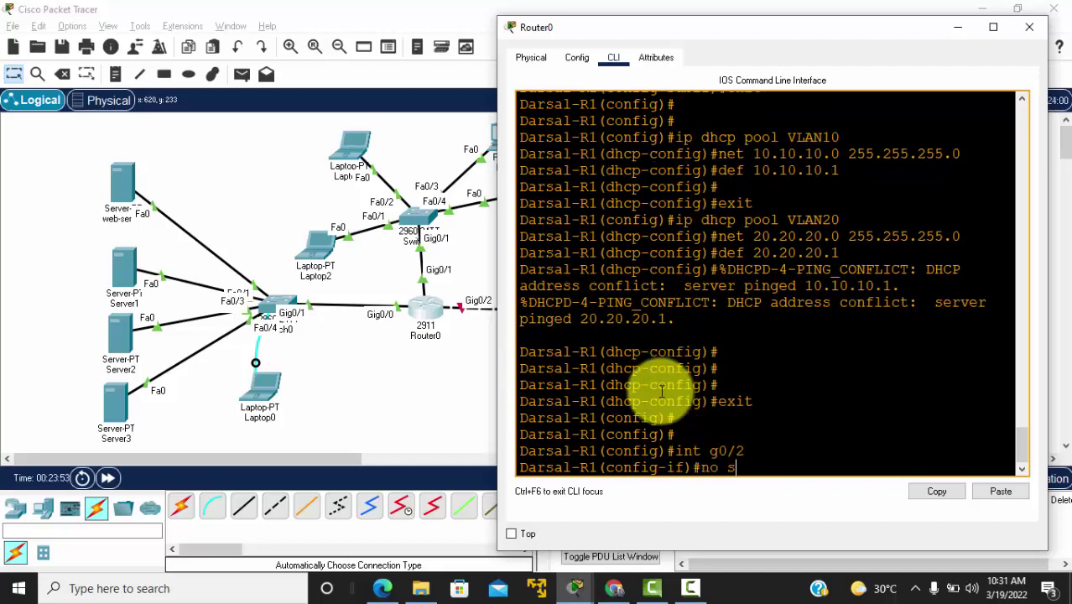
{"action": "type", "text": "hut"}
{"action": "key", "text": "Return"}
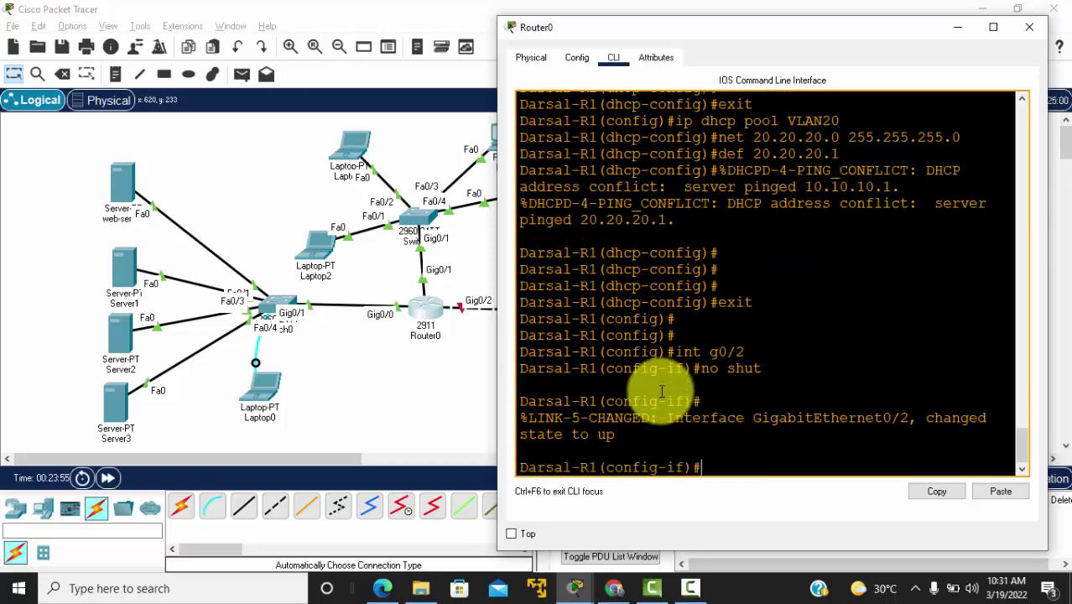
Step: Assign Router0's Gig0/2 the address 12.12.12.1 255.255.255.0
{"action": "key", "text": "alt+Tab"}
{"action": "key", "text": "alt+Tab"}
{"action": "key", "text": "alt+Tab"}
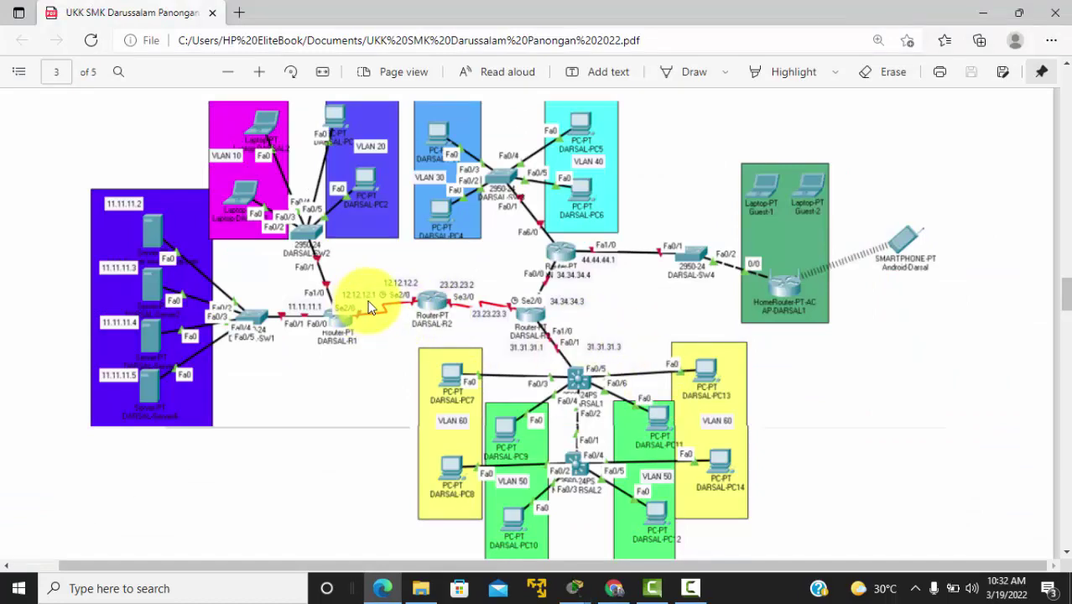
{"action": "key", "text": "alt+Tab"}
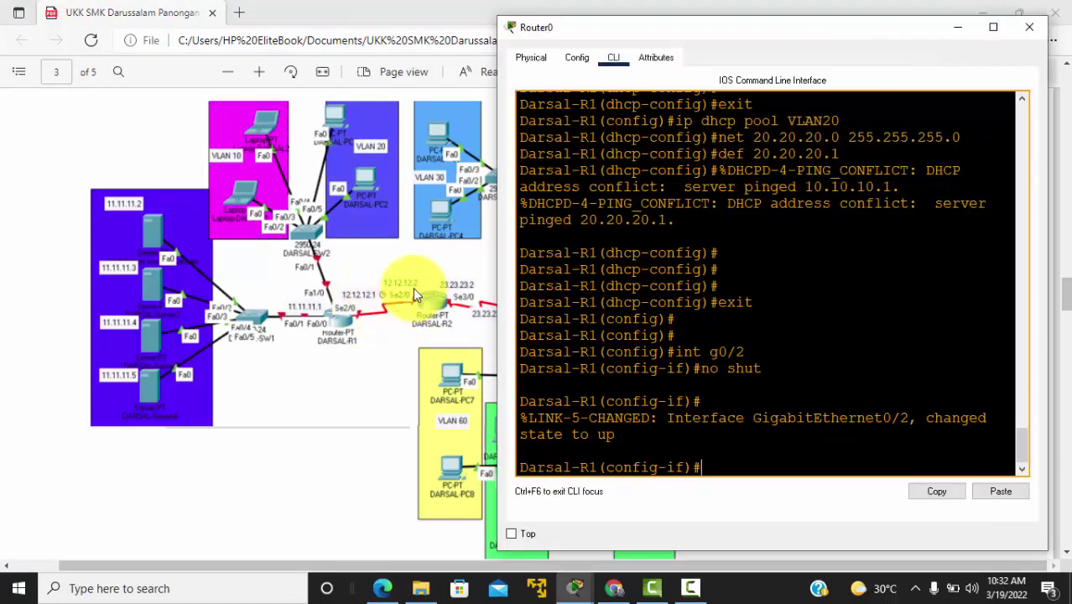
{"action": "key", "text": "alt+Tab"}
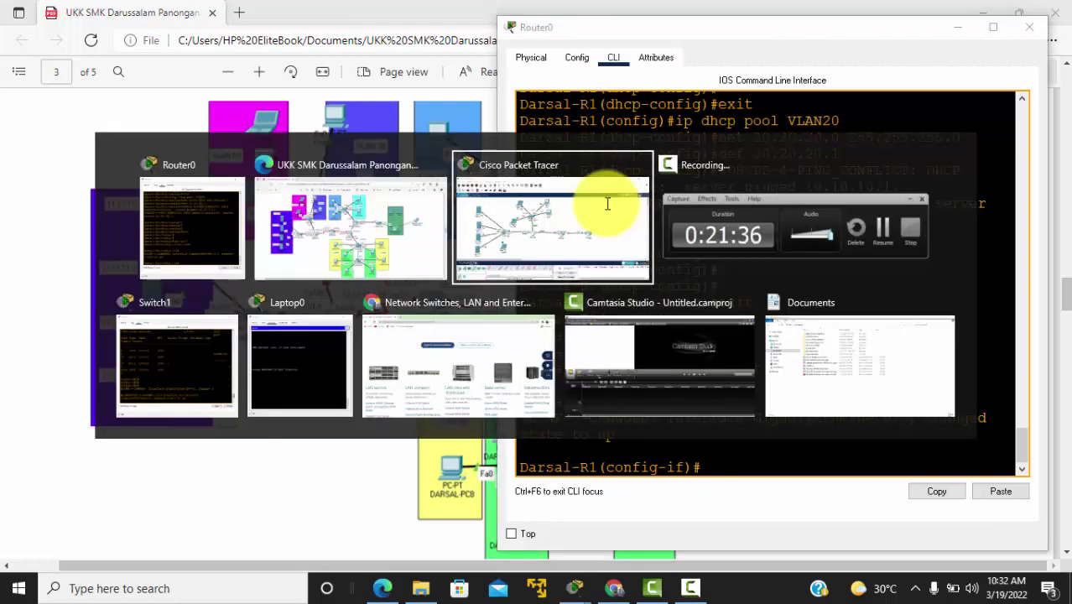
{"action": "left_click", "coordinate": [607, 204]}
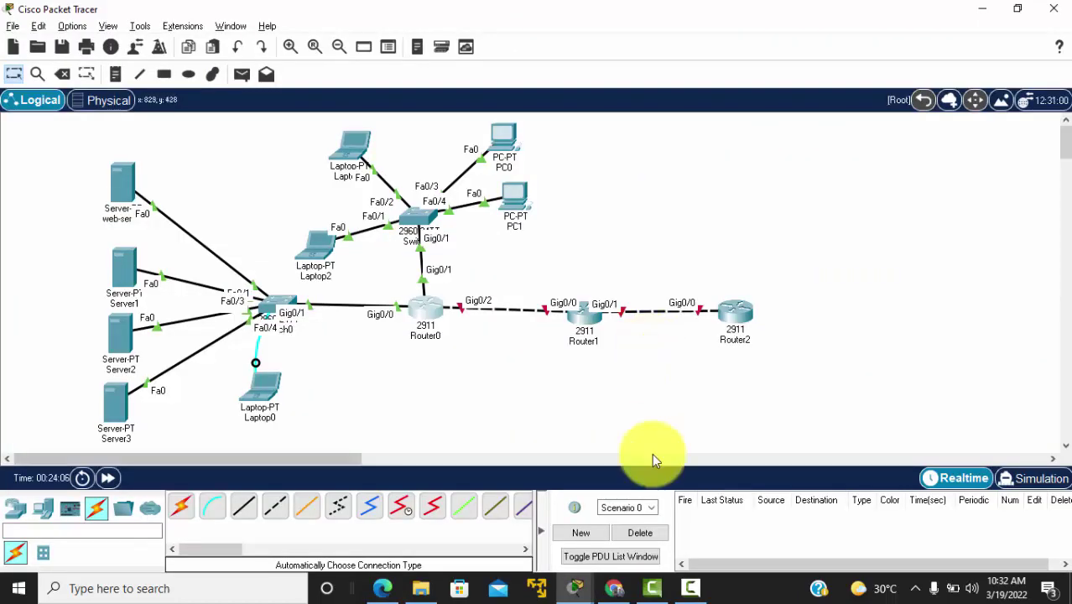
{"action": "left_click", "coordinate": [690, 588]}
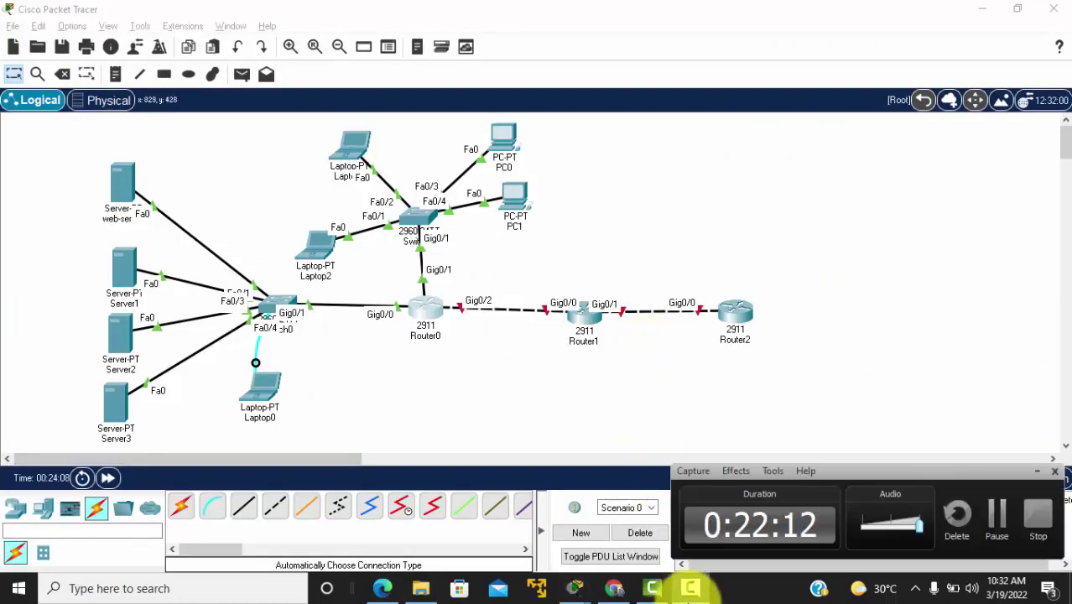
{"action": "left_click", "coordinate": [688, 587]}
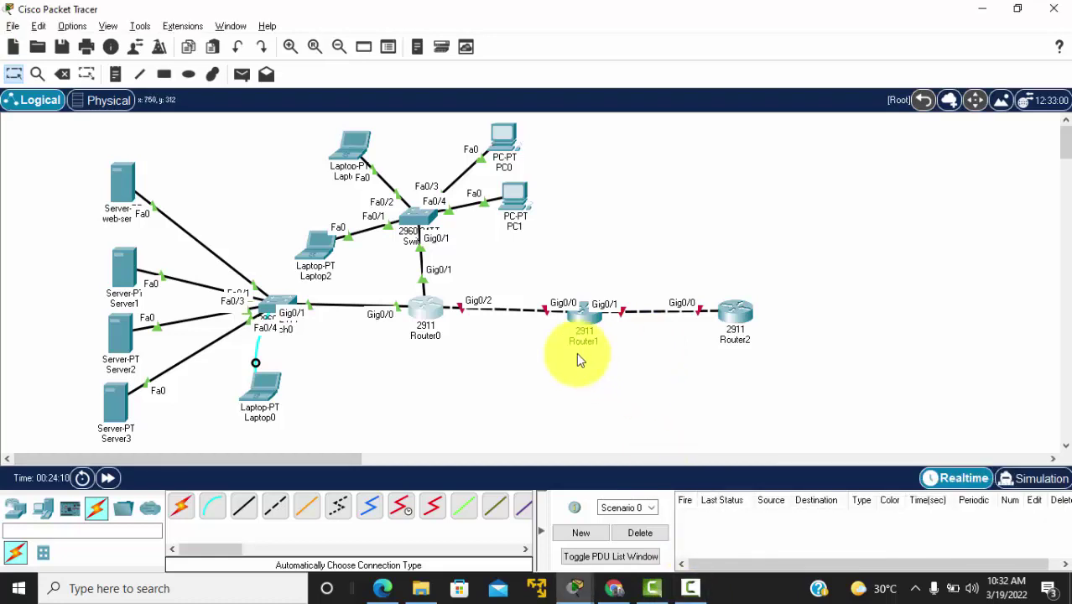
{"action": "left_click", "coordinate": [428, 308]}
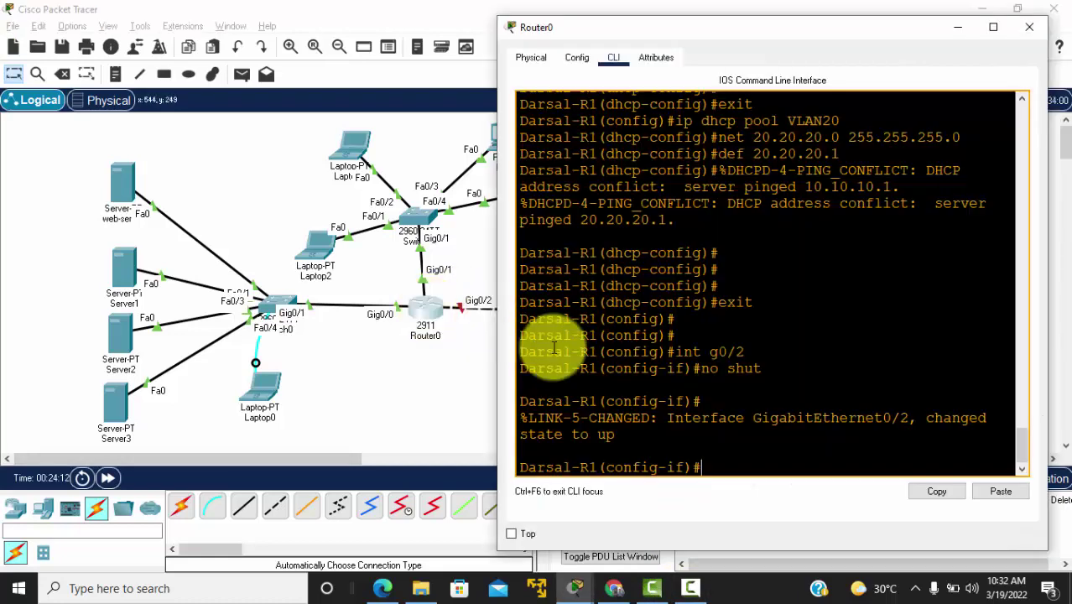
{"action": "type", "text": "ip add"}
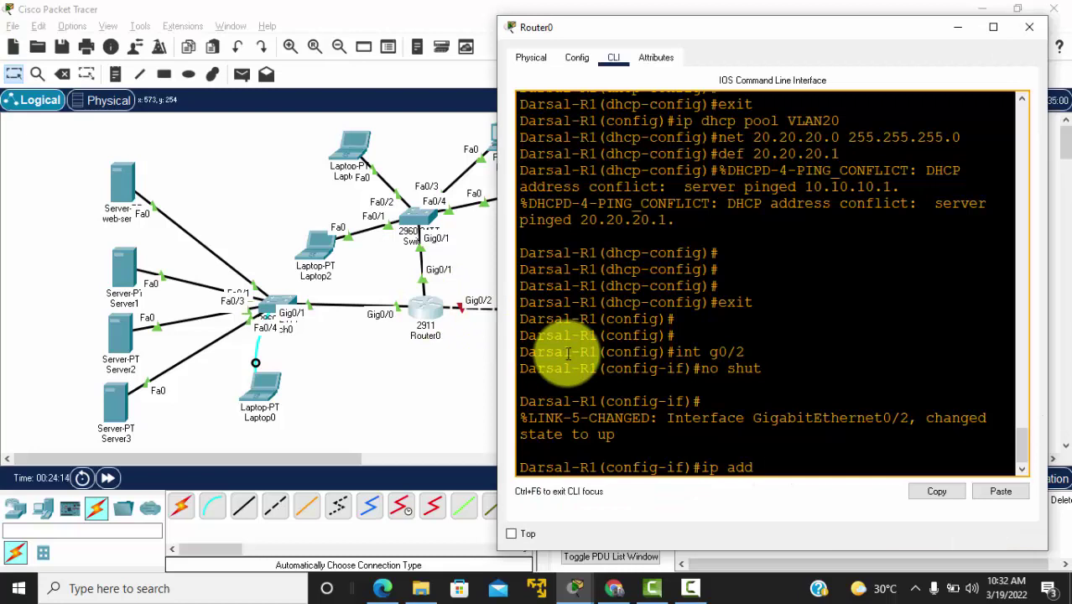
{"action": "type", "text": " 12.12.12.1"}
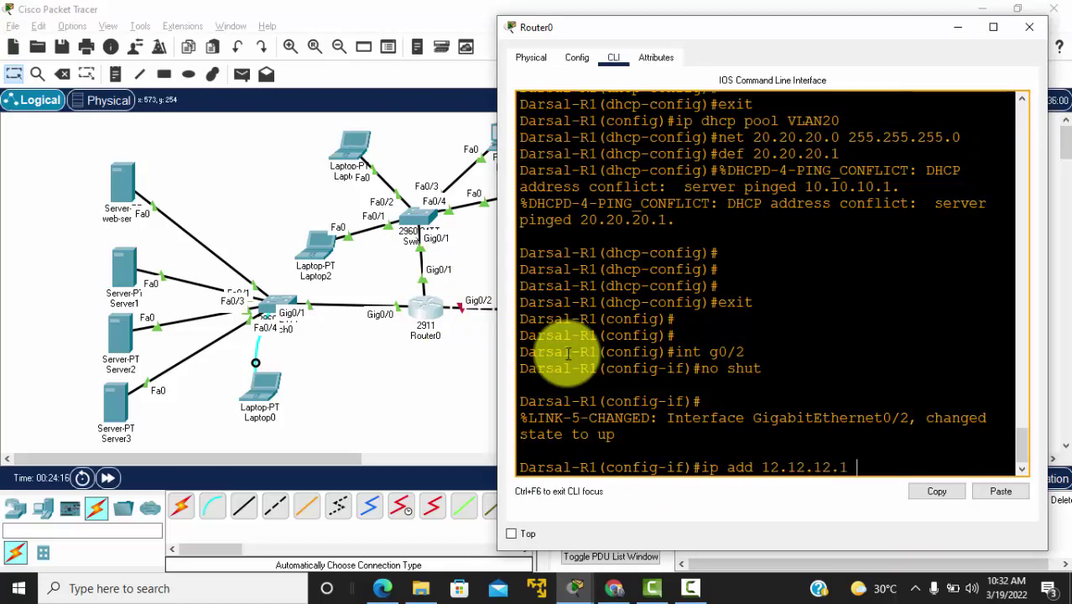
{"action": "type", "text": " 255.255.255"}
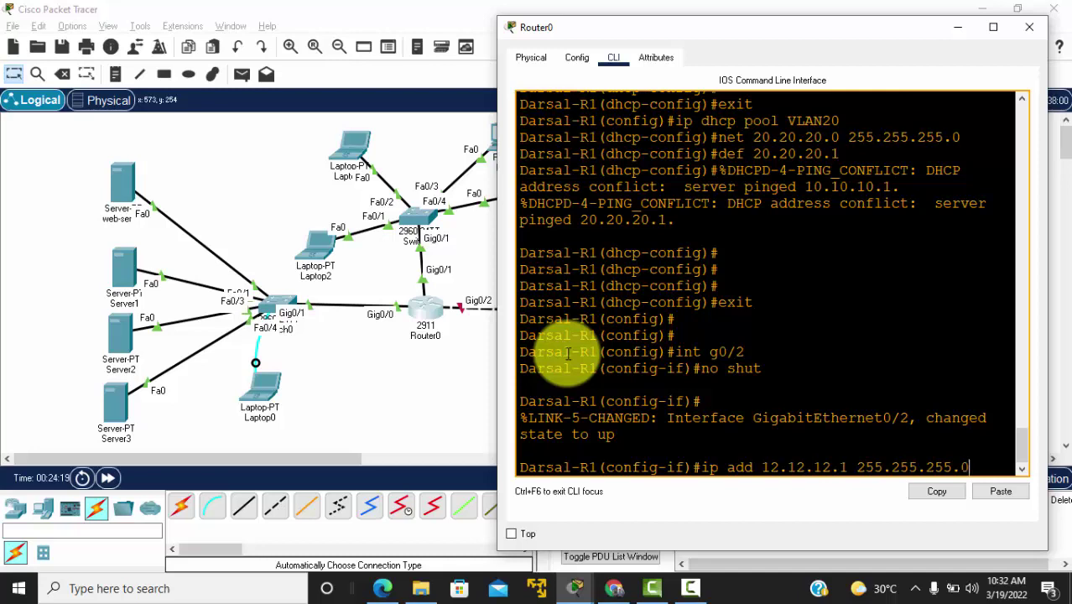
{"action": "type", "text": ".0"}
{"action": "key", "text": "Return"}
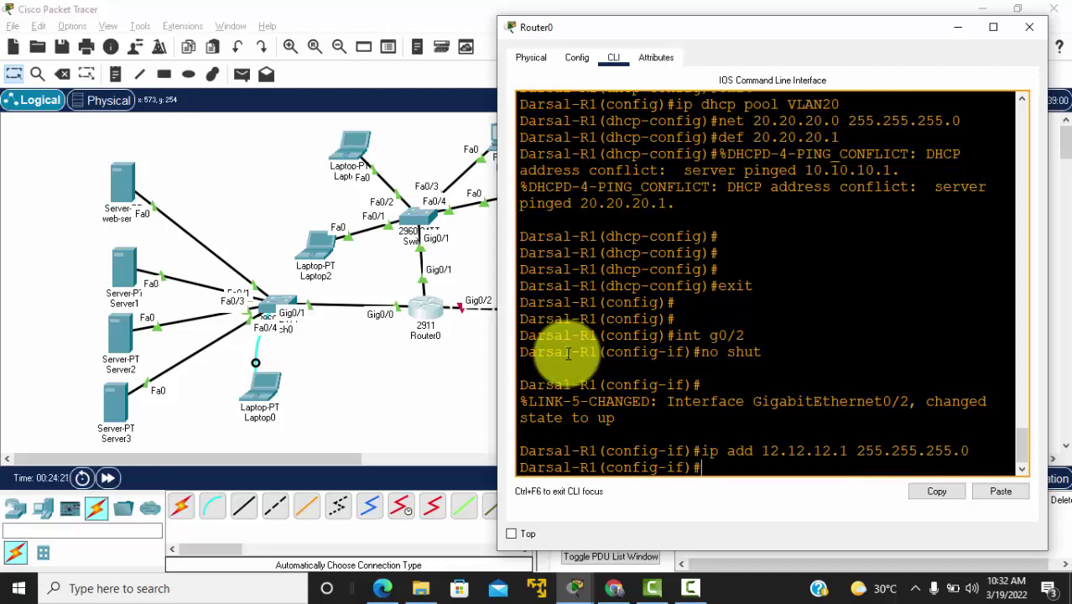
{"action": "left_click", "coordinate": [455, 395]}
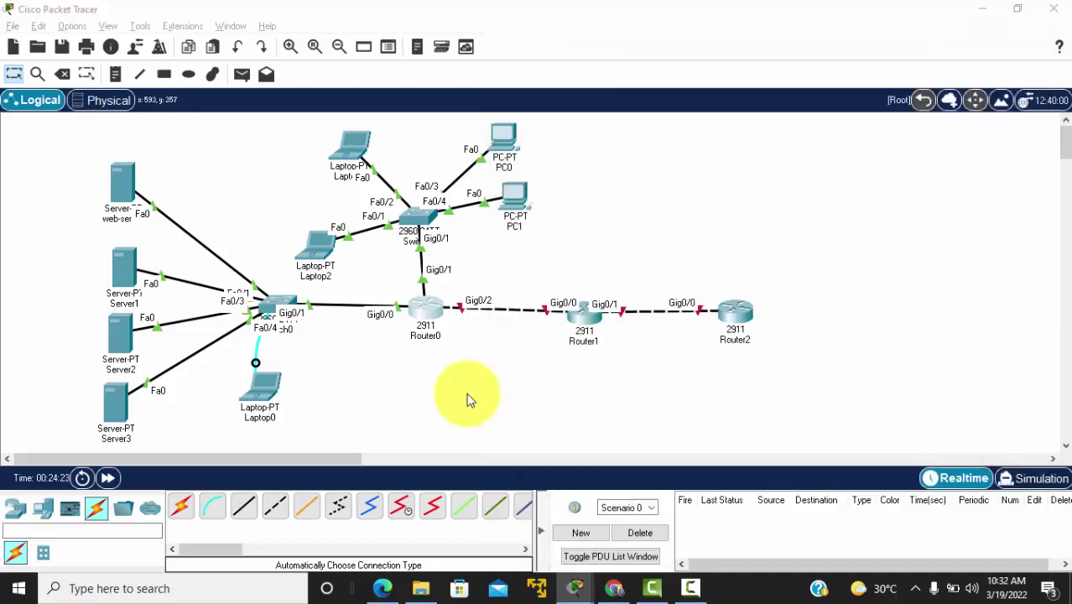
Step: Open Router1's CLI, decline the initial setup dialog, and enter global configuration mode
{"action": "left_click", "coordinate": [589, 318]}
{"action": "left_click_drag", "start_coordinate": [383, 20], "coordinate": [758, 28]}
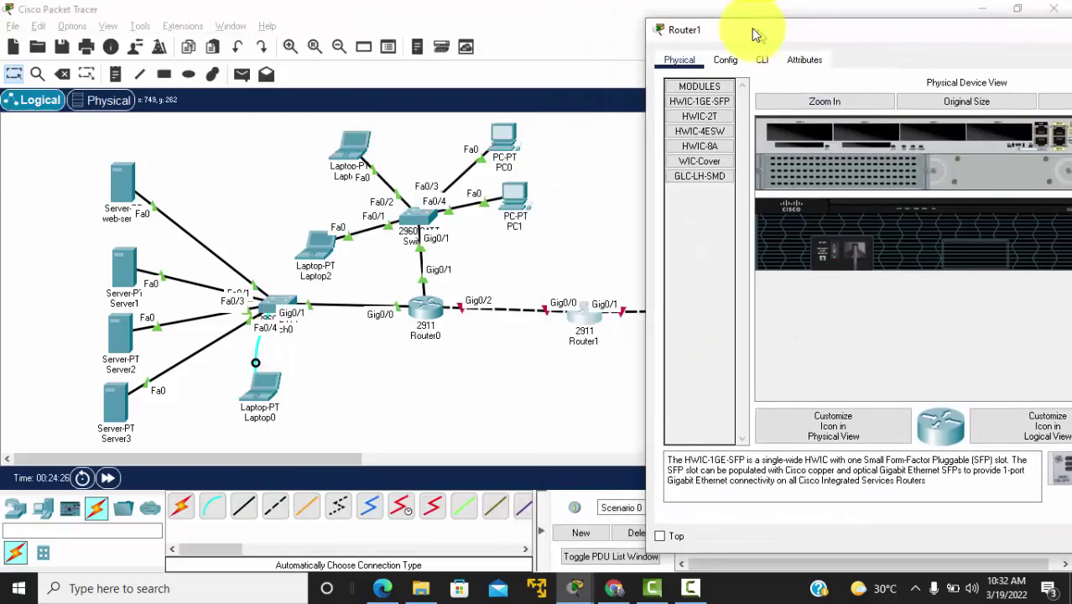
{"action": "left_click", "coordinate": [757, 58]}
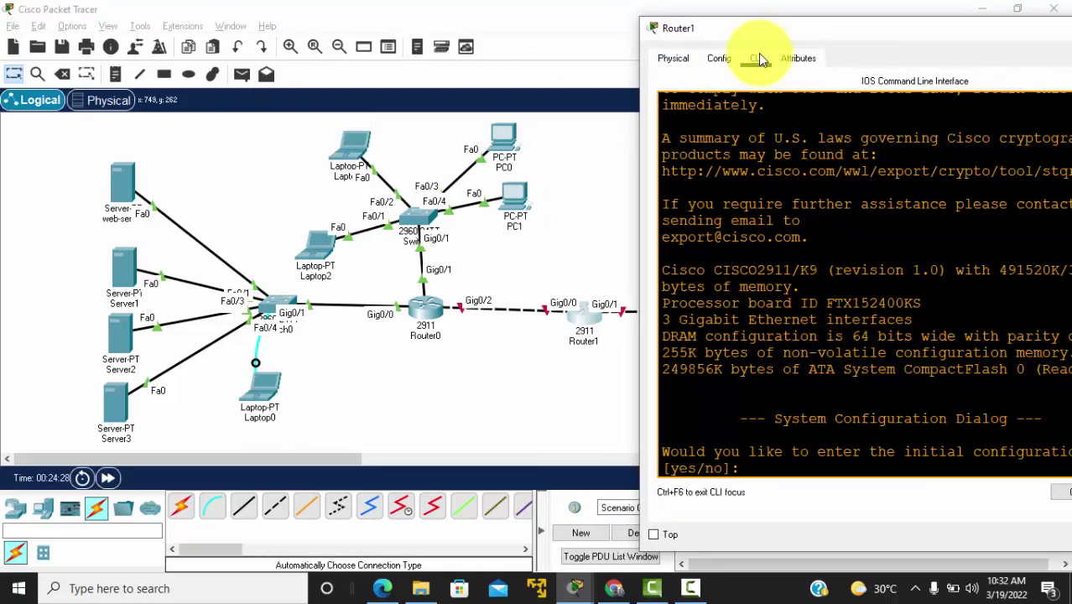
{"action": "key", "text": "Return"}
{"action": "key", "text": "Return"}
{"action": "key", "text": "Return"}
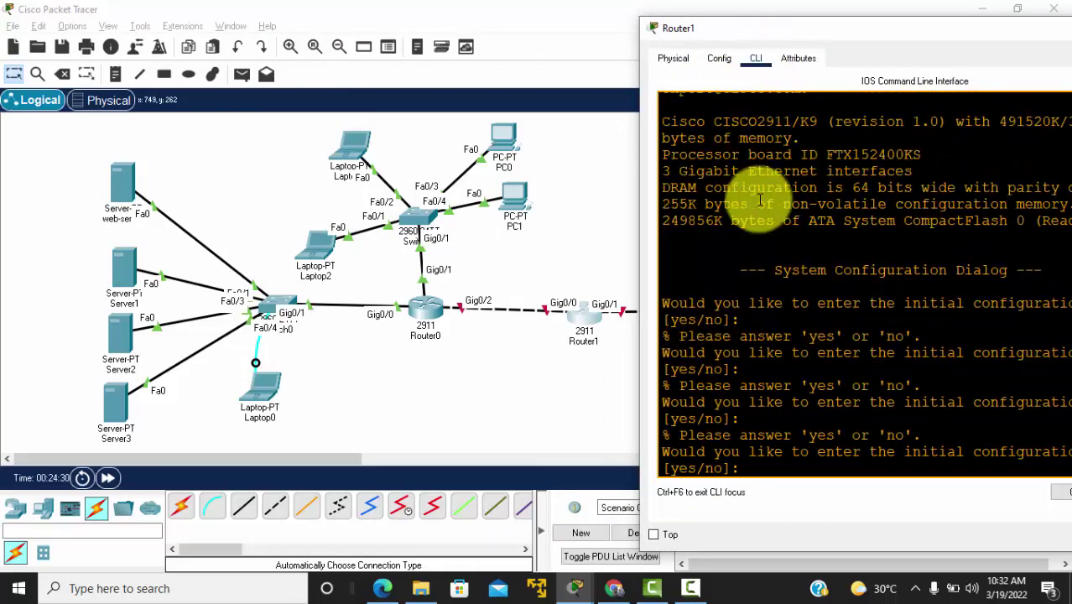
{"action": "type", "text": "no"}
{"action": "key", "text": "Return"}
{"action": "key", "text": "Return"}
{"action": "key", "text": "Return"}
{"action": "type", "text": "en"}
{"action": "key", "text": "Return"}
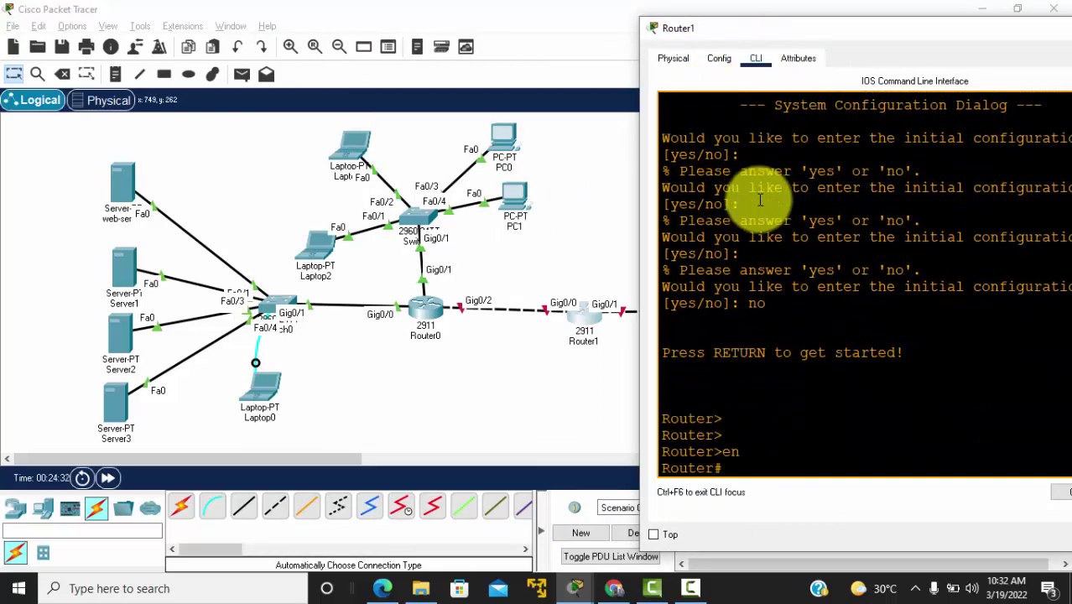
{"action": "type", "text": "conf t"}
{"action": "key", "text": "Return"}
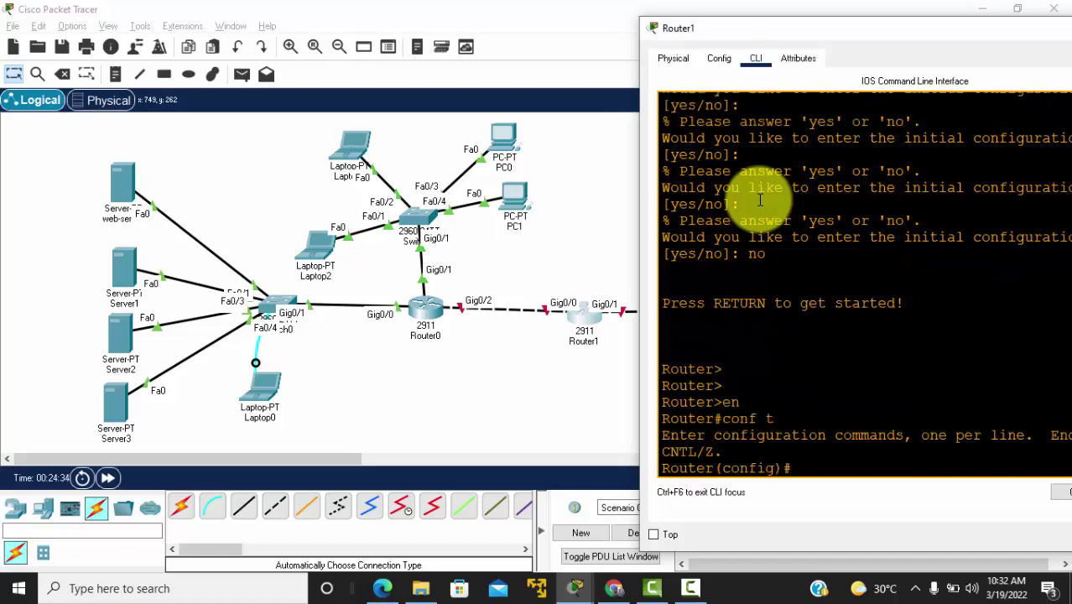
Step: Set Router1's hostname to Darsal-R2, correcting the mistyped command
{"action": "type", "text": "hostanem"}
{"action": "type", "text": "me"}
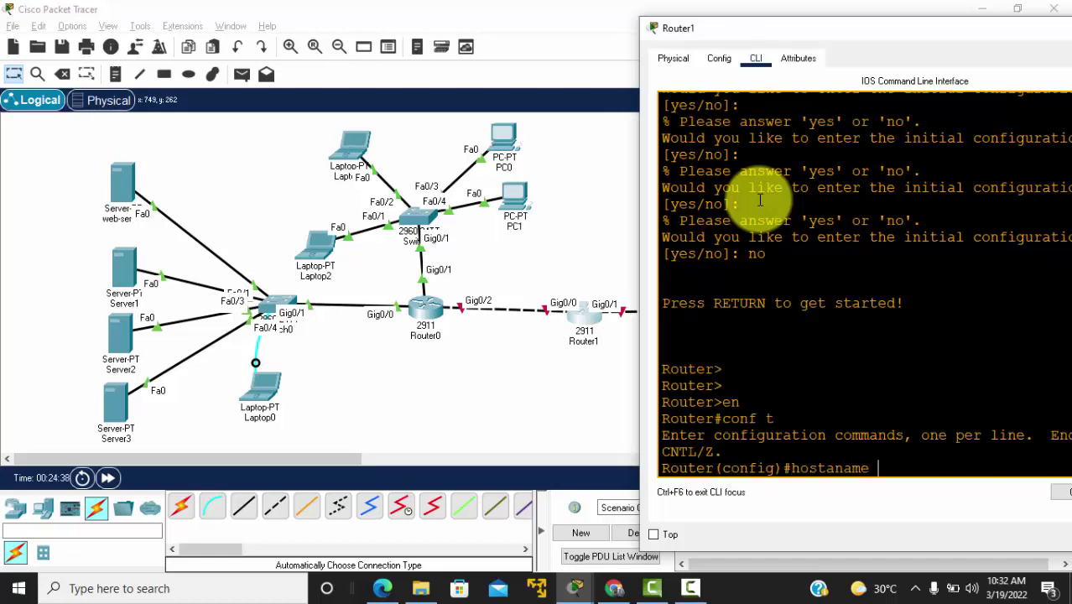
{"action": "key", "text": "alt+Tab"}
{"action": "key", "text": "alt+Tab"}
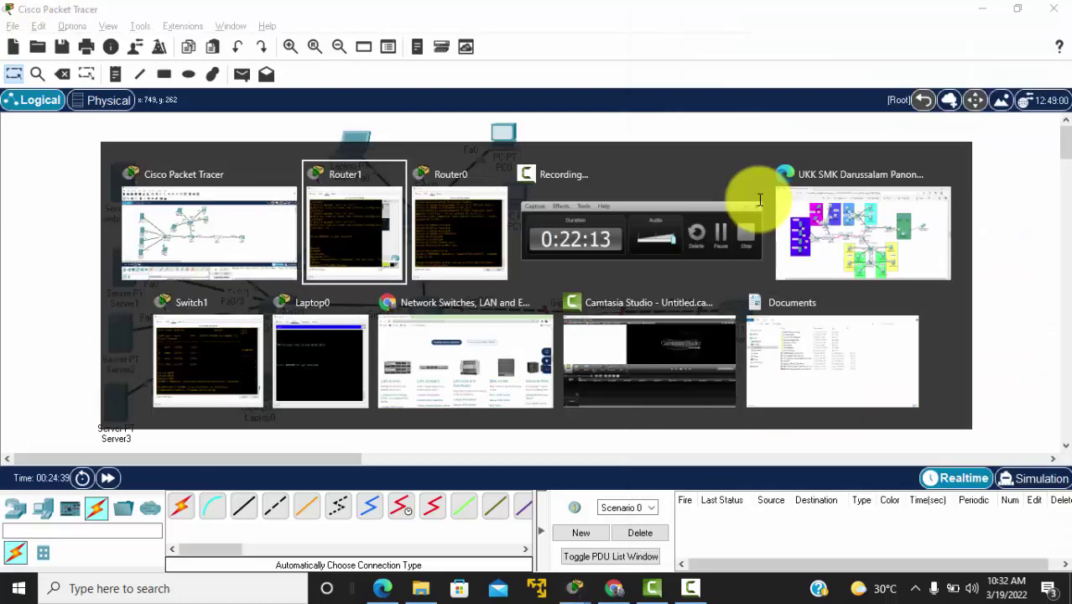
{"action": "key", "text": "alt+Tab"}
{"action": "key", "text": "alt+Tab"}
{"action": "key", "text": "alt+Tab"}
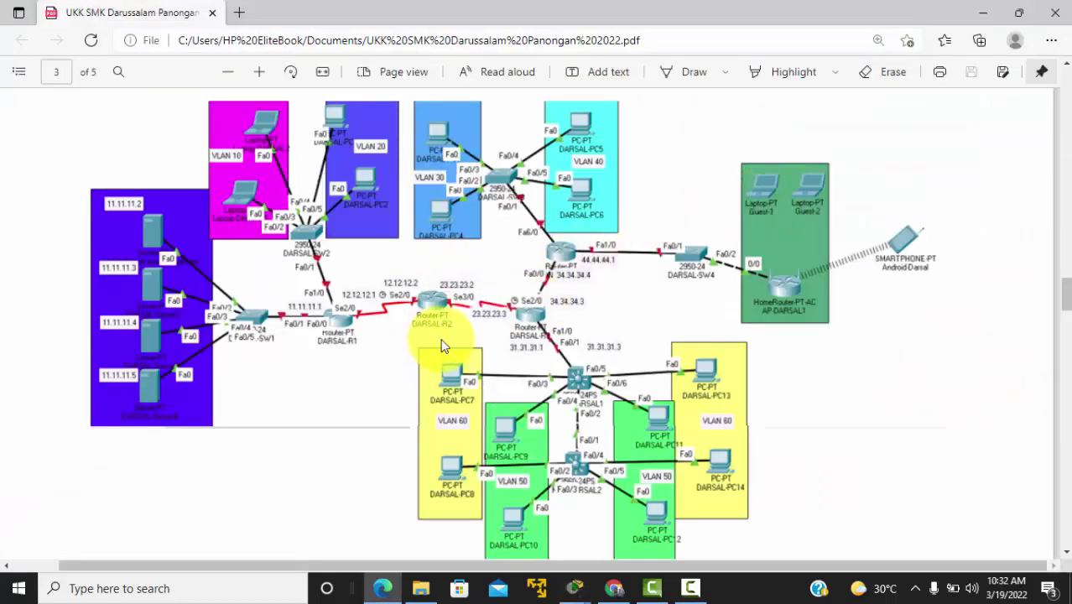
{"action": "key", "text": "alt+Tab"}
{"action": "key", "text": "alt+Tab"}
{"action": "key", "text": "alt+Tab"}
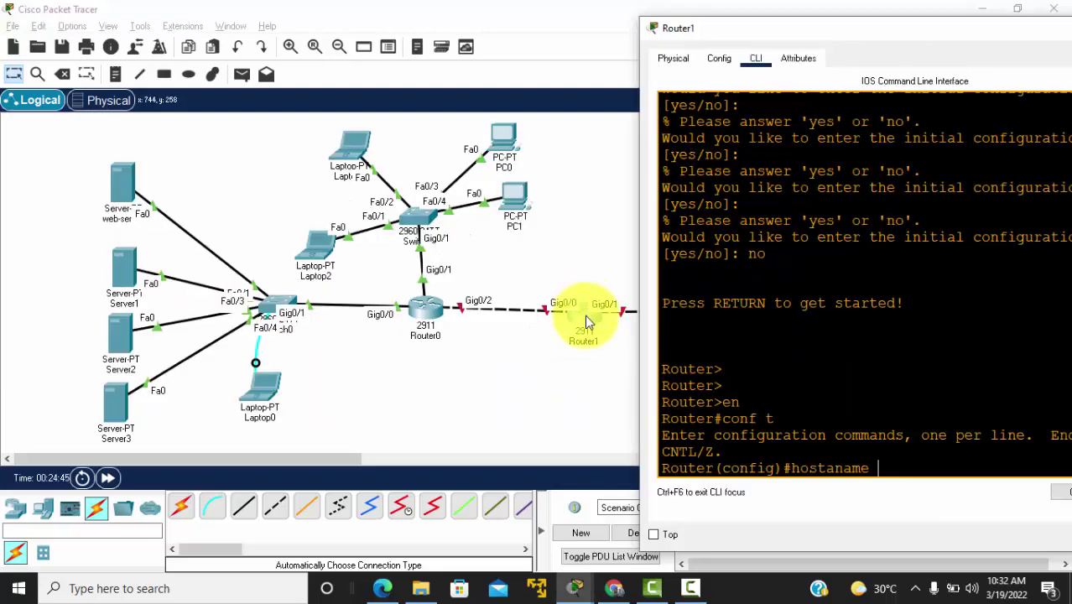
{"action": "type", "text": "arsal-R2"}
{"action": "key", "text": "Return"}
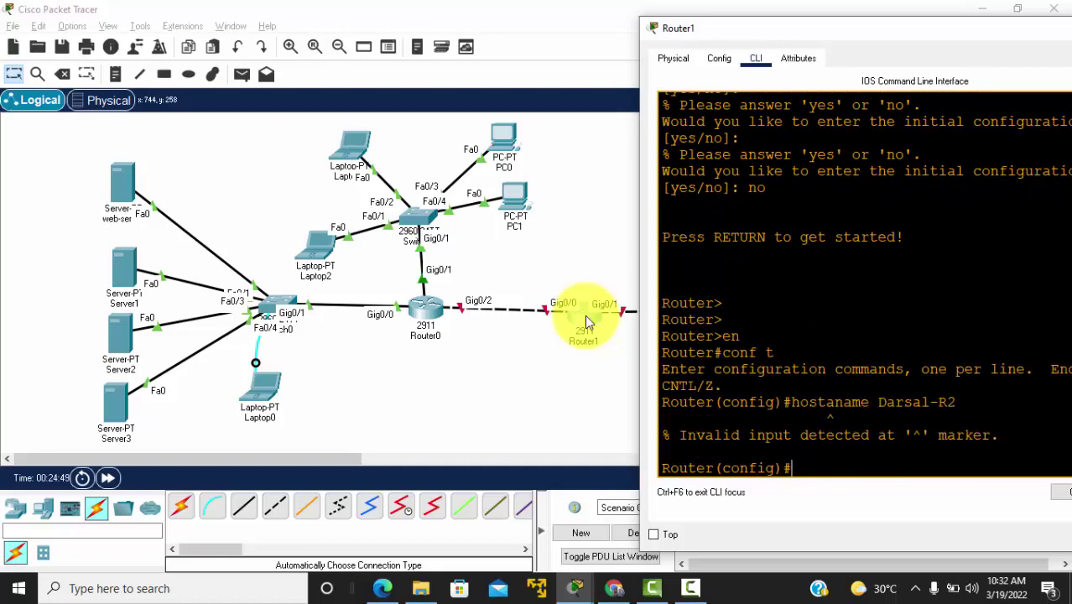
{"action": "key", "text": "Up"}
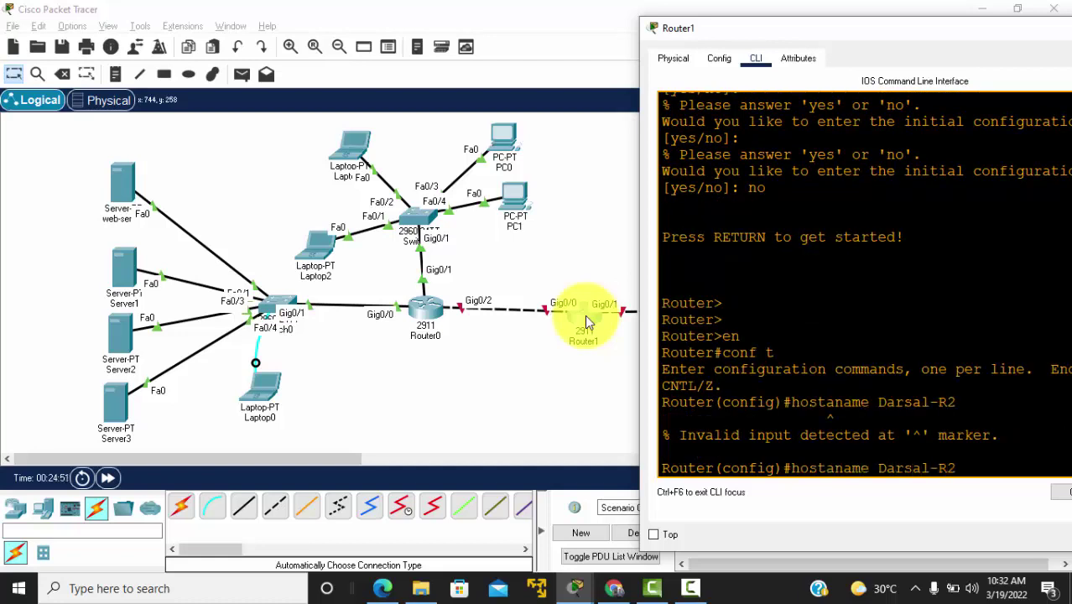
{"action": "key", "text": "BackSpace"}
{"action": "key", "text": "Return"}
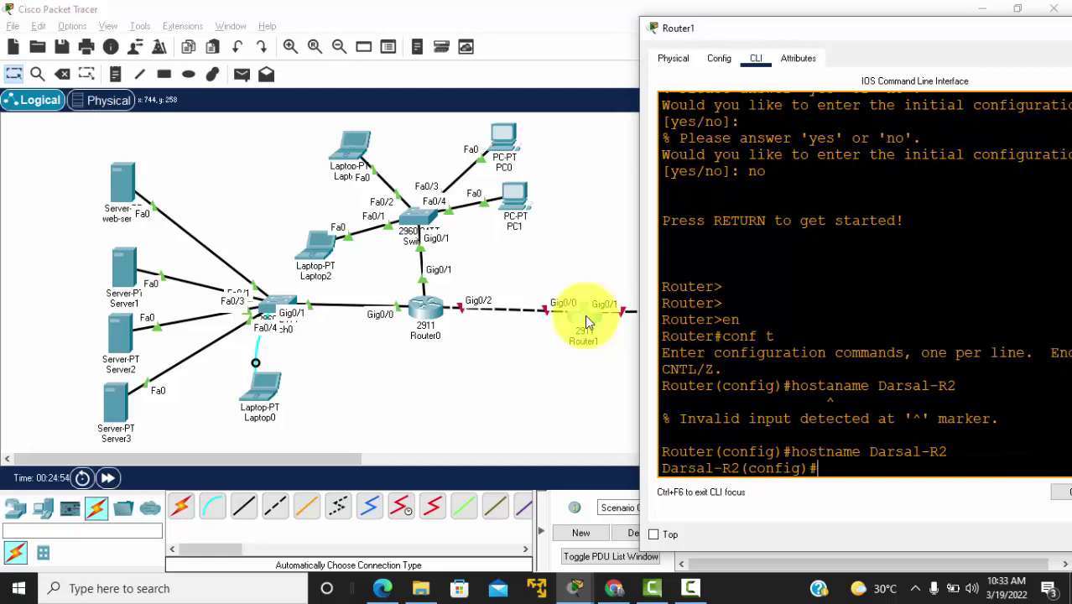
Step: Set an enable secret password and turn on service password-encryption
{"action": "type", "text": "enab sec admin"}
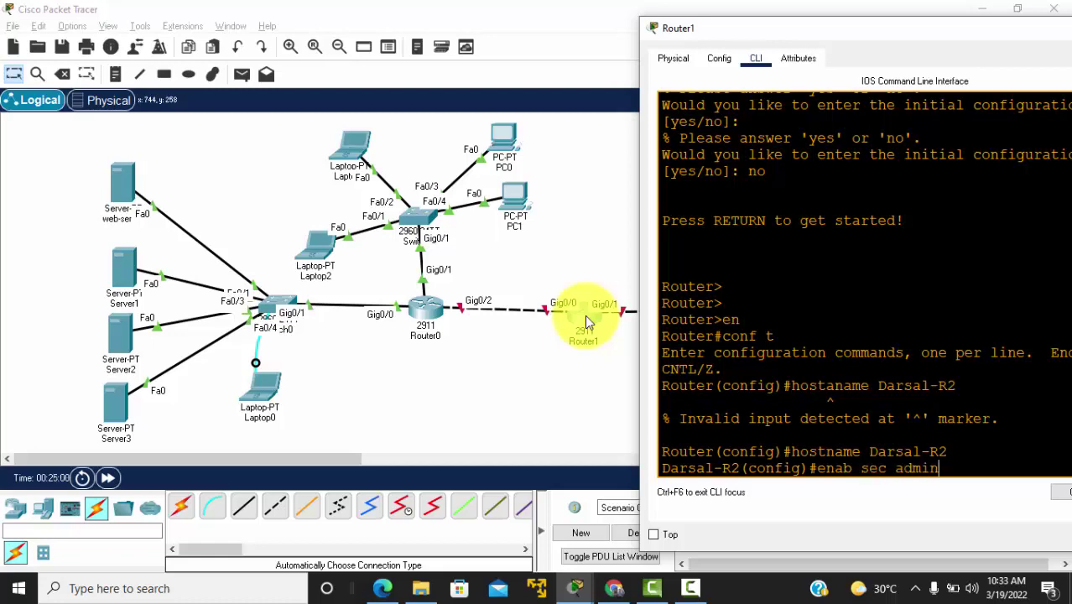
{"action": "key", "text": "Return"}
{"action": "key", "text": "Return"}
{"action": "key", "text": "Return"}
{"action": "type", "text": "ser"}
{"action": "key", "text": "Tab"}
{"action": "type", "text": "pas"}
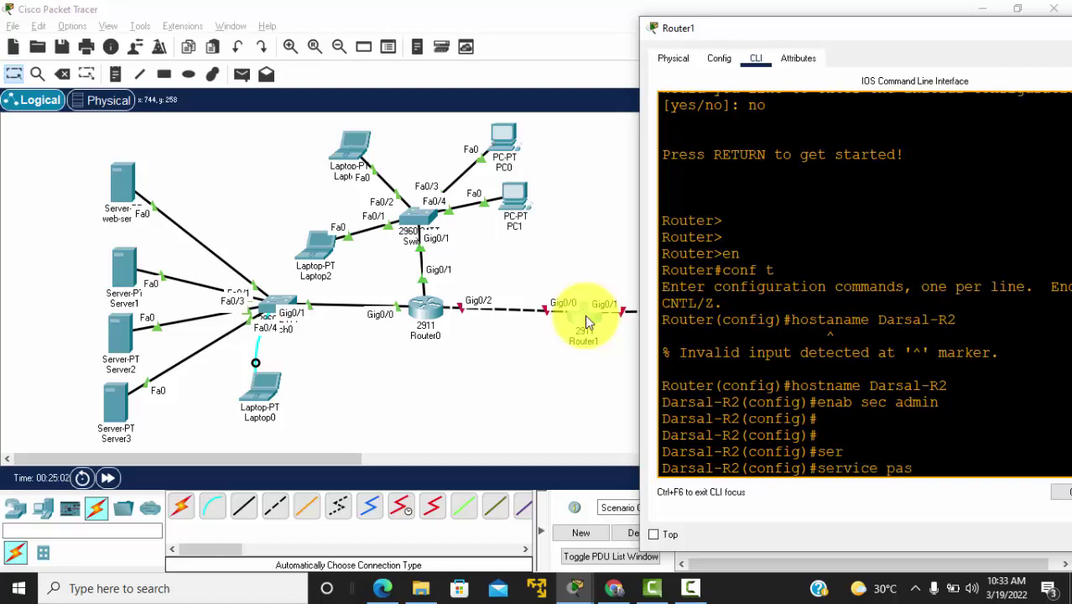
{"action": "key", "text": "Tab"}
{"action": "key", "text": "Return"}
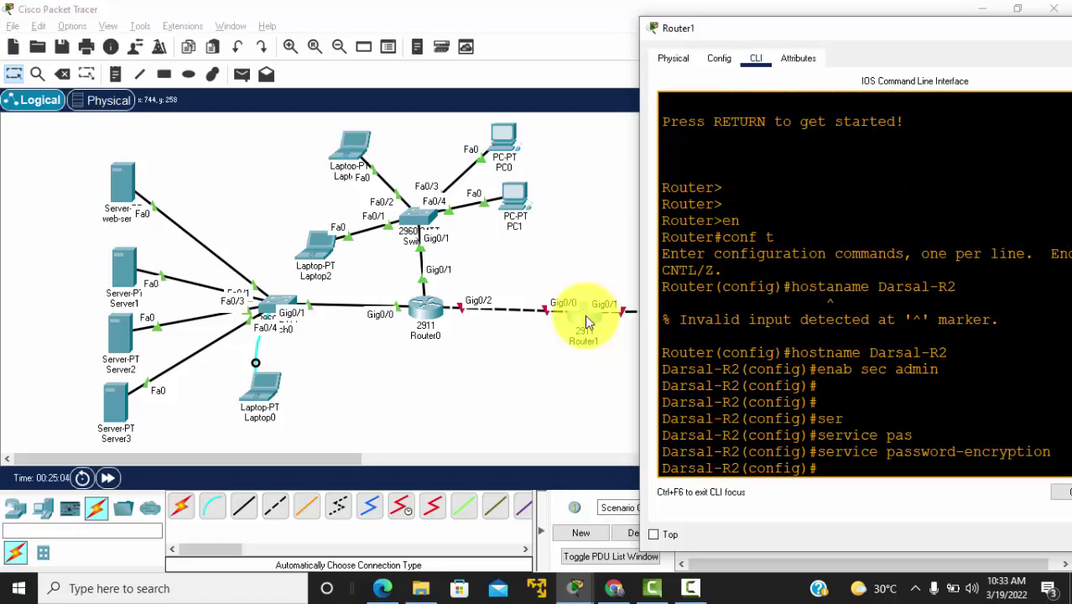
{"action": "key", "text": "Return"}
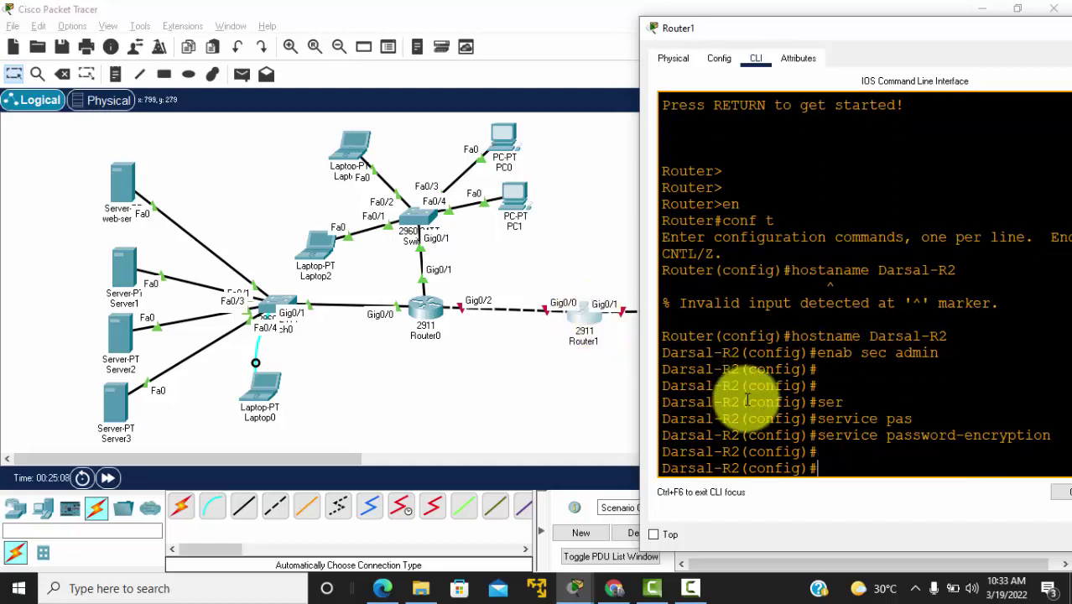
Step: Give line console 0 a password and require login on it
{"action": "type", "text": "line co"}
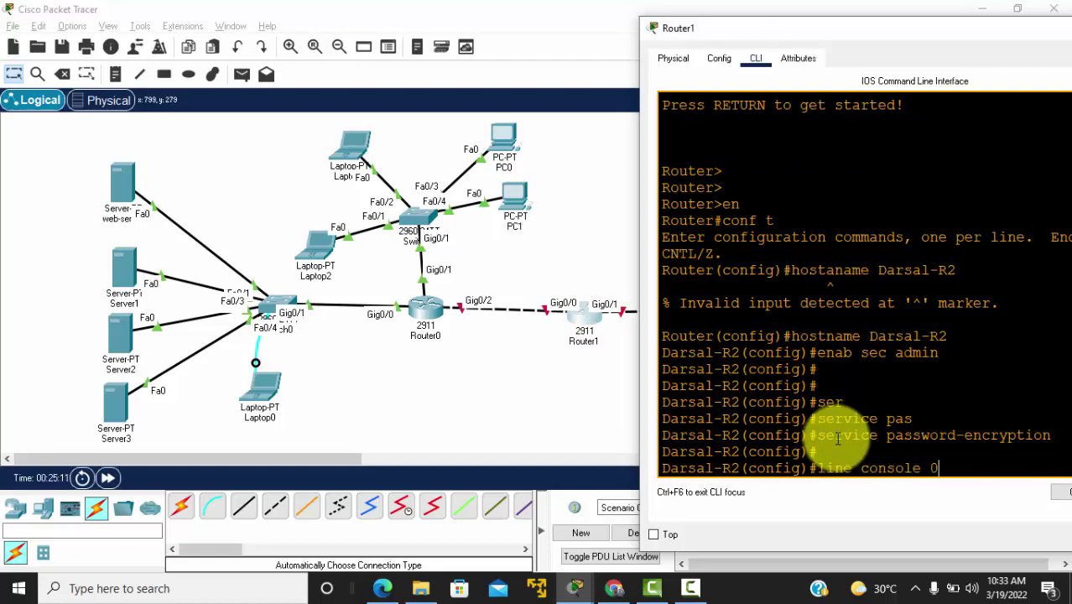
{"action": "type", "text": "nsole 0"}
{"action": "key", "text": "Return"}
{"action": "type", "text": "pass ad"}
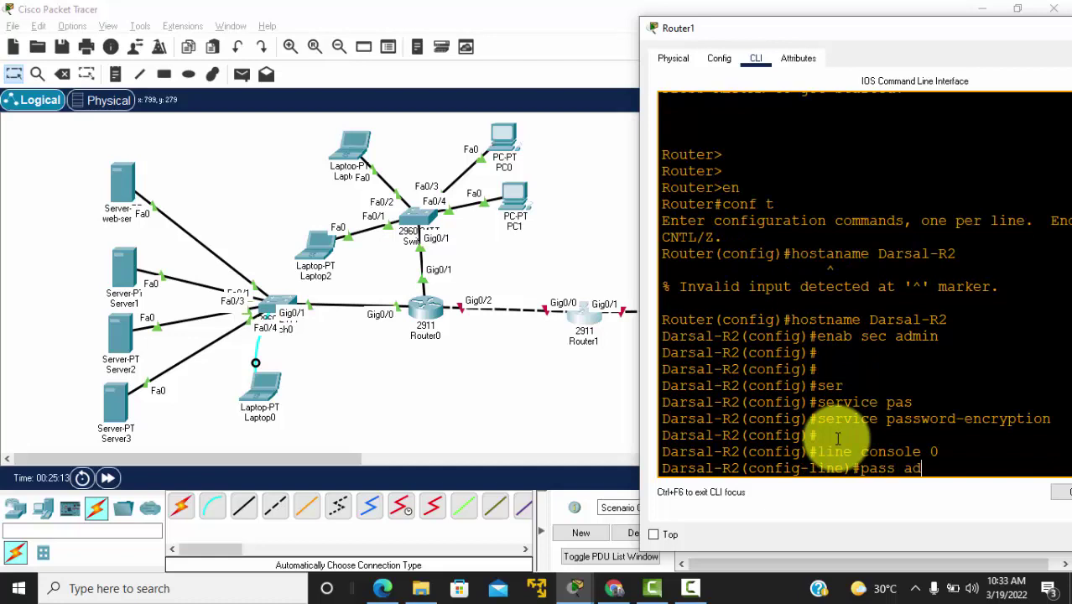
{"action": "type", "text": "min"}
{"action": "key", "text": "Return"}
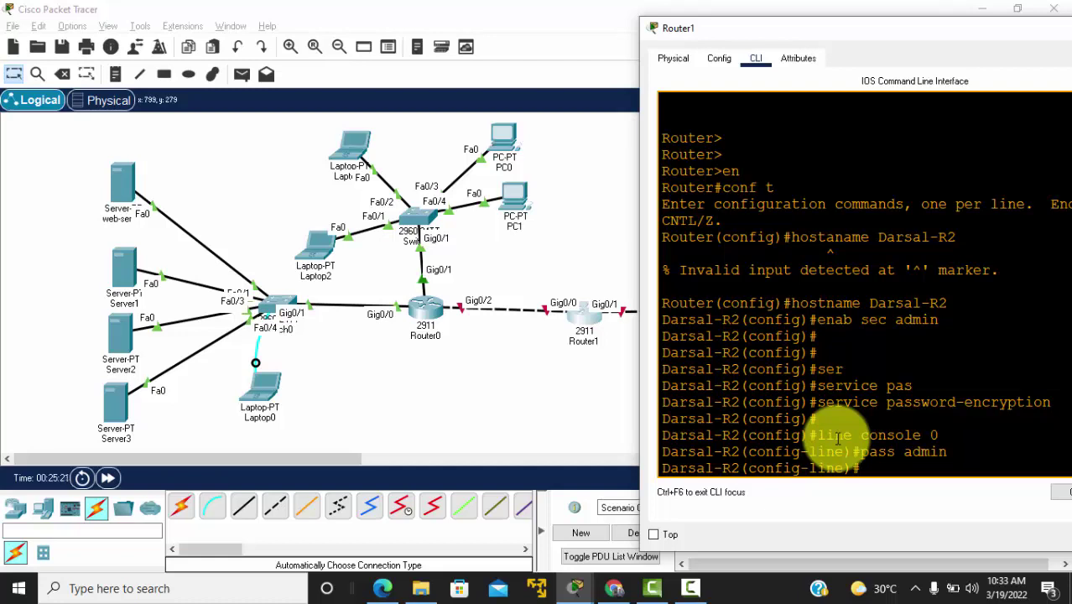
{"action": "type", "text": "login"}
{"action": "key", "text": "Return"}
{"action": "key", "text": "Return"}
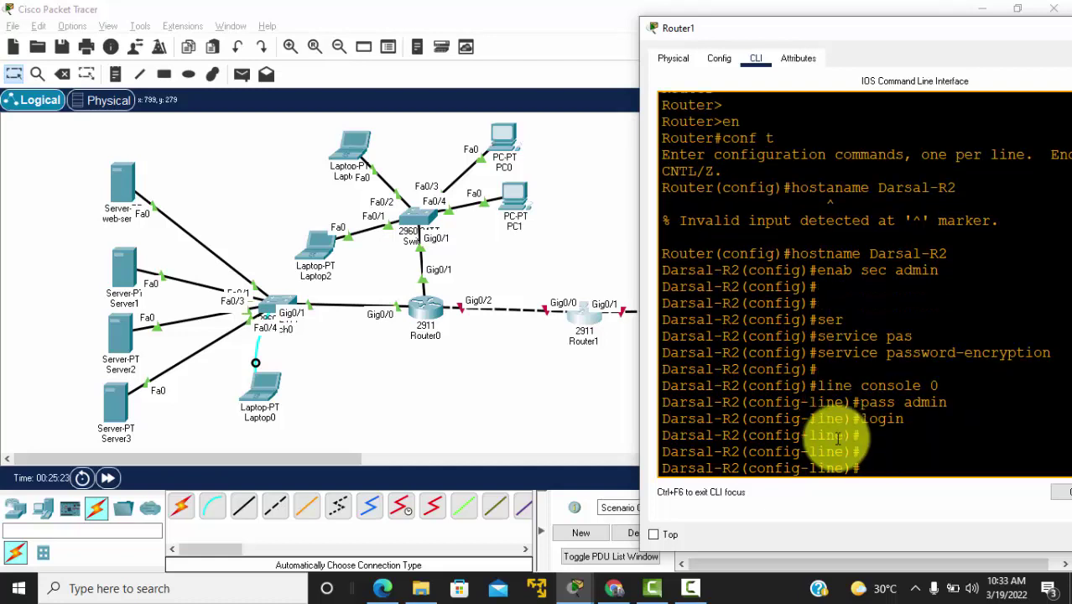
{"action": "key", "text": "Return"}
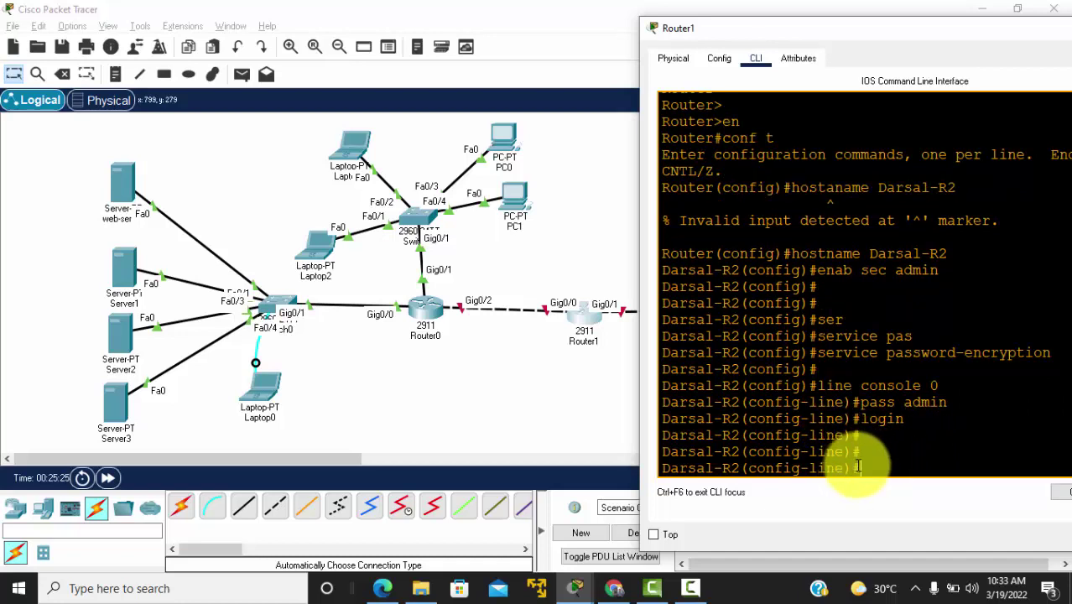
{"action": "left_click_drag", "start_coordinate": [864, 469], "coordinate": [660, 470]}
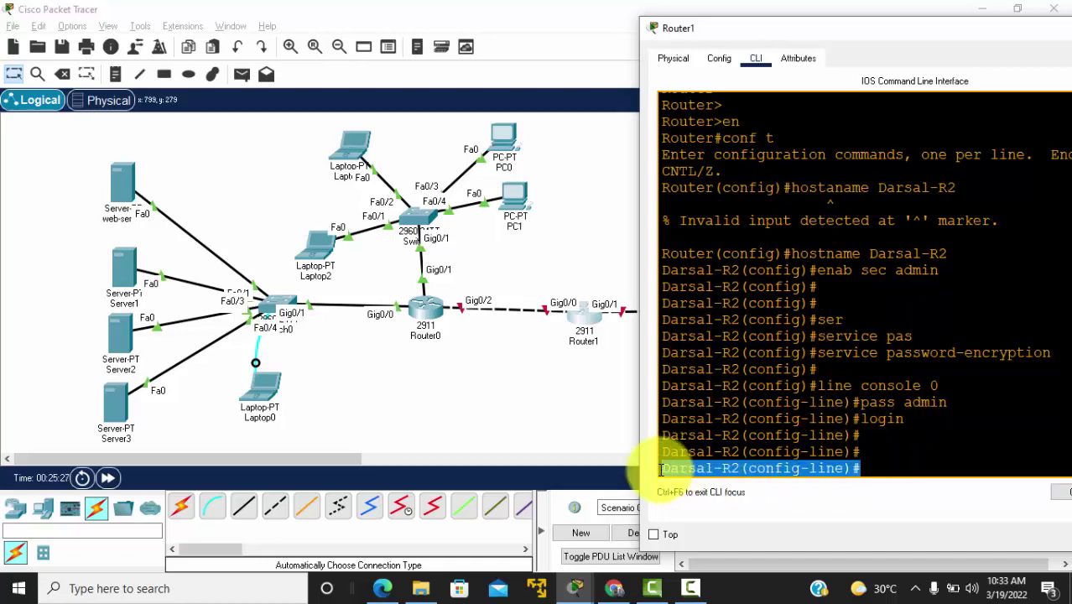
{"action": "left_click", "coordinate": [690, 588]}
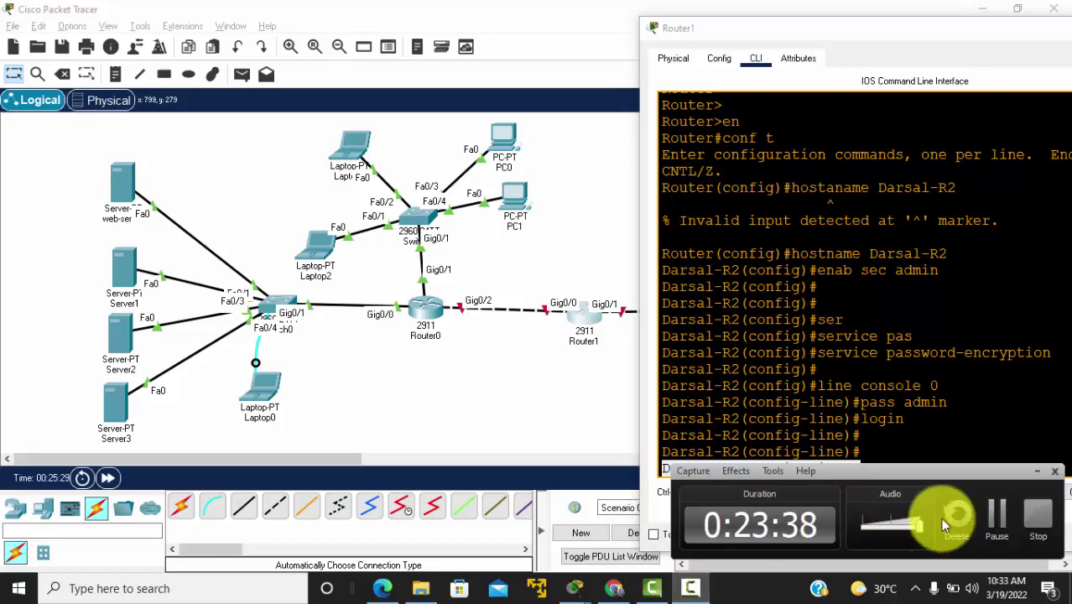
Step: Log back into Router1 with the console password and the enable password
{"action": "left_click", "coordinate": [1009, 524]}
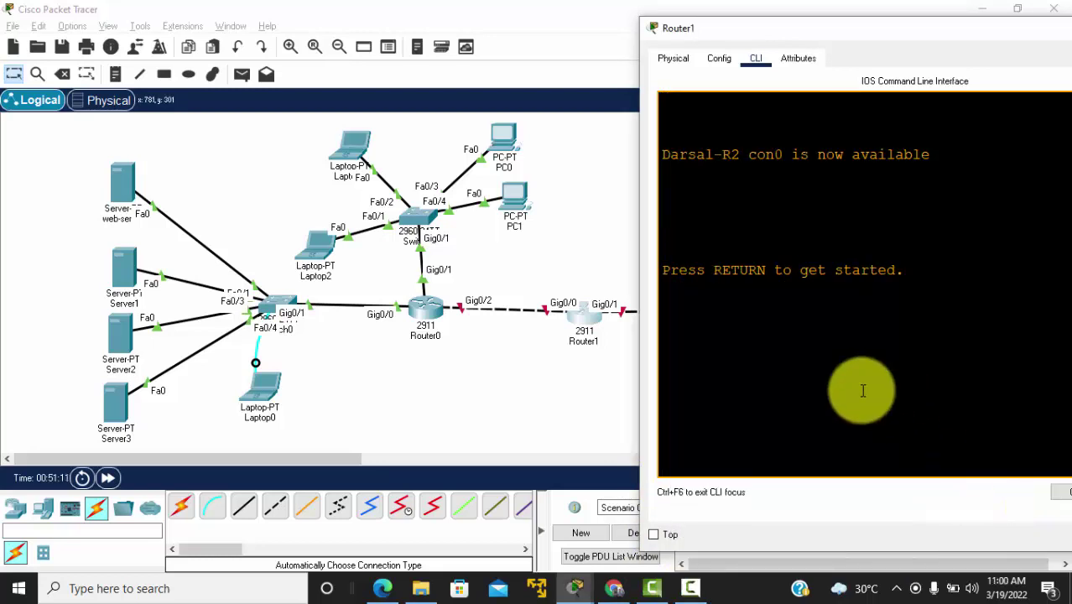
{"action": "key", "text": "Return"}
{"action": "key", "text": "Return"}
{"action": "key", "text": "Return"}
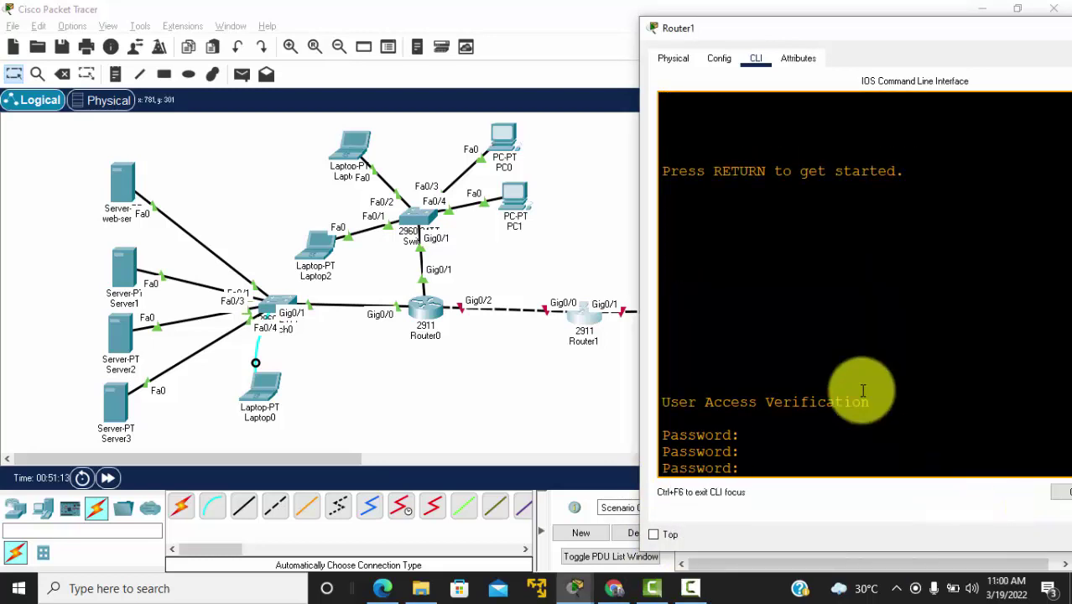
{"action": "key", "text": "Return"}
{"action": "type", "text": "en"}
{"action": "key", "text": "Return"}
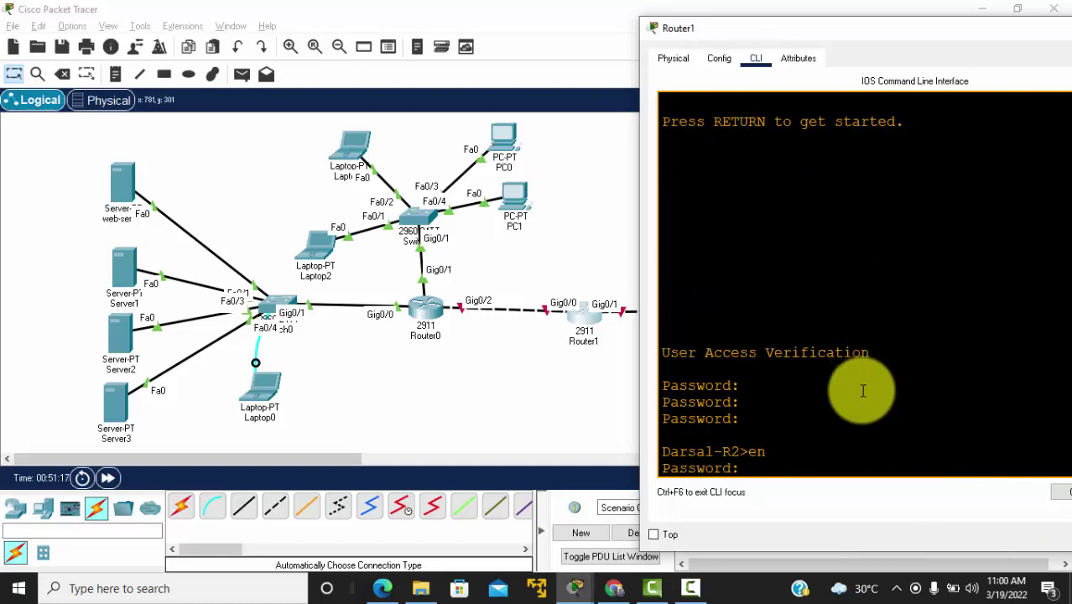
{"action": "key", "text": "Return"}
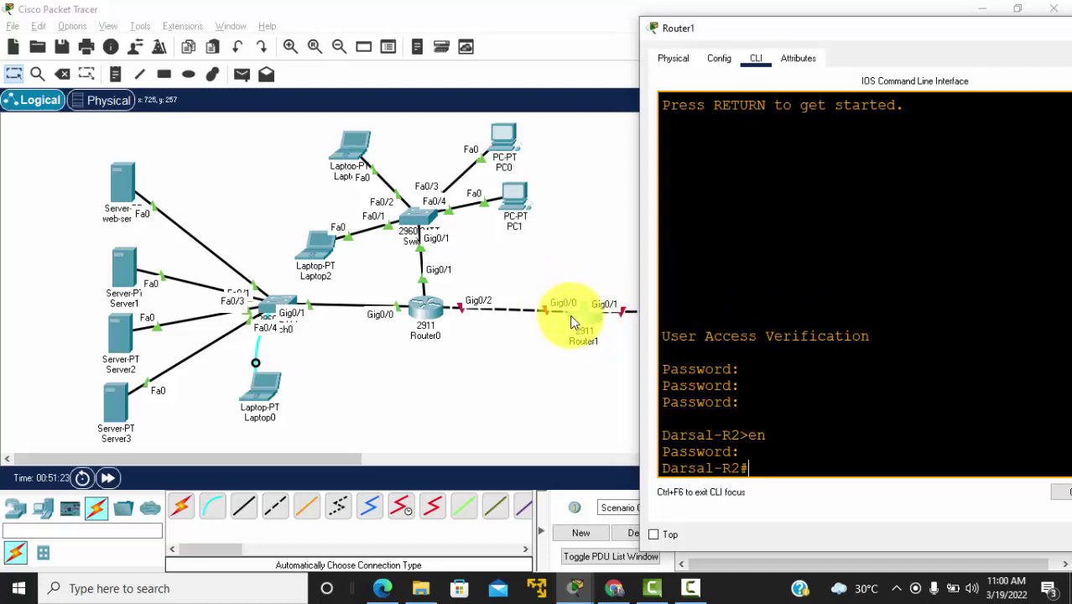
Step: Enter global configuration and select interface GigabitEthernet0/0, fixing the mistyped g0/1
{"action": "type", "text": "conf t"}
{"action": "key", "text": "Return"}
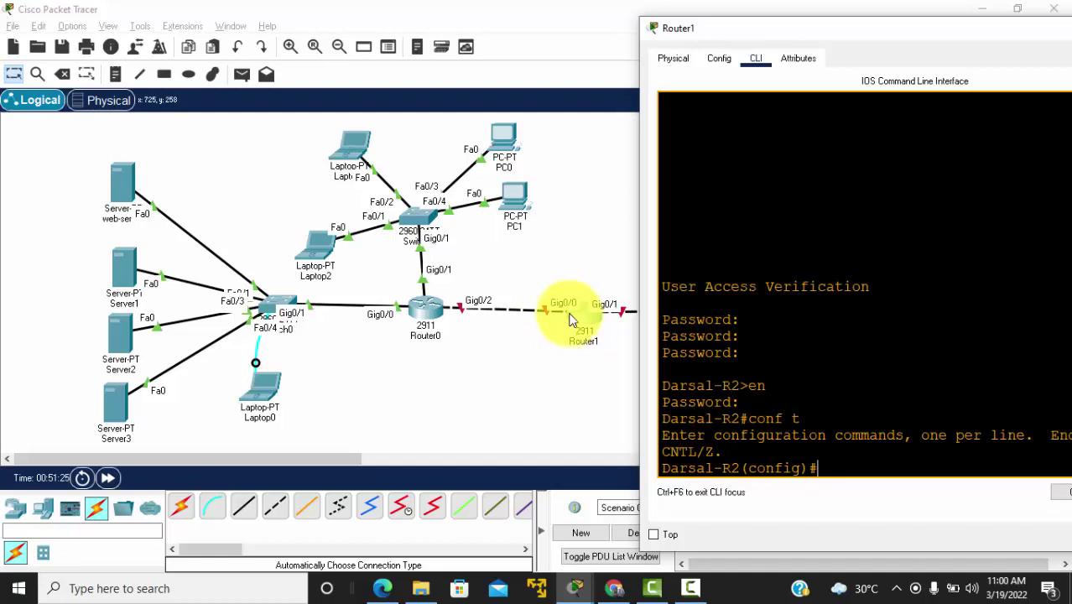
{"action": "type", "text": "int g0"}
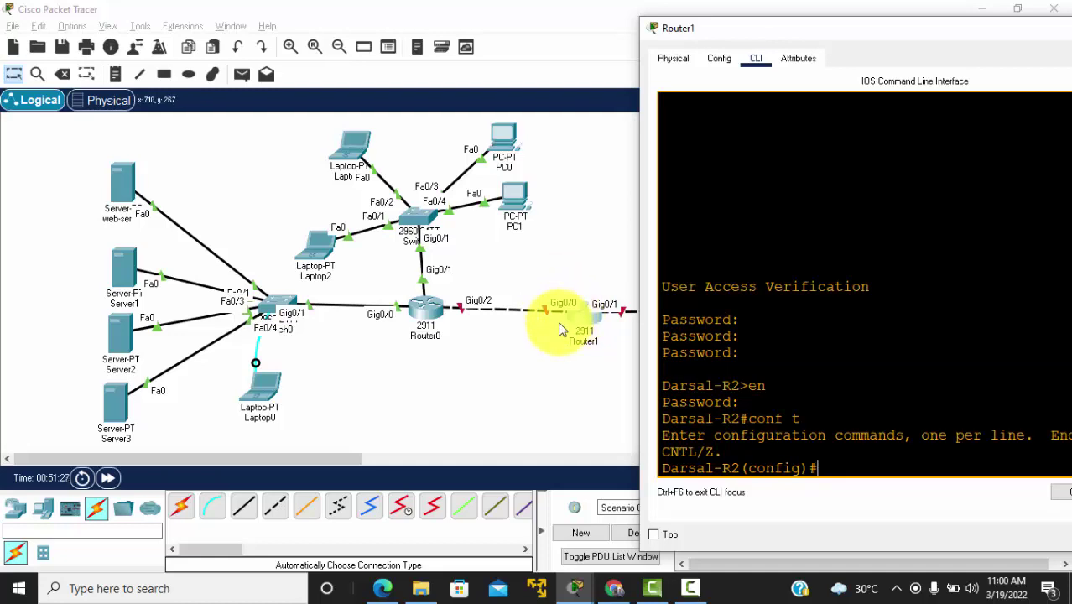
{"action": "type", "text": "/1"}
{"action": "key", "text": "BackSpace"}
{"action": "type", "text": "0"}
{"action": "key", "text": "Return"}
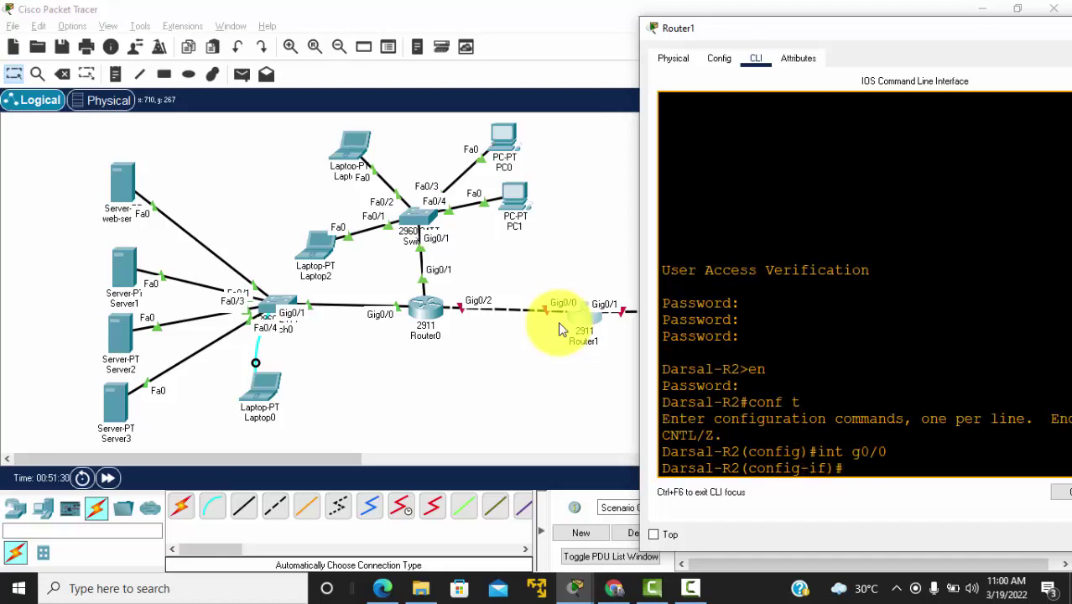
Step: Bring Router1's Gig0/0 up and assign it 12.12.12.2/24
{"action": "type", "text": "no shut"}
{"action": "key", "text": "Return"}
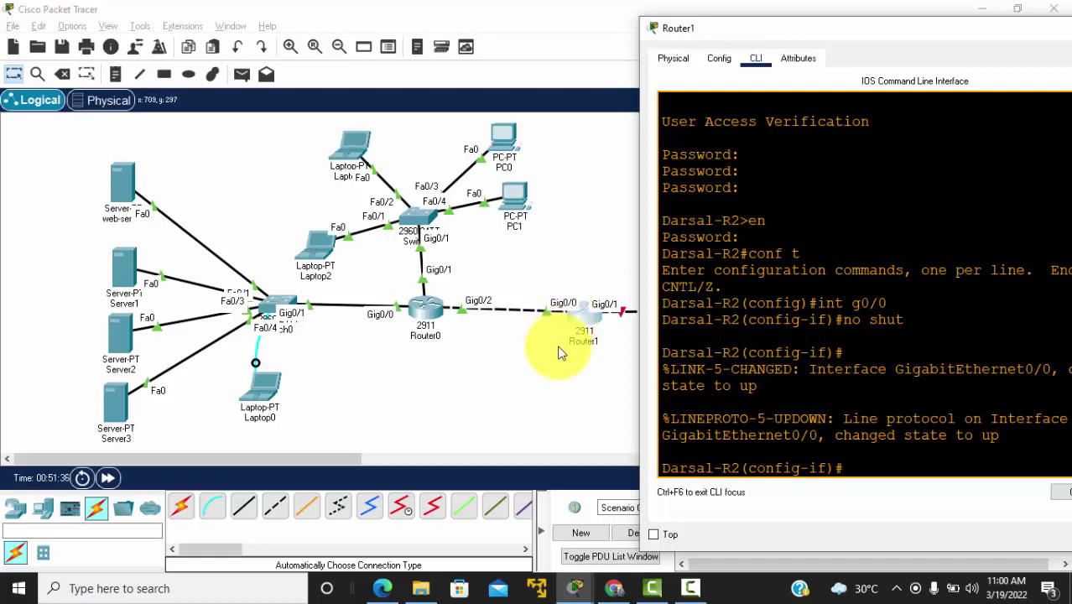
{"action": "type", "text": "ip add 12.12.12.2"}
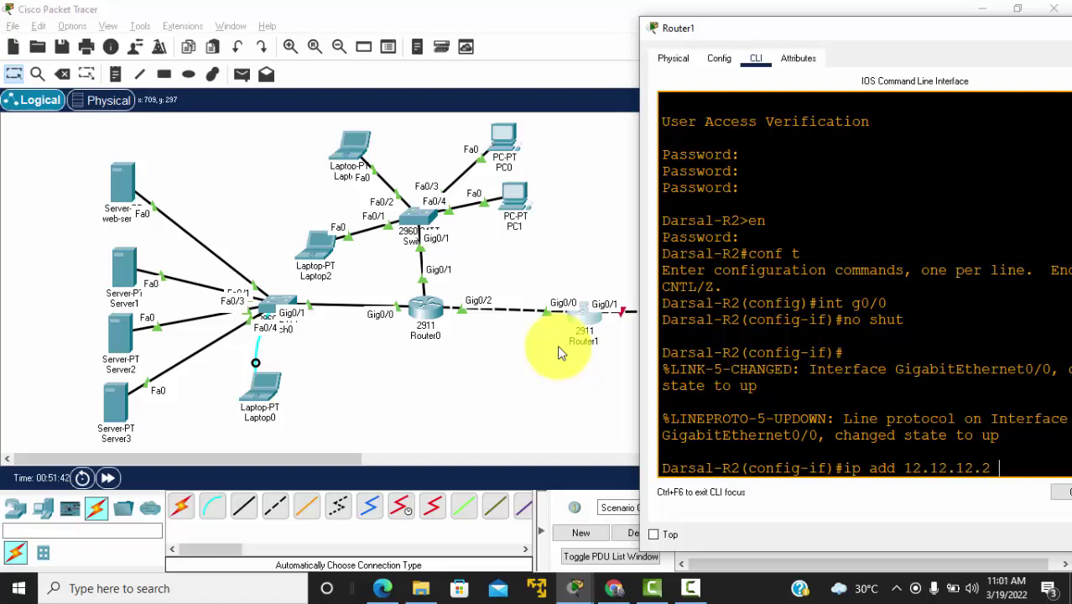
{"action": "type", "text": " 255.255.2"}
{"action": "key", "text": "Return"}
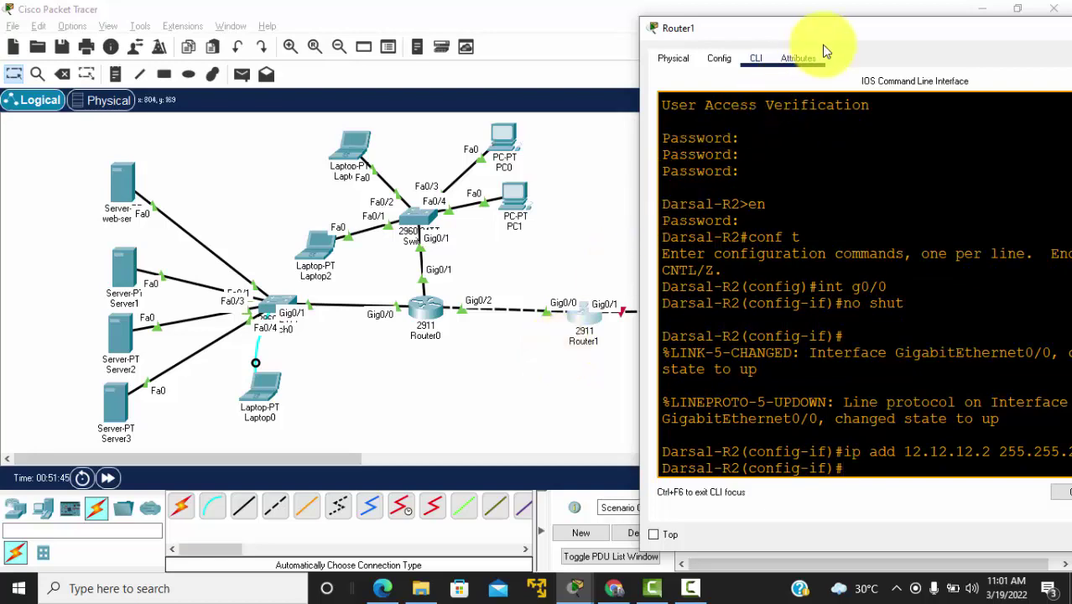
{"action": "left_click_drag", "start_coordinate": [828, 34], "coordinate": [773, 30]}
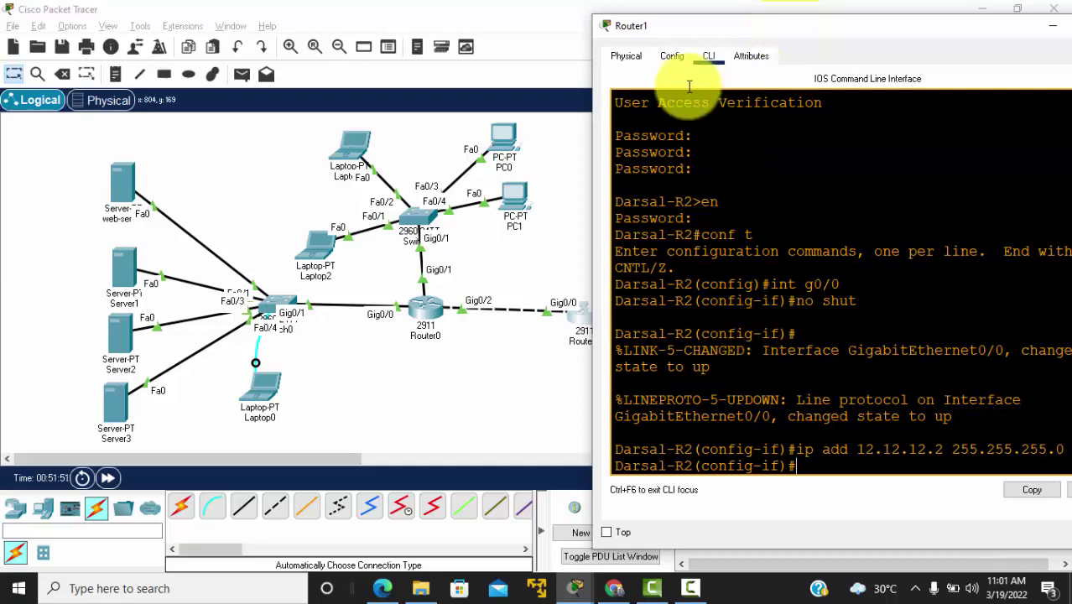
{"action": "left_click_drag", "start_coordinate": [636, 30], "coordinate": [680, 17]}
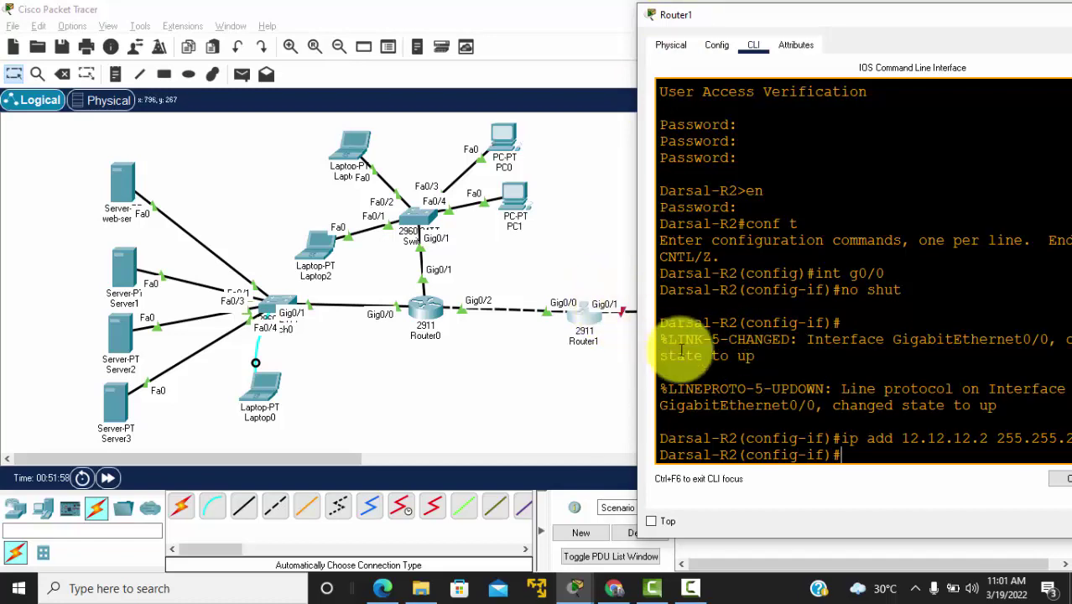
Step: Enable interface Gig0/1 with no shut and check its address in the reference PDF
{"action": "key", "text": "Return"}
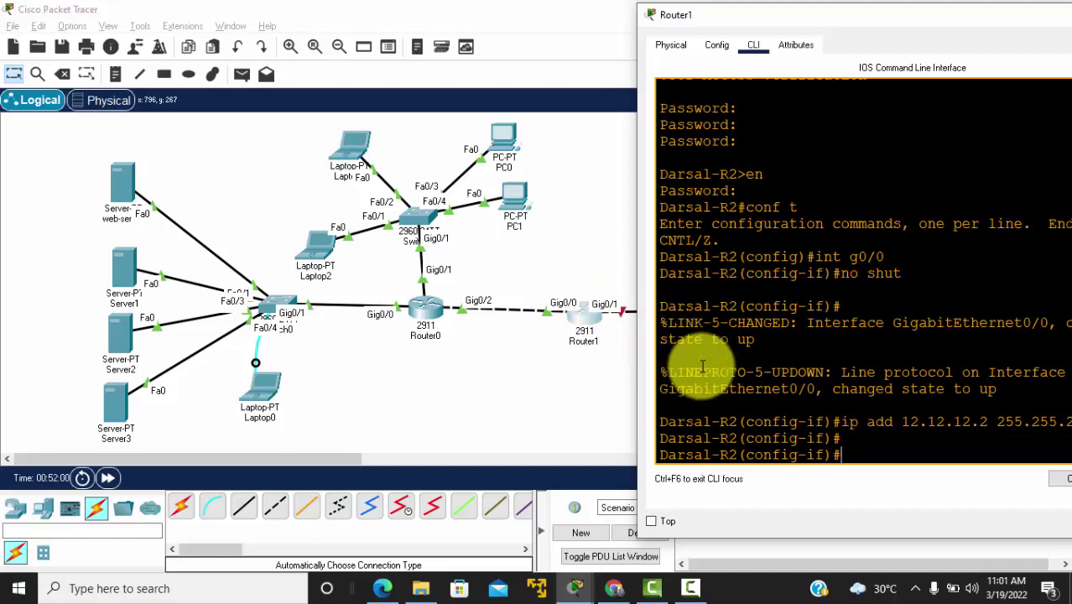
{"action": "type", "text": "int g0/1"}
{"action": "key", "text": "Return"}
{"action": "type", "text": "n"}
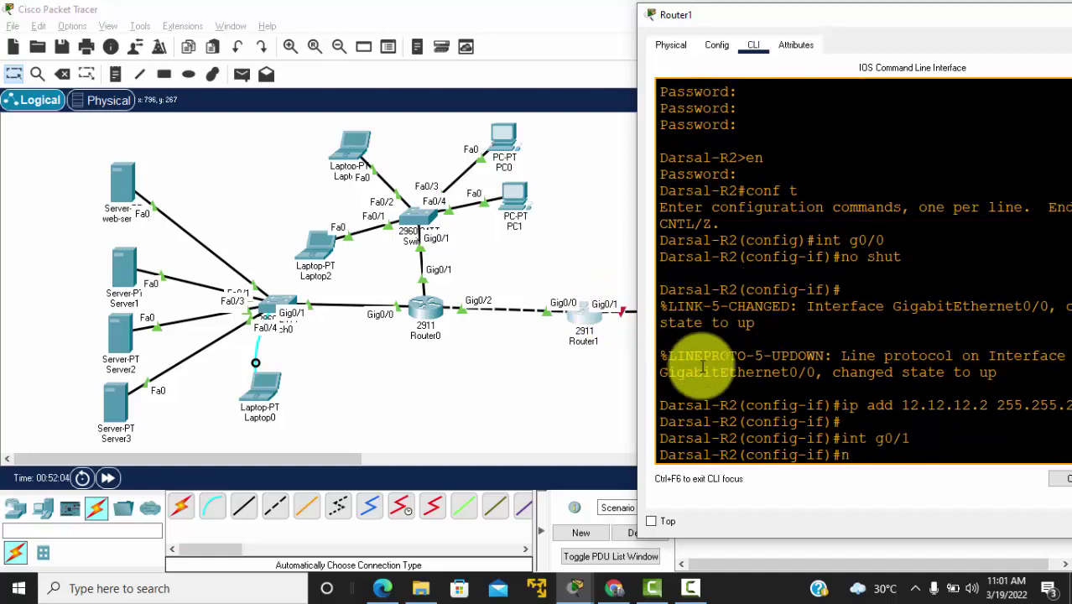
{"action": "type", "text": "o shut"}
{"action": "key", "text": "Return"}
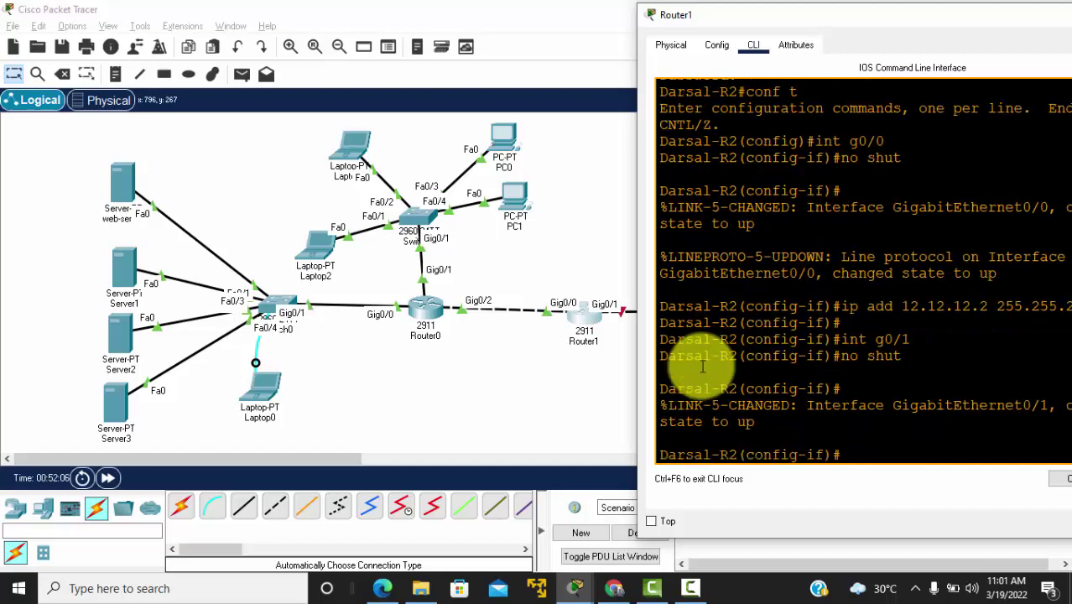
{"action": "type", "text": "ip add"}
{"action": "key", "text": "alt+Tab"}
{"action": "key", "text": "alt+Tab"}
{"action": "key", "text": "alt+Tab"}
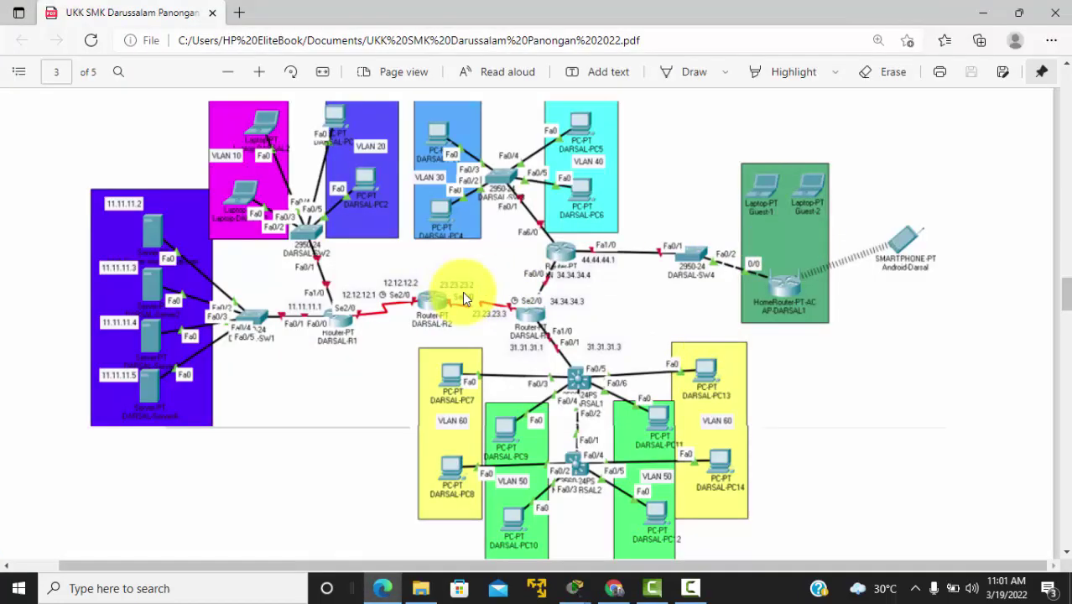
Step: Assign Router1's Gig0/1 the address 23.23.23.2 and close its window to show the topology
{"action": "key", "text": "alt+Tab"}
{"action": "type", "text": "23.23.23.2"}
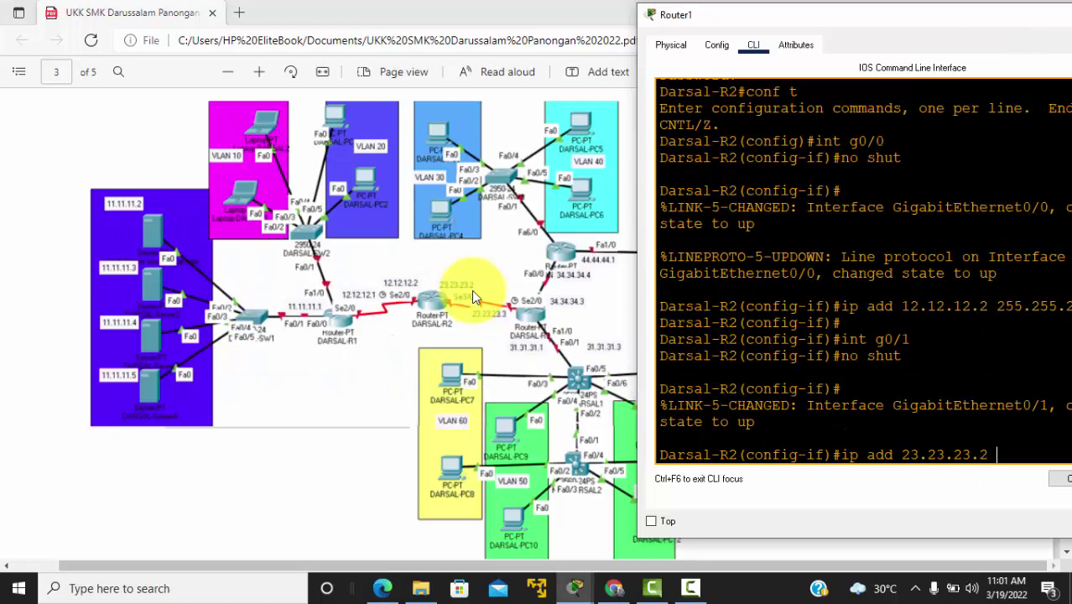
{"action": "type", "text": " 255.255.2"}
{"action": "key", "text": "Return"}
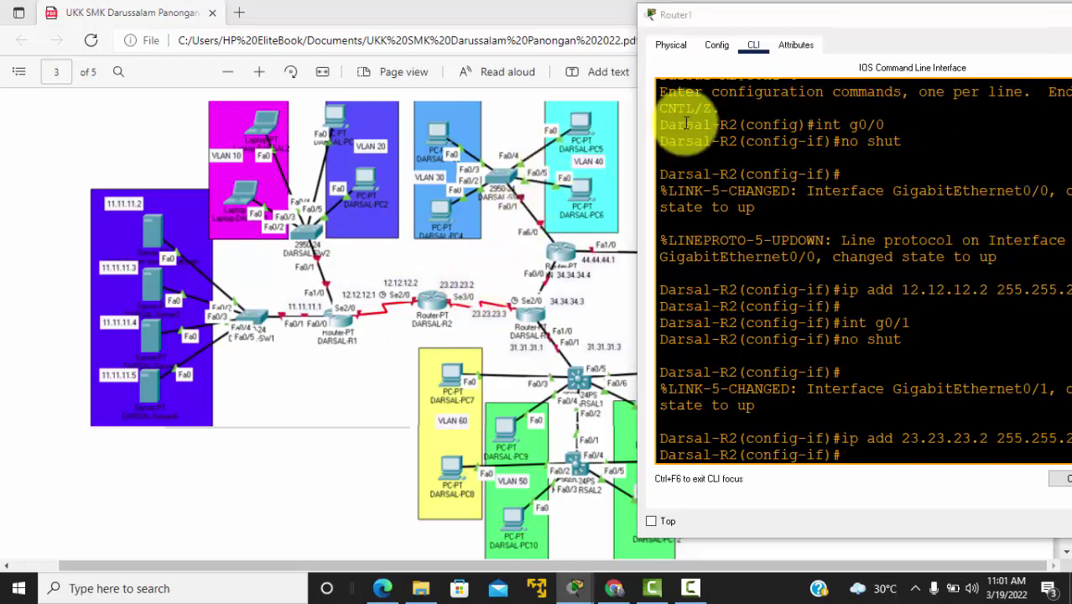
{"action": "key", "text": "alt+Tab"}
{"action": "key", "text": "alt+Tab"}
{"action": "key", "text": "alt+Tab"}
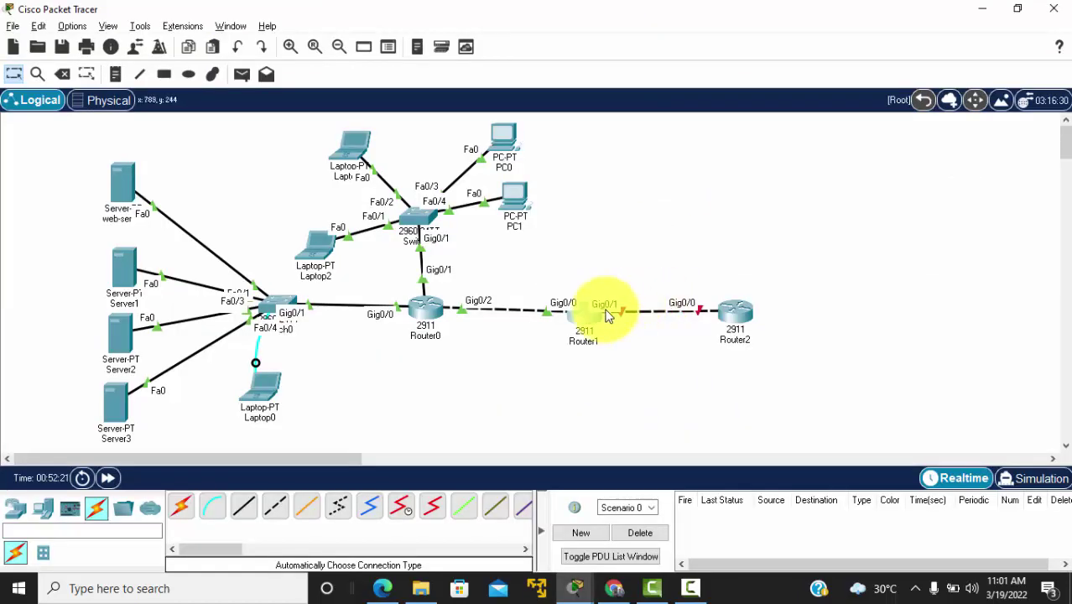
{"action": "left_click", "coordinate": [587, 327]}
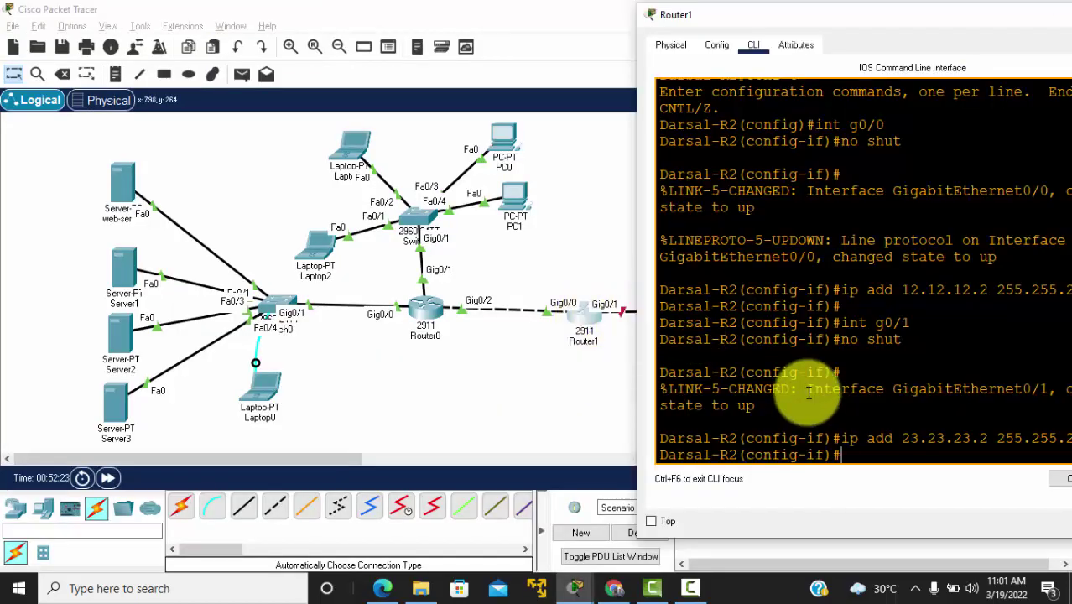
{"action": "key", "text": "Return"}
{"action": "key", "text": "Return"}
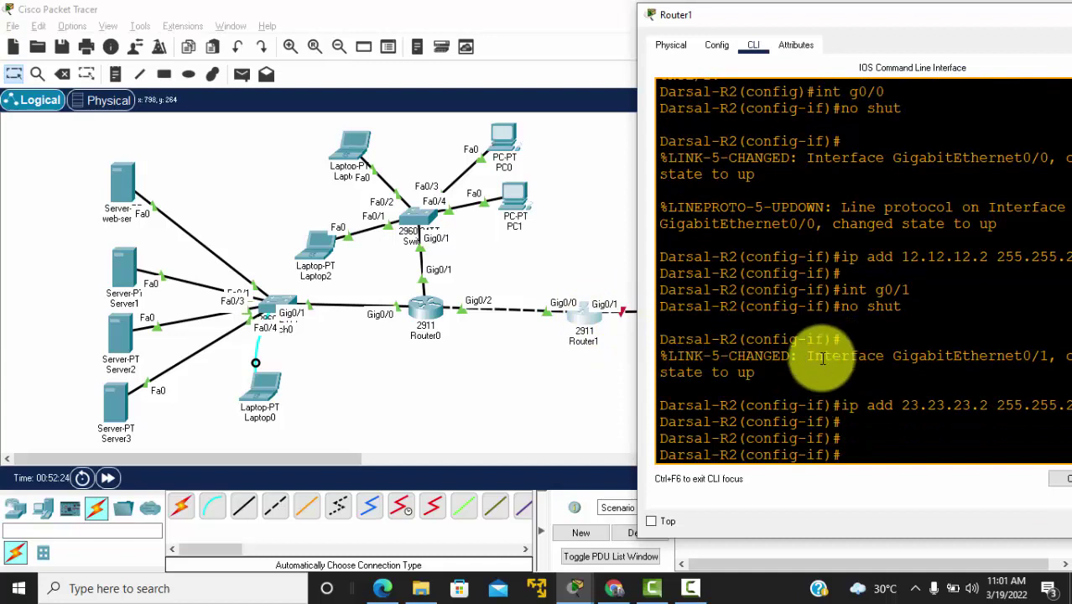
{"action": "left_click", "coordinate": [584, 365]}
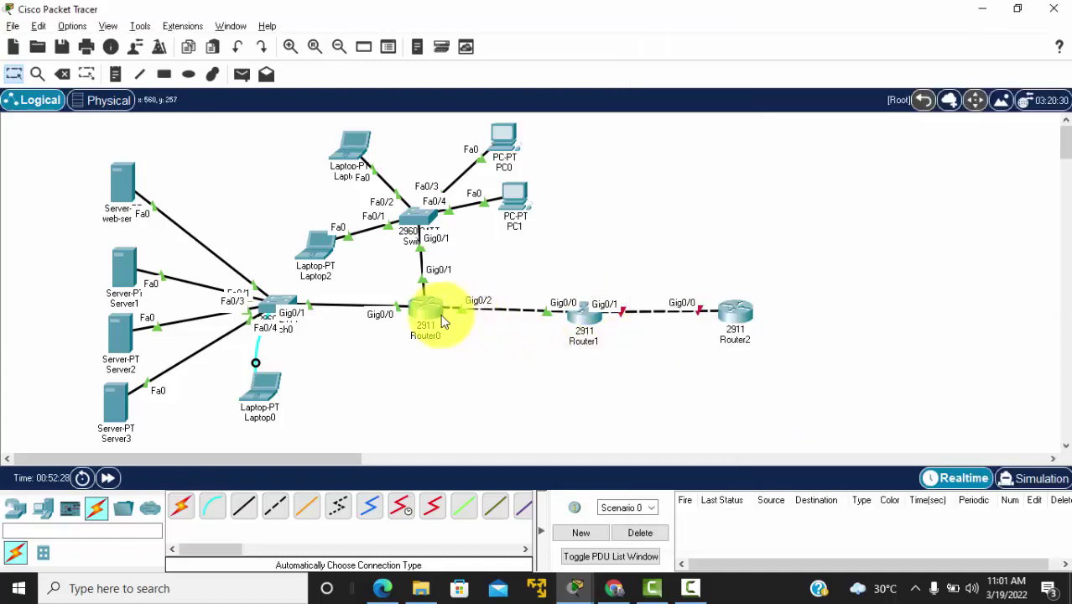
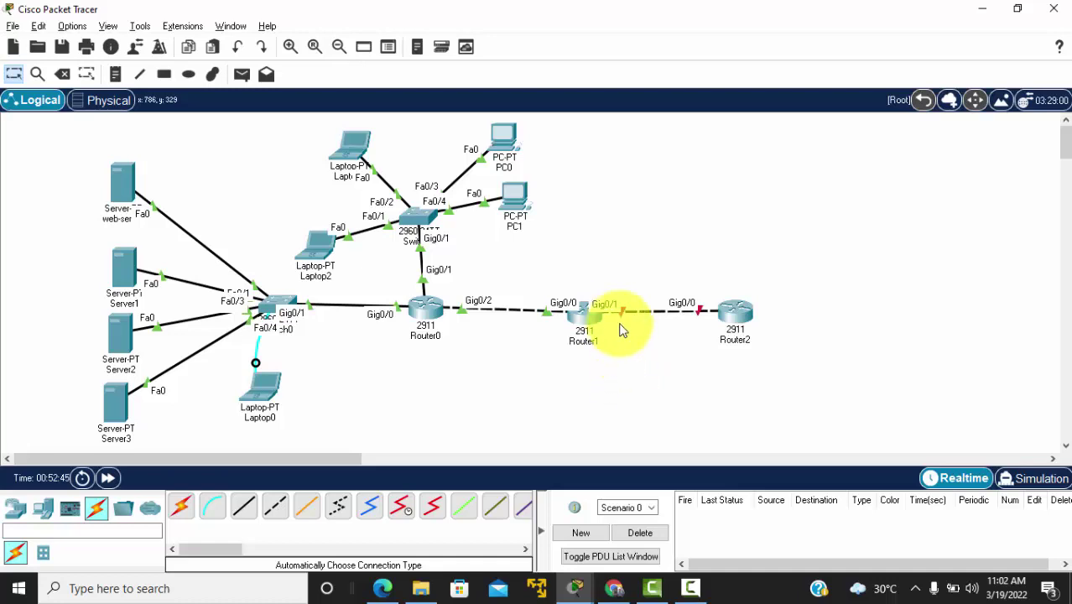
Step: Exit Router1's interface and global configuration modes back to privileged EXEC
{"action": "left_click", "coordinate": [590, 317]}
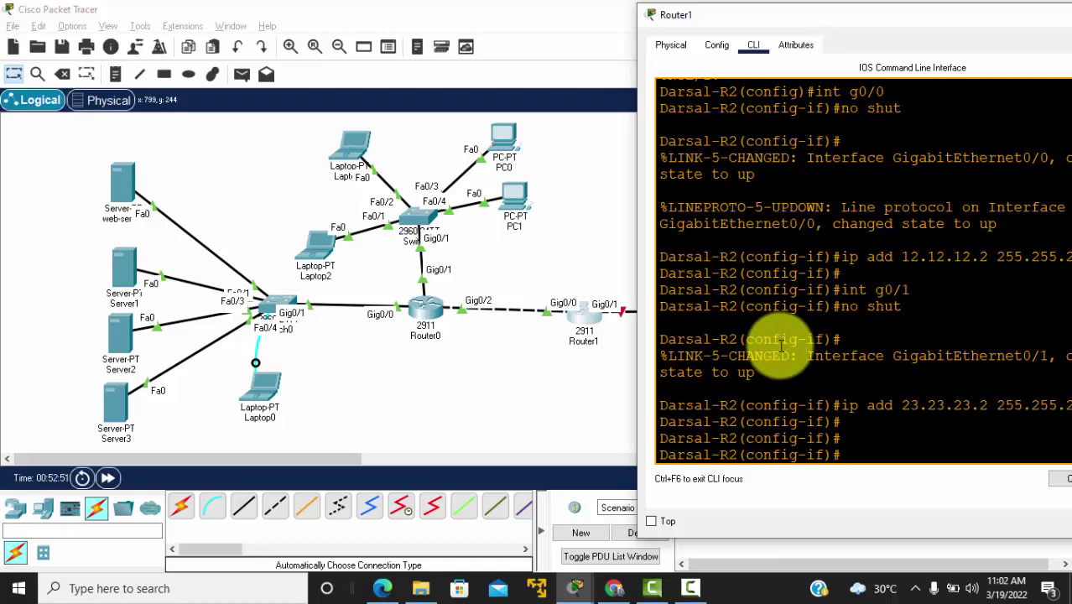
{"action": "left_click", "coordinate": [853, 438]}
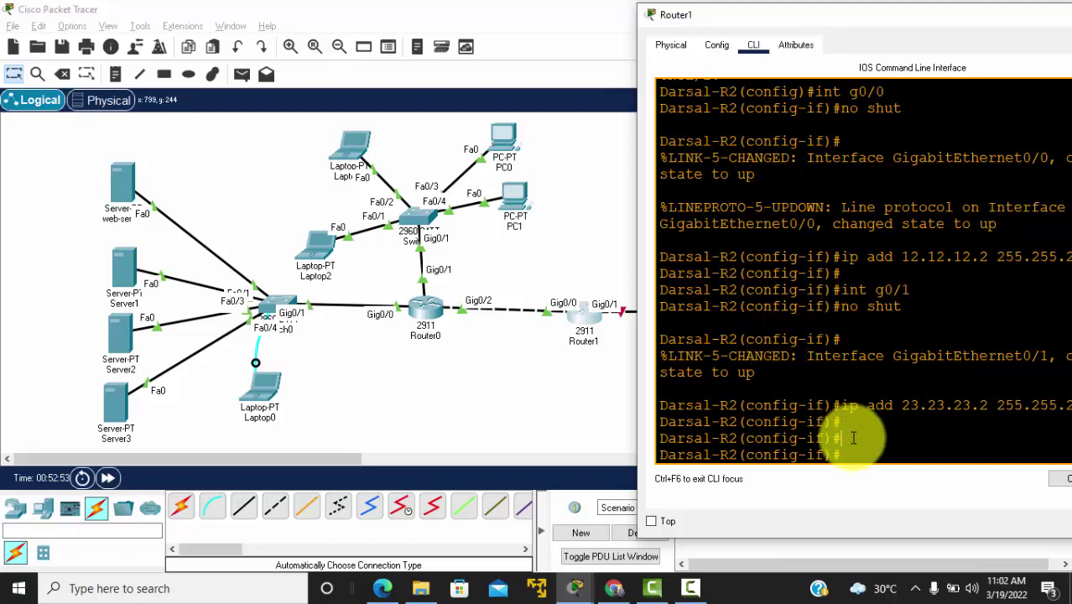
{"action": "type", "text": "exit"}
{"action": "key", "text": "Return"}
{"action": "key", "text": "Return"}
{"action": "key", "text": "Return"}
{"action": "key", "text": "Return"}
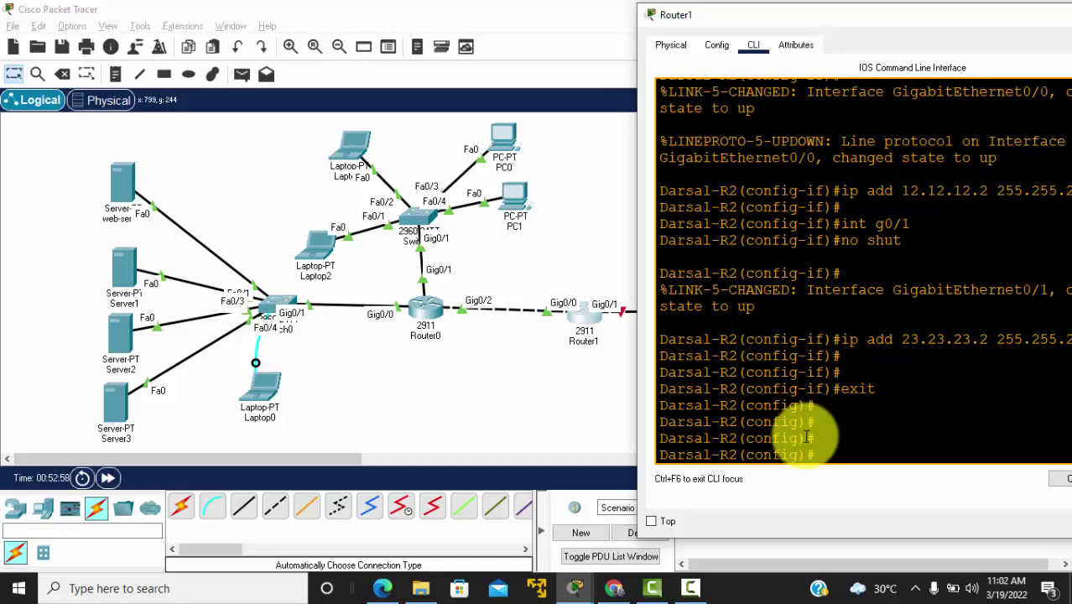
{"action": "type", "text": "exit"}
{"action": "key", "text": "Return"}
{"action": "key", "text": "Return"}
{"action": "key", "text": "Return"}
Step: Show Router1's routing table, with 12.12.12.0/24 directly connected on Gig0/0
{"action": "type", "text": "sh"}
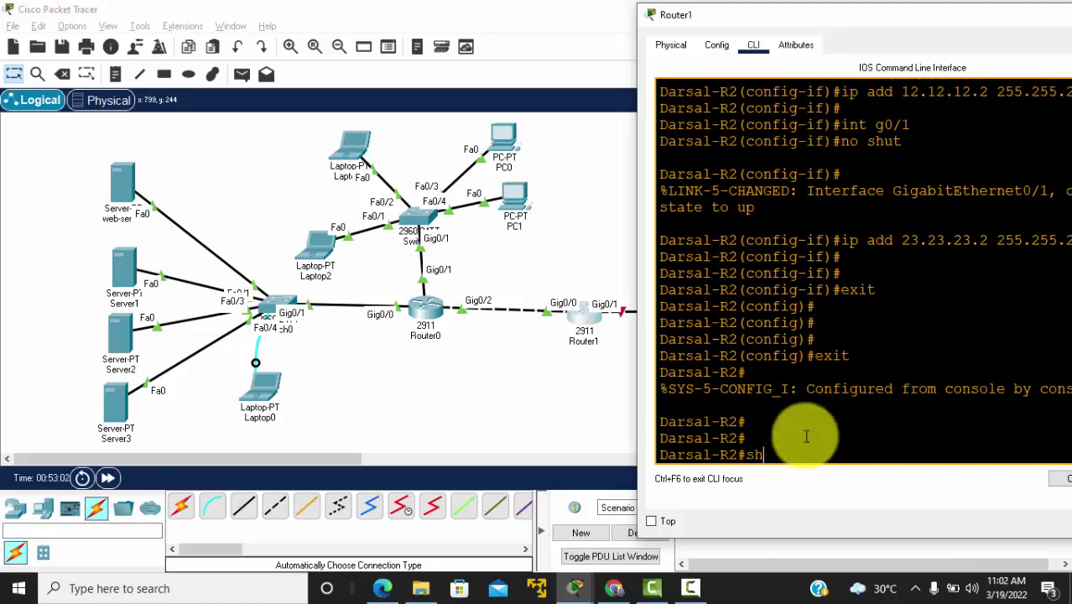
{"action": "type", "text": "ow ip route"}
{"action": "key", "text": "Return"}
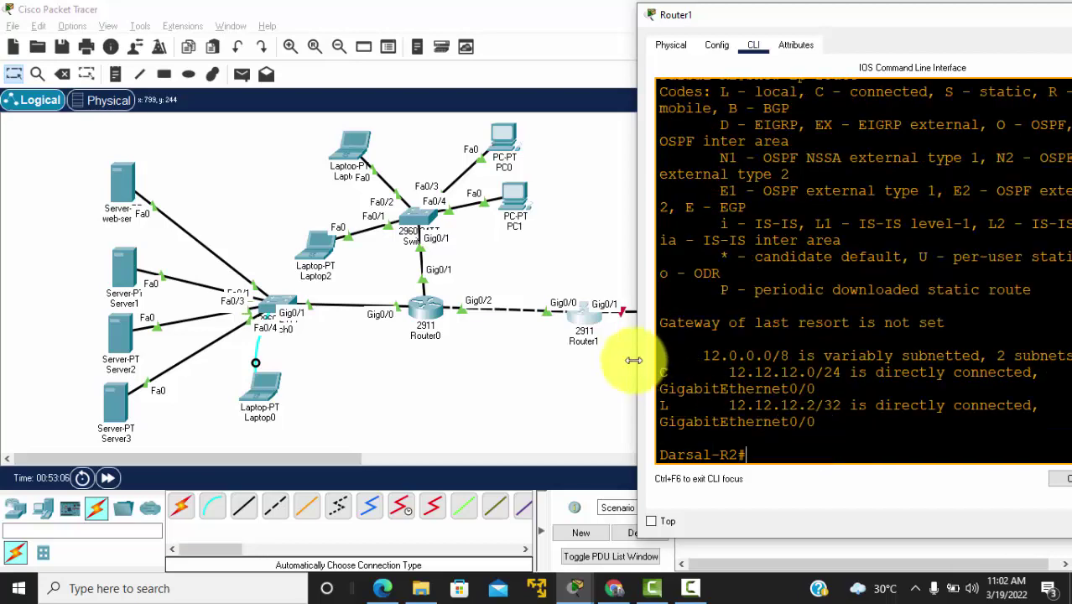
{"action": "left_click_drag", "start_coordinate": [635, 353], "coordinate": [488, 352]}
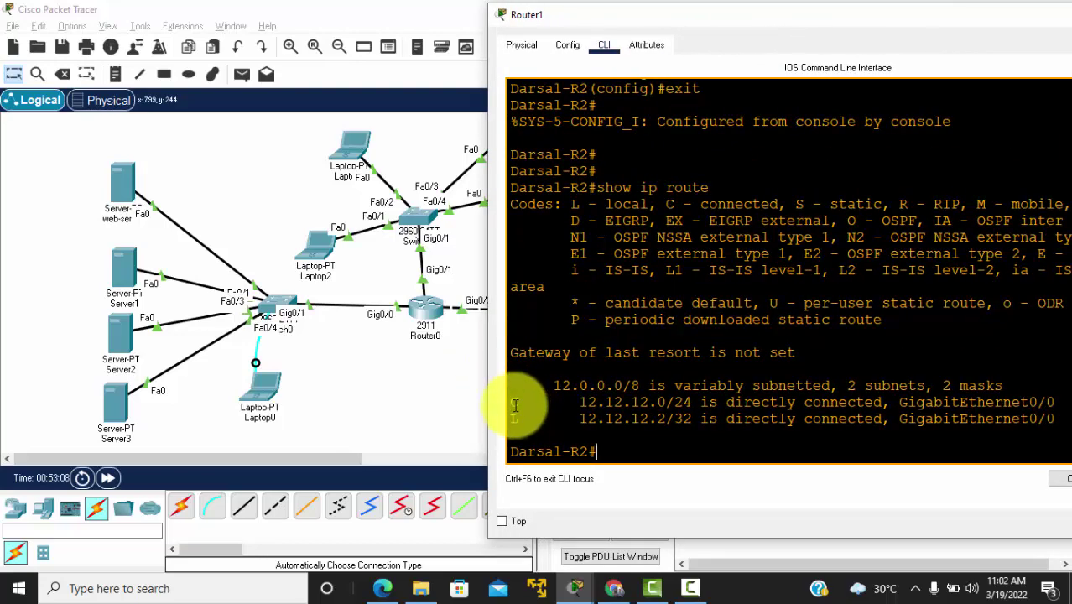
{"action": "left_click_drag", "start_coordinate": [511, 403], "coordinate": [736, 403]}
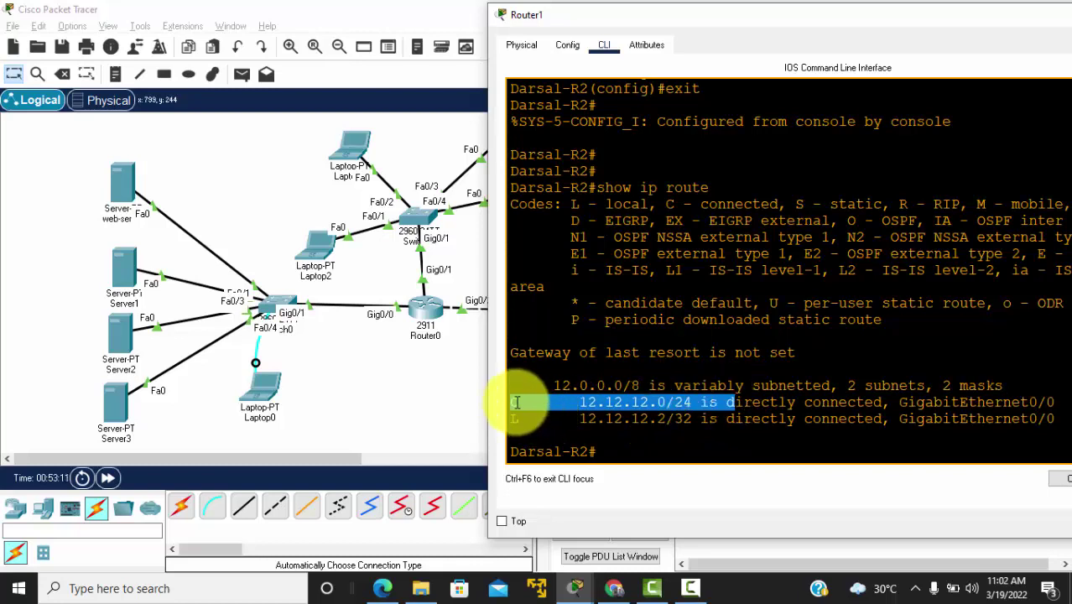
{"action": "left_click", "coordinate": [516, 403]}
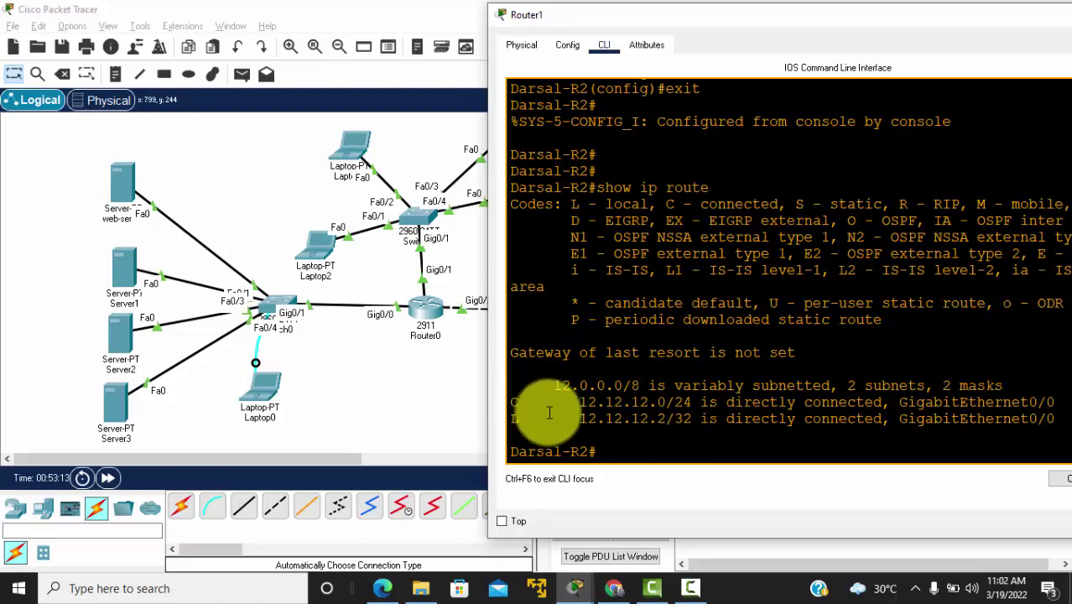
{"action": "left_click_drag", "start_coordinate": [514, 402], "coordinate": [709, 399]}
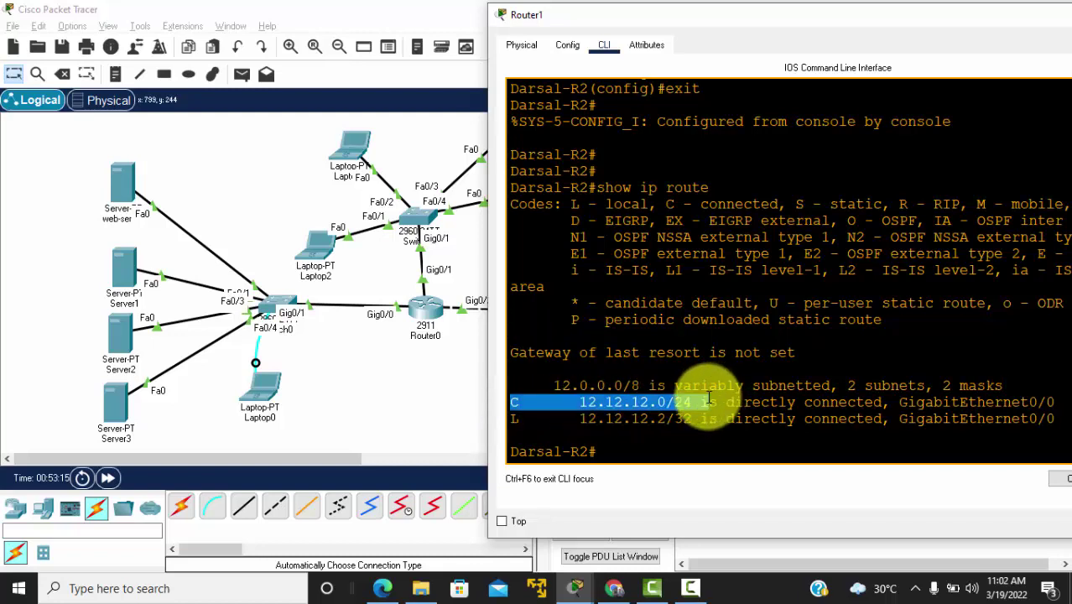
{"action": "left_click", "coordinate": [626, 451]}
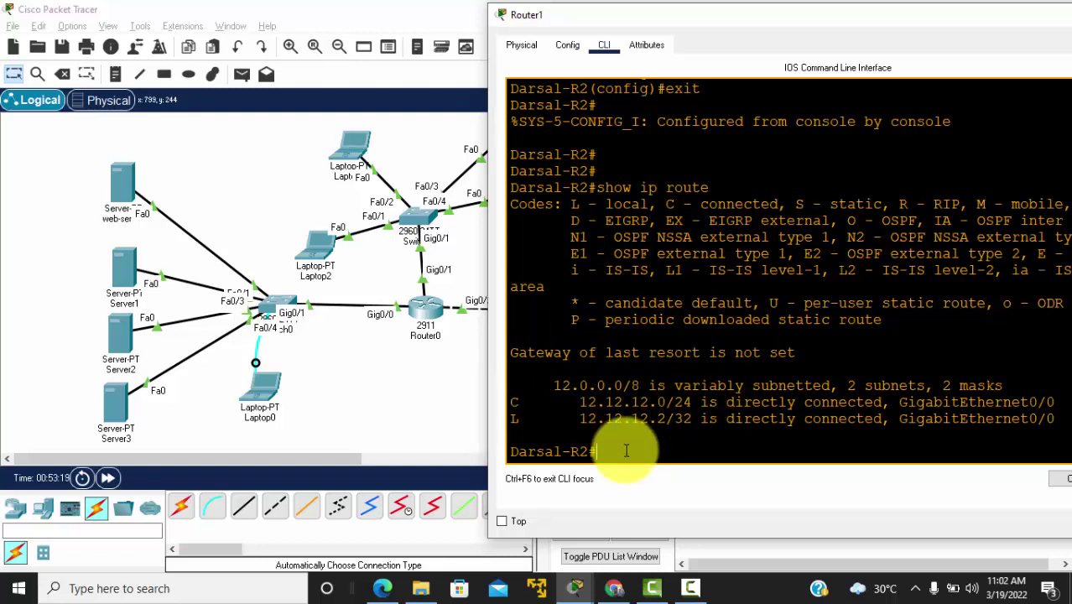
Step: Start OSPF process 1 on Router1 and advertise 12.12.12.0 0.0.0.255 in area 0
{"action": "type", "text": "conf t"}
{"action": "key", "text": "Return"}
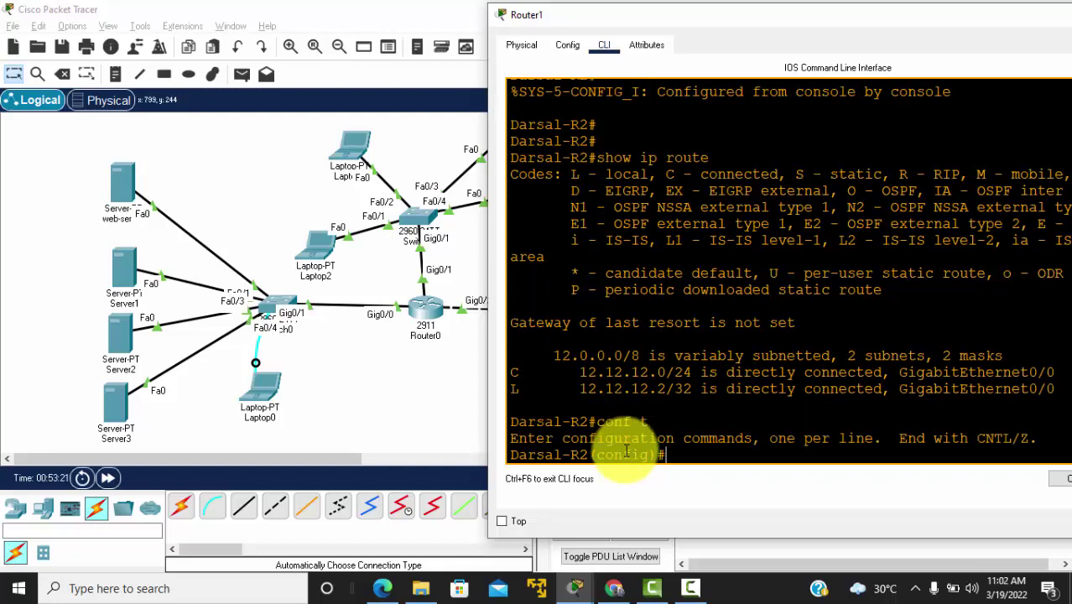
{"action": "type", "text": "router ospf 1"}
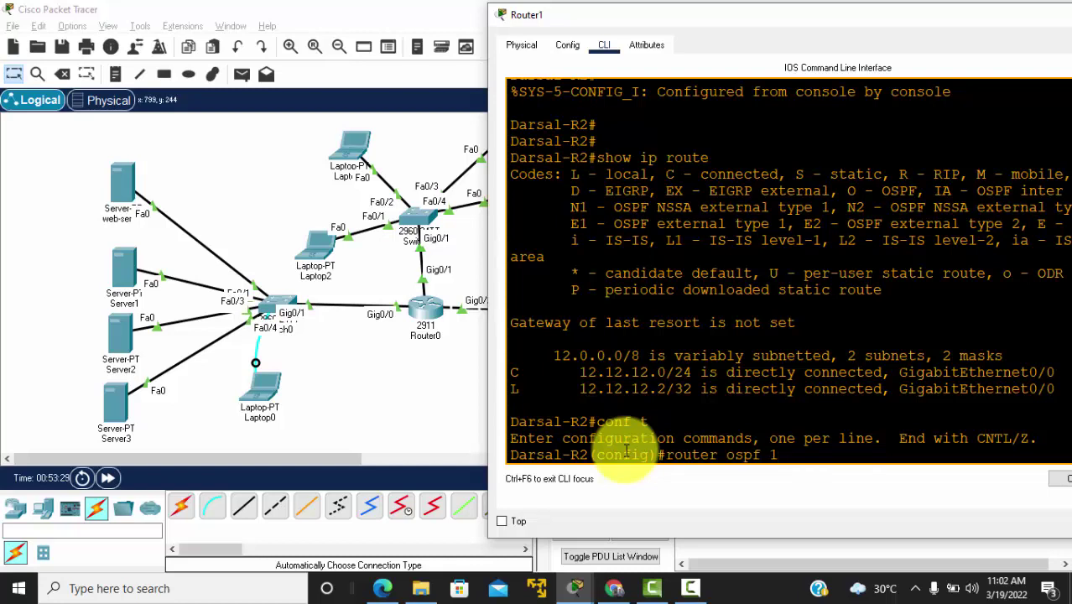
{"action": "key", "text": "Return"}
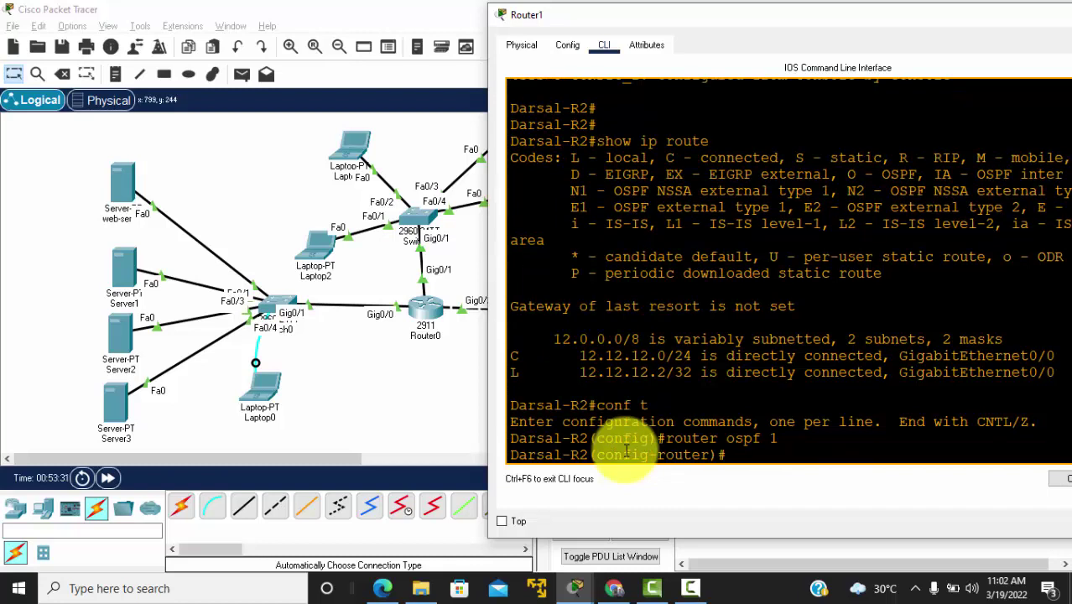
{"action": "type", "text": "net 12.12.12."}
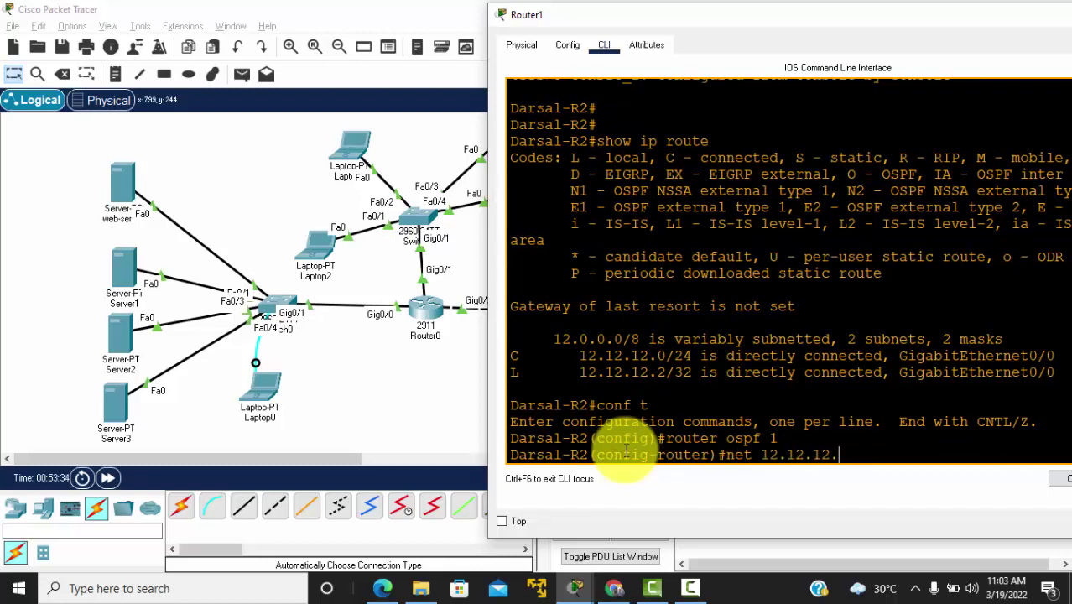
{"action": "type", "text": "0 255.255.255.0"}
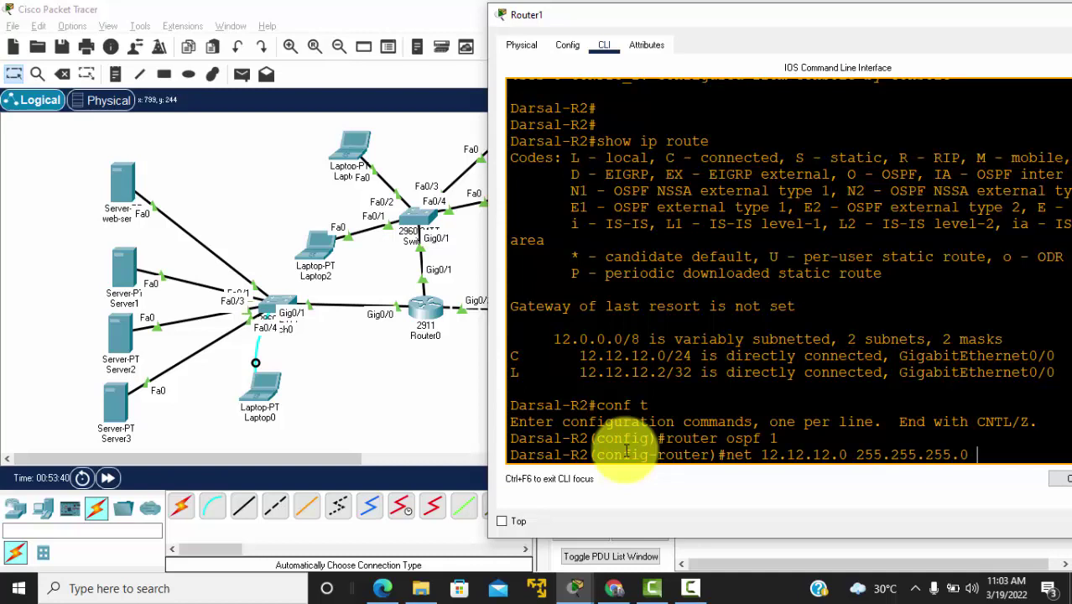
{"action": "key", "text": "BackSpace"}
{"action": "key", "text": "BackSpace"}
{"action": "key", "text": "BackSpace"}
{"action": "key", "text": "BackSpace"}
{"action": "key", "text": "BackSpace"}
{"action": "key", "text": "BackSpace"}
{"action": "key", "text": "BackSpace"}
{"action": "key", "text": "BackSpace"}
{"action": "key", "text": "BackSpace"}
{"action": "key", "text": "BackSpace"}
{"action": "key", "text": "BackSpace"}
{"action": "key", "text": "BackSpace"}
{"action": "key", "text": "BackSpace"}
{"action": "type", "text": "0.0.0.2"}
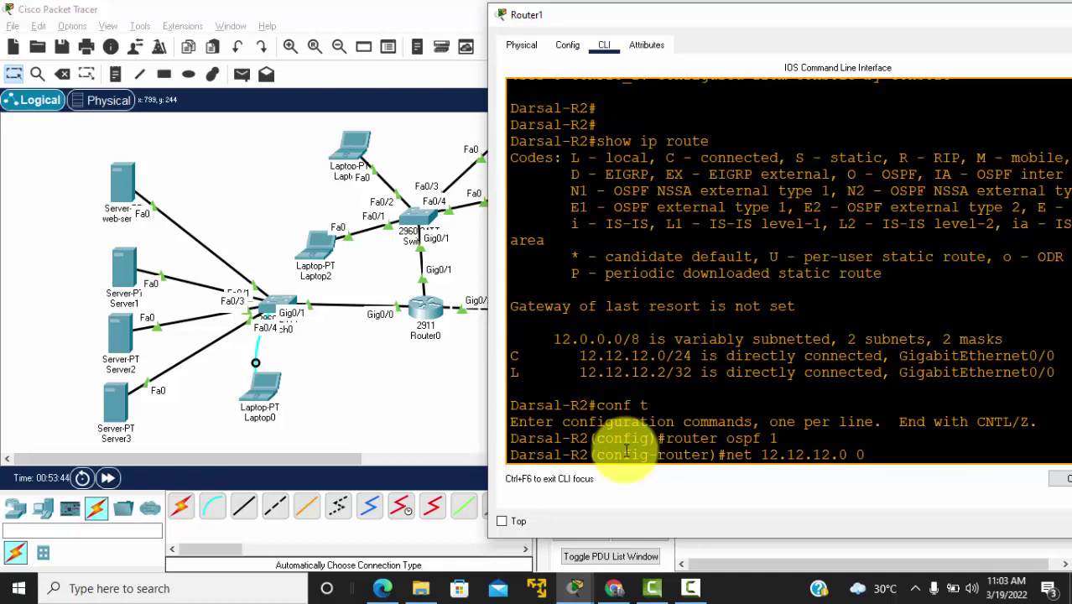
{"action": "type", "text": "55 area"}
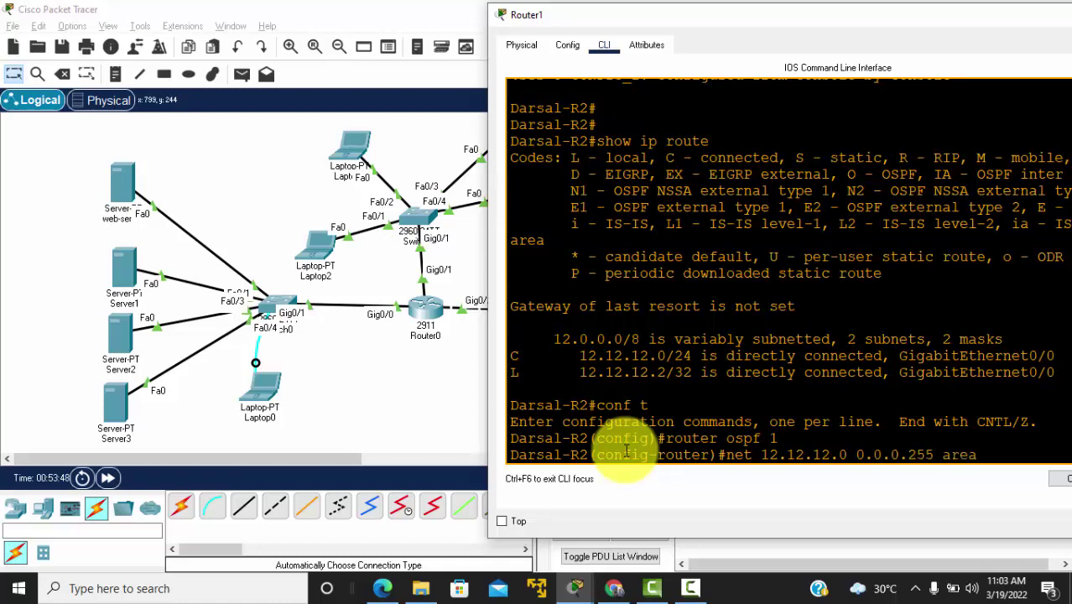
{"action": "type", "text": " 0"}
{"action": "key", "text": "Return"}
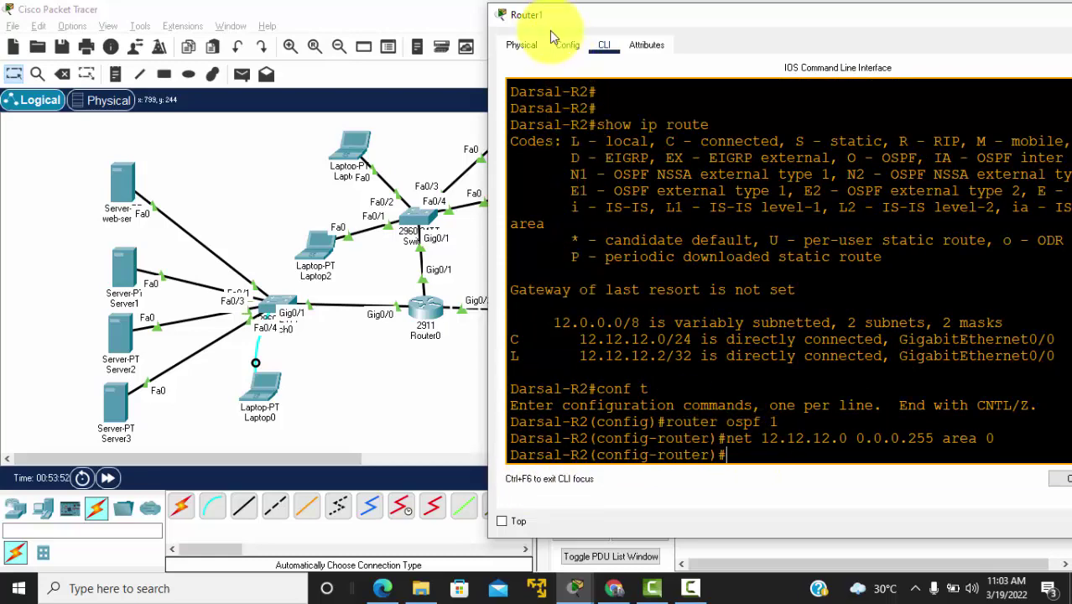
Step: Advertise 23.23.23.0 with wildcard 0.0.0.255 in OSPF area 0 on Router1
{"action": "left_click_drag", "start_coordinate": [549, 25], "coordinate": [719, 60]}
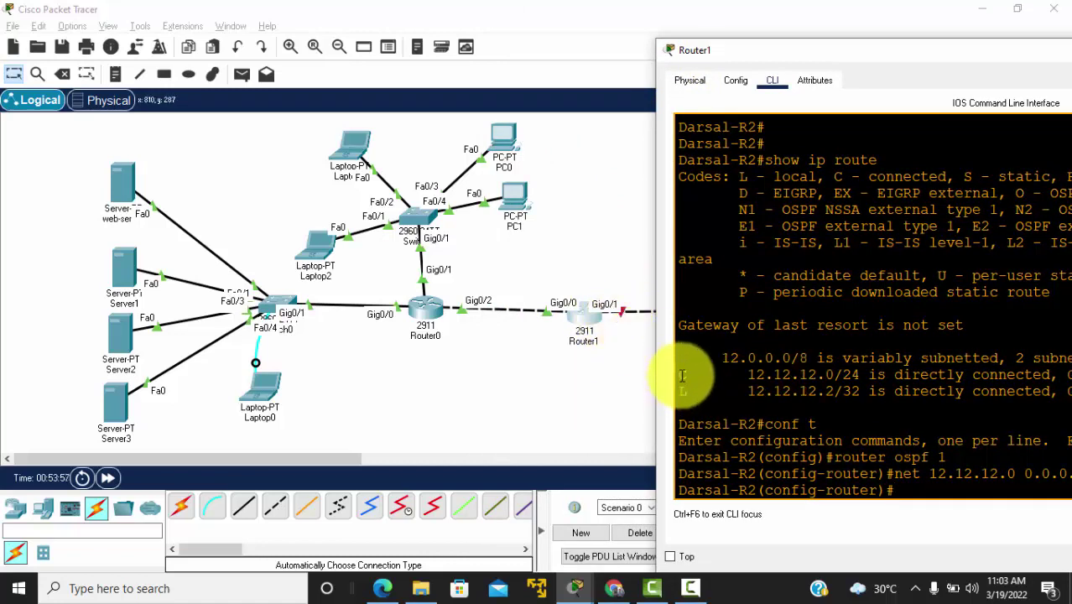
{"action": "left_click_drag", "start_coordinate": [681, 375], "coordinate": [782, 375]}
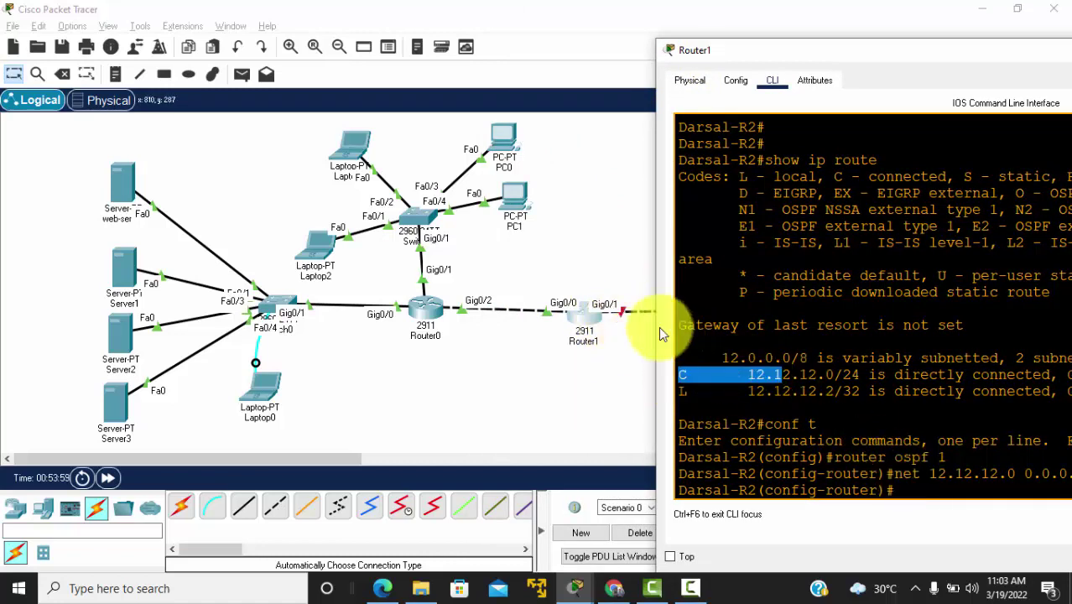
{"action": "left_click", "coordinate": [908, 480]}
{"action": "type", "text": "net"}
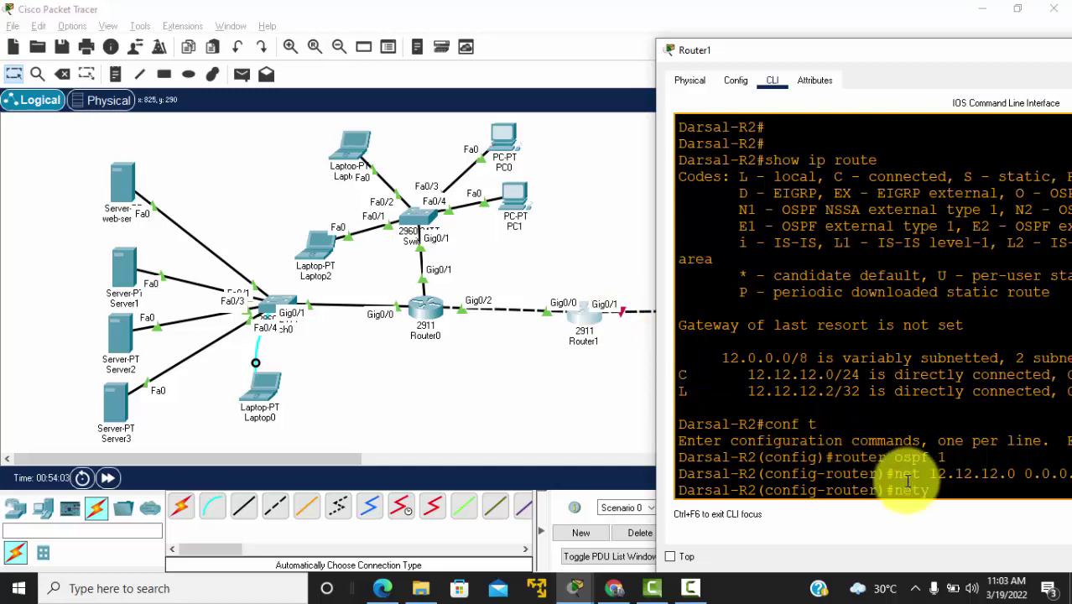
{"action": "type", "text": " 23.23.23.0"}
{"action": "left_click_drag", "start_coordinate": [835, 49], "coordinate": [612, 53]}
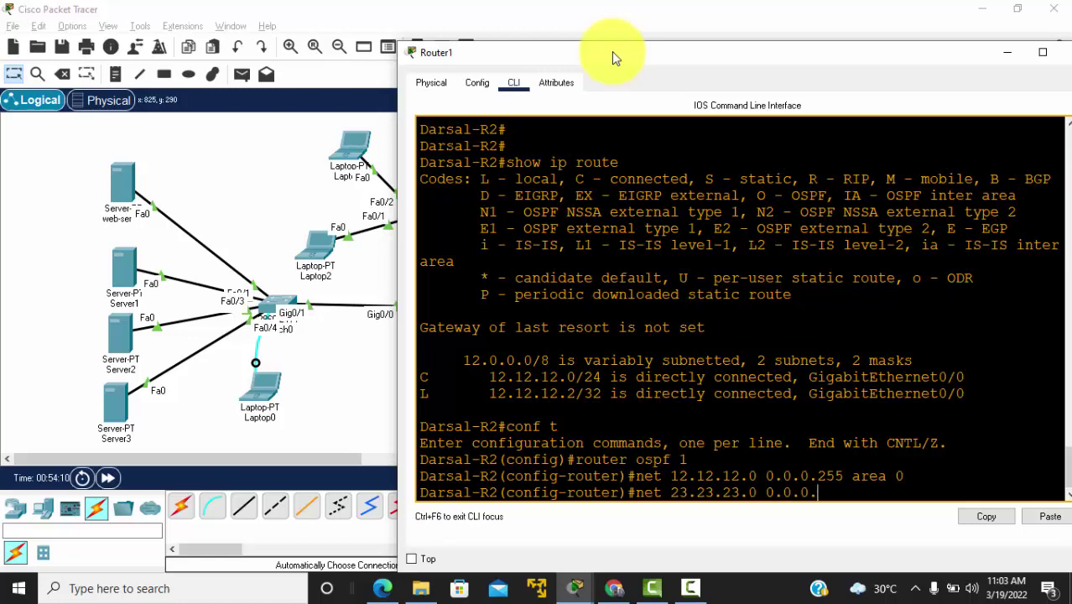
{"action": "type", "text": "255 area 0"}
{"action": "key", "text": "Return"}
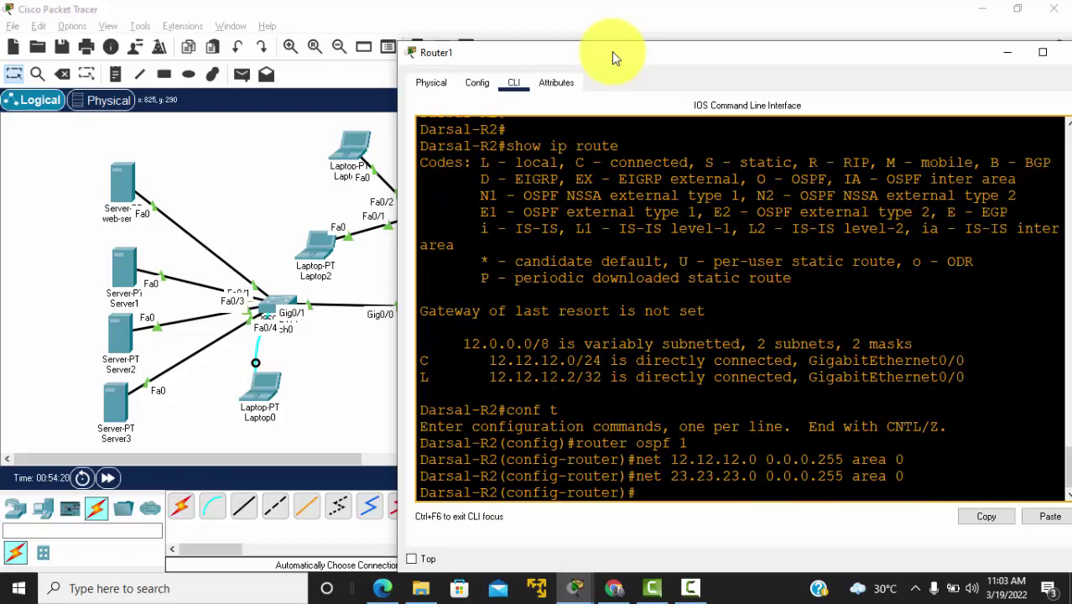
{"action": "left_click_drag", "start_coordinate": [545, 53], "coordinate": [705, 31]}
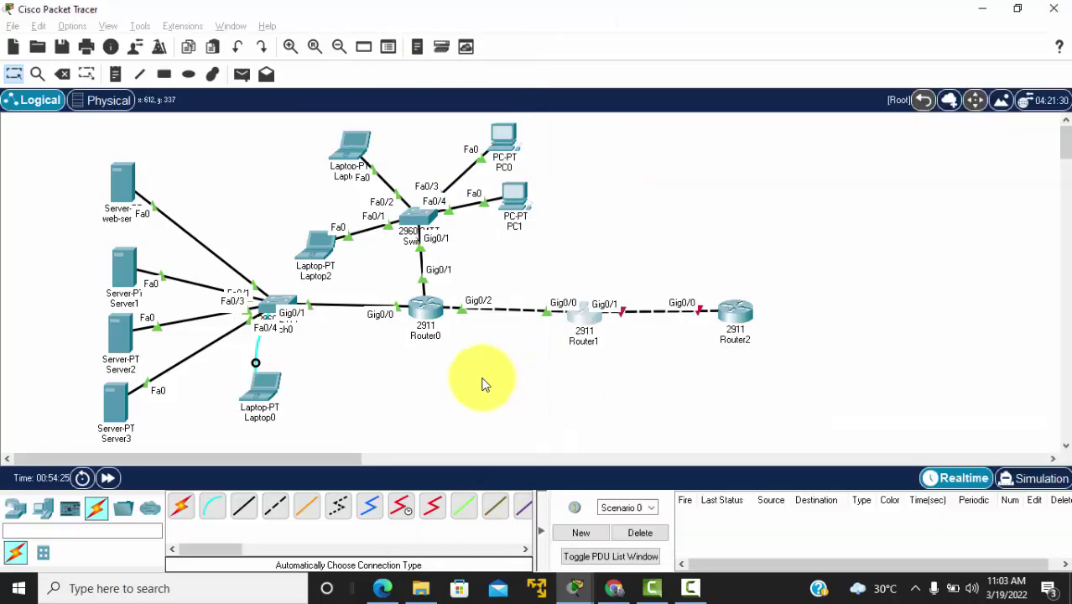
Step: Open Router0's console and enter privileged EXEC mode
{"action": "left_click", "coordinate": [480, 379]}
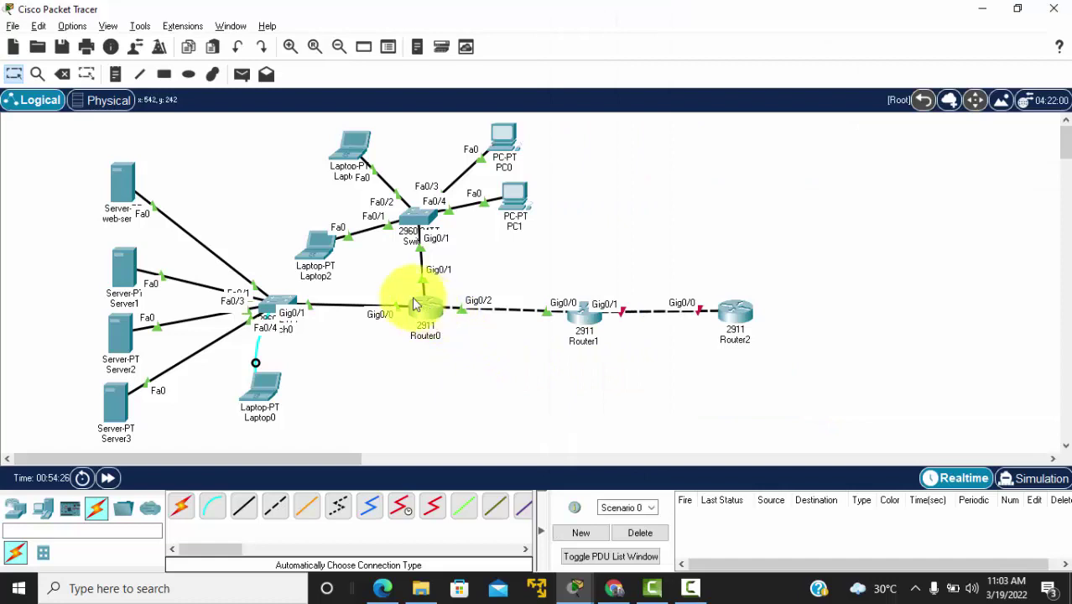
{"action": "left_click", "coordinate": [429, 310]}
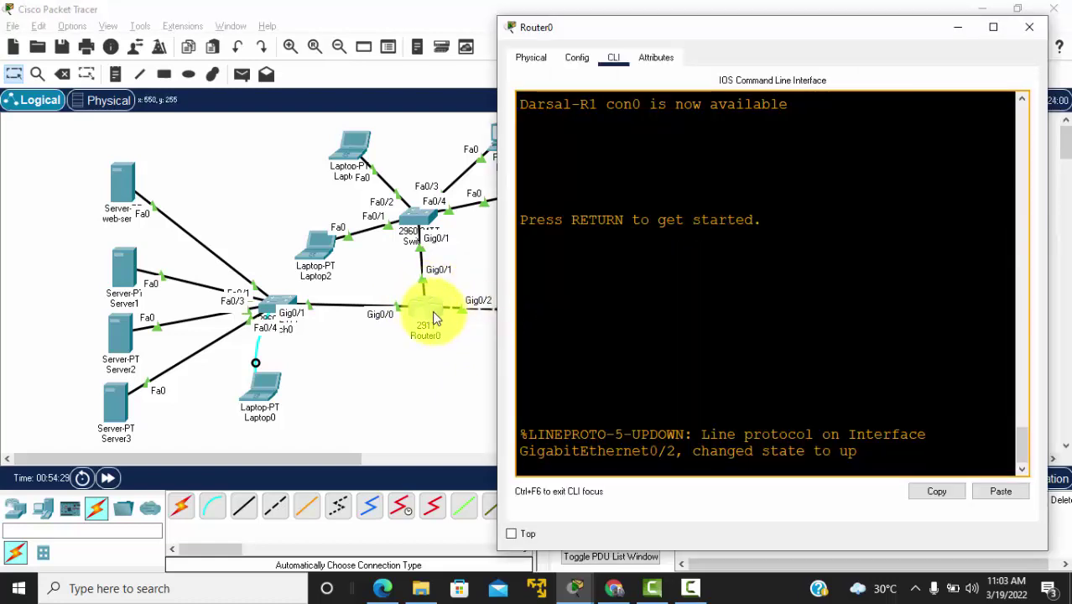
{"action": "key", "text": "Return"}
{"action": "key", "text": "Return"}
{"action": "key", "text": "Return"}
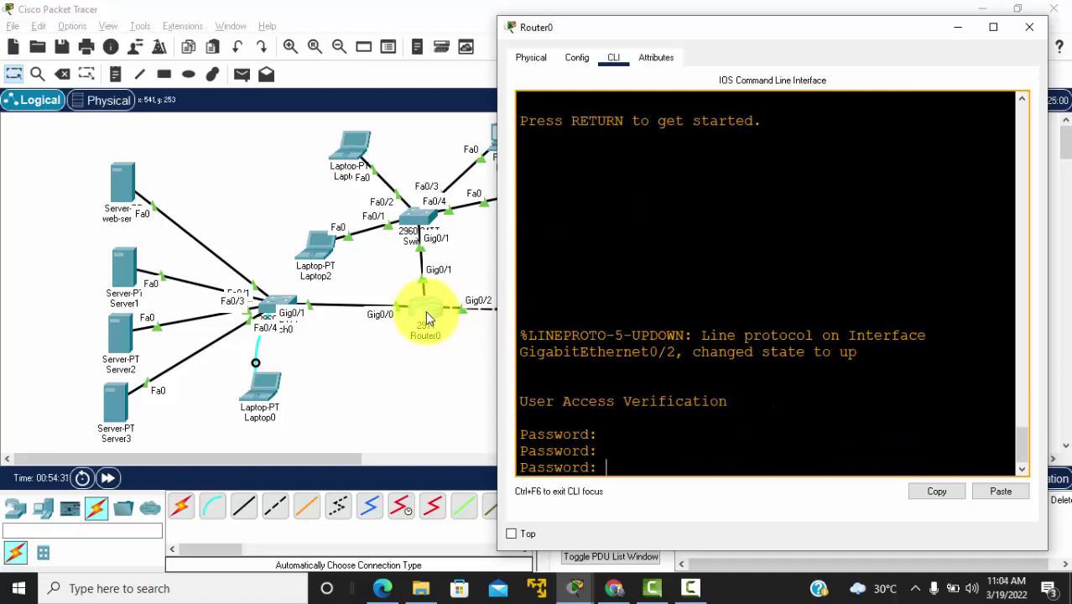
{"action": "key", "text": "Return"}
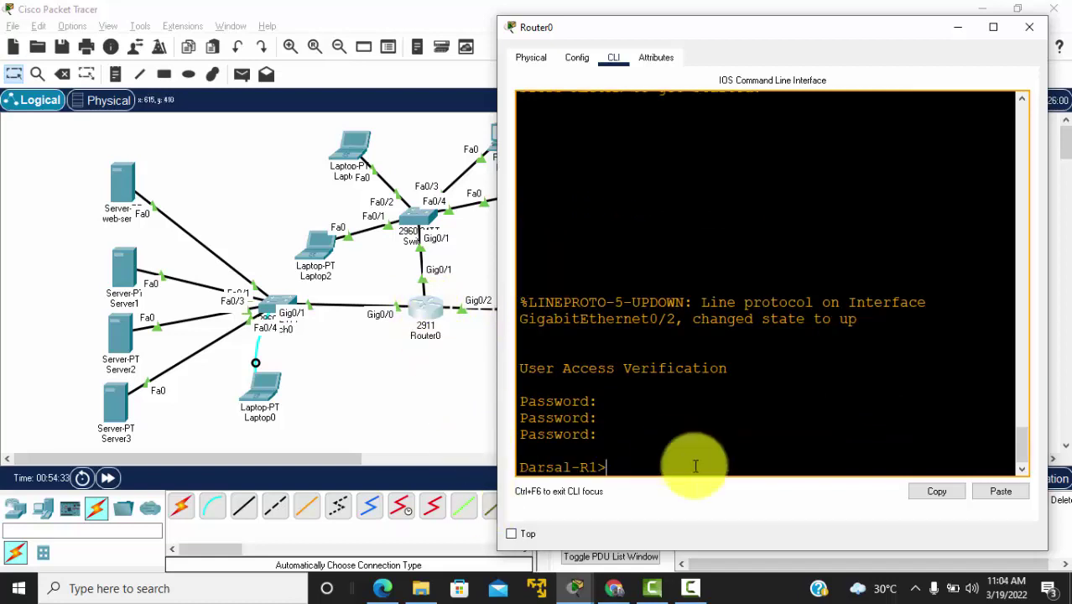
{"action": "type", "text": "en"}
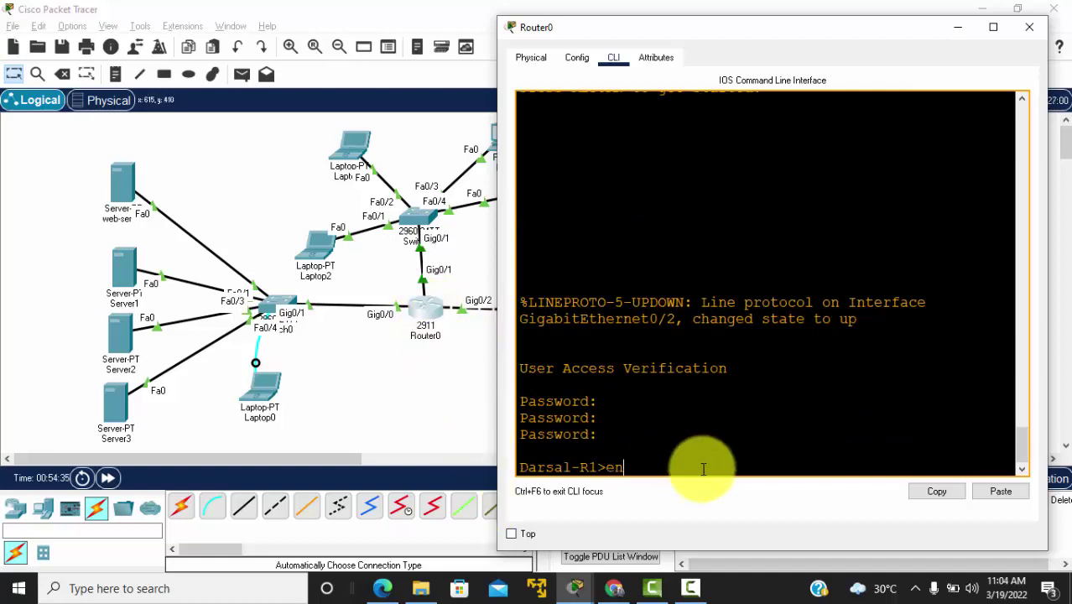
{"action": "key", "text": "Return"}
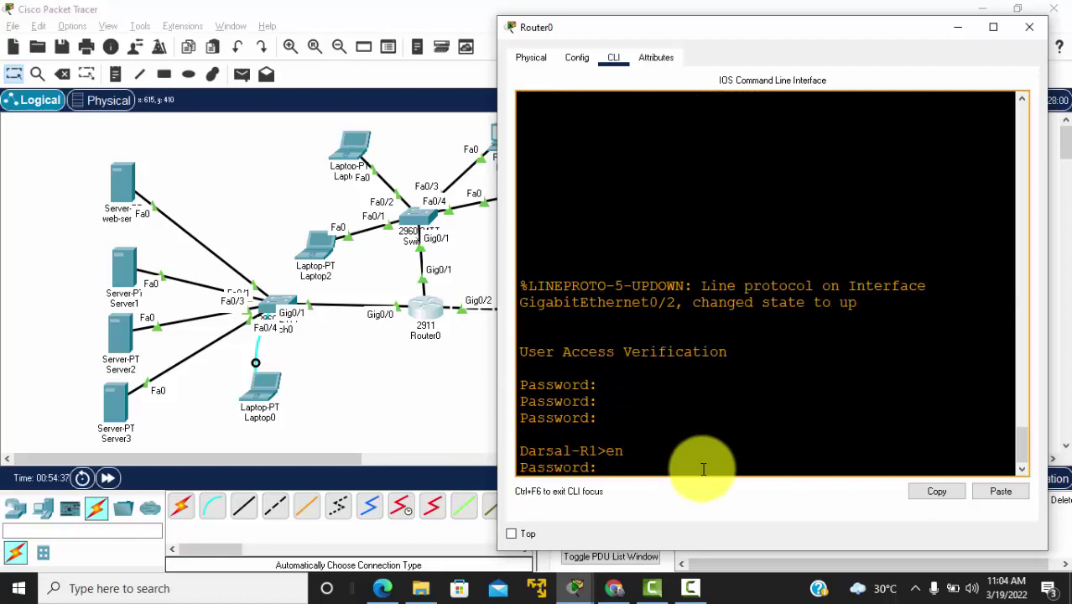
{"action": "key", "text": "Return"}
Step: Enter global configuration on Router0 and start OSPF routing process 1
{"action": "type", "text": "conf"}
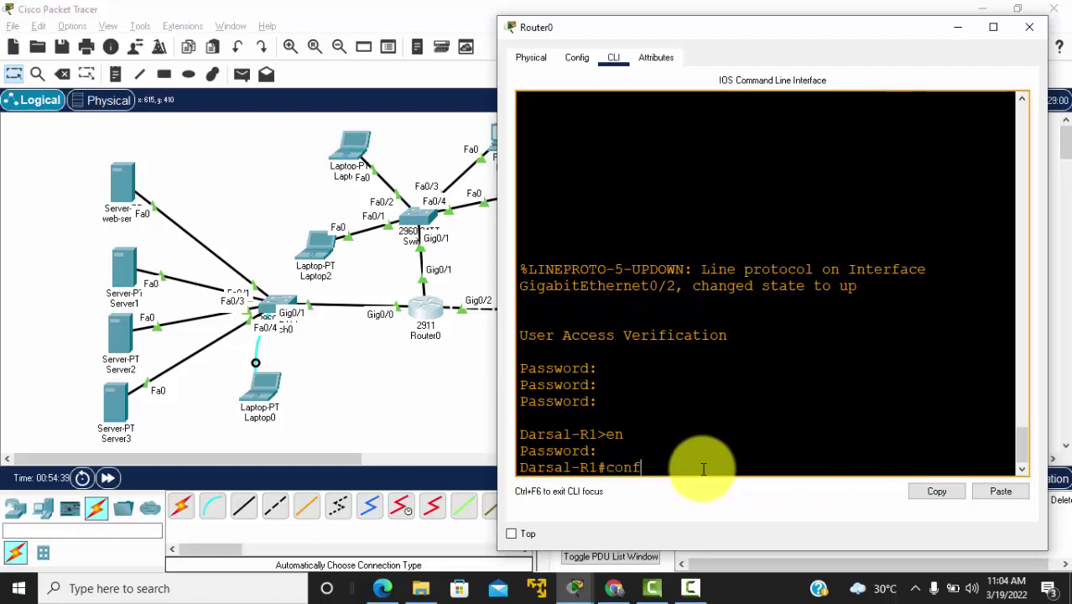
{"action": "type", "text": " t"}
{"action": "key", "text": "Return"}
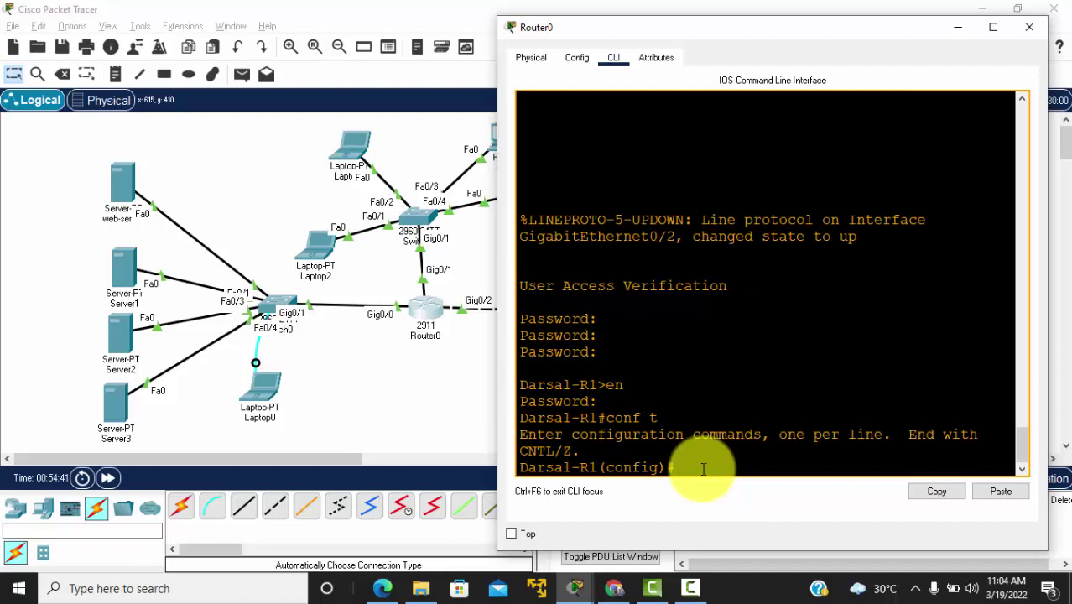
{"action": "type", "text": "router ospf 1"}
{"action": "key", "text": "Return"}
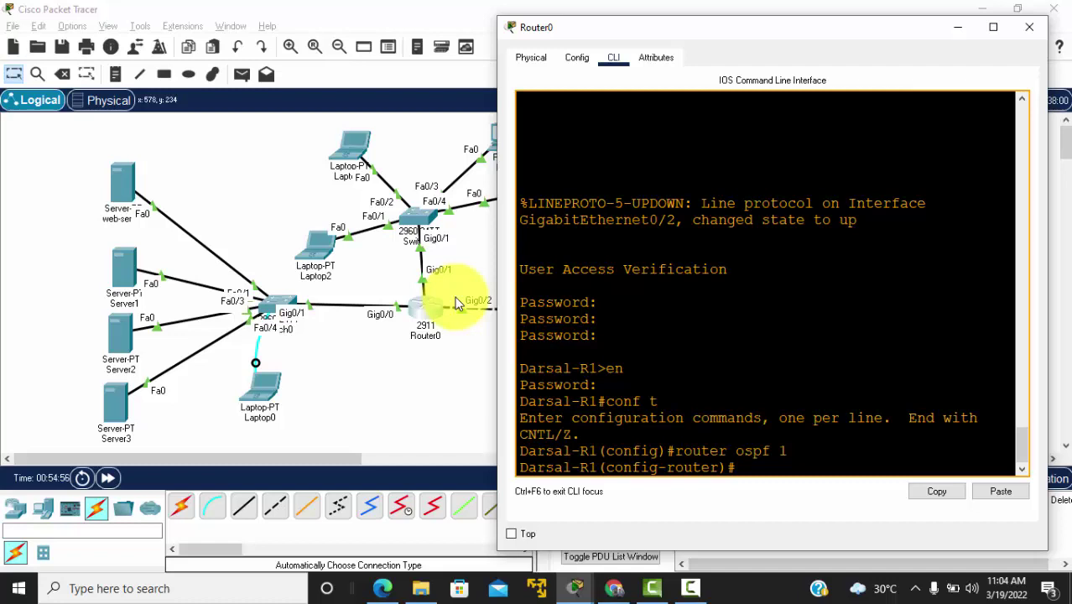
{"action": "type", "text": "o sh ip"}
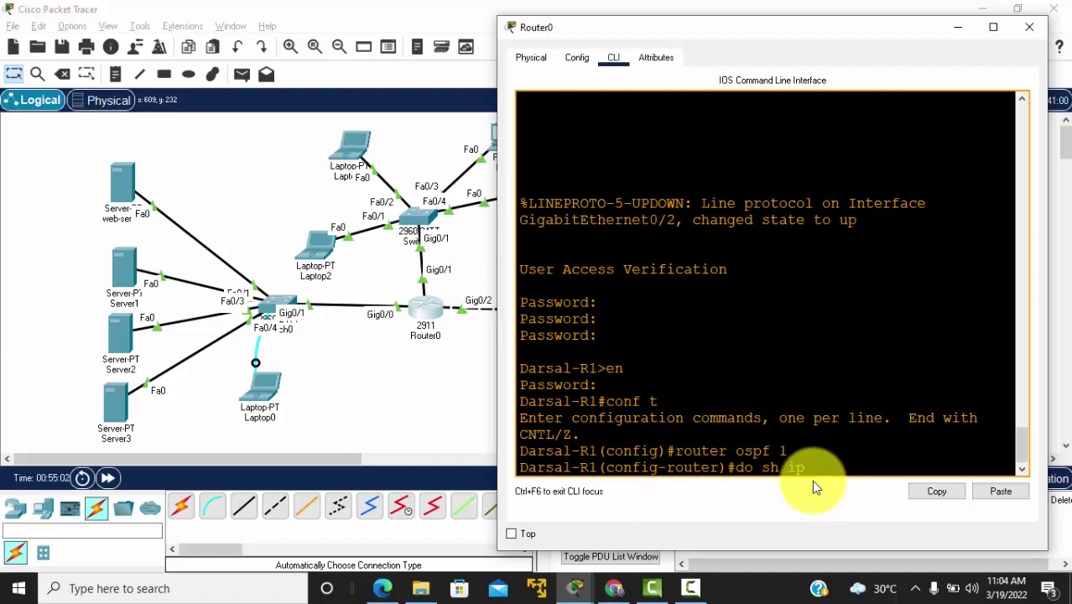
{"action": "type", "text": " route"}
Step: Review Router0's routing table to identify its connected networks
{"action": "key", "text": "Return"}
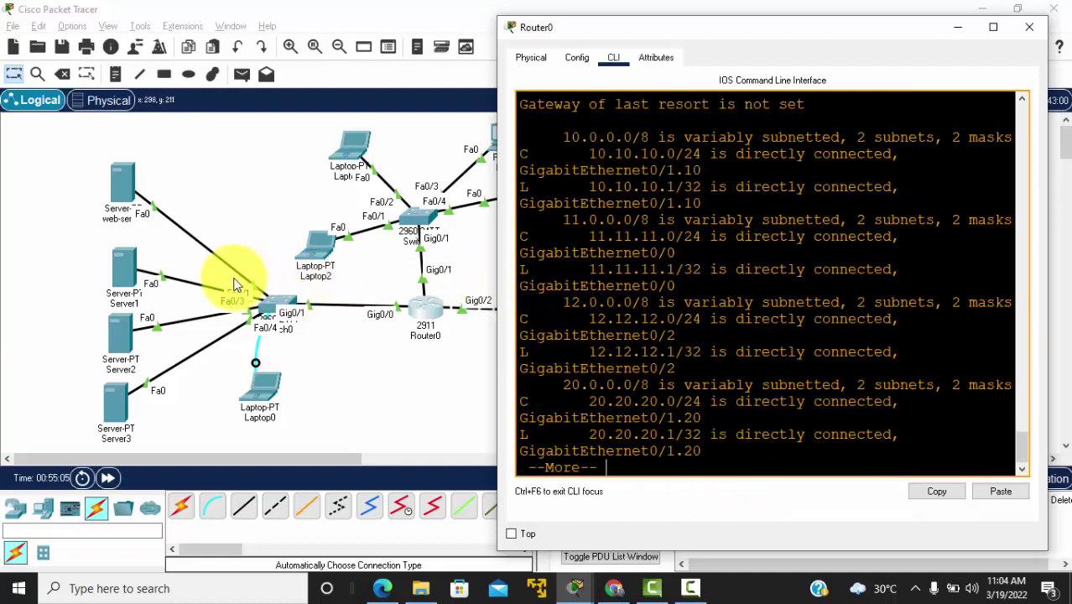
{"action": "left_click_drag", "start_coordinate": [497, 307], "coordinate": [159, 303]}
{"action": "key", "text": "Return"}
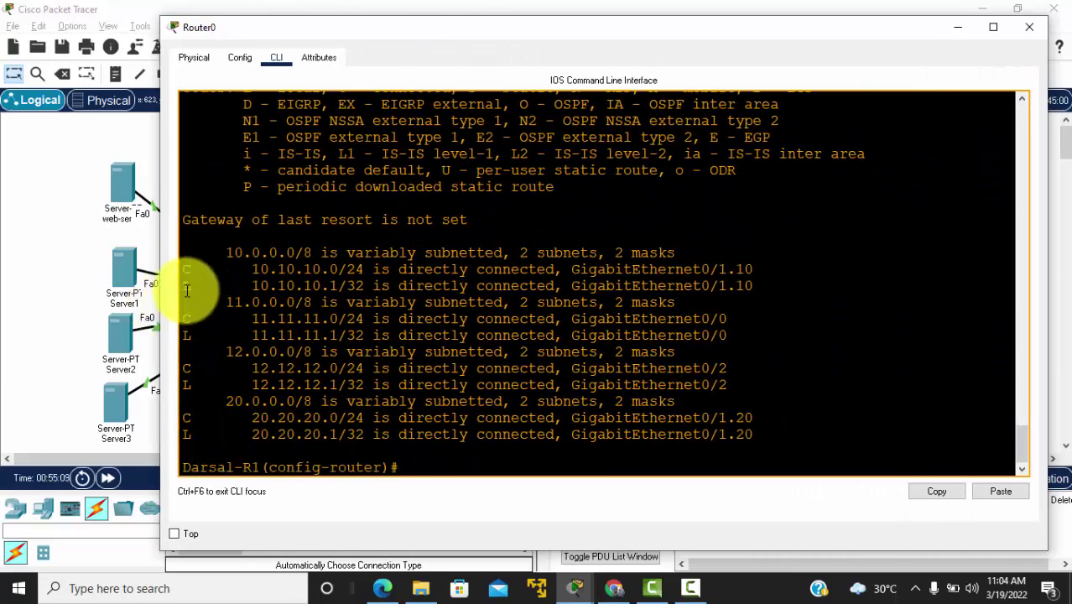
{"action": "mouse_move", "coordinate": [188, 270]}
{"action": "left_mouse_down"}
{"action": "mouse_move", "coordinate": [339, 273]}
{"action": "mouse_move", "coordinate": [186, 269]}
{"action": "left_mouse_up"}
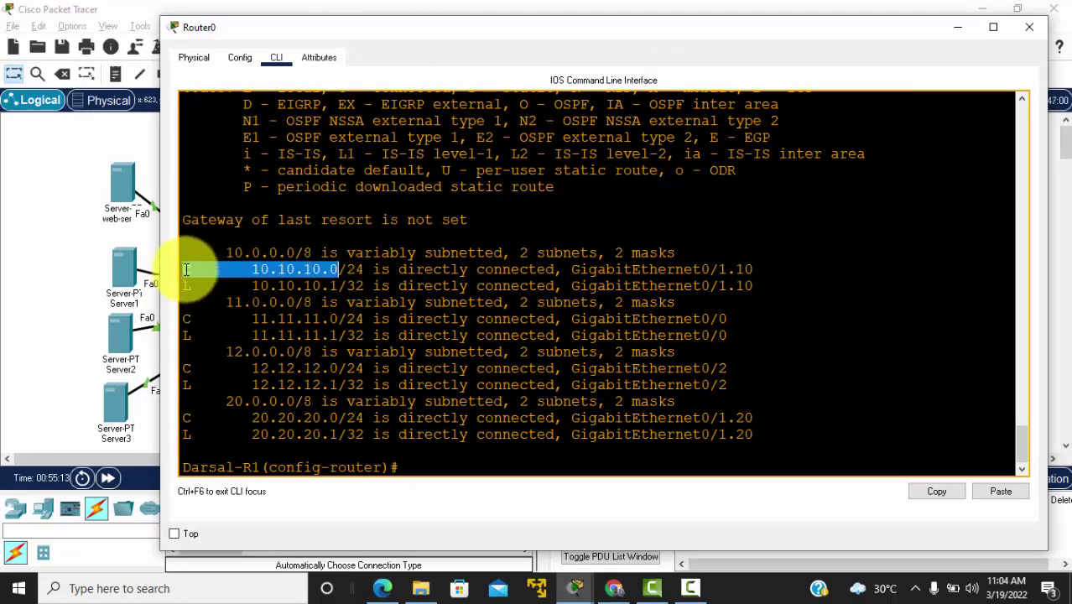
{"action": "left_click", "coordinate": [422, 467]}
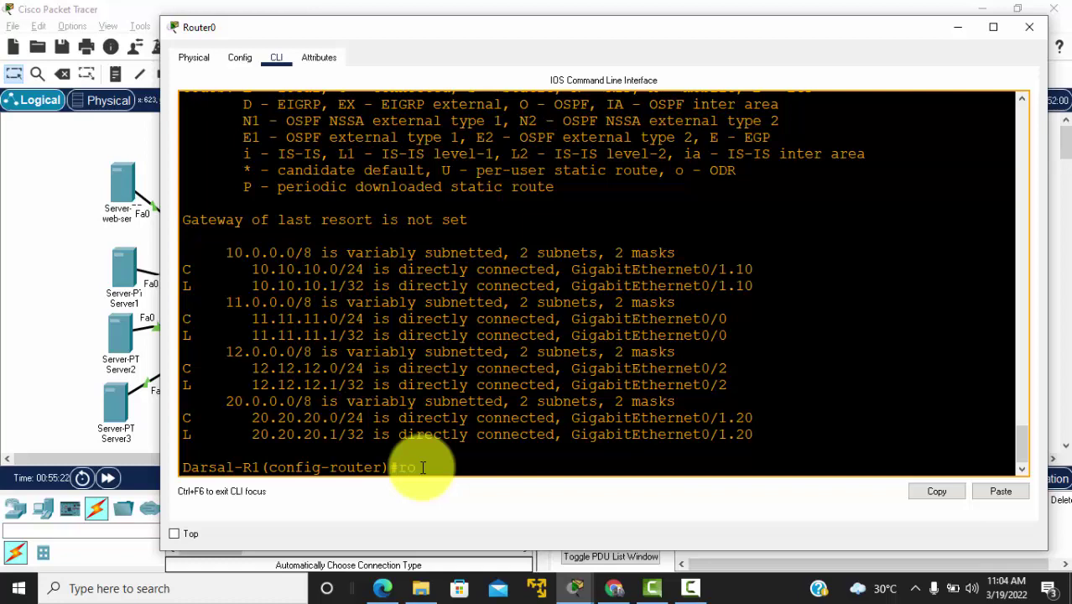
Step: Advertise 10.10.10.0, 11.11.11.0, 12.12.12.0 and 20.20.20.0 (wildcard 0.0.0.255) in OSPF area 0
{"action": "type", "text": "ter ospf 1"}
{"action": "key", "text": "Return"}
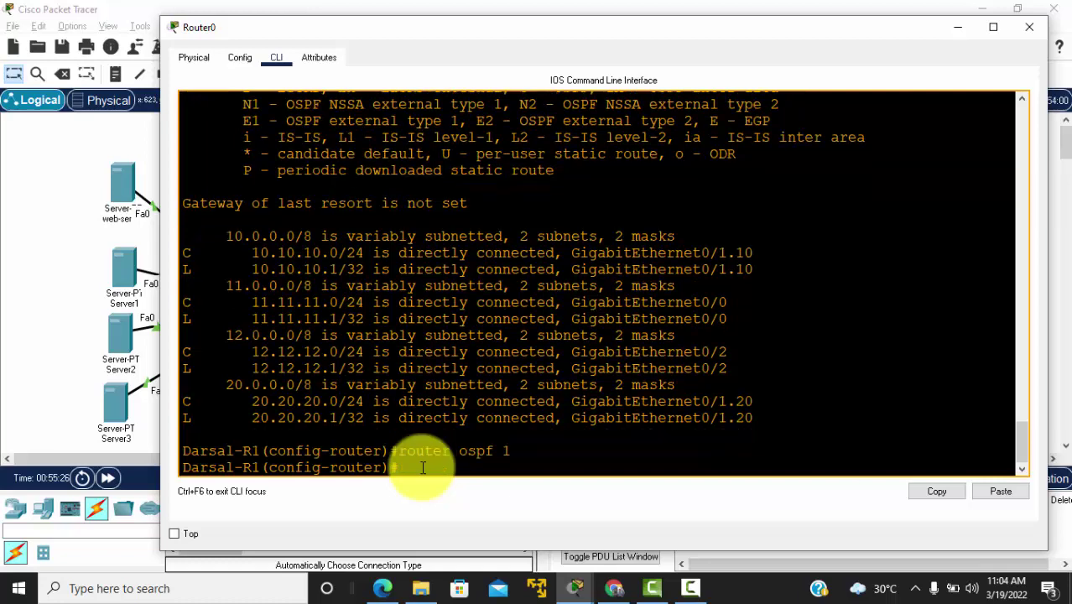
{"action": "type", "text": "net "}
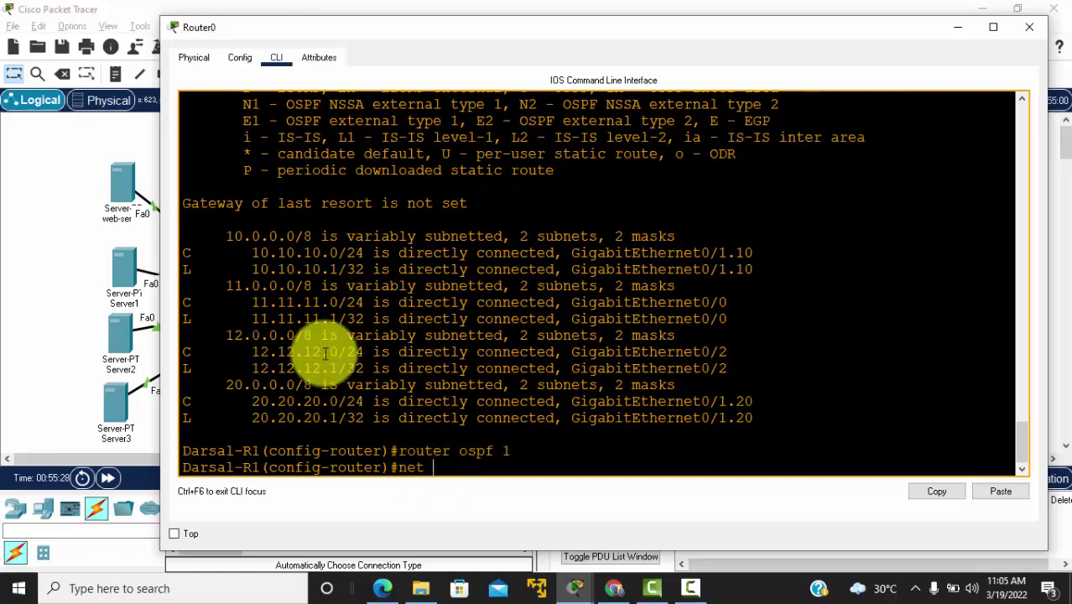
{"action": "type", "text": "10.10.10"}
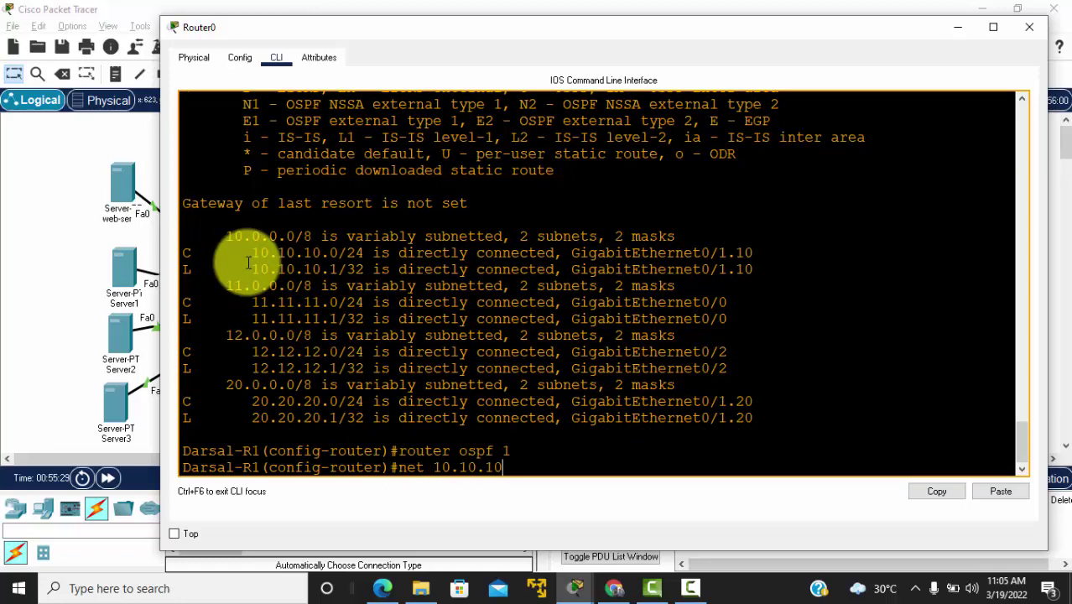
{"action": "type", "text": ".0 0.0.0.255 a"}
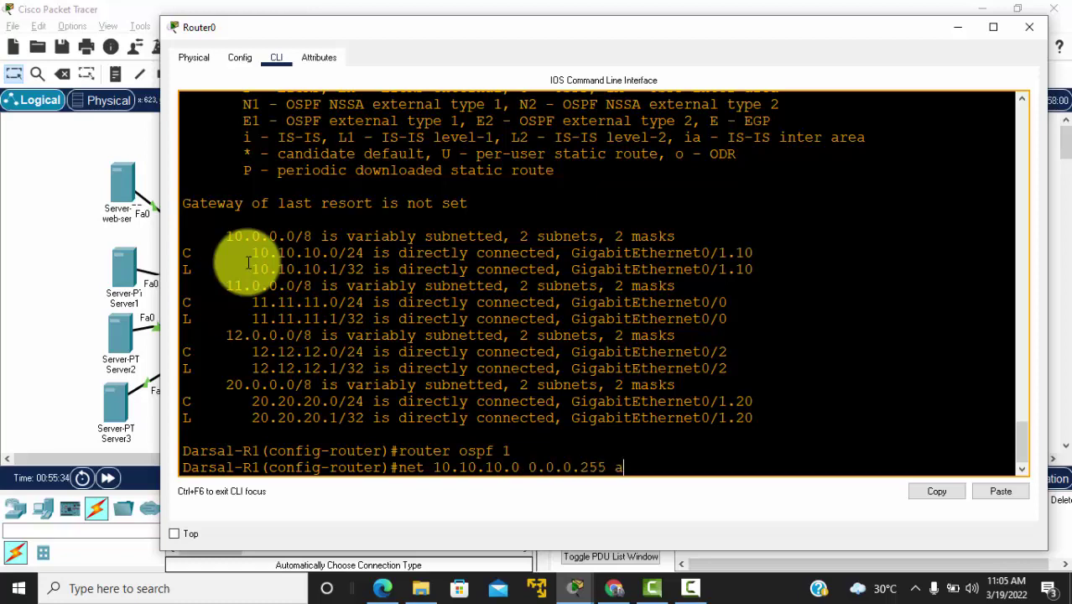
{"action": "type", "text": "rea 0"}
{"action": "key", "text": "Return"}
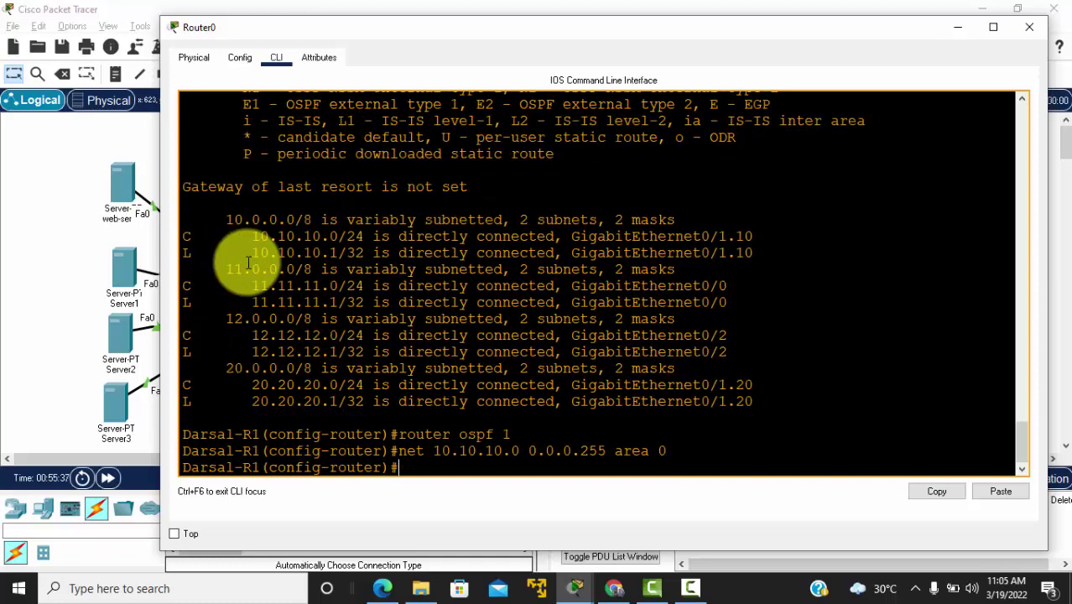
{"action": "type", "text": "net 11.11.11.0 0"}
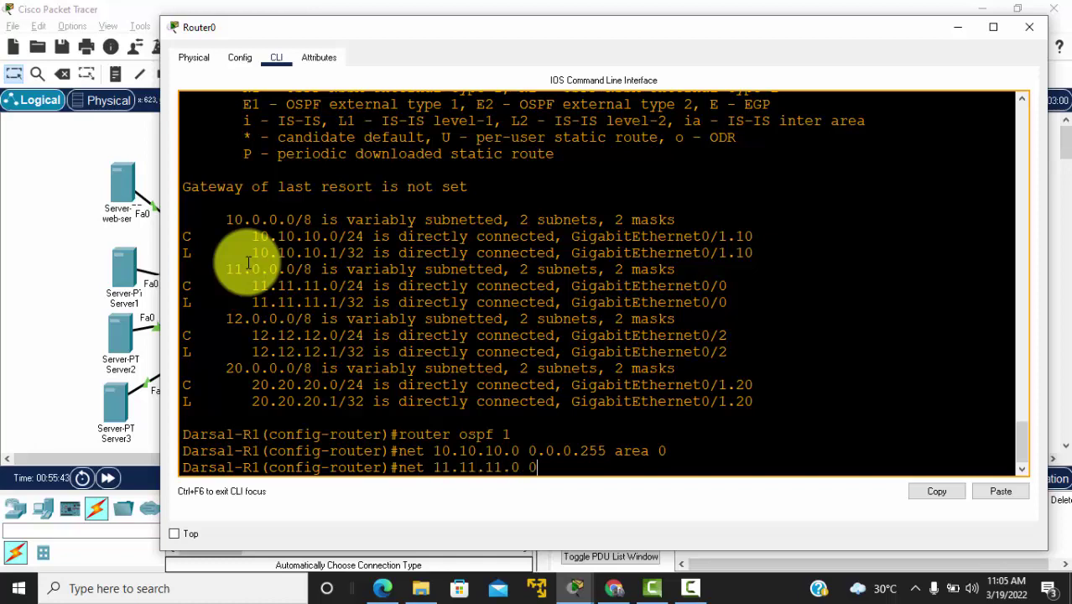
{"action": "type", "text": ".0.0.255 area 0"}
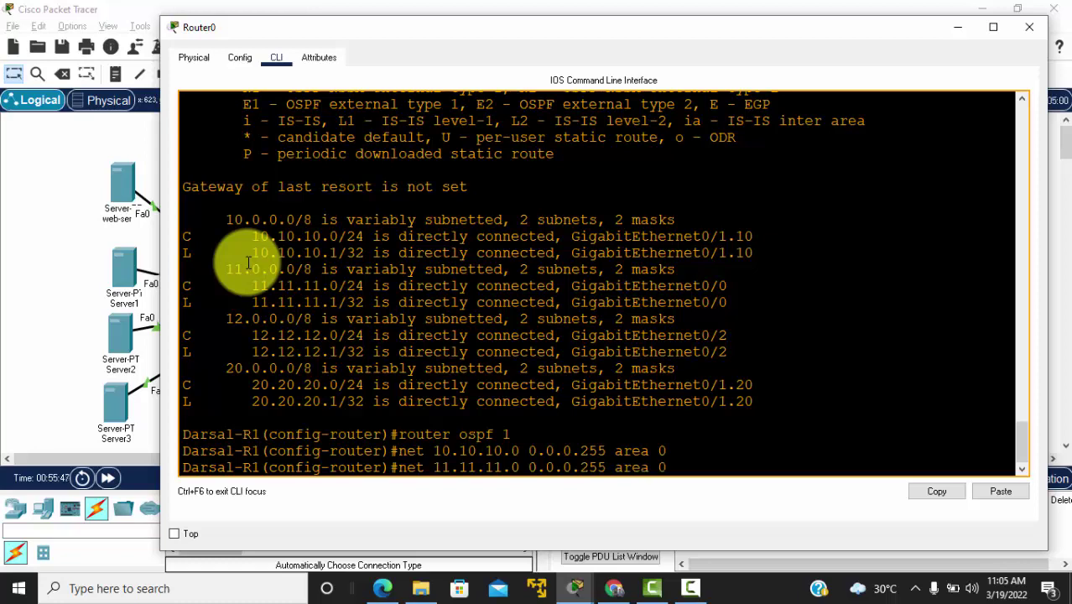
{"action": "key", "text": "Return"}
{"action": "type", "text": "net"}
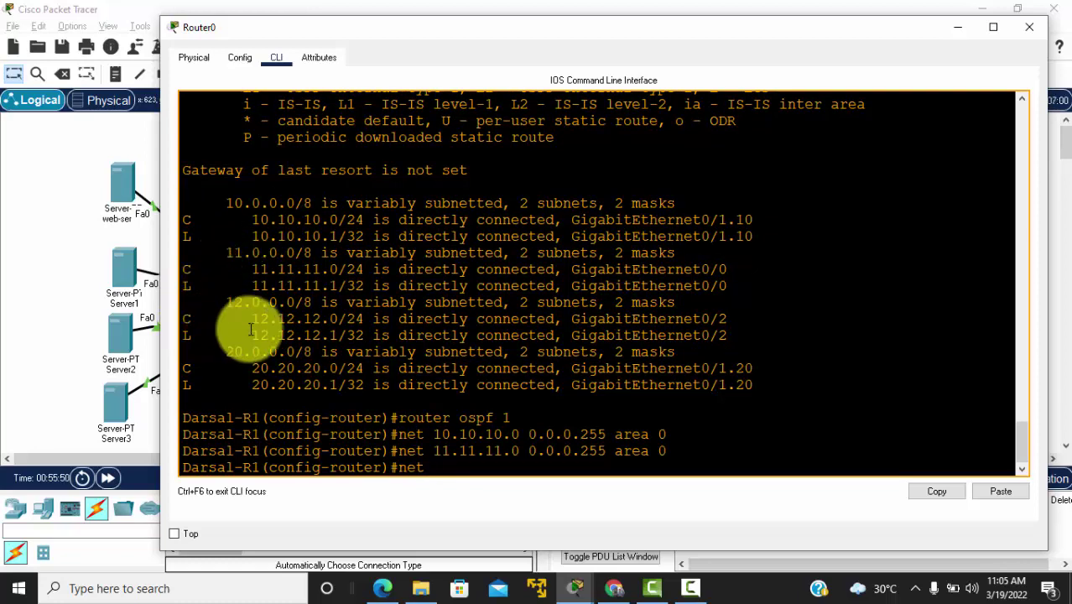
{"action": "type", "text": " 12.12.12.0 0.0.0.25"}
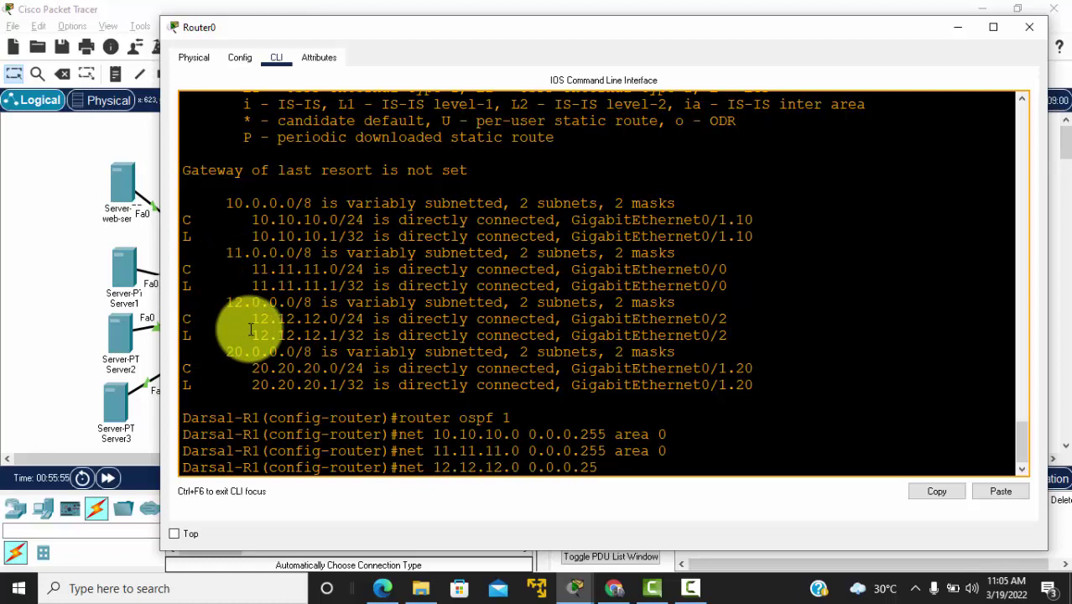
{"action": "type", "text": "5 area 0"}
{"action": "key", "text": "Return"}
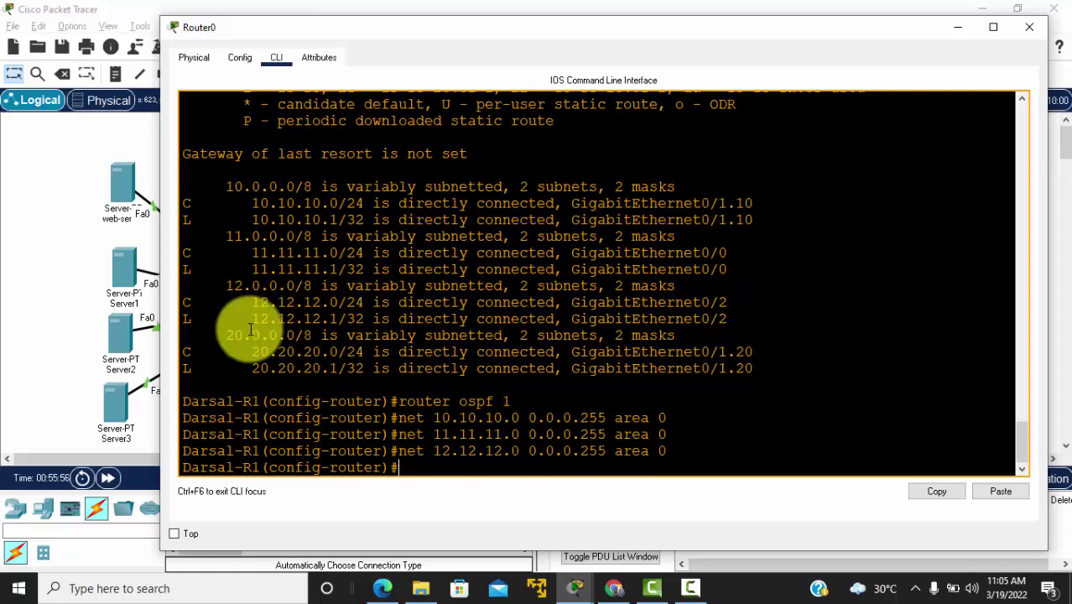
{"action": "type", "text": "net"}
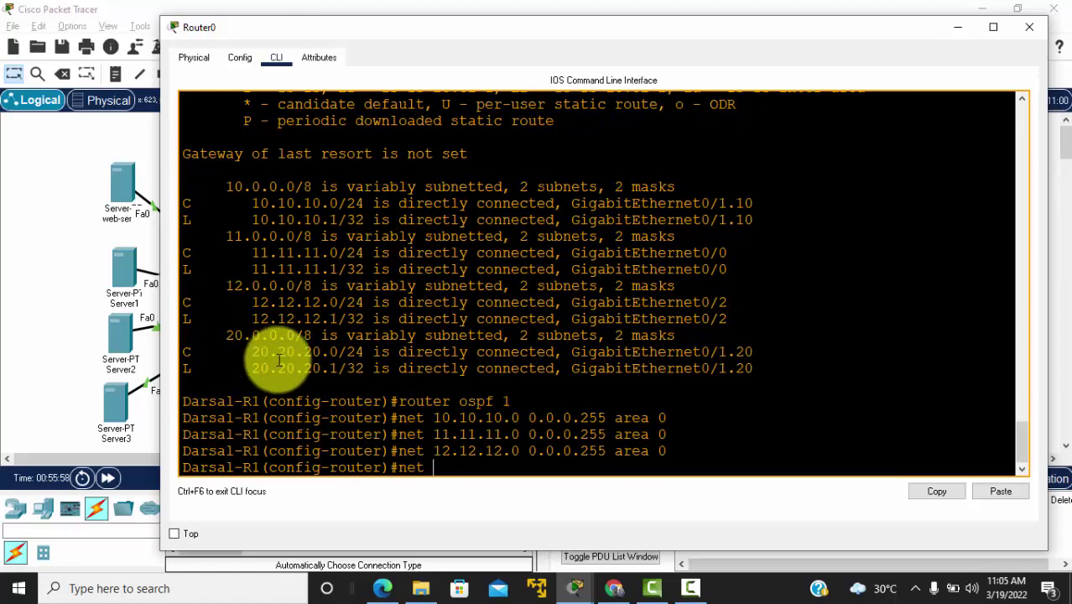
{"action": "type", "text": " 20.20."}
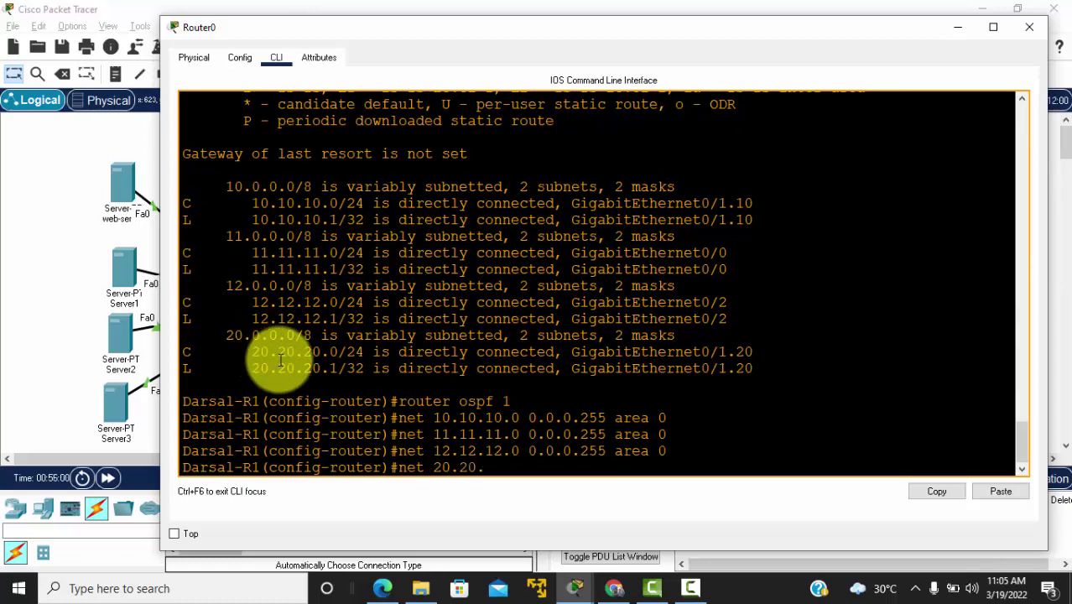
{"action": "type", "text": "20.20.0 0.0.0.255"}
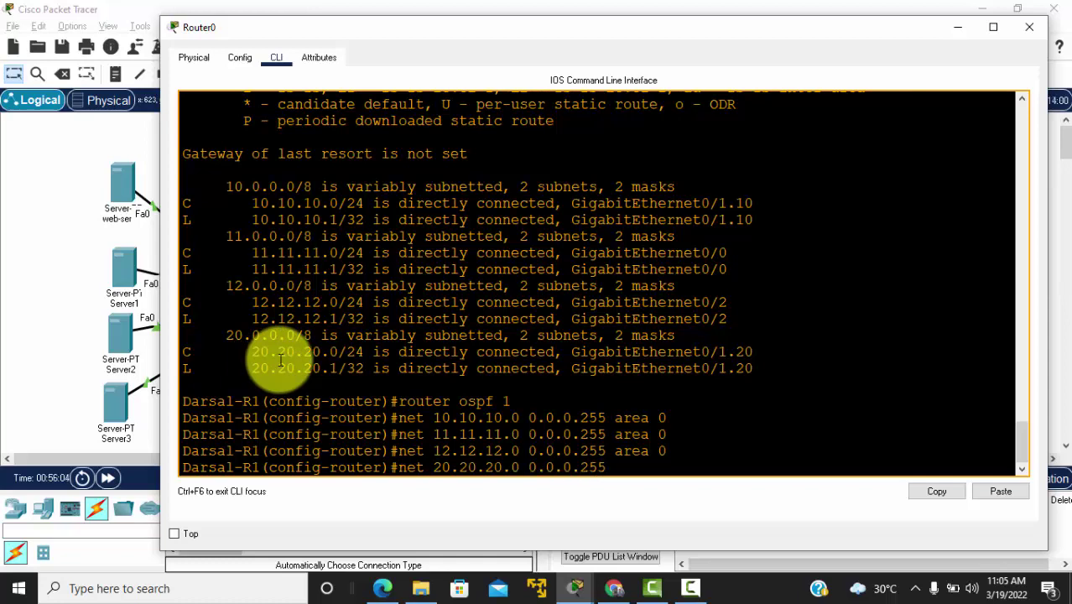
{"action": "type", "text": " area 0"}
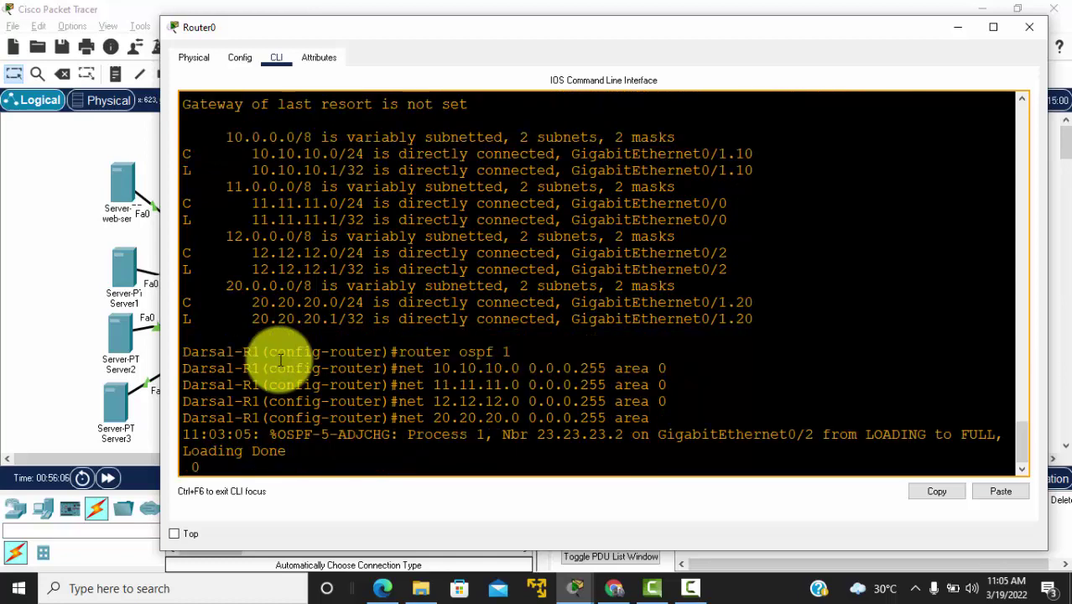
{"action": "key", "text": "Return"}
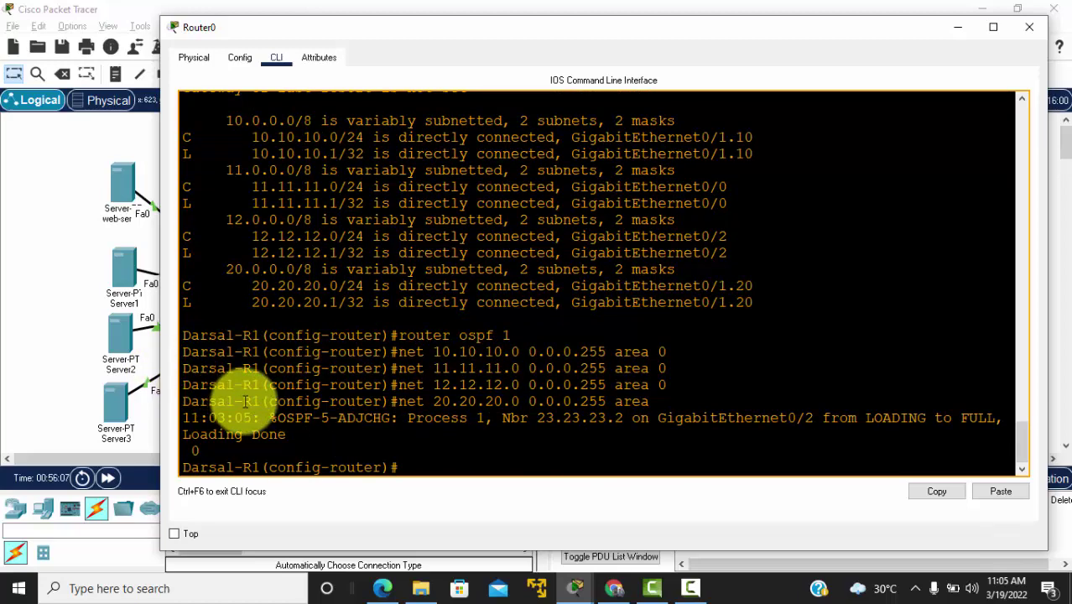
Step: Confirm the FULL OSPF adjacency with Router1 and move the console aside to reveal the topology
{"action": "left_click_drag", "start_coordinate": [349, 433], "coordinate": [216, 418]}
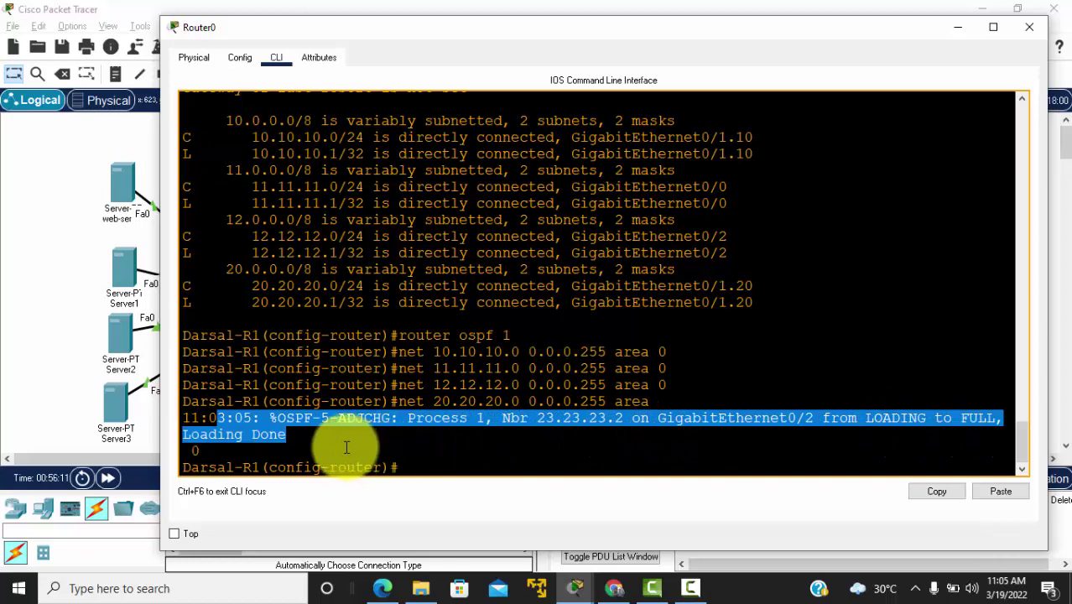
{"action": "left_click", "coordinate": [313, 445]}
{"action": "left_click_drag", "start_coordinate": [348, 28], "coordinate": [793, 42]}
{"action": "left_click", "coordinate": [570, 276]}
{"action": "left_click_drag", "start_coordinate": [569, 271], "coordinate": [479, 370]}
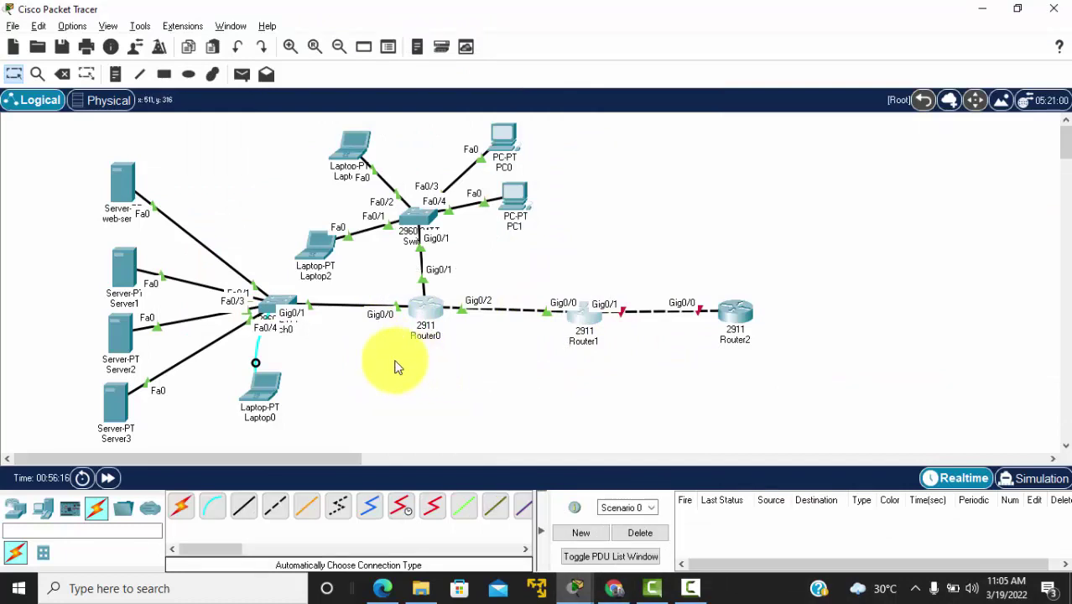
Step: Select Router0 and Router1 together on the canvas, then clear the selection
{"action": "left_click_drag", "start_coordinate": [395, 359], "coordinate": [633, 263]}
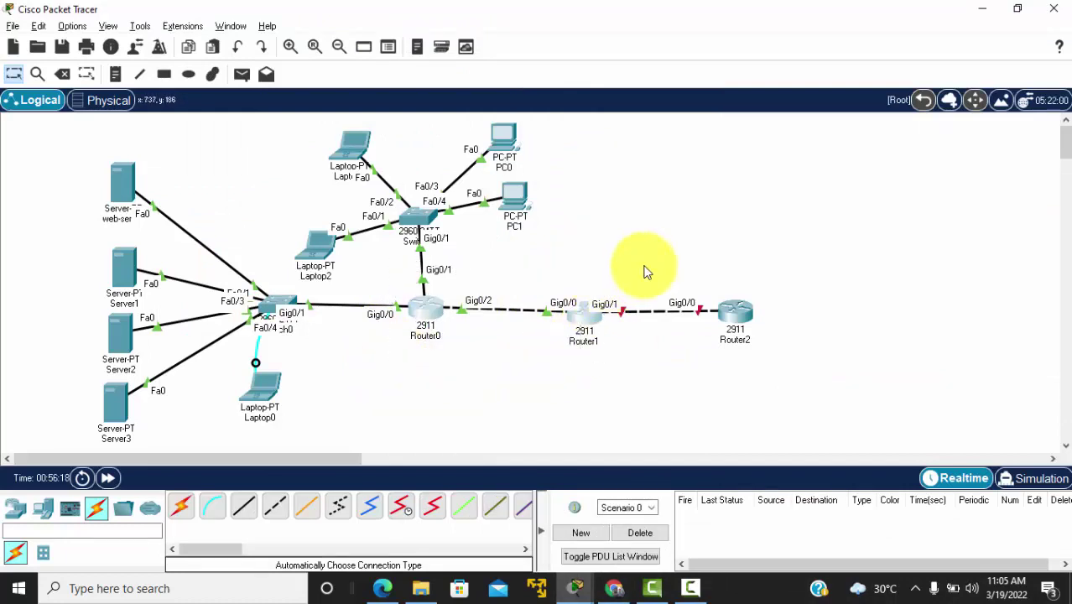
{"action": "left_click", "coordinate": [633, 264]}
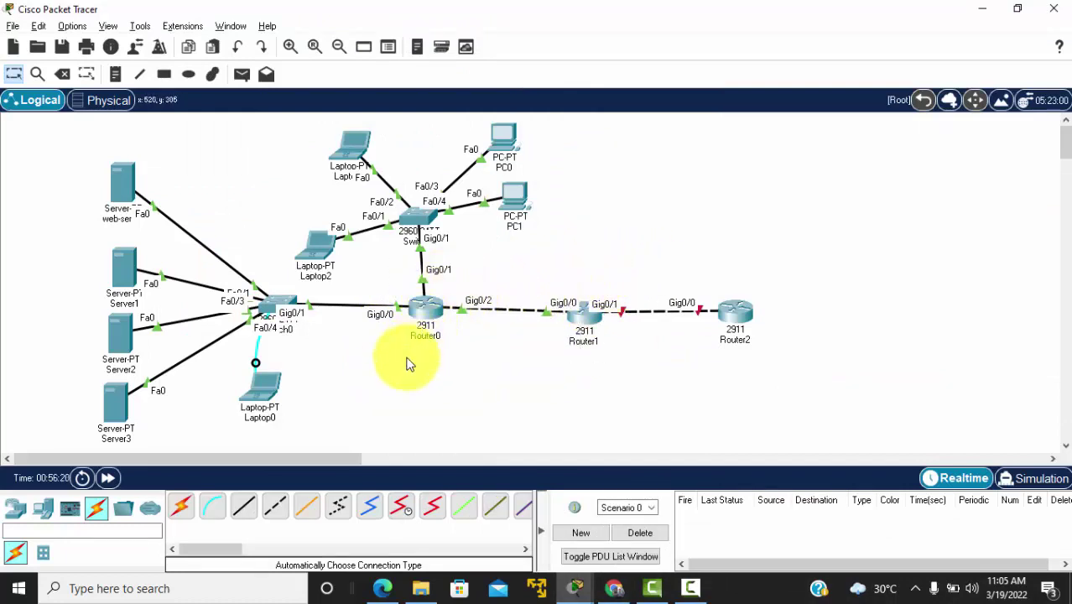
{"action": "left_click_drag", "start_coordinate": [406, 356], "coordinate": [585, 289]}
{"action": "left_click", "coordinate": [656, 359]}
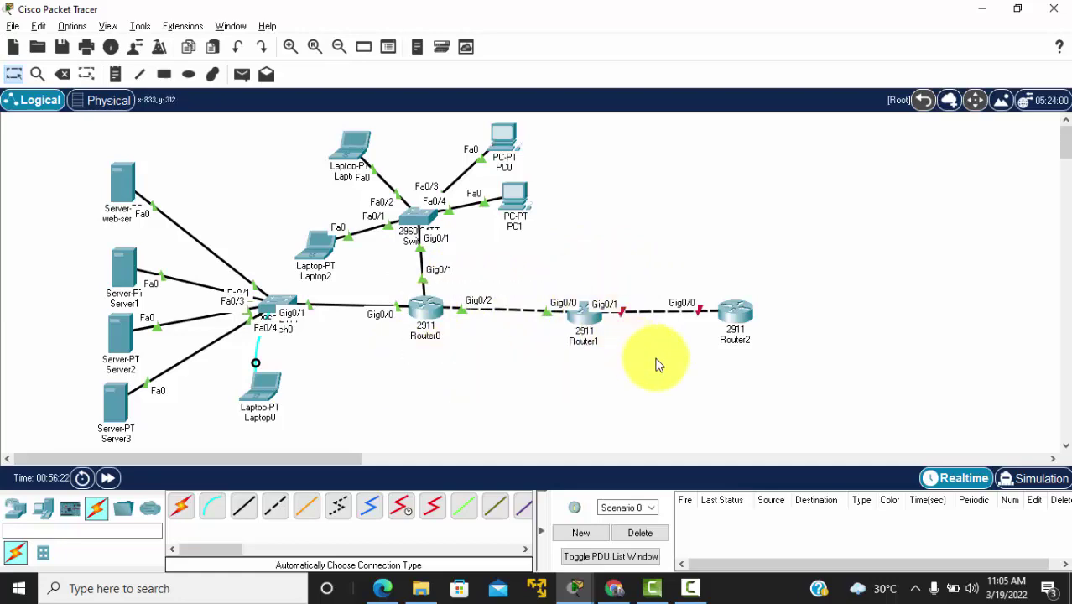
Step: Open Router2's CLI and position its console on the left of the screen
{"action": "left_click", "coordinate": [740, 317]}
{"action": "left_click_drag", "start_coordinate": [438, 29], "coordinate": [940, 21]}
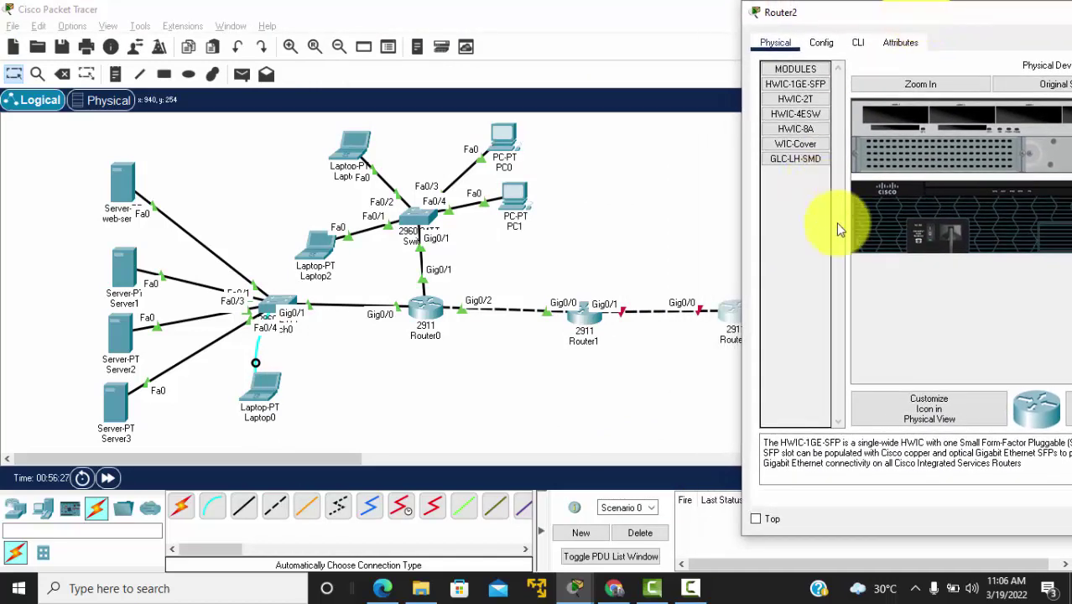
{"action": "left_click", "coordinate": [635, 348]}
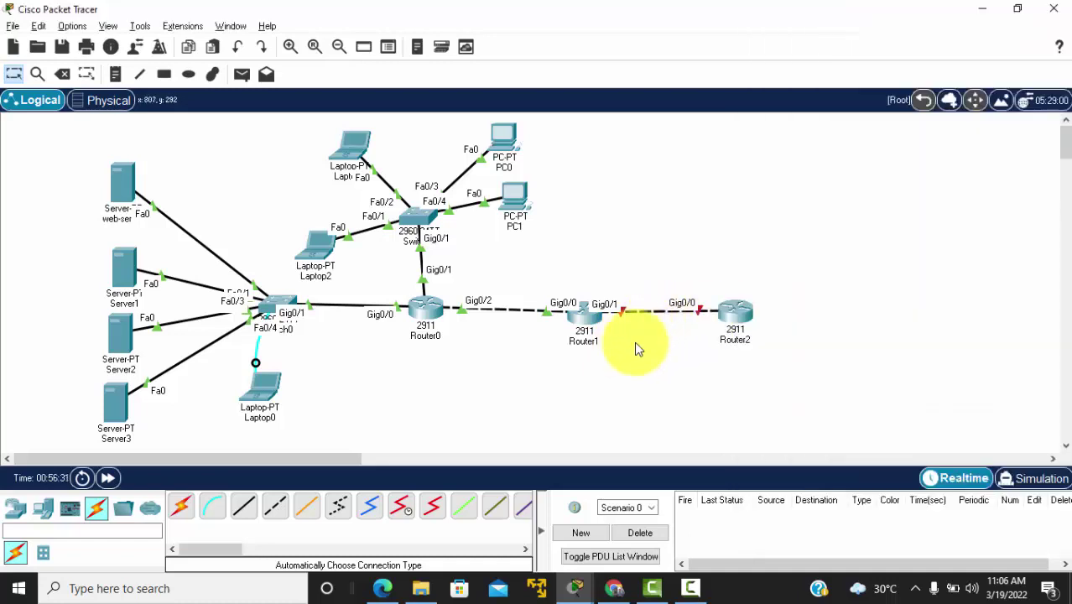
{"action": "left_click", "coordinate": [736, 312]}
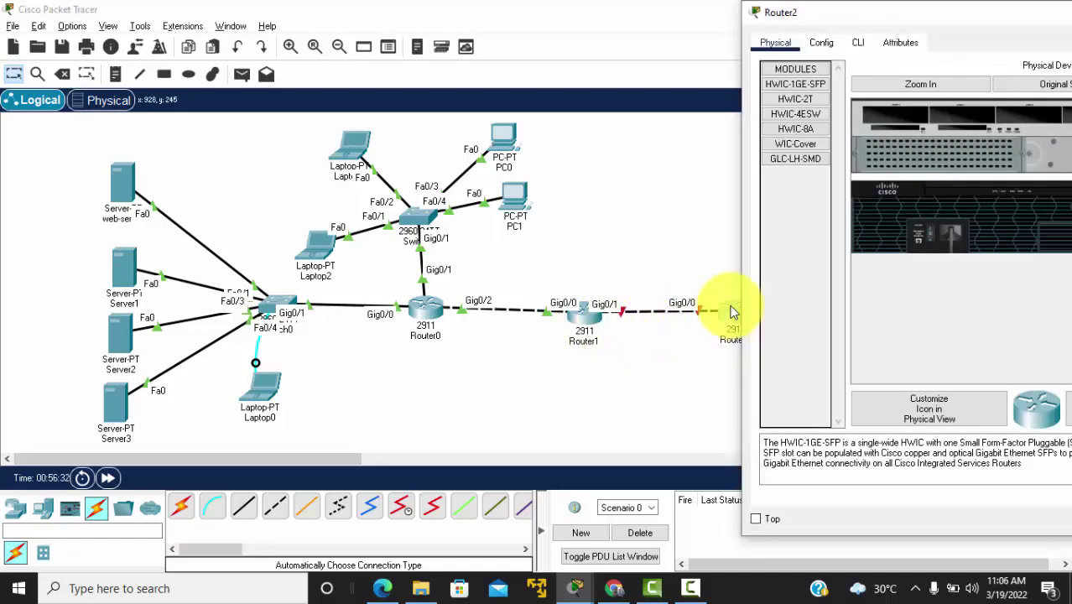
{"action": "left_click", "coordinate": [857, 42]}
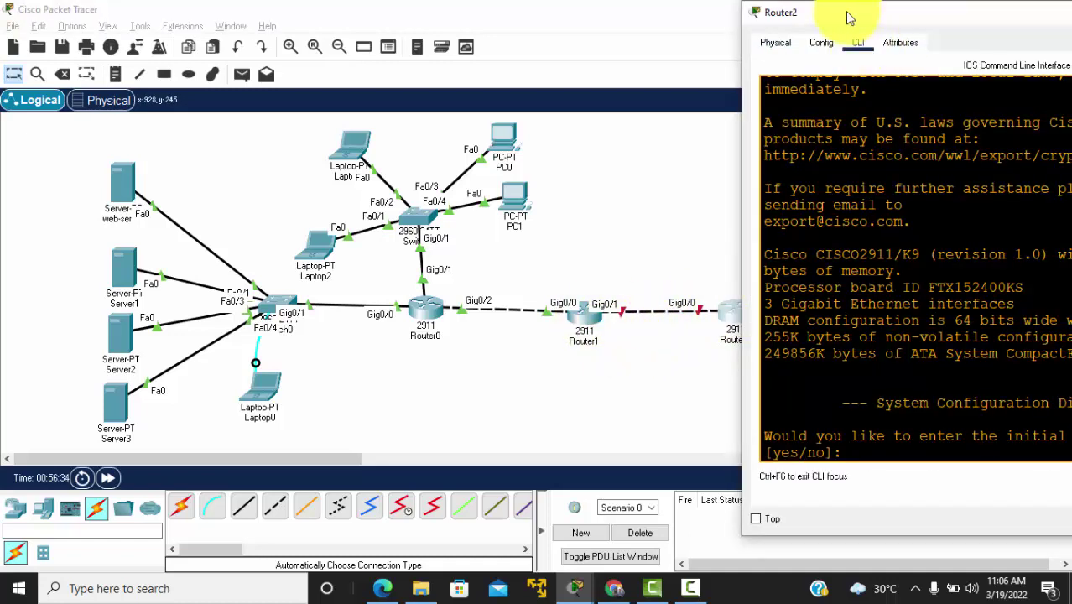
{"action": "left_click_drag", "start_coordinate": [838, 7], "coordinate": [174, 48]}
Step: Decline Router2's initial setup dialog and enable GigabitEthernet0/0 with no shut
{"action": "left_click", "coordinate": [346, 406]}
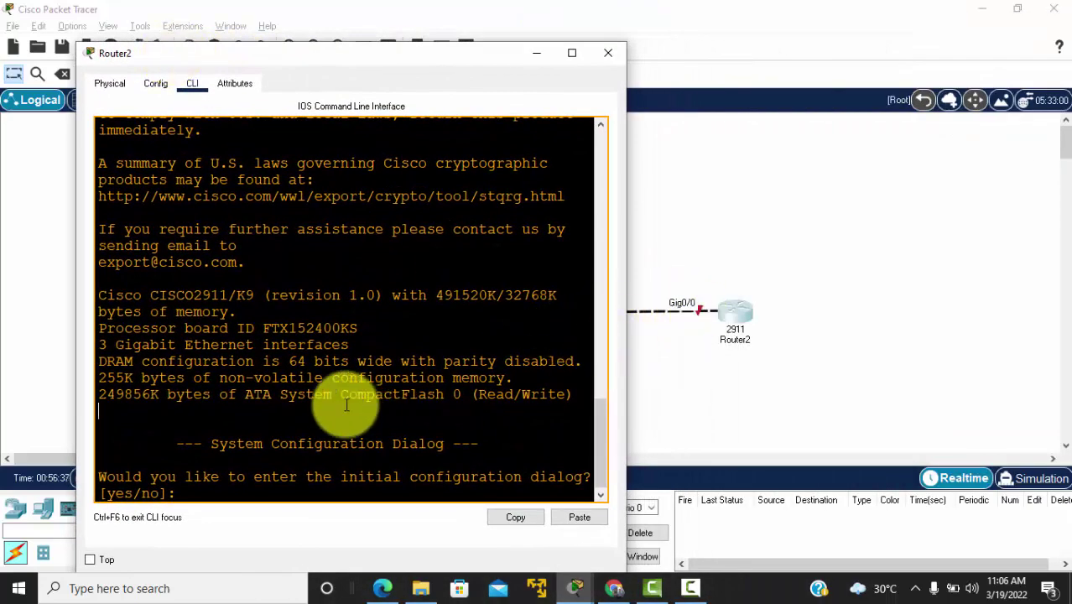
{"action": "type", "text": "no"}
{"action": "key", "text": "Return"}
{"action": "key", "text": "Return"}
{"action": "key", "text": "Return"}
{"action": "key", "text": "Return"}
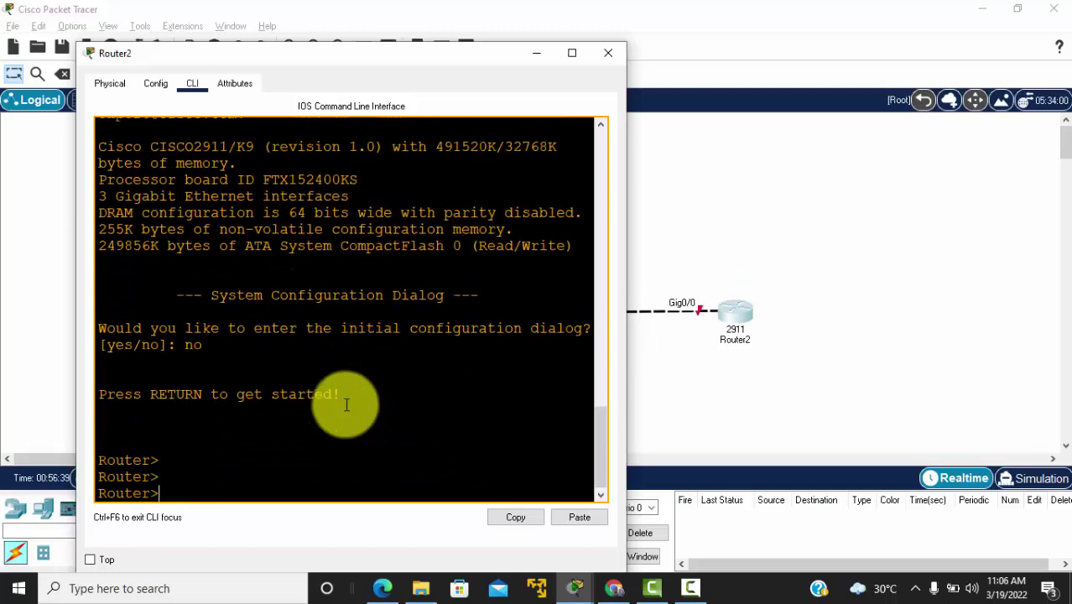
{"action": "type", "text": "en"}
{"action": "key", "text": "Return"}
{"action": "type", "text": "conf t"}
{"action": "key", "text": "Return"}
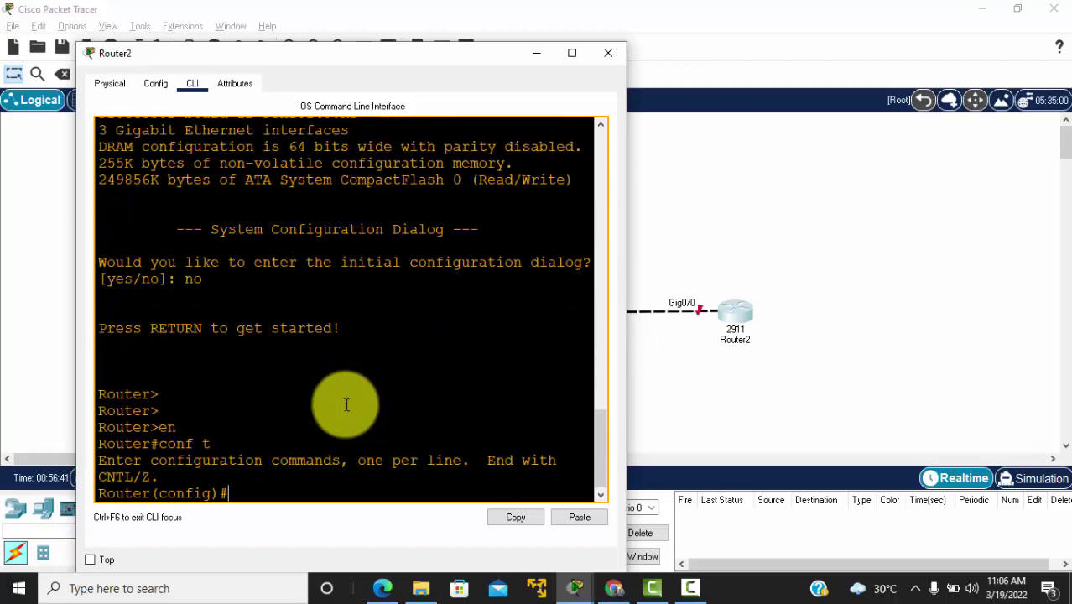
{"action": "type", "text": "int g0/0"}
{"action": "key", "text": "Return"}
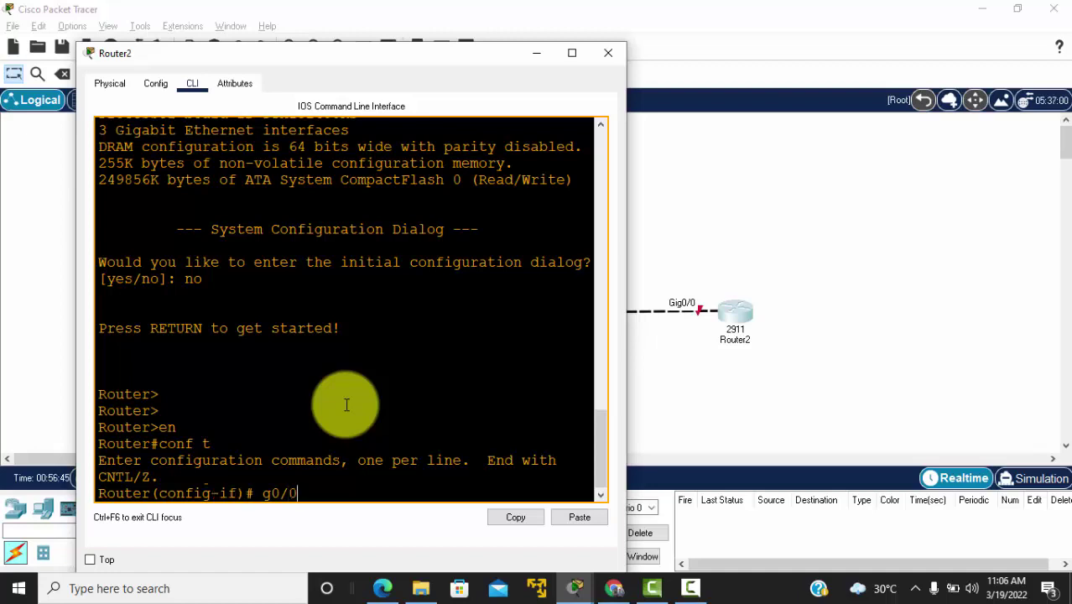
{"action": "type", "text": "no shut"}
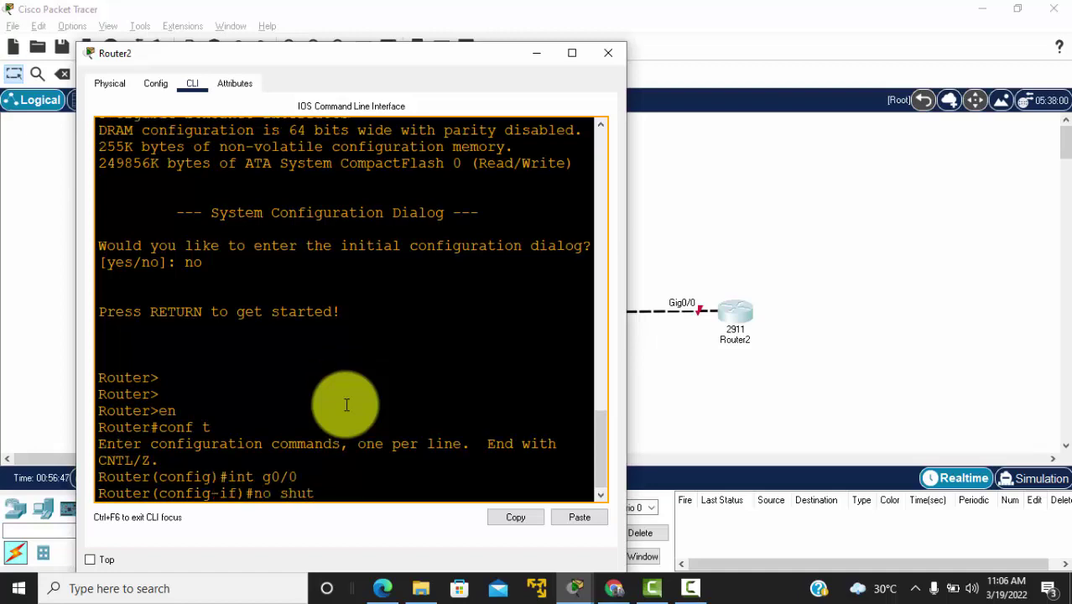
{"action": "key", "text": "Return"}
Step: Assign Gig0/0 the address 23.23.23.3 255.255.255.0 and close Router2's console
{"action": "type", "text": "ip add"}
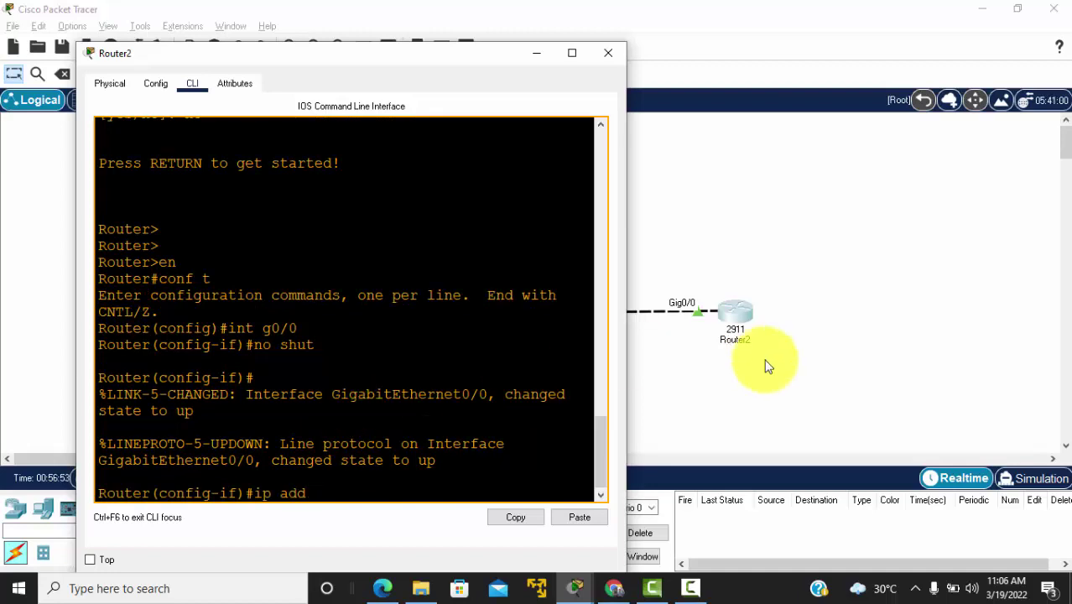
{"action": "left_click", "coordinate": [696, 336]}
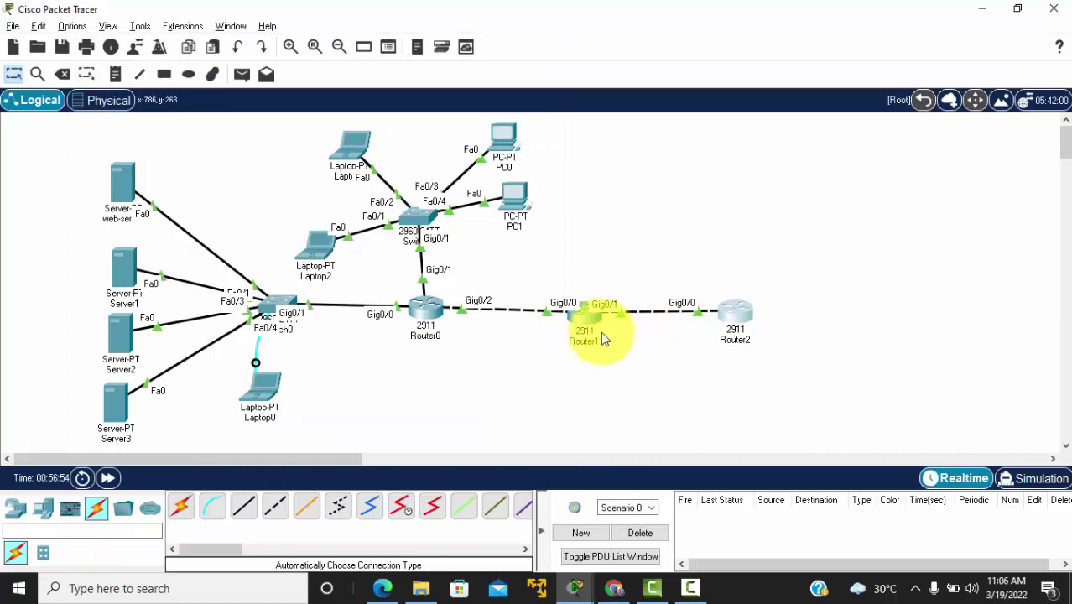
{"action": "left_click", "coordinate": [705, 333]}
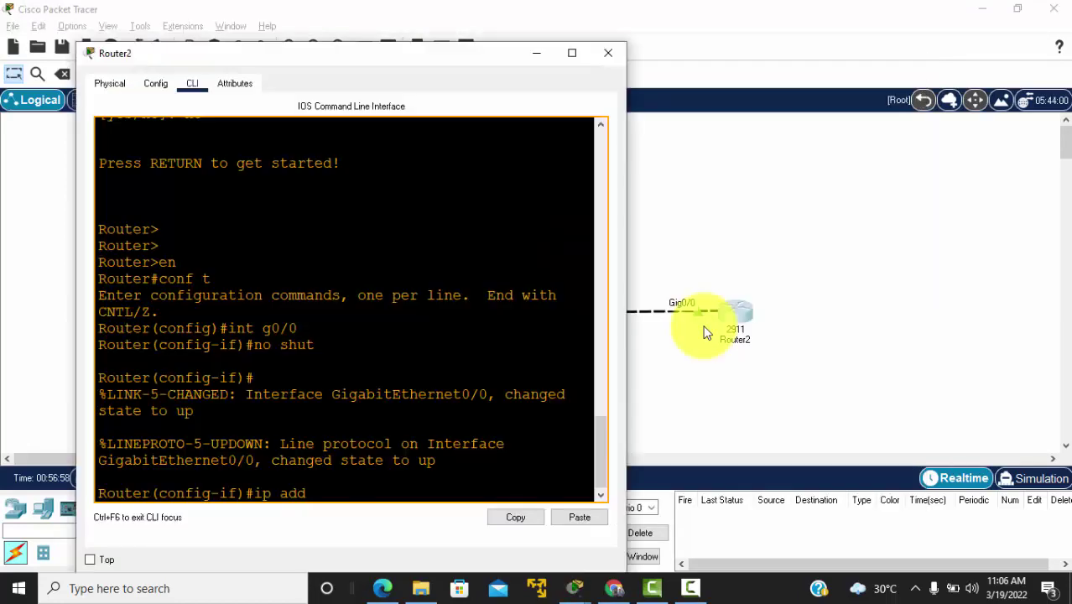
{"action": "type", "text": "23.23.23"}
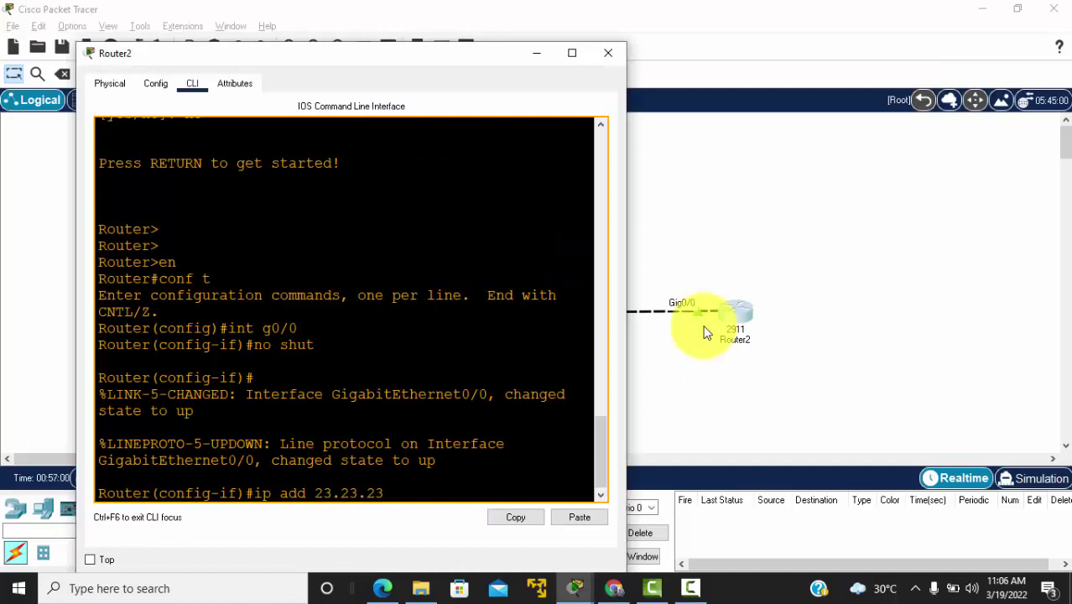
{"action": "type", "text": ".3 255.255.255.0"}
{"action": "key", "text": "Return"}
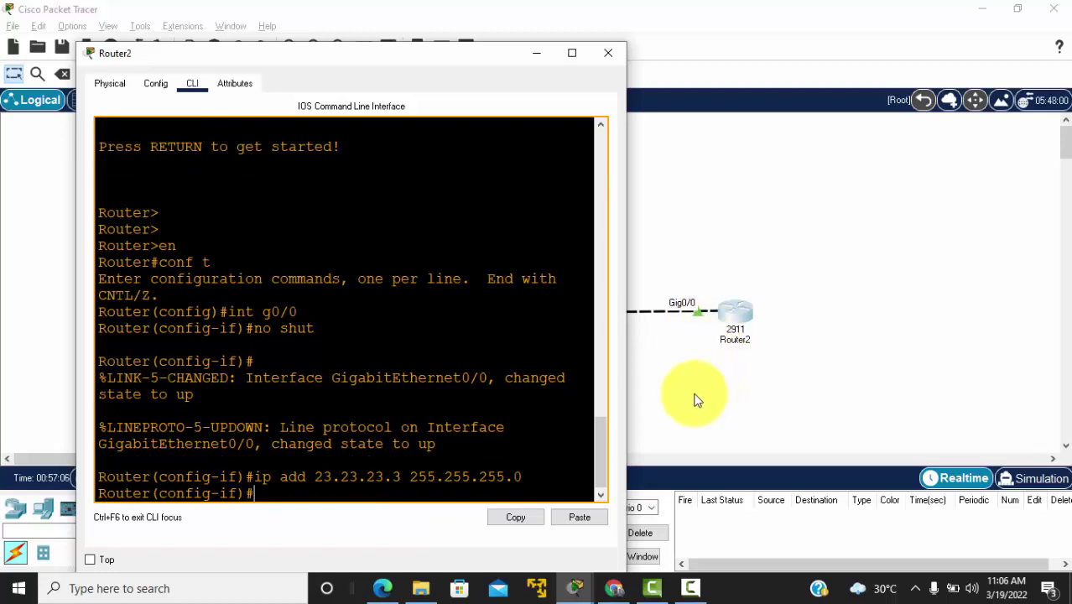
{"action": "key", "text": "alt+F4"}
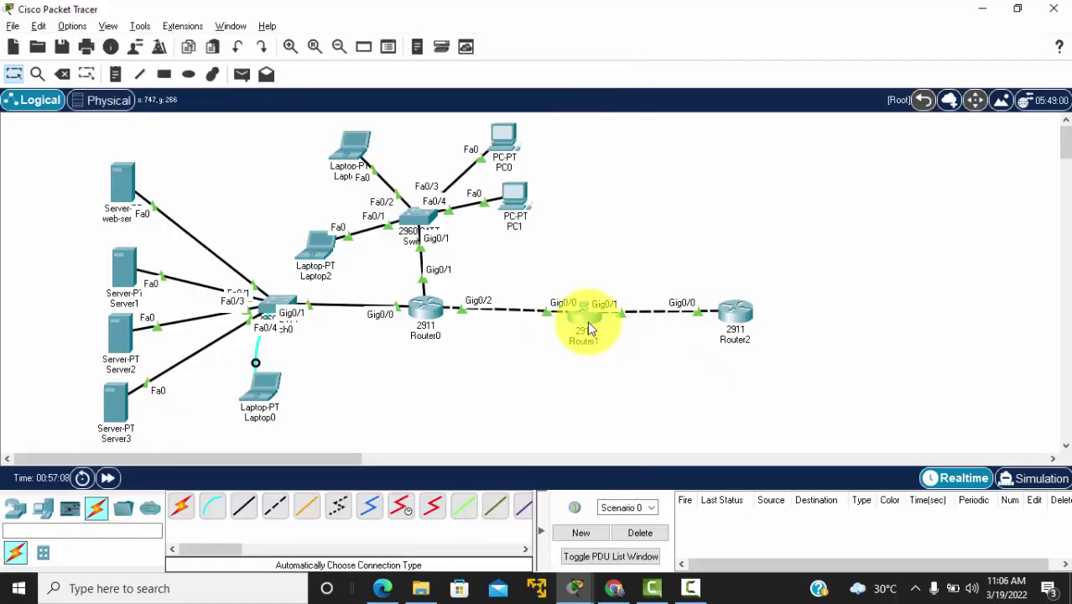
Step: Exit Router1's OSPF router configuration mode
{"action": "left_click", "coordinate": [587, 321]}
{"action": "key", "text": "Return"}
{"action": "key", "text": "Return"}
{"action": "key", "text": "Return"}
{"action": "key", "text": "Return"}
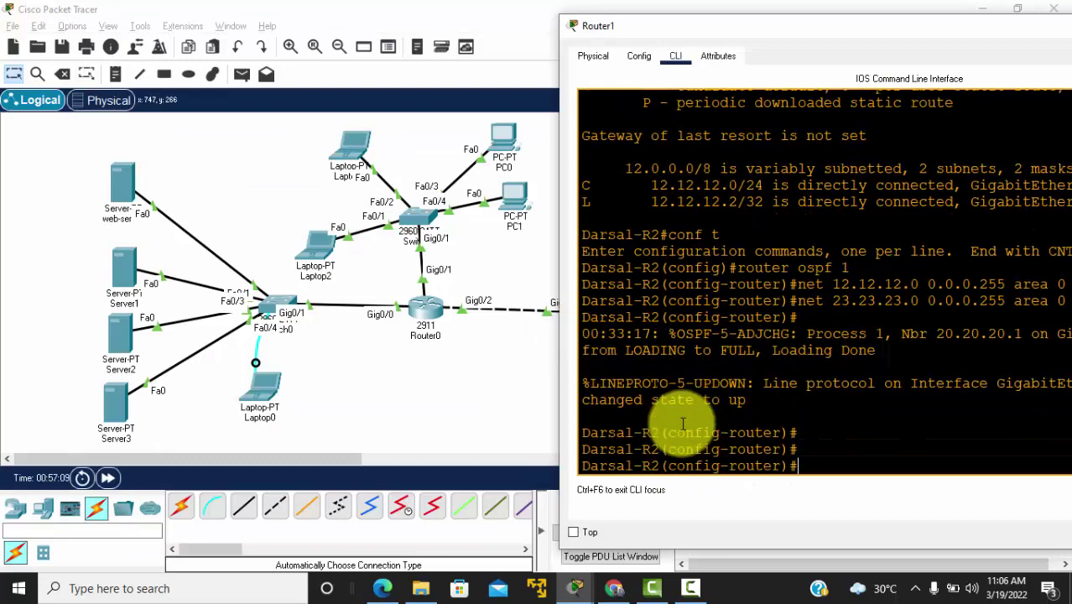
{"action": "type", "text": "exit"}
{"action": "key", "text": "Return"}
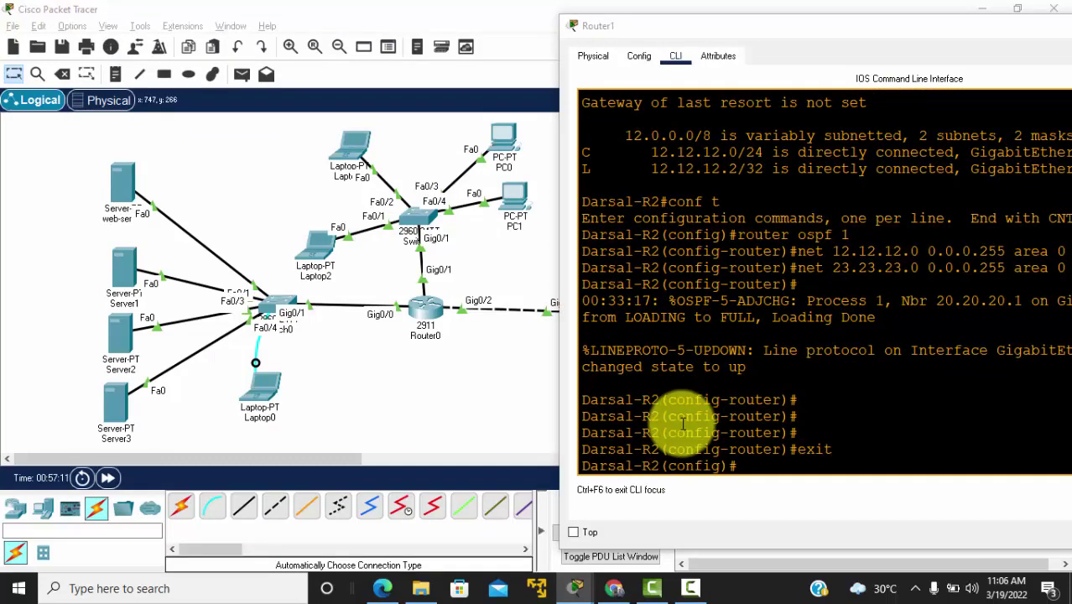
{"action": "key", "text": "alt+F4"}
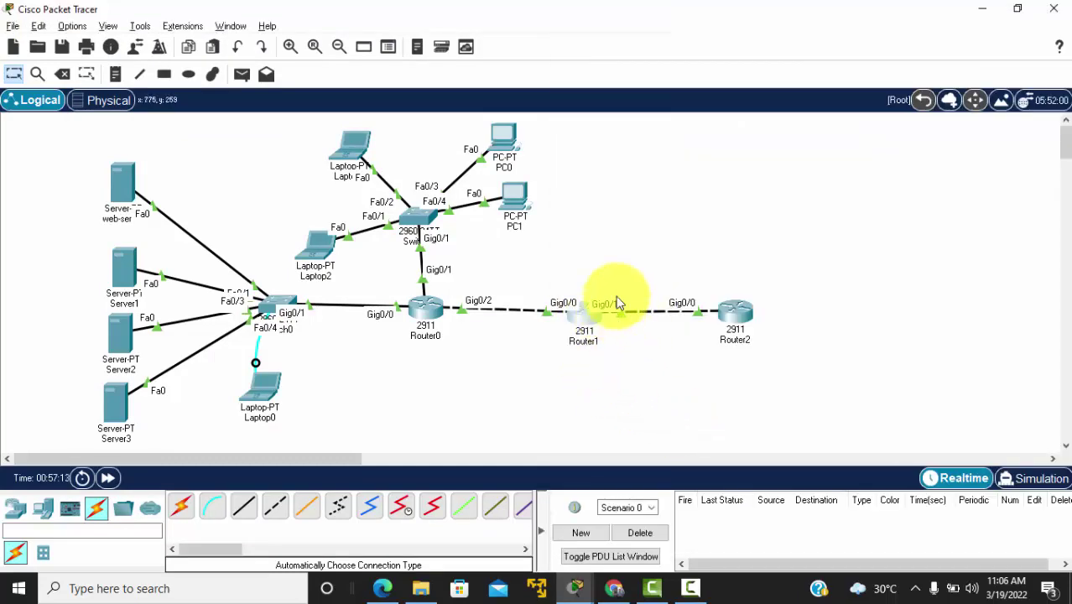
Step: Show Router1's interface brief, confirming Gig0/1 is up with 23.23.23.2
{"action": "left_click", "coordinate": [597, 317]}
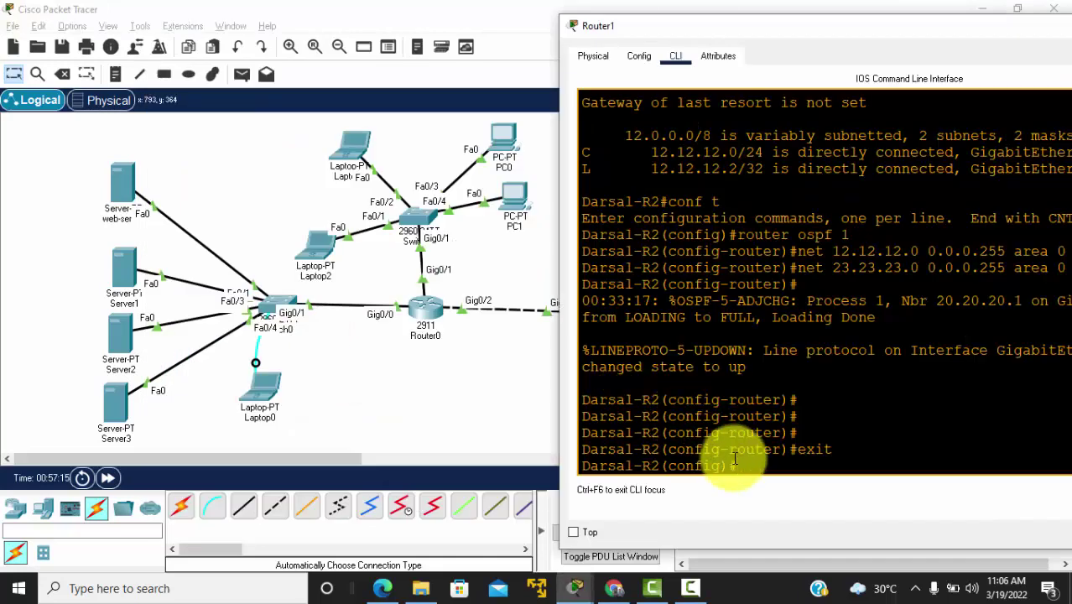
{"action": "type", "text": "do sh ip int brief"}
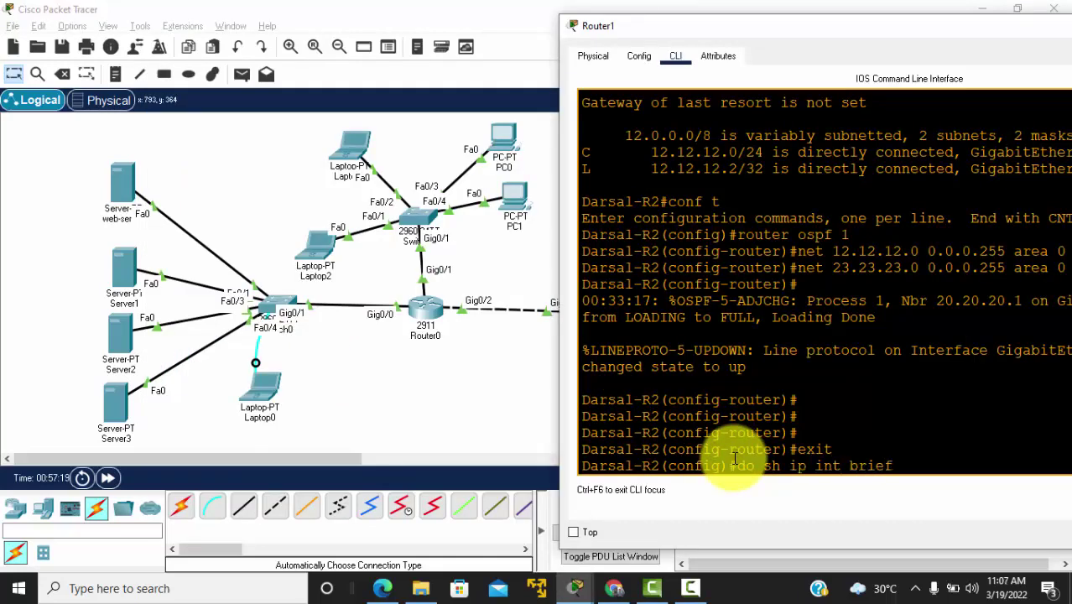
{"action": "key", "text": "Return"}
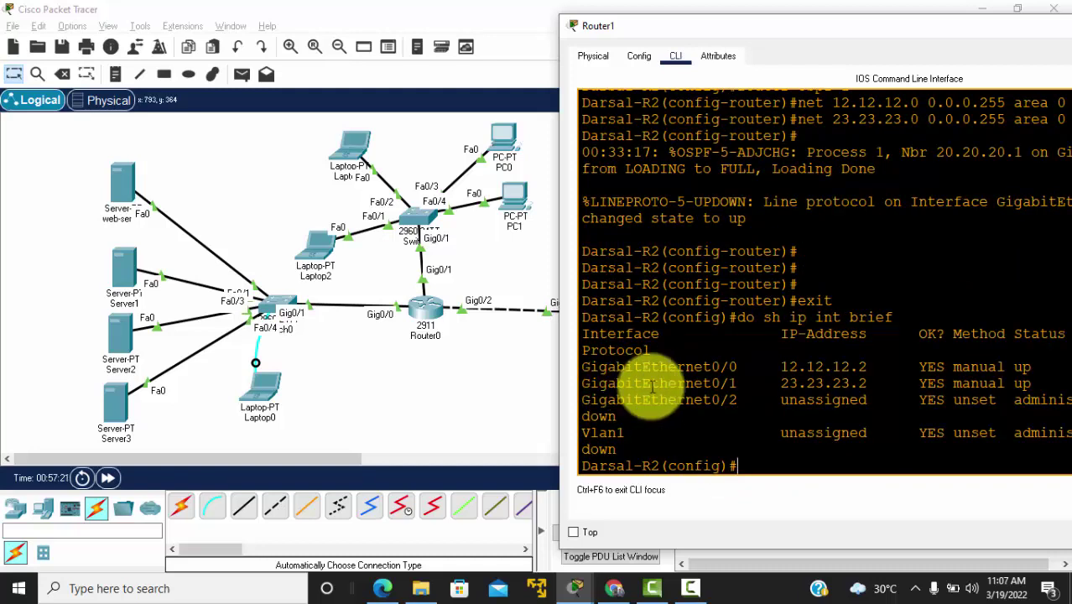
{"action": "left_click_drag", "start_coordinate": [590, 382], "coordinate": [753, 399]}
{"action": "left_click", "coordinate": [537, 400]}
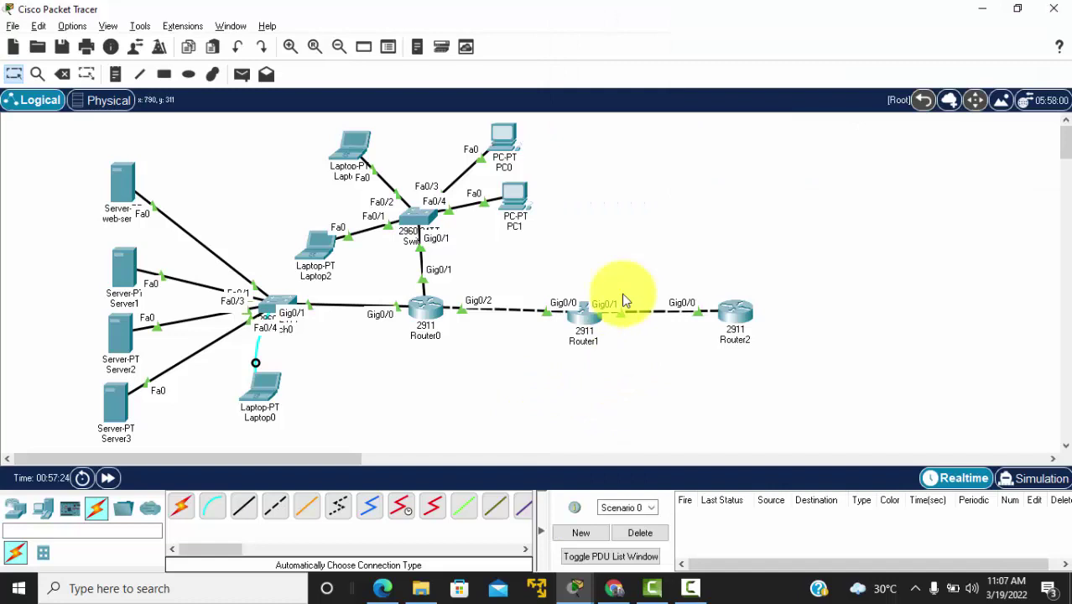
{"action": "left_click", "coordinate": [591, 325]}
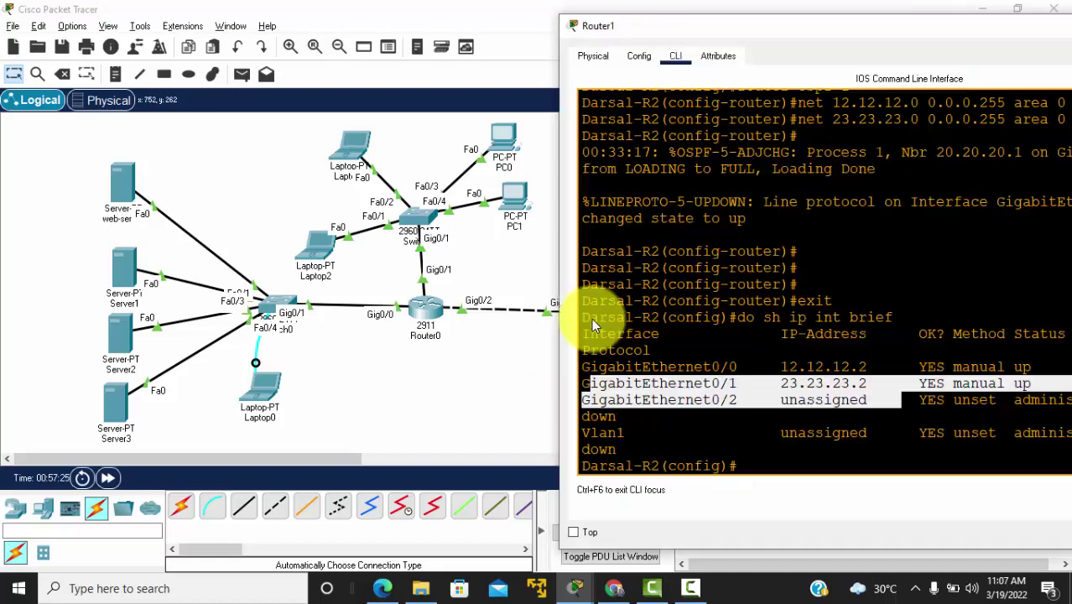
{"action": "left_click", "coordinate": [705, 367]}
Step: Ping 23.23.23.2 twice from Router2, reaching 80 percent (4/5) success
{"action": "left_click", "coordinate": [490, 381]}
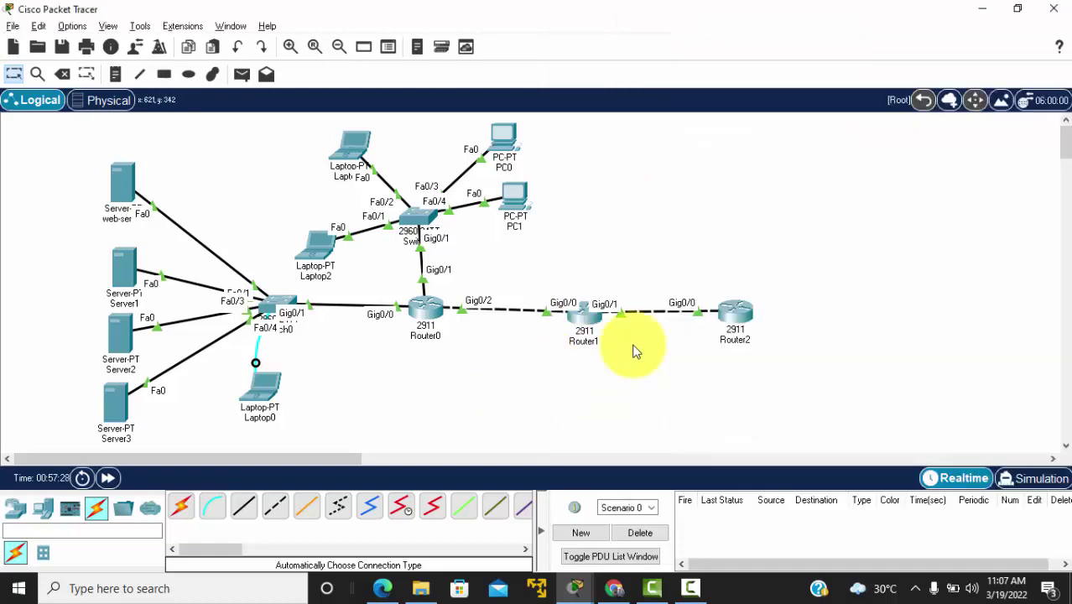
{"action": "left_click", "coordinate": [735, 312]}
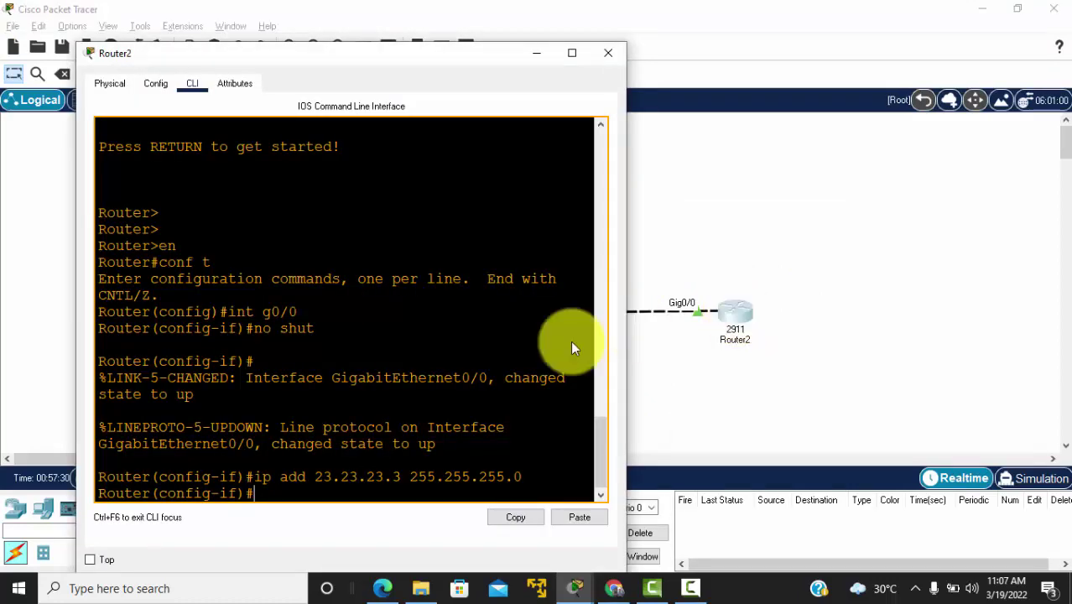
{"action": "key", "text": "Return"}
{"action": "key", "text": "Return"}
{"action": "key", "text": "Return"}
{"action": "key", "text": "Return"}
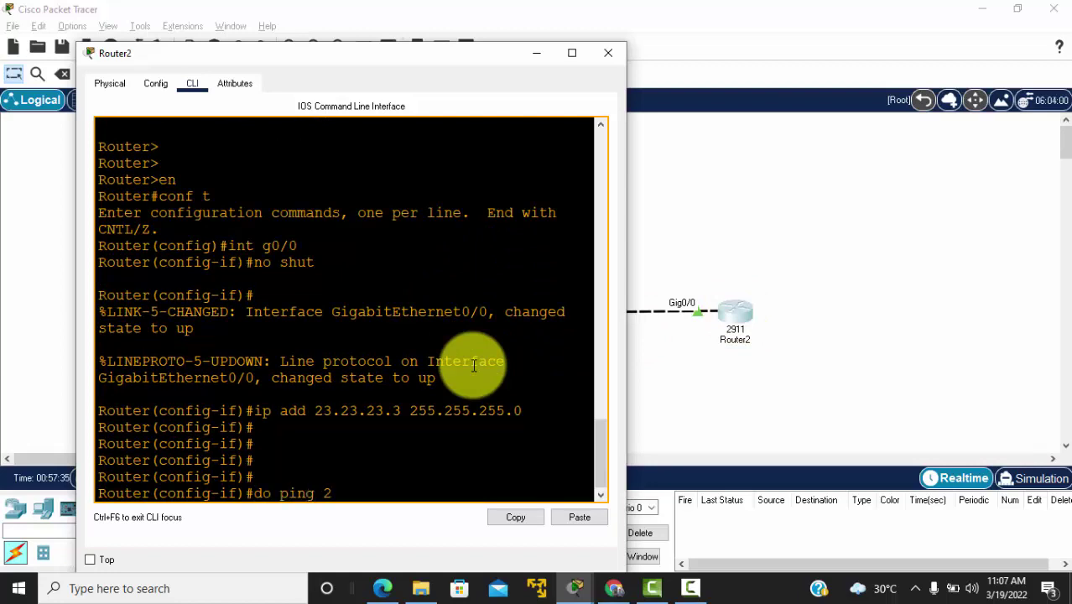
{"action": "type", "text": "do ping 23.23.23.2"}
{"action": "key", "text": "Return"}
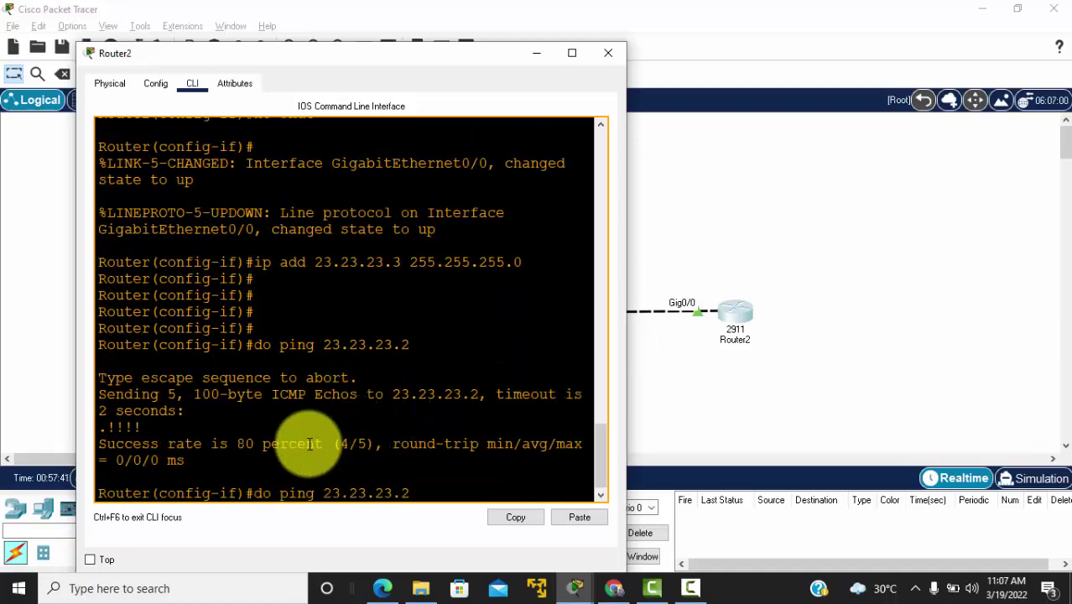
{"action": "key", "text": "Return"}
{"action": "left_click_drag", "start_coordinate": [697, 422], "coordinate": [564, 308]}
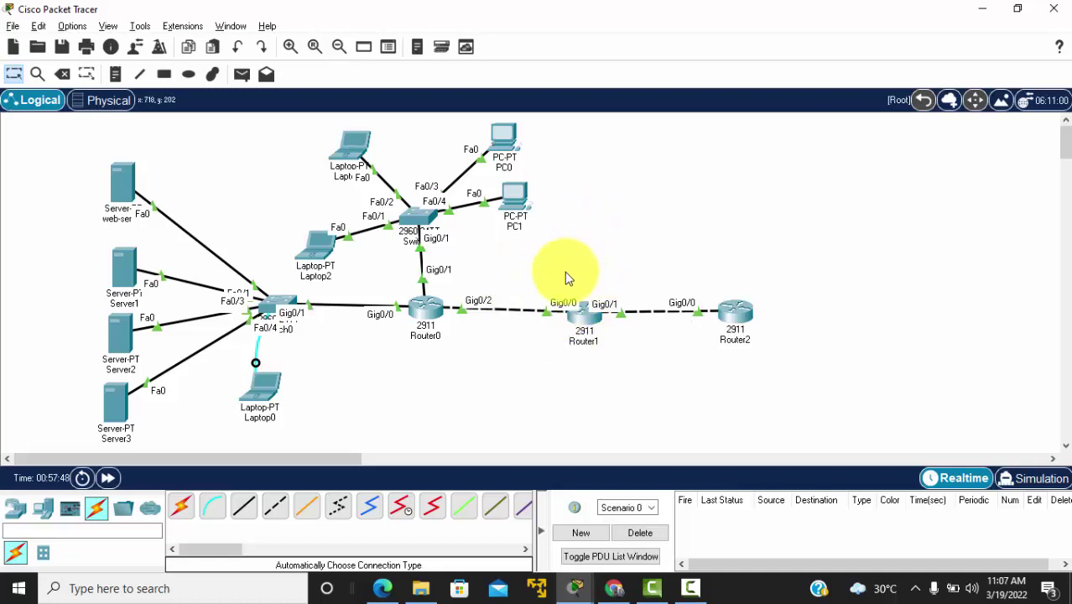
Step: Show Router1's full routing table with OSPF routes to 10.10.10.0, 11.11.11.0 and 20.20.20.0 via 12.12.12.1
{"action": "left_click", "coordinate": [590, 318]}
{"action": "key", "text": "Return"}
{"action": "key", "text": "Return"}
{"action": "key", "text": "Return"}
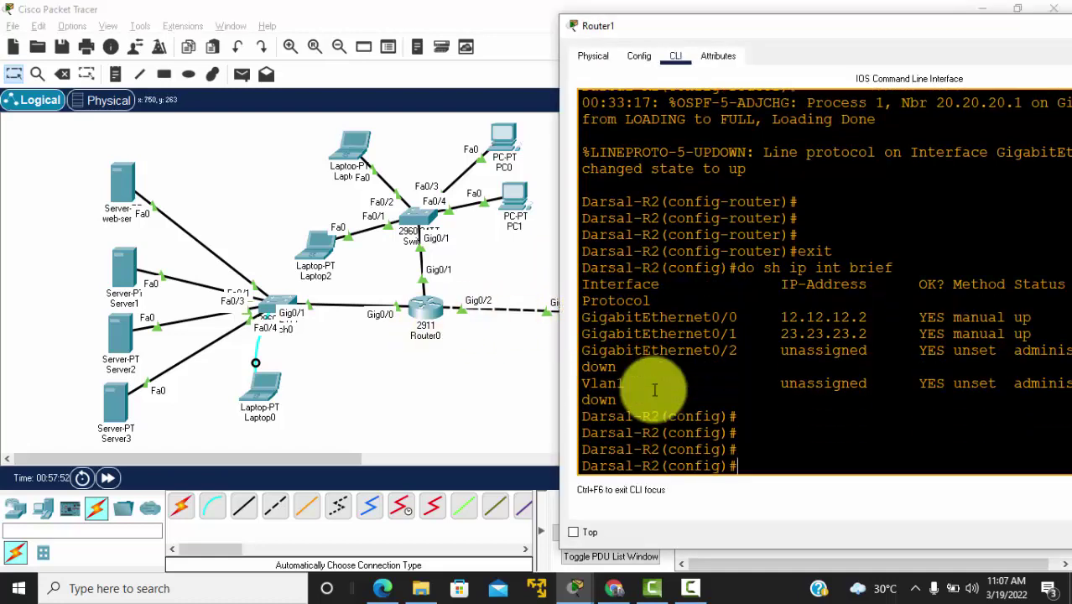
{"action": "key", "text": "Return"}
{"action": "key", "text": "Return"}
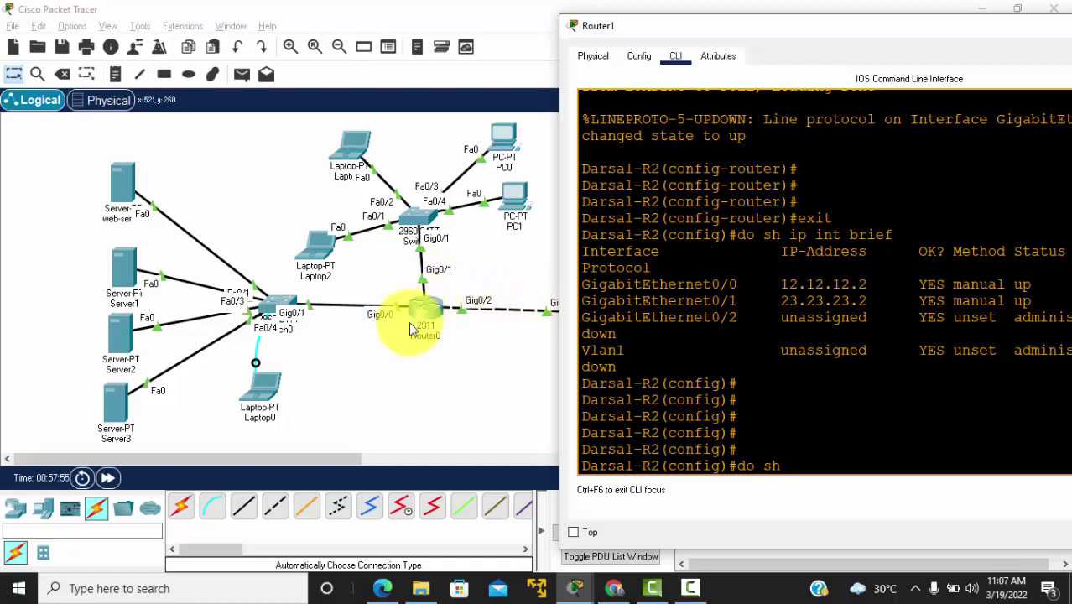
{"action": "left_click", "coordinate": [545, 283]}
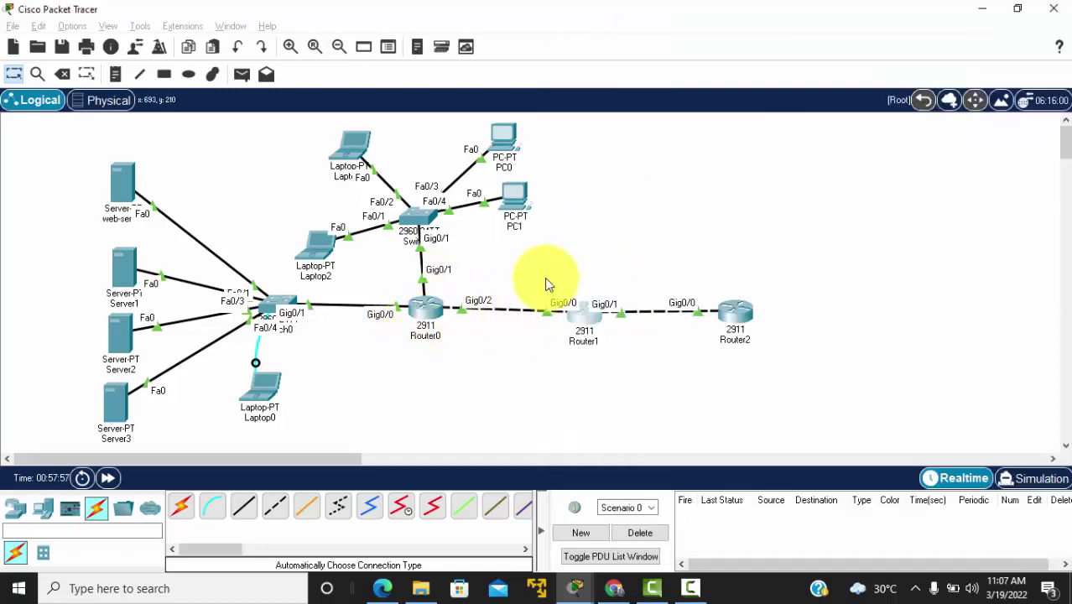
{"action": "left_click", "coordinate": [598, 326]}
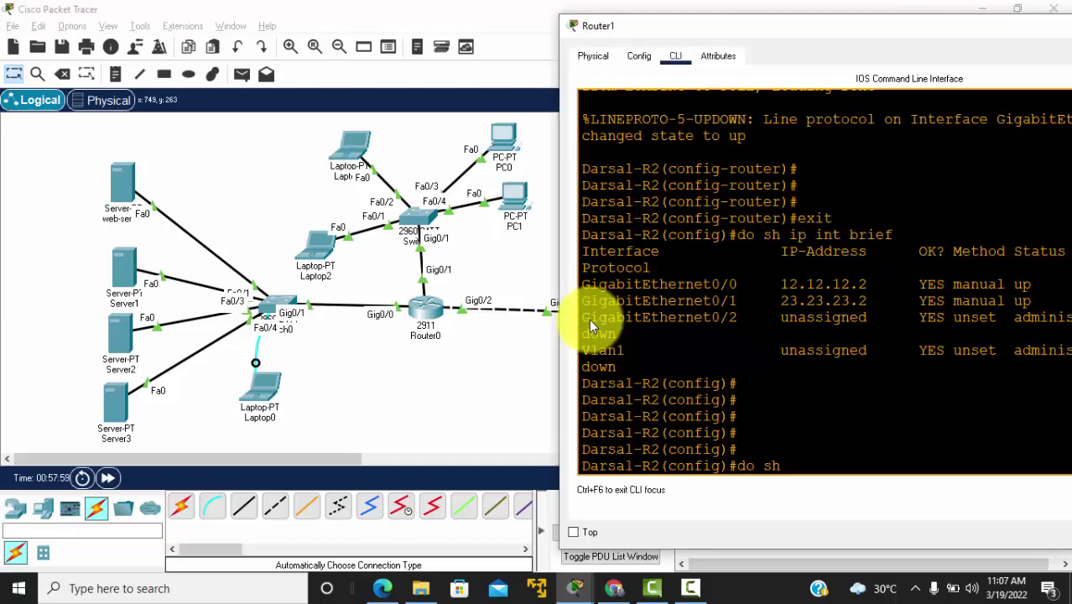
{"action": "type", "text": "ute"}
{"action": "key", "text": "Return"}
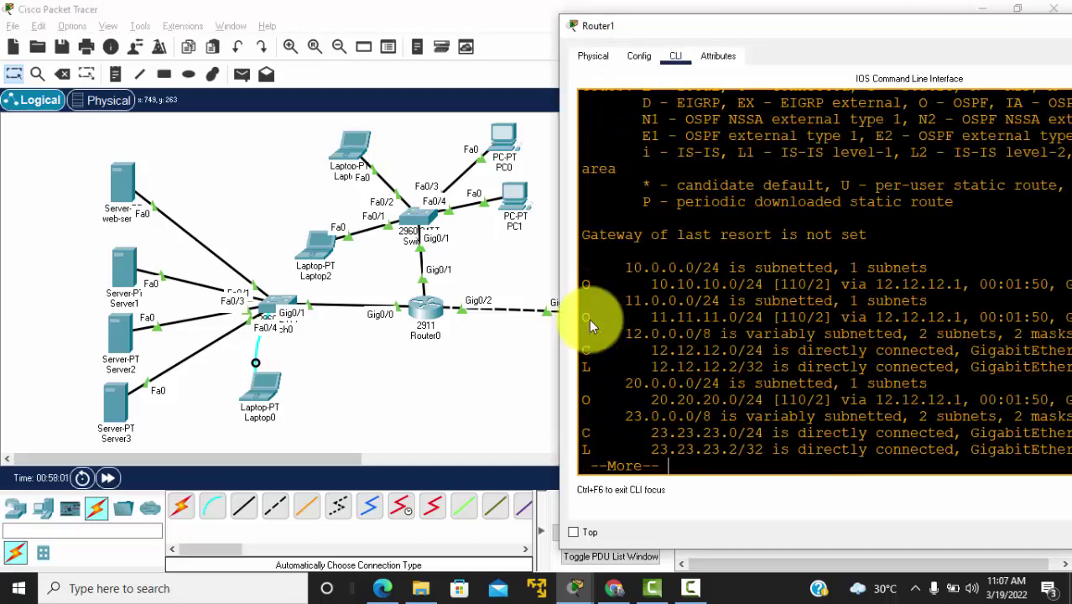
{"action": "left_click_drag", "start_coordinate": [557, 300], "coordinate": [291, 283]}
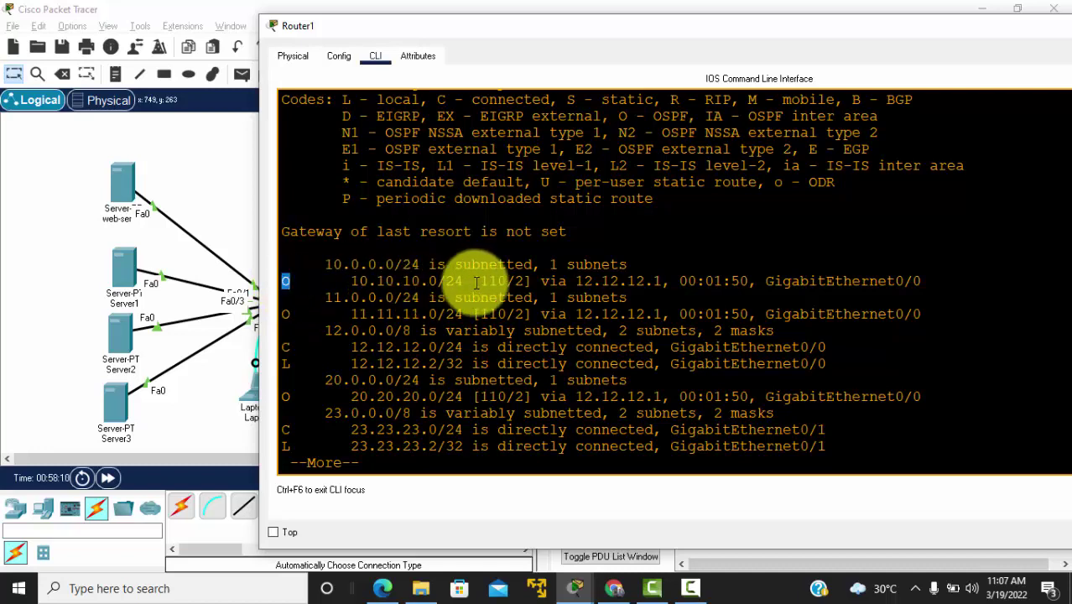
{"action": "left_click_drag", "start_coordinate": [303, 279], "coordinate": [506, 281]}
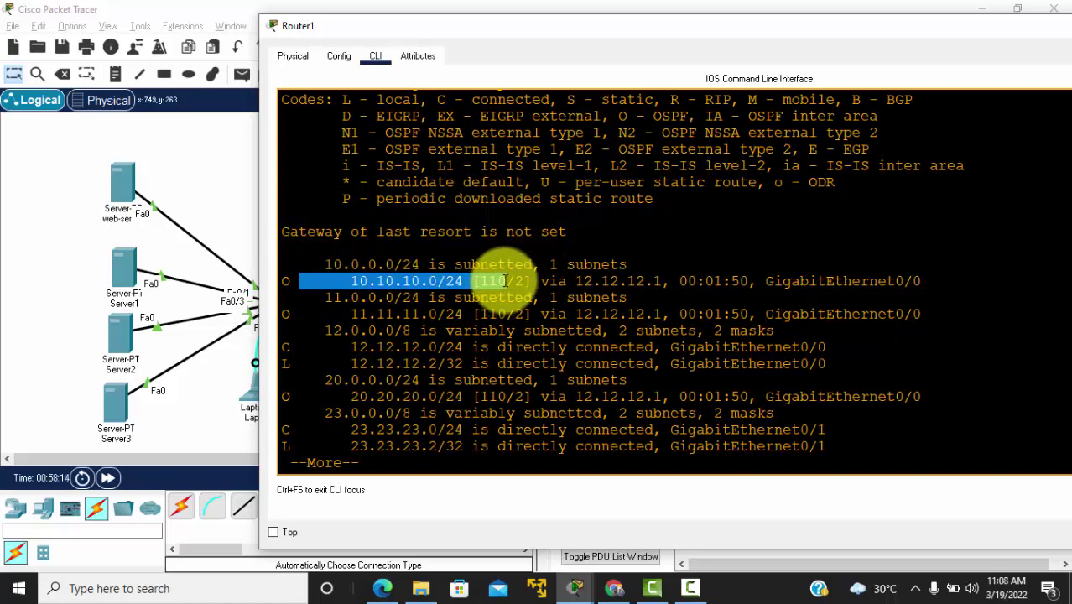
{"action": "key", "text": "Return"}
{"action": "key", "text": "Return"}
{"action": "key", "text": "Return"}
{"action": "key", "text": "Return"}
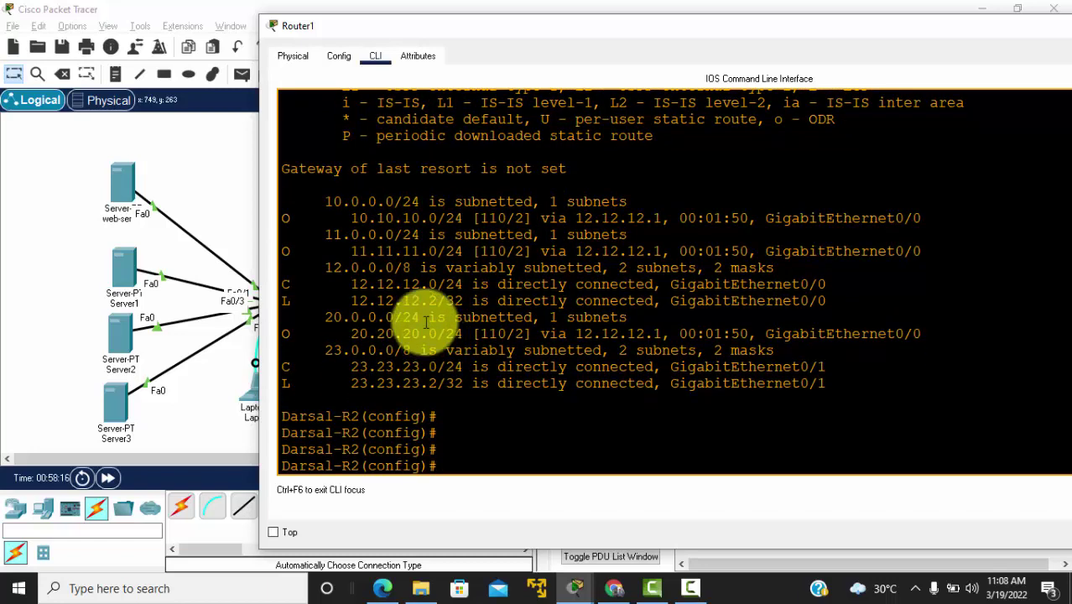
{"action": "left_click", "coordinate": [236, 193]}
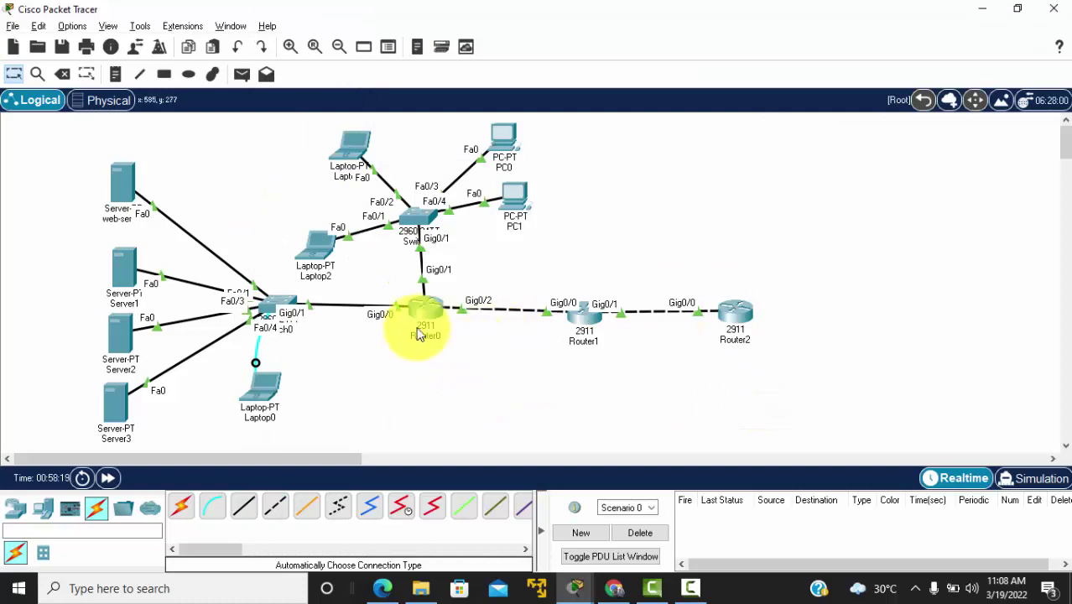
{"action": "key", "text": "alt+Tab"}
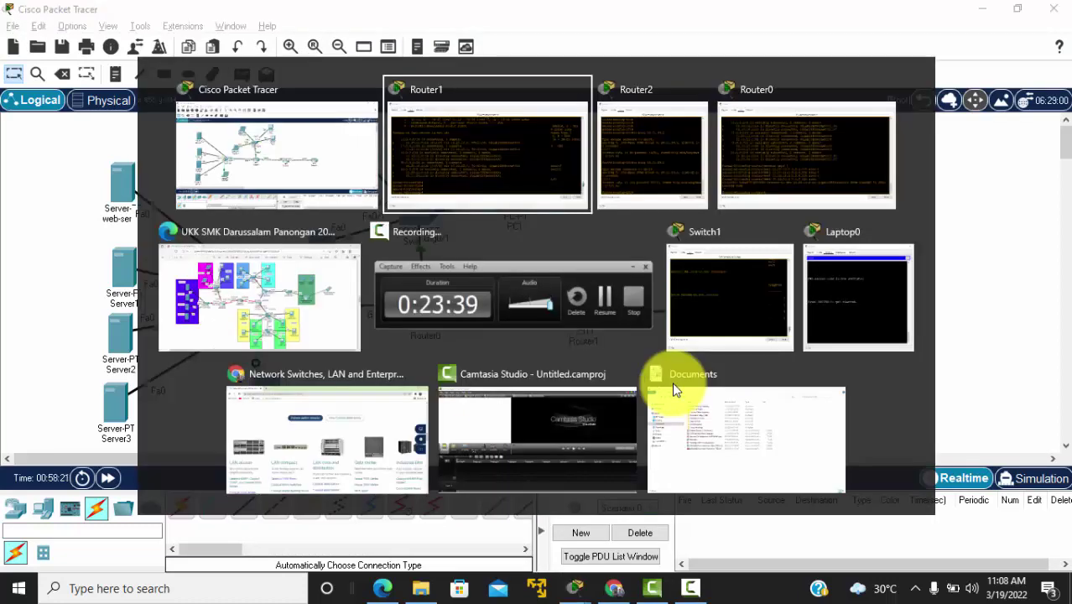
{"action": "key", "text": "Down"}
{"action": "key", "text": "Left"}
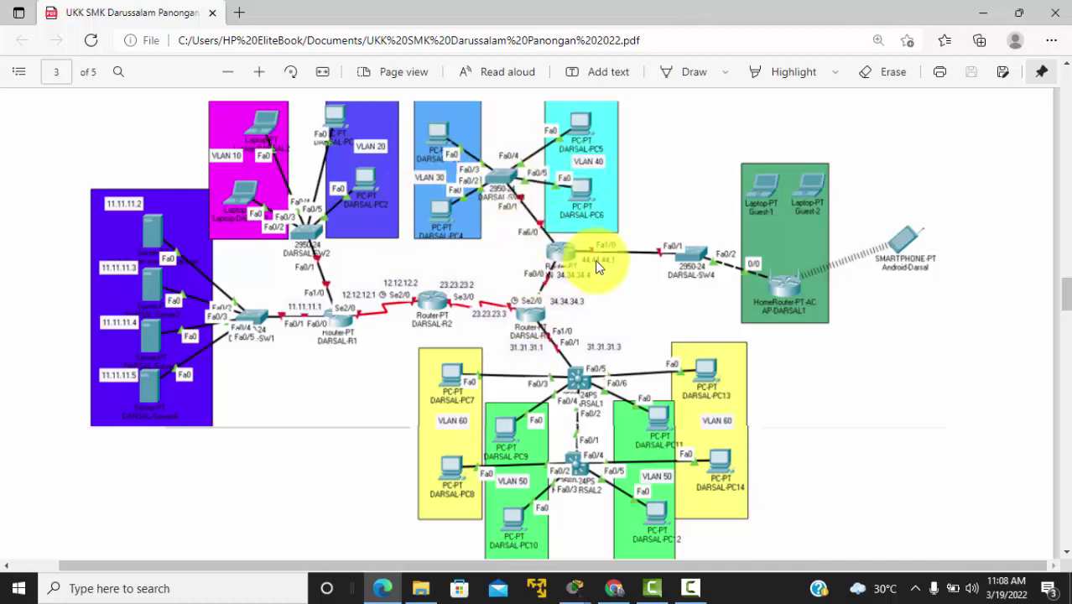
{"action": "key", "text": "alt+Tab"}
{"action": "key", "text": "alt+Tab"}
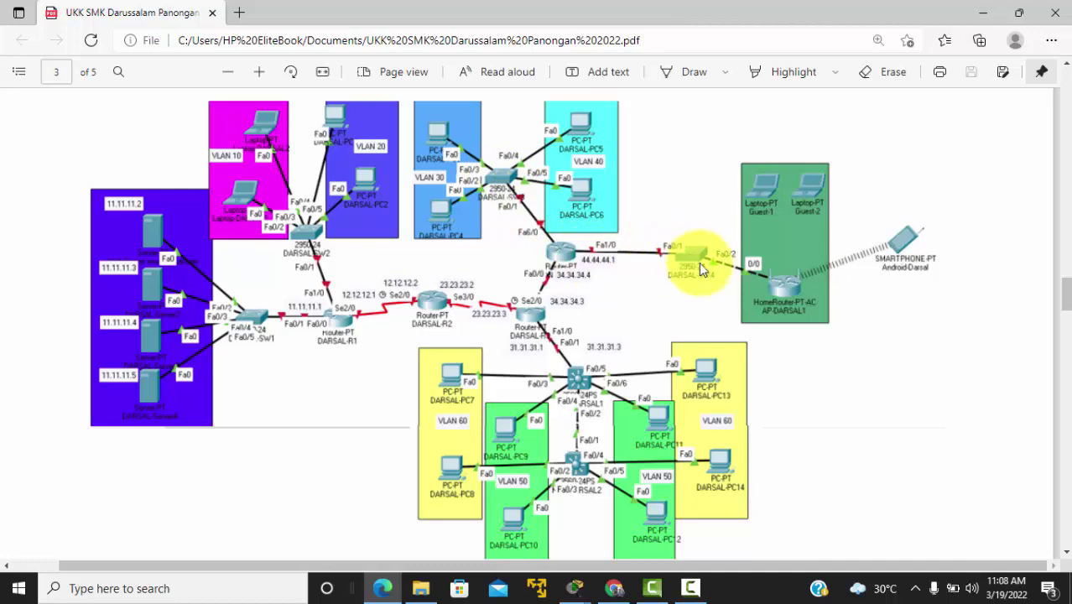
{"action": "key", "text": "alt+Tab"}
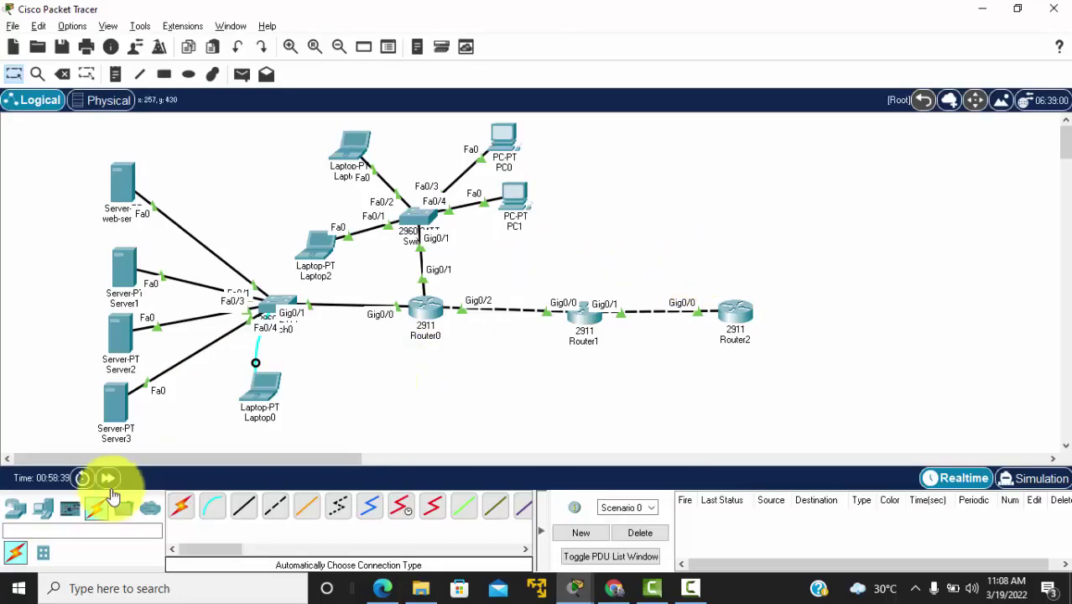
Step: Place two 2960 switches, Switch2 and Switch3, on the right side of the canvas
{"action": "left_click", "coordinate": [17, 509]}
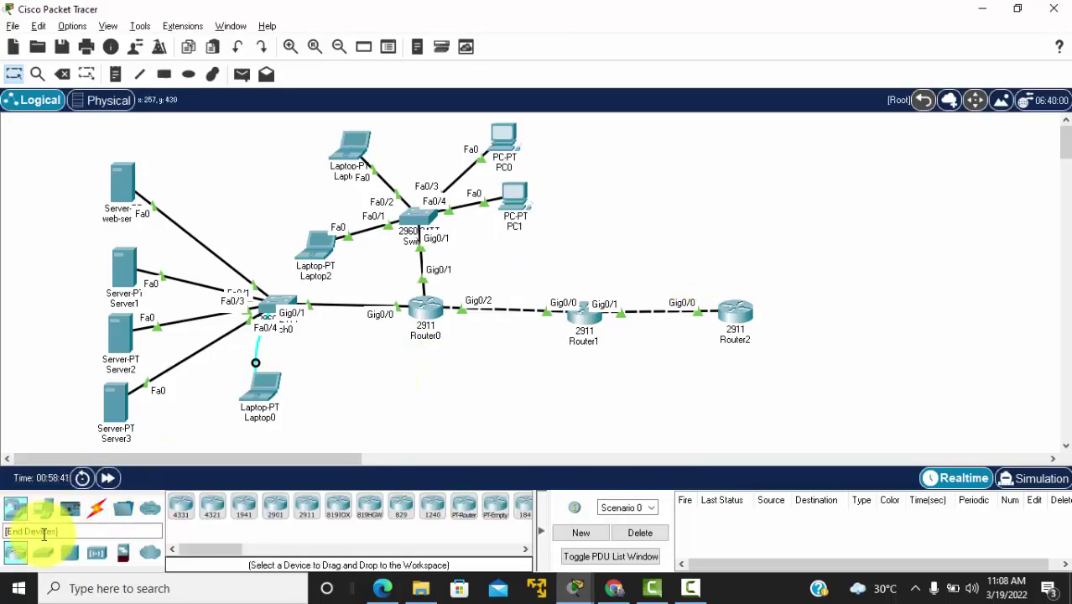
{"action": "left_click", "coordinate": [43, 552]}
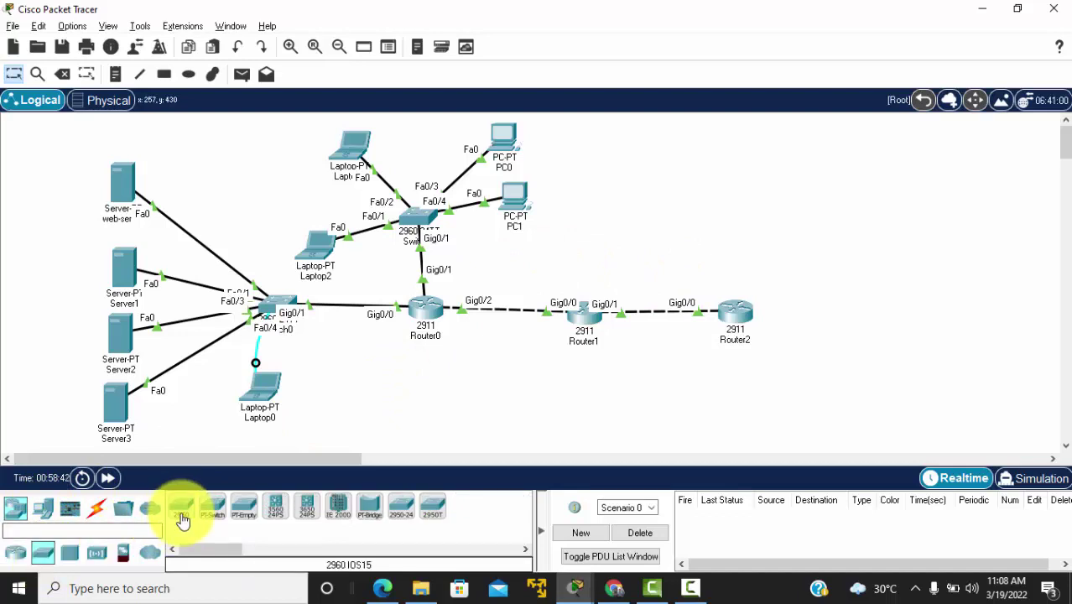
{"action": "left_click", "coordinate": [182, 521]}
{"action": "left_click", "coordinate": [673, 215]}
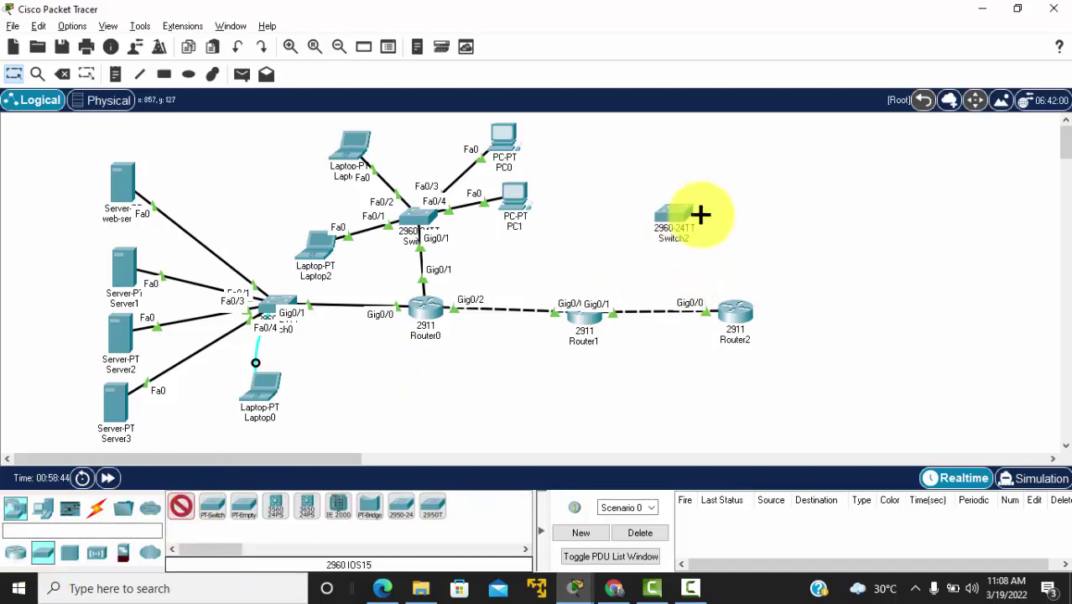
{"action": "left_click", "coordinate": [848, 289]}
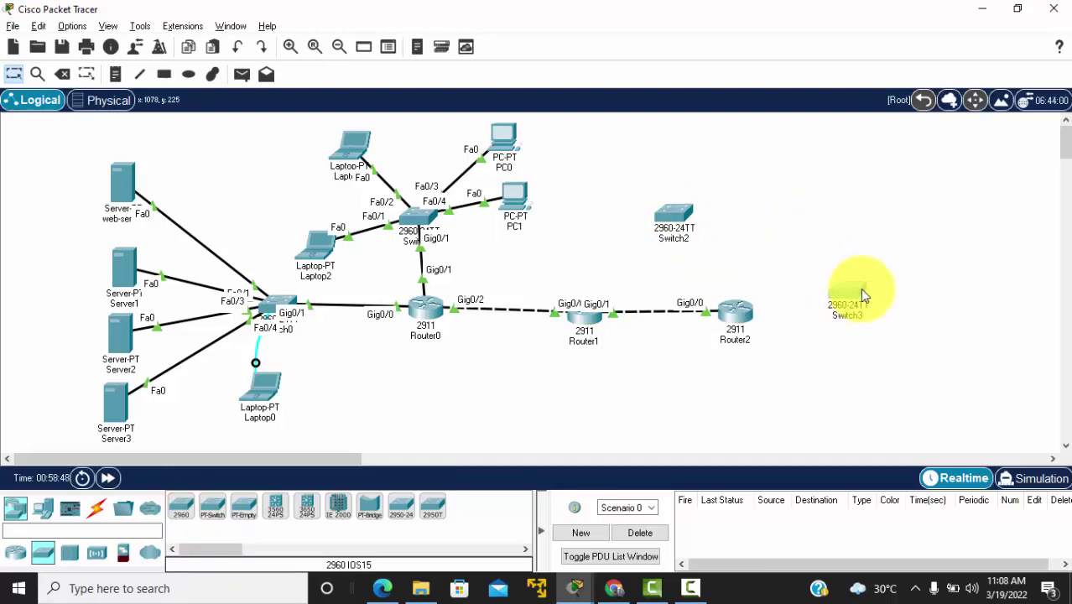
{"action": "left_click_drag", "start_coordinate": [864, 295], "coordinate": [887, 295]}
{"action": "left_click_drag", "start_coordinate": [673, 215], "coordinate": [706, 210]}
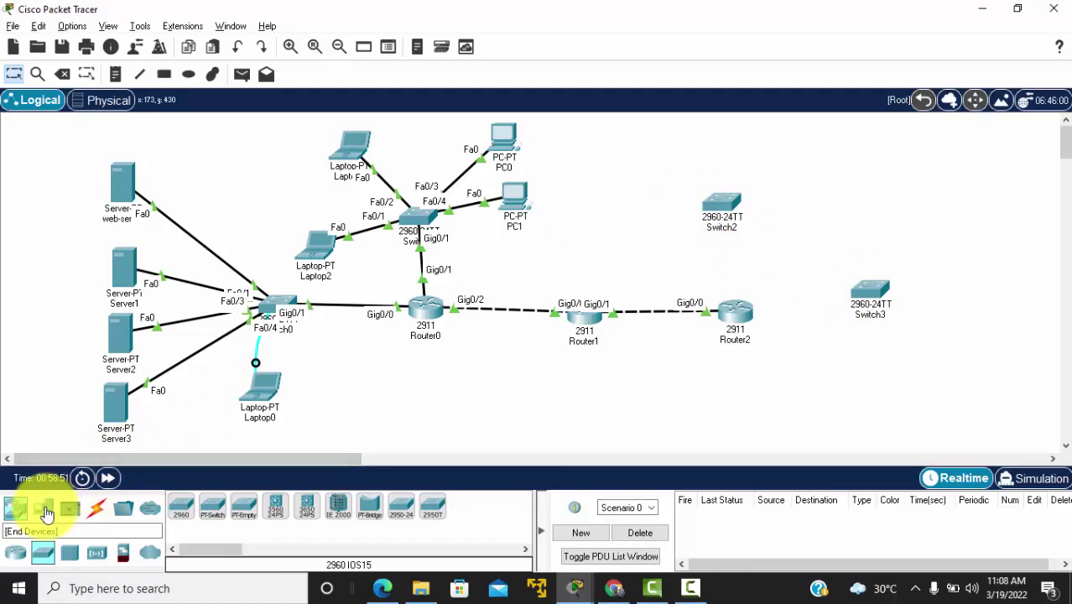
Step: Add four generic PCs, PC2 to PC5, beside the new switches
{"action": "left_click", "coordinate": [48, 513]}
{"action": "left_click", "coordinate": [180, 505]}
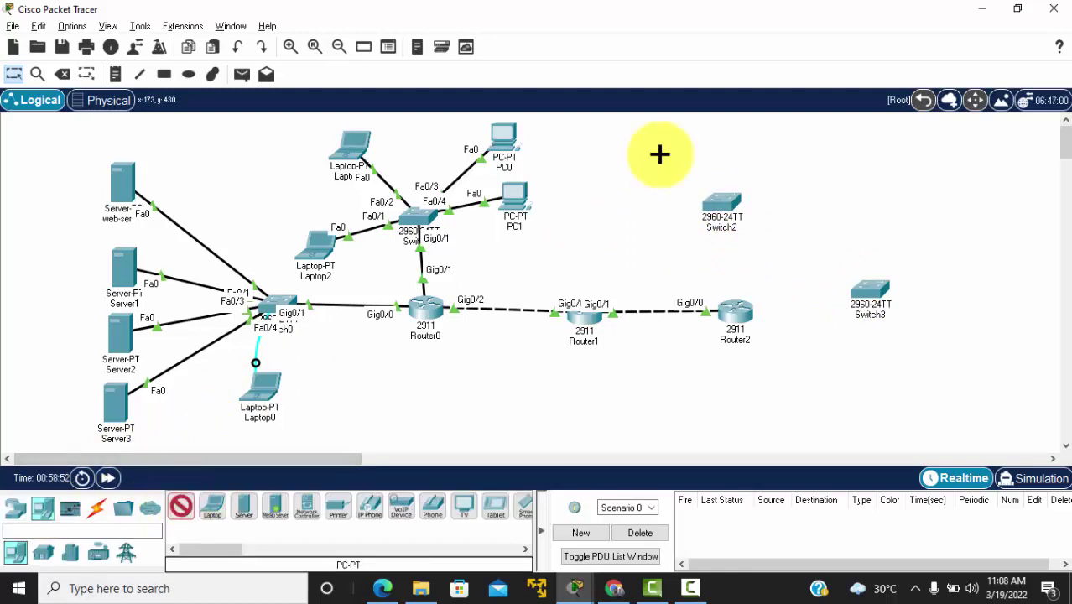
{"action": "left_click", "coordinate": [623, 132]}
{"action": "left_click", "coordinate": [623, 214]}
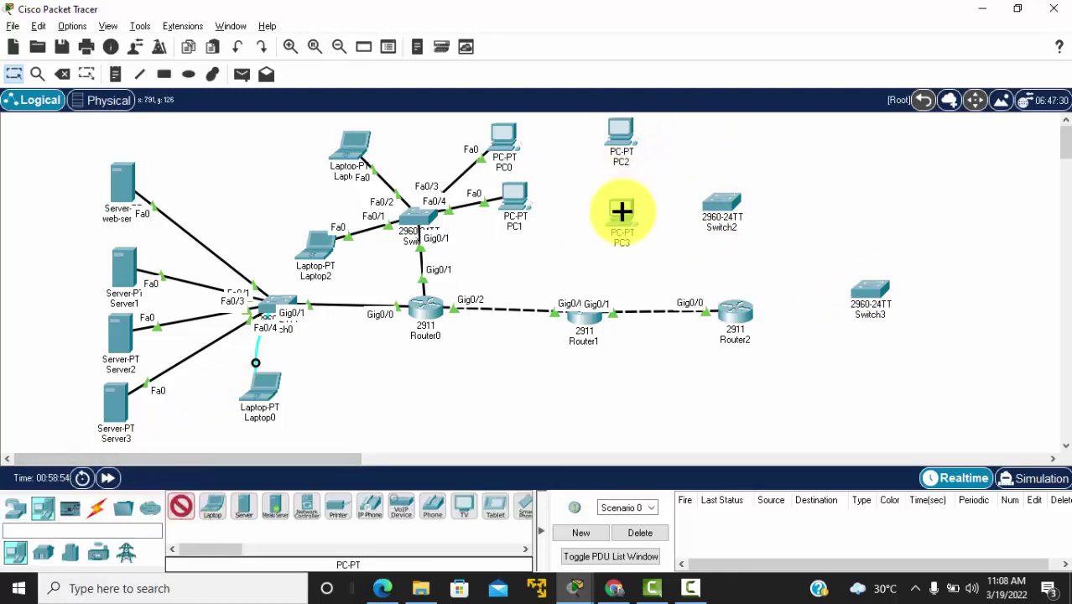
{"action": "left_click", "coordinate": [786, 137]}
{"action": "left_click", "coordinate": [795, 193]}
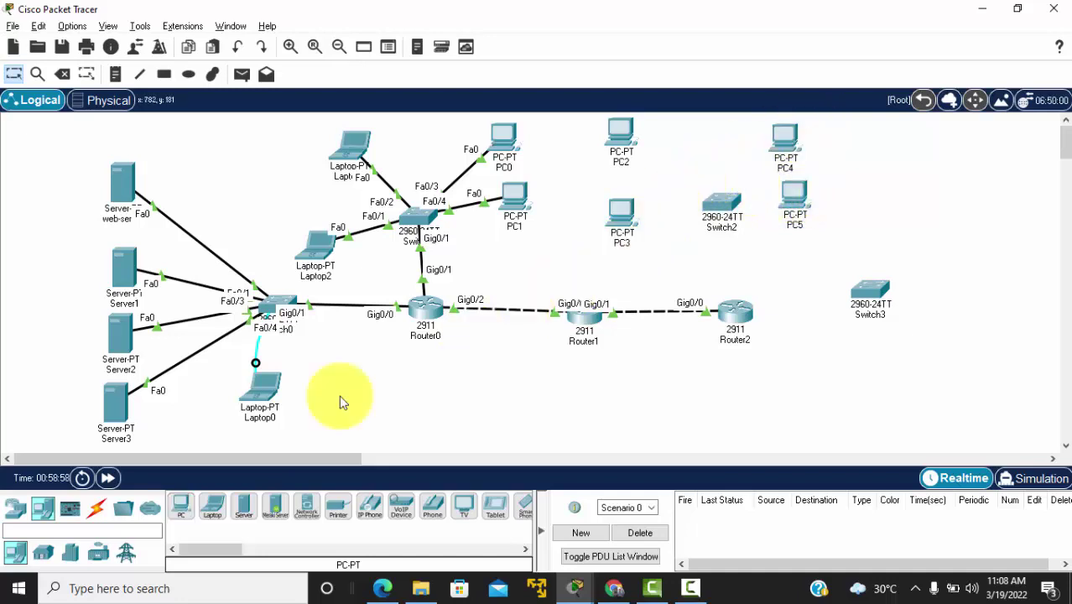
{"action": "left_click", "coordinate": [98, 512]}
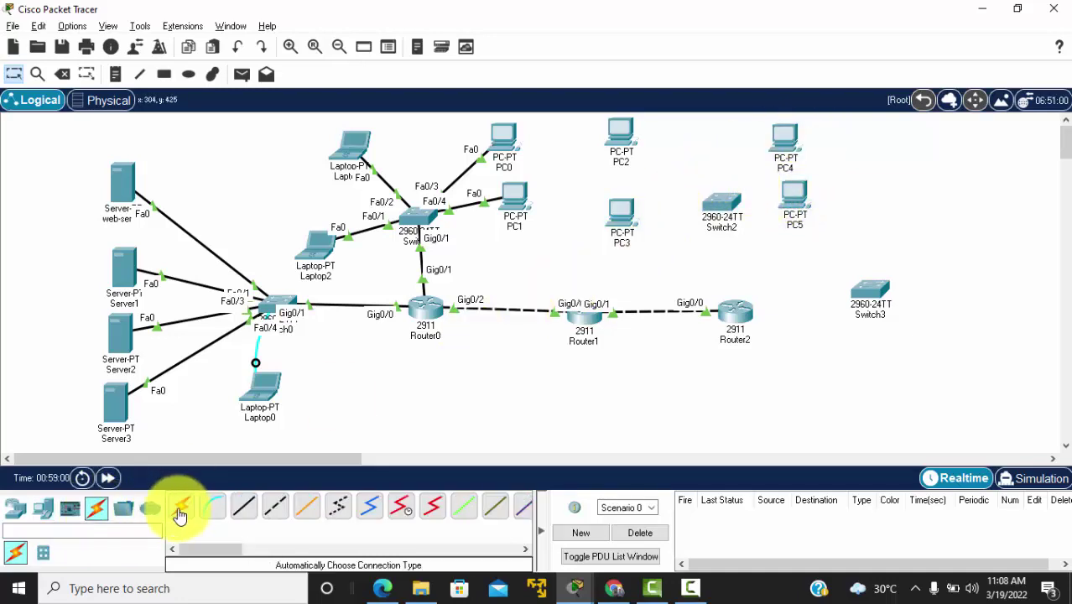
Step: Connect Switch2's GigabitEthernet0/1 to Router2's GigabitEthernet0/1 with a copper straight-through cable
{"action": "left_click", "coordinate": [250, 514]}
{"action": "left_click", "coordinate": [727, 205]}
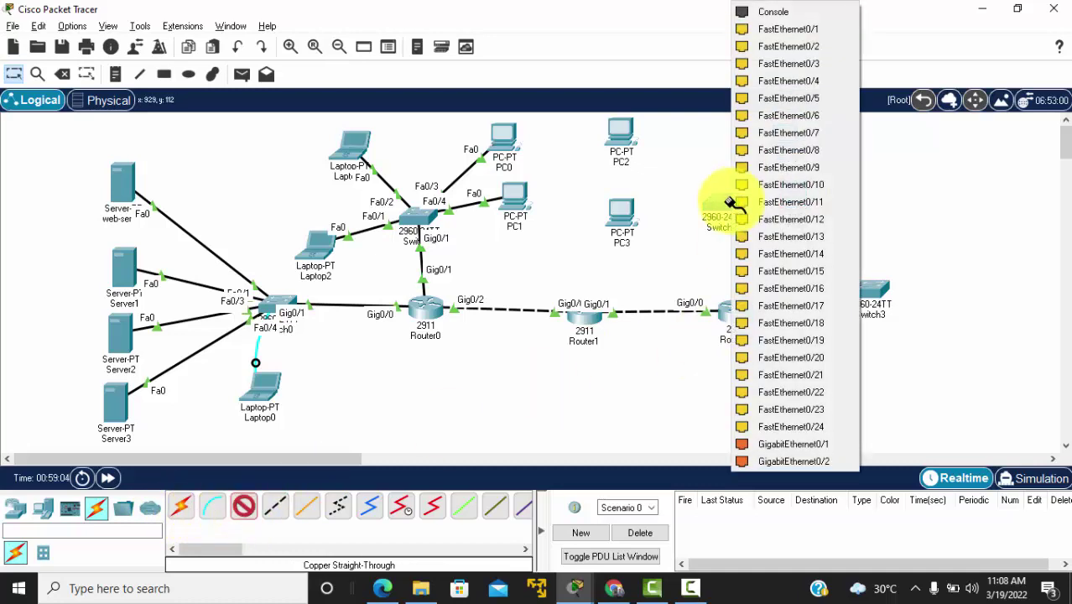
{"action": "left_click", "coordinate": [763, 444]}
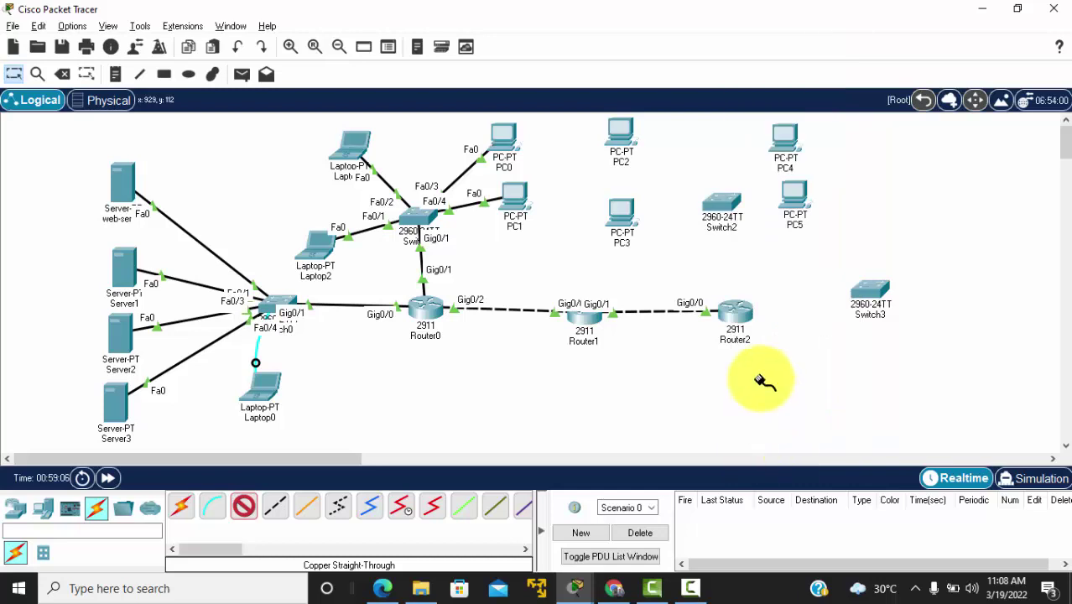
{"action": "left_click", "coordinate": [738, 312]}
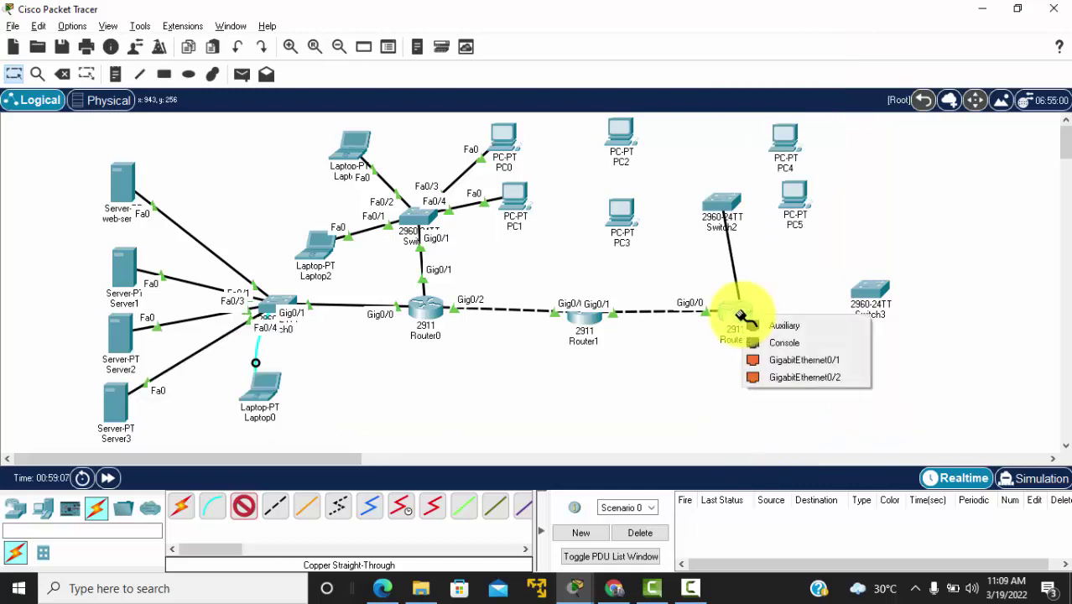
{"action": "left_click", "coordinate": [770, 359]}
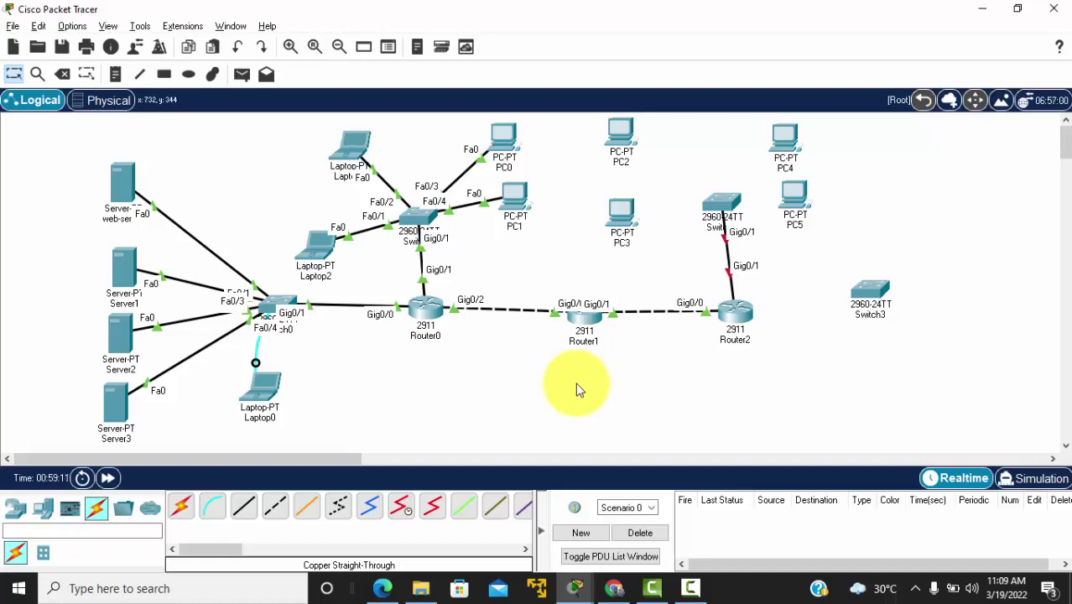
Step: Link PC3, PC2, PC4 and PC5 to Switch2 using automatic cable selection
{"action": "left_click", "coordinate": [182, 507]}
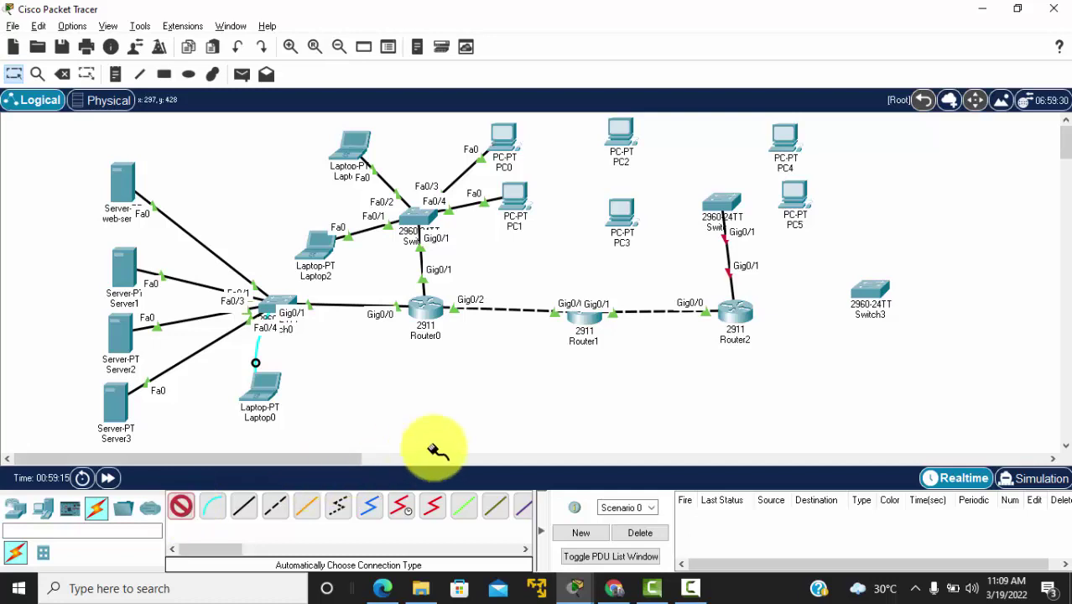
{"action": "left_click", "coordinate": [727, 207]}
{"action": "left_click", "coordinate": [625, 219]}
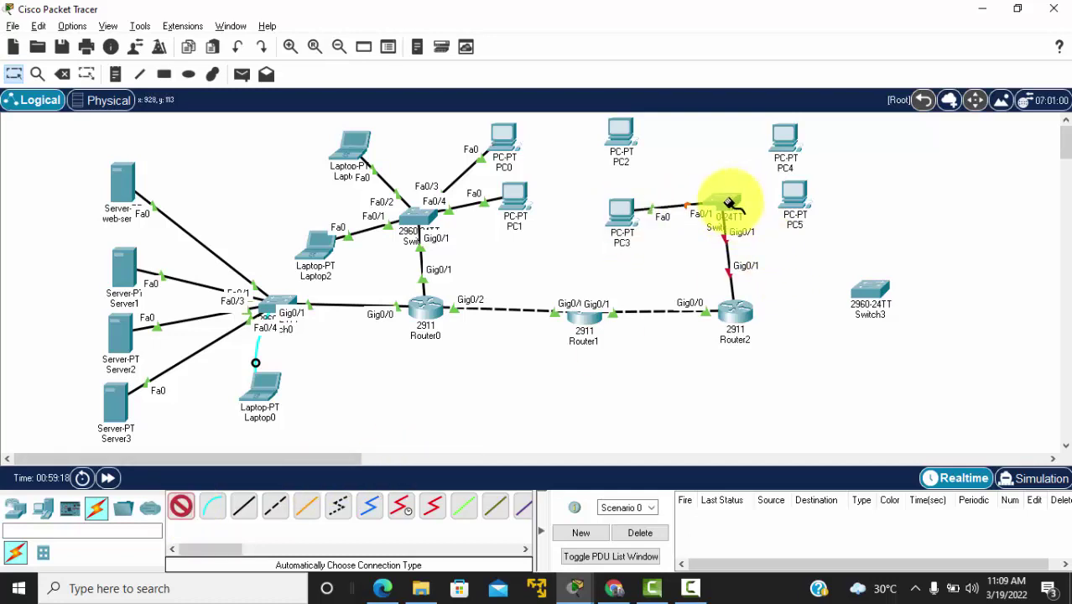
{"action": "left_click", "coordinate": [623, 134]}
{"action": "left_click", "coordinate": [720, 202]}
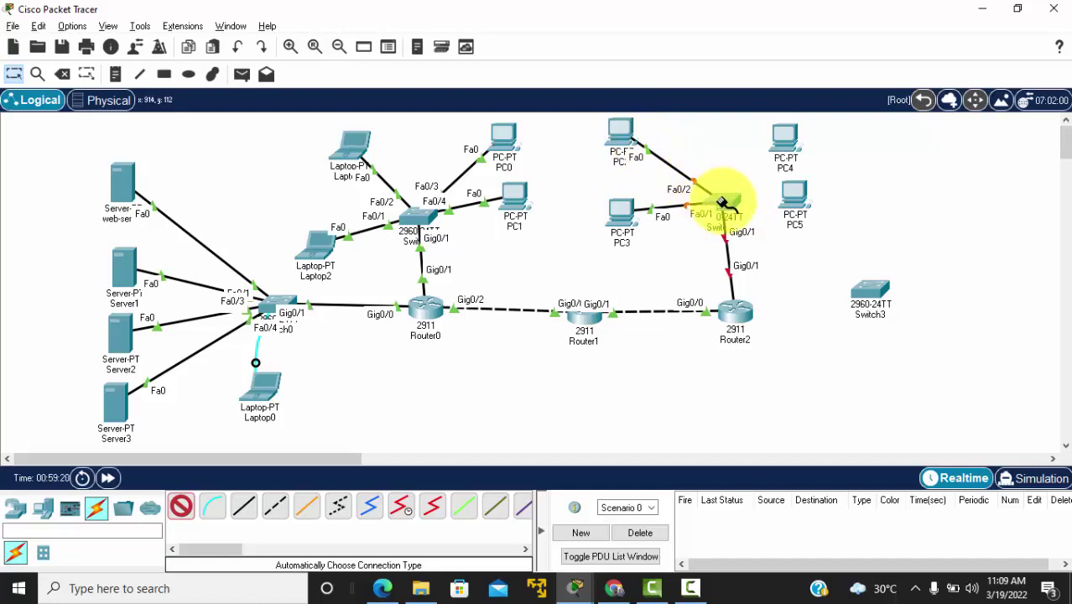
{"action": "left_click", "coordinate": [730, 199]}
{"action": "left_click", "coordinate": [780, 134]}
{"action": "left_click", "coordinate": [729, 203]}
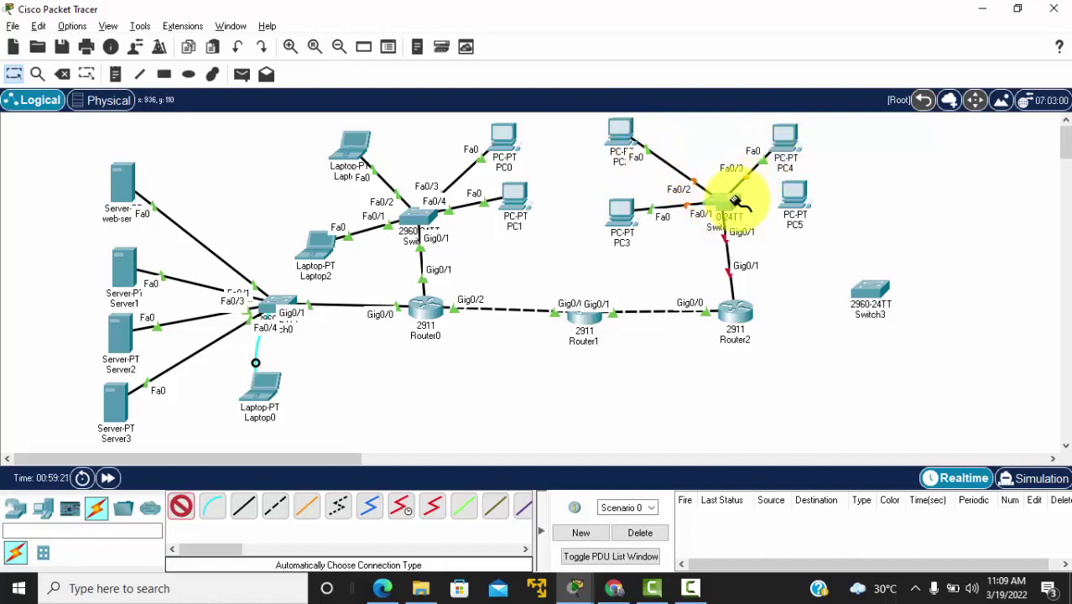
{"action": "left_click", "coordinate": [799, 206]}
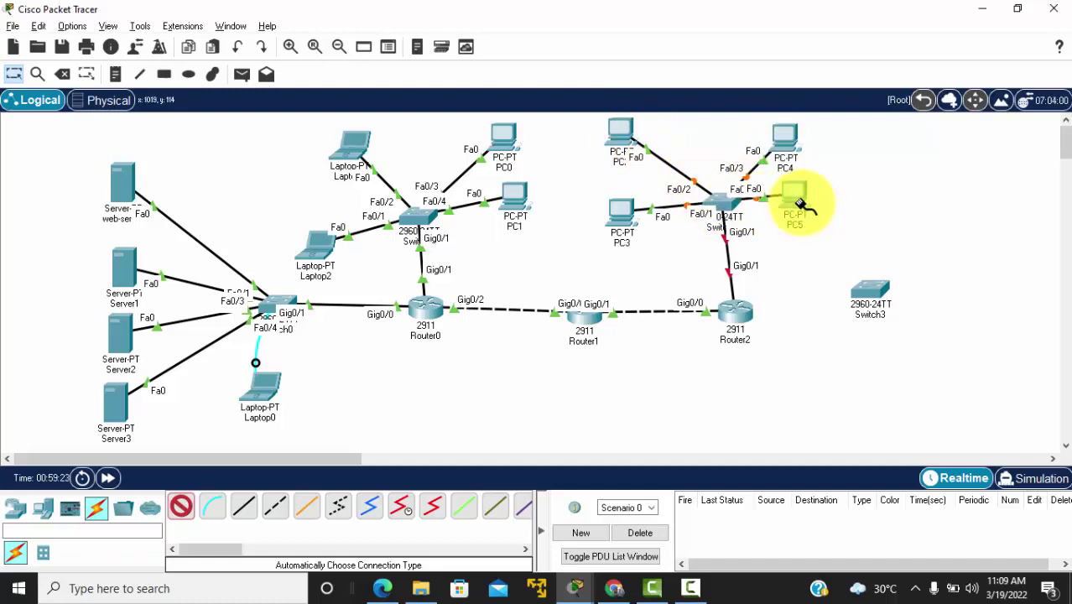
{"action": "mouse_move", "coordinate": [742, 319]}
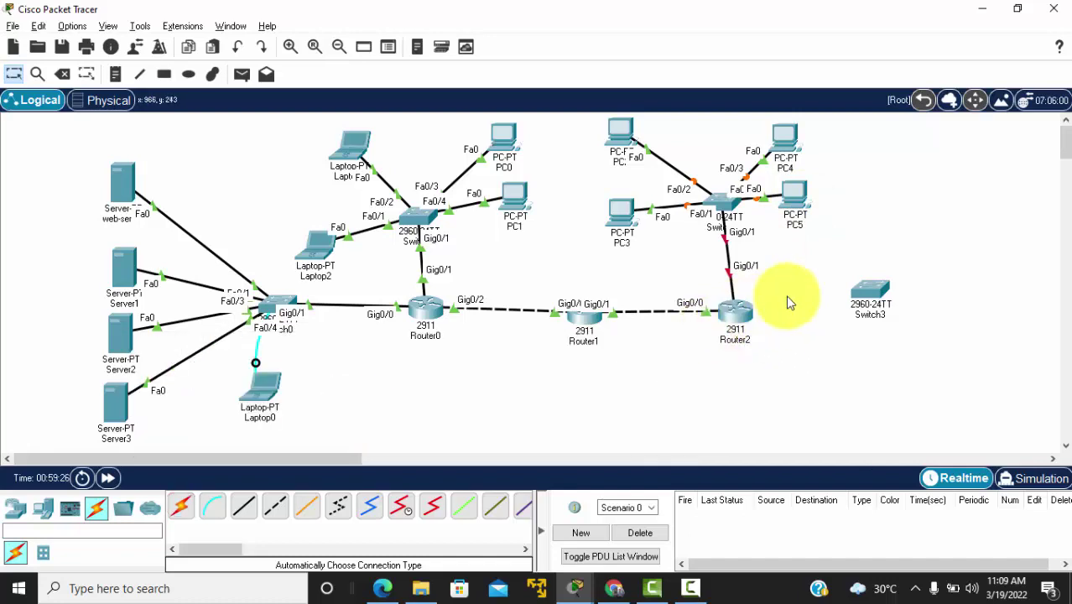
Step: Open and close Router2's window, then compare the topology with the reference PDF diagram
{"action": "left_click", "coordinate": [747, 313]}
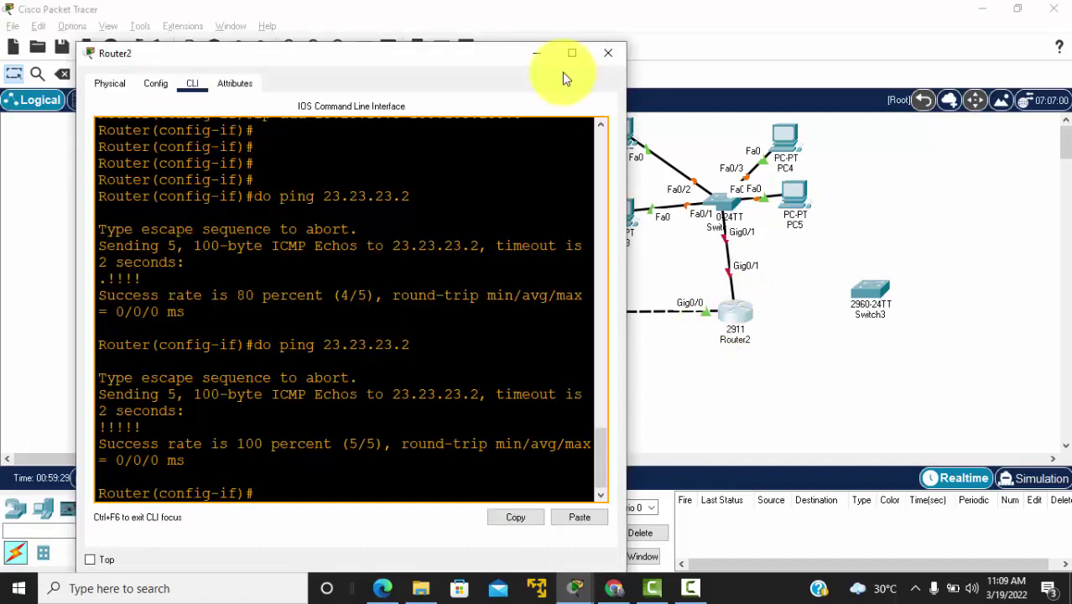
{"action": "left_click", "coordinate": [598, 56]}
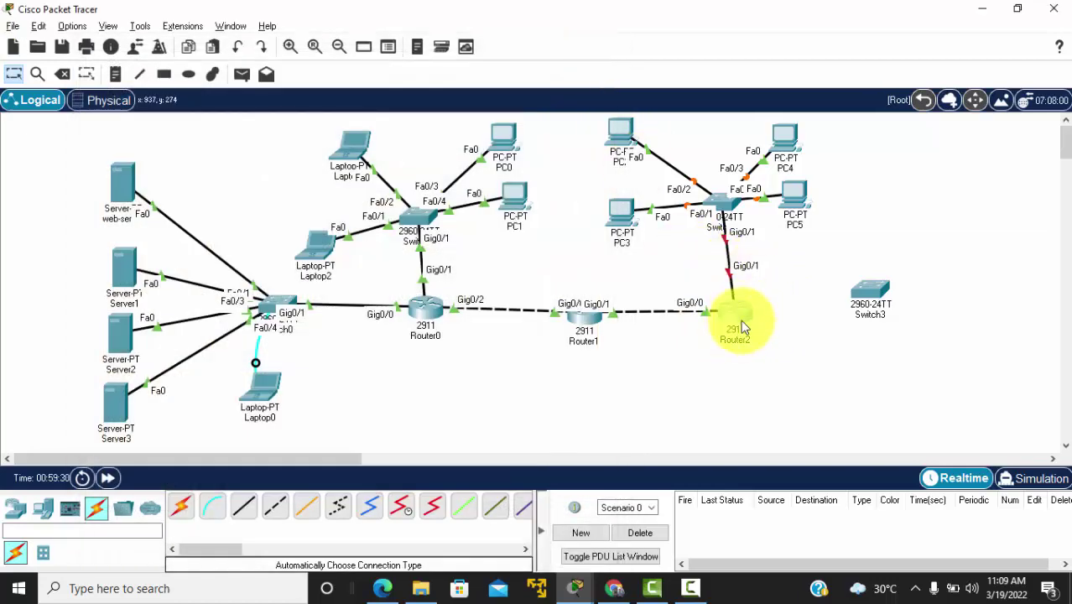
{"action": "key", "text": "alt+Tab"}
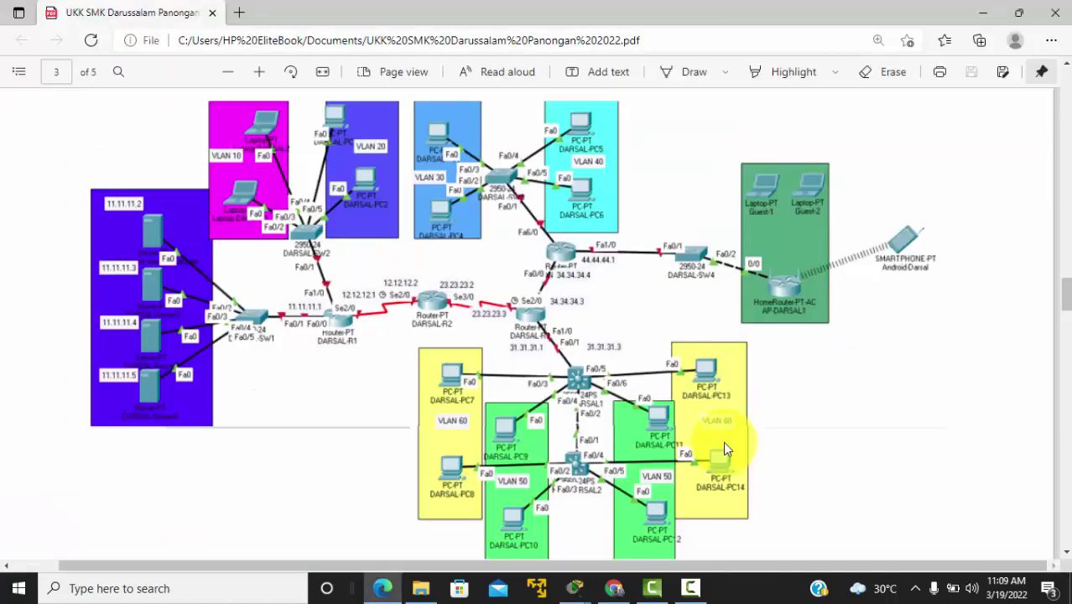
{"action": "key", "text": "alt+Tab"}
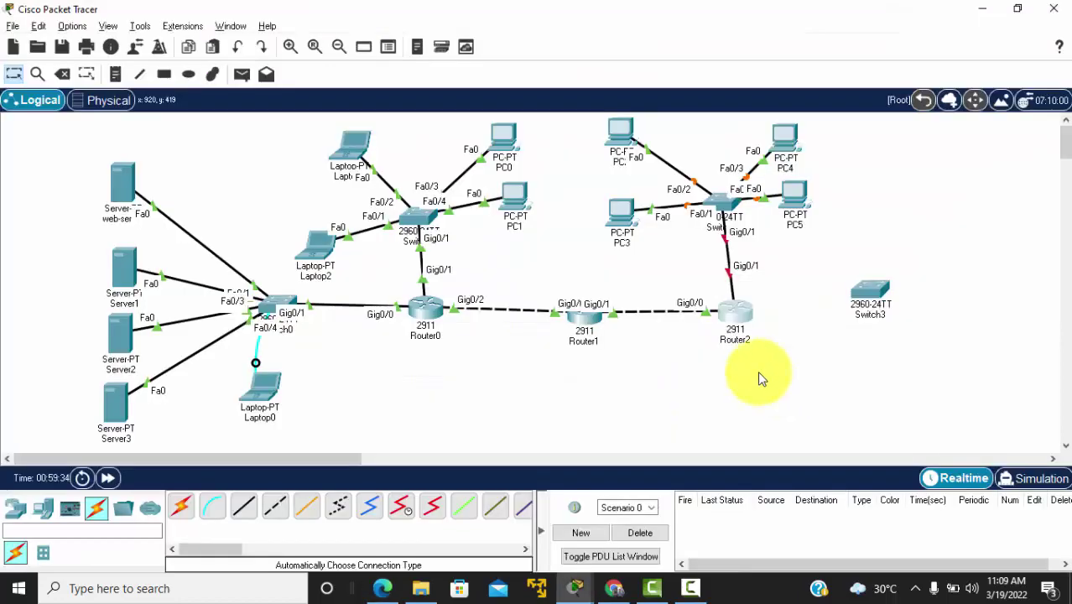
{"action": "key", "text": "alt+Tab"}
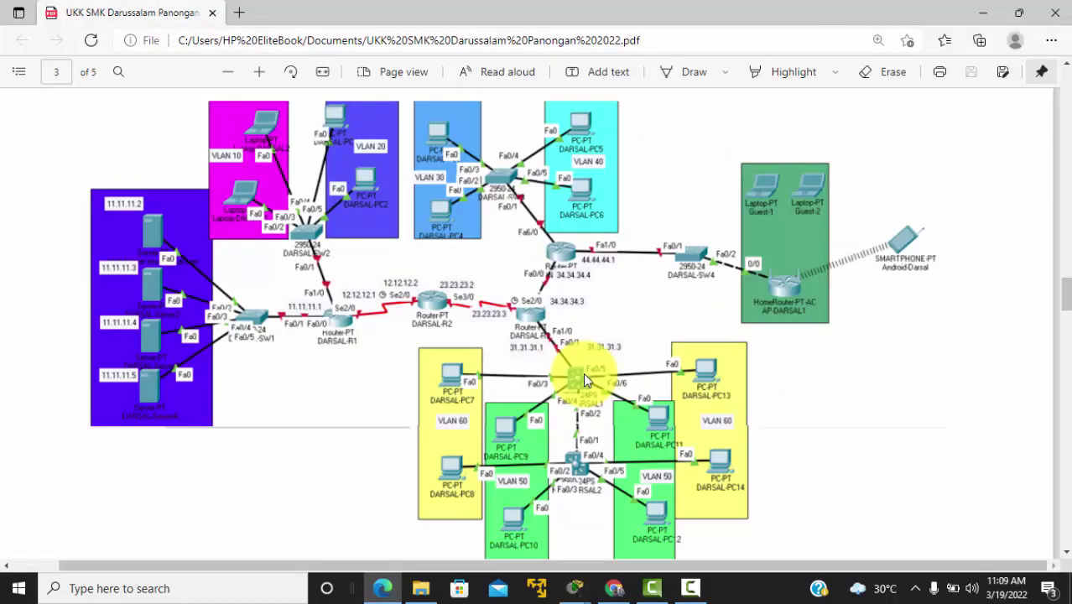
{"action": "key", "text": "alt+Tab"}
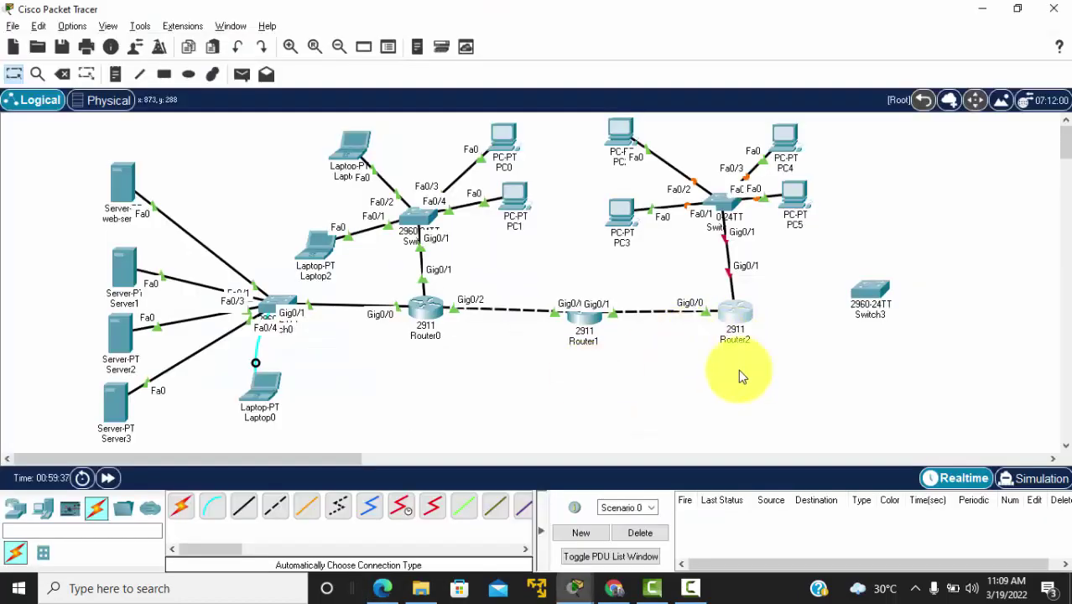
Step: Recheck the diagram, shift Router2 slightly left and select the Delete tool
{"action": "key", "text": "alt+Tab"}
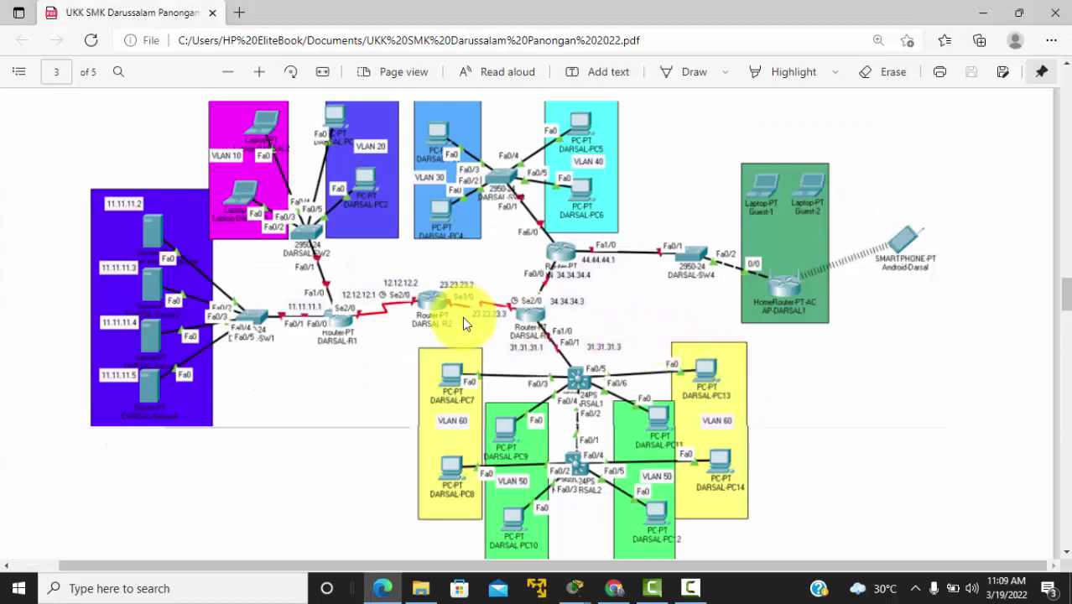
{"action": "key", "text": "alt+Tab"}
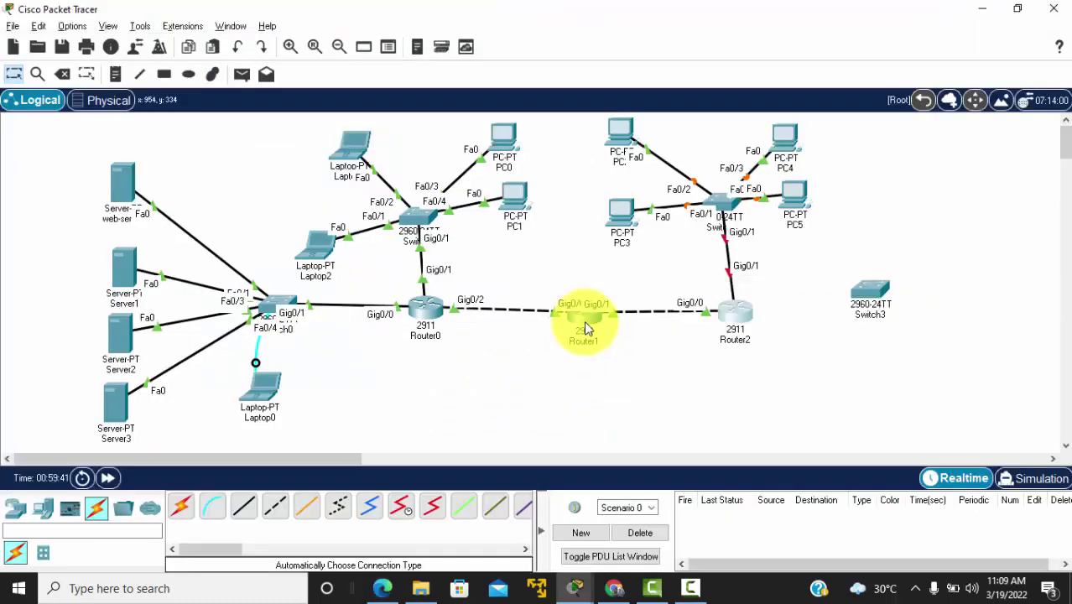
{"action": "left_click_drag", "start_coordinate": [726, 314], "coordinate": [718, 314]}
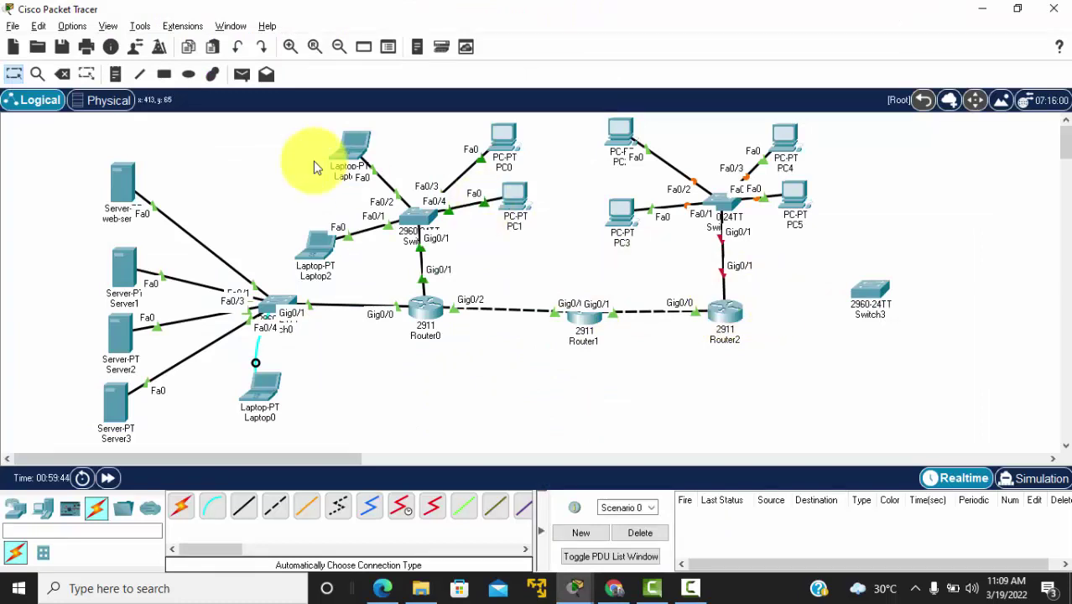
{"action": "left_click", "coordinate": [63, 75]}
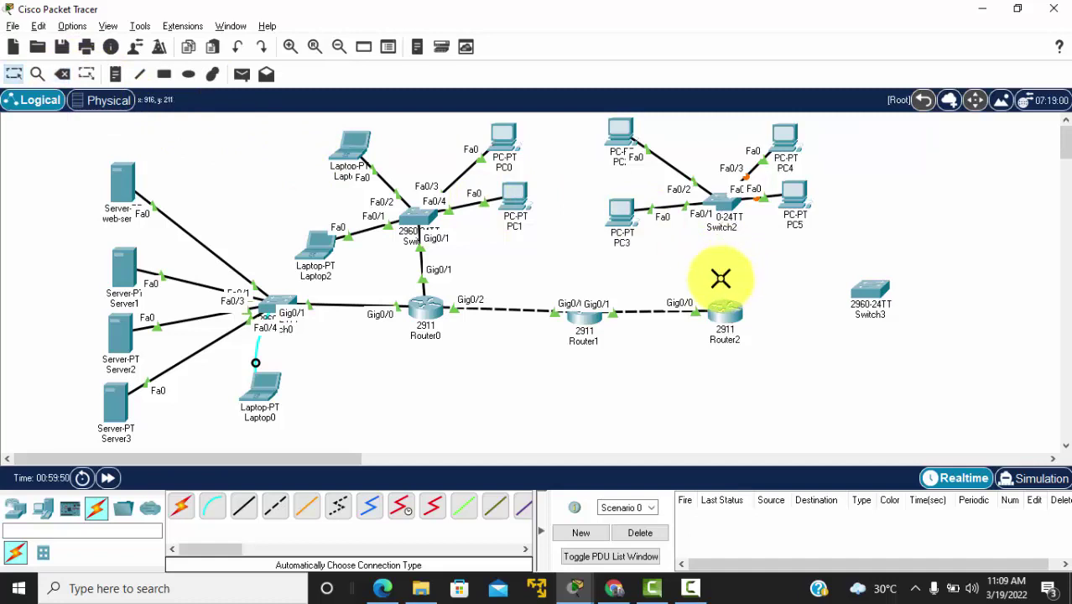
Step: Place a 2911 Router3 and cable Switch2's Gig0/1 to its GigabitEthernet0/0
{"action": "left_click", "coordinate": [12, 511]}
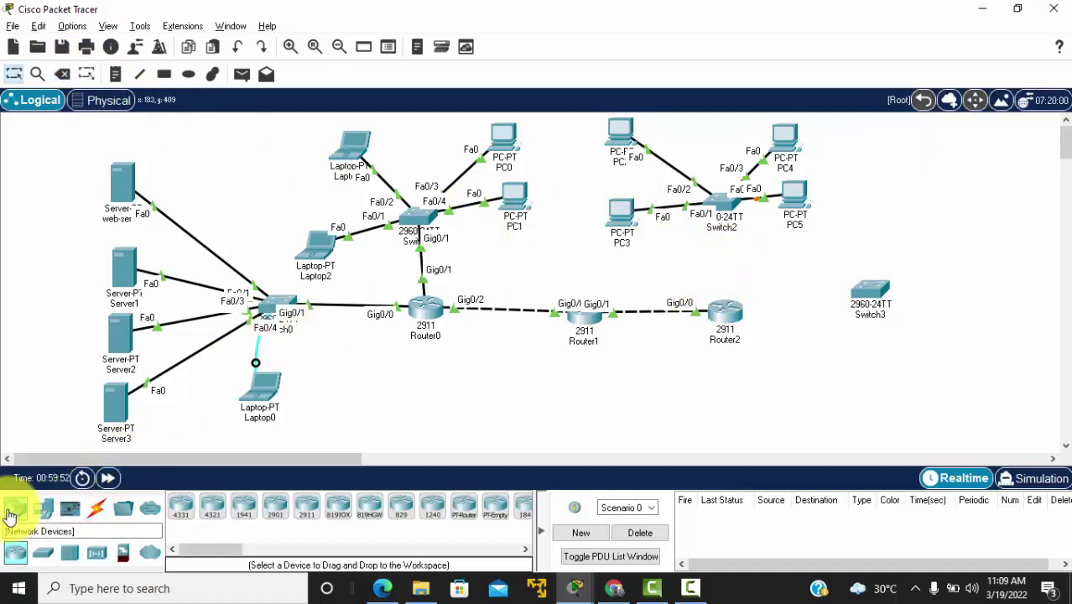
{"action": "left_click", "coordinate": [304, 508]}
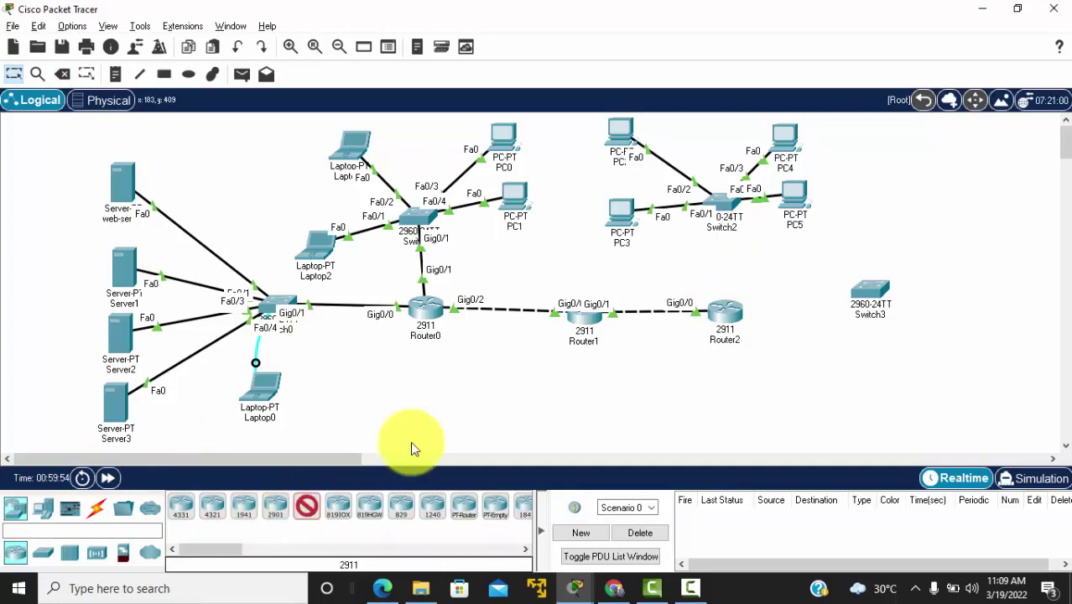
{"action": "left_click", "coordinate": [817, 250]}
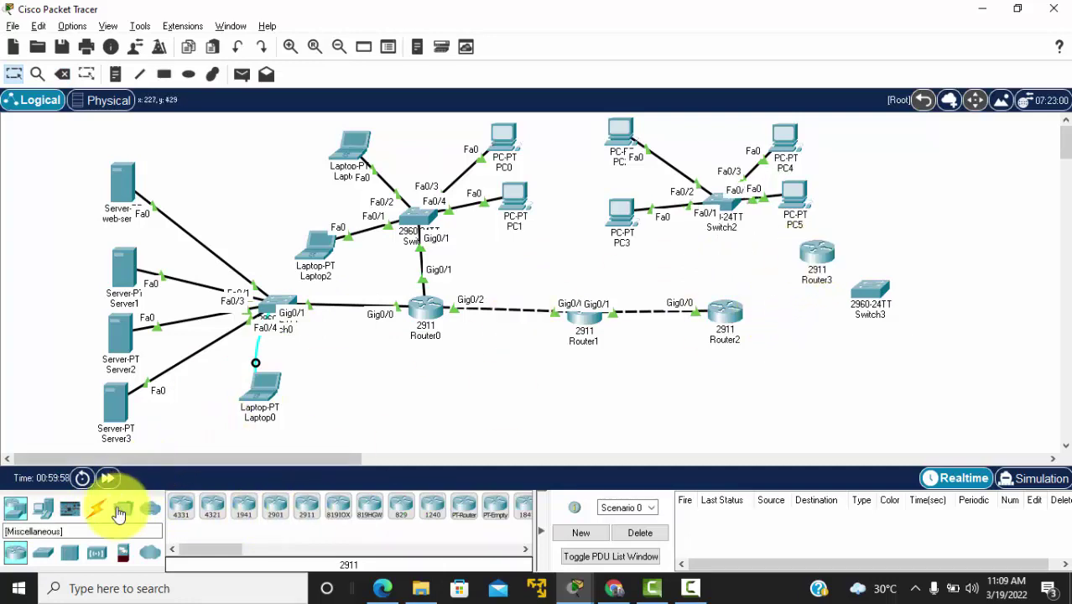
{"action": "left_click", "coordinate": [96, 511]}
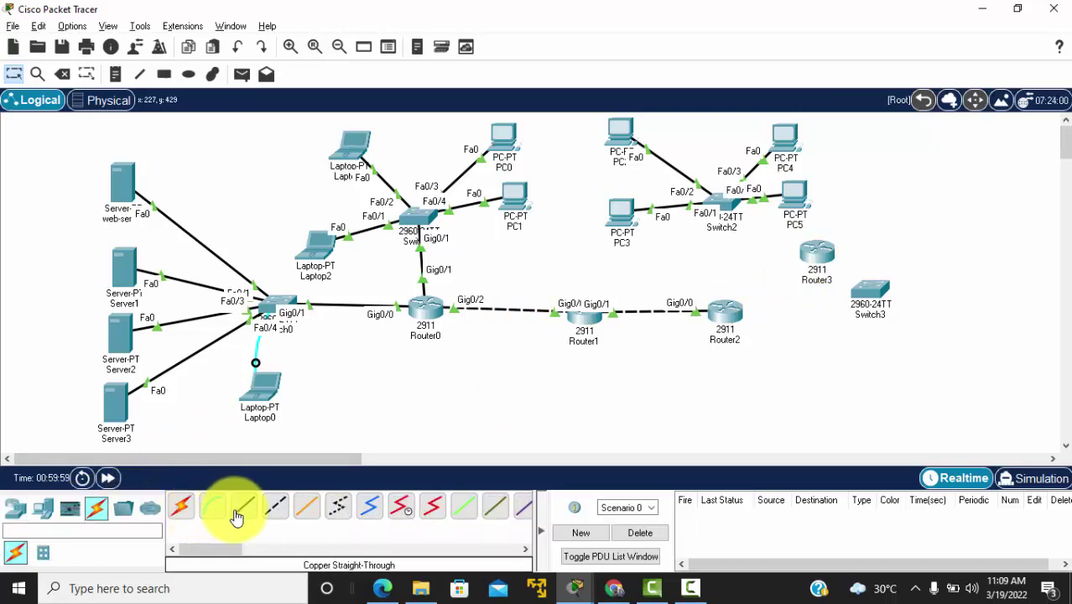
{"action": "left_click", "coordinate": [242, 514]}
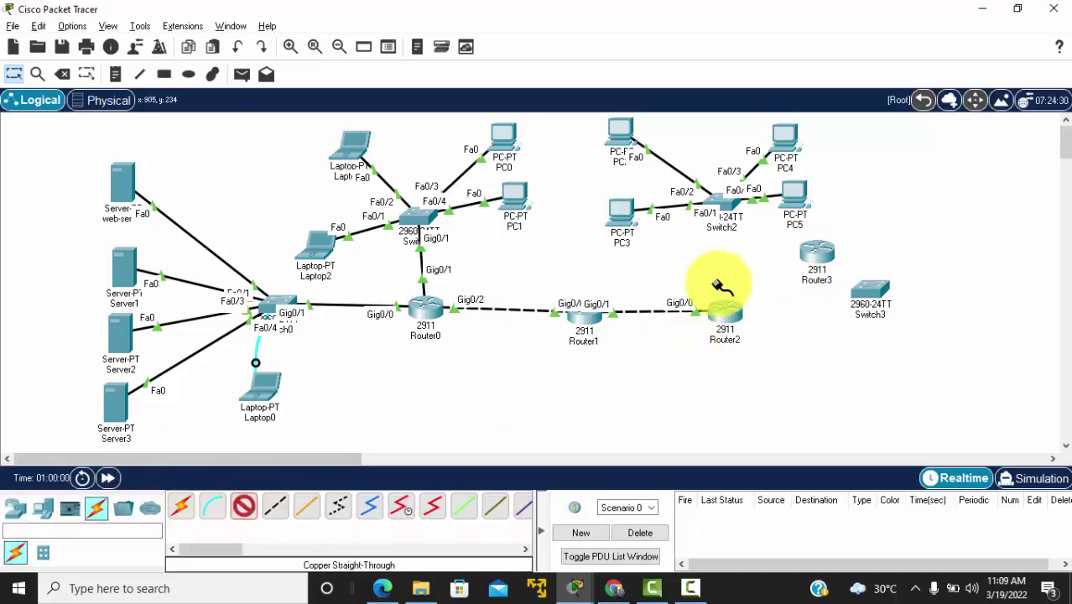
{"action": "left_click", "coordinate": [733, 210]}
{"action": "left_click", "coordinate": [789, 371]}
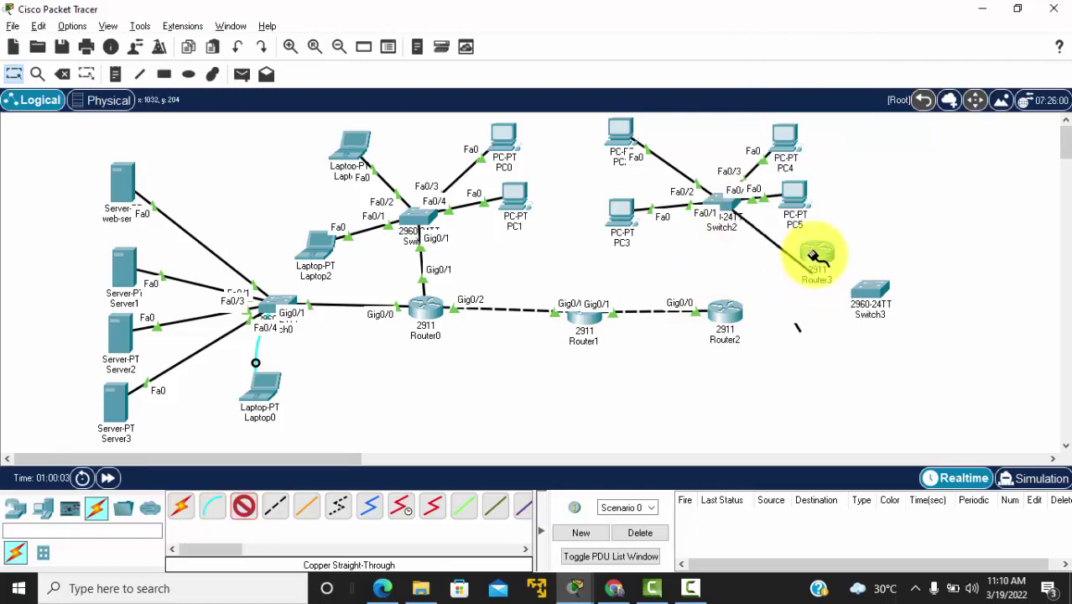
{"action": "left_click", "coordinate": [816, 256]}
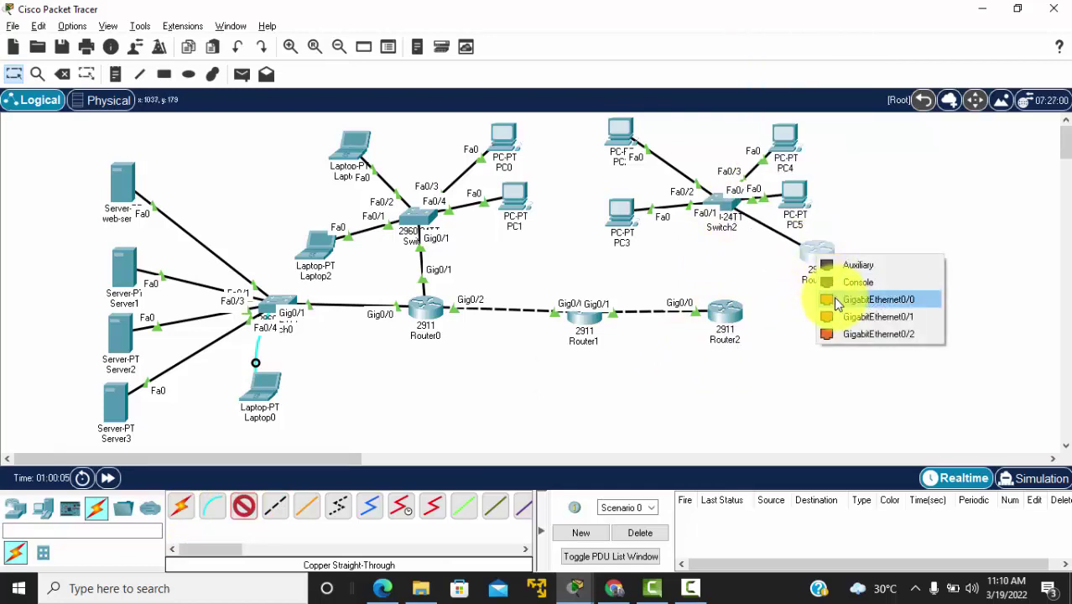
{"action": "left_click", "coordinate": [828, 294]}
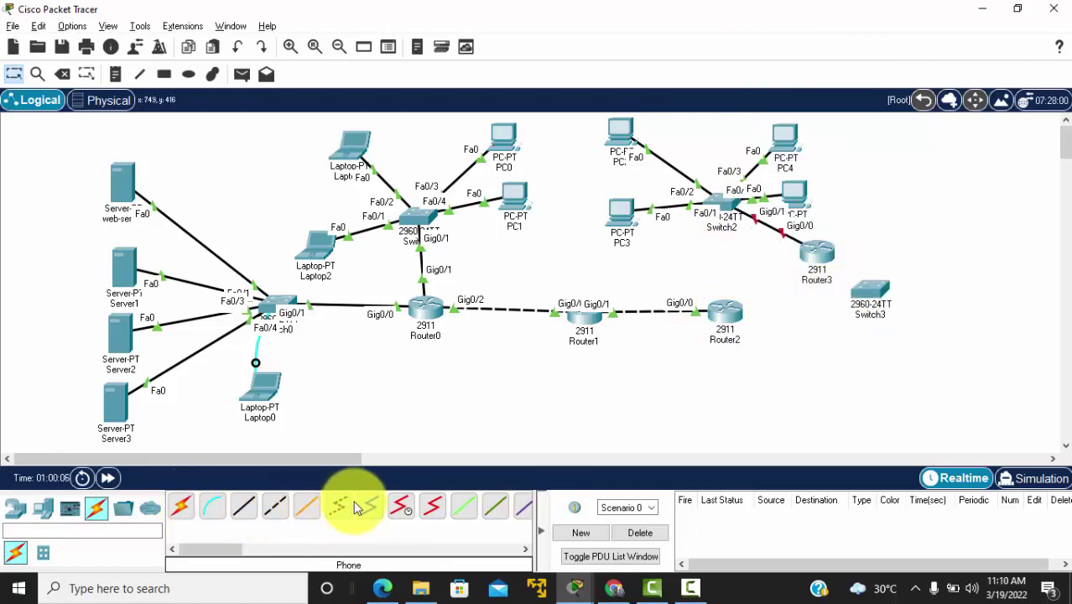
Step: Link Router3 to Router2's Gig0/1 and Switch3's Fa0/1, then reopen Router2's window
{"action": "left_click", "coordinate": [182, 508]}
{"action": "left_click", "coordinate": [746, 313]}
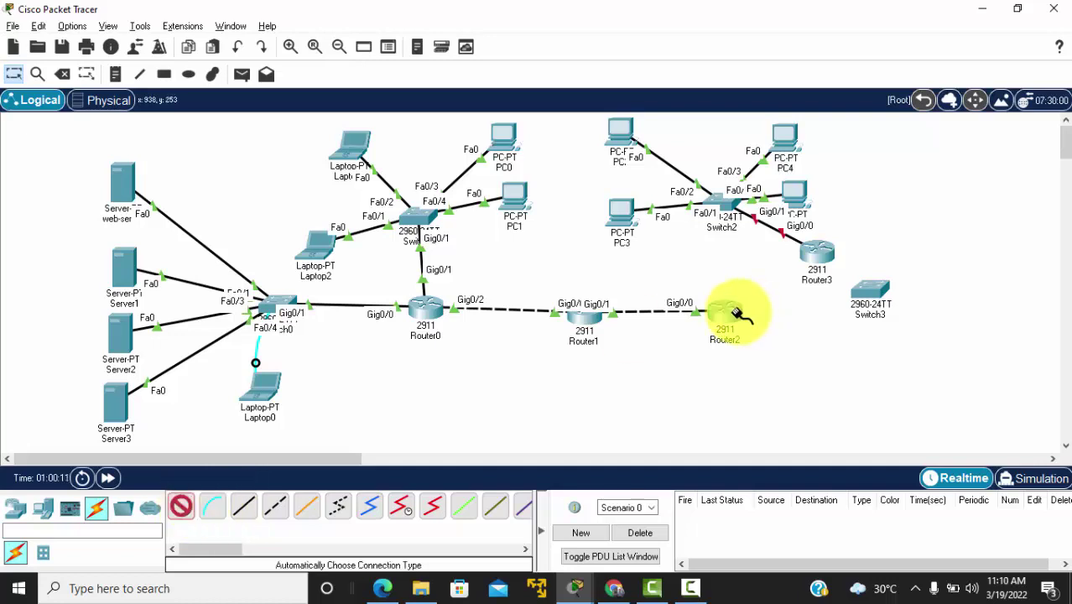
{"action": "left_click", "coordinate": [822, 256]}
{"action": "left_click", "coordinate": [872, 307]}
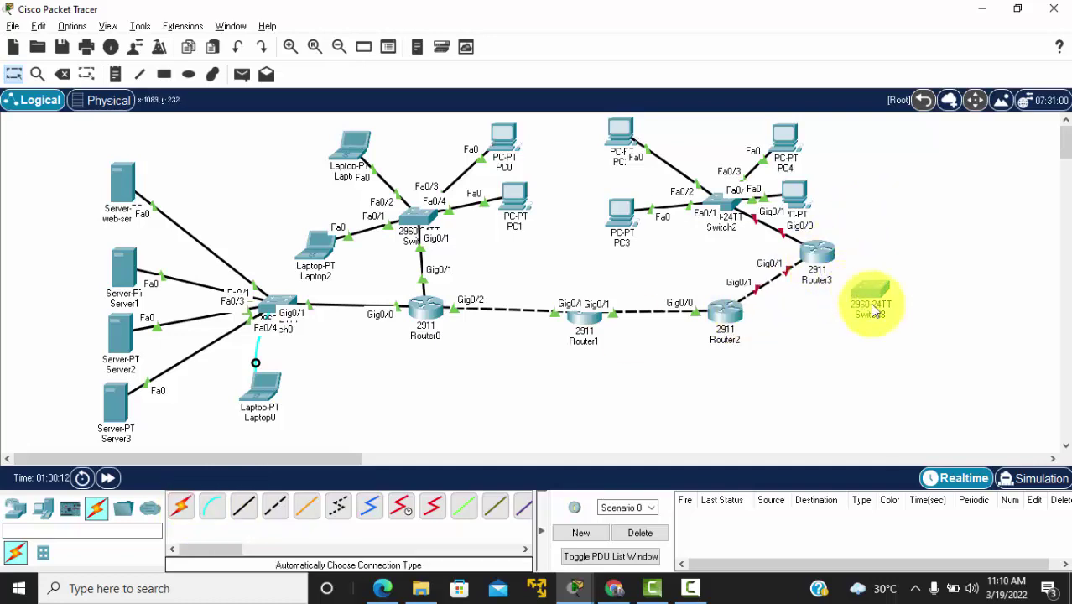
{"action": "left_click_drag", "start_coordinate": [875, 310], "coordinate": [945, 249]}
{"action": "left_click", "coordinate": [183, 507]}
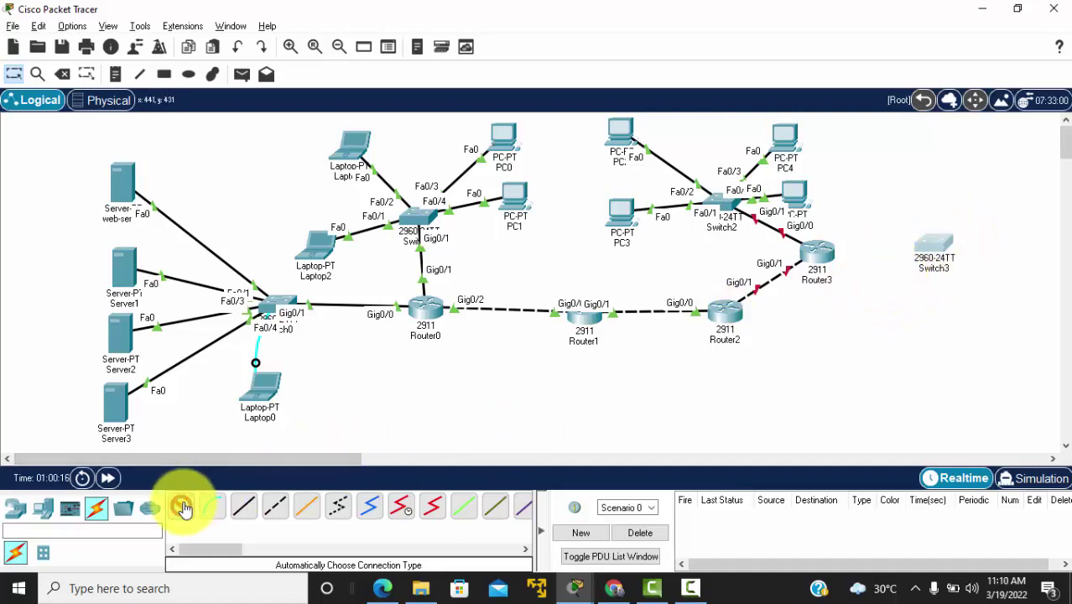
{"action": "left_click", "coordinate": [818, 256]}
{"action": "left_click", "coordinate": [826, 252]}
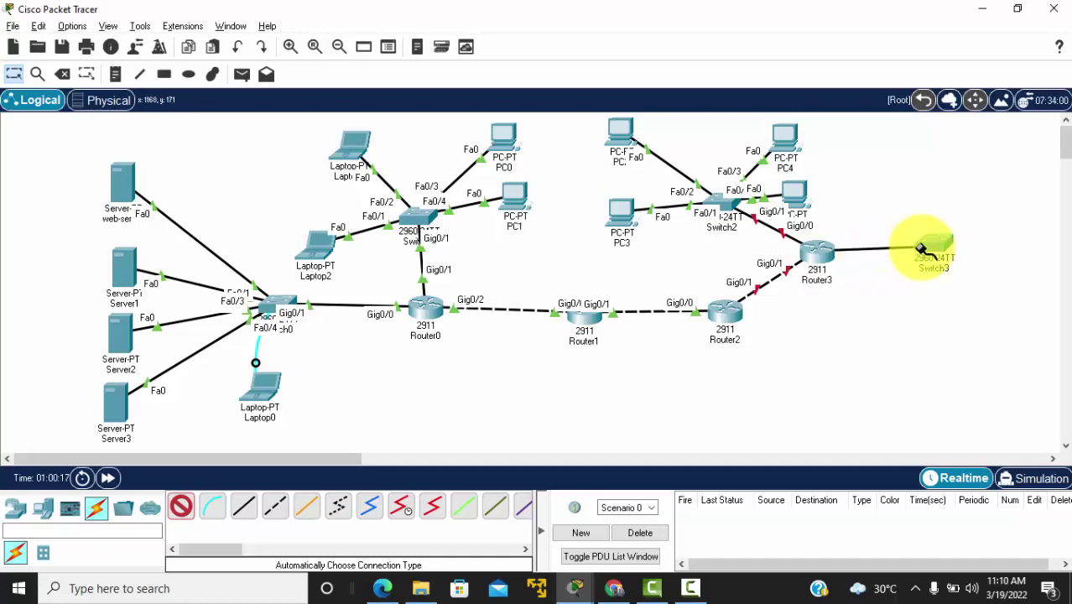
{"action": "left_click", "coordinate": [929, 251]}
{"action": "mouse_move", "coordinate": [933, 248]}
{"action": "left_mouse_down"}
{"action": "mouse_move", "coordinate": [928, 240]}
{"action": "mouse_move", "coordinate": [949, 249]}
{"action": "mouse_move", "coordinate": [937, 252]}
{"action": "left_mouse_up"}
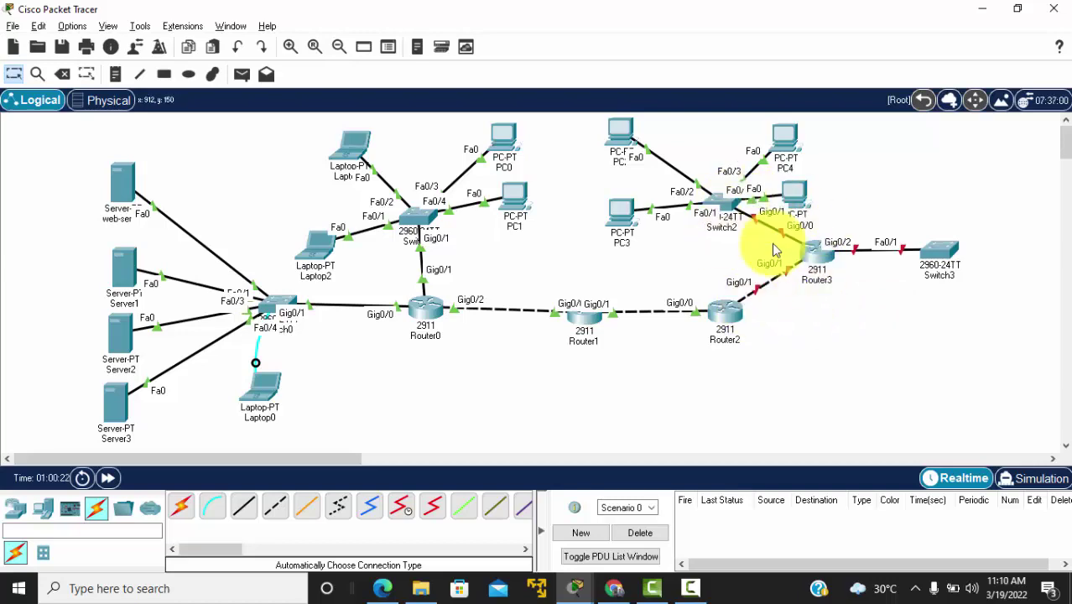
{"action": "left_click", "coordinate": [736, 310]}
{"action": "left_click_drag", "start_coordinate": [588, 21], "coordinate": [395, 30]}
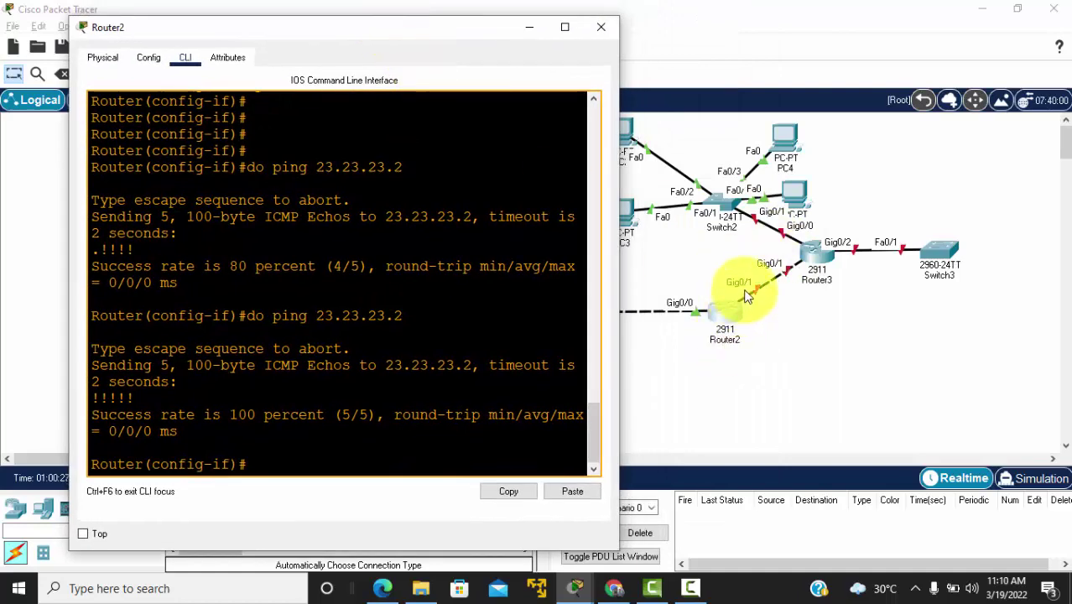
Step: On Router2, enter interface g0/1 and enable it with no shut
{"action": "left_click", "coordinate": [363, 378]}
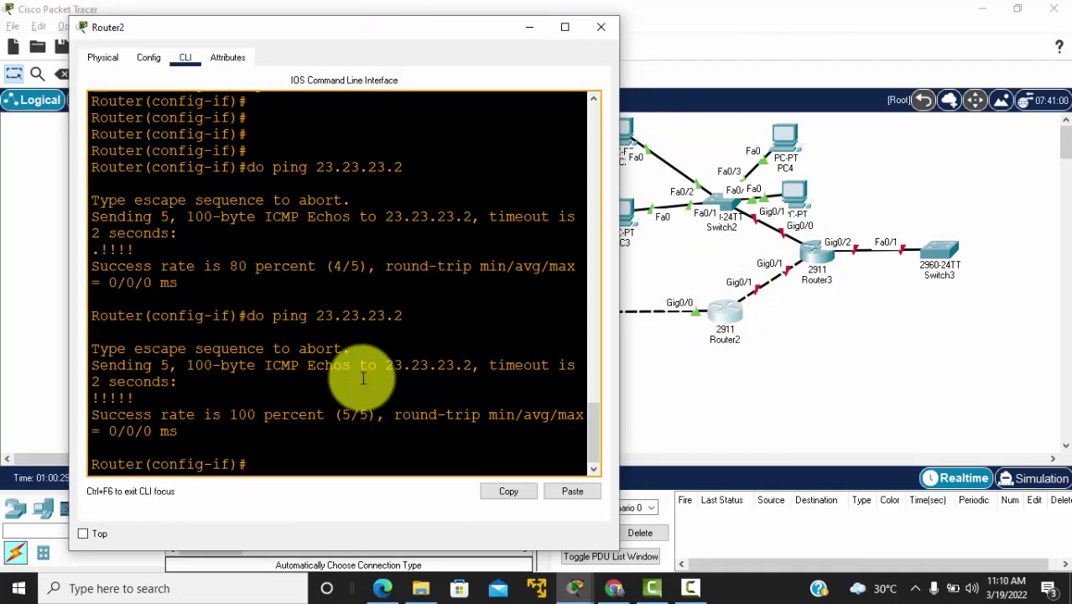
{"action": "key", "text": "Return"}
{"action": "key", "text": "Return"}
{"action": "key", "text": "Return"}
{"action": "type", "text": "int g"}
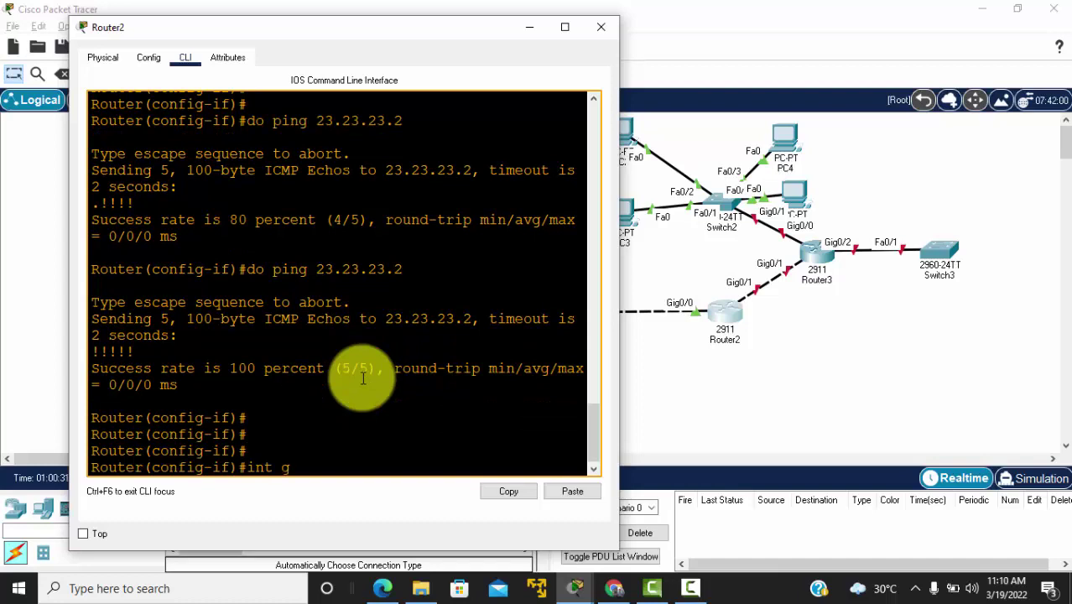
{"action": "type", "text": "0/1"}
{"action": "key", "text": "Return"}
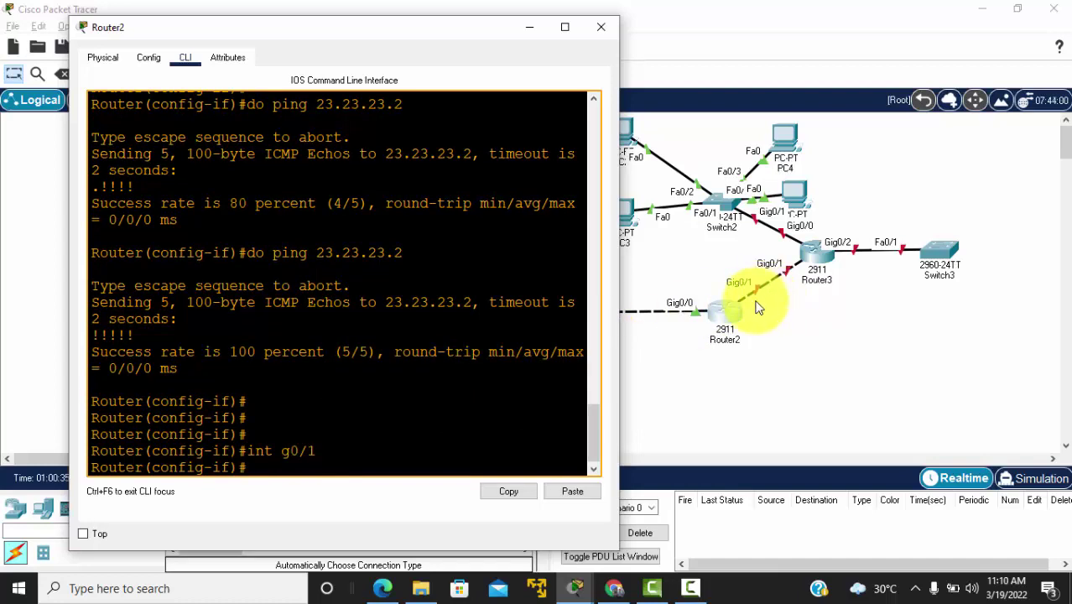
{"action": "type", "text": "no shut"}
{"action": "key", "text": "Return"}
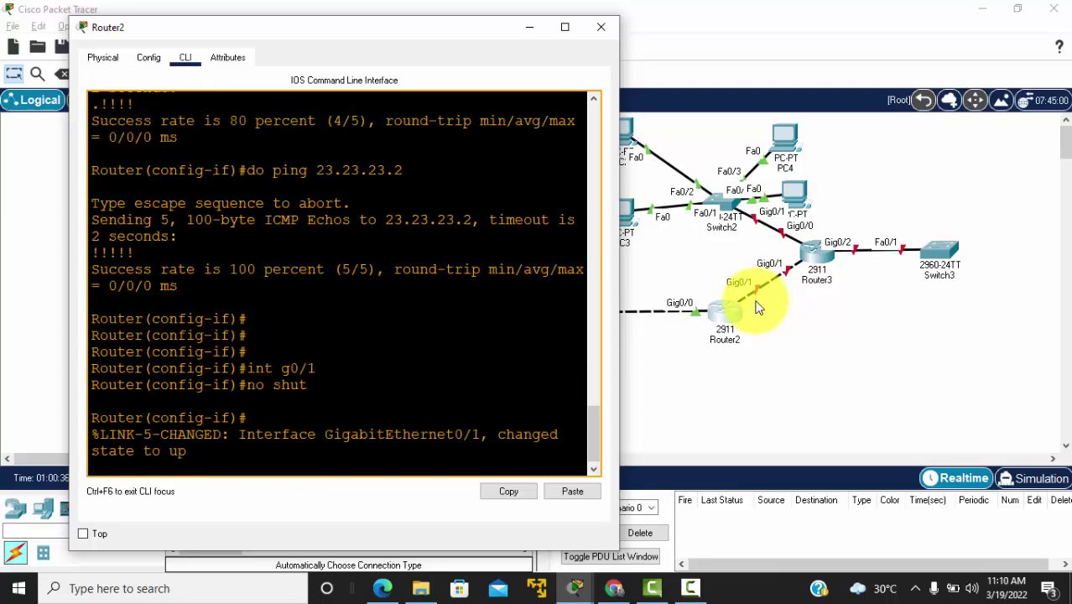
Step: Assign 34.34.34.3 255.255.255.0 to g0/1 after checking the reference diagram
{"action": "key", "text": "Return"}
{"action": "key", "text": "Return"}
{"action": "type", "text": "ip add"}
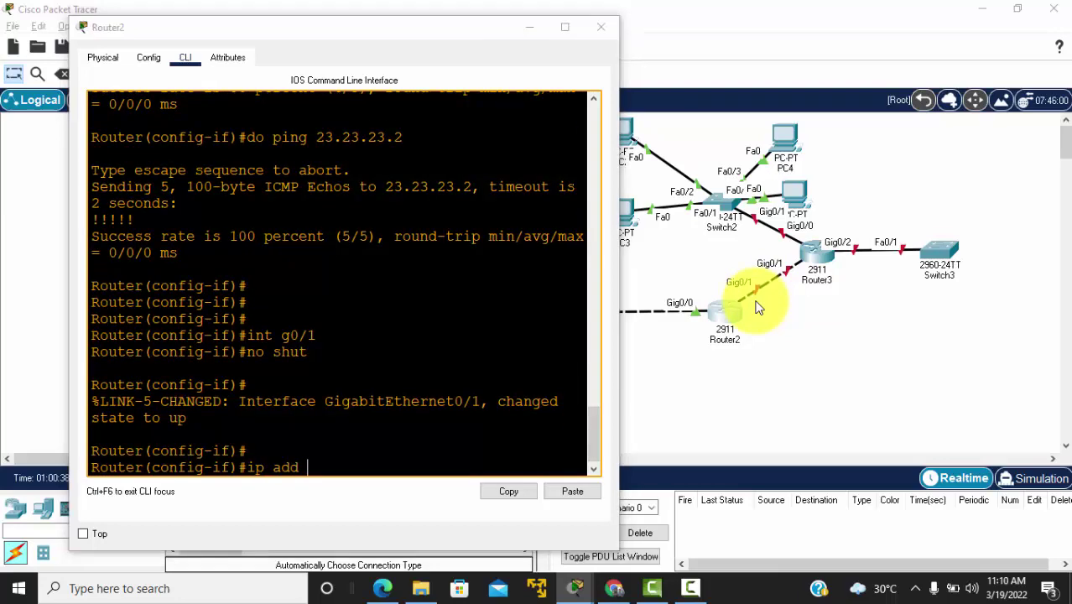
{"action": "key", "text": "alt+Tab"}
{"action": "key", "text": "Tab"}
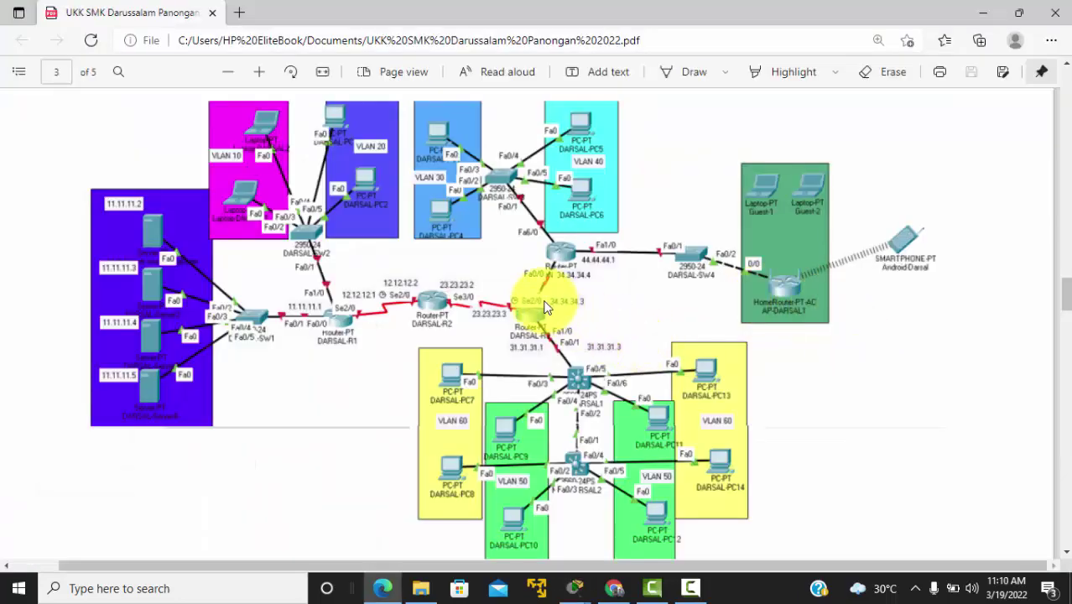
{"action": "key", "text": "alt+Tab"}
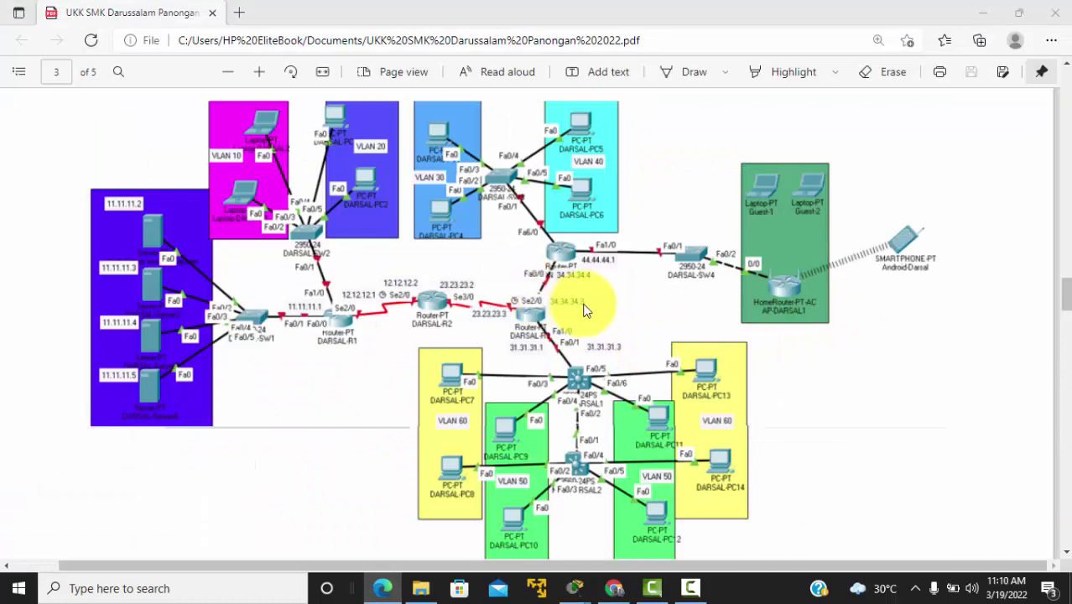
{"action": "type", "text": "34."}
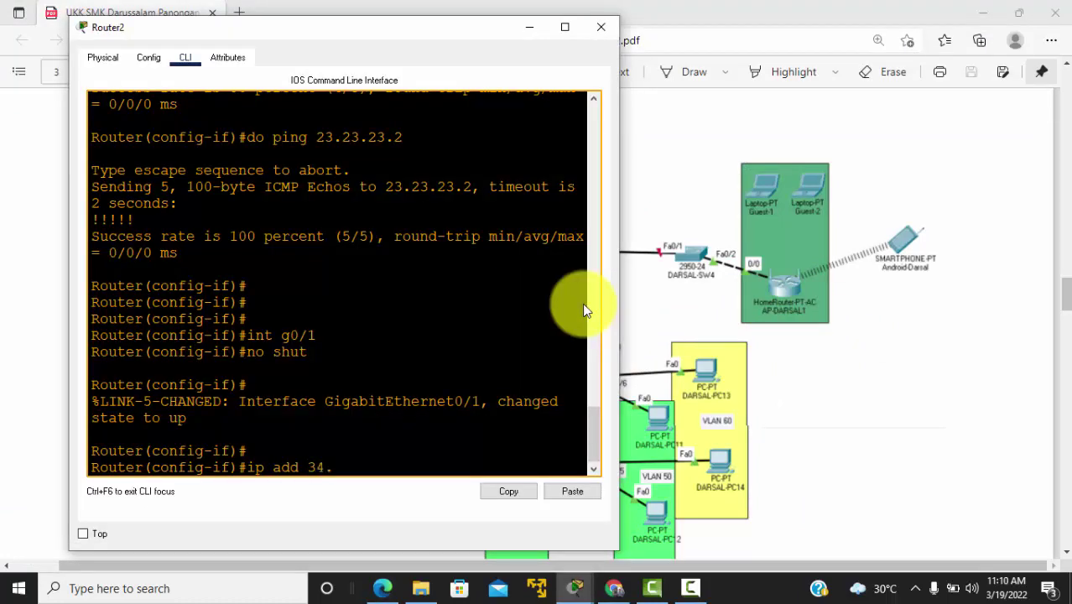
{"action": "type", "text": "34.34.3 255.255.255.0"}
{"action": "key", "text": "Return"}
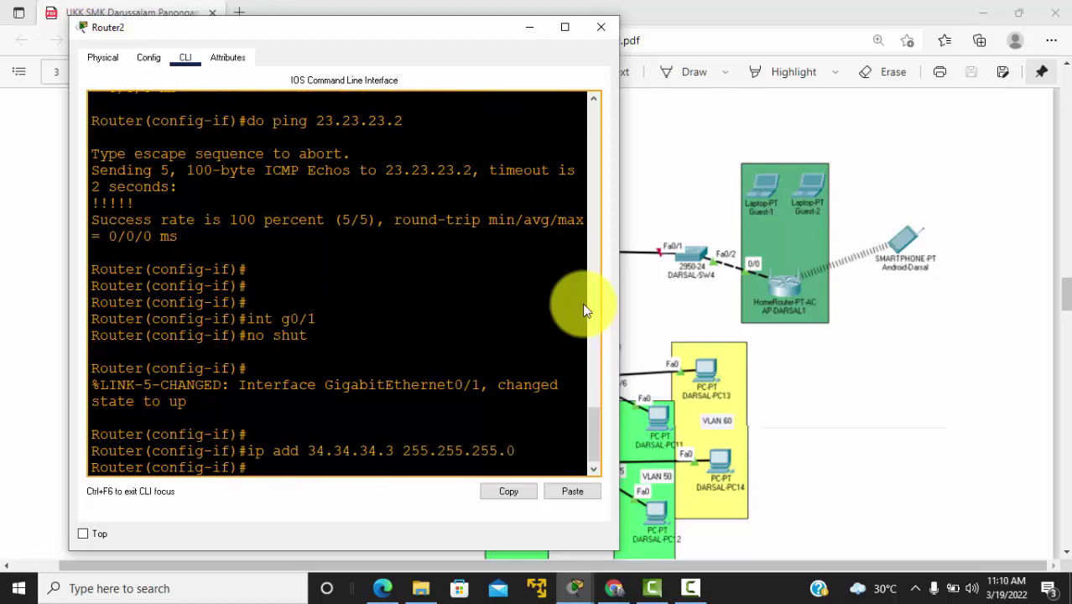
{"action": "key", "text": "alt+Tab"}
{"action": "key", "text": "alt+Tab"}
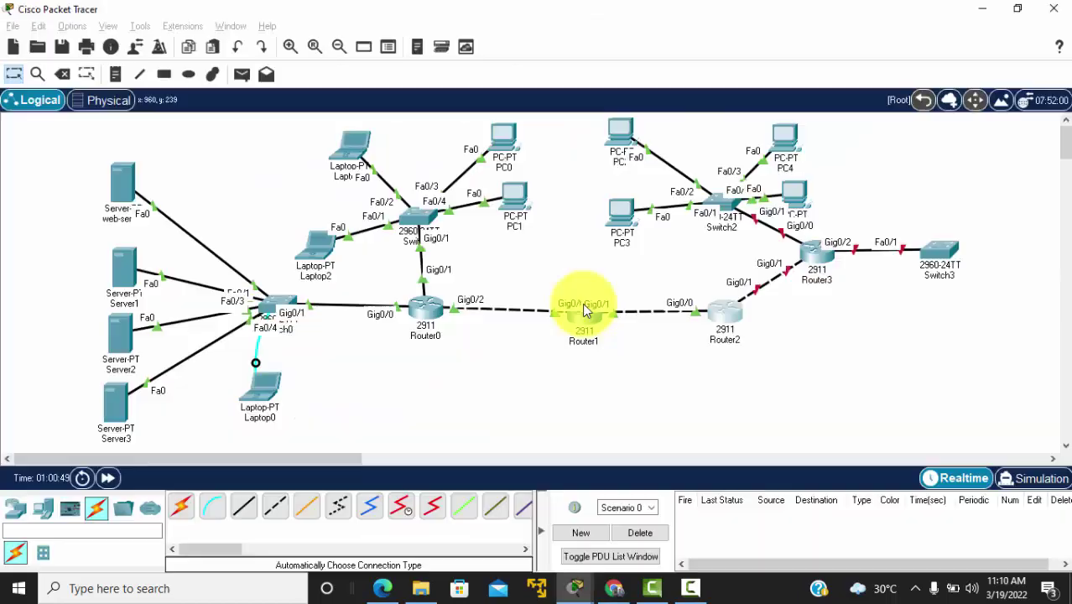
{"action": "key", "text": "alt+Tab"}
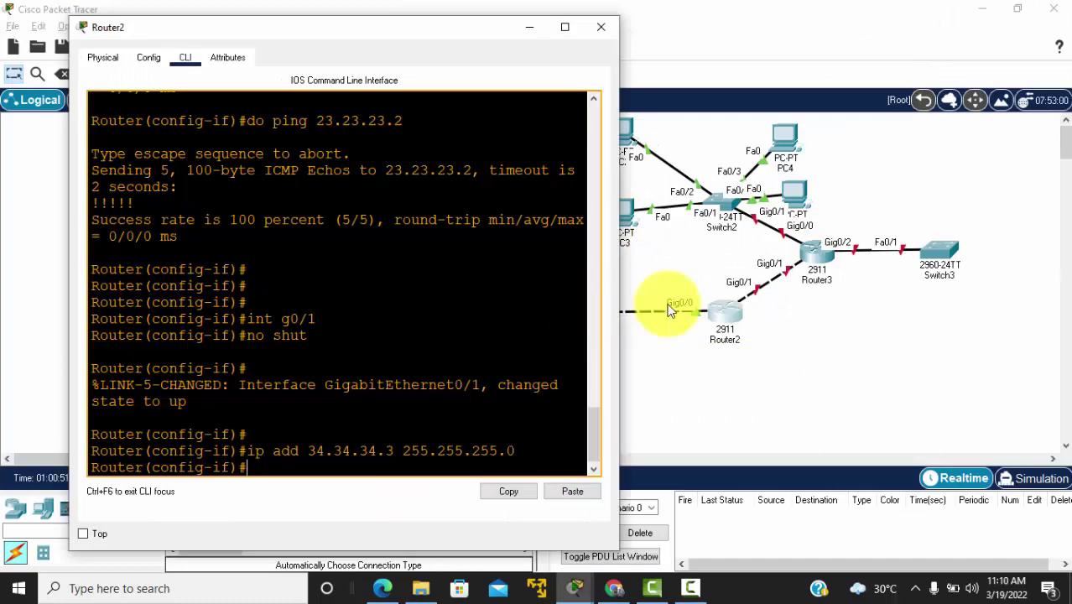
{"action": "left_click", "coordinate": [474, 340]}
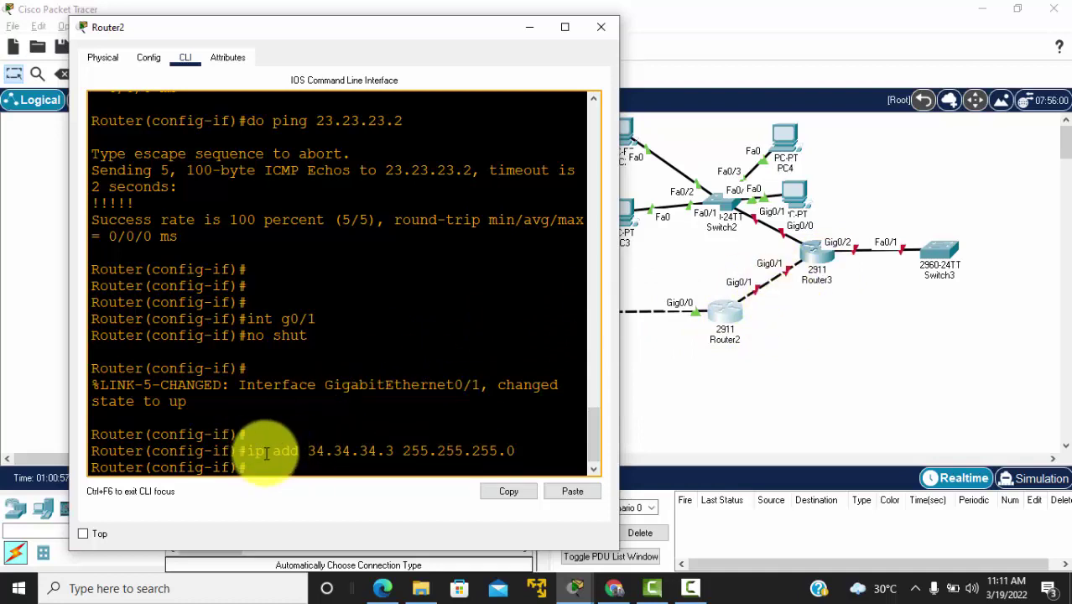
{"action": "key", "text": "Return"}
{"action": "key", "text": "Return"}
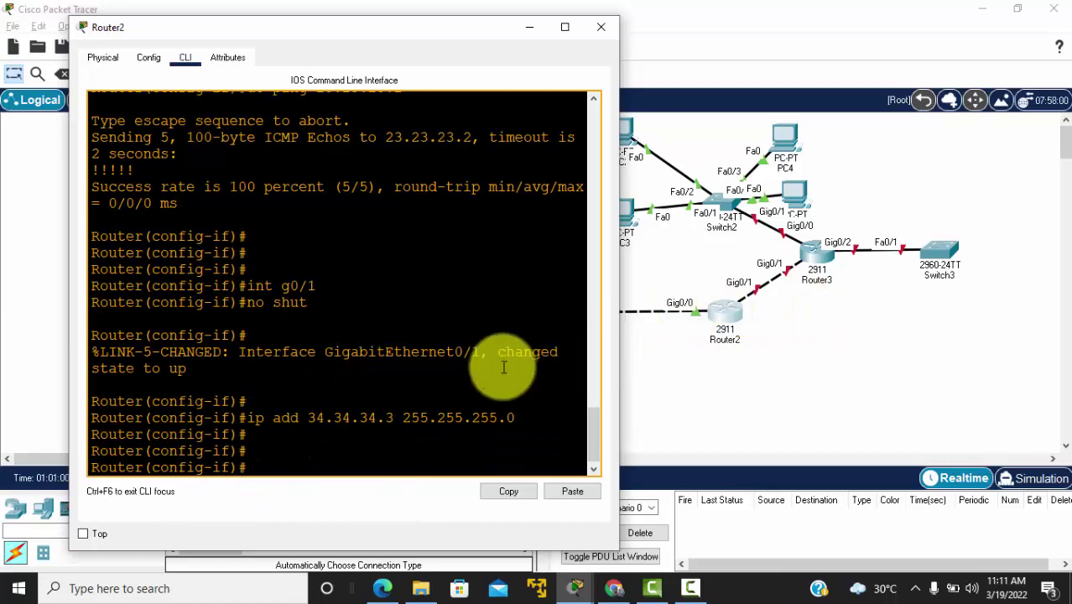
Step: Open Router3's CLI and decline the initial configuration dialog
{"action": "left_click", "coordinate": [820, 262]}
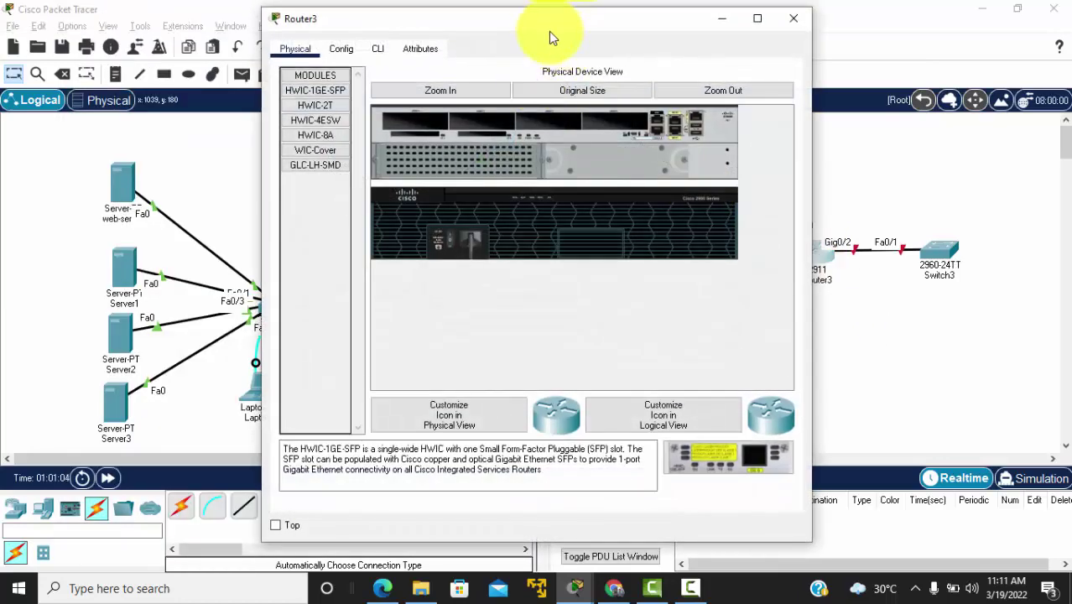
{"action": "left_click_drag", "start_coordinate": [549, 29], "coordinate": [344, 24]}
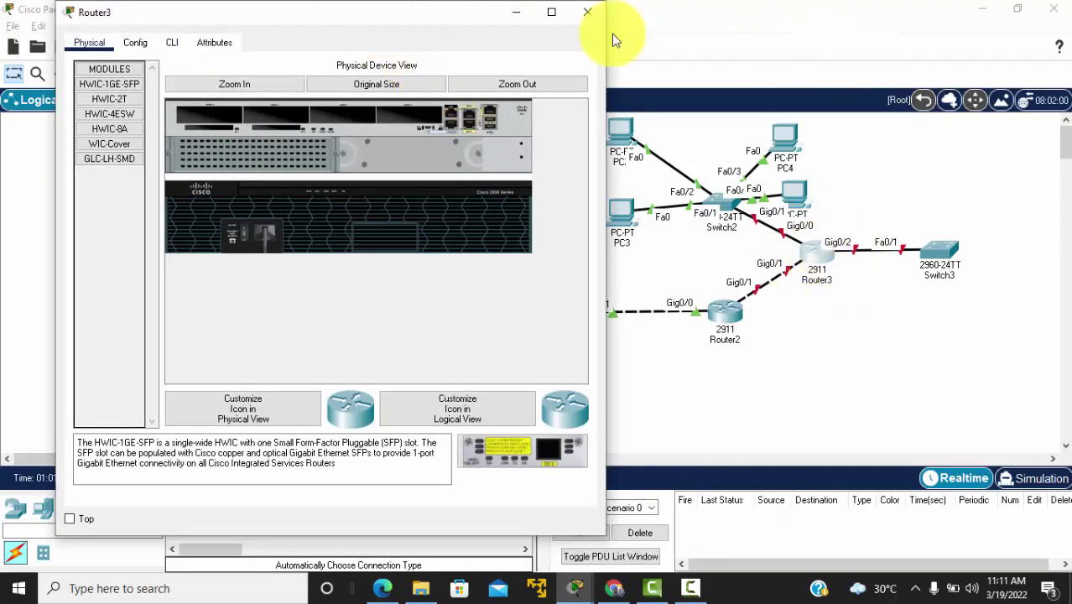
{"action": "left_click_drag", "start_coordinate": [334, 18], "coordinate": [776, 64]}
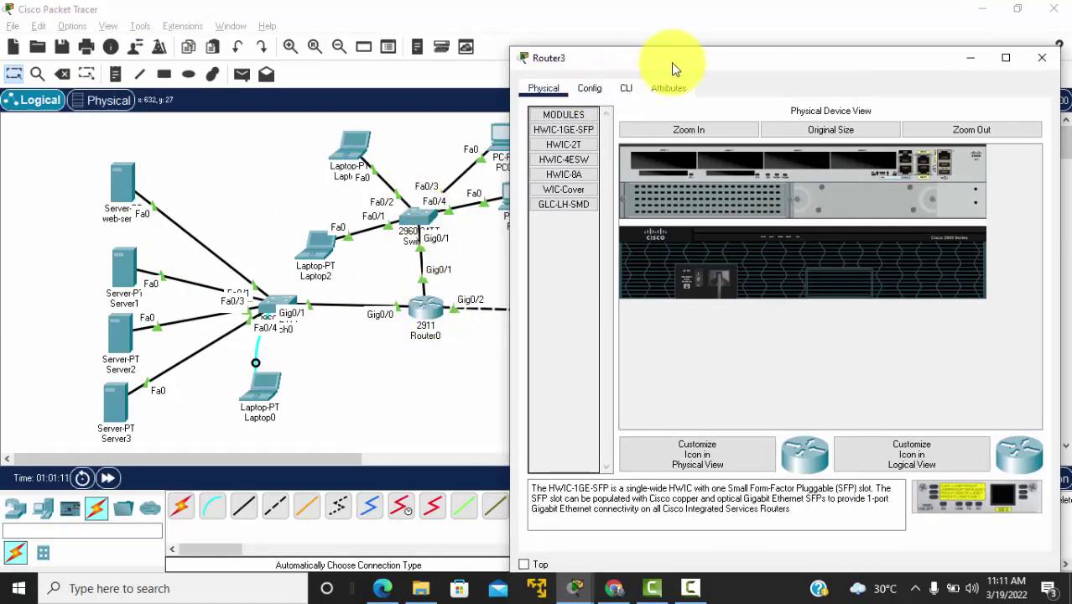
{"action": "left_click_drag", "start_coordinate": [642, 63], "coordinate": [188, 32]}
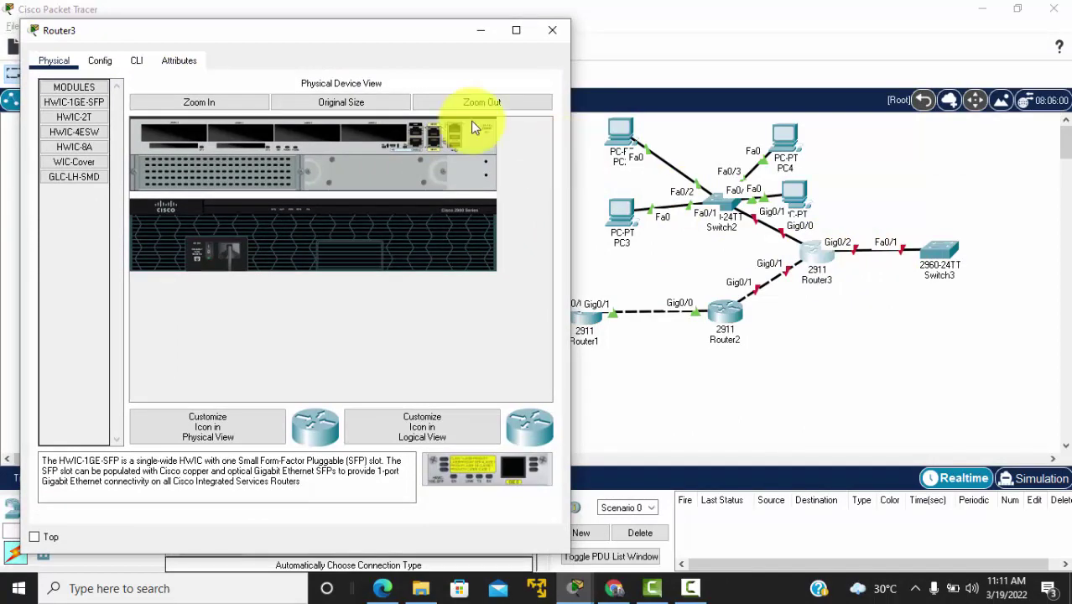
{"action": "left_click", "coordinate": [136, 61]}
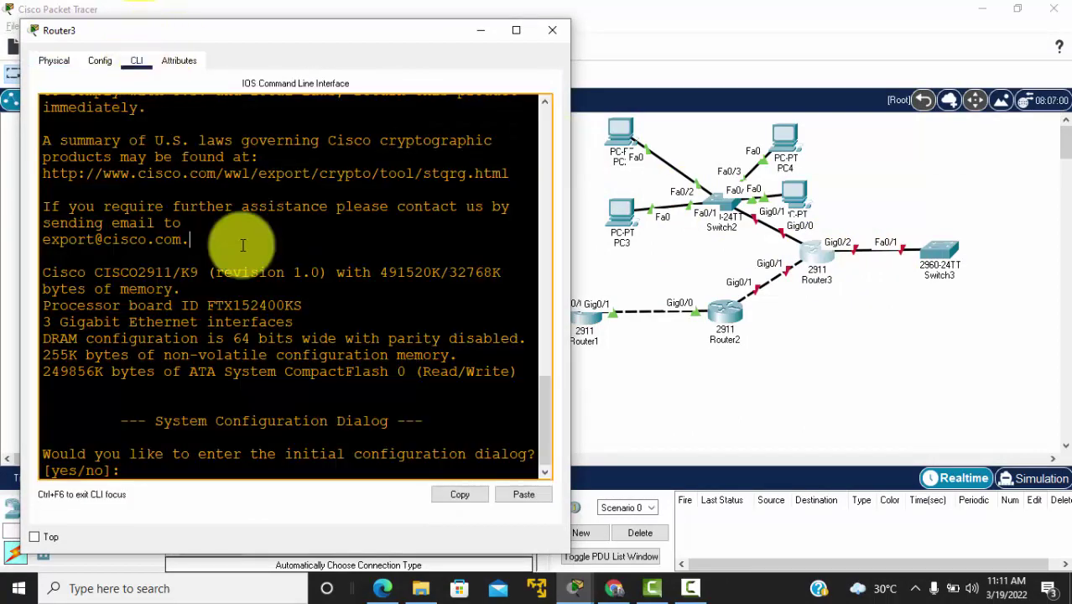
{"action": "key", "text": "Return"}
{"action": "key", "text": "Return"}
{"action": "type", "text": "no"}
{"action": "key", "text": "Return"}
{"action": "key", "text": "Return"}
Step: Enter configuration mode and set Router3's hostname to Darsal-R4
{"action": "key", "text": "Return"}
{"action": "key", "text": "Return"}
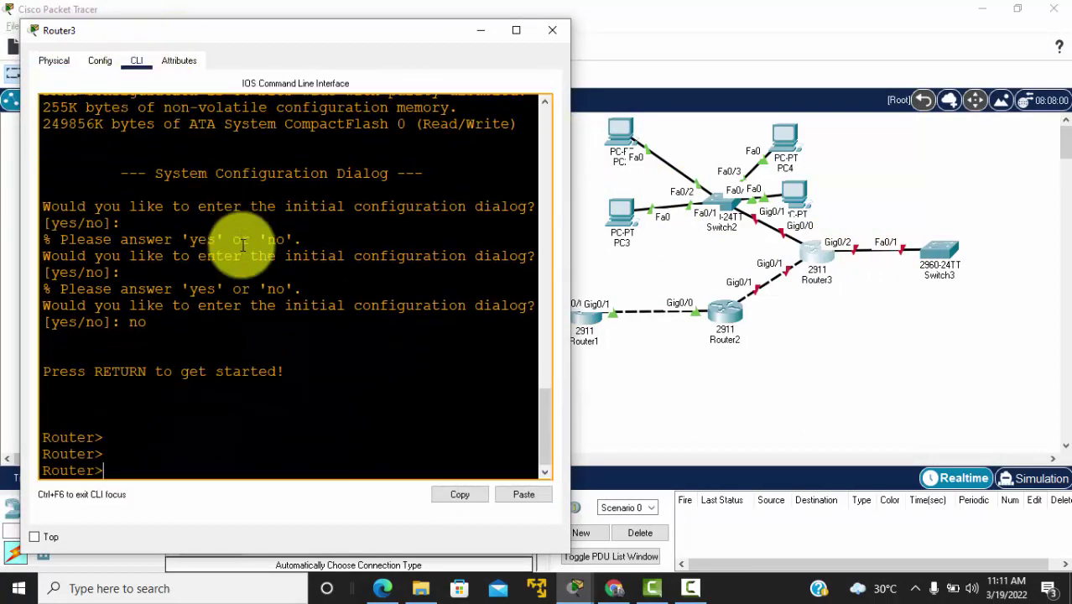
{"action": "type", "text": "en"}
{"action": "key", "text": "Return"}
{"action": "type", "text": "conf t"}
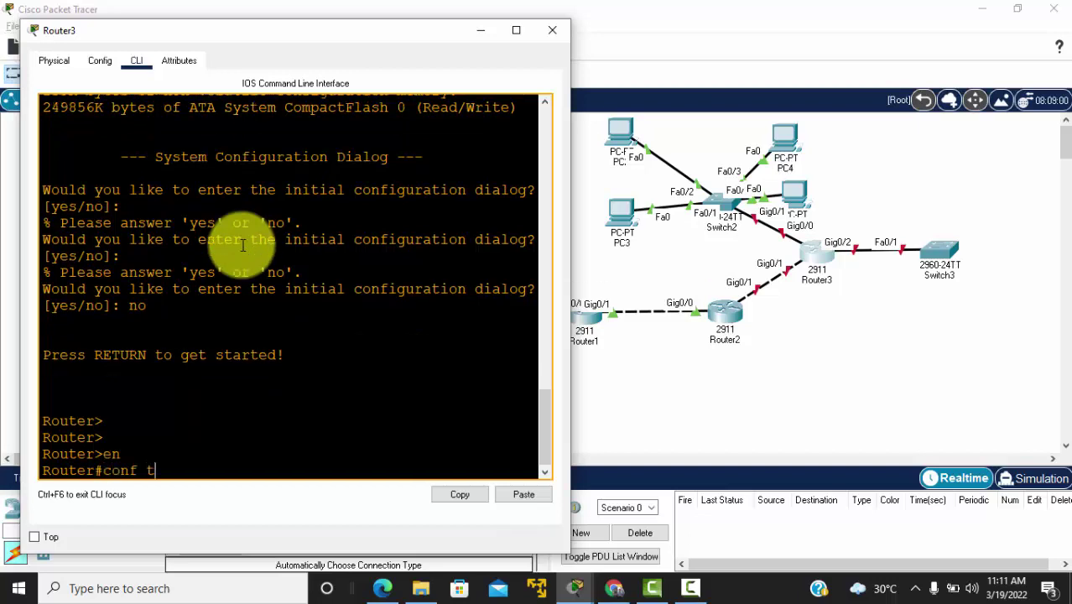
{"action": "key", "text": "Return"}
{"action": "type", "text": "hostna"}
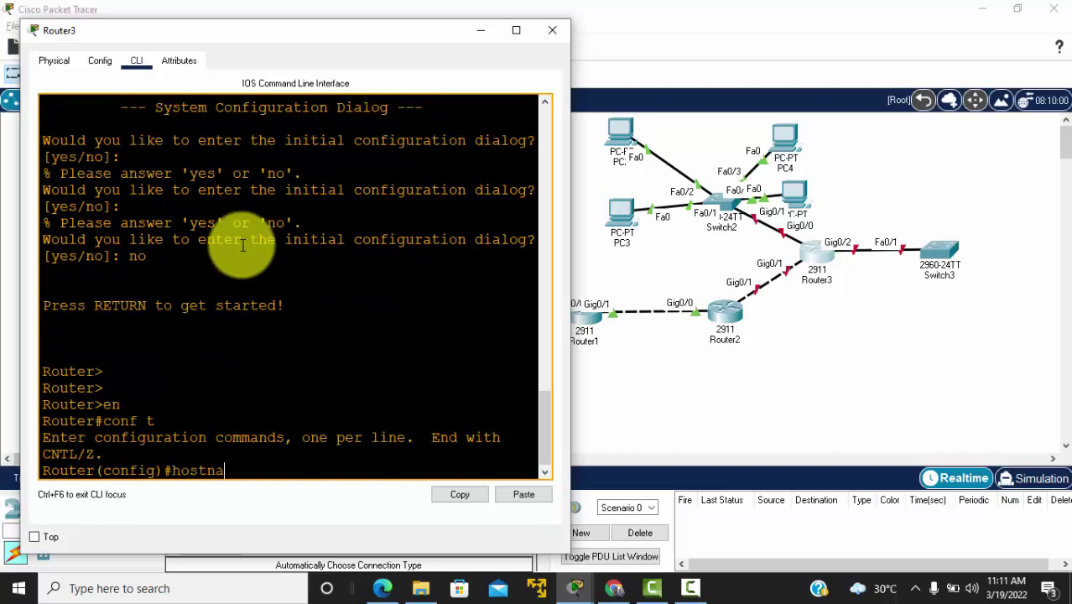
{"action": "type", "text": "me Darsal-R"}
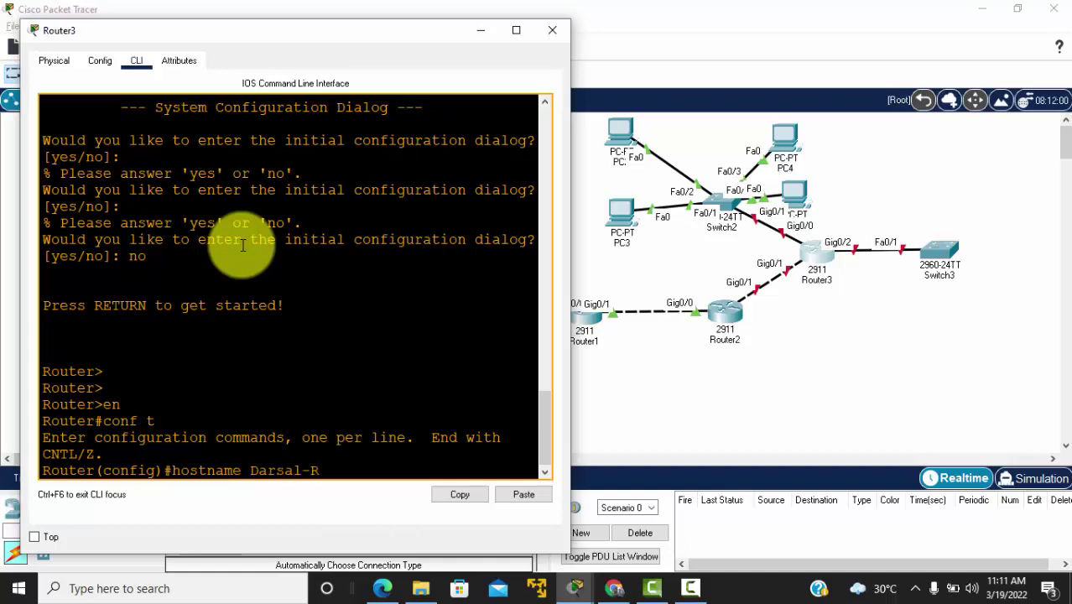
{"action": "key", "text": "alt+Tab"}
{"action": "key", "text": "alt+Tab"}
{"action": "key", "text": "alt+Tab"}
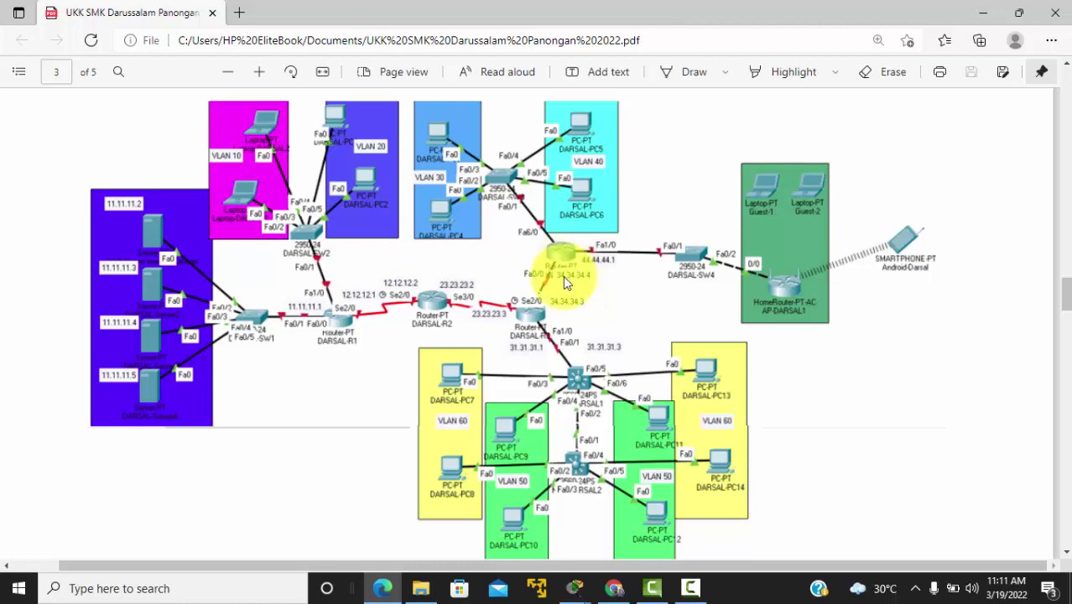
{"action": "key", "text": "alt+Tab"}
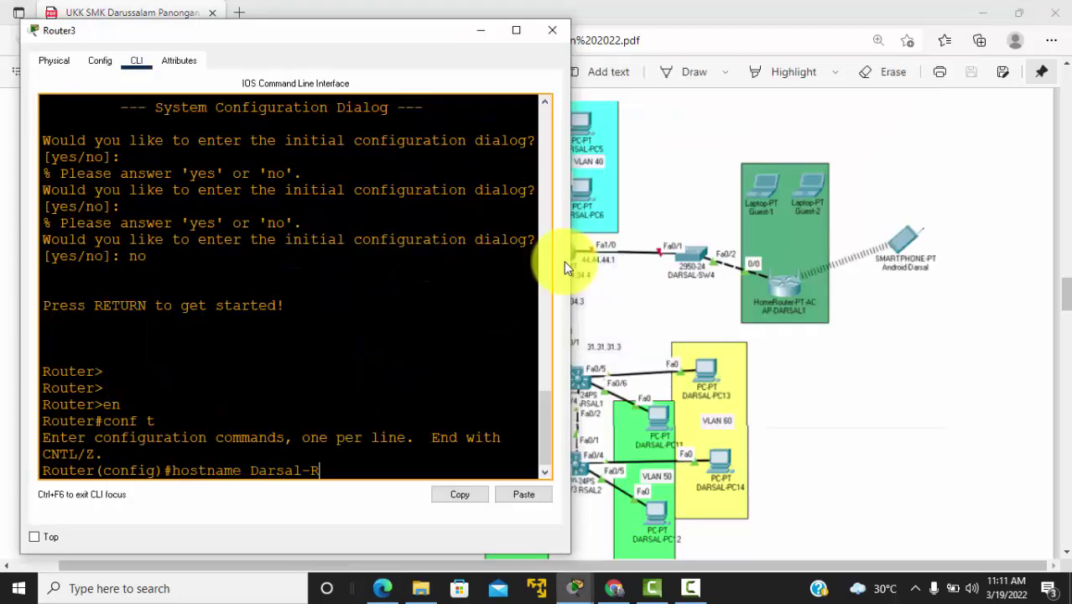
{"action": "type", "text": "4"}
{"action": "key", "text": "Return"}
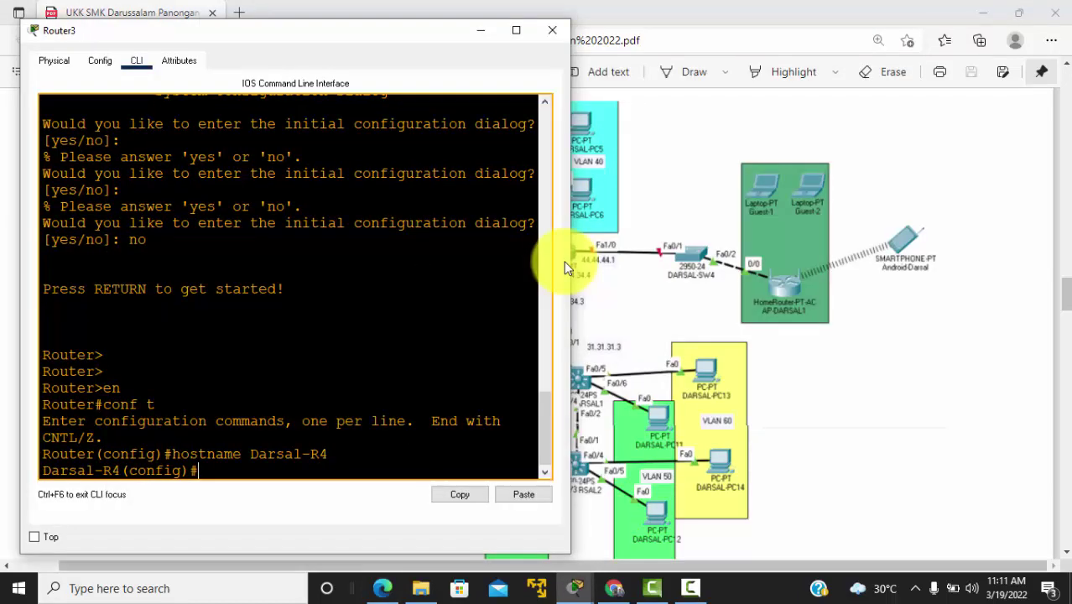
Step: Set an enable secret password and turn on service password-encryption
{"action": "type", "text": "enab sec adm"}
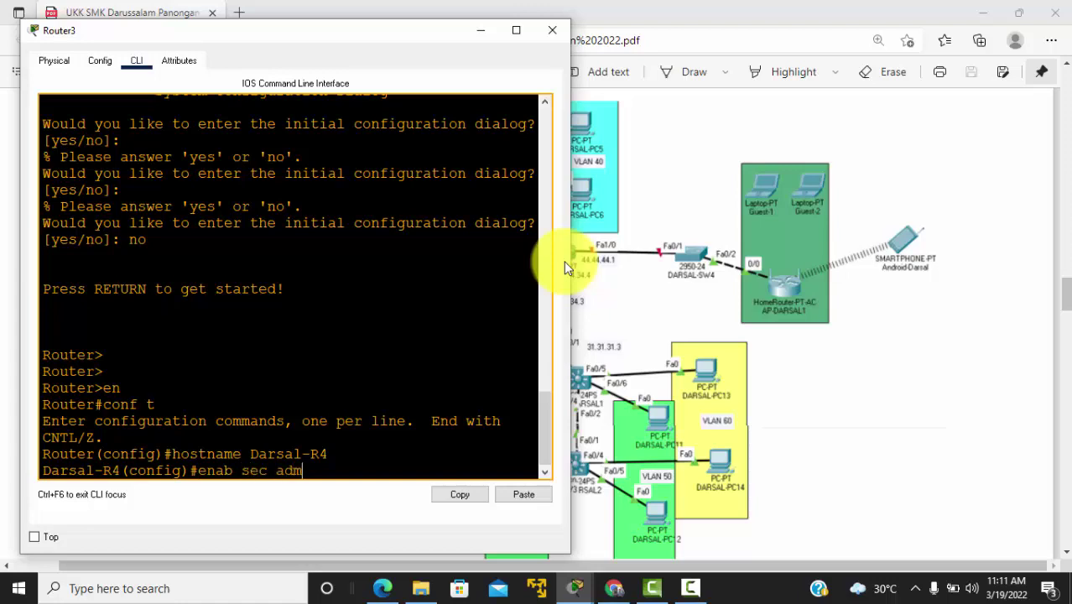
{"action": "type", "text": "in"}
{"action": "key", "text": "Return"}
{"action": "type", "text": "ser"}
{"action": "key", "text": "Tab"}
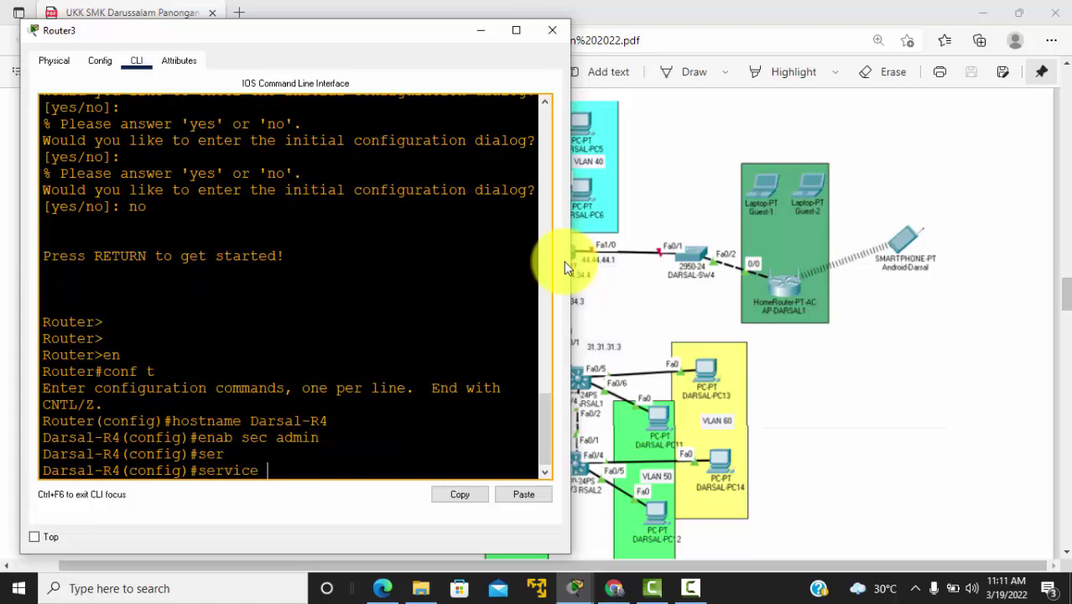
{"action": "type", "text": "pas"}
{"action": "key", "text": "Tab"}
{"action": "type", "text": "en"}
{"action": "key", "text": "Tab"}
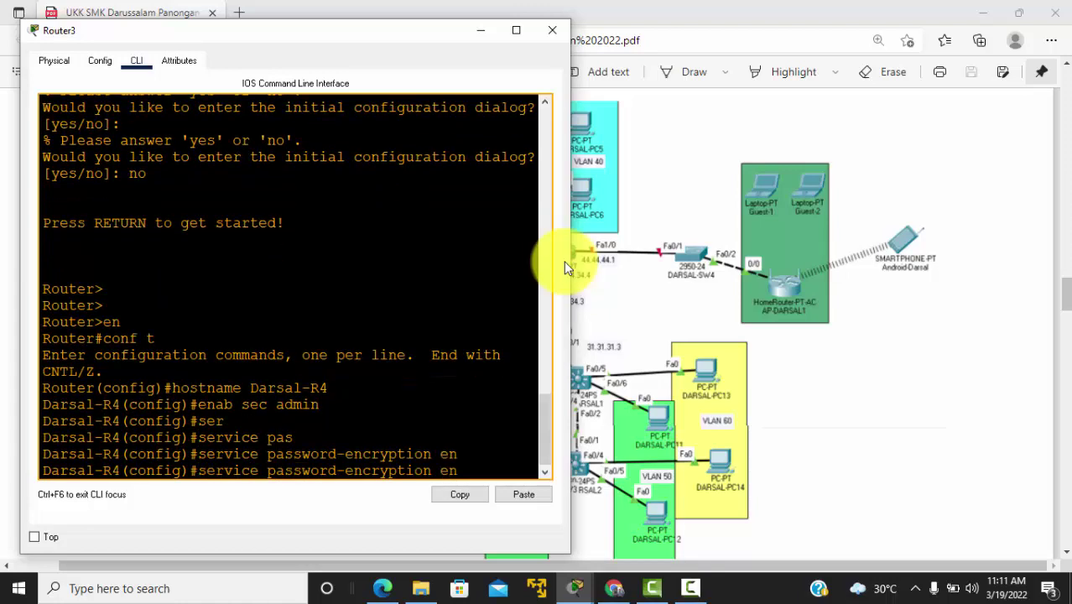
{"action": "key", "text": "Return"}
{"action": "key", "text": "Up"}
{"action": "key", "text": "BackSpace"}
{"action": "key", "text": "BackSpace"}
{"action": "key", "text": "BackSpace"}
{"action": "key", "text": "Return"}
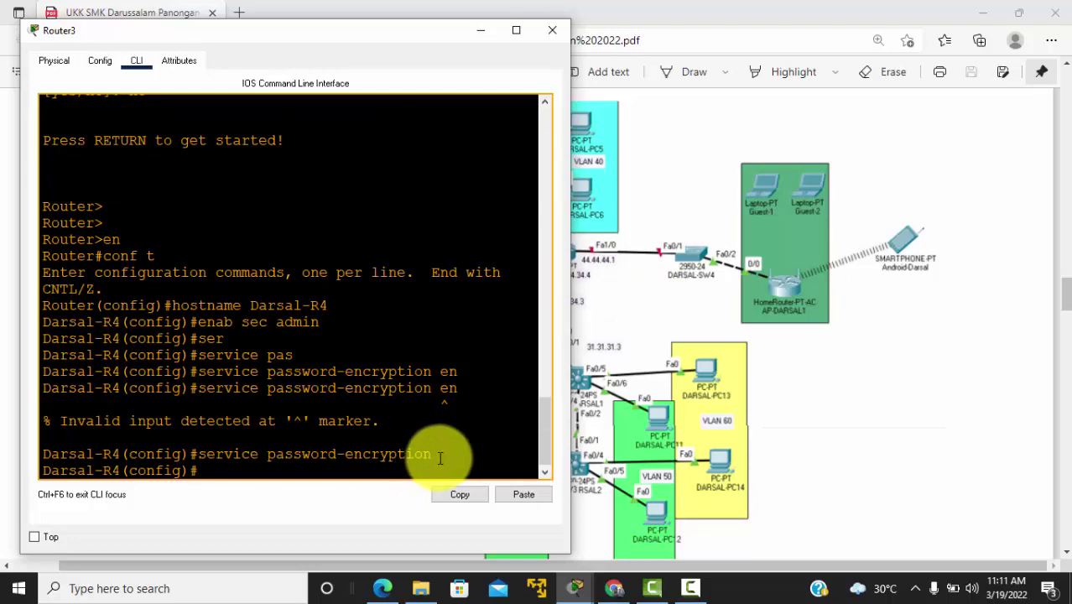
{"action": "key", "text": "alt+Tab"}
{"action": "key", "text": "alt+Tab"}
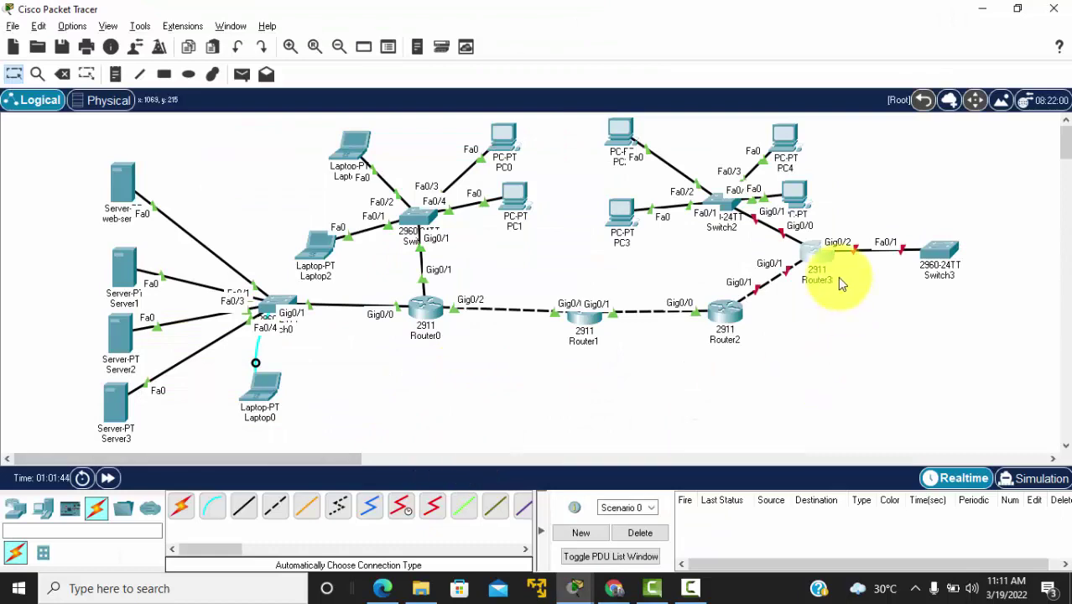
Step: Bring up Router3's g0/1 with address 34.34.34.4 255.255.255.0
{"action": "left_click", "coordinate": [770, 263]}
{"action": "type", "text": "in"}
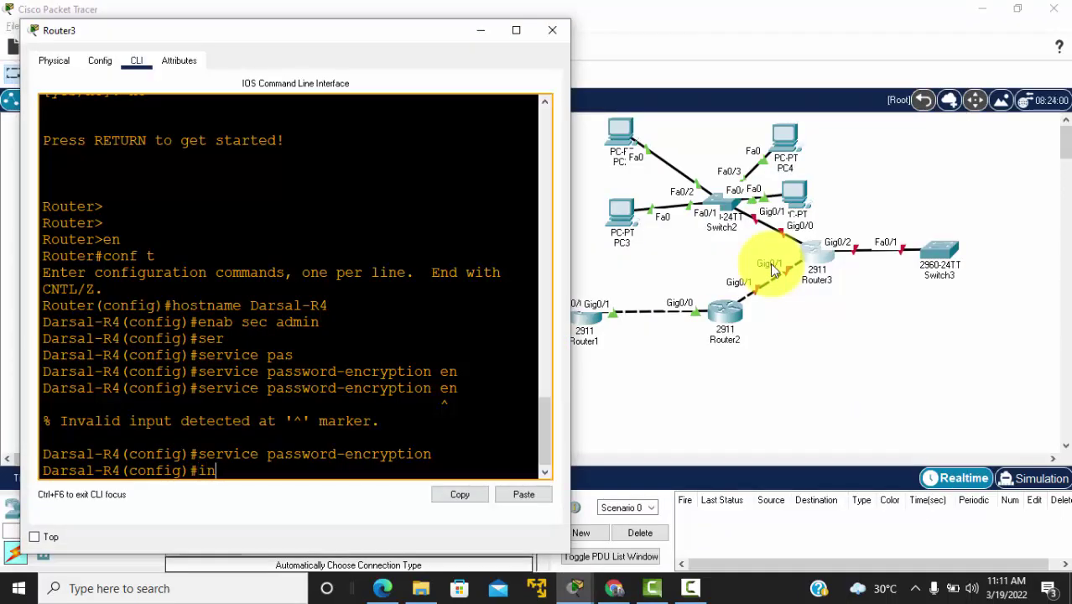
{"action": "type", "text": "t g0/1"}
{"action": "key", "text": "Return"}
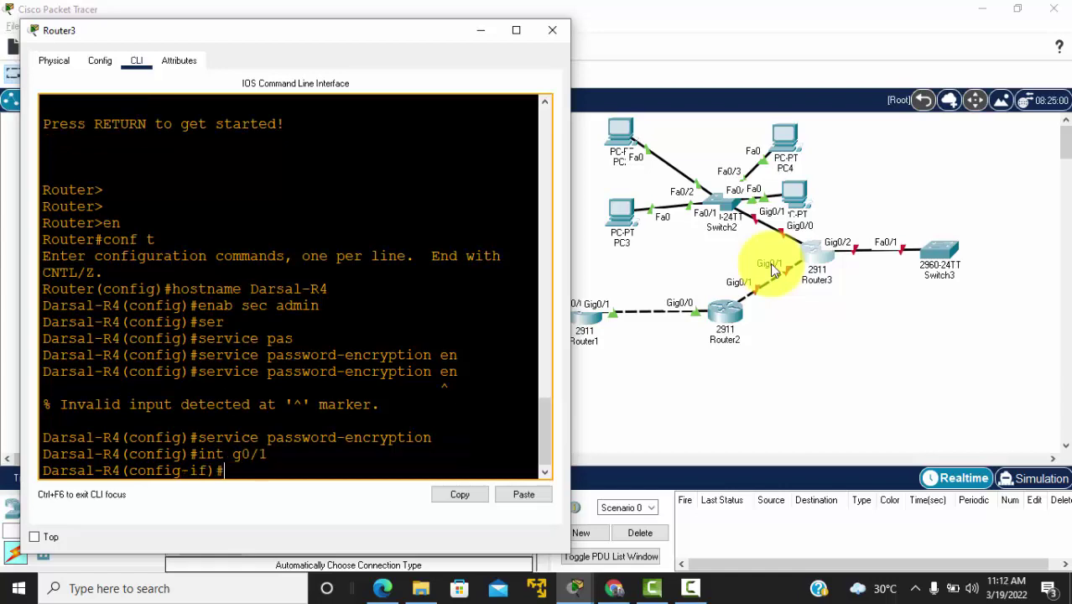
{"action": "type", "text": "no shut"}
{"action": "key", "text": "Return"}
{"action": "key", "text": "Return"}
{"action": "key", "text": "Return"}
{"action": "type", "text": "i"}
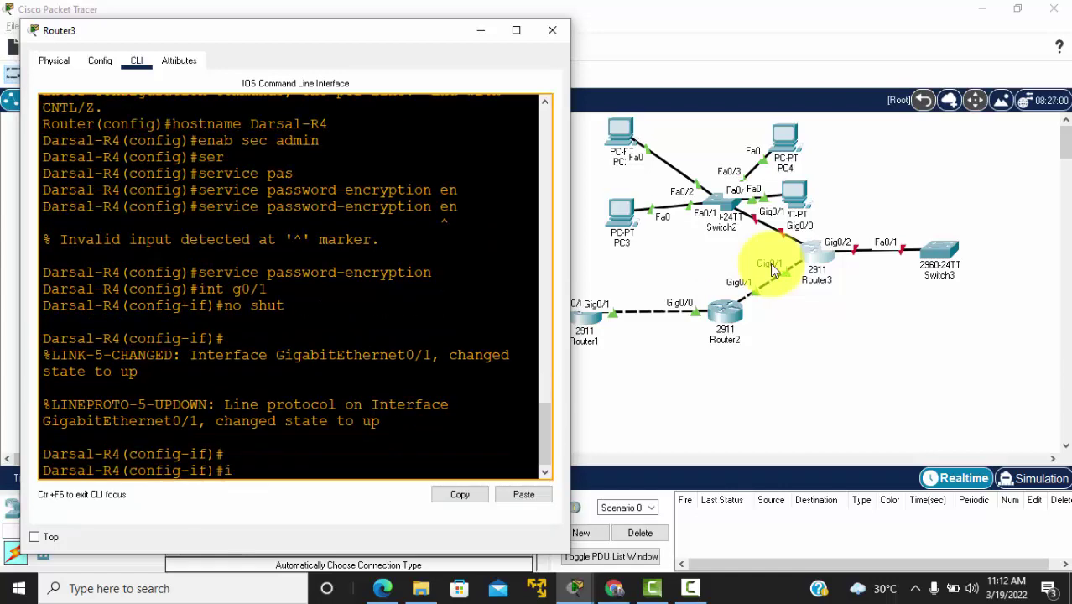
{"action": "type", "text": "p add 34.34.34"}
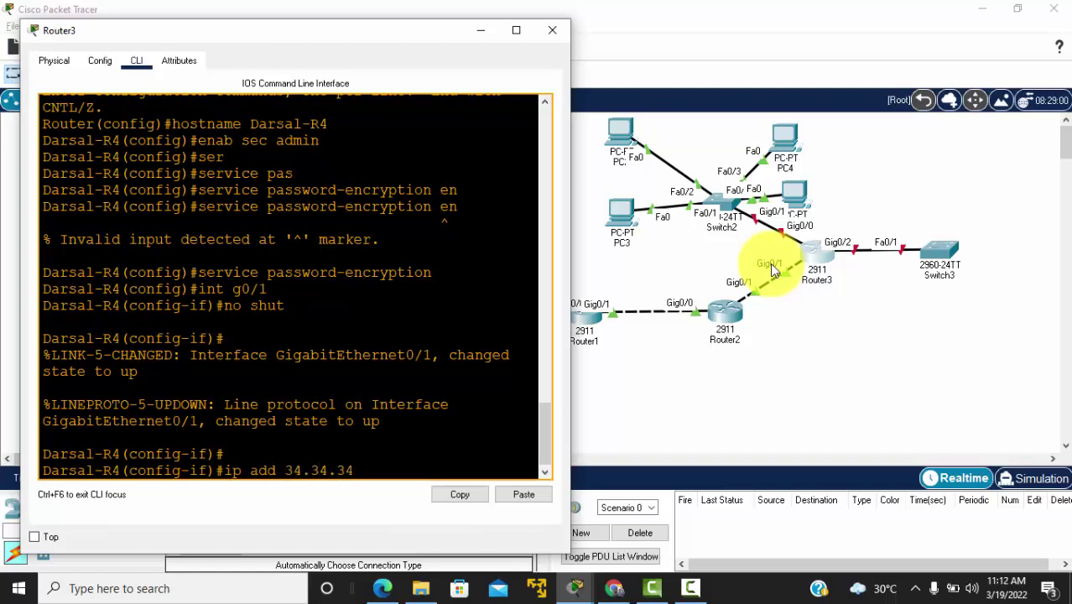
{"action": "type", "text": ".4 255.255.255.0"}
{"action": "key", "text": "Return"}
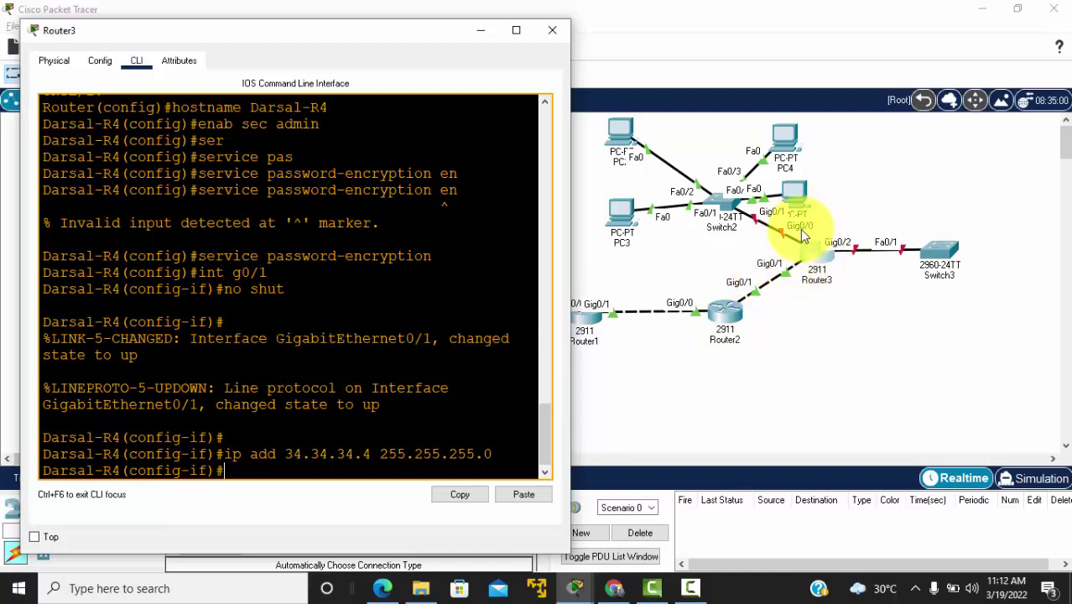
Step: Enable Router3's g0/0 interface with no shutdown
{"action": "key", "text": "Return"}
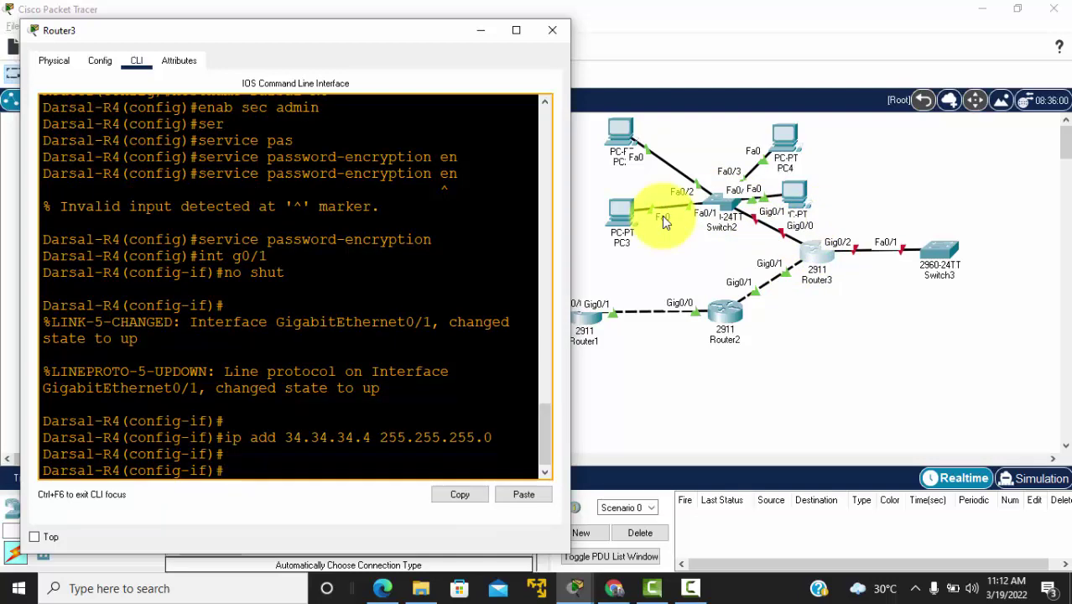
{"action": "type", "text": "int g0/0"}
{"action": "key", "text": "Return"}
{"action": "type", "text": "no hsu"}
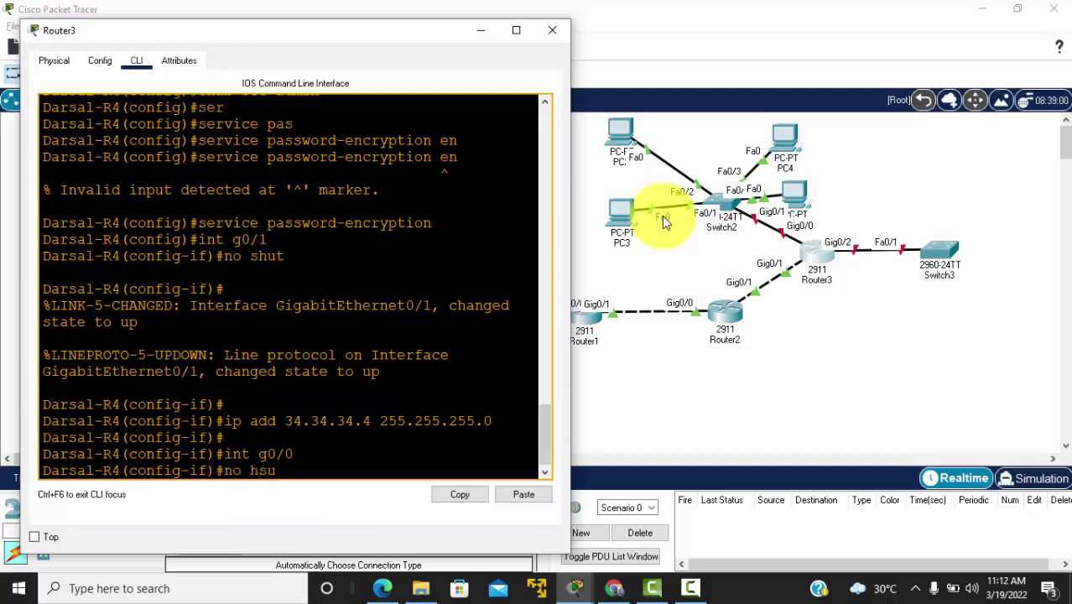
{"action": "key", "text": "BackSpace"}
{"action": "key", "text": "BackSpace"}
{"action": "type", "text": "shut"}
{"action": "key", "text": "Return"}
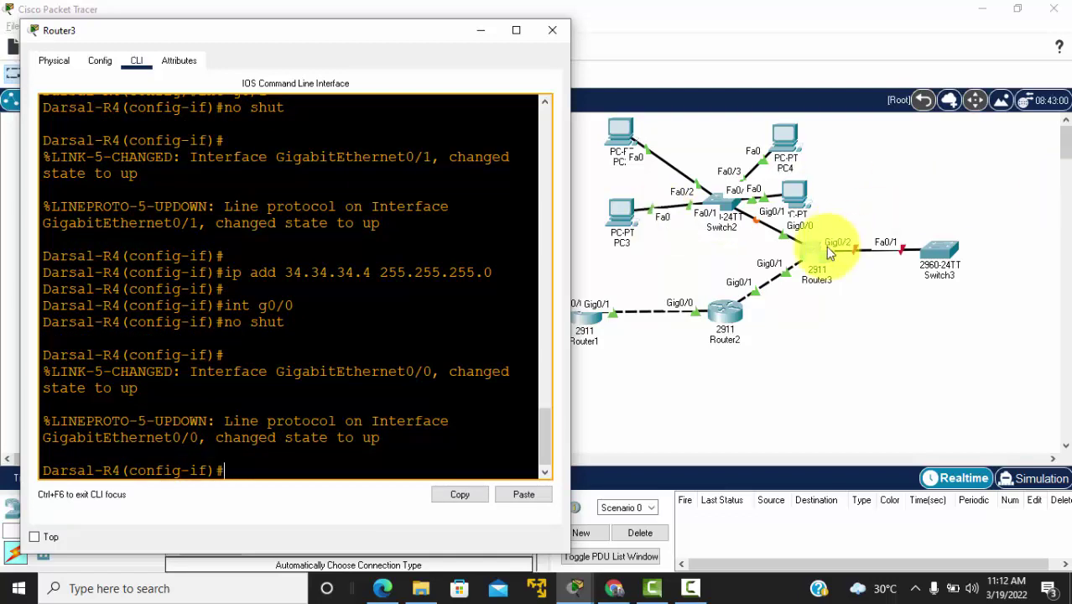
{"action": "type", "text": "int g0/0"}
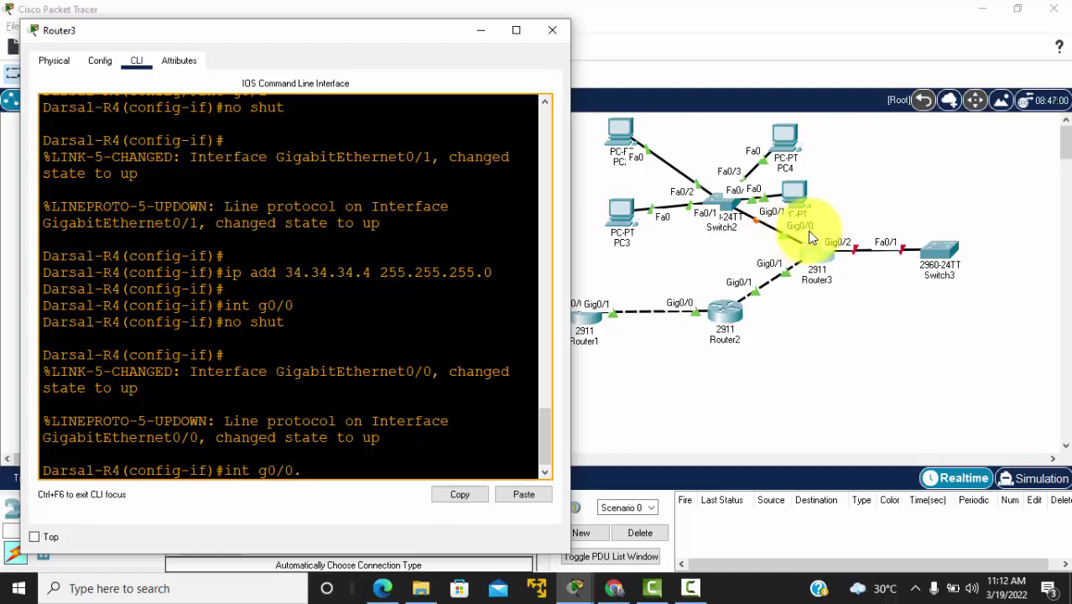
{"action": "type", "text": ".30"}
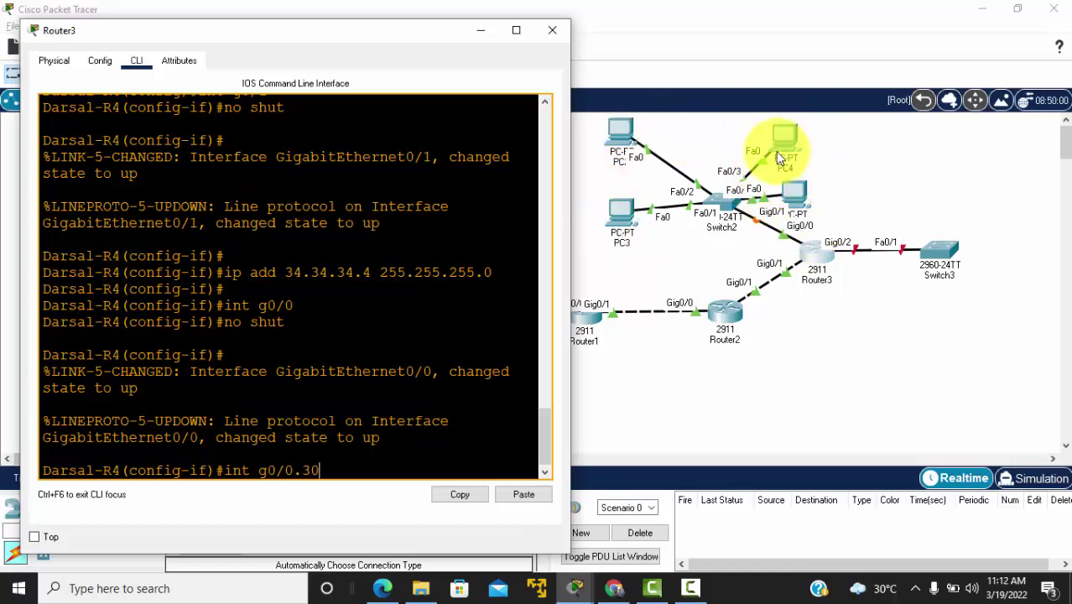
Step: Create subinterface g0/0.30 with dot1q 30 and address 30.30.30.1 255.255.255.0
{"action": "key", "text": "Return"}
{"action": "type", "text": "e"}
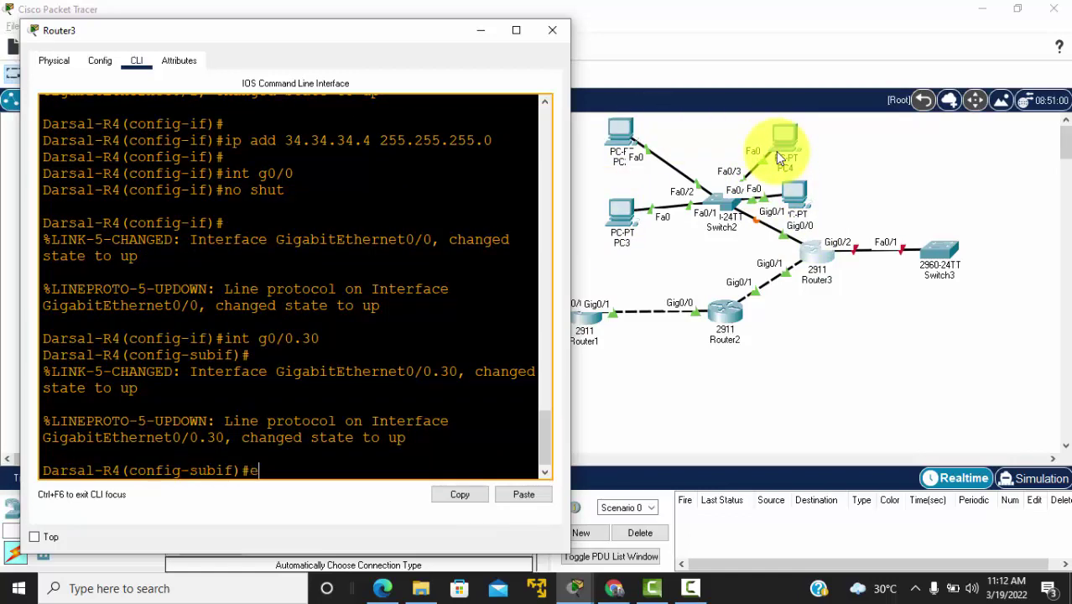
{"action": "type", "text": "ncap dot1q"}
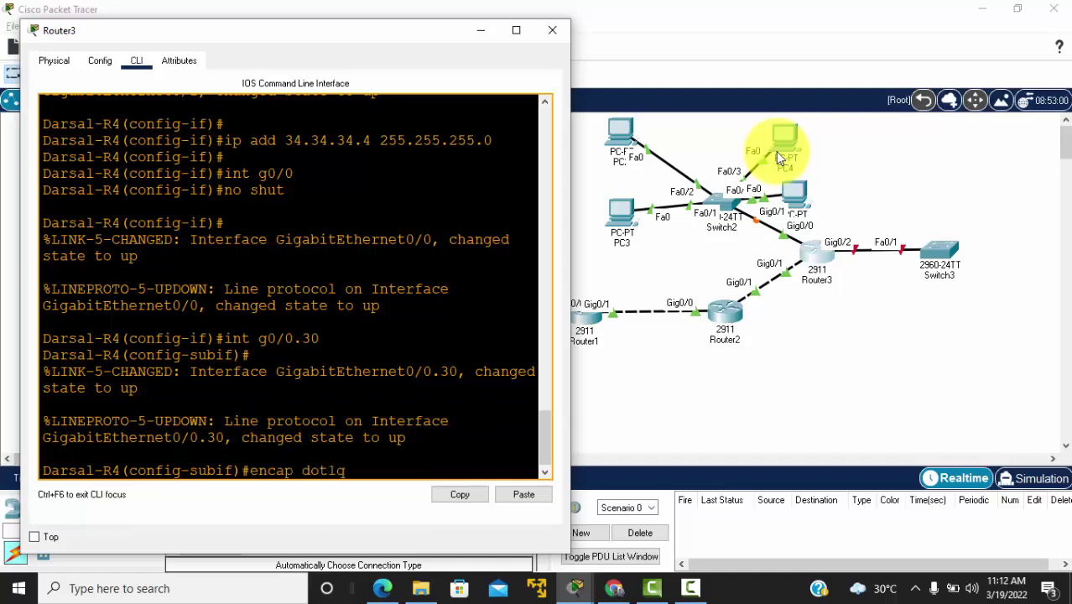
{"action": "type", "text": " 30"}
{"action": "key", "text": "Return"}
{"action": "type", "text": "i"}
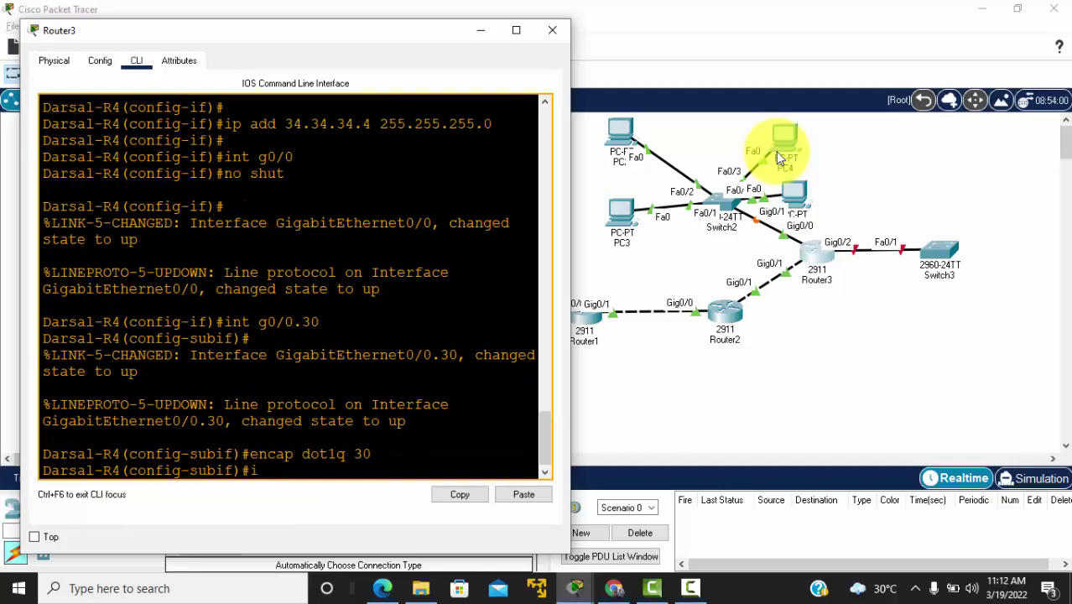
{"action": "type", "text": "p add 30.30.30.1"}
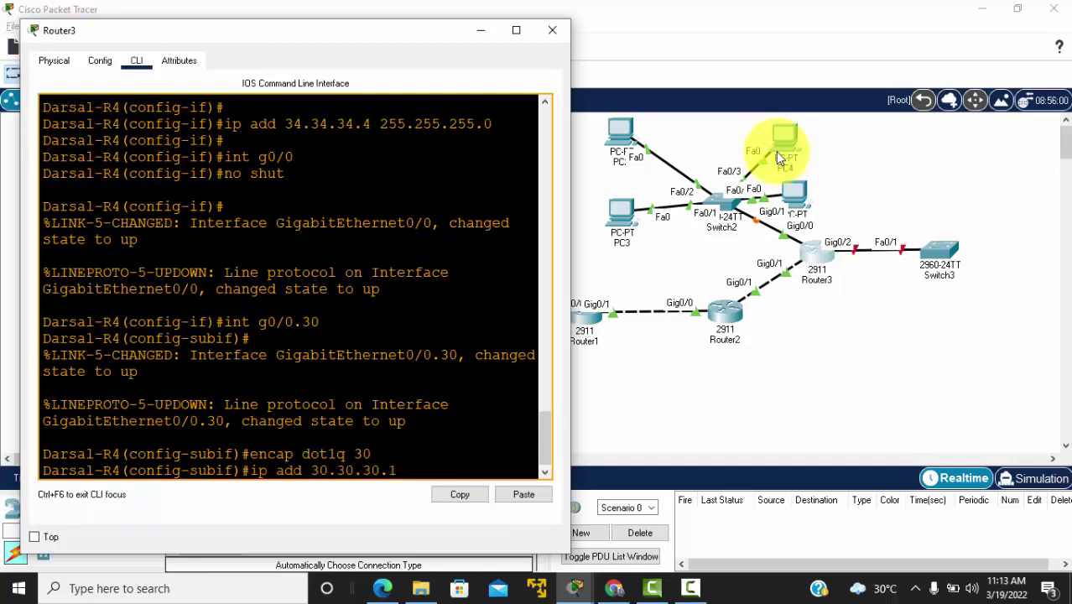
{"action": "type", "text": " 255.255.25"}
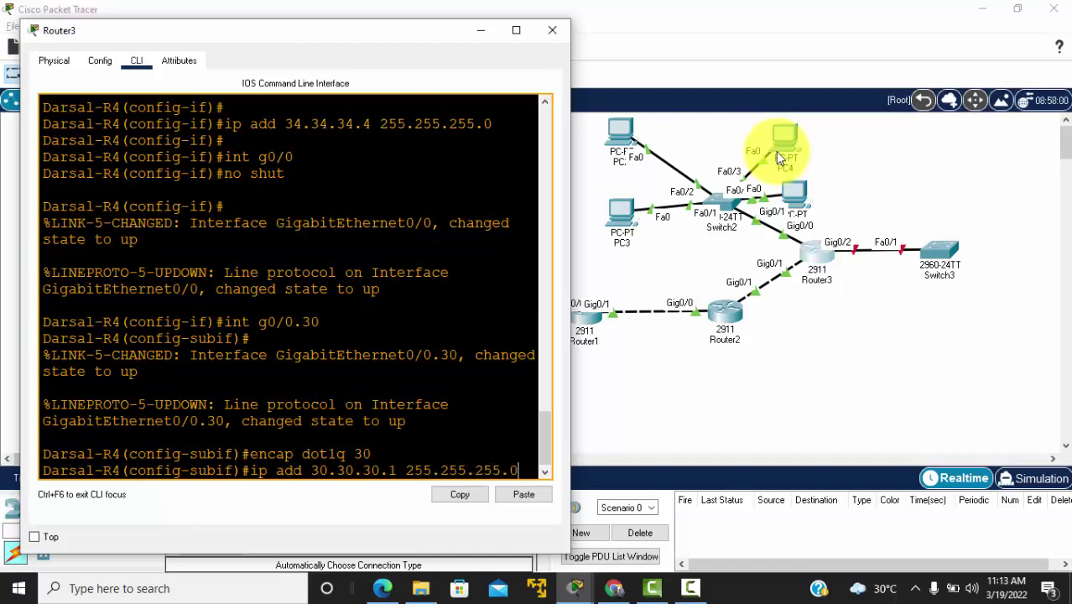
{"action": "type", "text": "5.0"}
{"action": "key", "text": "Return"}
{"action": "key", "text": "Return"}
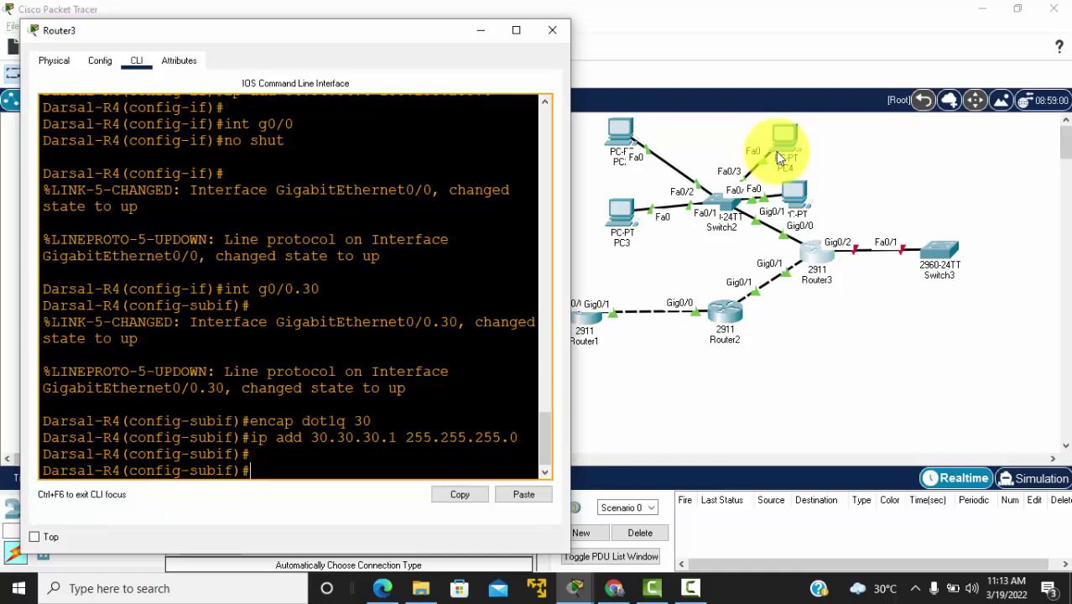
Step: Create subinterface g0/0.40 with dot1q 40 and address 40.40.40.1 255.255.255.0, then exit
{"action": "type", "text": "int g0/0.40"}
{"action": "key", "text": "Return"}
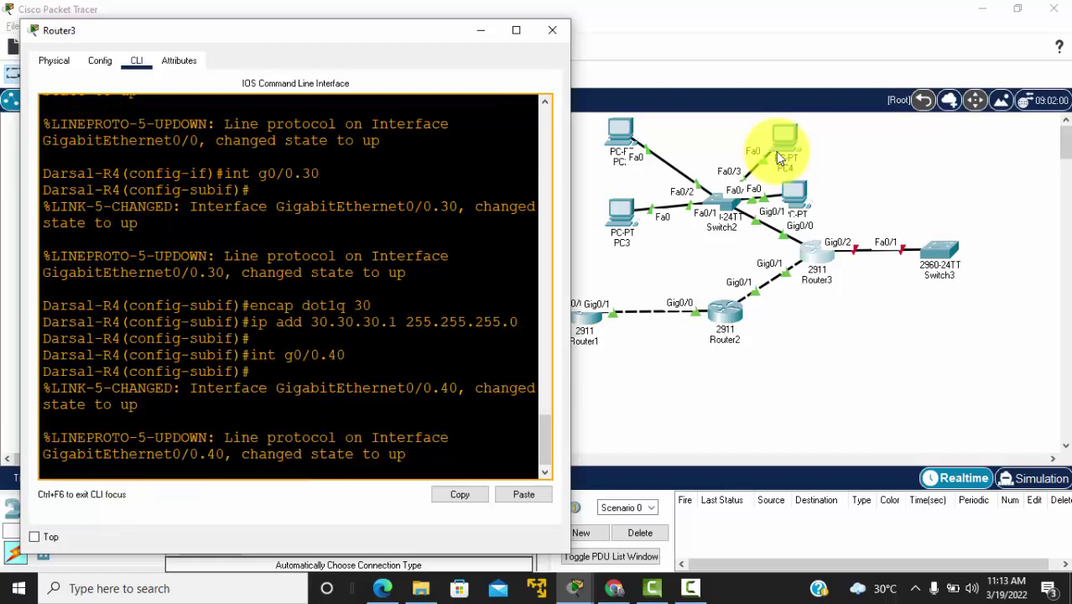
{"action": "type", "text": "encap d"}
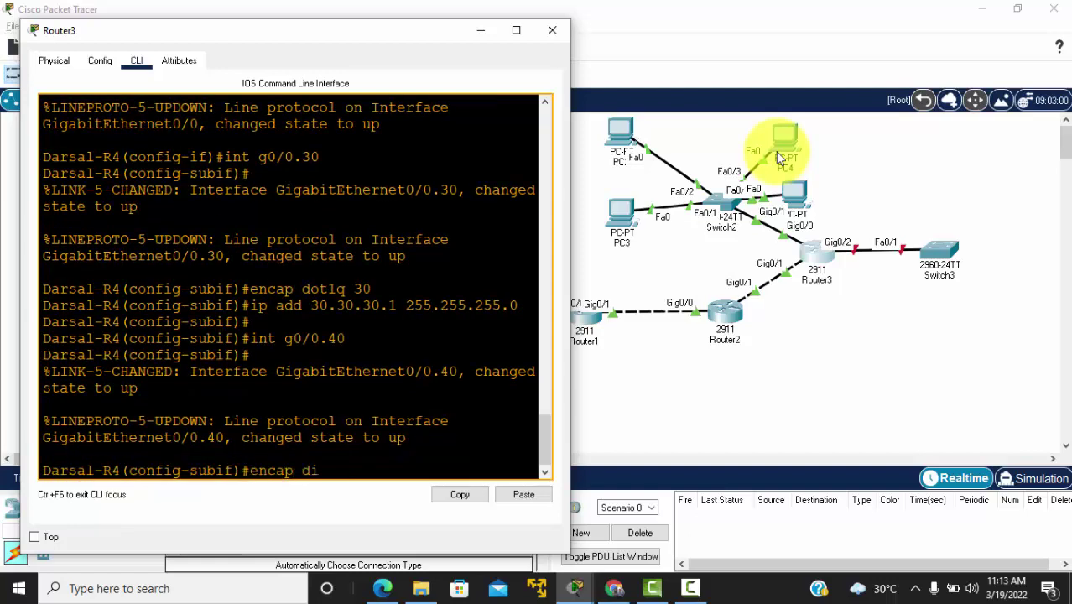
{"action": "type", "text": "ot1q 40"}
{"action": "key", "text": "Return"}
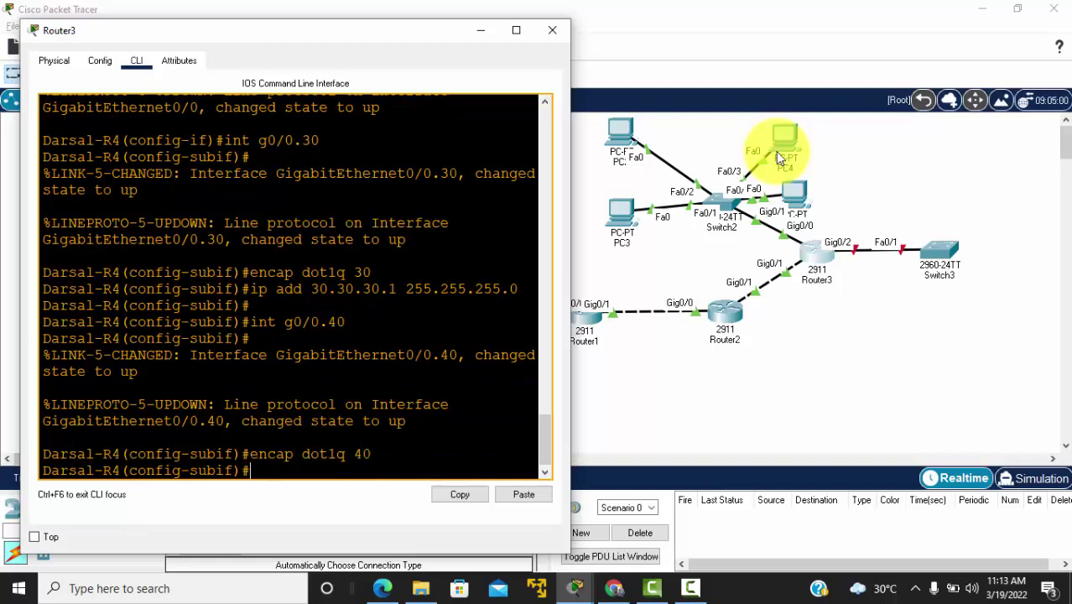
{"action": "type", "text": "ip add 40.40.40.1 "}
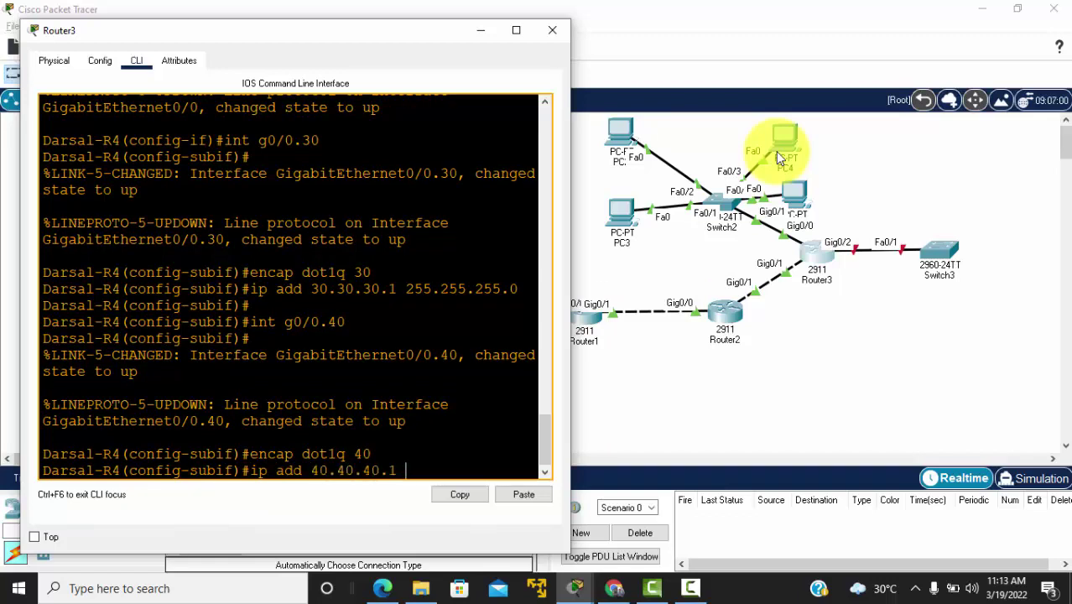
{"action": "type", "text": "255.255.255.0"}
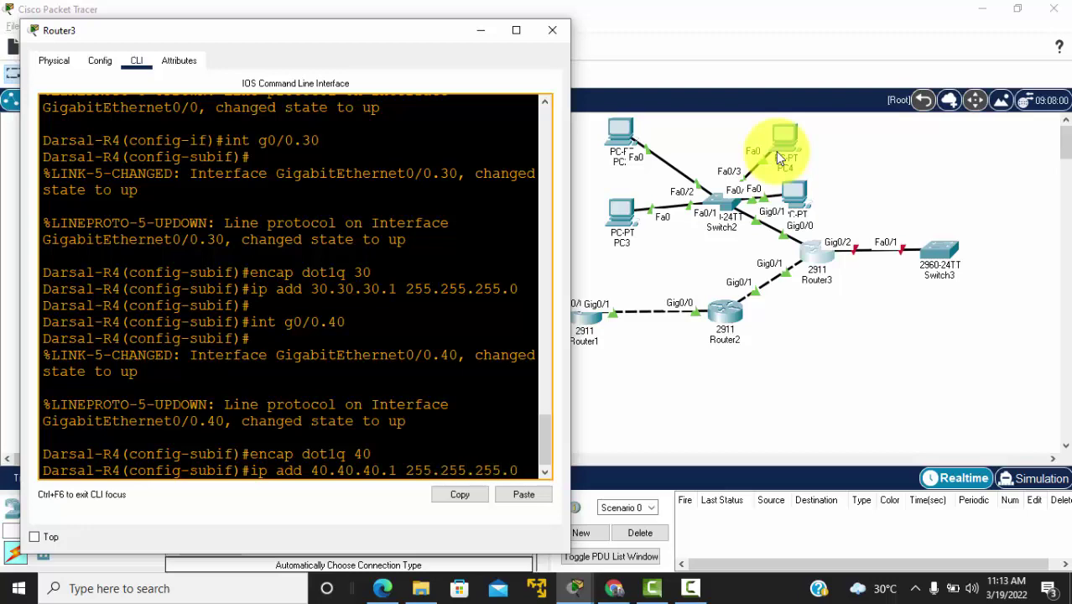
{"action": "key", "text": "Return"}
{"action": "key", "text": "Return"}
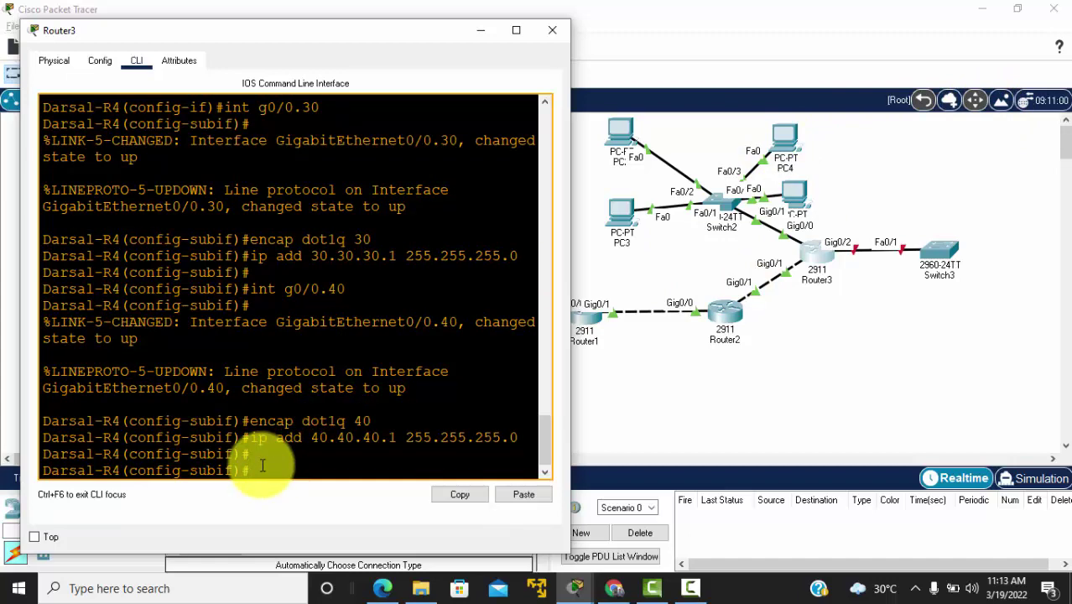
{"action": "type", "text": "exit"}
{"action": "key", "text": "Return"}
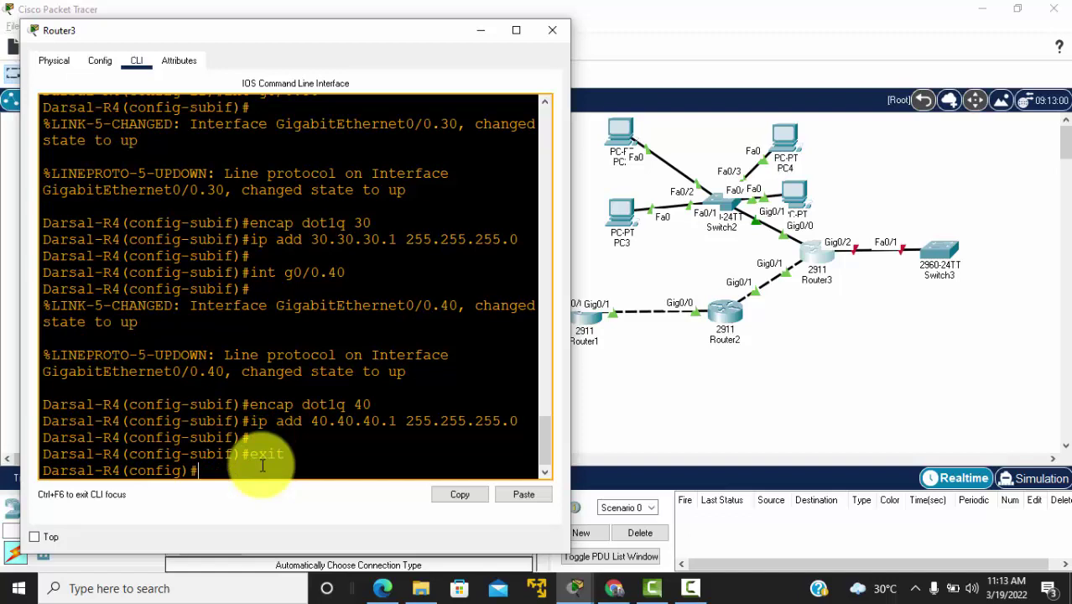
Step: Create DHCP pool VLAN30 for network 30.30.30.0 255.255.255.0 with default router 30.30.30.1
{"action": "type", "text": "ip dhcp p"}
{"action": "type", "text": "ool VLAB"}
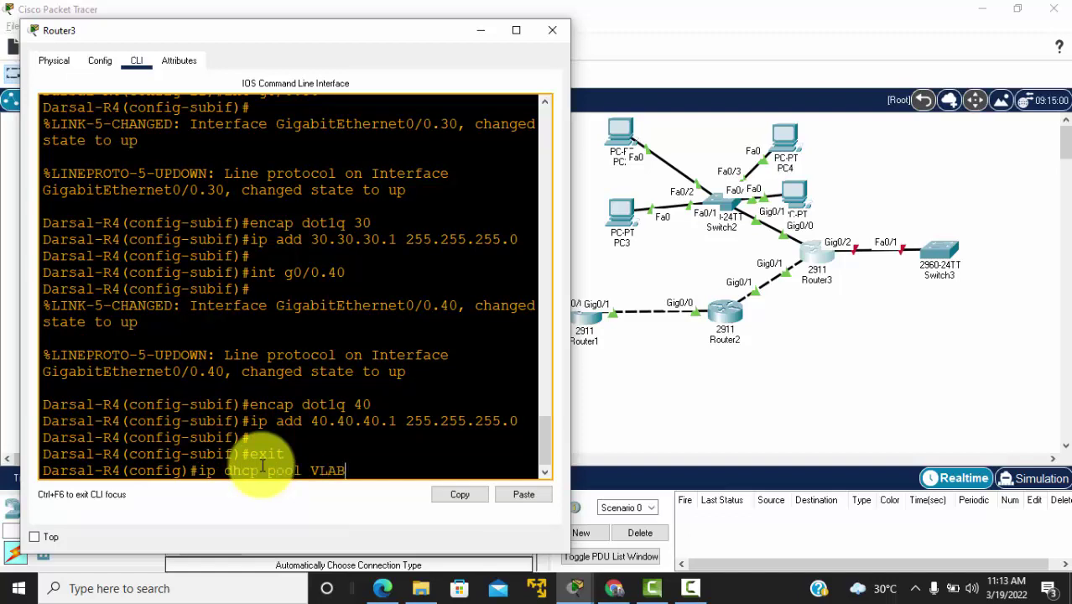
{"action": "key", "text": "BackSpace"}
{"action": "type", "text": "N30"}
{"action": "key", "text": "Return"}
{"action": "type", "text": "net "}
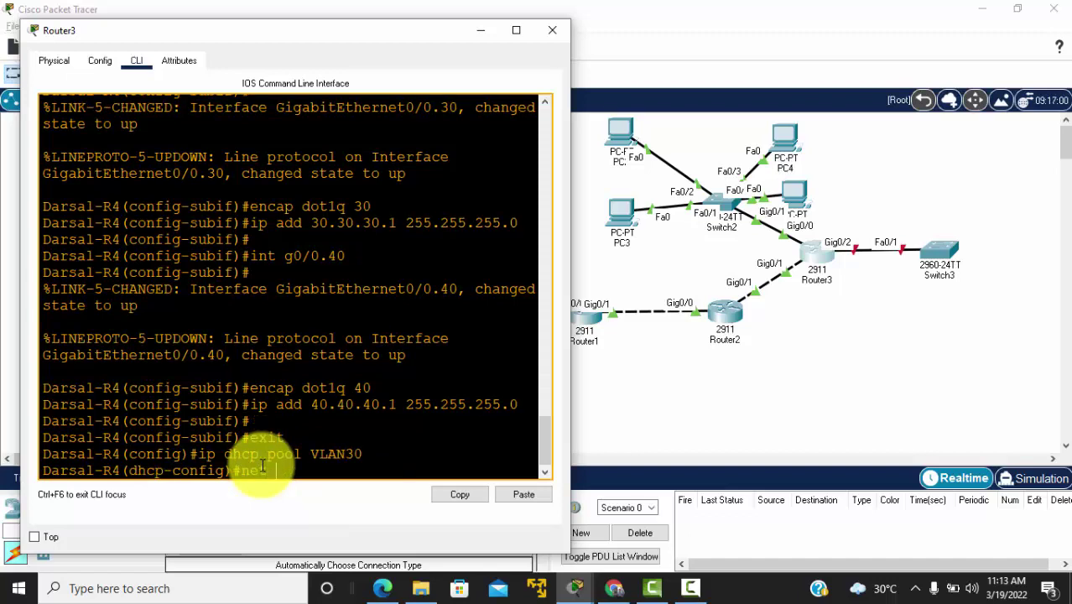
{"action": "type", "text": "30.30.30.0 255.255.255.0"}
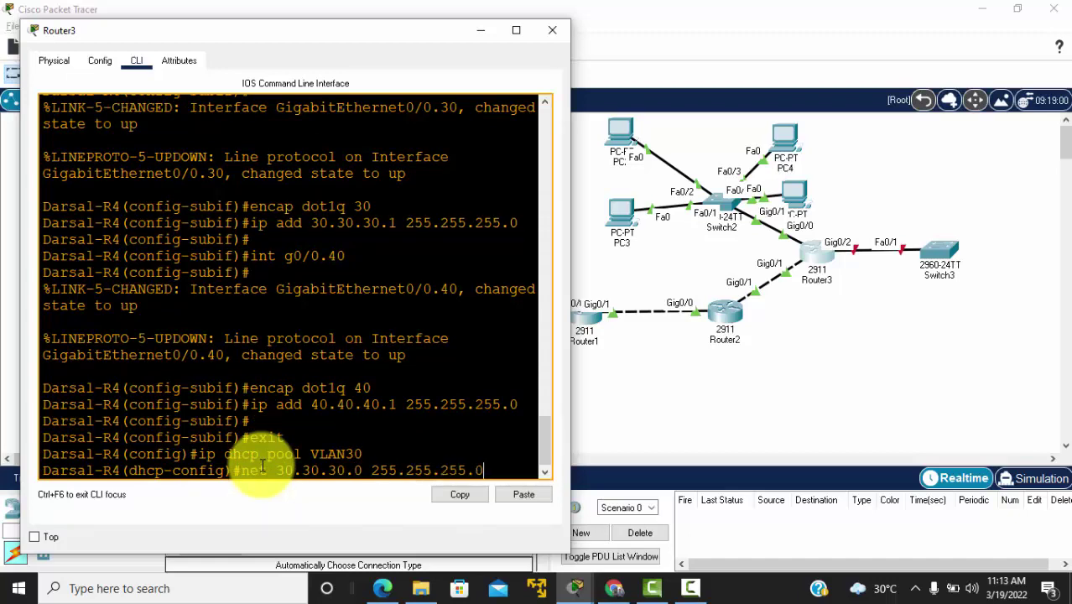
{"action": "key", "text": "Return"}
{"action": "type", "text": "def "}
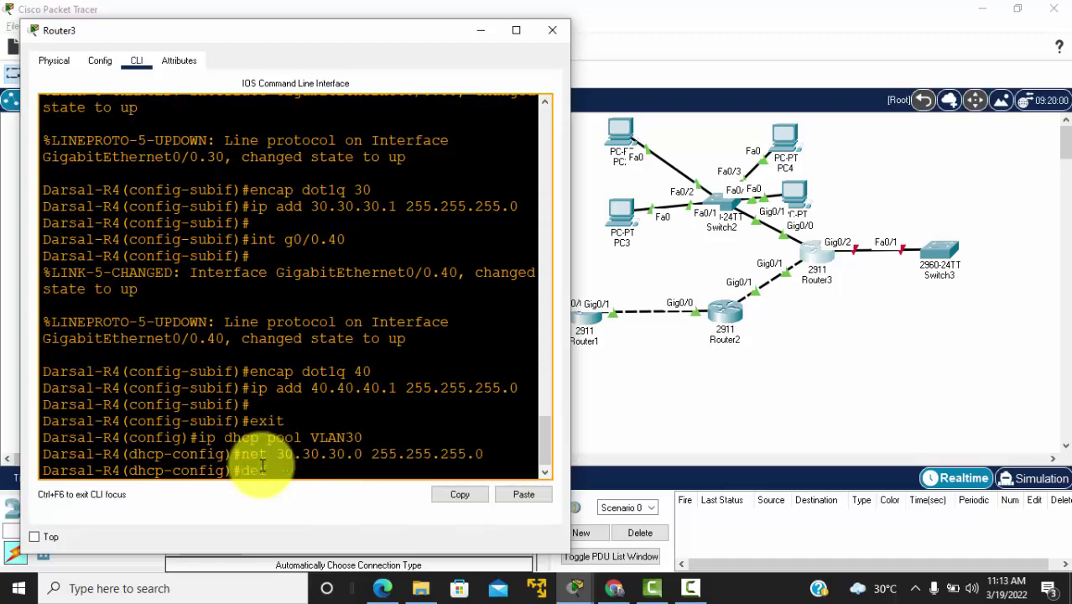
{"action": "type", "text": "30.30.30.1"}
{"action": "key", "text": "Return"}
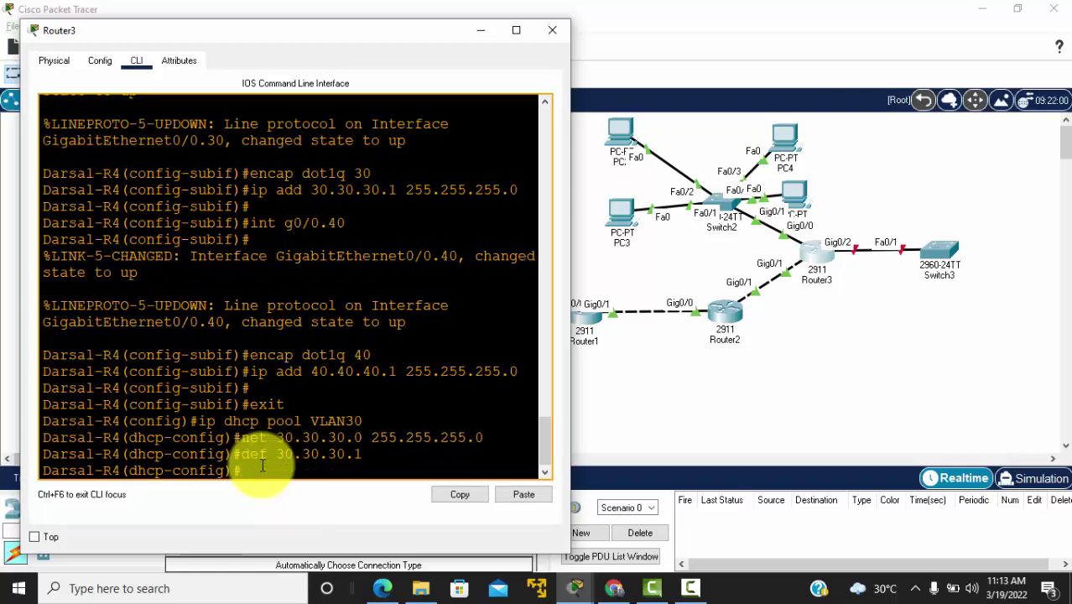
{"action": "key", "text": "Return"}
{"action": "type", "text": "exit"}
{"action": "key", "text": "Return"}
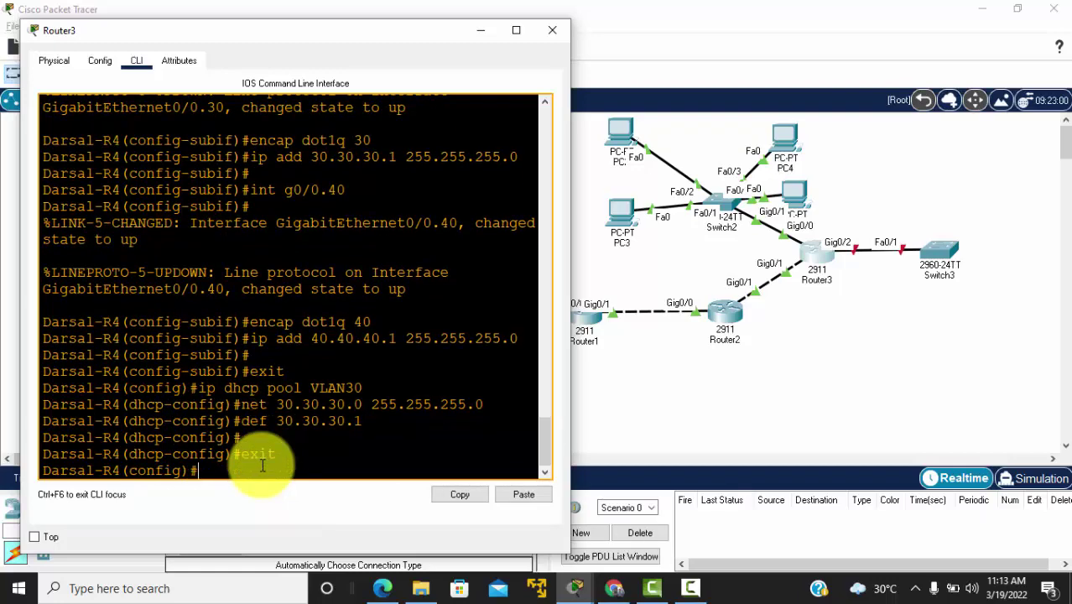
Step: Create DHCP pool VLAN40 for network 40.40.40.0 255.255.255.0 with default router 40.40.40.1
{"action": "type", "text": "ip dh"}
{"action": "type", "text": "cp pool VLAN40"}
{"action": "key", "text": "Return"}
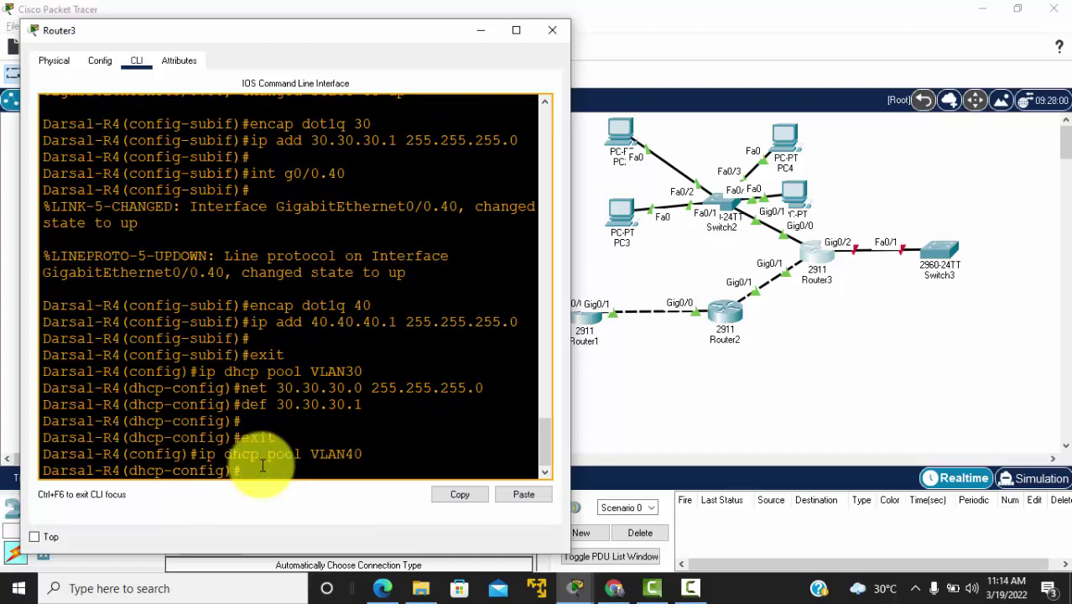
{"action": "type", "text": "net 40.40.40.0 255.255.255."}
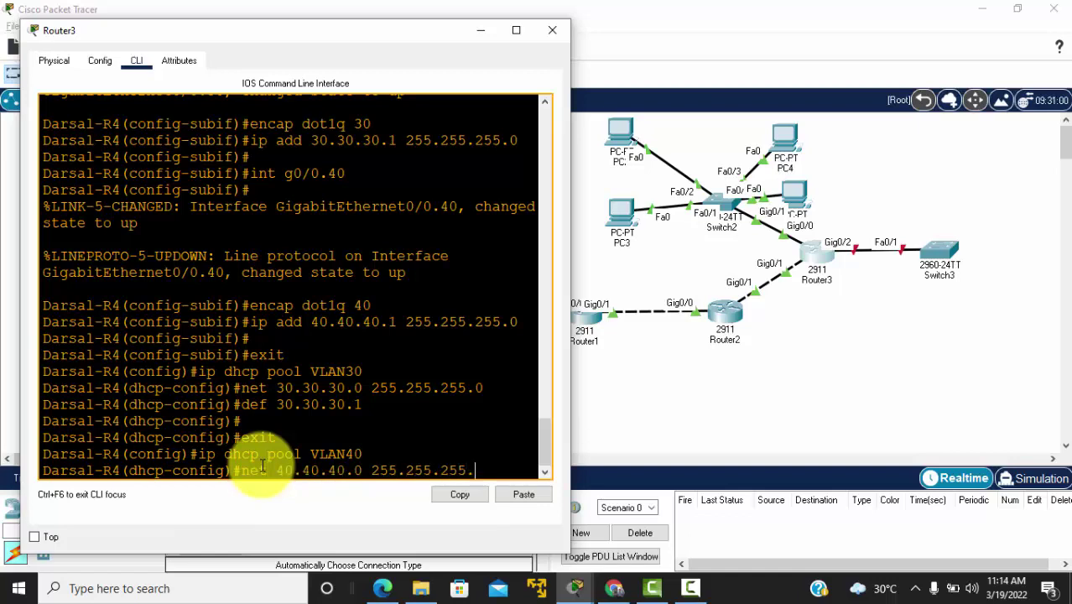
{"action": "type", "text": "0"}
{"action": "key", "text": "Return"}
{"action": "type", "text": "def"}
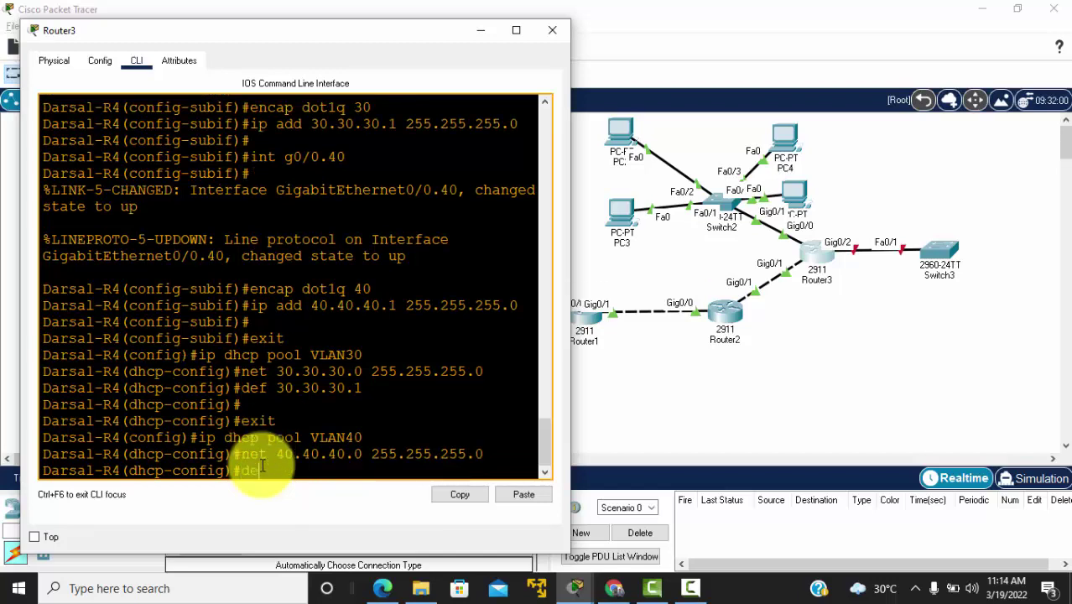
{"action": "type", "text": " 40.40.40.1"}
{"action": "key", "text": "Return"}
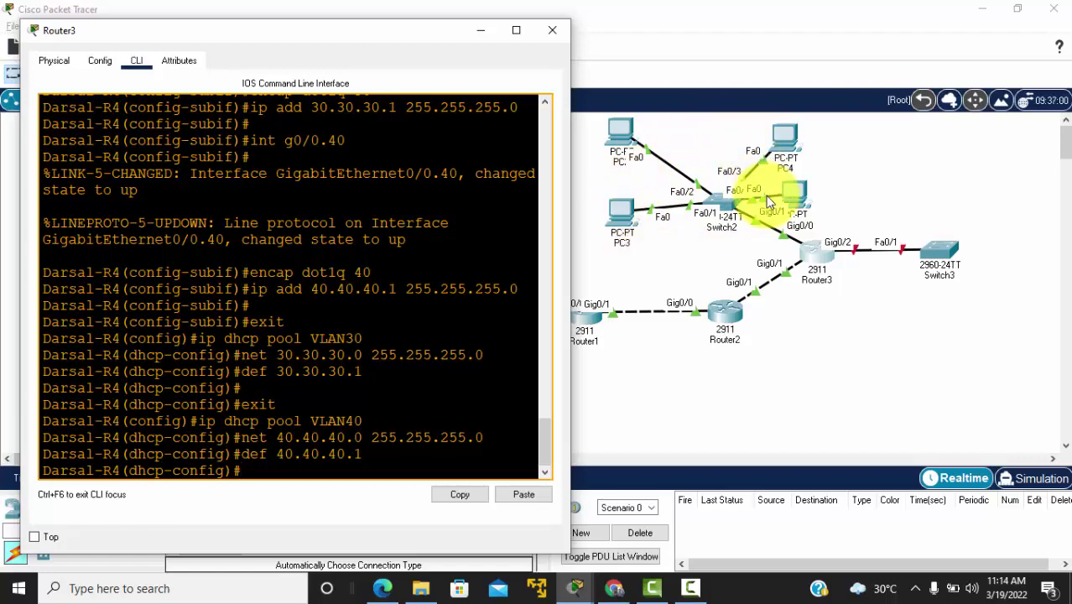
{"action": "left_click", "coordinate": [685, 239]}
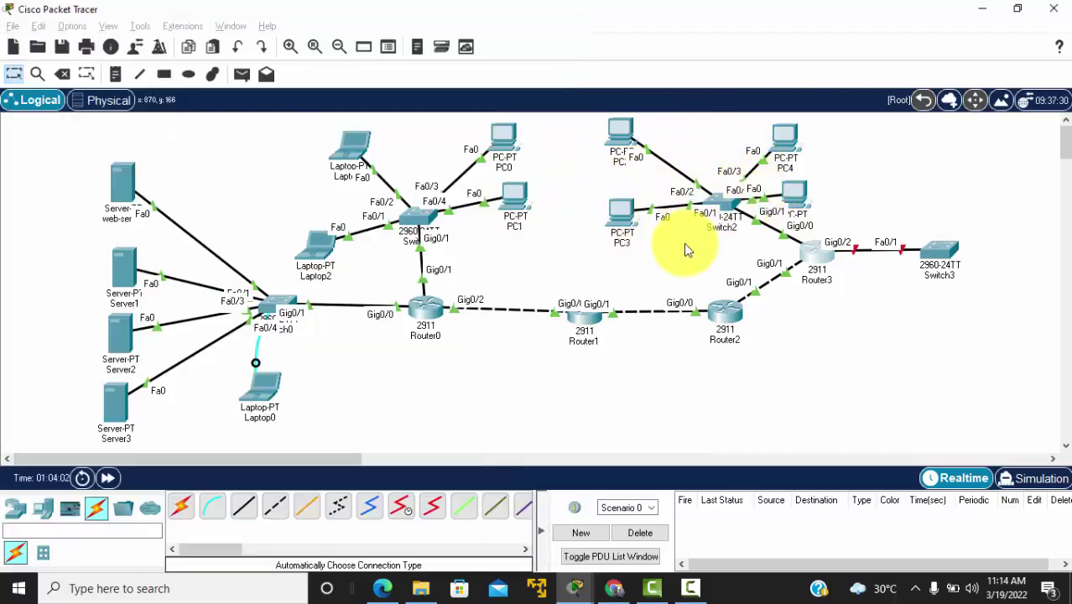
Step: Open Switch2's CLI and enter global configuration mode with en and conf t
{"action": "left_click", "coordinate": [732, 205]}
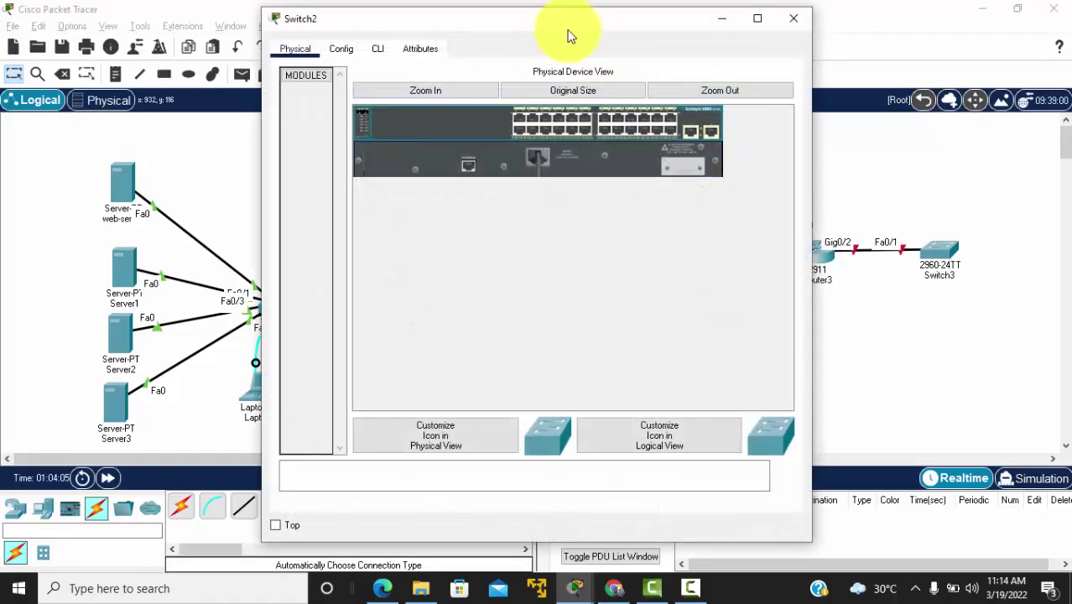
{"action": "left_click_drag", "start_coordinate": [561, 23], "coordinate": [378, 18]}
{"action": "left_click", "coordinate": [193, 43]}
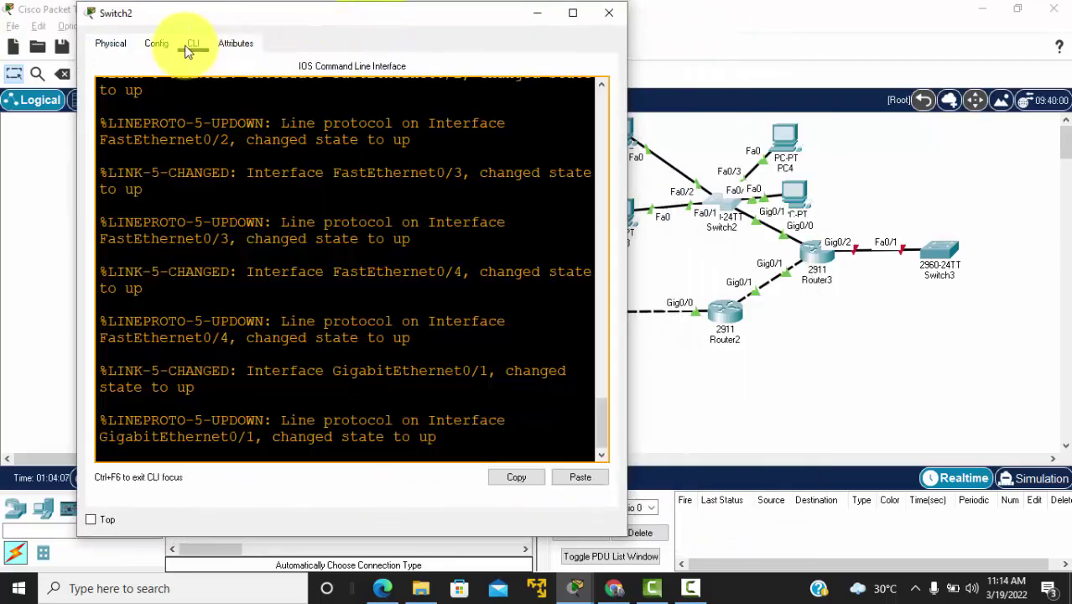
{"action": "key", "text": "Return"}
{"action": "key", "text": "Return"}
{"action": "key", "text": "Return"}
{"action": "key", "text": "Return"}
{"action": "key", "text": "Return"}
{"action": "type", "text": "en"}
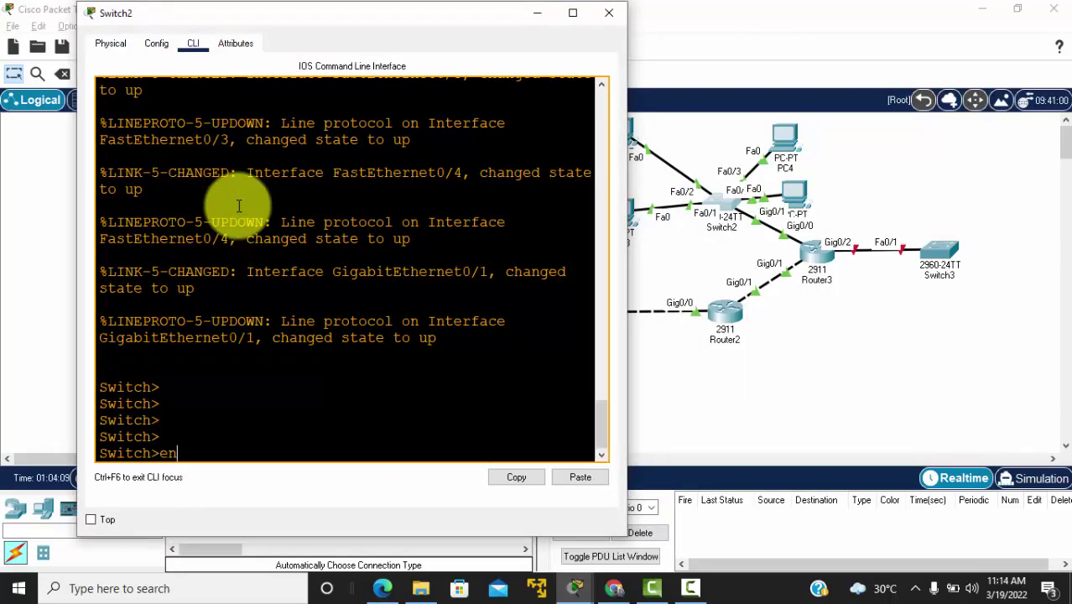
{"action": "key", "text": "Return"}
{"action": "type", "text": "conf t"}
{"action": "key", "text": "Return"}
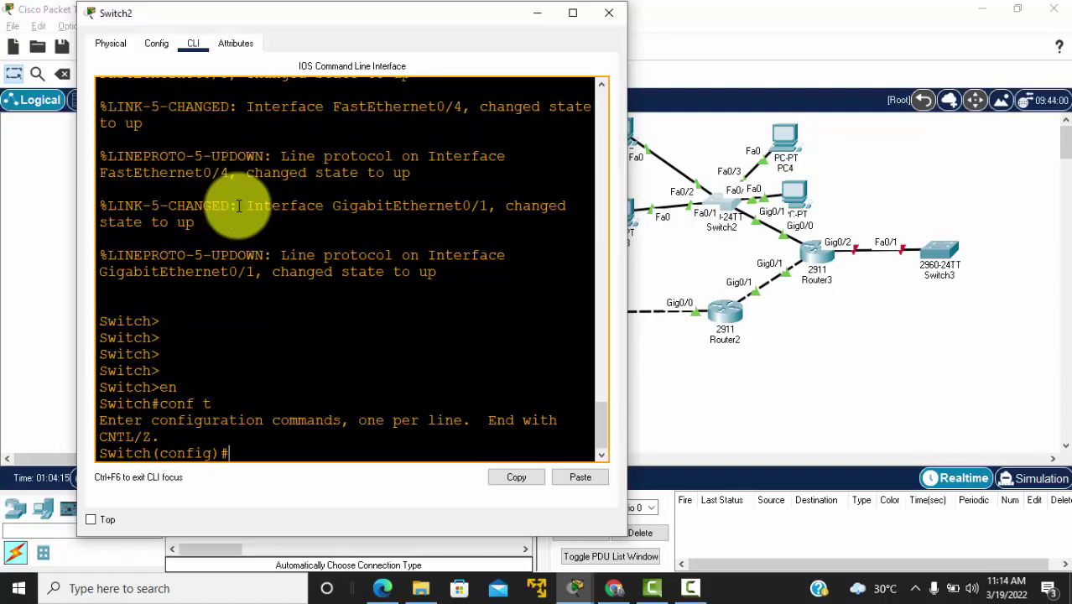
Step: Add VLAN 30 named VLAN30 and VLAN 40 named VLAN40 on Switch2
{"action": "type", "text": "vlan 30"}
{"action": "key", "text": "Return"}
{"action": "type", "text": "name"}
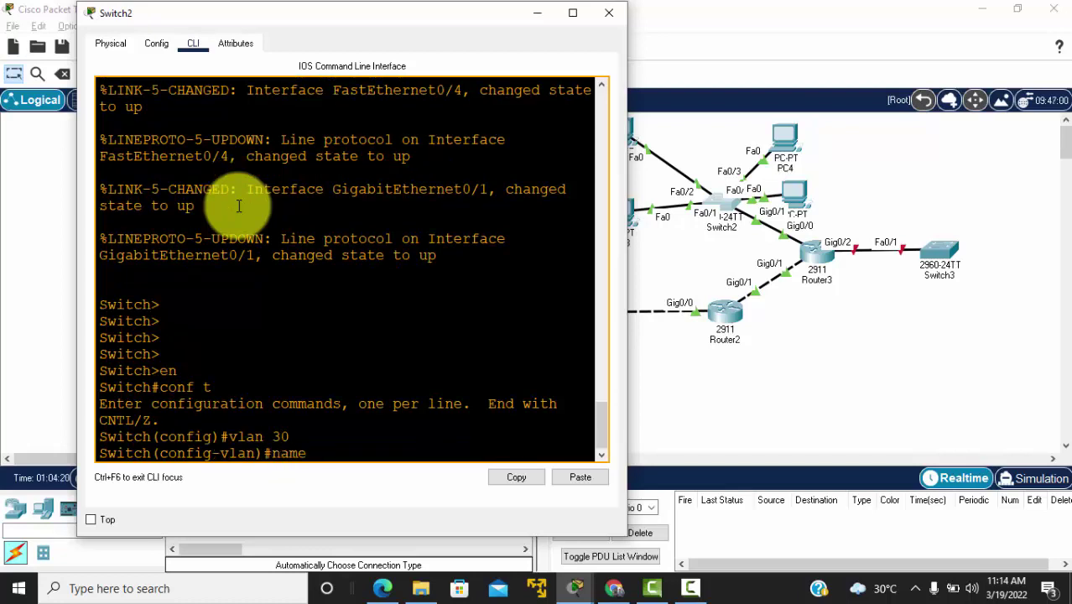
{"action": "type", "text": " VLAN30"}
{"action": "key", "text": "Return"}
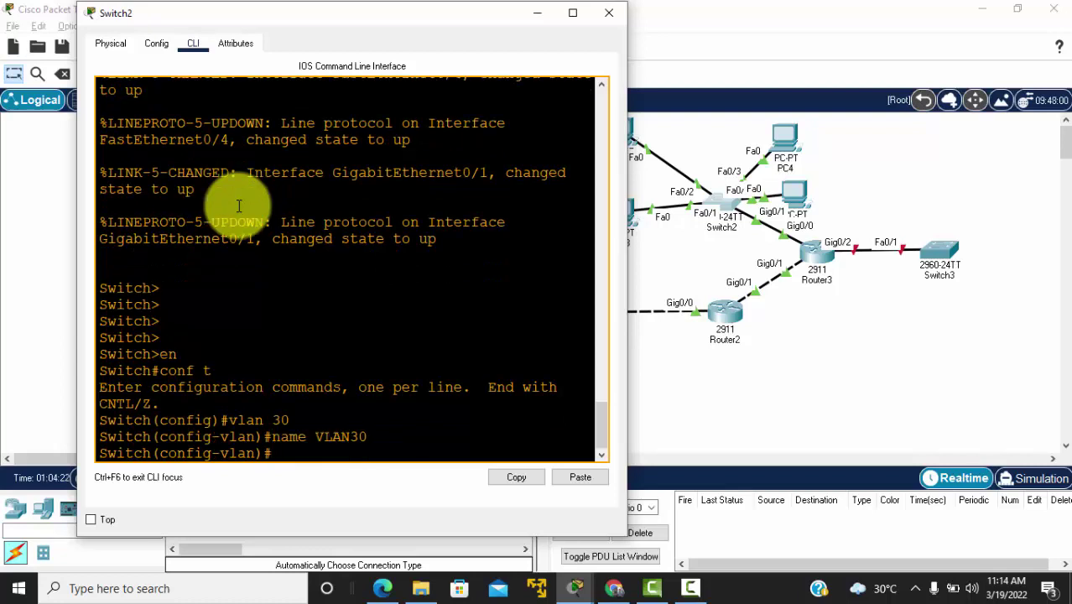
{"action": "key", "text": "Return"}
{"action": "type", "text": "vlan 40"}
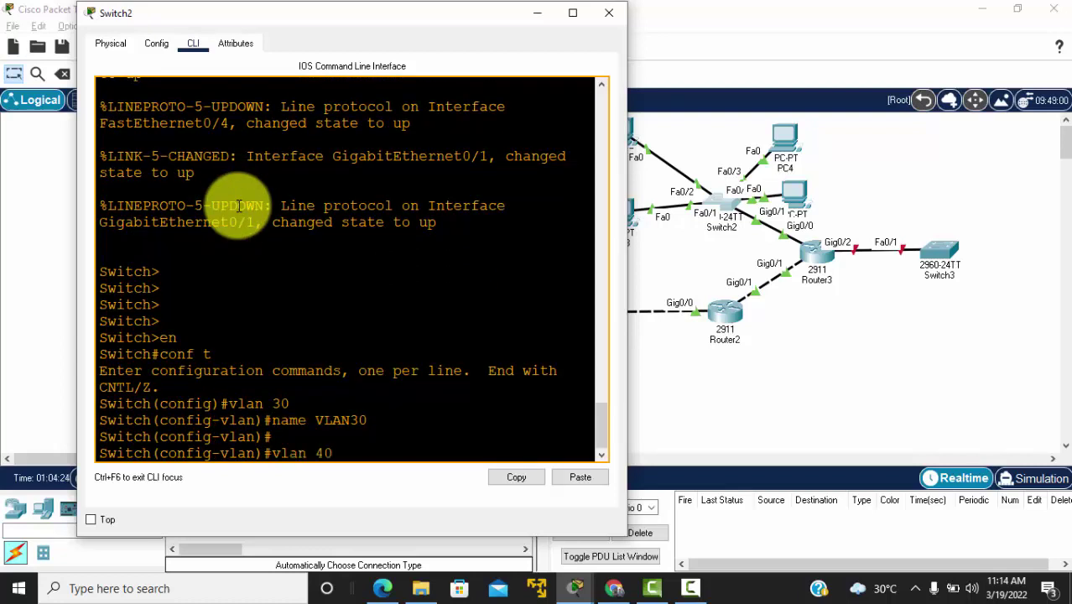
{"action": "key", "text": "Return"}
{"action": "type", "text": "name VLA"}
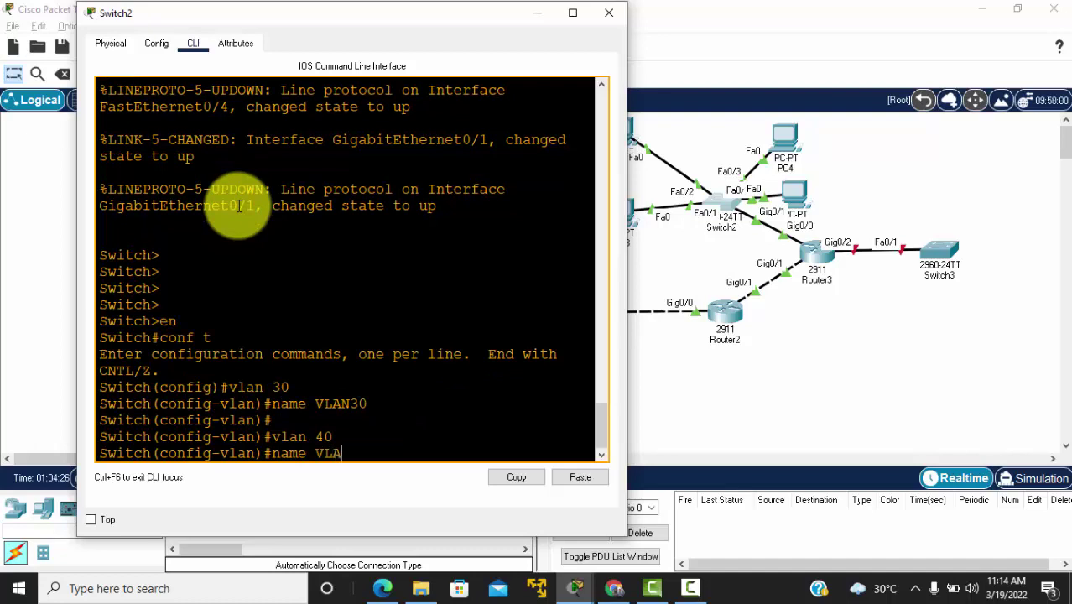
{"action": "type", "text": "N40"}
{"action": "key", "text": "Return"}
{"action": "key", "text": "Return"}
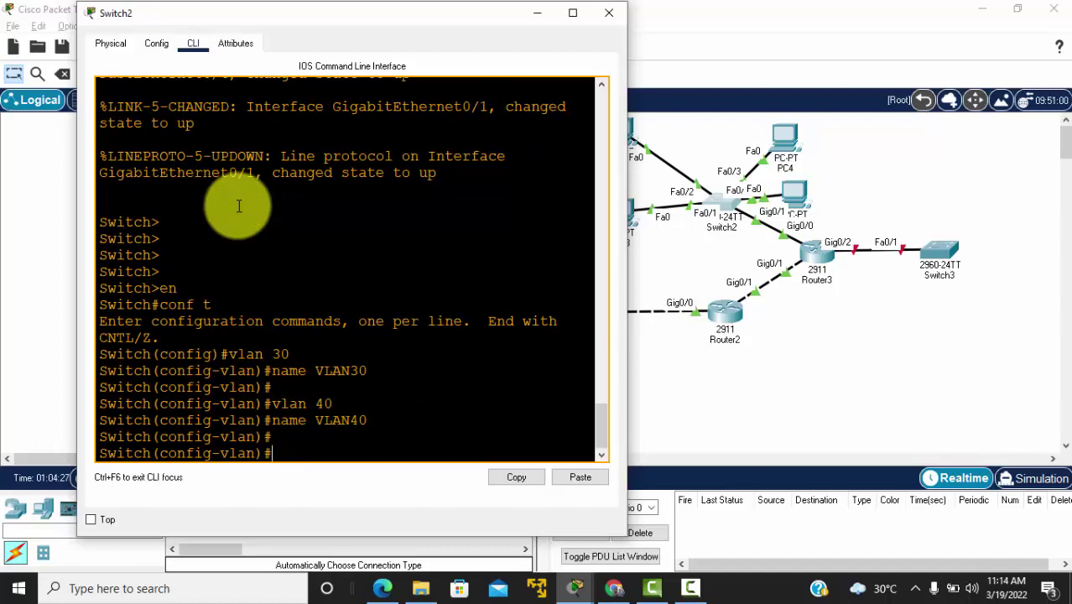
{"action": "type", "text": "exit"}
{"action": "key", "text": "Return"}
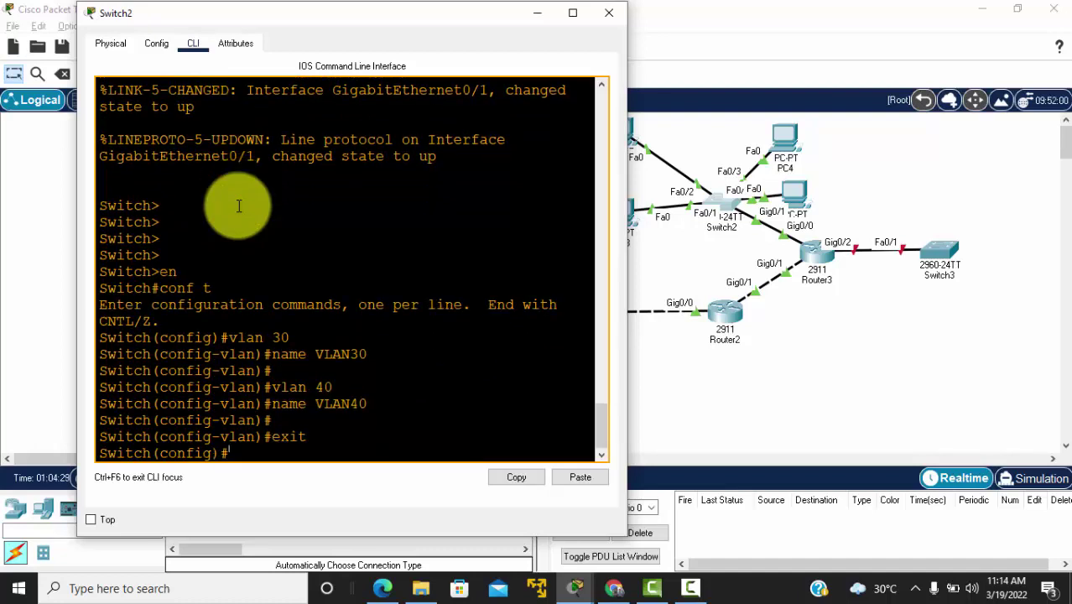
{"action": "key", "text": "Return"}
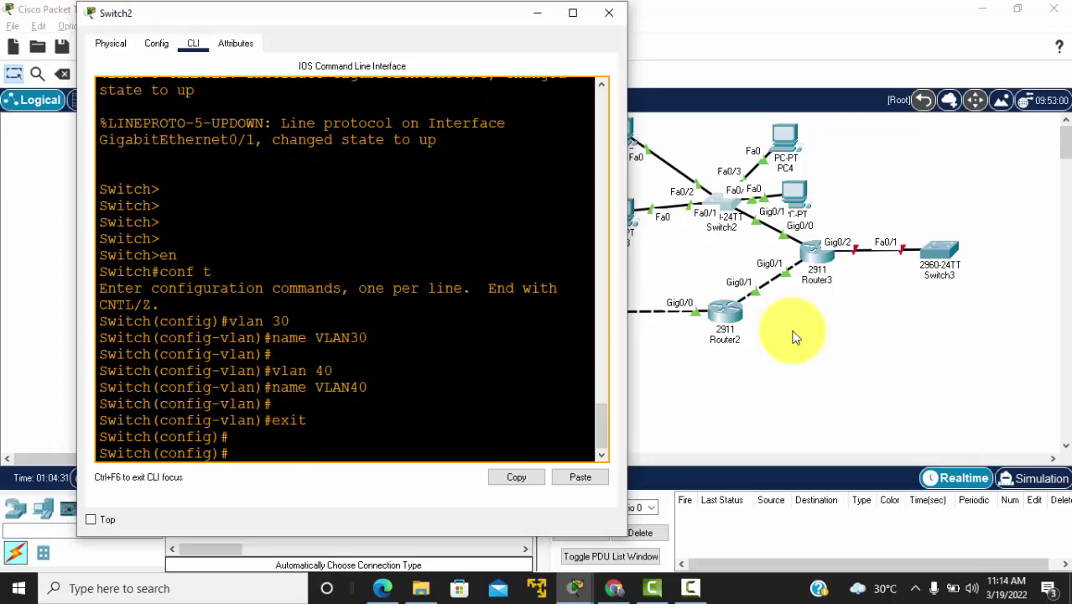
{"action": "left_click", "coordinate": [678, 241]}
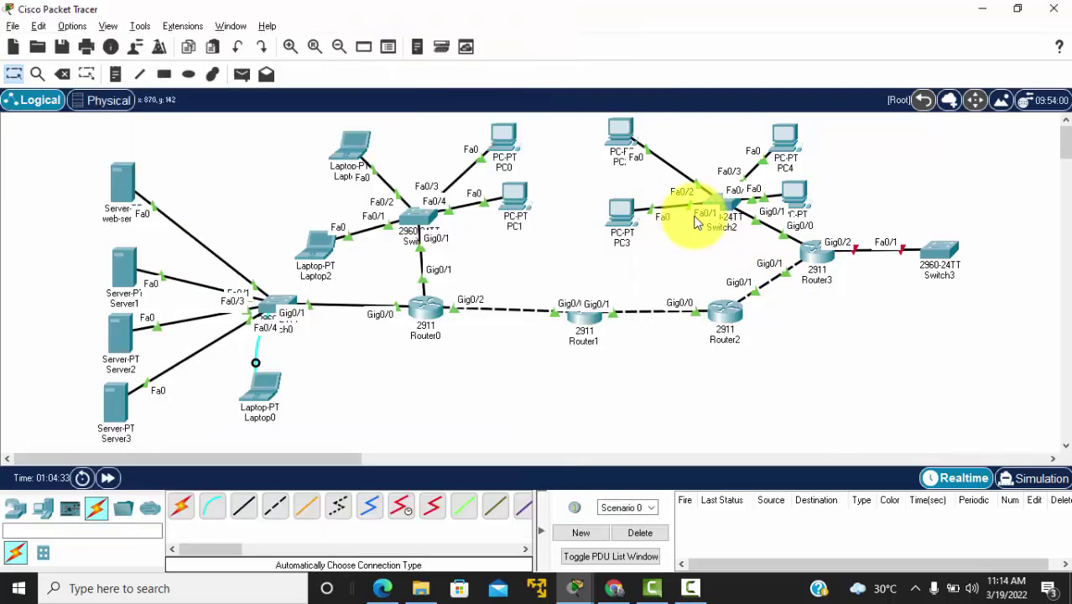
{"action": "key", "text": "alt+Tab"}
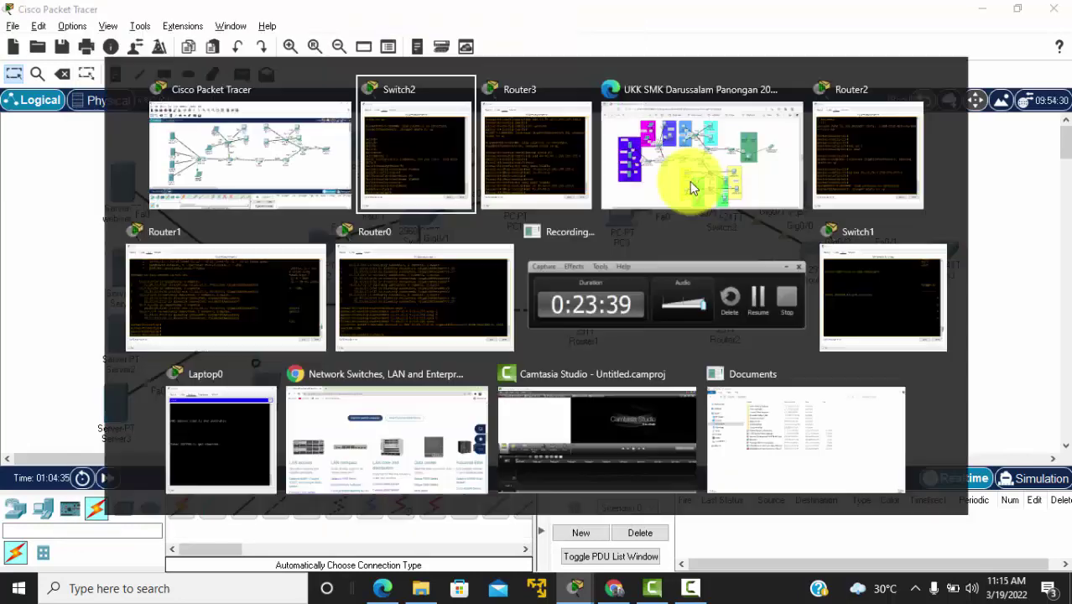
Step: Make Switch2 ports Fa0/1-2 access ports in VLAN 30
{"action": "type", "text": "int r"}
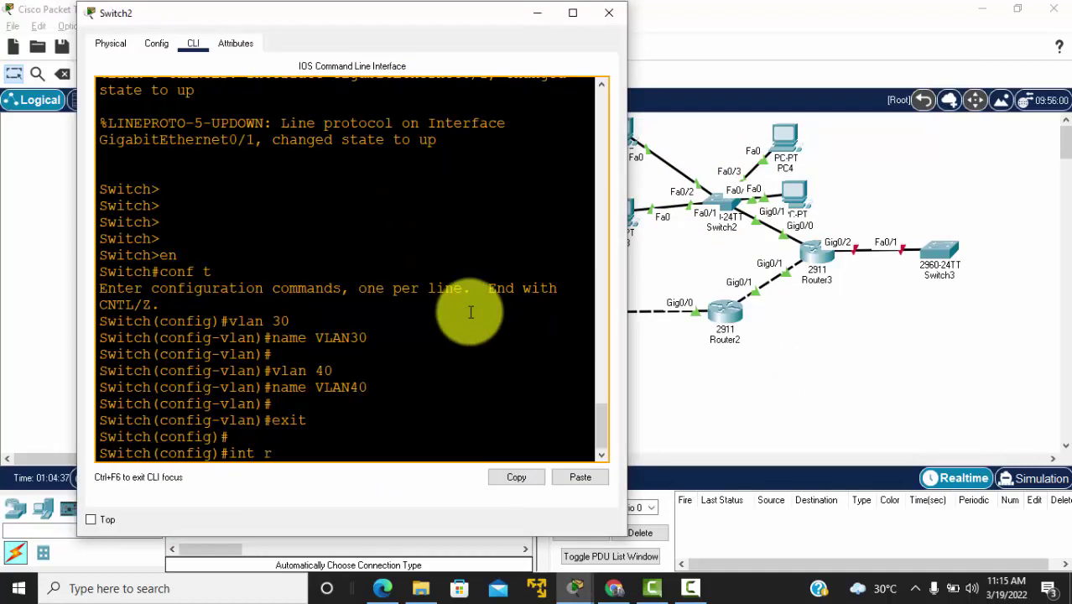
{"action": "type", "text": "ange fa0/1"}
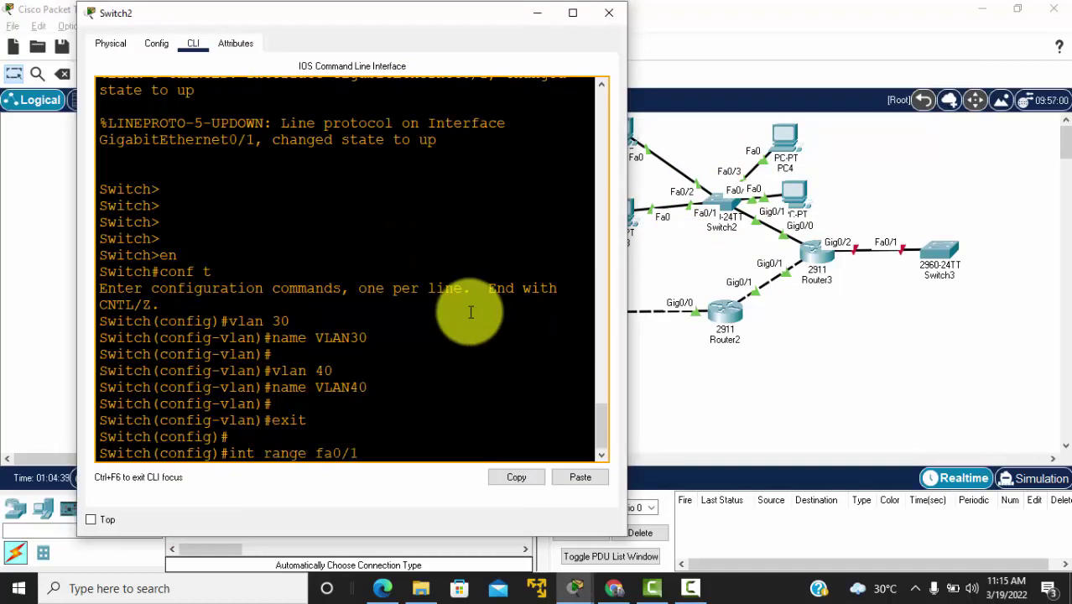
{"action": "type", "text": "-2"}
{"action": "key", "text": "Return"}
{"action": "type", "text": "sw mod acc"}
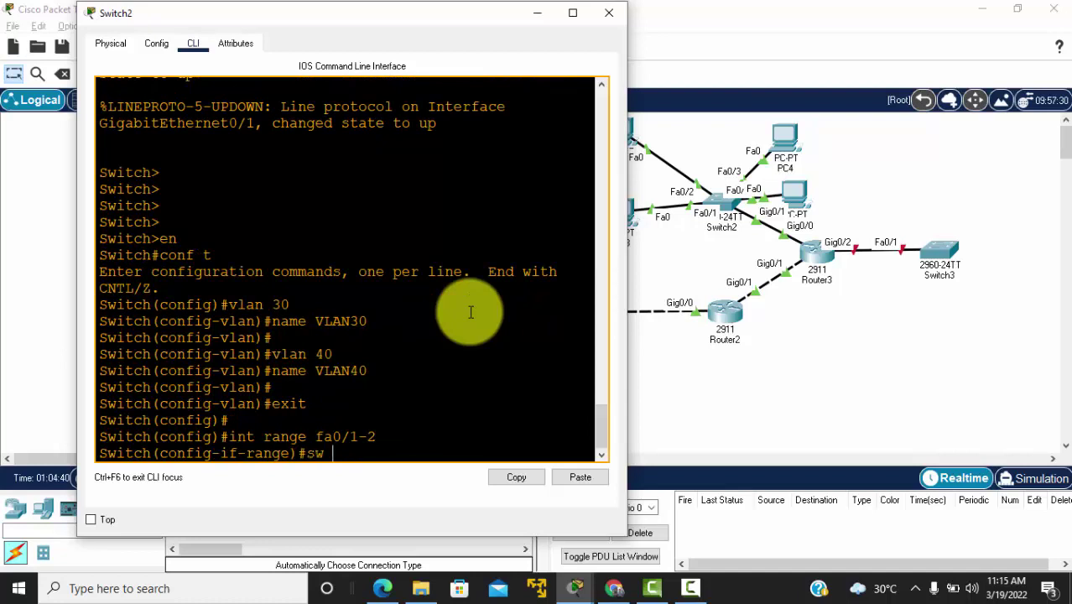
{"action": "key", "text": "Return"}
{"action": "type", "text": "sw"}
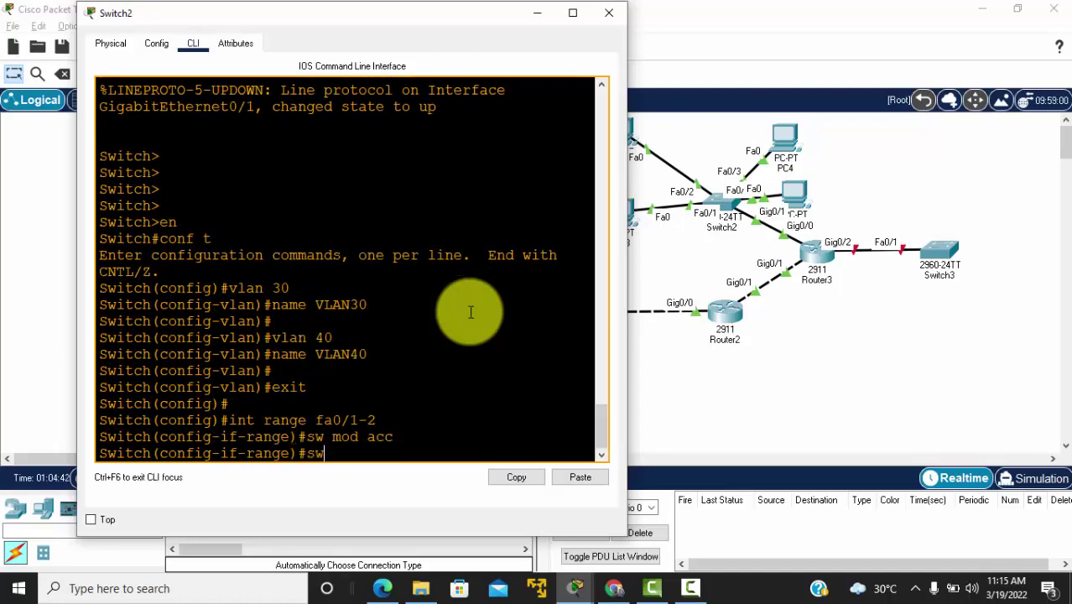
{"action": "type", "text": " acc vlan 30"}
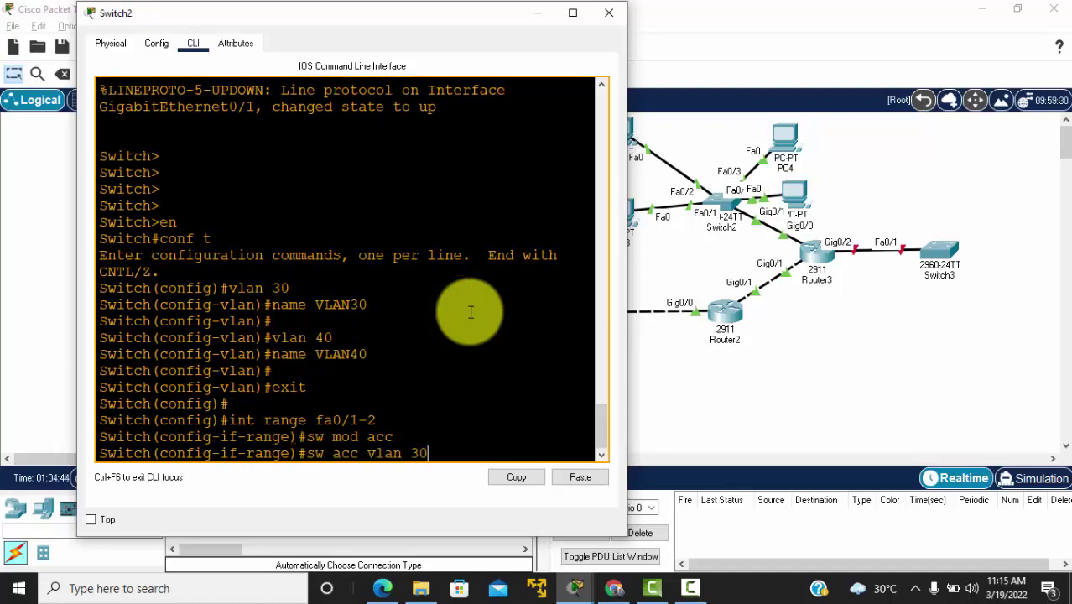
{"action": "key", "text": "Return"}
{"action": "key", "text": "Return"}
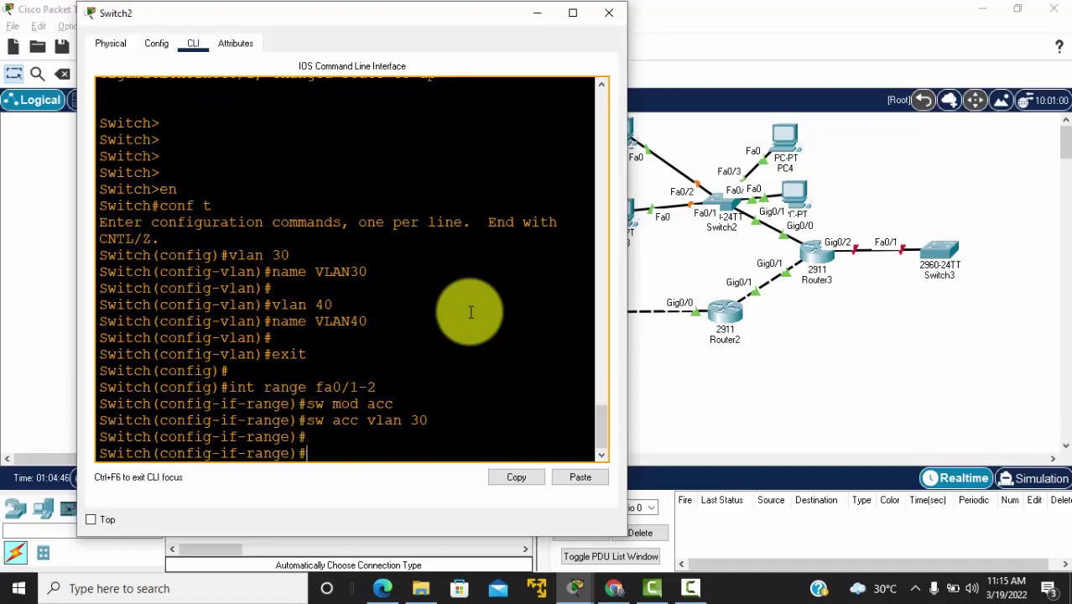
{"action": "type", "text": "exit"}
{"action": "key", "text": "Return"}
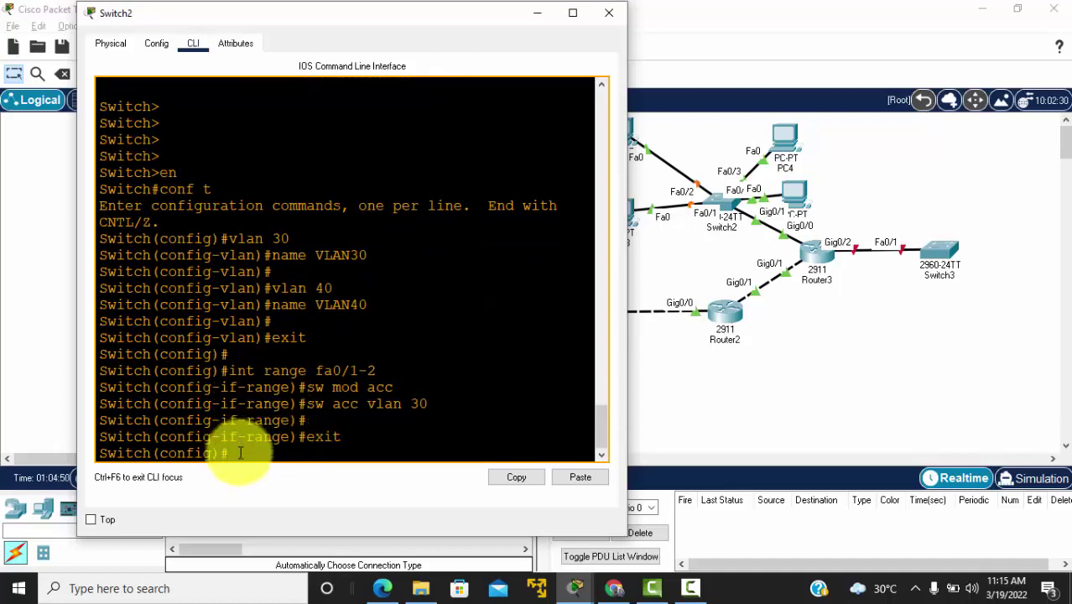
{"action": "key", "text": "Return"}
Step: Reposition PC4 and PC5 beside Switch2 and make Fa0/3-4 access ports in VLAN 40
{"action": "type", "text": "int f"}
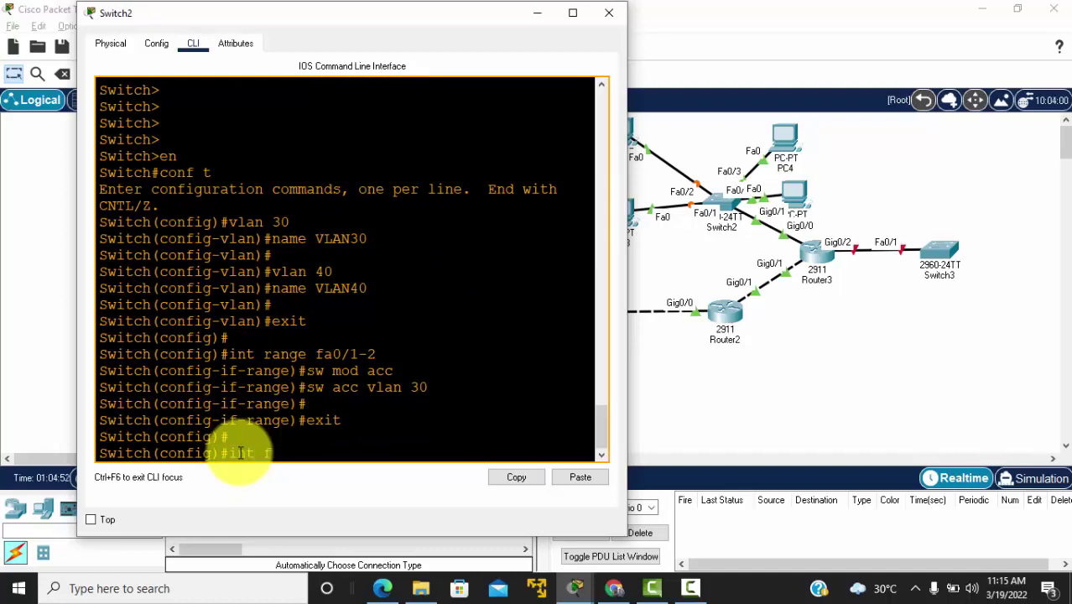
{"action": "key", "text": "BackSpace"}
{"action": "type", "text": "range fa0/"}
{"action": "left_click", "coordinate": [795, 139]}
{"action": "left_click_drag", "start_coordinate": [795, 139], "coordinate": [771, 139]}
{"action": "mouse_move", "coordinate": [797, 186]}
{"action": "left_mouse_down"}
{"action": "mouse_move", "coordinate": [829, 203]}
{"action": "mouse_move", "coordinate": [854, 198]}
{"action": "mouse_move", "coordinate": [814, 180]}
{"action": "left_mouse_up"}
{"action": "left_click", "coordinate": [723, 201]}
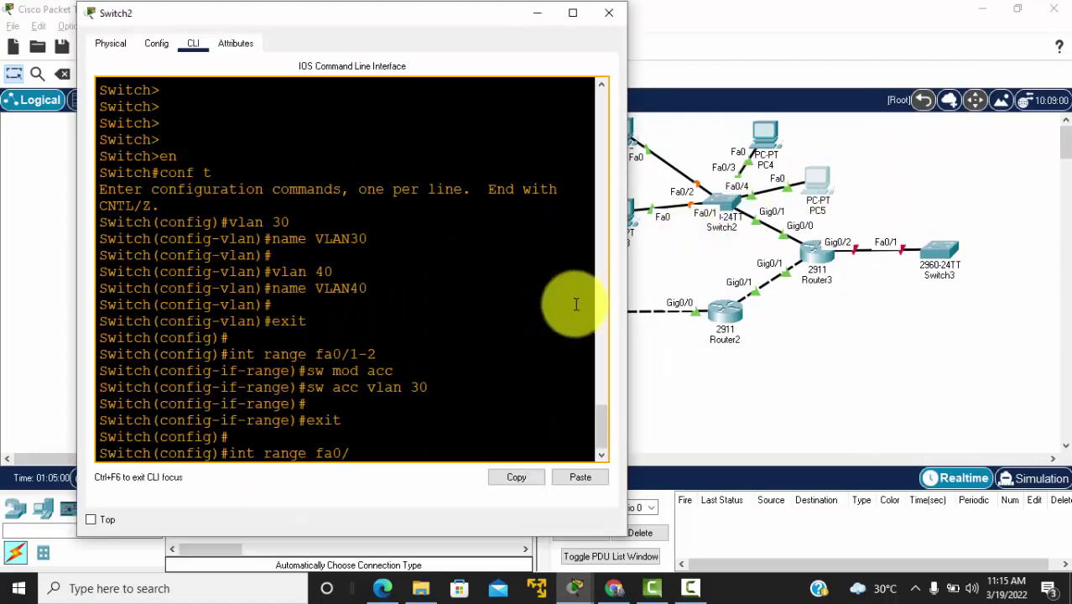
{"action": "type", "text": "-4"}
{"action": "key", "text": "Return"}
{"action": "type", "text": "sw mod acc"}
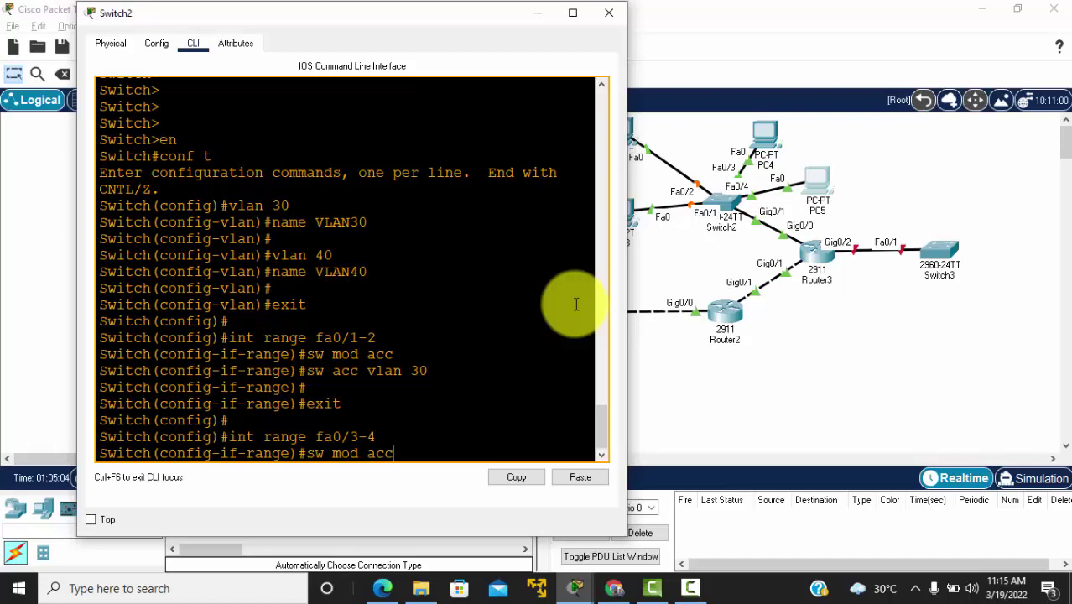
{"action": "key", "text": "Return"}
{"action": "type", "text": "sw ac"}
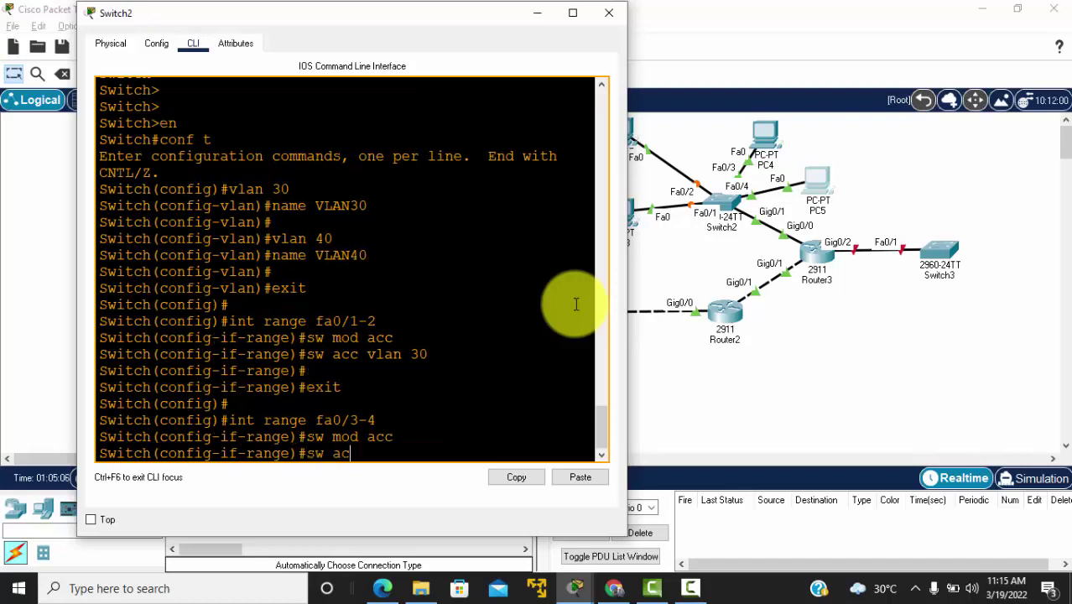
{"action": "type", "text": "c vlan 40"}
{"action": "key", "text": "Return"}
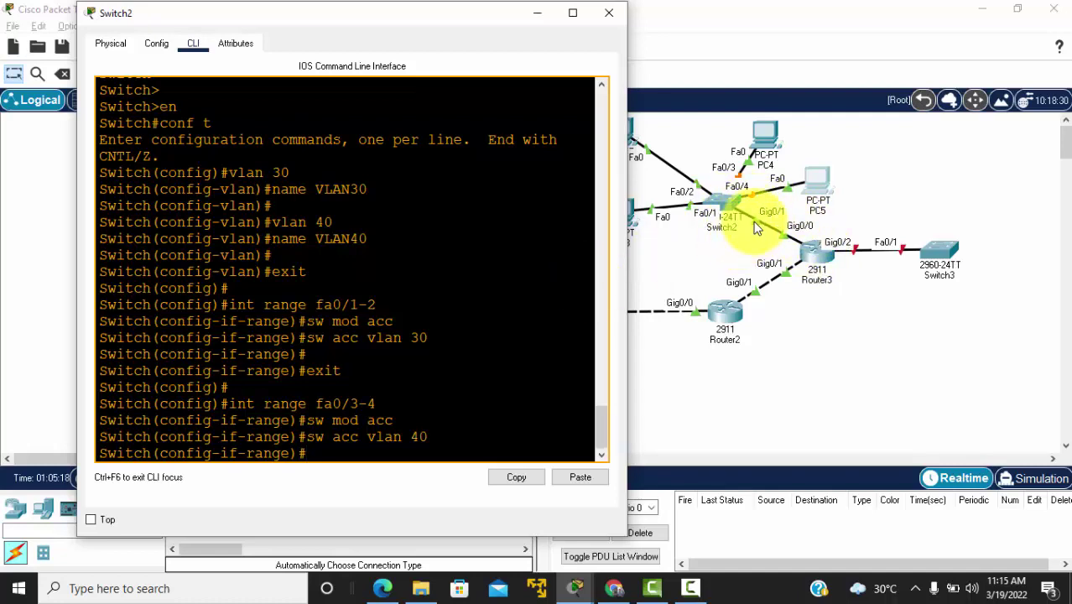
Step: Set interface Gig0/1 on Switch2 to trunk mode
{"action": "key", "text": "Return"}
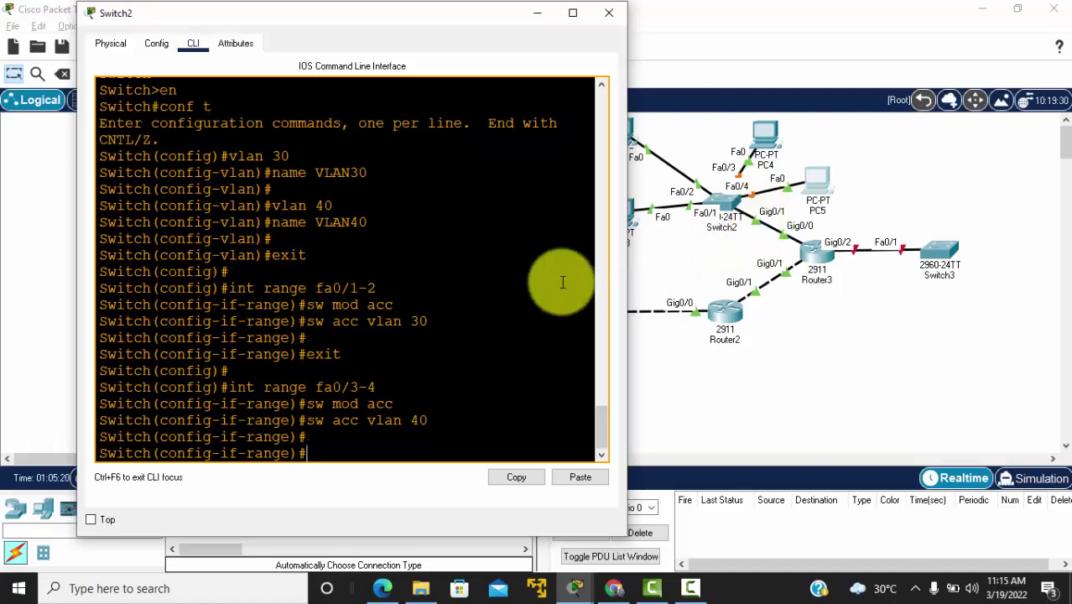
{"action": "type", "text": "int g0/1"}
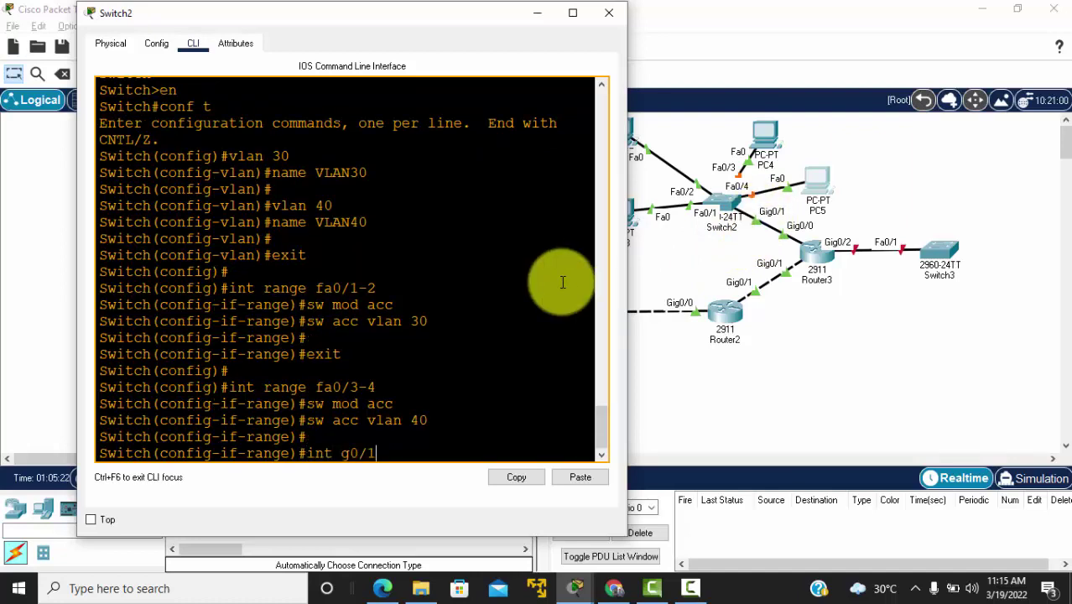
{"action": "key", "text": "Return"}
{"action": "type", "text": "sw "}
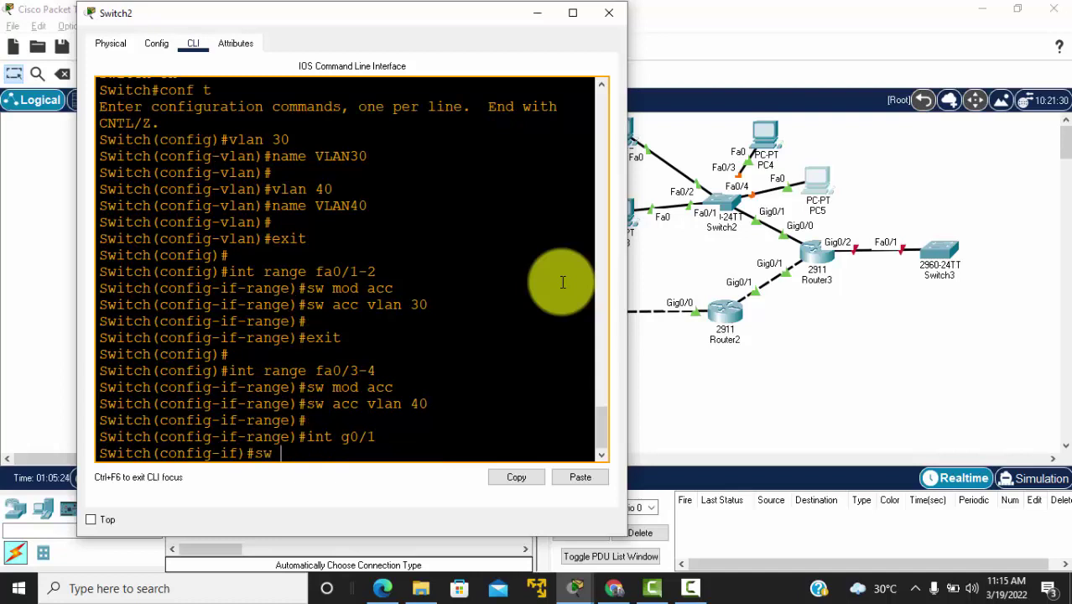
{"action": "type", "text": "mod tr"}
{"action": "key", "text": "Return"}
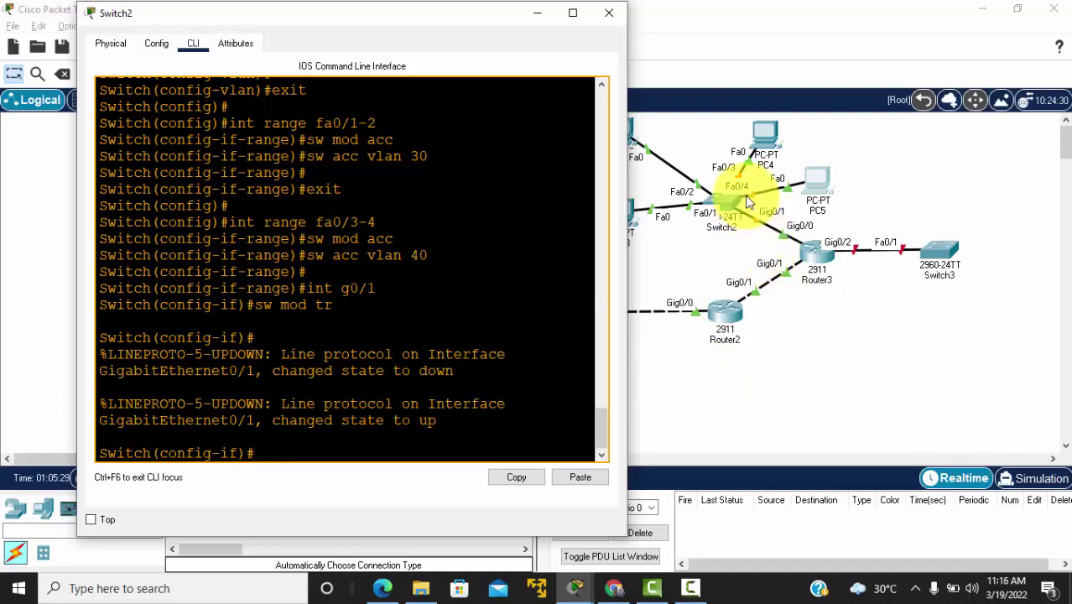
Step: Open PC3's Desktop IP Configuration and select DHCP for FastEthernet0
{"action": "left_click", "coordinate": [679, 286]}
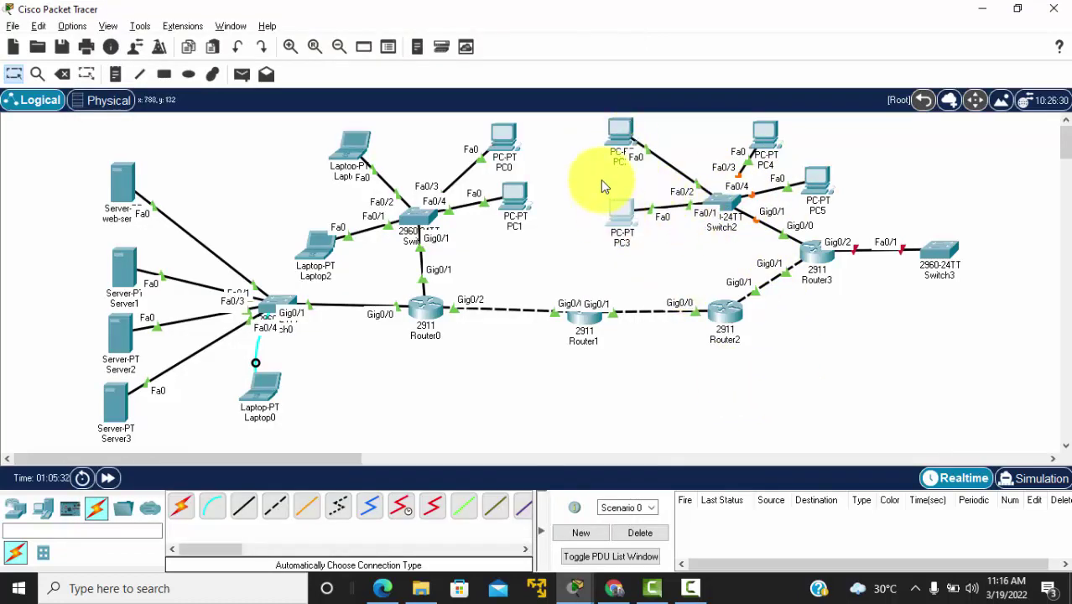
{"action": "left_click", "coordinate": [619, 210]}
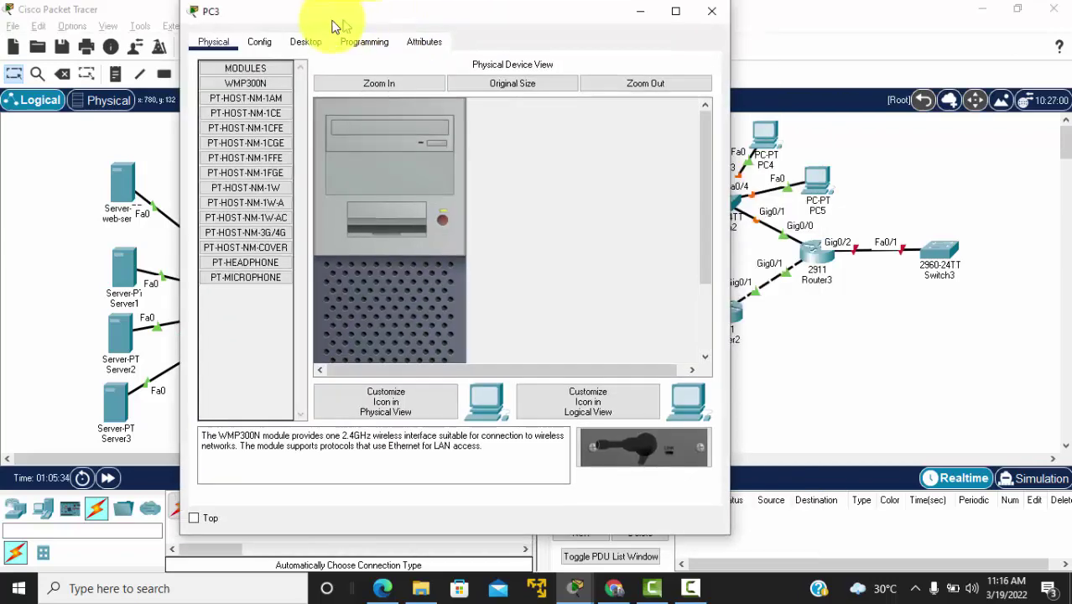
{"action": "left_click_drag", "start_coordinate": [301, 26], "coordinate": [208, 31]}
{"action": "left_click", "coordinate": [219, 48]}
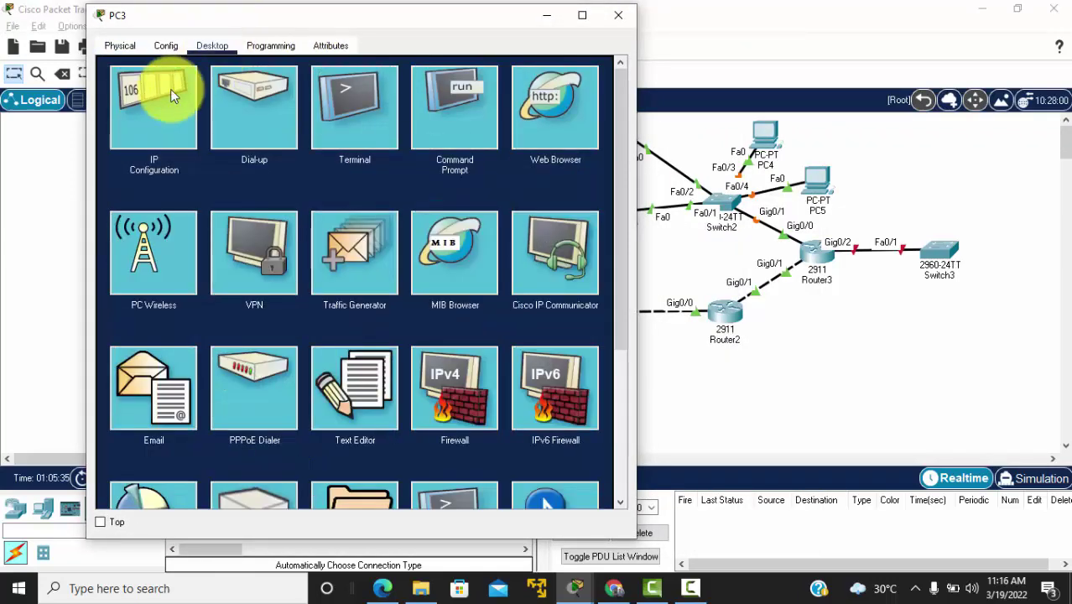
{"action": "left_click", "coordinate": [165, 91]}
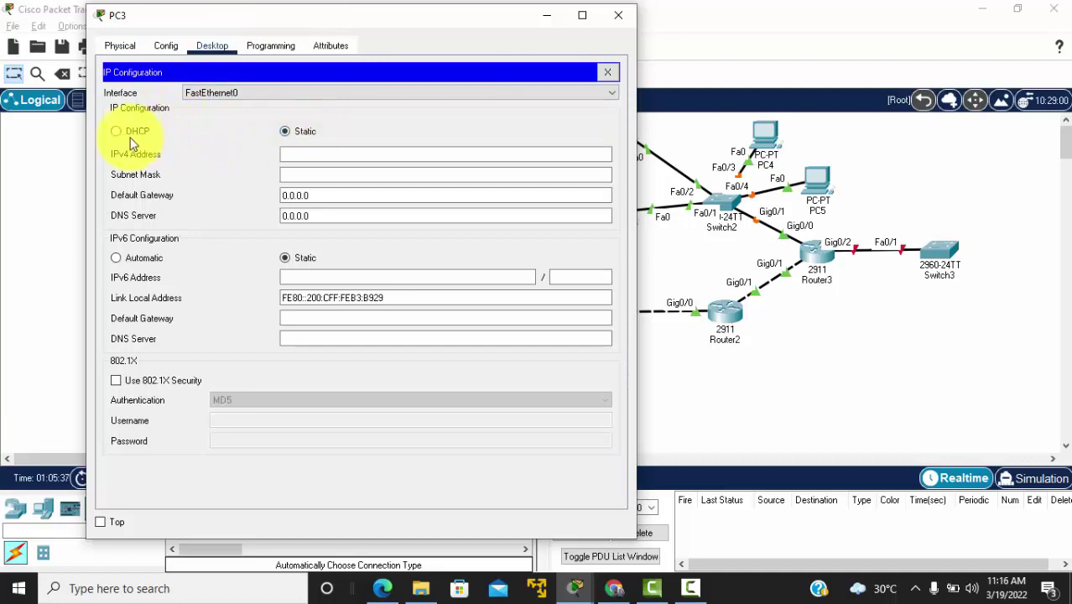
{"action": "left_click", "coordinate": [120, 139]}
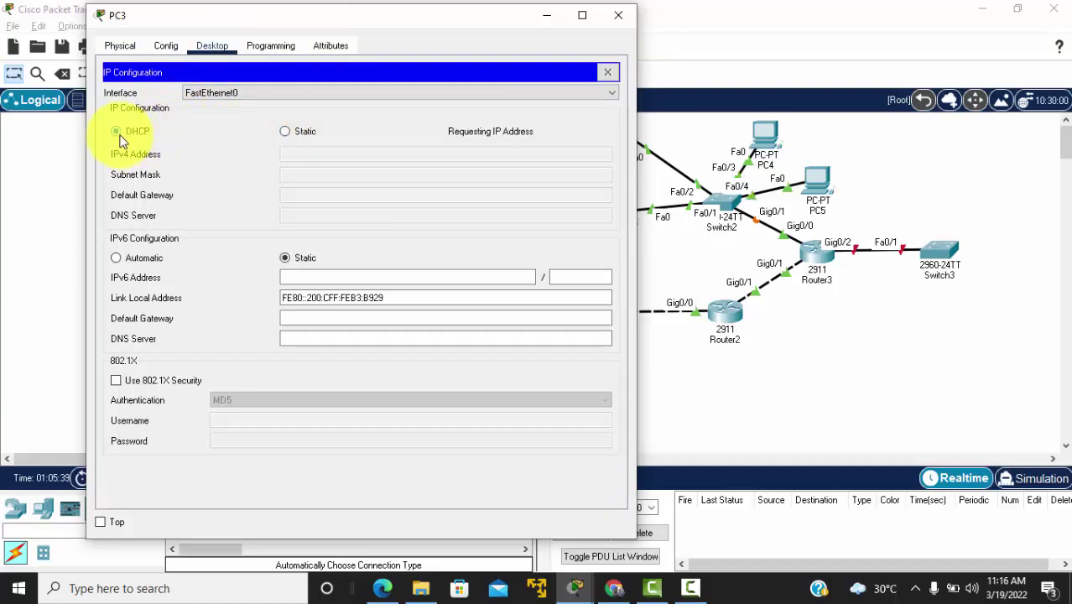
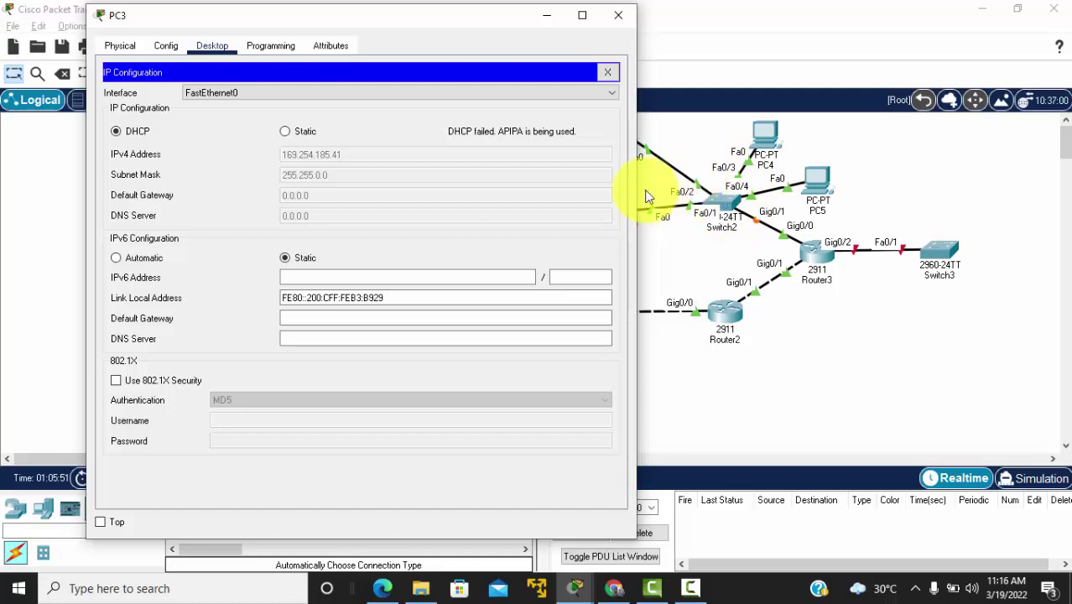
Step: Toggle PC3 from Static to DHCP until it gets 30.30.30.2 with gateway 30.30.30.1, then close PC3
{"action": "left_click", "coordinate": [298, 134]}
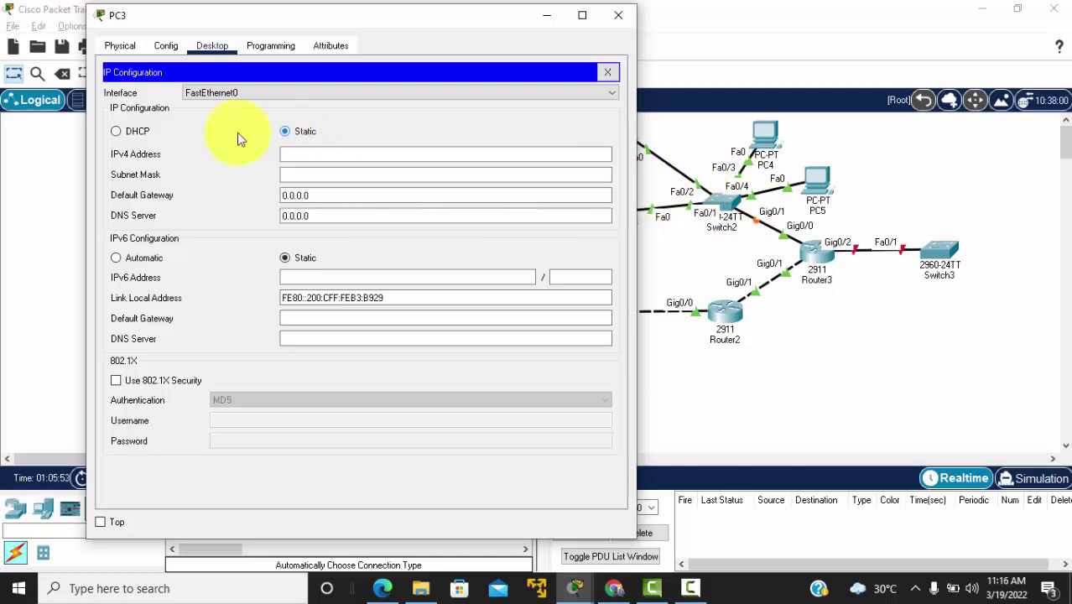
{"action": "left_click", "coordinate": [124, 134]}
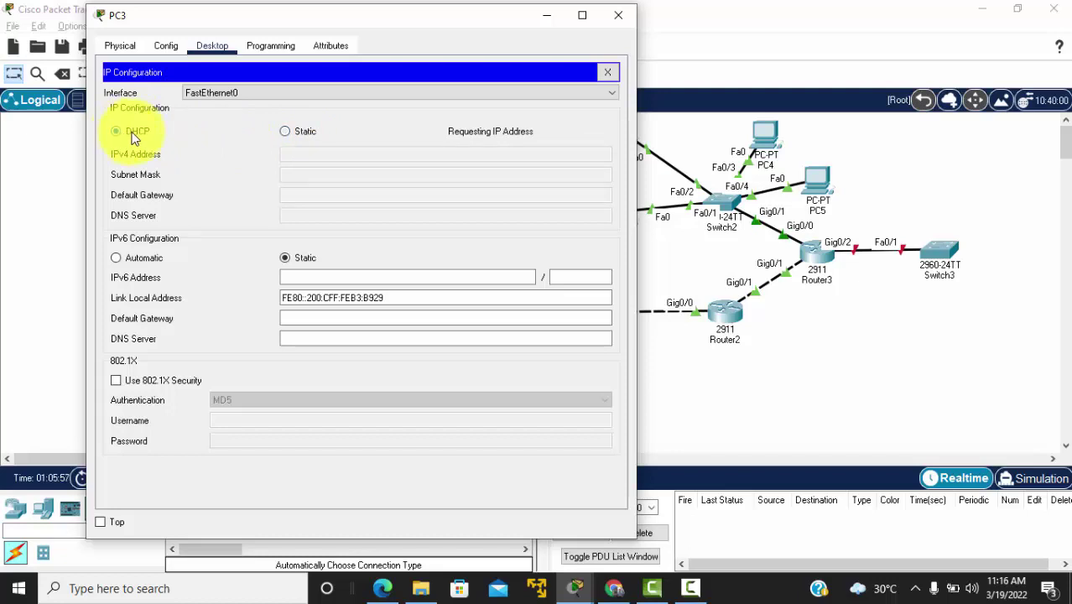
{"action": "left_click", "coordinate": [304, 138]}
{"action": "left_click", "coordinate": [118, 132]}
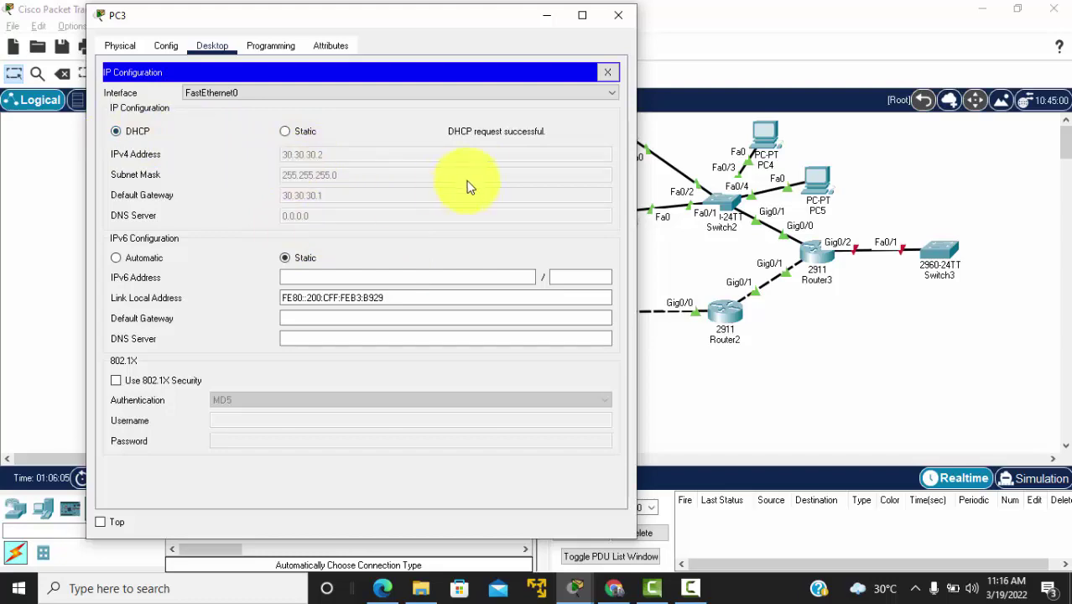
{"action": "left_click", "coordinate": [619, 18]}
Step: Set PC2's IP configuration to DHCP and close its window
{"action": "left_click", "coordinate": [619, 141]}
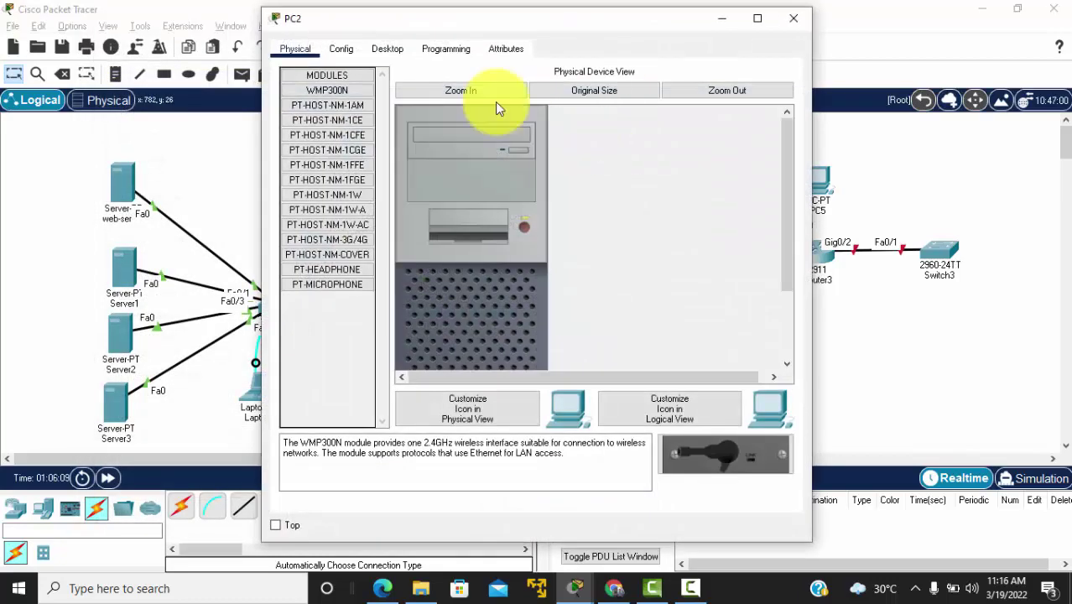
{"action": "left_click", "coordinate": [388, 49]}
{"action": "left_click", "coordinate": [362, 79]}
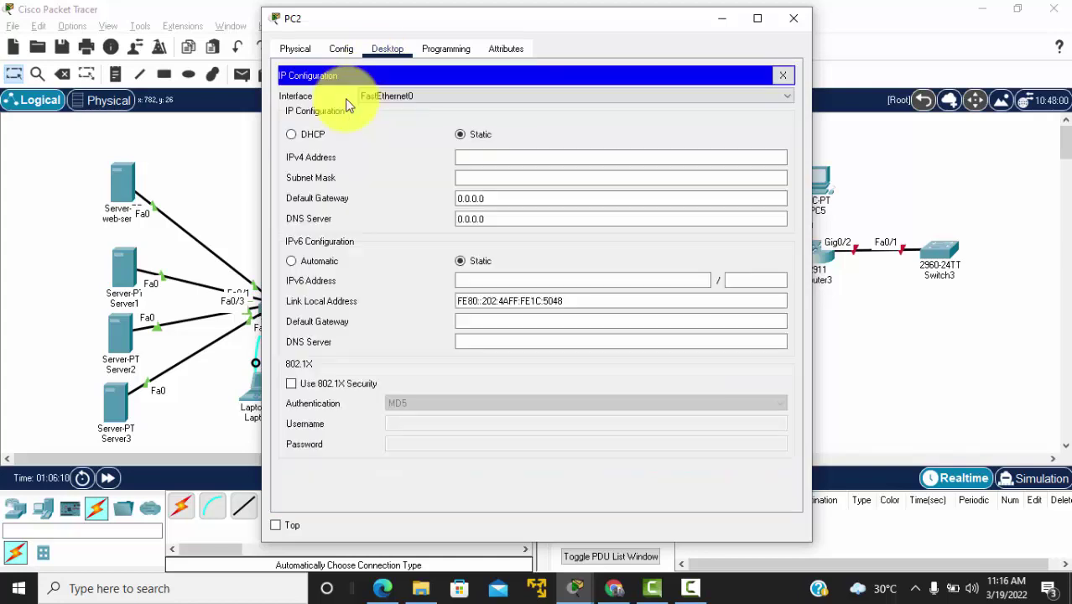
{"action": "left_click", "coordinate": [297, 136]}
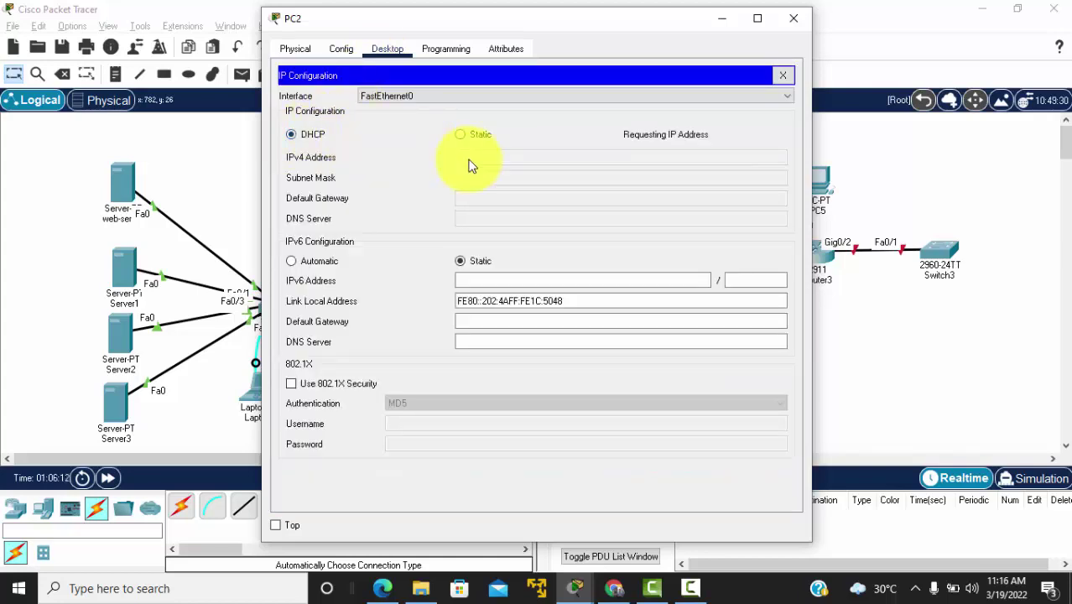
{"action": "left_click", "coordinate": [793, 18]}
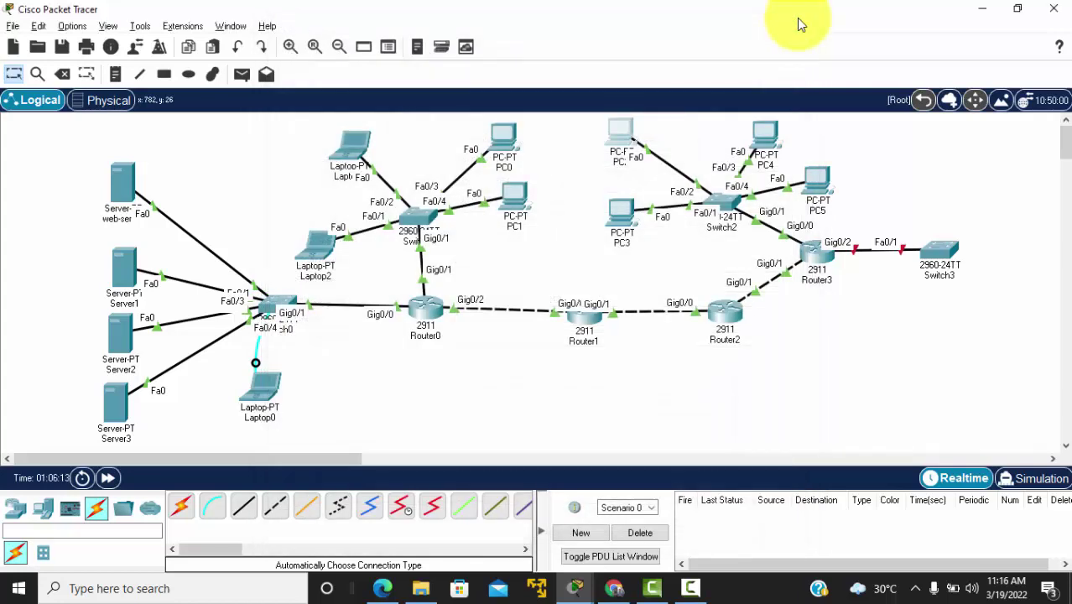
Step: Set PC4's IP configuration to DHCP and close its window
{"action": "left_click", "coordinate": [761, 136]}
{"action": "left_click", "coordinate": [387, 49]}
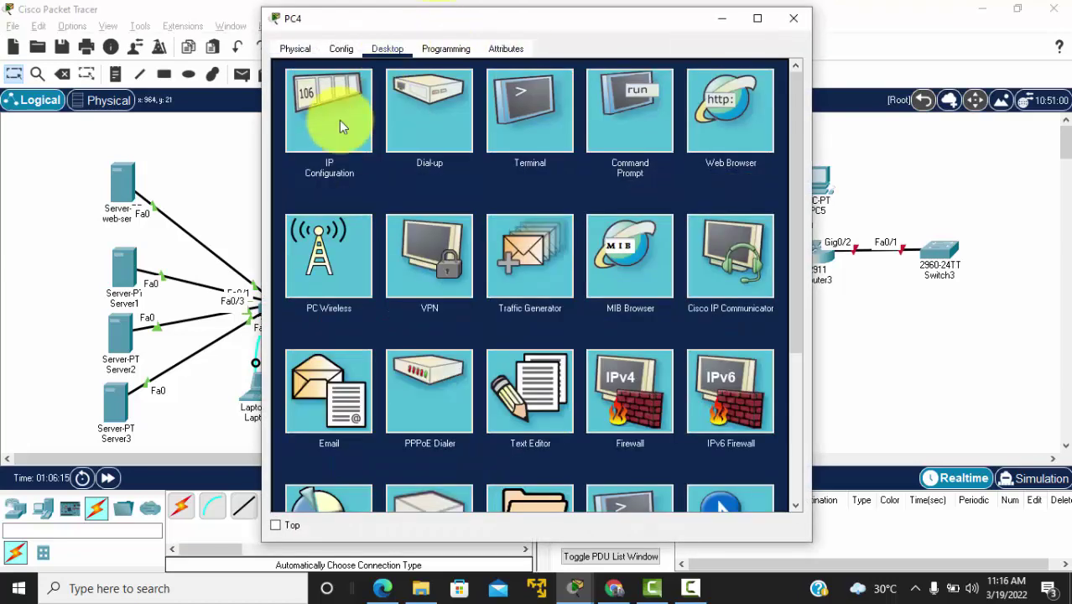
{"action": "left_click", "coordinate": [339, 120]}
{"action": "left_click", "coordinate": [302, 135]}
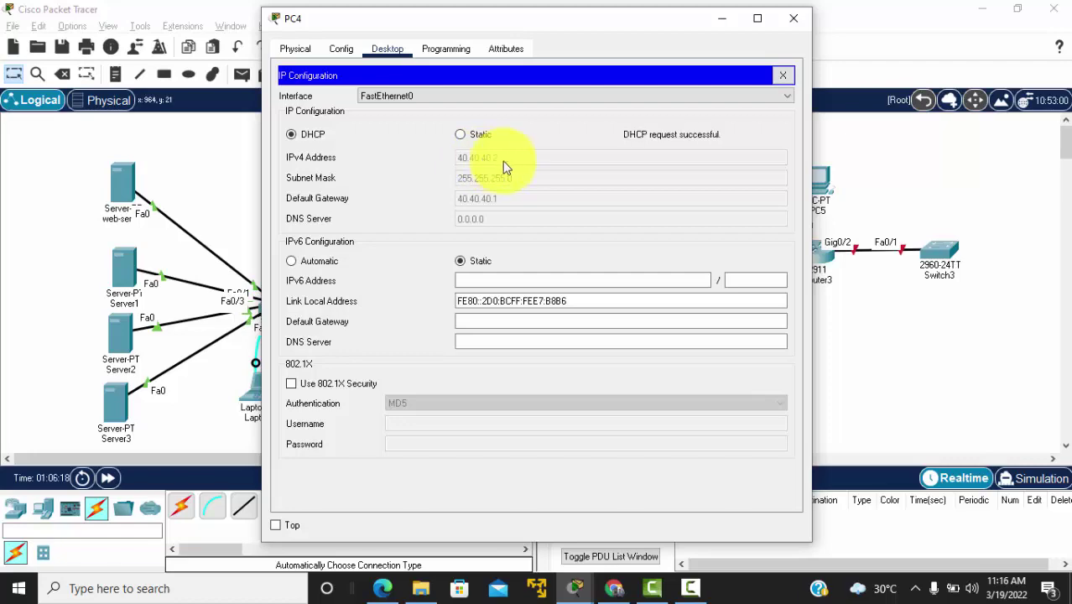
{"action": "left_click", "coordinate": [793, 17]}
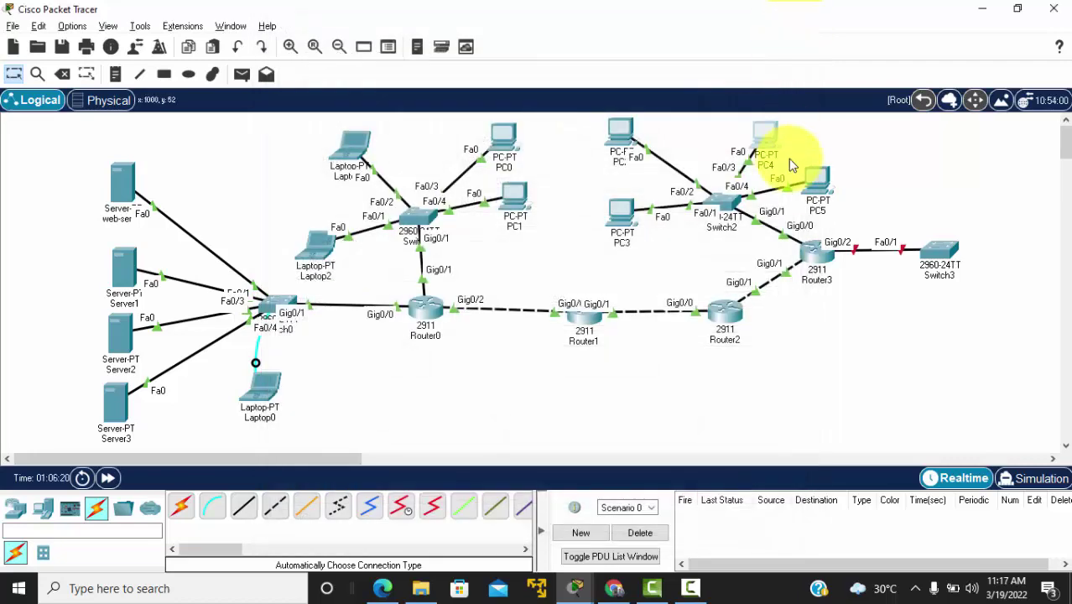
Step: Set PC5 to DHCP so it receives 40.40.40.3 with gateway 40.40.40.1, then close it
{"action": "left_click", "coordinate": [815, 188]}
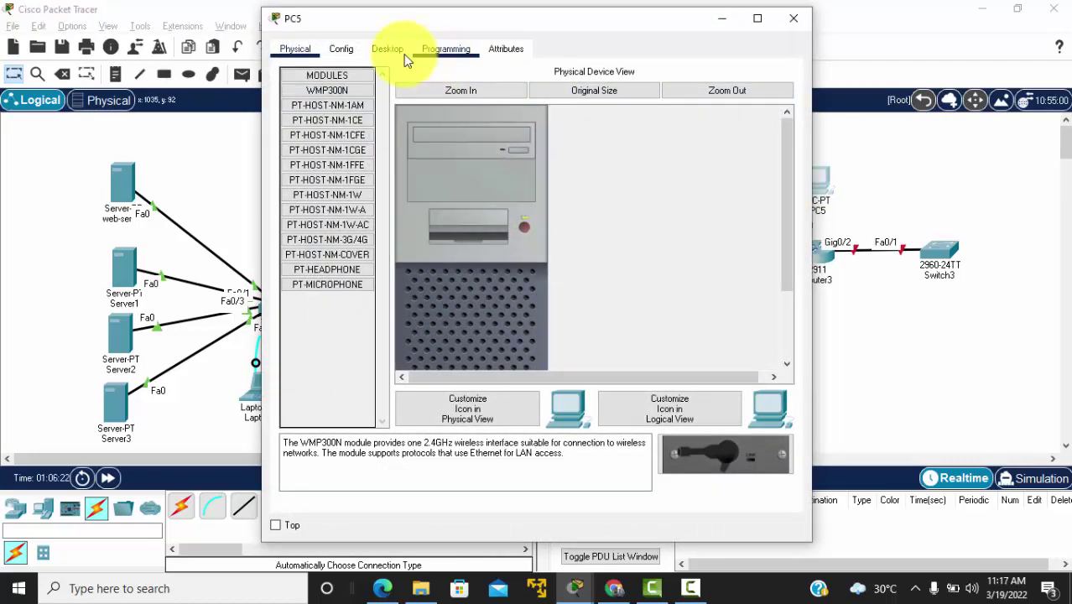
{"action": "left_click", "coordinate": [387, 49]}
{"action": "left_click", "coordinate": [356, 109]}
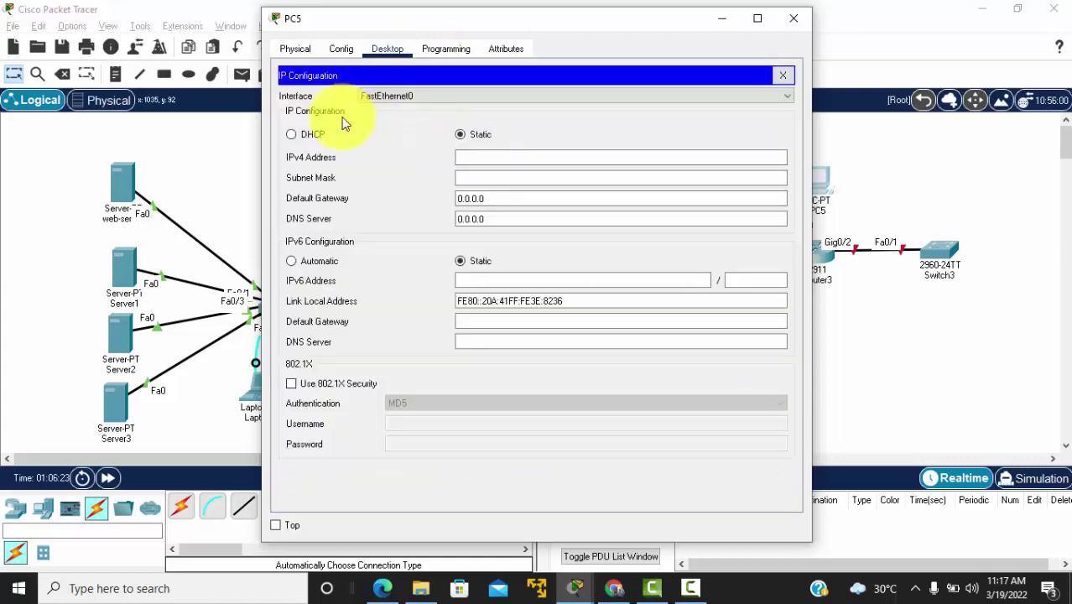
{"action": "left_click", "coordinate": [297, 134]}
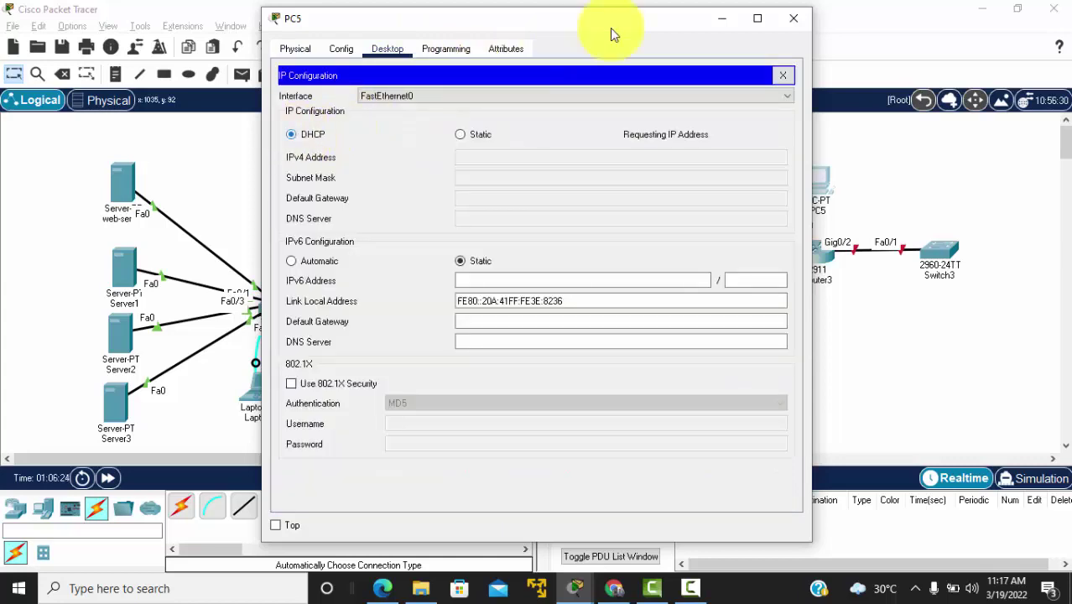
{"action": "left_click", "coordinate": [794, 19]}
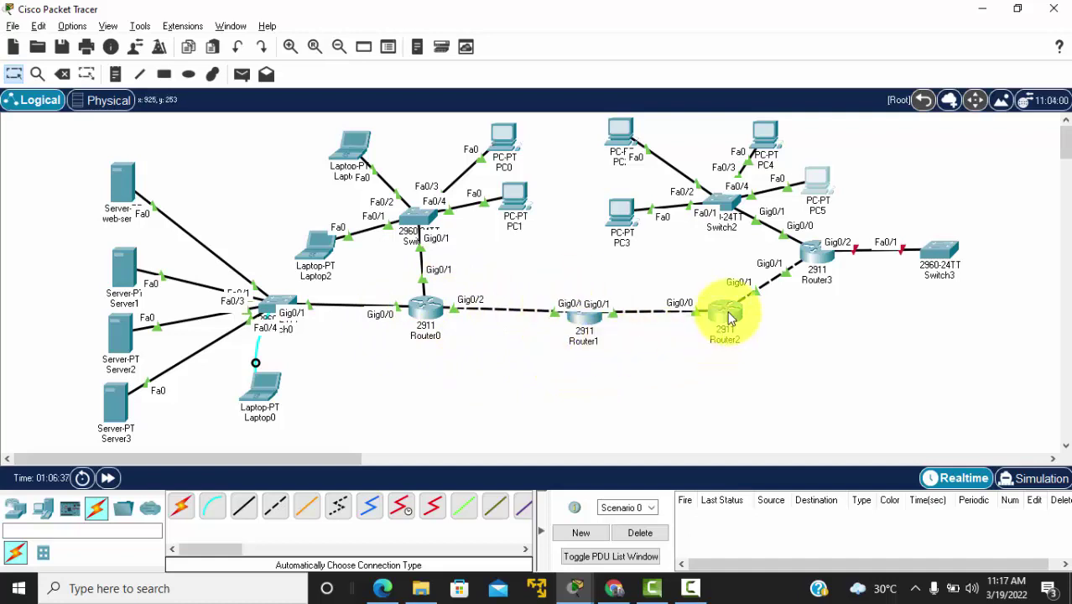
Step: In Router2's CLI, exit interface configuration mode
{"action": "left_click", "coordinate": [728, 312]}
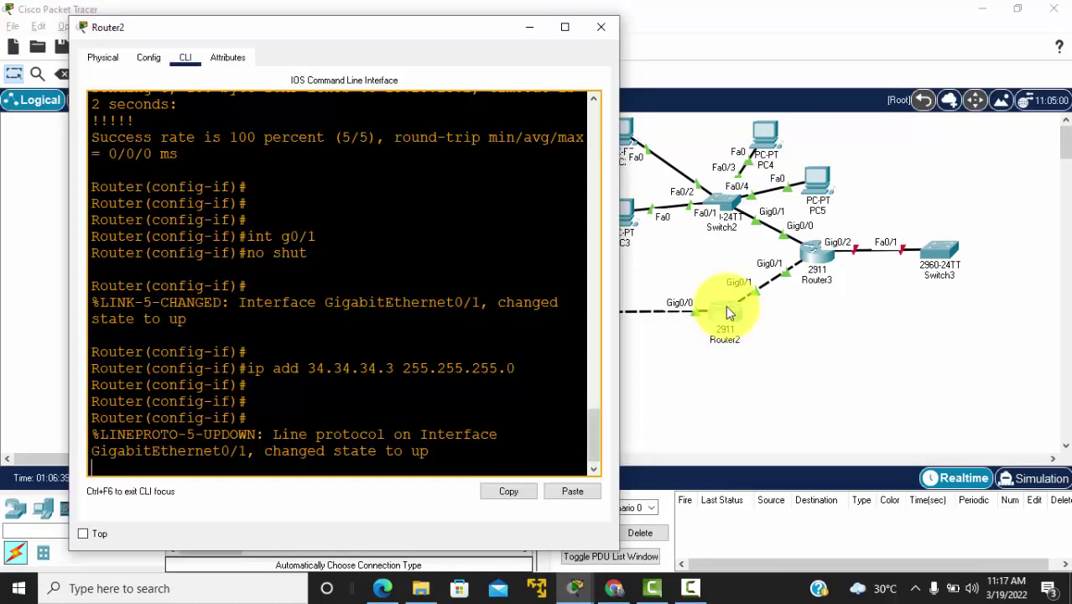
{"action": "key", "text": "Return"}
{"action": "key", "text": "Return"}
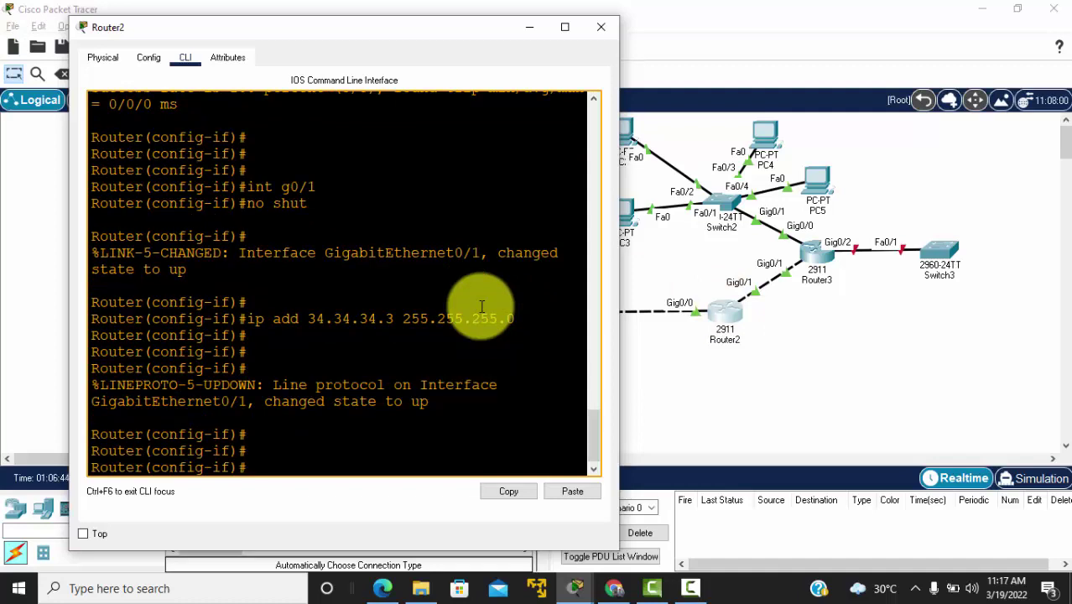
{"action": "type", "text": "no"}
{"action": "key", "text": "BackSpace"}
{"action": "key", "text": "BackSpace"}
{"action": "type", "text": "exit"}
{"action": "key", "text": "Return"}
{"action": "key", "text": "Return"}
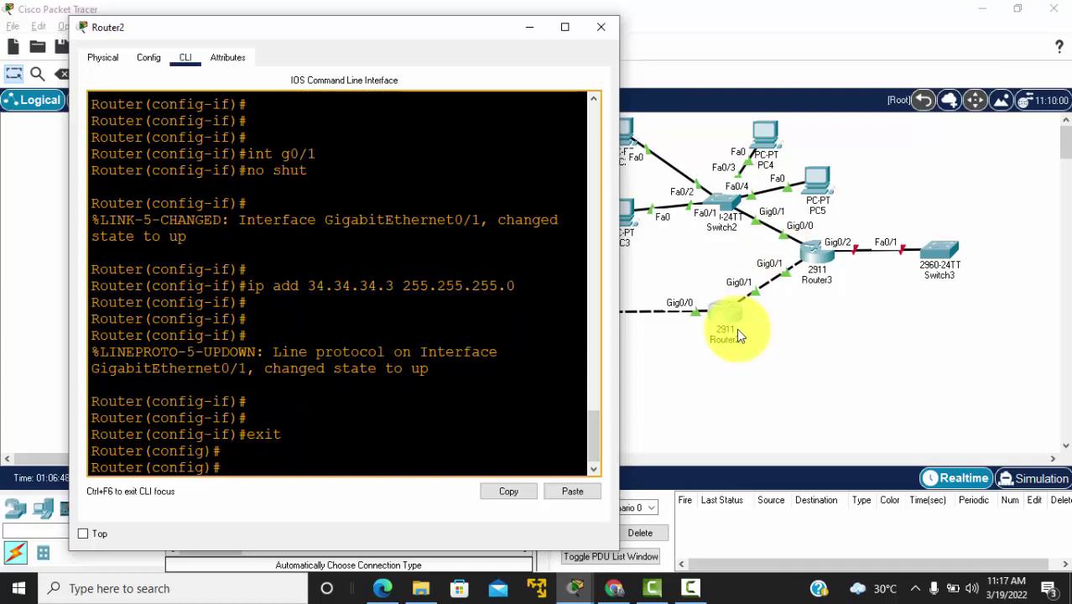
Step: Run 'do sh ip route' to show connected 23.23.23.0/24 and 34.34.34.0/24, then enter 'router ospf 1'
{"action": "type", "text": "do sh ip route"}
{"action": "key", "text": "Return"}
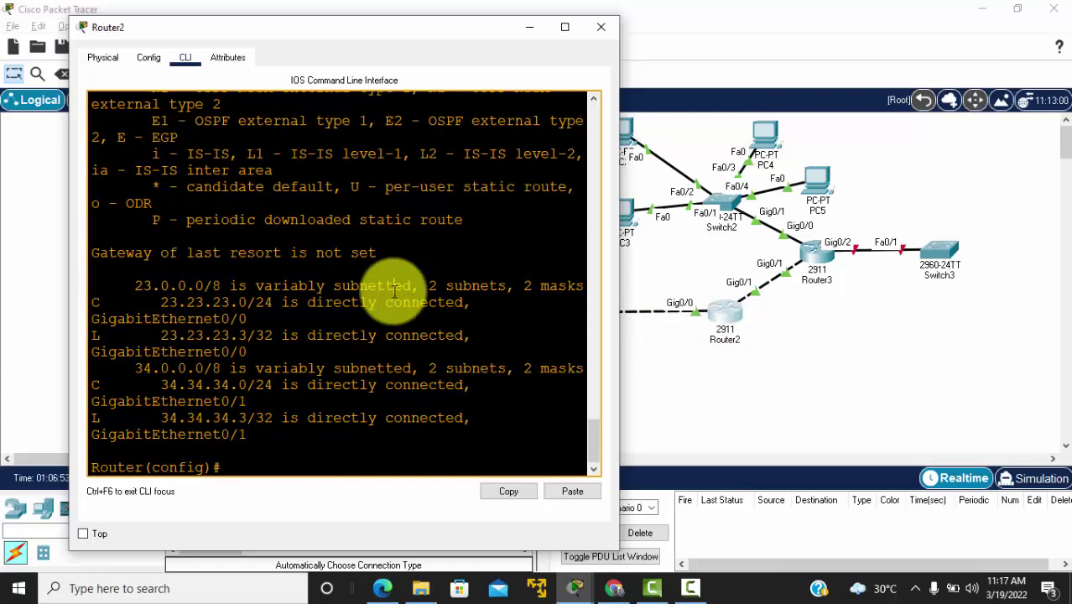
{"action": "key", "text": "Return"}
{"action": "key", "text": "Return"}
{"action": "key", "text": "Return"}
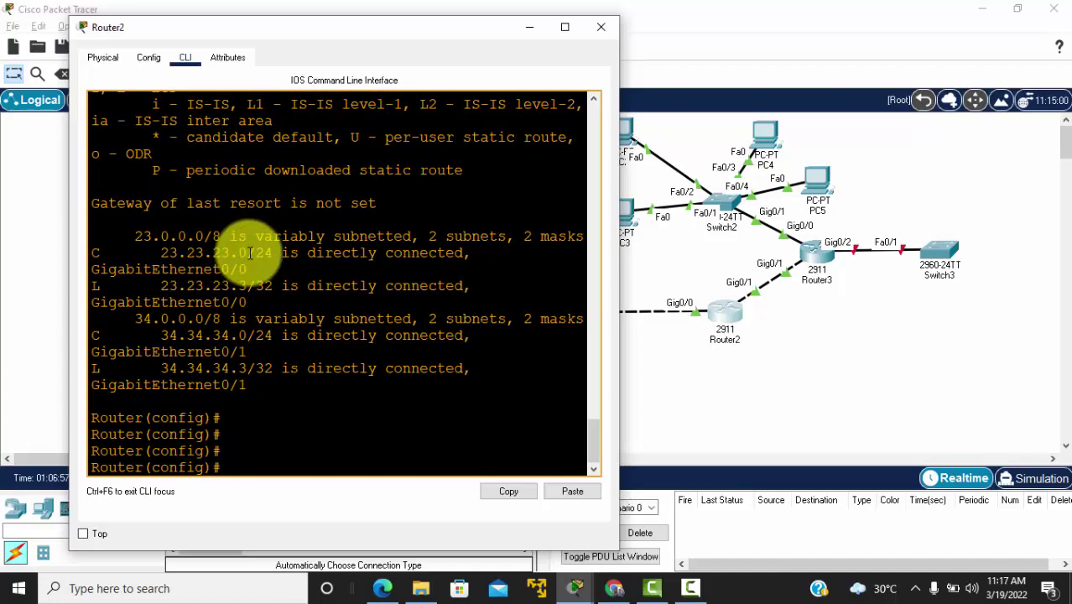
{"action": "left_click_drag", "start_coordinate": [109, 336], "coordinate": [179, 335]}
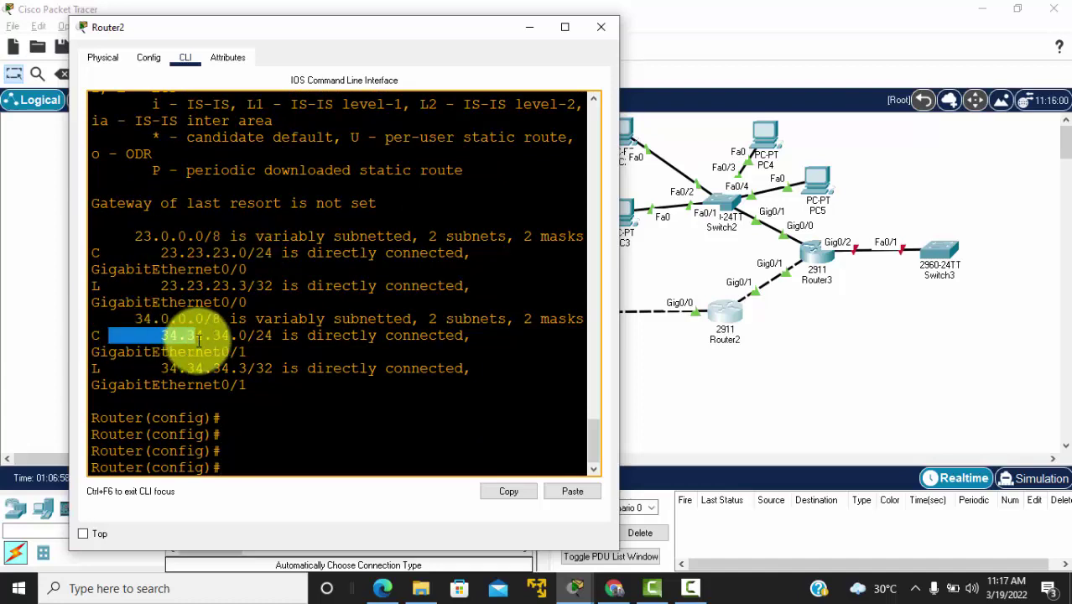
{"action": "left_click", "coordinate": [252, 464]}
{"action": "type", "text": "router ospf 1"}
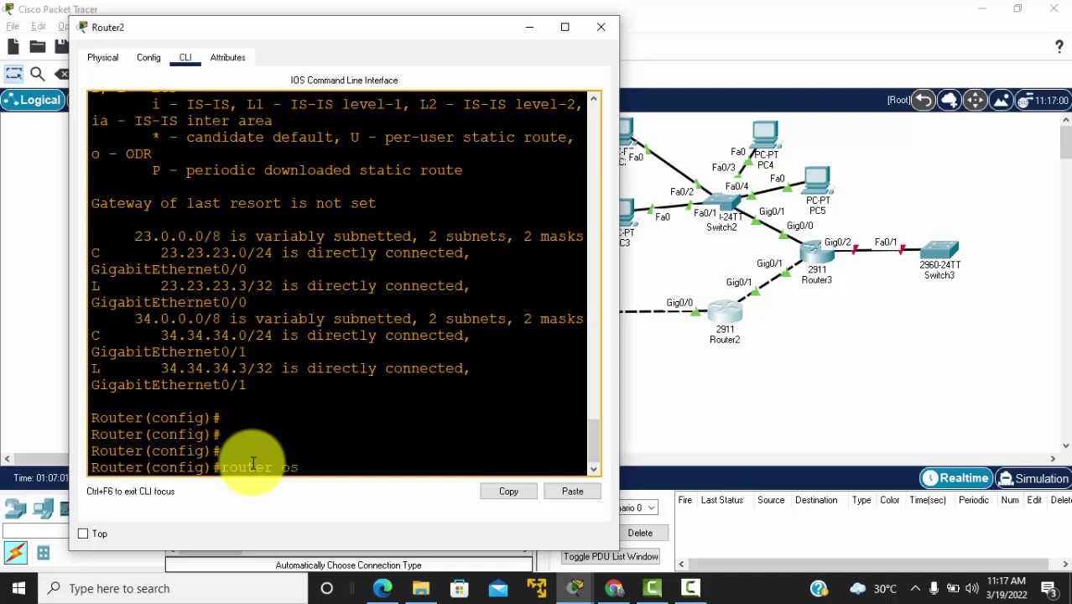
Step: Start OSPF process 1 on Router2, advertising 23.23.23.0 and 34.34.34.0 in area 0
{"action": "key", "text": "Return"}
{"action": "type", "text": "net"}
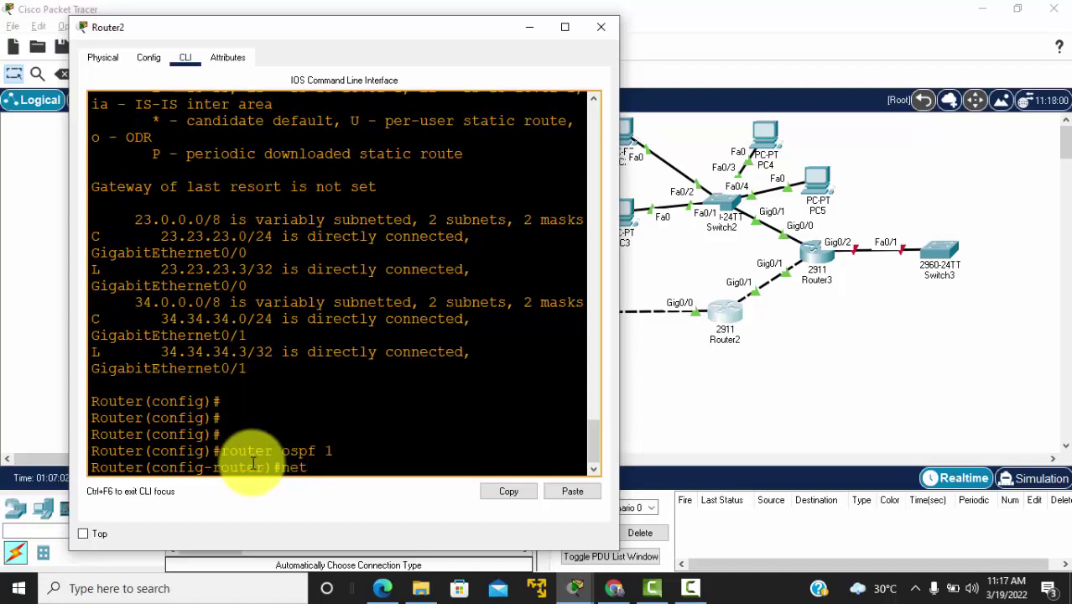
{"action": "left_click_drag", "start_coordinate": [90, 236], "coordinate": [298, 239]}
{"action": "left_click", "coordinate": [334, 464]}
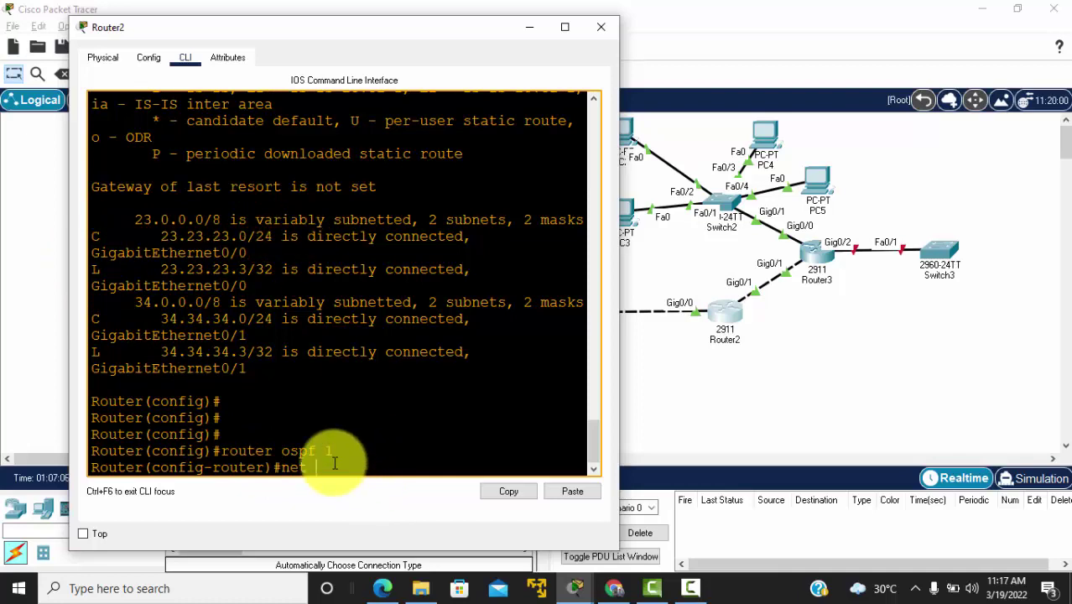
{"action": "type", "text": "23.23.23.0 0.0.0.255 area 0"}
{"action": "key", "text": "Return"}
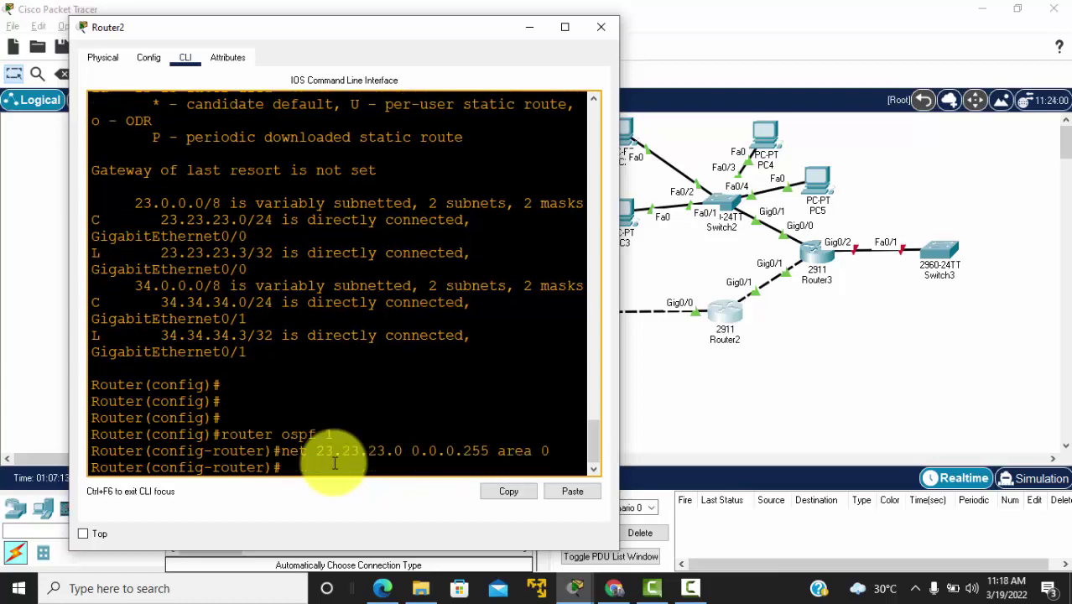
{"action": "type", "text": "net "}
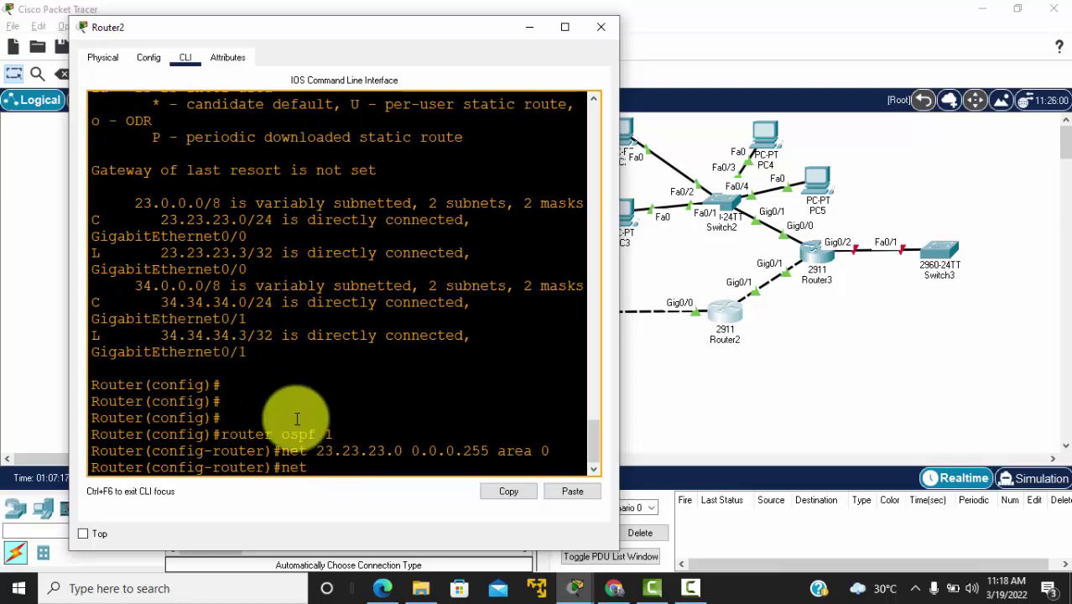
{"action": "type", "text": "34.34.34.0"}
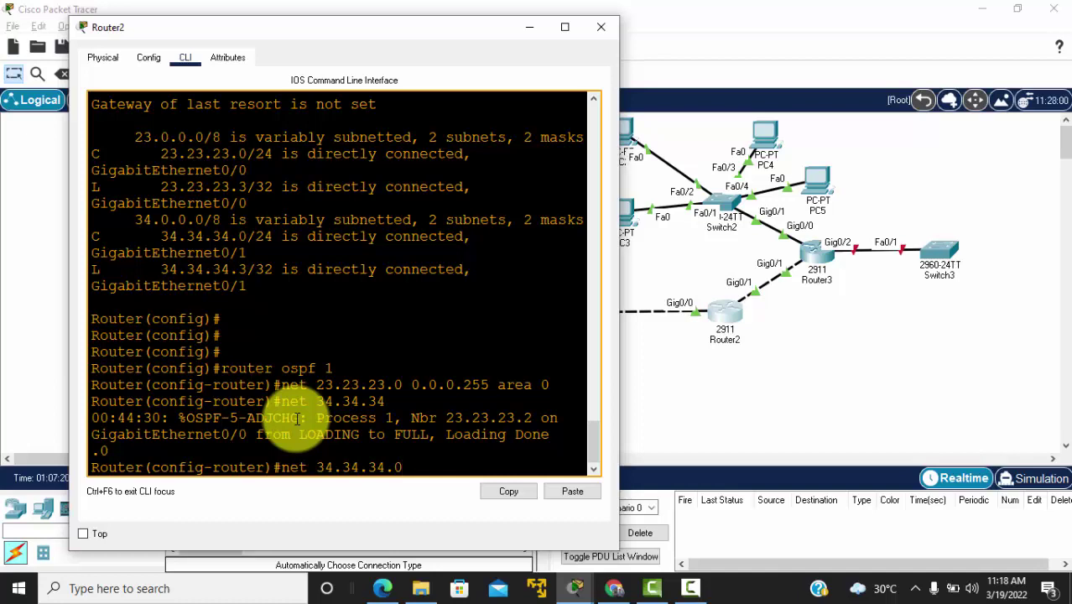
{"action": "type", "text": " 0.0.0.255 area 0"}
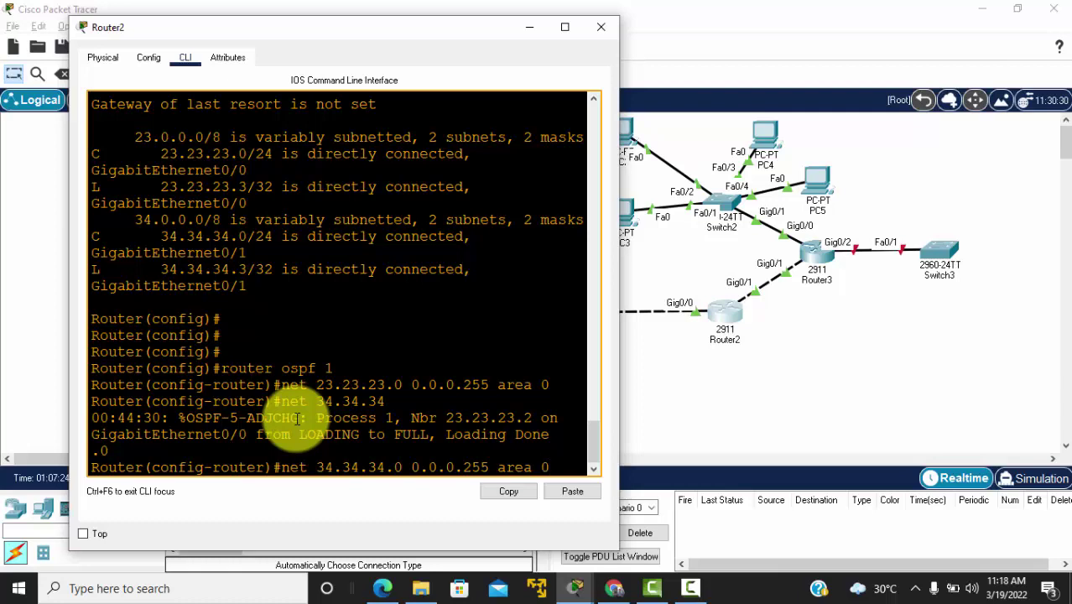
{"action": "key", "text": "Return"}
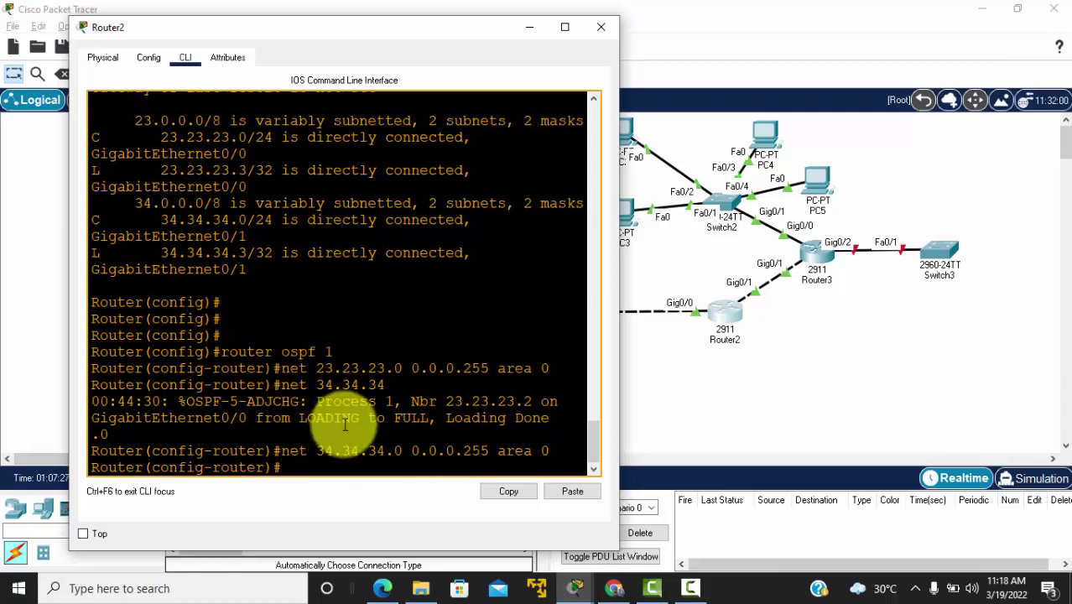
Step: Show Router2's routes, highlighting OSPF routes to 10.10.10.0, 11.11.11.0, 12.12.12.0 and 20.20.20.0
{"action": "type", "text": "do sh ip route"}
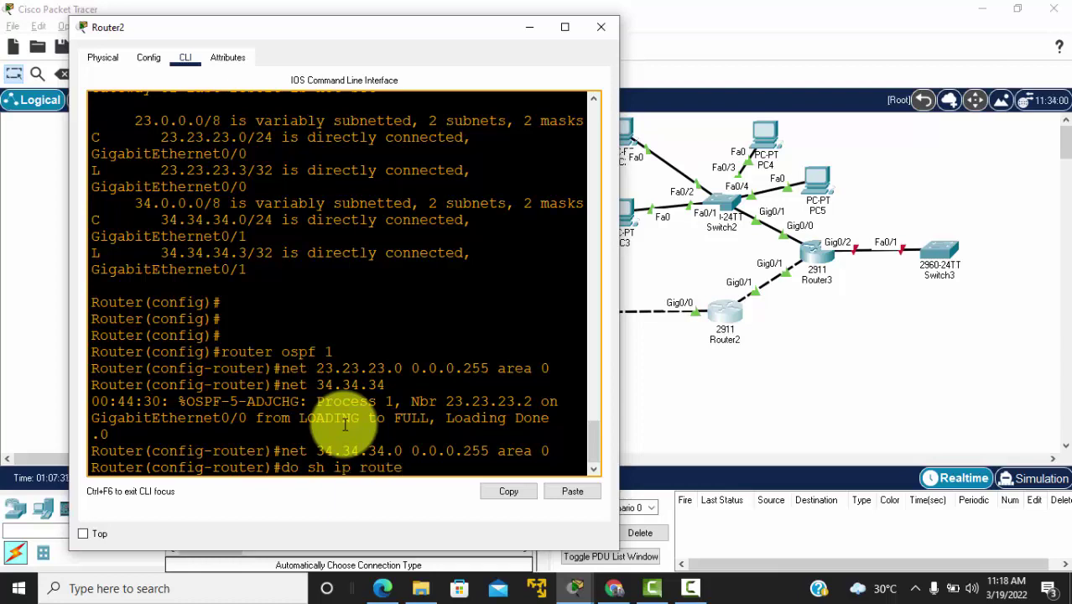
{"action": "key", "text": "Return"}
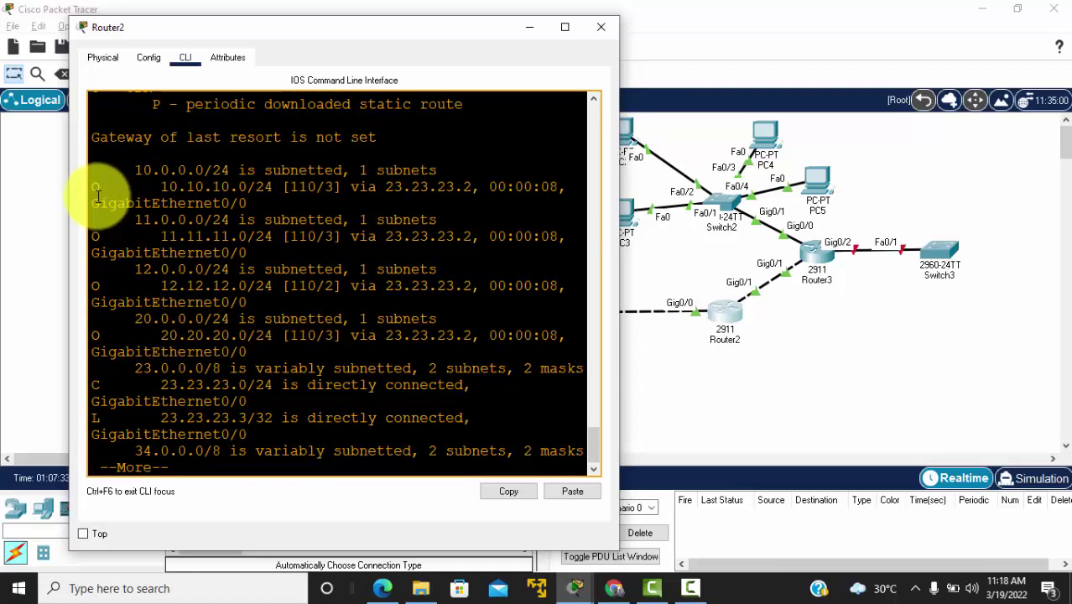
{"action": "left_click_drag", "start_coordinate": [95, 192], "coordinate": [319, 360]}
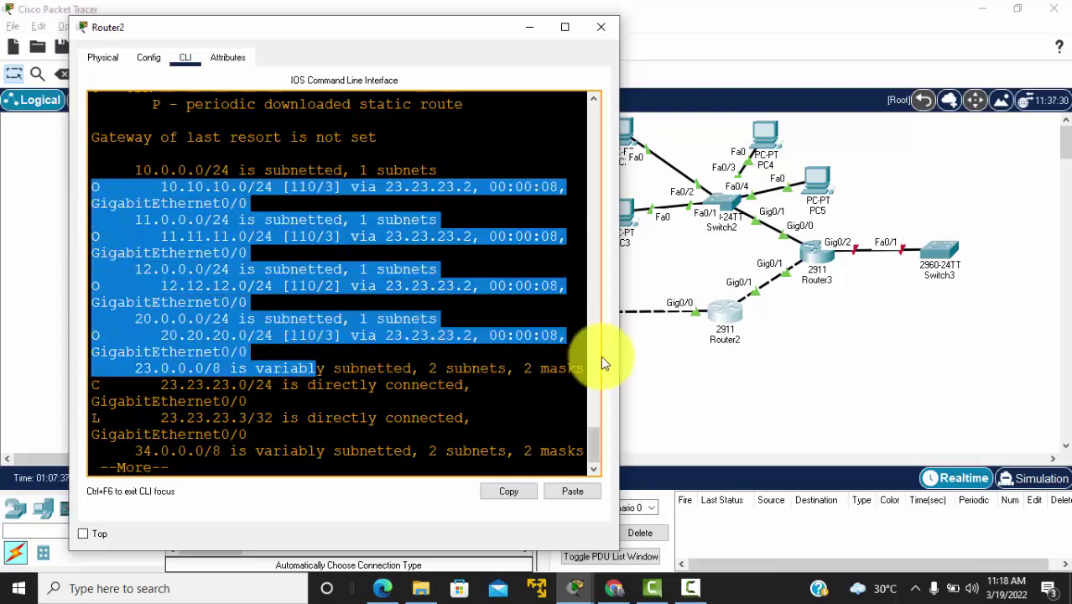
{"action": "left_click", "coordinate": [663, 365]}
Step: In Router3's CLI, exit DHCP pool and global configuration modes
{"action": "left_click", "coordinate": [818, 264]}
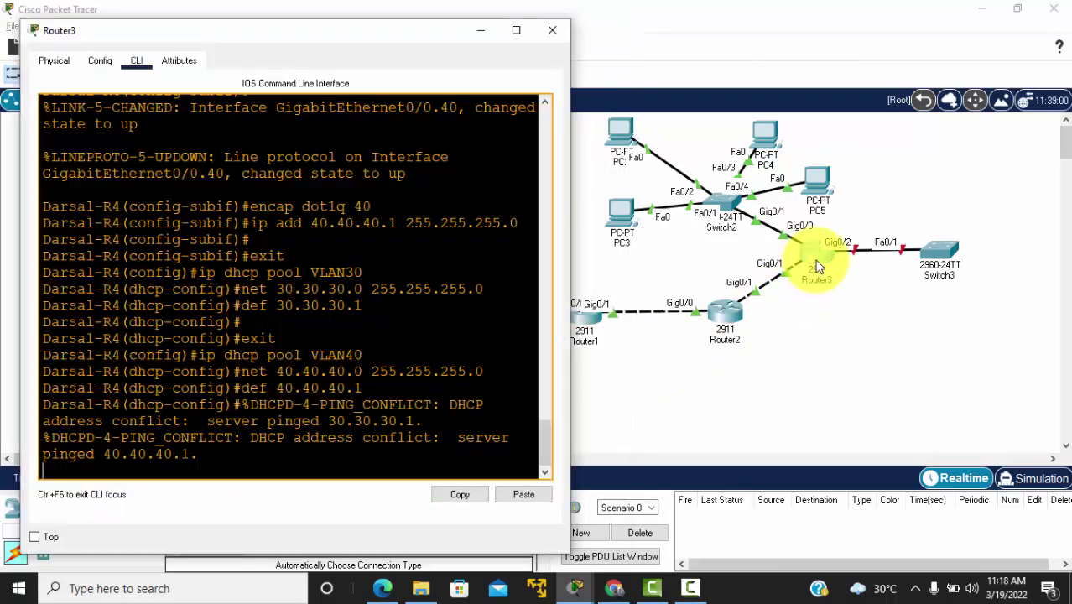
{"action": "key", "text": "Return"}
{"action": "key", "text": "Return"}
{"action": "key", "text": "Return"}
{"action": "key", "text": "Return"}
{"action": "key", "text": "Return"}
{"action": "key", "text": "Return"}
{"action": "type", "text": "e"}
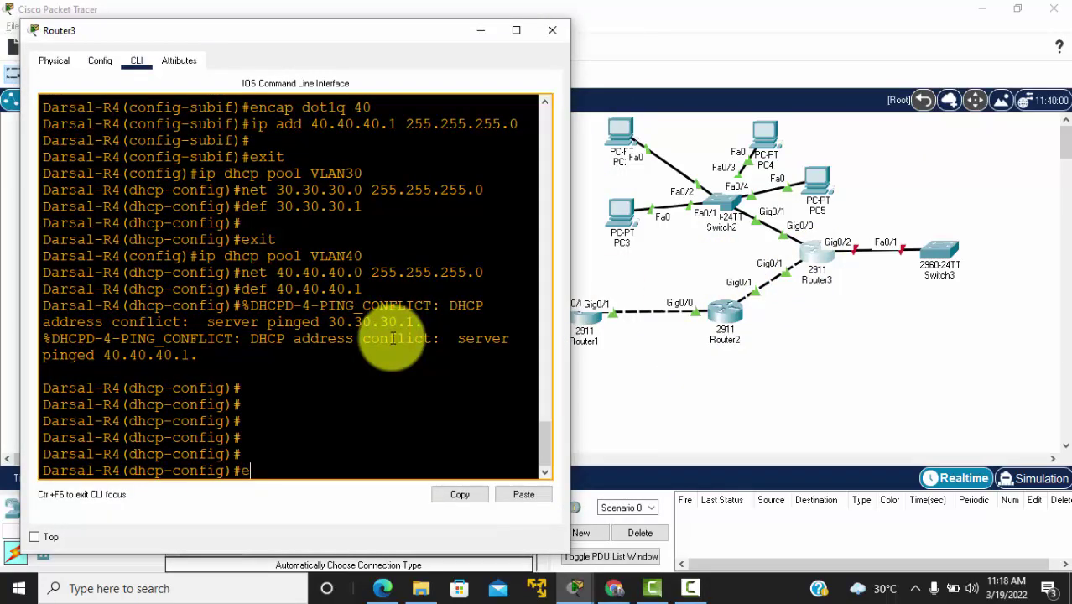
{"action": "type", "text": "xit"}
{"action": "key", "text": "Return"}
{"action": "key", "text": "Return"}
{"action": "key", "text": "Return"}
{"action": "key", "text": "Return"}
{"action": "key", "text": "Return"}
{"action": "type", "text": "e"}
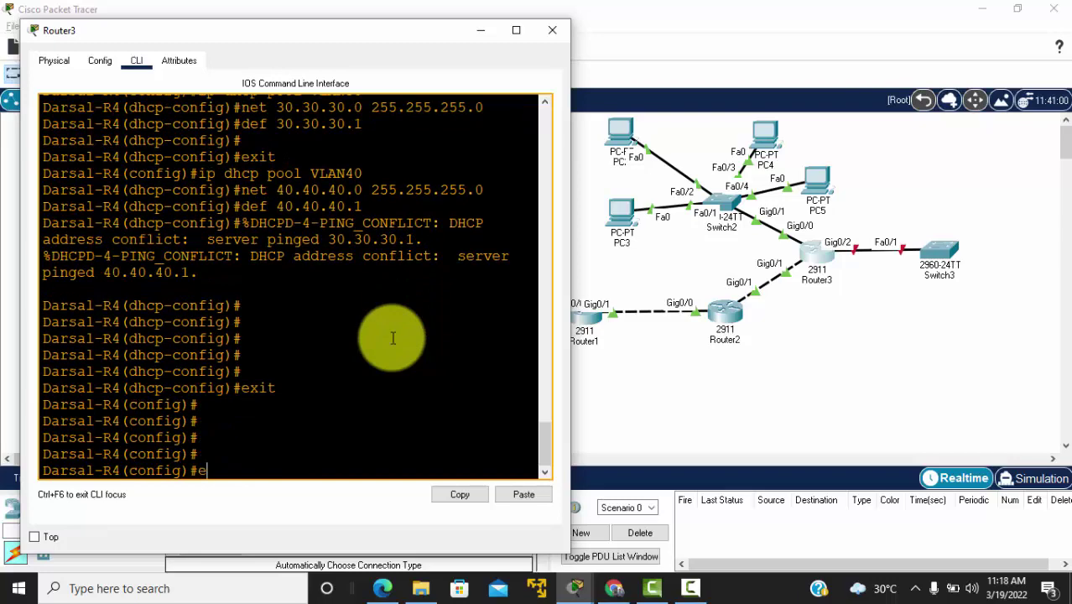
{"action": "type", "text": "xit"}
{"action": "key", "text": "Return"}
{"action": "key", "text": "Return"}
{"action": "key", "text": "Return"}
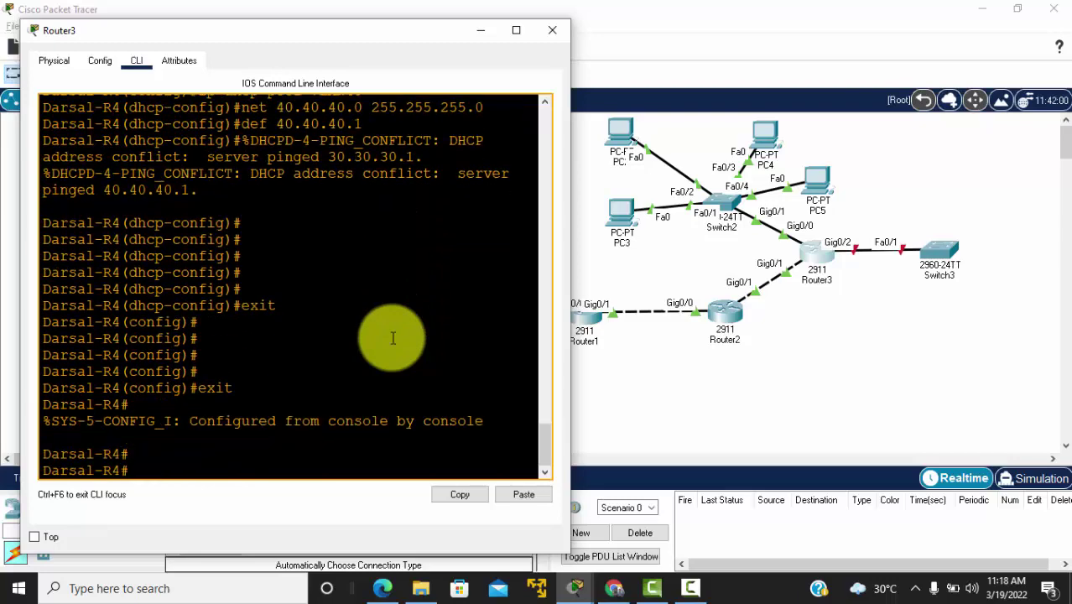
Step: Show Router3's routing table, checking connected 30.30.30.0 and 34.34.34.0, then view the topology PDF
{"action": "type", "text": "show ip route"}
{"action": "key", "text": "Return"}
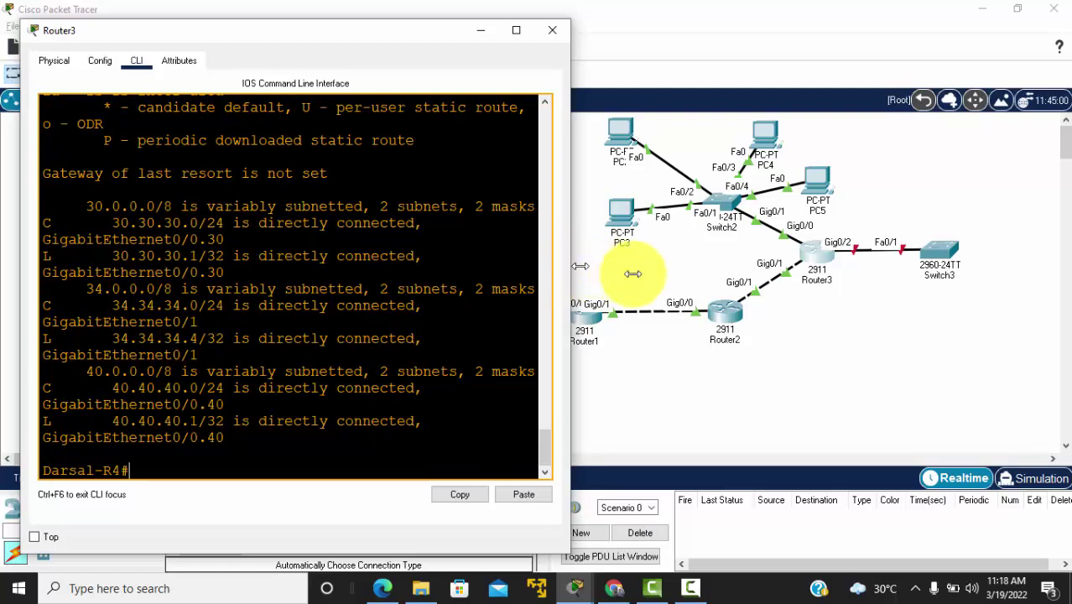
{"action": "left_click_drag", "start_coordinate": [580, 266], "coordinate": [715, 276]}
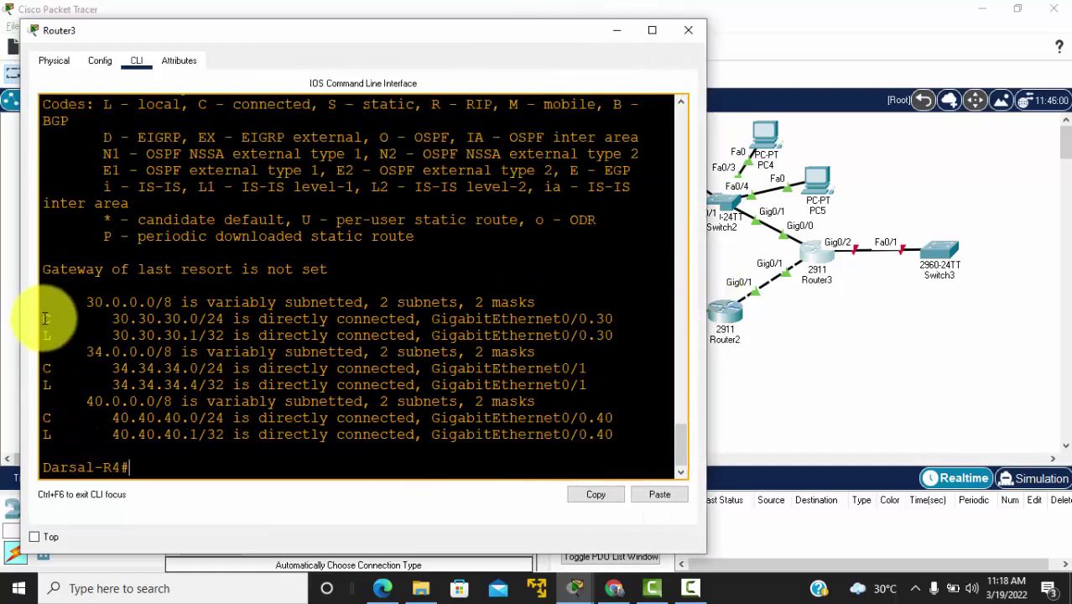
{"action": "left_click_drag", "start_coordinate": [33, 319], "coordinate": [172, 320]}
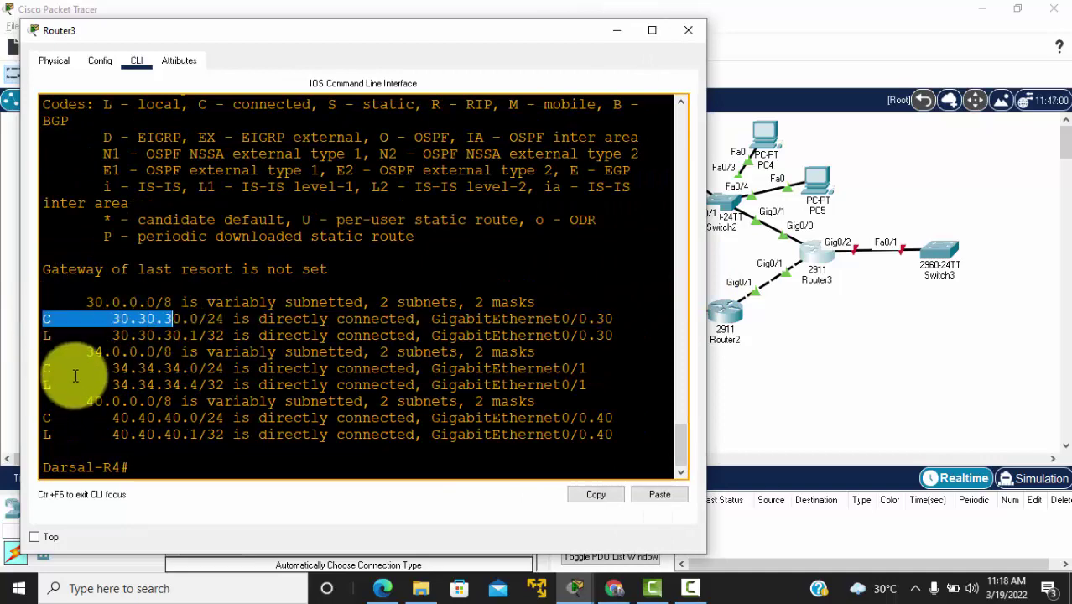
{"action": "left_click", "coordinate": [76, 375]}
{"action": "left_click_drag", "start_coordinate": [108, 364], "coordinate": [156, 418]}
{"action": "left_click", "coordinate": [117, 417]}
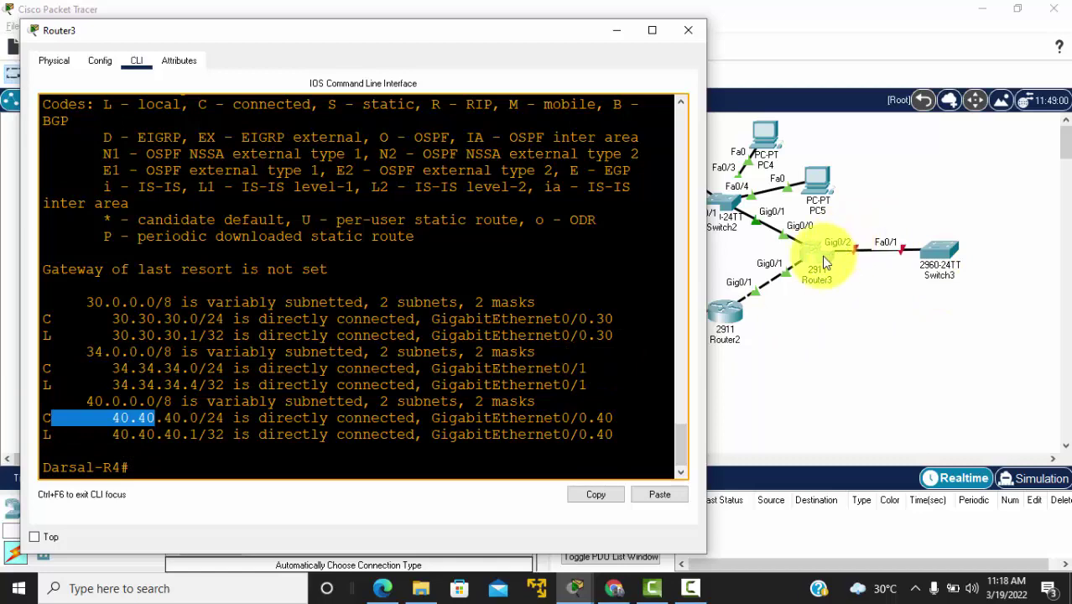
{"action": "left_click", "coordinate": [844, 259]}
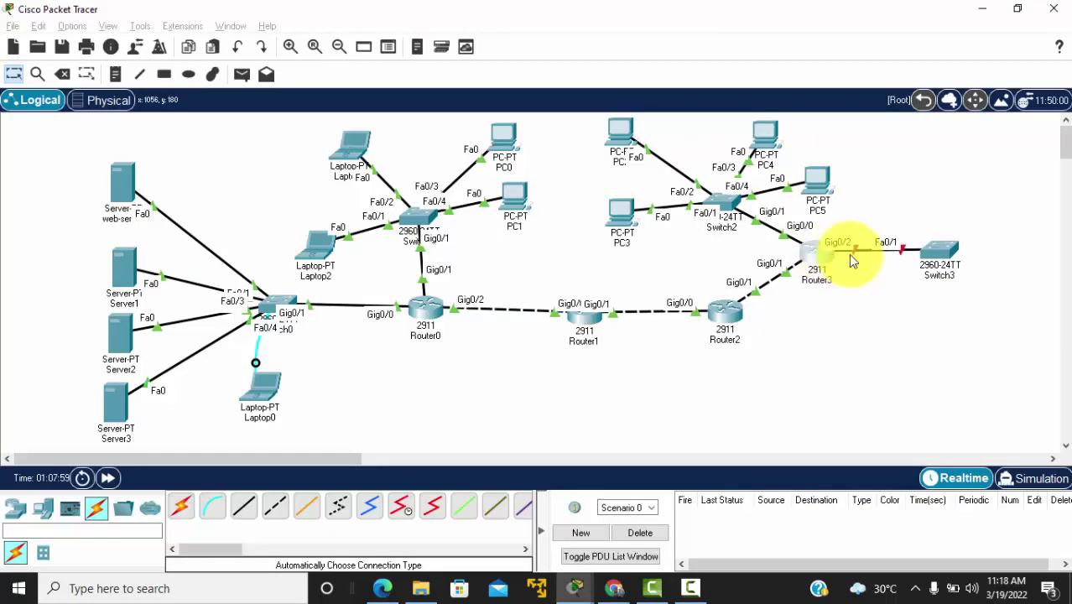
{"action": "key", "text": "alt+Tab"}
{"action": "key", "text": "alt+Tab"}
{"action": "key", "text": "alt+Tab"}
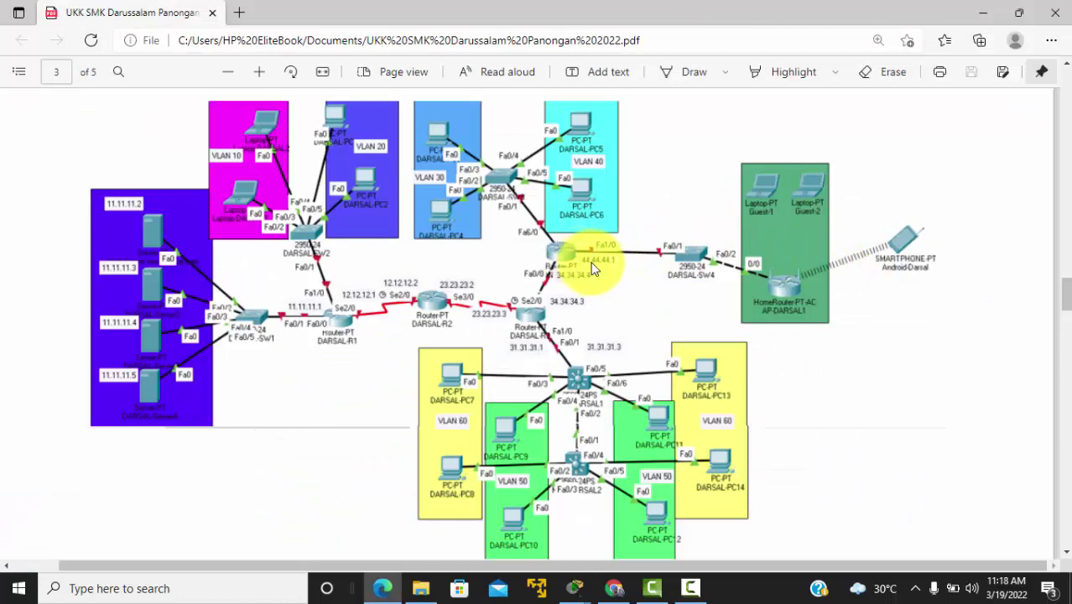
Step: On Router3, enter global configuration with 'conf t' and start 'router ospf 1'
{"action": "key", "text": "alt+Tab"}
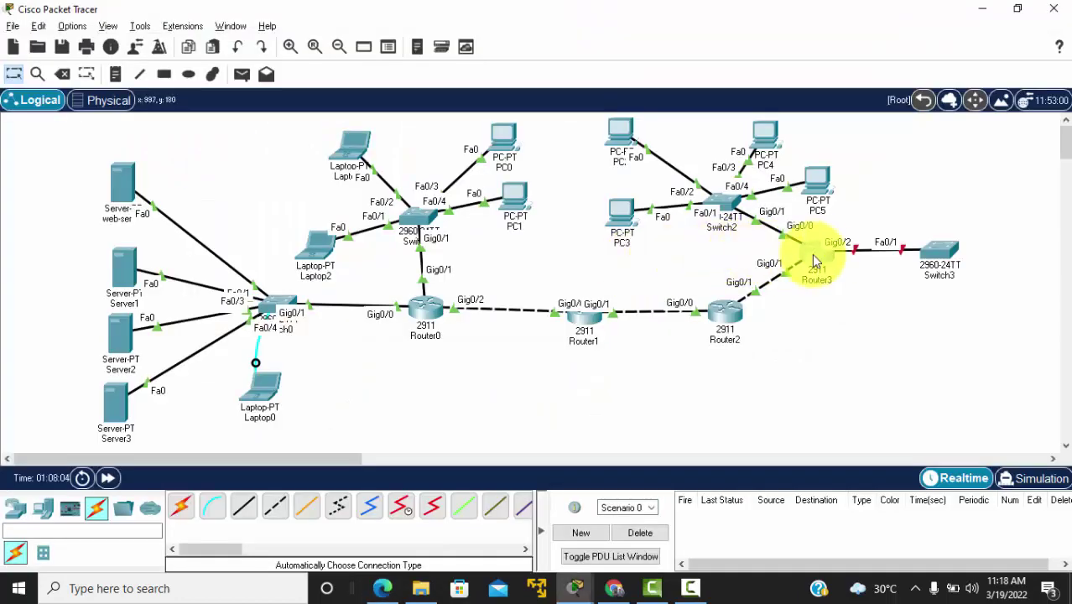
{"action": "left_click", "coordinate": [824, 254]}
{"action": "left_click", "coordinate": [367, 359]}
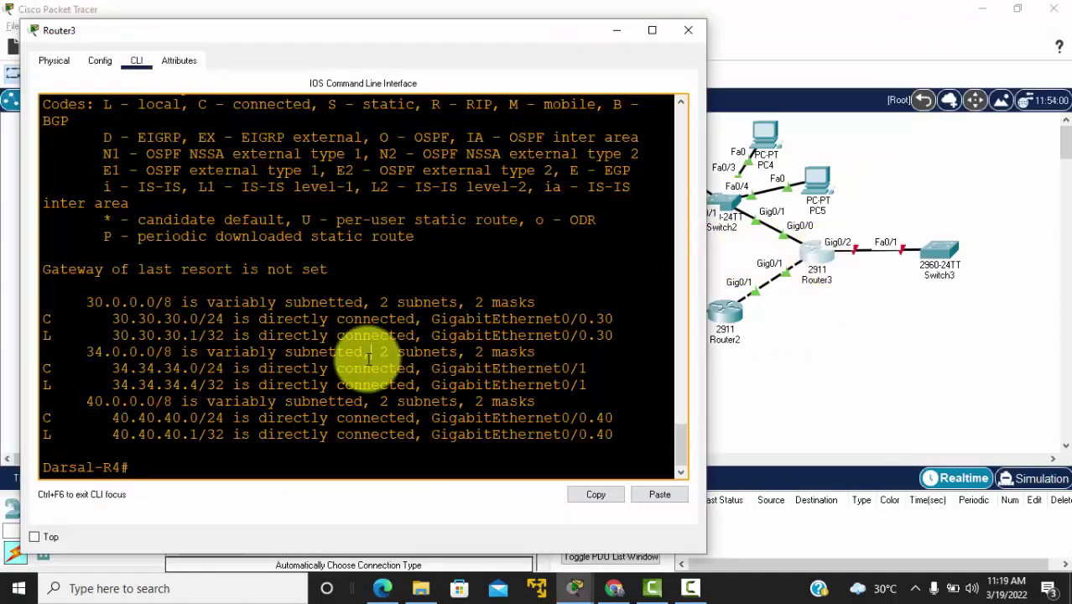
{"action": "key", "text": "Return"}
{"action": "key", "text": "Return"}
{"action": "type", "text": "cof t"}
{"action": "key", "text": "Return"}
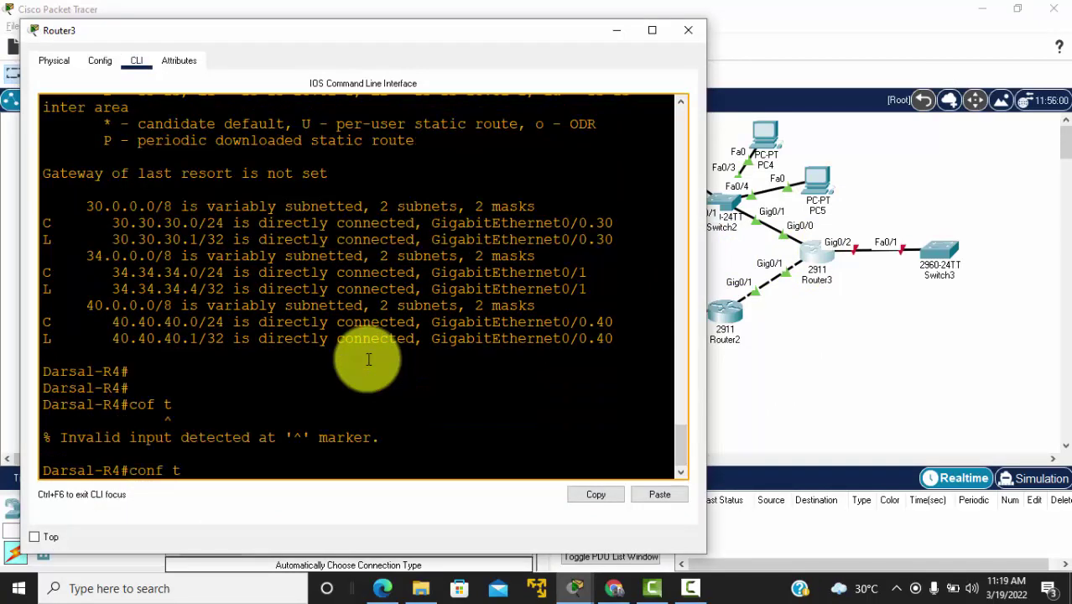
{"action": "type", "text": "conf t"}
{"action": "key", "text": "Return"}
{"action": "type", "text": "rou"}
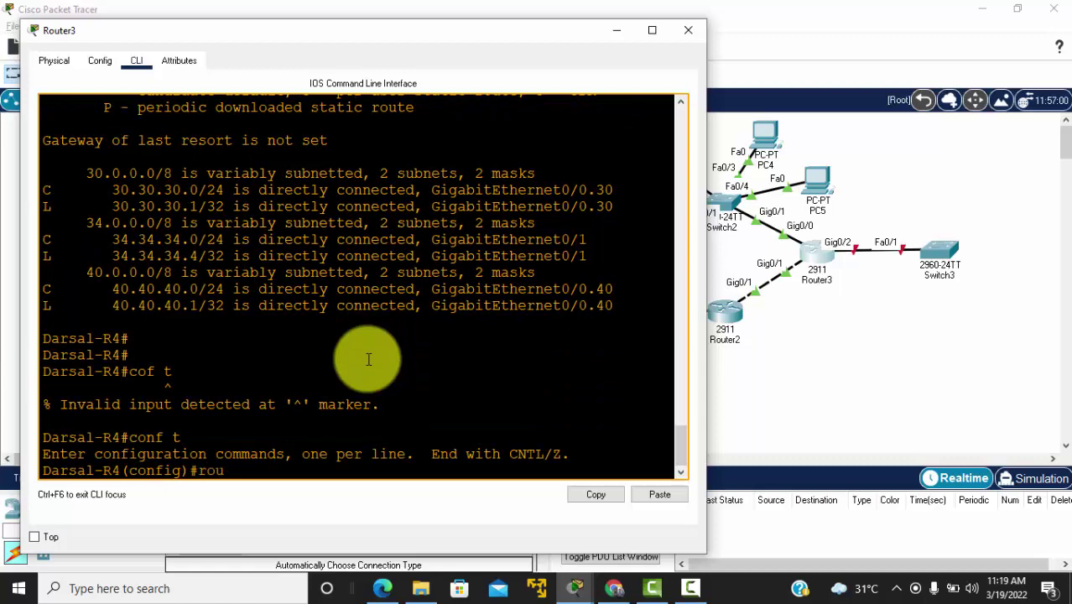
{"action": "type", "text": "ter ospf 1"}
{"action": "key", "text": "Return"}
Step: Advertise 30.30.30.0, 34.34.34.0 and 40.40.40.0 with wildcard 0.0.0.255 in area 0
{"action": "type", "text": "net"}
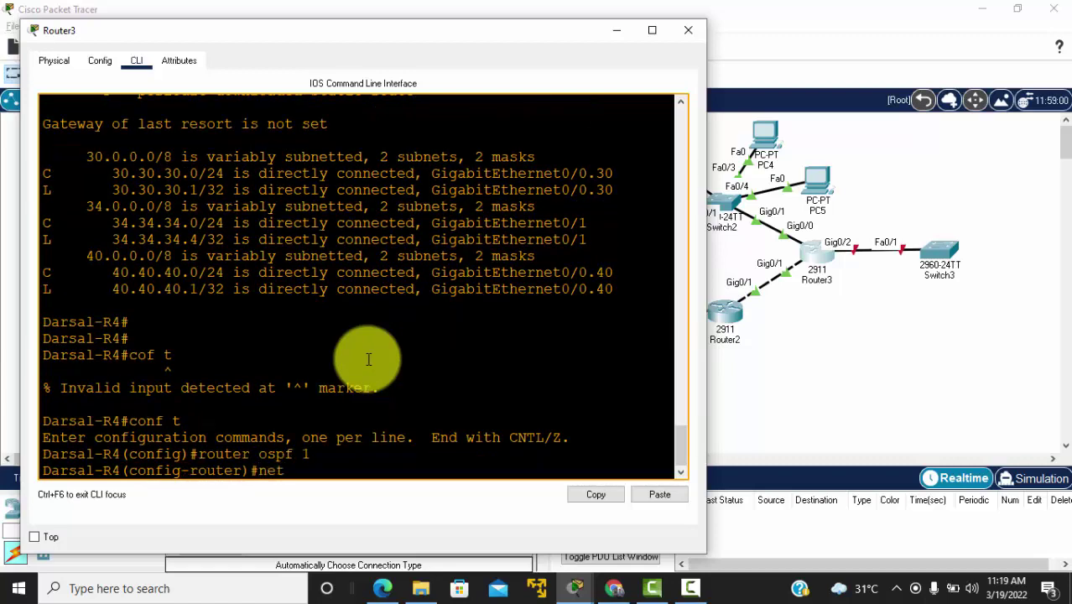
{"action": "type", "text": " 30.30.30.0 0.0"}
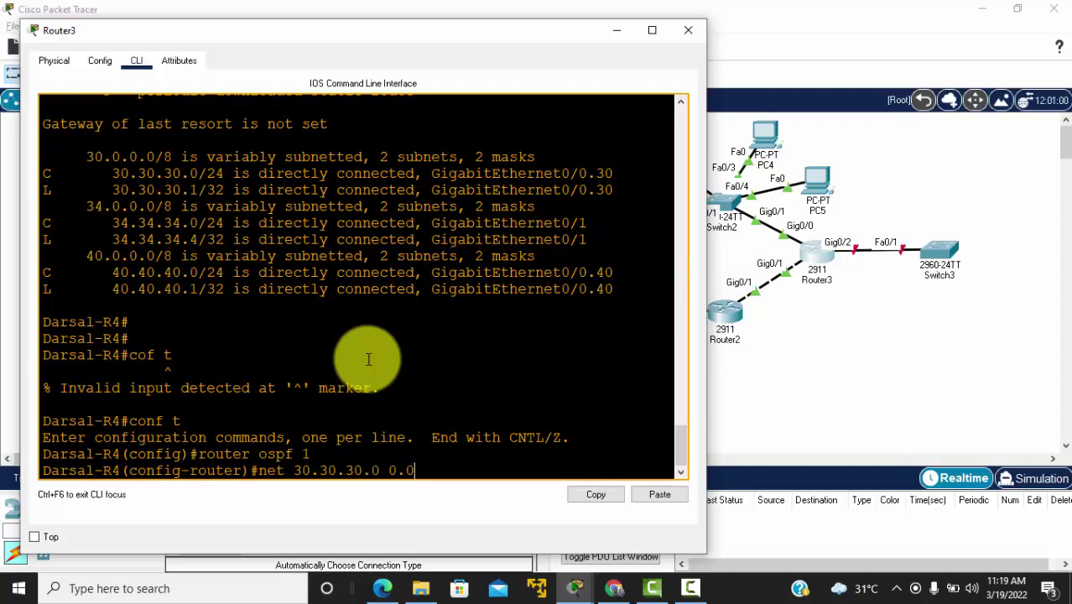
{"action": "type", "text": ".0.255 area 0"}
{"action": "key", "text": "Return"}
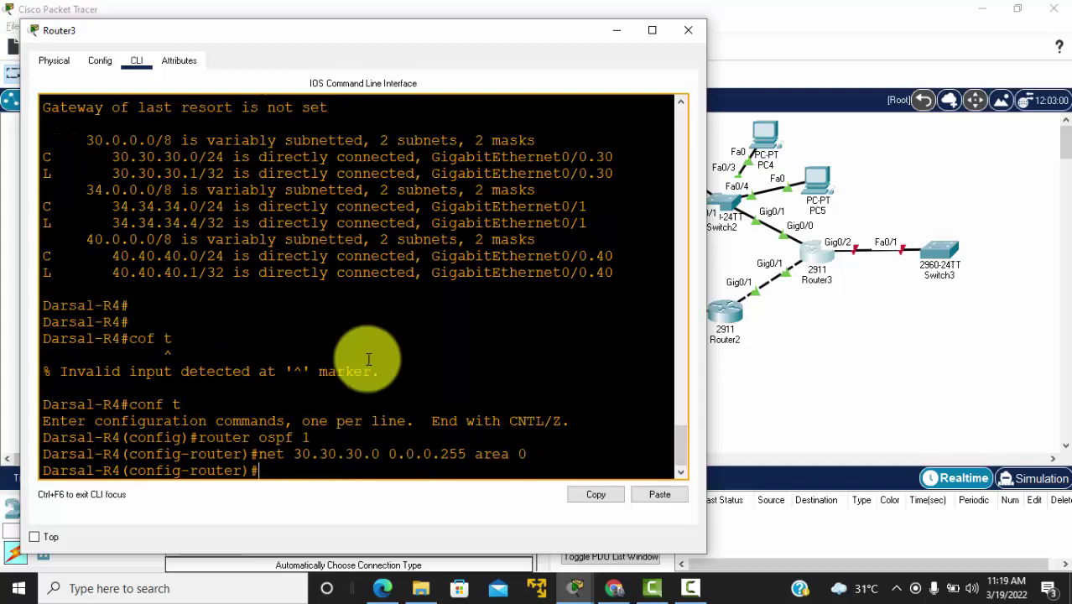
{"action": "type", "text": "net 34"}
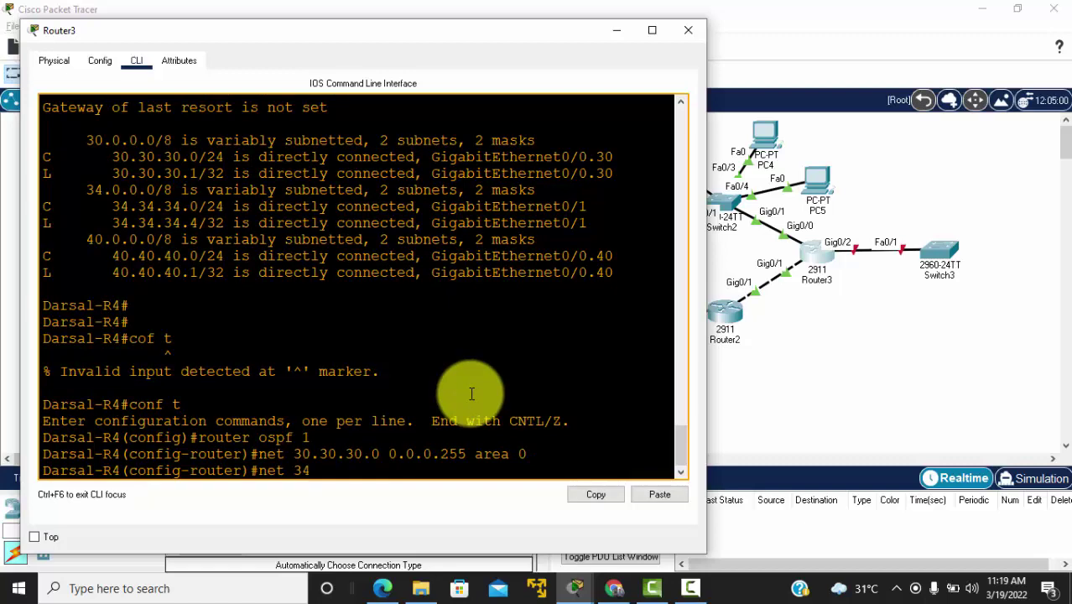
{"action": "type", "text": ".34.34.0 0.0.0.255"}
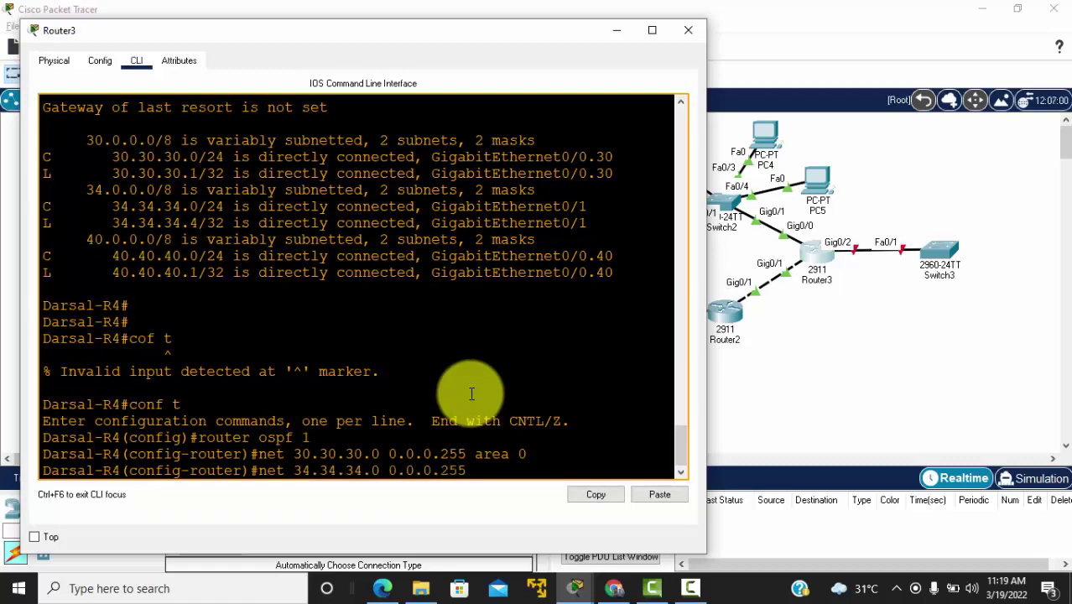
{"action": "type", "text": " area 0"}
{"action": "key", "text": "Return"}
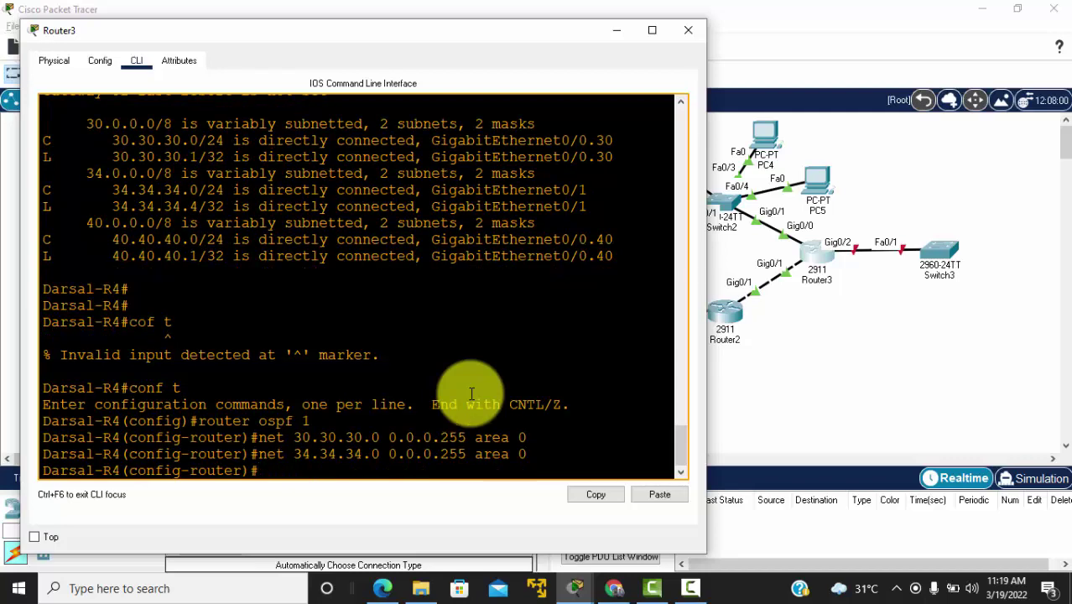
{"action": "type", "text": "net 40.40.40."}
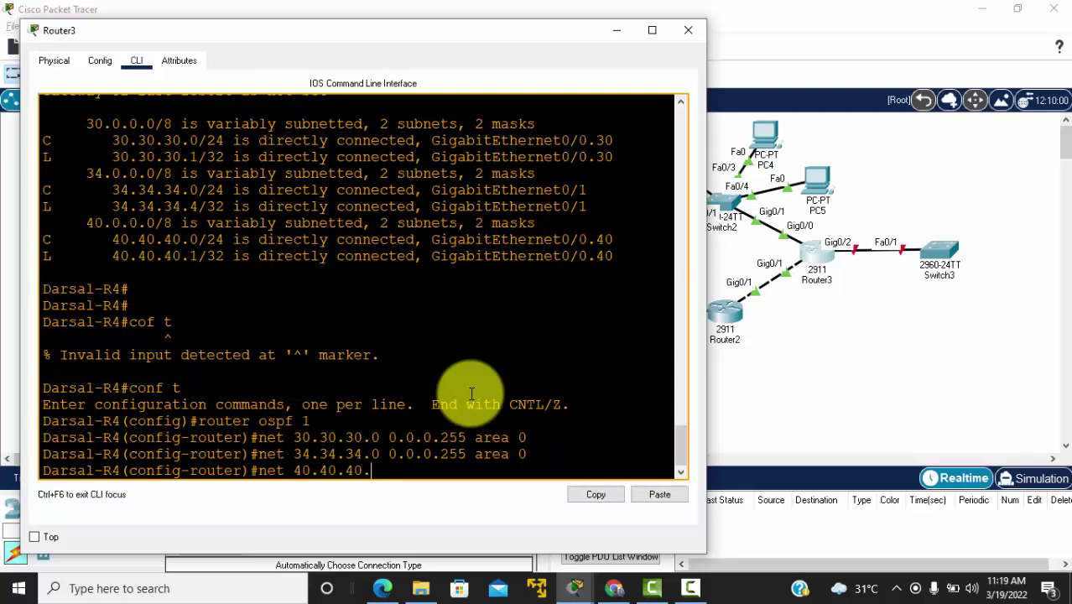
{"action": "type", "text": "0 0.0.0.255 area"}
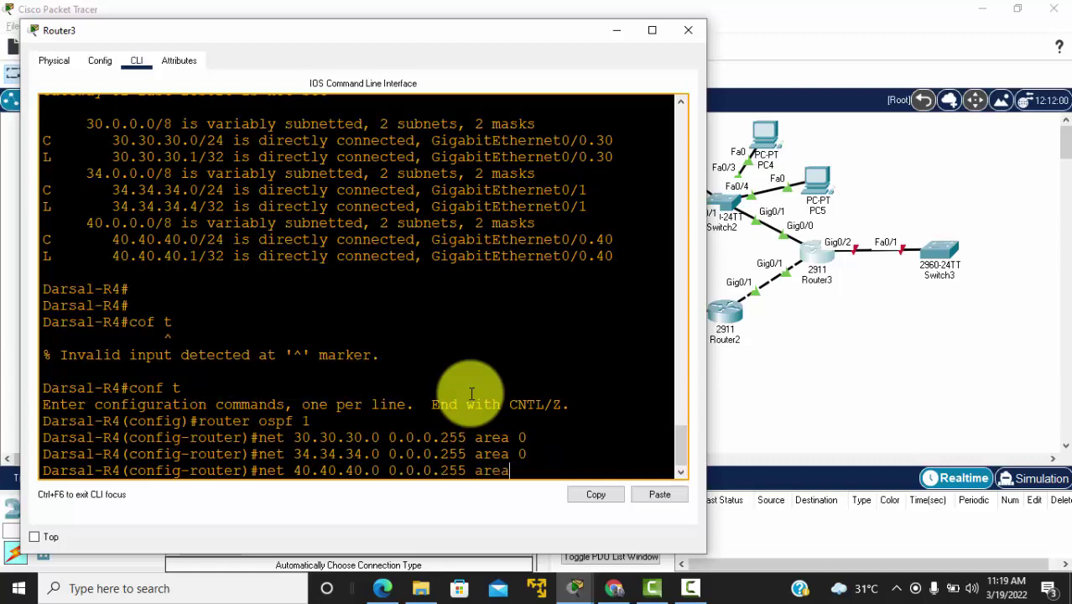
{"action": "type", "text": " 0"}
{"action": "key", "text": "Return"}
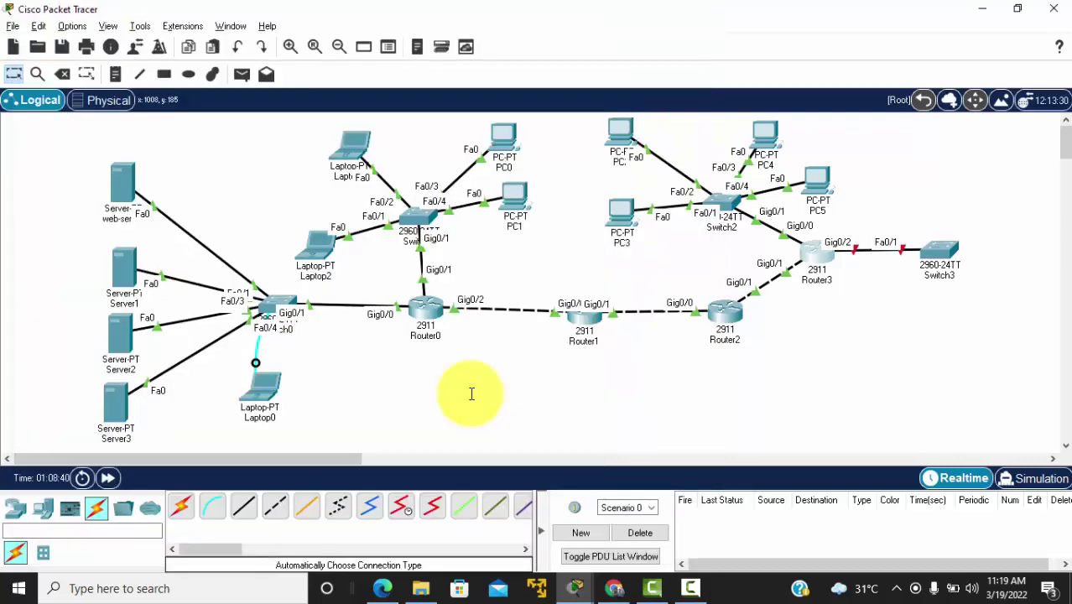
{"action": "key", "text": "alt+Tab"}
{"action": "key", "text": "alt+Tab"}
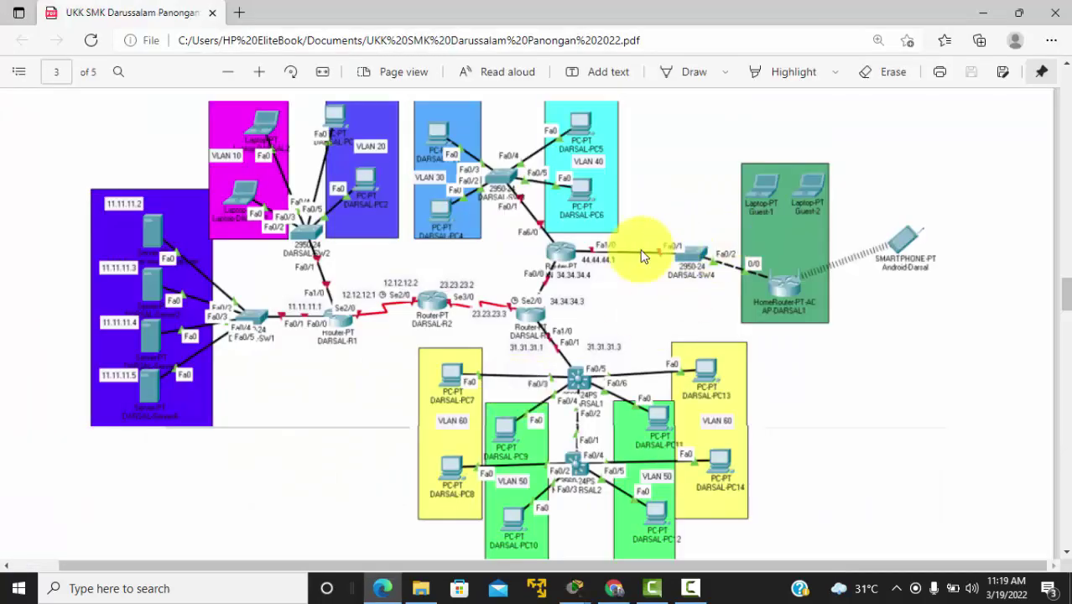
{"action": "key", "text": "alt+Tab"}
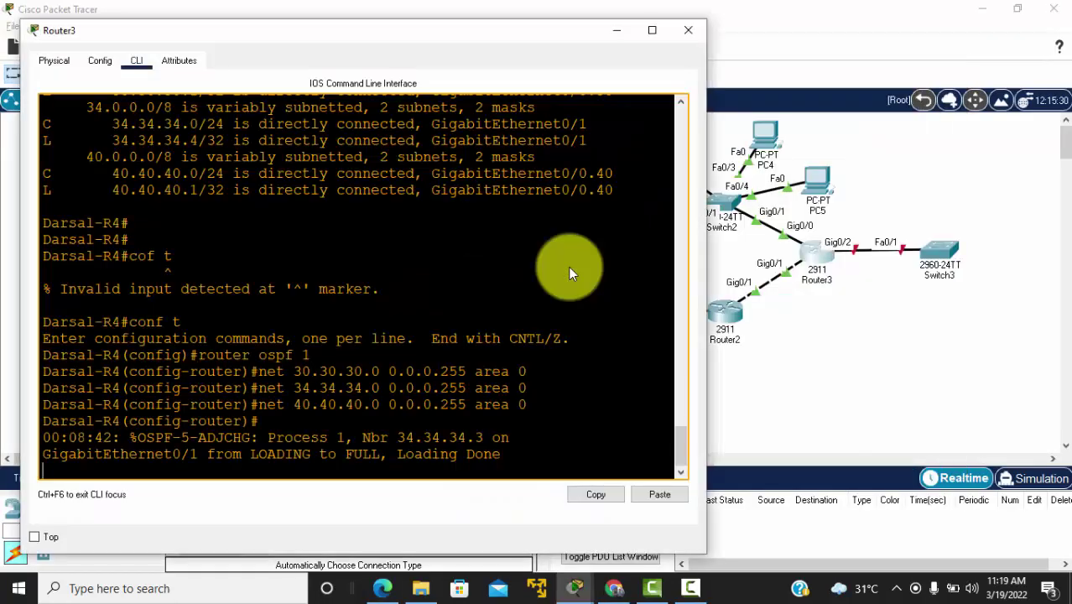
Step: Also advertise 44.44.44.0 0.0.0.255 in Router3's OSPF area 0
{"action": "key", "text": "Return"}
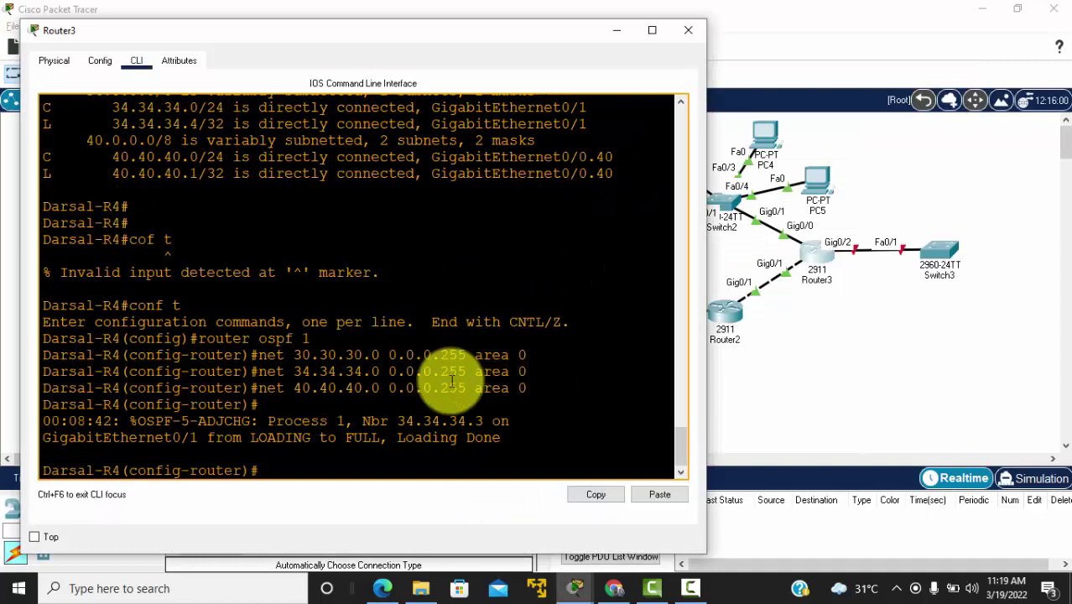
{"action": "type", "text": "net 44.44.44.0"}
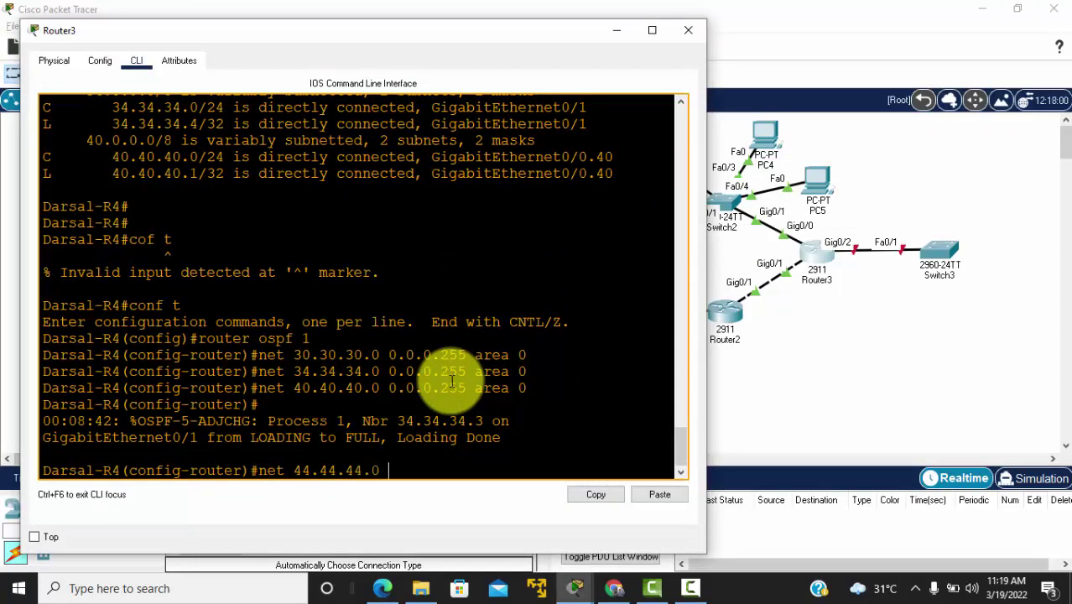
{"action": "type", "text": " 0.0.0.255 area"}
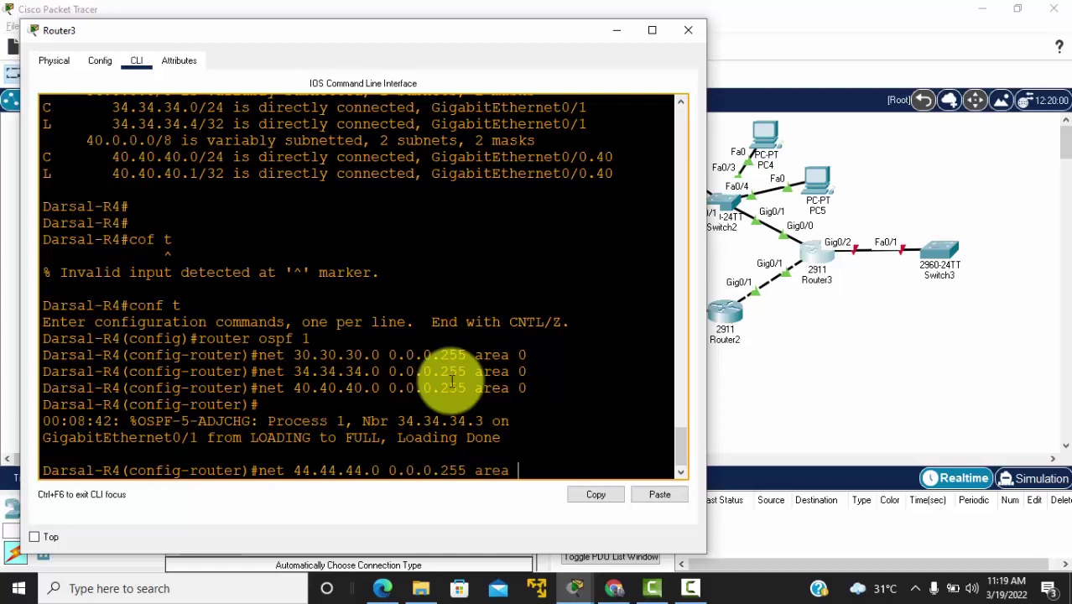
{"action": "type", "text": " 0"}
{"action": "key", "text": "Return"}
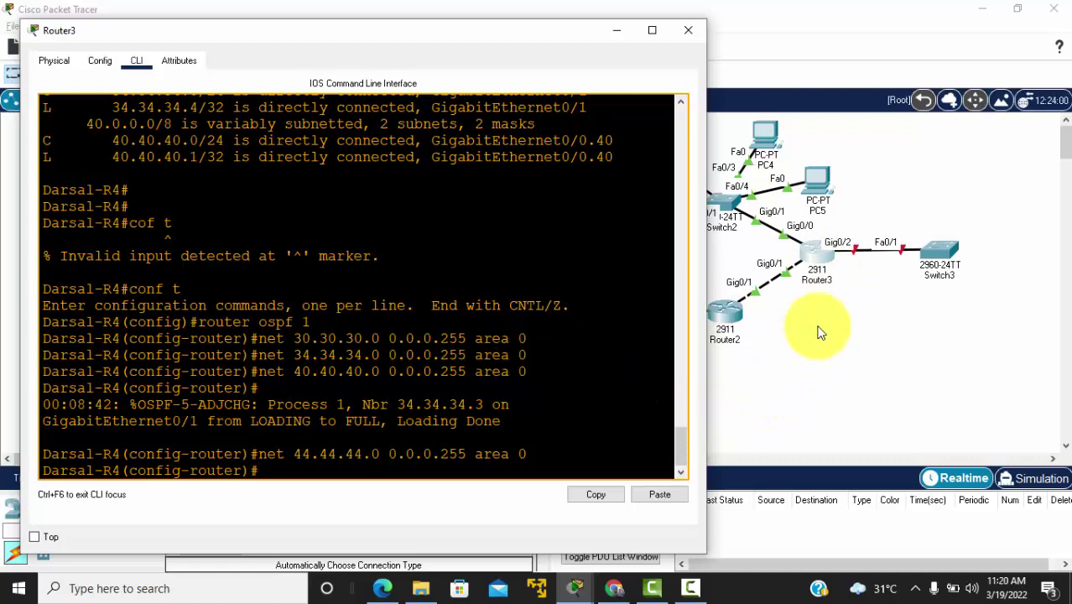
Step: Show Router3's routing table, marking the OSPF routes to 10.10.10.0 and 11.11.11.0/24
{"action": "type", "text": "do sh ip route"}
{"action": "key", "text": "Return"}
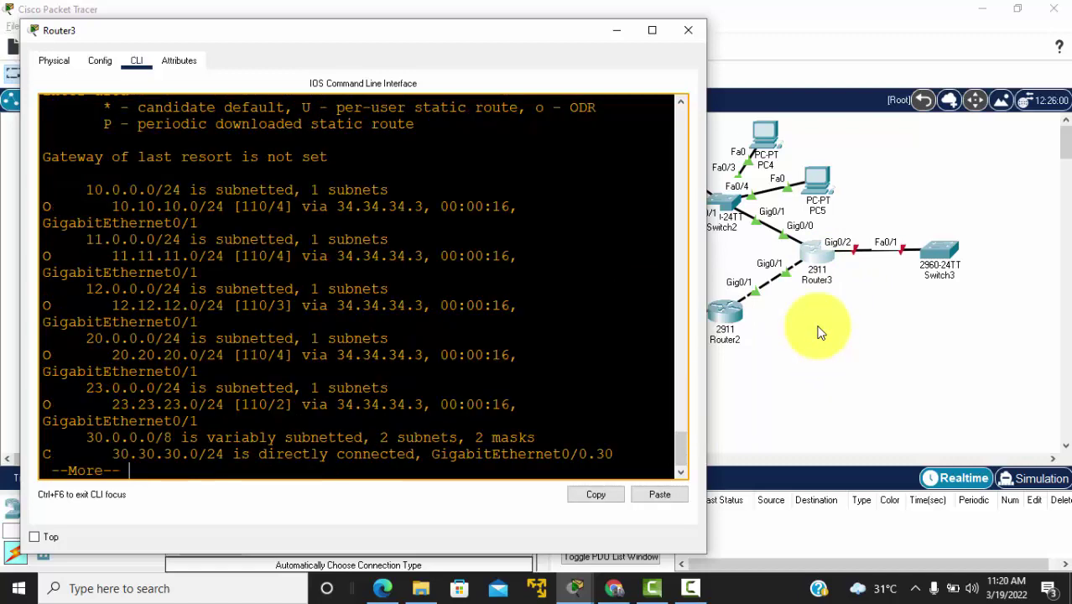
{"action": "key", "text": "Return"}
{"action": "key", "text": "Return"}
{"action": "key", "text": "Return"}
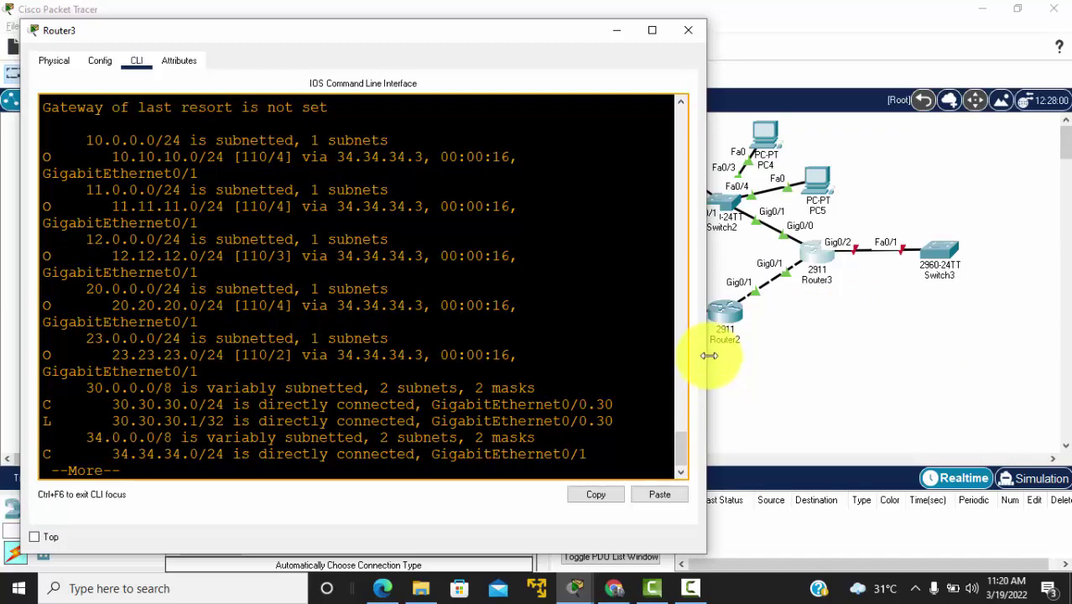
{"action": "left_click_drag", "start_coordinate": [709, 356], "coordinate": [993, 369]}
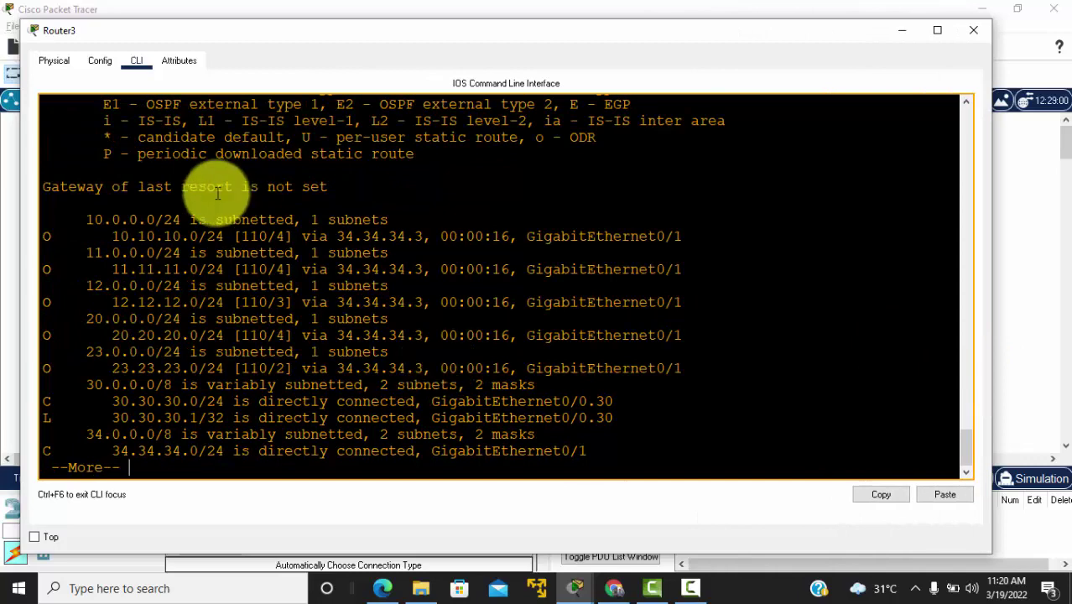
{"action": "left_click_drag", "start_coordinate": [38, 237], "coordinate": [231, 236]}
{"action": "left_click_drag", "start_coordinate": [50, 269], "coordinate": [435, 270]}
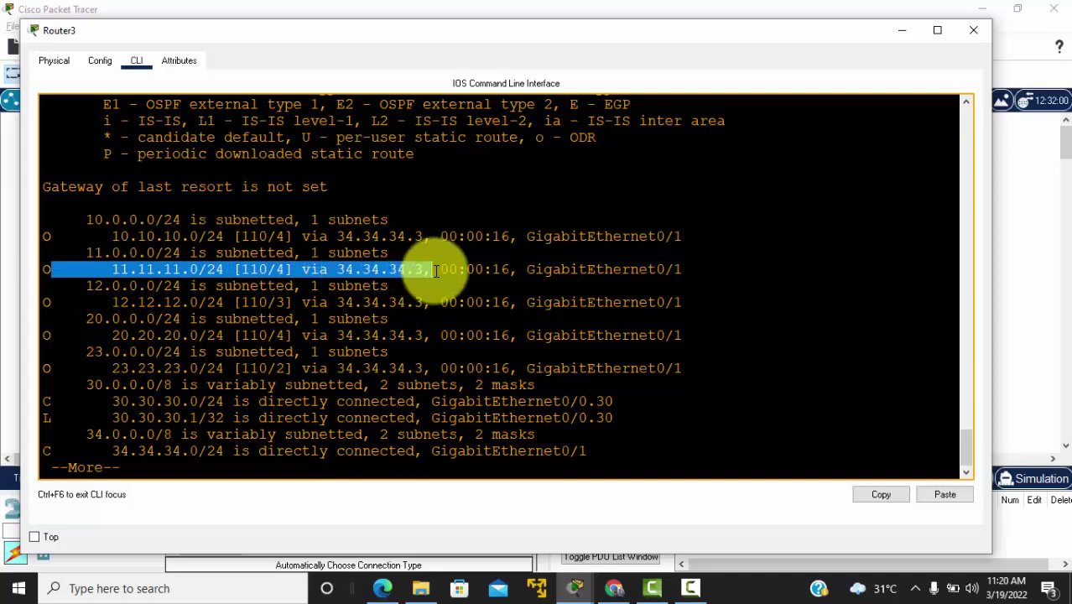
{"action": "left_click", "coordinate": [1028, 260]}
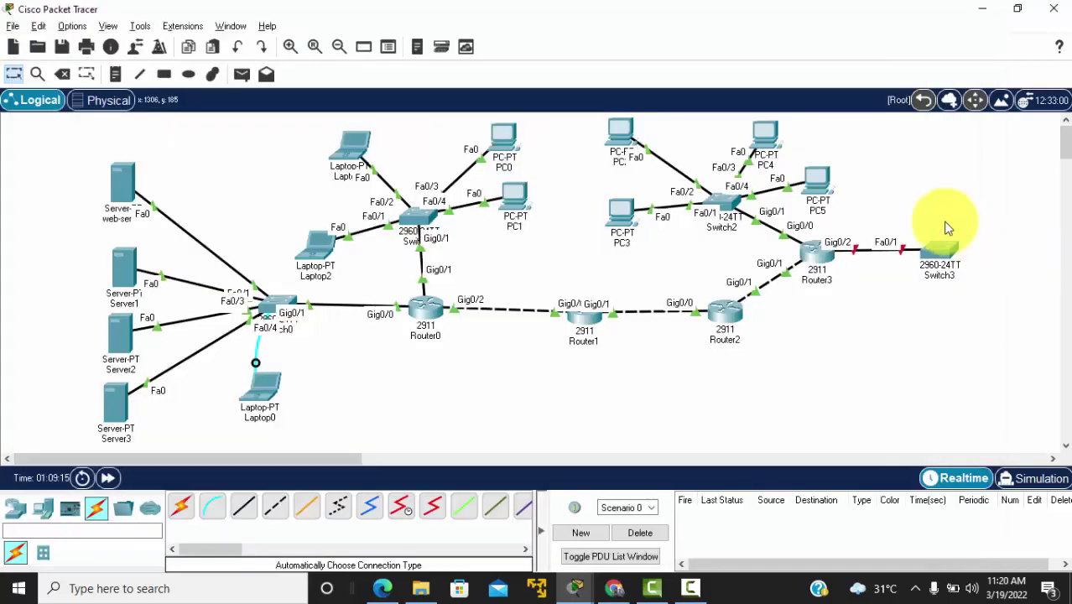
Step: Ping 11.11.11.2 from PC5's command prompt
{"action": "left_click", "coordinate": [812, 185]}
{"action": "left_click", "coordinate": [614, 118]}
{"action": "type", "text": "p"}
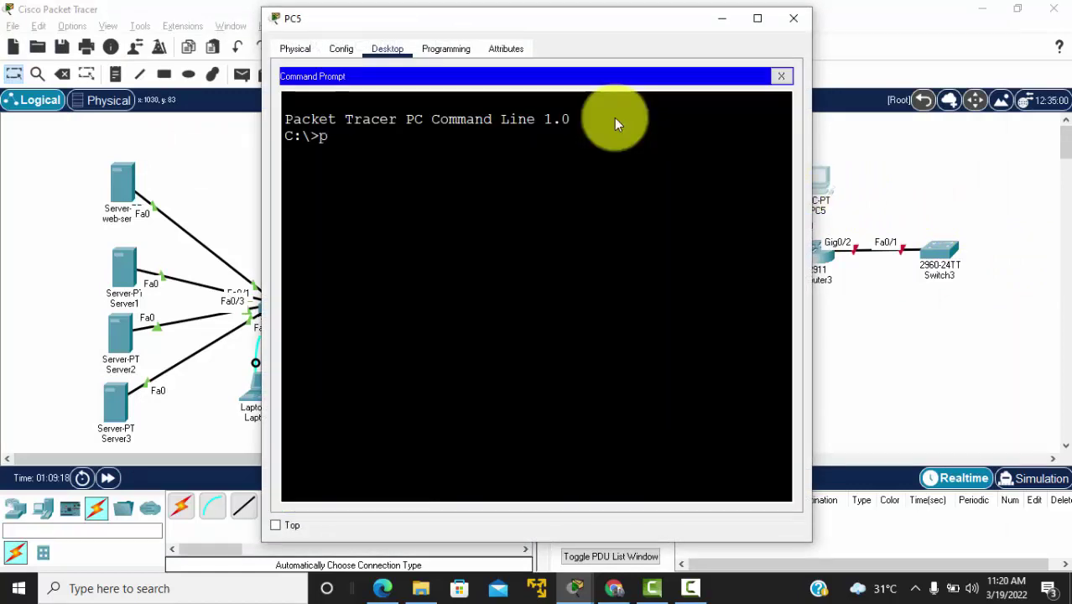
{"action": "type", "text": "ing 11.11.11.2"}
{"action": "key", "text": "Return"}
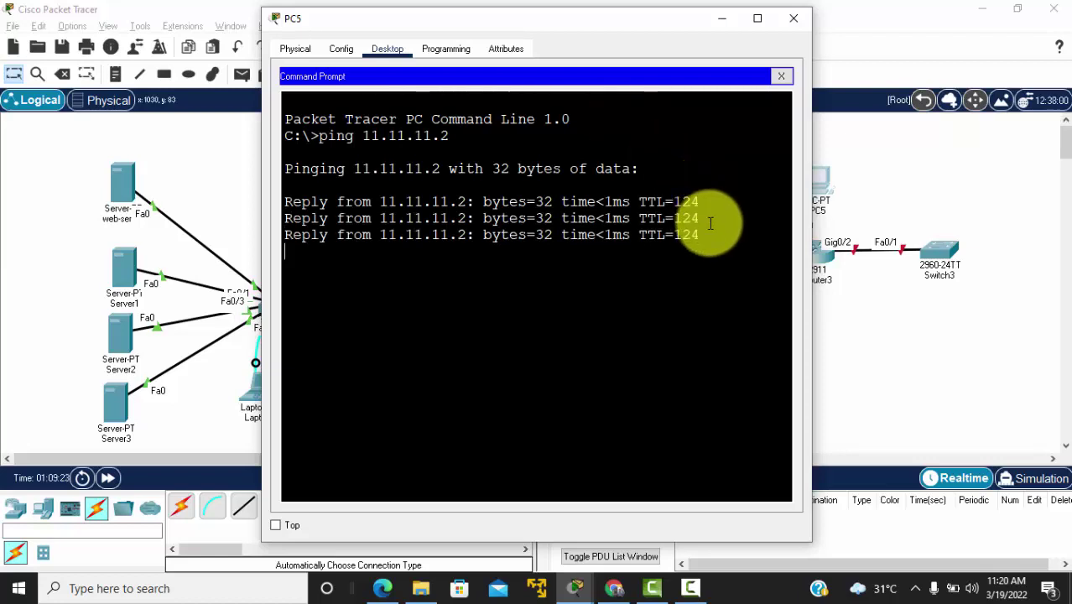
{"action": "left_click", "coordinate": [781, 77]}
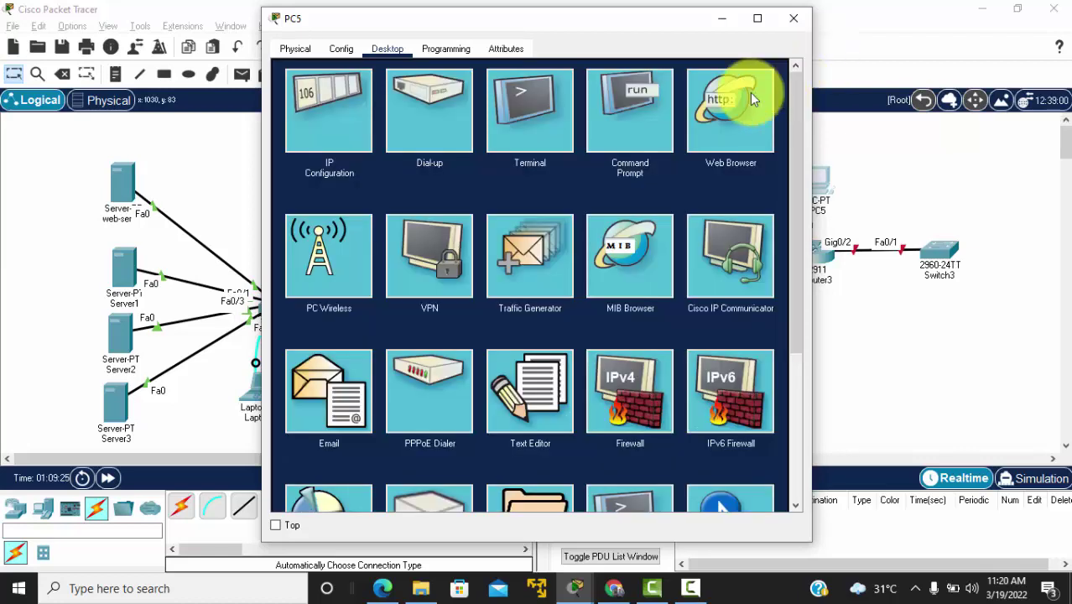
{"action": "left_click", "coordinate": [706, 110]}
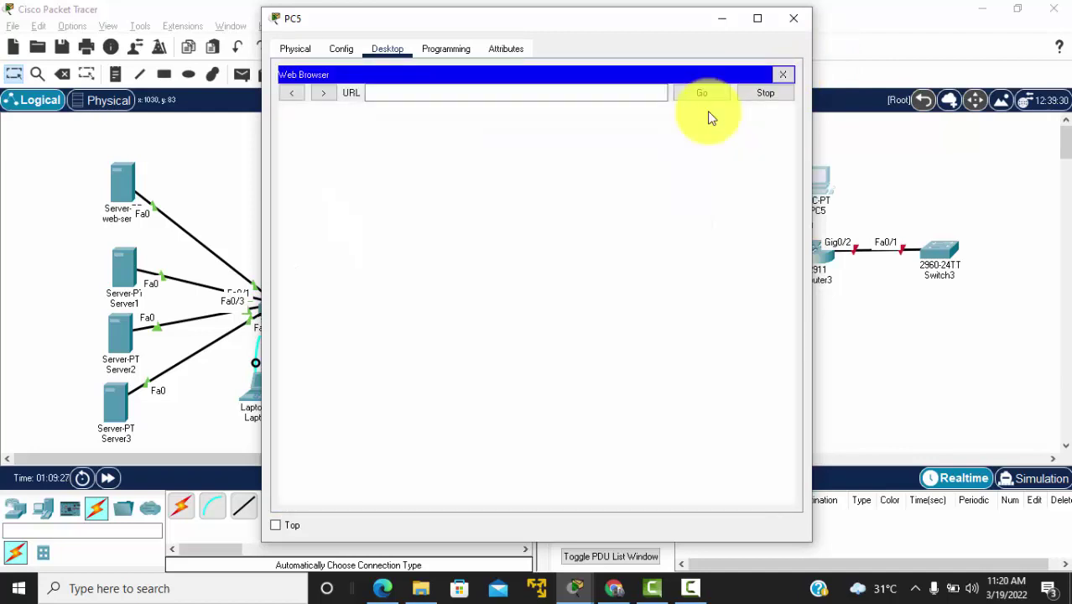
{"action": "left_click", "coordinate": [607, 94]}
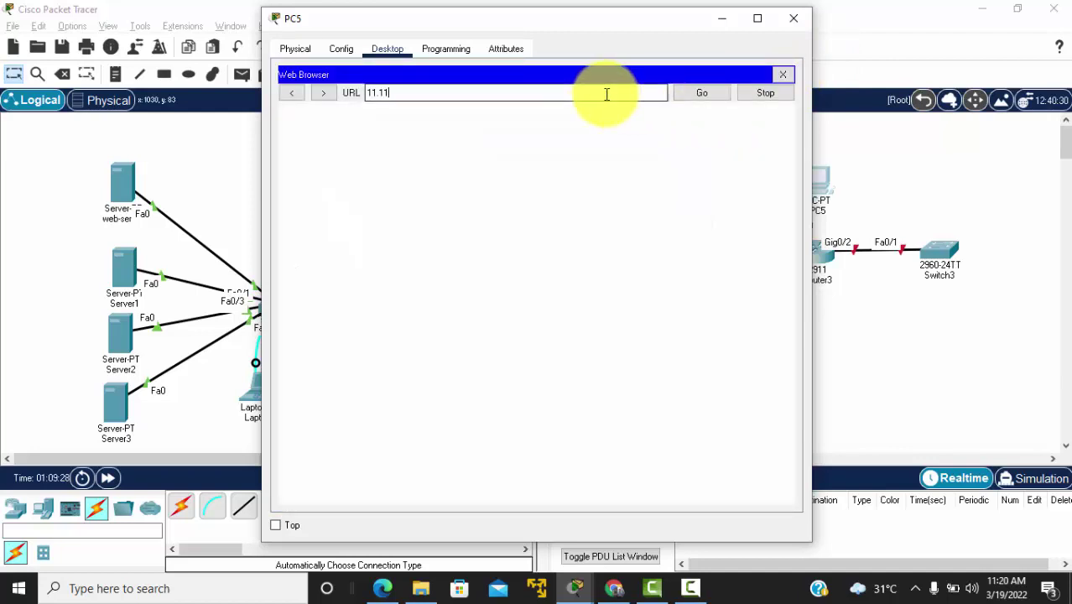
{"action": "key", "text": "Return"}
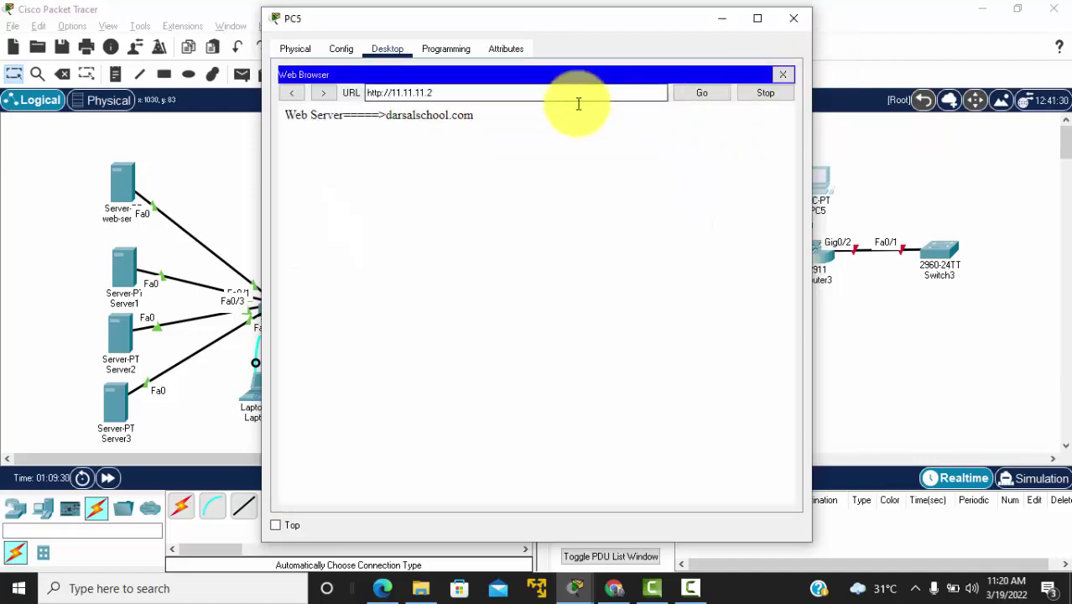
{"action": "left_click_drag", "start_coordinate": [283, 125], "coordinate": [642, 67]}
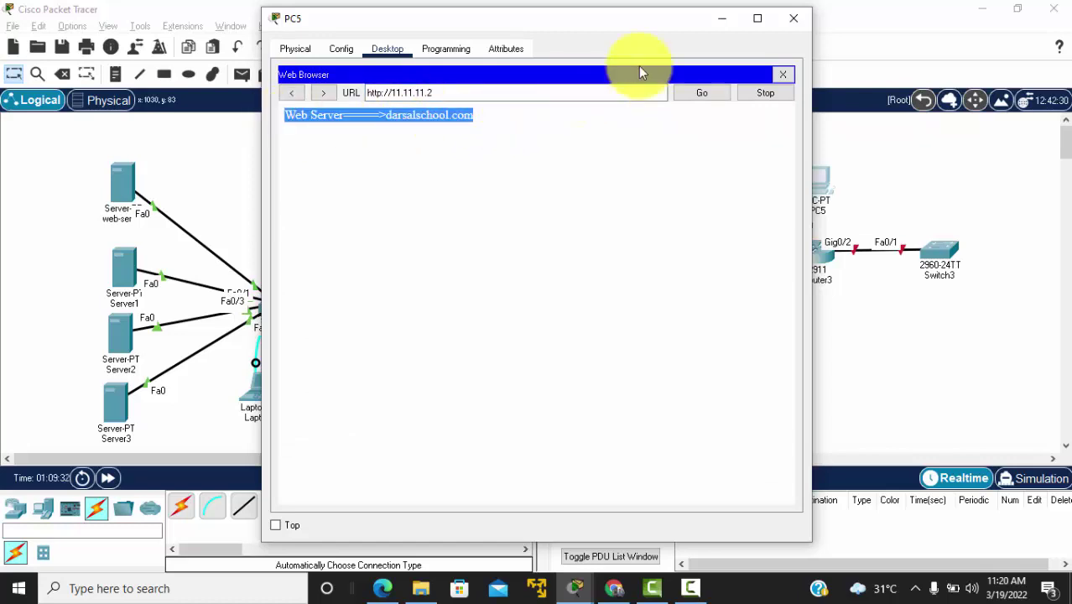
{"action": "left_click", "coordinate": [789, 25]}
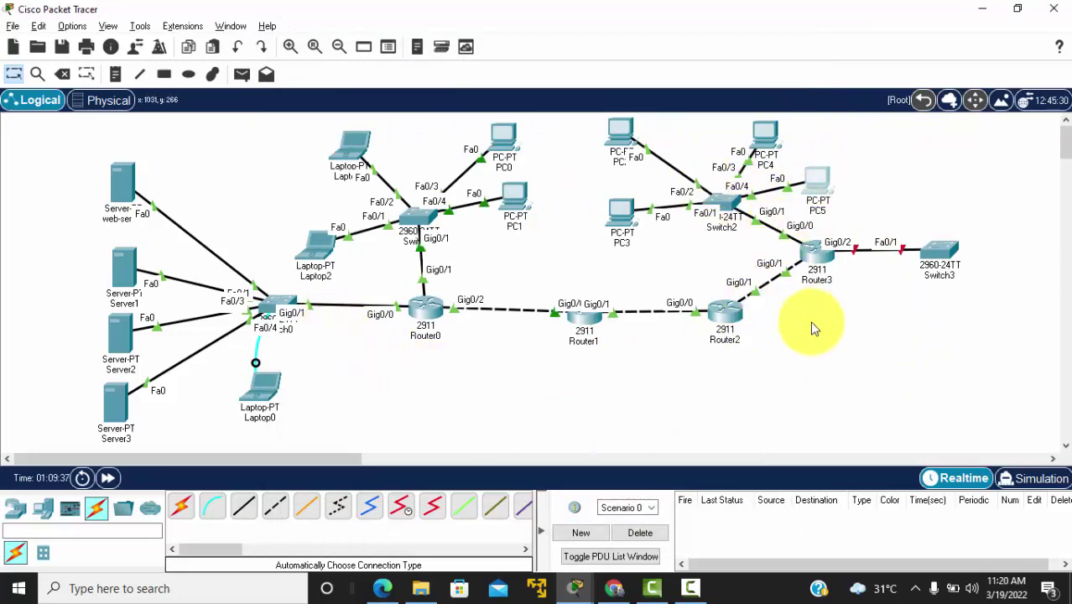
{"action": "key", "text": "alt+Tab"}
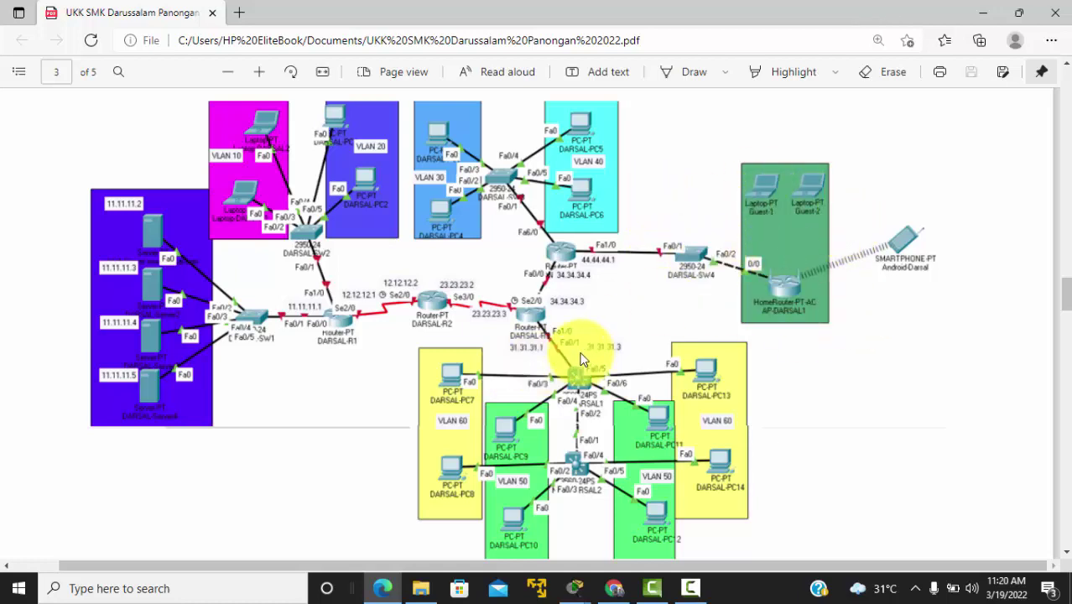
{"action": "scroll", "coordinate": [525, 378], "scroll_direction": "down", "scroll_amount": 1}
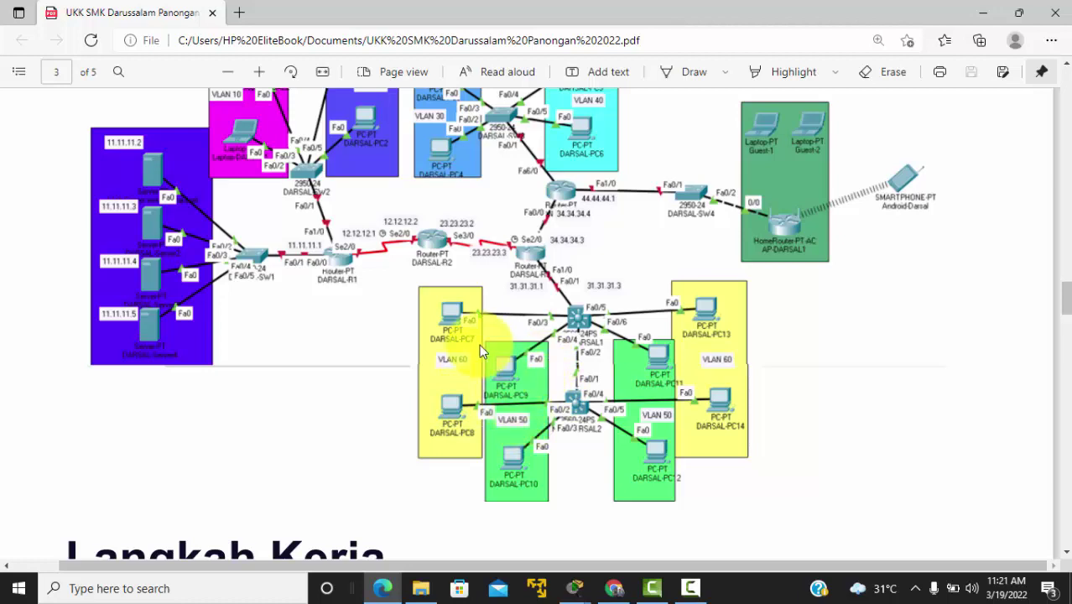
{"action": "key", "text": "alt+Tab"}
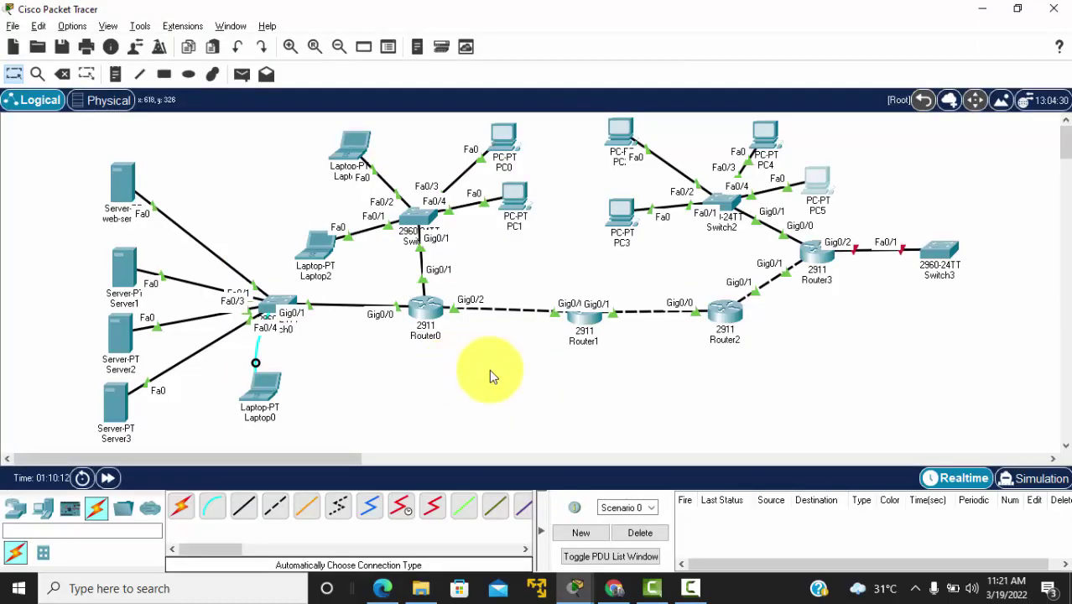
Step: Place two 3560-24PS multilayer switches below Router2, moving Multilayer Switch0 into position
{"action": "left_click", "coordinate": [21, 514]}
{"action": "left_click", "coordinate": [46, 555]}
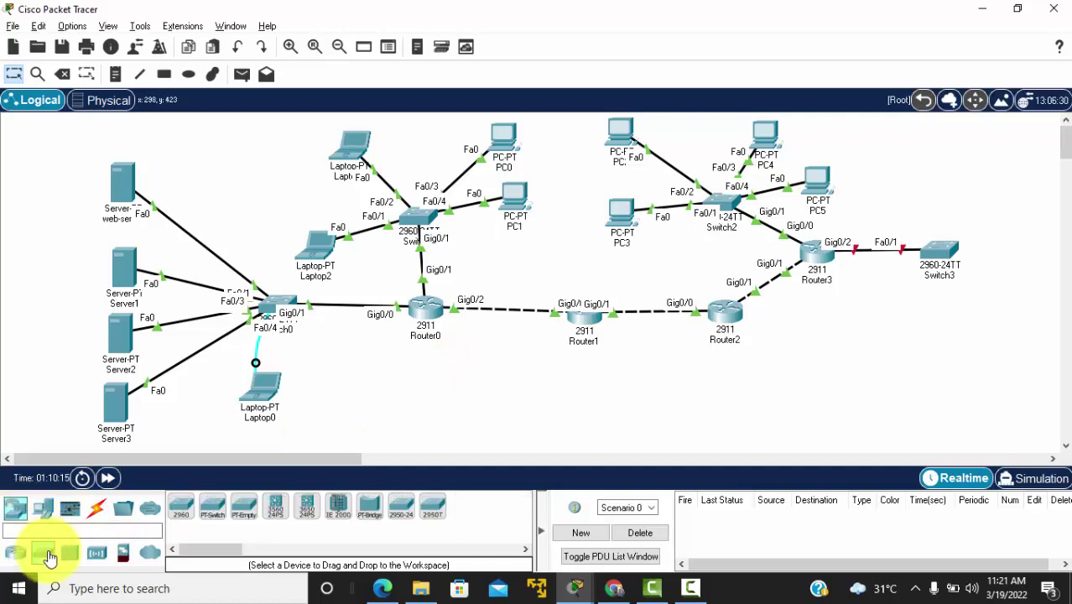
{"action": "left_click", "coordinate": [280, 516]}
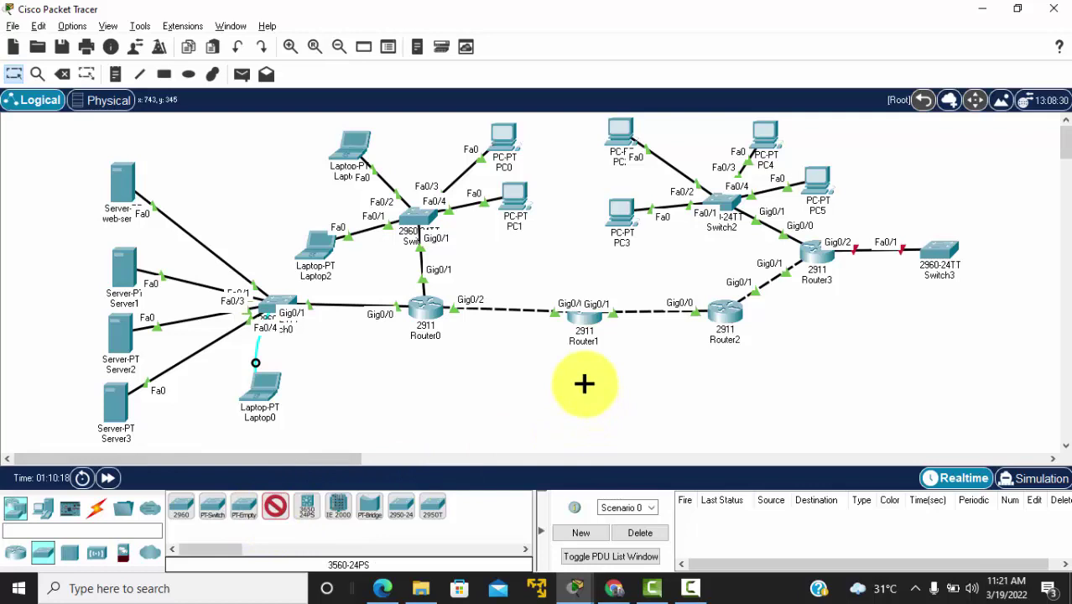
{"action": "left_click", "coordinate": [584, 385]}
{"action": "scroll", "coordinate": [623, 394], "scroll_direction": "down", "scroll_amount": 3}
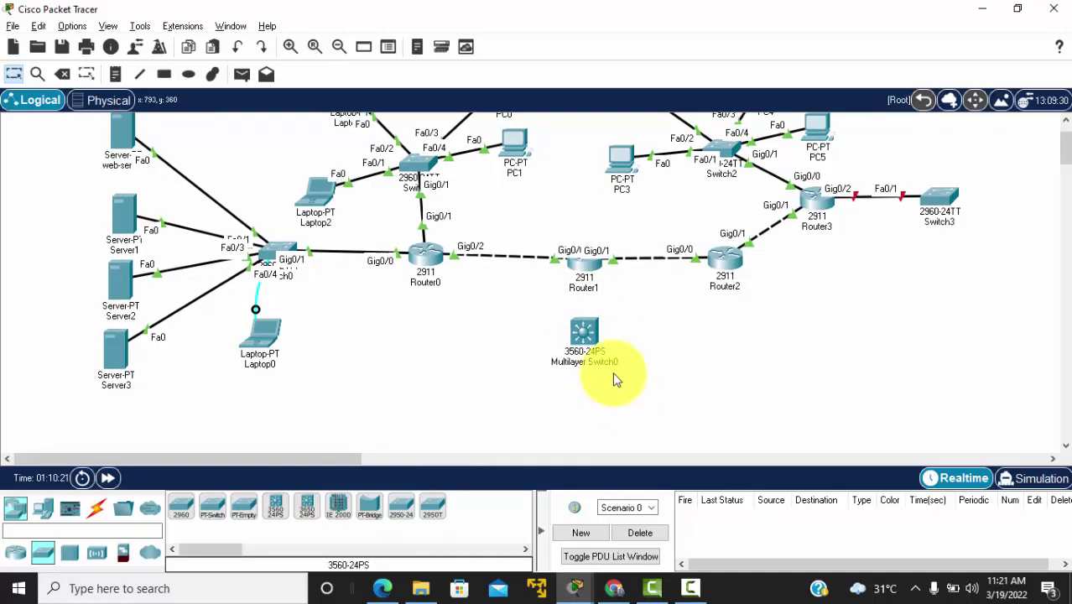
{"action": "left_click_drag", "start_coordinate": [584, 334], "coordinate": [738, 335]}
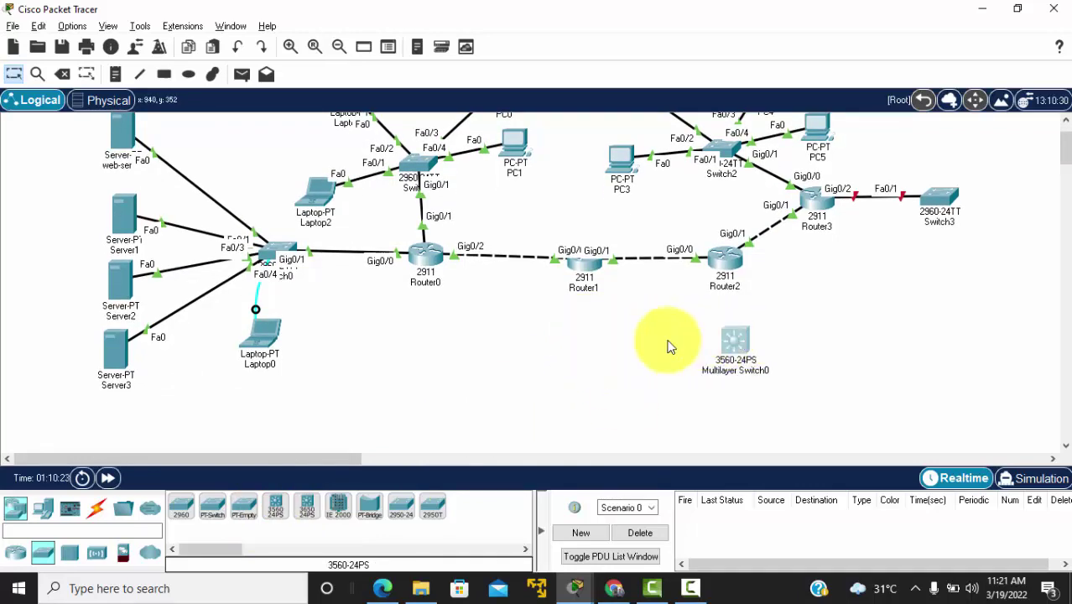
{"action": "left_click", "coordinate": [275, 508]}
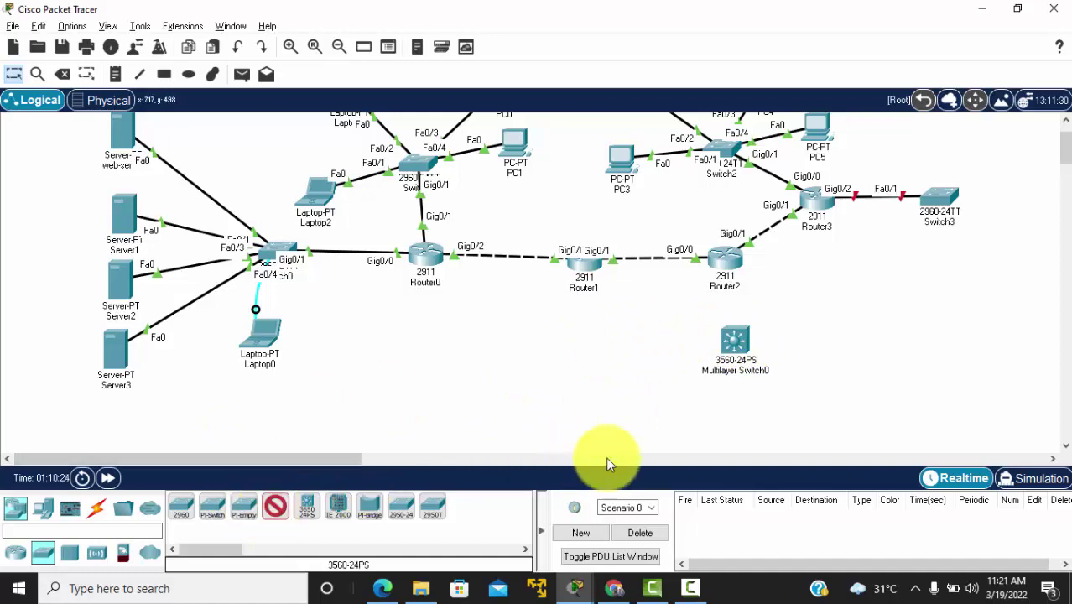
{"action": "left_click", "coordinate": [733, 436]}
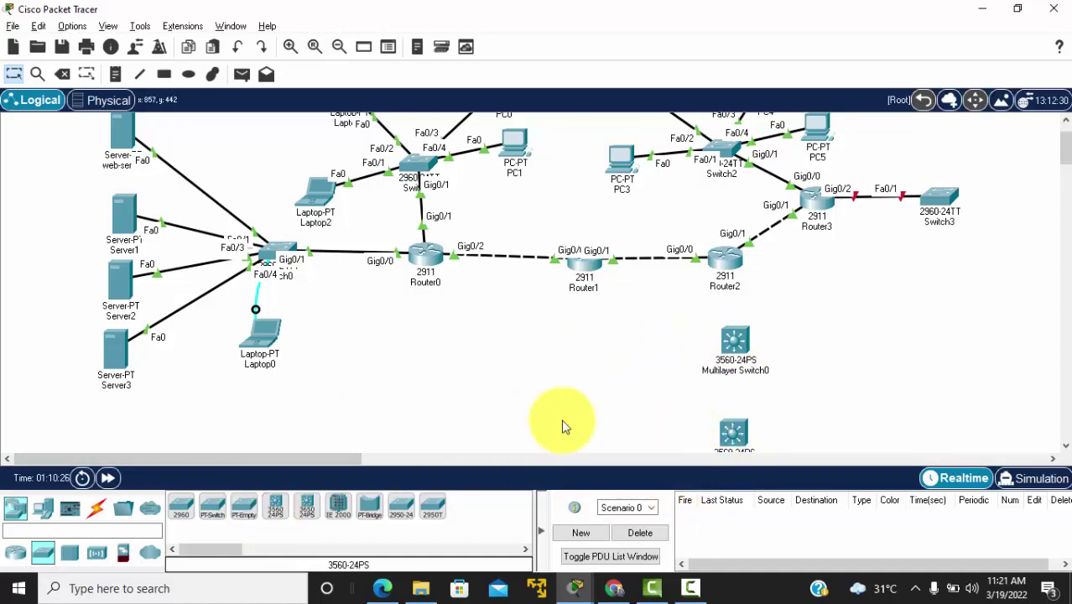
{"action": "left_click", "coordinate": [98, 511]}
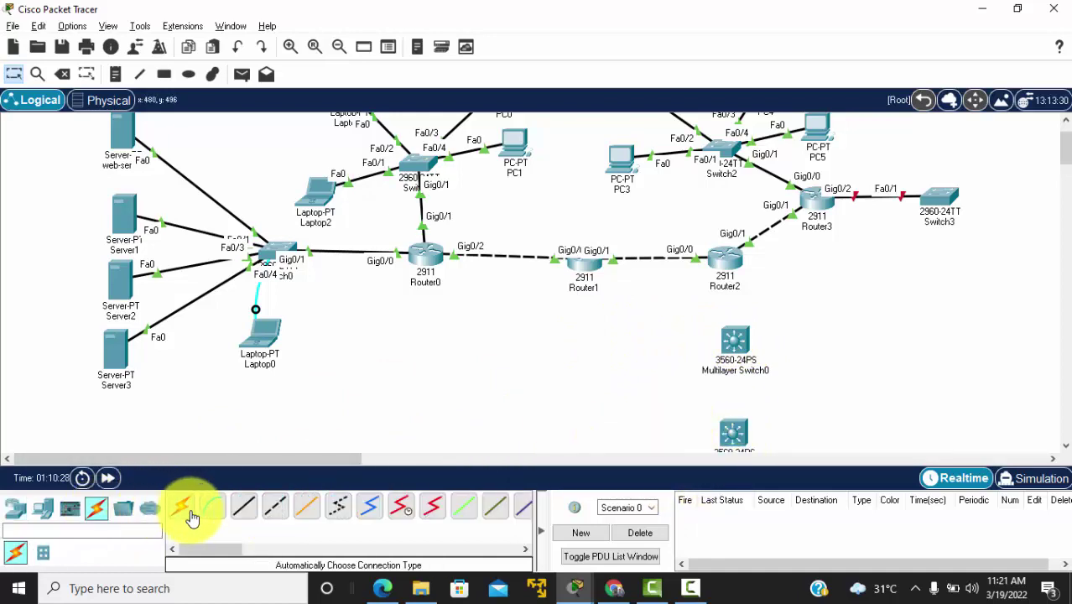
Step: Cable Router2 to Multilayer Switch0 and that switch to the lower switch, then nudge both switches
{"action": "left_click", "coordinate": [741, 339]}
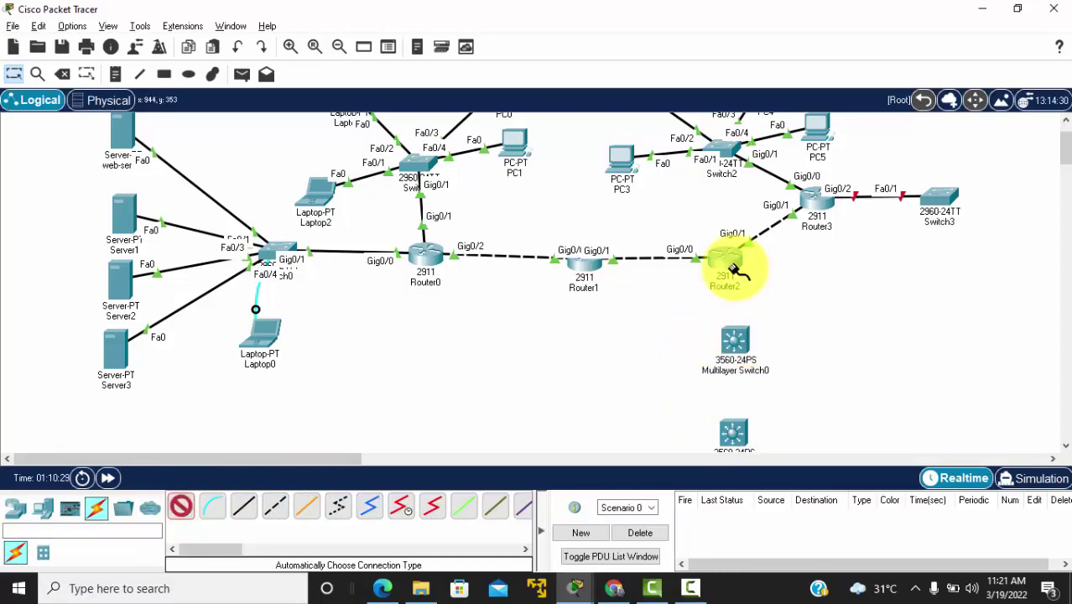
{"action": "left_click", "coordinate": [728, 261]}
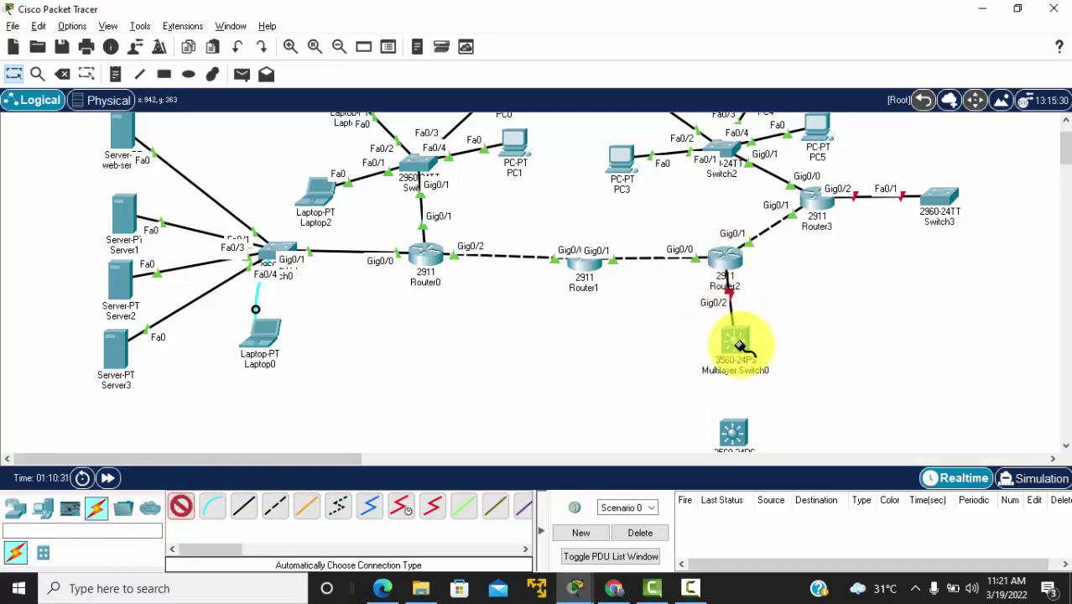
{"action": "left_click", "coordinate": [739, 344]}
{"action": "left_click", "coordinate": [735, 431]}
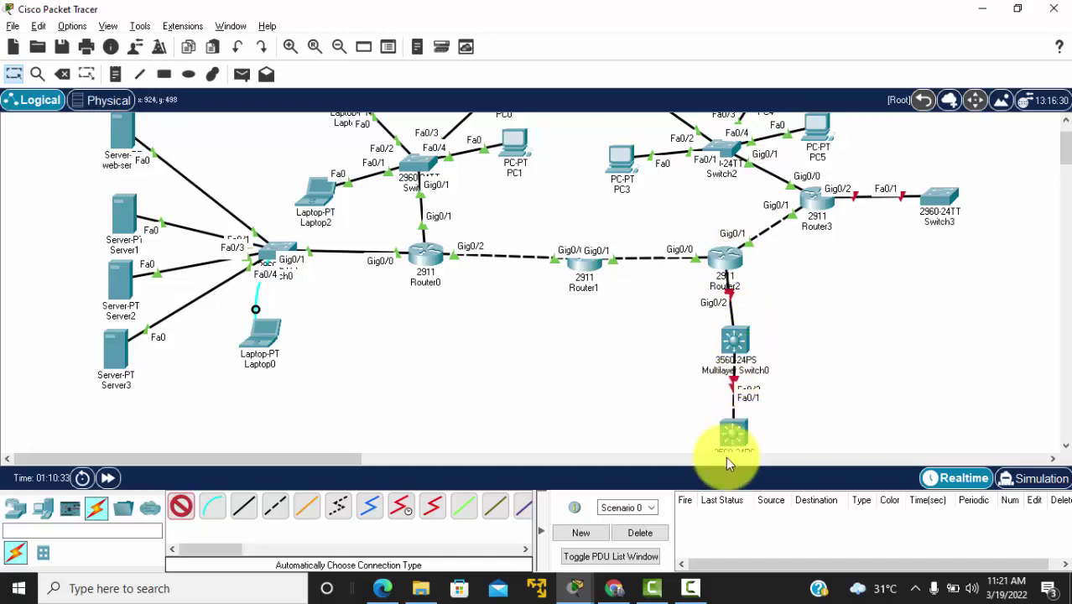
{"action": "key", "text": "Escape"}
{"action": "left_click_drag", "start_coordinate": [742, 435], "coordinate": [766, 443]}
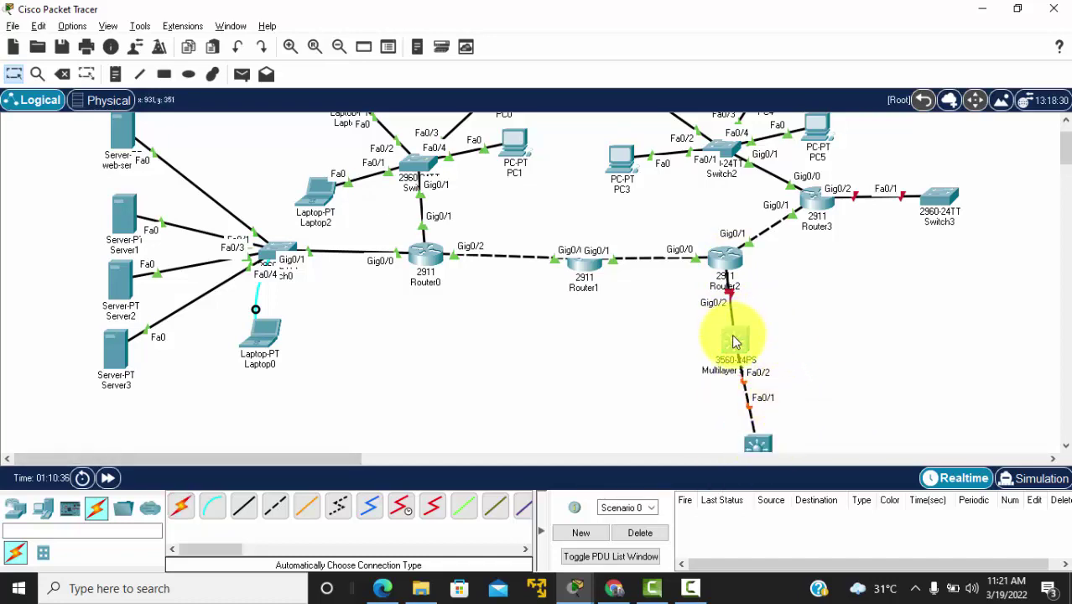
{"action": "mouse_move", "coordinate": [734, 336]}
{"action": "left_mouse_down"}
{"action": "mouse_move", "coordinate": [762, 355]}
{"action": "mouse_move", "coordinate": [752, 351]}
{"action": "mouse_move", "coordinate": [749, 365]}
{"action": "mouse_move", "coordinate": [726, 353]}
{"action": "mouse_move", "coordinate": [738, 355]}
{"action": "left_mouse_up"}
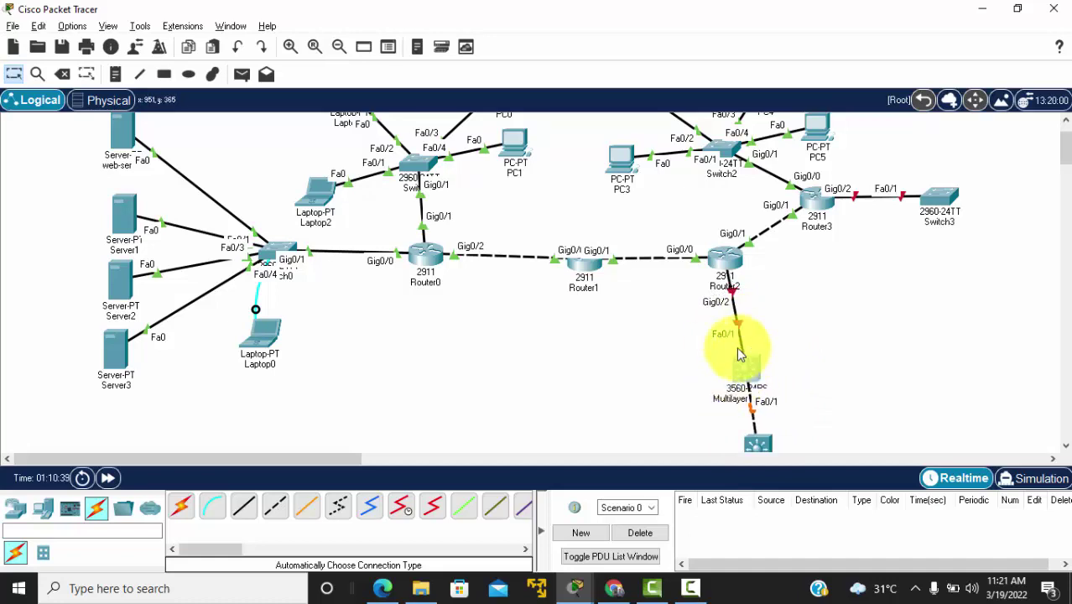
Step: Delete Multilayer Switch0 from the topology
{"action": "left_click", "coordinate": [62, 74]}
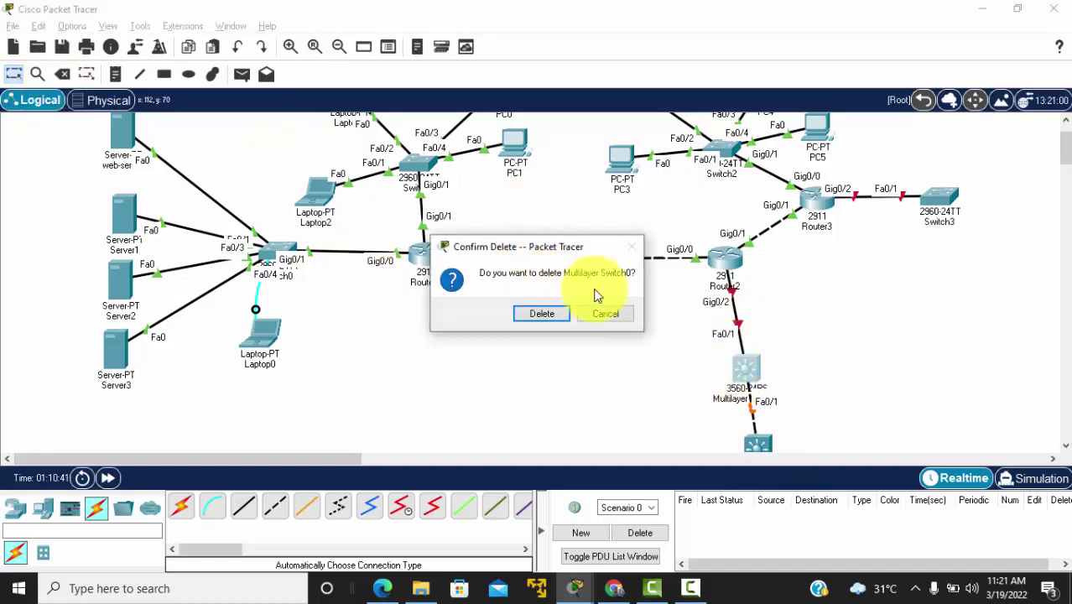
{"action": "left_click", "coordinate": [550, 313]}
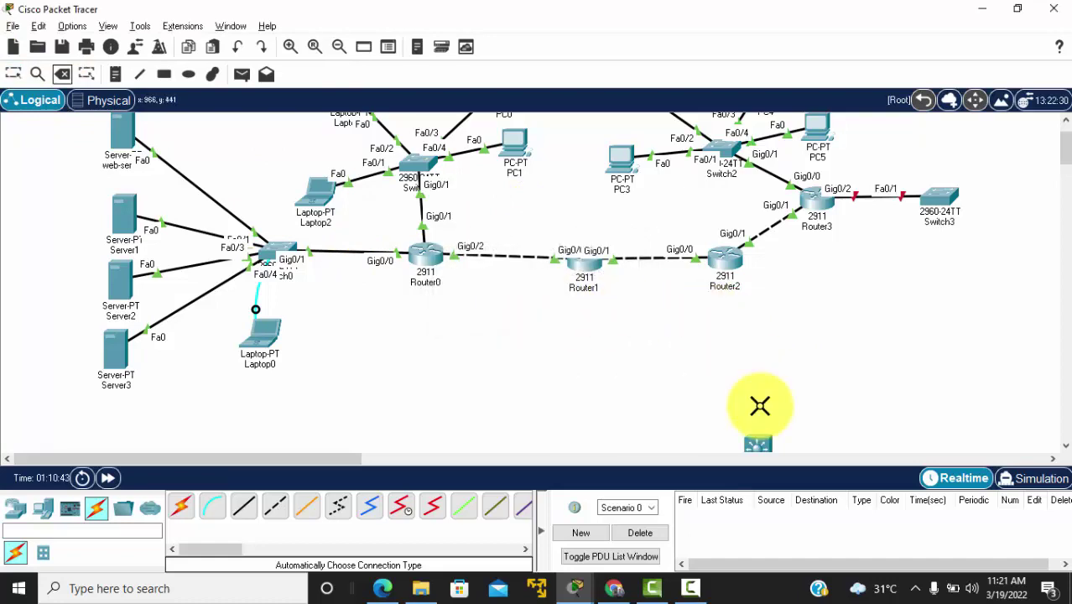
{"action": "key", "text": "Escape"}
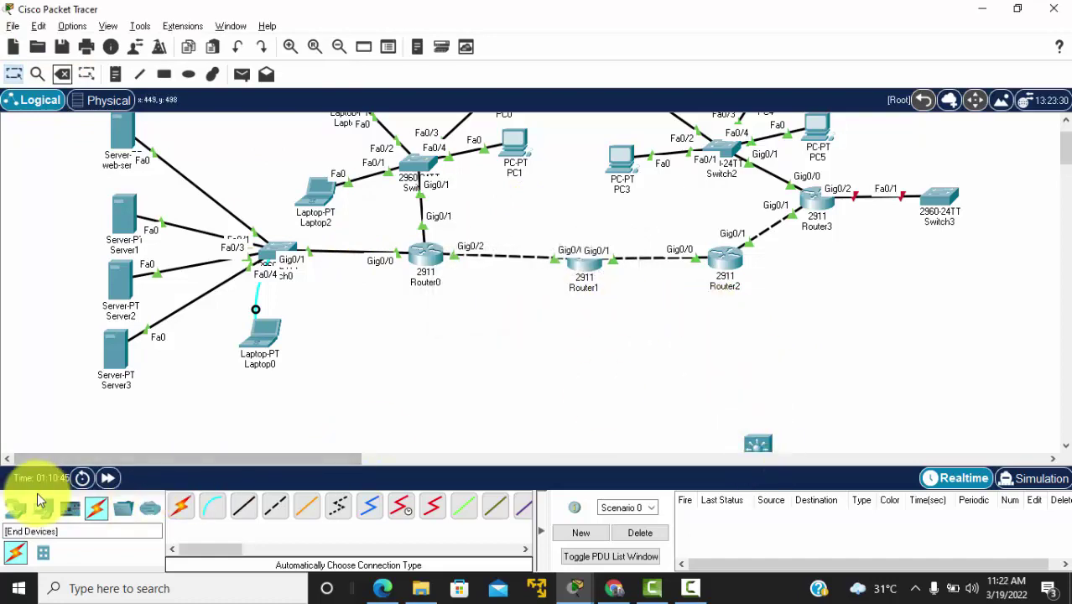
Step: Place a new 3560-24PS, Multilayer Switch2, below Router2 with another switch beneath it
{"action": "left_click", "coordinate": [17, 507]}
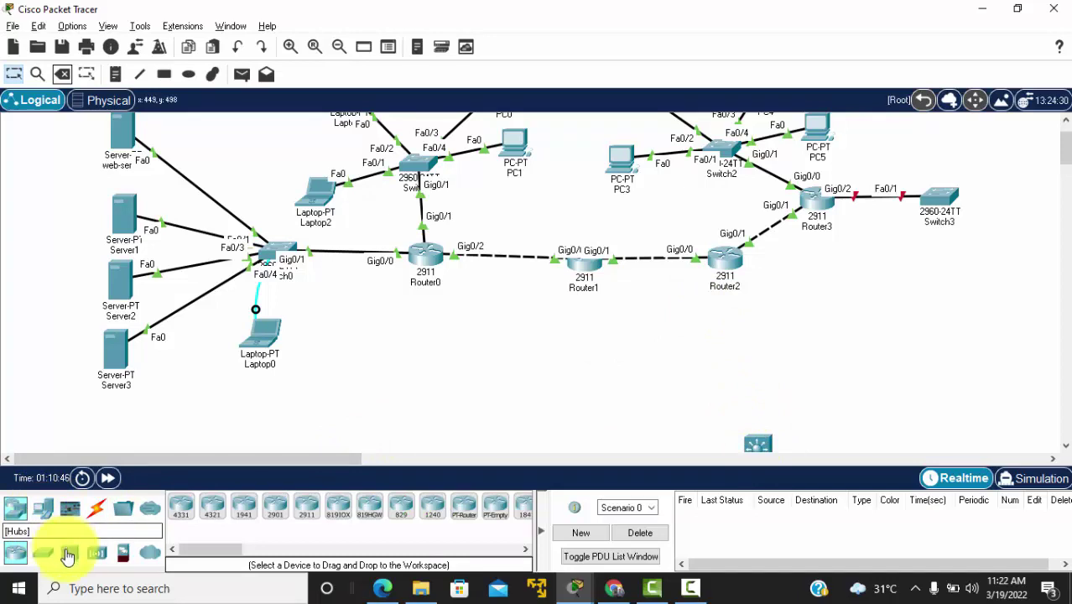
{"action": "left_click", "coordinate": [43, 552]}
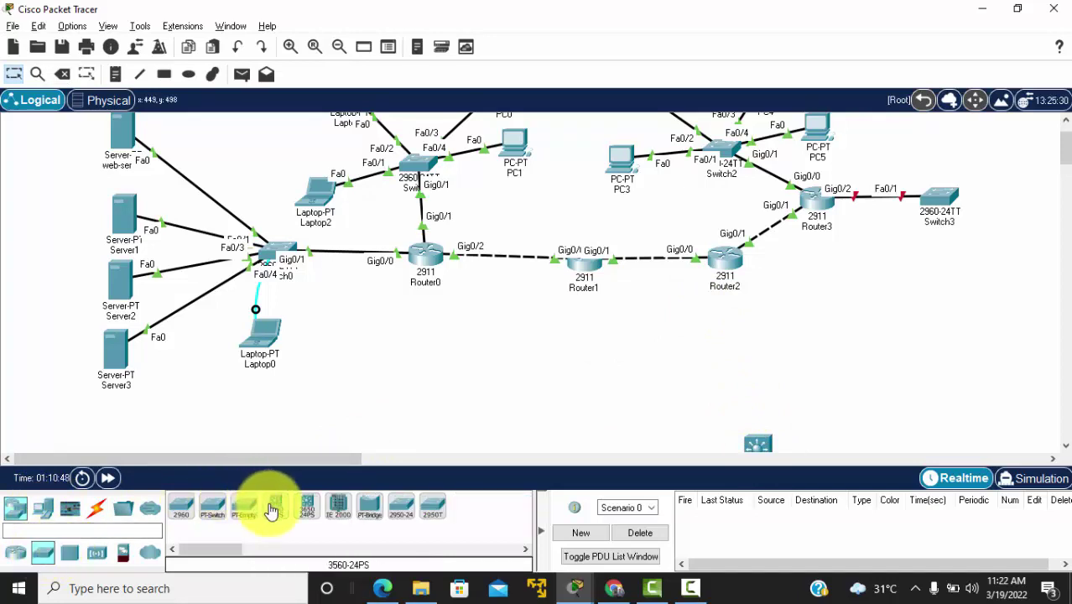
{"action": "left_click", "coordinate": [272, 510]}
{"action": "left_click", "coordinate": [732, 348]}
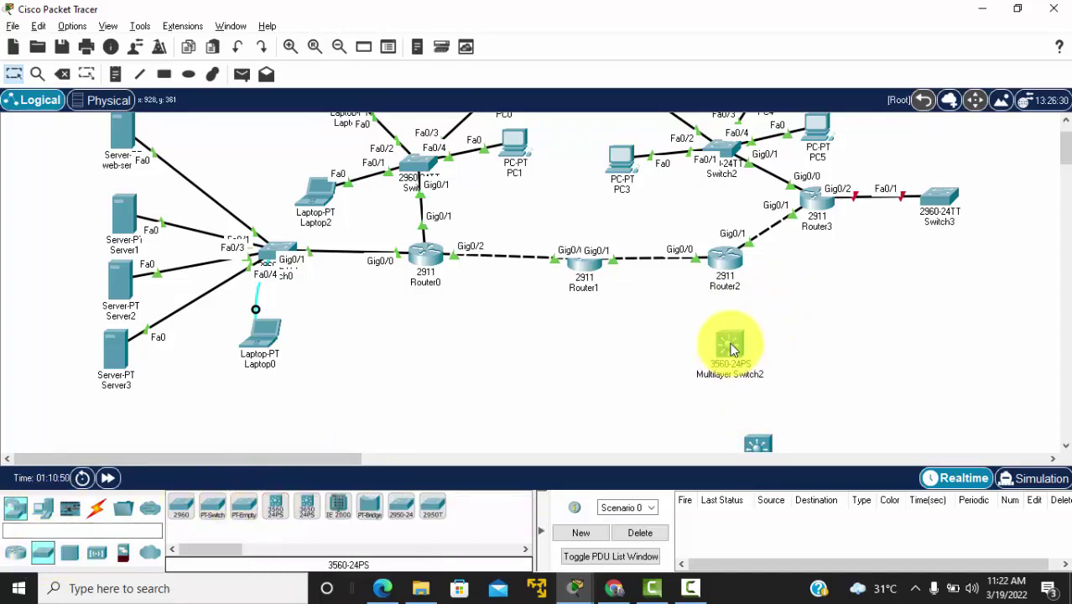
{"action": "left_click", "coordinate": [757, 443]}
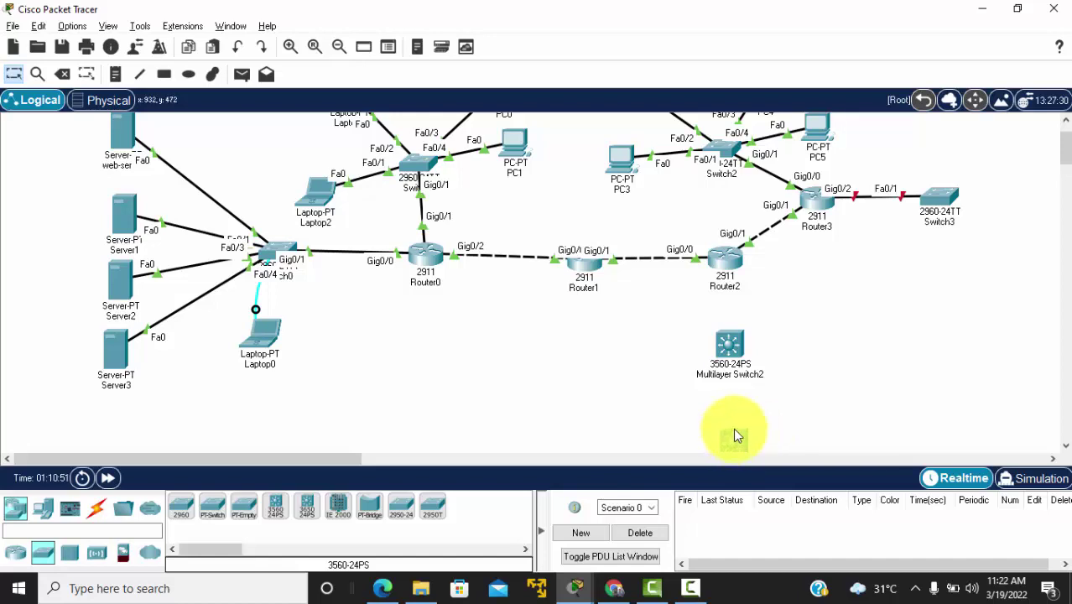
{"action": "left_click", "coordinate": [734, 434]}
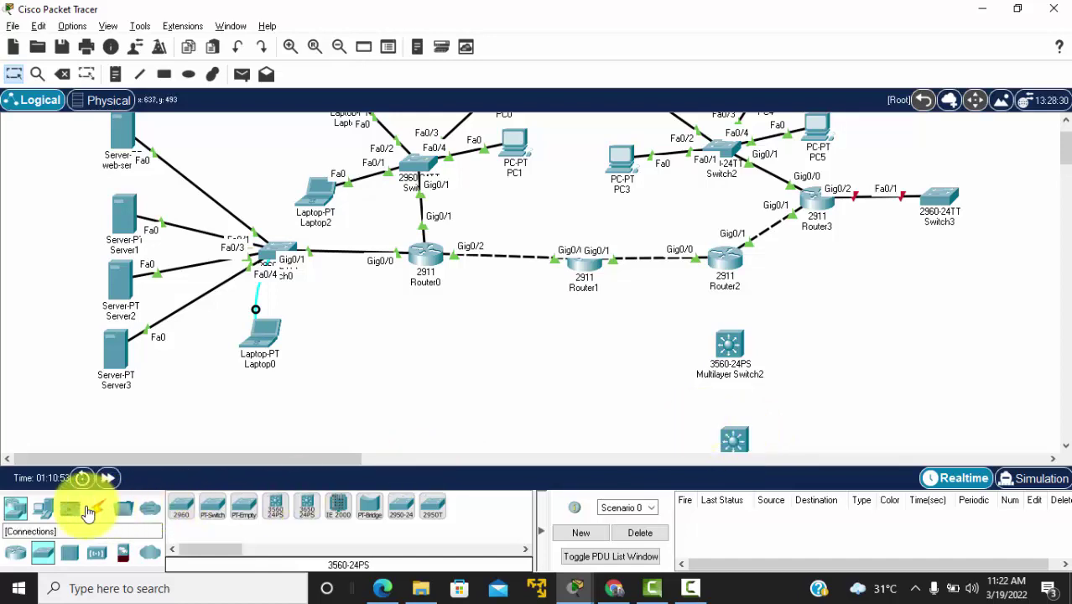
Step: Run copper straight-through cables from Router2 Gig0/2 to Switch2 Gig0/1, and from Switch2 Gig0/2 to Switch1 Gig0/1
{"action": "left_click", "coordinate": [91, 509]}
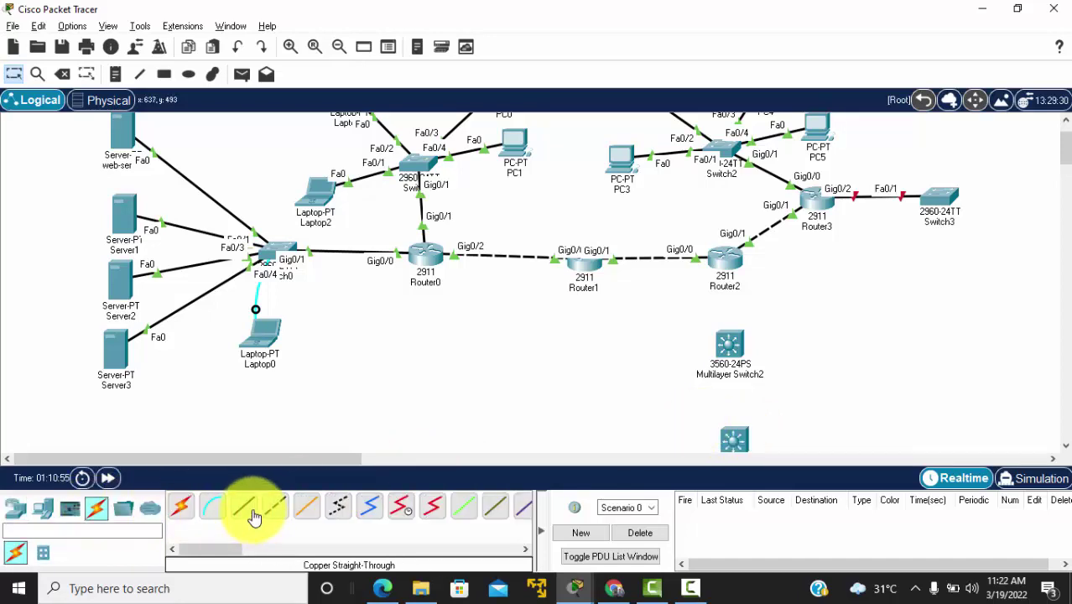
{"action": "left_click", "coordinate": [737, 256]}
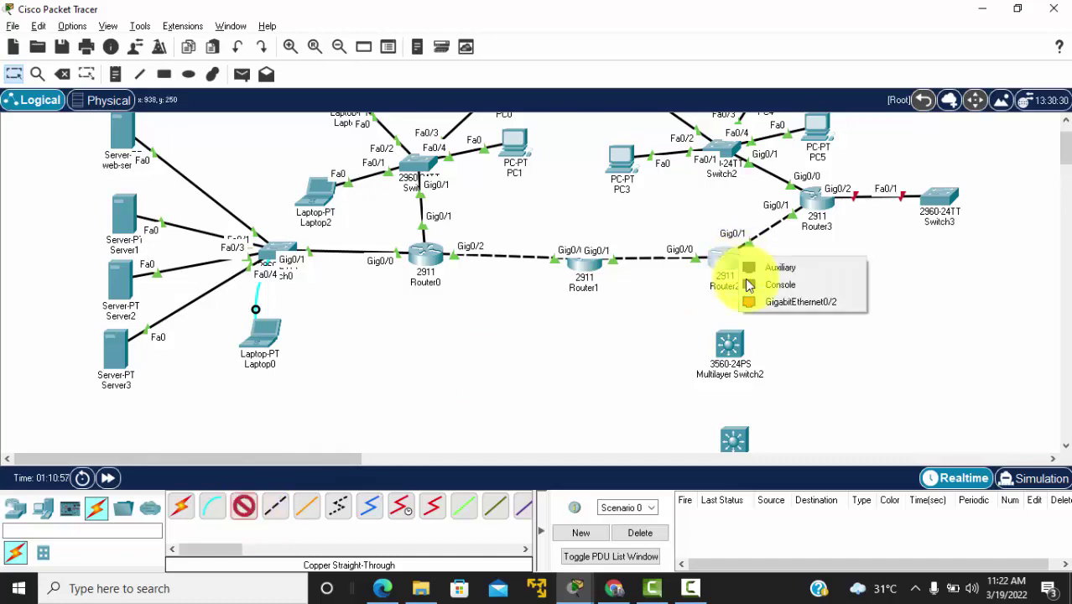
{"action": "left_click", "coordinate": [764, 303]}
{"action": "left_click", "coordinate": [731, 344]}
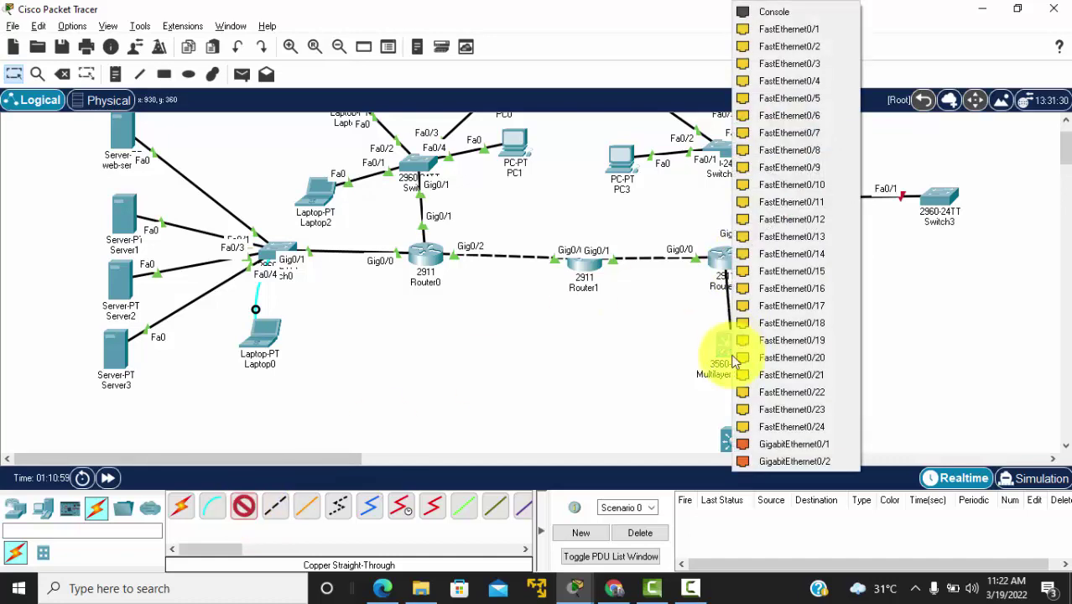
{"action": "left_click", "coordinate": [753, 445]}
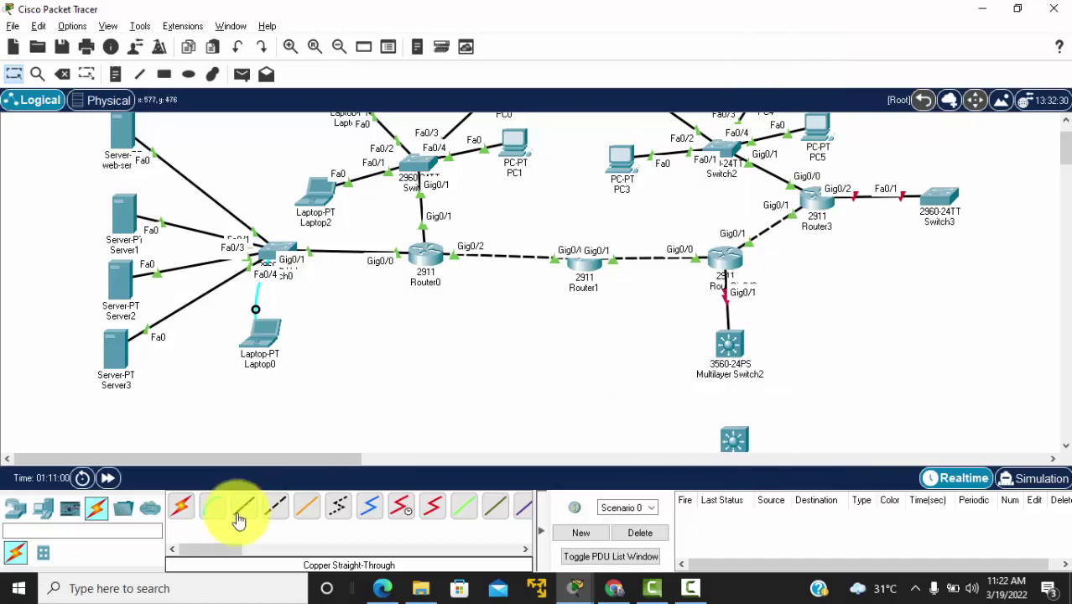
{"action": "left_click", "coordinate": [735, 342]}
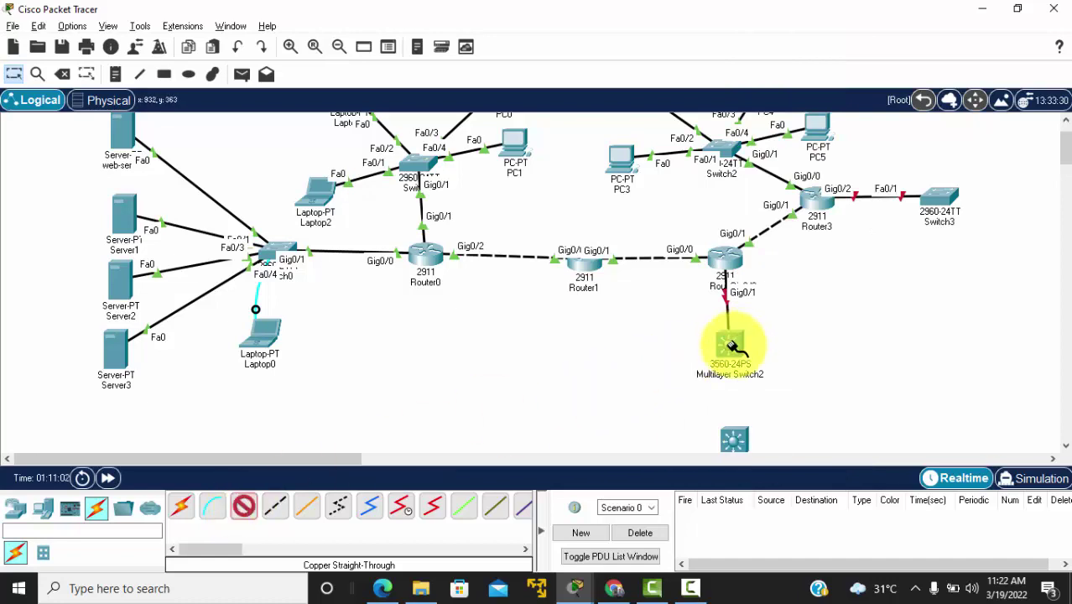
{"action": "left_click", "coordinate": [781, 442]}
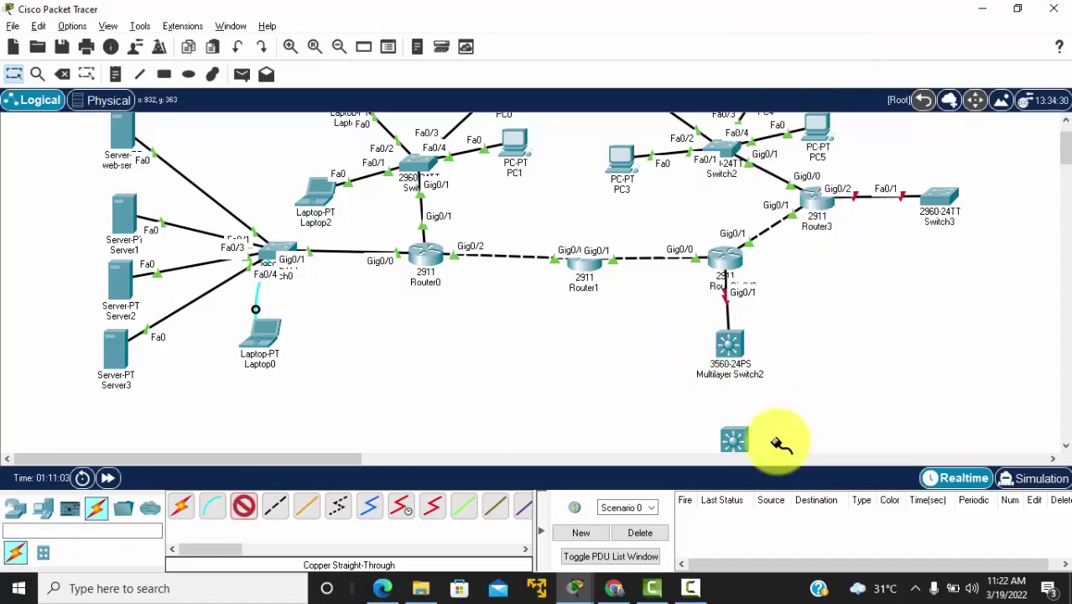
{"action": "left_click", "coordinate": [732, 438]}
{"action": "left_click", "coordinate": [765, 443]}
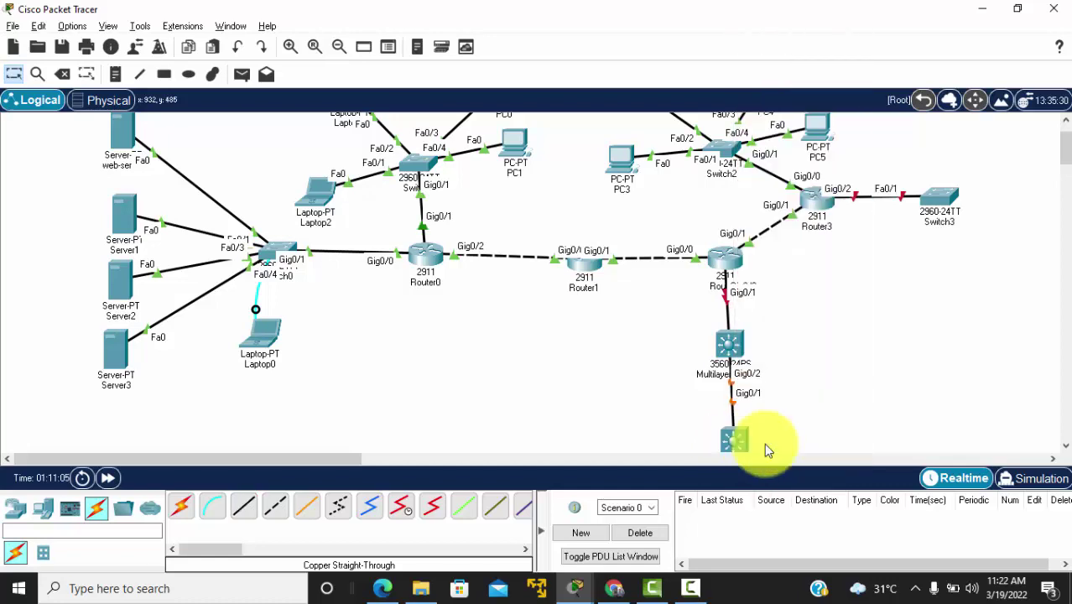
Step: Nudge both multilayer switches slightly lower and compare the layout with the reference PDF diagram
{"action": "scroll", "coordinate": [812, 414], "scroll_direction": "down", "scroll_amount": 3}
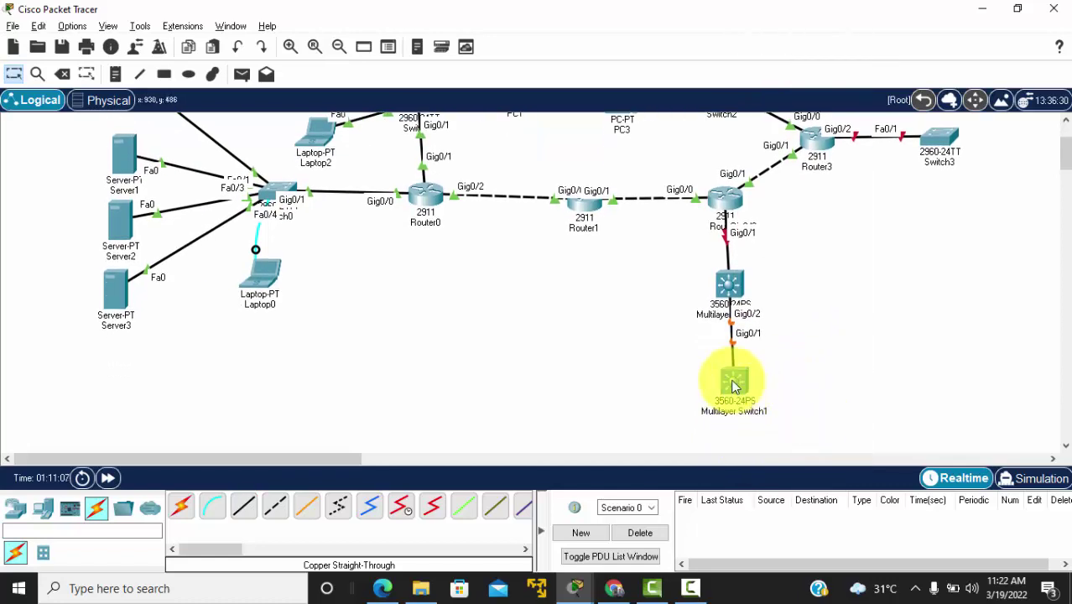
{"action": "left_click_drag", "start_coordinate": [732, 384], "coordinate": [735, 401]}
{"action": "left_click_drag", "start_coordinate": [735, 280], "coordinate": [729, 308]}
{"action": "mouse_move", "coordinate": [733, 401]}
{"action": "left_mouse_down"}
{"action": "mouse_move", "coordinate": [727, 417]}
{"action": "mouse_move", "coordinate": [743, 418]}
{"action": "mouse_move", "coordinate": [729, 421]}
{"action": "left_mouse_up"}
{"action": "key", "text": "alt+Tab"}
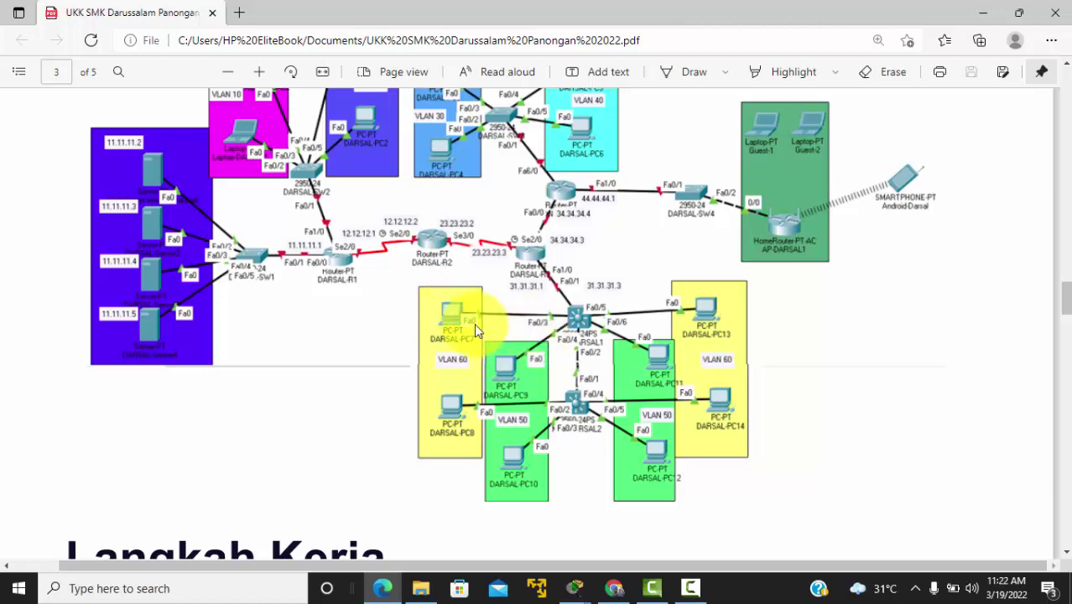
{"action": "key", "text": "alt+Tab"}
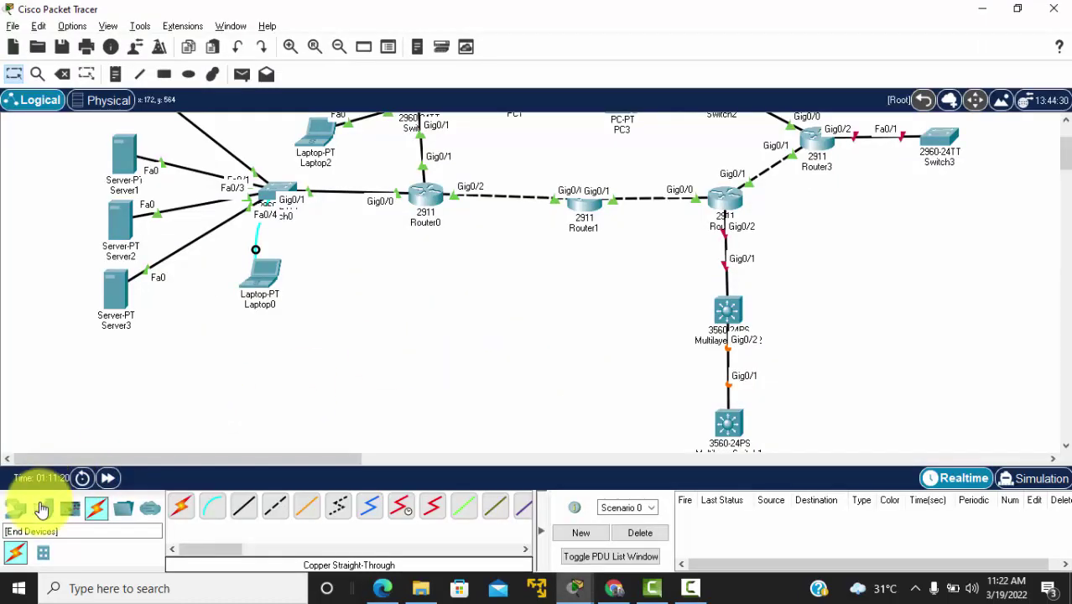
Step: Place generic PC-PT computers around the switches, ending with PC13 below PC12
{"action": "left_click", "coordinate": [47, 509]}
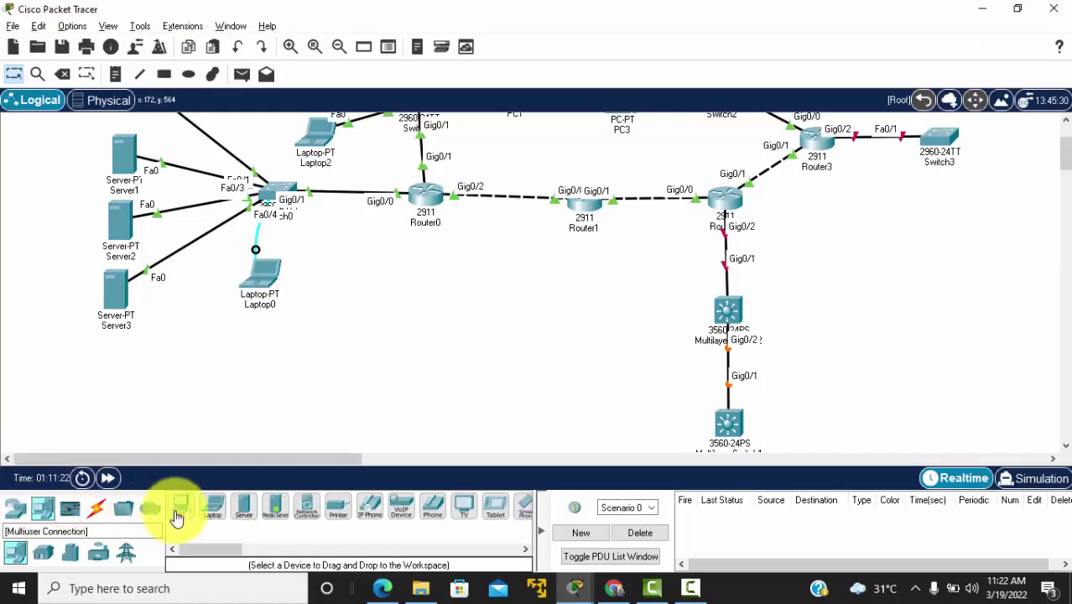
{"action": "left_click", "coordinate": [180, 506]}
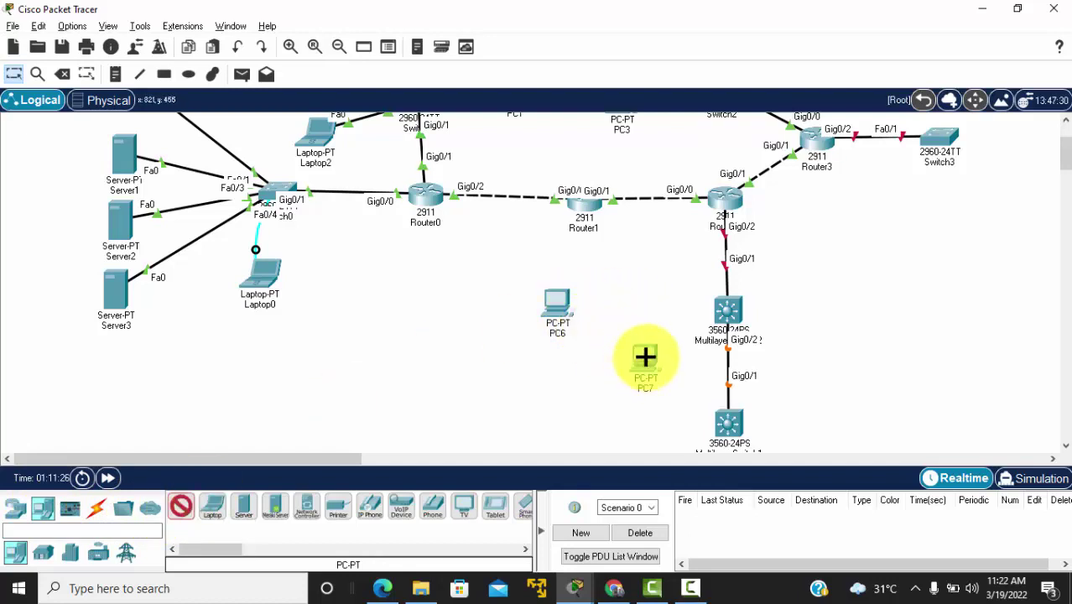
{"action": "left_click", "coordinate": [888, 297]}
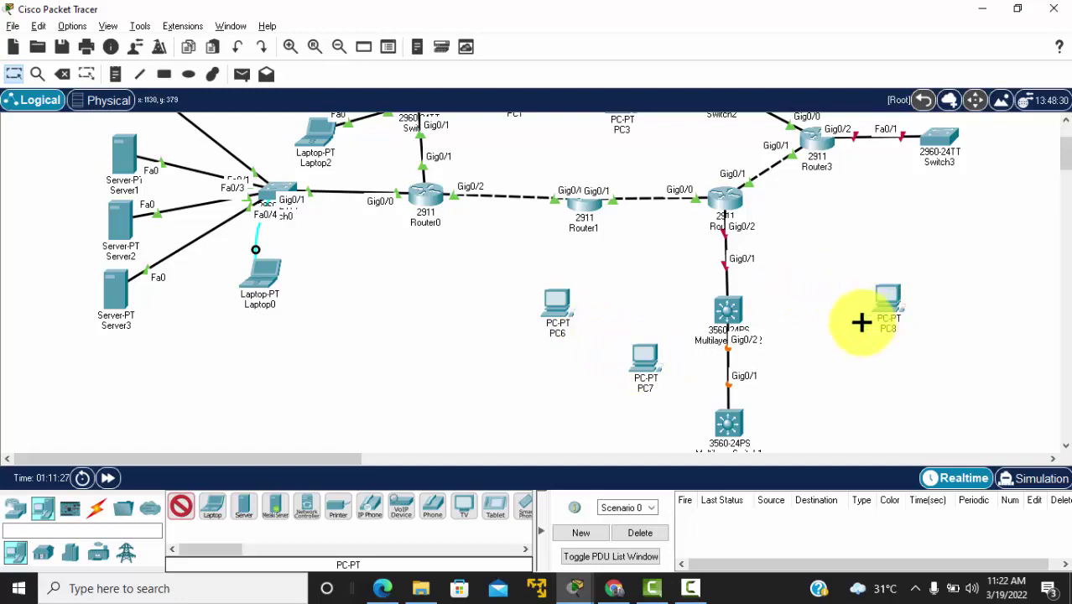
{"action": "scroll", "coordinate": [824, 361], "scroll_direction": "down", "scroll_amount": 3}
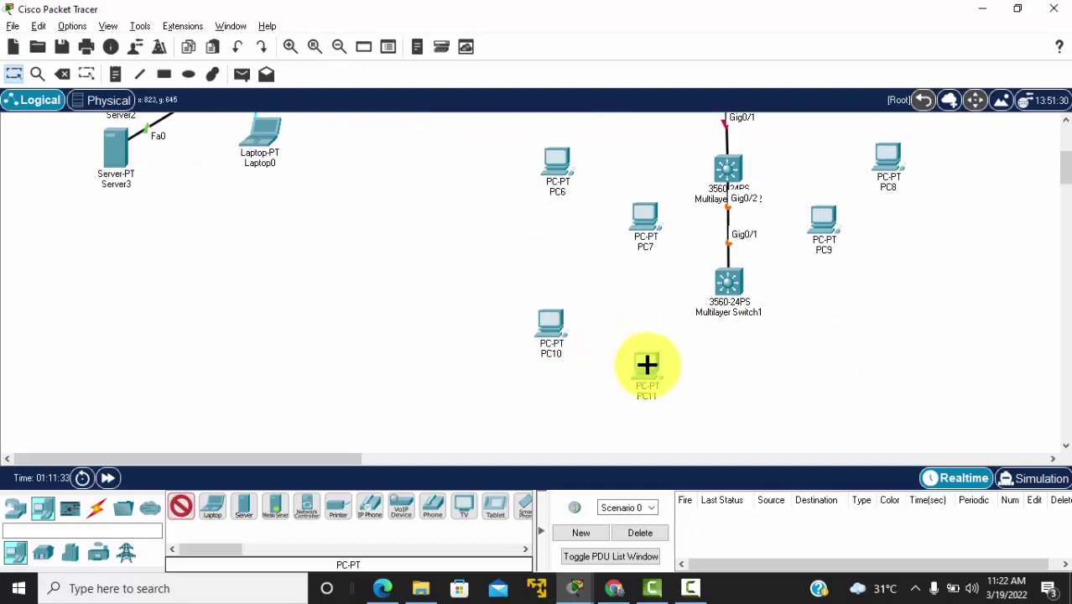
{"action": "left_click", "coordinate": [826, 360]}
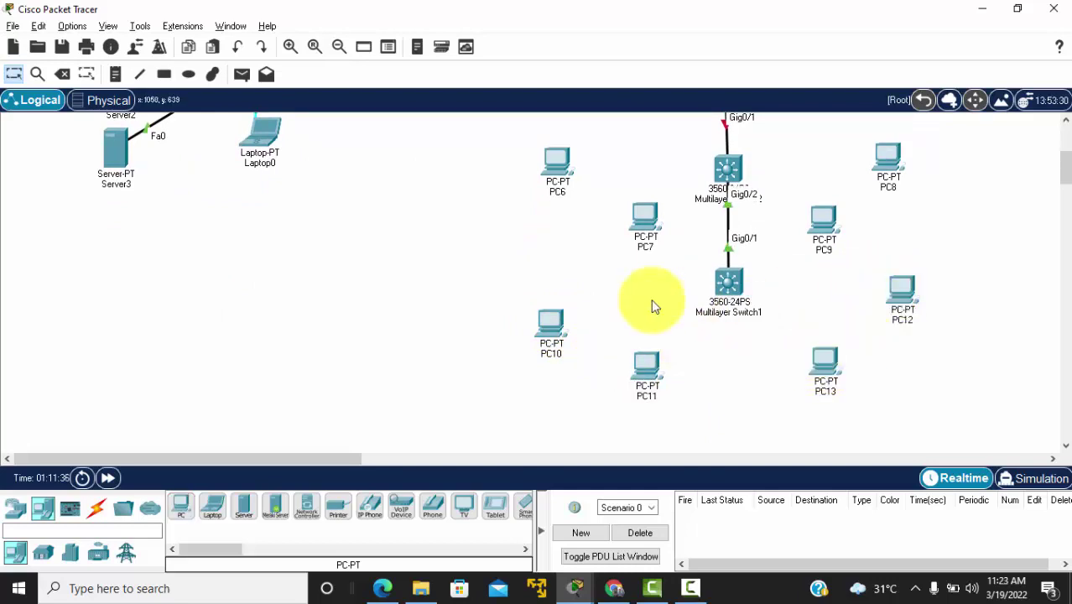
{"action": "scroll", "coordinate": [649, 298], "scroll_direction": "up", "scroll_amount": 1}
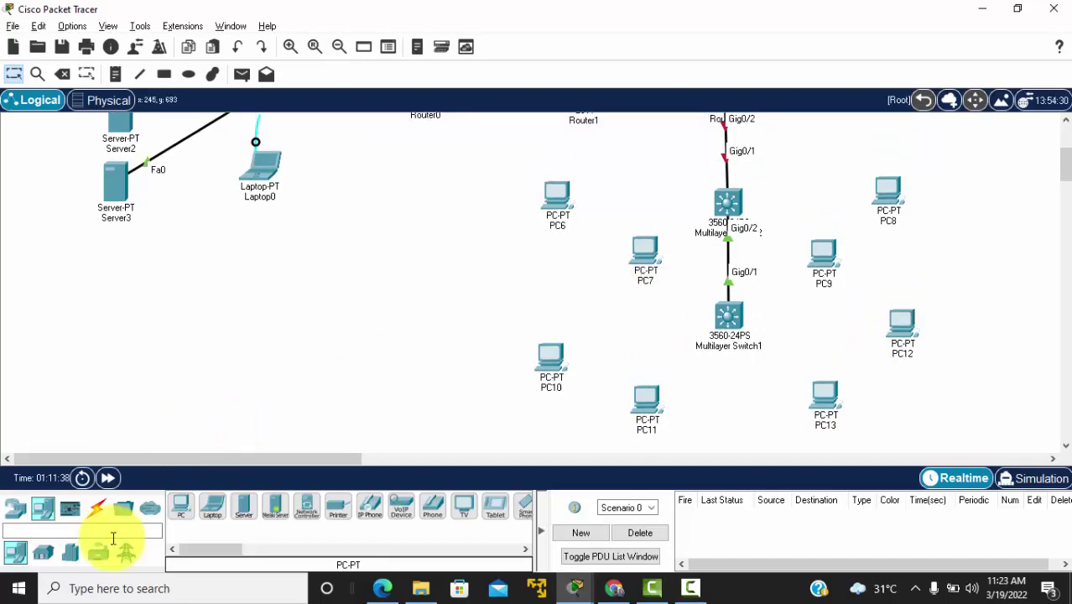
Step: Auto-connect Multilayer Switch2 ports Fa0/1–Fa0/4 to PC6, PC7, PC8 and PC9
{"action": "left_click", "coordinate": [96, 508]}
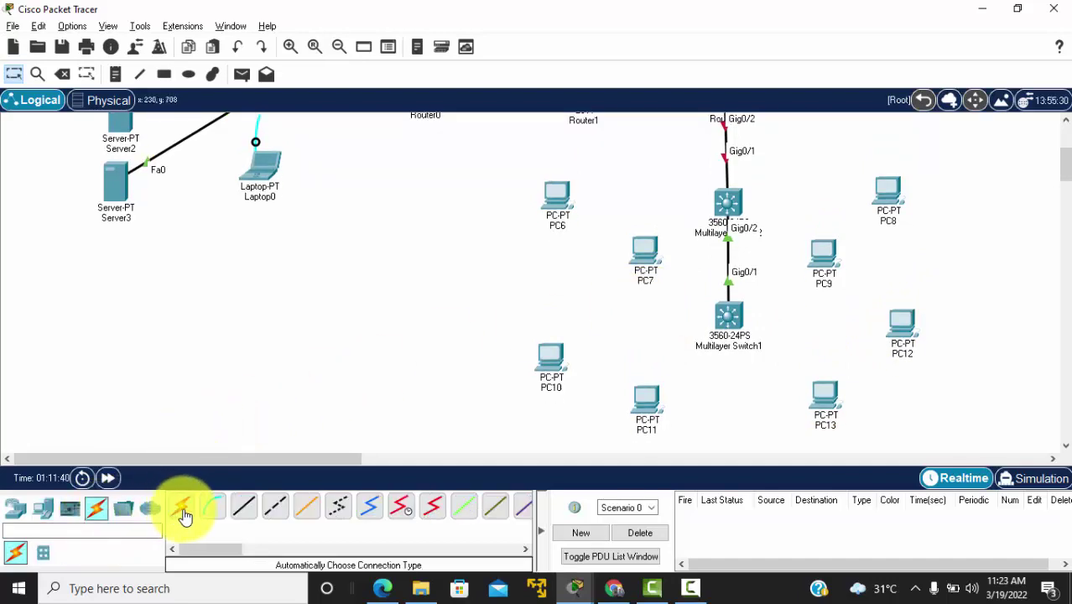
{"action": "left_click", "coordinate": [183, 509]}
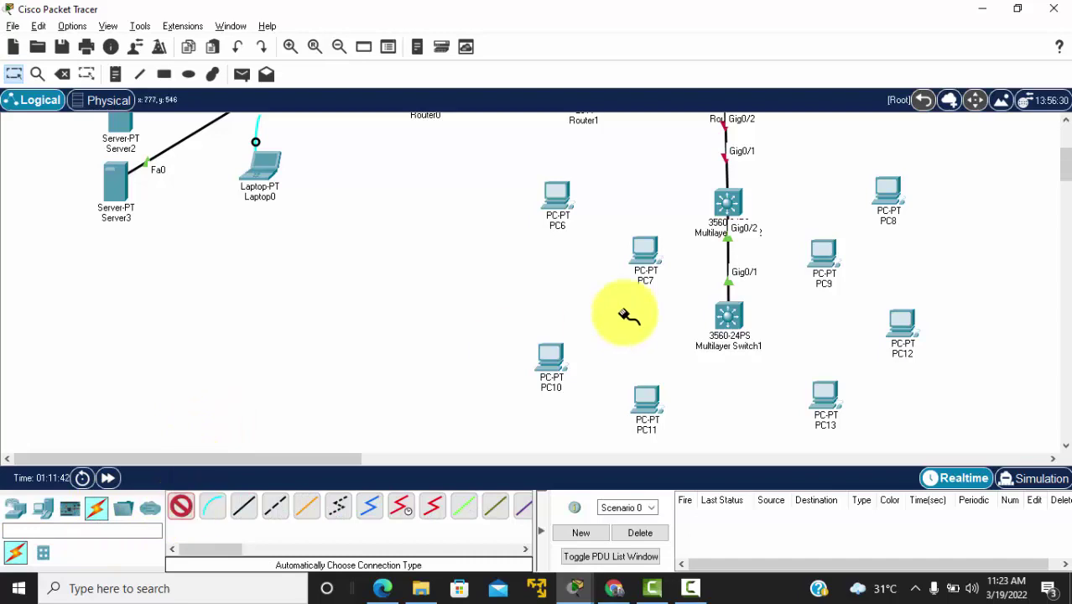
{"action": "scroll", "coordinate": [718, 227], "scroll_direction": "up", "scroll_amount": 2}
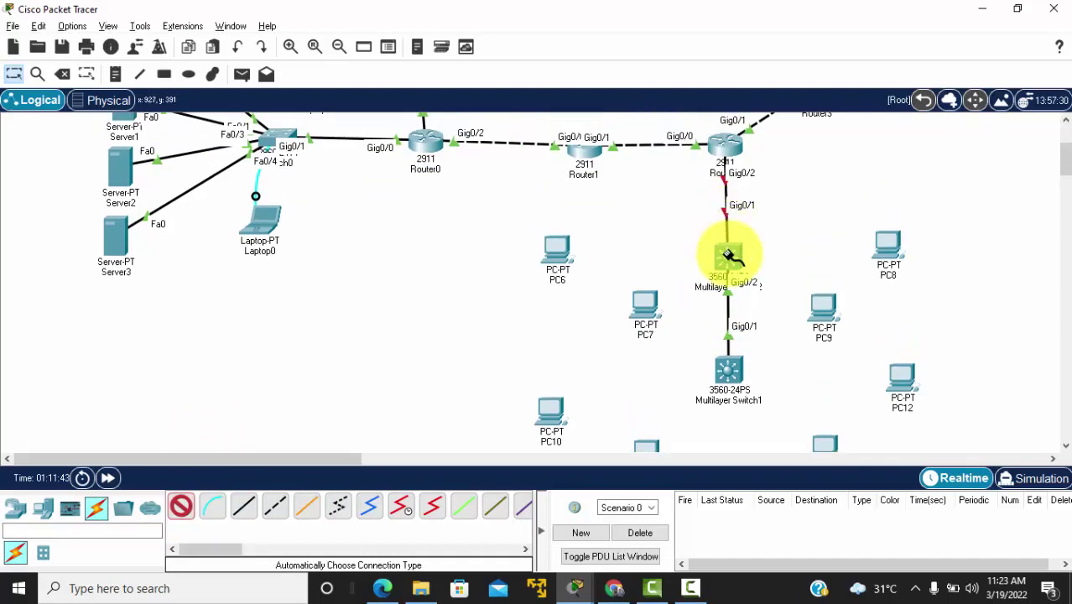
{"action": "left_click", "coordinate": [729, 256]}
{"action": "left_click", "coordinate": [558, 250]}
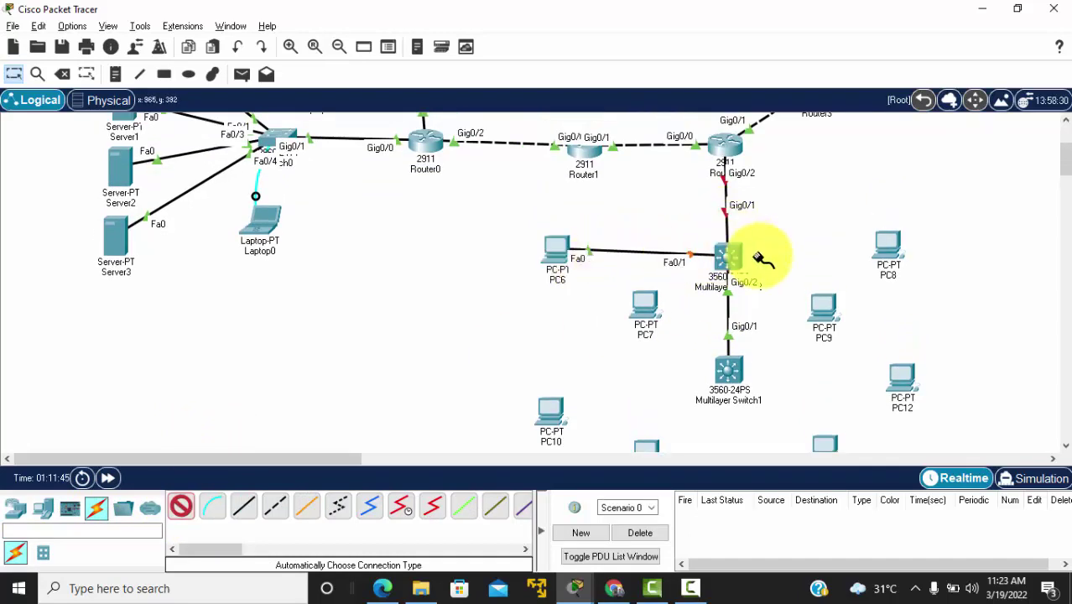
{"action": "left_click", "coordinate": [729, 257]}
{"action": "left_click", "coordinate": [645, 302]}
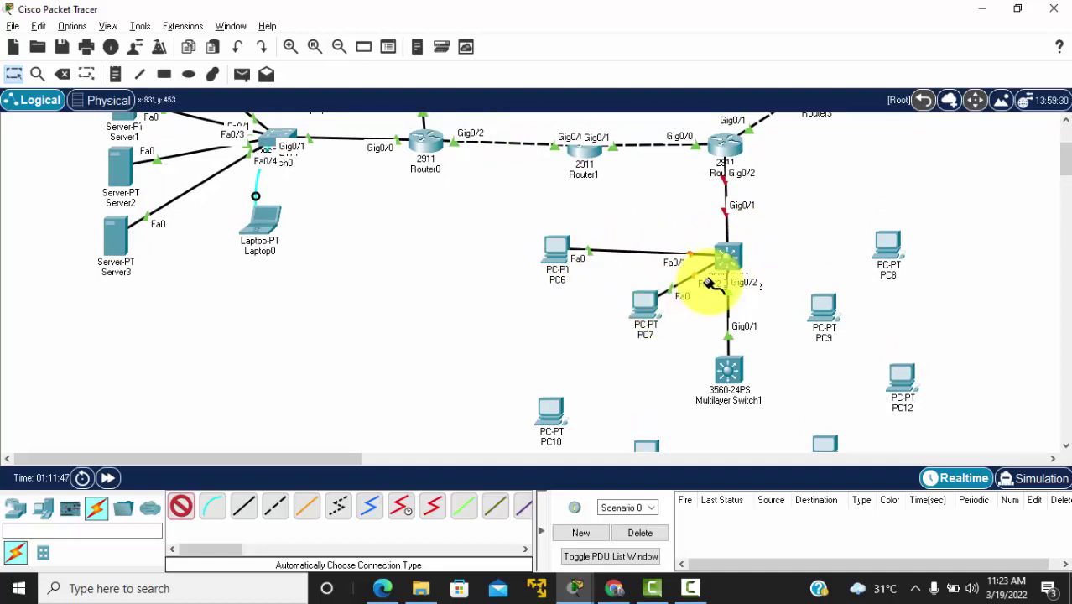
{"action": "left_click", "coordinate": [728, 252]}
{"action": "left_click", "coordinate": [887, 247]}
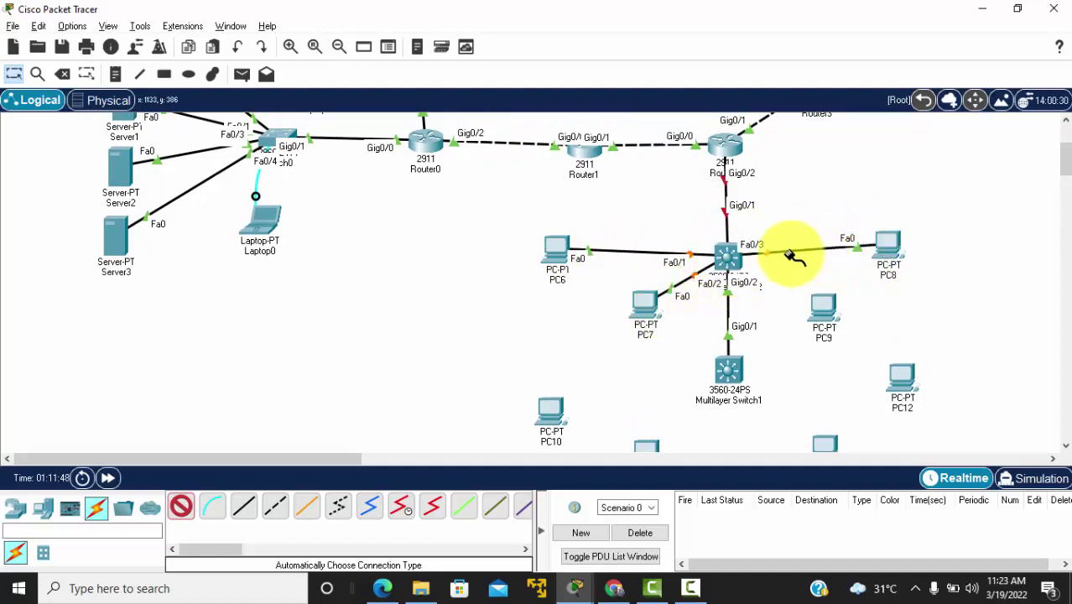
{"action": "left_click", "coordinate": [729, 257]}
{"action": "left_click", "coordinate": [824, 308]}
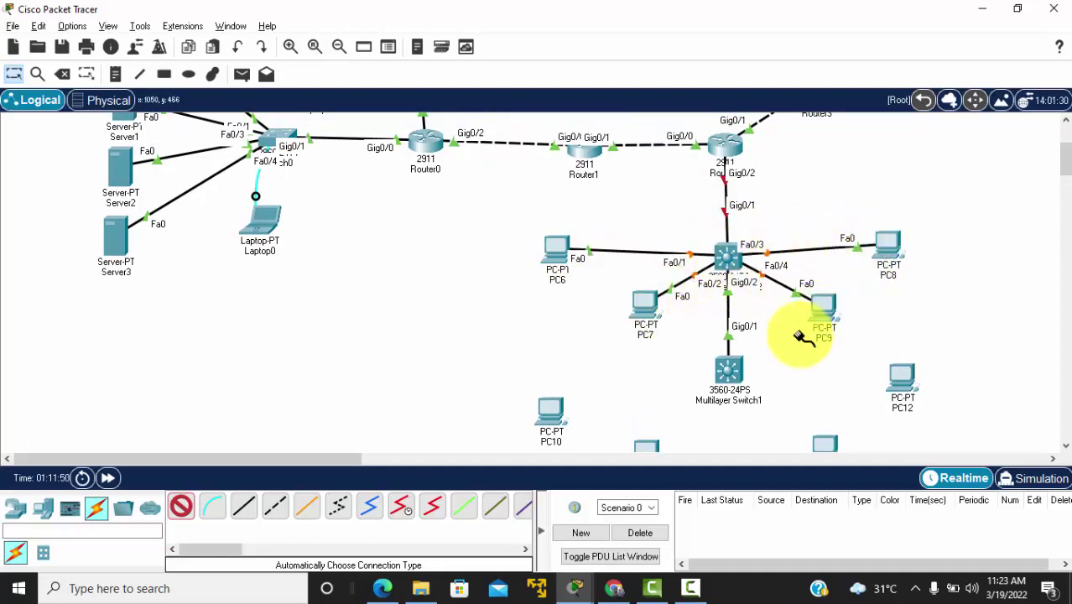
Step: Cable Multilayer Switch1 ports Fa0/1–Fa0/4 to PC10, PC11, PC13 and PC12
{"action": "left_click", "coordinate": [735, 371]}
{"action": "left_click", "coordinate": [554, 411]}
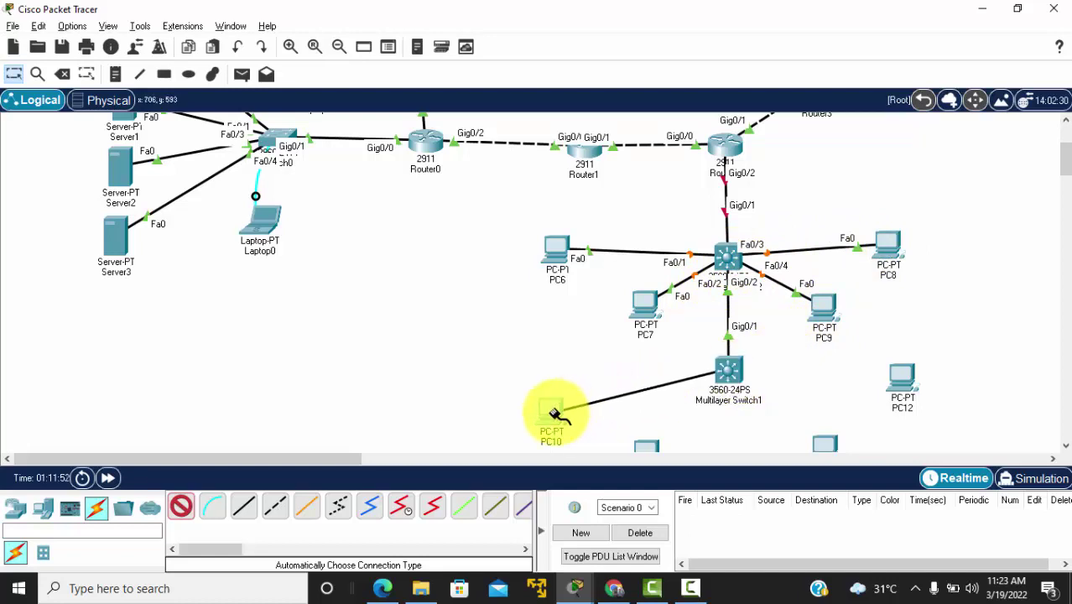
{"action": "scroll", "coordinate": [745, 372], "scroll_direction": "down", "scroll_amount": 3}
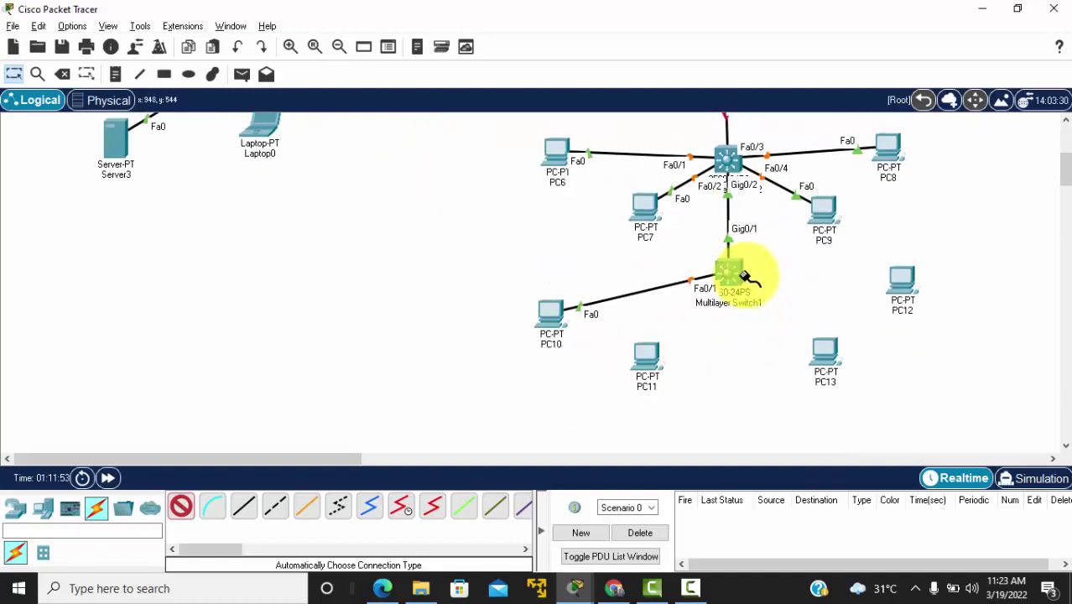
{"action": "left_click", "coordinate": [649, 359]}
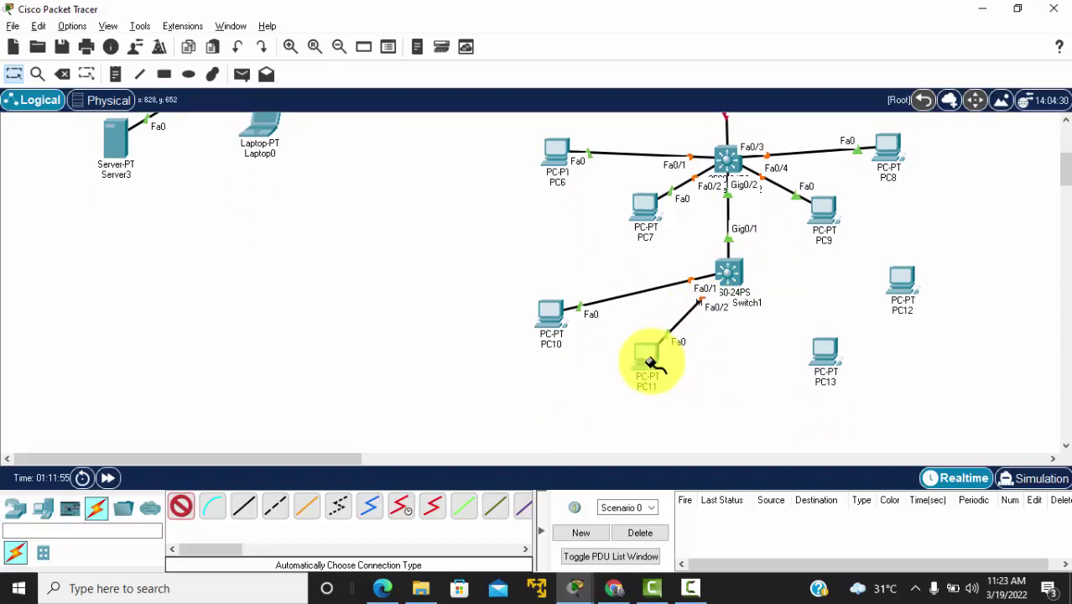
{"action": "left_click", "coordinate": [732, 277]}
{"action": "left_click", "coordinate": [830, 363]}
{"action": "left_click", "coordinate": [729, 273]}
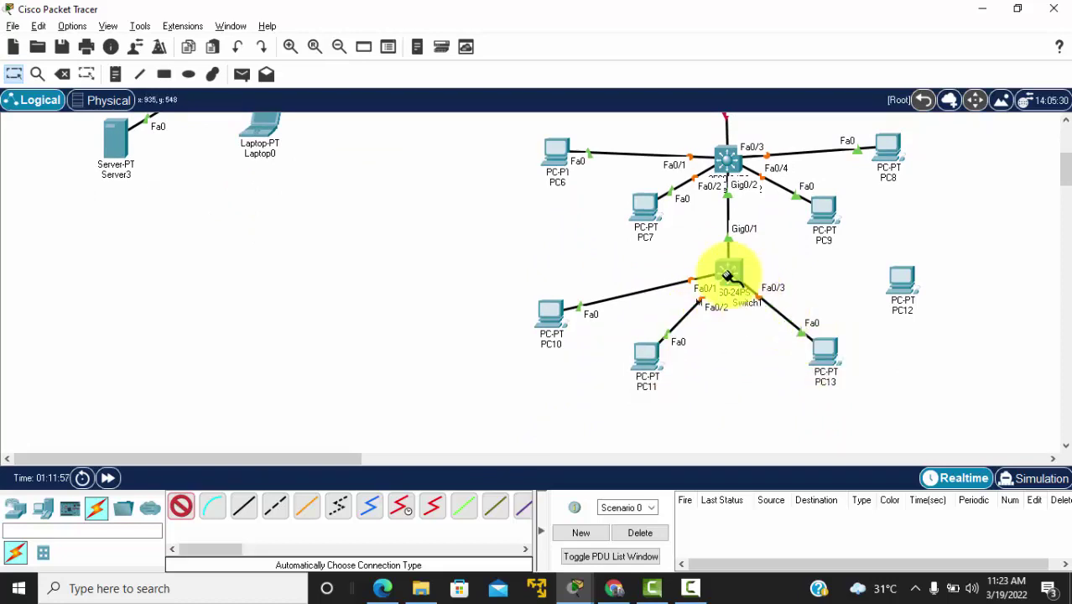
{"action": "left_click", "coordinate": [902, 292]}
{"action": "scroll", "coordinate": [904, 292], "scroll_direction": "up", "scroll_amount": 3}
{"action": "left_click", "coordinate": [730, 239]}
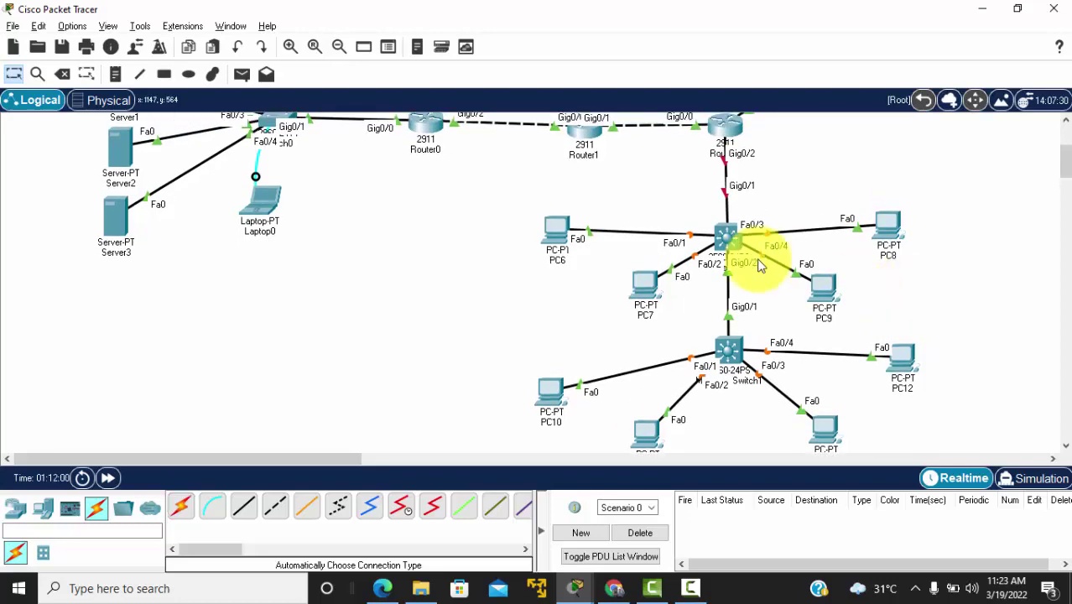
{"action": "left_click", "coordinate": [635, 307]}
Step: Check the reference PDF, then move PC8 further right and PC12 right and down
{"action": "key", "text": "alt+Tab"}
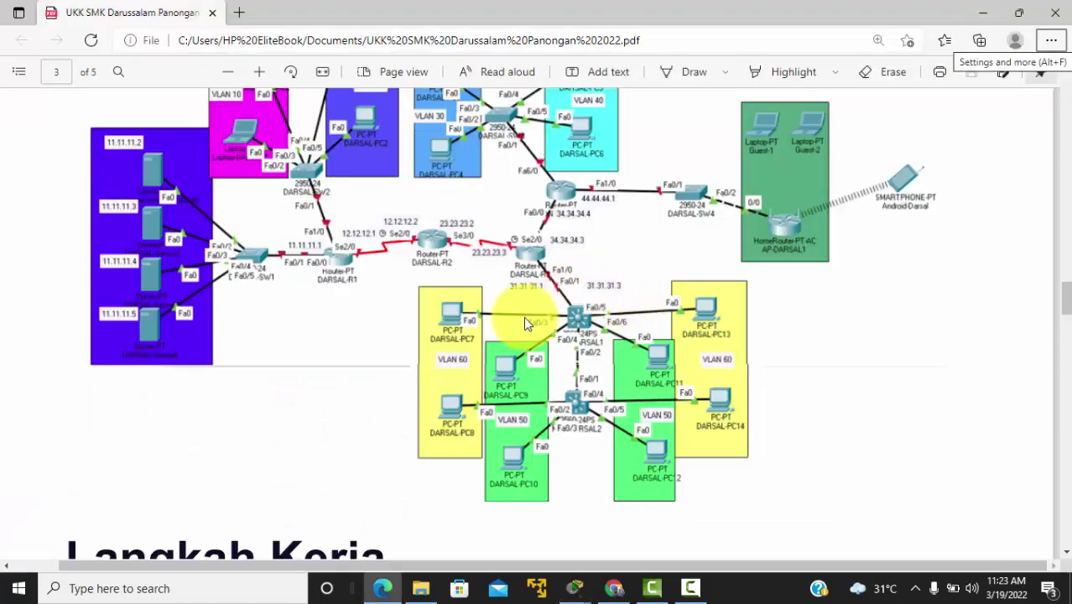
{"action": "key", "text": "alt+Tab"}
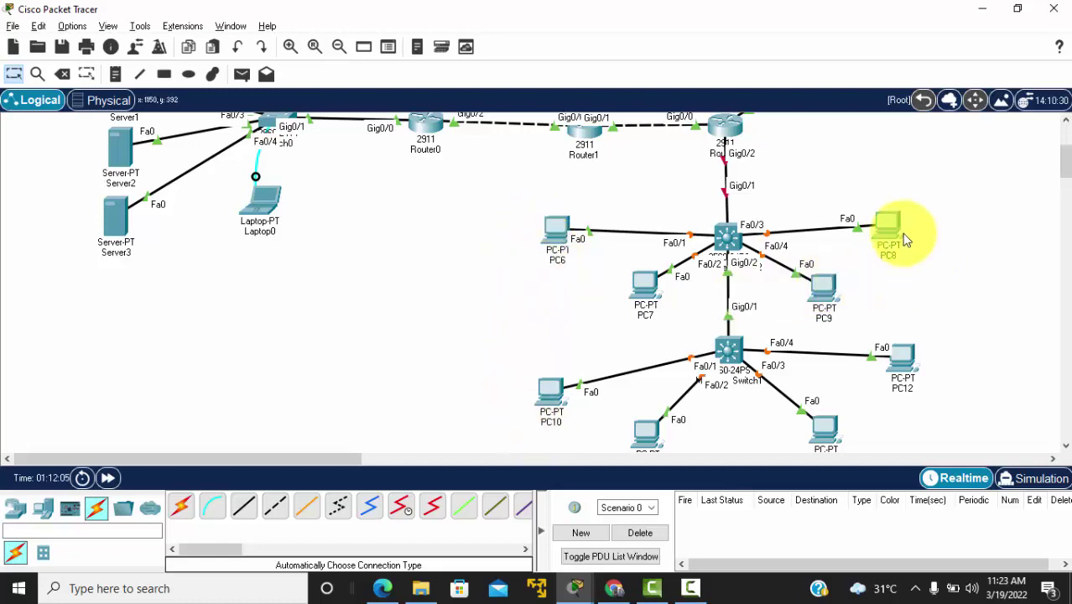
{"action": "left_click_drag", "start_coordinate": [929, 241], "coordinate": [933, 233]}
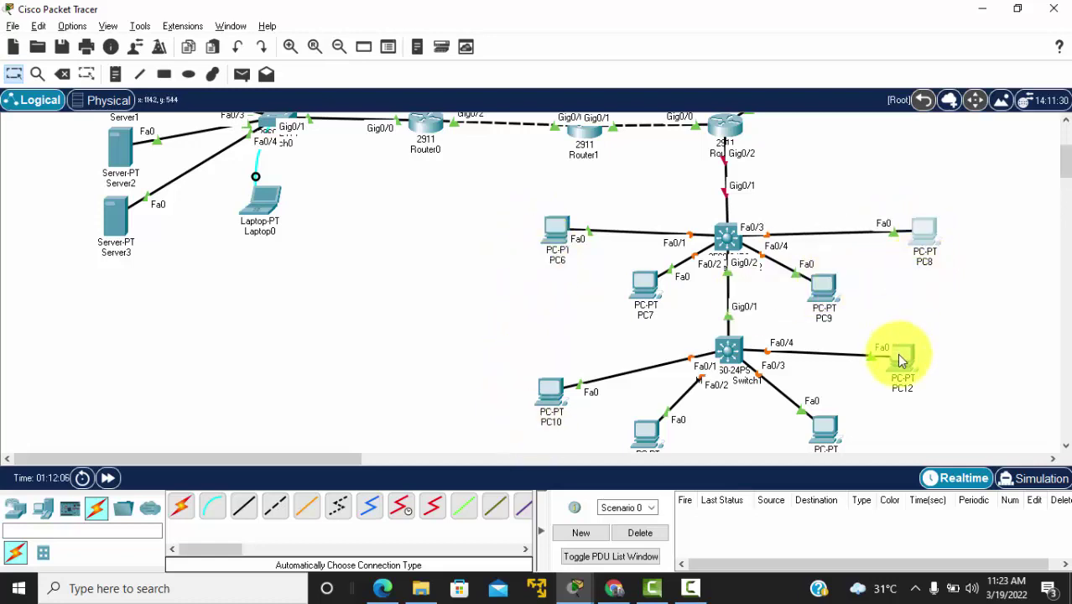
{"action": "left_click_drag", "start_coordinate": [893, 355], "coordinate": [936, 368]}
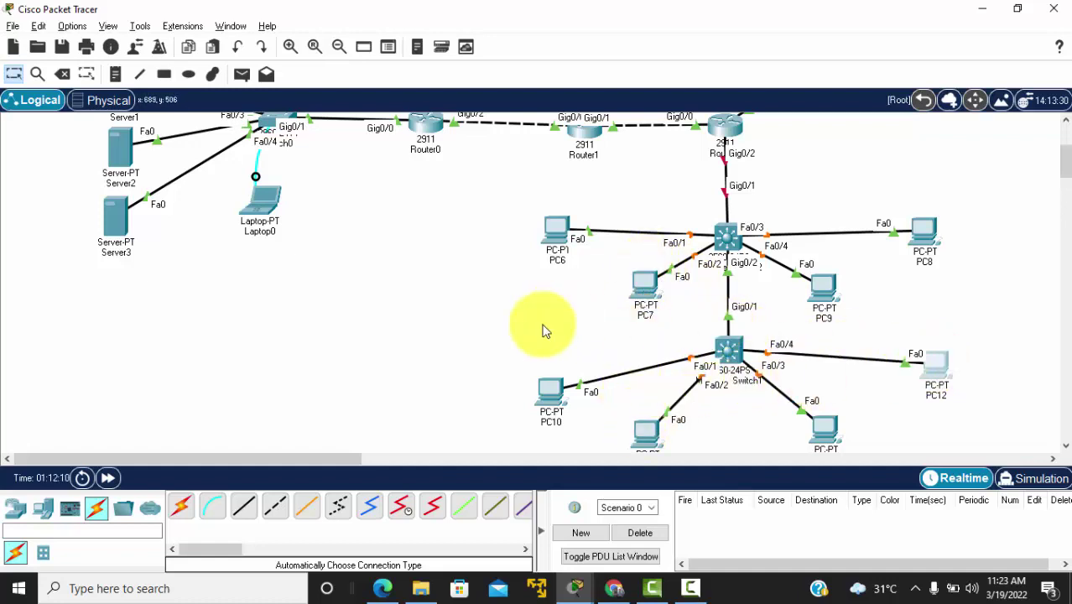
{"action": "scroll", "coordinate": [726, 240], "scroll_direction": "up", "scroll_amount": 1}
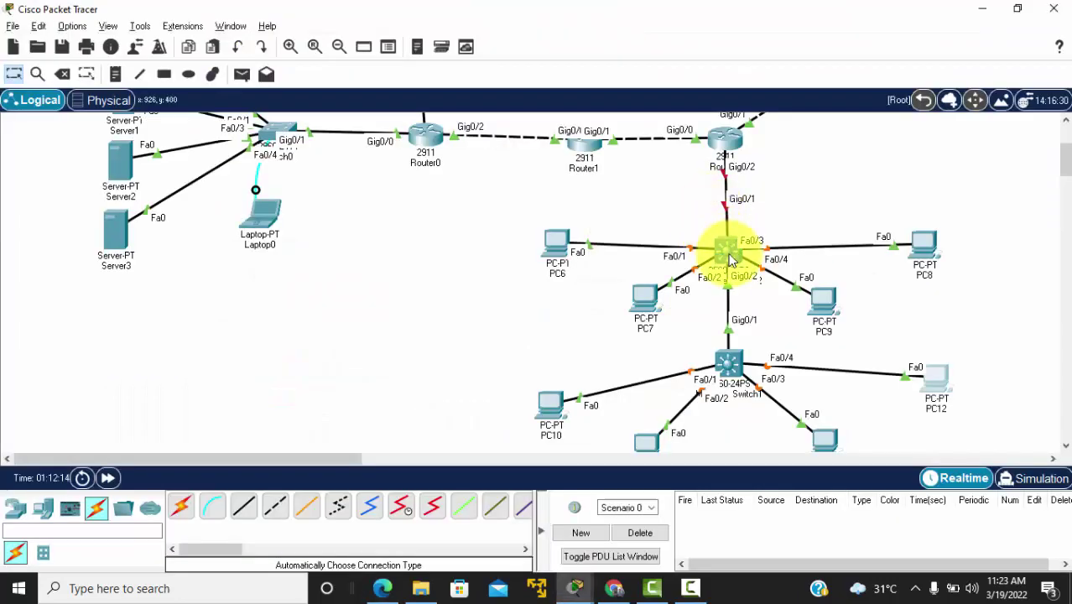
Step: Open Multilayer Switch2's CLI and decline the initial configuration dialog with 'no'
{"action": "left_click", "coordinate": [730, 260]}
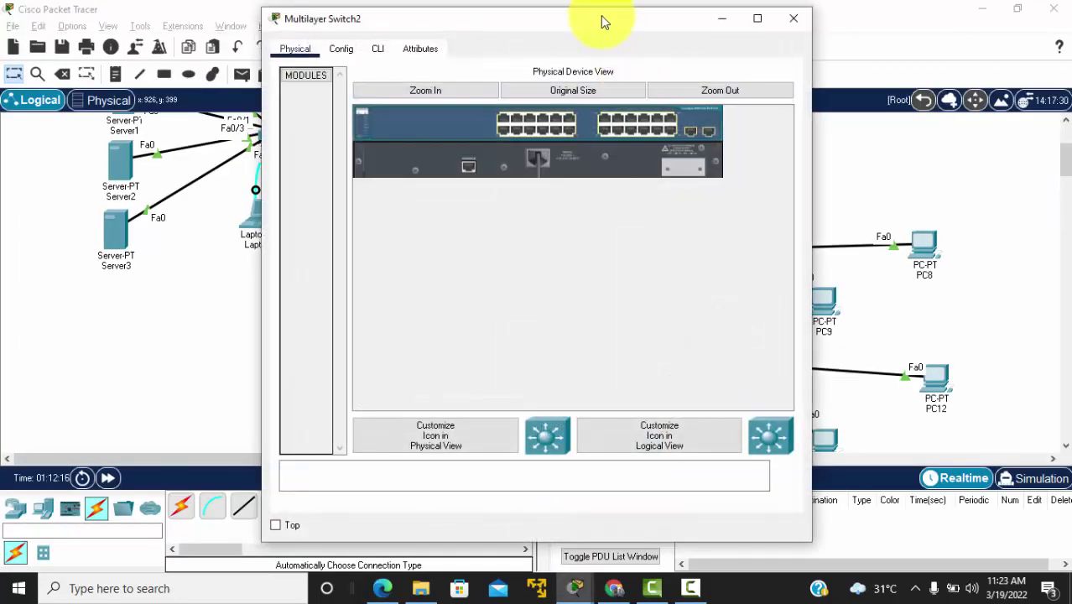
{"action": "left_click_drag", "start_coordinate": [425, 32], "coordinate": [201, 42]}
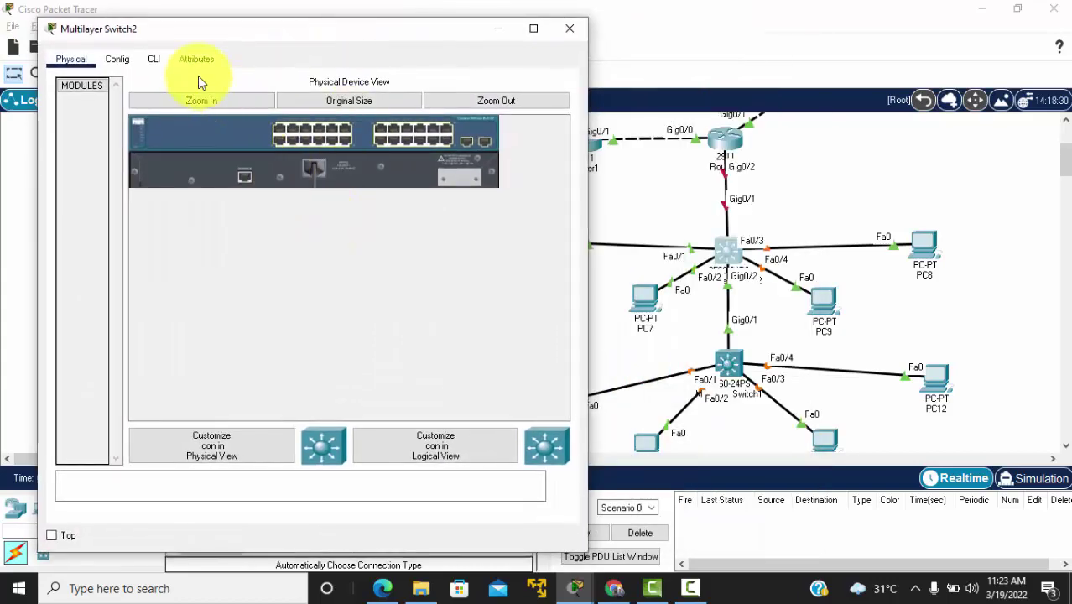
{"action": "left_click", "coordinate": [154, 60]}
{"action": "key", "text": "Return"}
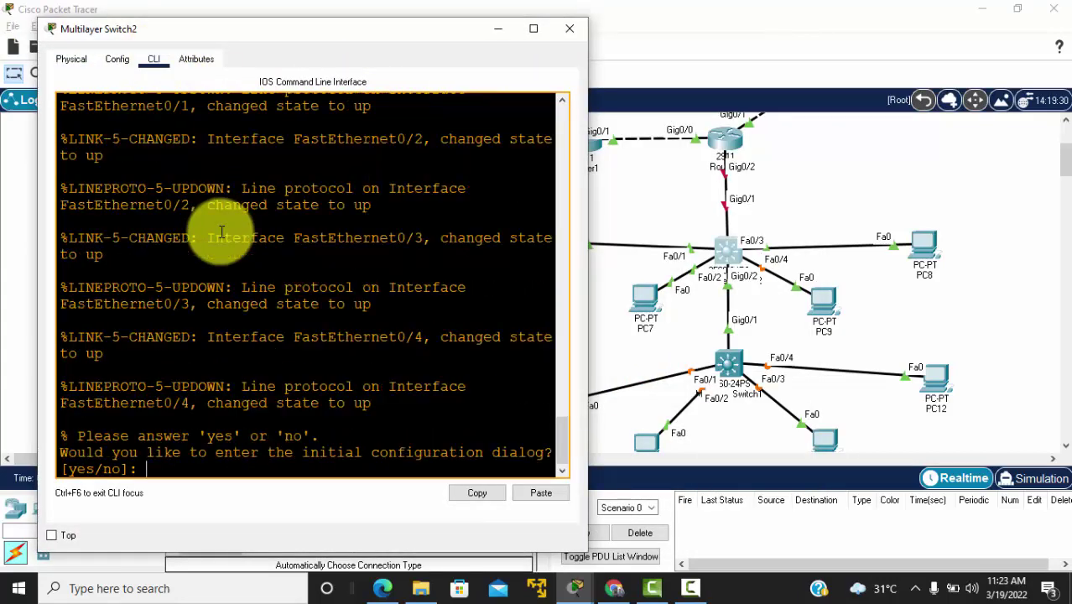
{"action": "key", "text": "Return"}
{"action": "key", "text": "Return"}
{"action": "key", "text": "Return"}
{"action": "type", "text": "no"}
{"action": "key", "text": "Return"}
{"action": "key", "text": "Return"}
{"action": "key", "text": "Return"}
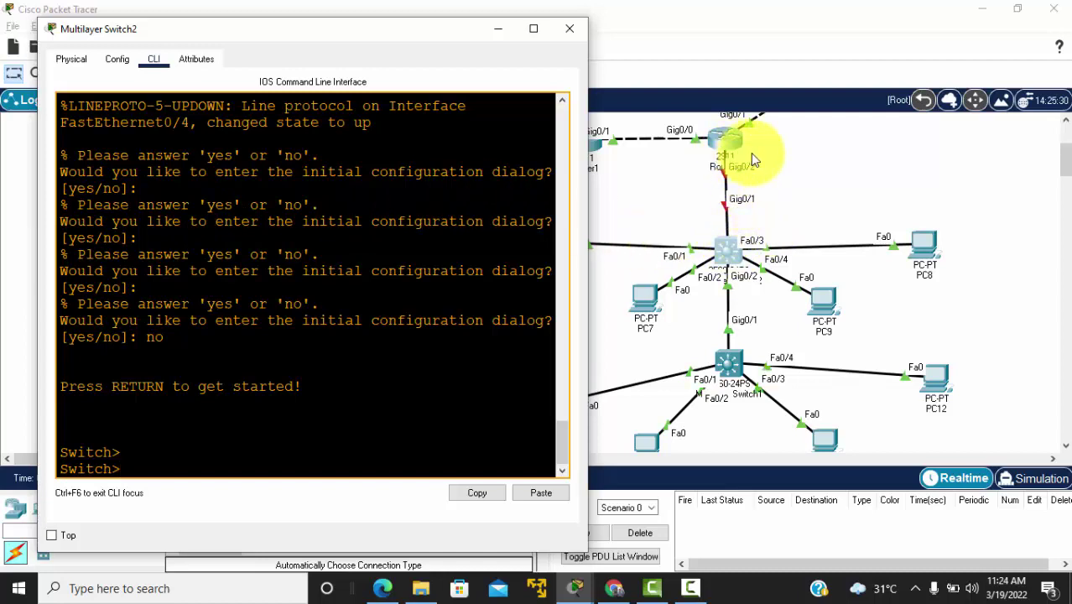
Step: Enter en, conf t, int g0/1, no shut and no sw to enable Gig0/1 as a routed port
{"action": "type", "text": "en"}
{"action": "key", "text": "Return"}
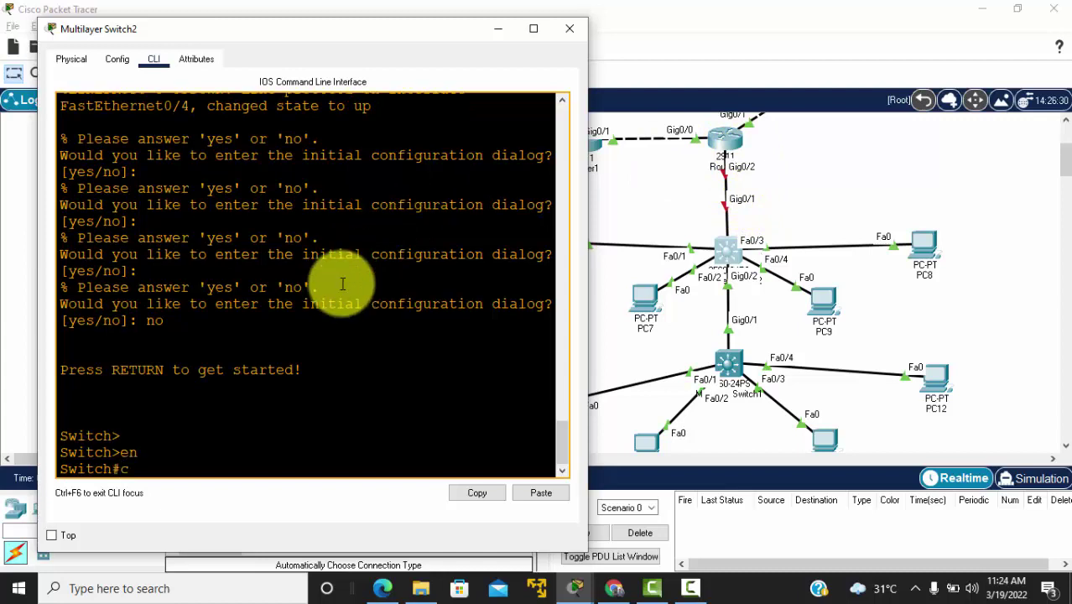
{"action": "type", "text": "cof t"}
{"action": "key", "text": "BackSpace"}
{"action": "type", "text": "nf t"}
{"action": "key", "text": "Return"}
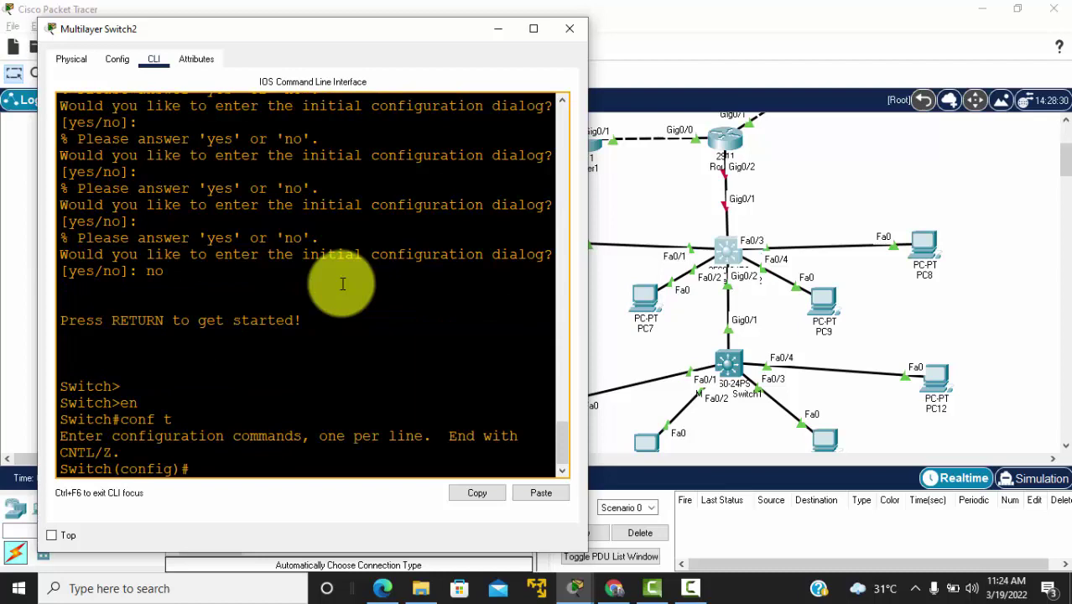
{"action": "type", "text": "int g0/1"}
{"action": "key", "text": "Return"}
{"action": "type", "text": "no shut"}
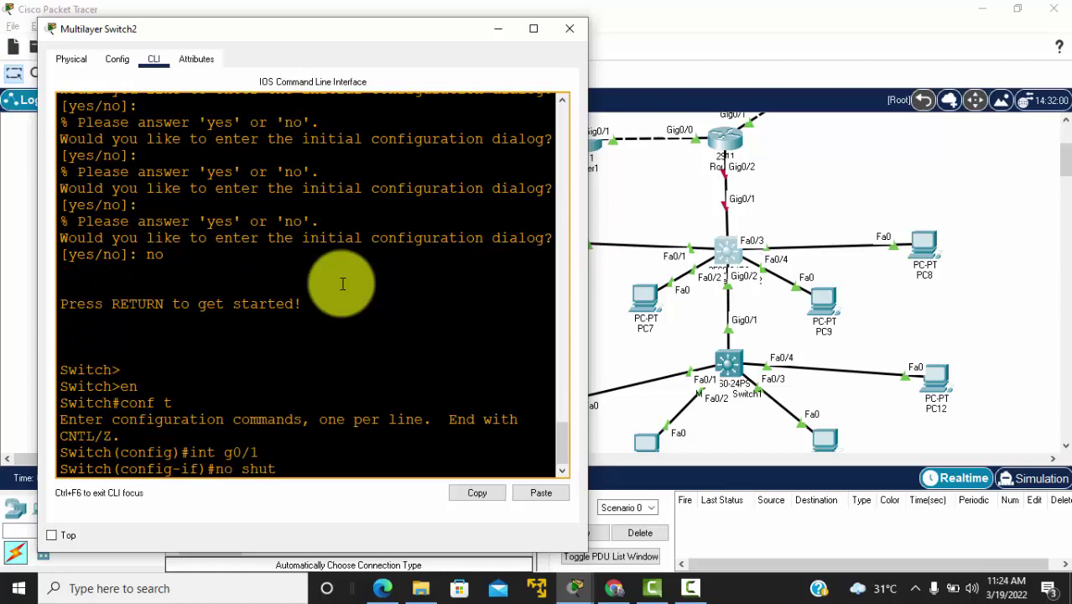
{"action": "key", "text": "Return"}
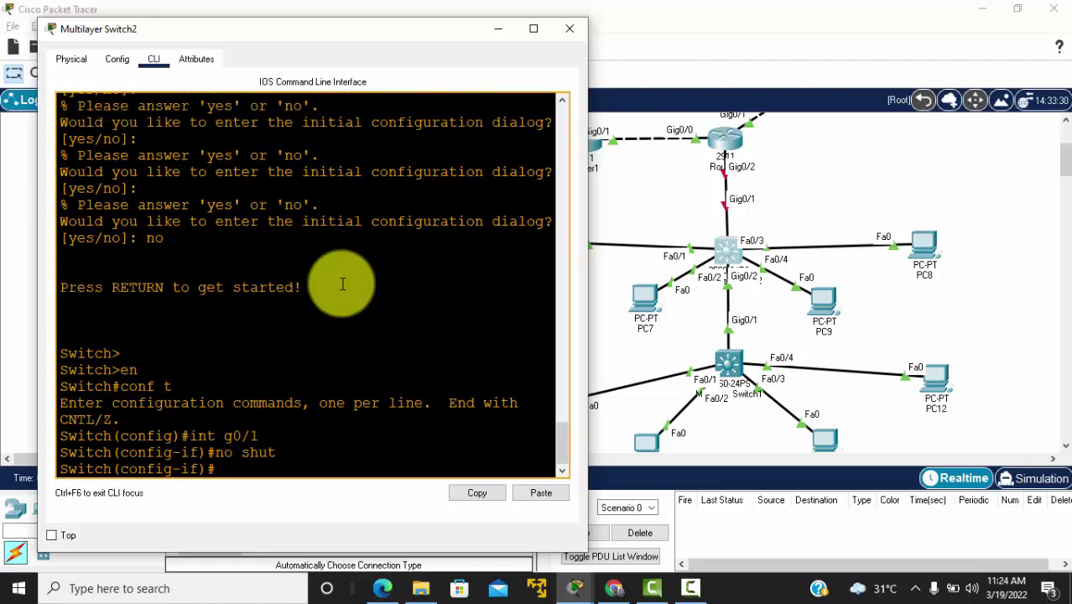
{"action": "type", "text": "no sw"}
{"action": "key", "text": "Return"}
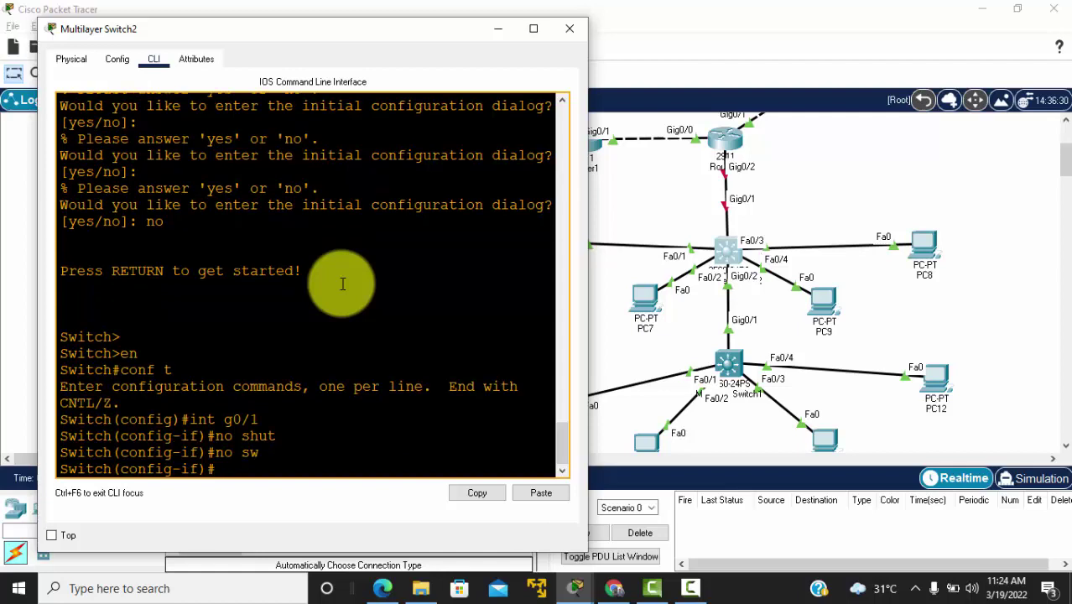
{"action": "type", "text": "ip add"}
Step: Read the address from the PDF and assign 31.31.31.3 255.255.255.0 to Gig0/1
{"action": "key", "text": "alt+Tab"}
{"action": "key", "text": "Tab"}
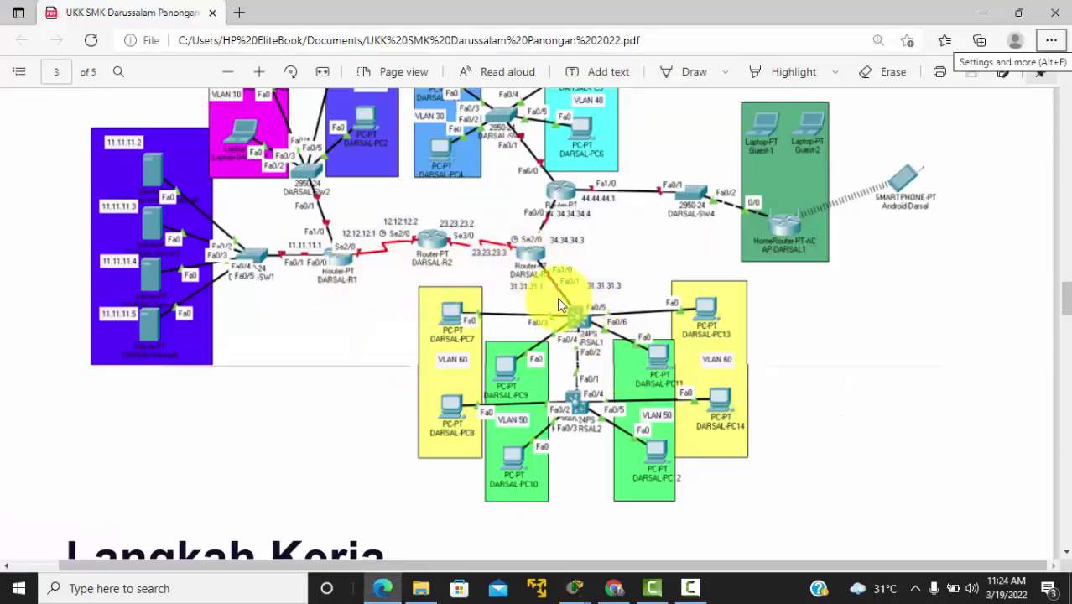
{"action": "key", "text": "alt+Tab"}
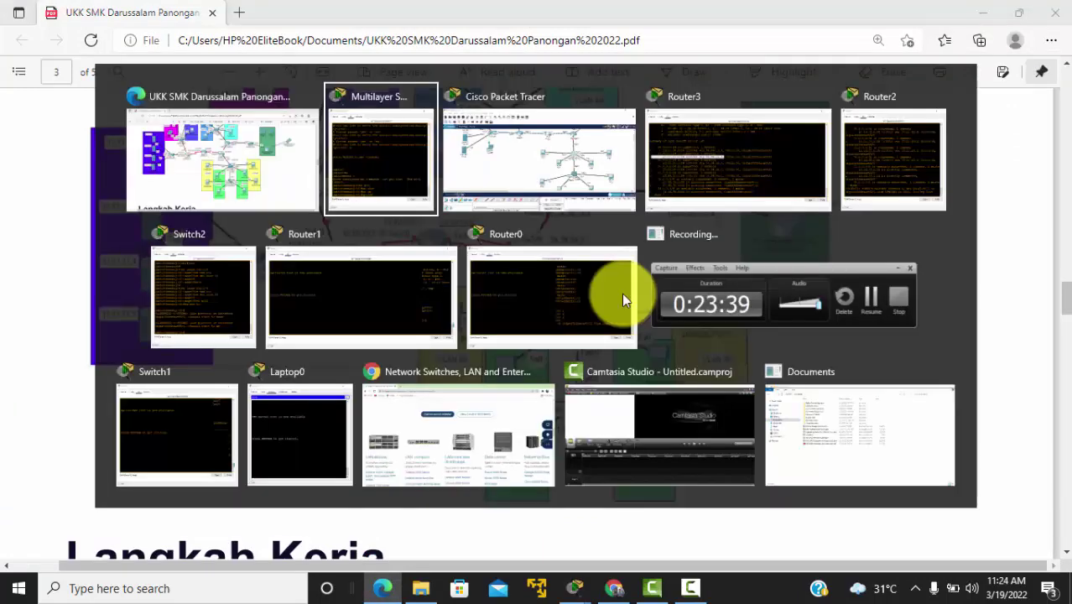
{"action": "type", "text": "31.3"}
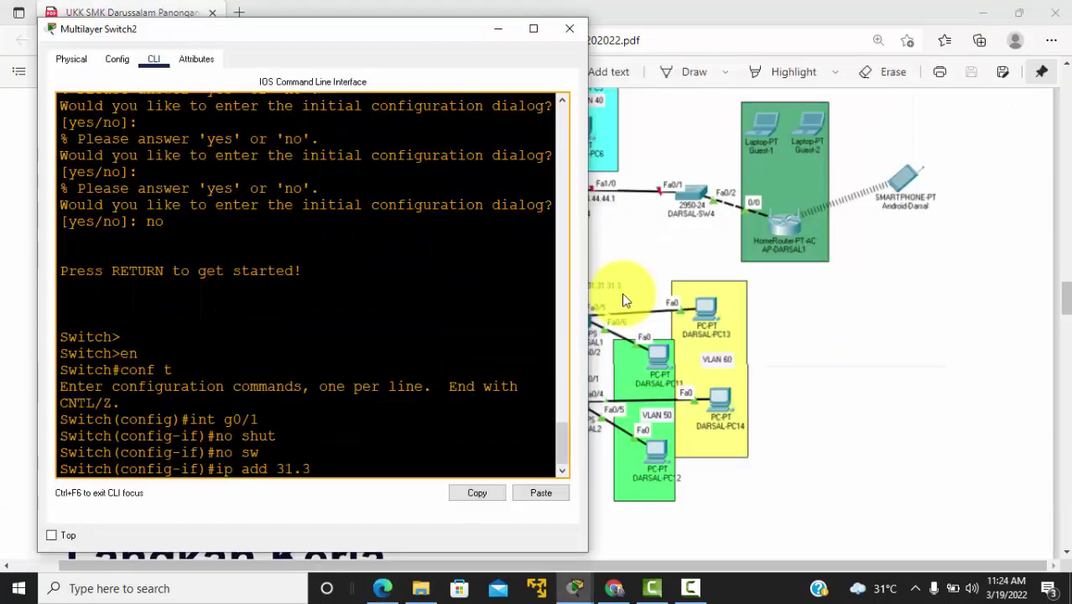
{"action": "type", "text": "1.31.3 255.255.255."}
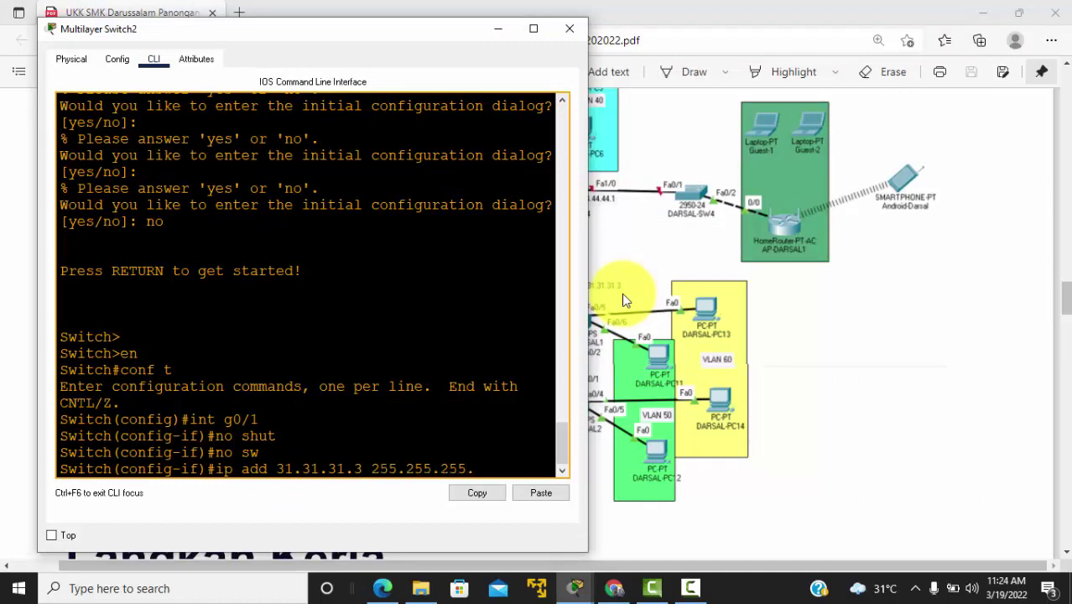
{"action": "type", "text": "0"}
{"action": "key", "text": "Return"}
{"action": "key", "text": "alt+Tab"}
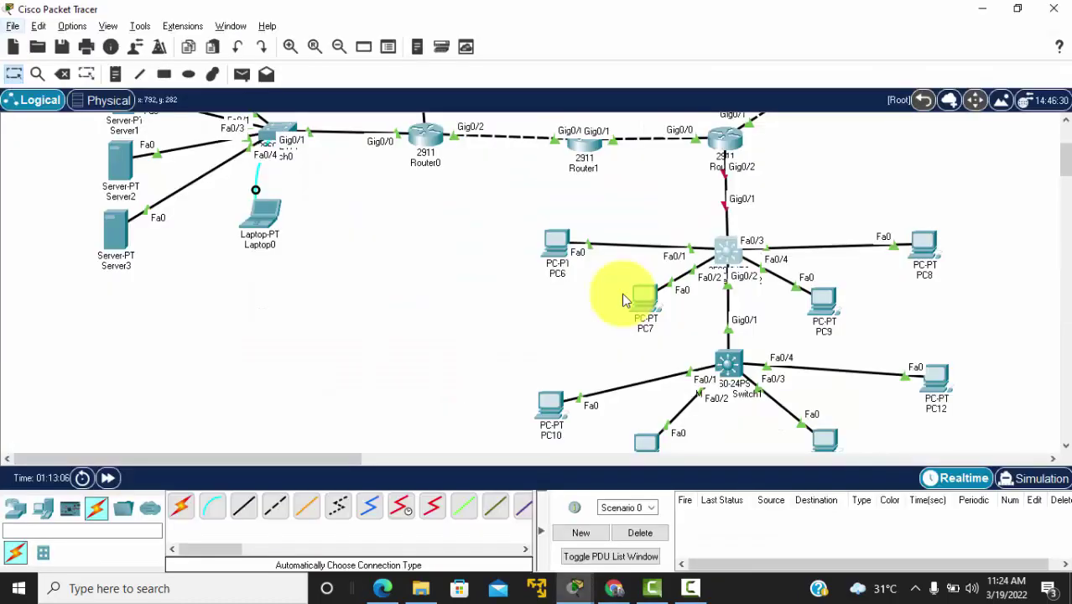
Step: Reopen Multilayer Switch2's console and enter interface Gig0/2 configuration
{"action": "left_click", "coordinate": [723, 251]}
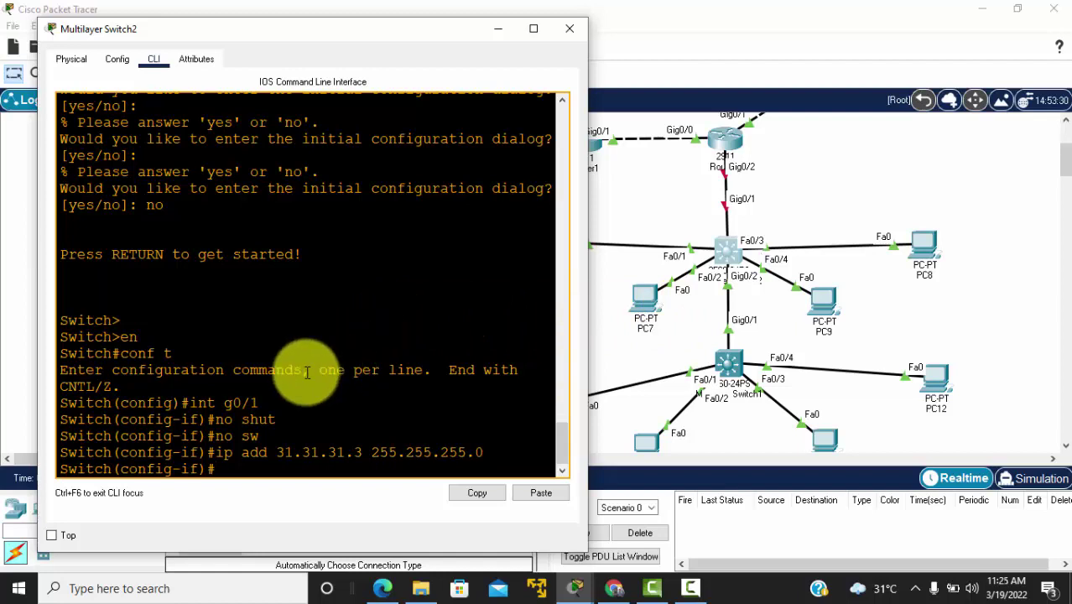
{"action": "key", "text": "Return"}
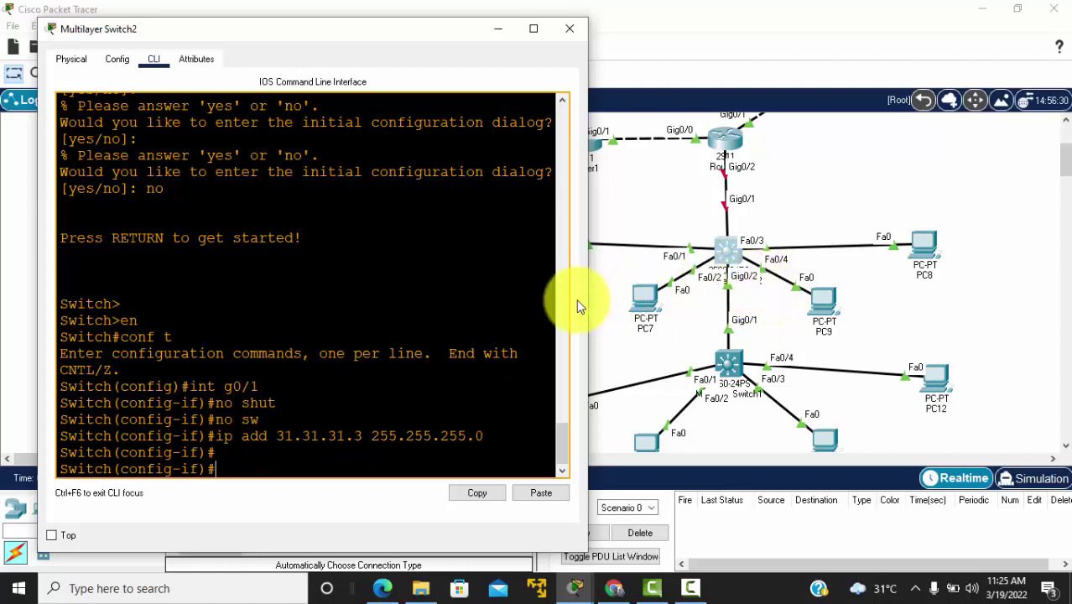
{"action": "type", "text": "int go"}
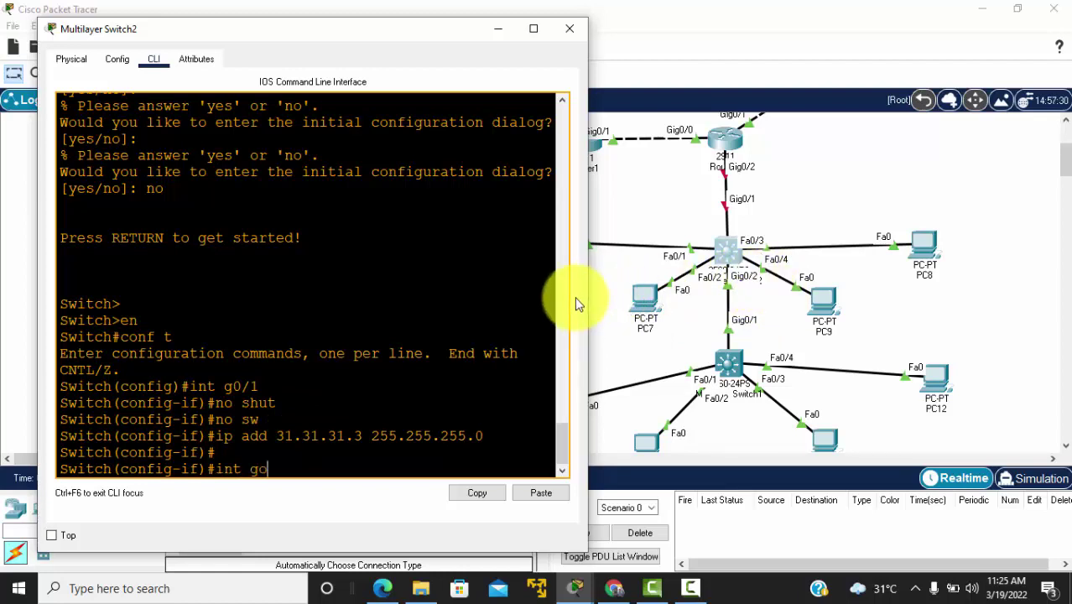
{"action": "key", "text": "BackSpace"}
{"action": "type", "text": "0/2"}
{"action": "key", "text": "Return"}
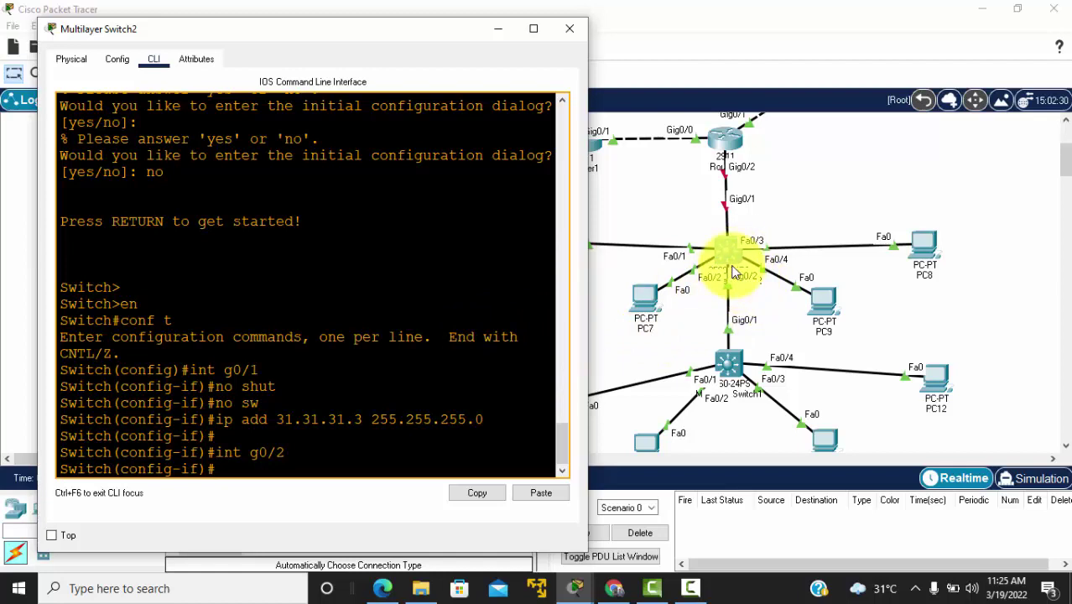
Step: Set dot1q trunk encapsulation on Gig0/2 and force it into trunk mode
{"action": "type", "text": "sw tru"}
{"action": "key", "text": "Tab"}
{"action": "type", "text": "en"}
{"action": "key", "text": "Tab"}
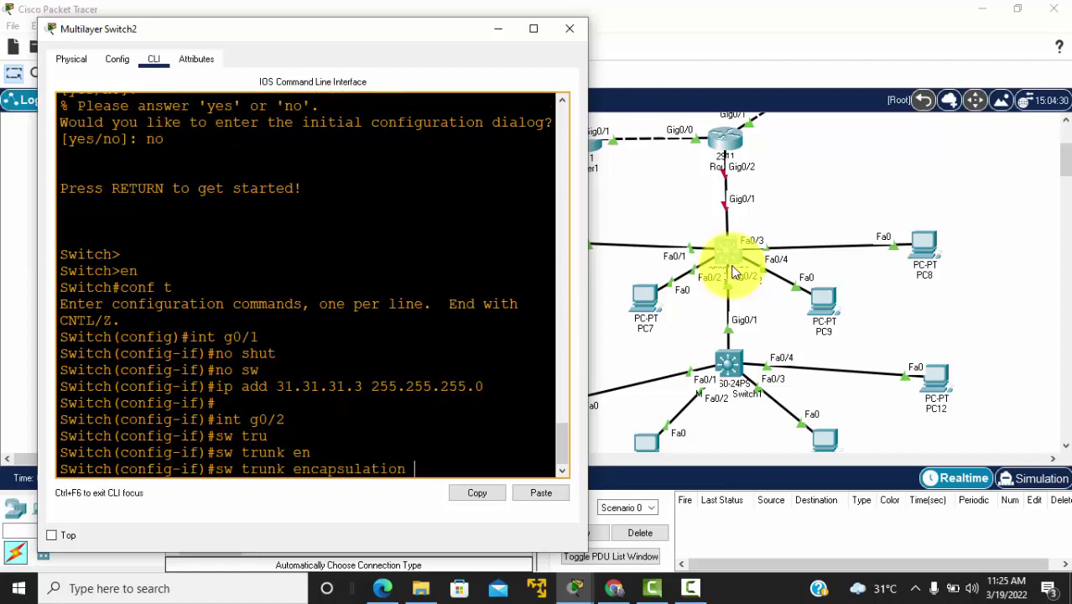
{"action": "type", "text": "dot1q"}
{"action": "left_click_drag", "start_coordinate": [473, 468], "coordinate": [207, 474]}
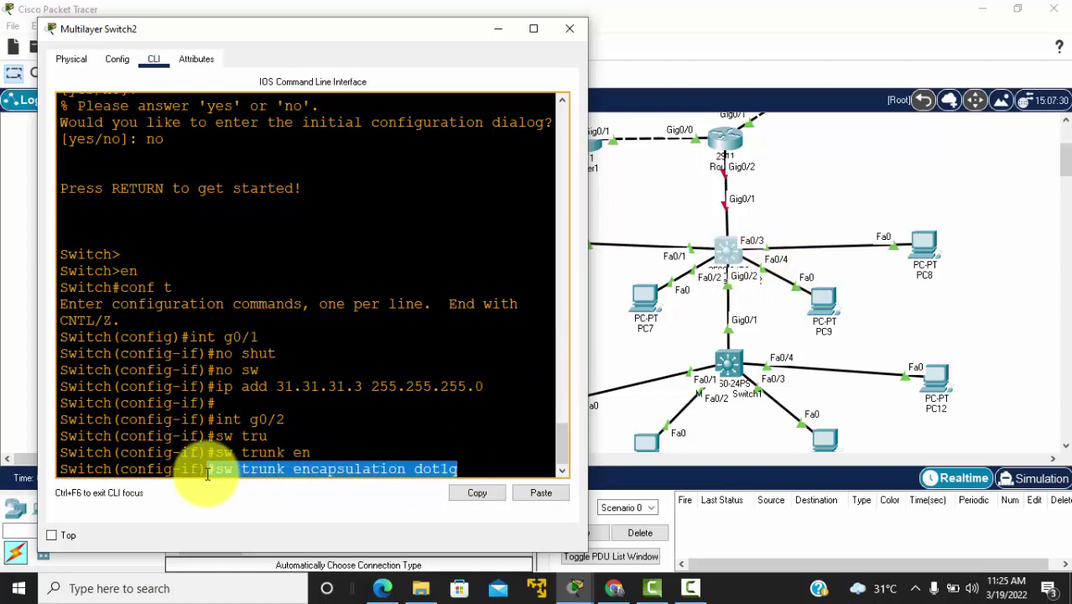
{"action": "key", "text": "Return"}
{"action": "type", "text": "sw"}
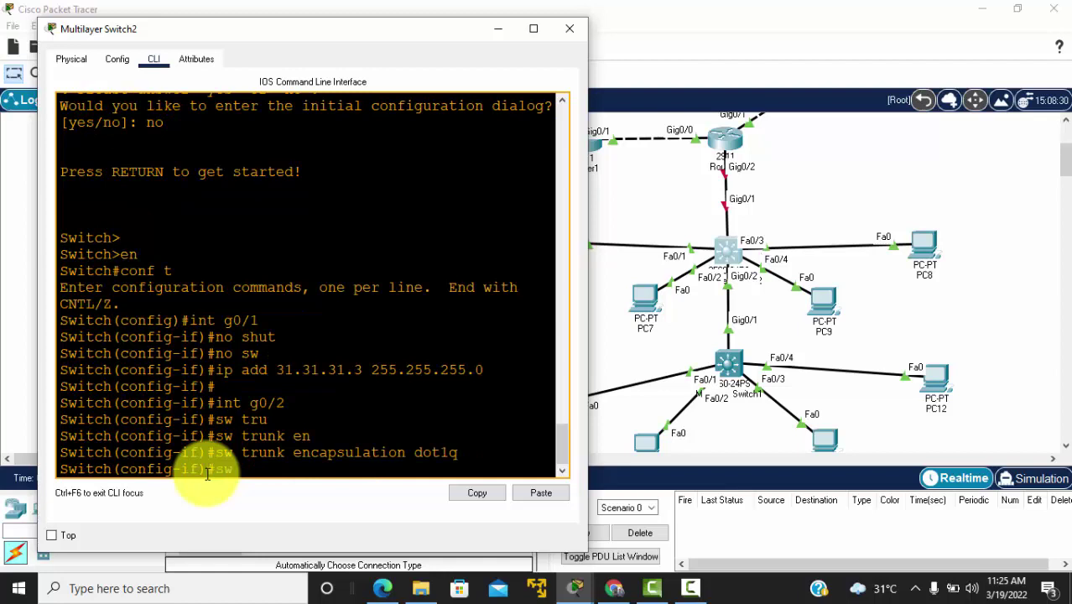
{"action": "type", "text": " mod trunk"}
{"action": "key", "text": "Return"}
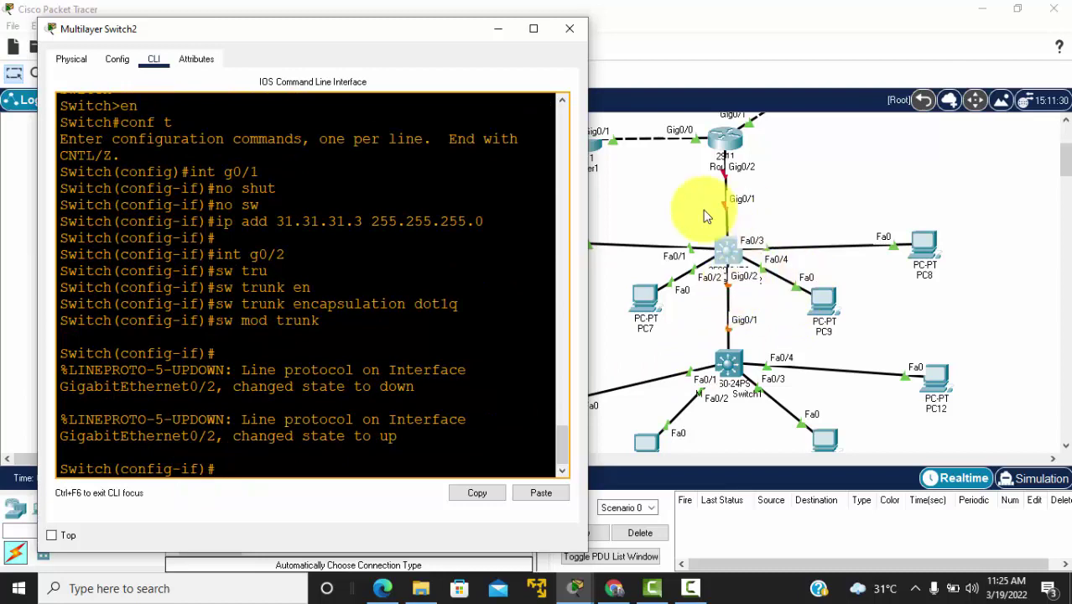
Step: Create VLAN 50 and name it VLAN50 without a space
{"action": "type", "text": "vla"}
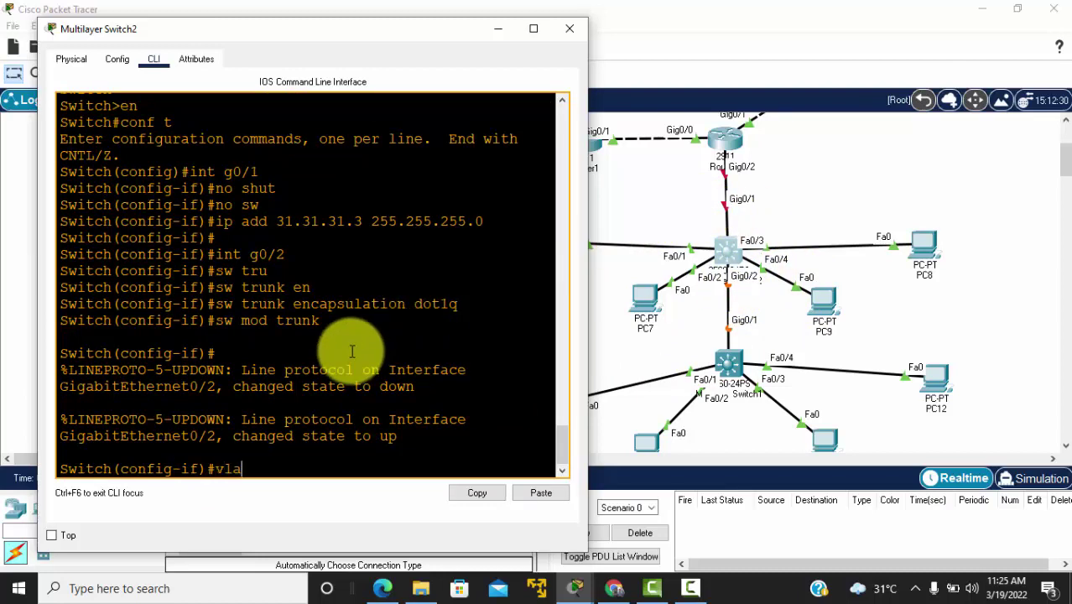
{"action": "type", "text": "n 10"}
{"action": "key", "text": "BackSpace"}
{"action": "key", "text": "BackSpace"}
{"action": "type", "text": "50"}
{"action": "key", "text": "Return"}
{"action": "type", "text": "name "}
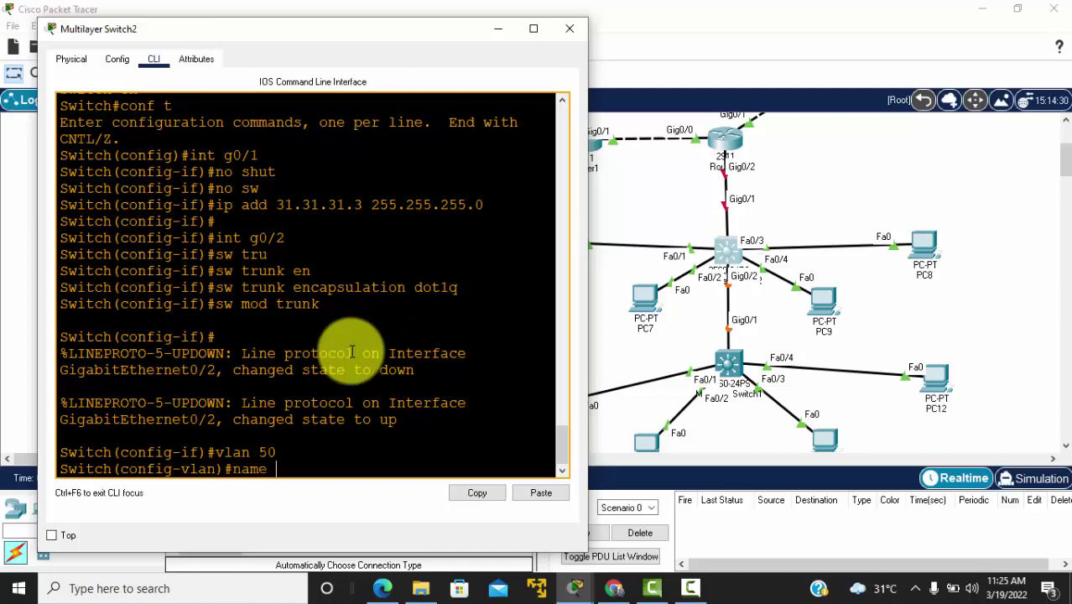
{"action": "type", "text": "VLAN 50"}
{"action": "key", "text": "Return"}
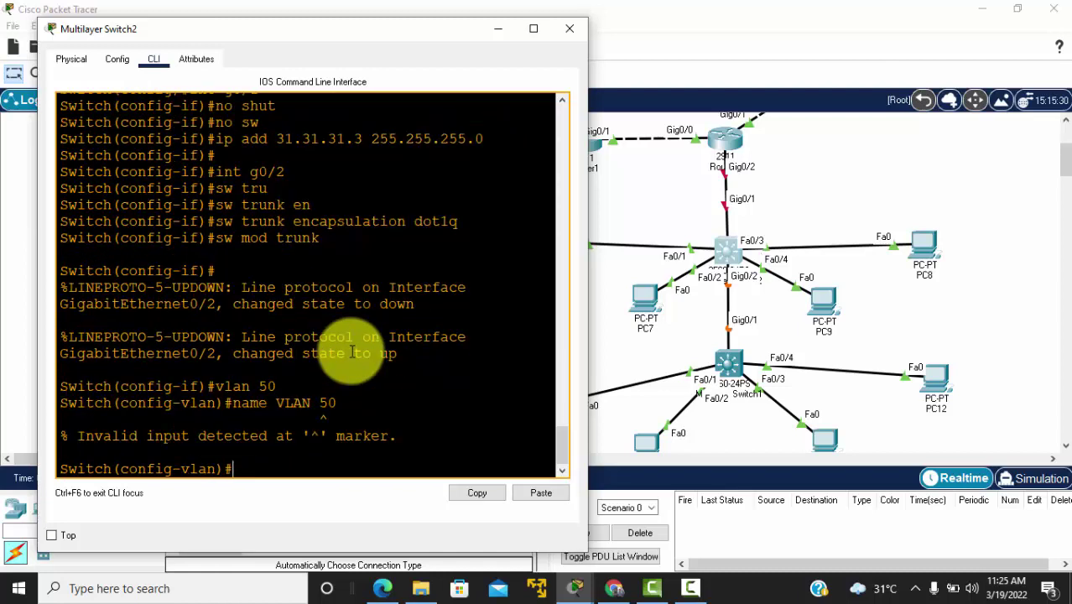
{"action": "key", "text": "Up"}
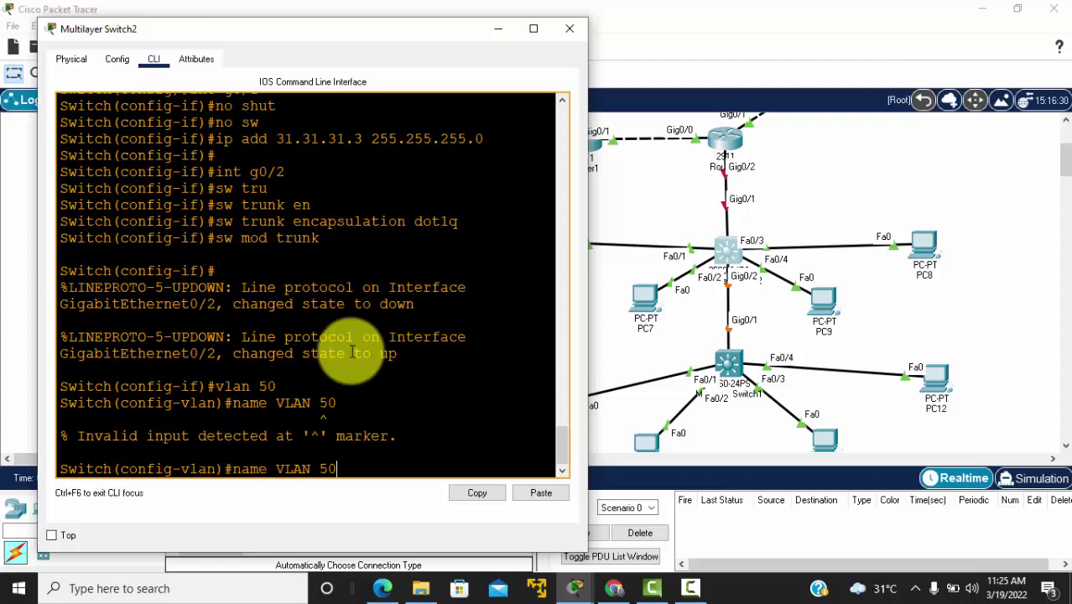
{"action": "key", "text": "Left"}
{"action": "key", "text": "Left"}
{"action": "key", "text": "BackSpace"}
{"action": "key", "text": "Return"}
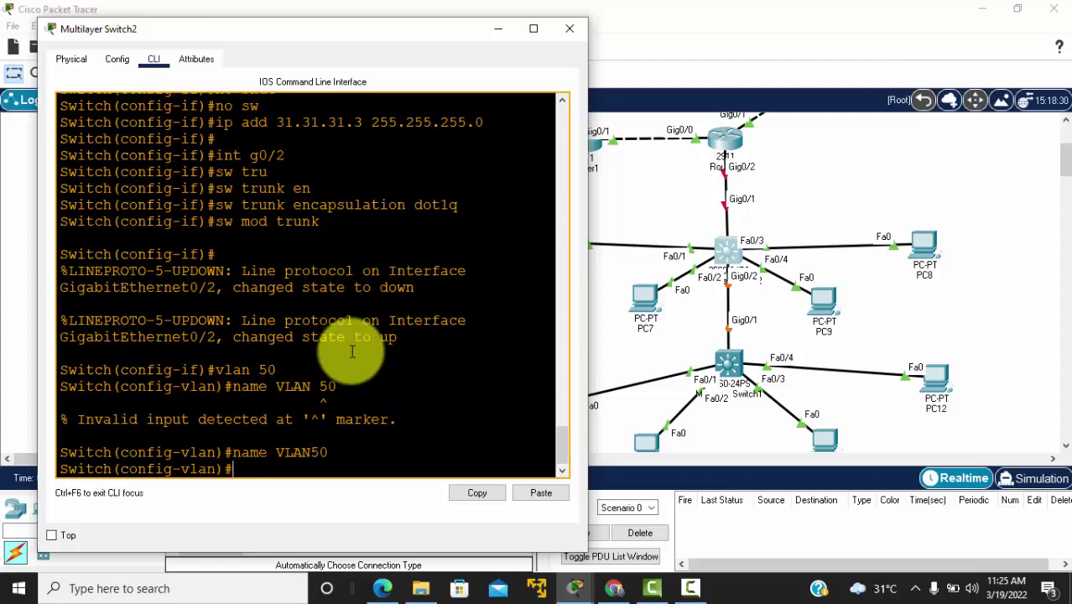
{"action": "key", "text": "Return"}
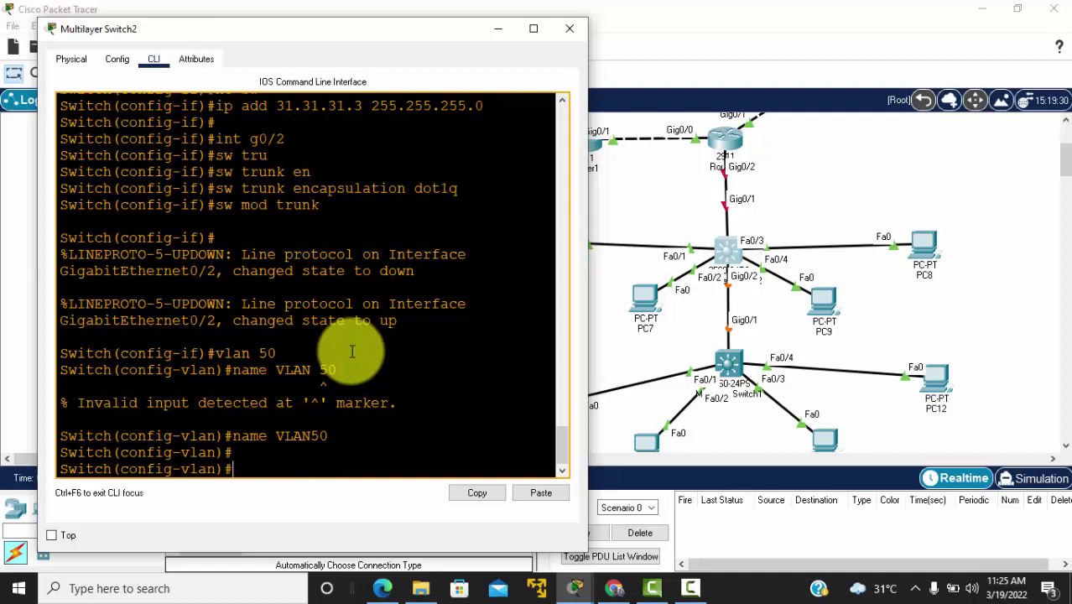
Step: Create VLAN 60 named VLAN60 and exit VLAN configuration
{"action": "type", "text": "vlan 60"}
{"action": "key", "text": "Return"}
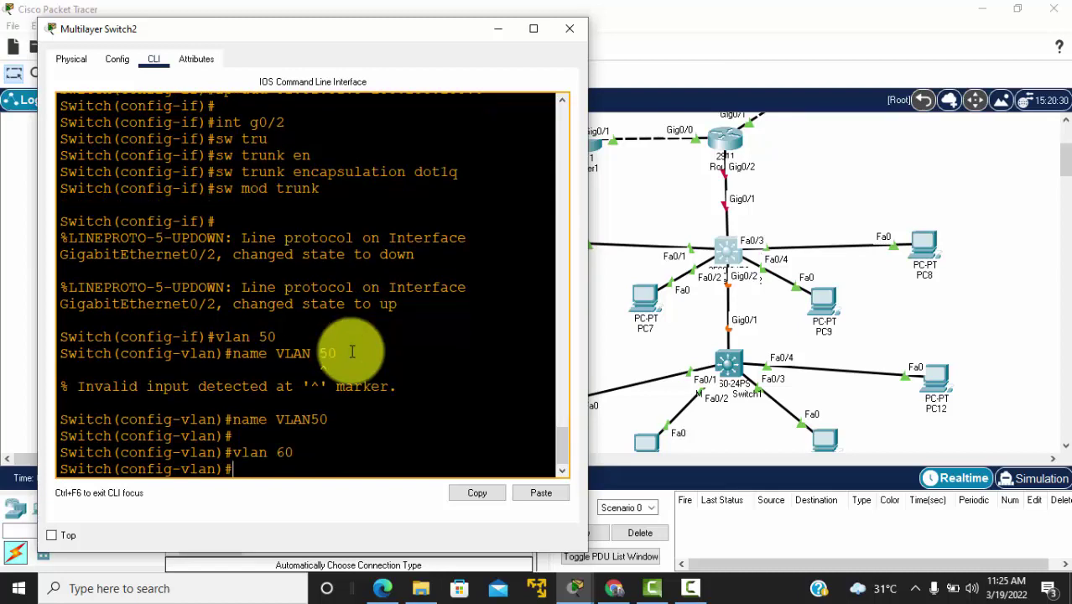
{"action": "type", "text": "name VLAN60"}
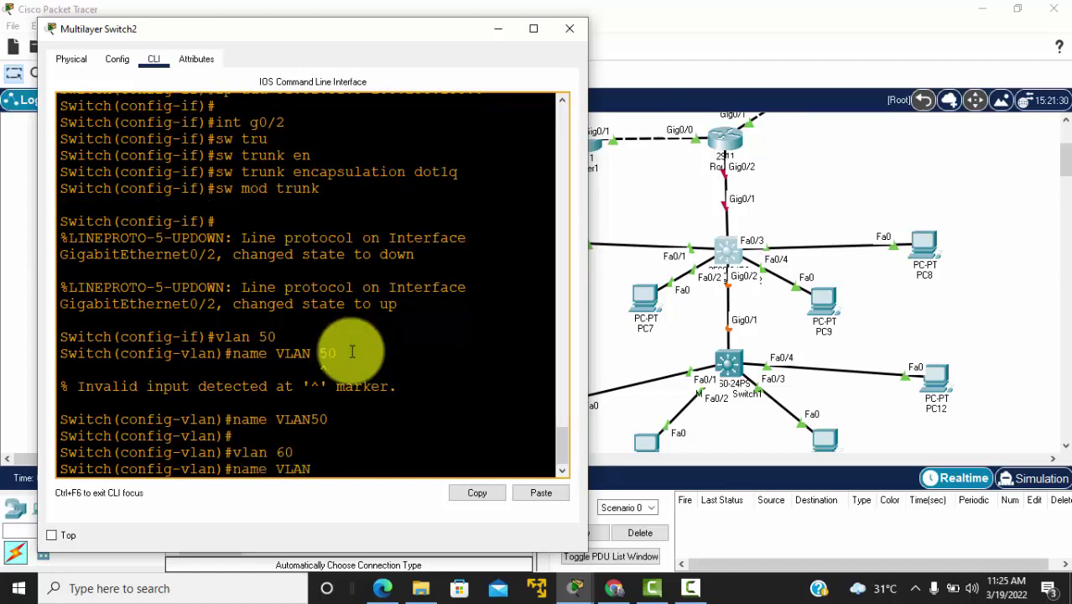
{"action": "key", "text": "Return"}
{"action": "key", "text": "Return"}
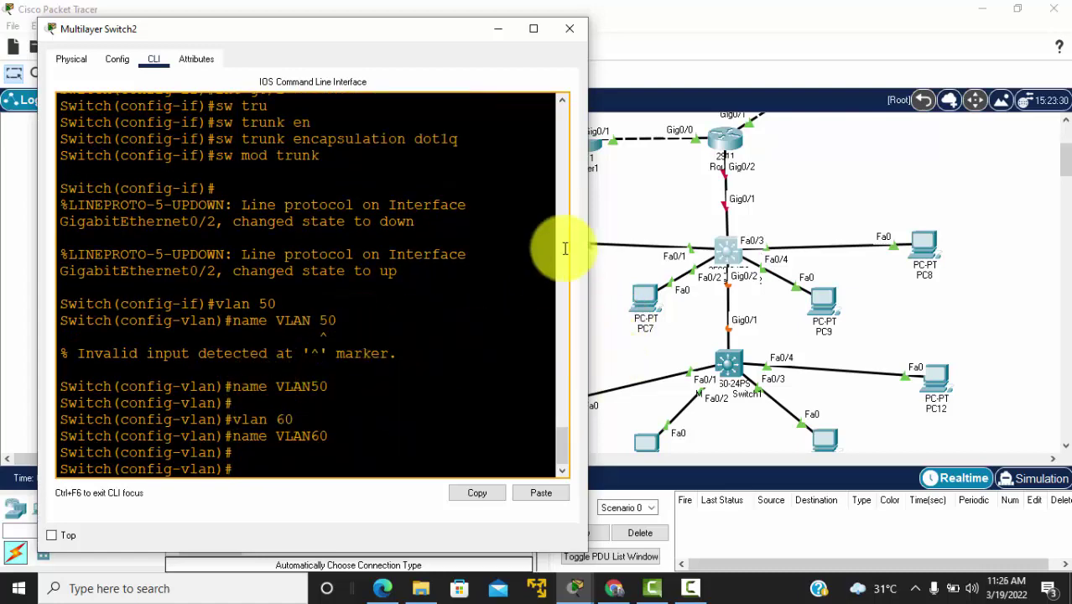
{"action": "left_click", "coordinate": [654, 204]}
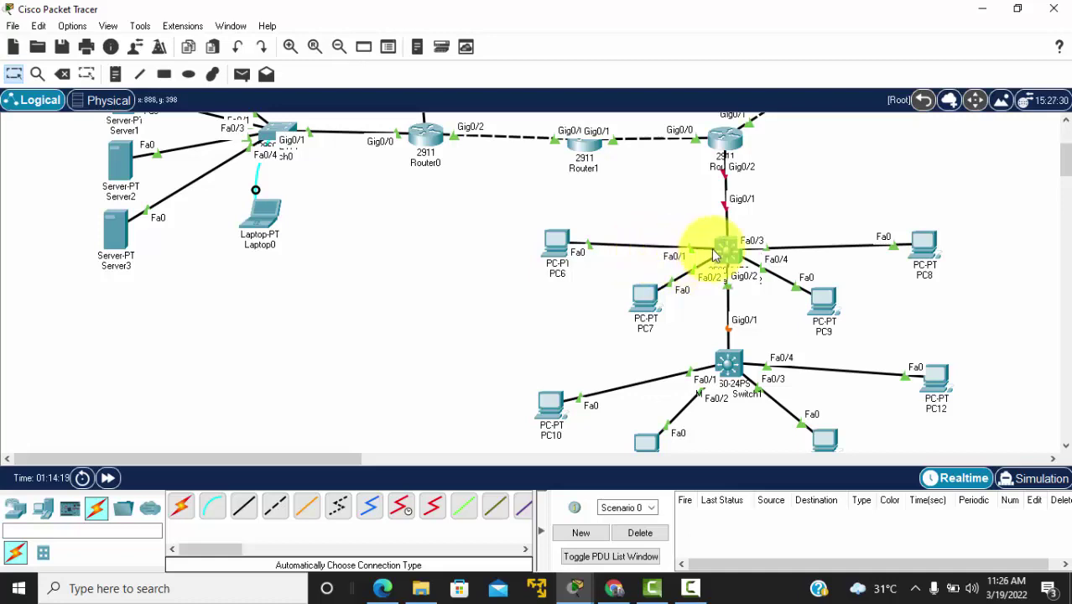
{"action": "key", "text": "alt+Tab"}
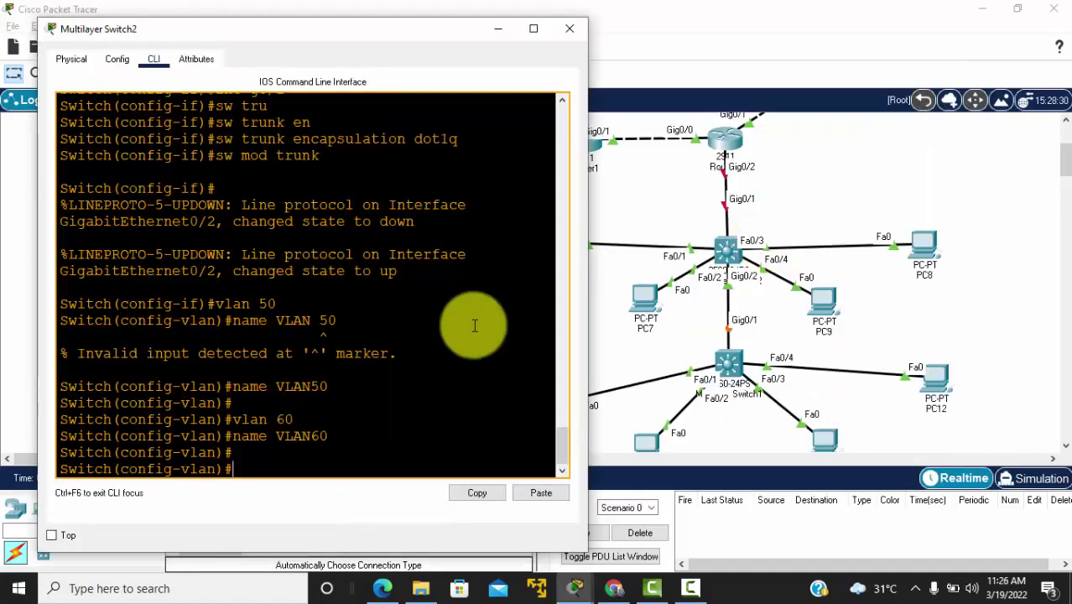
{"action": "type", "text": "exit"}
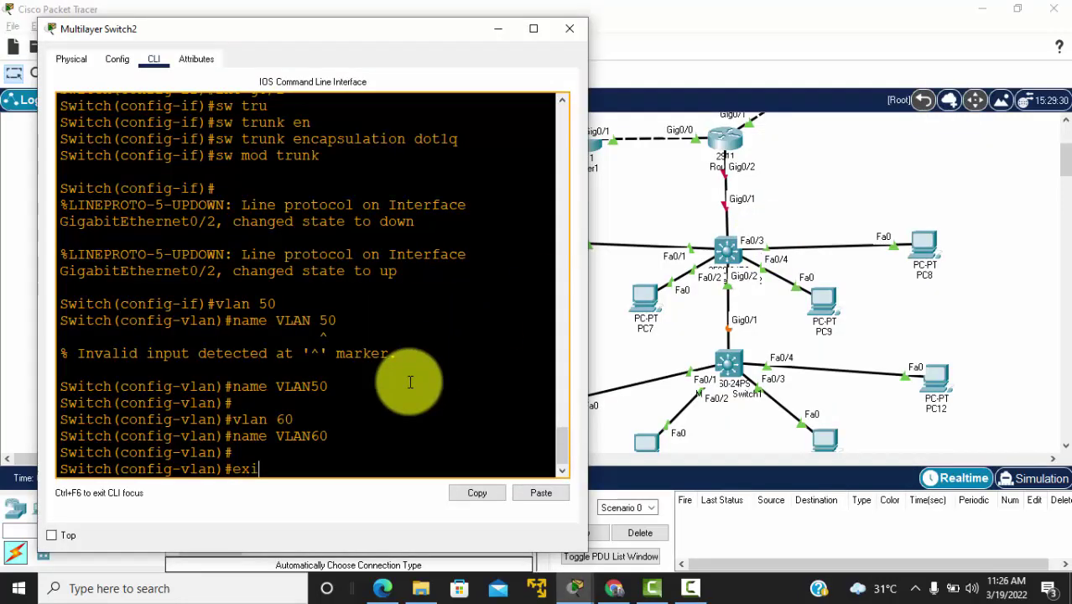
{"action": "key", "text": "Return"}
Step: Make Fa0/1 and Fa0/3 access ports in VLAN 60 via int range fa0/1,fa0/3
{"action": "type", "text": "int "}
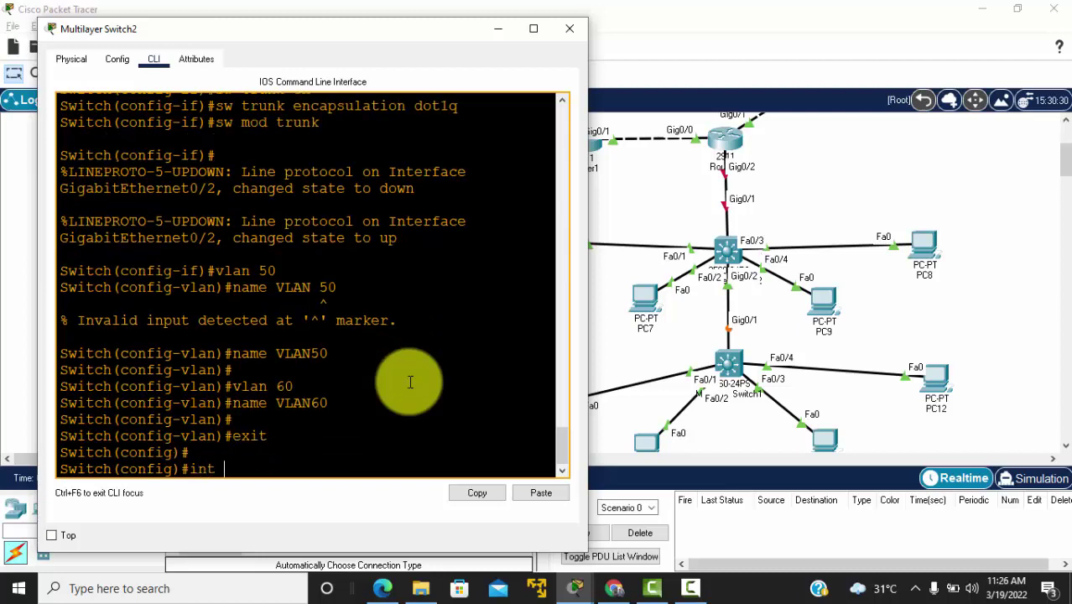
{"action": "type", "text": "range fa0/"}
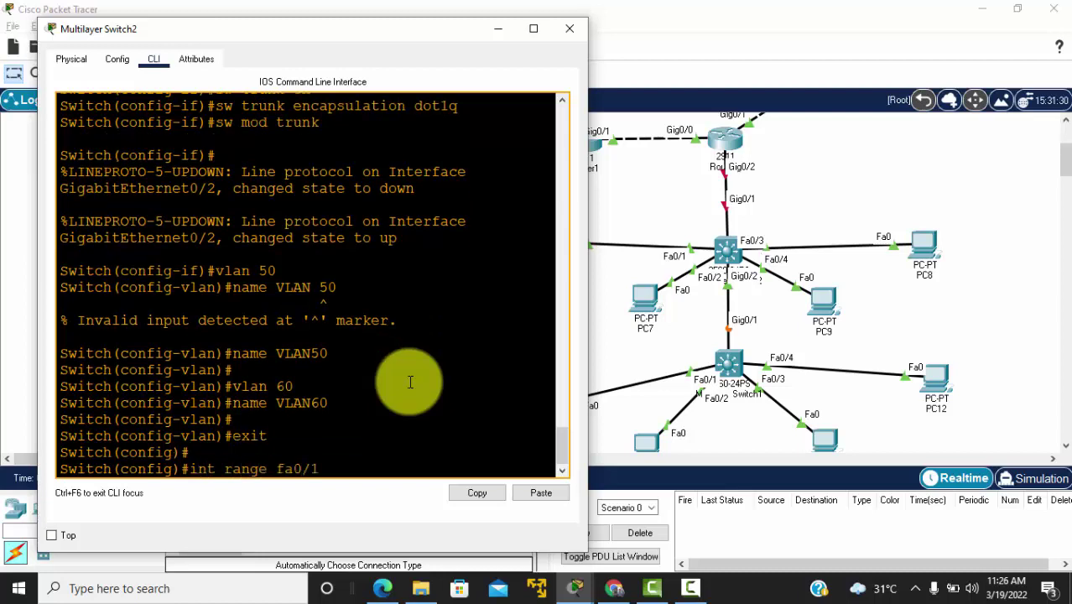
{"action": "type", "text": "1,fa0/"}
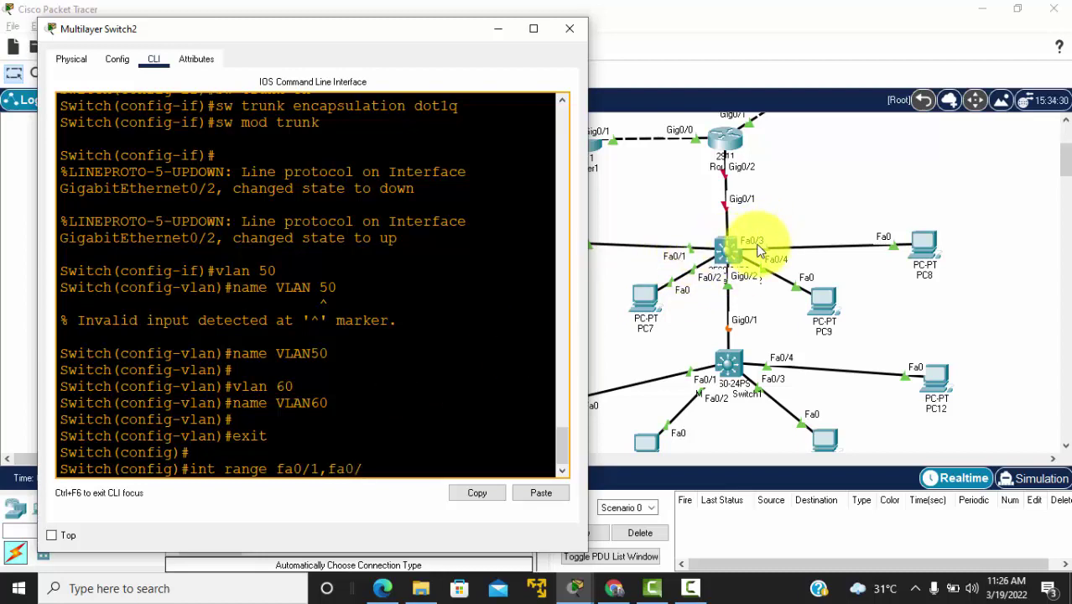
{"action": "type", "text": "3"}
{"action": "key", "text": "Return"}
{"action": "type", "text": "s"}
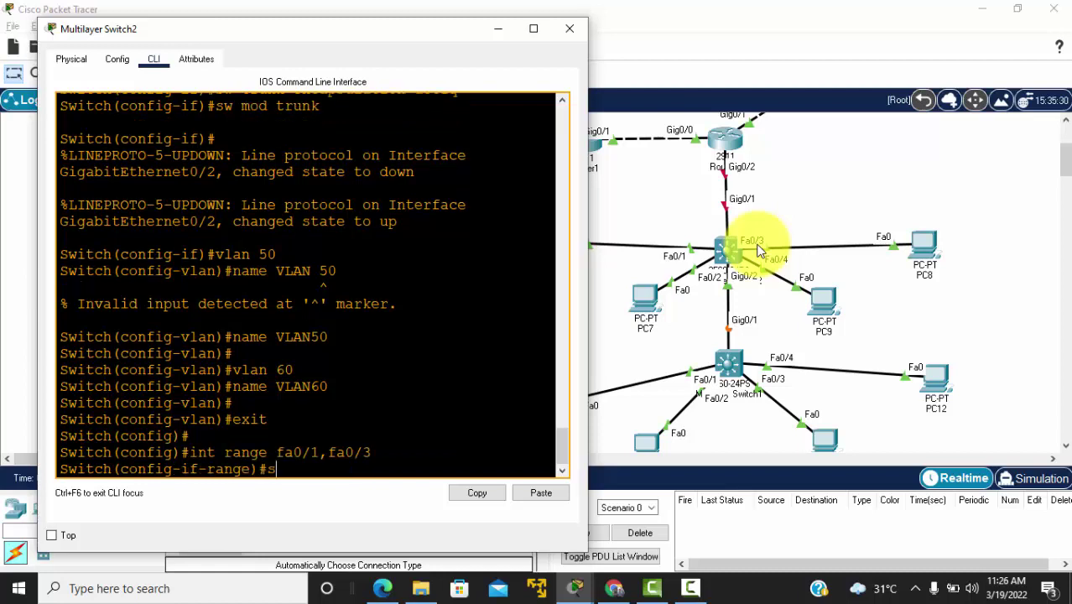
{"action": "type", "text": "w mod acc"}
{"action": "key", "text": "Return"}
{"action": "type", "text": "s"}
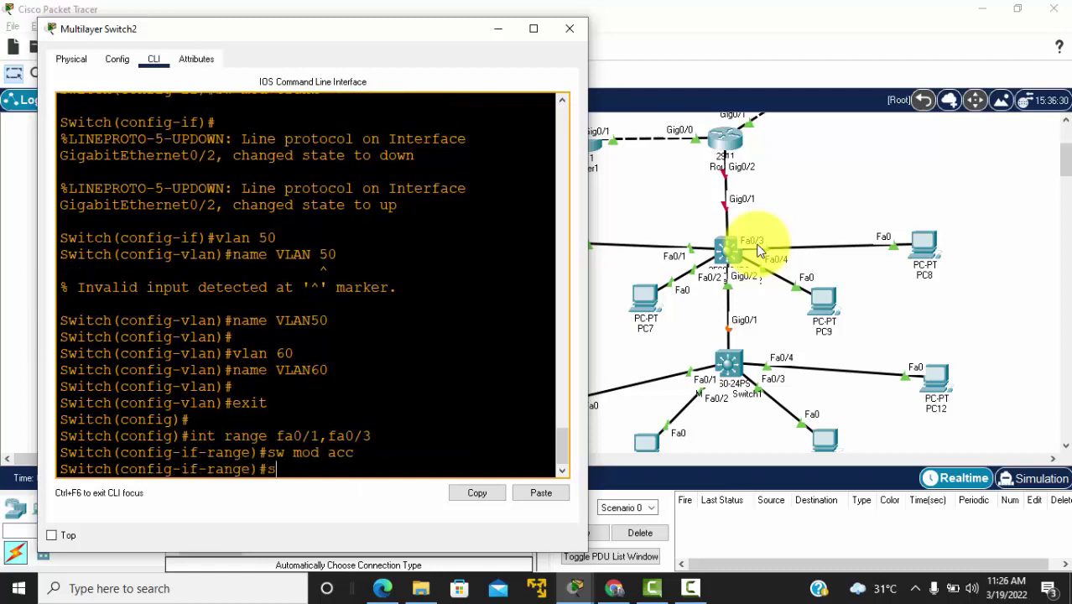
{"action": "type", "text": "w acc vlan"}
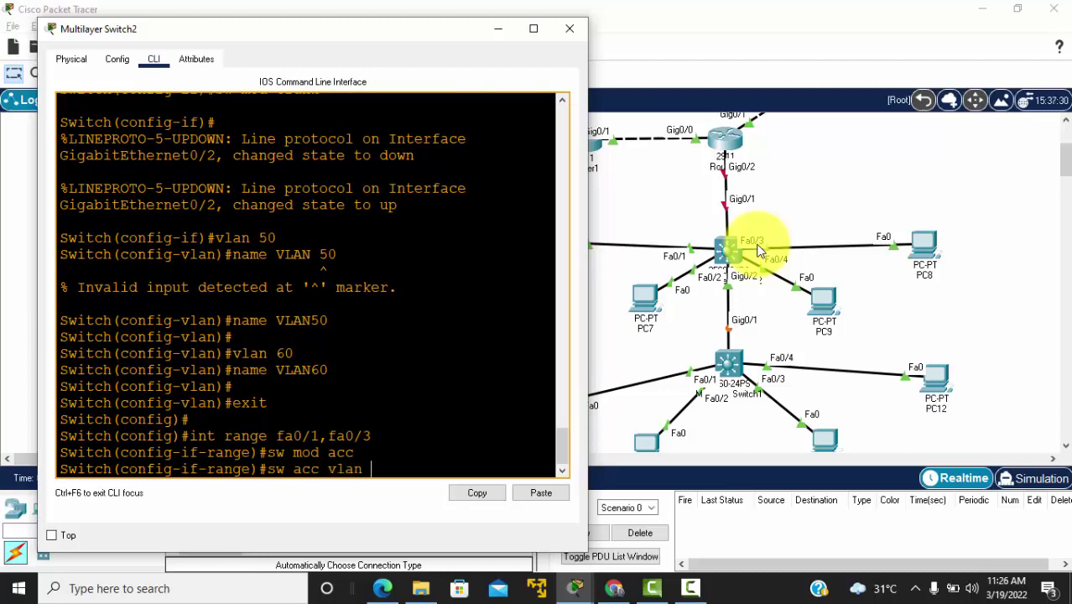
{"action": "type", "text": " 60"}
{"action": "key", "text": "Return"}
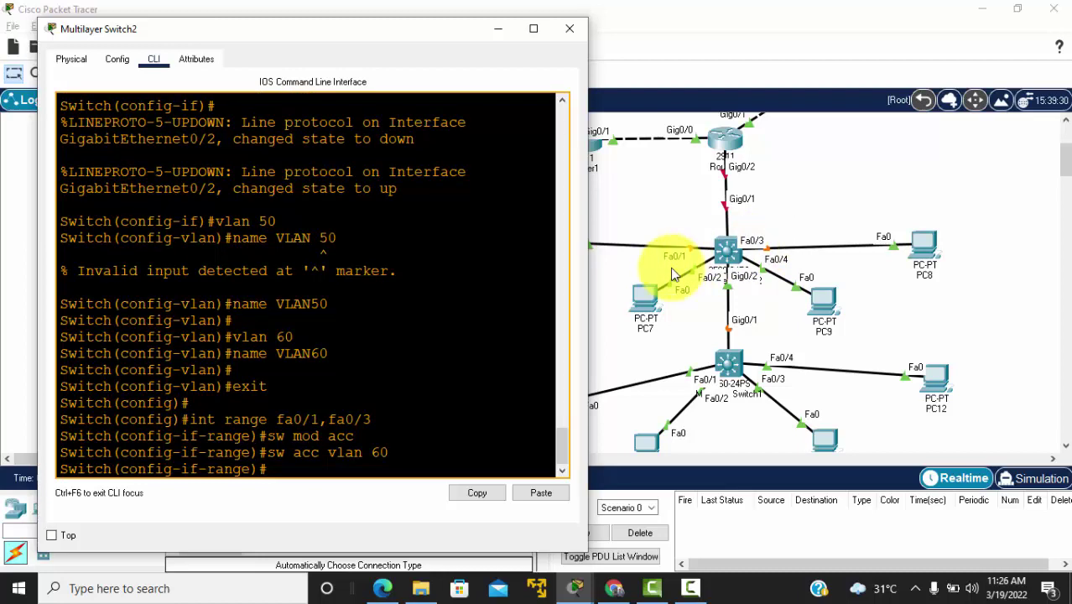
Step: Nudge PC7 and a neighbouring PC in the topology, then exit the port-range configuration
{"action": "left_click", "coordinate": [635, 294]}
{"action": "left_click_drag", "start_coordinate": [635, 294], "coordinate": [630, 300]}
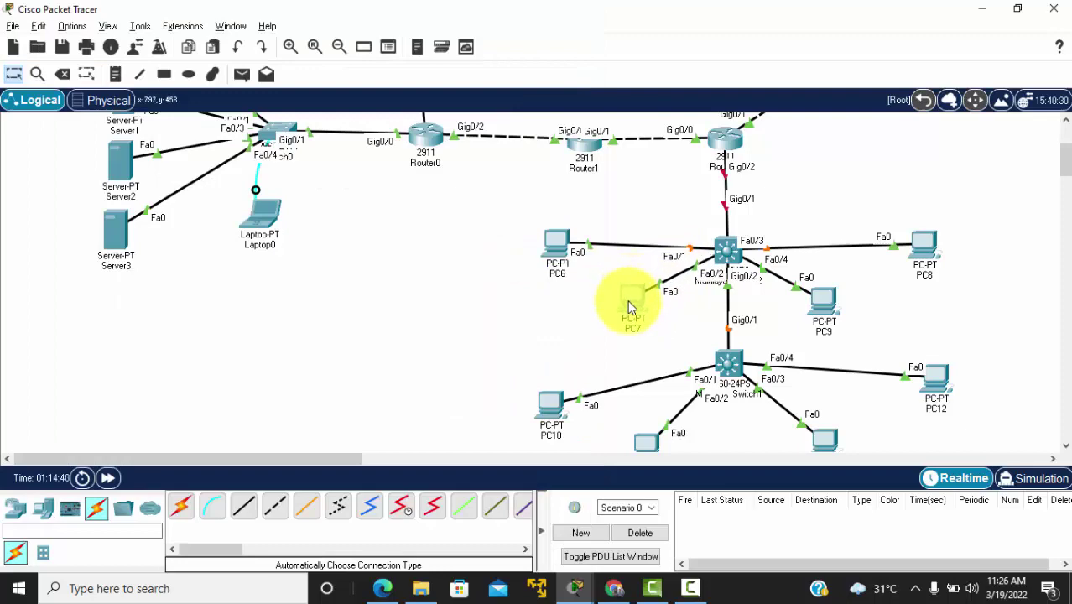
{"action": "left_click_drag", "start_coordinate": [821, 298], "coordinate": [827, 302]}
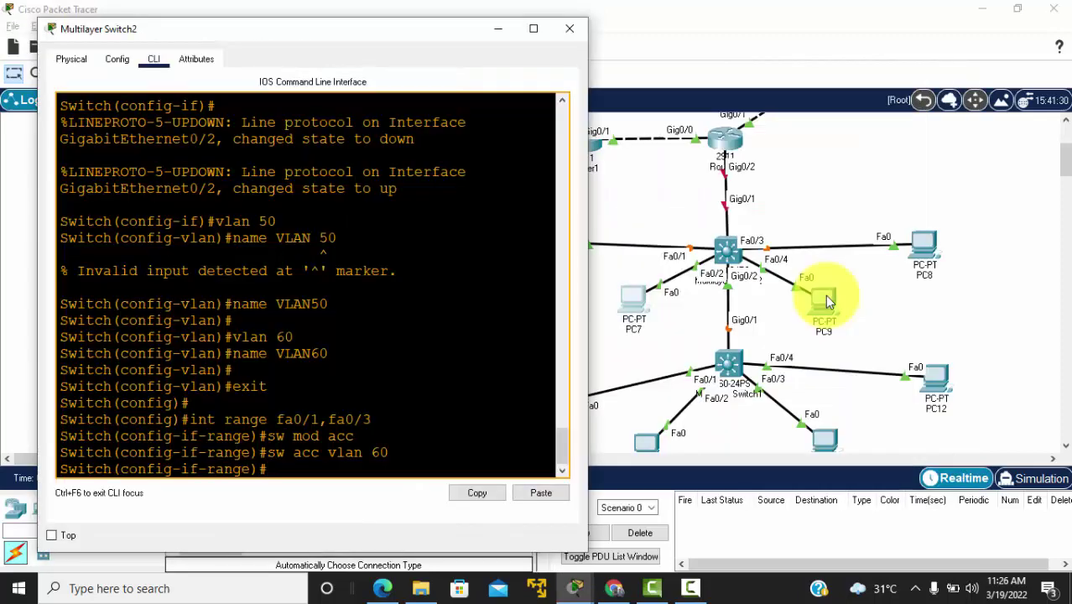
{"action": "key", "text": "Return"}
{"action": "type", "text": "exit"}
{"action": "key", "text": "Return"}
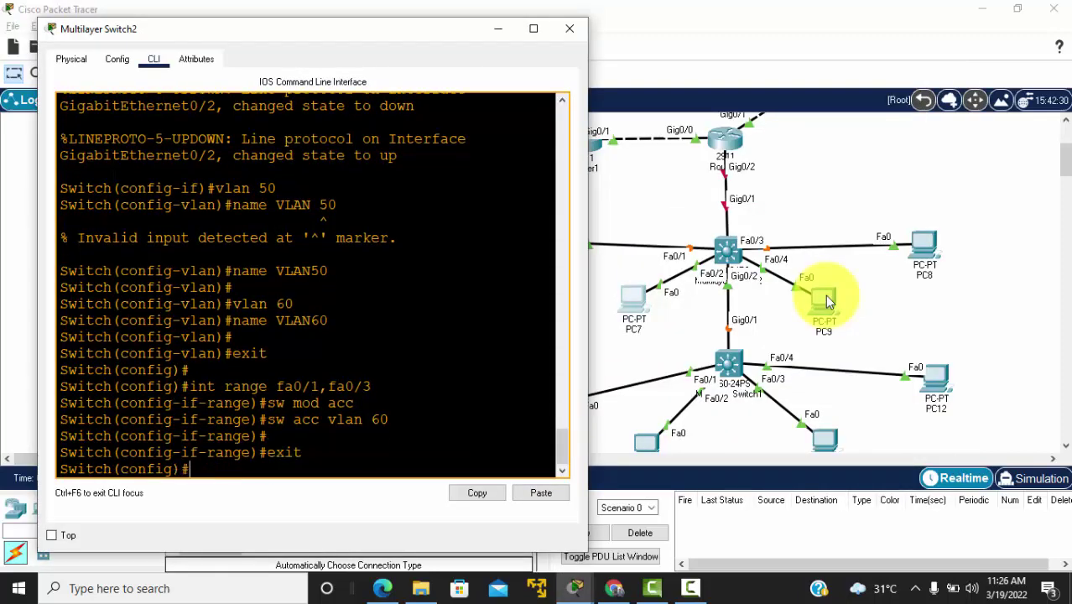
Step: Run int range fa0/2,fa0/4, sw mod acc and sw acc vlan 50 on Multilayer Switch2
{"action": "type", "text": "int range fa0/"}
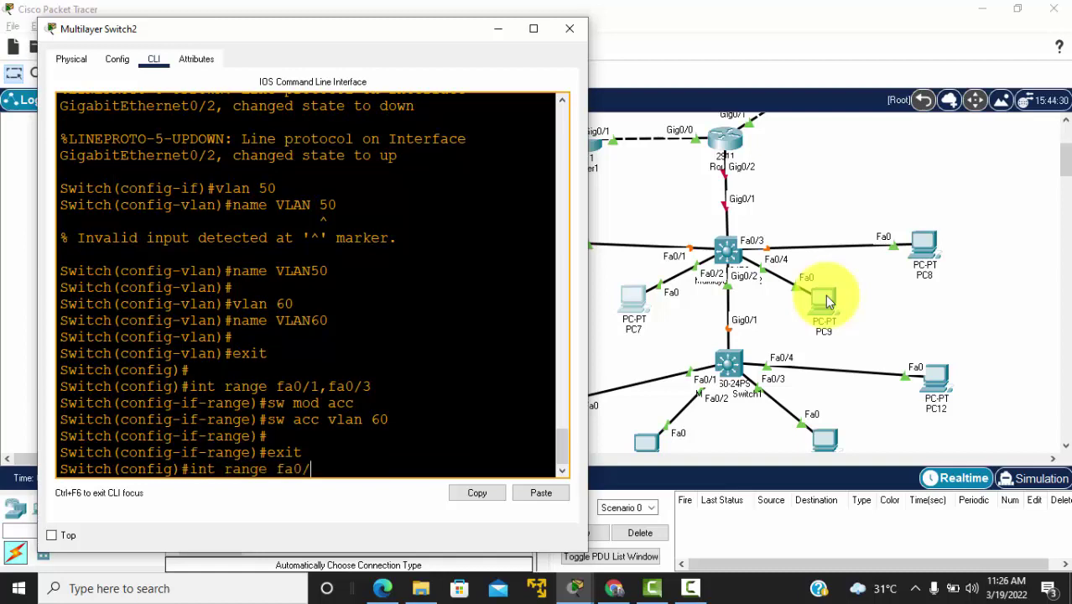
{"action": "type", "text": "2,fa0/4"}
{"action": "key", "text": "Return"}
{"action": "type", "text": "s"}
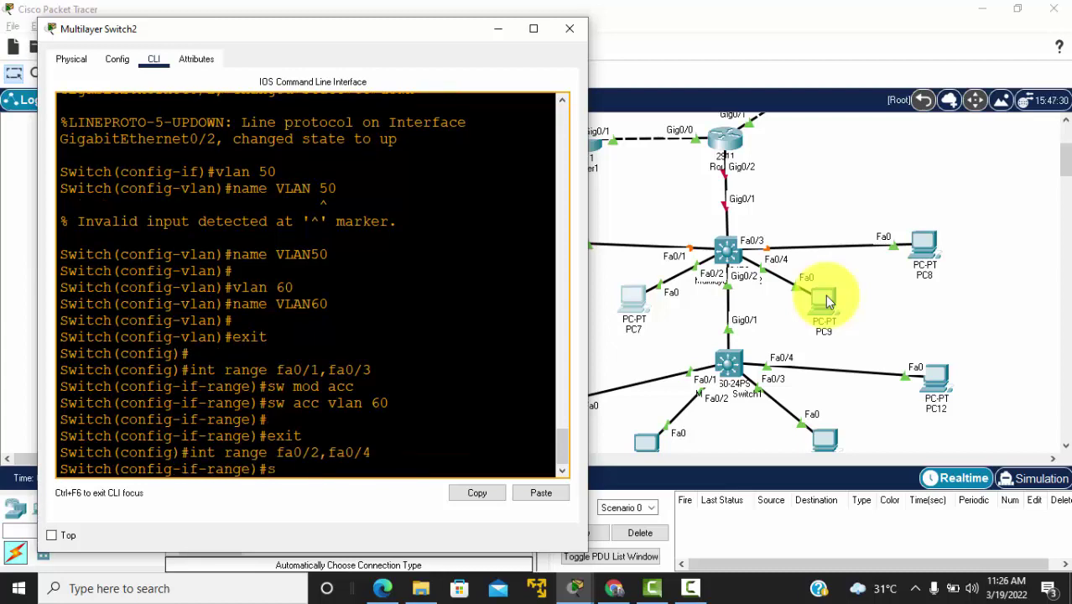
{"action": "type", "text": "w mod acc"}
{"action": "key", "text": "Return"}
{"action": "type", "text": "sw ac"}
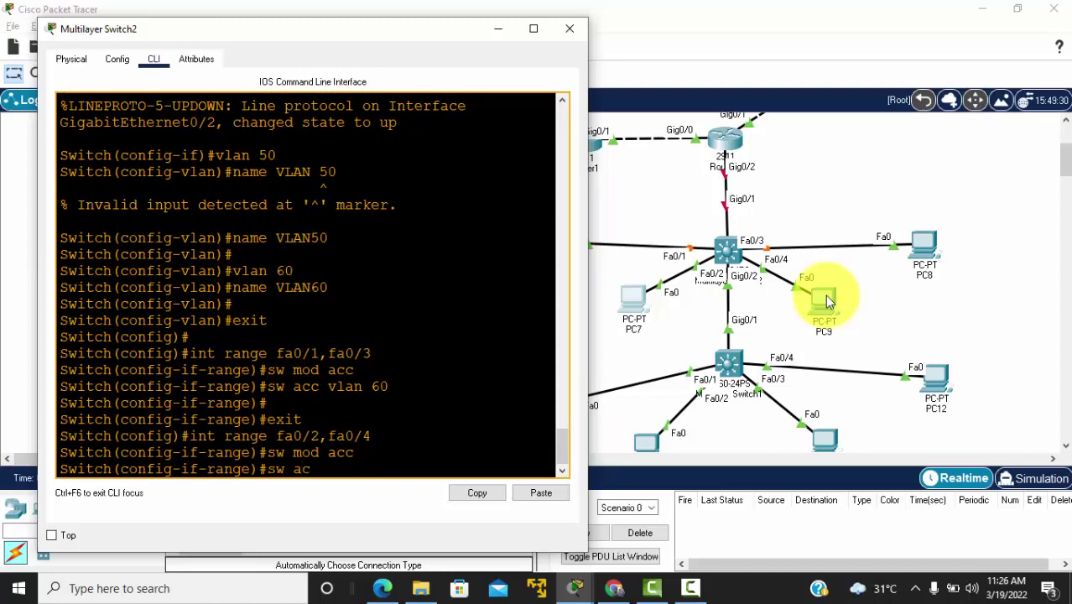
{"action": "type", "text": "cv"}
{"action": "type", "text": " vlan "}
{"action": "type", "text": "50"}
{"action": "key", "text": "Return"}
{"action": "key", "text": "Return"}
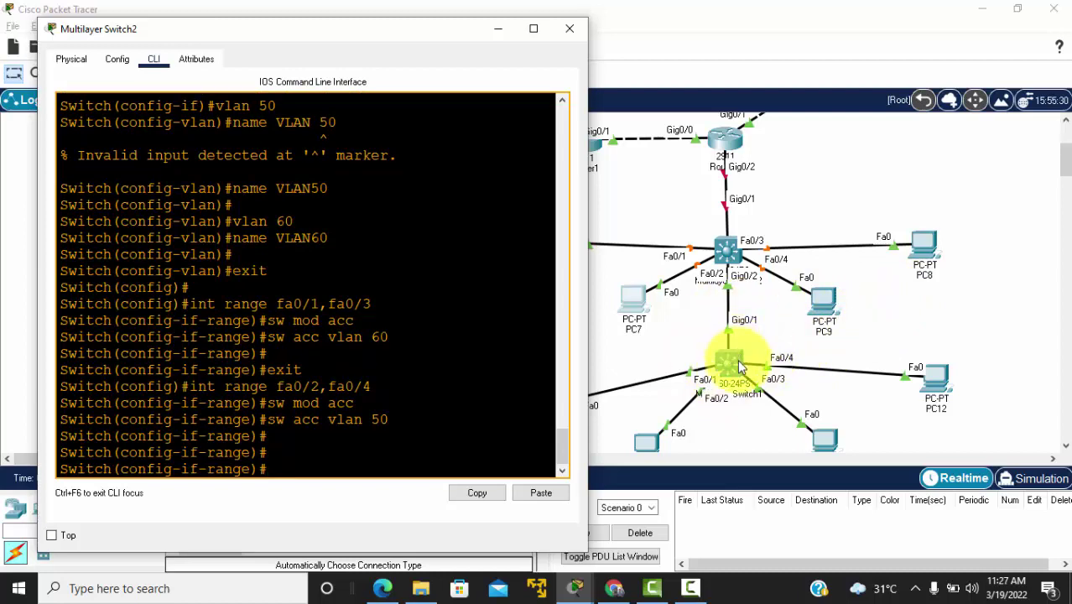
Step: Open Multilayer Switch1's command line and answer 'no' to the initial configuration dialog
{"action": "left_click", "coordinate": [735, 358]}
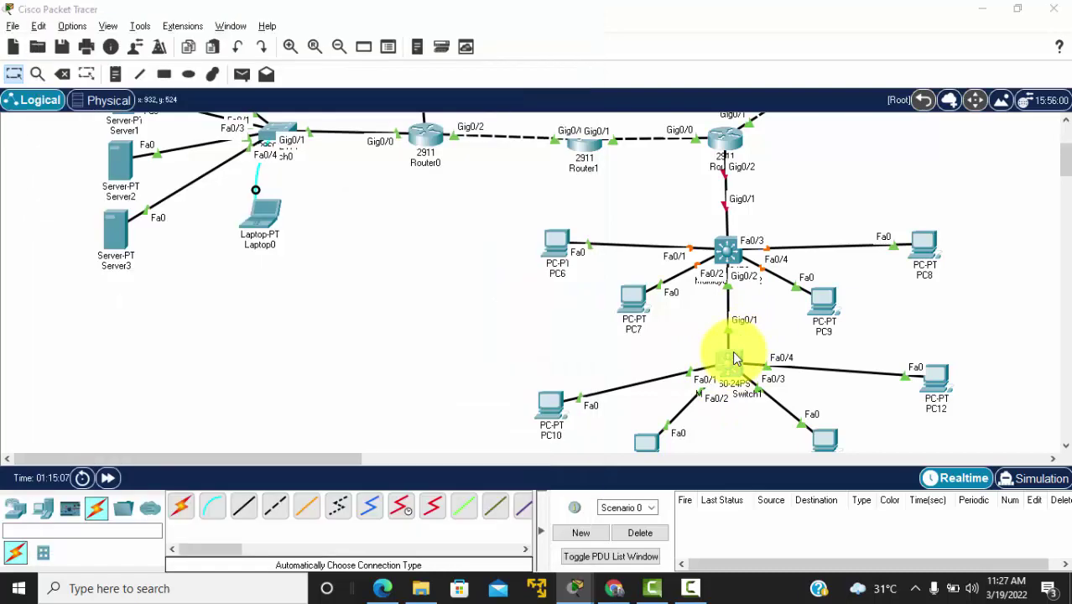
{"action": "left_click_drag", "start_coordinate": [608, 33], "coordinate": [393, 28]}
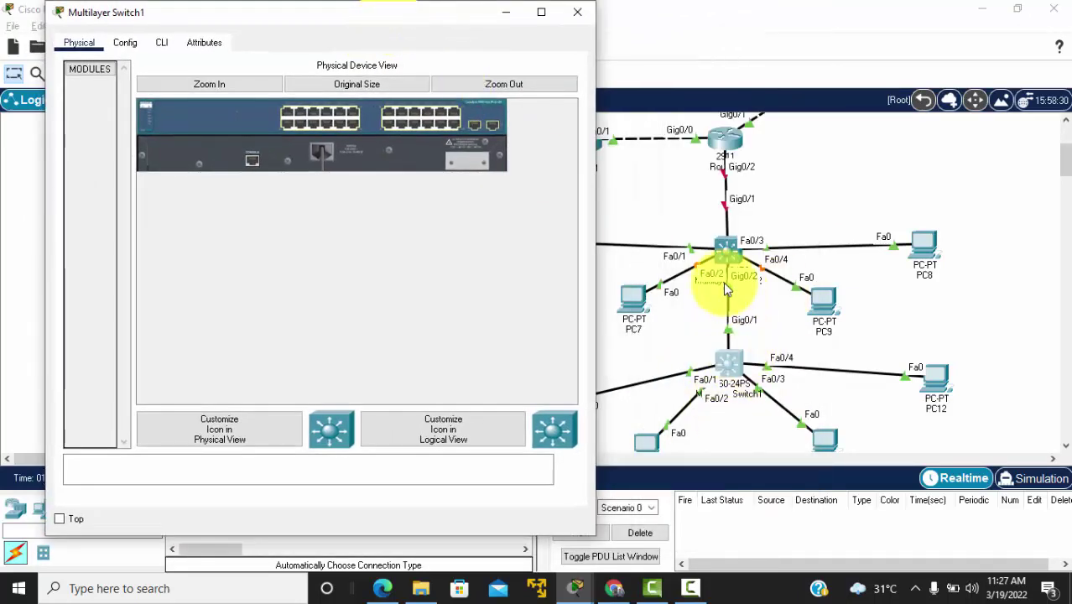
{"action": "left_click", "coordinate": [161, 43]}
{"action": "left_click", "coordinate": [215, 223]}
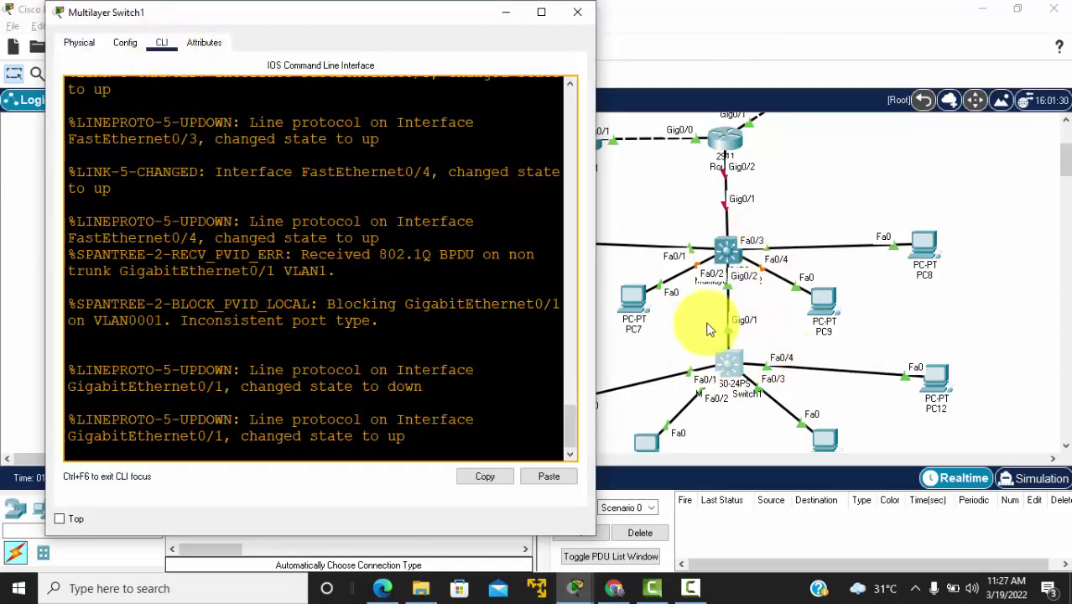
{"action": "key", "text": "Return"}
{"action": "key", "text": "Return"}
{"action": "key", "text": "Return"}
{"action": "key", "text": "Return"}
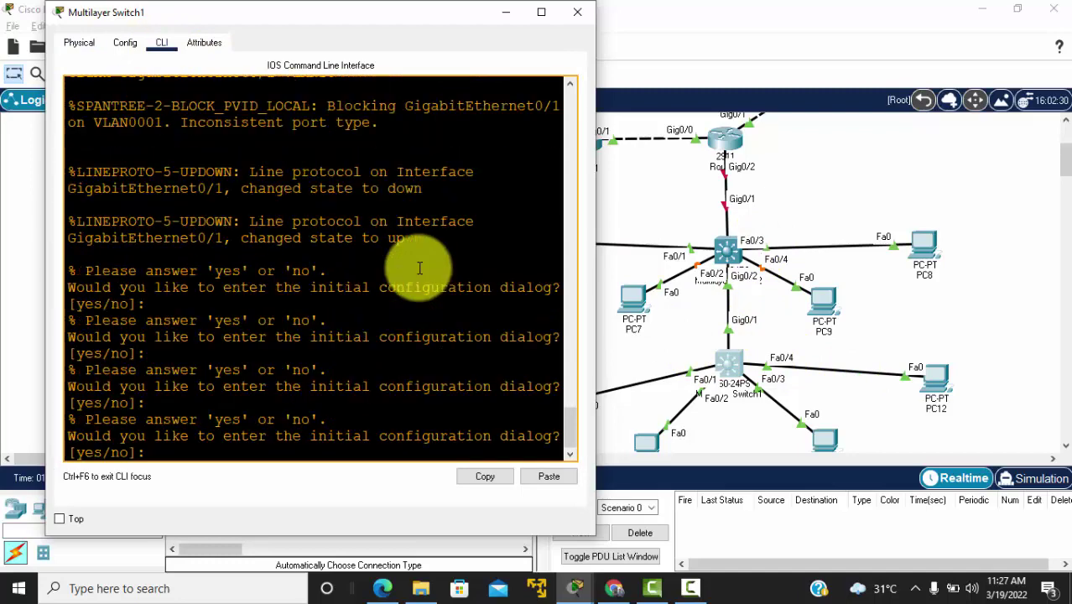
{"action": "type", "text": "no"}
{"action": "key", "text": "Return"}
{"action": "key", "text": "Return"}
{"action": "key", "text": "Return"}
Step: Enter privileged and global configuration mode, then create VLAN 50 named VLAN50
{"action": "key", "text": "Return"}
{"action": "type", "text": "en"}
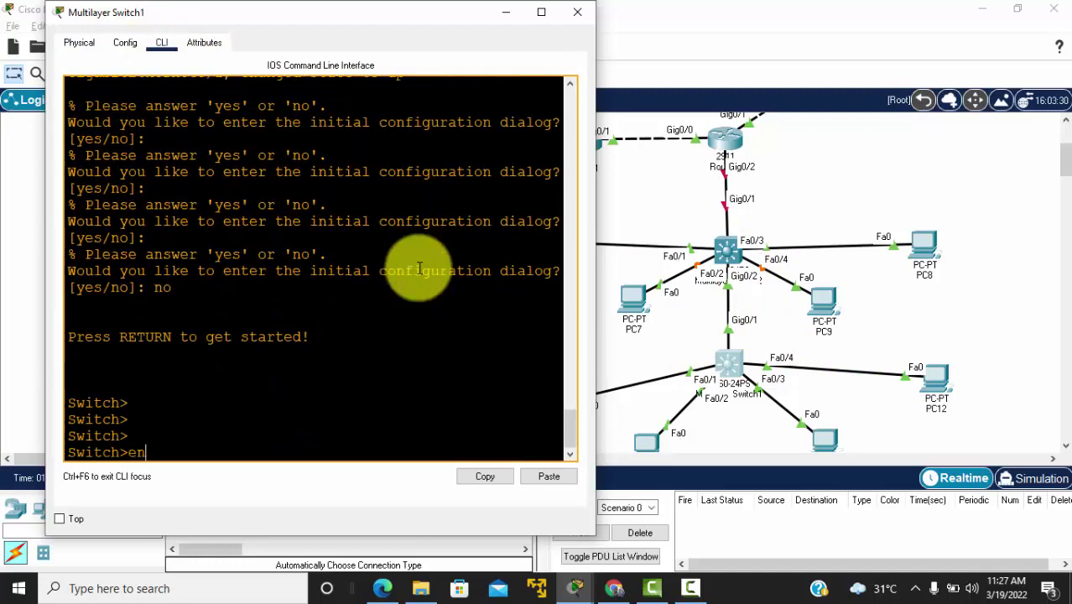
{"action": "key", "text": "Return"}
{"action": "type", "text": "conf tch#conf"}
{"action": "key", "text": "Return"}
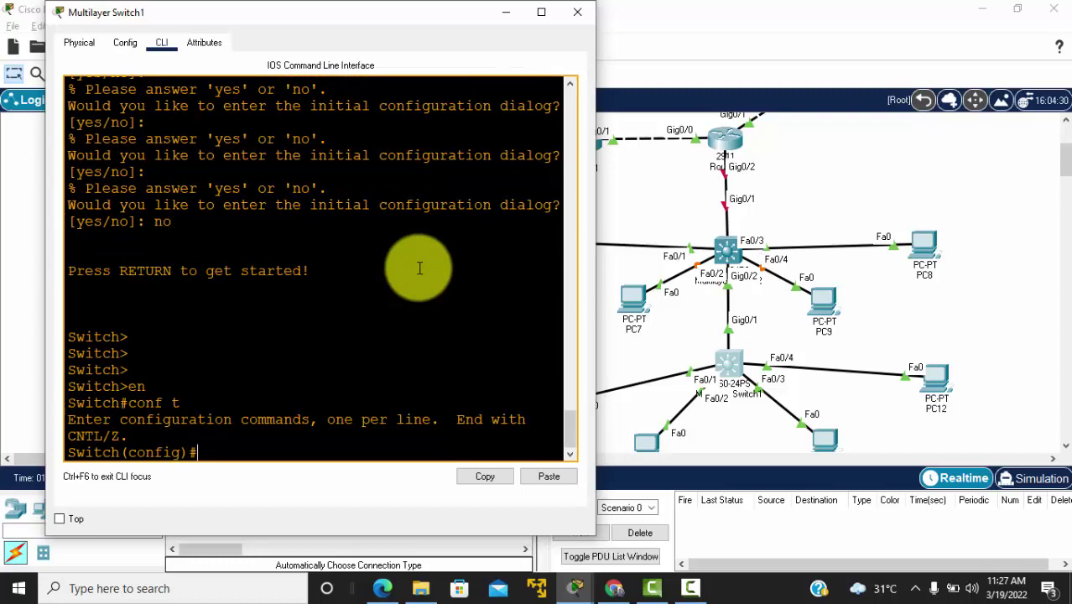
{"action": "type", "text": "vlan 50"}
{"action": "key", "text": "Return"}
{"action": "type", "text": "name VLAN"}
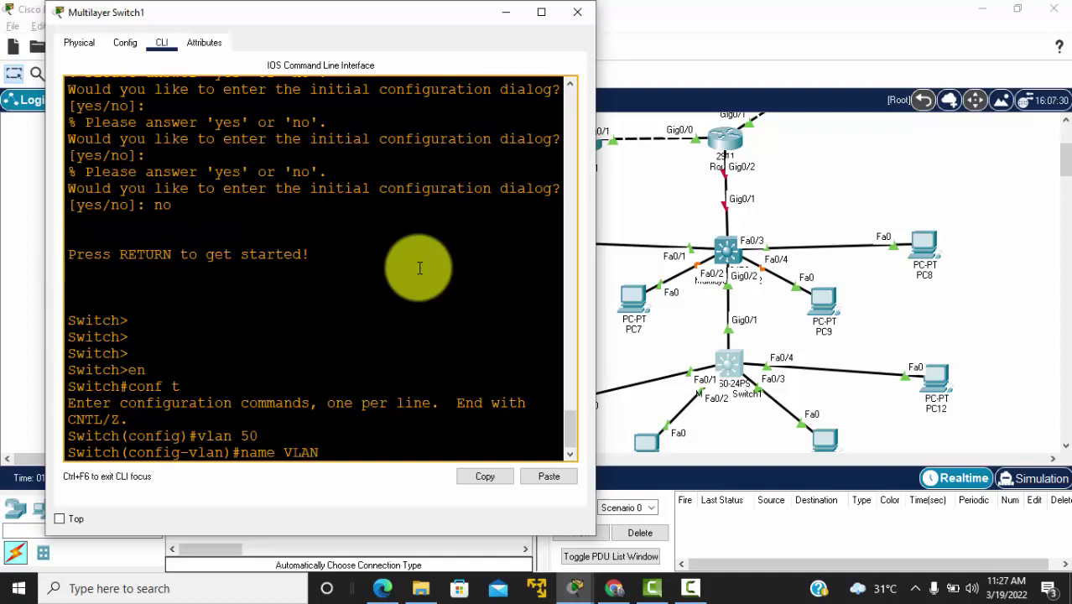
{"action": "type", "text": "50"}
{"action": "key", "text": "Return"}
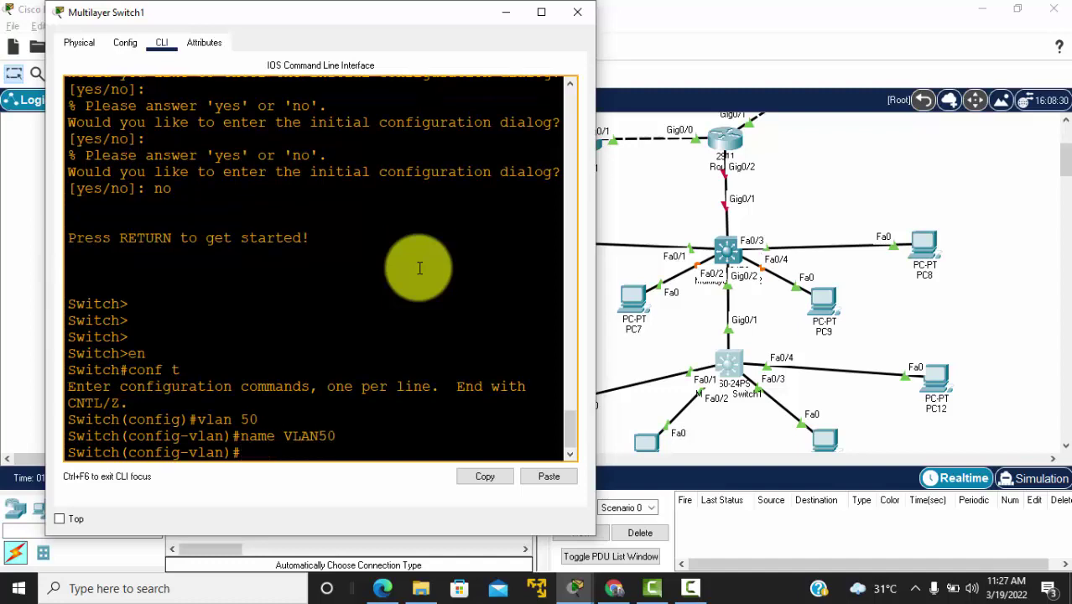
Step: Create VLAN 60 named VLAN60 and exit VLAN configuration mode
{"action": "type", "text": "vlan 60"}
{"action": "key", "text": "Return"}
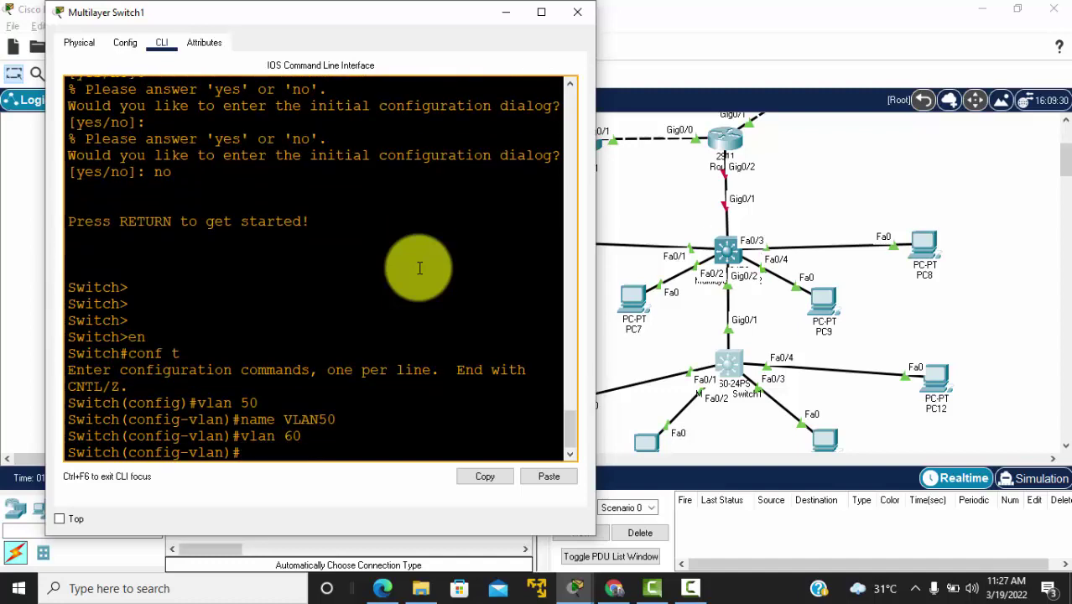
{"action": "type", "text": "name VLAN60"}
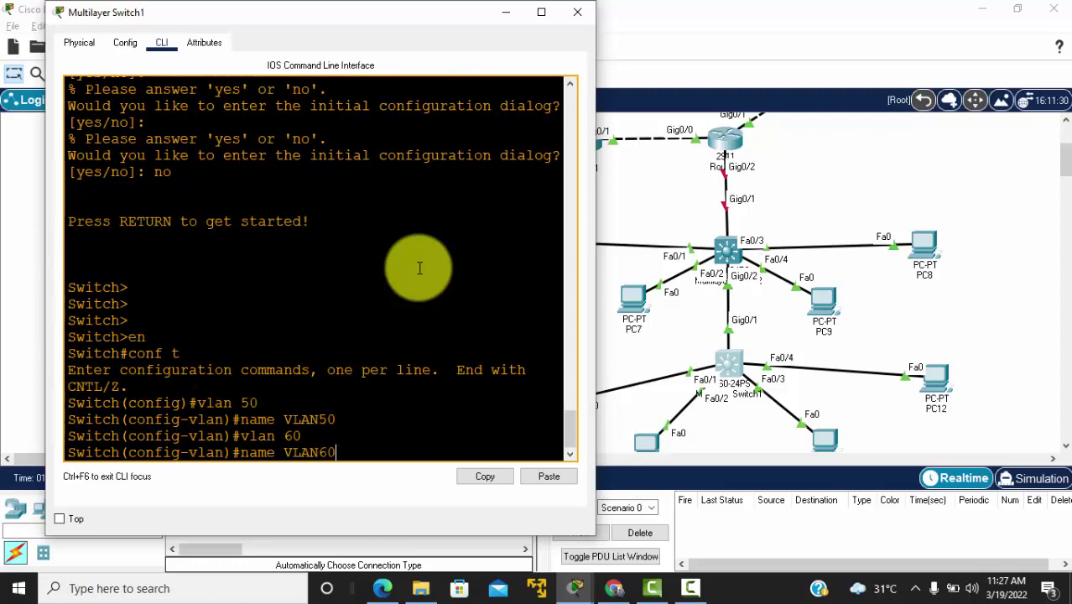
{"action": "key", "text": "Return"}
{"action": "key", "text": "Return"}
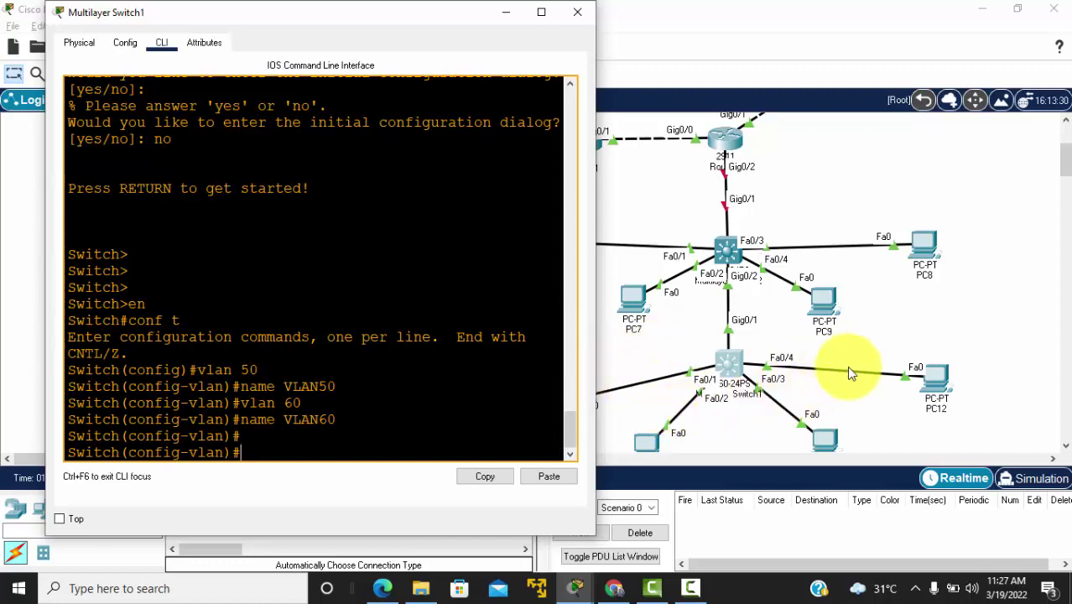
{"action": "type", "text": "exit"}
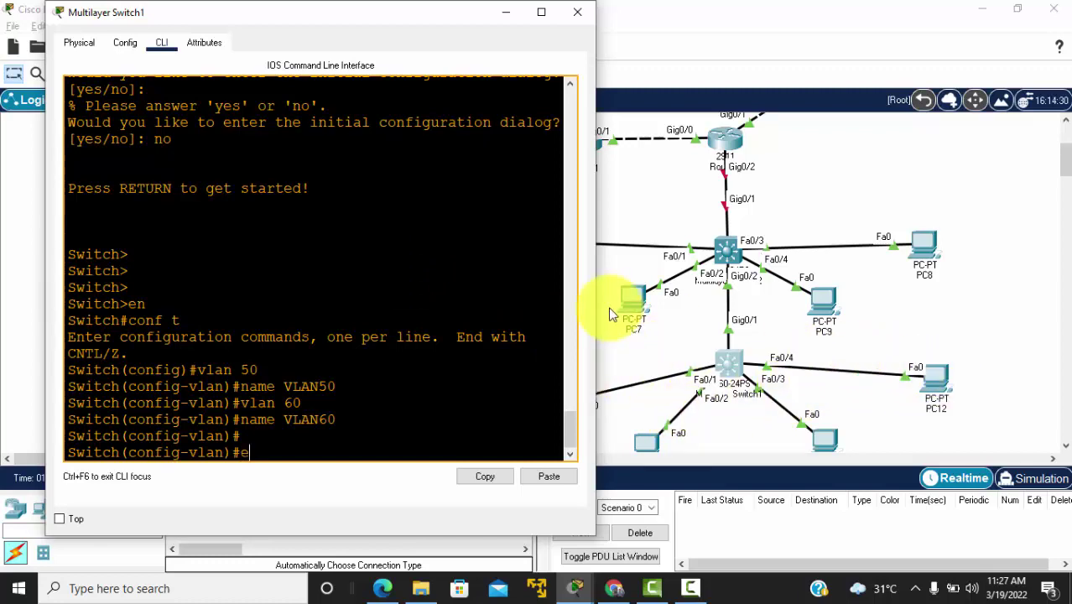
{"action": "key", "text": "Return"}
{"action": "key", "text": "Return"}
{"action": "key", "text": "Return"}
Step: Select interface range fa0/1,fa0/4 and set both ports to access mode
{"action": "type", "text": "int"}
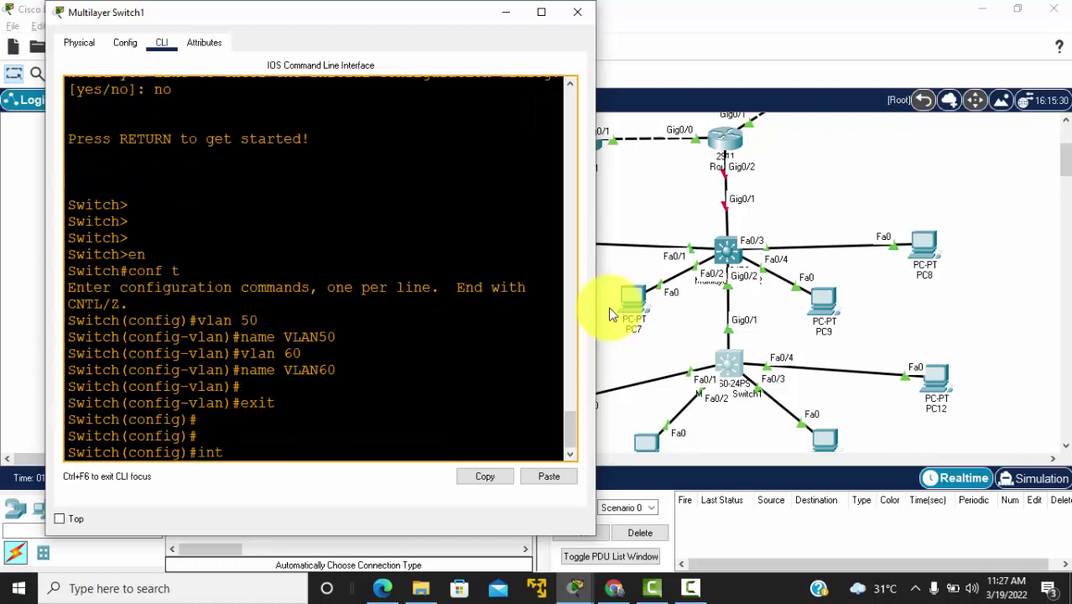
{"action": "type", "text": " range fa0/"}
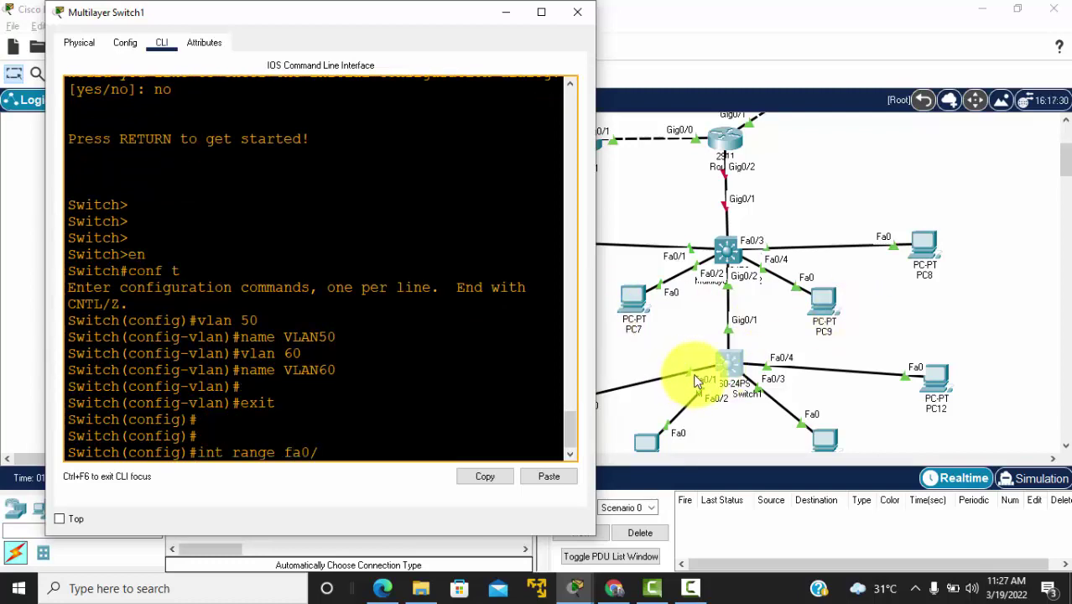
{"action": "type", "text": "1"}
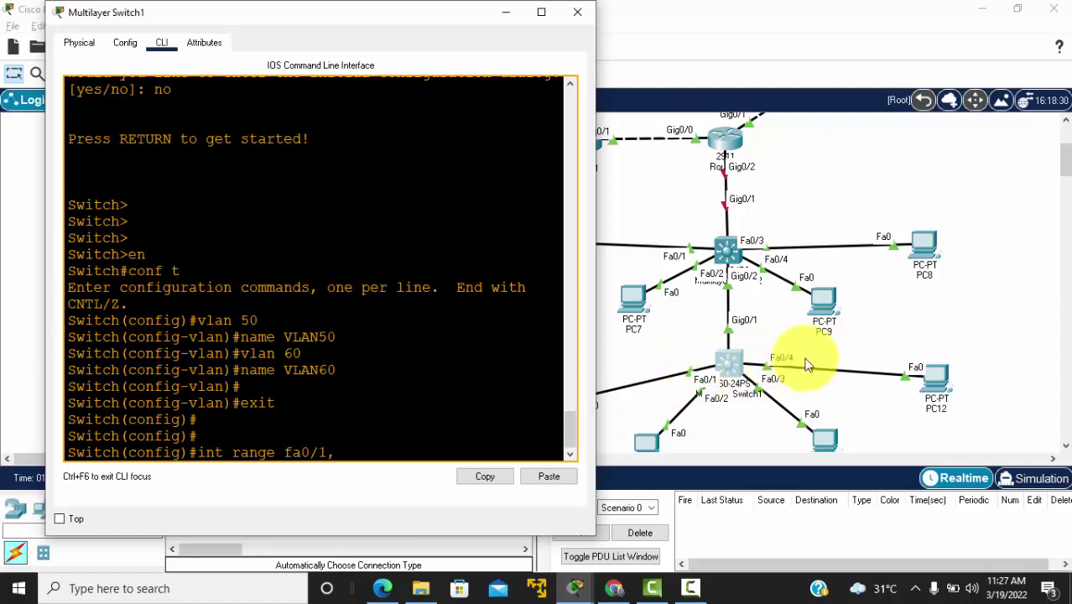
{"action": "type", "text": ","}
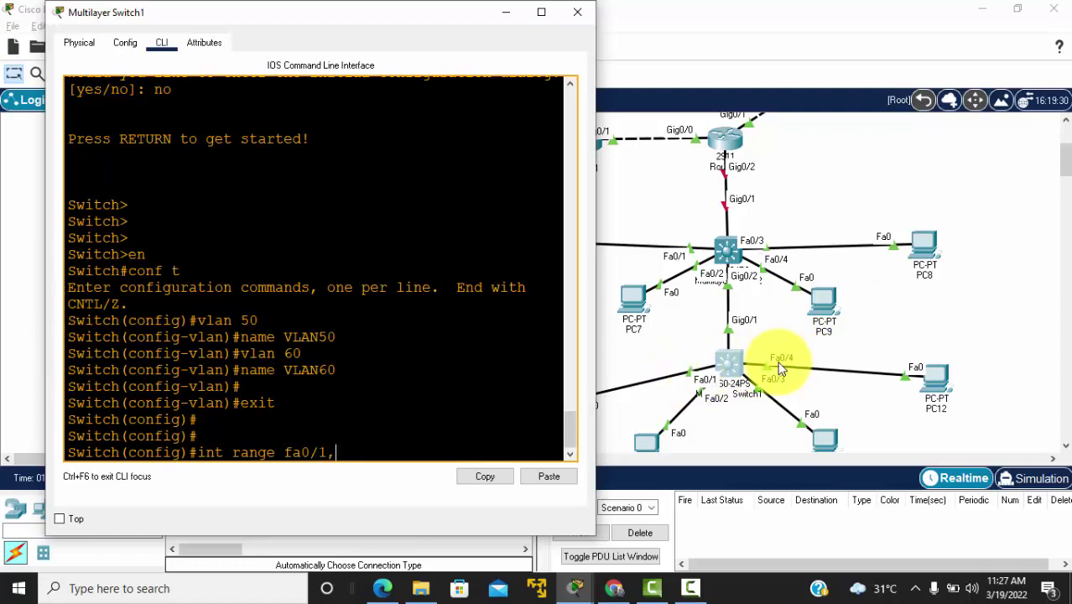
{"action": "type", "text": "fa0/5"}
{"action": "key", "text": "BackSpace"}
{"action": "type", "text": "4"}
{"action": "key", "text": "Return"}
{"action": "type", "text": "sw mod "}
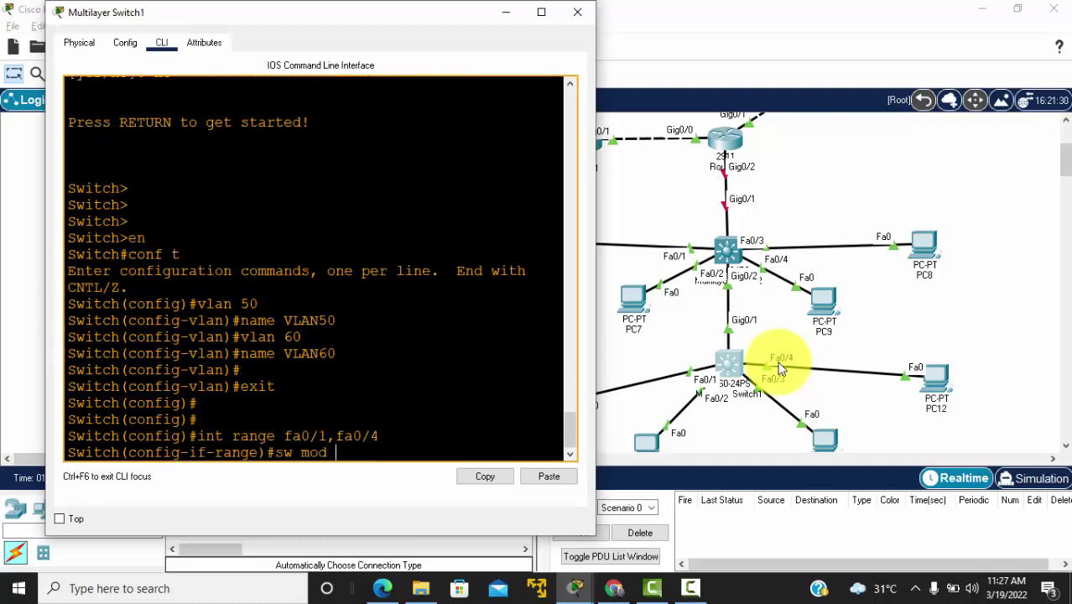
{"action": "type", "text": "acc"}
{"action": "key", "text": "Return"}
Step: Assign ports fa0/1 and fa0/4 to access VLAN 60 and exit interface range configuration
{"action": "type", "text": "sw a"}
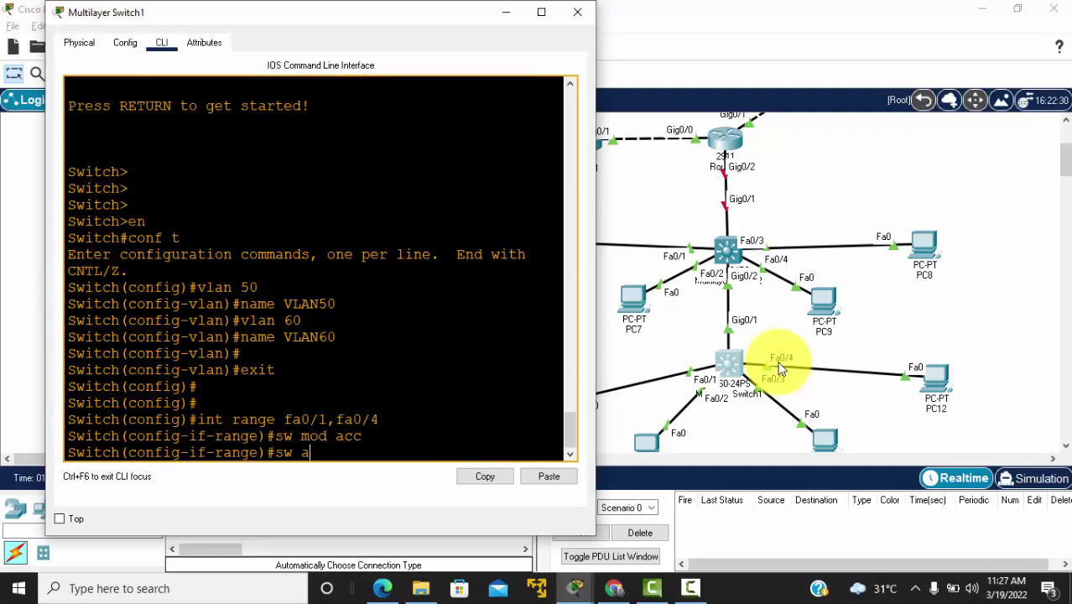
{"action": "type", "text": "cc vlan 50"}
{"action": "key", "text": "BackSpace"}
{"action": "key", "text": "BackSpace"}
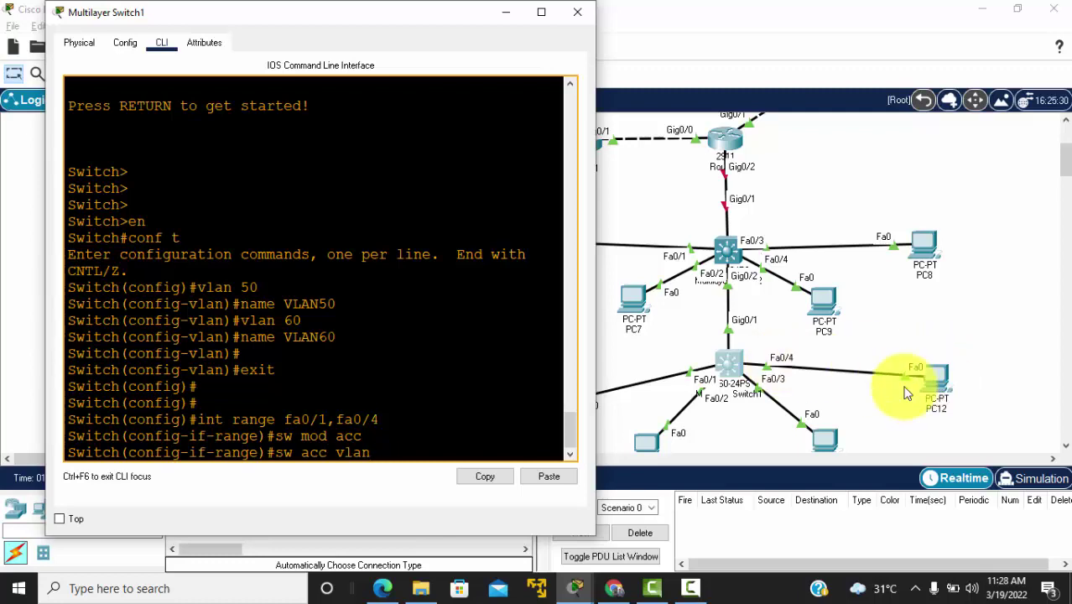
{"action": "type", "text": "60"}
{"action": "key", "text": "Return"}
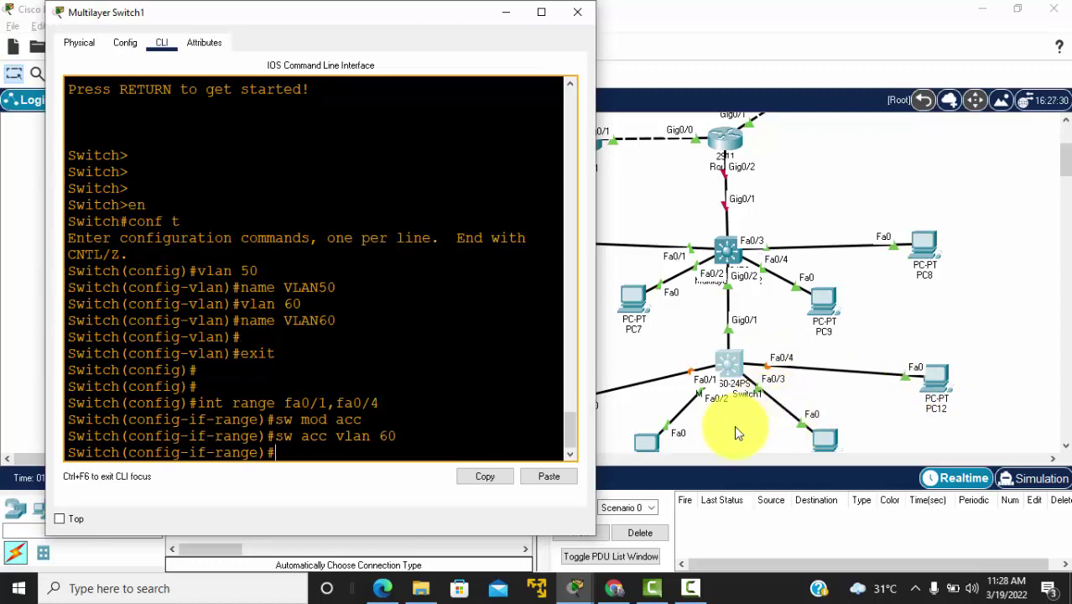
{"action": "left_click", "coordinate": [652, 433]}
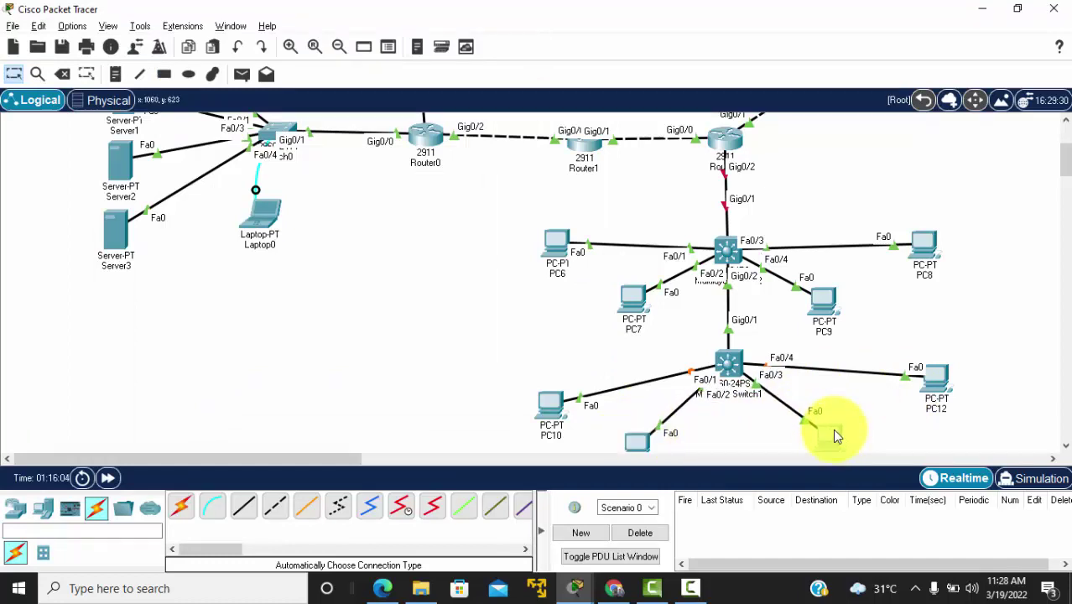
{"action": "key", "text": "alt+Tab"}
{"action": "key", "text": "Return"}
{"action": "key", "text": "Return"}
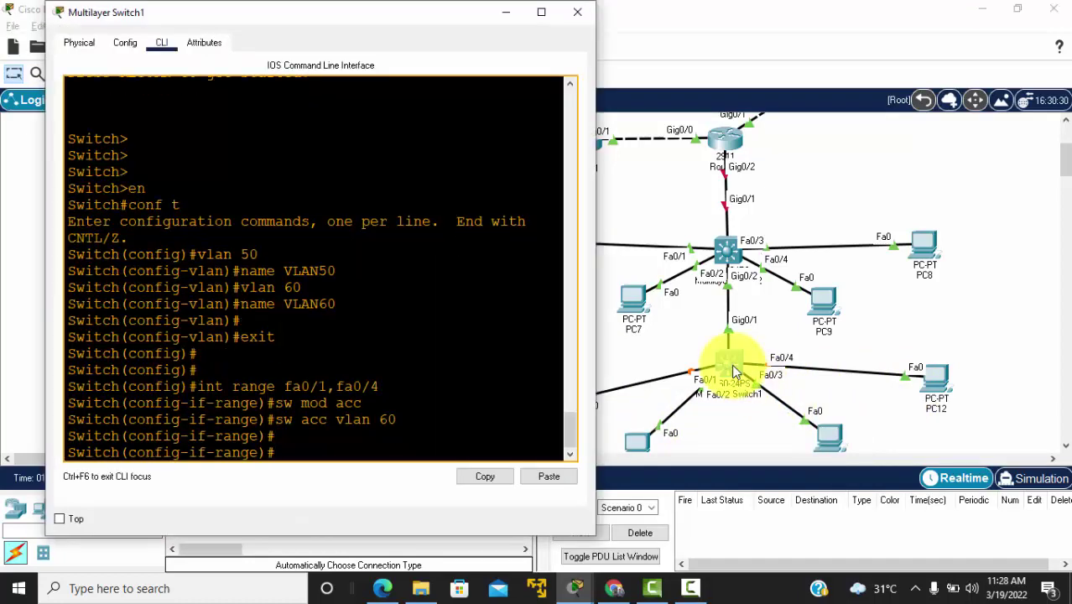
{"action": "type", "text": "exit"}
{"action": "key", "text": "Return"}
{"action": "key", "text": "Return"}
{"action": "key", "text": "Return"}
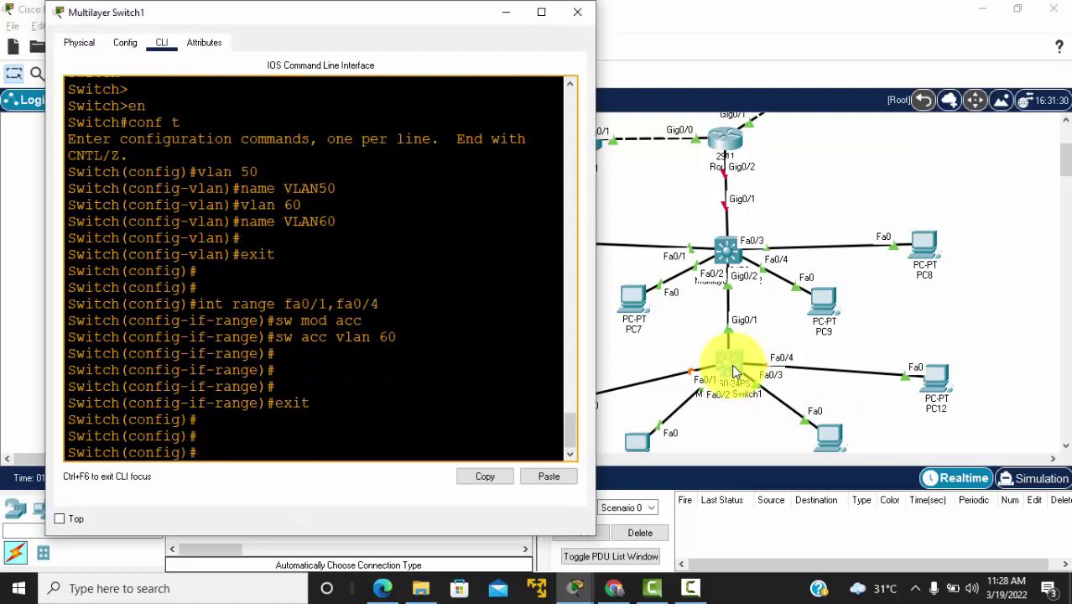
Step: Select interface range fa0/2,fa0/3, set access mode and assign access VLAN 50
{"action": "type", "text": "int range fa0/"}
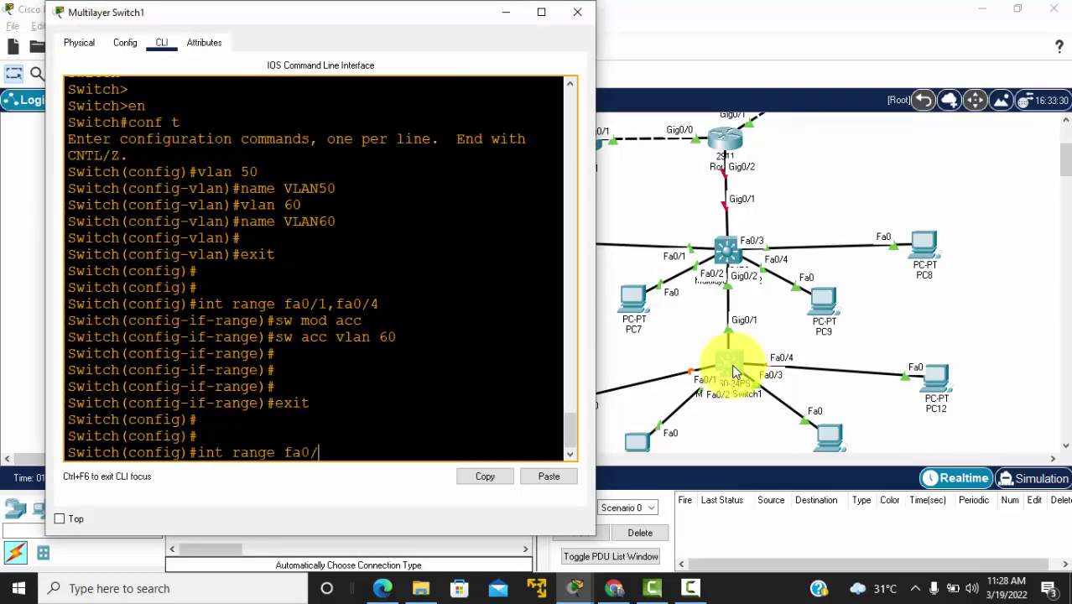
{"action": "type", "text": "2,fa0/3"}
{"action": "key", "text": "Return"}
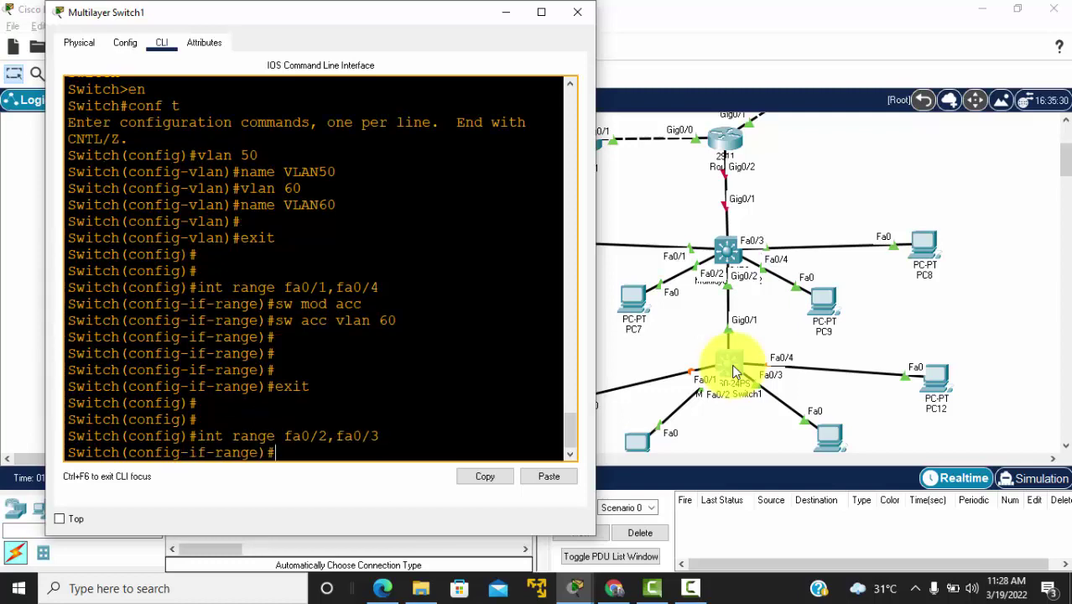
{"action": "type", "text": "sw moad"}
{"action": "key", "text": "BackSpace"}
{"action": "key", "text": "BackSpace"}
{"action": "key", "text": "BackSpace"}
{"action": "type", "text": "d acc"}
{"action": "key", "text": "Return"}
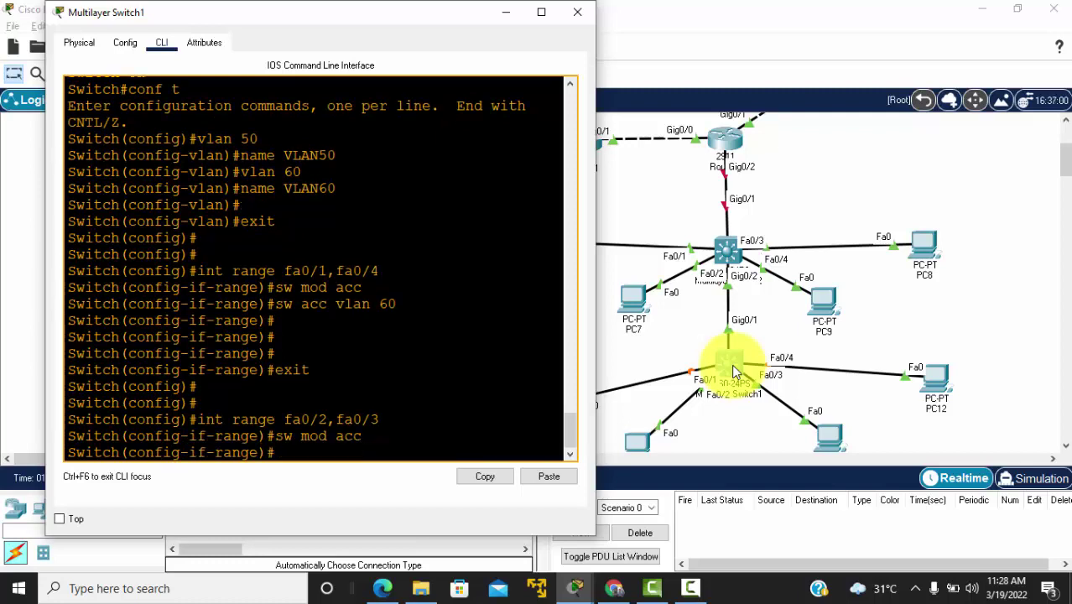
{"action": "type", "text": "sw acc vlan"}
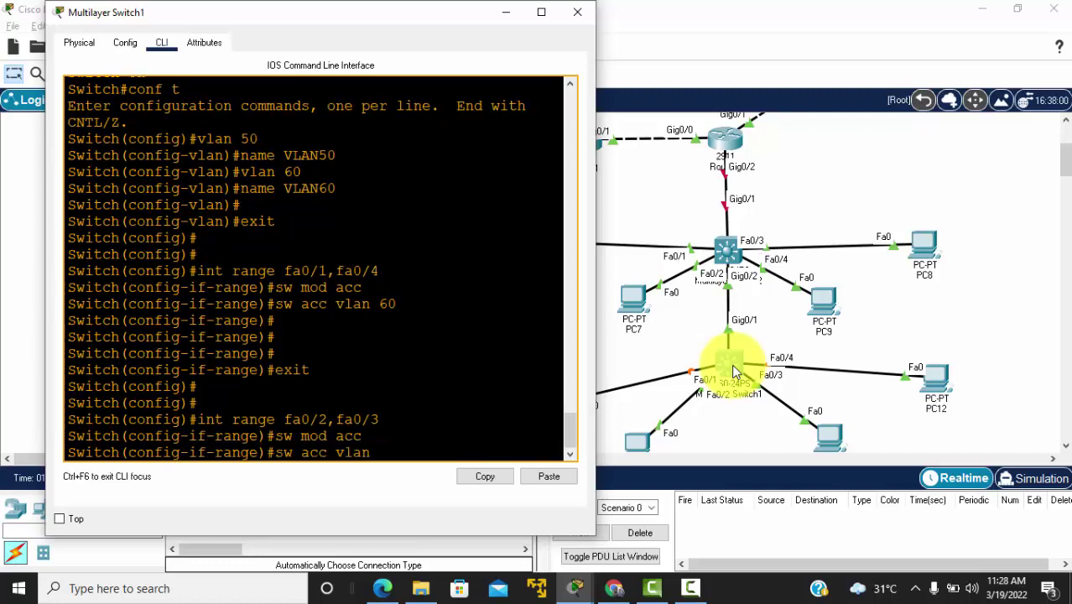
{"action": "type", "text": " 50"}
{"action": "key", "text": "Return"}
{"action": "key", "text": "Return"}
{"action": "key", "text": "Return"}
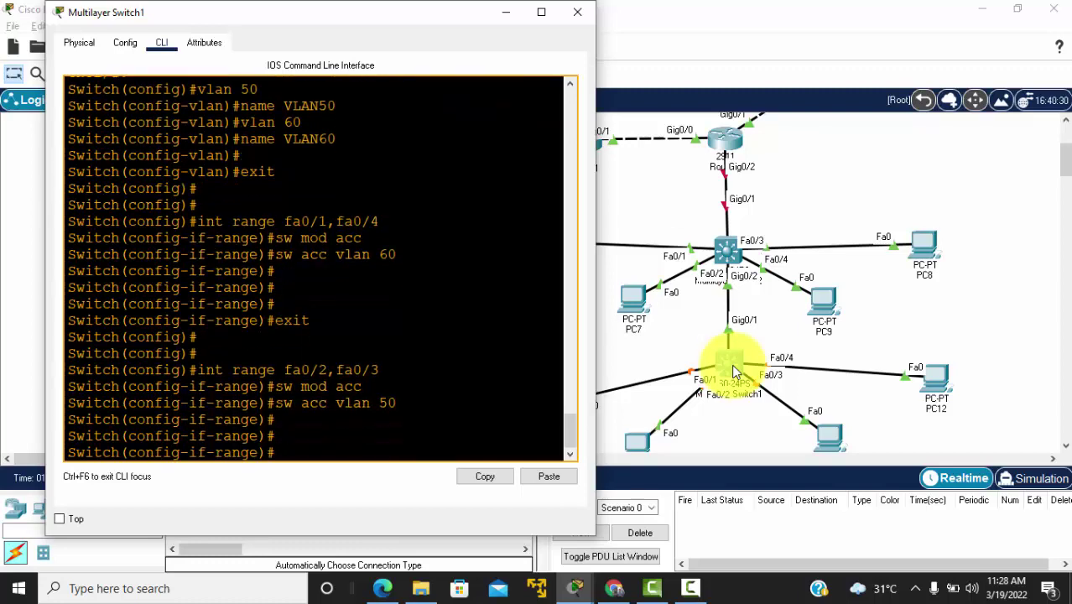
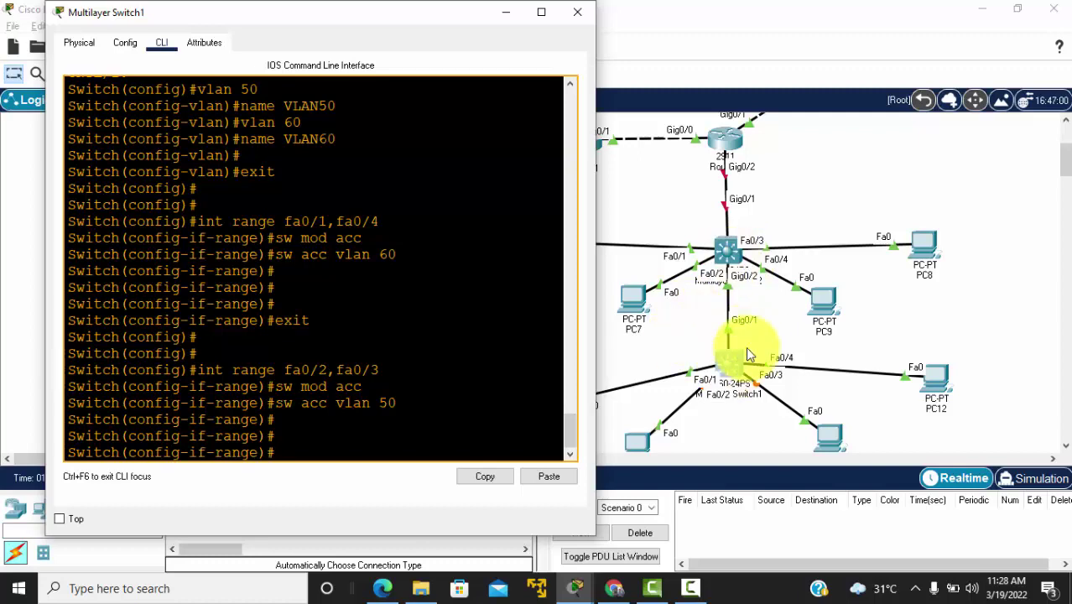
Step: Go back to the topology and wake Multilayer Switch2's CLI prompt
{"action": "left_click", "coordinate": [732, 259]}
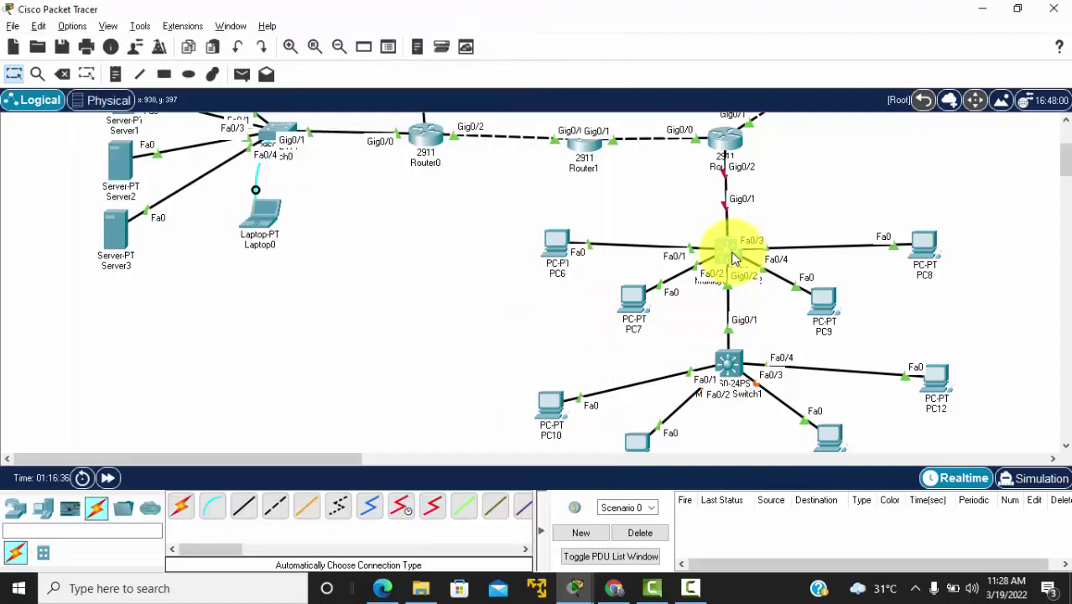
{"action": "key", "text": "Return"}
{"action": "key", "text": "Return"}
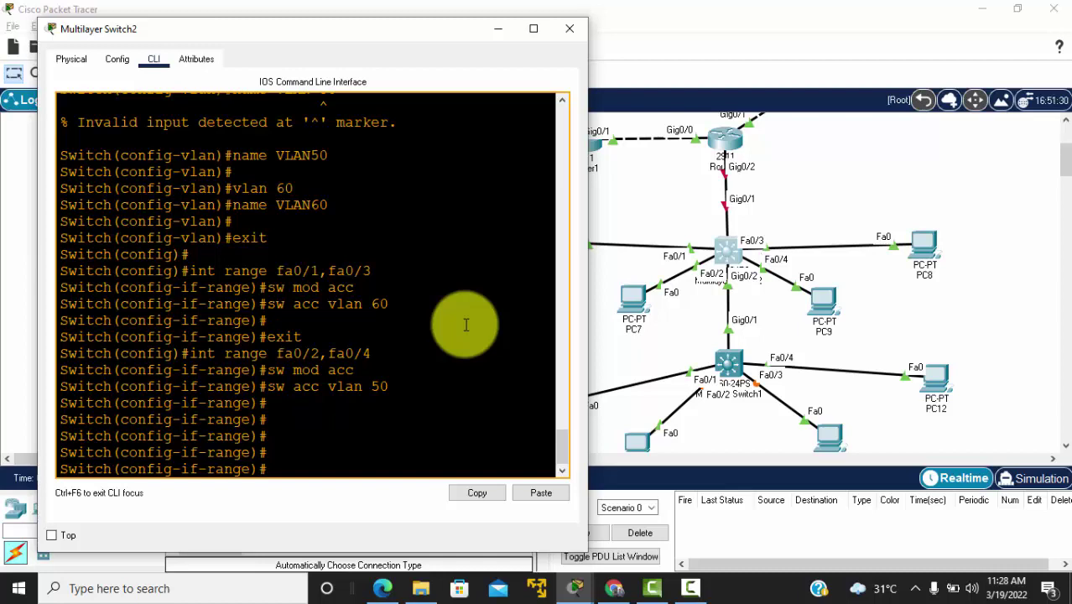
Step: Leave interface-range mode and create interface VLAN 50 with address 50.50.50.1 255.255.255.0
{"action": "type", "text": "exit"}
{"action": "key", "text": "Return"}
{"action": "key", "text": "Return"}
{"action": "key", "text": "Return"}
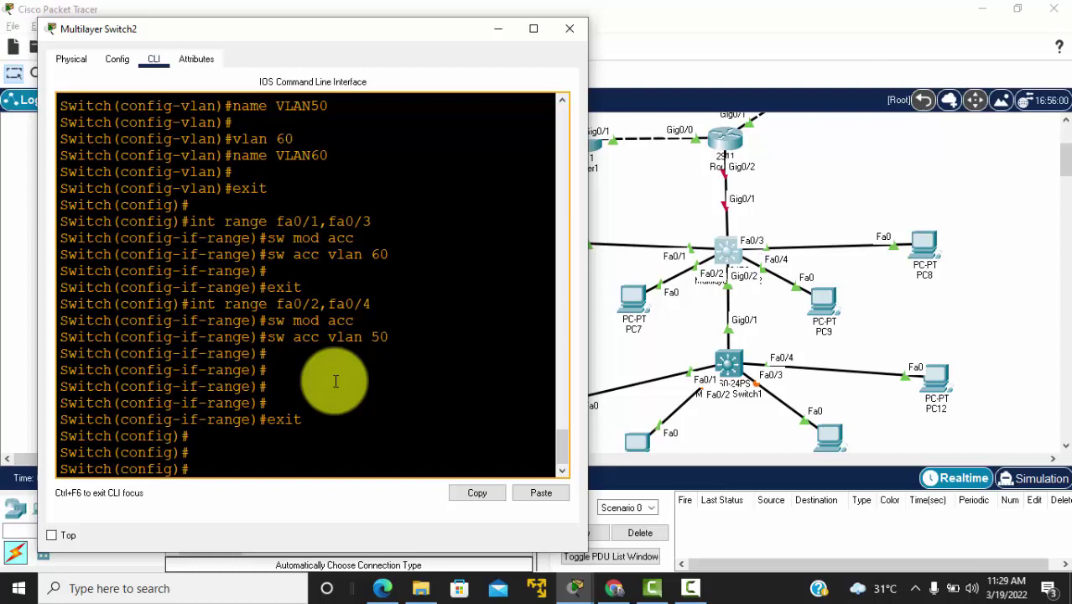
{"action": "type", "text": "int vlan 50"}
{"action": "key", "text": "Return"}
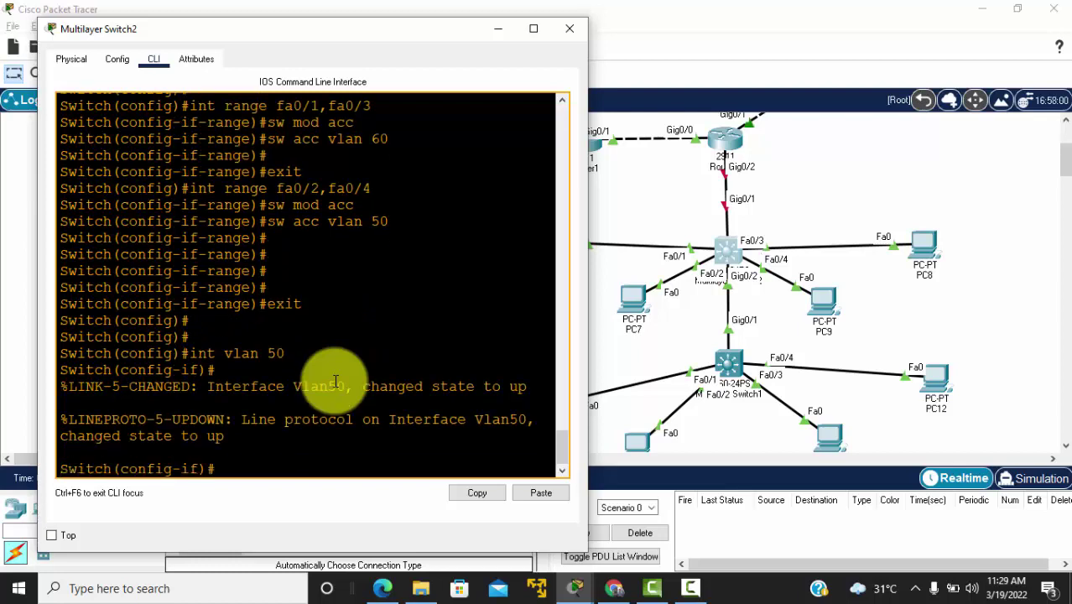
{"action": "left_click_drag", "start_coordinate": [187, 353], "coordinate": [283, 354]}
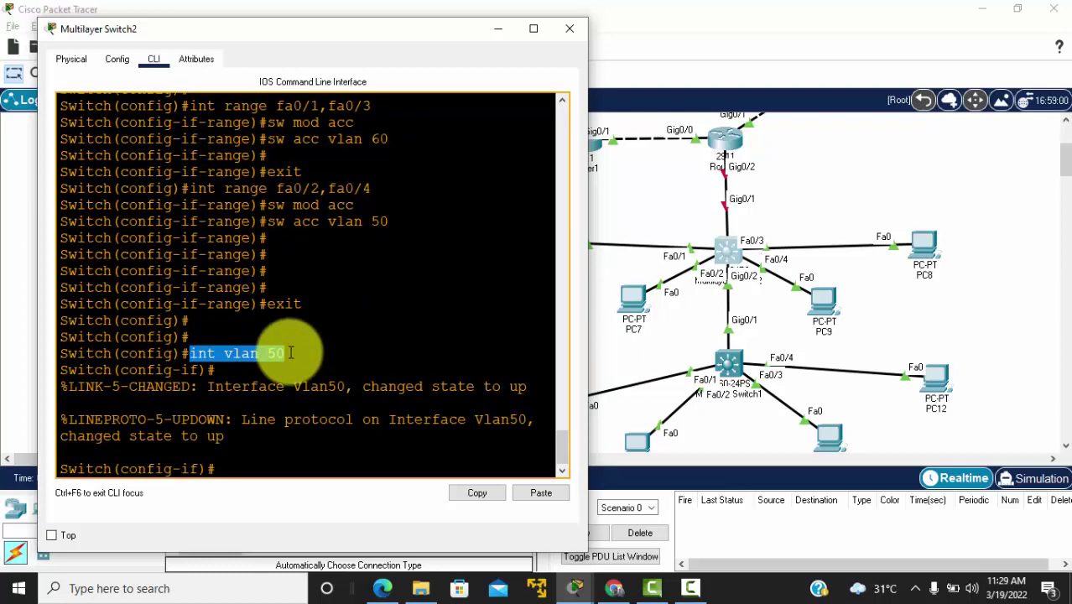
{"action": "left_click", "coordinate": [227, 469]}
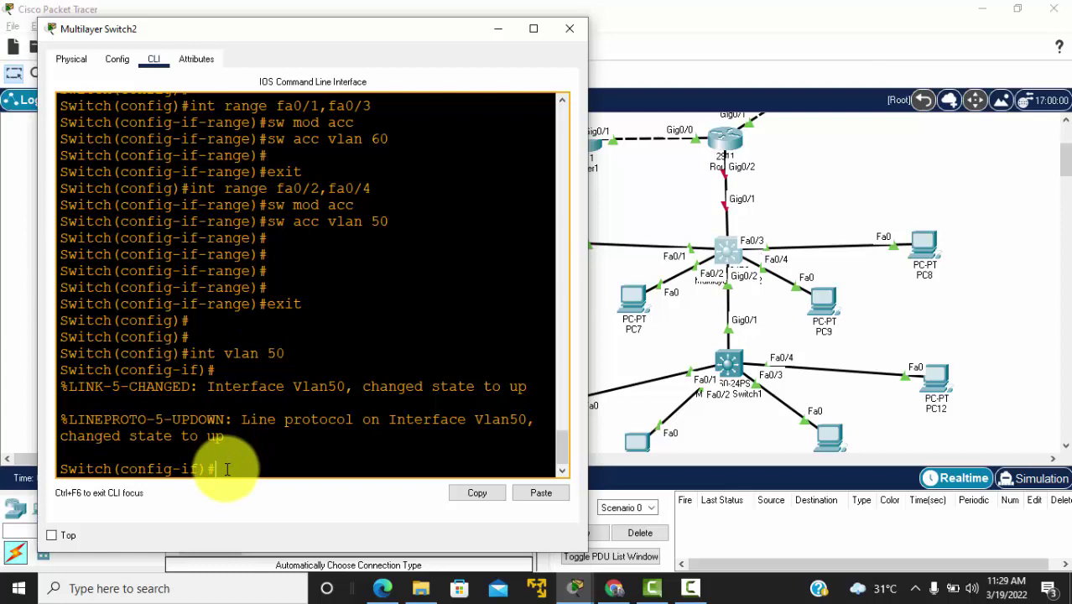
{"action": "type", "text": "ip add"}
{"action": "type", "text": "50.50.50.1 255.255.255."}
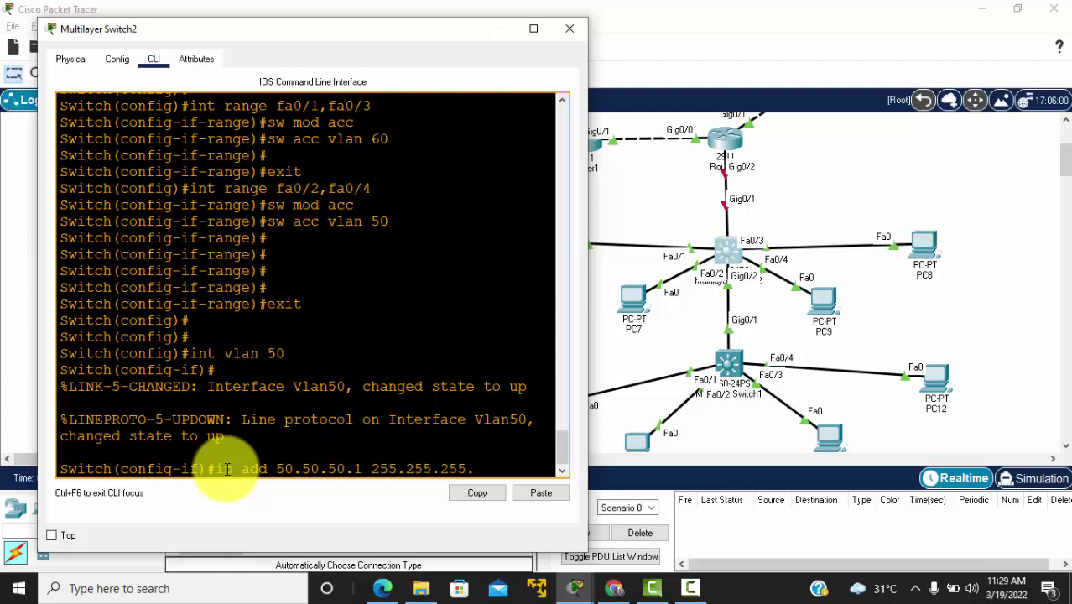
{"action": "type", "text": "0"}
{"action": "key", "text": "Return"}
Step: Create interface VLAN 60 with address 60.60.60.1 255.255.255.0 and exit to global configuration
{"action": "key", "text": "Return"}
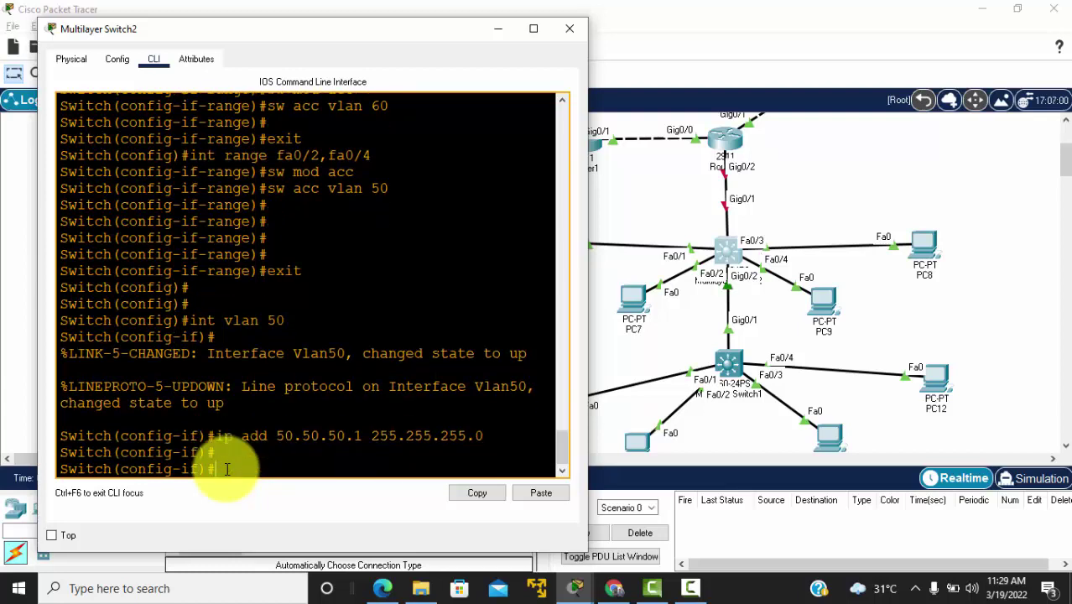
{"action": "key", "text": "BackSpace"}
{"action": "key", "text": "BackSpace"}
{"action": "key", "text": "BackSpace"}
{"action": "type", "text": "int valn 60"}
{"action": "key", "text": "BackSpace"}
{"action": "key", "text": "BackSpace"}
{"action": "key", "text": "BackSpace"}
{"action": "key", "text": "BackSpace"}
{"action": "key", "text": "BackSpace"}
{"action": "key", "text": "BackSpace"}
{"action": "type", "text": "lan 60"}
{"action": "key", "text": "Return"}
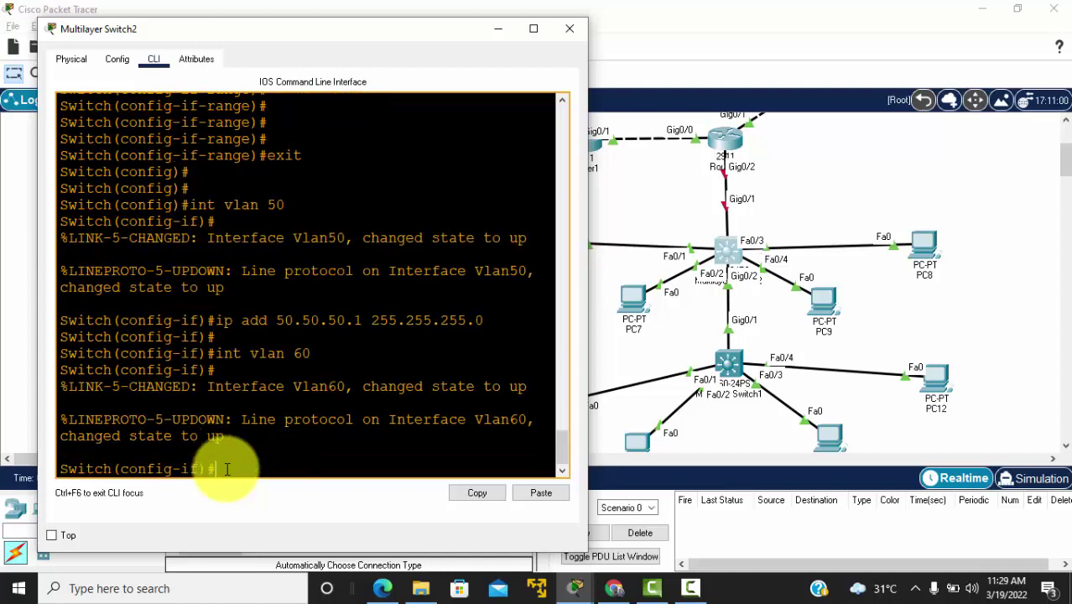
{"action": "type", "text": "ip add 60.60.60.1 255.255.255.0"}
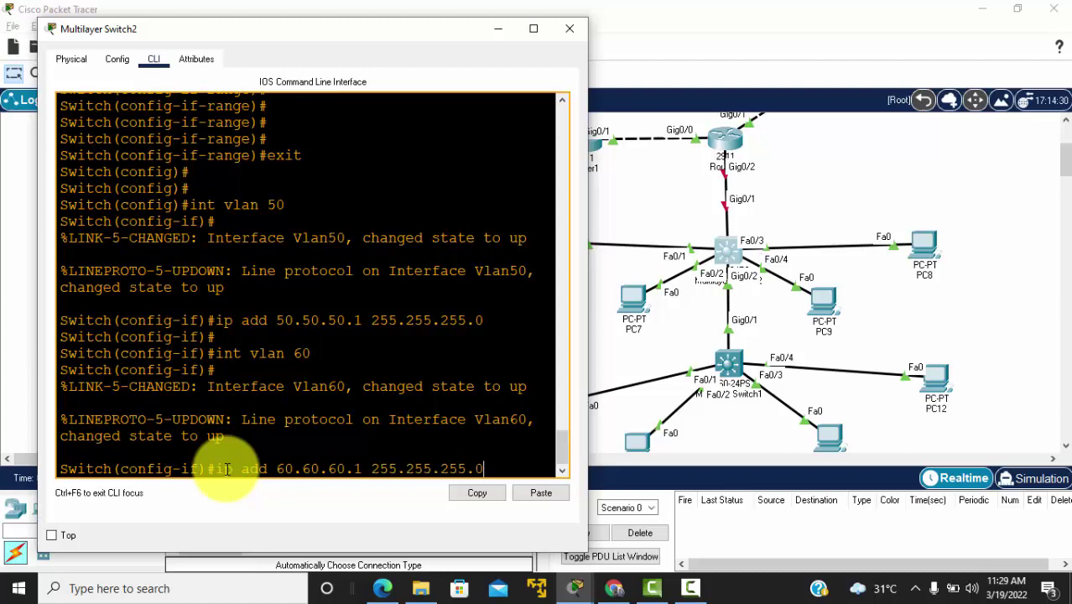
{"action": "key", "text": "Return"}
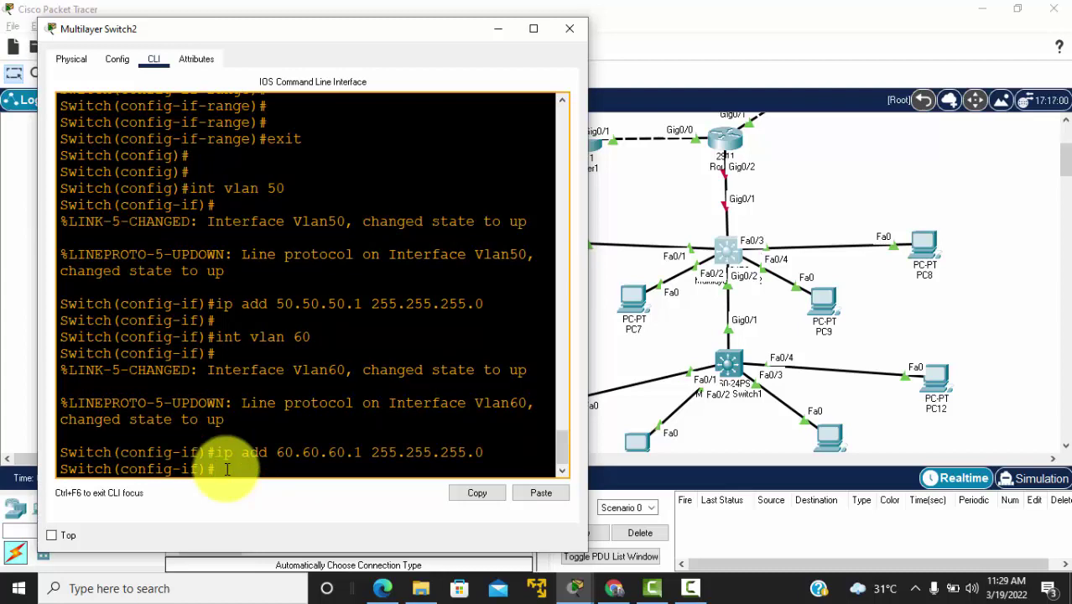
{"action": "key", "text": "Return"}
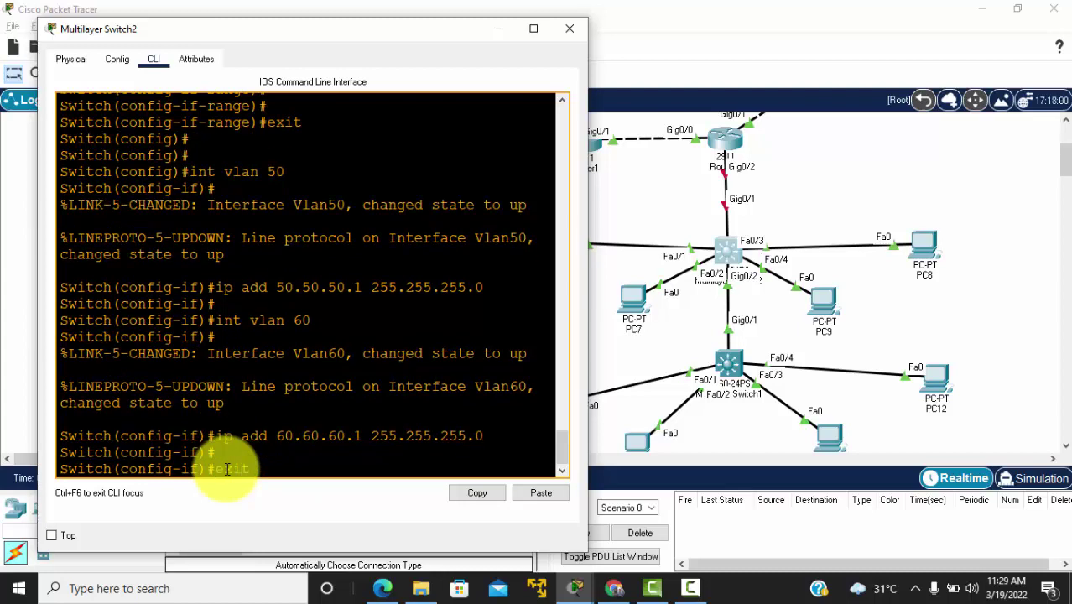
{"action": "type", "text": "exit"}
{"action": "key", "text": "Return"}
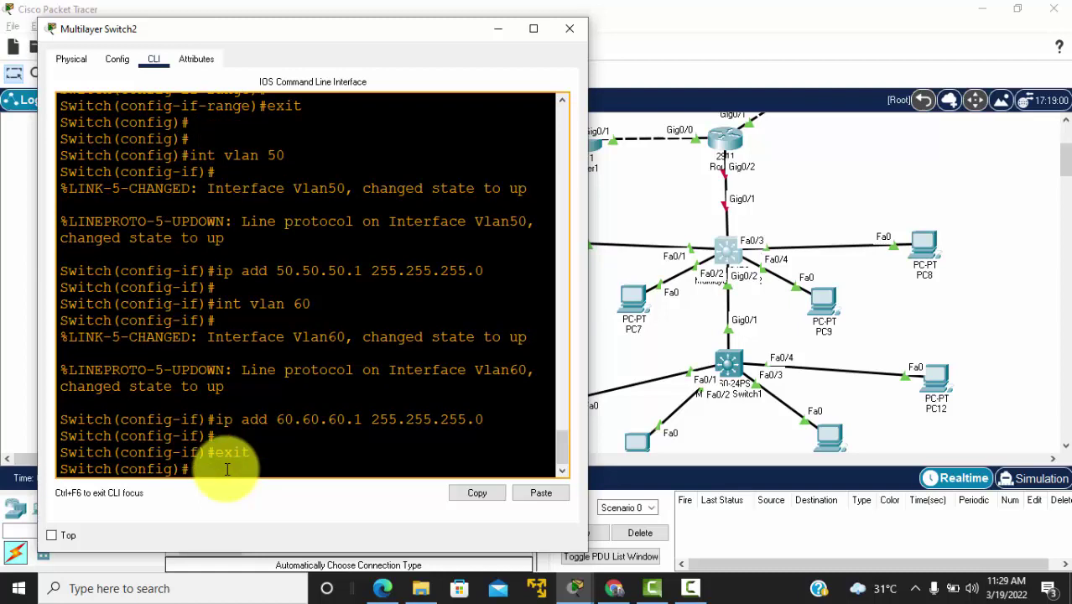
{"action": "key", "text": "Return"}
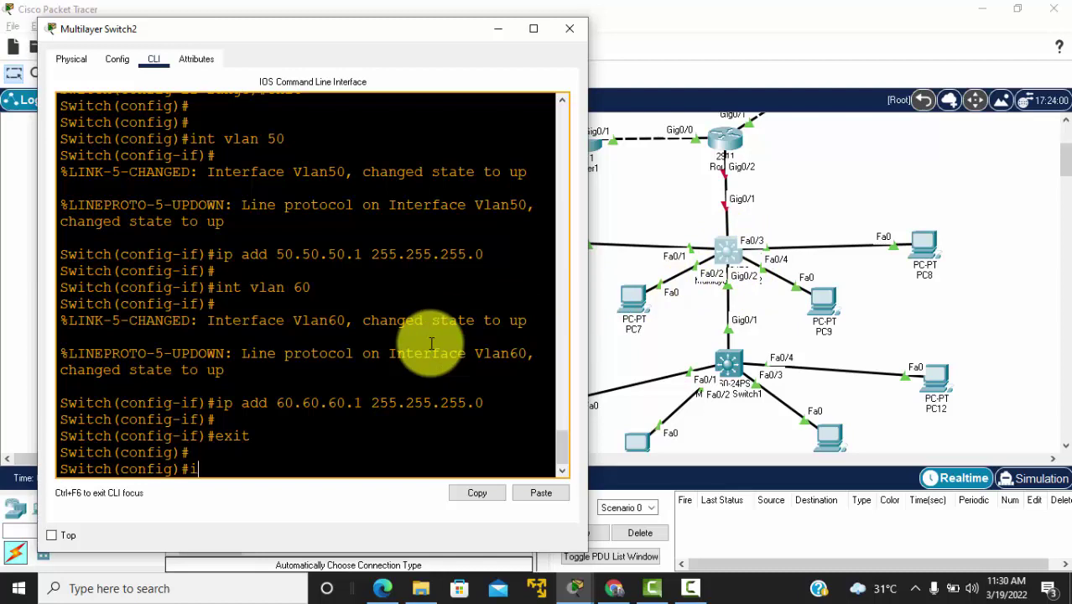
Step: Enter 'ip routing' on Multilayer Switch2 to route between VLAN 50 and VLAN 60
{"action": "type", "text": "p routing"}
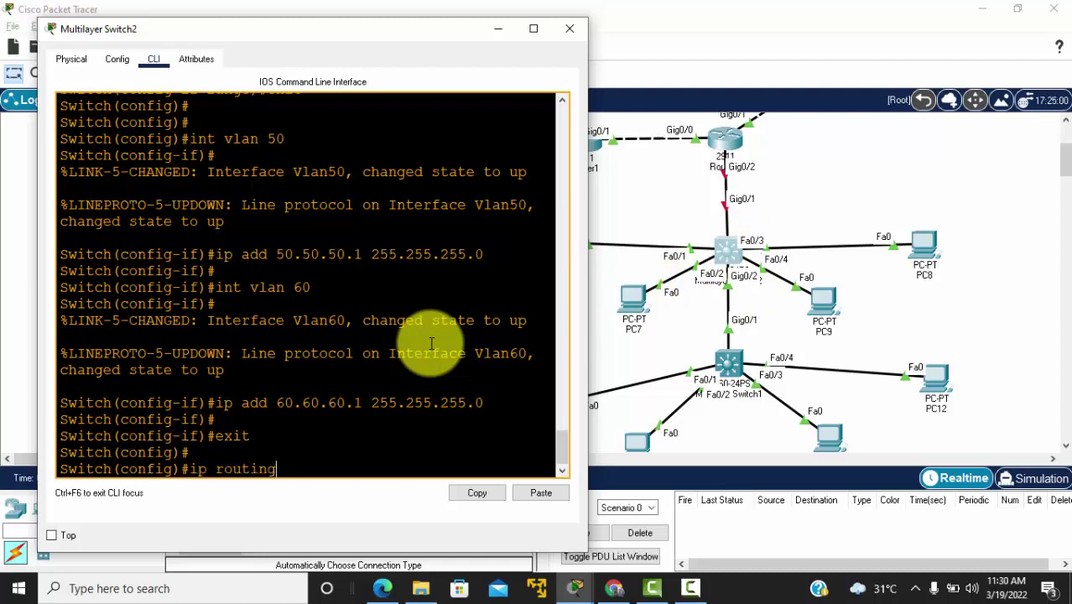
{"action": "key", "text": "Return"}
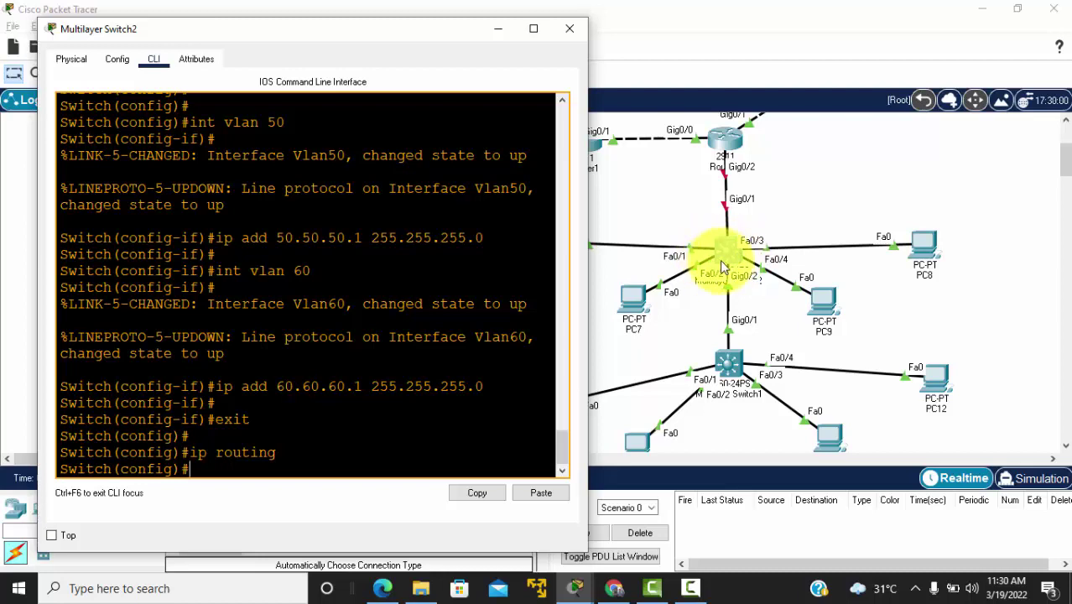
{"action": "key", "text": "Return"}
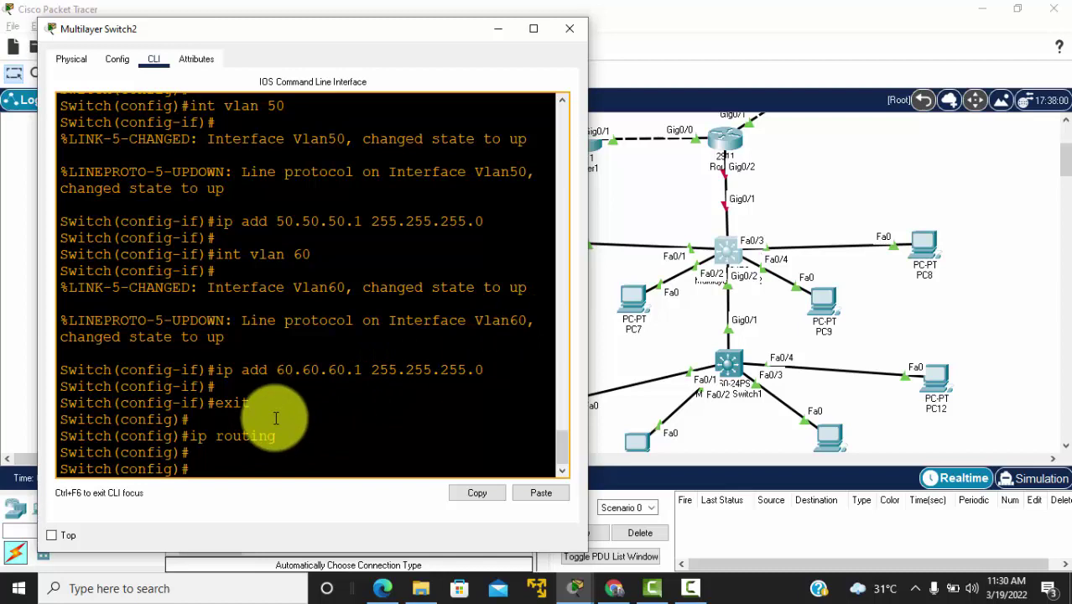
Step: Create DHCP pool VLAN50 with network 50.50.50.0/24 and default router 50.50.50.1
{"action": "type", "text": "dhcp pool VLA"}
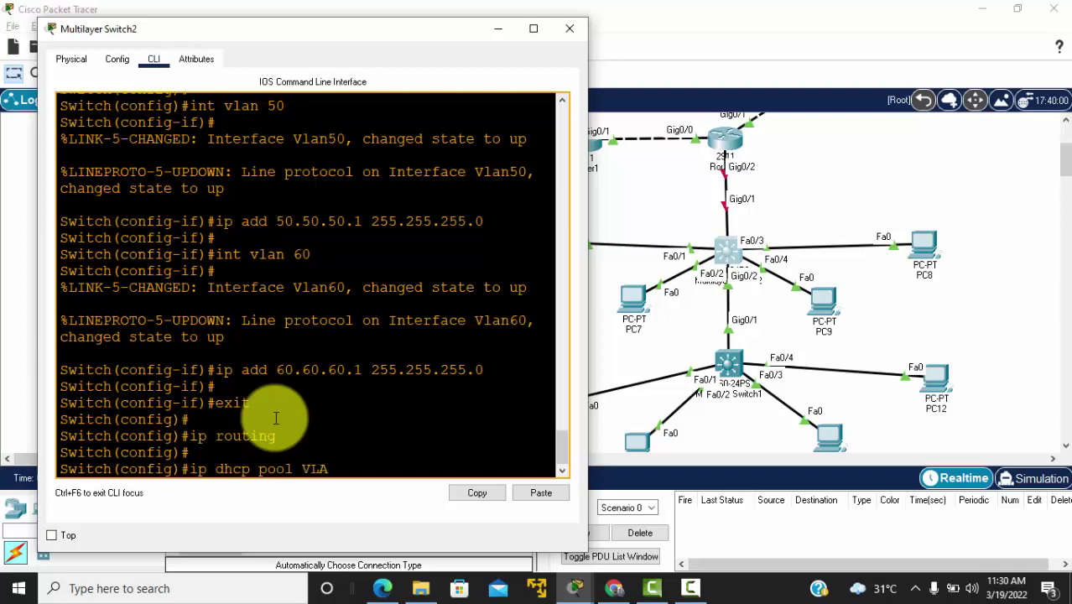
{"action": "type", "text": "N50"}
{"action": "key", "text": "Return"}
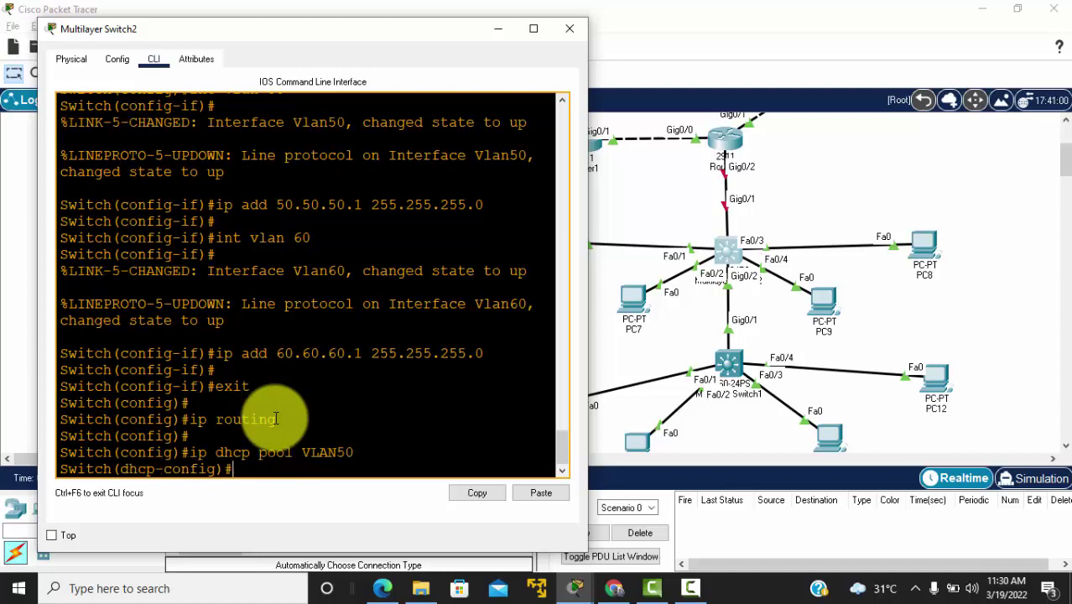
{"action": "type", "text": "net 50.50.50.0 2"}
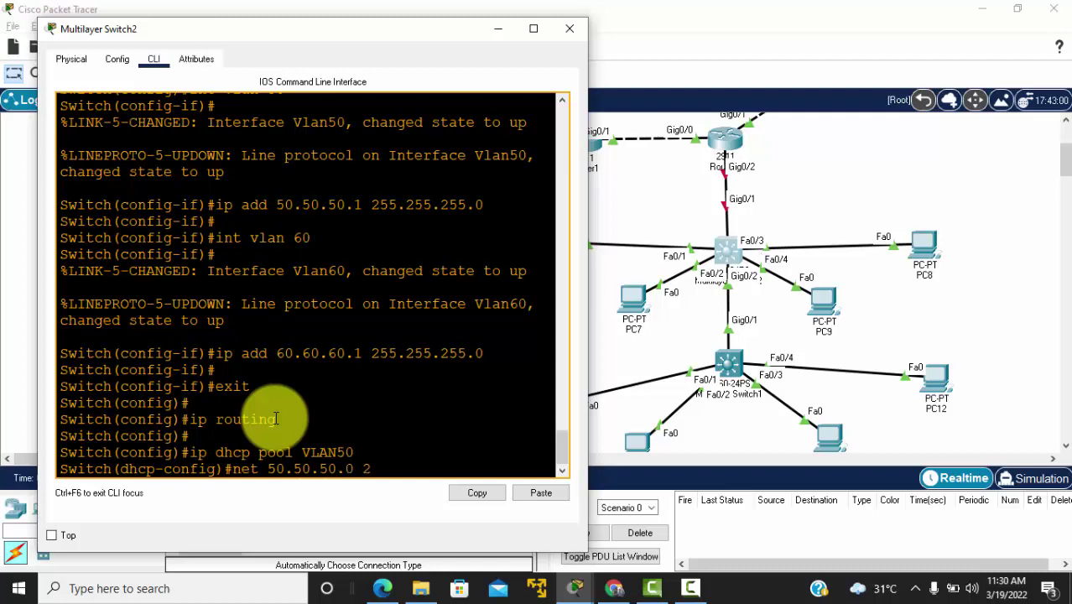
{"action": "type", "text": "55.255.255.0"}
{"action": "key", "text": "Return"}
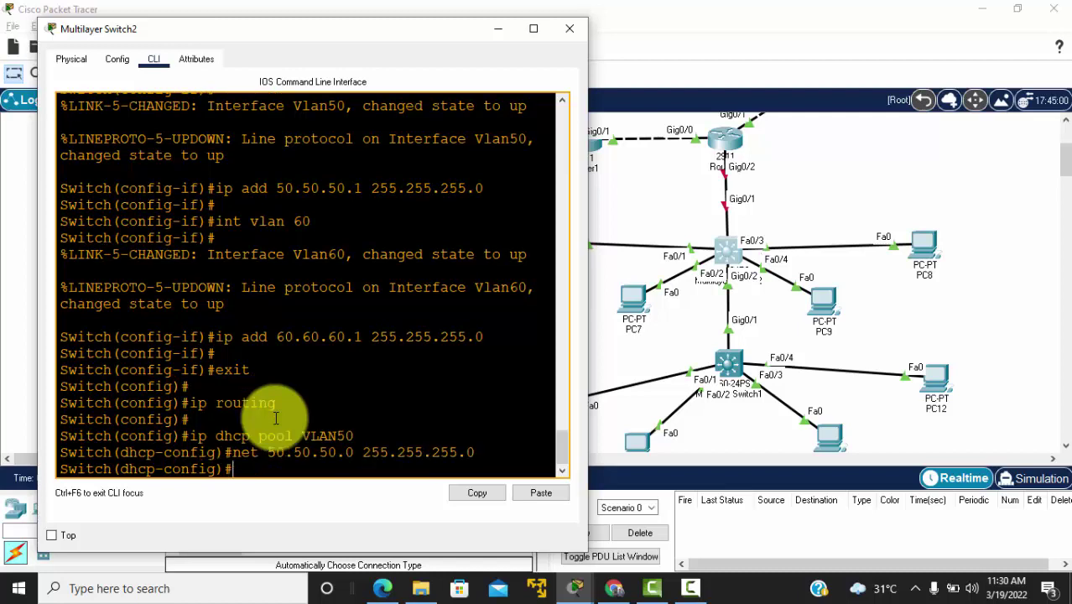
{"action": "type", "text": "def 50.50.50.1"}
{"action": "key", "text": "Return"}
{"action": "key", "text": "Return"}
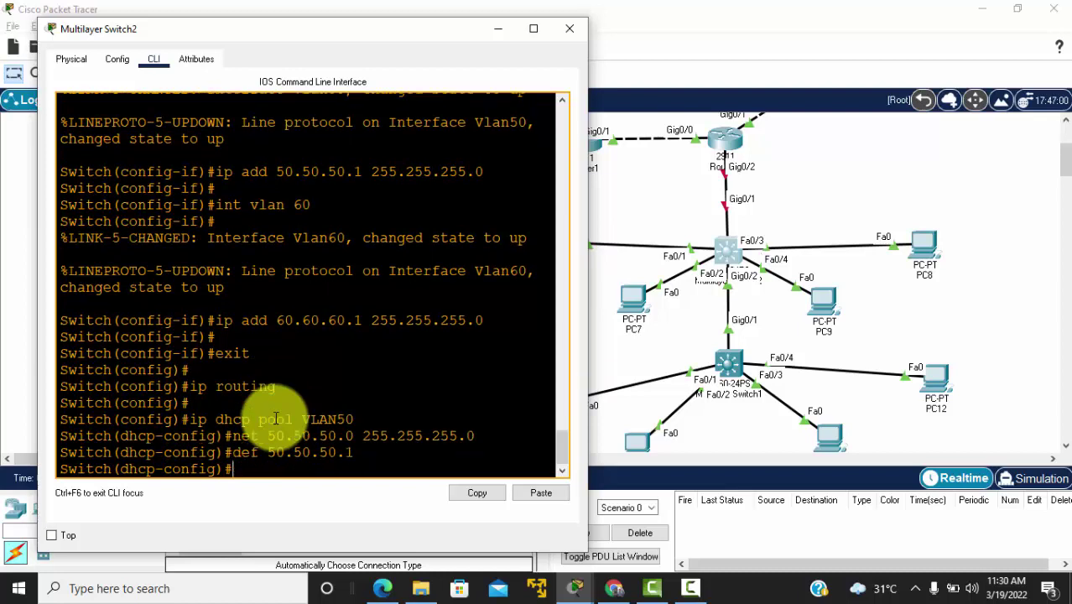
{"action": "type", "text": "exit"}
{"action": "key", "text": "Return"}
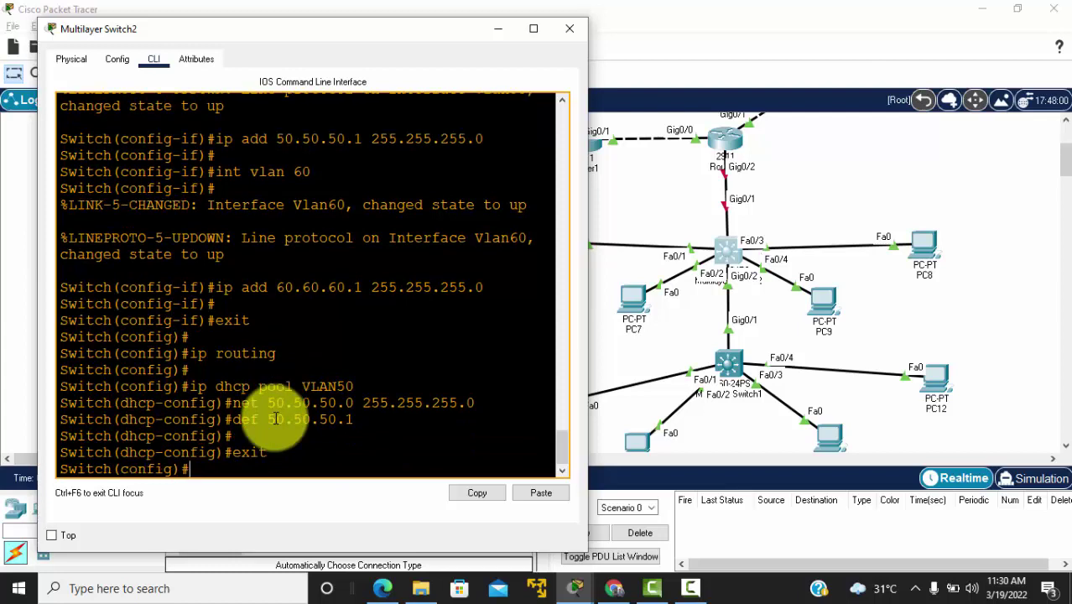
Step: Create DHCP pool VLAN60 with network 60.60.60.0/24 and default router 60.60.60.1
{"action": "type", "text": "ip dhcp poo"}
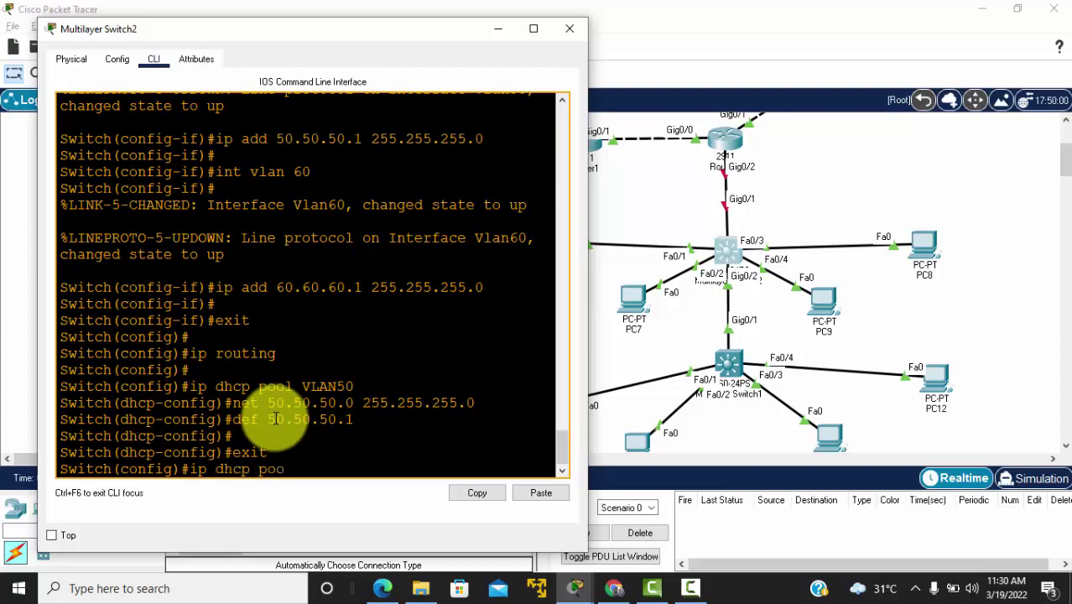
{"action": "type", "text": "l VLAN60"}
{"action": "key", "text": "Return"}
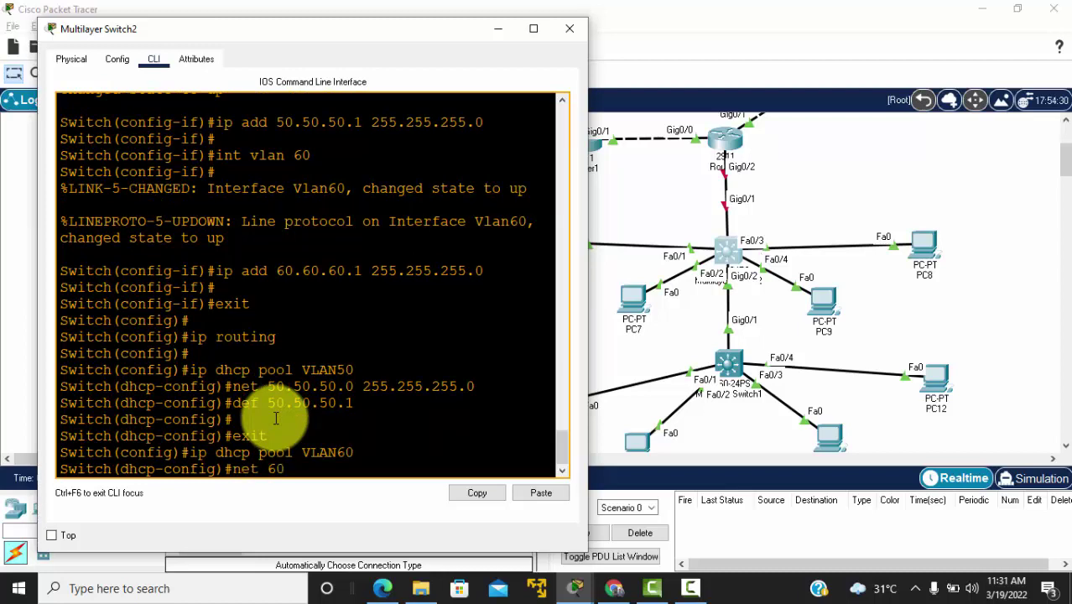
{"action": "type", "text": "net 60.60.60.0 255.255.255.0"}
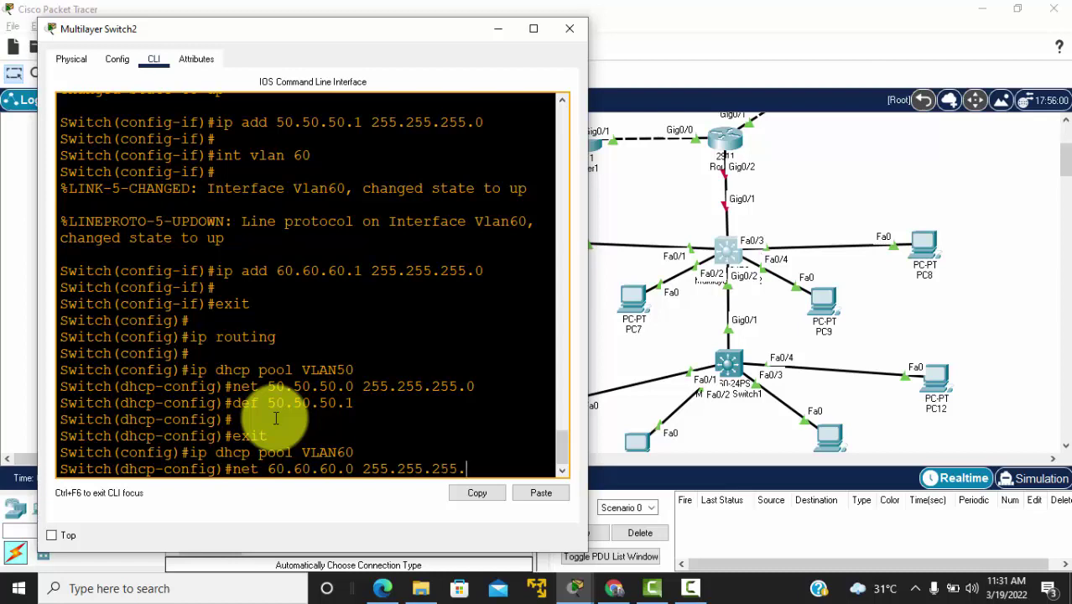
{"action": "key", "text": "Return"}
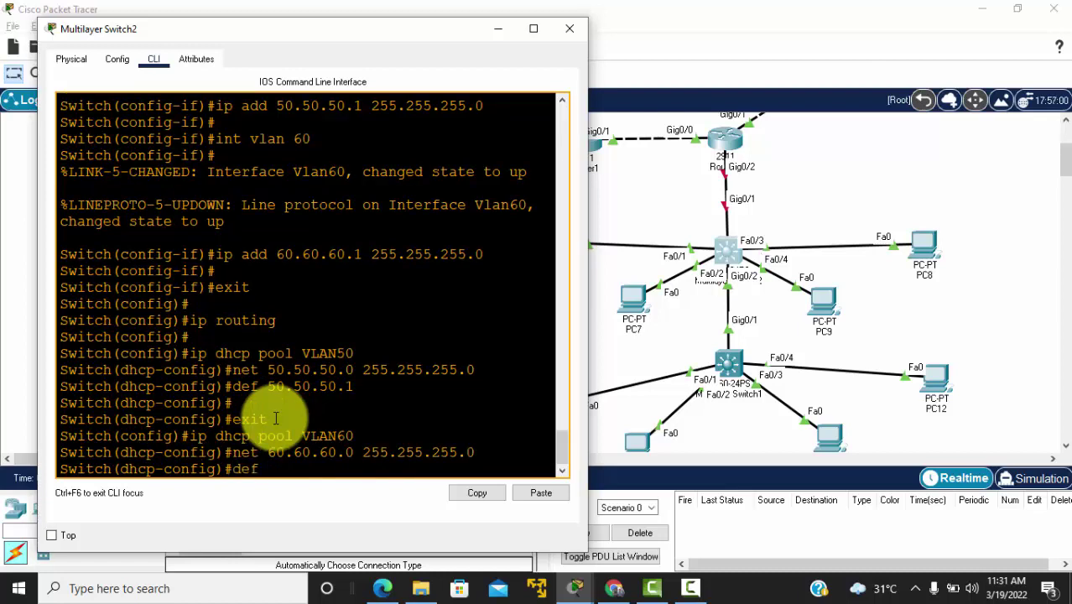
{"action": "type", "text": "def 60.60.60.1"}
{"action": "key", "text": "Return"}
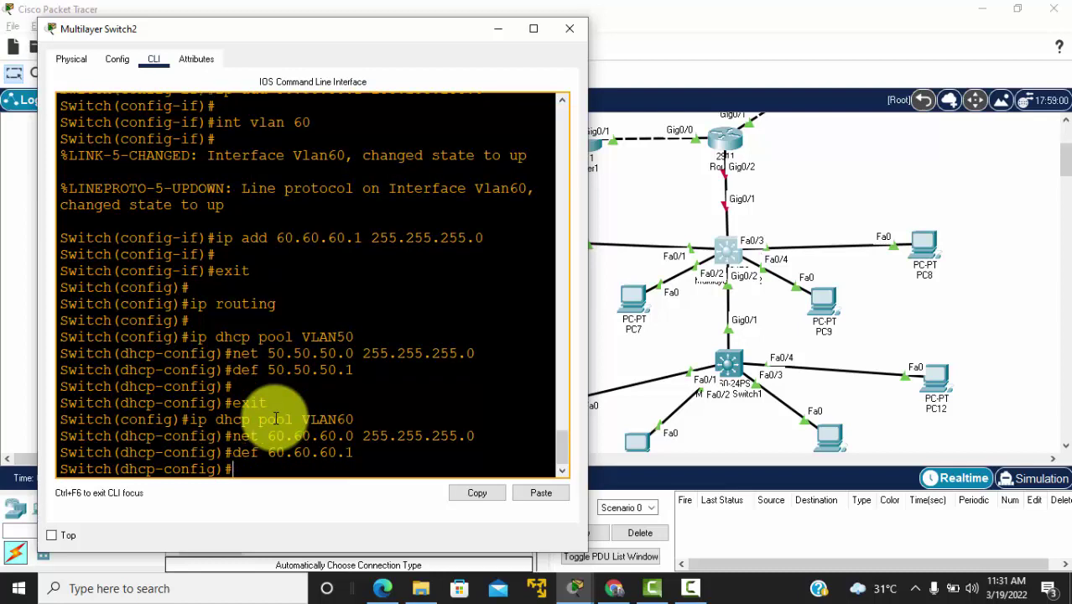
{"action": "key", "text": "Return"}
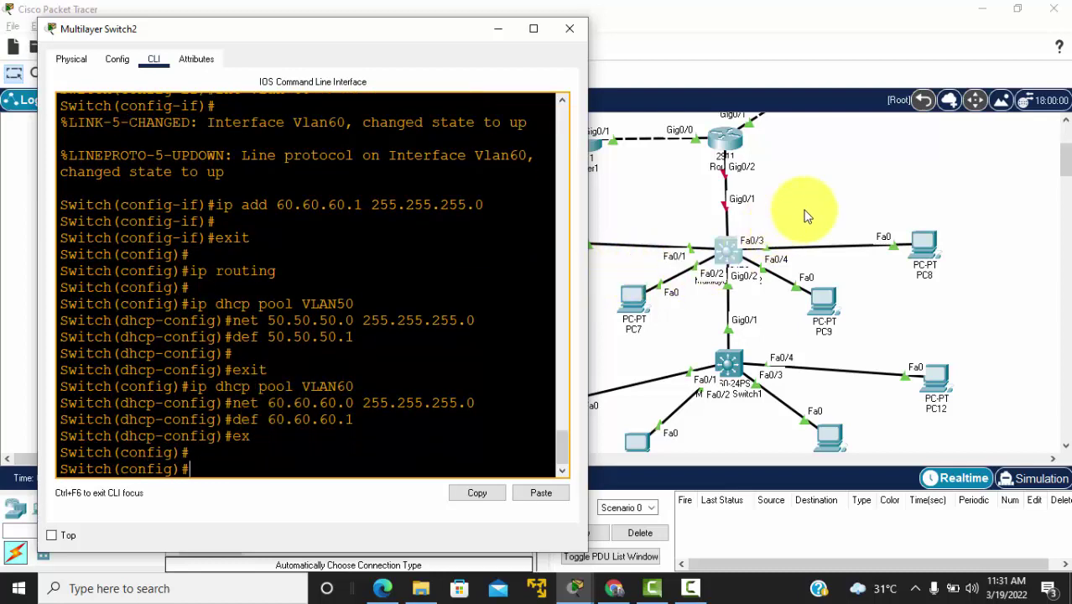
{"action": "left_click", "coordinate": [804, 216]}
Step: Switch PC6, PC7 and PC8 to DHCP addressing in their IP Configuration
{"action": "left_click", "coordinate": [558, 241]}
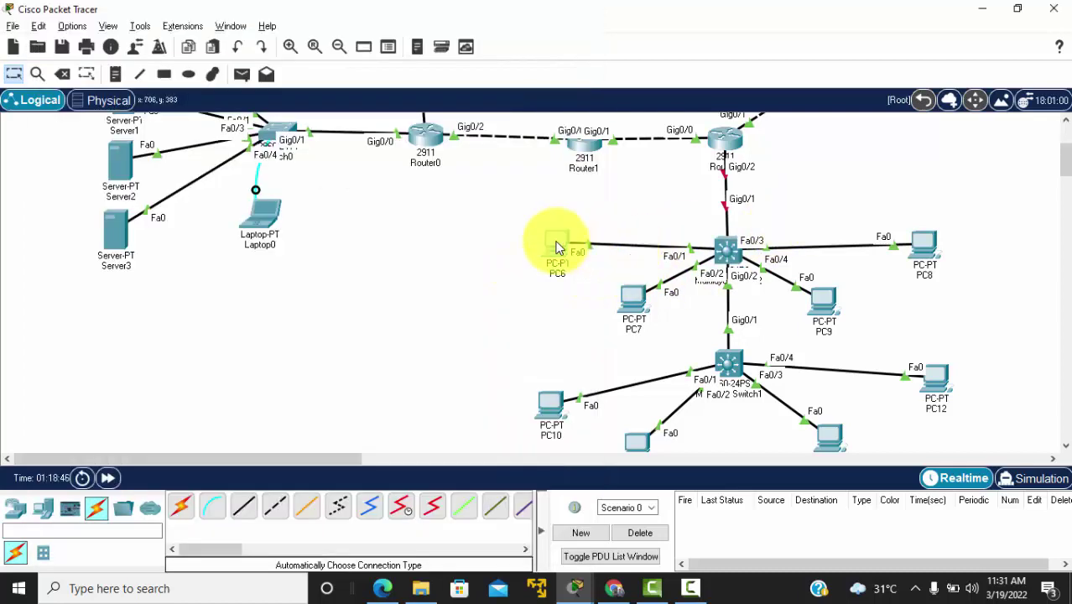
{"action": "left_click_drag", "start_coordinate": [455, 18], "coordinate": [172, 36]}
{"action": "left_click", "coordinate": [104, 69]}
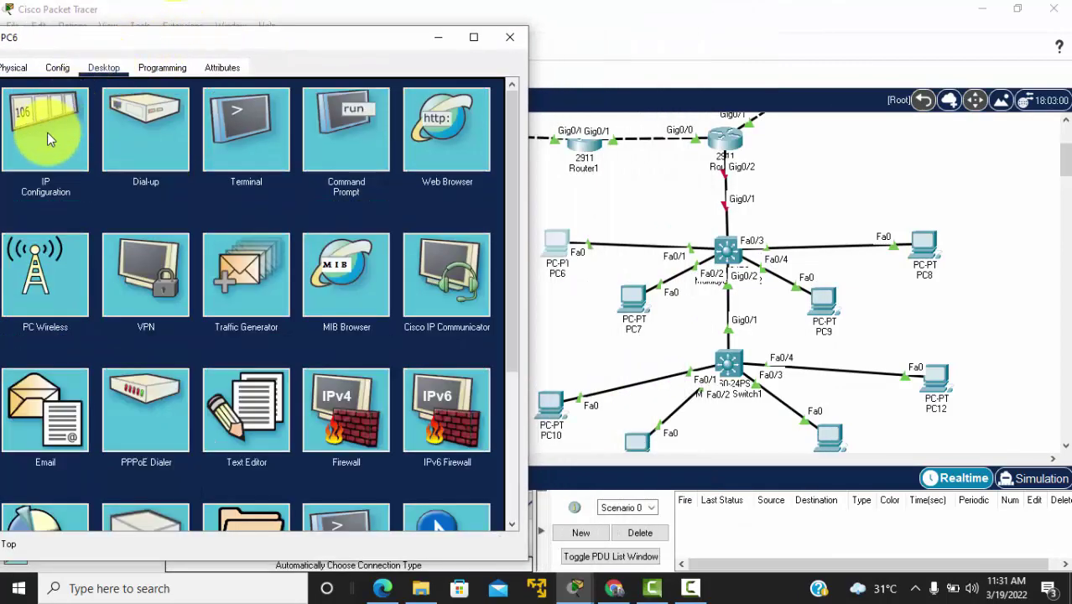
{"action": "left_click", "coordinate": [47, 132]}
{"action": "left_click", "coordinate": [28, 154]}
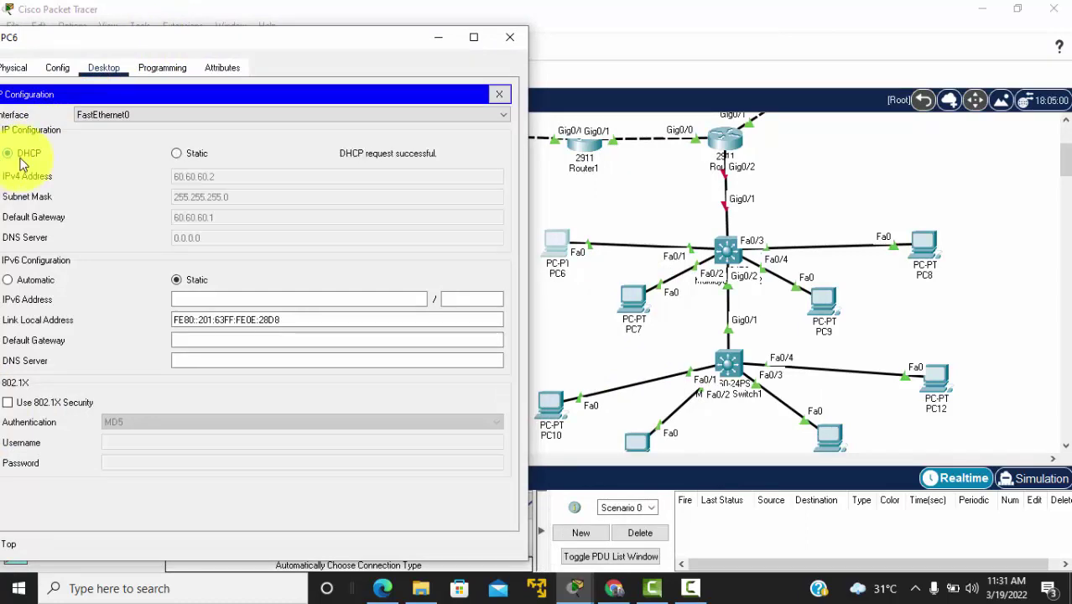
{"action": "left_click", "coordinate": [633, 295]}
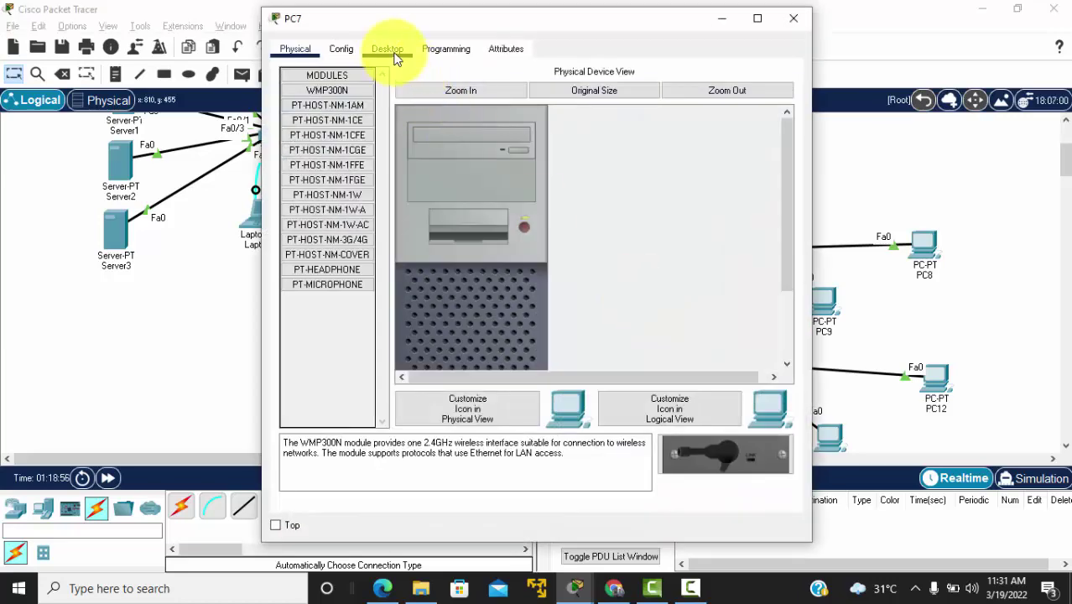
{"action": "left_click", "coordinate": [387, 50]}
{"action": "left_click", "coordinate": [333, 107]}
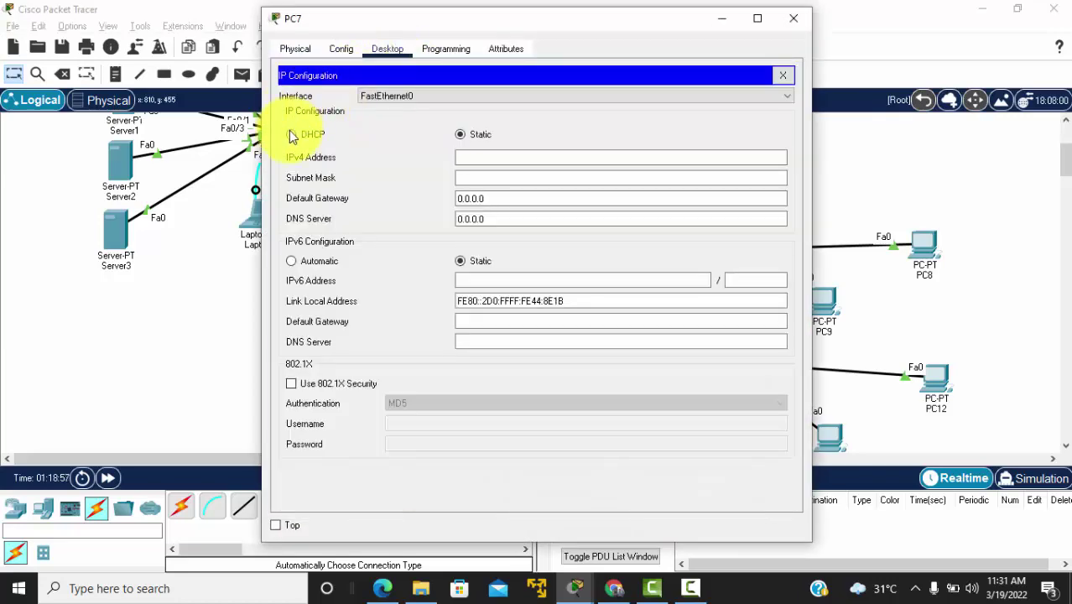
{"action": "left_click", "coordinate": [292, 135]}
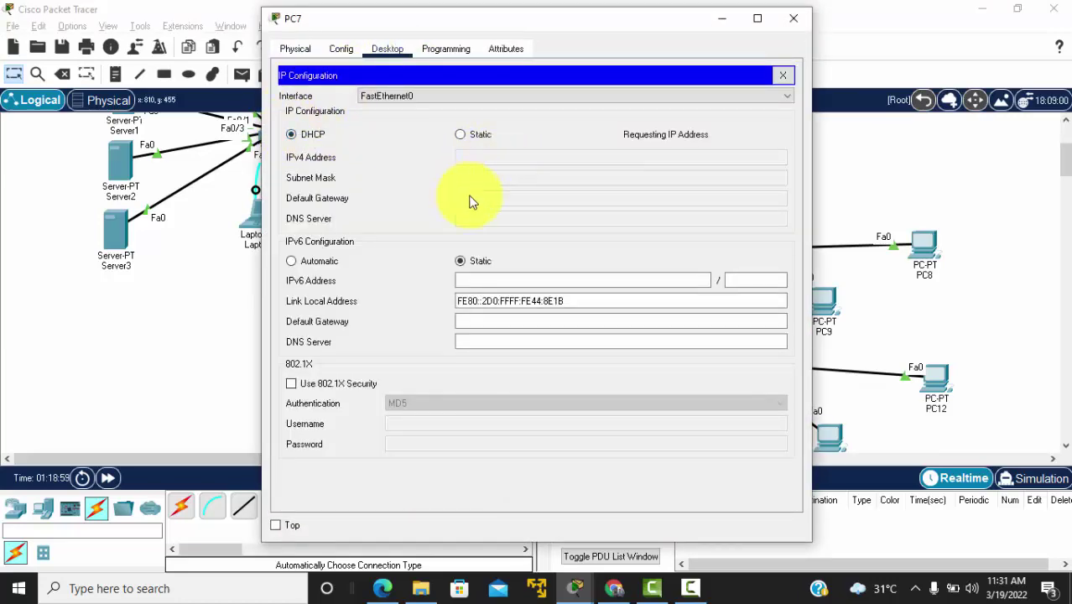
{"action": "left_click", "coordinate": [794, 18]}
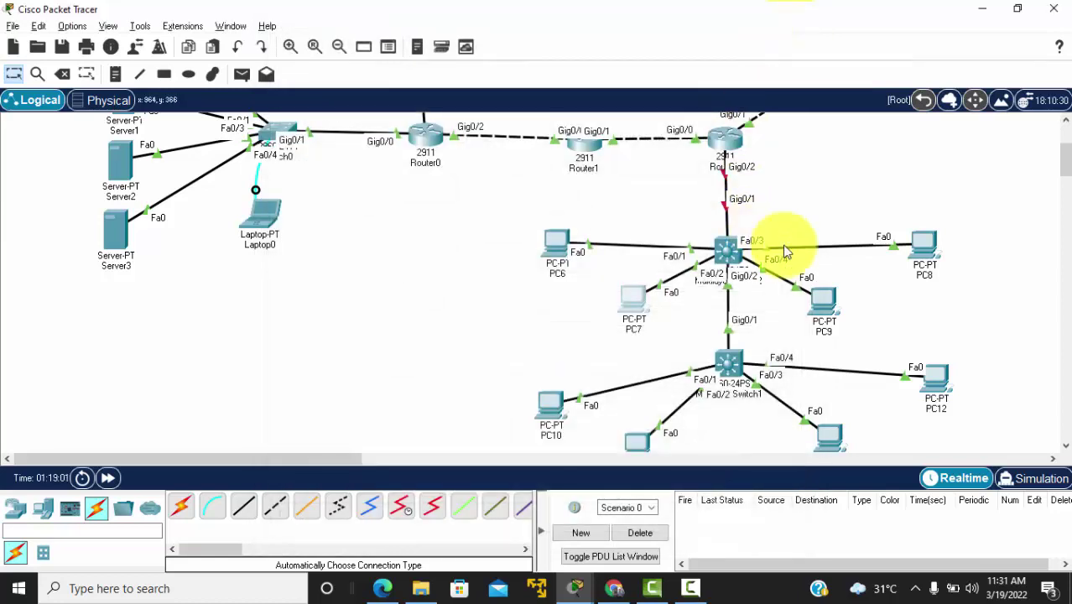
{"action": "left_click", "coordinate": [926, 245]}
{"action": "left_click", "coordinate": [387, 49]}
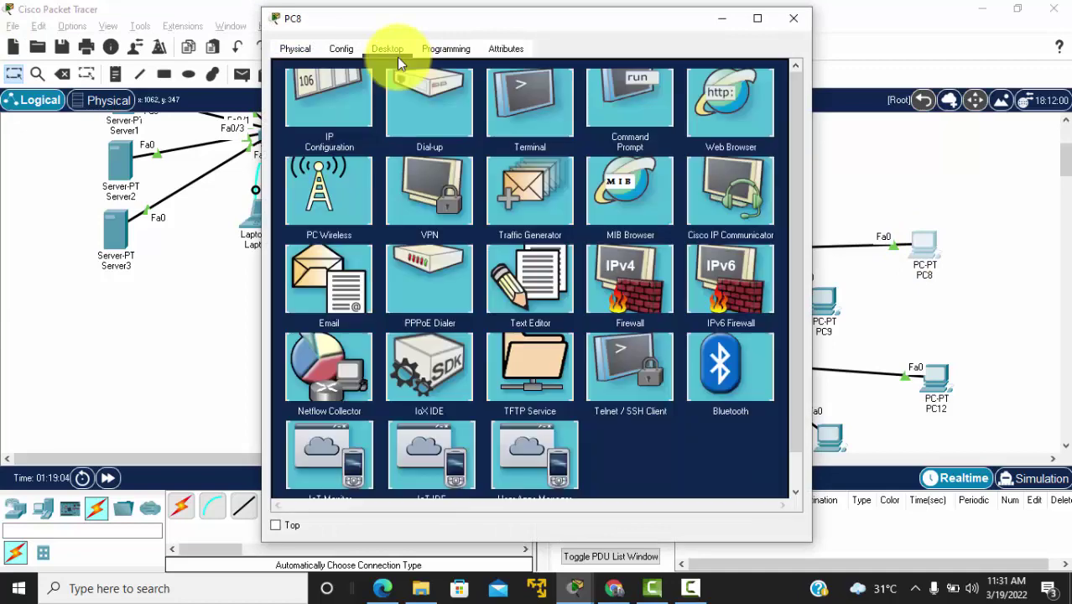
{"action": "left_click", "coordinate": [343, 96]}
{"action": "left_click", "coordinate": [301, 137]}
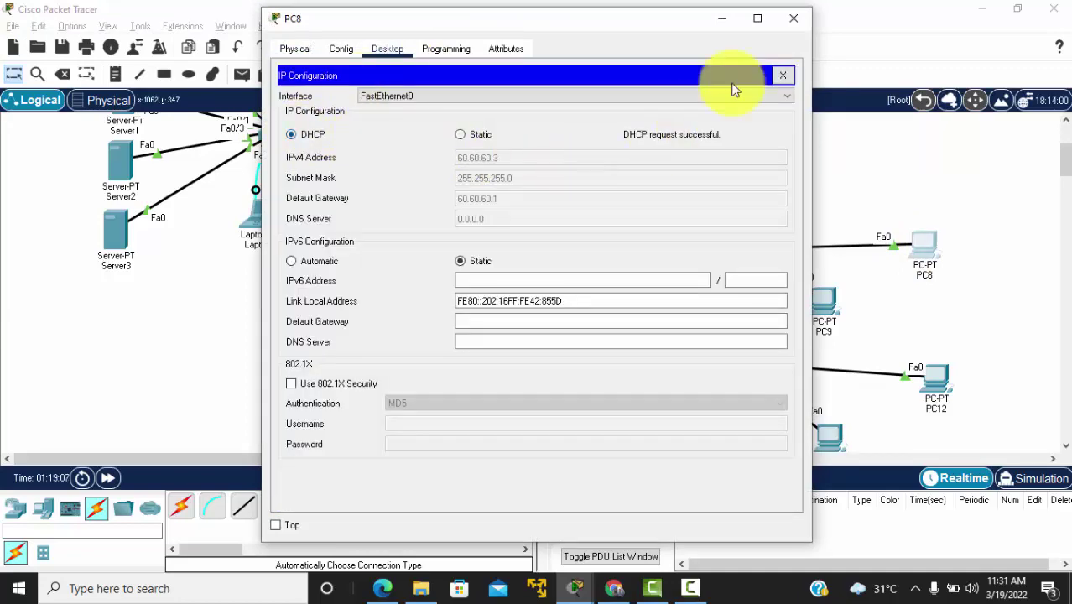
{"action": "left_click", "coordinate": [808, 21]}
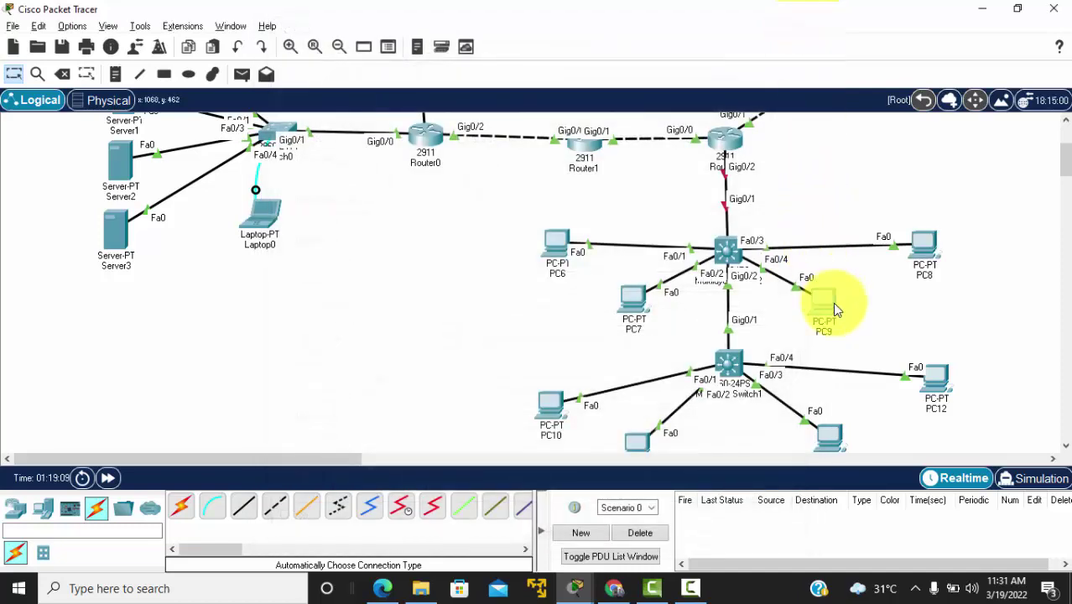
Step: Switch PC9, PC10 and PC11 to DHCP addressing in their IP Configuration
{"action": "left_click", "coordinate": [832, 302]}
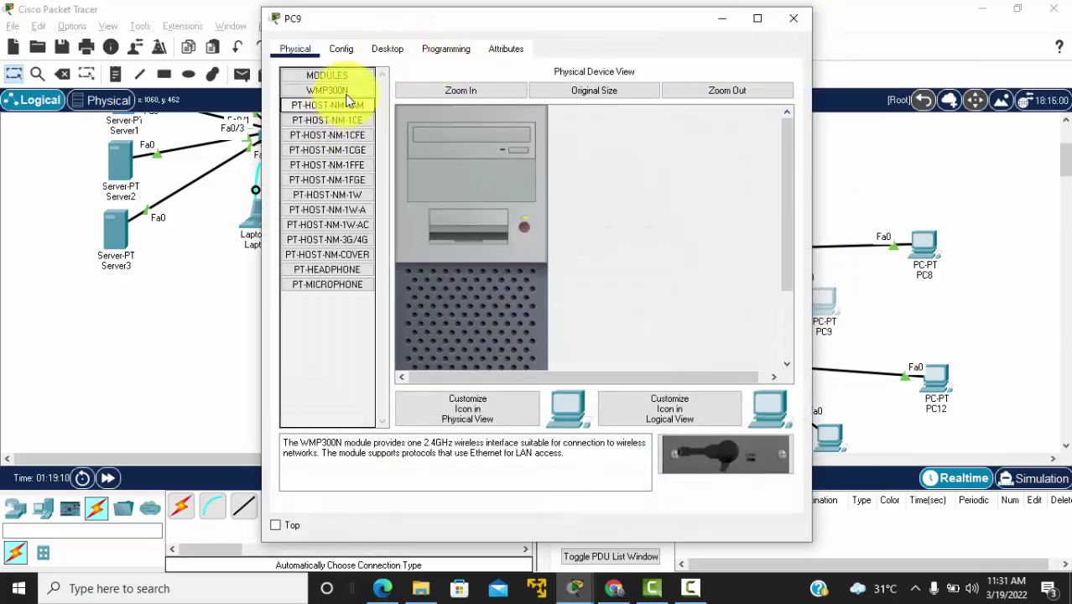
{"action": "left_click", "coordinate": [385, 49]}
{"action": "left_click", "coordinate": [338, 98]}
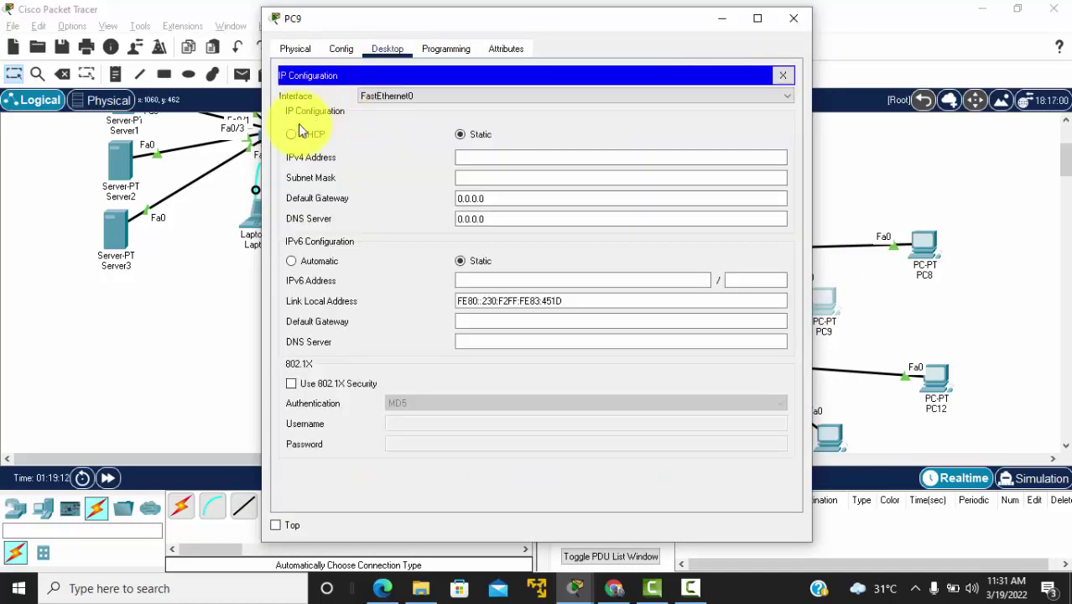
{"action": "left_click", "coordinate": [295, 135]}
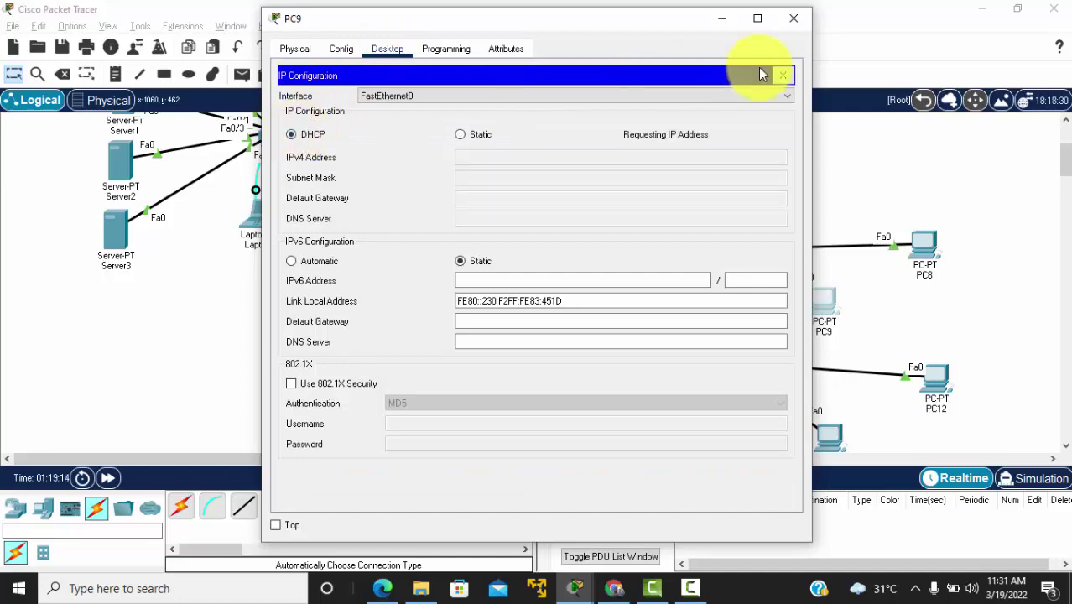
{"action": "left_click", "coordinate": [794, 21]}
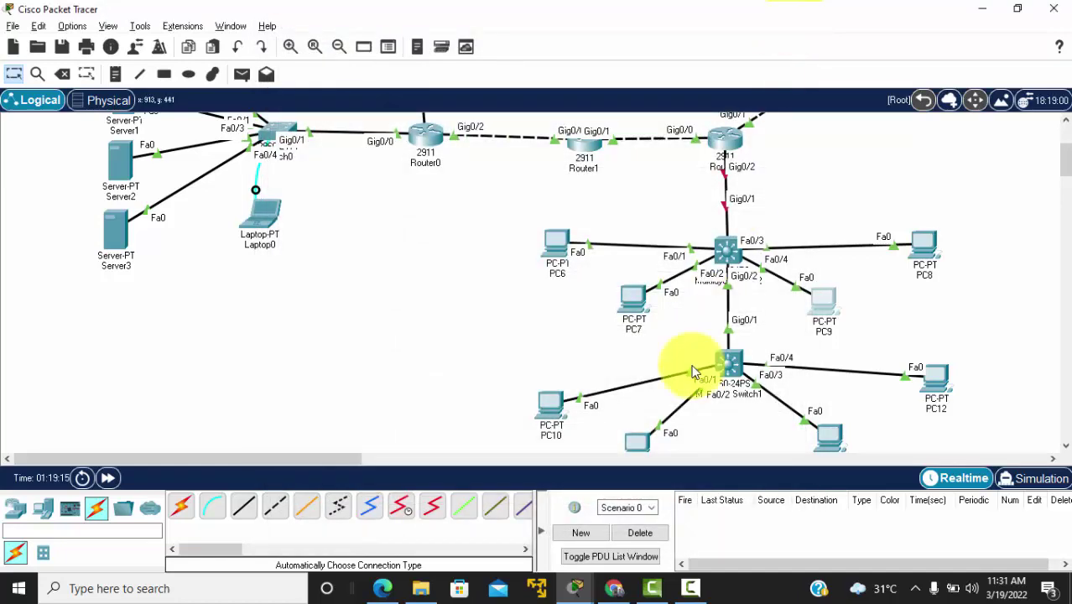
{"action": "left_click", "coordinate": [554, 408]}
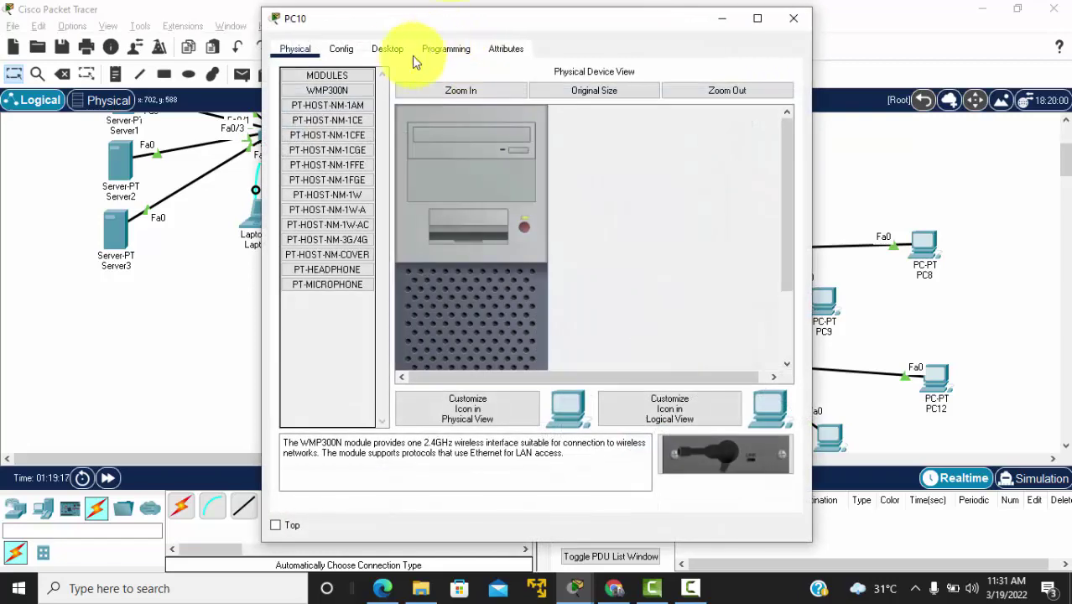
{"action": "left_click", "coordinate": [390, 49]}
{"action": "left_click", "coordinate": [325, 126]}
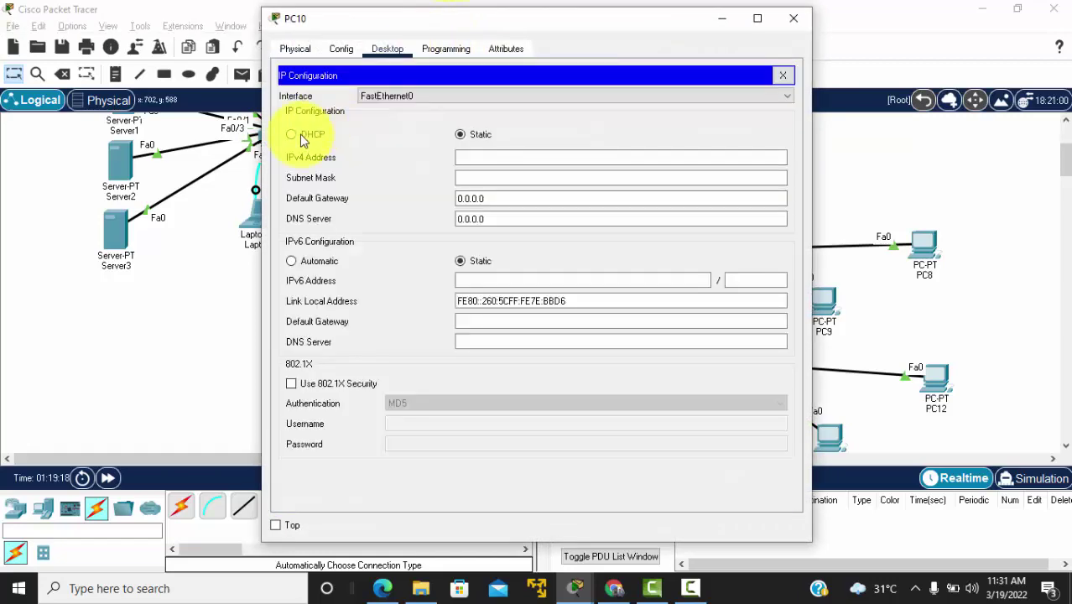
{"action": "left_click", "coordinate": [302, 138]}
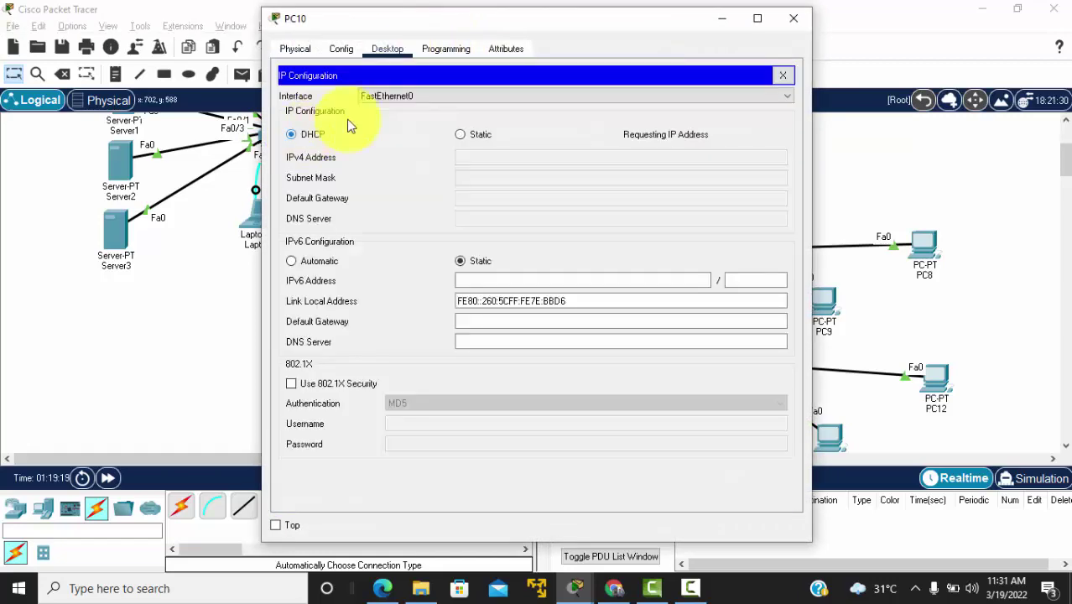
{"action": "left_click", "coordinate": [793, 25]}
{"action": "scroll", "coordinate": [692, 337], "scroll_direction": "down", "scroll_amount": 3}
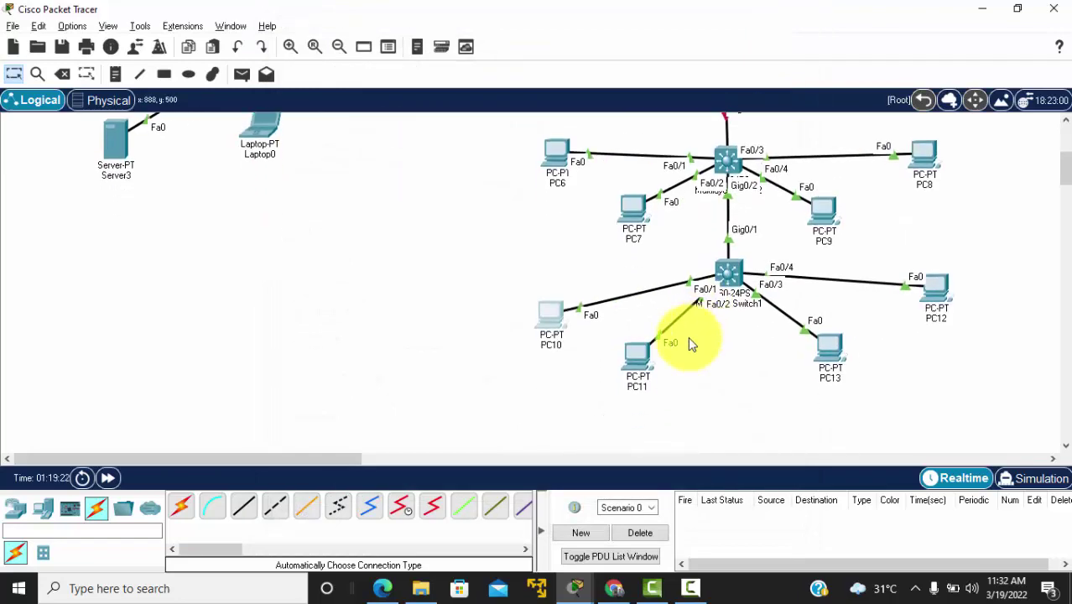
{"action": "left_click", "coordinate": [635, 354]}
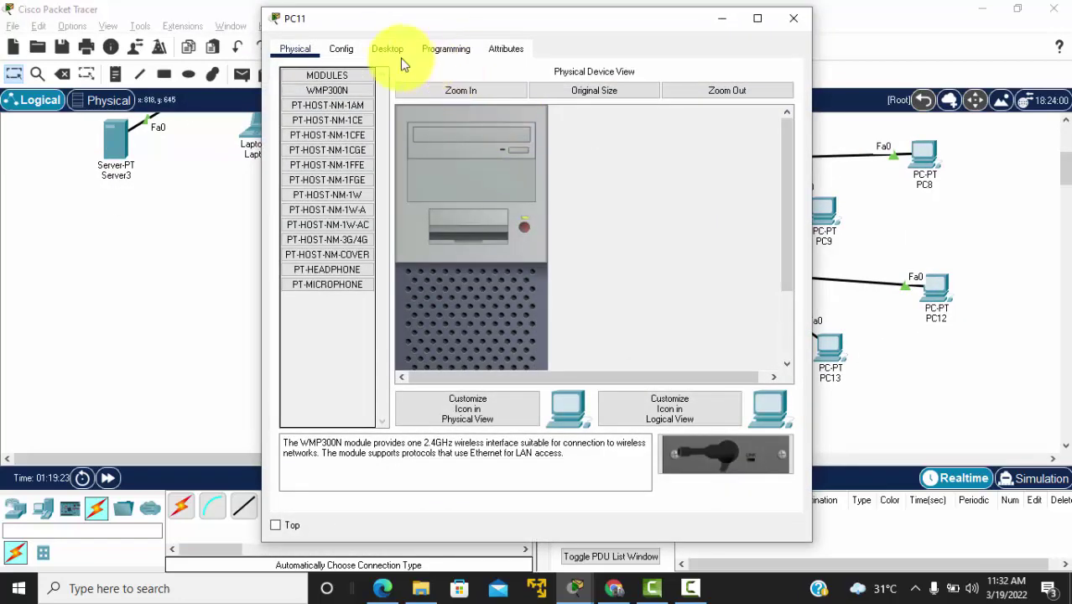
{"action": "left_click", "coordinate": [385, 53]}
{"action": "left_click", "coordinate": [345, 97]}
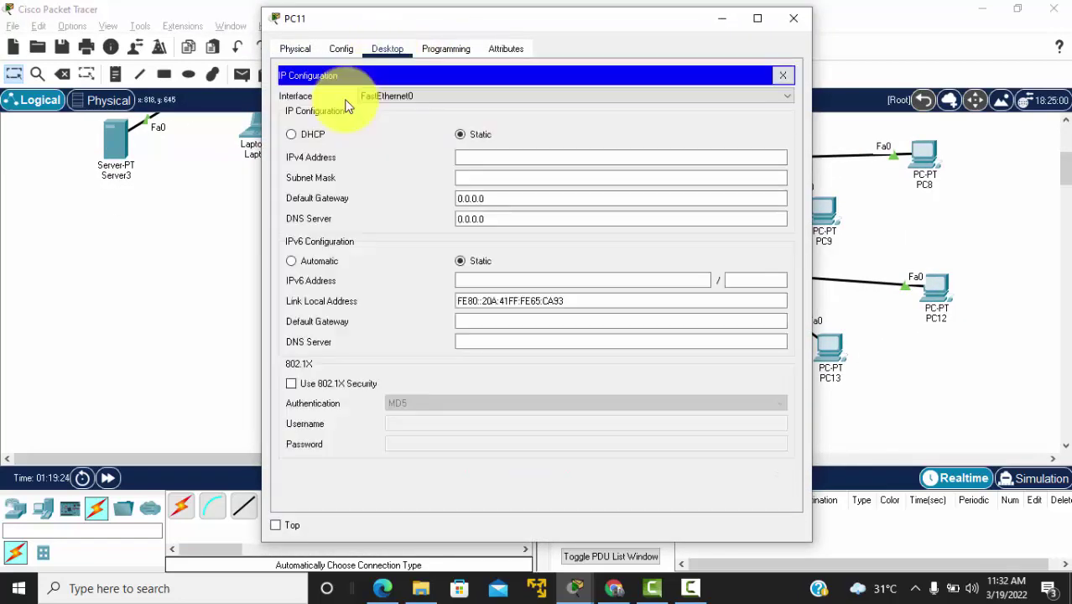
{"action": "left_click", "coordinate": [290, 136]}
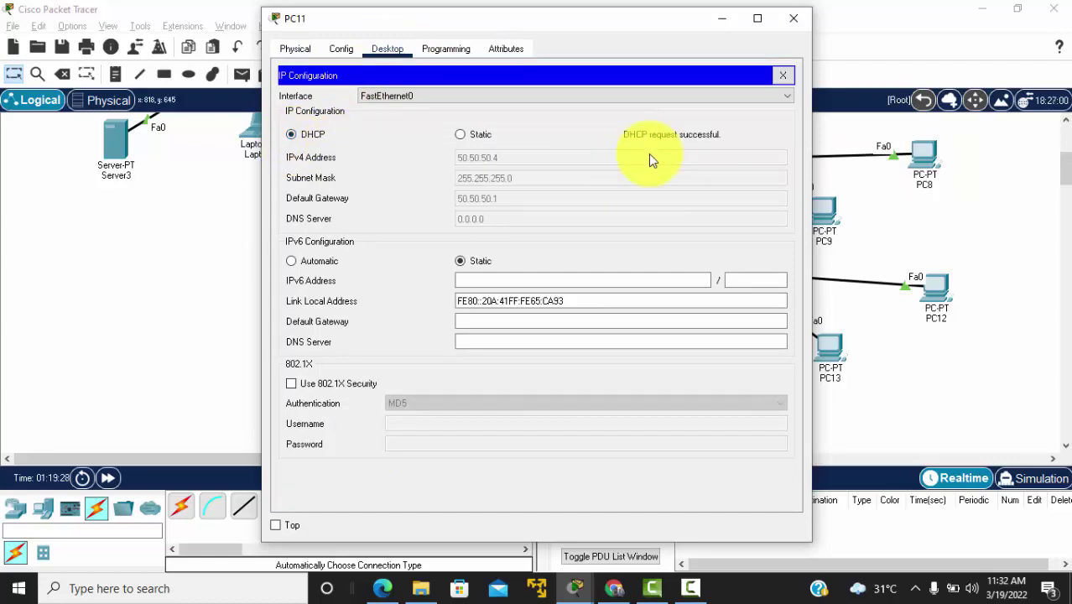
{"action": "left_click", "coordinate": [795, 20]}
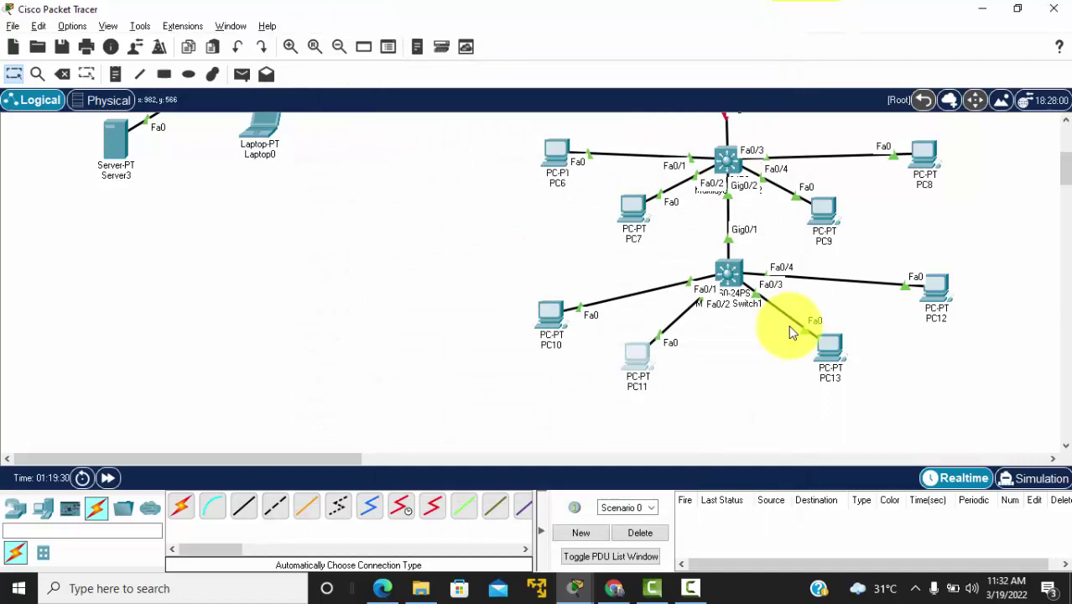
Step: Switch PC13 and PC12 to DHCP, confirm PC12 gets 60.60.60.5, then scroll up to the routers
{"action": "left_click", "coordinate": [832, 351]}
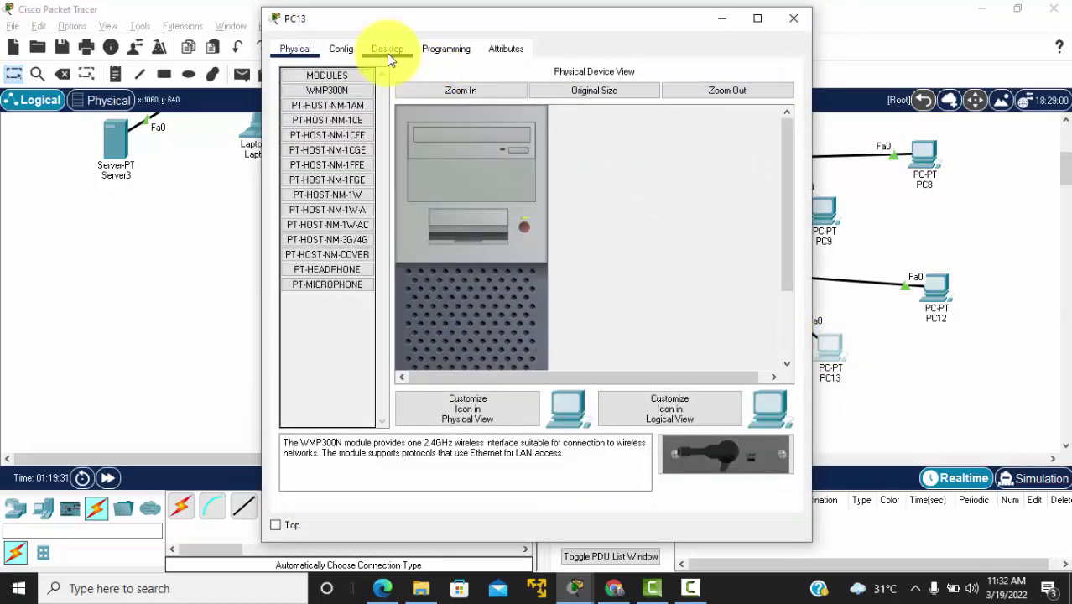
{"action": "left_click", "coordinate": [386, 50]}
{"action": "left_click", "coordinate": [326, 115]}
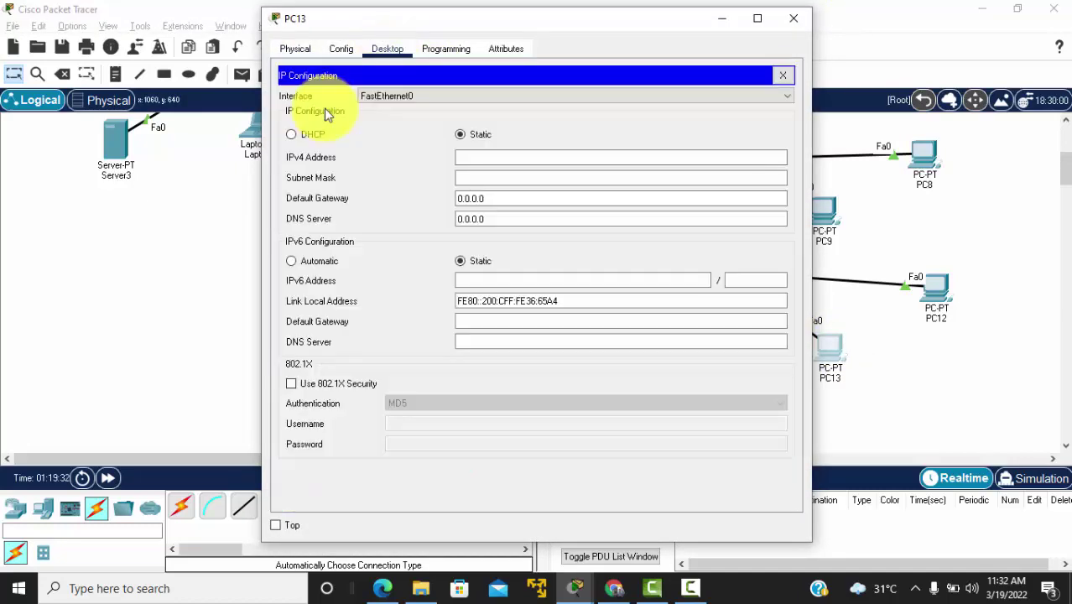
{"action": "left_click", "coordinate": [292, 135]}
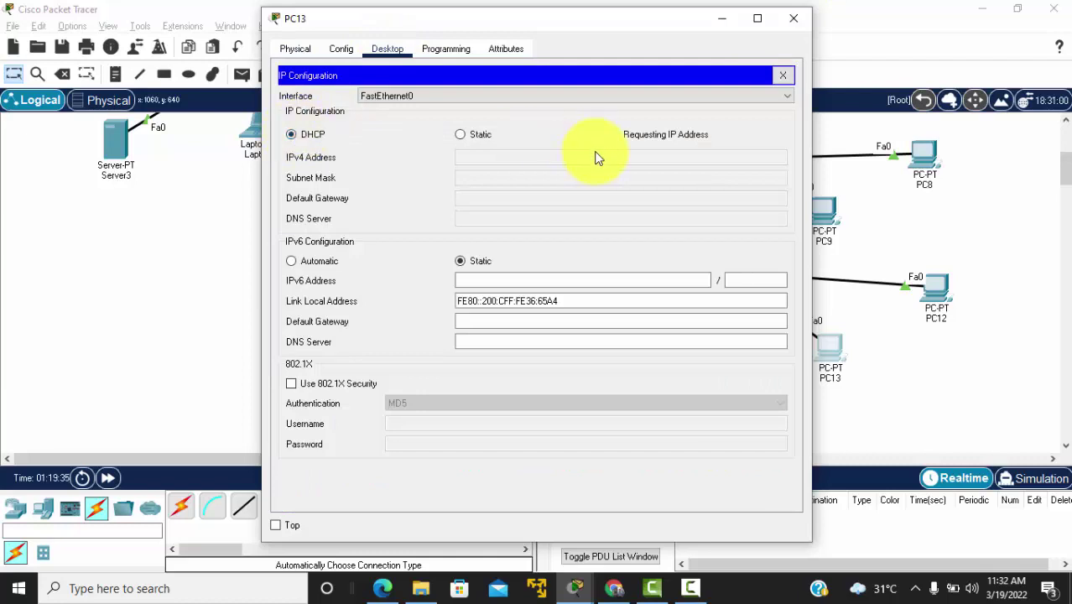
{"action": "left_click", "coordinate": [793, 18]}
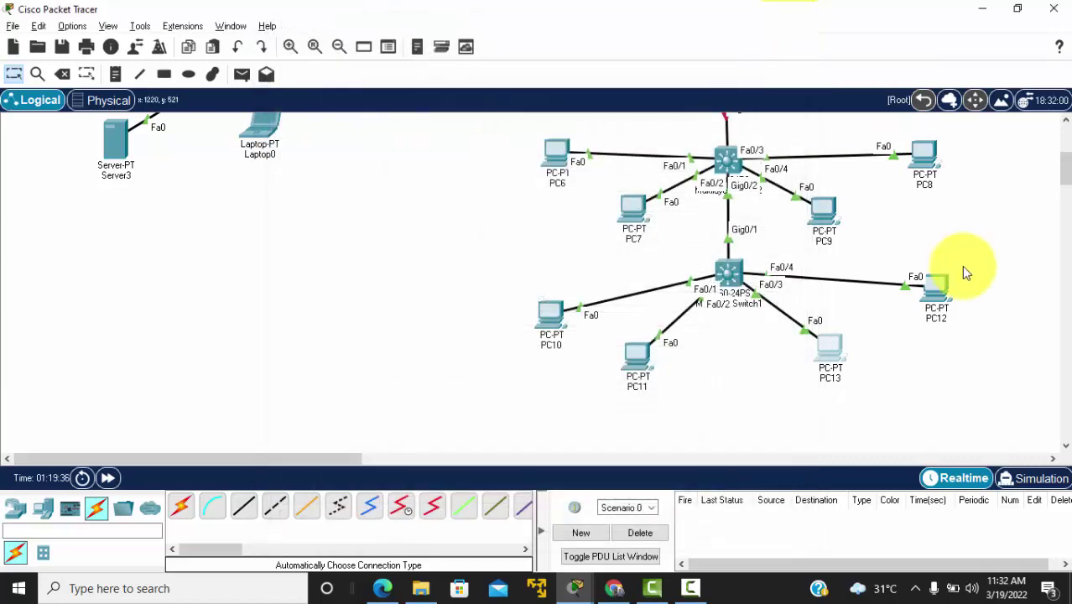
{"action": "left_click", "coordinate": [945, 287]}
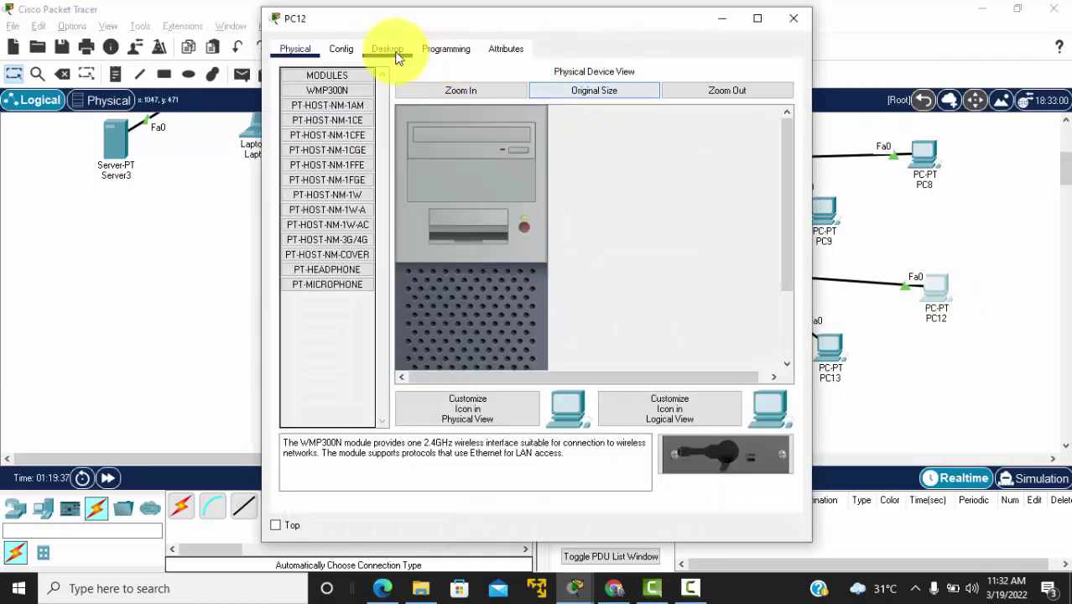
{"action": "left_click", "coordinate": [398, 55]}
{"action": "left_click", "coordinate": [338, 99]}
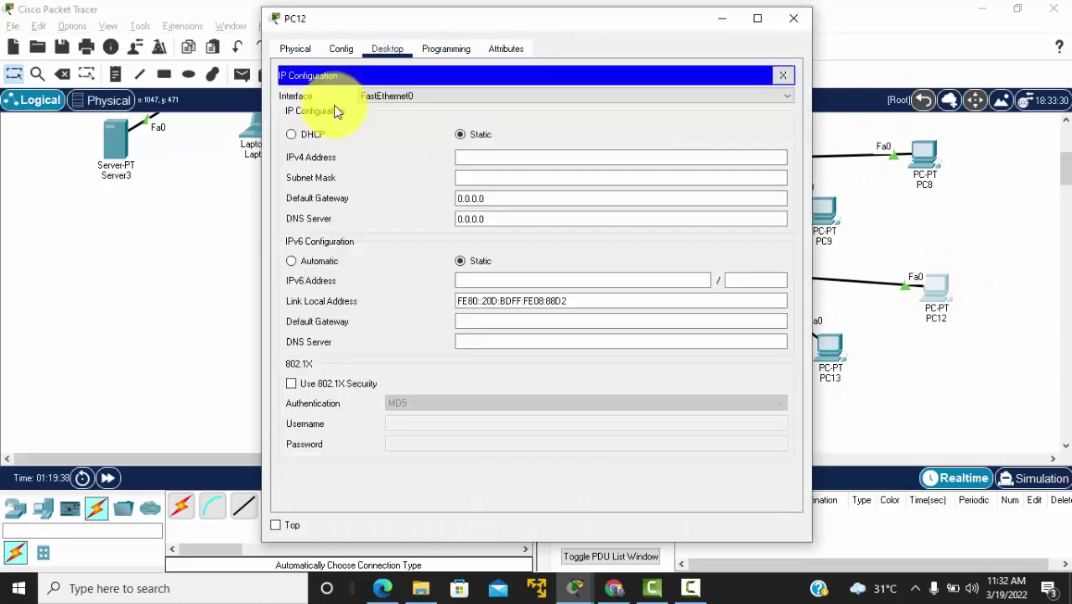
{"action": "left_click", "coordinate": [294, 135]}
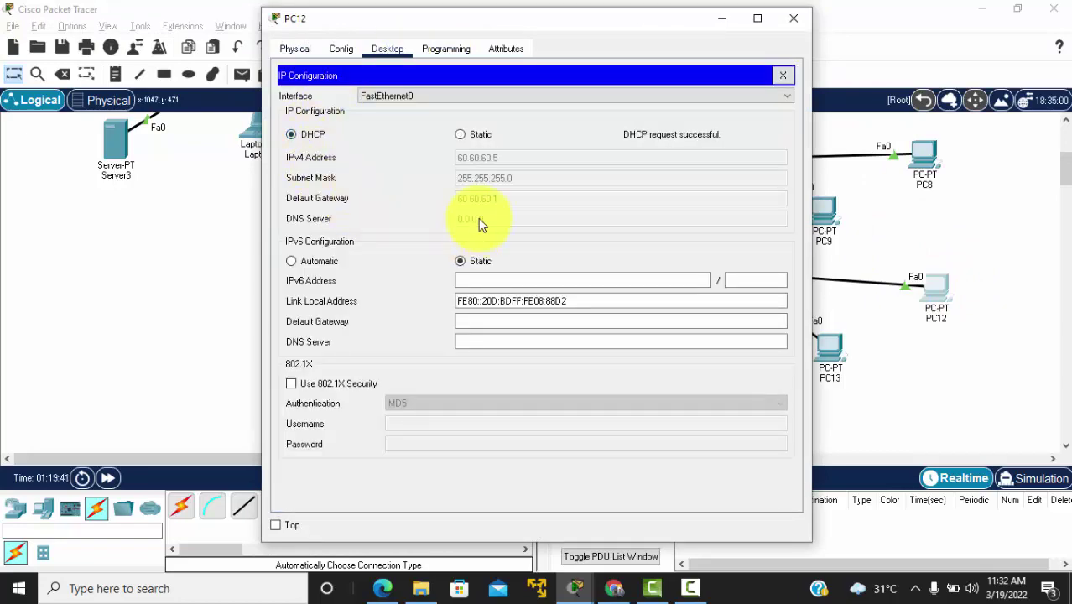
{"action": "left_click", "coordinate": [796, 29]}
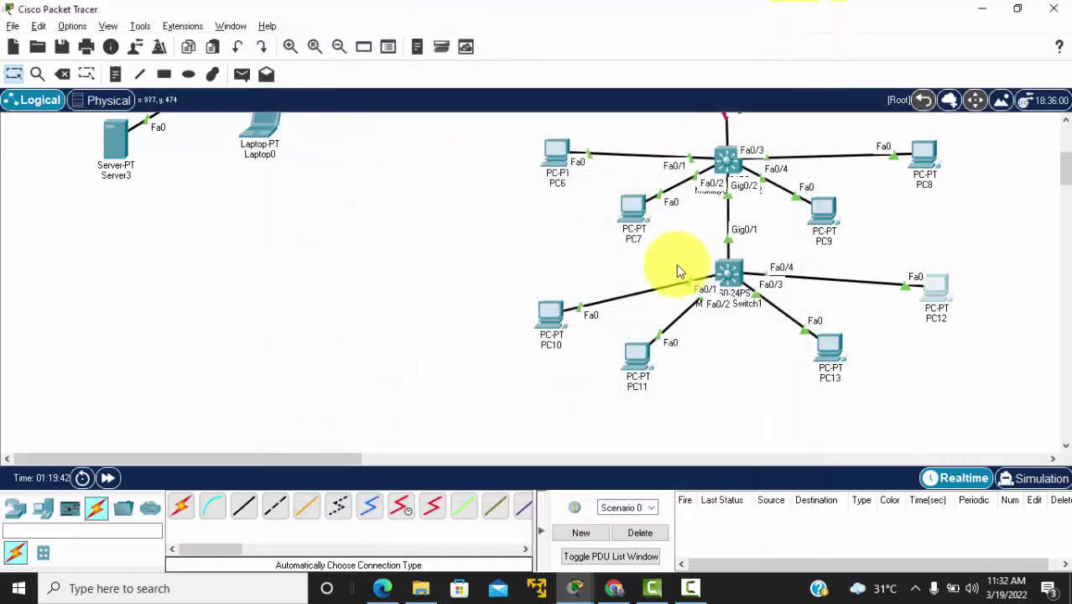
{"action": "scroll", "coordinate": [676, 268], "scroll_direction": "up", "scroll_amount": 3}
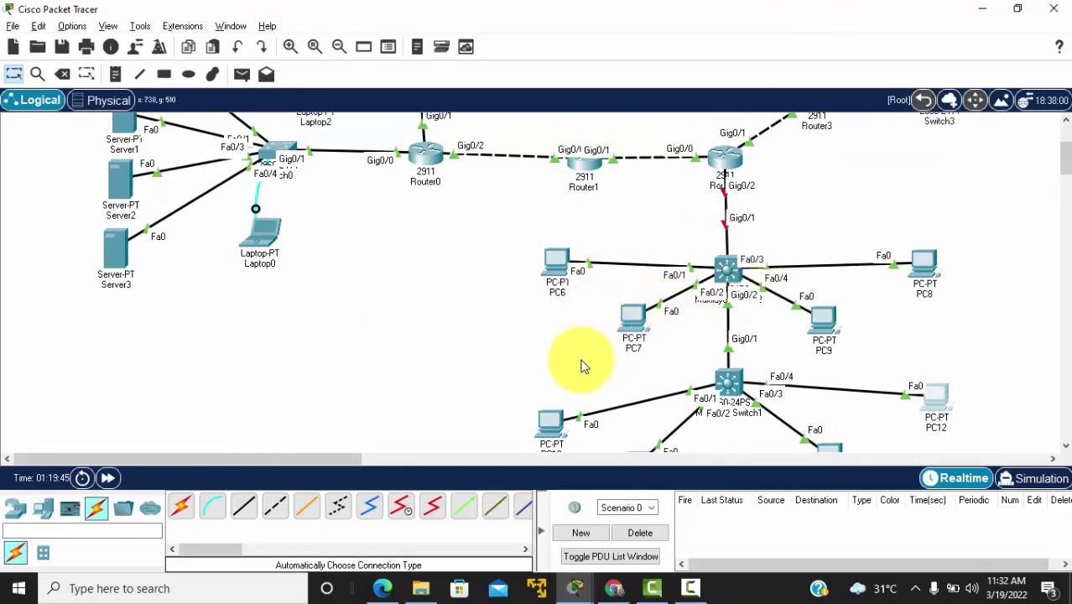
{"action": "scroll", "coordinate": [583, 364], "scroll_direction": "up", "scroll_amount": 1}
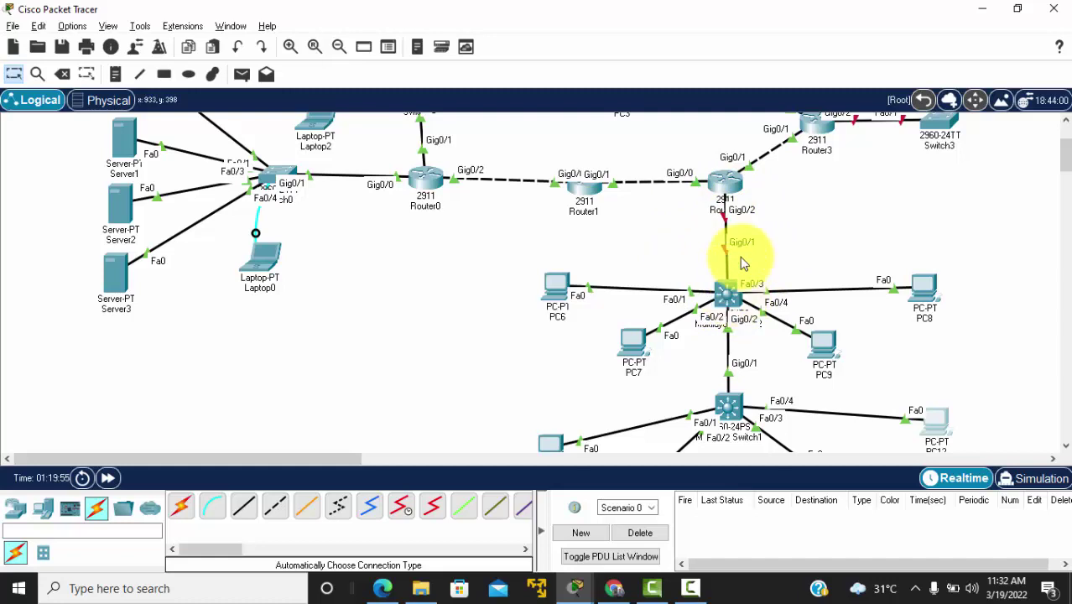
Step: Open Router2's CLI and enter global configuration mode with en and conf t
{"action": "left_click", "coordinate": [725, 187]}
{"action": "key", "text": "Return"}
{"action": "key", "text": "Return"}
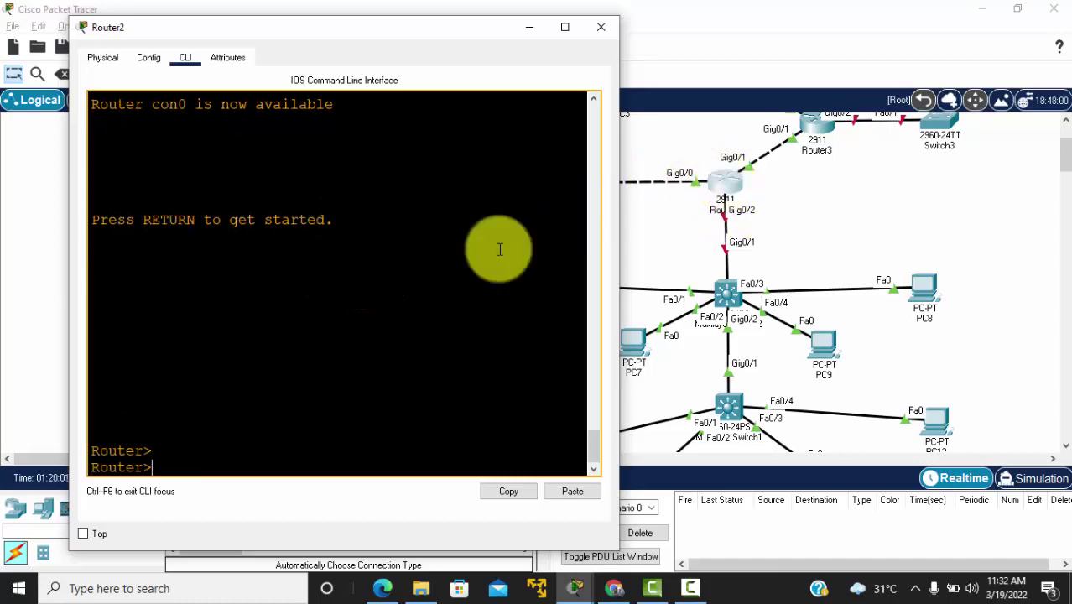
{"action": "type", "text": "en"}
{"action": "key", "text": "Return"}
{"action": "type", "text": "co"}
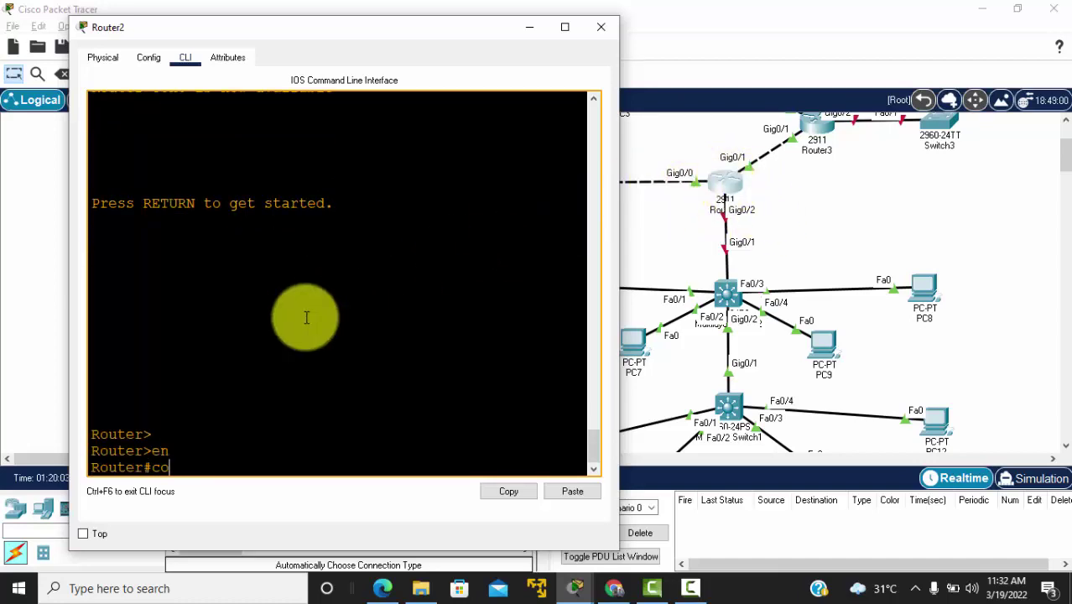
{"action": "type", "text": "nf t"}
{"action": "key", "text": "Return"}
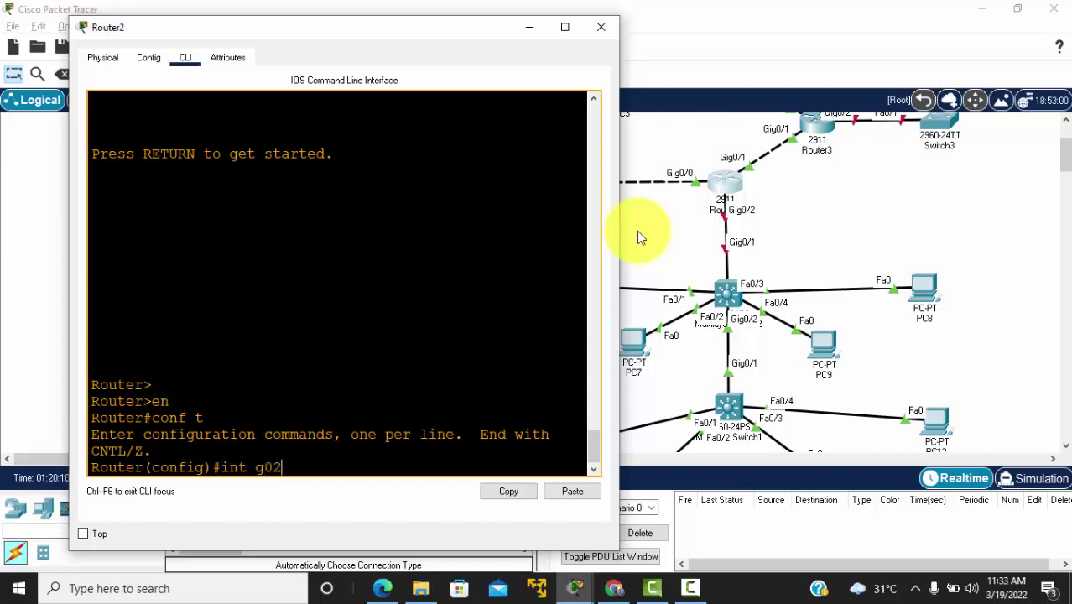
Step: Enable GigabitEthernet0/2 with no shut, then check the reference PDF for its address
{"action": "type", "text": "int g0/2"}
{"action": "key", "text": "Return"}
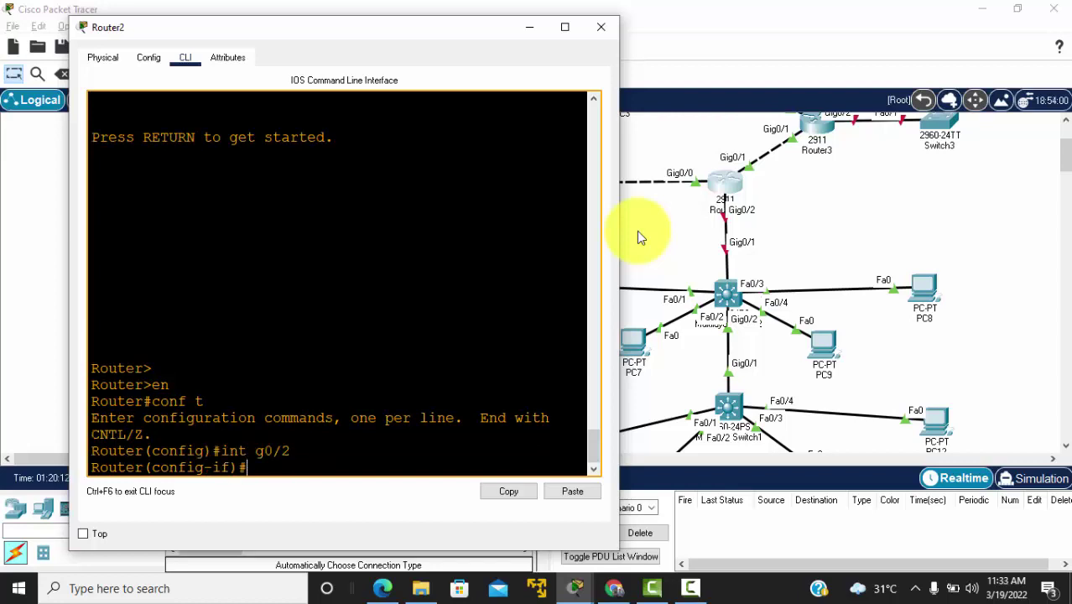
{"action": "type", "text": "no shut"}
{"action": "key", "text": "Return"}
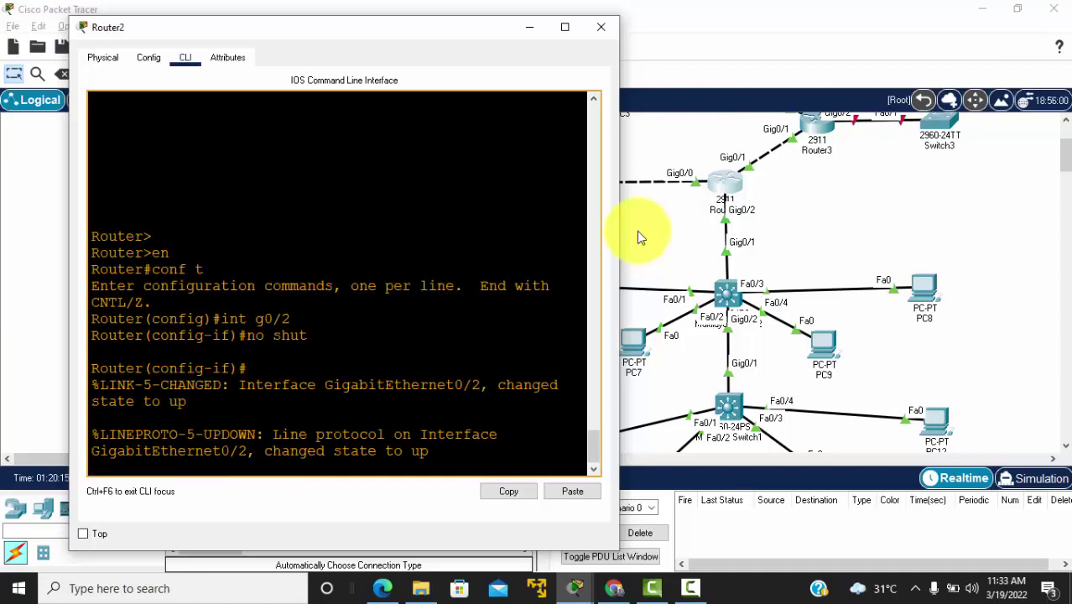
{"action": "key", "text": "Return"}
{"action": "type", "text": "ip add"}
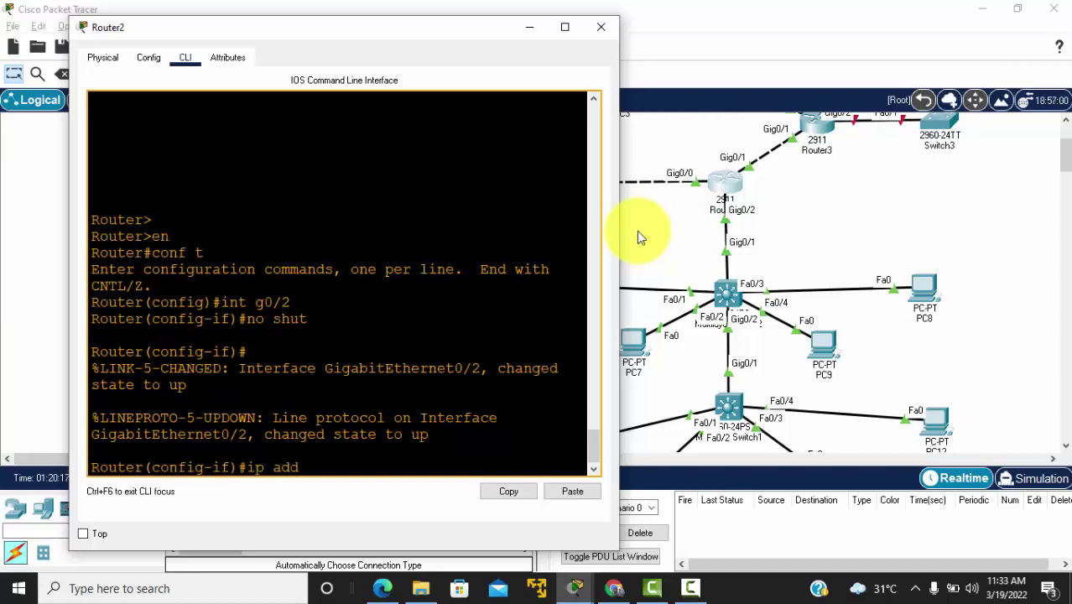
{"action": "key", "text": "alt+Tab"}
{"action": "key", "text": "Tab"}
{"action": "key", "text": "Tab"}
{"action": "key", "text": "Tab"}
{"action": "key", "text": "Tab"}
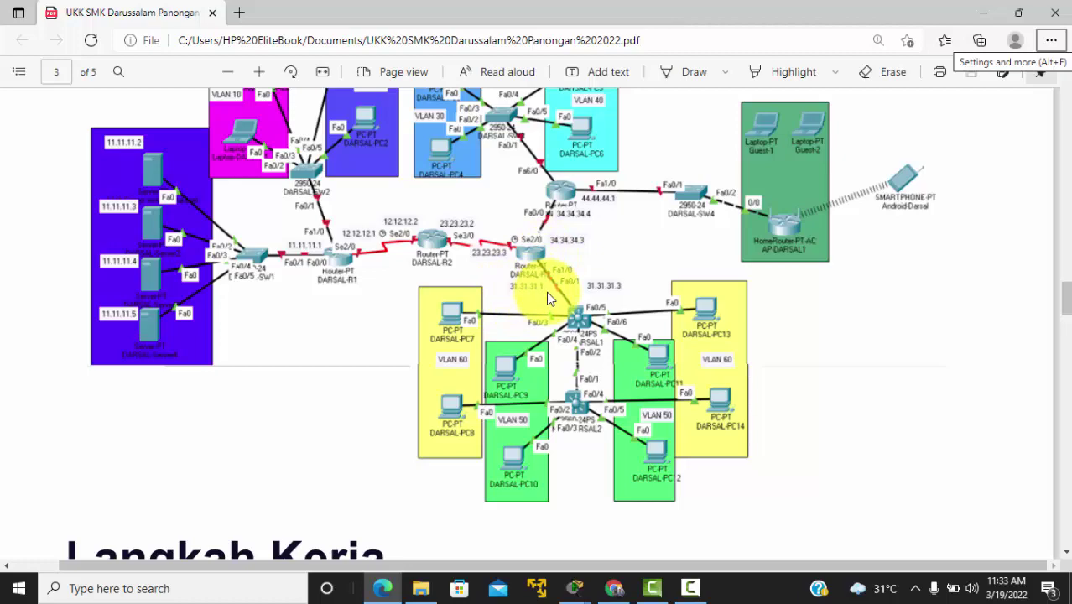
Step: Complete 'ip add 31.31.31.1 255.255.255.0' on Router2's Gig0/2 from the diagram
{"action": "key", "text": "alt+Tab"}
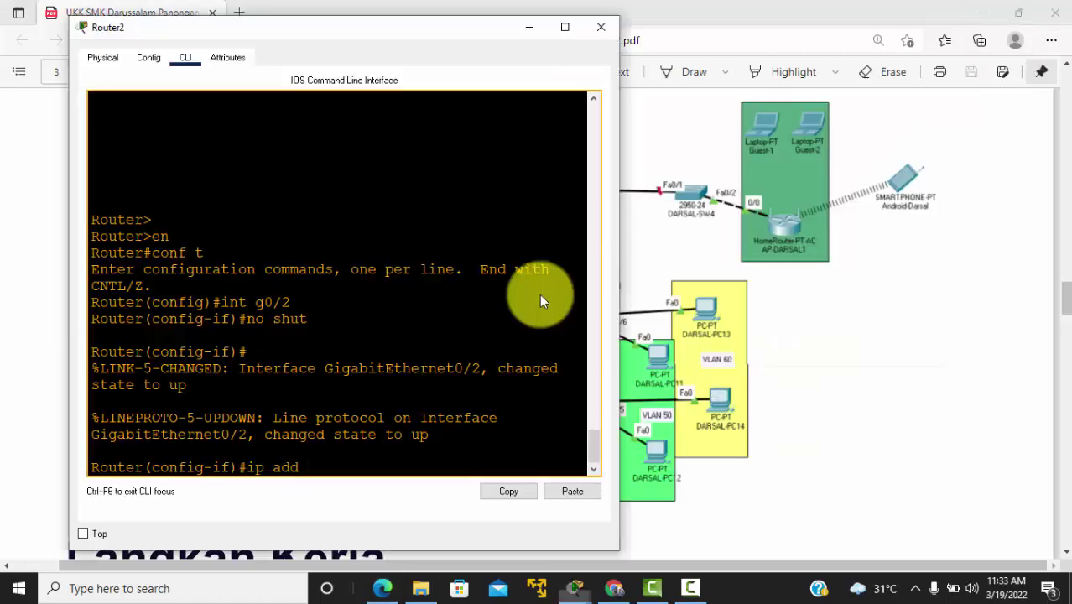
{"action": "type", "text": "1.31.31"}
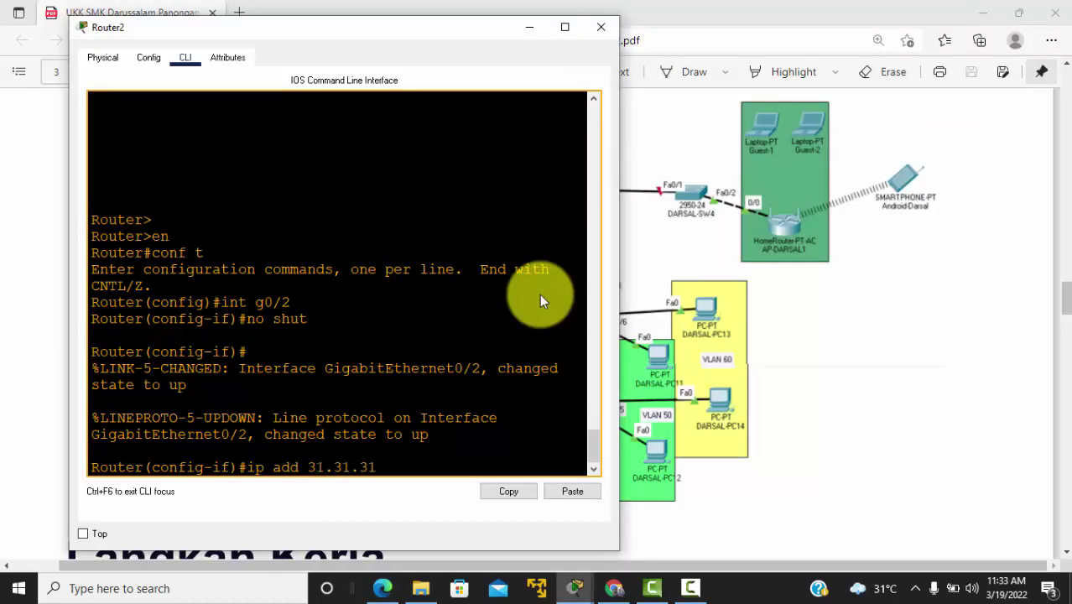
{"action": "type", "text": ".1 255.255.255.0"}
{"action": "key", "text": "Return"}
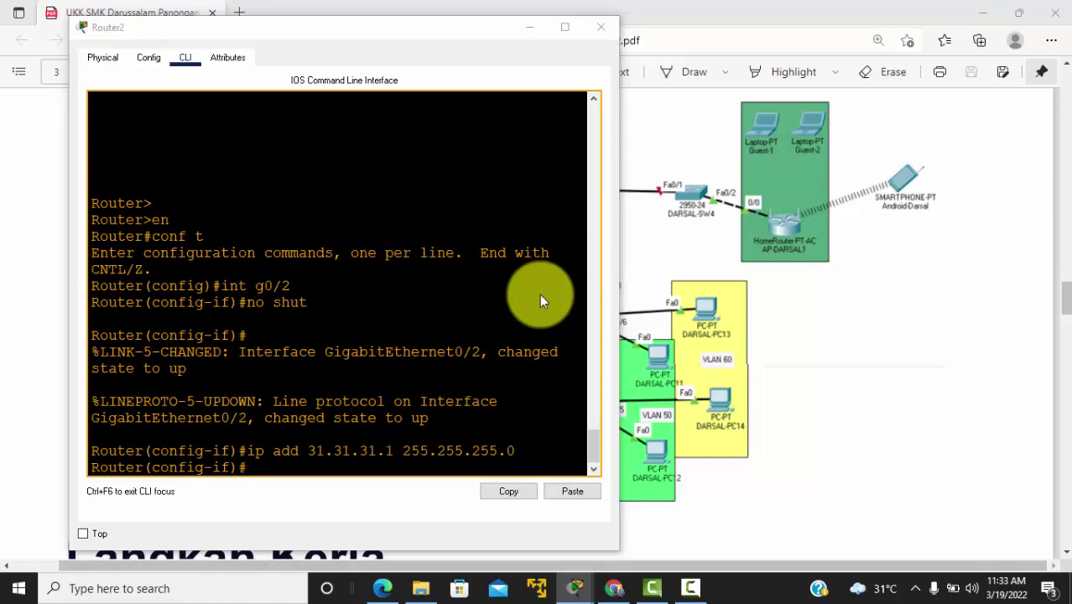
{"action": "key", "text": "alt+Tab"}
{"action": "key", "text": "Tab"}
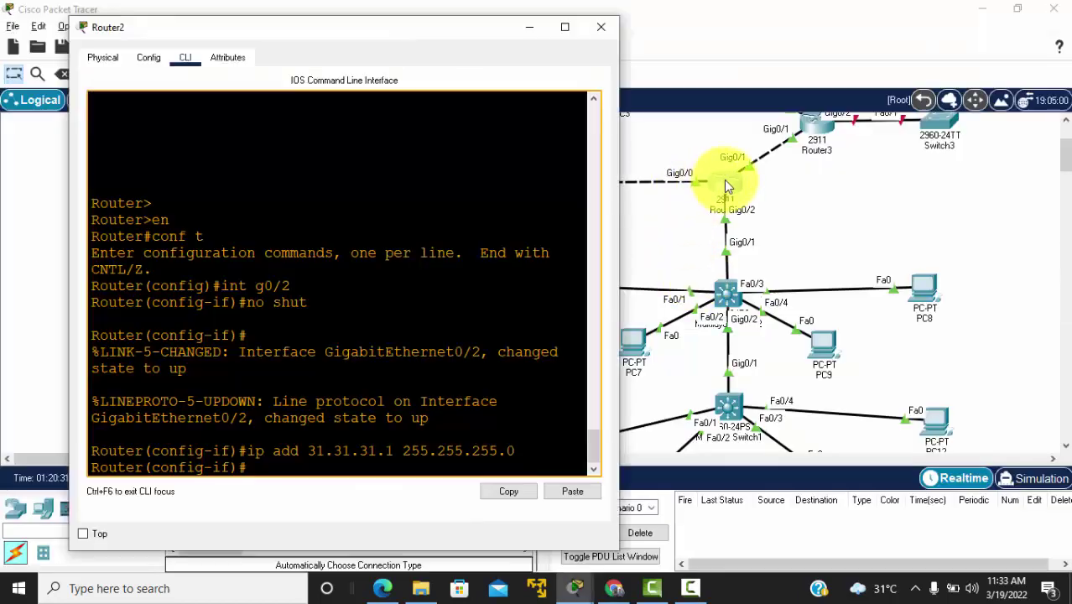
Step: Start OSPF process 1 on Router2 advertising 31.31.31.0 0.0.0.255 in area 0
{"action": "left_click", "coordinate": [225, 367]}
{"action": "key", "text": "Return"}
{"action": "key", "text": "Return"}
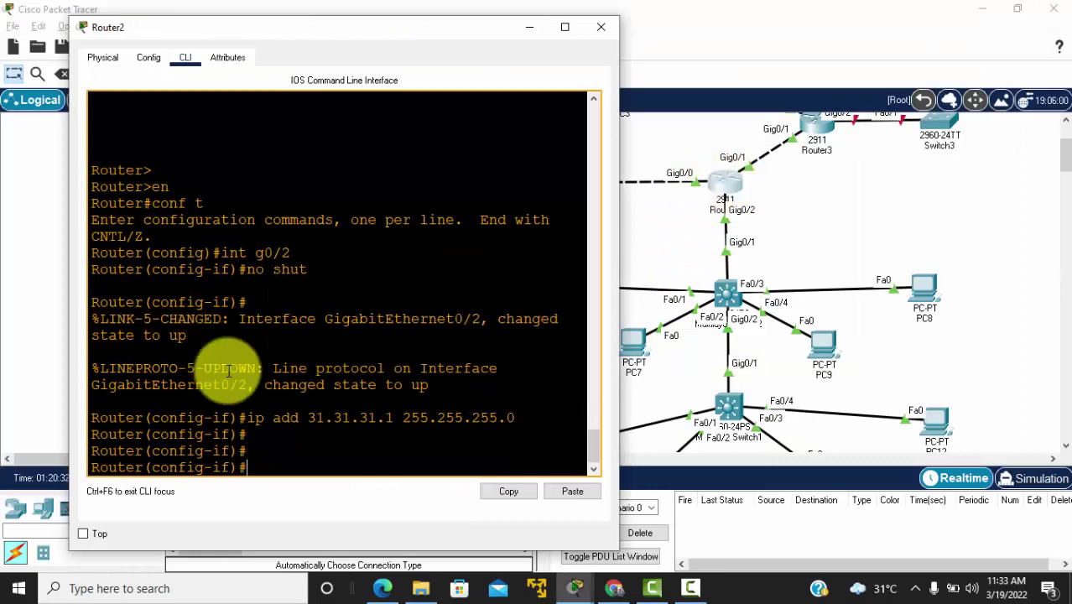
{"action": "key", "text": "Return"}
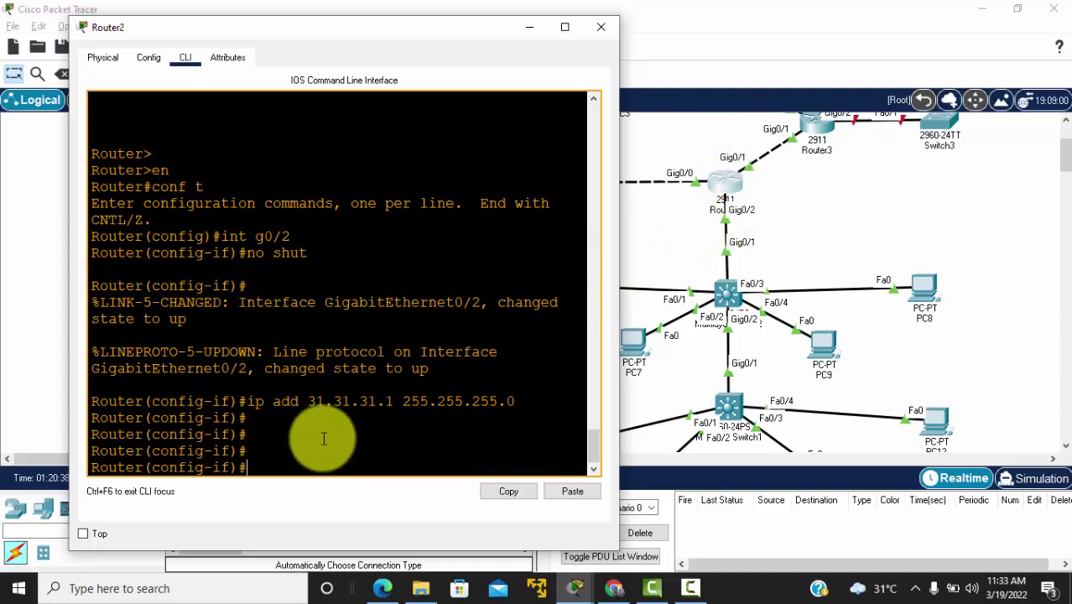
{"action": "type", "text": "router ospf 1"}
{"action": "key", "text": "Return"}
{"action": "type", "text": "net 31.31.31."}
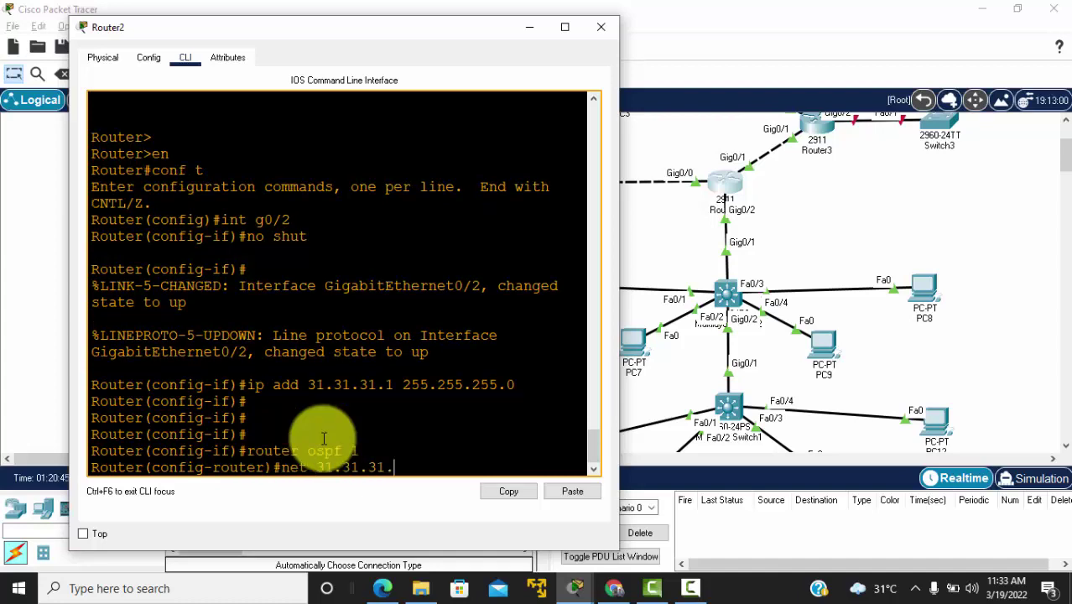
{"action": "type", "text": "0 0.0.0.255 ar"}
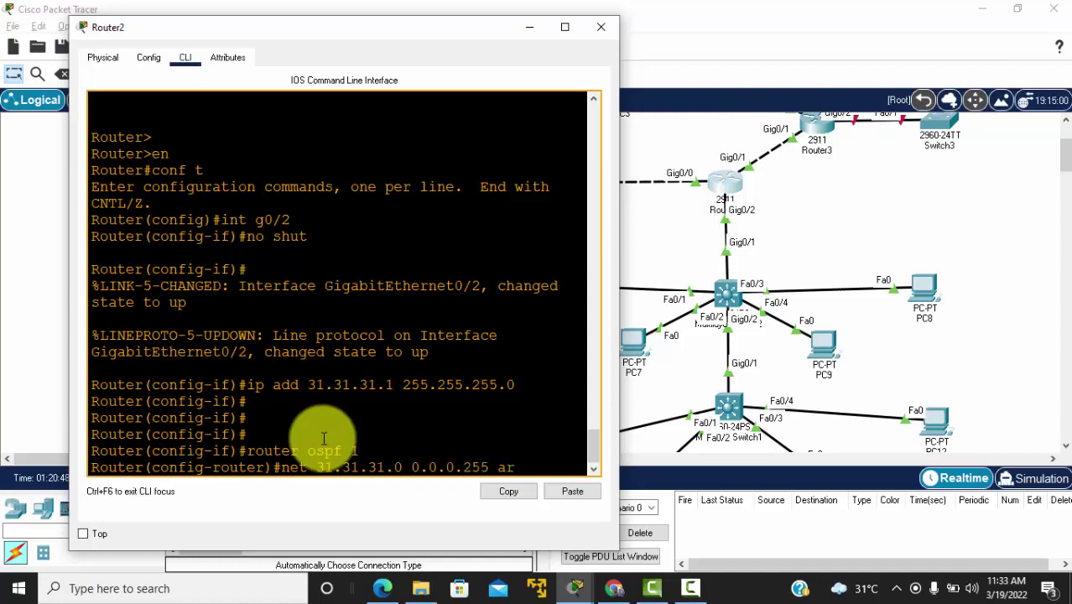
{"action": "type", "text": "ea 0"}
{"action": "key", "text": "Return"}
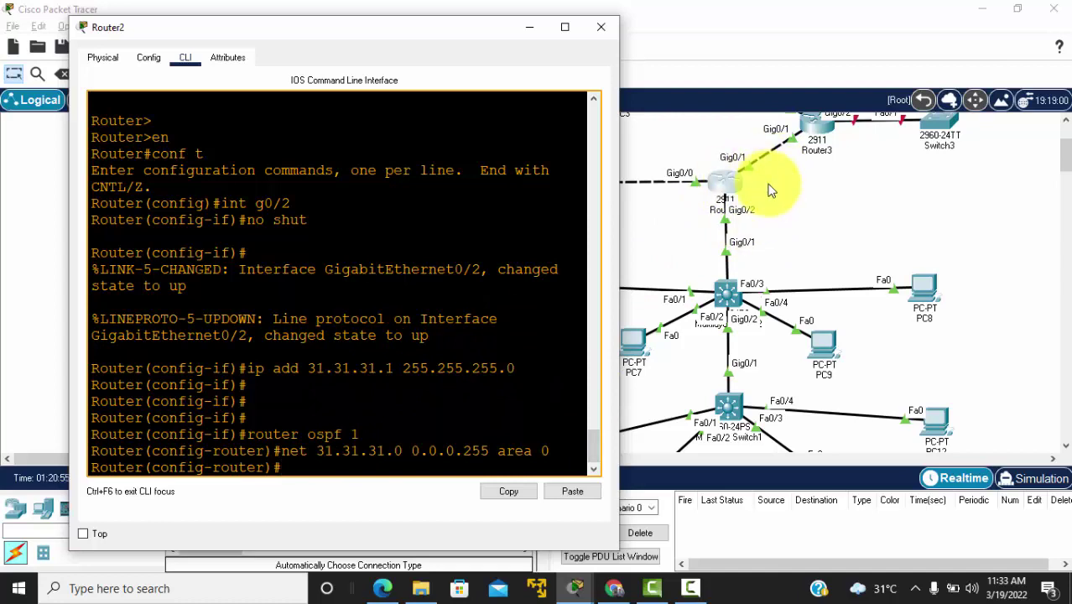
{"action": "left_click", "coordinate": [728, 301]}
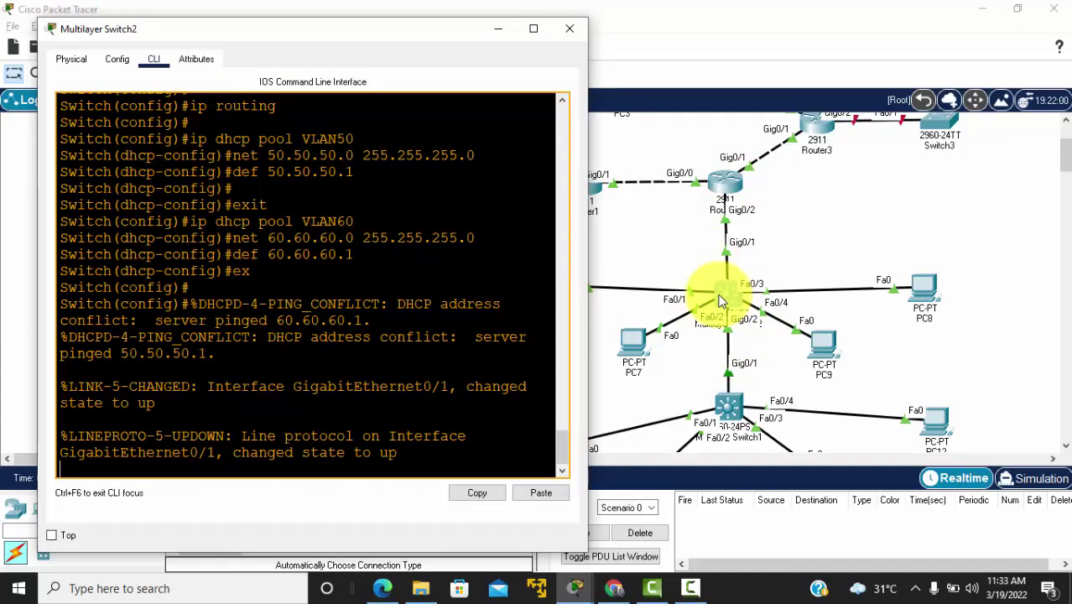
Step: Show Multilayer Switch2's routing table with 'do sh ip route' to find the connected 31.31.31.0 route
{"action": "key", "text": "Return"}
{"action": "key", "text": "Return"}
{"action": "key", "text": "Return"}
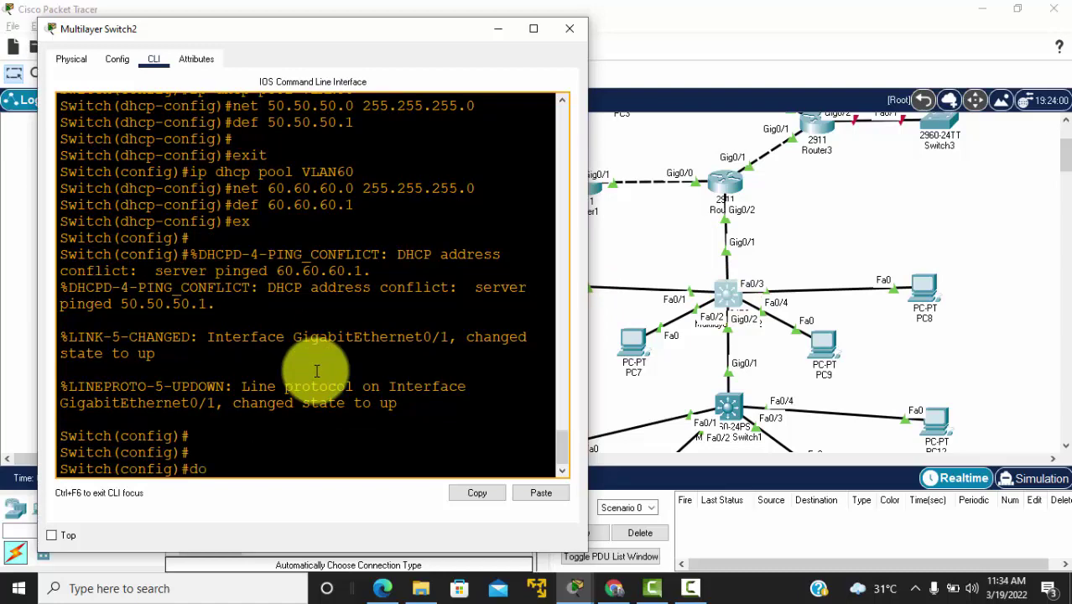
{"action": "type", "text": "do sh ip r"}
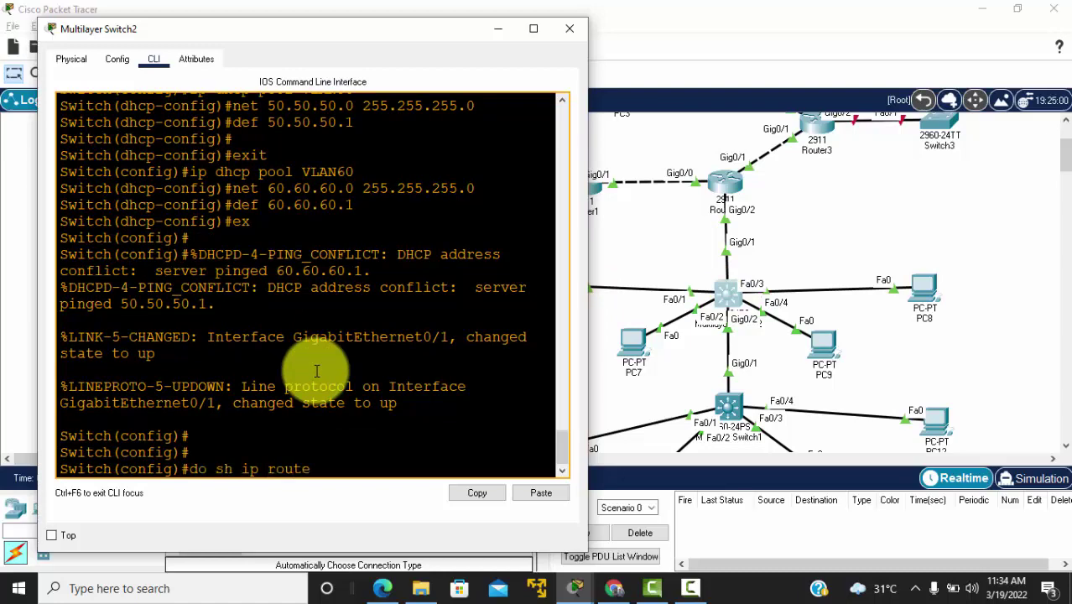
{"action": "type", "text": "oute"}
{"action": "key", "text": "Return"}
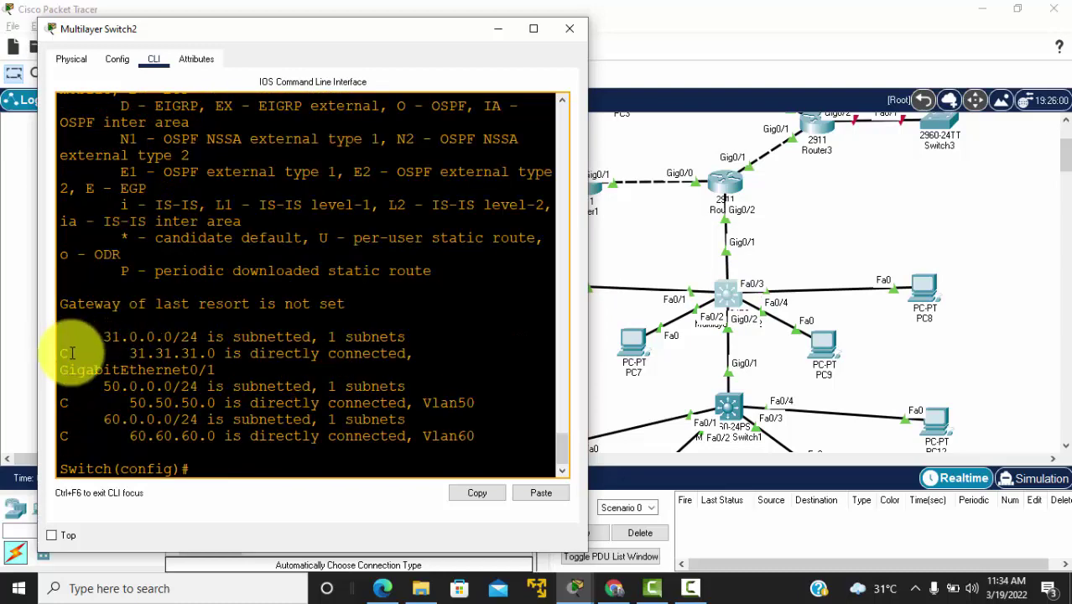
{"action": "triple_click", "coordinate": [172, 366]}
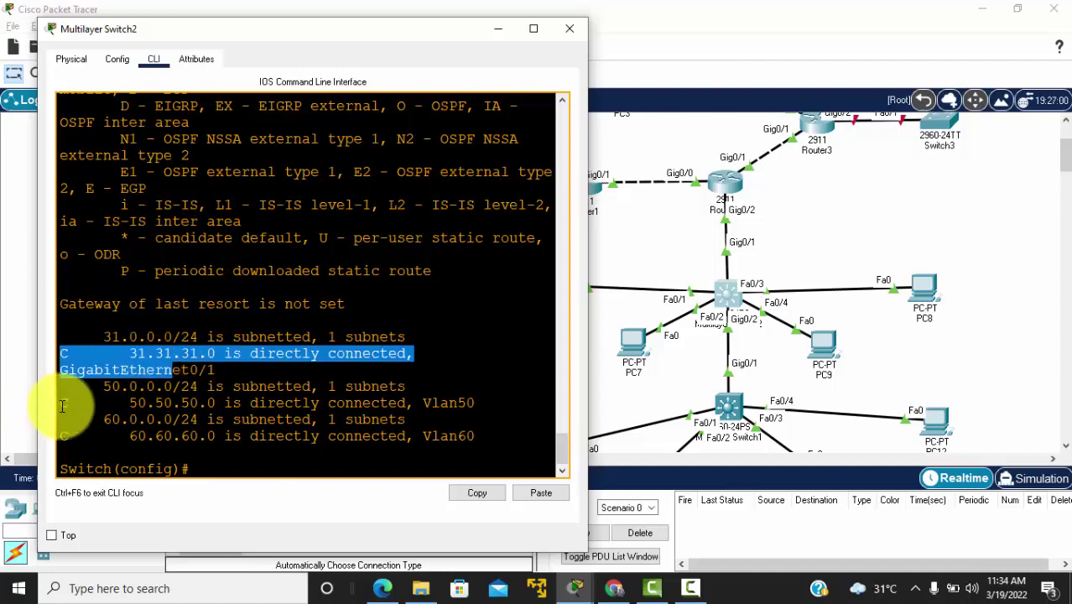
{"action": "left_click", "coordinate": [212, 473]}
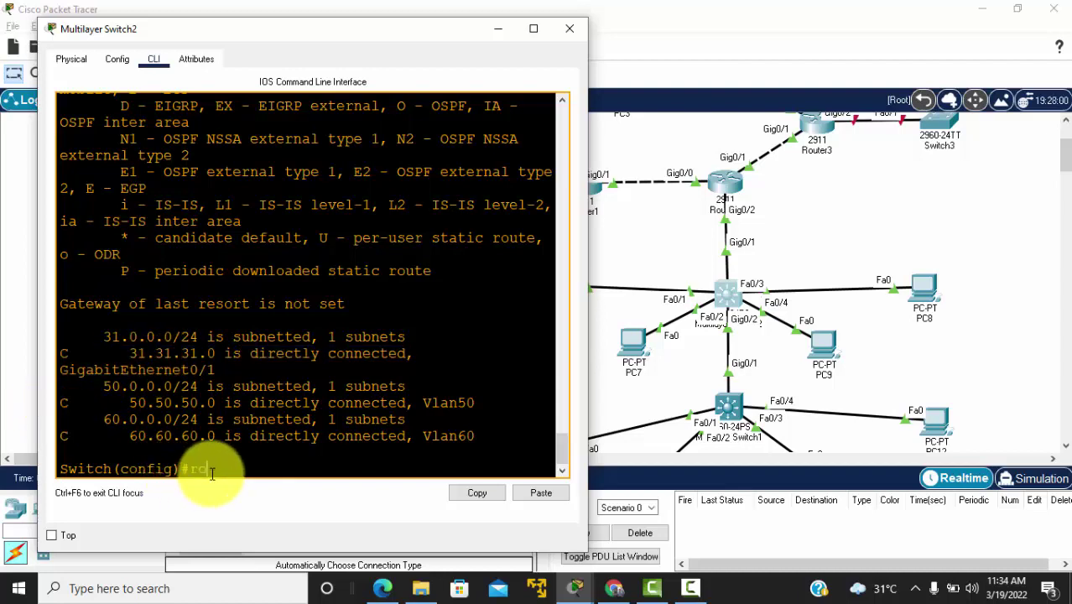
Step: Under router ospf 1, advertise 31.31.31.0, 50.50.50.0 and 60.60.60.0 (wildcard 0.0.0.255) in area 0
{"action": "type", "text": "router ospf 1"}
{"action": "key", "text": "Return"}
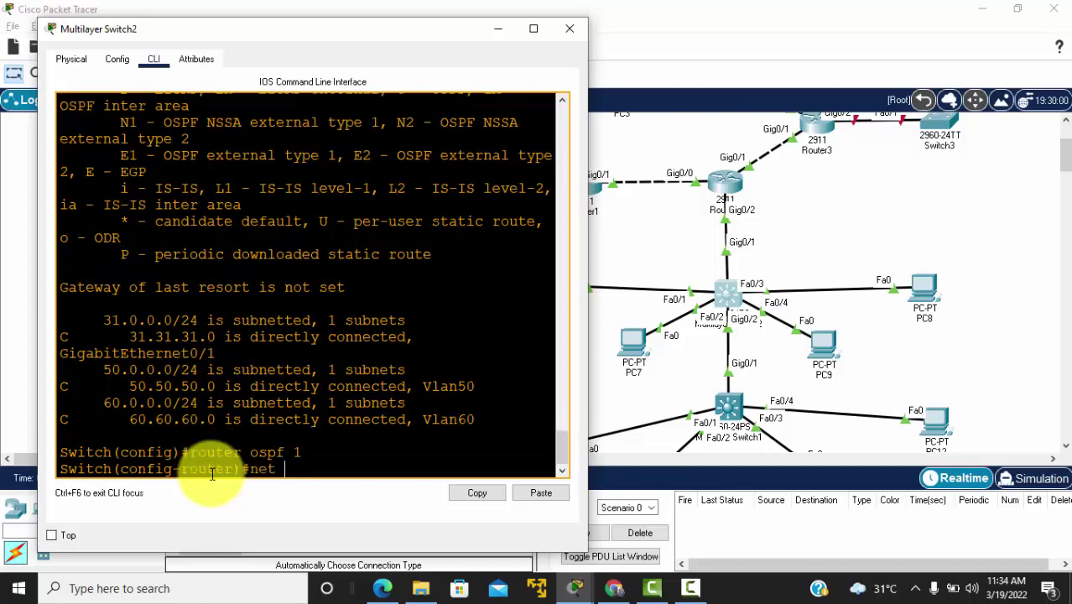
{"action": "type", "text": "net 31."}
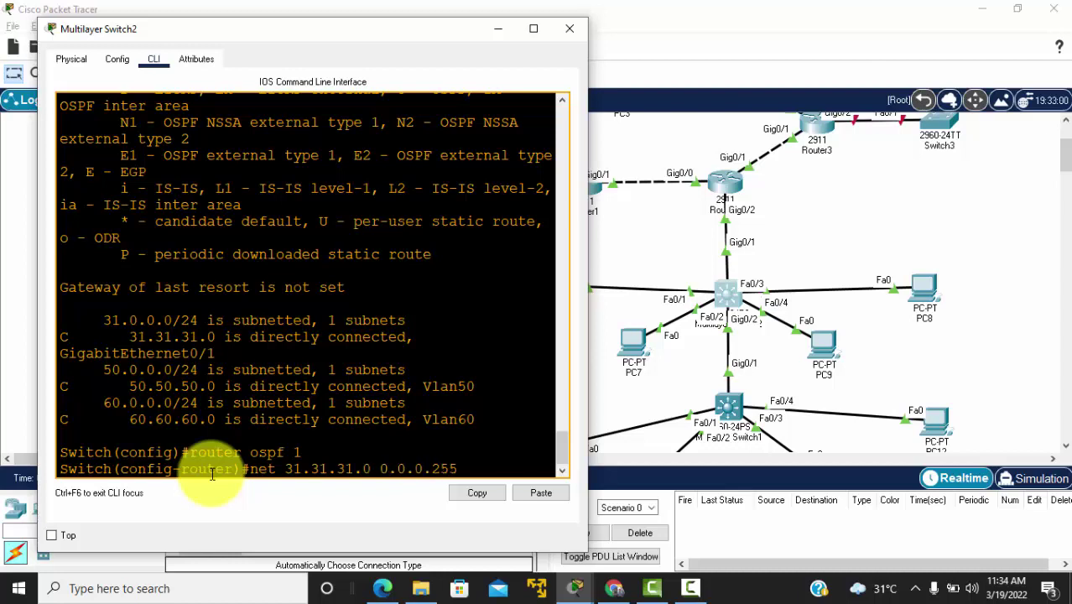
{"action": "type", "text": "31.31.0 0.0.0.255"}
{"action": "key", "text": "Return"}
{"action": "key", "text": "Up"}
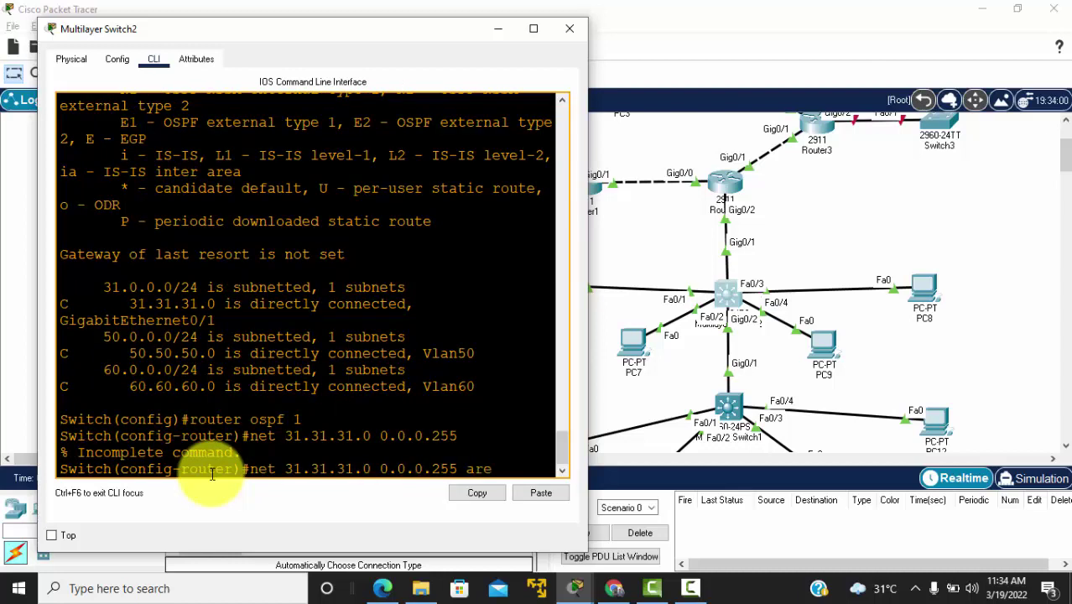
{"action": "key", "text": "Return"}
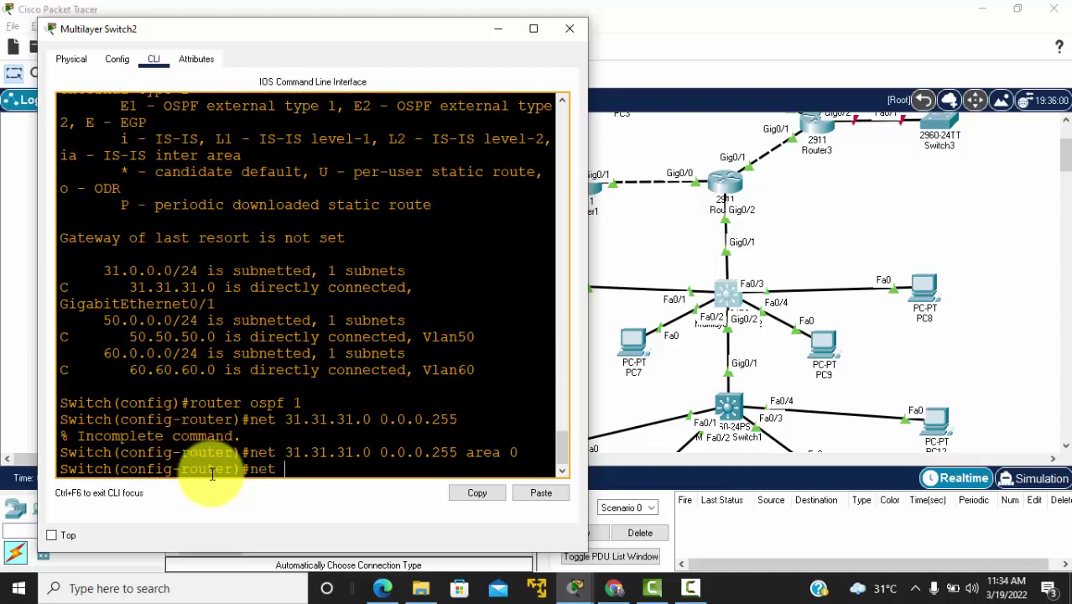
{"action": "type", "text": "net 50.50.50.0 0."}
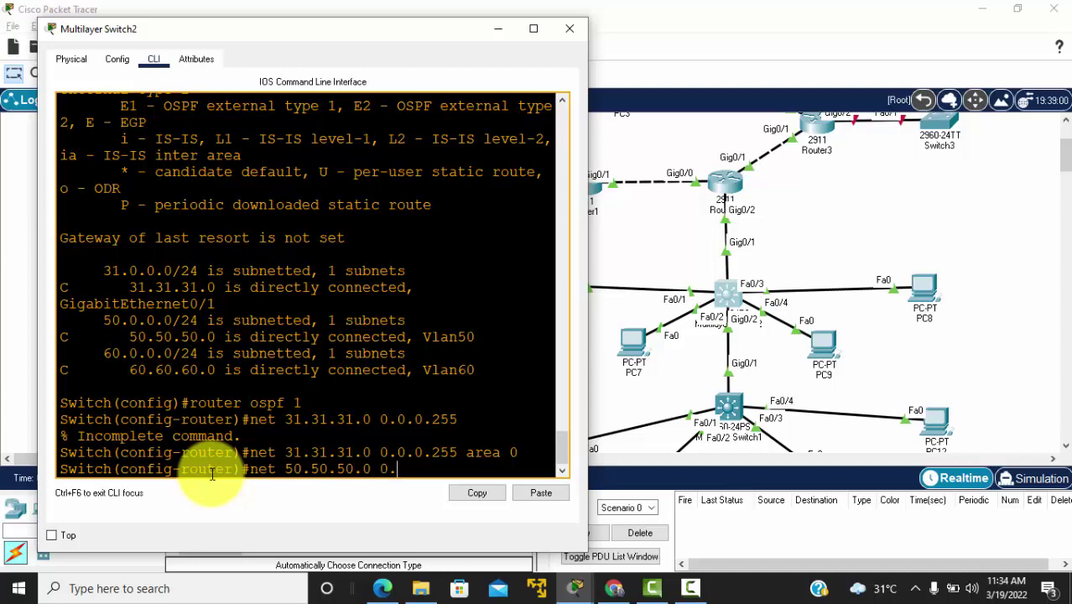
{"action": "type", "text": "0.0.255 area 0"}
{"action": "key", "text": "Return"}
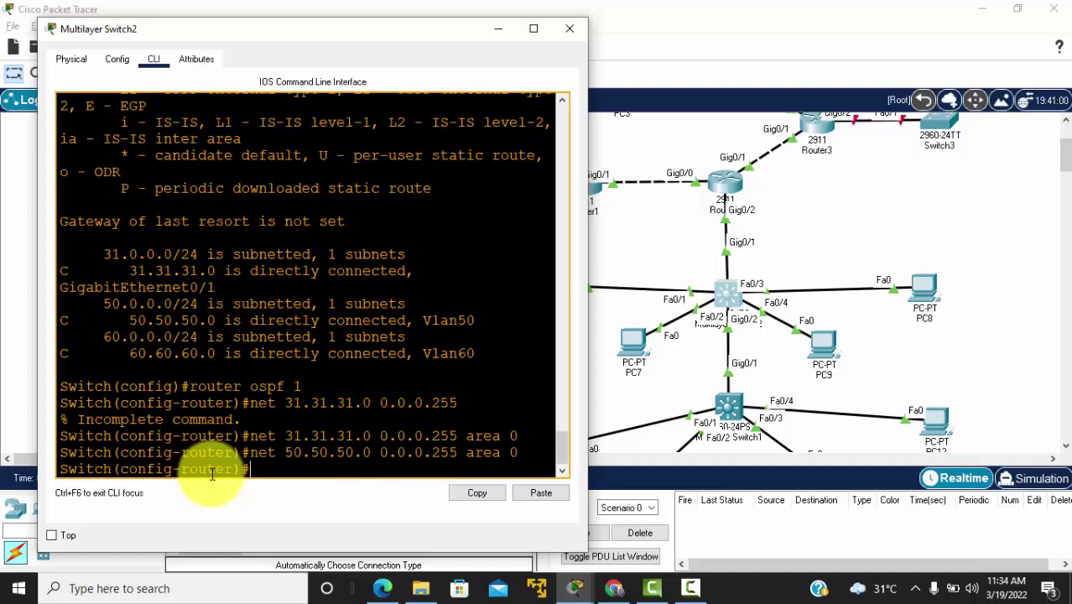
{"action": "type", "text": "net"}
{"action": "key", "text": "Tab"}
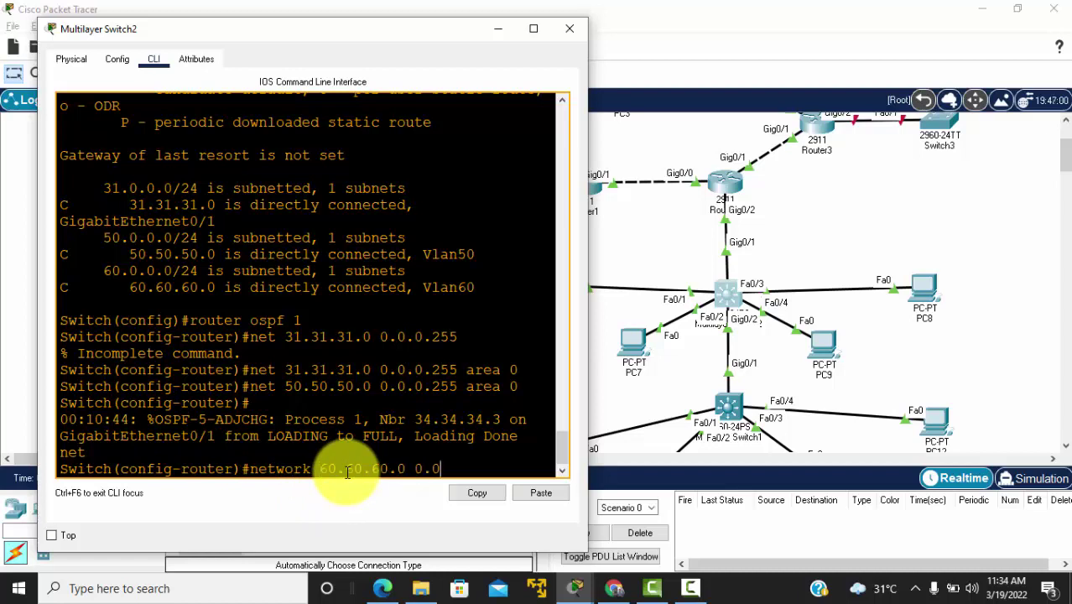
{"action": "type", "text": "55 a"}
{"action": "key", "text": "Return"}
{"action": "key", "text": "Return"}
{"action": "key", "text": "Return"}
{"action": "key", "text": "Return"}
{"action": "key", "text": "Return"}
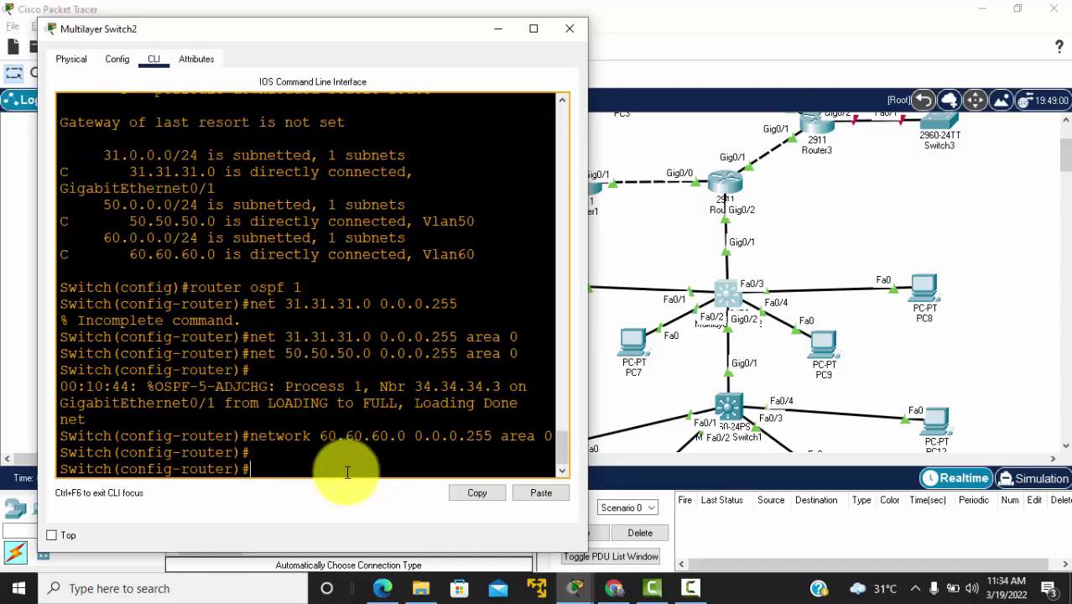
Step: Re-run 'do sh ip route' to confirm OSPF routes learned via 31.31.31.1
{"action": "type", "text": "do sh"}
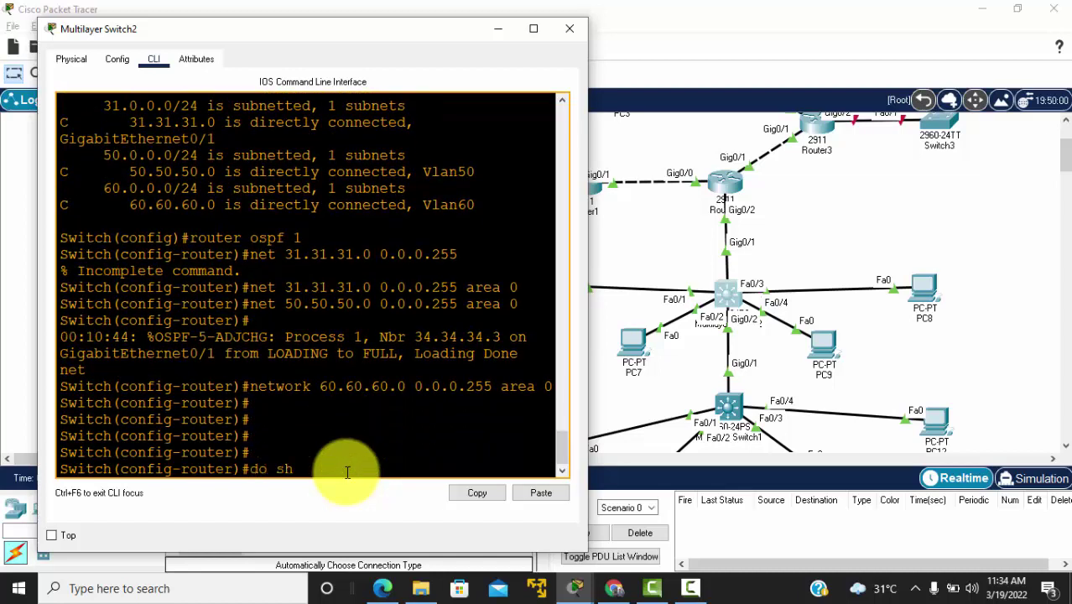
{"action": "type", "text": " ip route"}
{"action": "key", "text": "Return"}
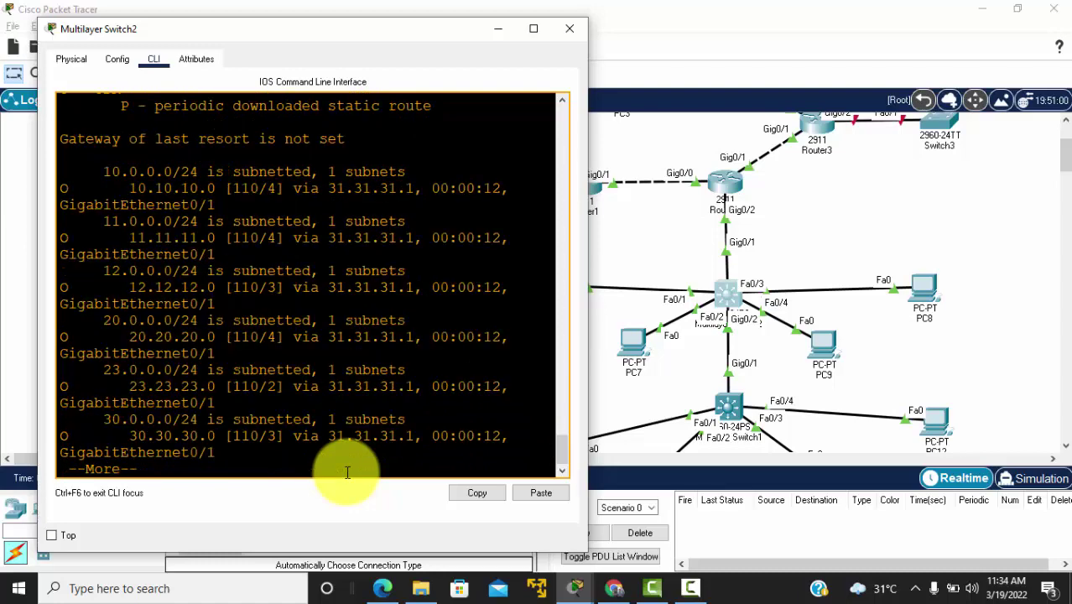
{"action": "key", "text": "Return"}
{"action": "key", "text": "Return"}
{"action": "key", "text": "Return"}
{"action": "key", "text": "Return"}
{"action": "key", "text": "Return"}
{"action": "key", "text": "Return"}
{"action": "key", "text": "Return"}
{"action": "key", "text": "Return"}
{"action": "key", "text": "Return"}
{"action": "key", "text": "Return"}
{"action": "key", "text": "Return"}
{"action": "key", "text": "Return"}
{"action": "key", "text": "Return"}
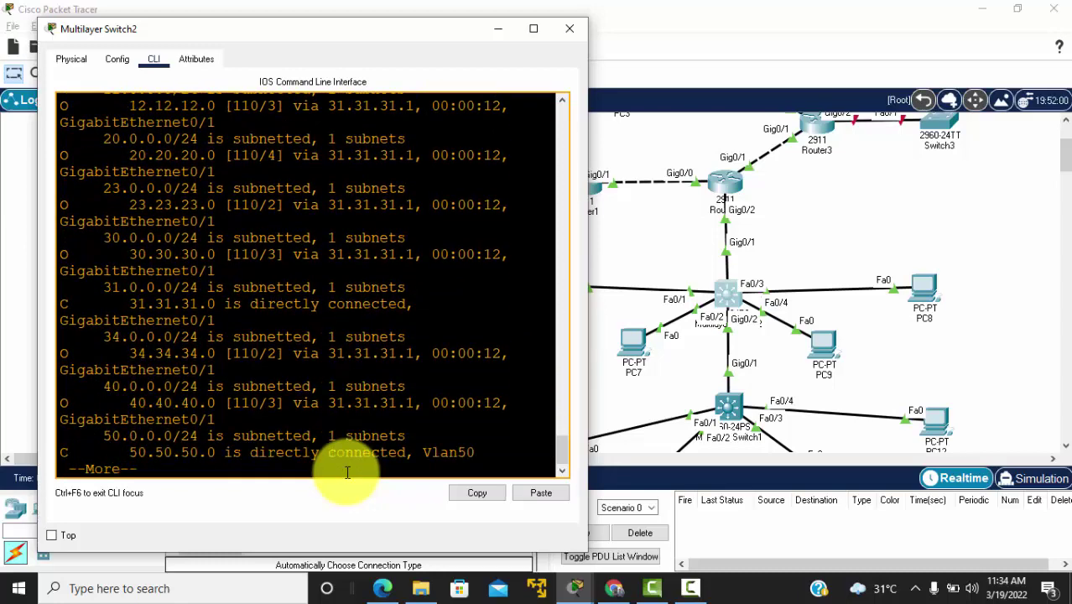
{"action": "scroll", "coordinate": [211, 281], "scroll_direction": "up", "scroll_amount": 3}
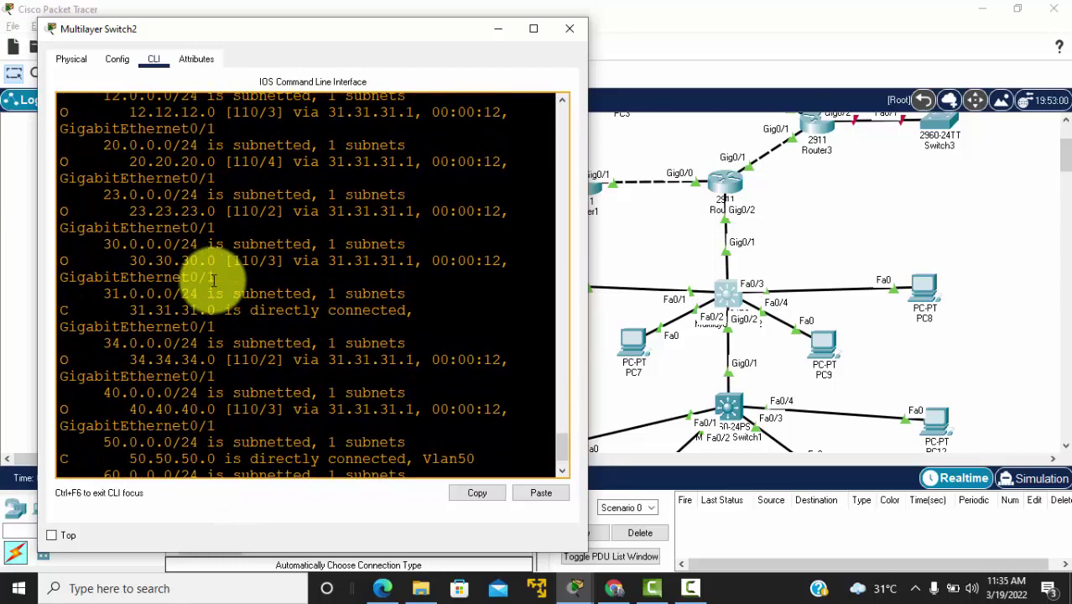
{"action": "scroll", "coordinate": [211, 280], "scroll_direction": "up", "scroll_amount": 2}
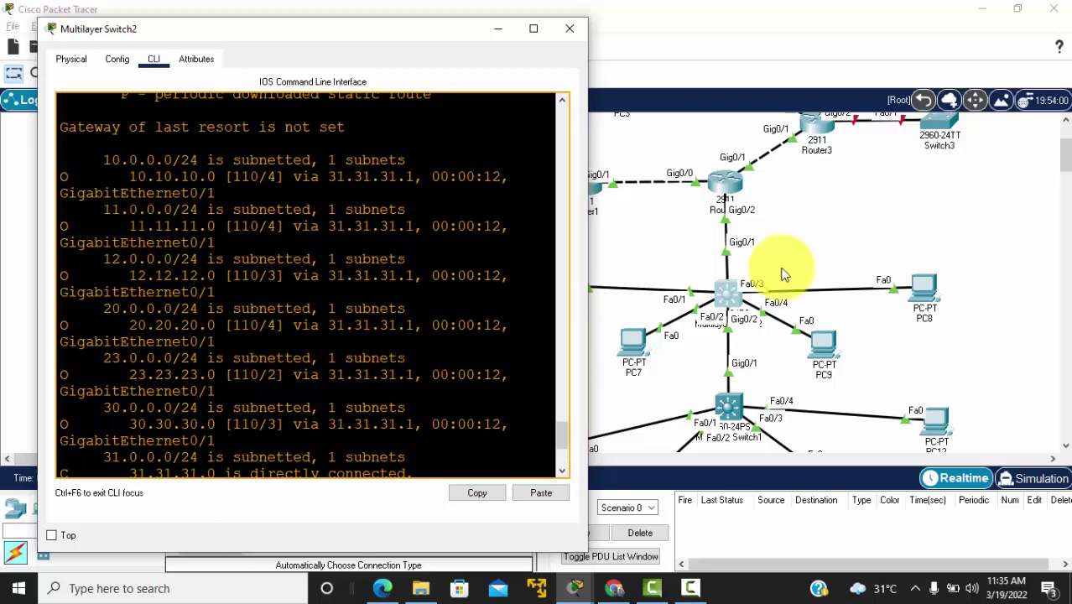
{"action": "left_click", "coordinate": [899, 327]}
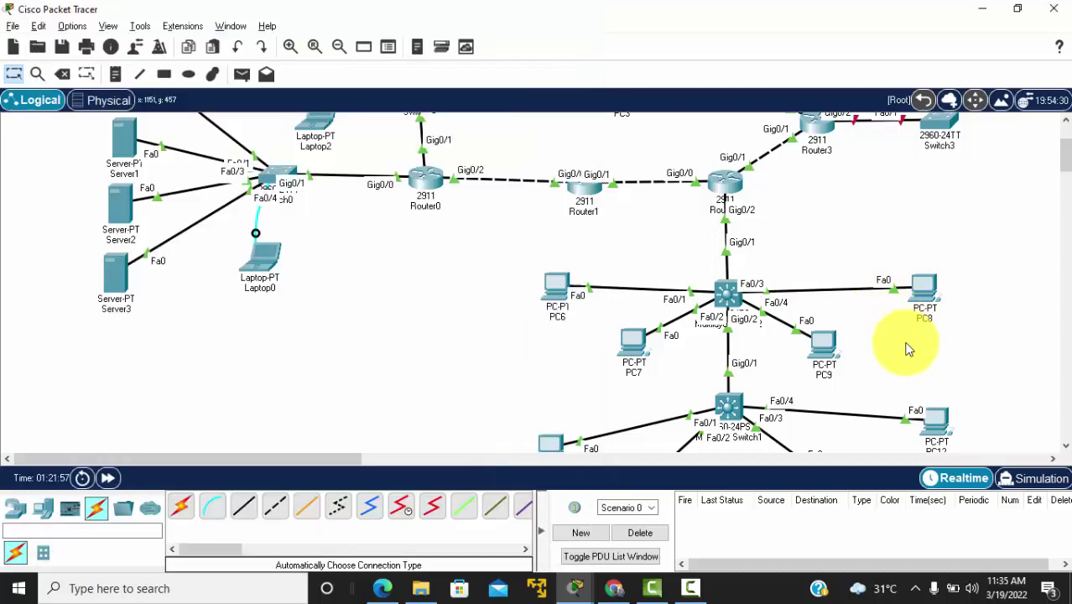
Step: Ping 11.11.11.2 from PC12's command prompt and get four replies with no loss
{"action": "left_click", "coordinate": [946, 434]}
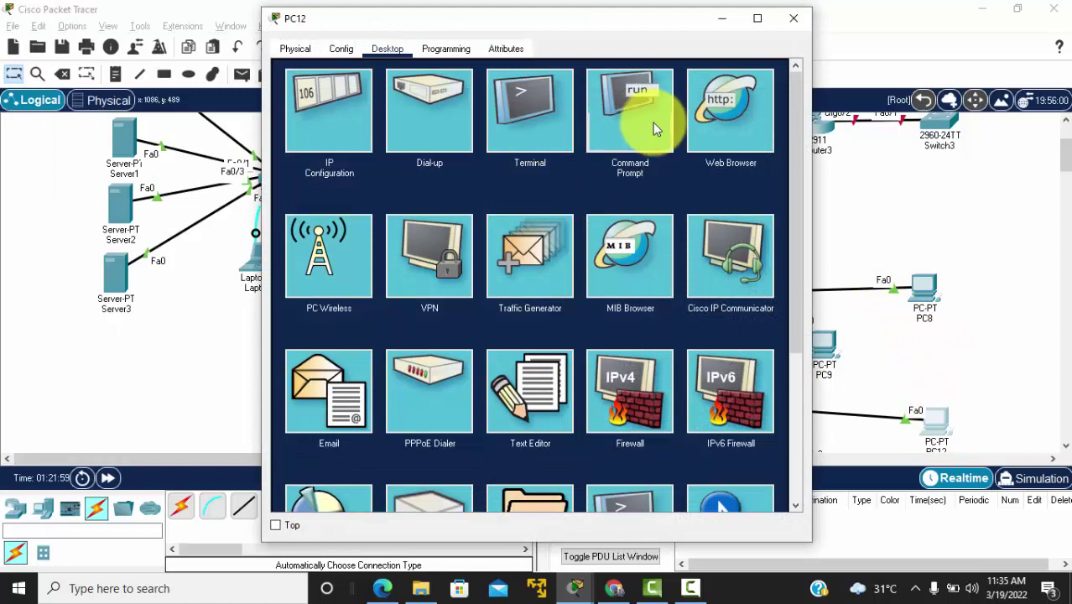
{"action": "left_click", "coordinate": [653, 122]}
{"action": "type", "text": "ping"}
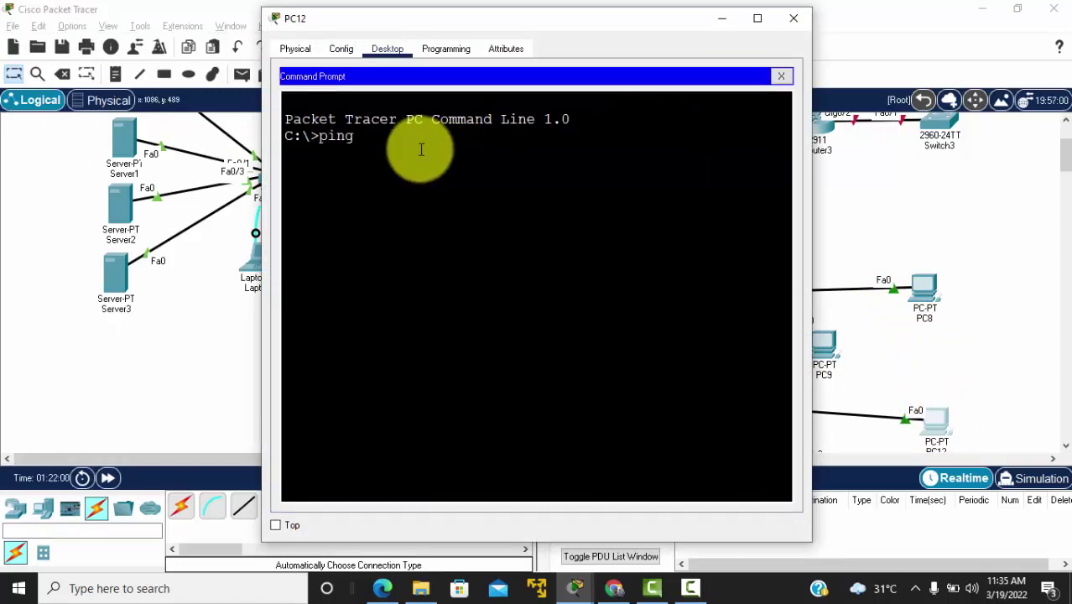
{"action": "type", "text": " 11.11.11.2"}
{"action": "key", "text": "Return"}
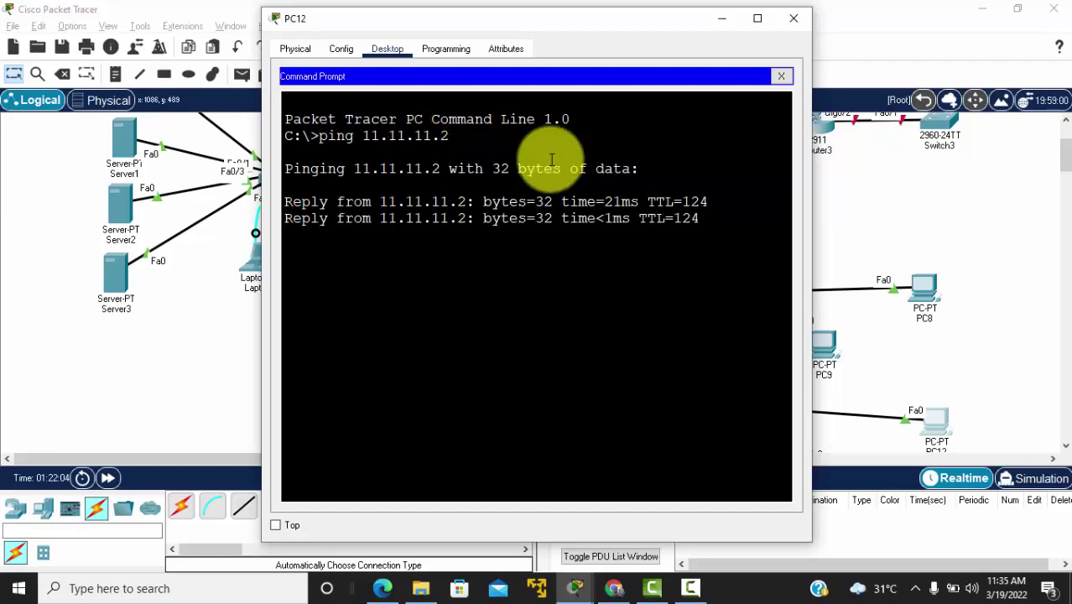
Step: Close PC12's window and switch to the reference topology PDF
{"action": "left_click", "coordinate": [796, 21]}
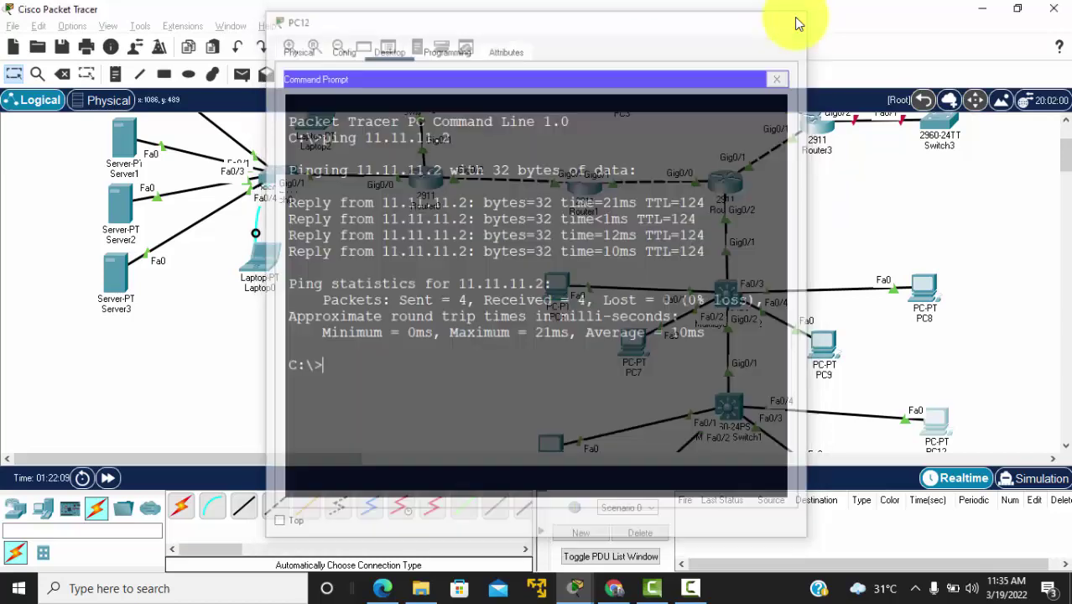
{"action": "scroll", "coordinate": [831, 420], "scroll_direction": "down", "scroll_amount": 2}
{"action": "scroll", "coordinate": [831, 420], "scroll_direction": "up", "scroll_amount": 3}
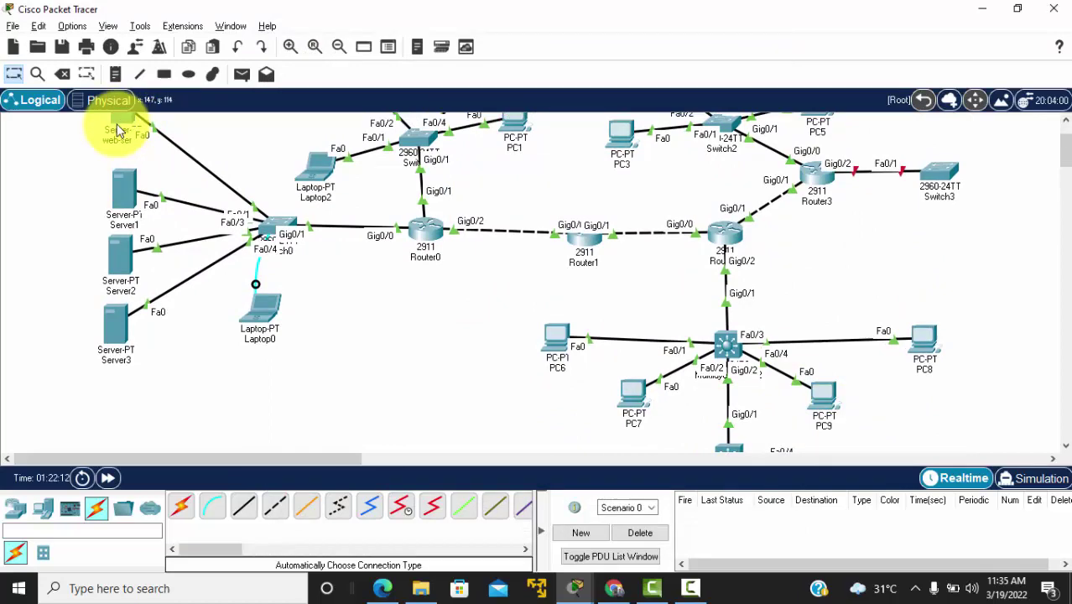
{"action": "scroll", "coordinate": [499, 297], "scroll_direction": "up", "scroll_amount": 2}
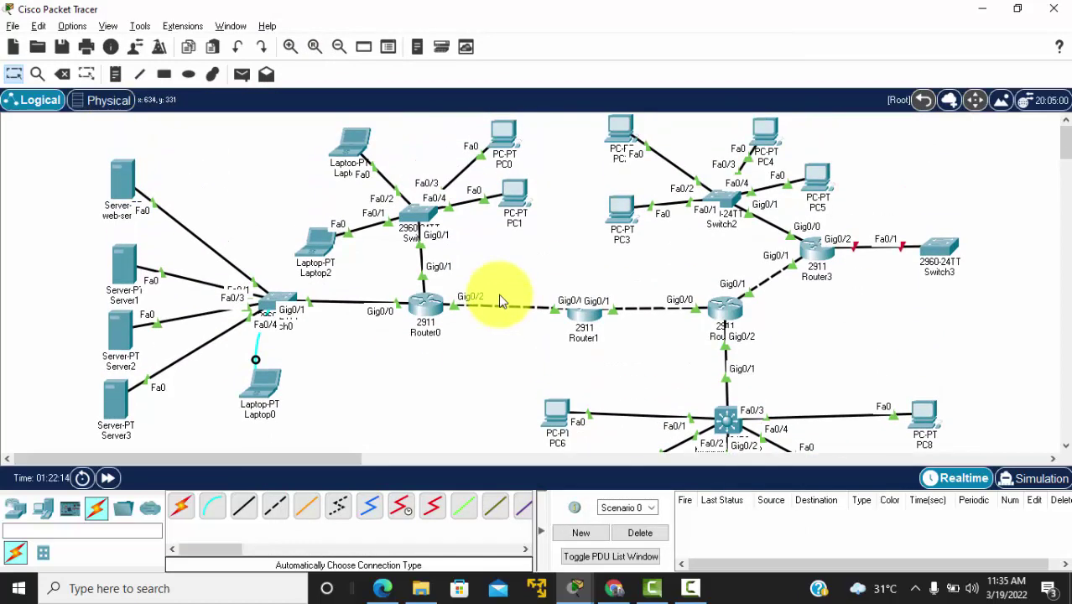
{"action": "scroll", "coordinate": [706, 354], "scroll_direction": "down", "scroll_amount": 1}
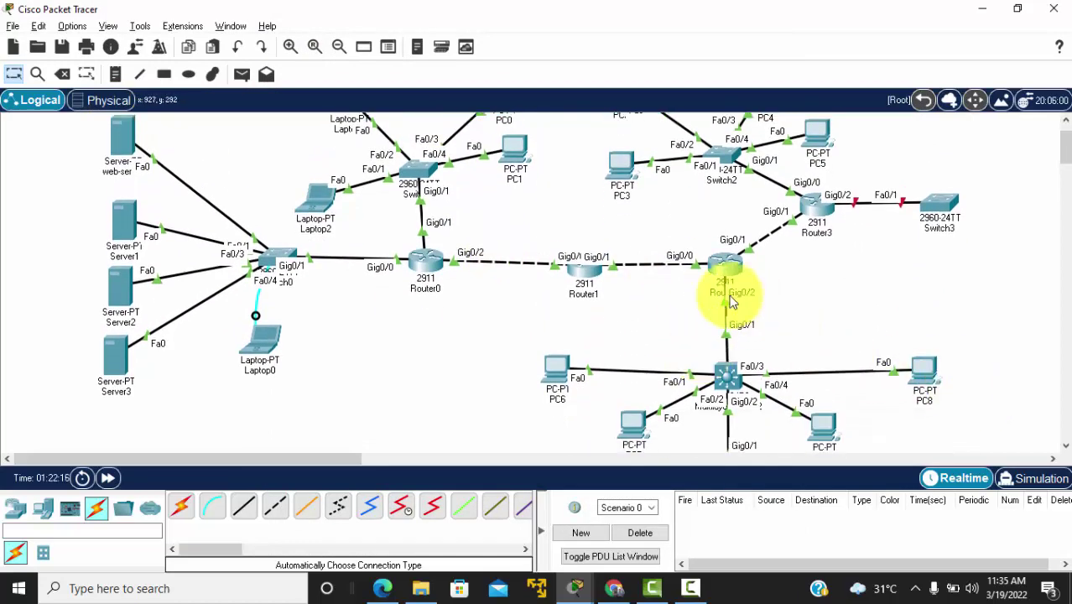
{"action": "key", "text": "alt+Tab"}
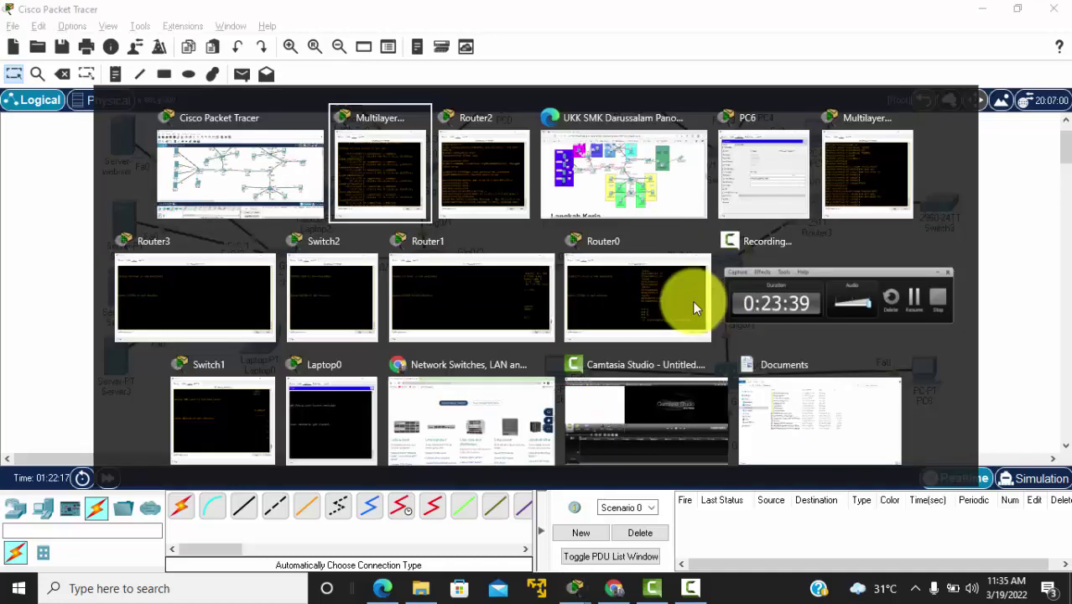
Step: Compare the PDF's home-router area with the topology, then show the network device categories
{"action": "key", "text": "alt+Tab"}
{"action": "key", "text": "alt+Tab"}
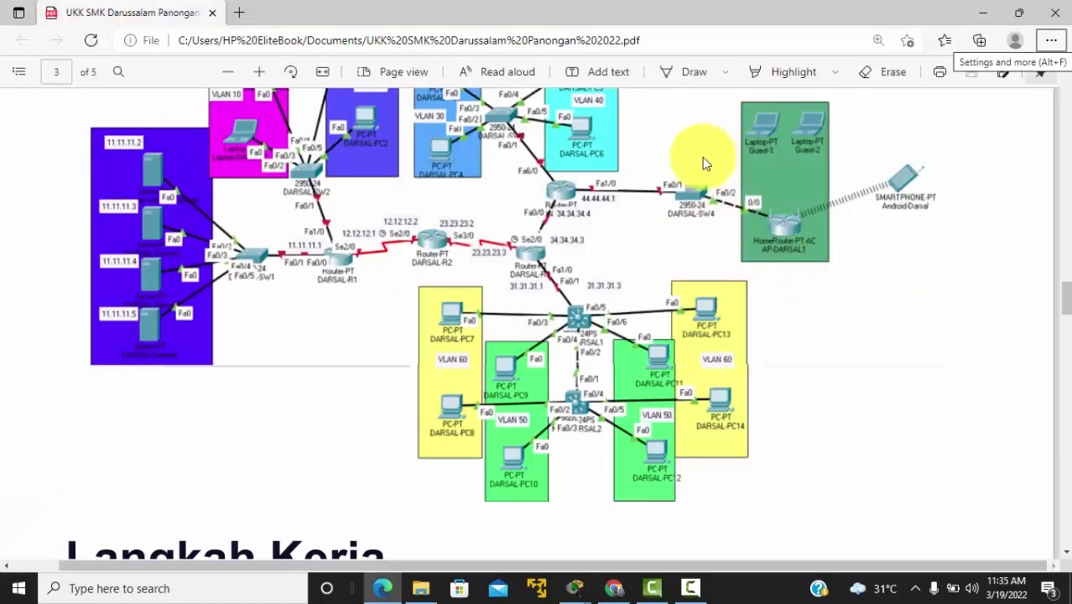
{"action": "scroll", "coordinate": [685, 200], "scroll_direction": "up", "scroll_amount": 1}
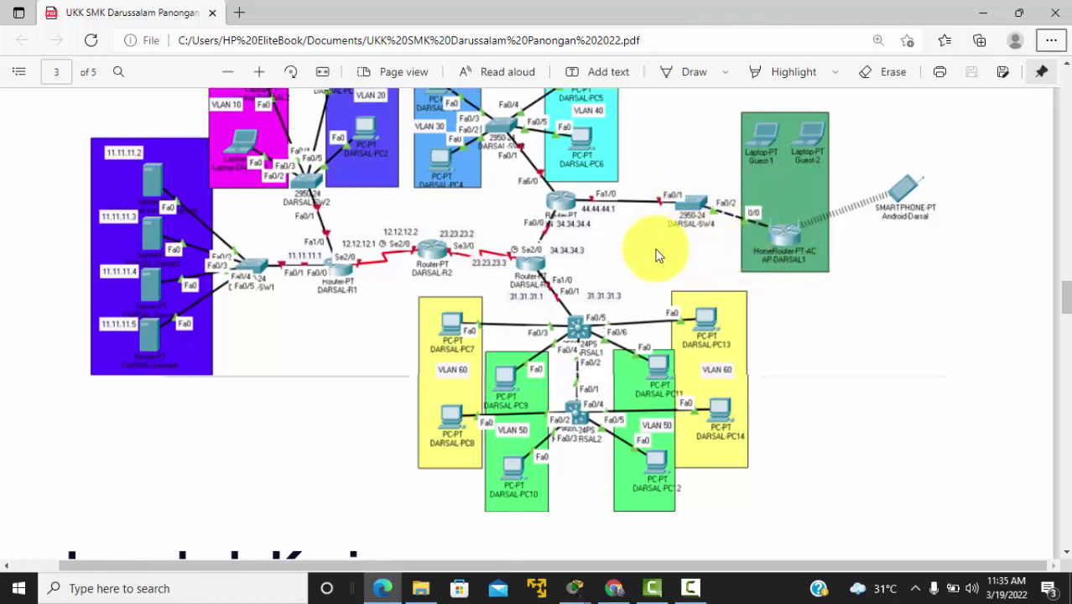
{"action": "key", "text": "alt+Tab"}
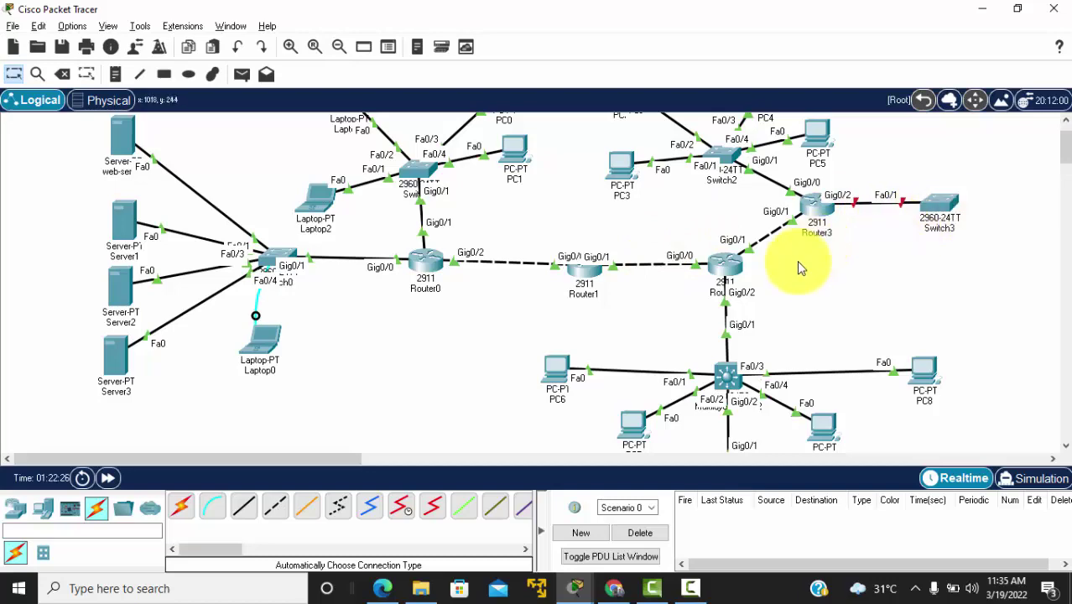
{"action": "scroll", "coordinate": [797, 262], "scroll_direction": "right", "scroll_amount": 5}
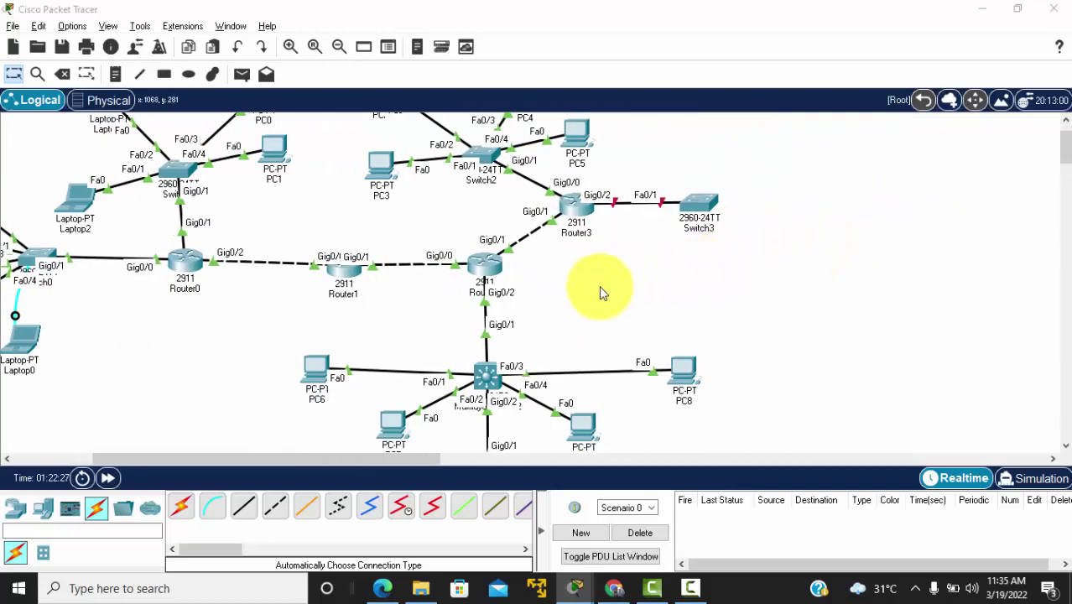
{"action": "key", "text": "alt+Tab"}
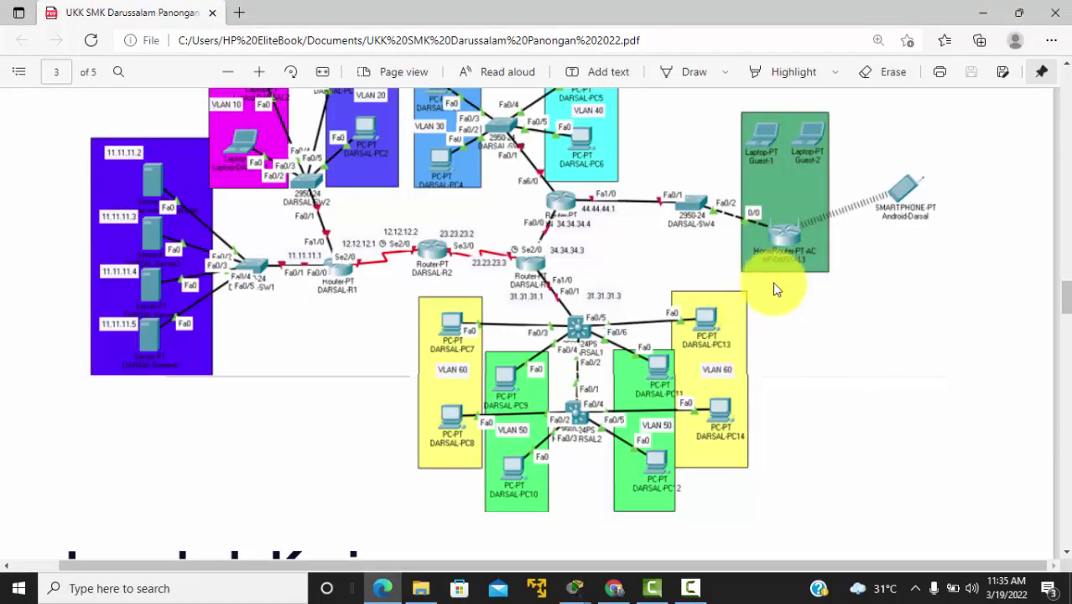
{"action": "key", "text": "alt+Tab"}
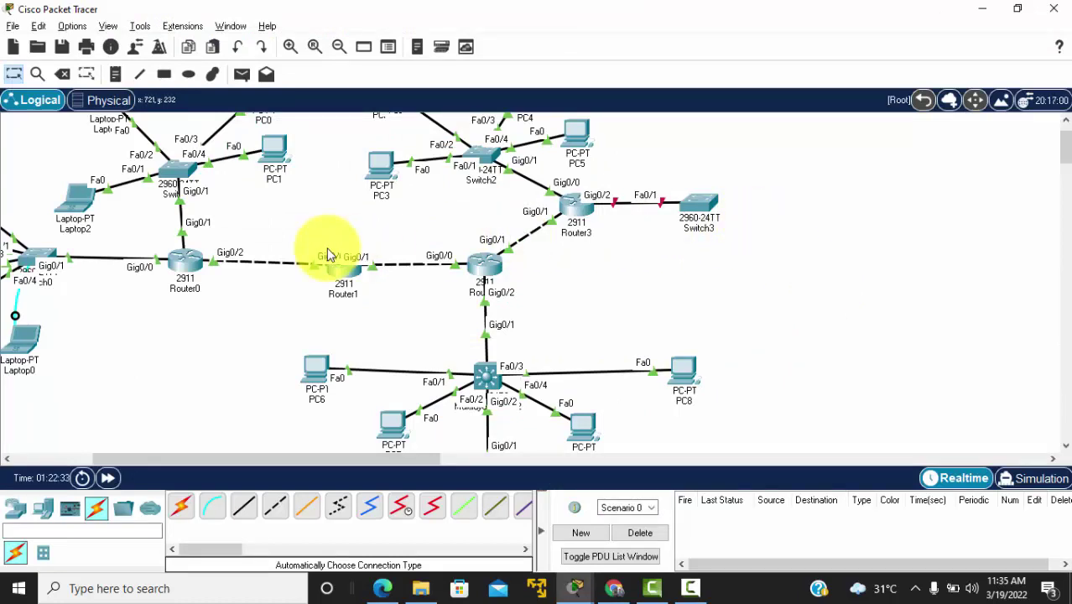
{"action": "scroll", "coordinate": [240, 233], "scroll_direction": "left", "scroll_amount": 3}
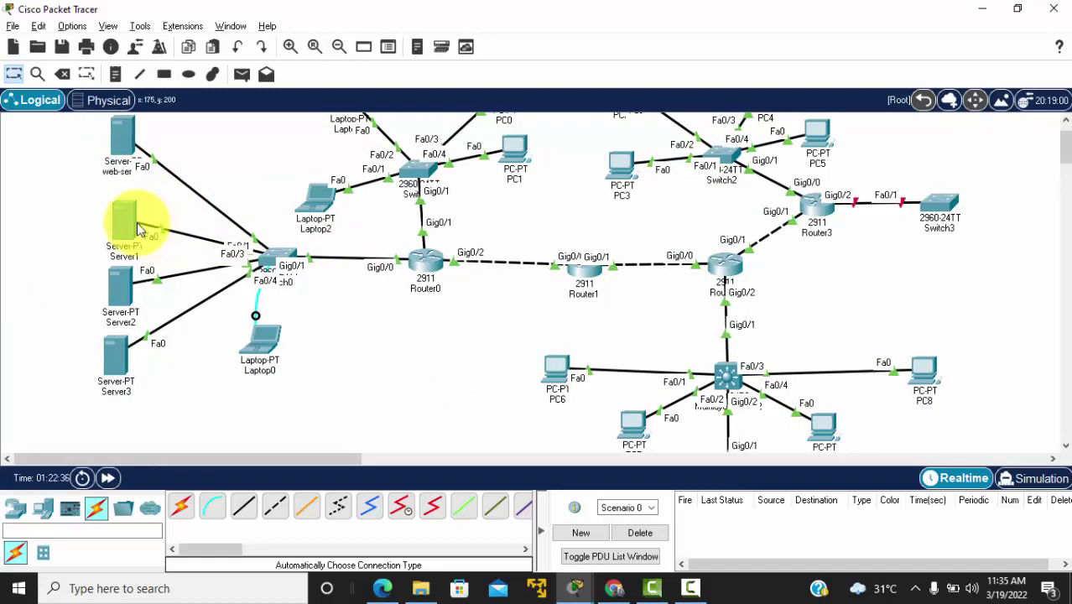
{"action": "scroll", "coordinate": [541, 220], "scroll_direction": "right", "scroll_amount": 4}
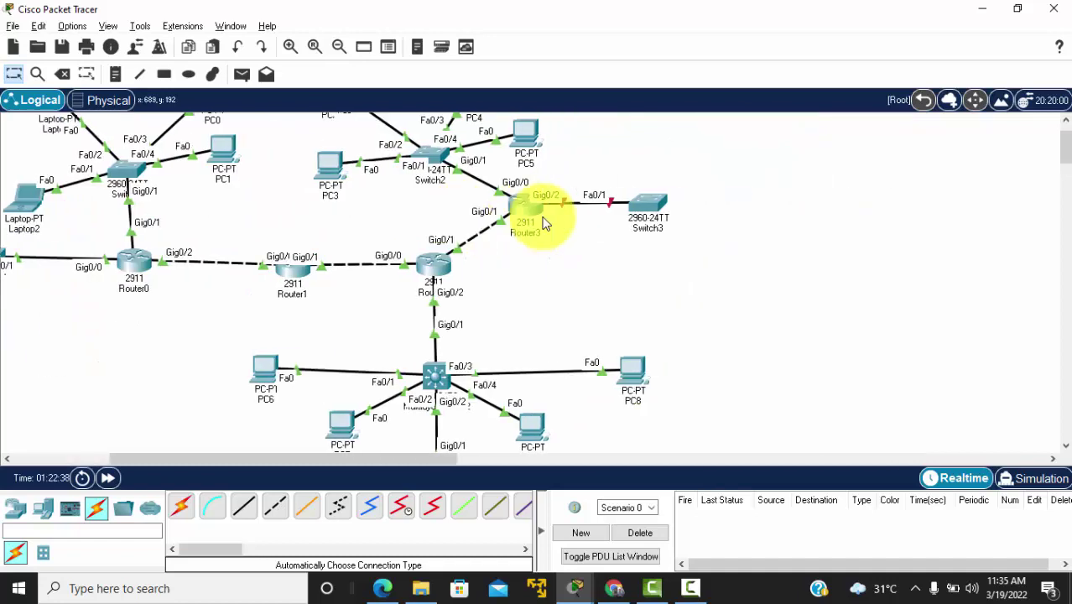
{"action": "scroll", "coordinate": [543, 219], "scroll_direction": "right", "scroll_amount": 2}
{"action": "scroll", "coordinate": [549, 220], "scroll_direction": "left", "scroll_amount": 1}
{"action": "scroll", "coordinate": [556, 220], "scroll_direction": "up", "scroll_amount": 1}
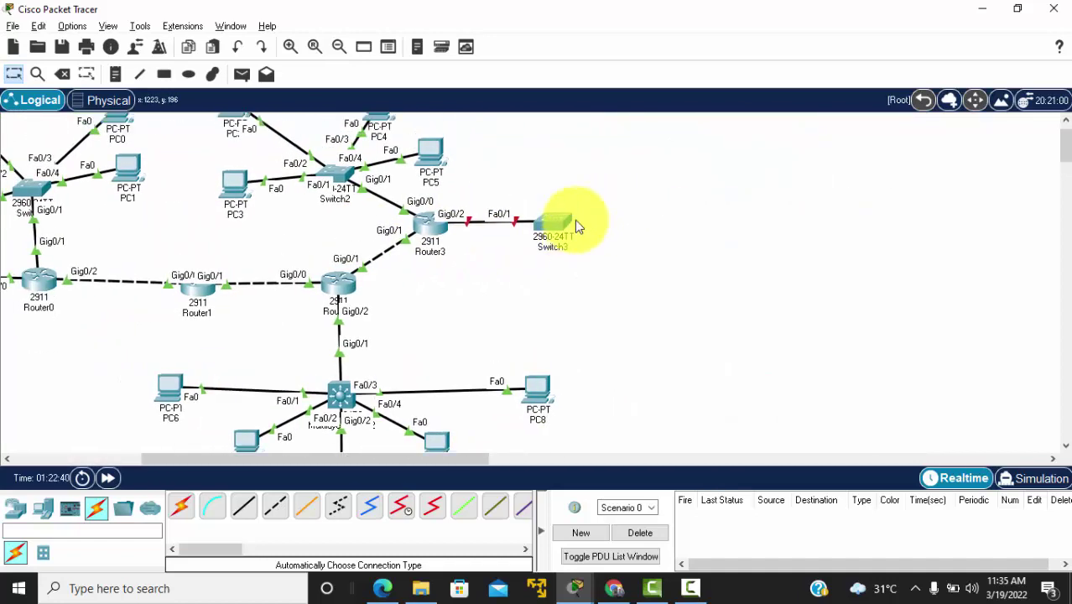
{"action": "left_click", "coordinate": [15, 508]}
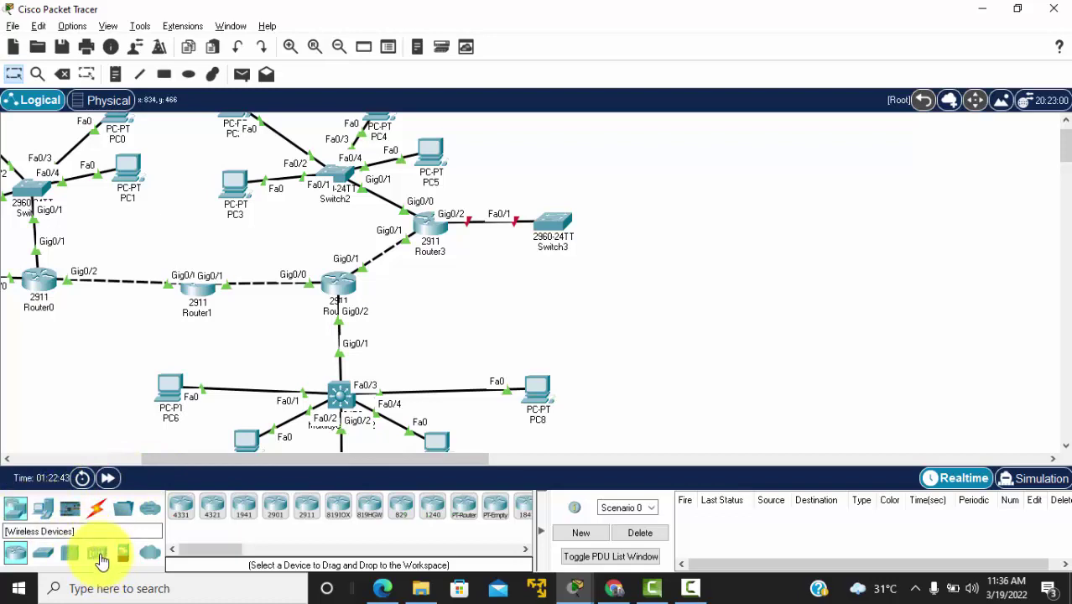
Step: Place a home wireless router beside Switch3, checking the reference PDF
{"action": "left_click", "coordinate": [98, 555]}
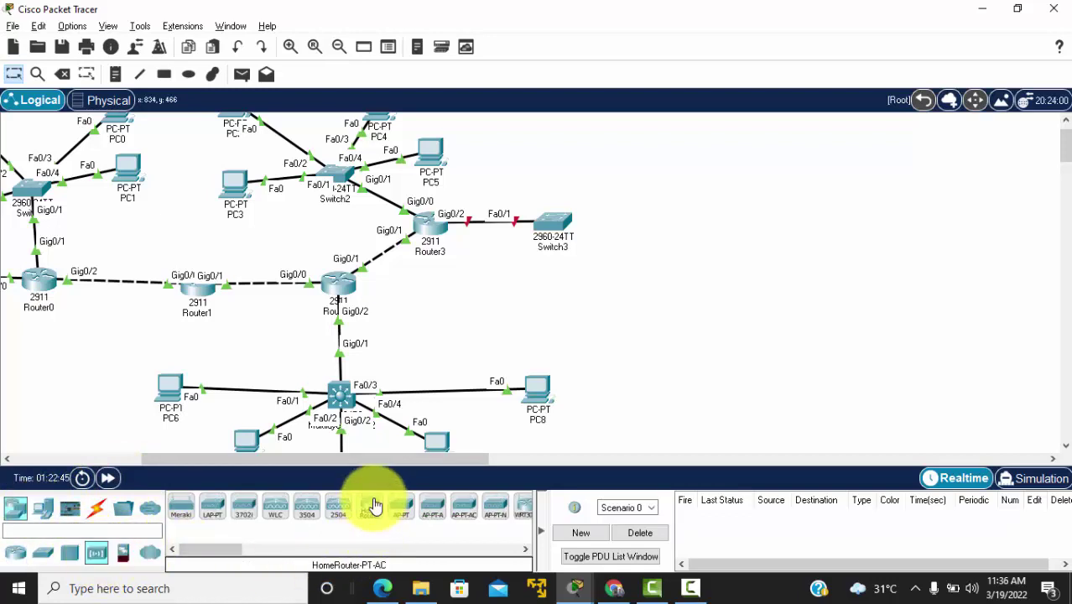
{"action": "left_click_drag", "start_coordinate": [370, 506], "coordinate": [677, 231]}
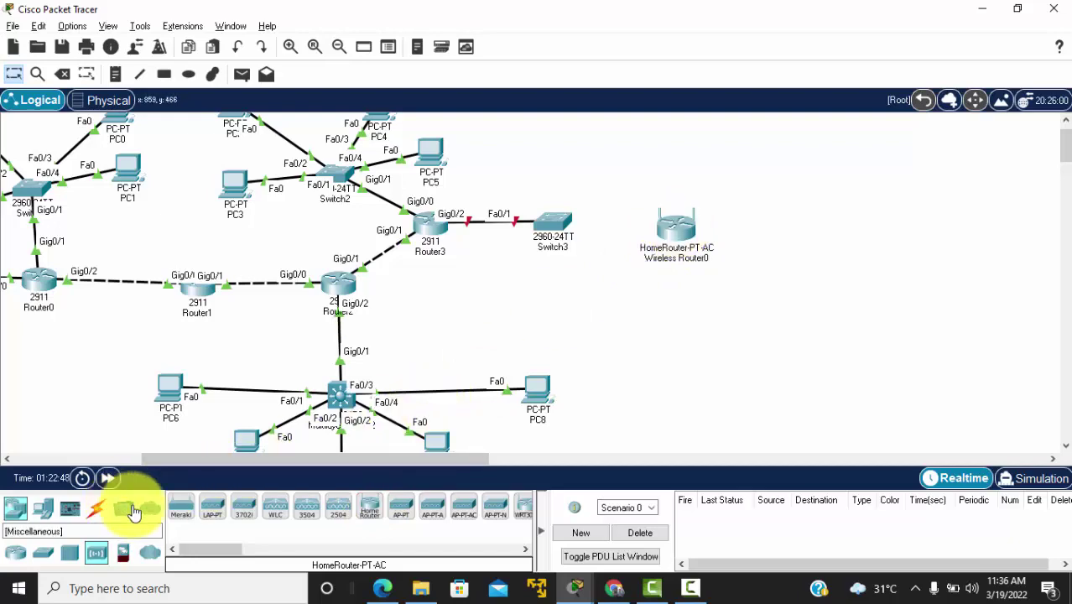
{"action": "key", "text": "alt+Tab"}
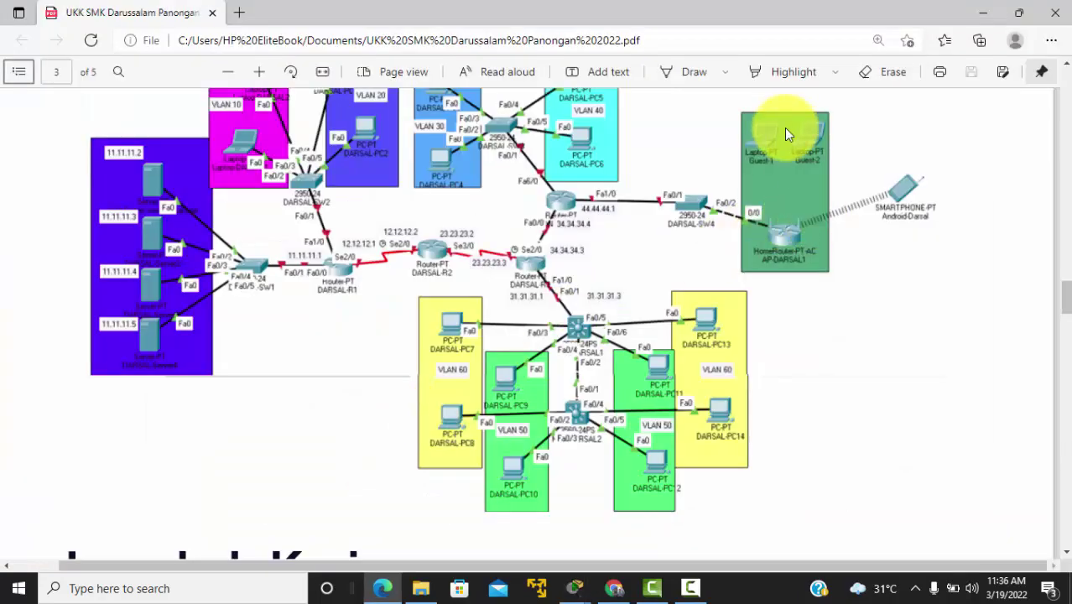
{"action": "key", "text": "alt+Tab"}
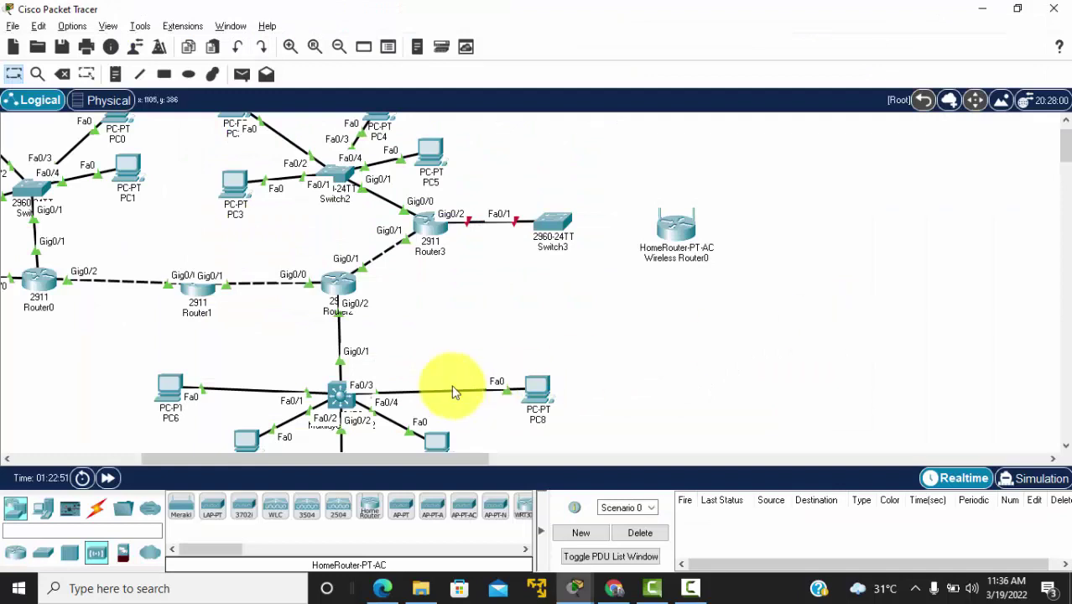
Step: Place Laptop3 and Laptop4 above the wireless router and Smartphone0 to its right
{"action": "left_click", "coordinate": [41, 509]}
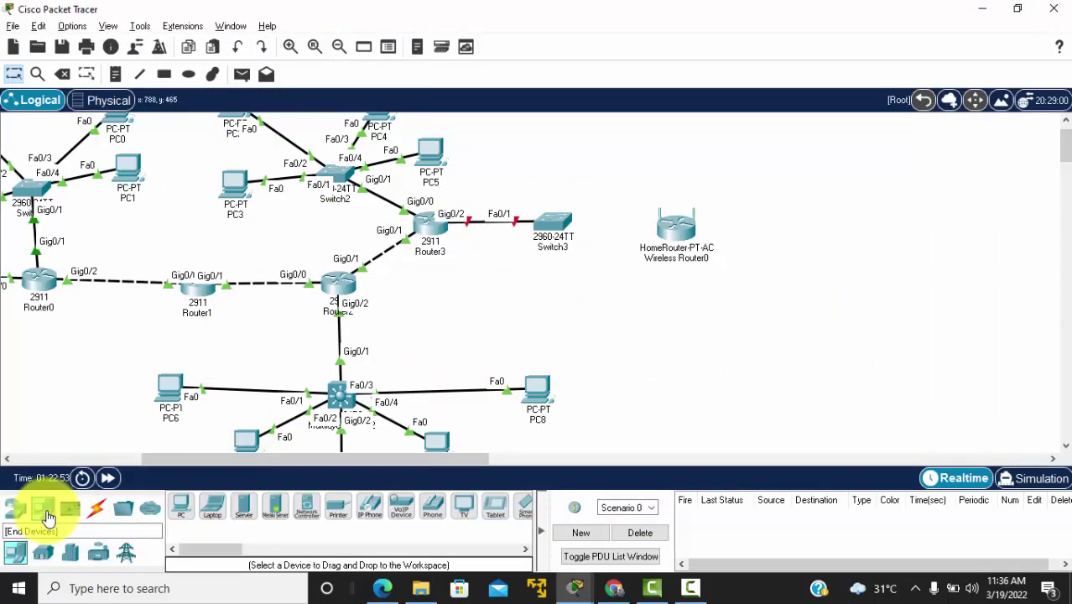
{"action": "left_click", "coordinate": [212, 506]}
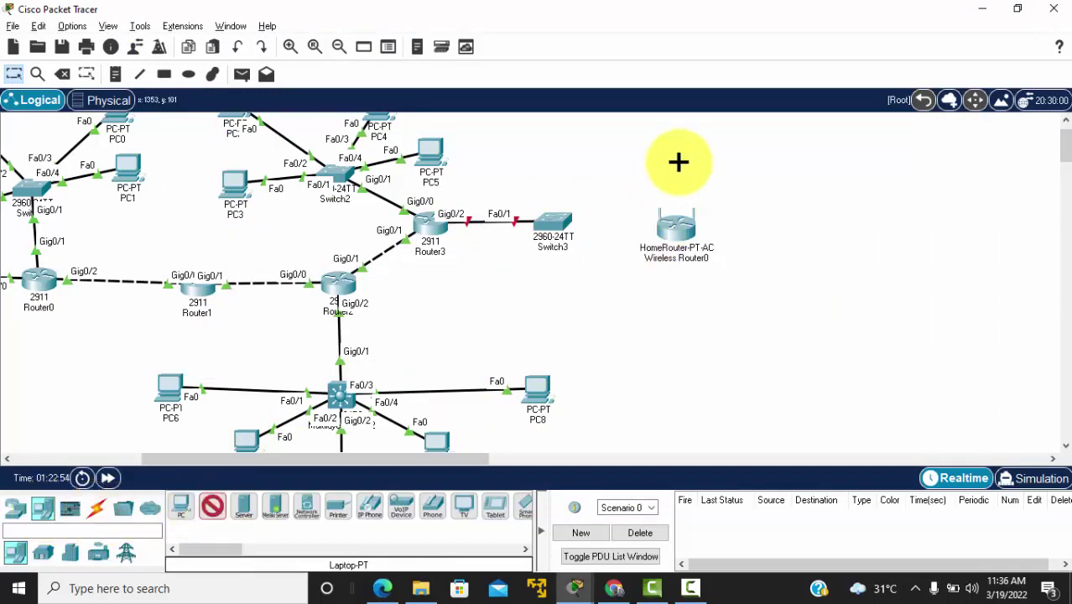
{"action": "left_click", "coordinate": [680, 135]}
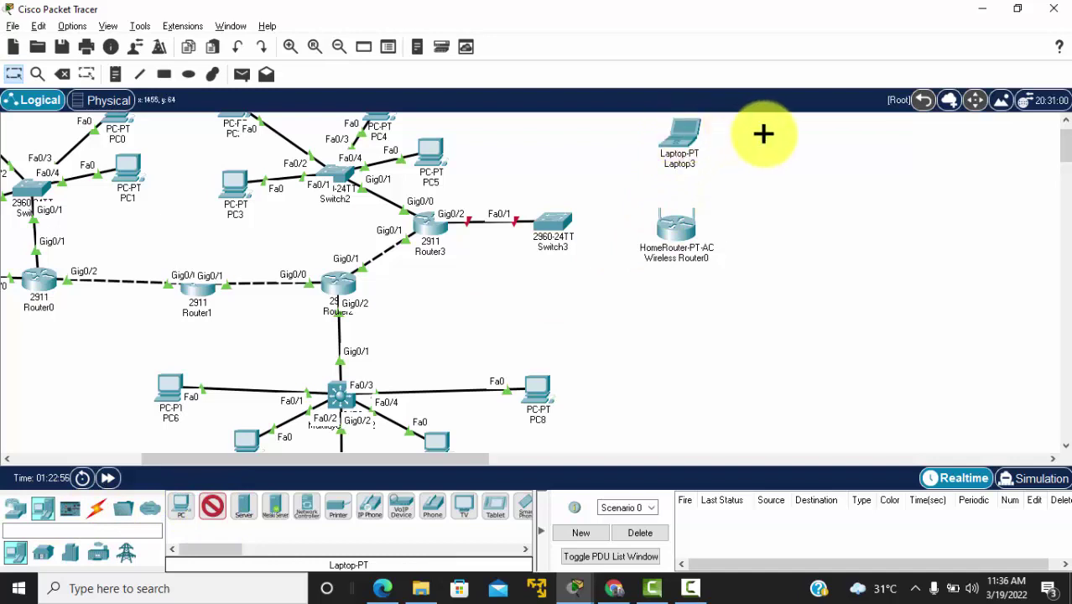
{"action": "left_click", "coordinate": [768, 134]}
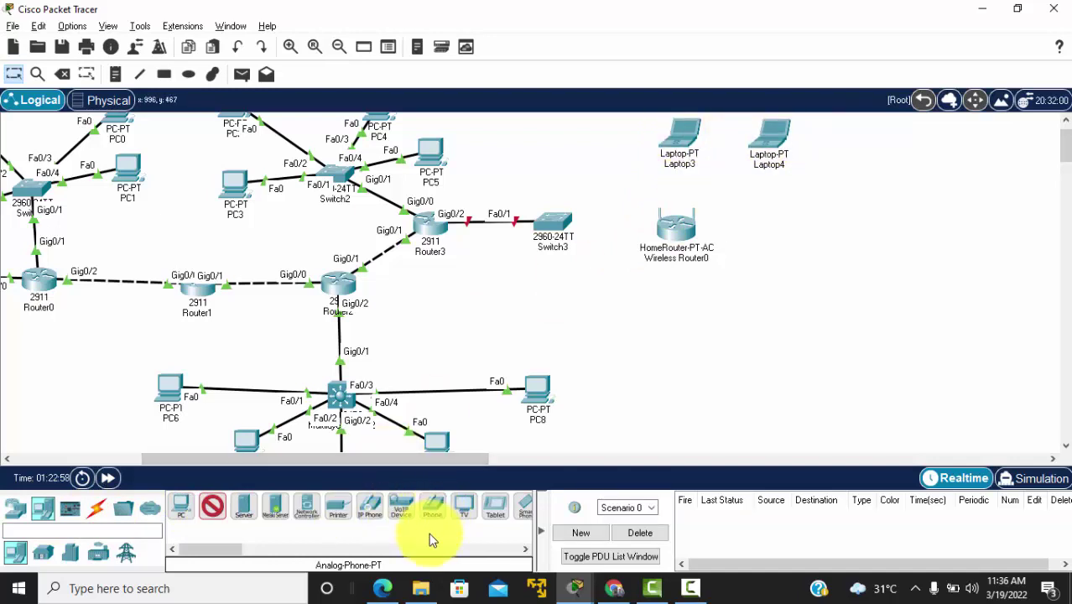
{"action": "left_click", "coordinate": [523, 507]}
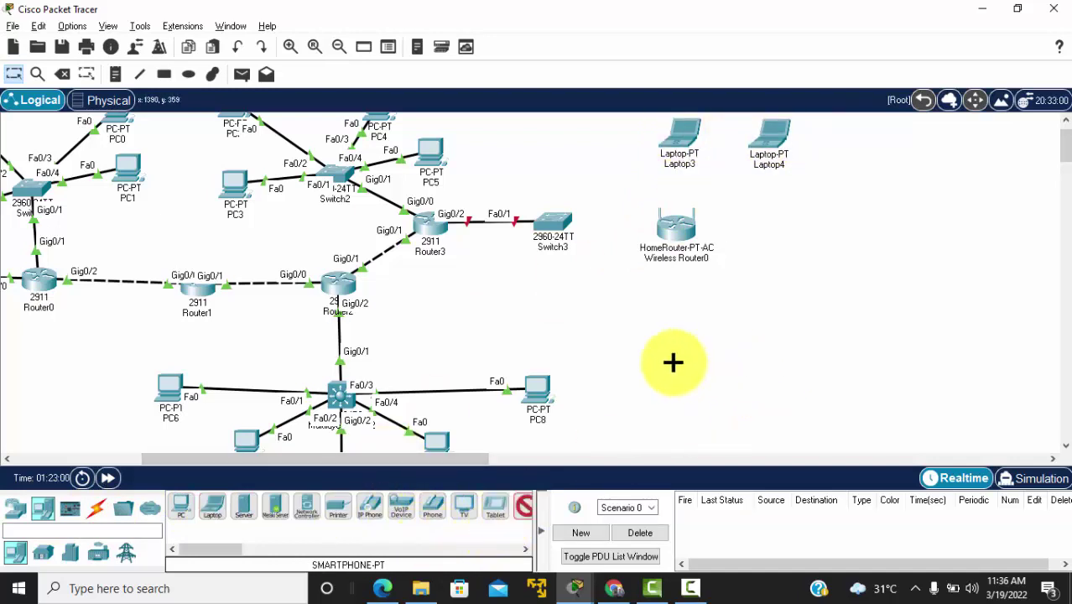
{"action": "left_click", "coordinate": [850, 222]}
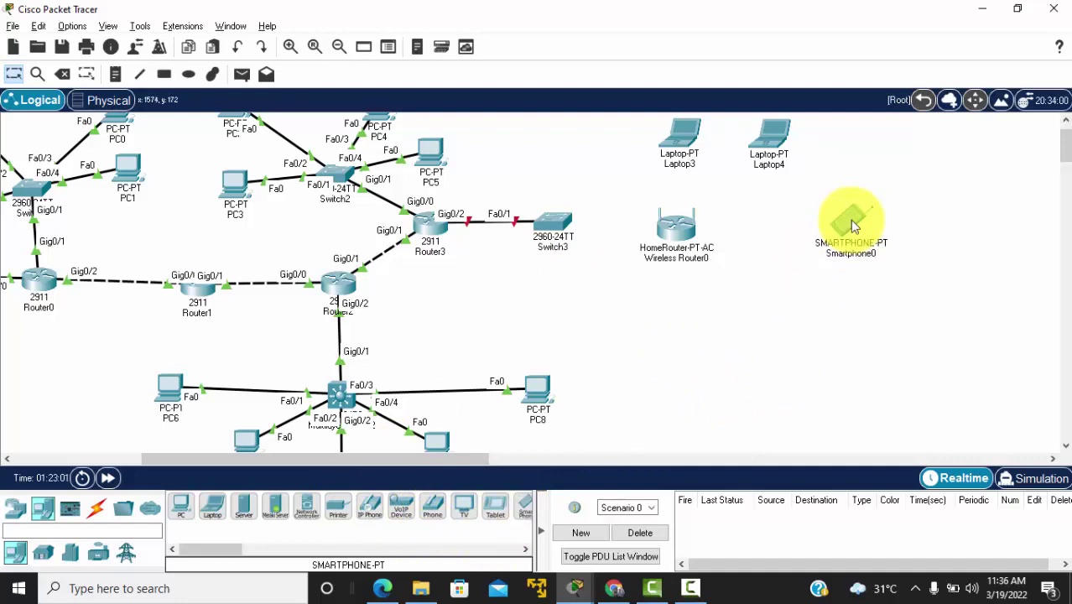
Step: Cable Switch3 to Wireless Router0 using the automatic connection type
{"action": "left_click", "coordinate": [97, 509]}
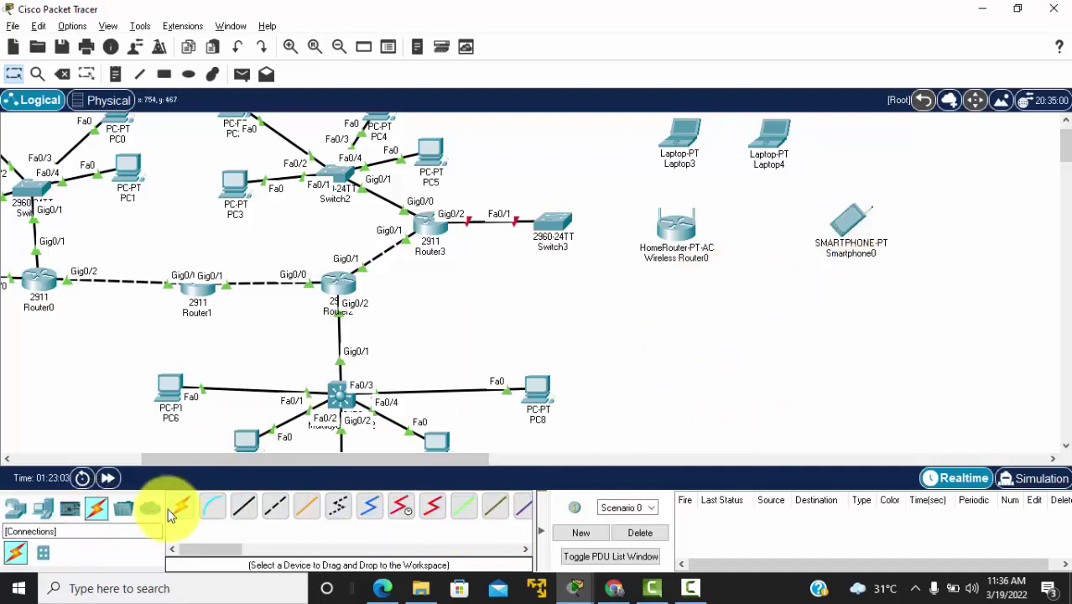
{"action": "left_click", "coordinate": [181, 508]}
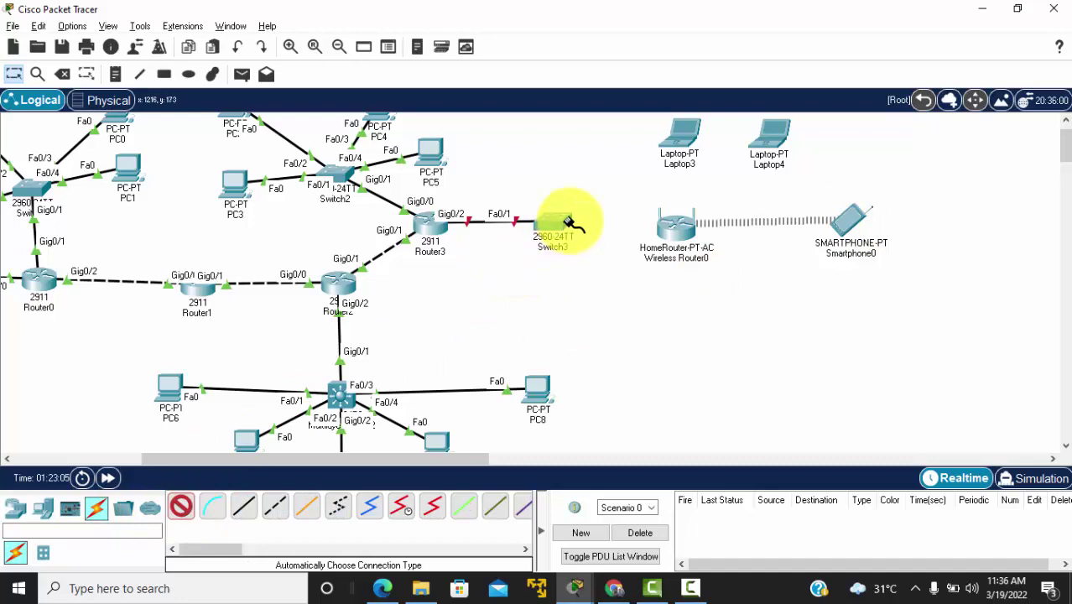
{"action": "left_click", "coordinate": [679, 233]}
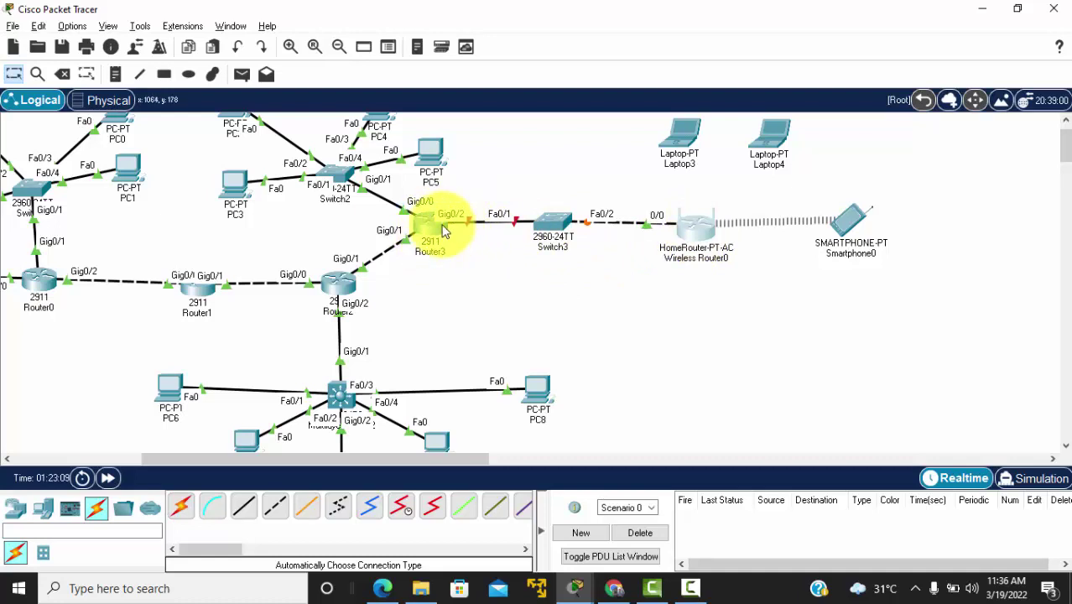
{"action": "mouse_move", "coordinate": [435, 234]}
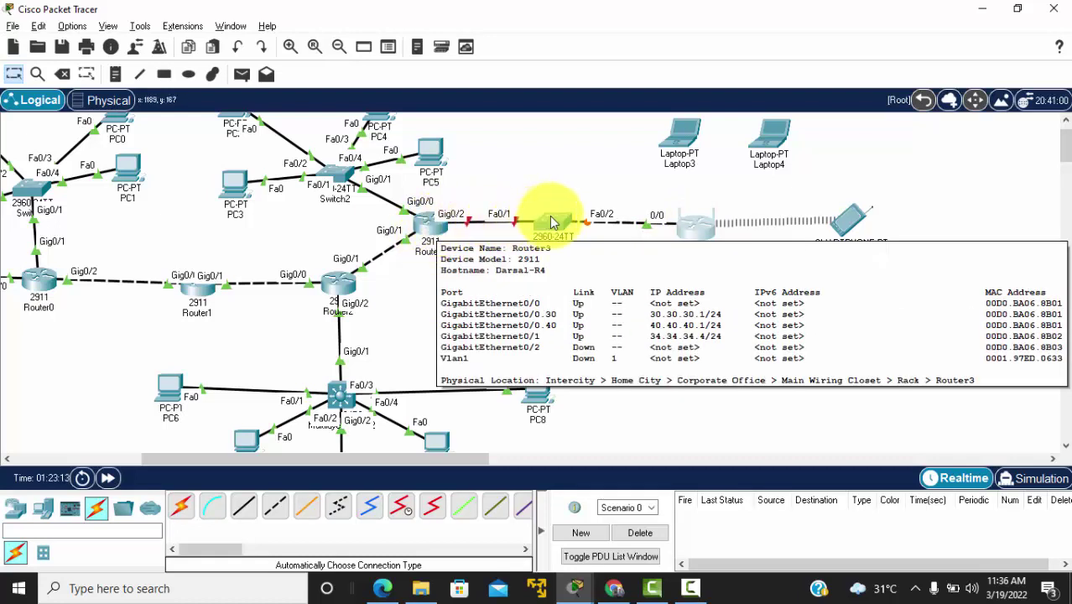
Step: On Router3's CLI, enter privileged mode and then global configuration mode
{"action": "left_click", "coordinate": [436, 230]}
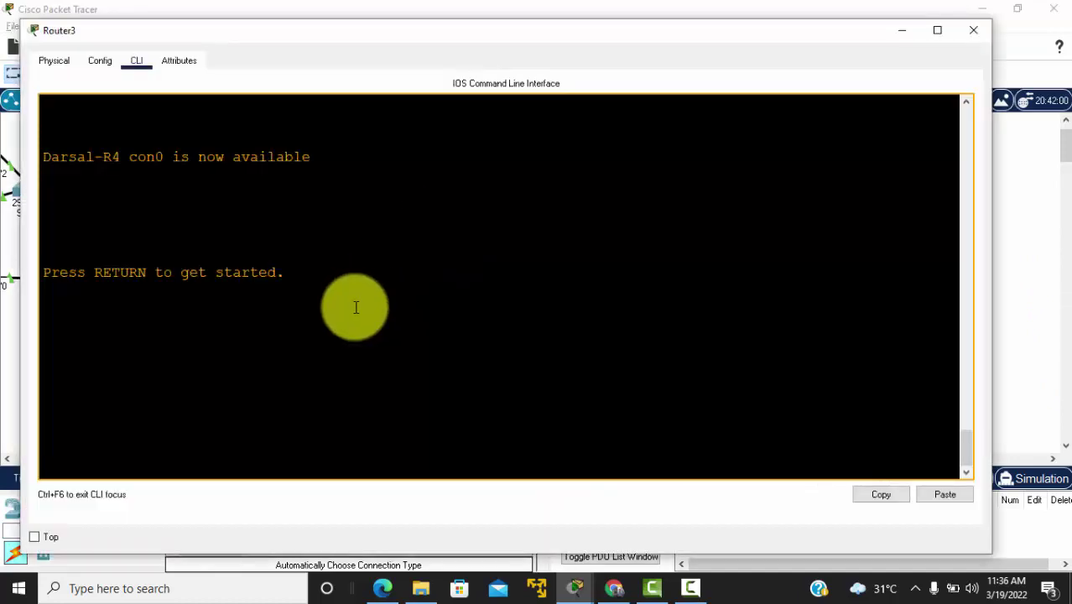
{"action": "key", "text": "Return"}
{"action": "key", "text": "Return"}
{"action": "key", "text": "Return"}
{"action": "key", "text": "Return"}
{"action": "key", "text": "Return"}
{"action": "type", "text": "en"}
{"action": "key", "text": "Return"}
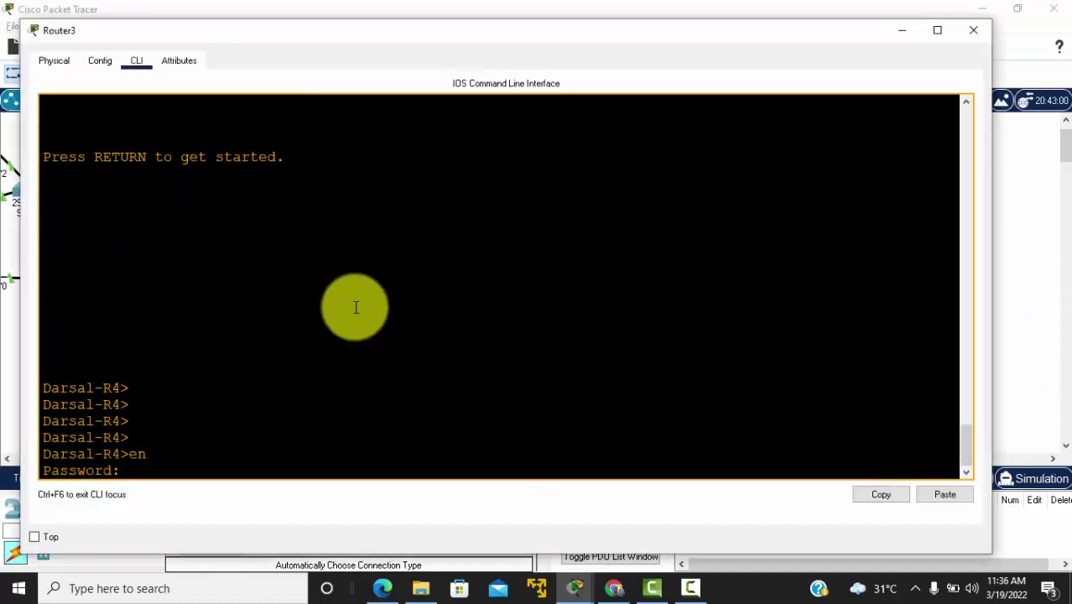
{"action": "key", "text": "Return"}
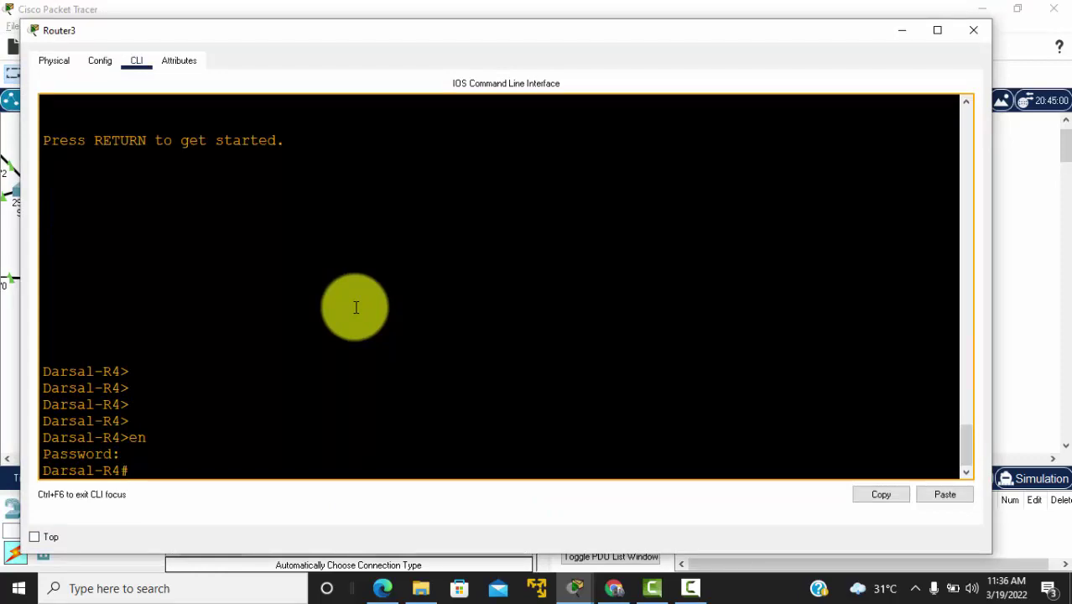
{"action": "type", "text": "con f t"}
{"action": "key", "text": "Return"}
{"action": "key", "text": "Return"}
{"action": "key", "text": "Return"}
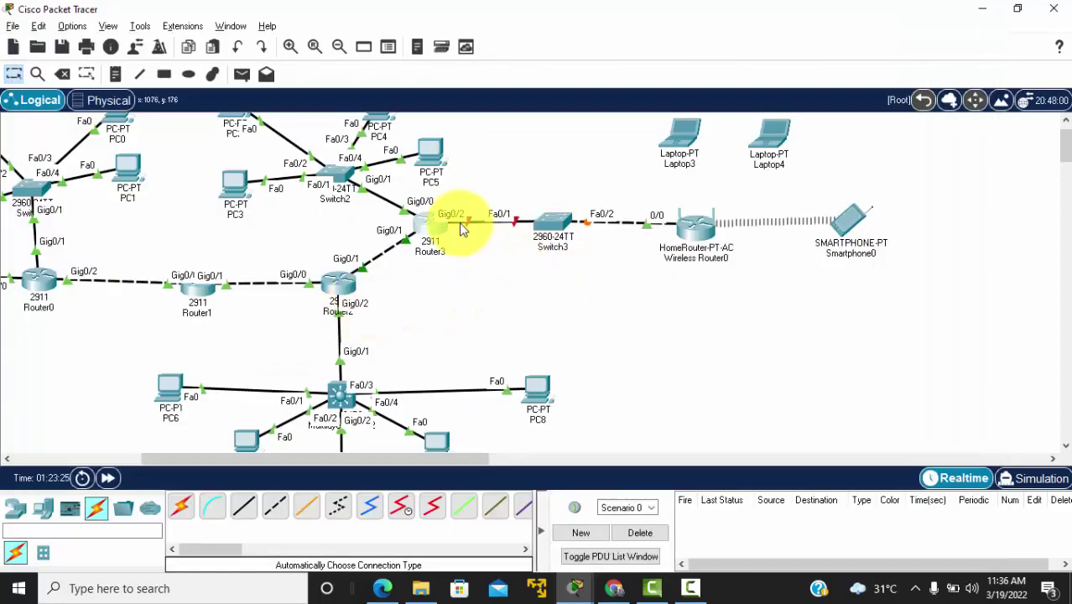
Step: Bring up GigabitEthernet0/2 and begin typing ip add 44.44.44.1 255.255.255.0
{"action": "left_click", "coordinate": [447, 227]}
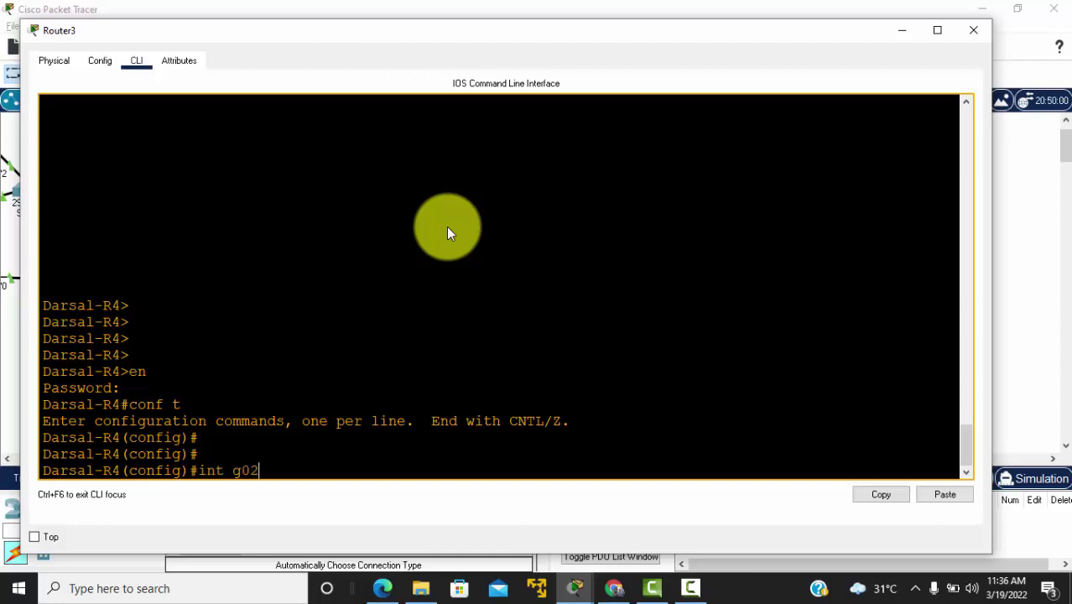
{"action": "type", "text": "int g0/2"}
{"action": "key", "text": "Return"}
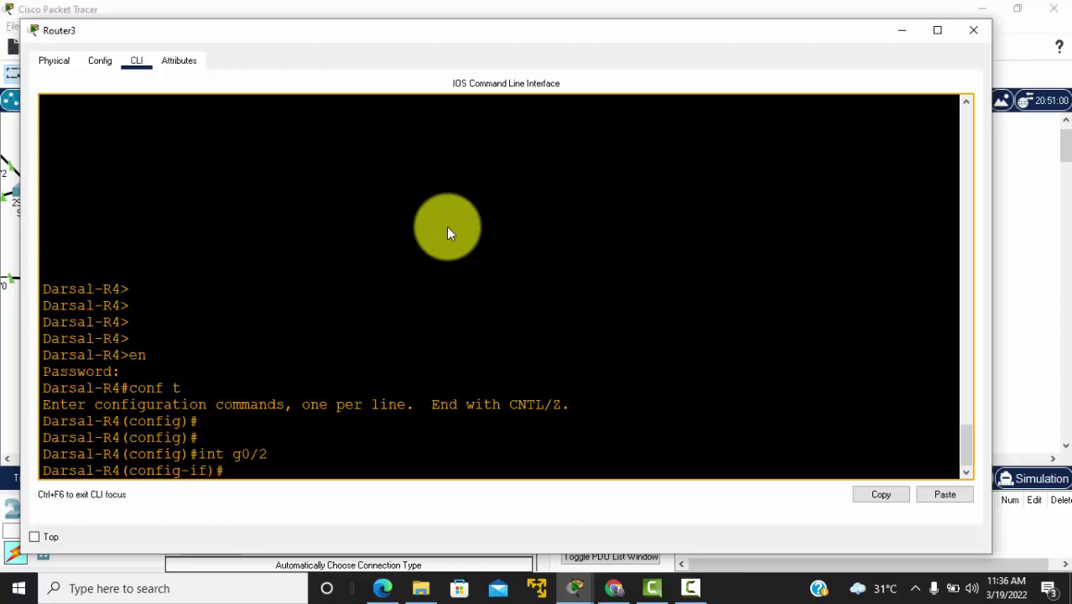
{"action": "type", "text": "ut"}
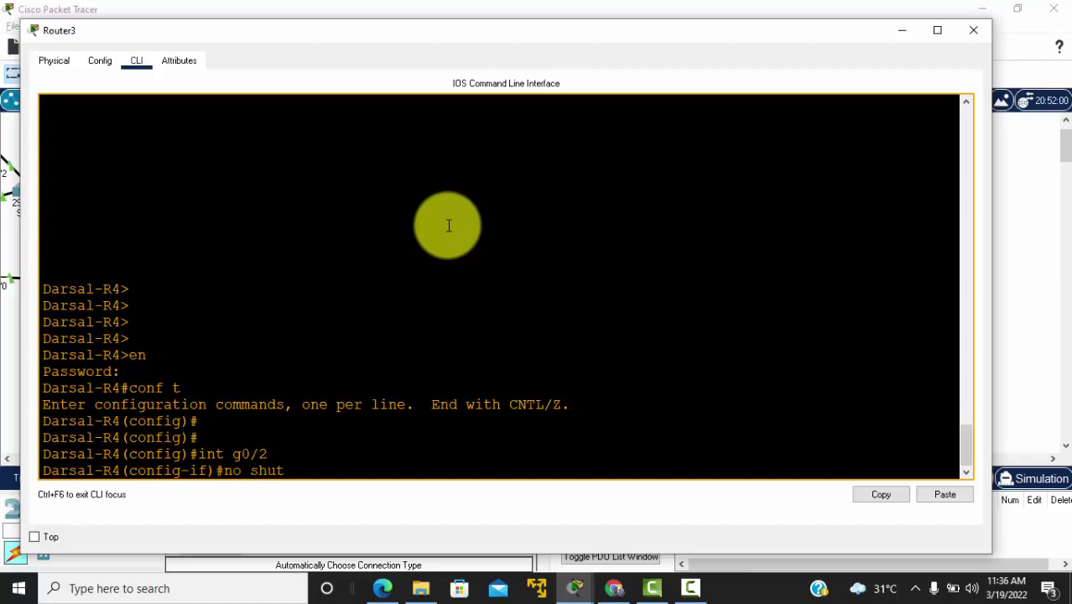
{"action": "key", "text": "Return"}
{"action": "key", "text": "Return"}
{"action": "key", "text": "Return"}
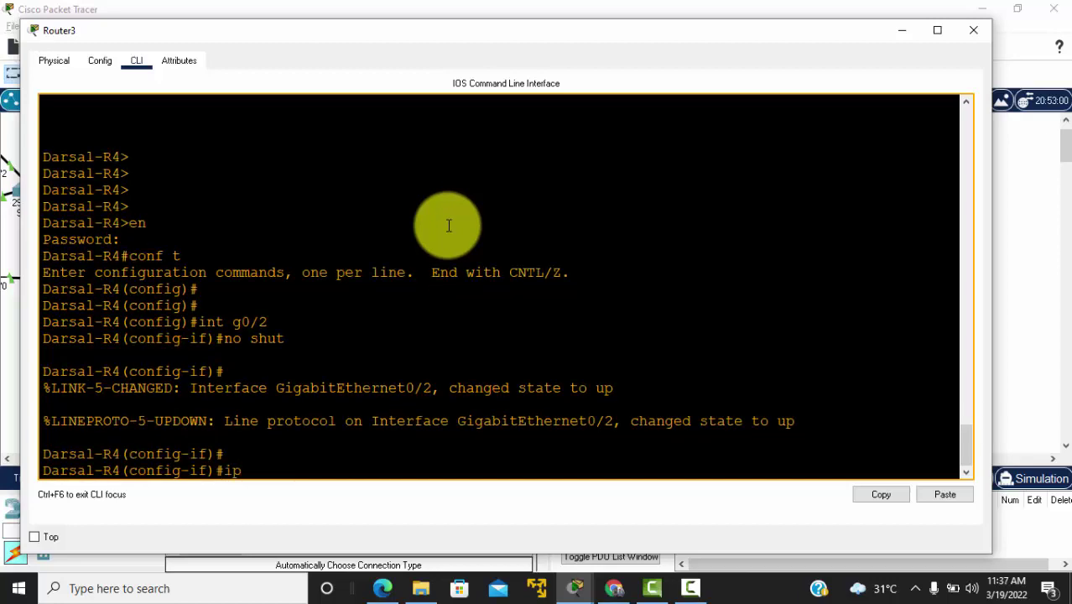
{"action": "type", "text": "ip add 44.44.44.1 255.255.255.0"}
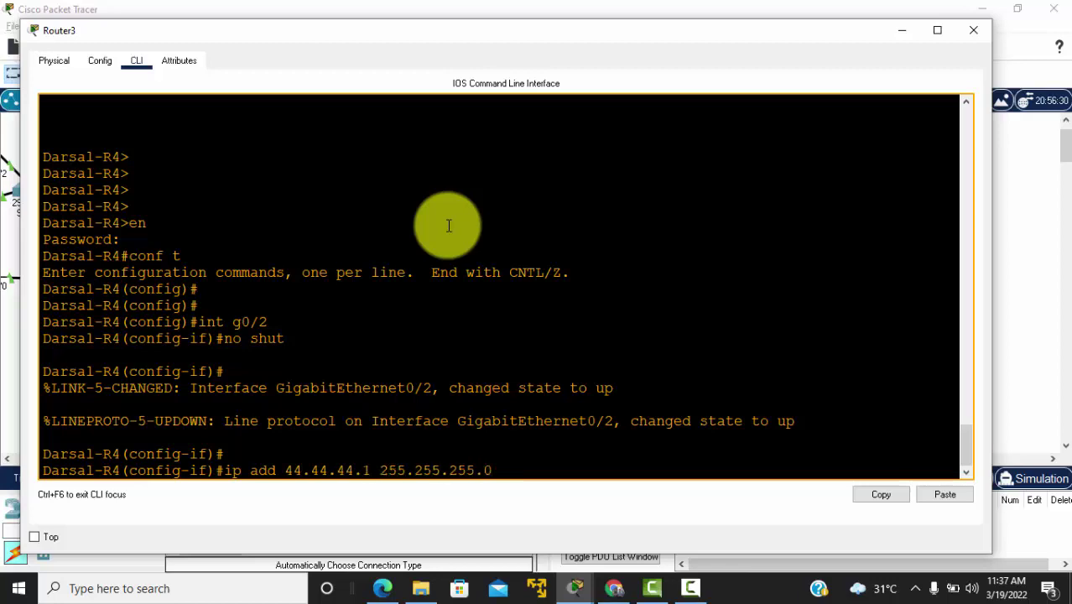
{"action": "key", "text": "alt+Tab"}
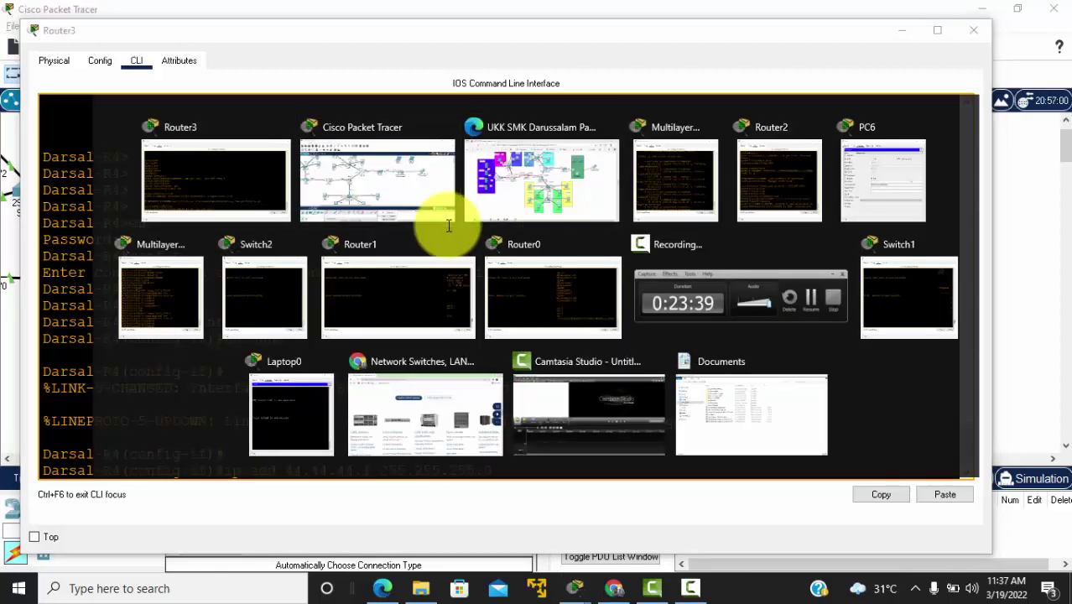
Step: Apply 44.44.44.1 255.255.255.0 to Router3's Gig0/2 while cross-checking the reference PDF
{"action": "left_click", "coordinate": [537, 180]}
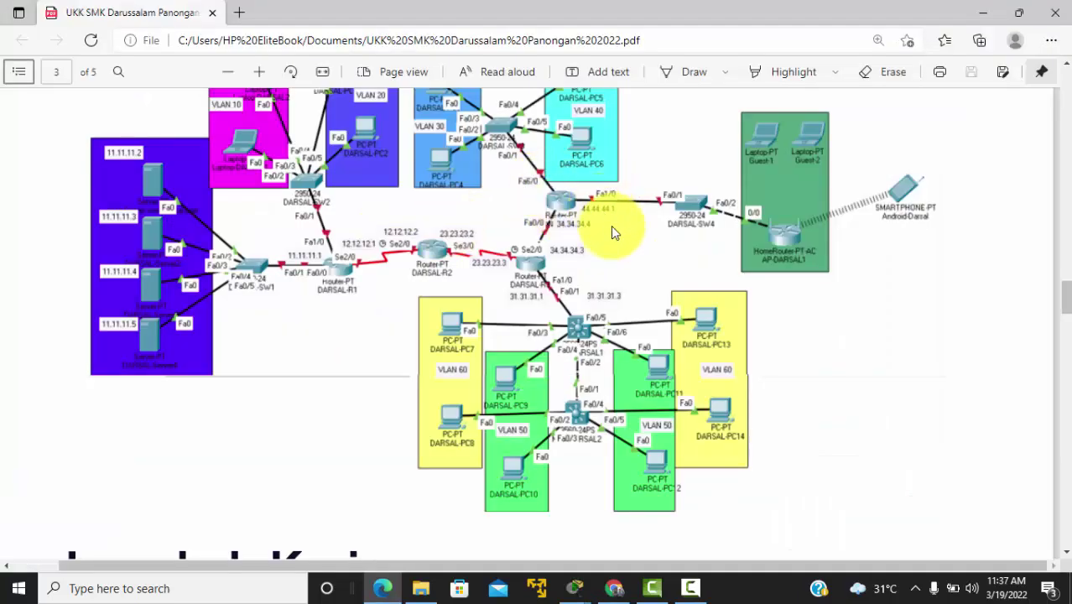
{"action": "key", "text": "alt+Tab"}
{"action": "key", "text": "Return"}
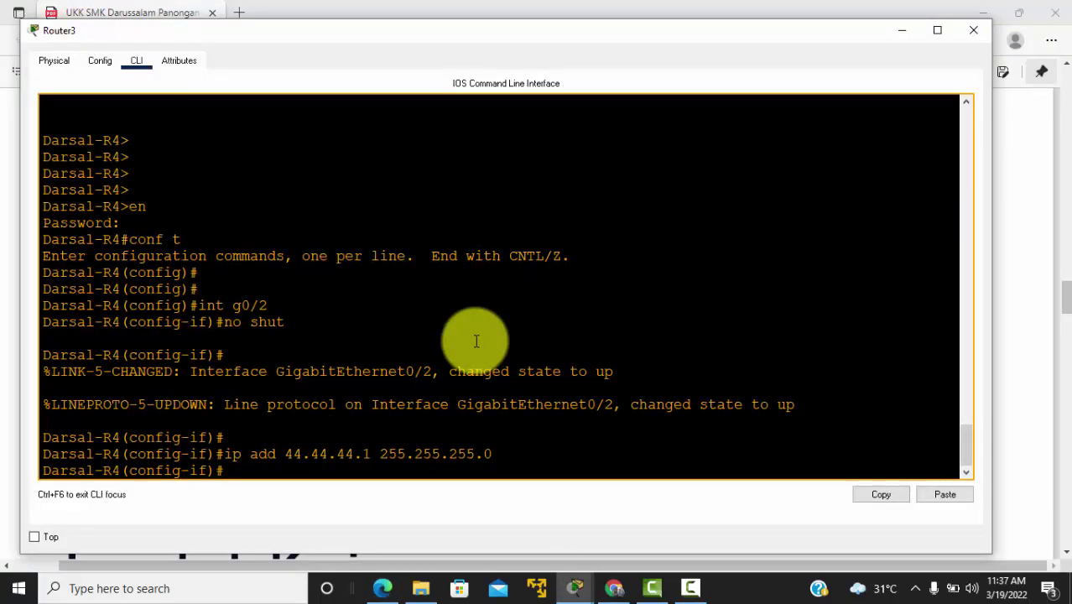
{"action": "key", "text": "alt+Tab"}
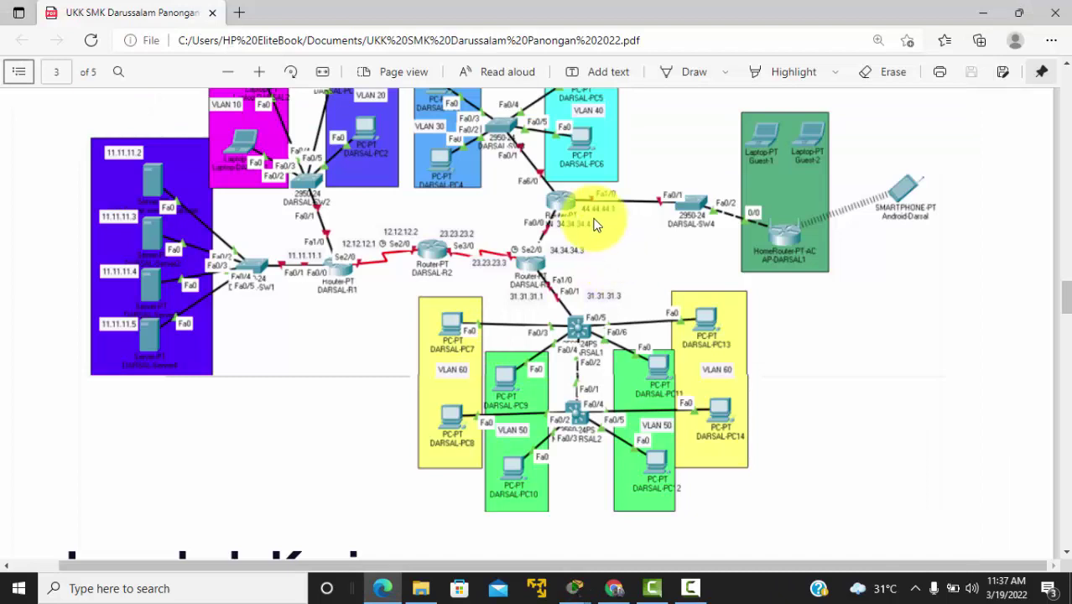
{"action": "key", "text": "alt+Tab"}
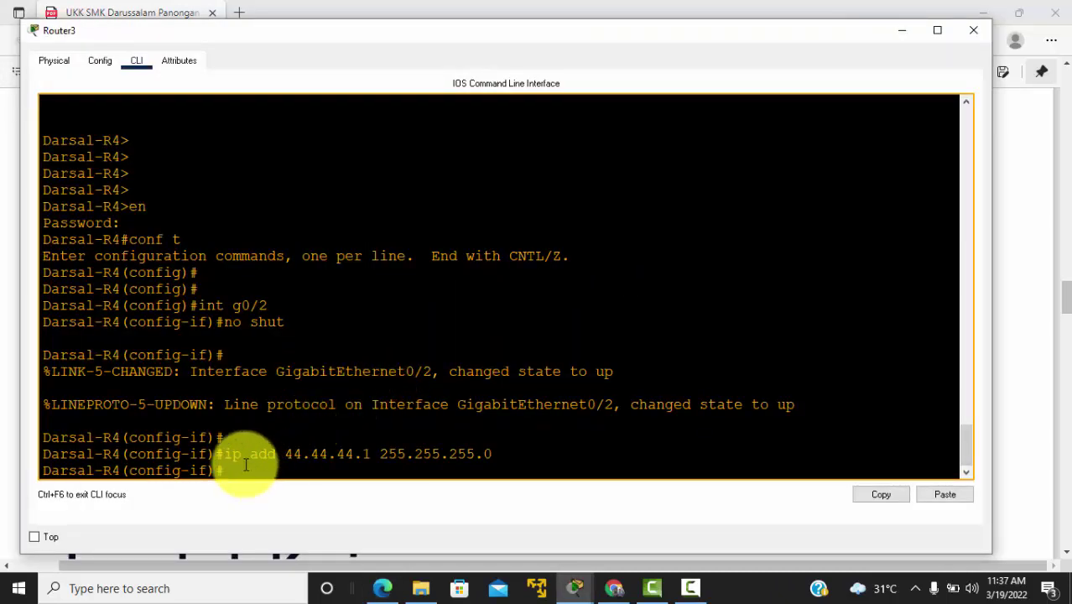
{"action": "key", "text": "Return"}
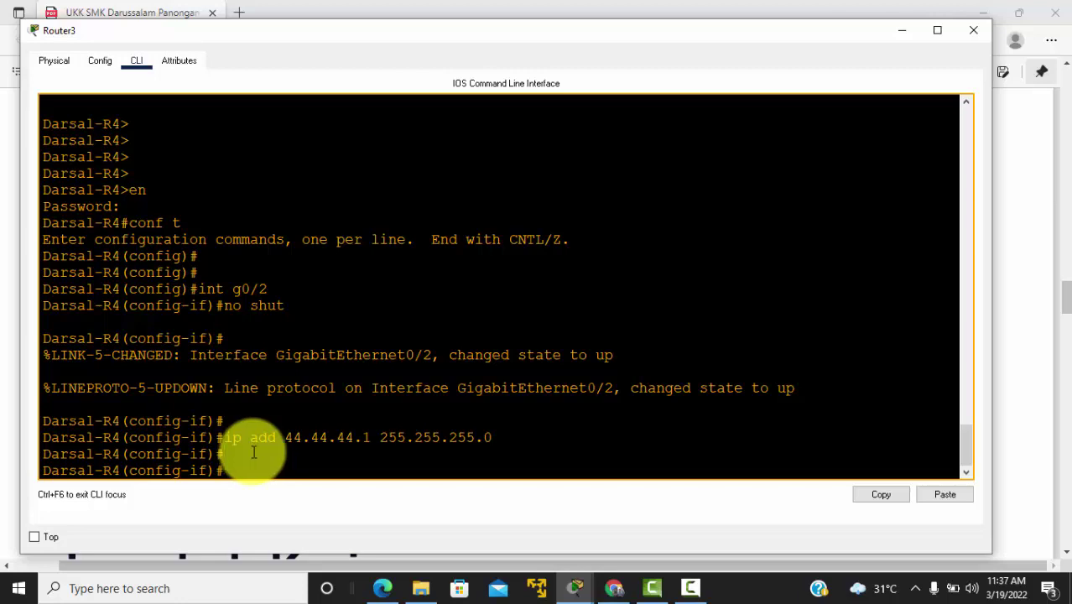
{"action": "mouse_move", "coordinate": [233, 453]}
{"action": "left_mouse_down"}
{"action": "mouse_move", "coordinate": [435, 443]}
{"action": "mouse_move", "coordinate": [223, 443]}
{"action": "left_mouse_up"}
{"action": "key", "text": "alt+Tab"}
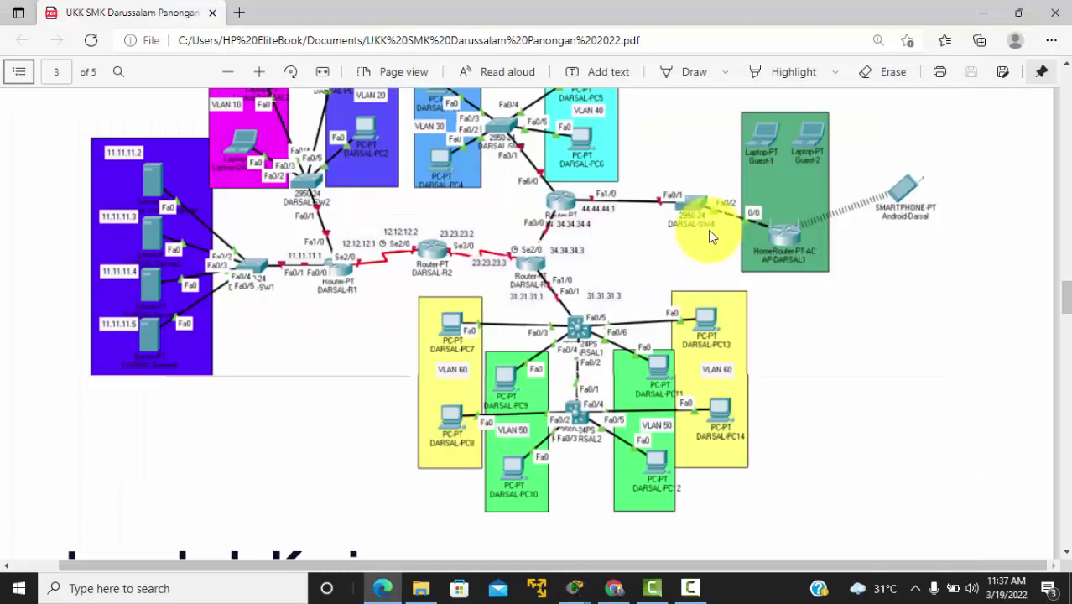
{"action": "key", "text": "alt+Tab"}
{"action": "key", "text": "Tab"}
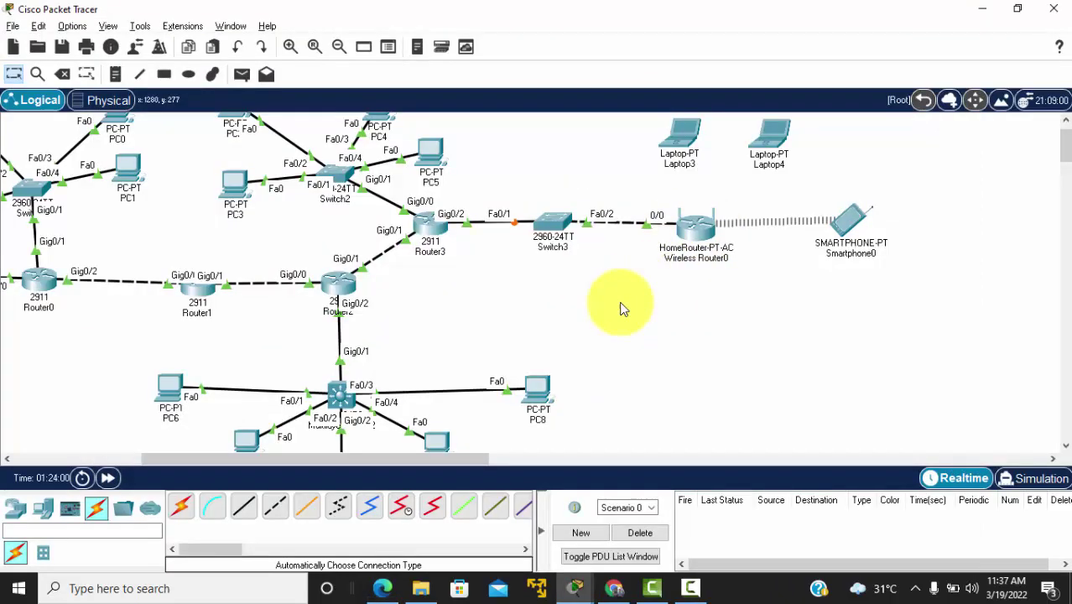
Step: In Wireless Router0's GUI, keep automatic DHCP internet and set the router IP to 44.44.44.1
{"action": "left_click", "coordinate": [701, 230]}
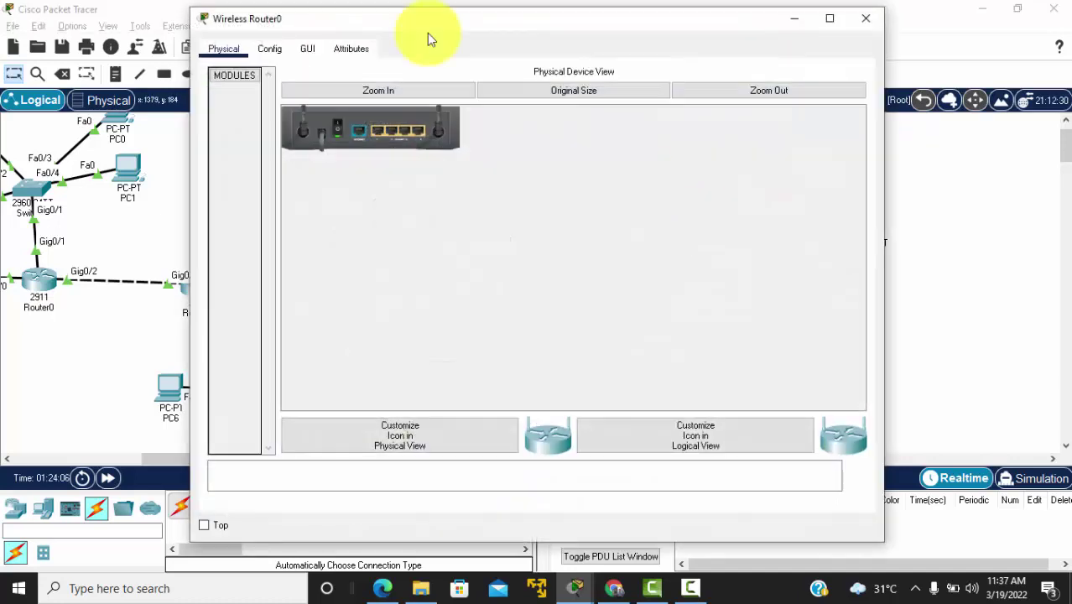
{"action": "left_click_drag", "start_coordinate": [317, 21], "coordinate": [163, 74]}
{"action": "left_click", "coordinate": [142, 107]}
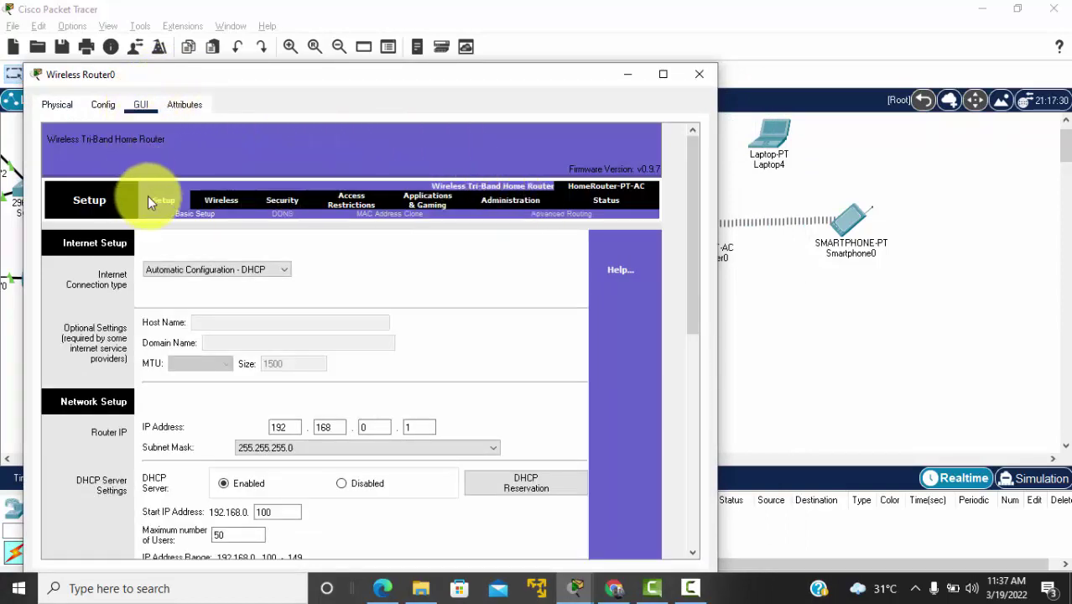
{"action": "left_click", "coordinate": [282, 275]}
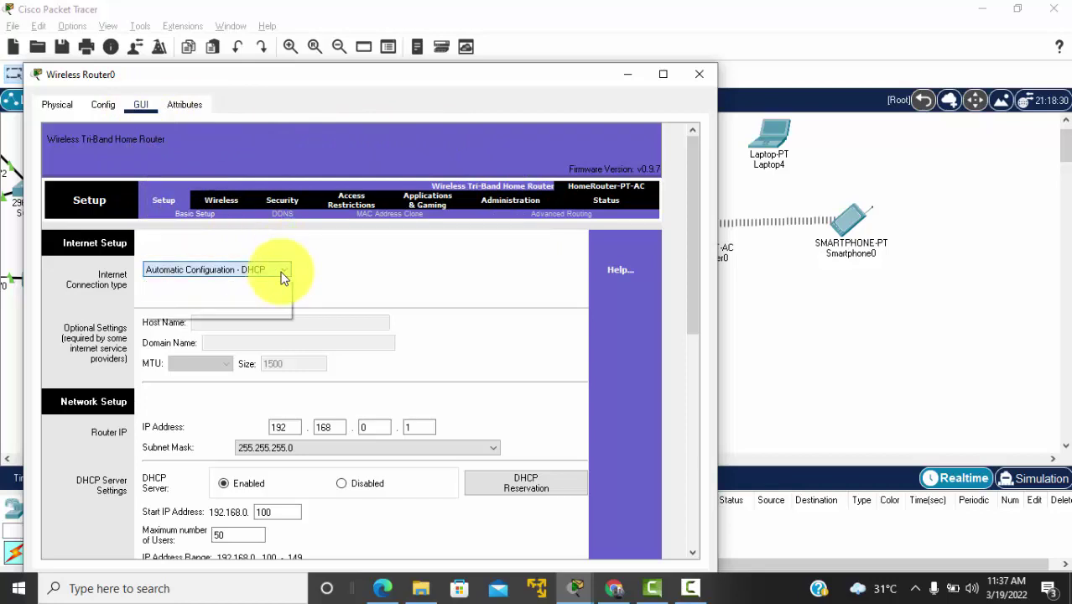
{"action": "left_click", "coordinate": [281, 280]}
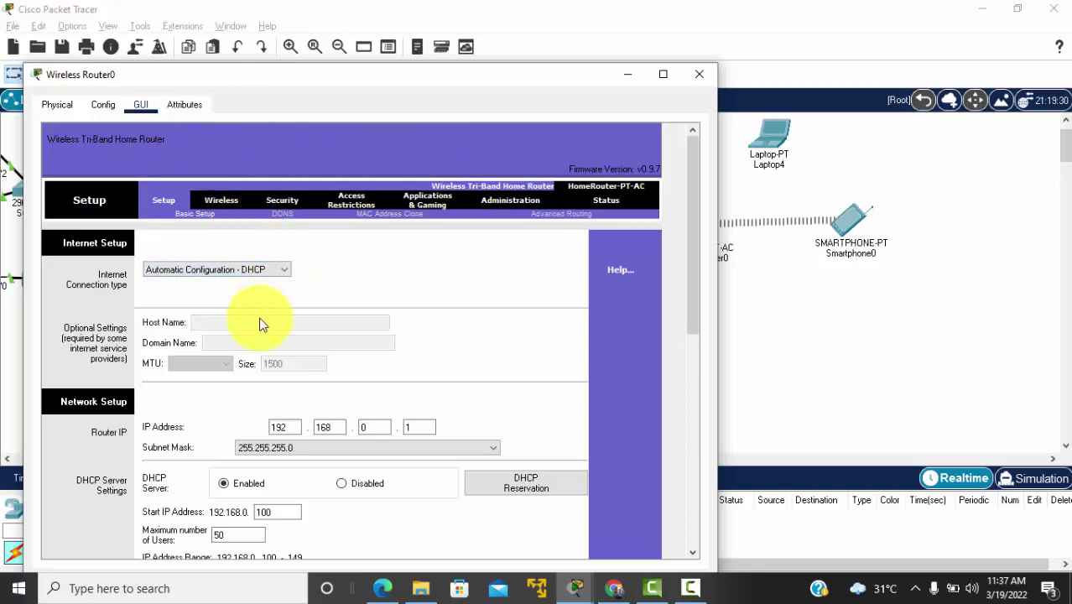
{"action": "scroll", "coordinate": [262, 317], "scroll_direction": "down", "scroll_amount": 3}
{"action": "double_click", "coordinate": [284, 337]}
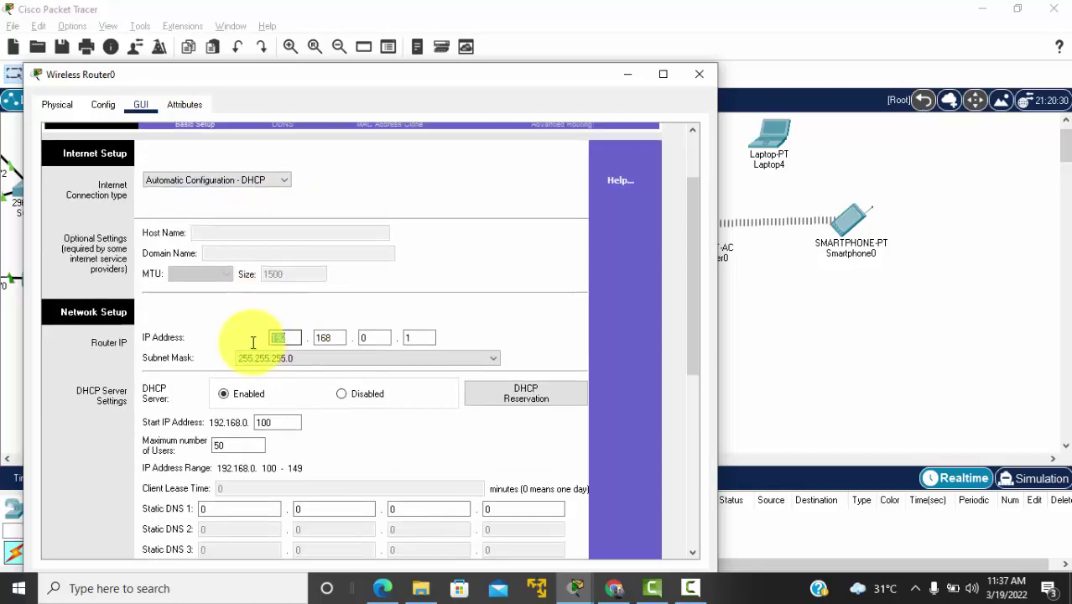
{"action": "type", "text": "44.44.44"}
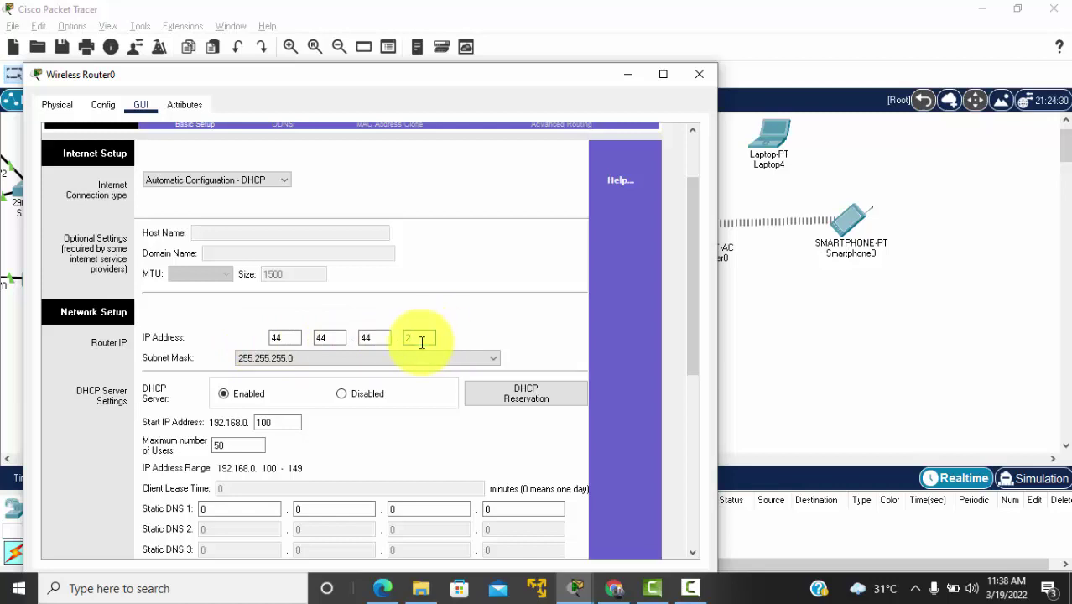
{"action": "scroll", "coordinate": [422, 342], "scroll_direction": "down", "scroll_amount": 1}
{"action": "key", "text": "Tab"}
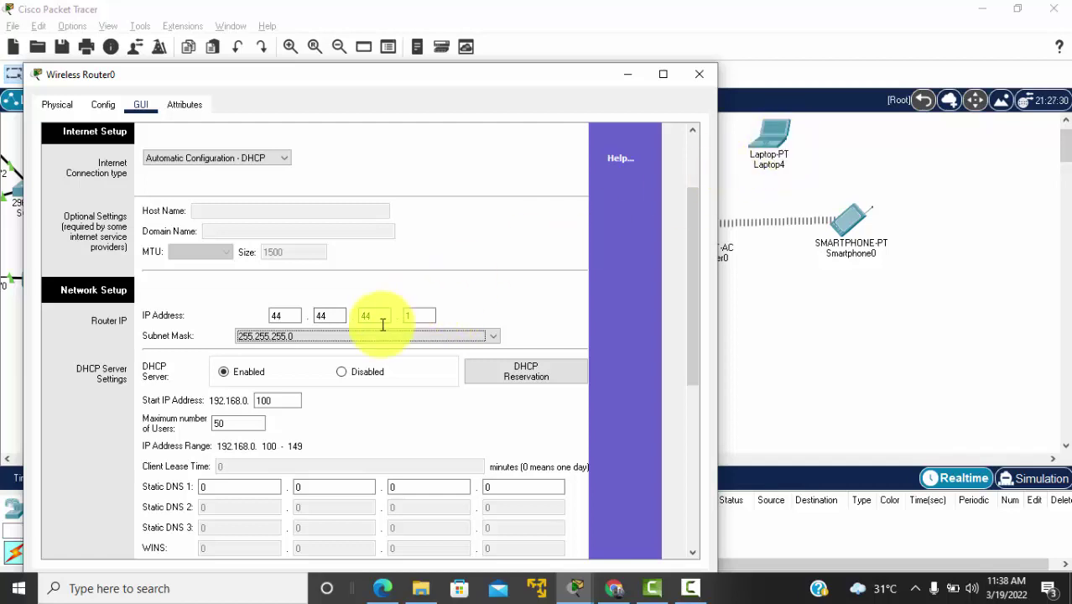
Step: Set the DHCP range to start at 44.44.44.10 for 20 users and save the settings
{"action": "left_click", "coordinate": [288, 400]}
{"action": "scroll", "coordinate": [288, 400], "scroll_direction": "down", "scroll_amount": 3}
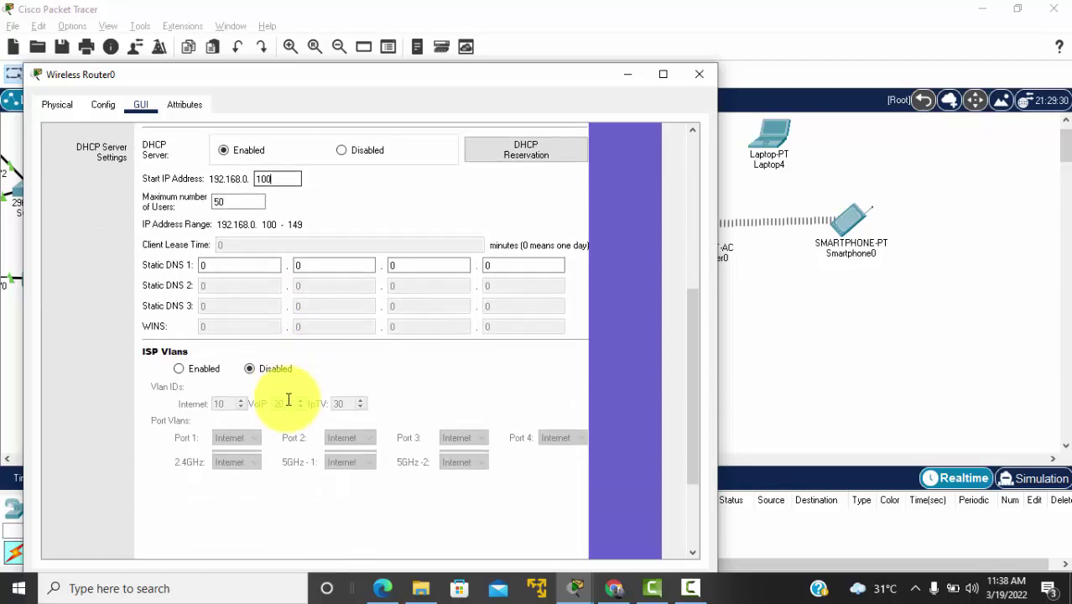
{"action": "scroll", "coordinate": [289, 400], "scroll_direction": "down", "scroll_amount": 2}
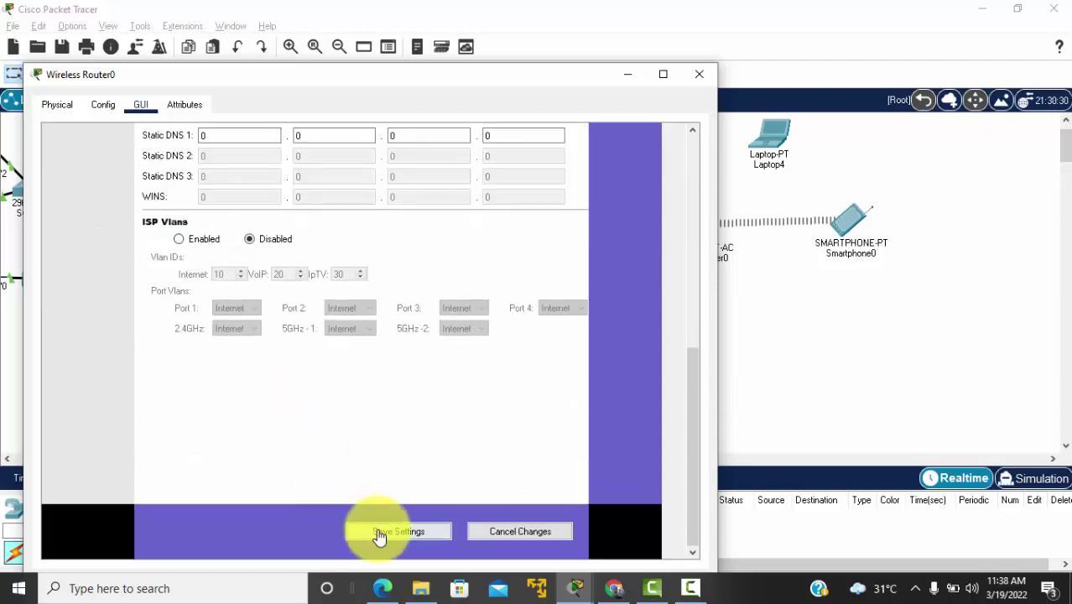
{"action": "left_click", "coordinate": [378, 534]}
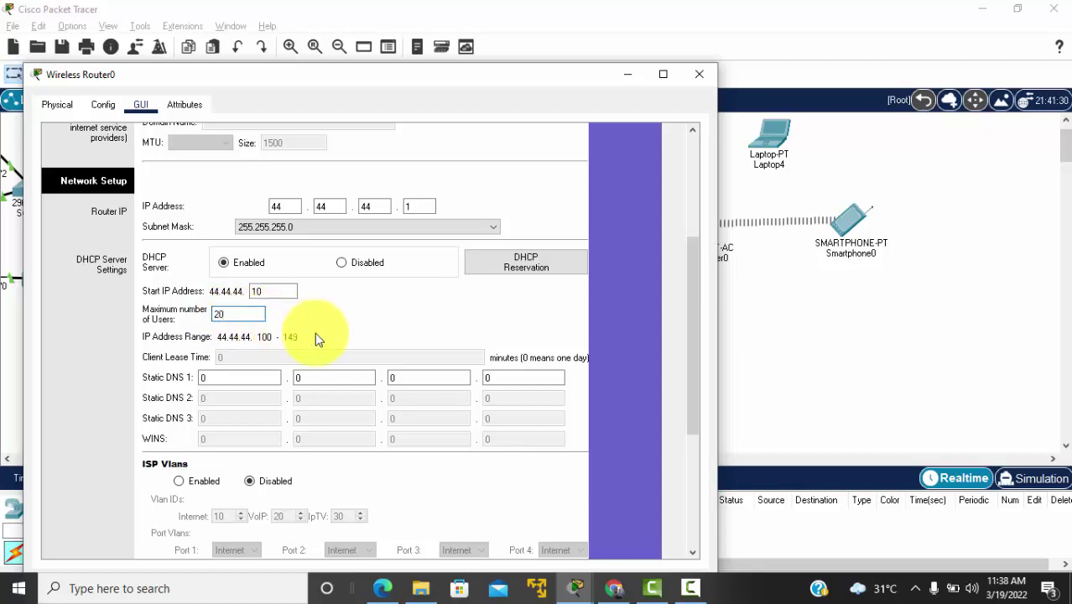
{"action": "scroll", "coordinate": [317, 333], "scroll_direction": "down", "scroll_amount": 5}
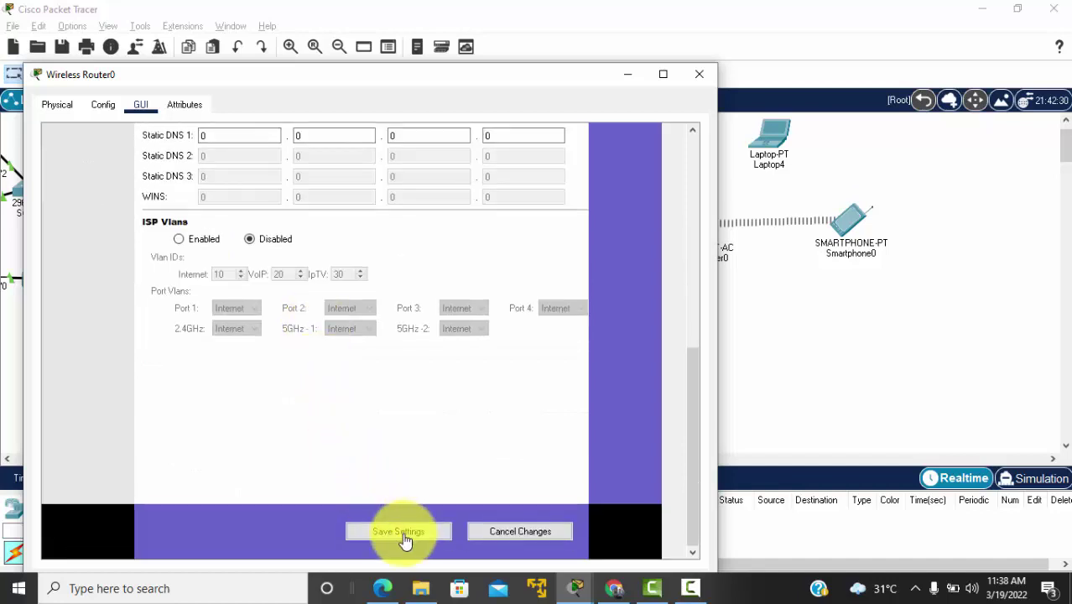
{"action": "left_click", "coordinate": [401, 533]}
{"action": "scroll", "coordinate": [376, 385], "scroll_direction": "up", "scroll_amount": 3}
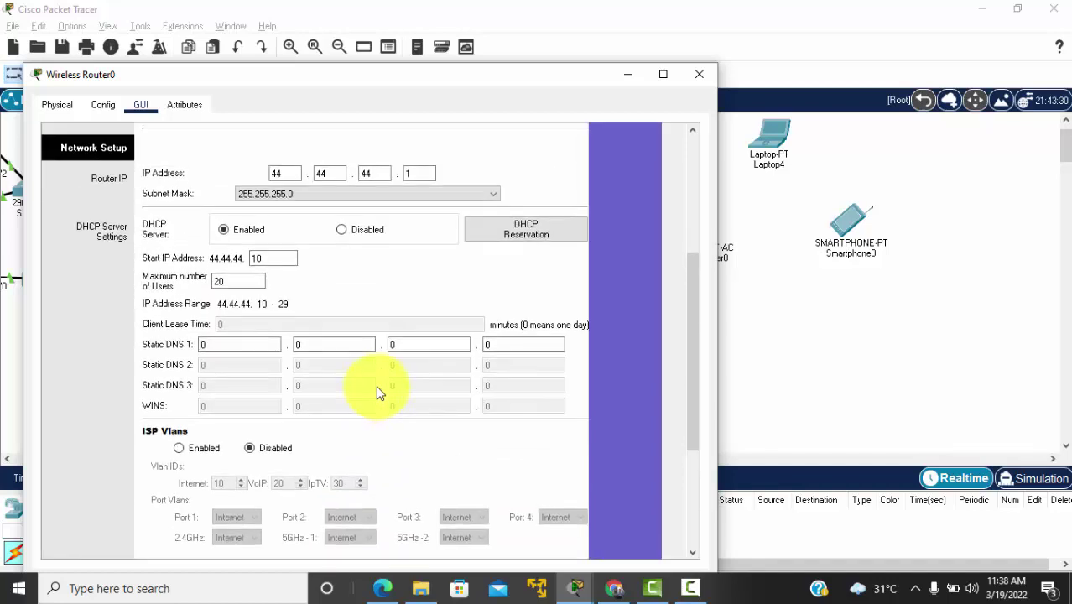
{"action": "scroll", "coordinate": [376, 385], "scroll_direction": "up", "scroll_amount": 5}
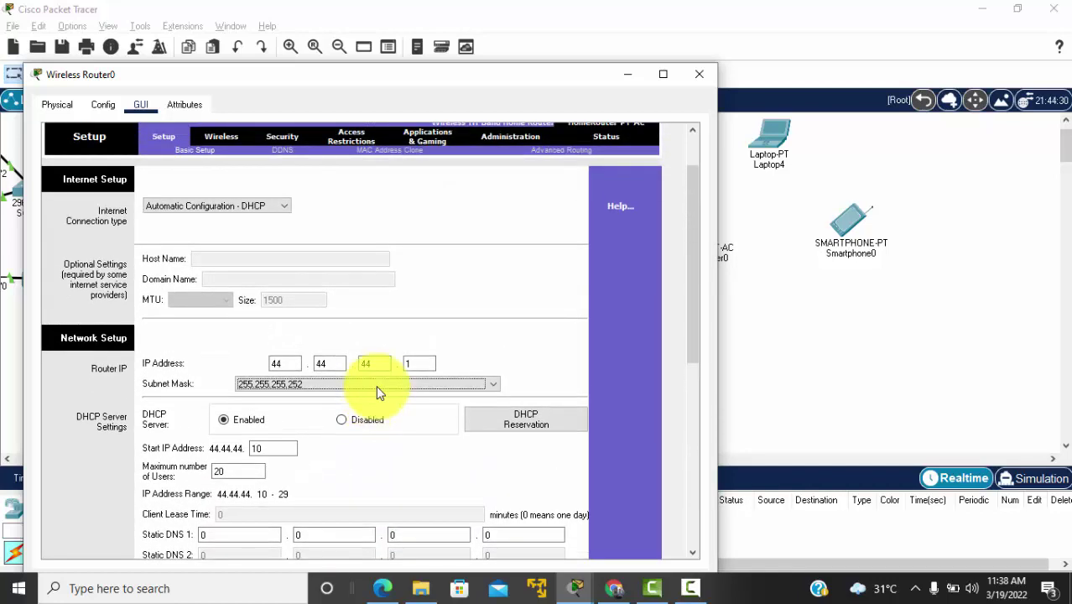
Step: Rename the 2.4 GHz network to WIFI-STAFF with network mode left on Auto
{"action": "left_click", "coordinate": [223, 138]}
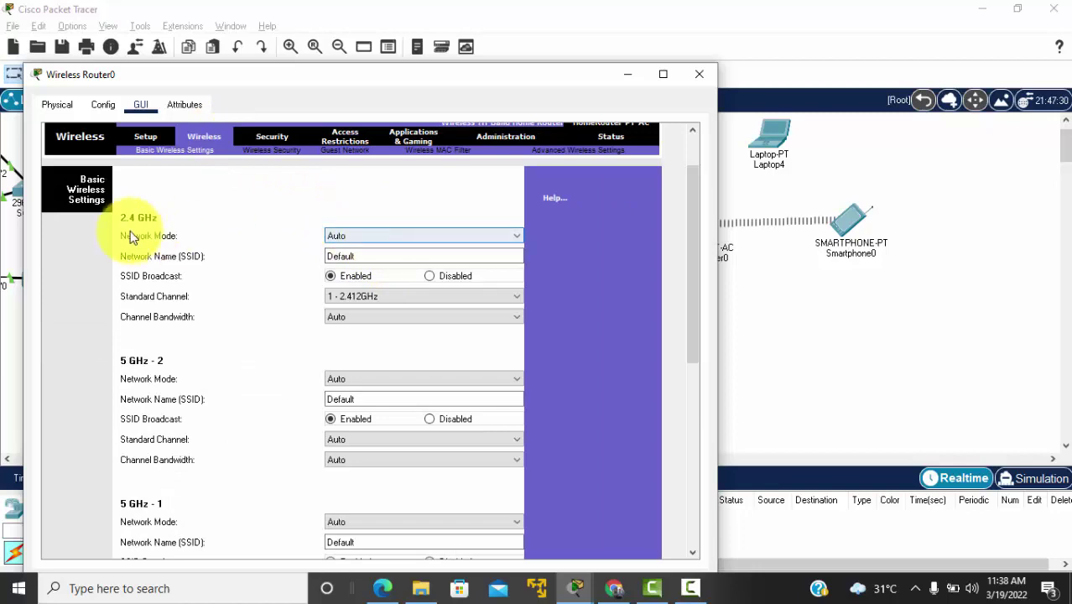
{"action": "left_click", "coordinate": [400, 239]}
{"action": "left_click", "coordinate": [400, 243]}
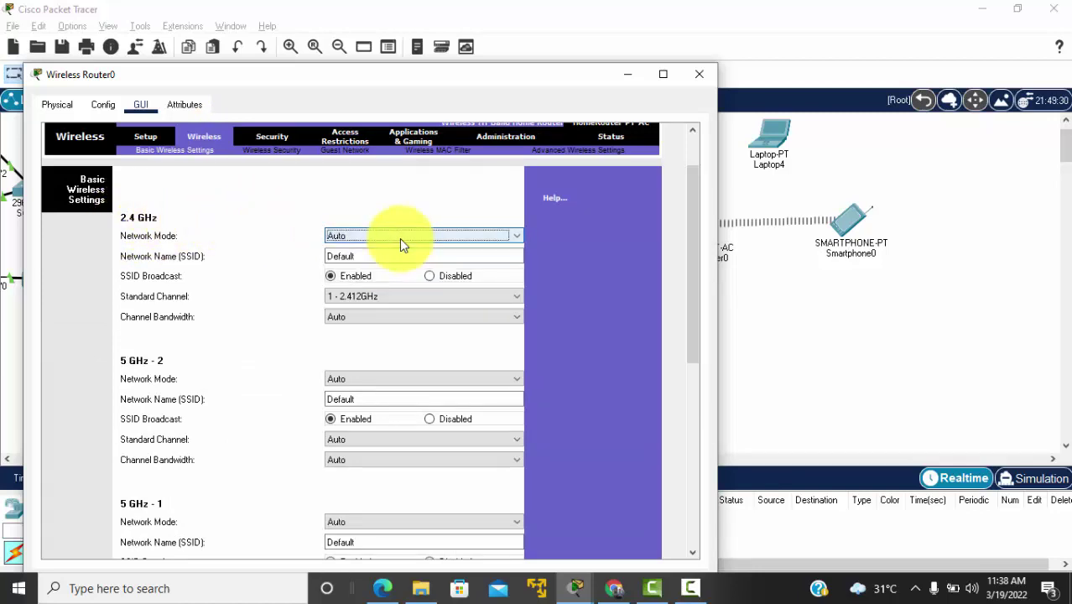
{"action": "left_click", "coordinate": [344, 253]}
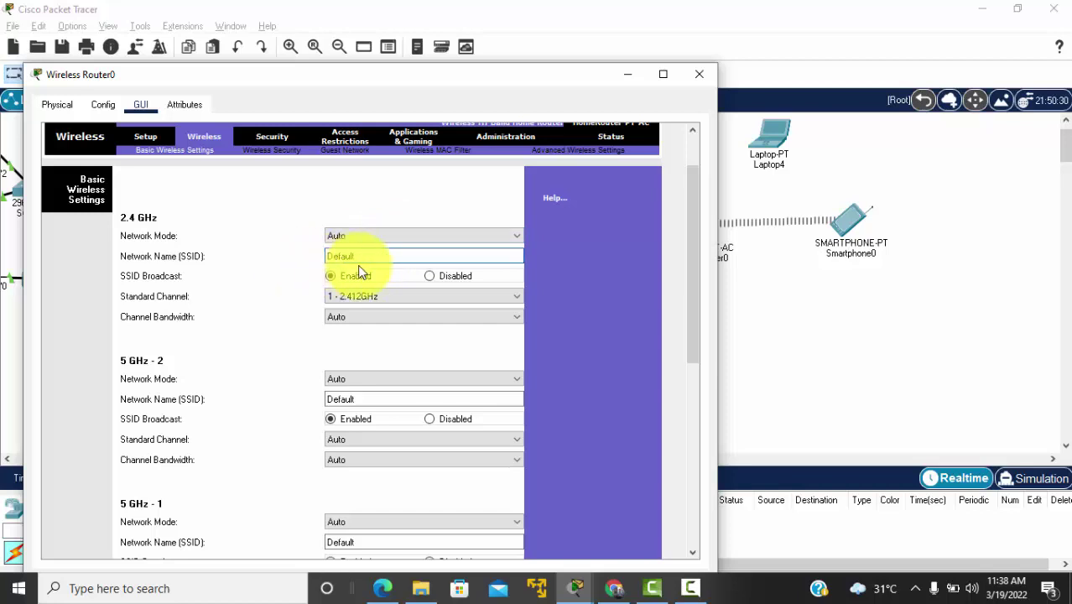
{"action": "left_click_drag", "start_coordinate": [371, 255], "coordinate": [294, 265]}
{"action": "type", "text": "WIFI-STAFF"}
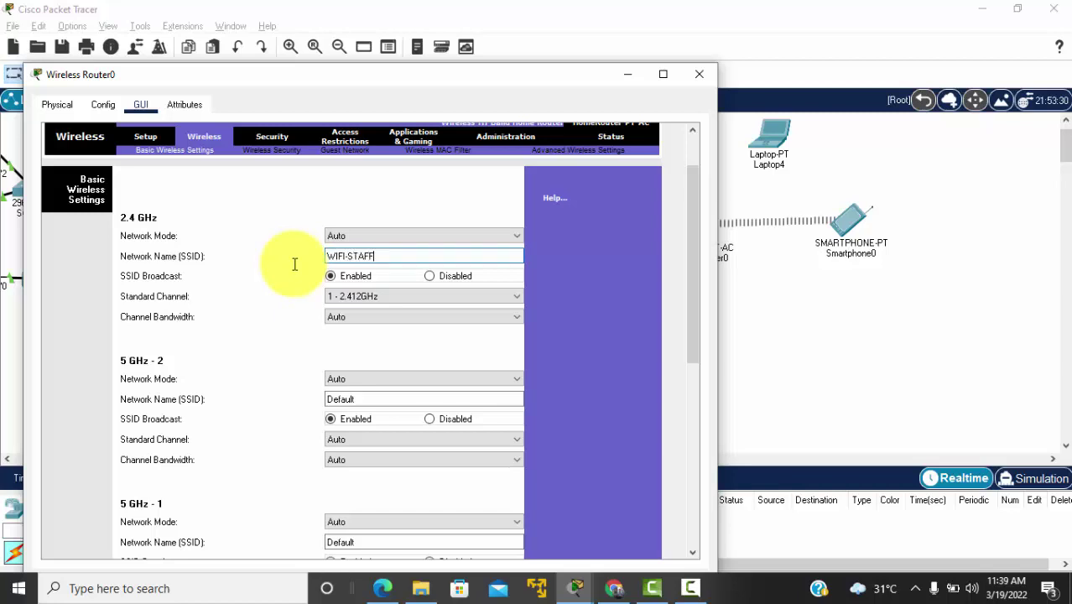
Step: Keep channel 1 and Auto bandwidth, disable the 5 GHz-2 radio, and save the wireless settings
{"action": "left_click", "coordinate": [372, 303]}
{"action": "left_click", "coordinate": [373, 304]}
{"action": "left_click", "coordinate": [373, 303]}
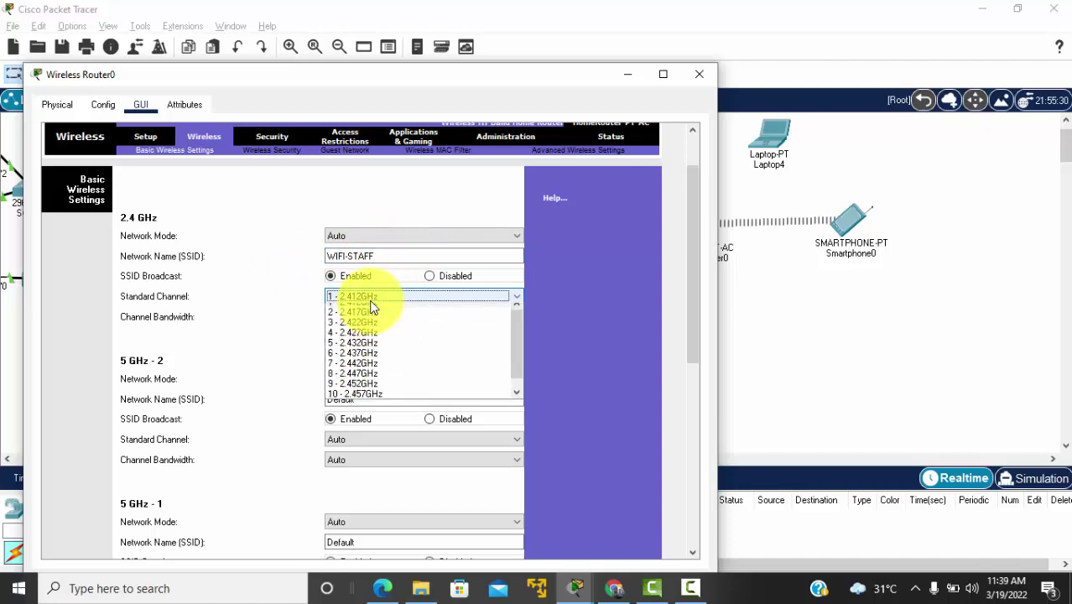
{"action": "left_click", "coordinate": [371, 305]}
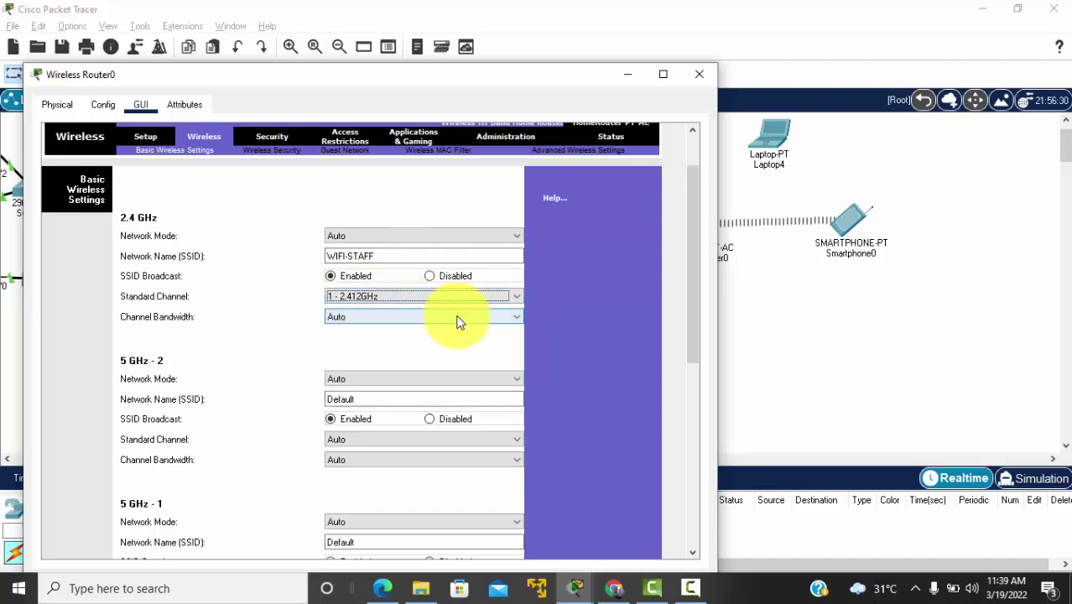
{"action": "left_click", "coordinate": [403, 317]}
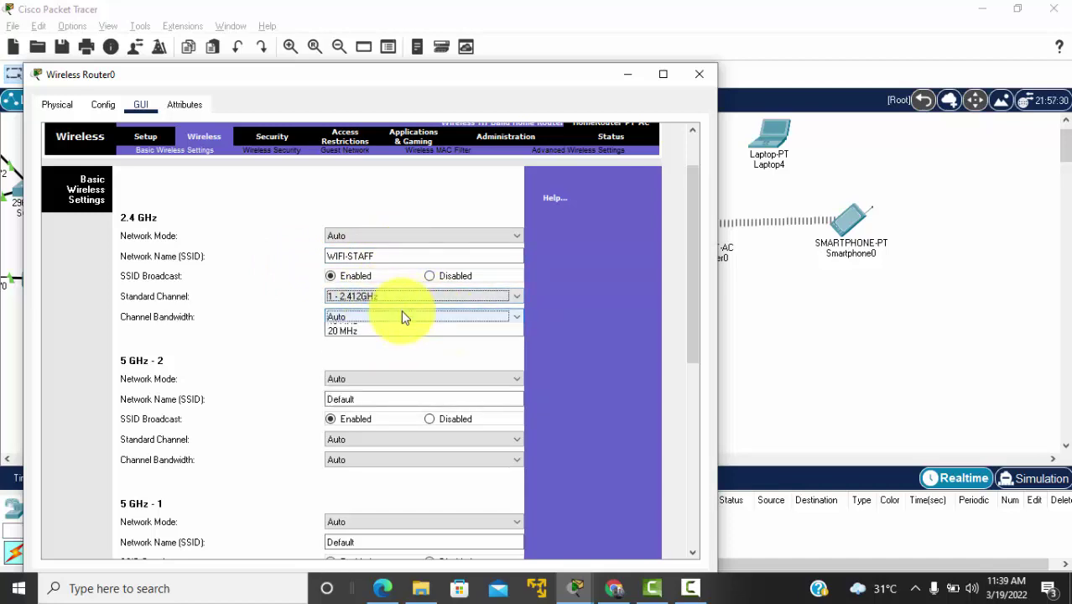
{"action": "left_click", "coordinate": [402, 316]}
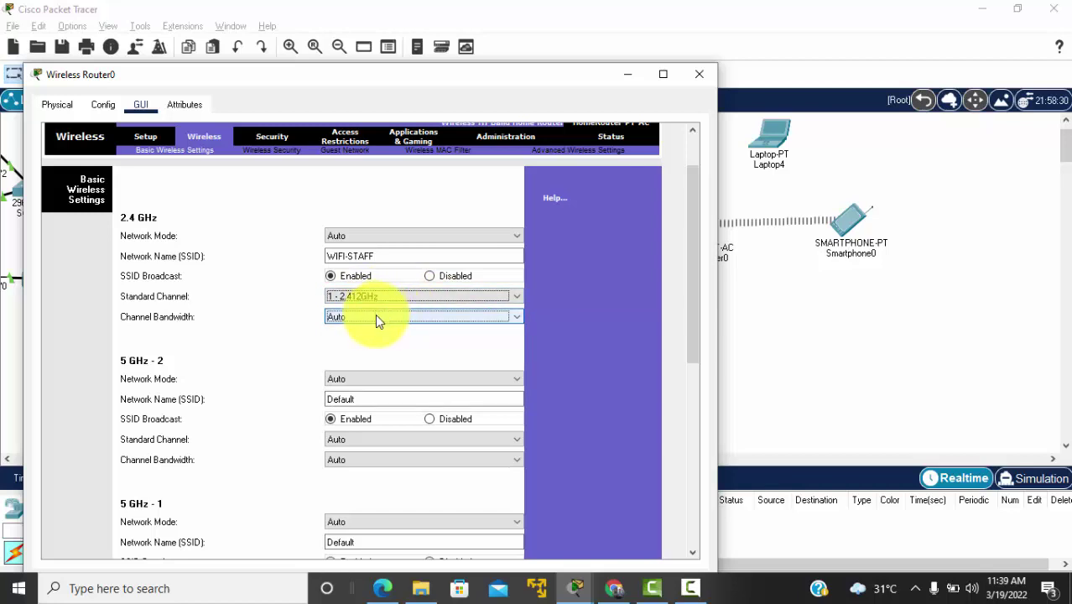
{"action": "left_click", "coordinate": [372, 318]}
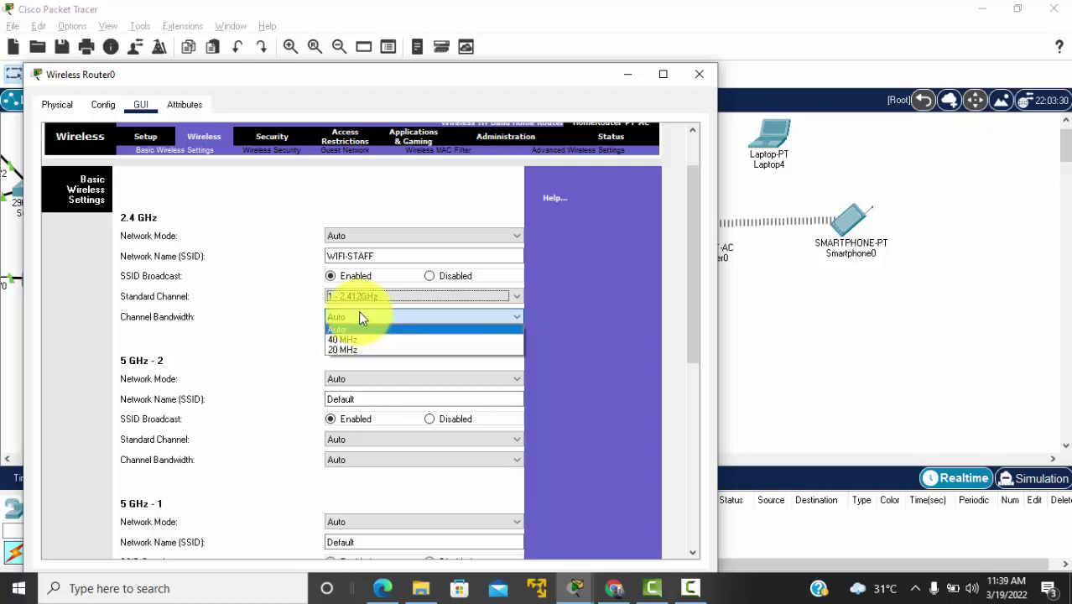
{"action": "left_click", "coordinate": [354, 316]}
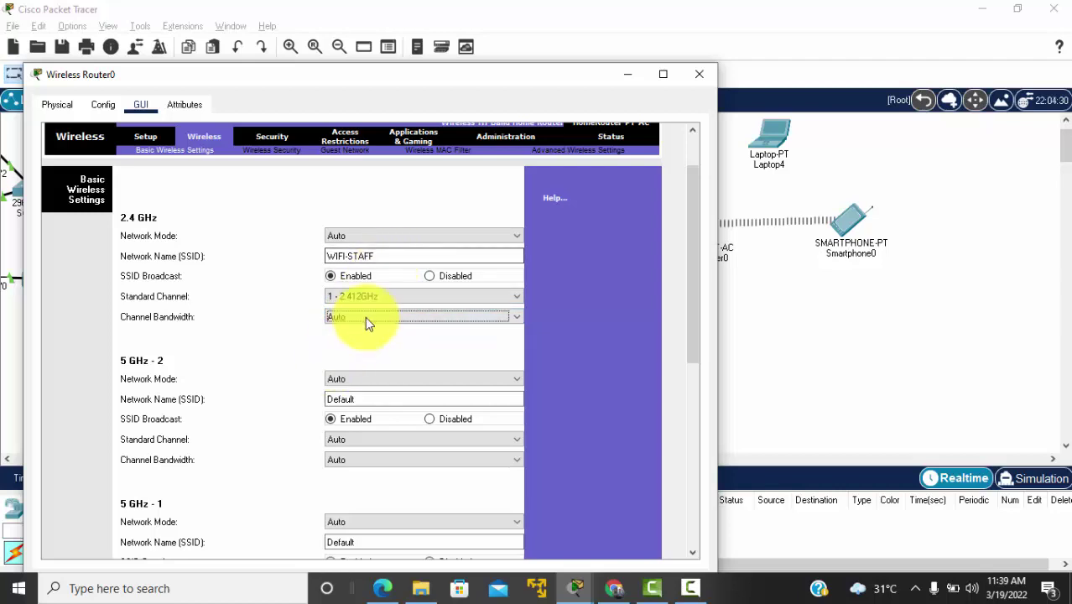
{"action": "scroll", "coordinate": [430, 357], "scroll_direction": "down", "scroll_amount": 3}
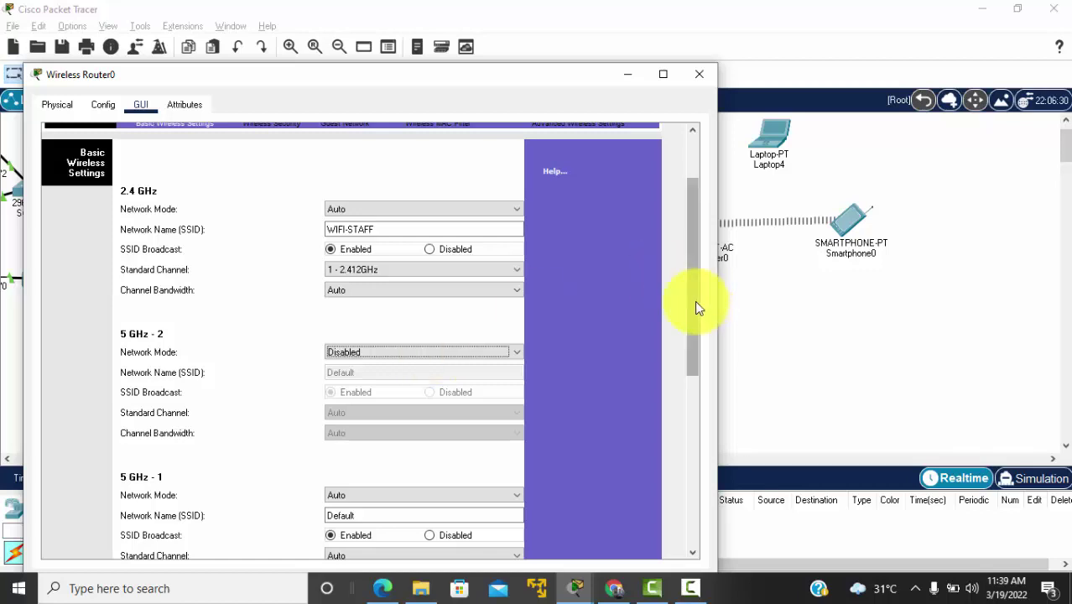
{"action": "left_click_drag", "start_coordinate": [694, 300], "coordinate": [689, 525]}
{"action": "left_click", "coordinate": [354, 530]}
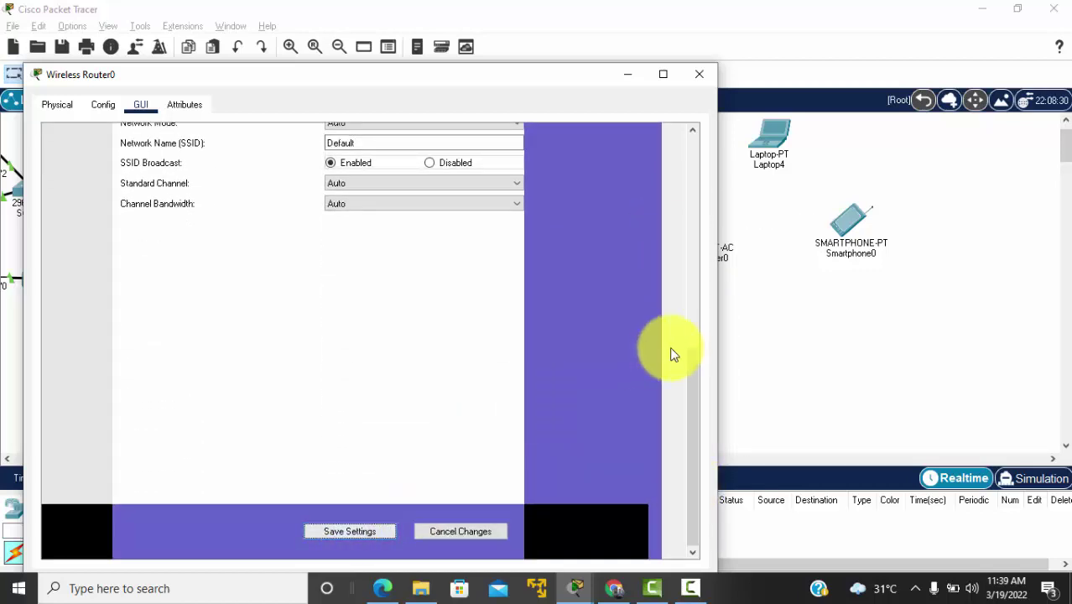
{"action": "left_click_drag", "start_coordinate": [695, 415], "coordinate": [704, 195]}
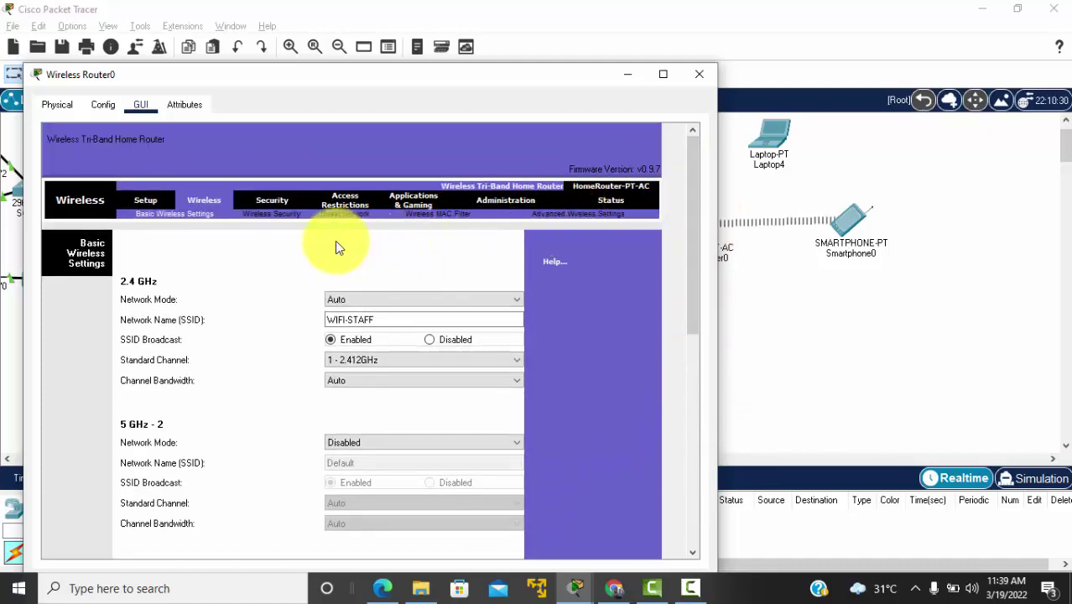
Step: Under Wireless Security, set the 2.4 GHz security mode to WPA2 Personal
{"action": "left_click", "coordinate": [260, 219]}
{"action": "left_click", "coordinate": [365, 310]}
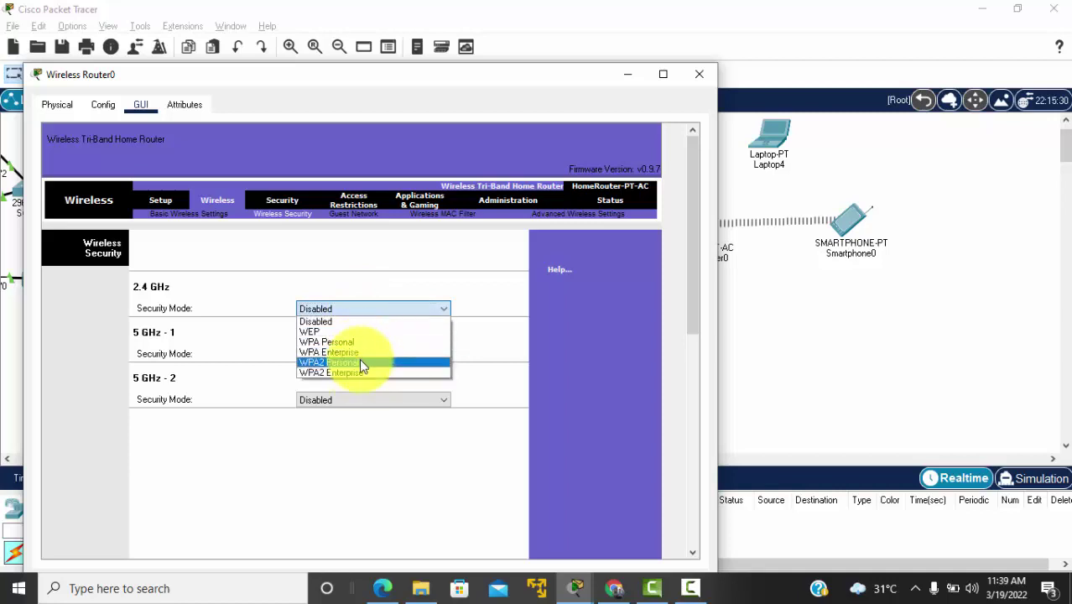
{"action": "left_click", "coordinate": [360, 362]}
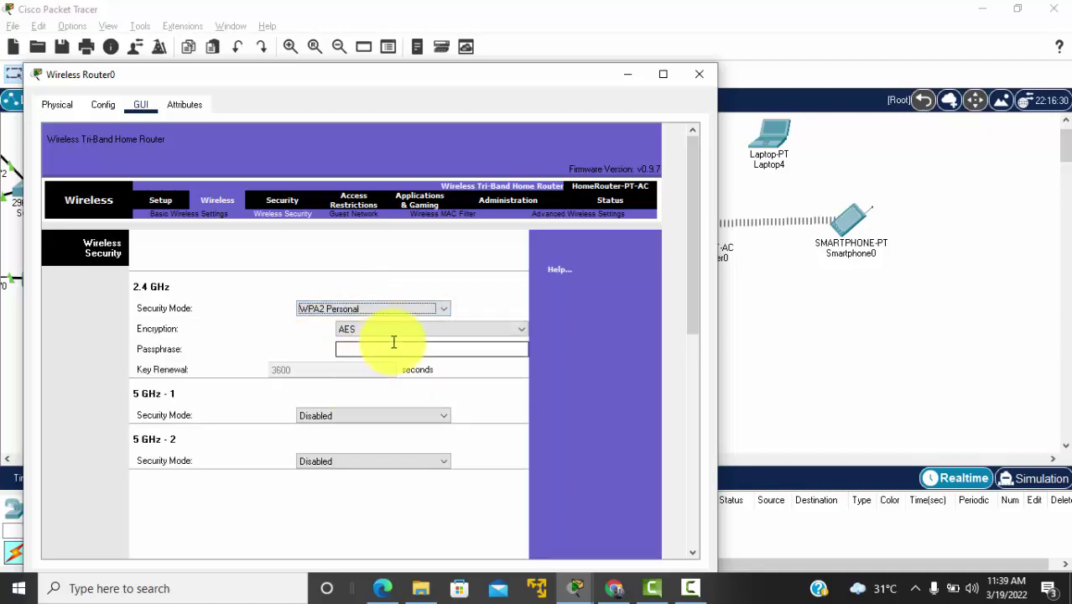
{"action": "left_click", "coordinate": [390, 350]}
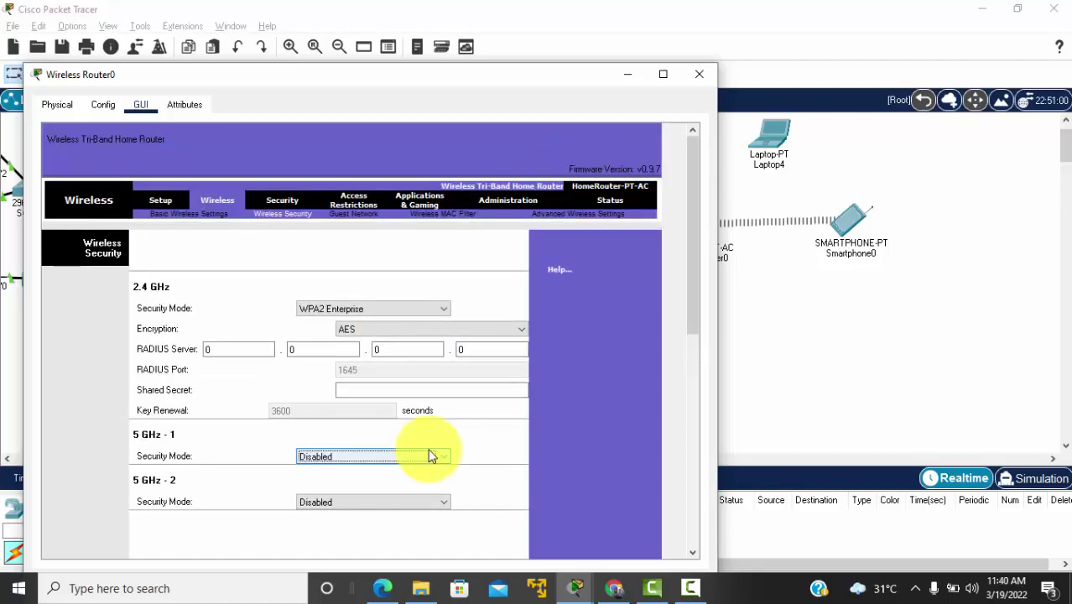
{"action": "left_click", "coordinate": [696, 316]}
{"action": "left_click_drag", "start_coordinate": [695, 317], "coordinate": [687, 252]}
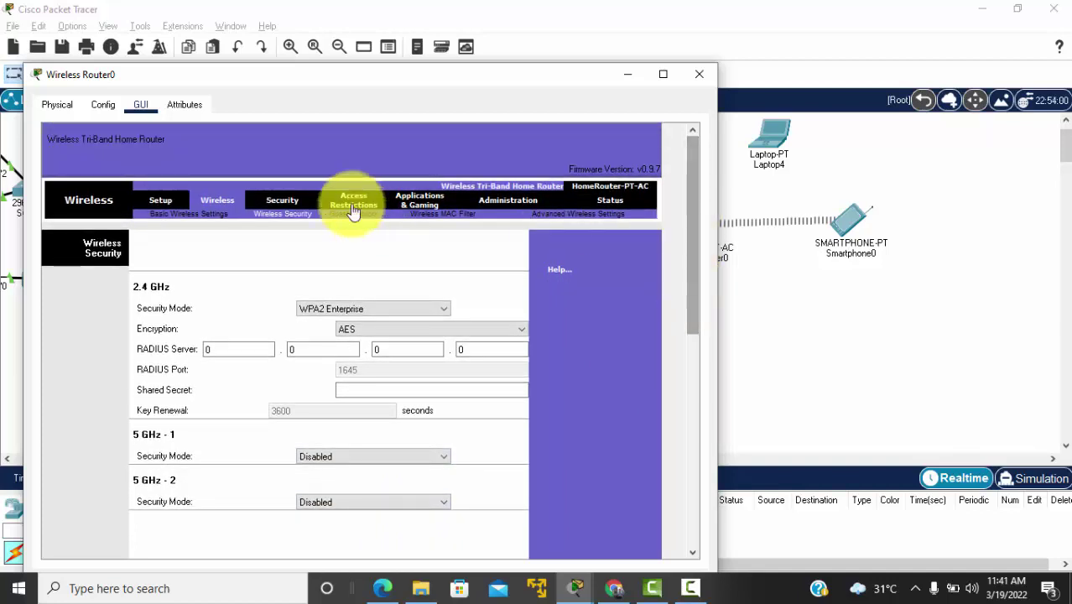
Step: Switch 2.4 GHz security to WPA Personal, enter the passphrase, save, and close the window
{"action": "left_click", "coordinate": [395, 309]}
{"action": "left_click", "coordinate": [375, 344]}
{"action": "left_click", "coordinate": [377, 346]}
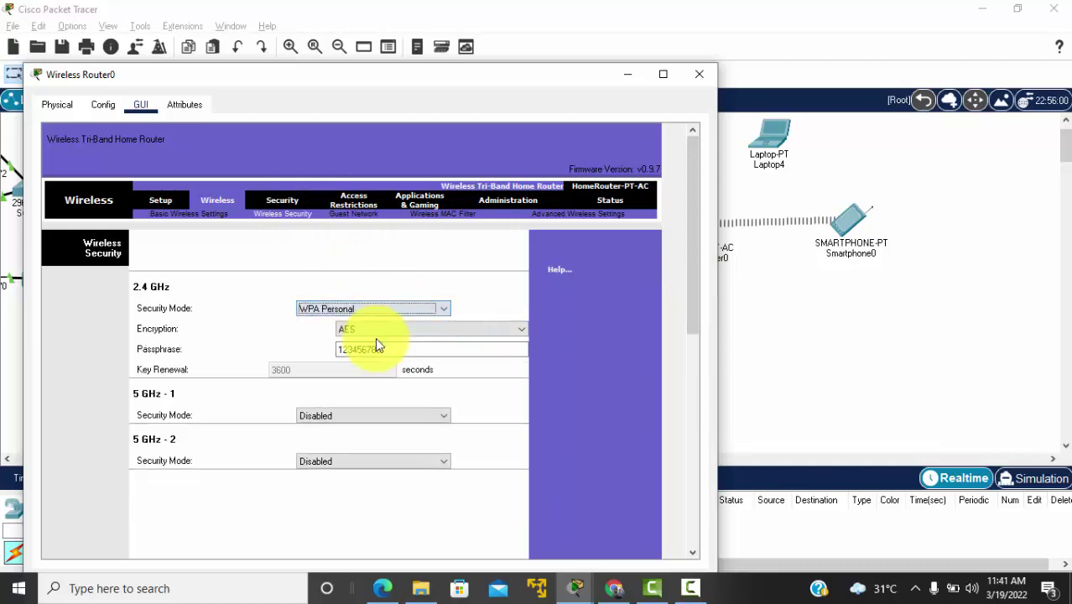
{"action": "type", "text": "123456789"}
{"action": "left_click_drag", "start_coordinate": [689, 293], "coordinate": [683, 537]}
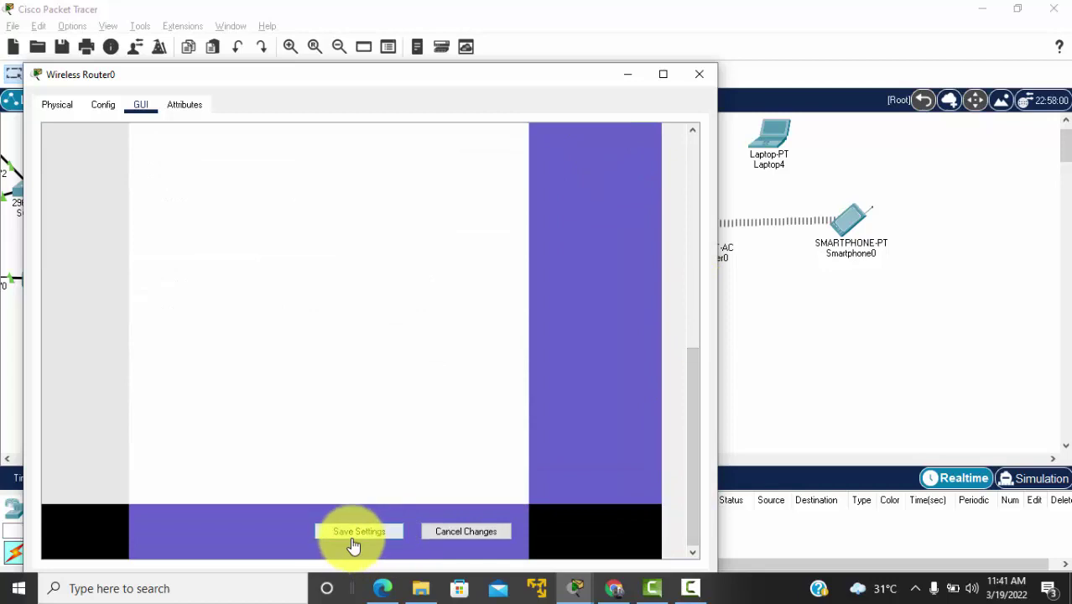
{"action": "left_click", "coordinate": [352, 541]}
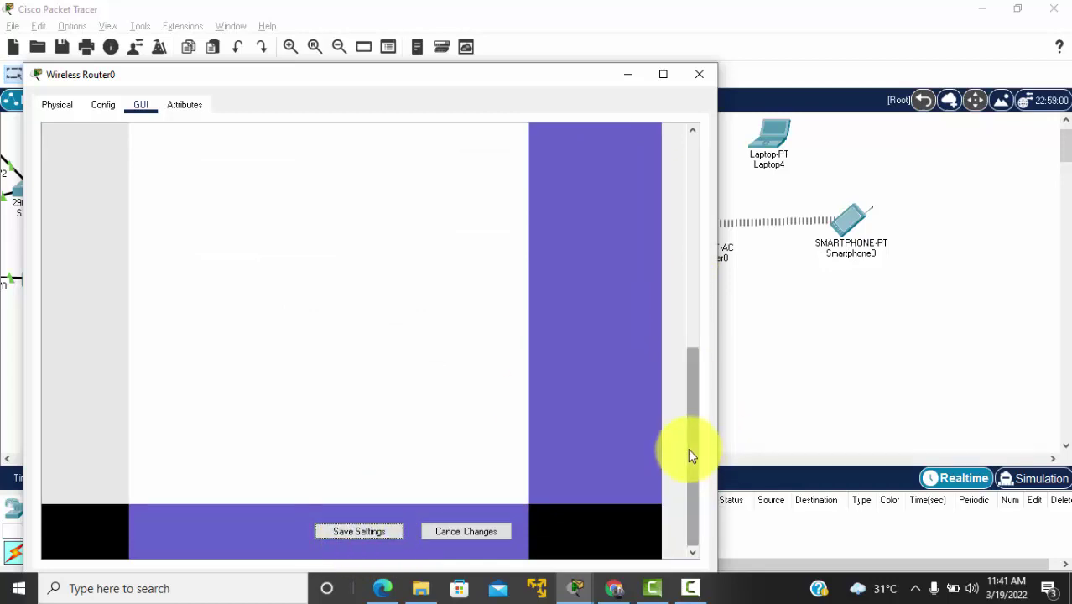
{"action": "left_click_drag", "start_coordinate": [688, 448], "coordinate": [696, 234]}
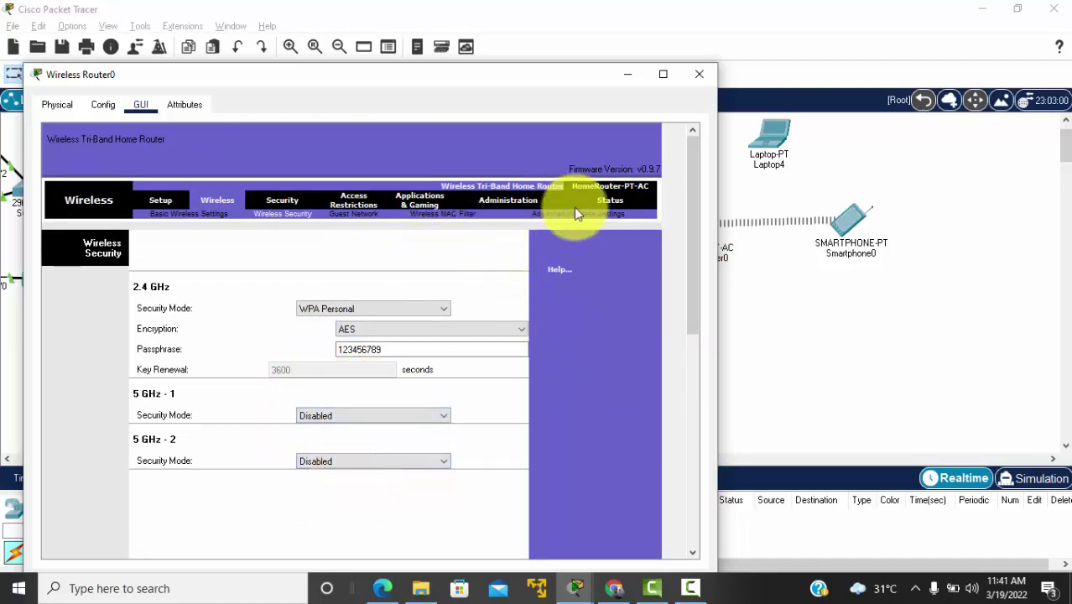
{"action": "left_click", "coordinate": [699, 75]}
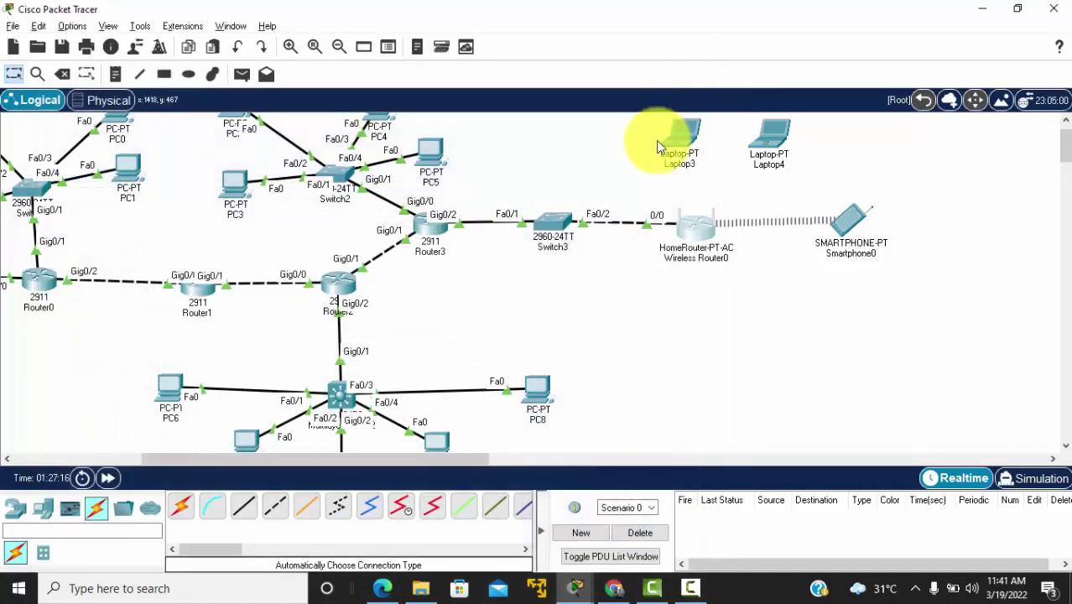
Step: Install the WPC300N wireless module in Laptop4's slot and move its window aside
{"action": "left_click_drag", "start_coordinate": [765, 153], "coordinate": [784, 149]}
{"action": "left_click", "coordinate": [782, 151]}
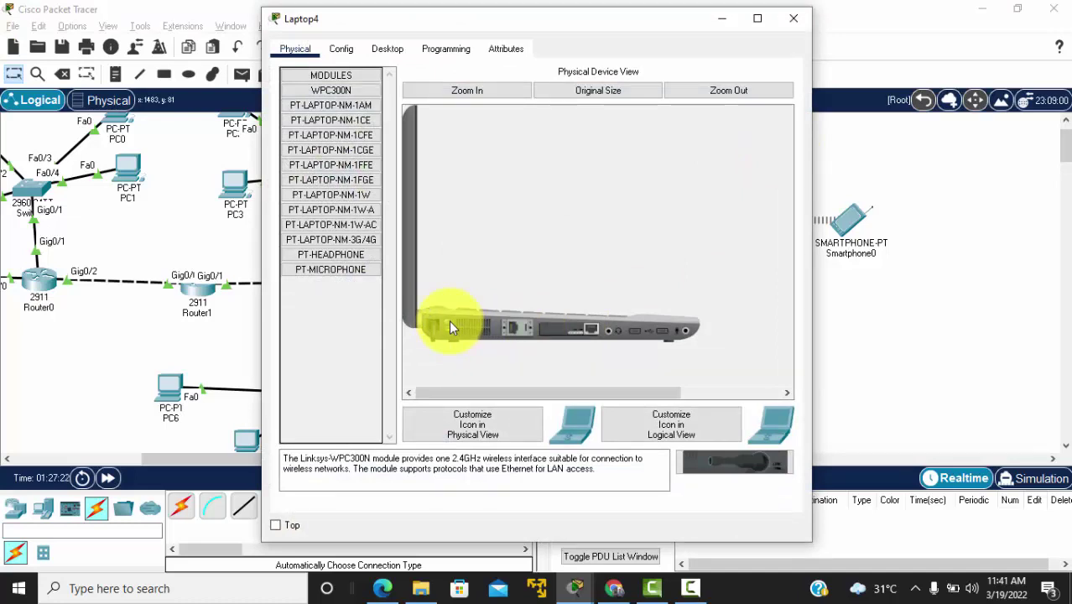
{"action": "mouse_move", "coordinate": [573, 336]}
{"action": "left_mouse_down"}
{"action": "mouse_move", "coordinate": [658, 419]}
{"action": "mouse_move", "coordinate": [748, 469]}
{"action": "mouse_move", "coordinate": [558, 342]}
{"action": "left_mouse_up"}
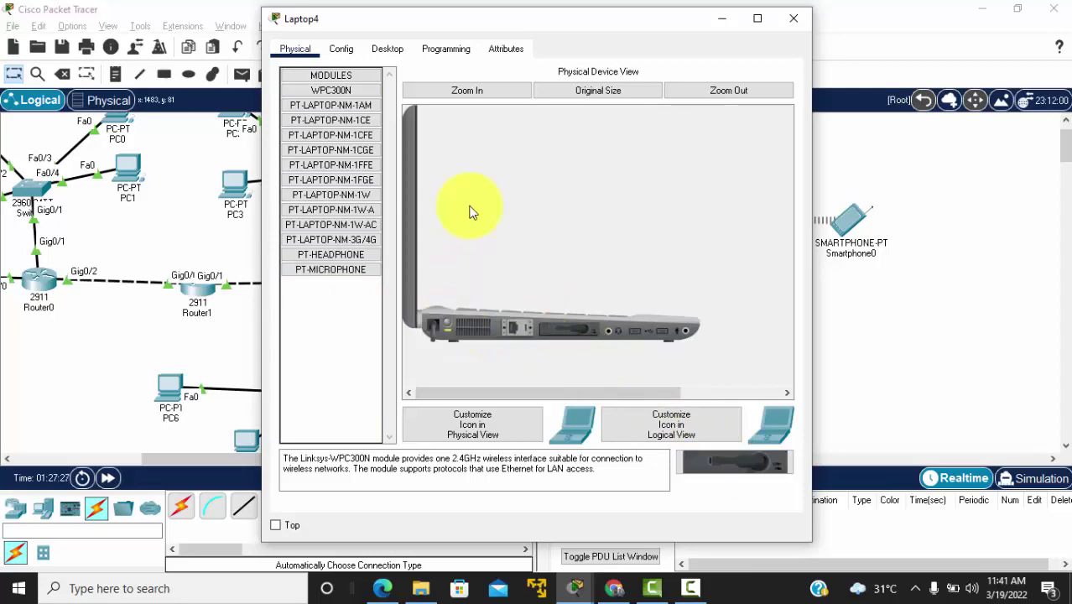
{"action": "left_click_drag", "start_coordinate": [489, 15], "coordinate": [221, 21]}
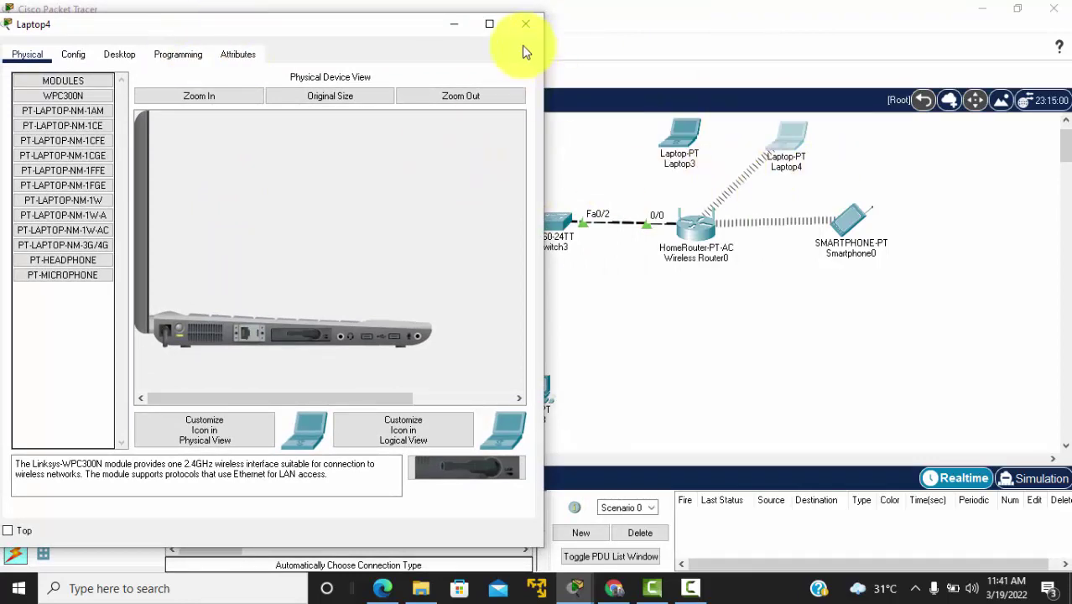
Step: Connect Laptop4 to WIFI-STAFF with the pre-shared key, confirm DHCP address 44.44.44.10, then close it
{"action": "left_click", "coordinate": [127, 53]}
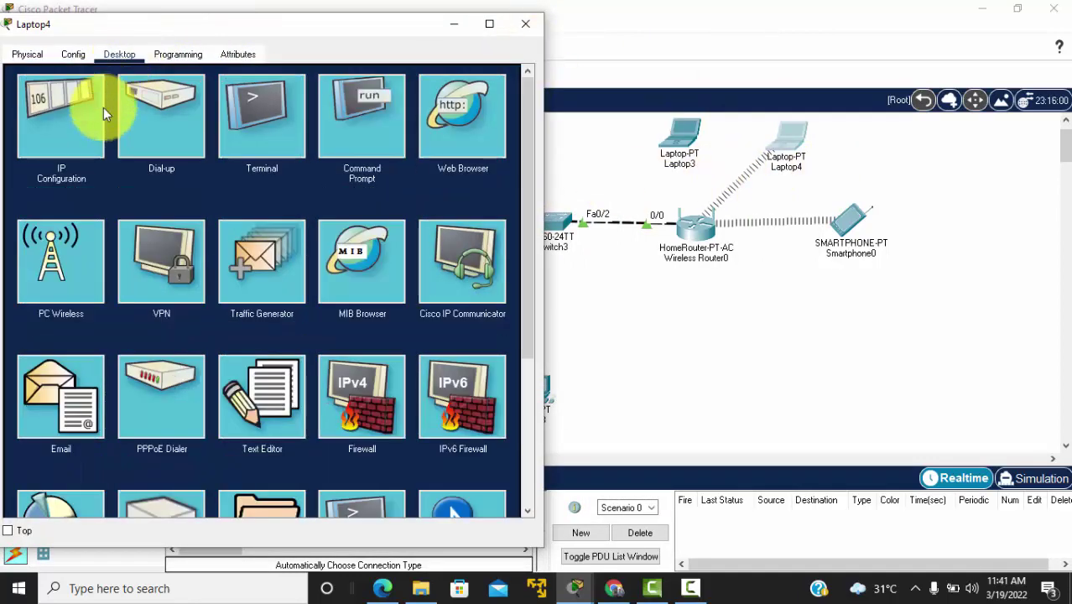
{"action": "left_click", "coordinate": [72, 259]}
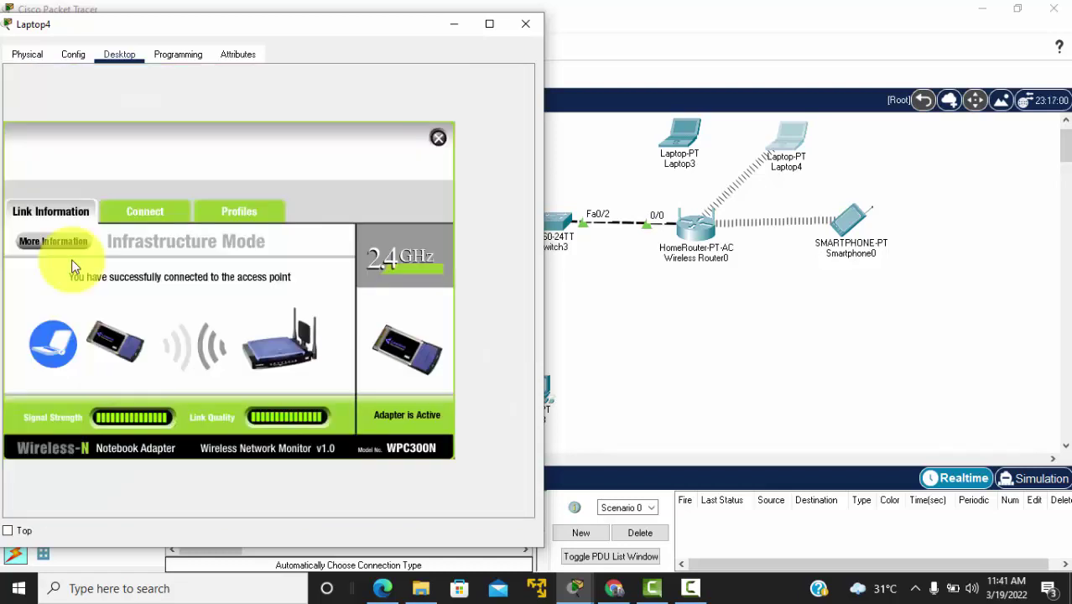
{"action": "left_click", "coordinate": [136, 216]}
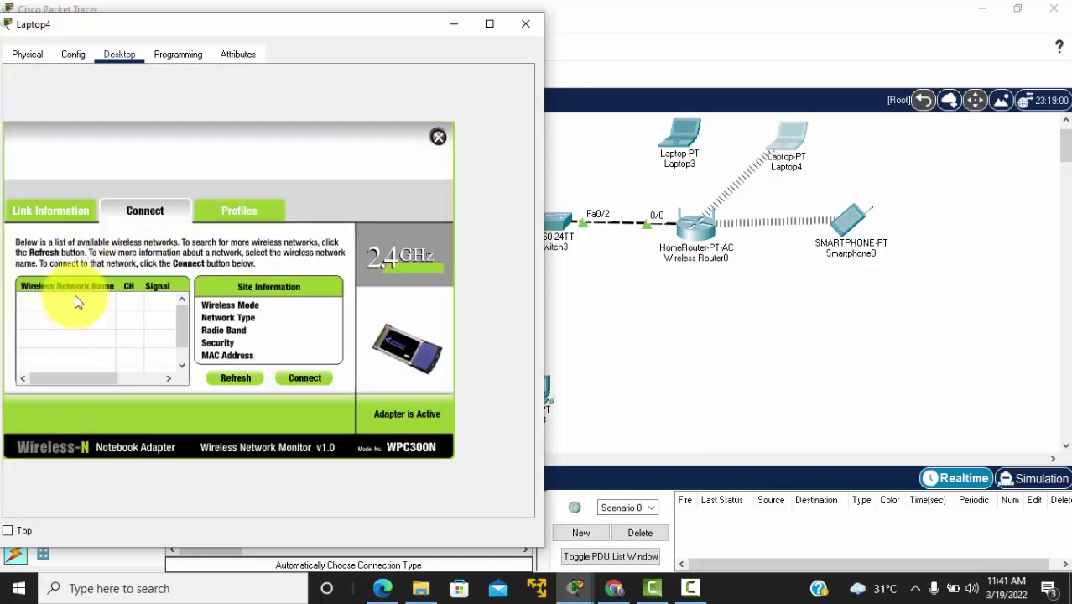
{"action": "left_click", "coordinate": [46, 321]}
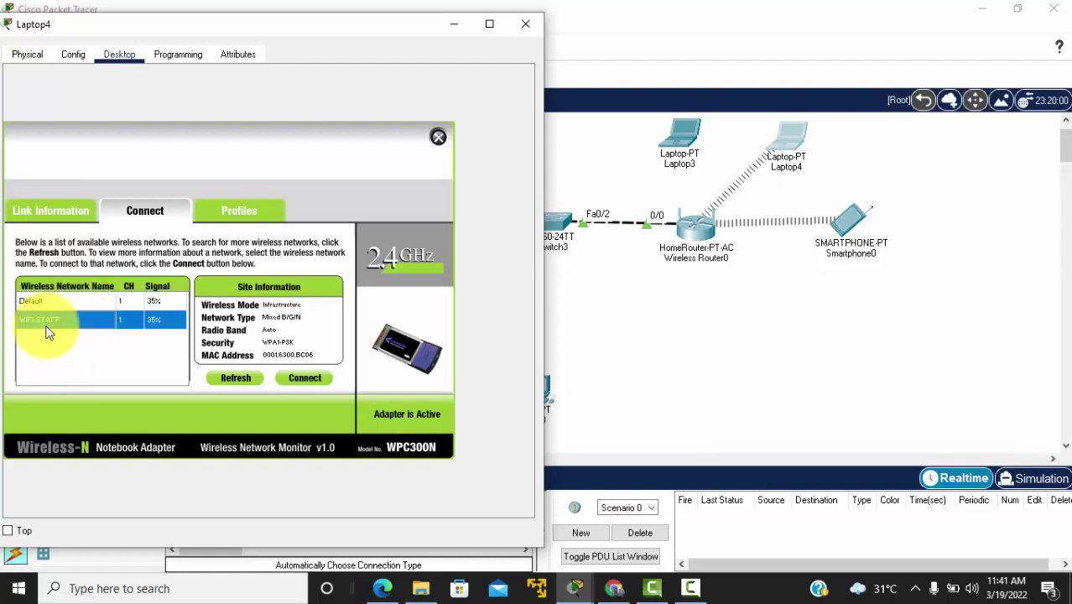
{"action": "left_click", "coordinate": [310, 378]}
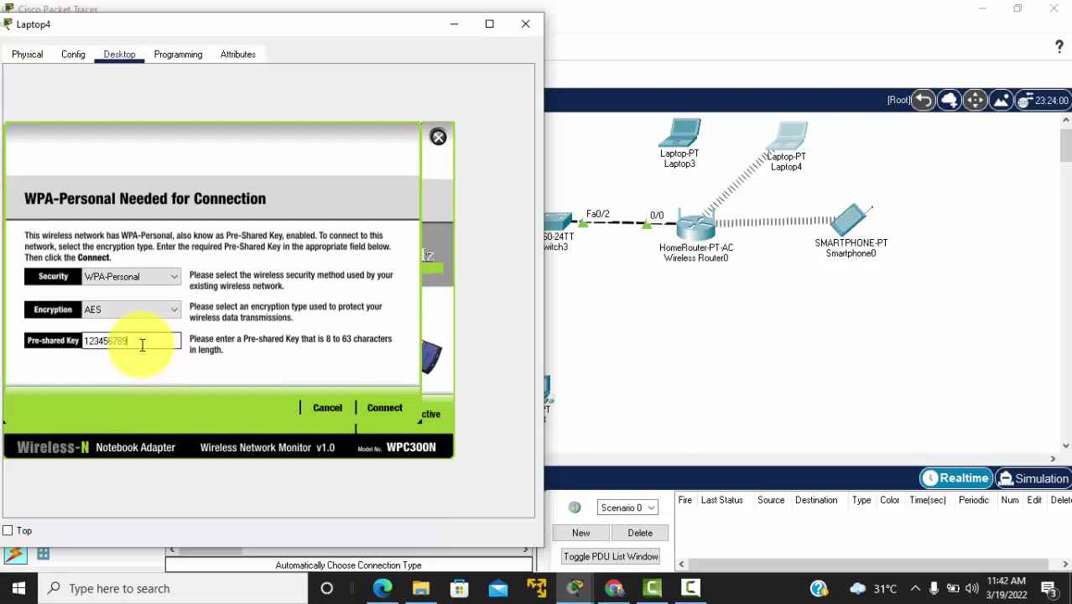
{"action": "left_click", "coordinate": [383, 408]}
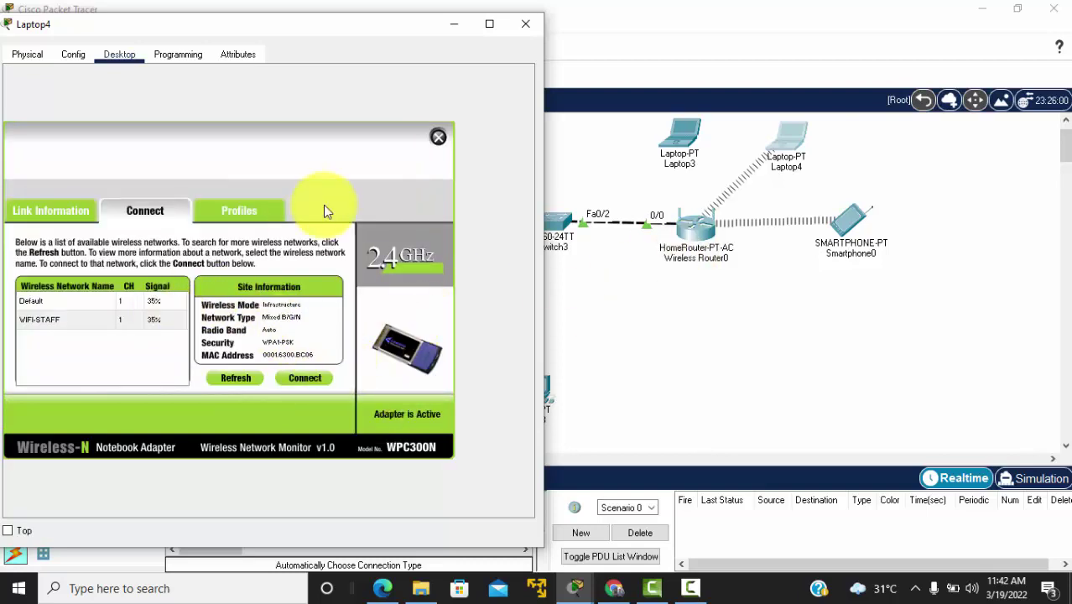
{"action": "left_click", "coordinate": [438, 137]}
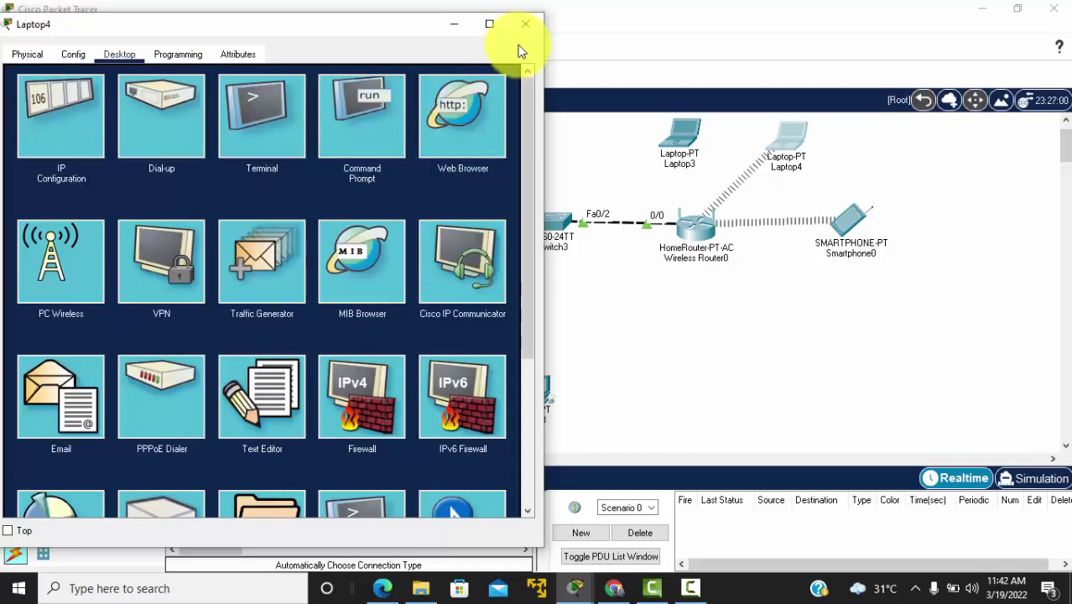
{"action": "left_click", "coordinate": [77, 144]}
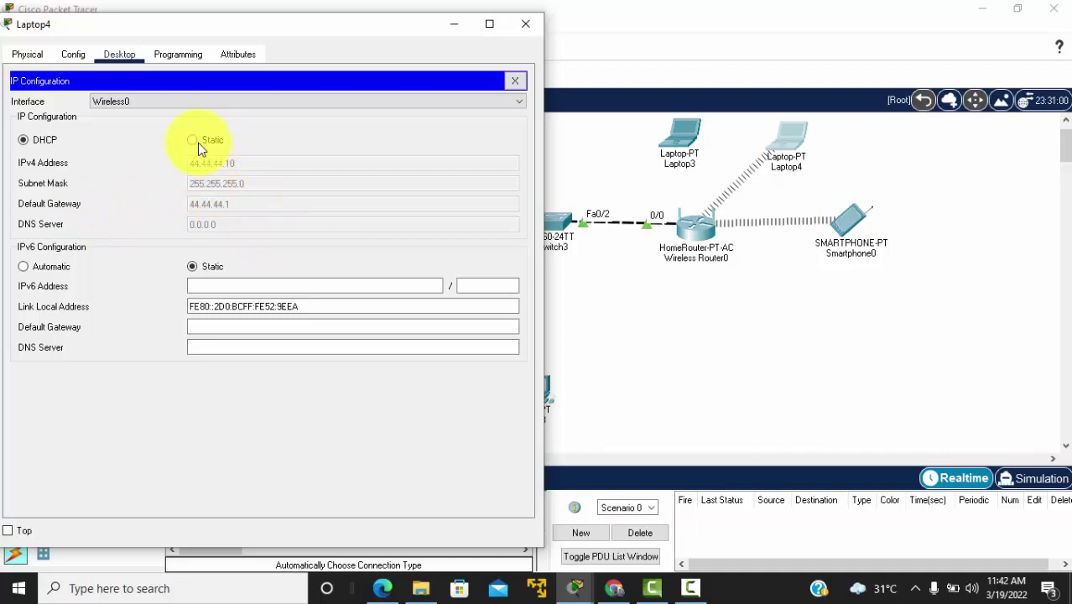
{"action": "left_click", "coordinate": [527, 24]}
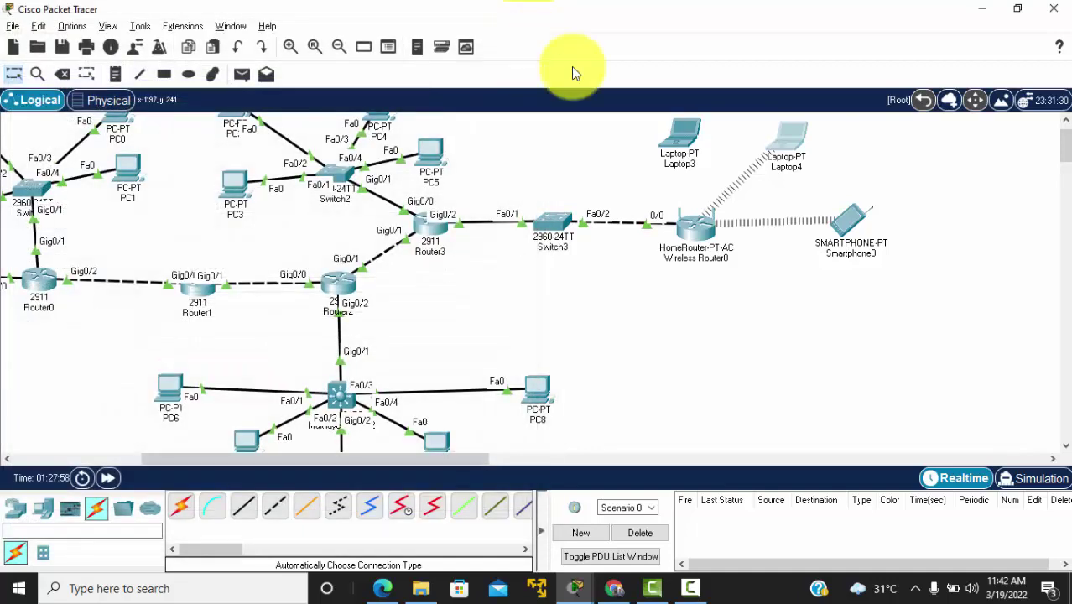
Step: Swap Laptop3's old network module for the WPC300N wireless card and power Laptop3 on
{"action": "left_click", "coordinate": [687, 139]}
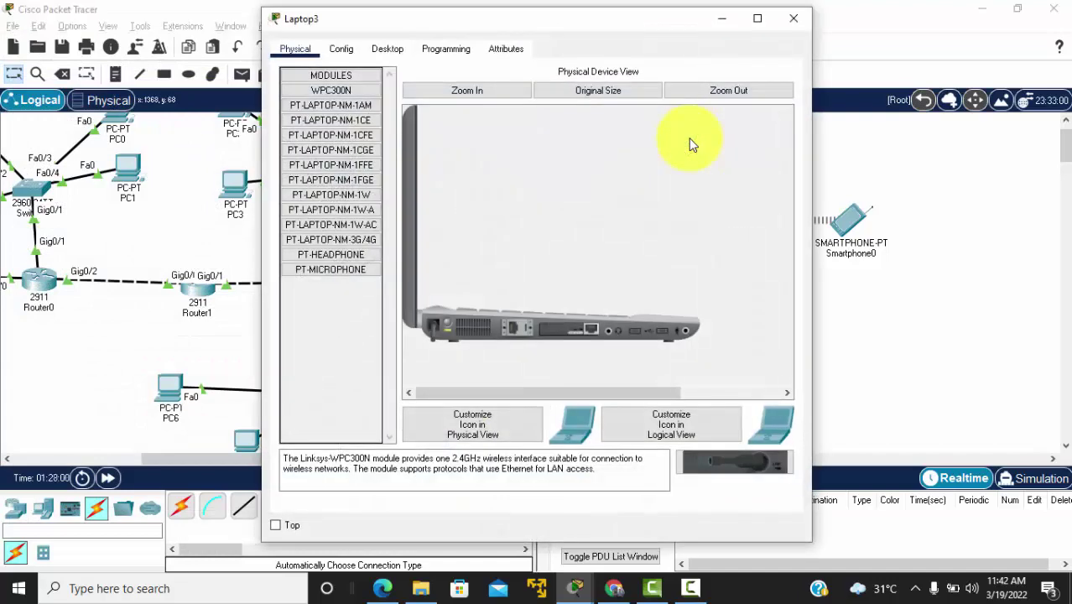
{"action": "left_click", "coordinate": [389, 51]}
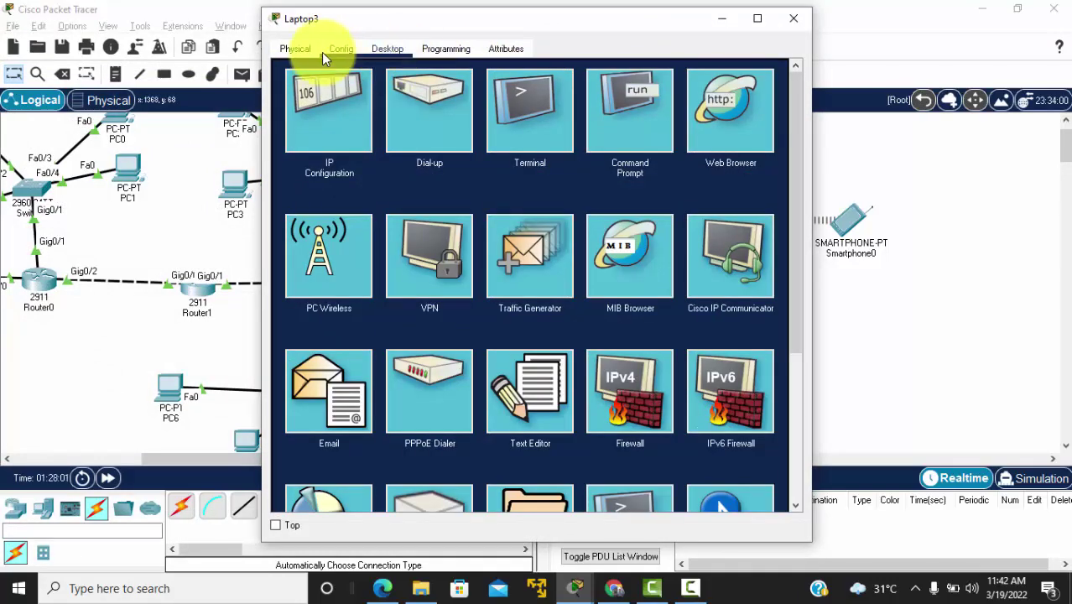
{"action": "left_click", "coordinate": [343, 48]}
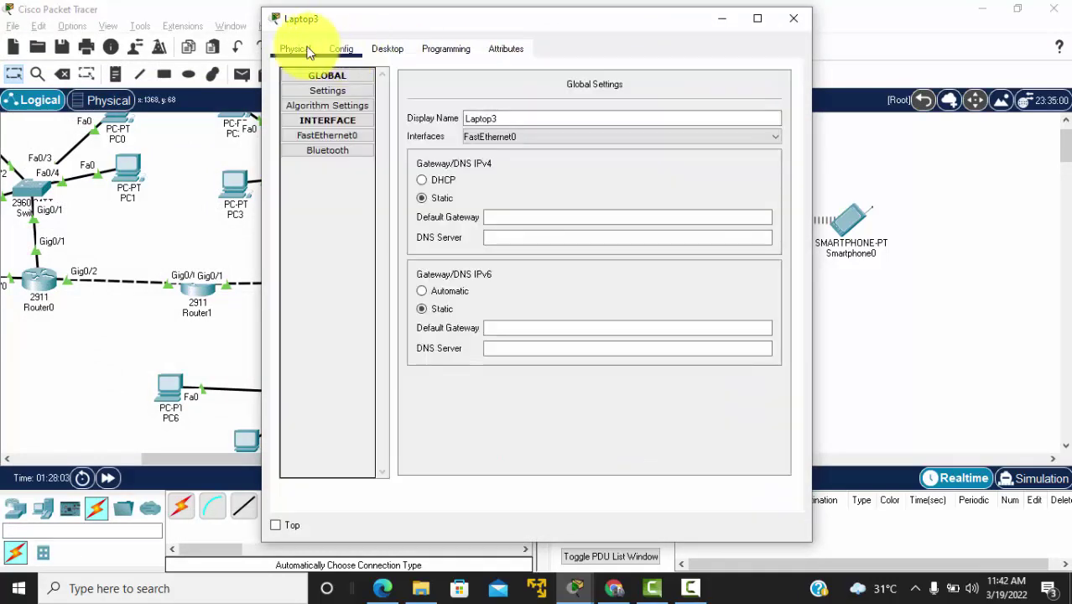
{"action": "left_click", "coordinate": [300, 49]}
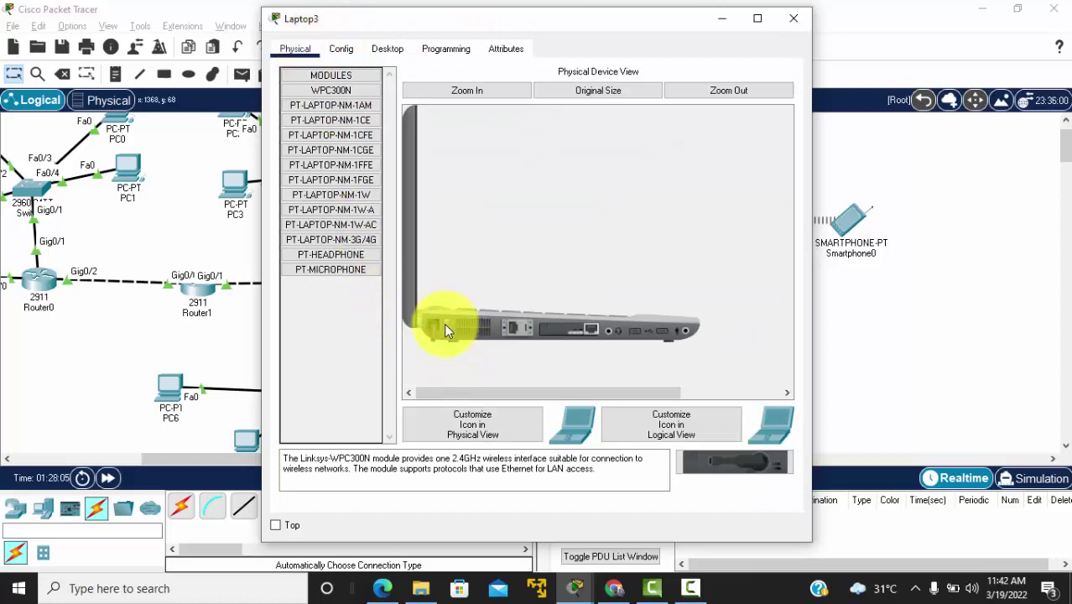
{"action": "left_click_drag", "start_coordinate": [445, 329], "coordinate": [570, 339]}
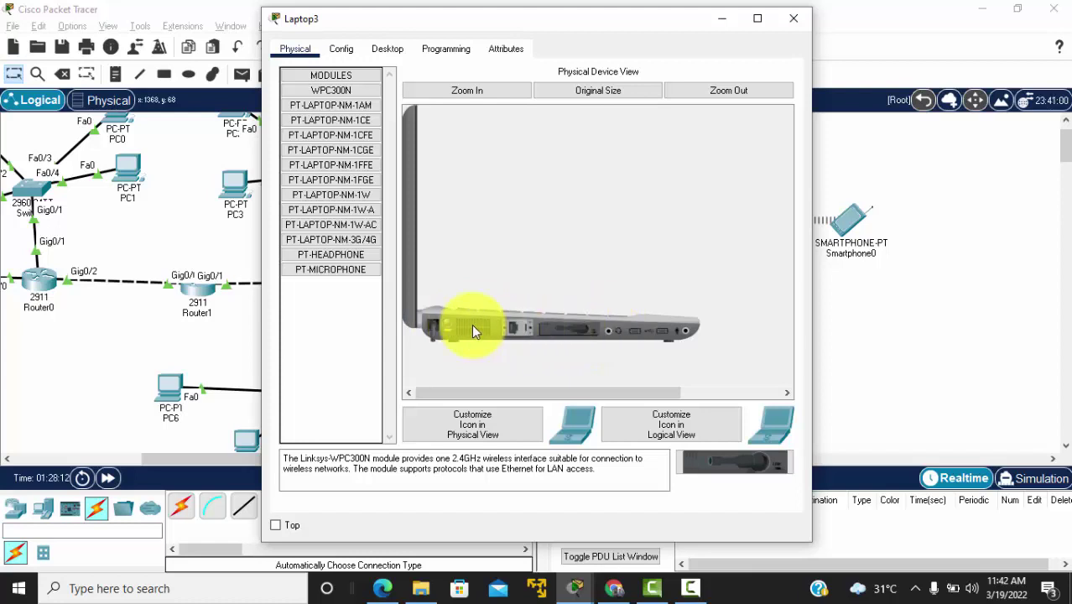
{"action": "left_click", "coordinate": [448, 324]}
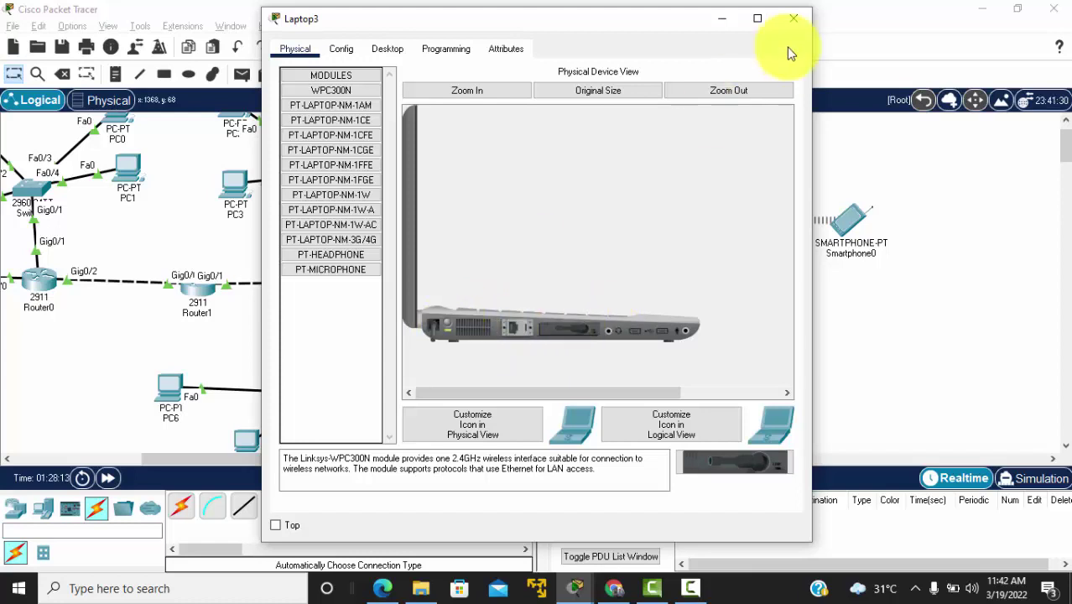
Step: Join Laptop3 to the WIFI-STAFF network using its WPA-Personal pre-shared key
{"action": "left_click", "coordinate": [387, 49]}
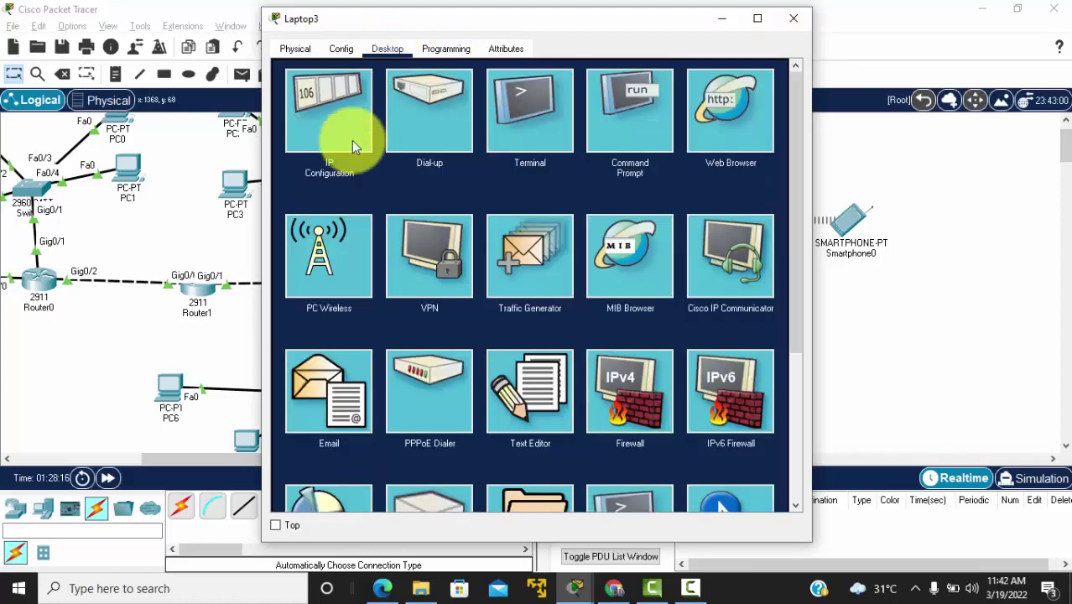
{"action": "left_click", "coordinate": [327, 276]}
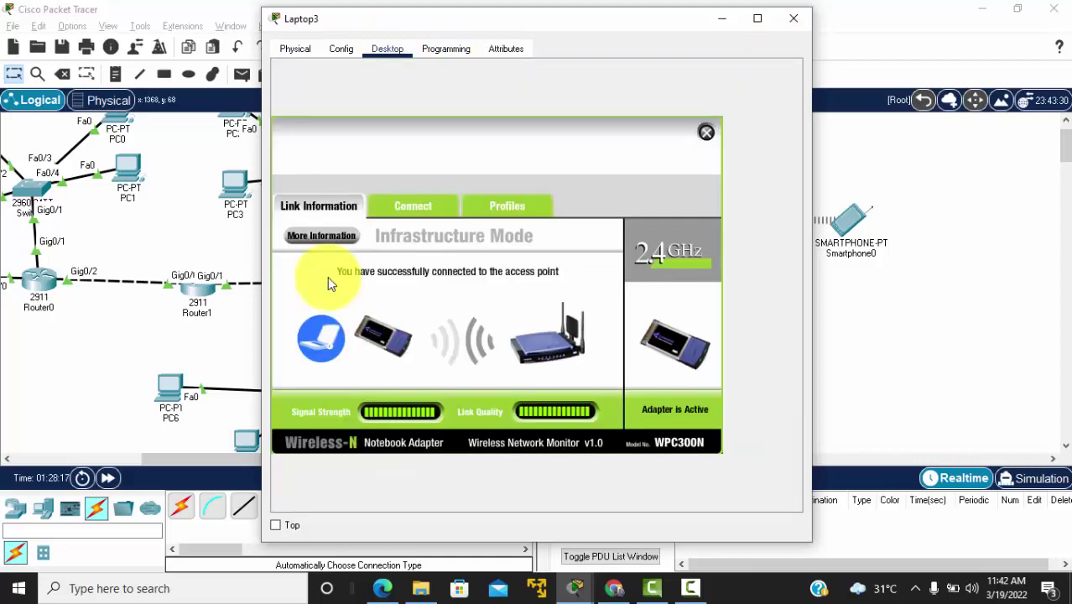
{"action": "left_click", "coordinate": [411, 211]}
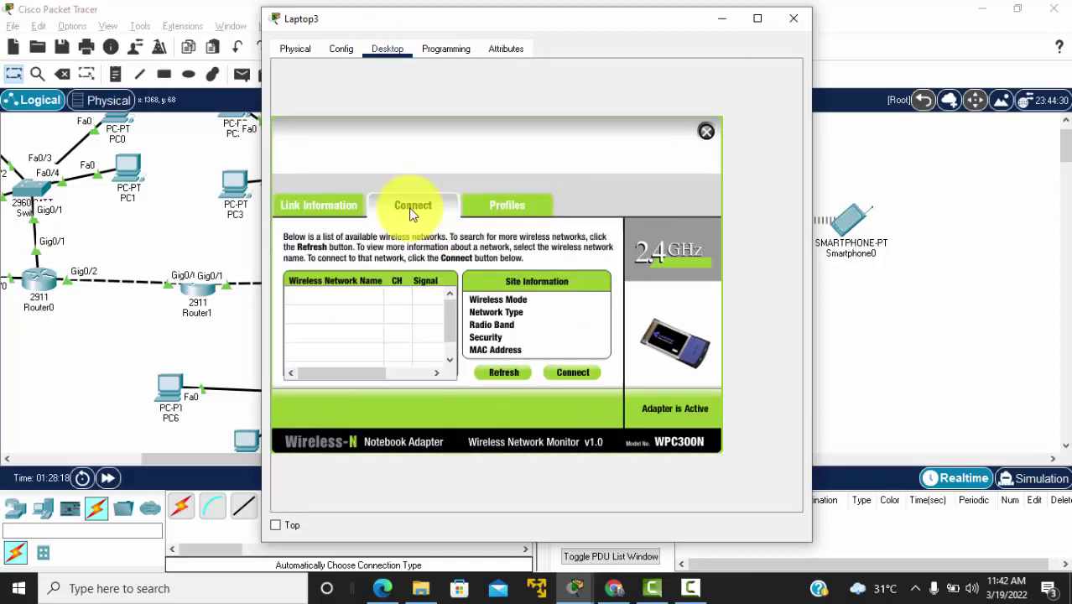
{"action": "left_click", "coordinate": [317, 298]}
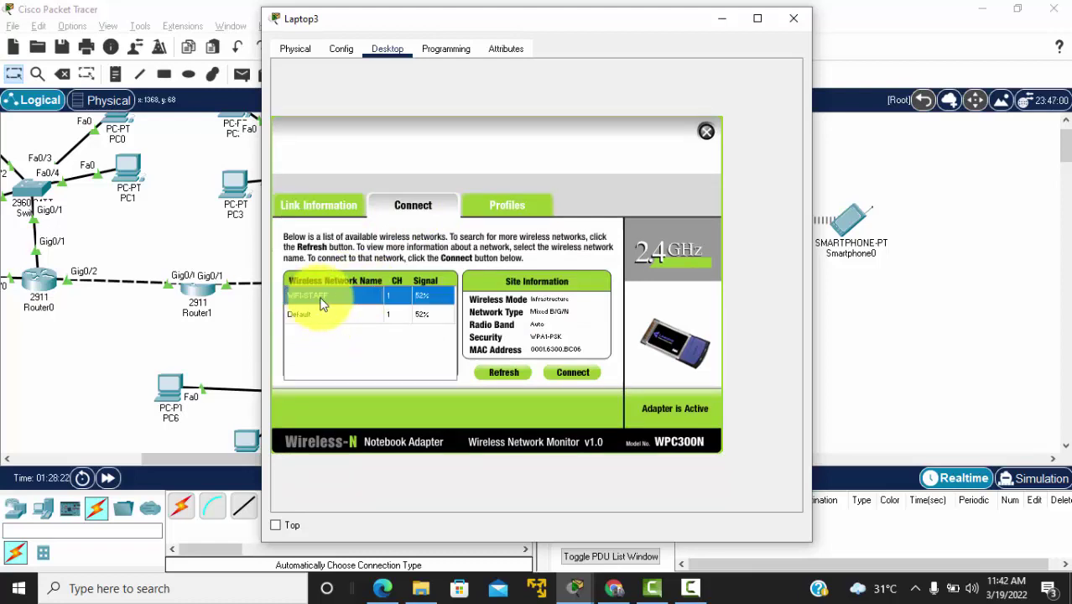
{"action": "left_click", "coordinate": [573, 371]}
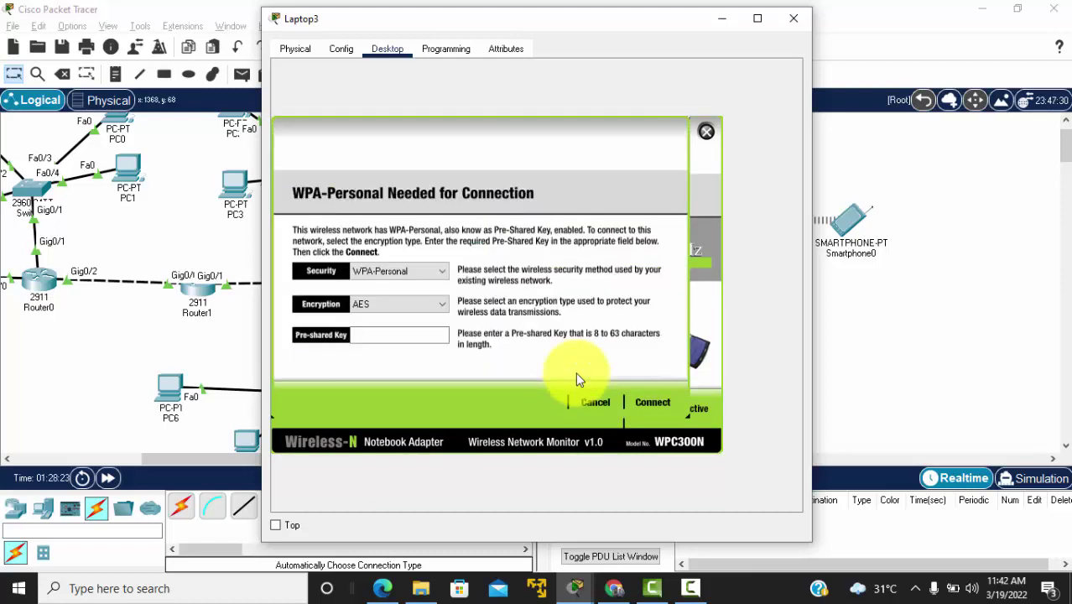
{"action": "left_click", "coordinate": [366, 332]}
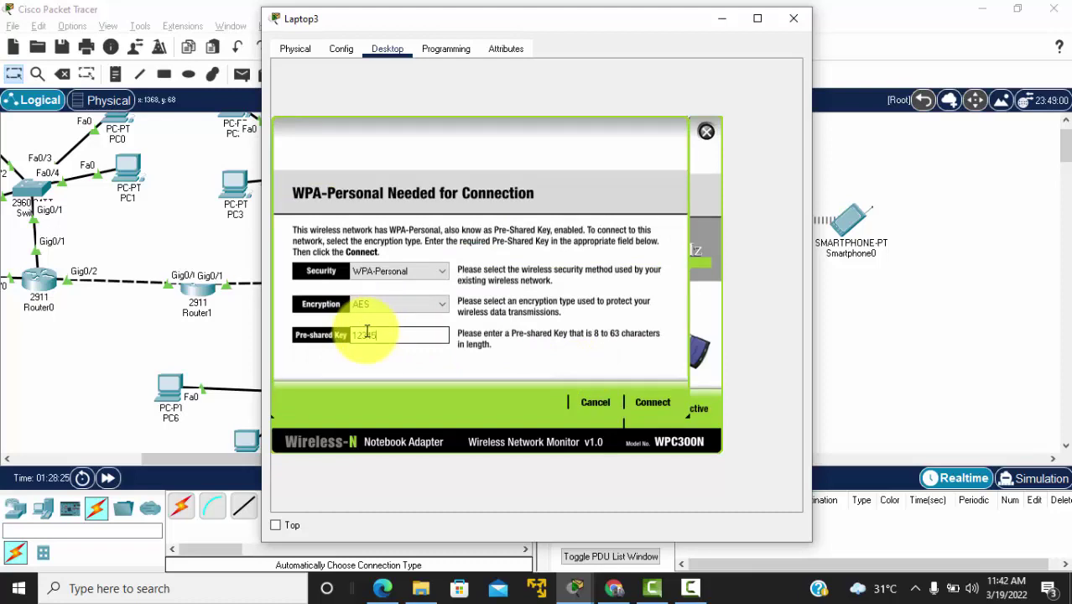
{"action": "left_click", "coordinate": [649, 393]}
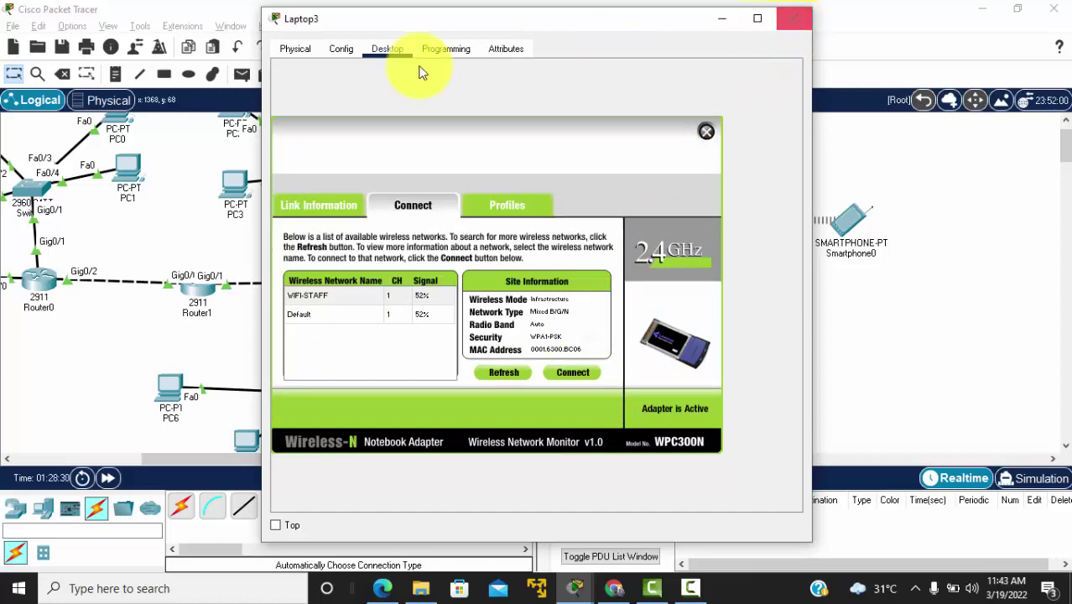
Step: Check Laptop3's IP configuration for DHCP address 44.44.44.11 and gateway 44.44.44.1
{"action": "left_click", "coordinate": [342, 49]}
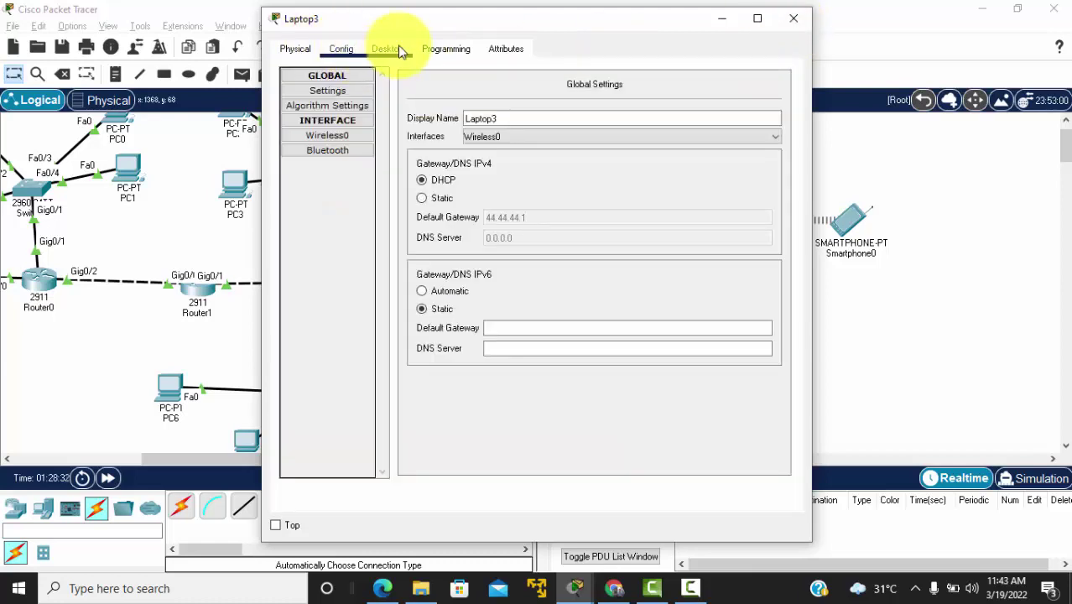
{"action": "left_click", "coordinate": [385, 48]}
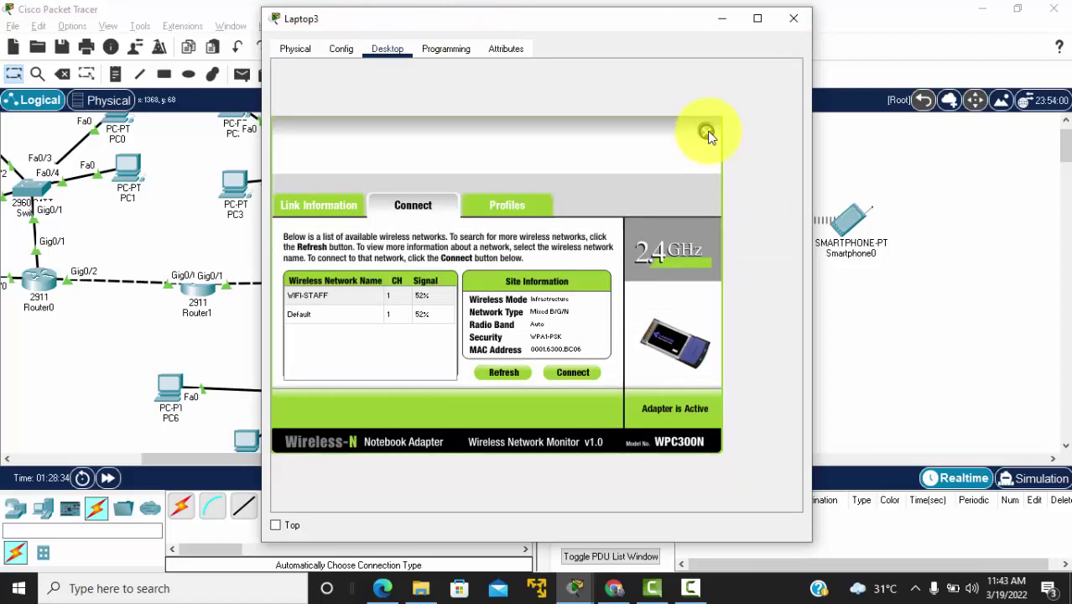
{"action": "left_click", "coordinate": [707, 135]}
{"action": "left_click", "coordinate": [320, 111]}
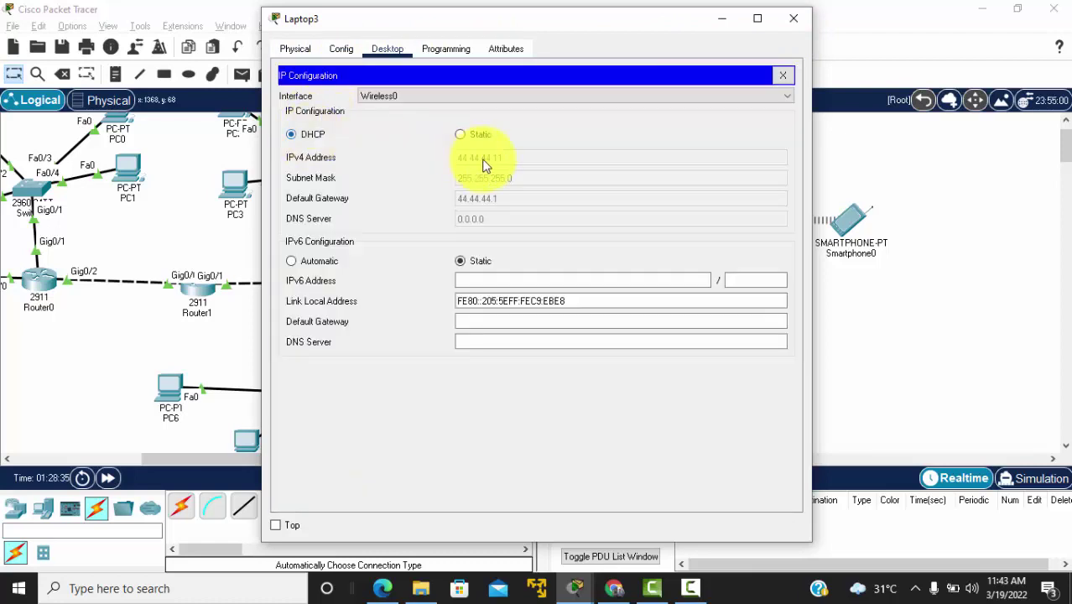
Step: Ping the gateway 44.44.44.1 from Laptop3's command prompt and confirm replies
{"action": "left_click", "coordinate": [781, 77]}
{"action": "left_click", "coordinate": [642, 112]}
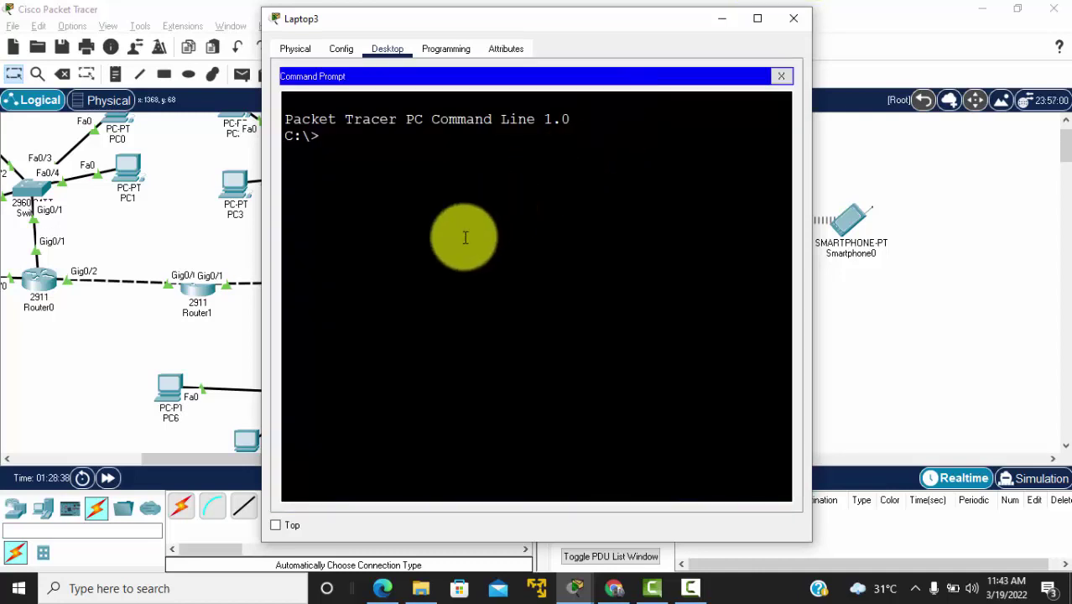
{"action": "type", "text": "ping 44.44.44.1"}
{"action": "key", "text": "Return"}
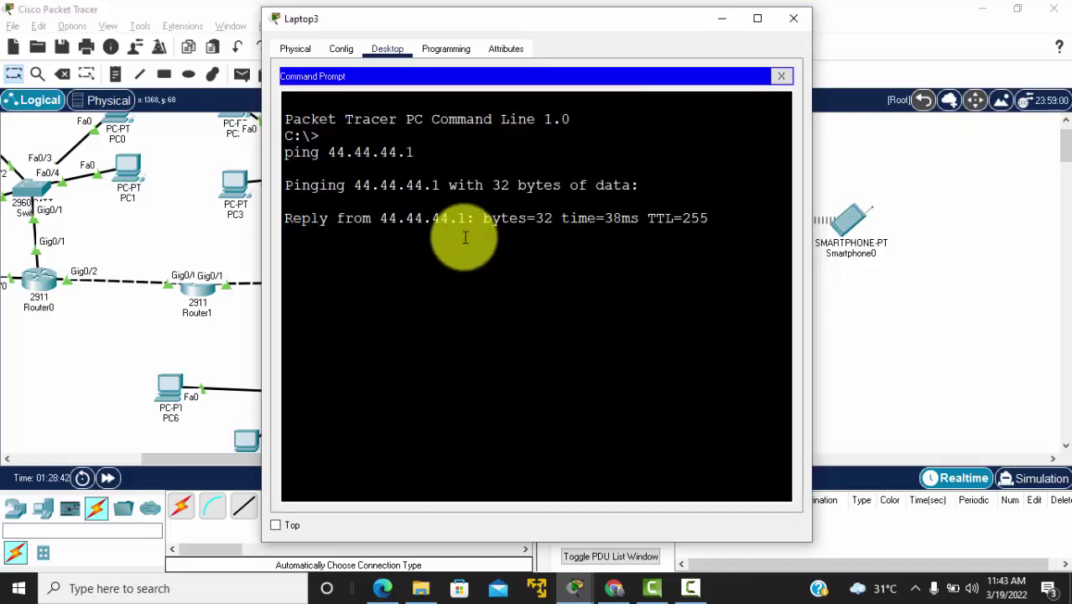
{"action": "key", "text": "ctrl+c"}
Step: Ping 11.11.11.2, confirm 100% loss, then close Laptop3's window
{"action": "key", "text": "Up"}
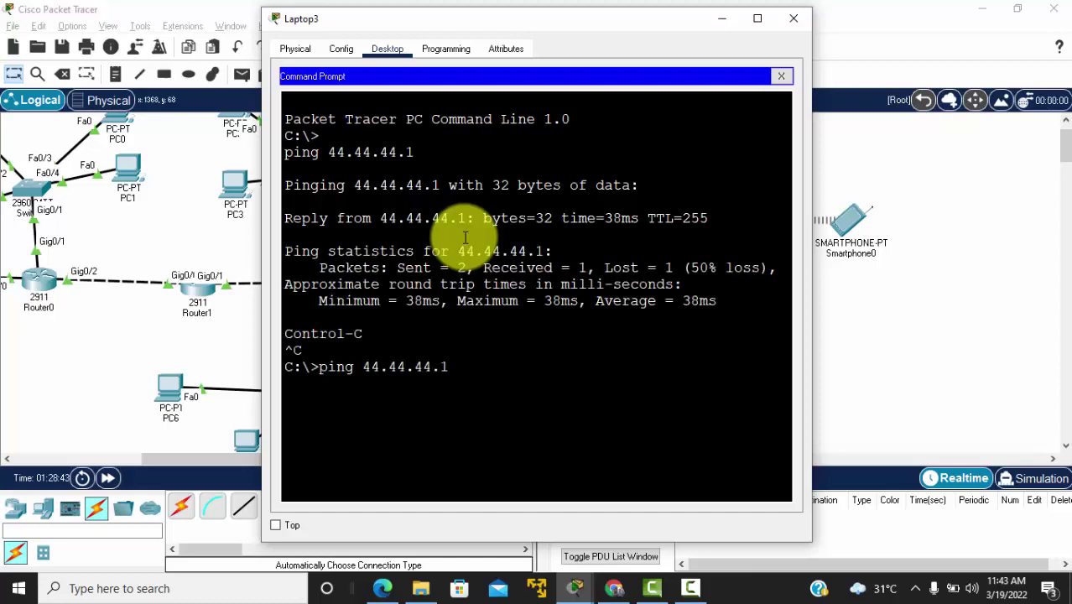
{"action": "key", "text": "BackSpace"}
{"action": "key", "text": "BackSpace"}
{"action": "key", "text": "BackSpace"}
{"action": "key", "text": "BackSpace"}
{"action": "key", "text": "BackSpace"}
{"action": "type", "text": "11.11.11.2"}
{"action": "key", "text": "Return"}
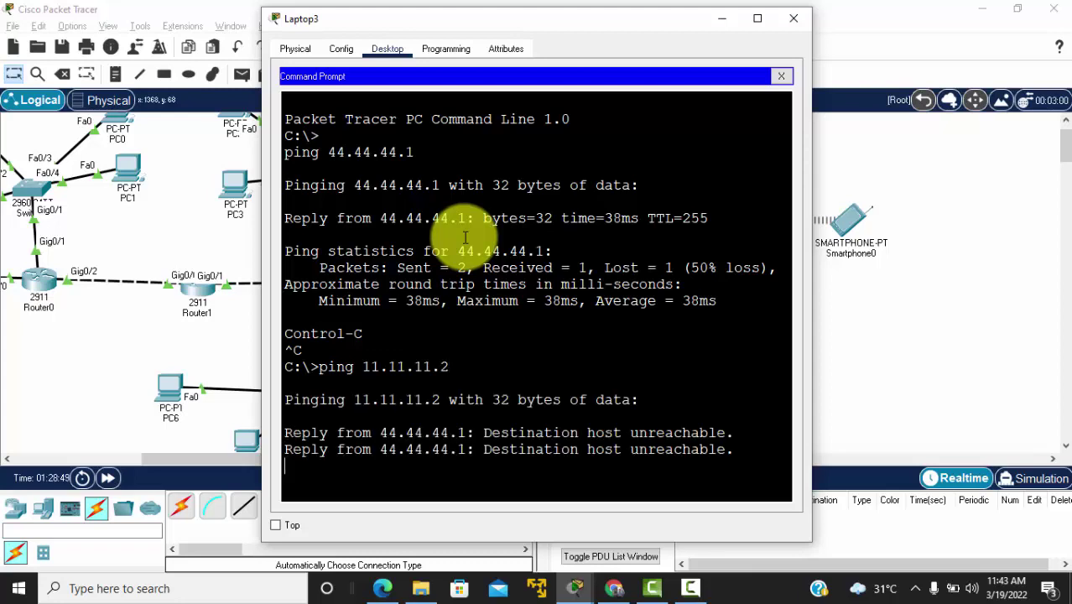
{"action": "key", "text": "ctrl+c"}
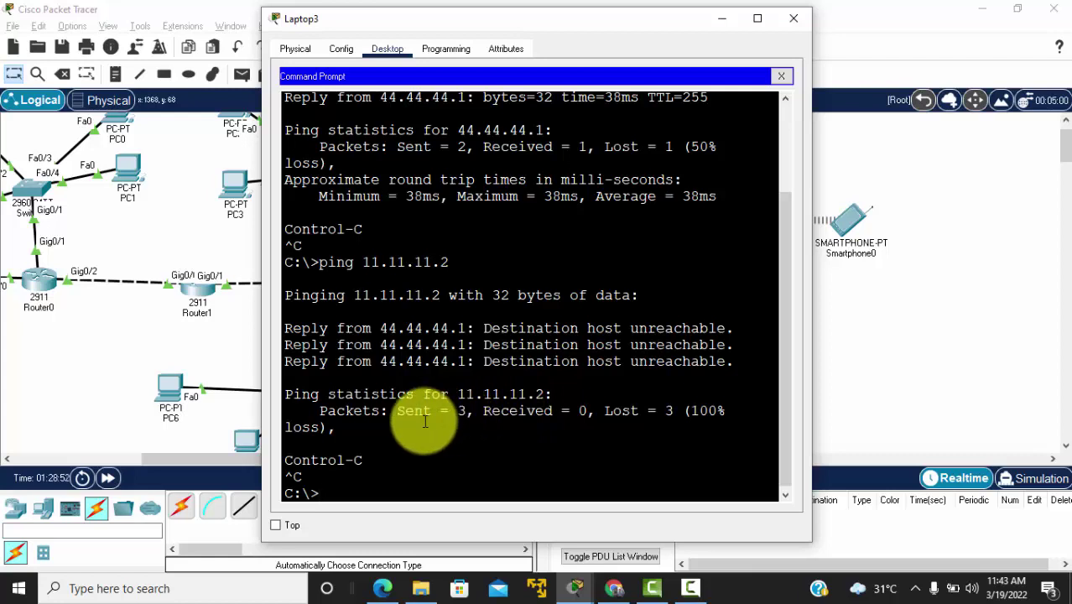
{"action": "key", "text": "Return"}
{"action": "key", "text": "Return"}
{"action": "key", "text": "Return"}
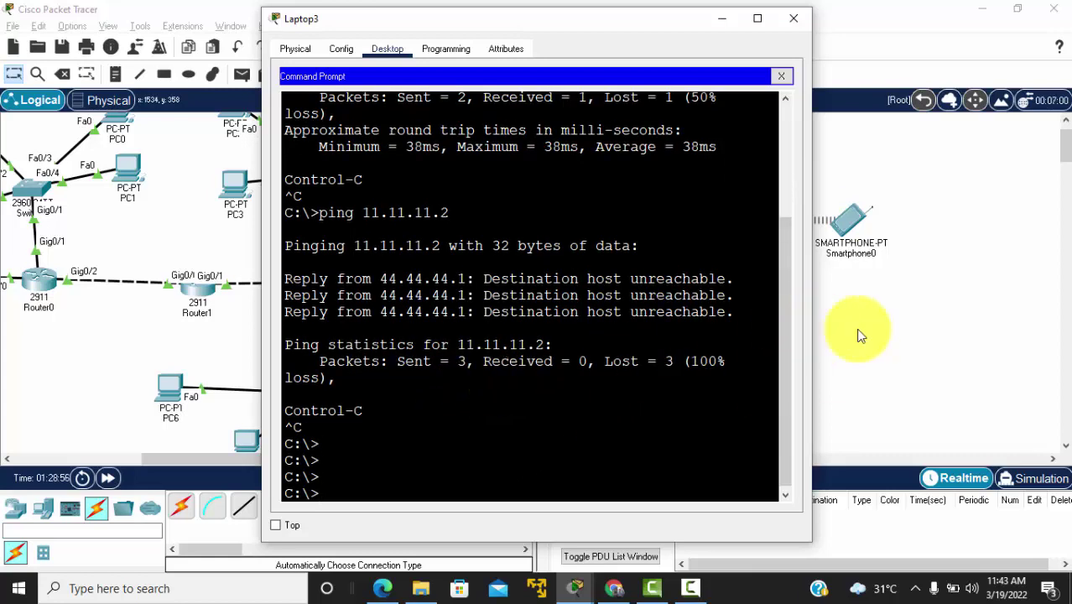
{"action": "key", "text": "alt+F4"}
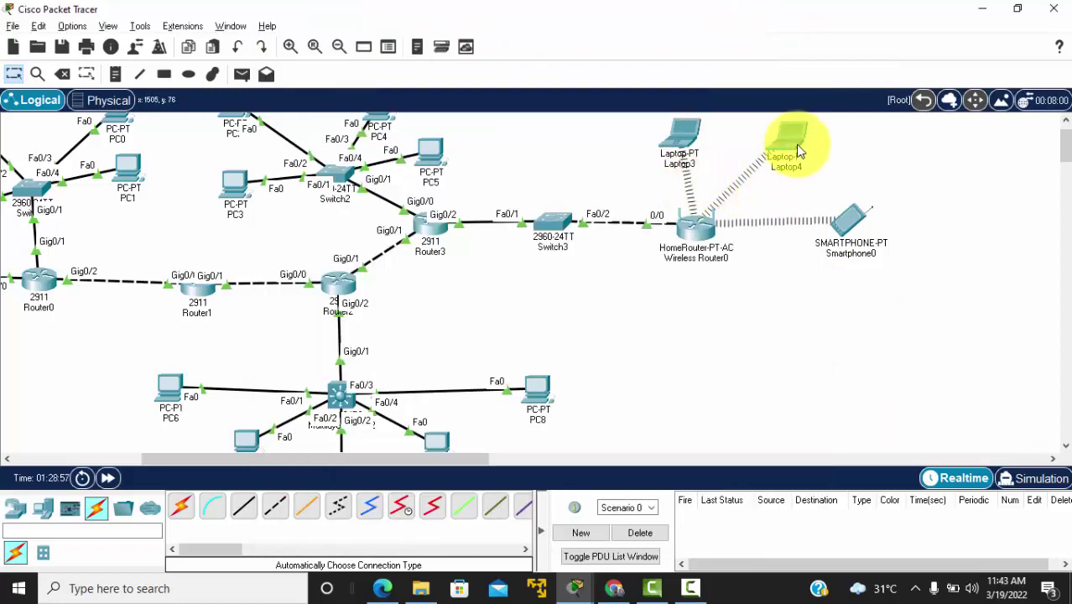
Step: Move Laptop4 right and Laptop3 left above Wireless Router0, checking against the PDF diagram
{"action": "left_click_drag", "start_coordinate": [801, 149], "coordinate": [839, 161]}
{"action": "left_click_drag", "start_coordinate": [697, 142], "coordinate": [658, 139]}
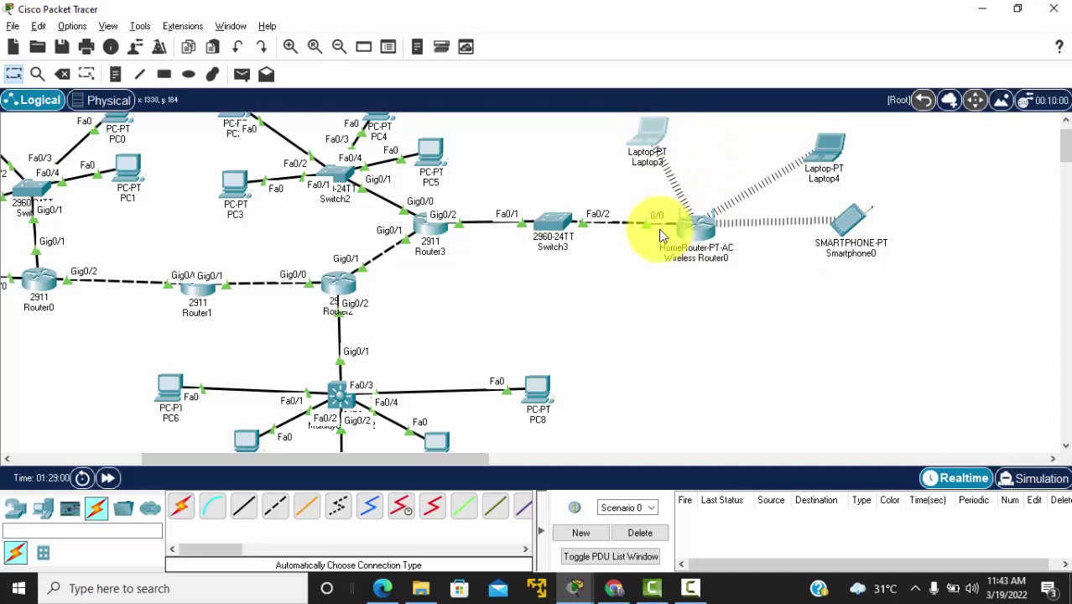
{"action": "key", "text": "alt+Tab"}
{"action": "left_click", "coordinate": [650, 366]}
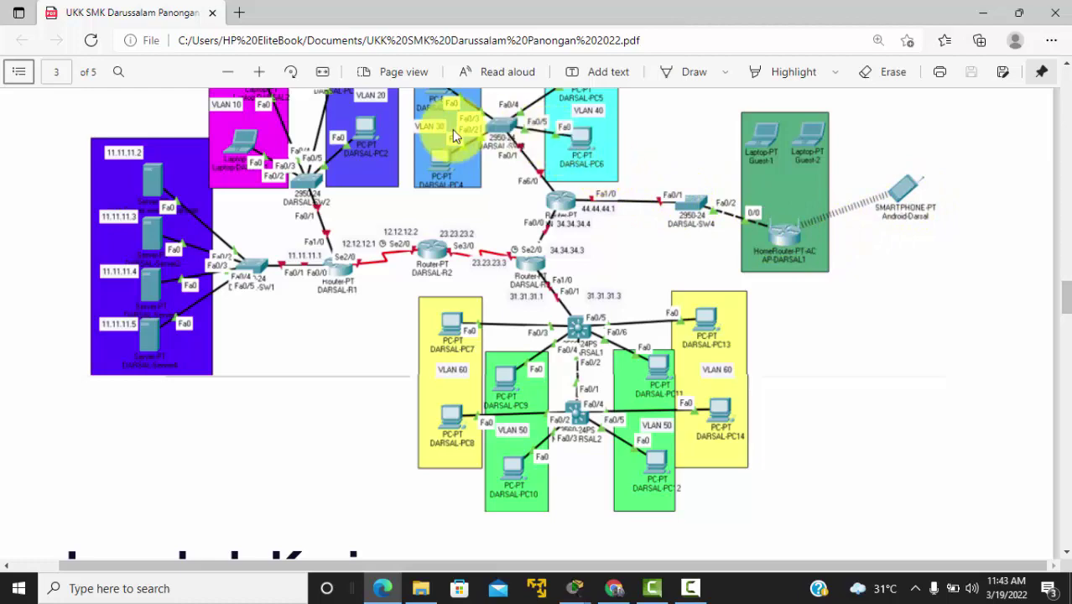
{"action": "key", "text": "alt+Tab"}
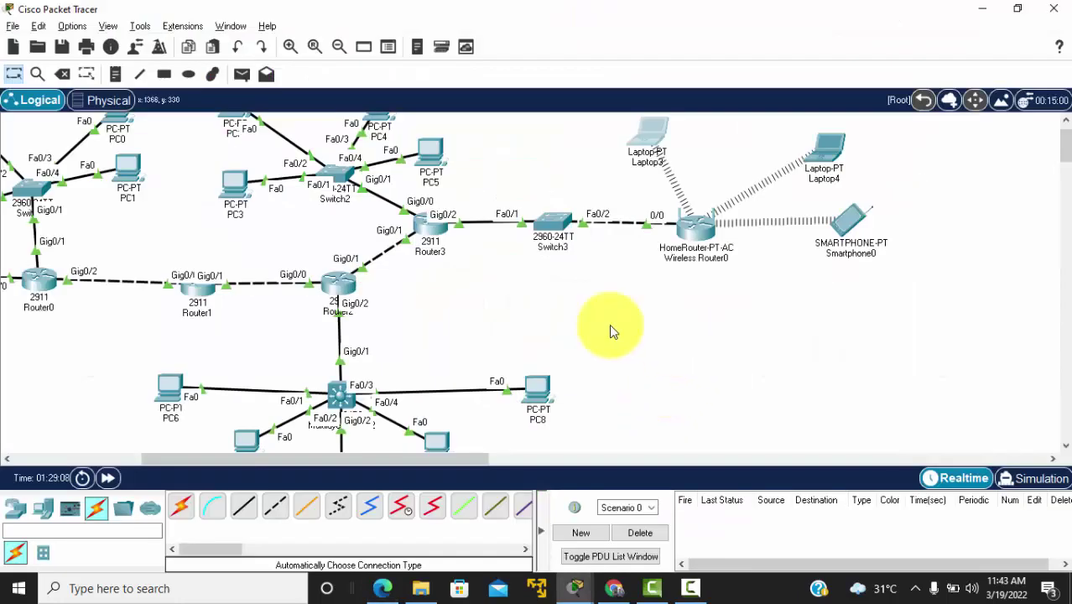
{"action": "scroll", "coordinate": [483, 289], "scroll_direction": "left", "scroll_amount": 6}
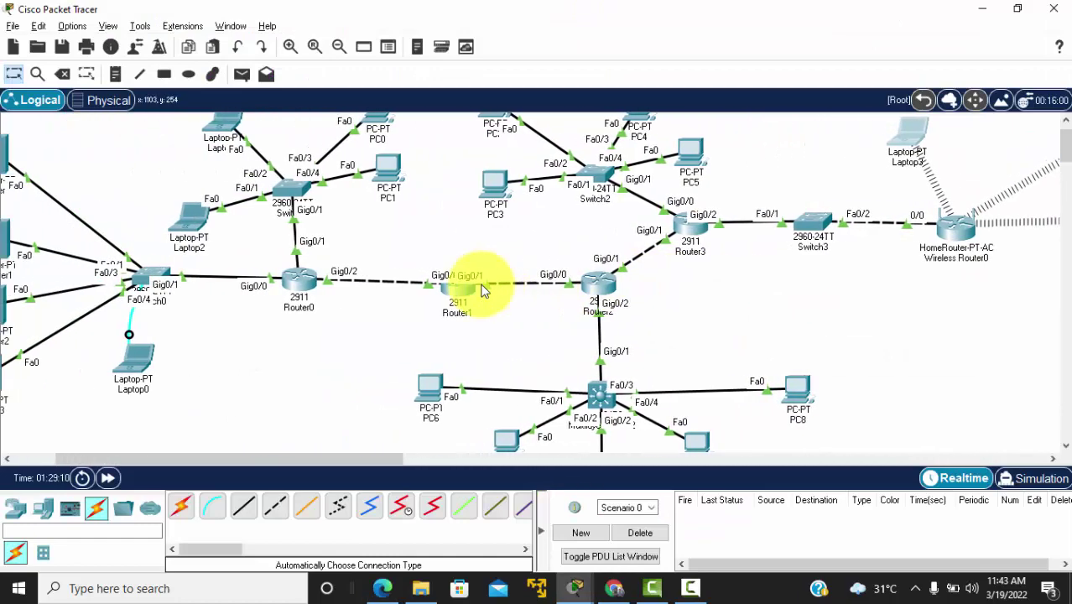
{"action": "scroll", "coordinate": [482, 289], "scroll_direction": "left", "scroll_amount": 2}
{"action": "scroll", "coordinate": [483, 289], "scroll_direction": "right", "scroll_amount": 1}
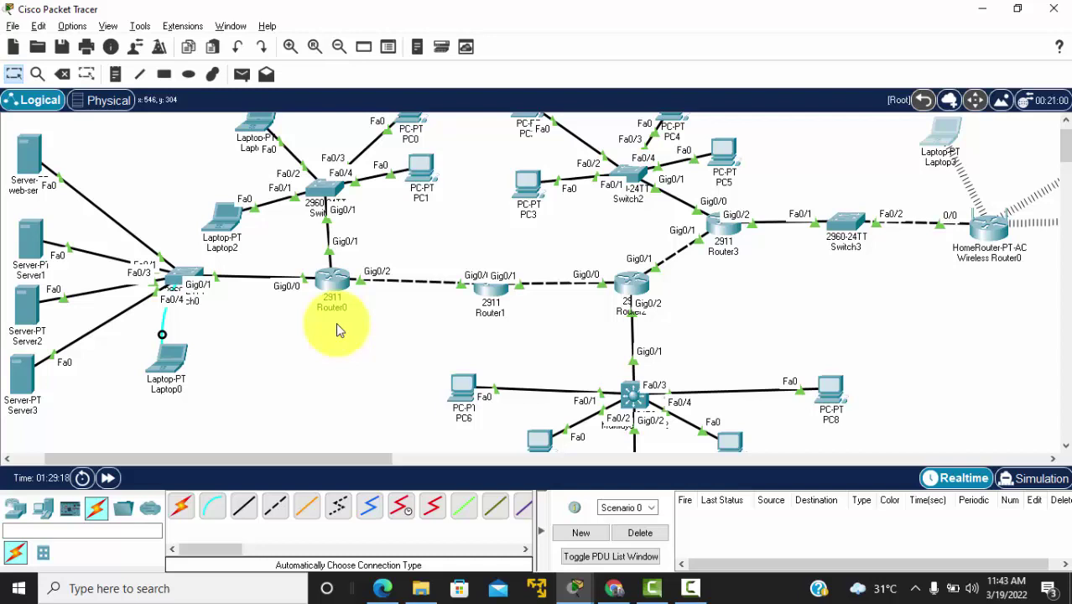
{"action": "scroll", "coordinate": [336, 330], "scroll_direction": "up", "scroll_amount": 1}
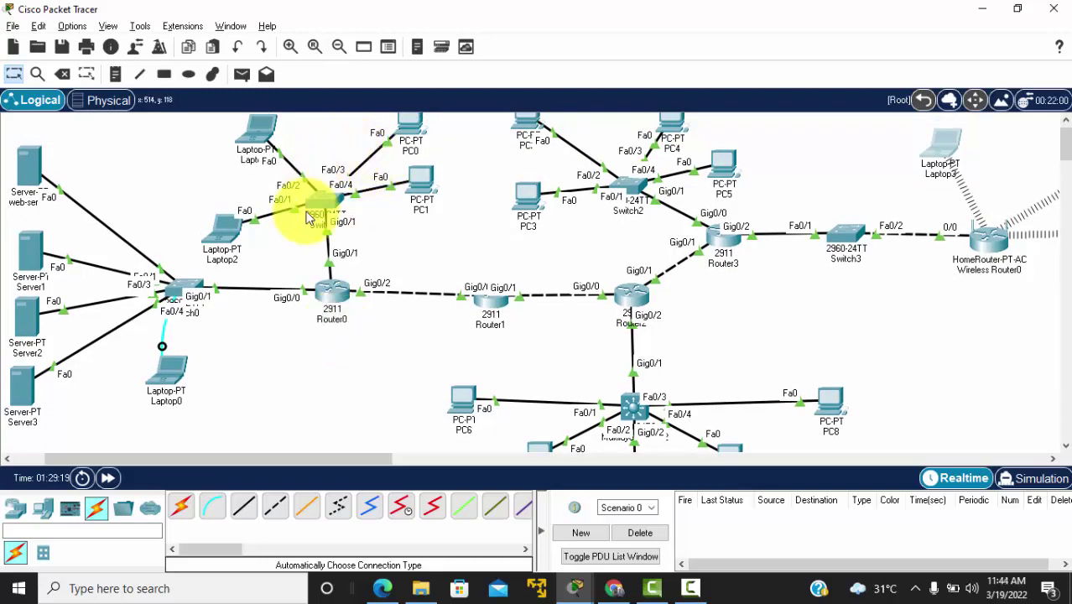
{"action": "scroll", "coordinate": [323, 212], "scroll_direction": "up", "scroll_amount": 1}
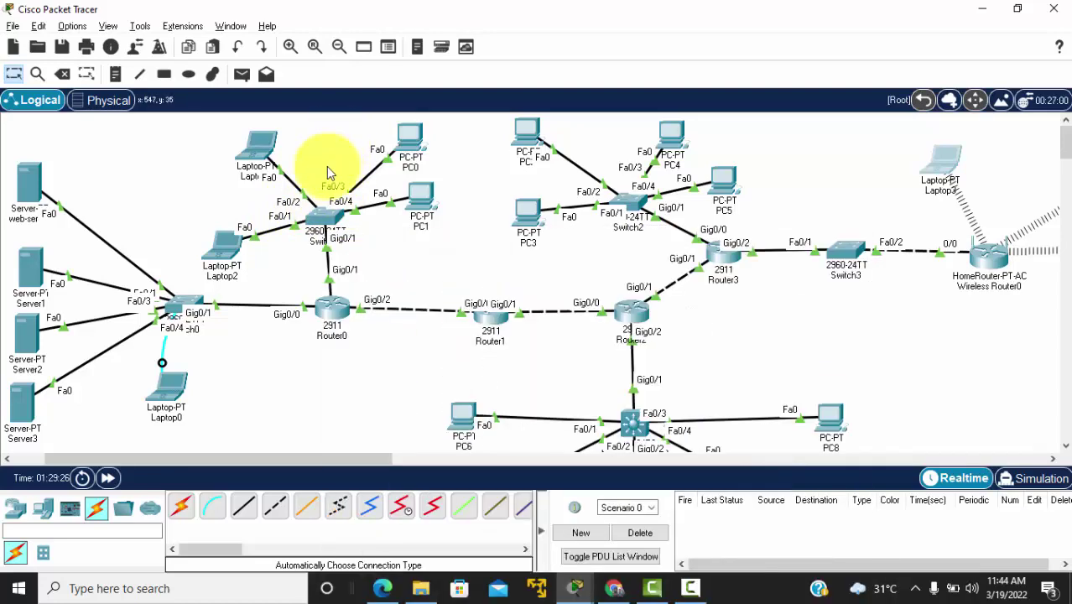
{"action": "mouse_move", "coordinate": [335, 219]}
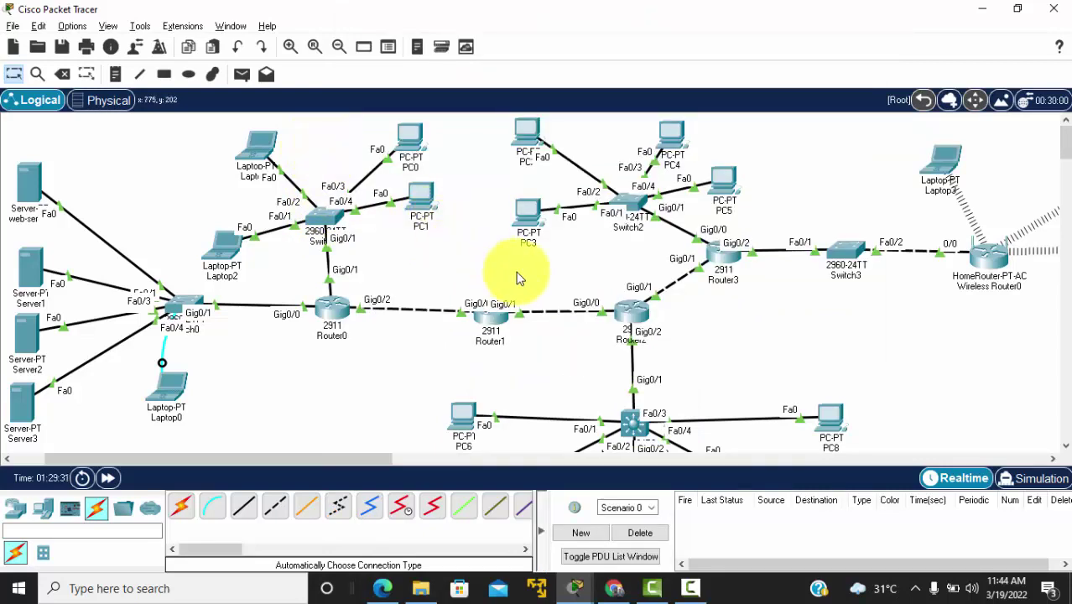
{"action": "scroll", "coordinate": [356, 360], "scroll_direction": "down", "scroll_amount": 2}
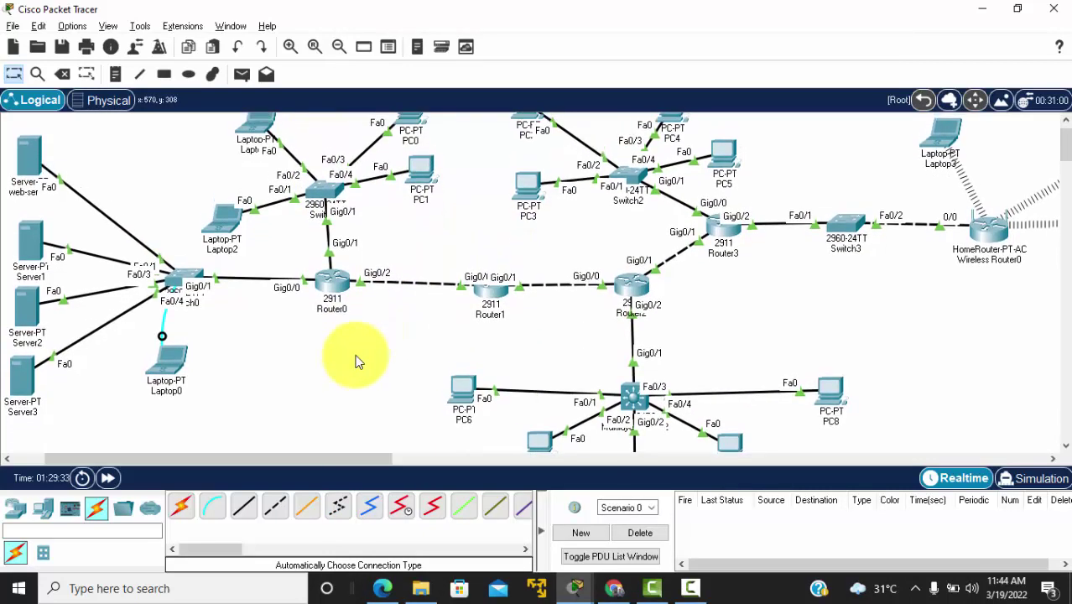
{"action": "scroll", "coordinate": [356, 360], "scroll_direction": "up", "scroll_amount": 2}
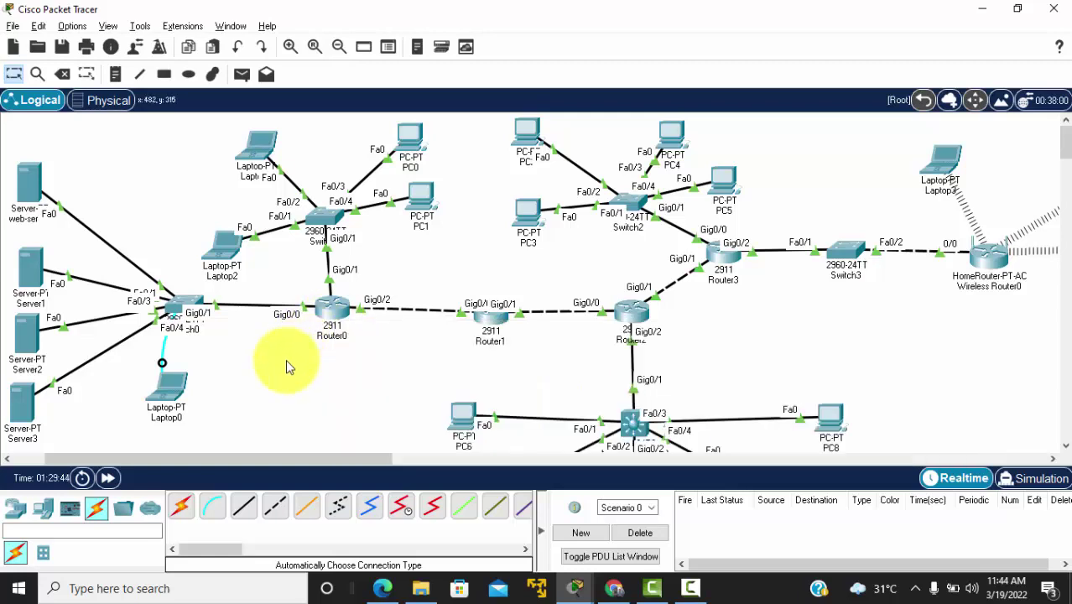
{"action": "scroll", "coordinate": [285, 361], "scroll_direction": "down", "scroll_amount": 2}
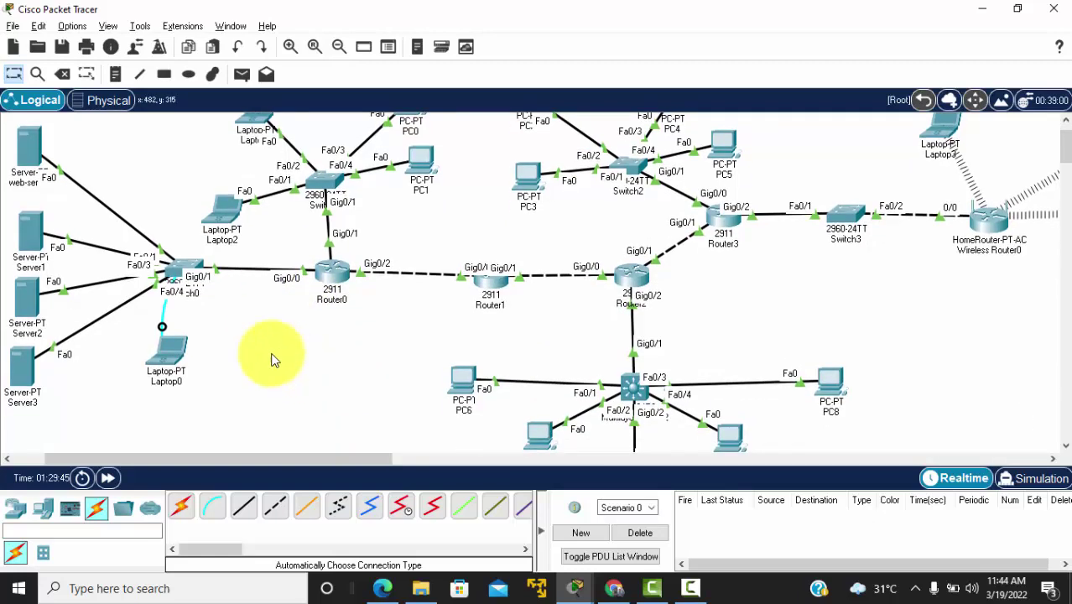
{"action": "scroll", "coordinate": [212, 315], "scroll_direction": "up", "scroll_amount": 2}
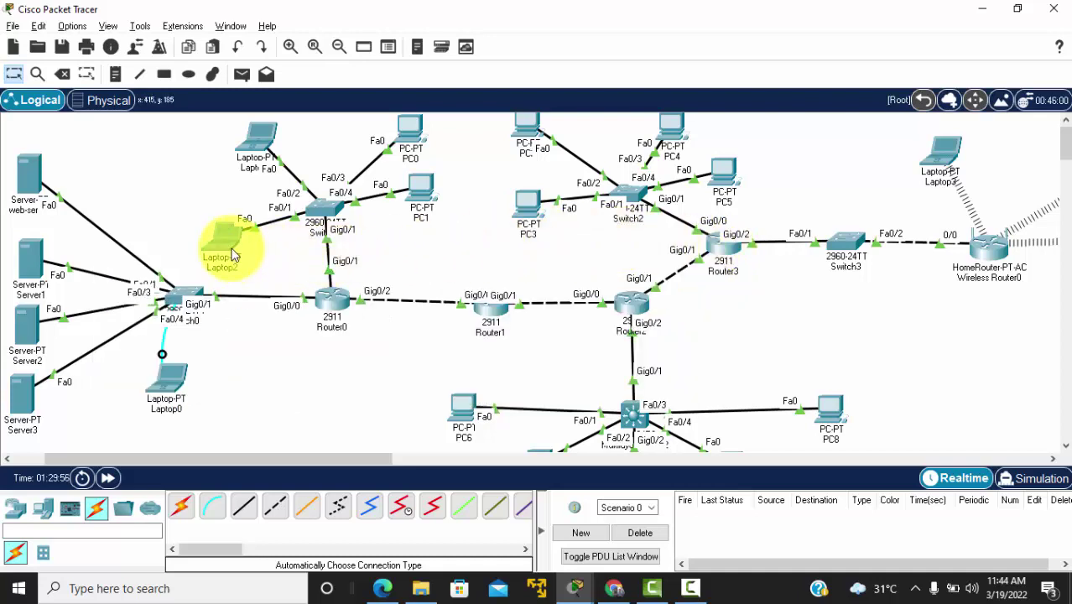
{"action": "mouse_move", "coordinate": [227, 240]}
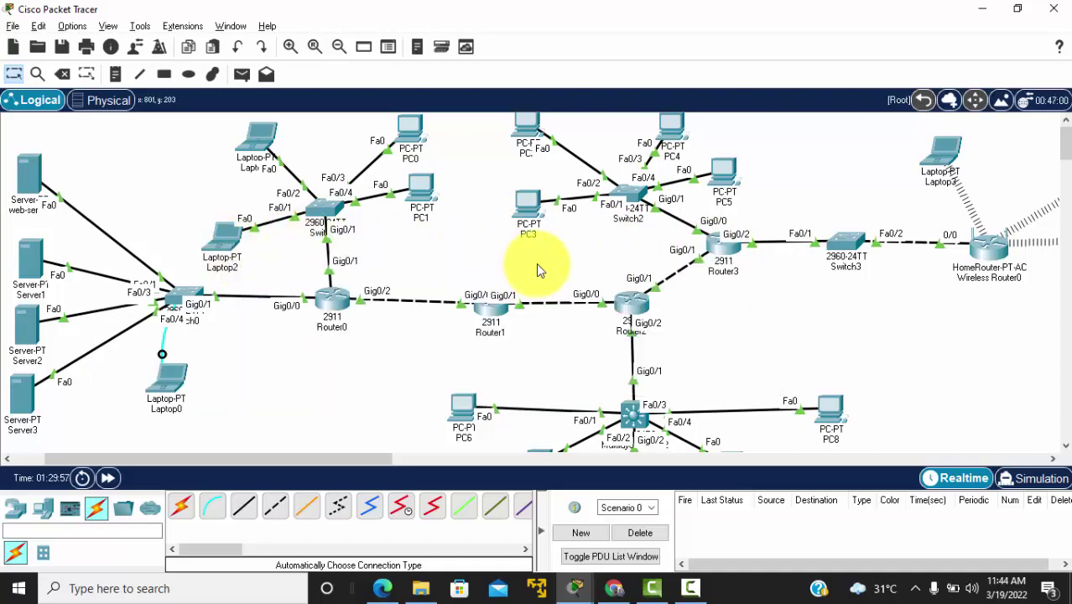
Step: In Router3's CLI, apply ip address 44.44.44.1 255.255.255.0 and exit to global configuration
{"action": "double_click", "coordinate": [723, 247]}
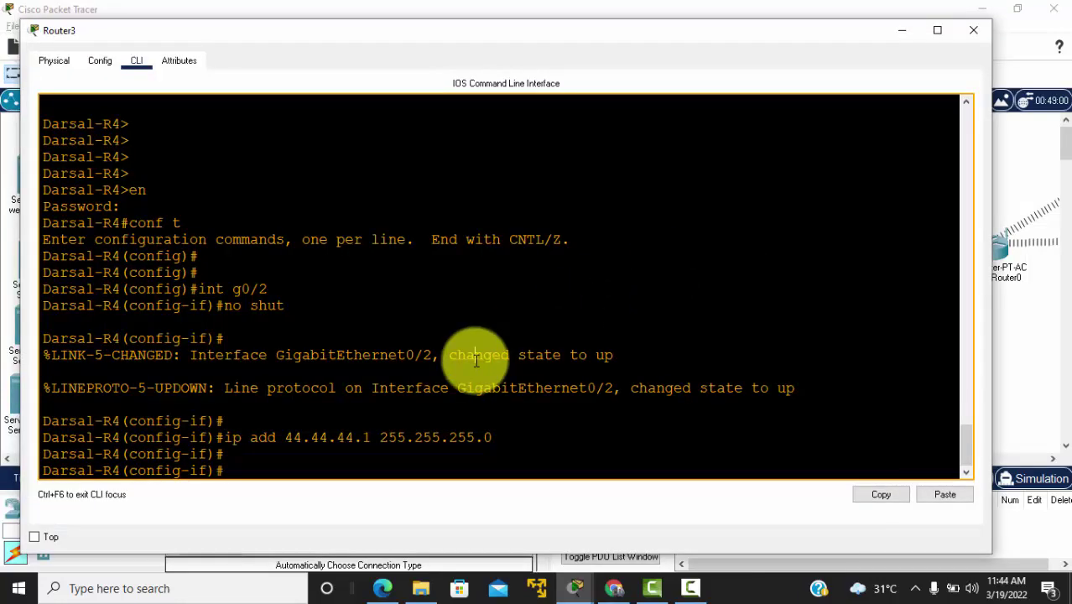
{"action": "key", "text": "Return"}
{"action": "key", "text": "Return"}
{"action": "key", "text": "Return"}
{"action": "type", "text": "e"}
{"action": "key", "text": "Return"}
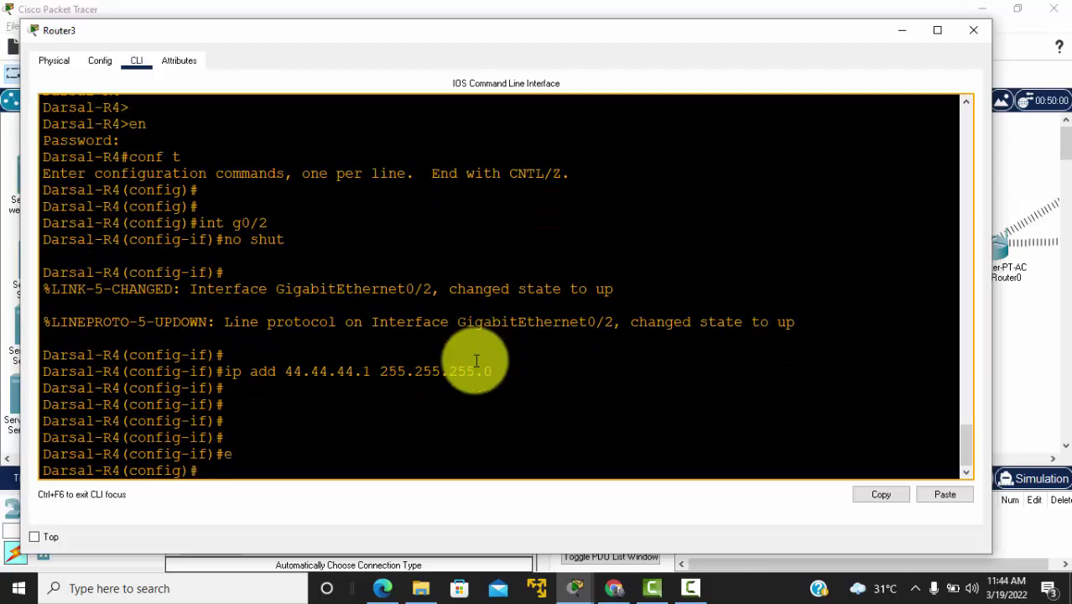
{"action": "key", "text": "Return"}
{"action": "key", "text": "Return"}
{"action": "key", "text": "Return"}
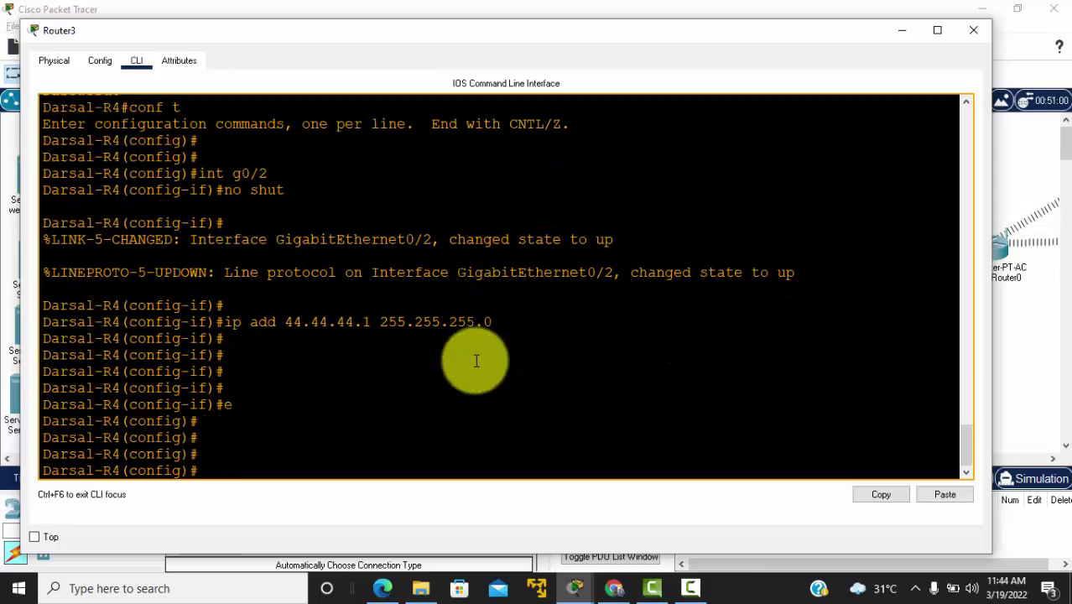
{"action": "key", "text": "Return"}
{"action": "key", "text": "Return"}
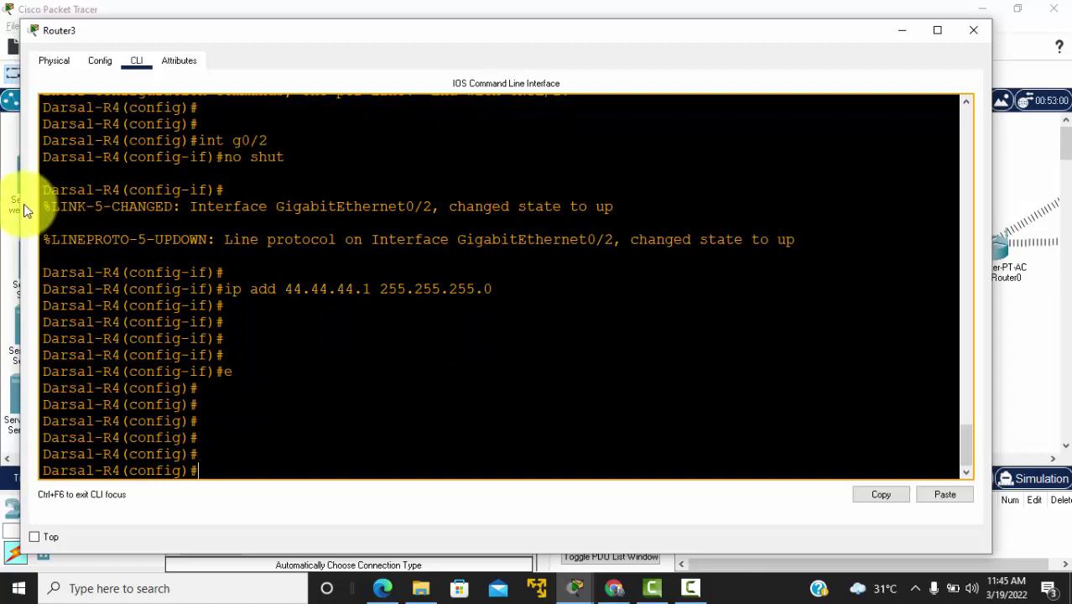
{"action": "left_click_drag", "start_coordinate": [19, 202], "coordinate": [335, 203]}
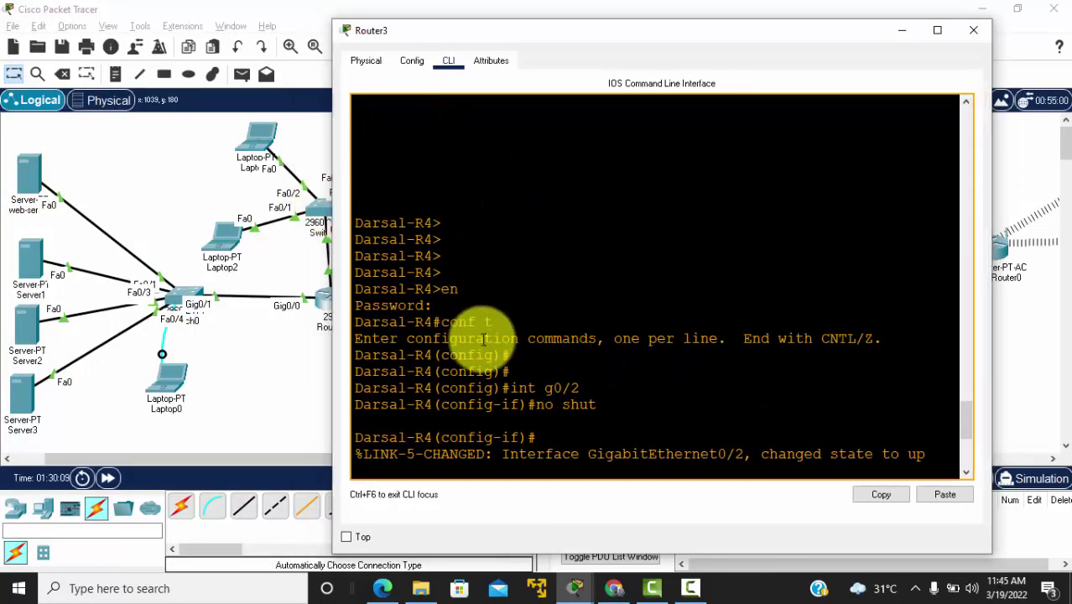
{"action": "key", "text": "Return"}
{"action": "type", "text": "ip add 44.44.44.1 255.255.255.0"}
{"action": "key", "text": "Return"}
{"action": "key", "text": "Return"}
{"action": "key", "text": "Return"}
{"action": "key", "text": "Return"}
{"action": "key", "text": "Return"}
{"action": "type", "text": "e"}
{"action": "key", "text": "Return"}
{"action": "key", "text": "Return"}
{"action": "key", "text": "Return"}
{"action": "key", "text": "Return"}
{"action": "key", "text": "Return"}
{"action": "key", "text": "Return"}
{"action": "key", "text": "Return"}
{"action": "key", "text": "Return"}
{"action": "key", "text": "Return"}
{"action": "key", "text": "Return"}
{"action": "key", "text": "Return"}
Step: Create local user admin with a password and enter line vty 0 4
{"action": "type", "text": "use"}
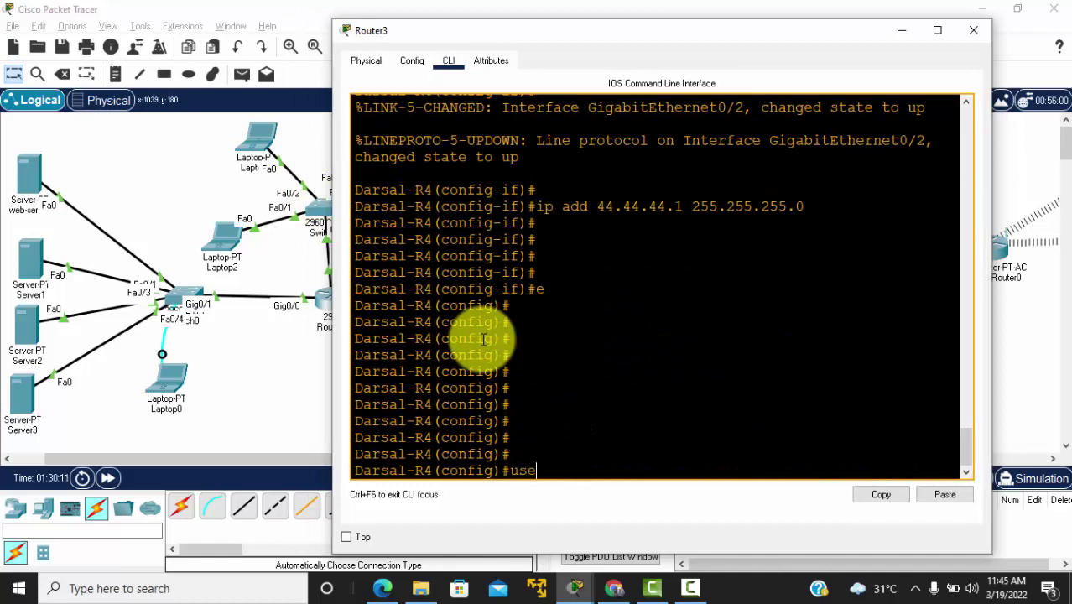
{"action": "type", "text": "rname admin"}
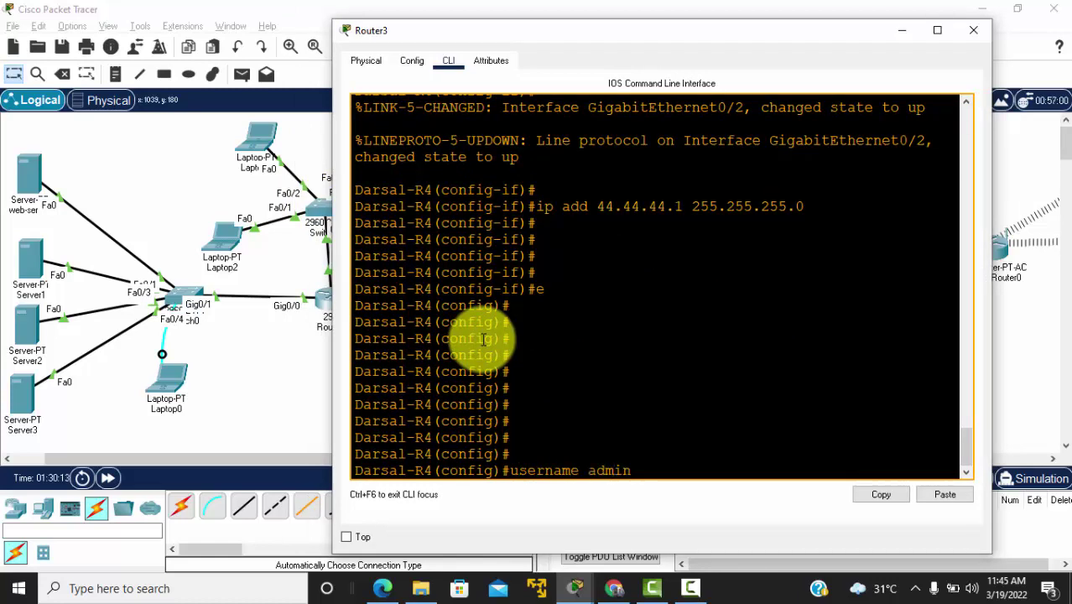
{"action": "type", "text": " pass admin"}
{"action": "key", "text": "Return"}
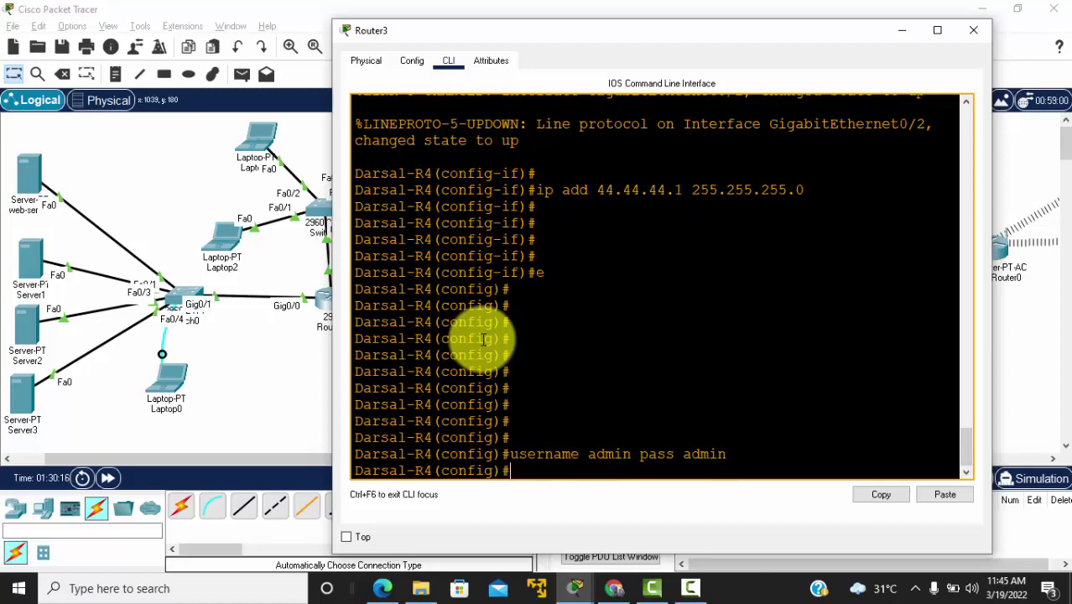
{"action": "type", "text": "line vty 0 4"}
{"action": "key", "text": "Return"}
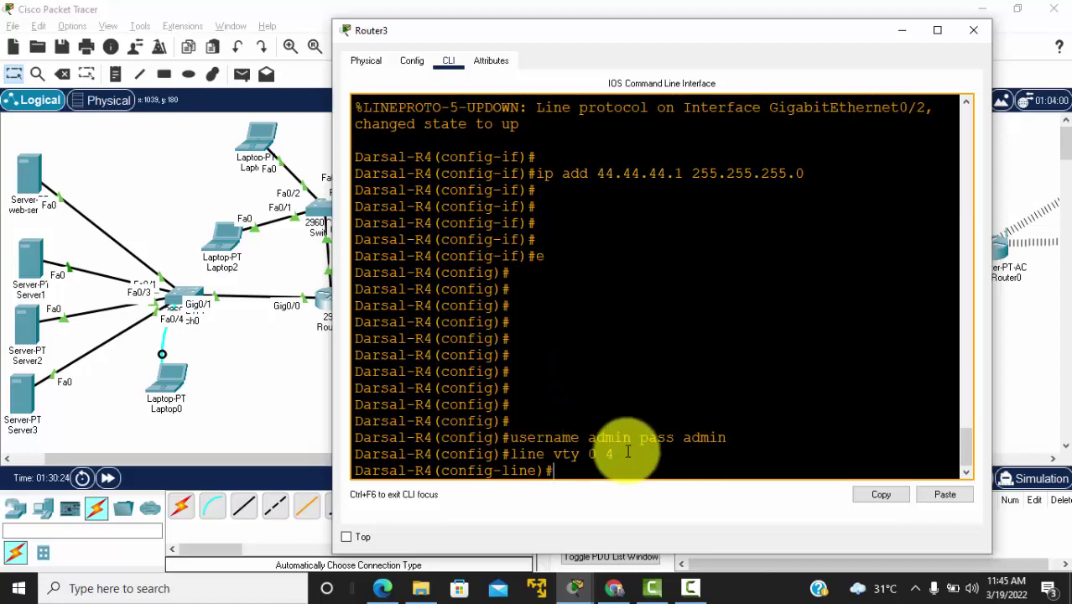
{"action": "left_click_drag", "start_coordinate": [617, 454], "coordinate": [502, 450]}
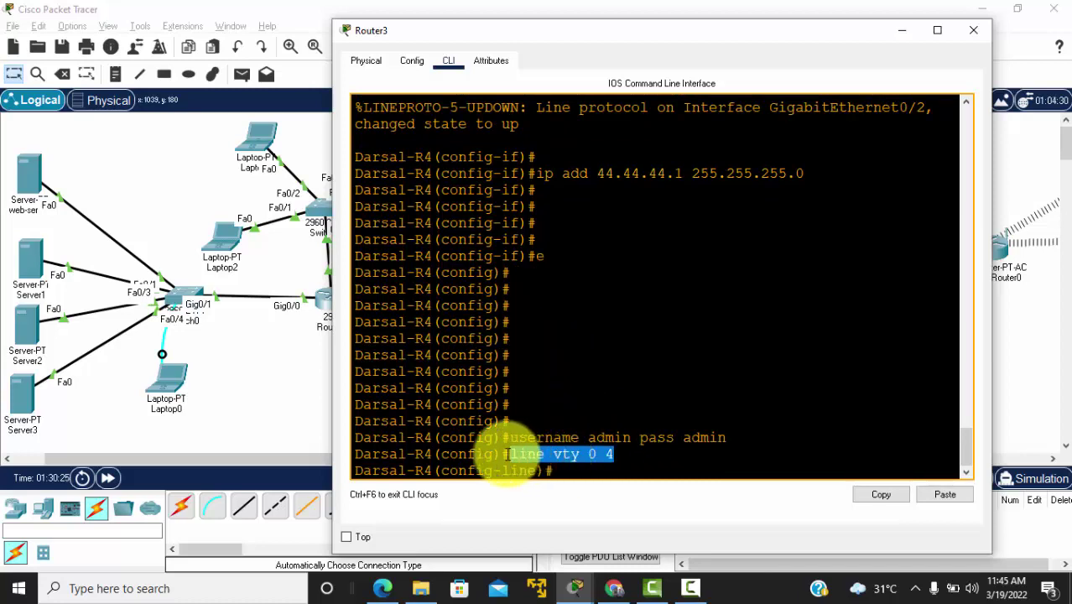
{"action": "left_click", "coordinate": [590, 463]}
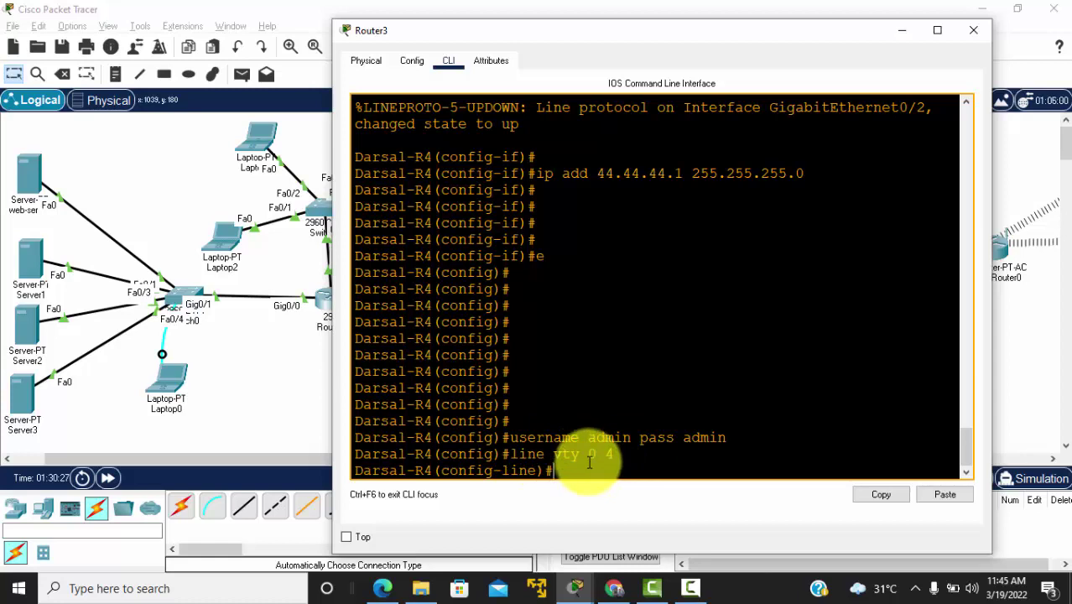
{"action": "left_click_drag", "start_coordinate": [590, 460], "coordinate": [617, 460]}
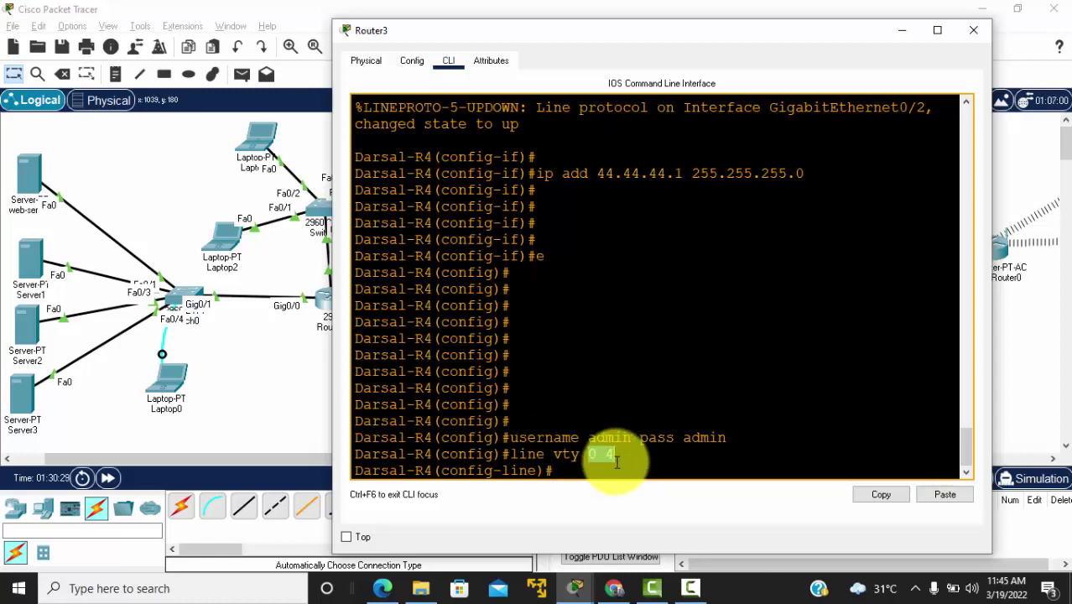
{"action": "left_click", "coordinate": [587, 462]}
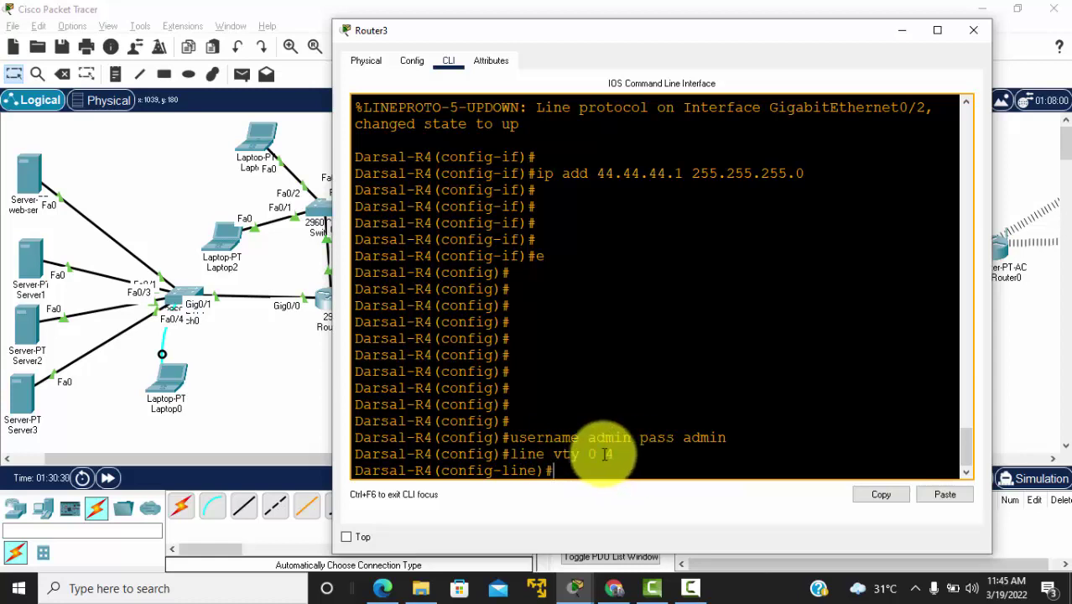
Step: Set a password on VTY lines 0 4 and enable login local
{"action": "type", "text": "pa"}
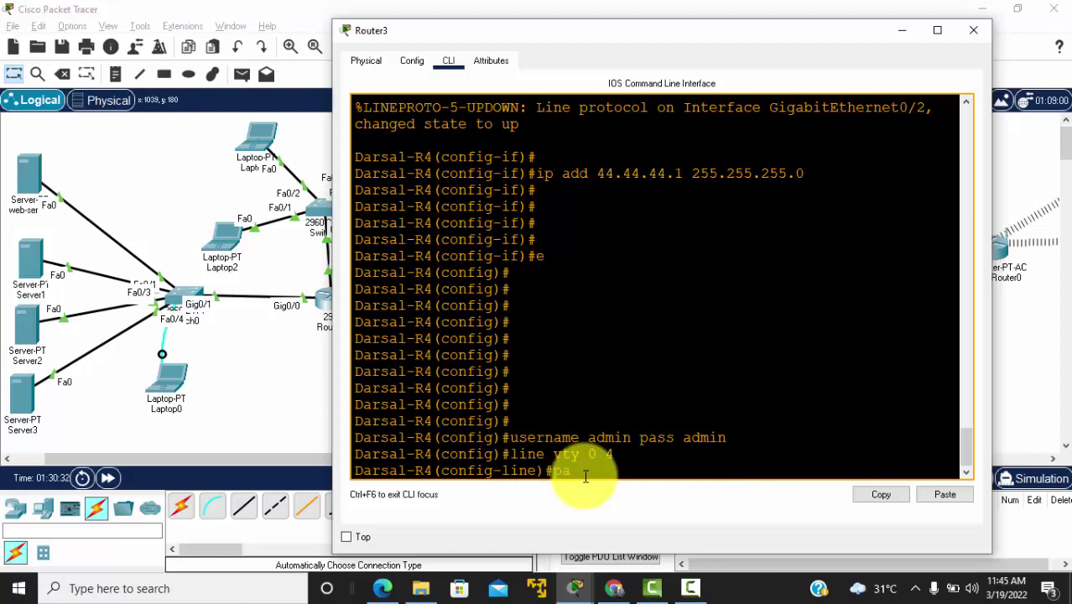
{"action": "type", "text": "ss admin"}
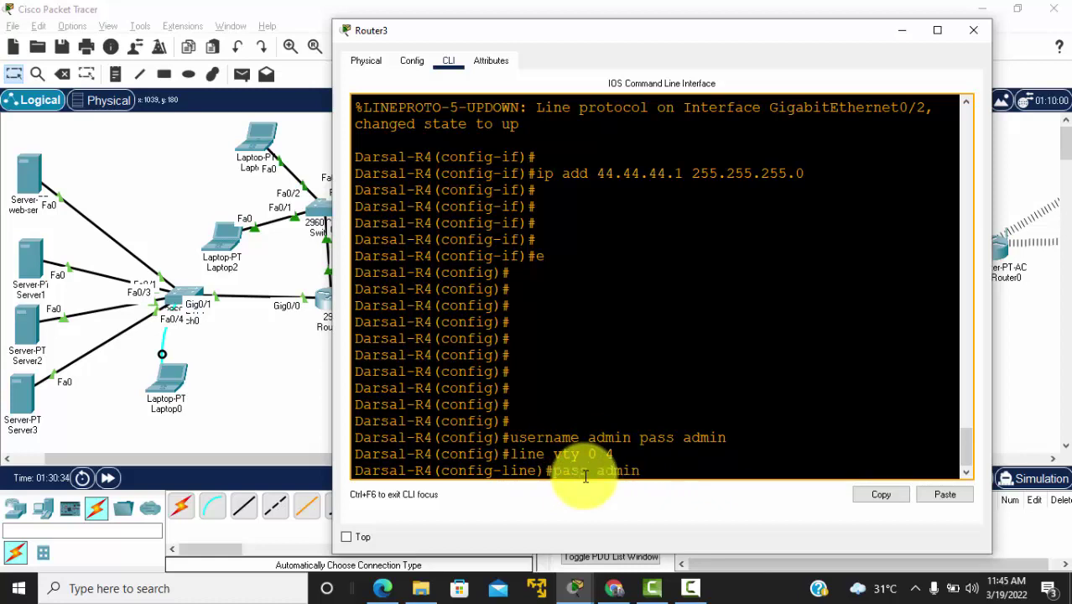
{"action": "key", "text": "Return"}
{"action": "type", "text": "logi"}
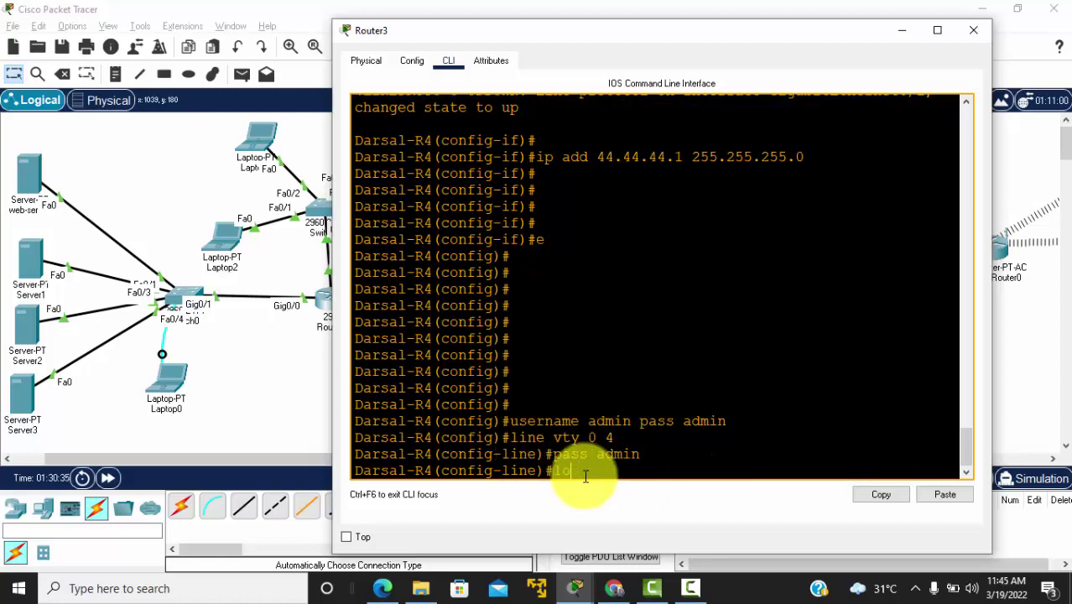
{"action": "type", "text": "n local"}
{"action": "key", "text": "Return"}
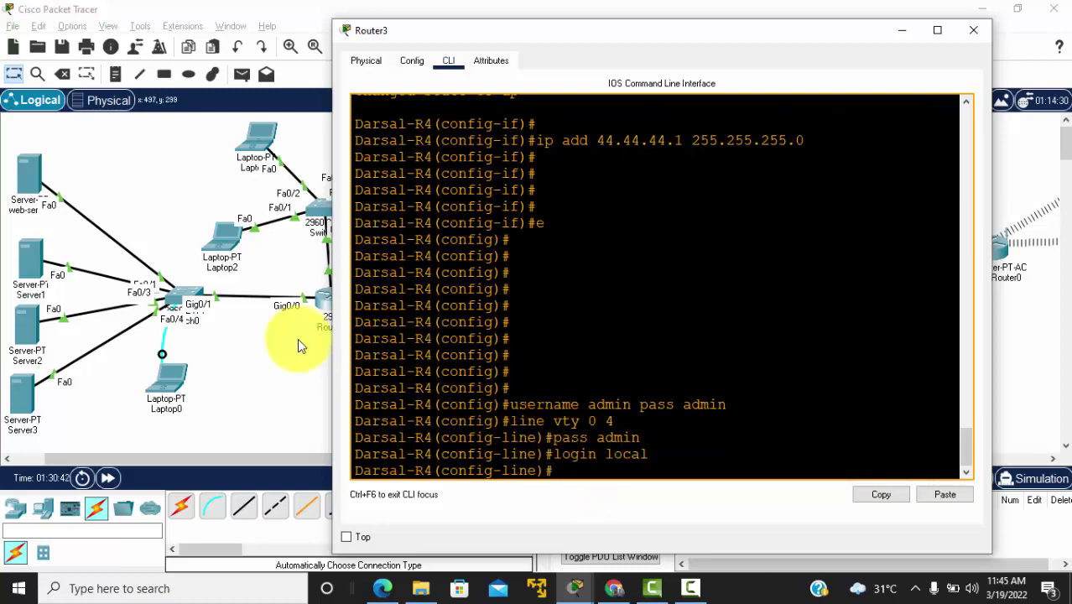
Step: From Laptop2's command prompt, run telnet 30.30.30.1
{"action": "left_click", "coordinate": [253, 401]}
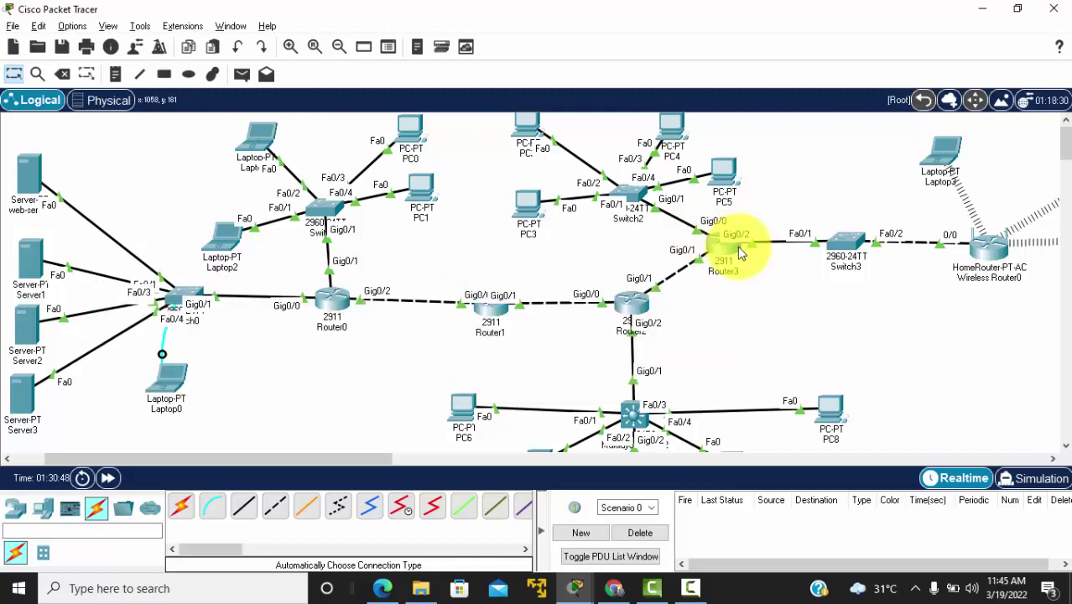
{"action": "left_click", "coordinate": [223, 243]}
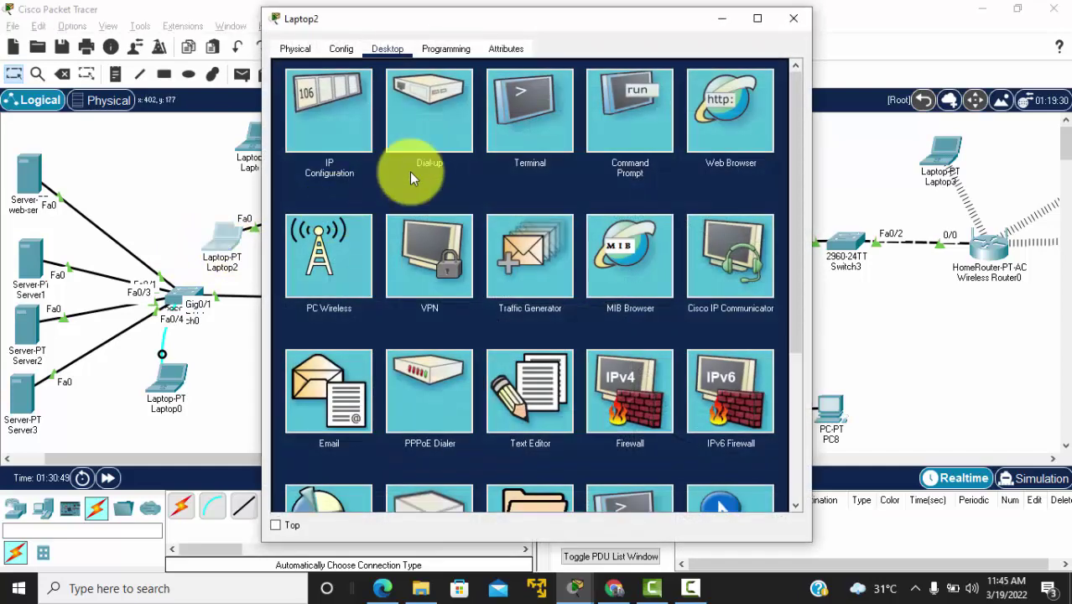
{"action": "left_click", "coordinate": [641, 139]}
{"action": "type", "text": "tel"}
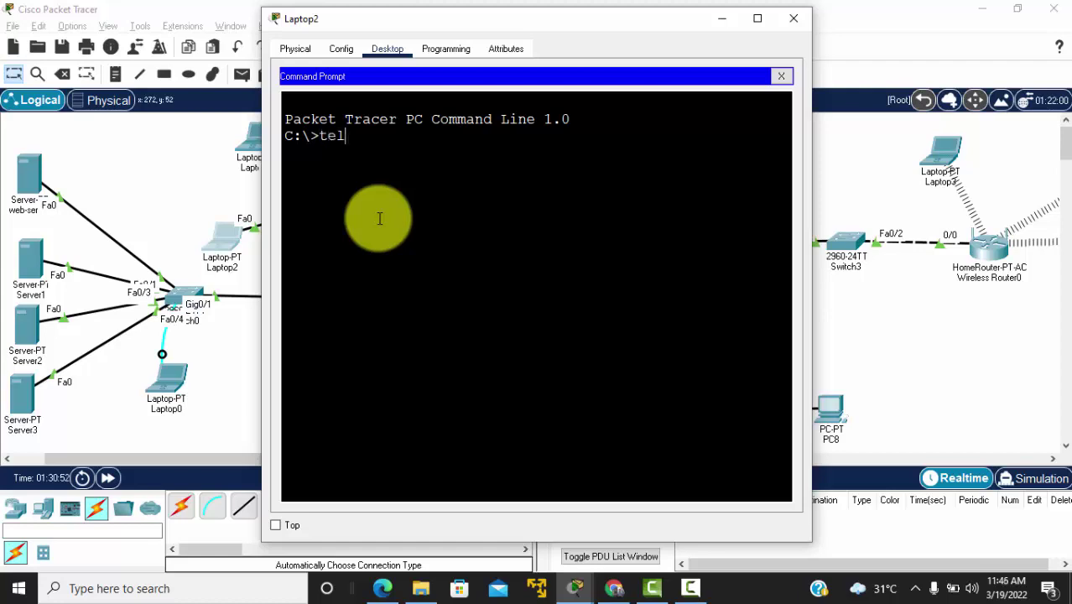
{"action": "type", "text": "net 30.30.30"}
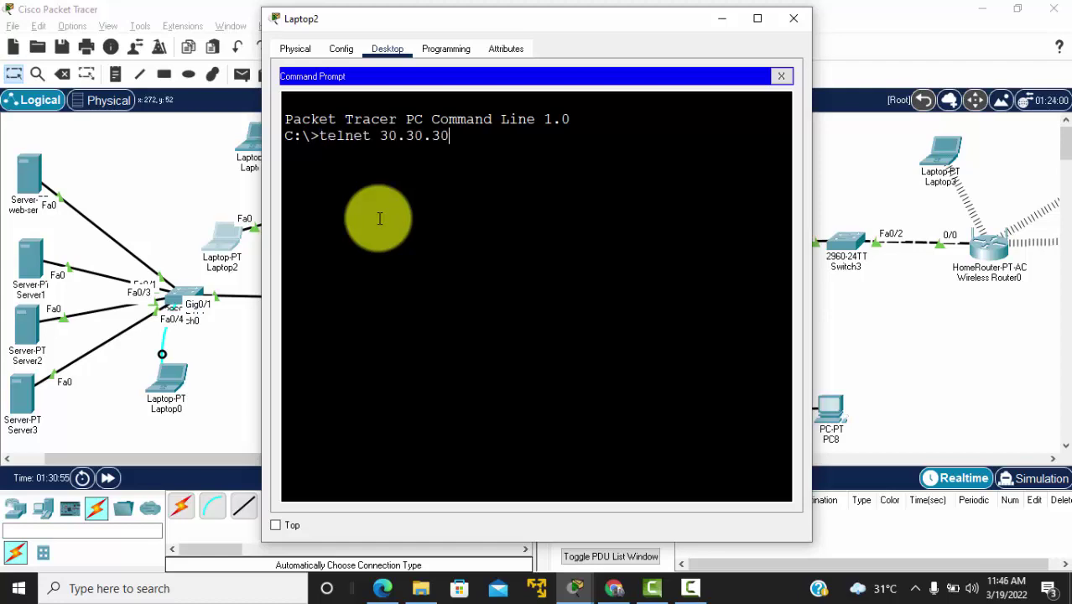
{"action": "type", "text": ".1"}
{"action": "key", "text": "Return"}
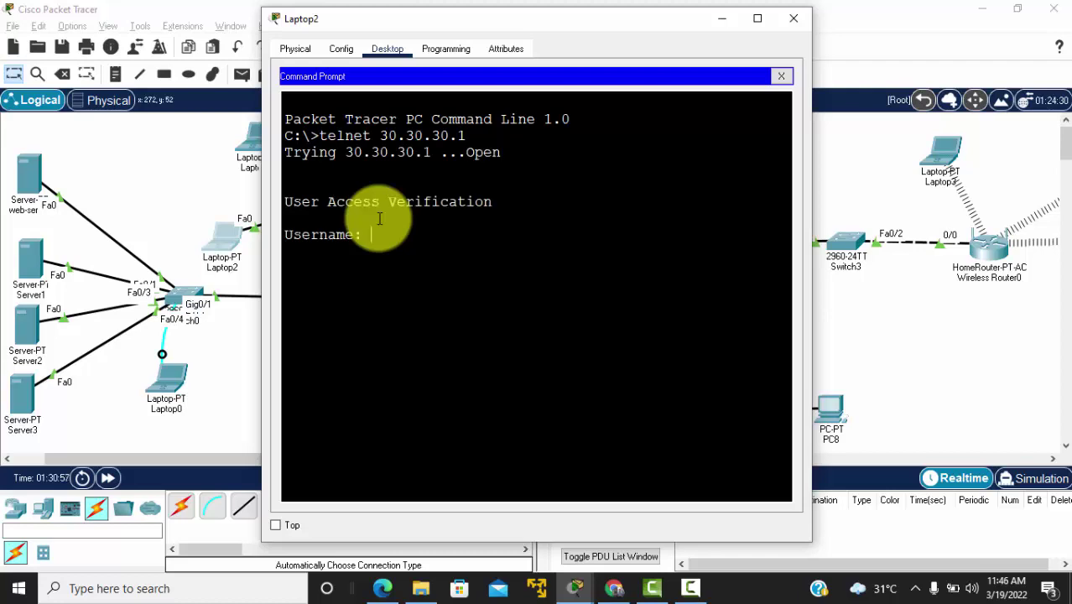
Step: Log in as admin with the account password, reach the router prompt, and return to the topology
{"action": "type", "text": "admin"}
{"action": "key", "text": "Return"}
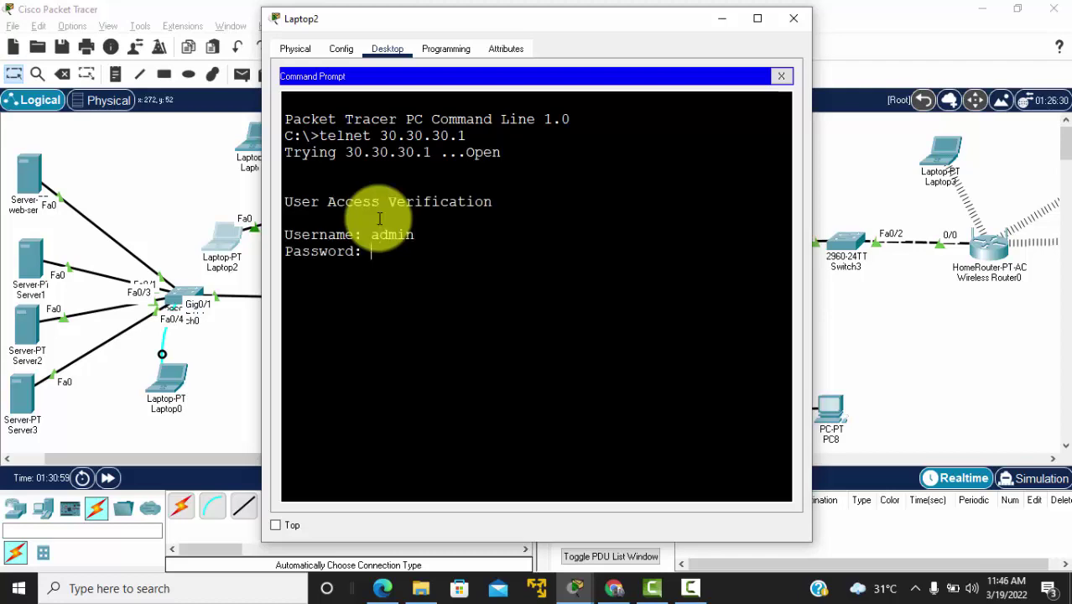
{"action": "key", "text": "Return"}
{"action": "key", "text": "Return"}
{"action": "key", "text": "Return"}
{"action": "key", "text": "Return"}
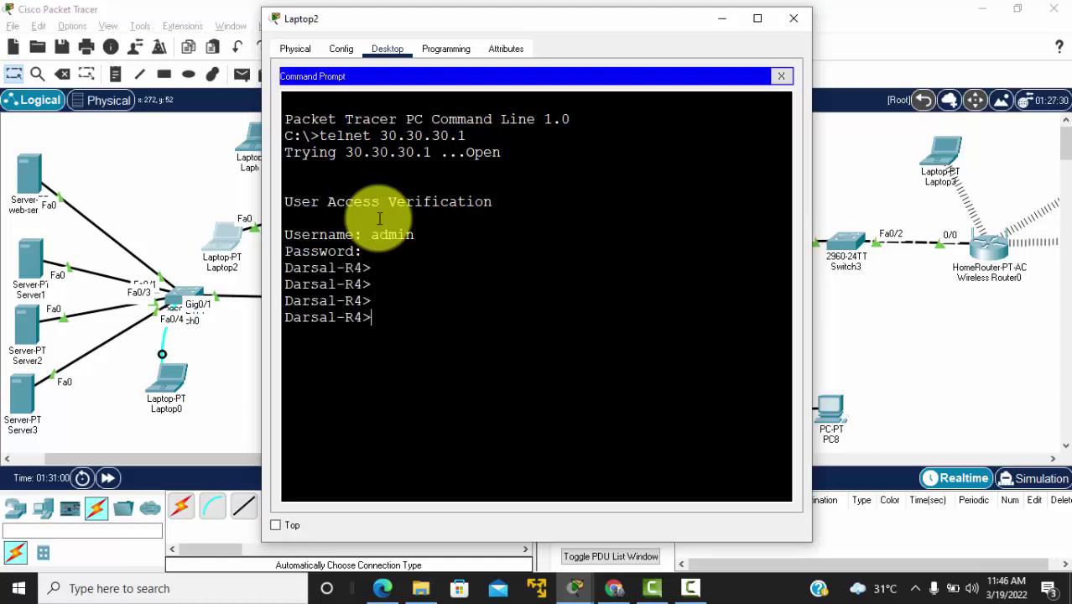
{"action": "left_click_drag", "start_coordinate": [380, 318], "coordinate": [283, 323]}
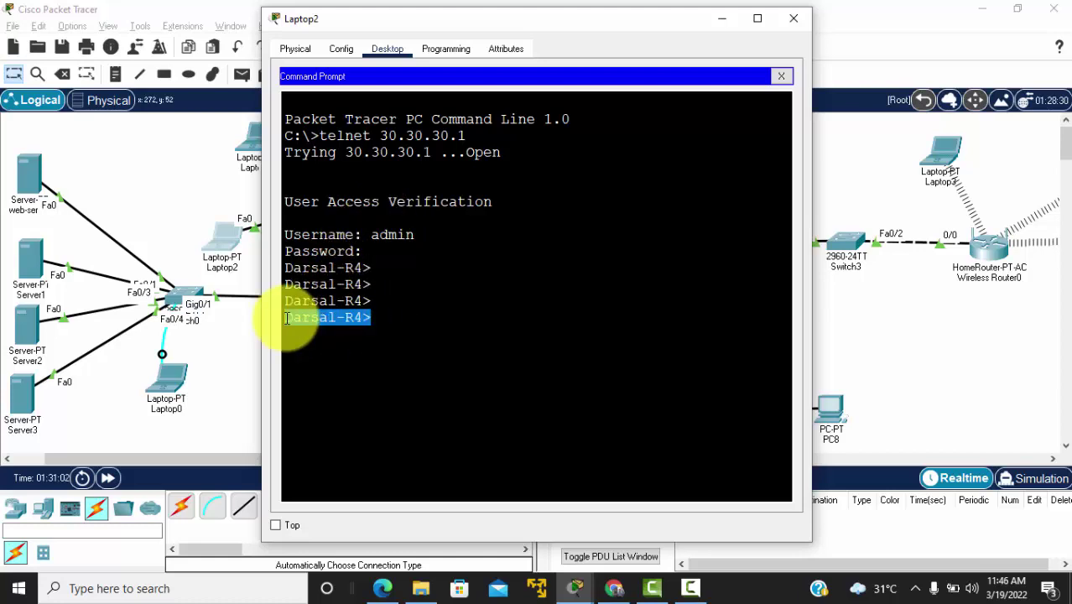
{"action": "left_click", "coordinate": [864, 298]}
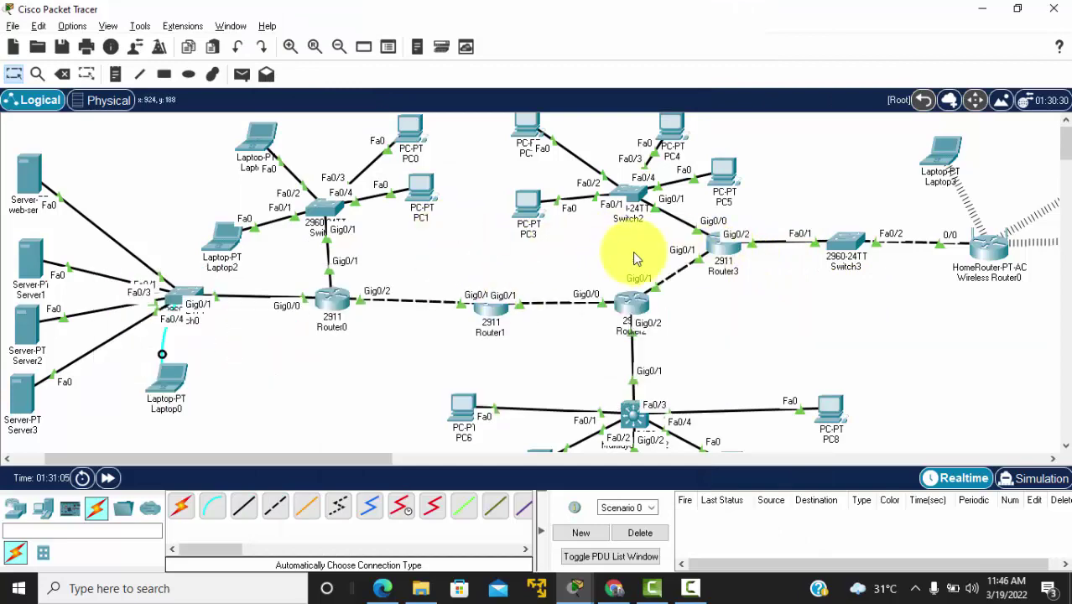
{"action": "scroll", "coordinate": [766, 319], "scroll_direction": "down", "scroll_amount": 1}
{"action": "scroll", "coordinate": [766, 320], "scroll_direction": "down", "scroll_amount": 6}
{"action": "scroll", "coordinate": [766, 322], "scroll_direction": "up", "scroll_amount": 5}
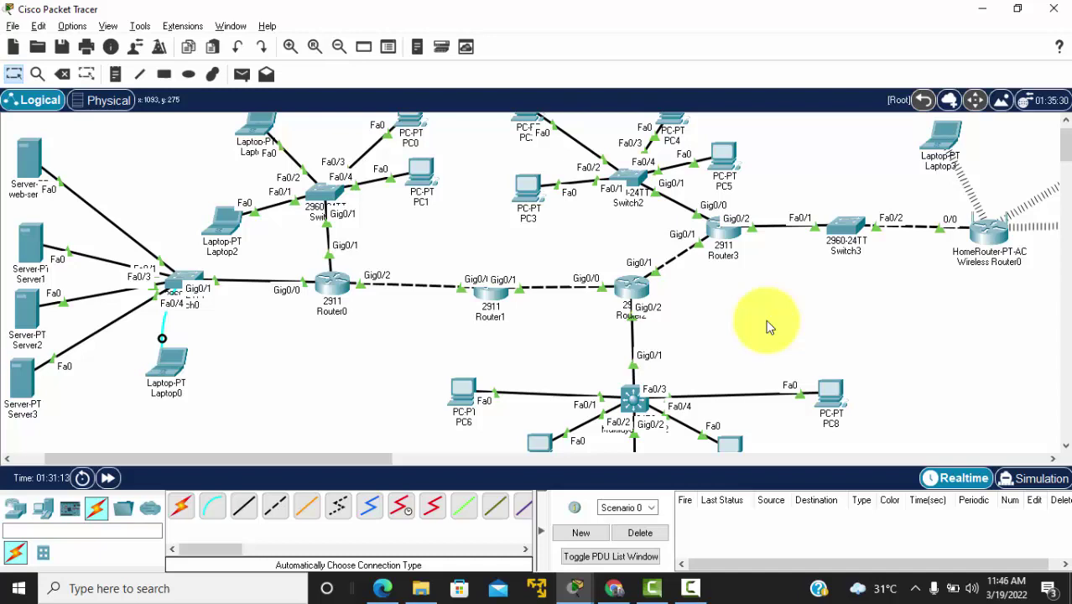
{"action": "scroll", "coordinate": [767, 327], "scroll_direction": "up", "scroll_amount": 1}
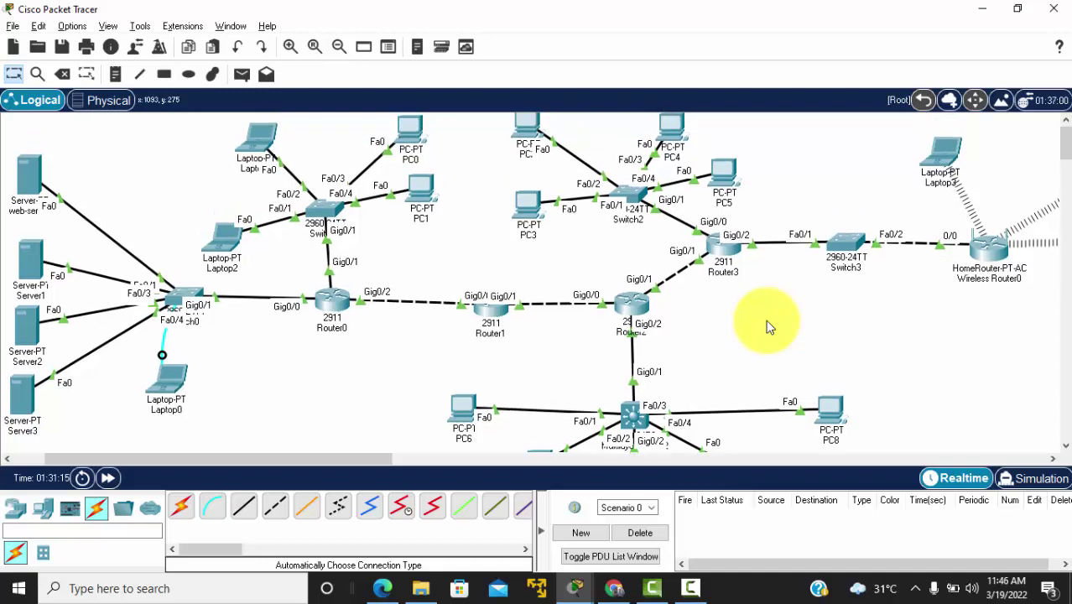